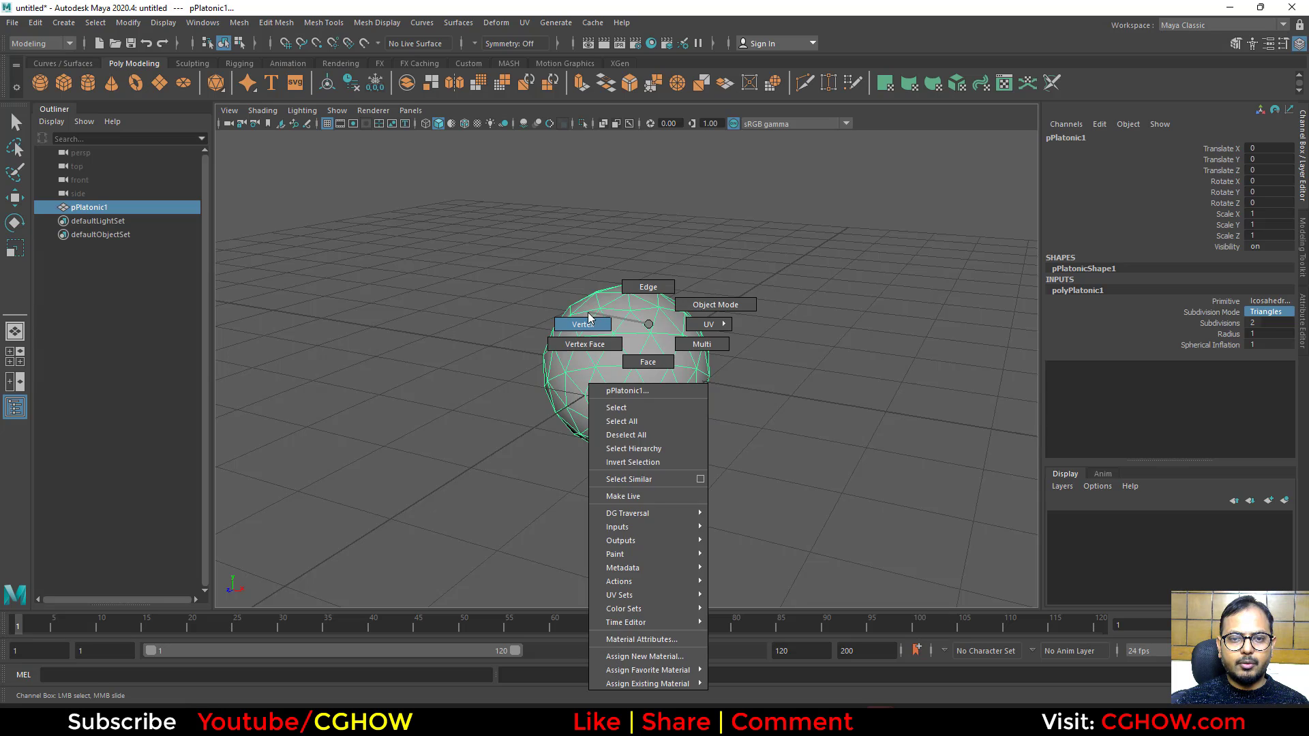
# Step: Try to pull out a soft-selected patch of the sphere's vertices, and undo the move
pyautogui.press('b')
pyautogui.moveTo(622, 362); pyautogui.dragTo(382, 343)
pyautogui.press('w')
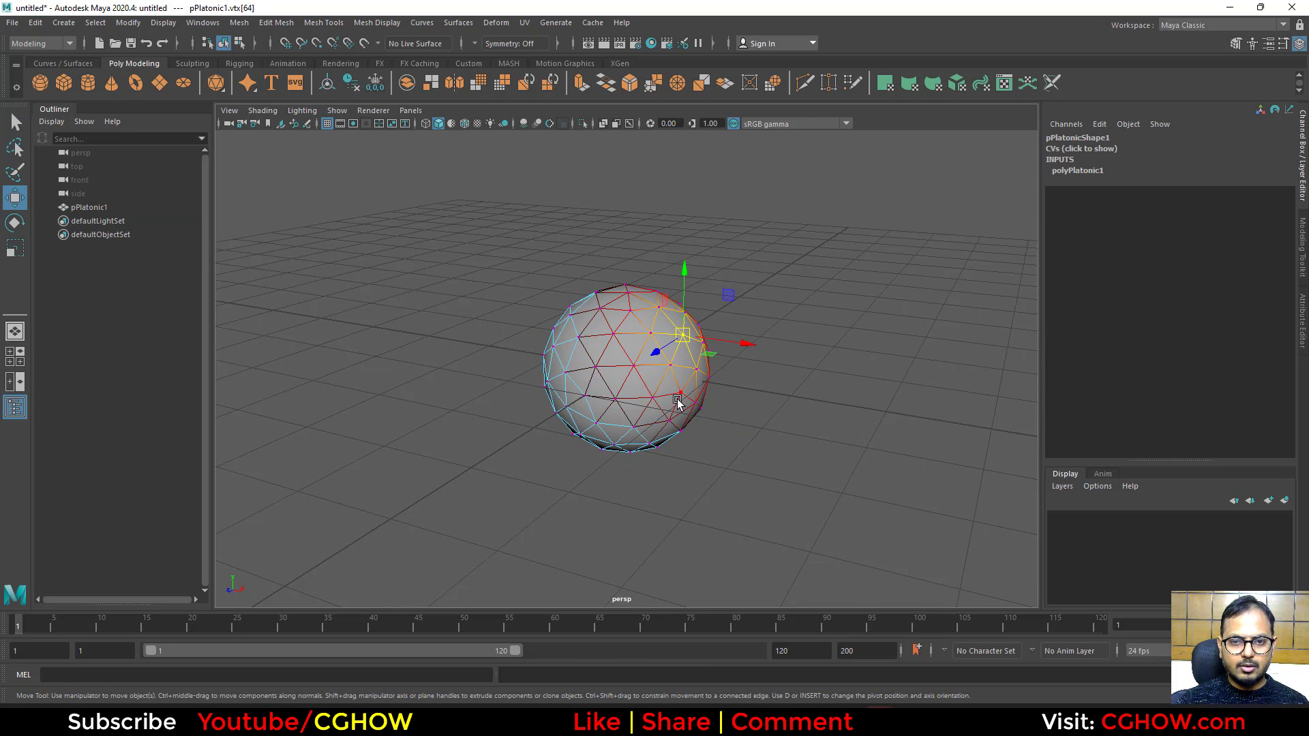
pyautogui.keyDown('alt'); pyautogui.moveTo(675, 402); pyautogui.dragTo(778, 342); pyautogui.keyUp('alt')
pyautogui.moveTo(706, 321)
pyautogui.mouseDown()
pyautogui.moveTo(729, 316)
pyautogui.moveTo(722, 300)
pyautogui.mouseUp()
pyautogui.hotkey('ctrl', 'z')
pyautogui.hotkey('ctrl', 'z')
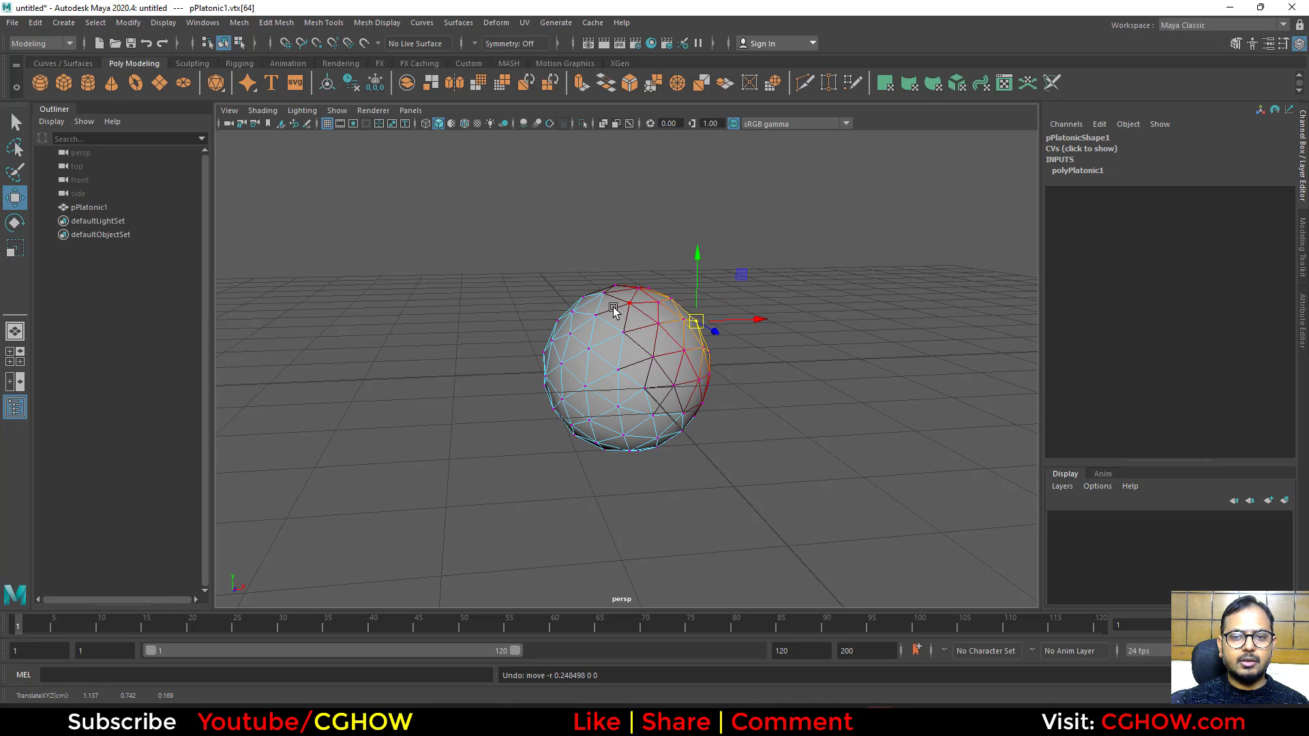
# Step: Return the sphere to object mode, make a trial stroke on it with the Sculpt tool, and undo that stroke
pyautogui.moveTo(614, 307); pyautogui.dragTo(668, 283, button='right')
pyautogui.click(193, 64)
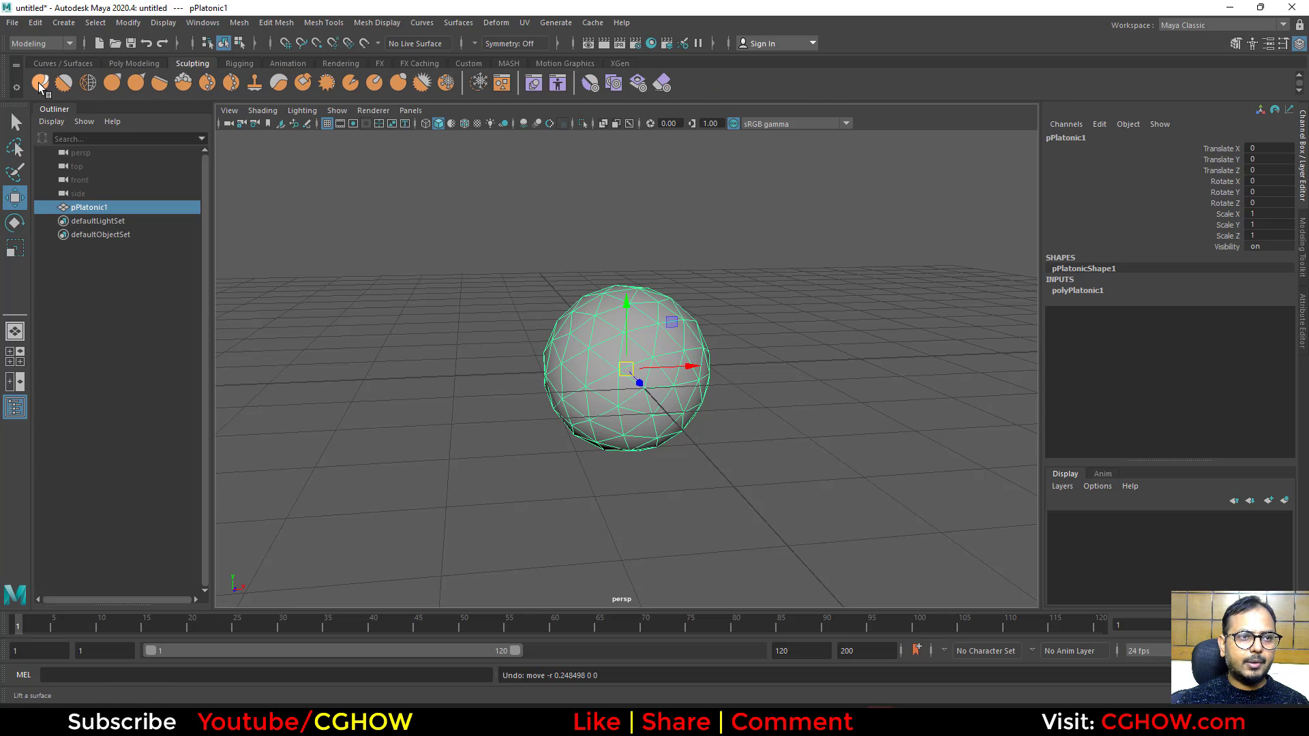
pyautogui.click(40, 82)
pyautogui.moveTo(671, 379)
pyautogui.keyDown('alt'); pyautogui.mouseDown()
pyautogui.moveTo(621, 376)
pyautogui.moveTo(595, 392)
pyautogui.moveTo(626, 352)
pyautogui.mouseUp(); pyautogui.keyUp('alt')
pyautogui.press('b')
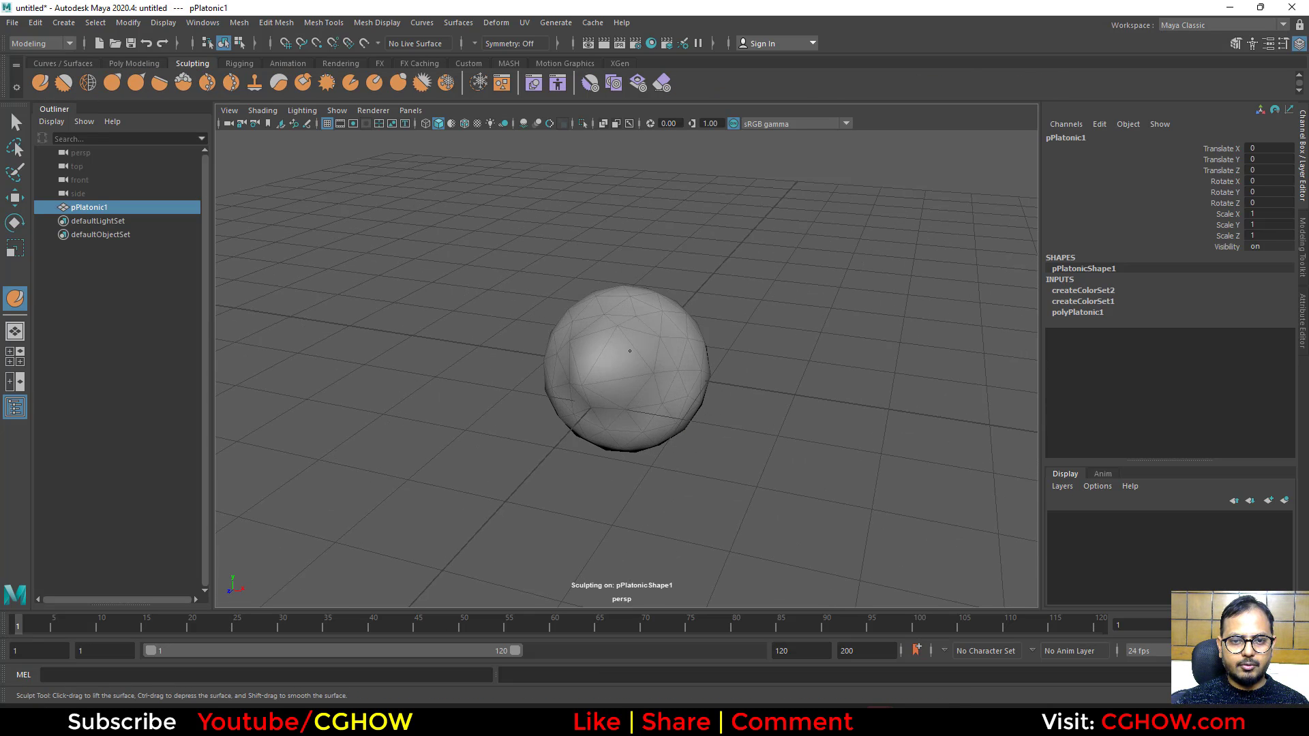
pyautogui.moveTo(631, 415)
pyautogui.keyDown('alt'); pyautogui.mouseDown()
pyautogui.moveTo(695, 416)
pyautogui.moveTo(707, 394)
pyautogui.mouseUp(); pyautogui.keyUp('alt')
pyautogui.hotkey('ctrl', 'z')
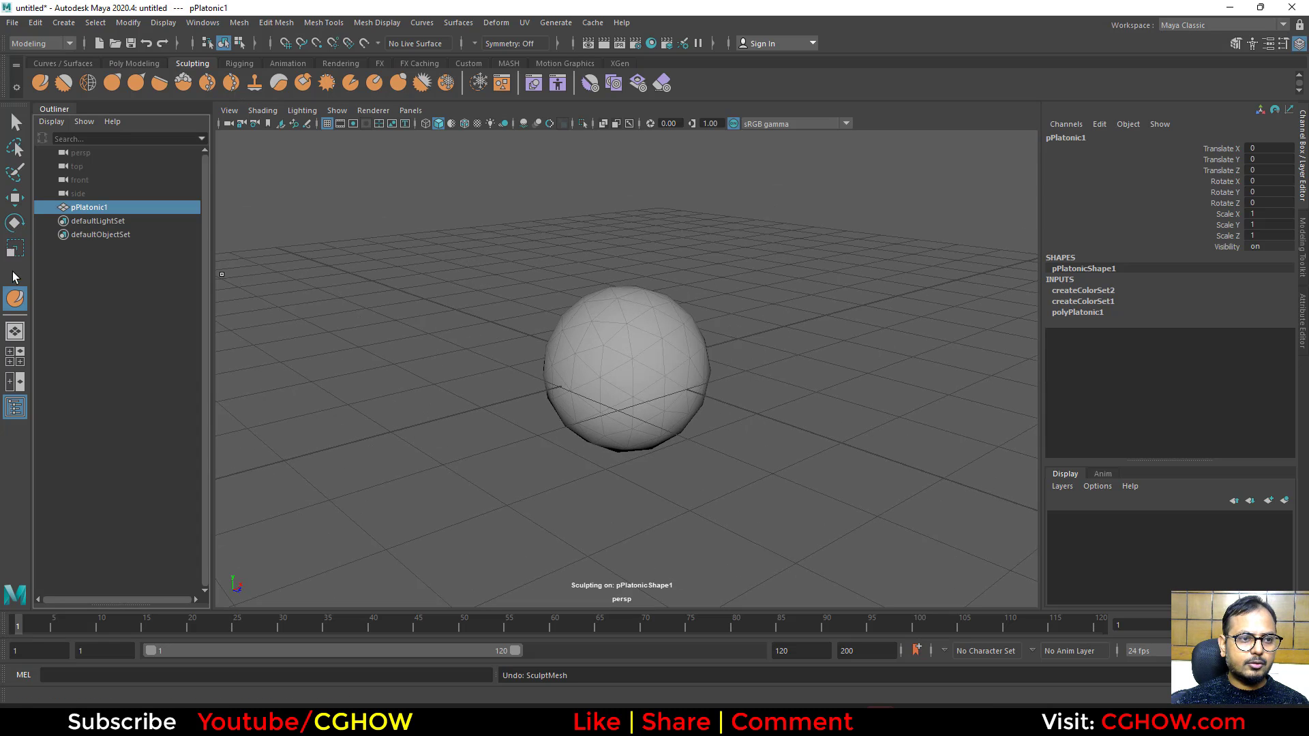
# Step: Set the Sculpt tool's brush strength to 0.5
pyautogui.doubleClick(15, 298)
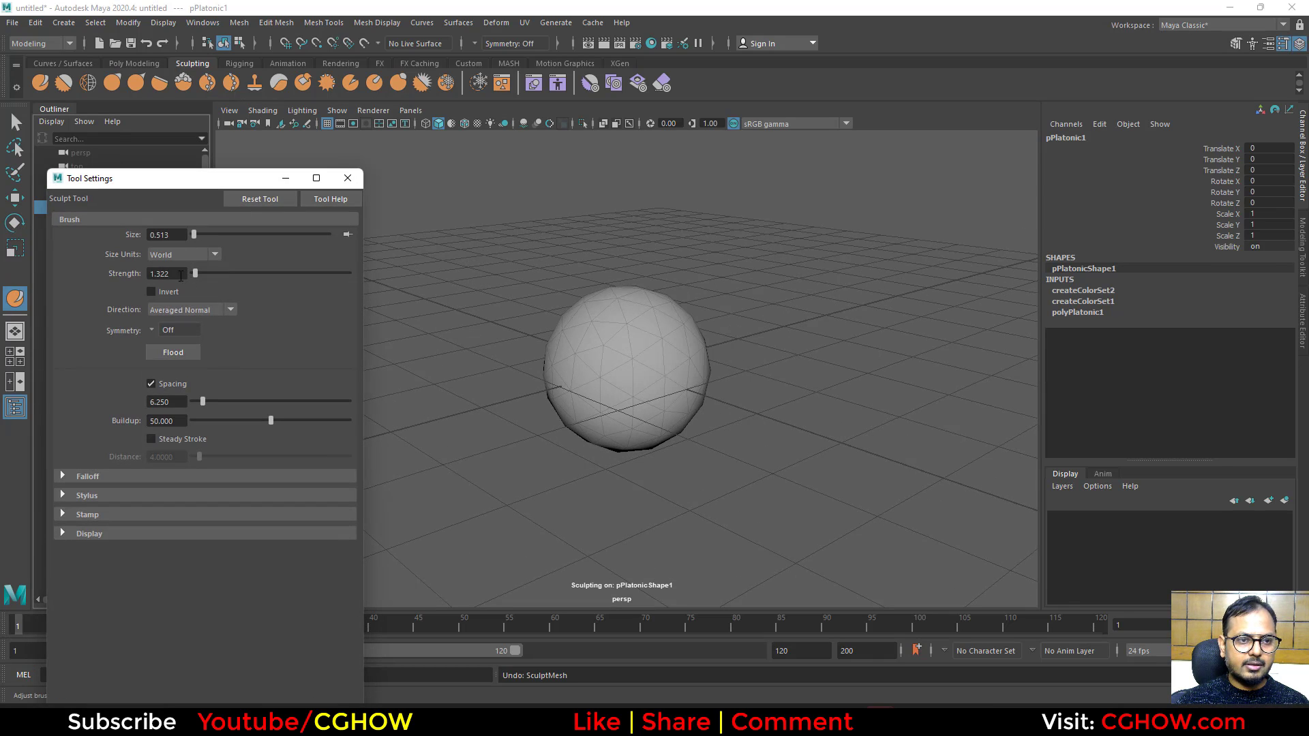
pyautogui.doubleClick(168, 273)
pyautogui.write('0.5')
pyautogui.press('Return')
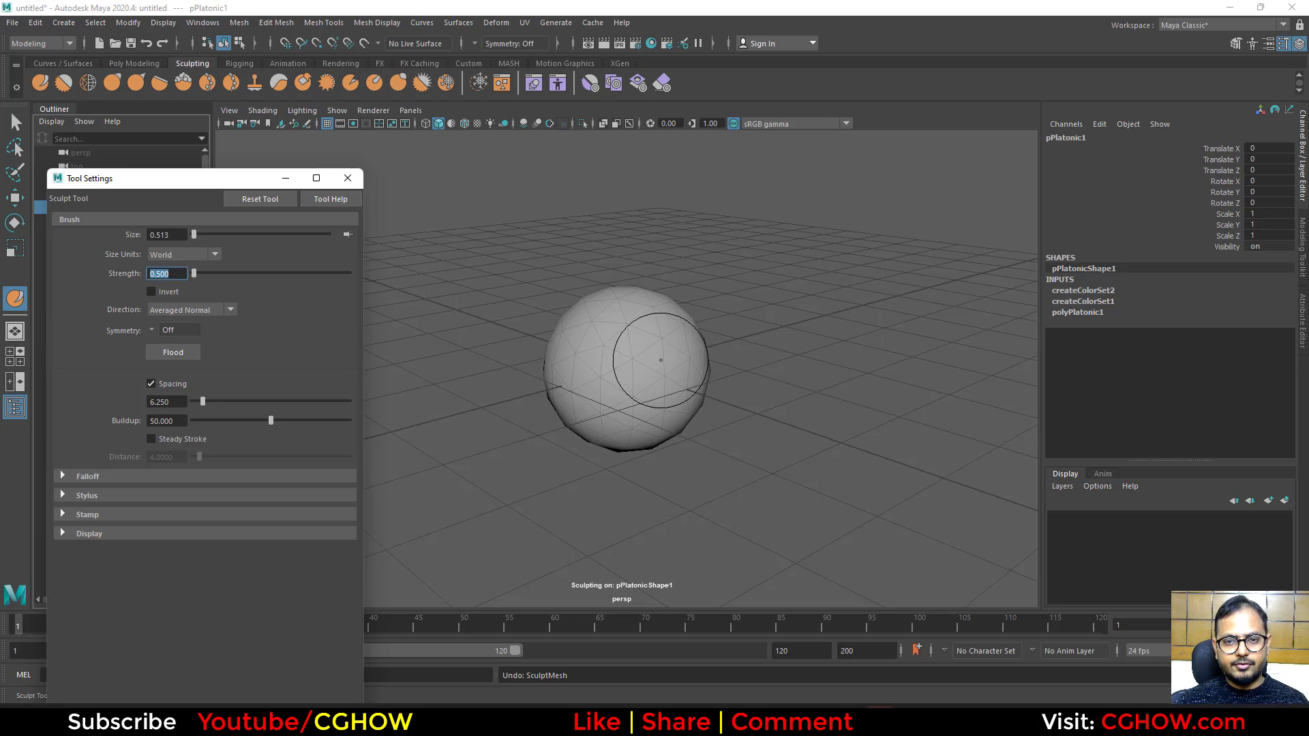
# Step: Sculpt raised bumps on several sides of the sphere to shape an irregular blob, and leave the Sculpt tool
pyautogui.moveTo(582, 347)
pyautogui.mouseDown()
pyautogui.moveTo(583, 384)
pyautogui.moveTo(614, 390)
pyautogui.mouseUp()
pyautogui.moveTo(617, 402)
pyautogui.keyDown('alt'); pyautogui.mouseDown()
pyautogui.moveTo(710, 427)
pyautogui.moveTo(769, 416)
pyautogui.mouseUp(); pyautogui.keyUp('alt')
pyautogui.moveTo(647, 362); pyautogui.dragTo(641, 392)
pyautogui.keyDown('alt'); pyautogui.moveTo(652, 406); pyautogui.dragTo(727, 424); pyautogui.keyUp('alt')
pyautogui.moveTo(648, 355)
pyautogui.mouseDown()
pyautogui.moveTo(650, 381)
pyautogui.moveTo(678, 401)
pyautogui.moveTo(663, 338)
pyautogui.mouseUp()
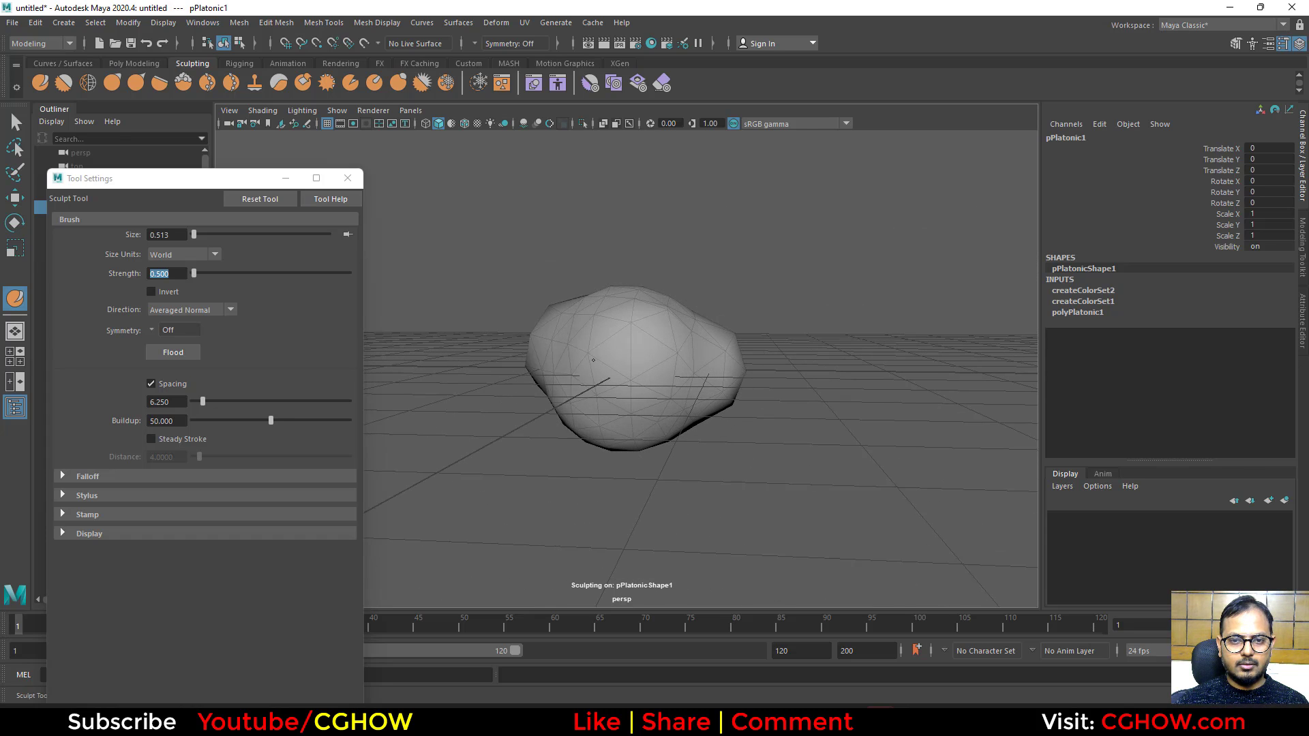
pyautogui.moveTo(593, 360); pyautogui.dragTo(595, 381)
pyautogui.keyDown('alt'); pyautogui.moveTo(598, 383); pyautogui.dragTo(645, 477); pyautogui.keyUp('alt')
pyautogui.moveTo(561, 428)
pyautogui.keyDown('alt'); pyautogui.mouseDown()
pyautogui.moveTo(671, 359)
pyautogui.moveTo(639, 346)
pyautogui.moveTo(669, 362)
pyautogui.moveTo(625, 348)
pyautogui.moveTo(513, 355)
pyautogui.mouseUp(); pyautogui.keyUp('alt')
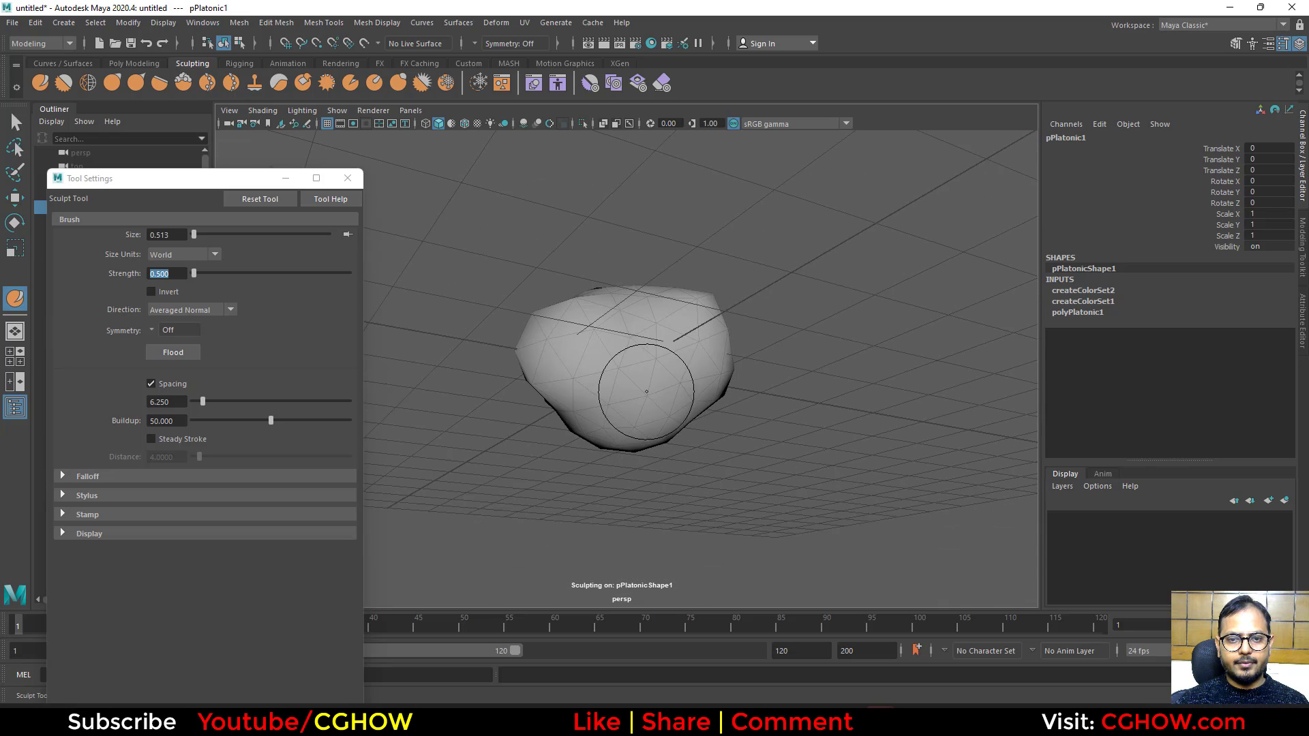
pyautogui.keyDown('alt'); pyautogui.moveTo(685, 414); pyautogui.dragTo(651, 381); pyautogui.keyUp('alt')
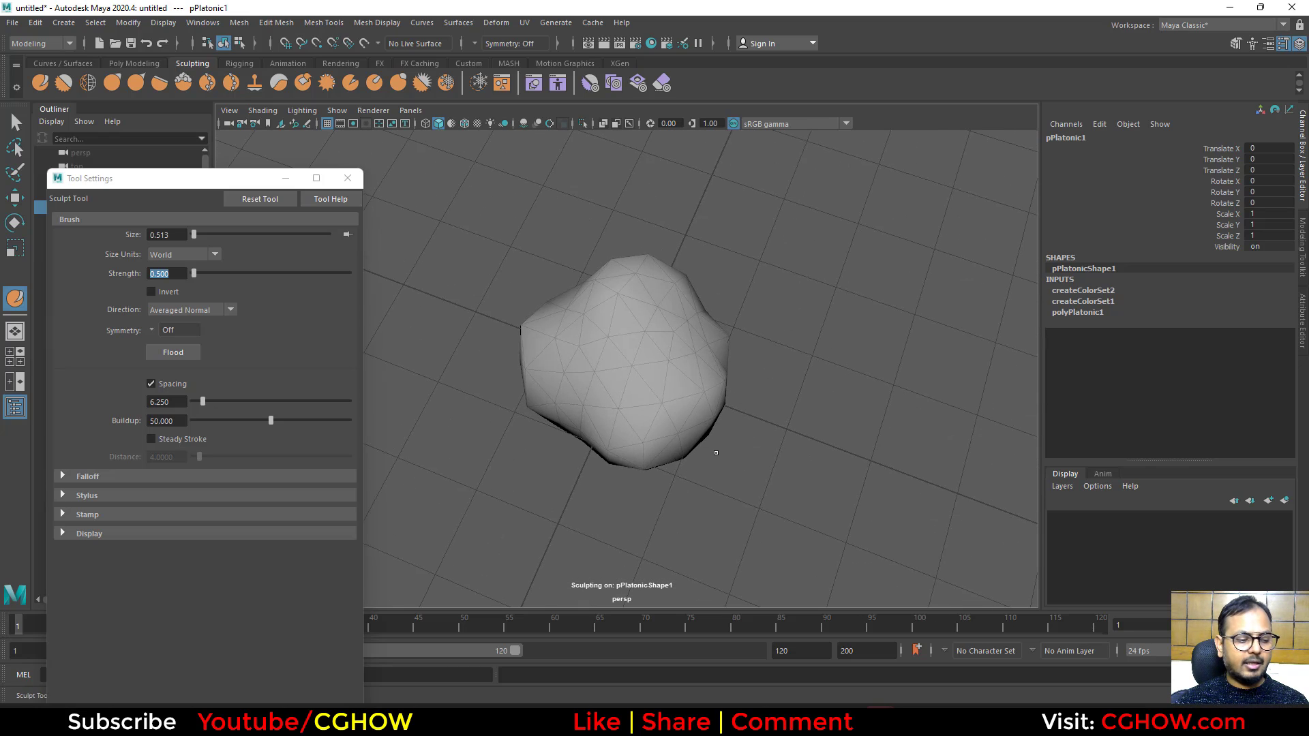
pyautogui.press('w')
pyautogui.click(348, 177)
pyautogui.click(491, 474)
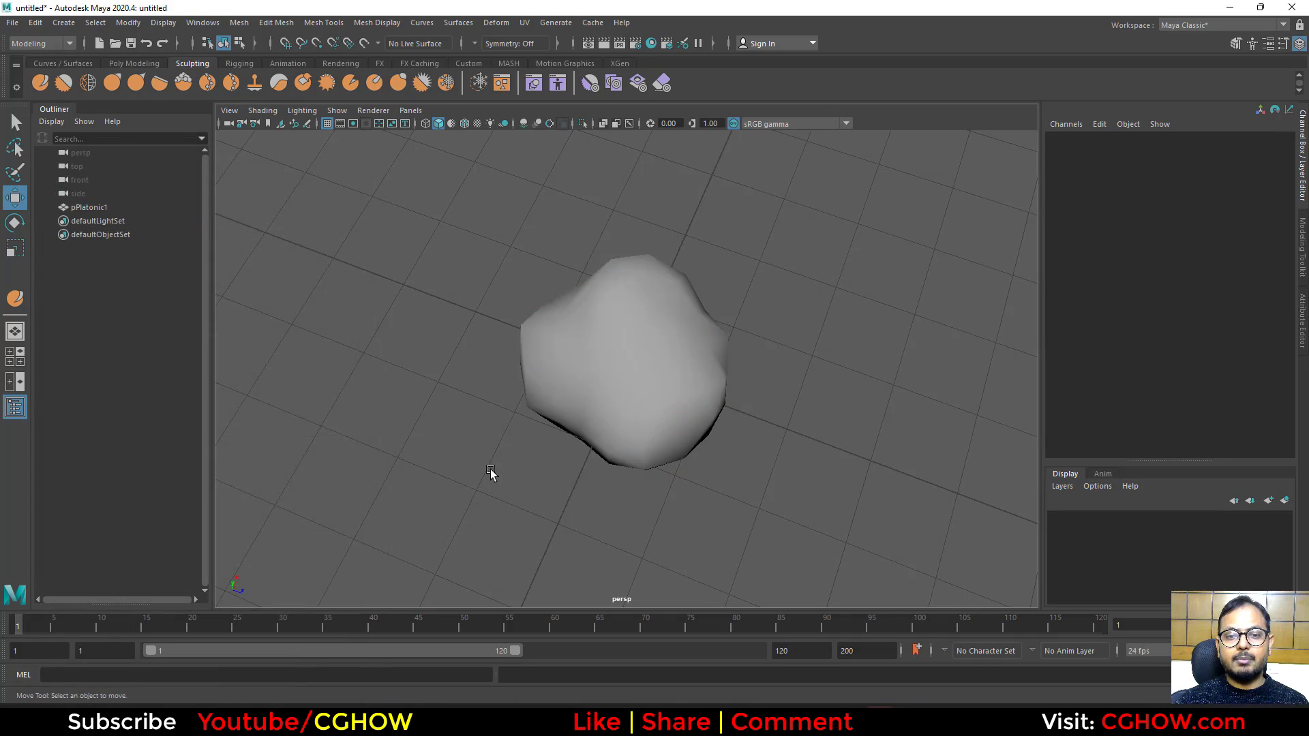
# Step: Select the sculpted blob and open its UV layout in the UV Editor
pyautogui.keyDown('alt'); pyautogui.moveTo(491, 473); pyautogui.dragTo(565, 349); pyautogui.keyUp('alt')
pyautogui.click(646, 339)
pyautogui.keyDown('alt'); pyautogui.moveTo(730, 447); pyautogui.dragTo(941, 429); pyautogui.keyUp('alt')
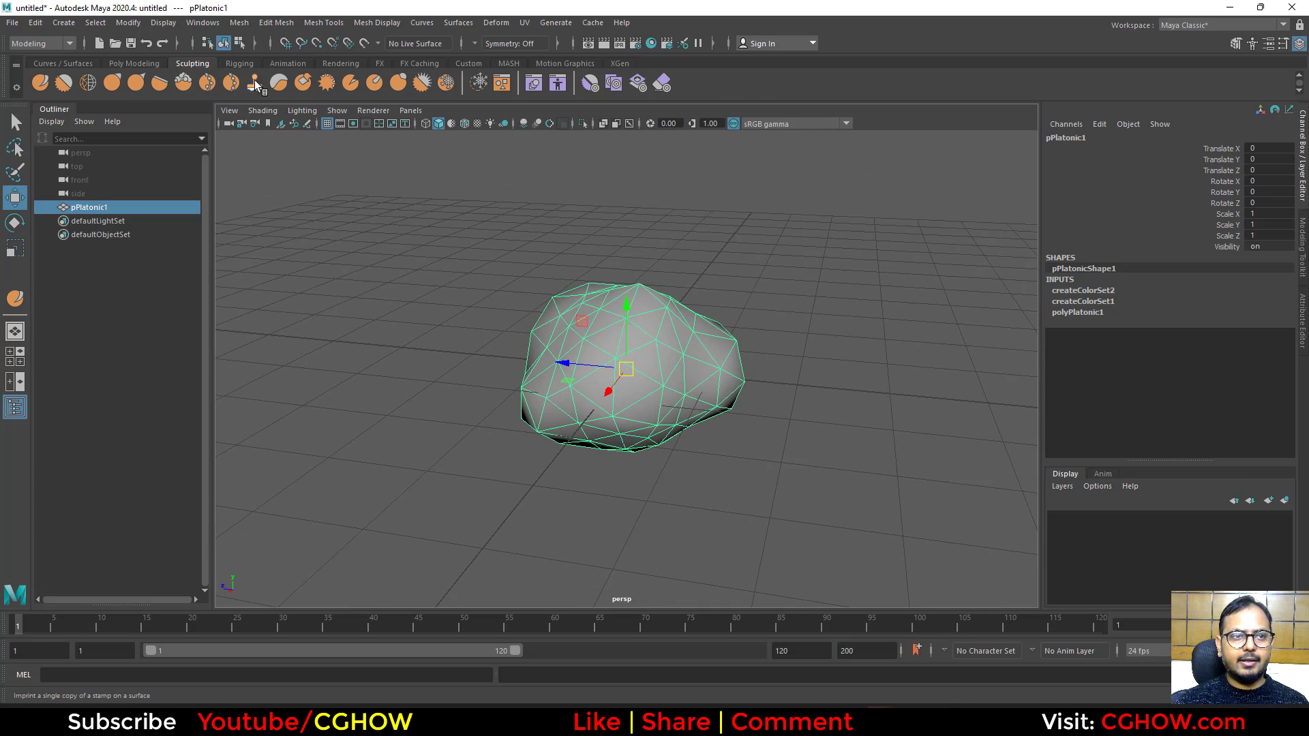
pyautogui.click(133, 63)
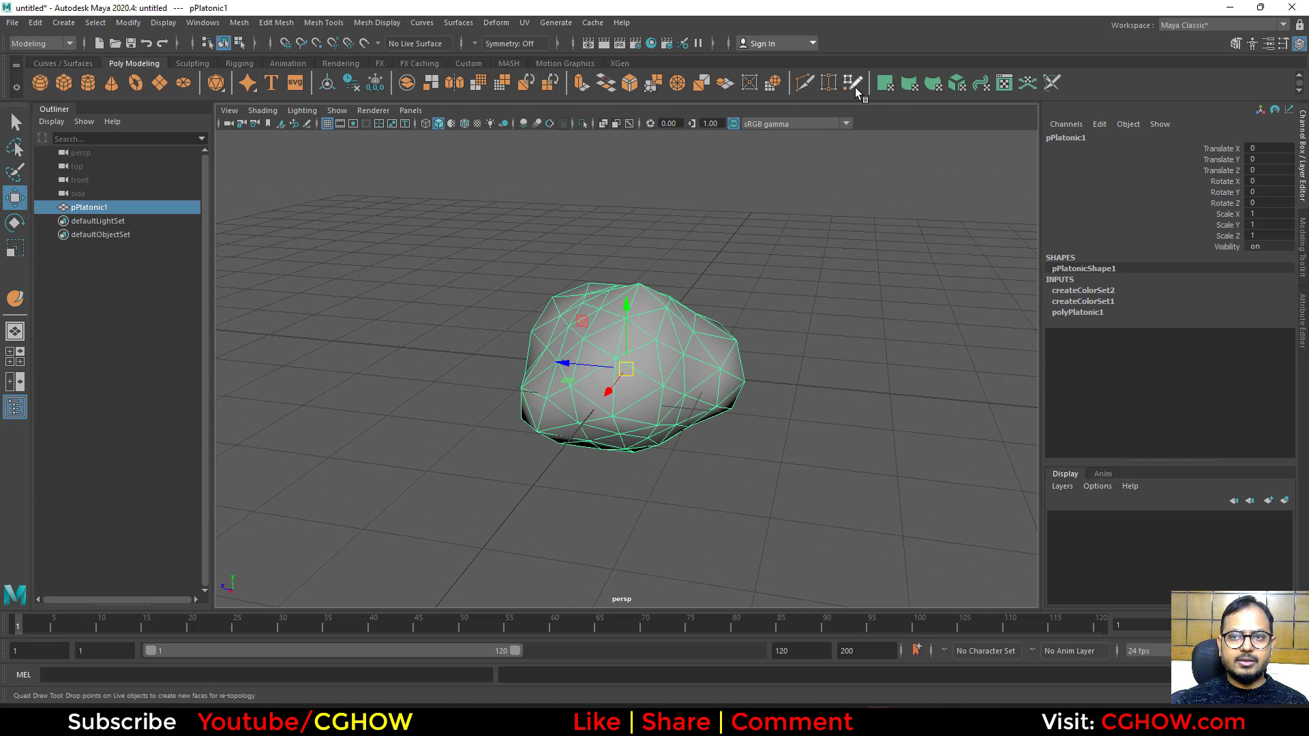
pyautogui.click(1001, 86)
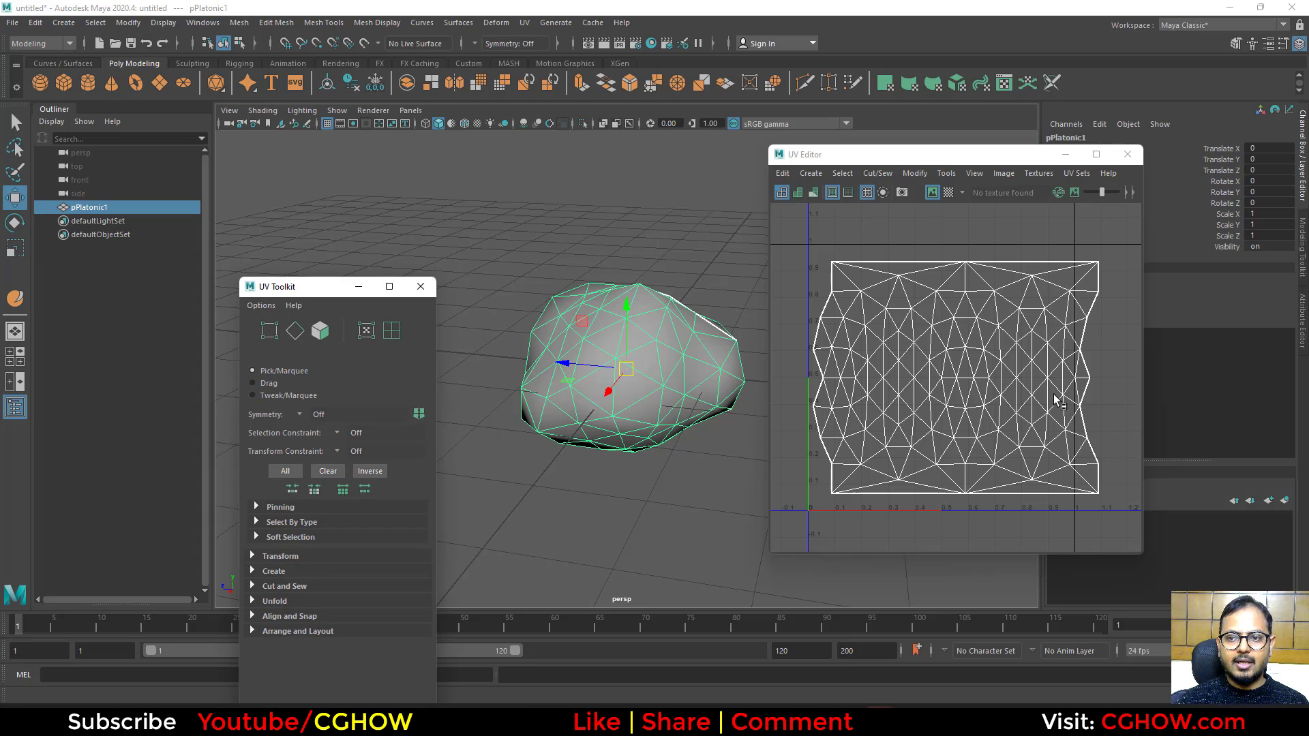
# Step: Select all UVs of the blob's shell and normalize them to fill the 0 to 1 UV space
pyautogui.scroll(-2, 933, 333)
pyautogui.moveTo(924, 353); pyautogui.dragTo(982, 356, button='right')
pyautogui.doubleClick(951, 351)
pyautogui.keyDown('shift'); pyautogui.moveTo(894, 319); pyautogui.dragTo(813, 306, button='right'); pyautogui.keyUp('shift')
pyautogui.scroll(2, 995, 318)
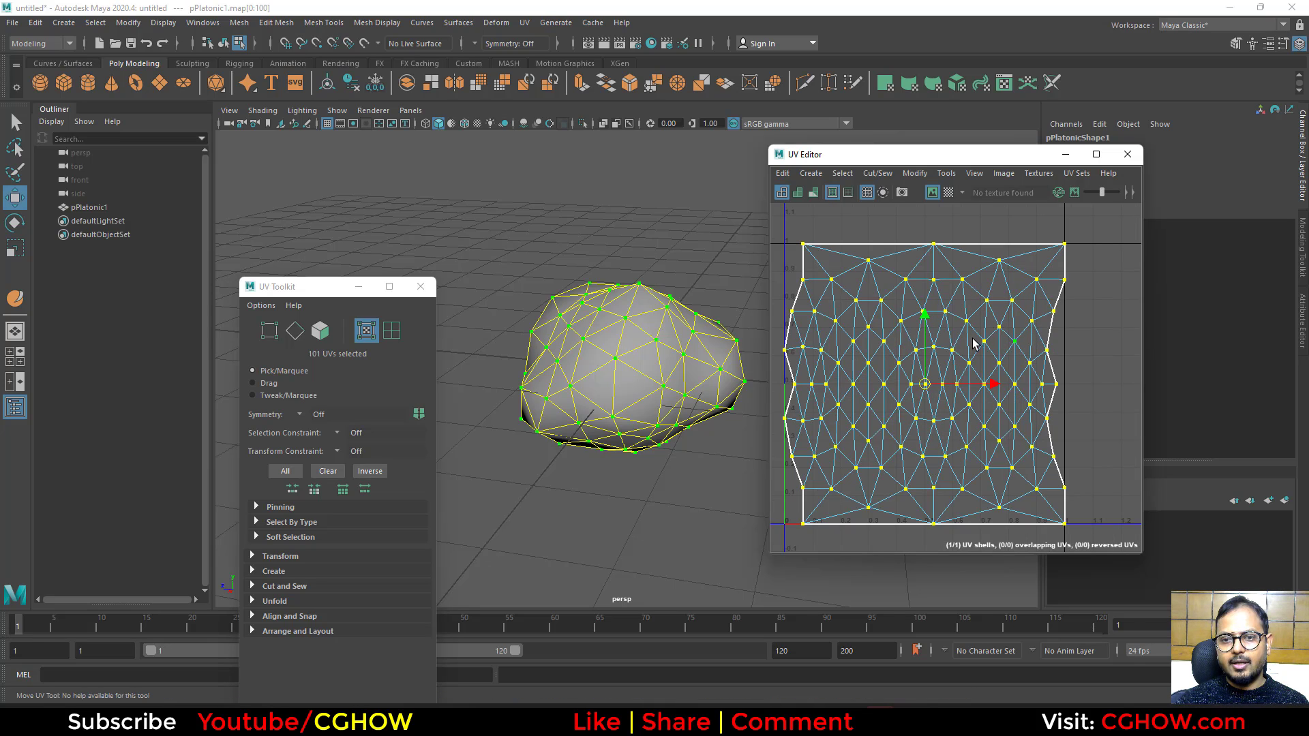
# Step: Move the UVs along the shell's left border horizontally so they line up with the left edge of the UV square
pyautogui.click(804, 244)
pyautogui.moveTo(868, 245); pyautogui.dragTo(849, 245)
pyautogui.click(788, 279)
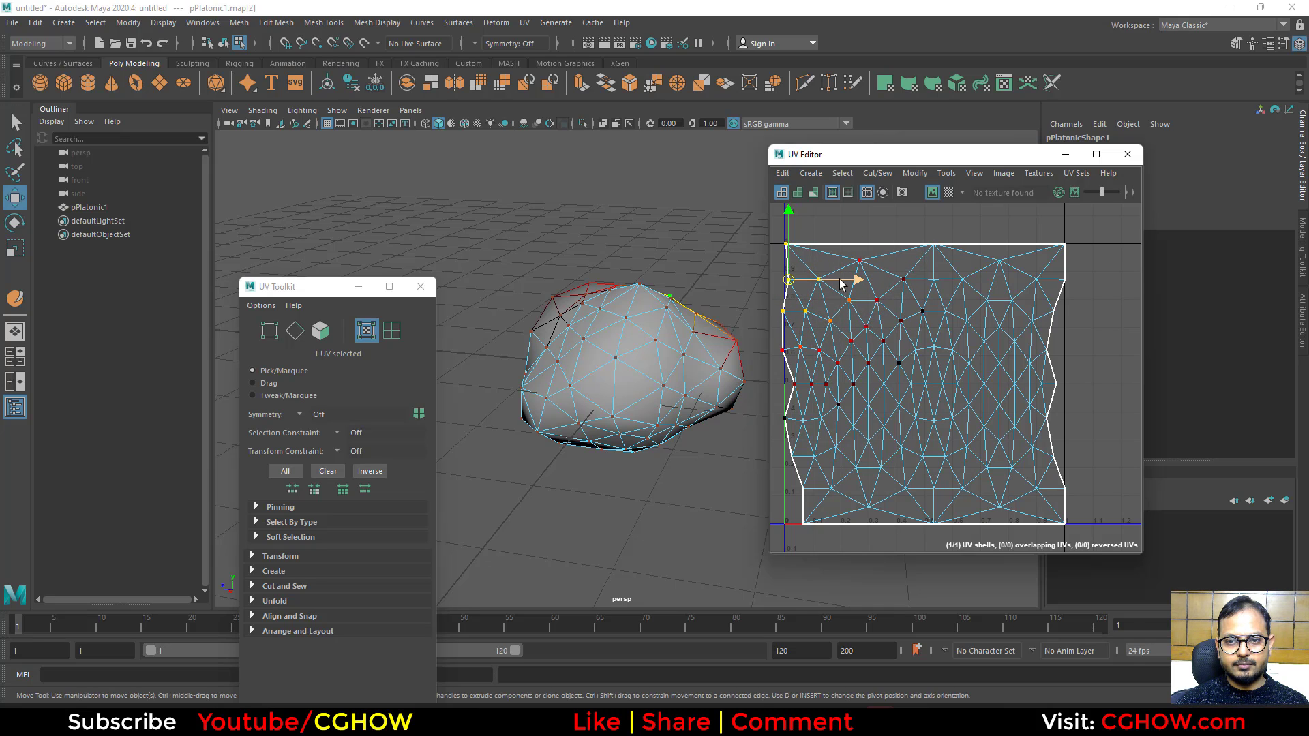
pyautogui.click(781, 311)
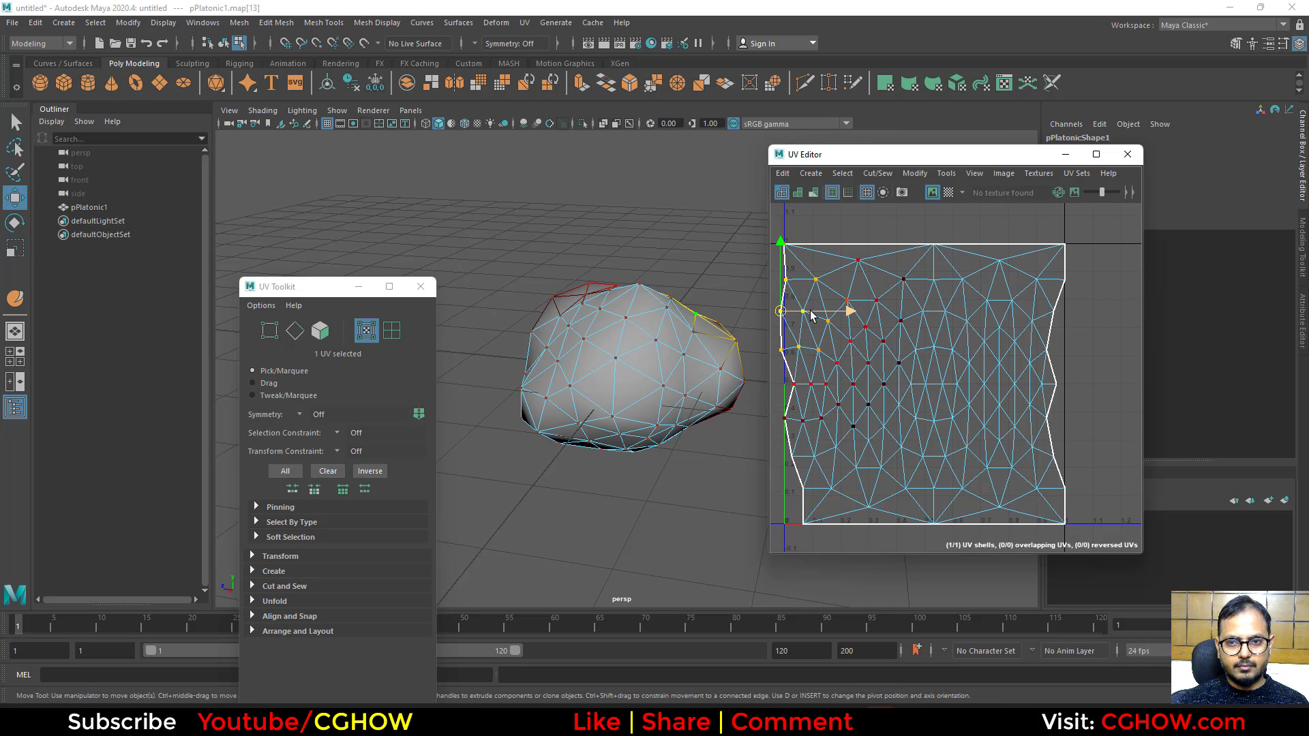
pyautogui.moveTo(860, 306)
pyautogui.mouseDown()
pyautogui.moveTo(779, 304)
pyautogui.moveTo(852, 313)
pyautogui.mouseUp()
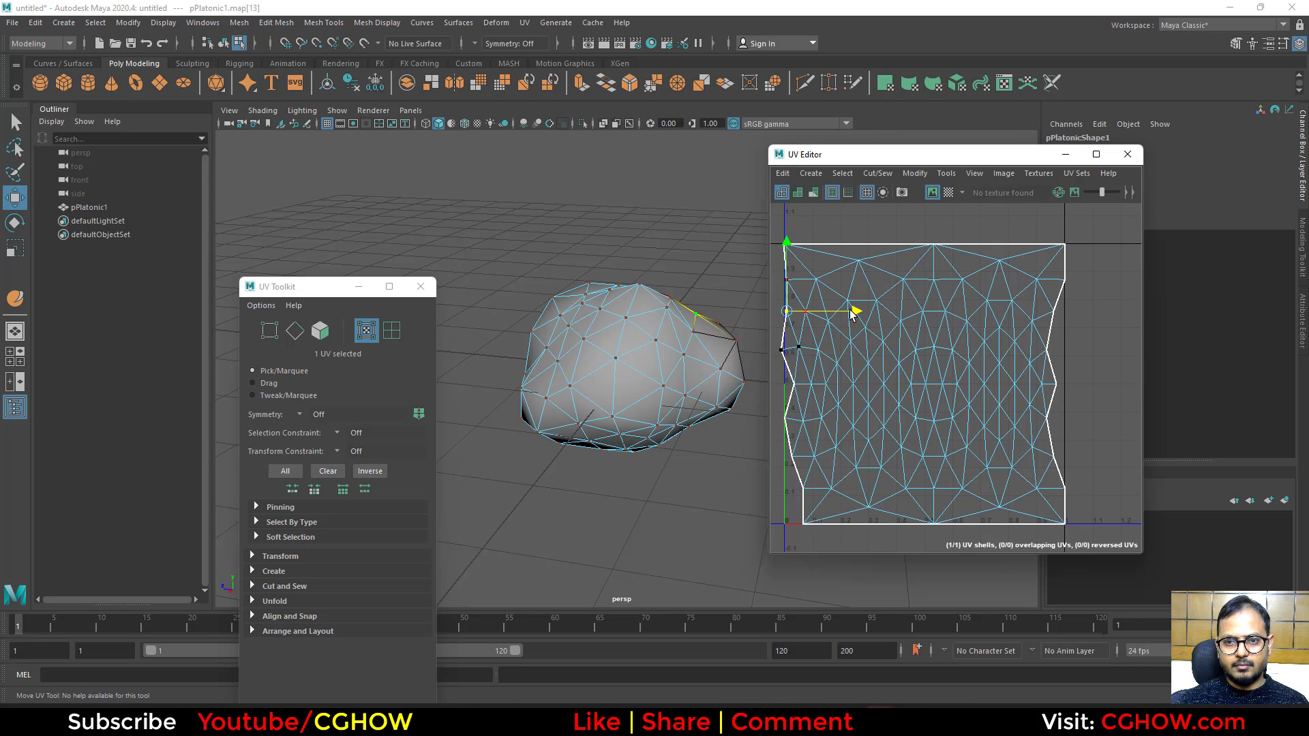
pyautogui.click(781, 349)
pyautogui.click(797, 386)
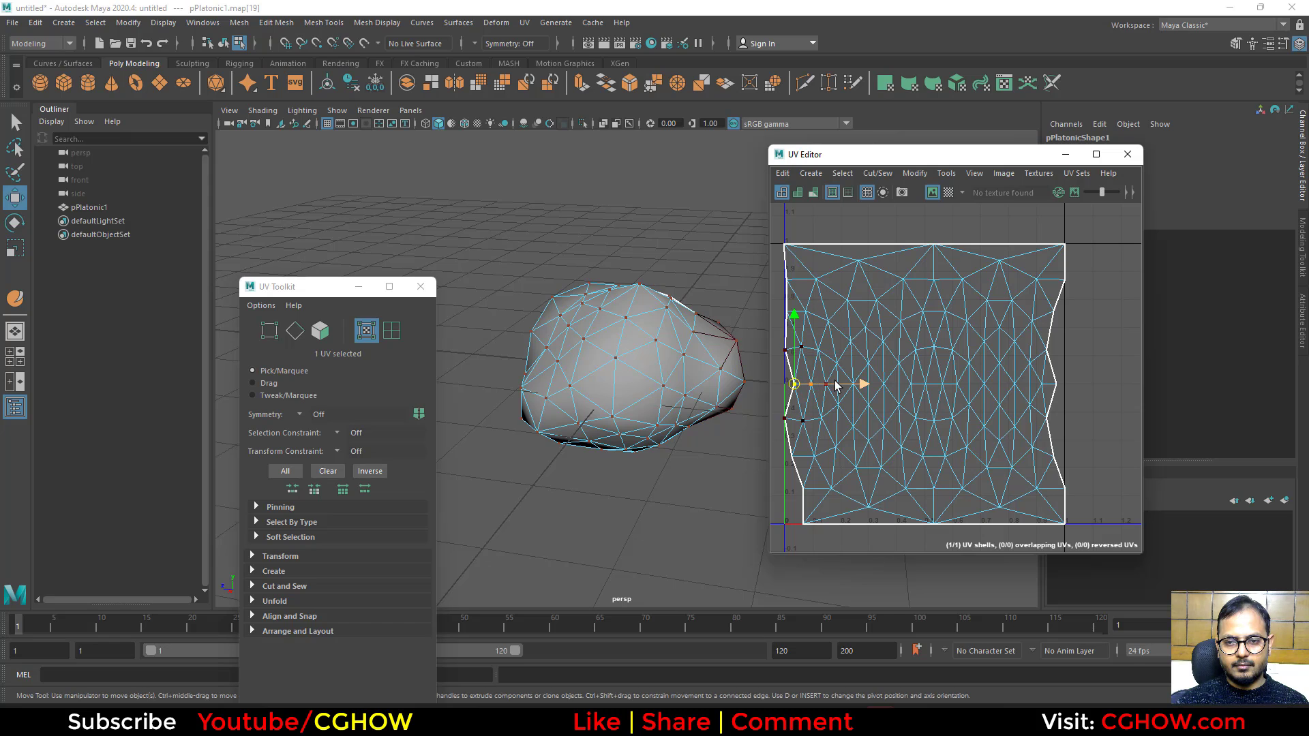
pyautogui.click(790, 462)
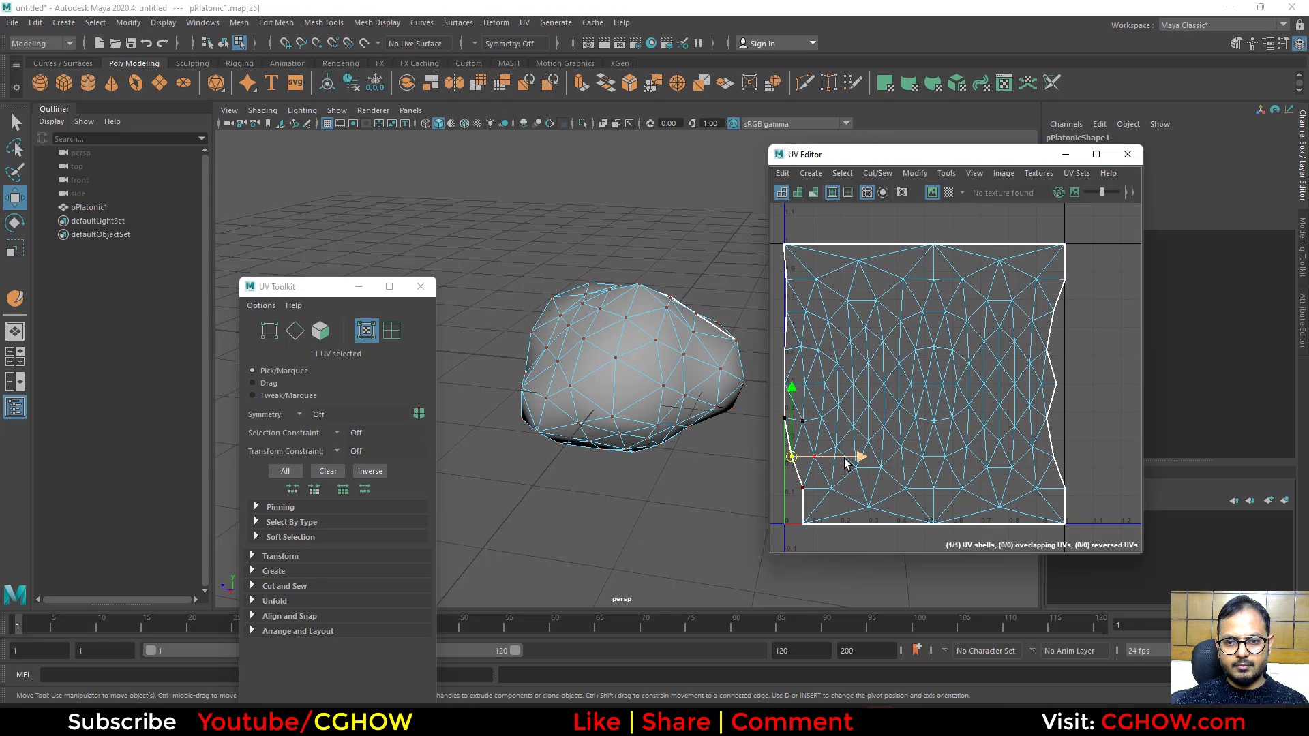
pyautogui.click(801, 487)
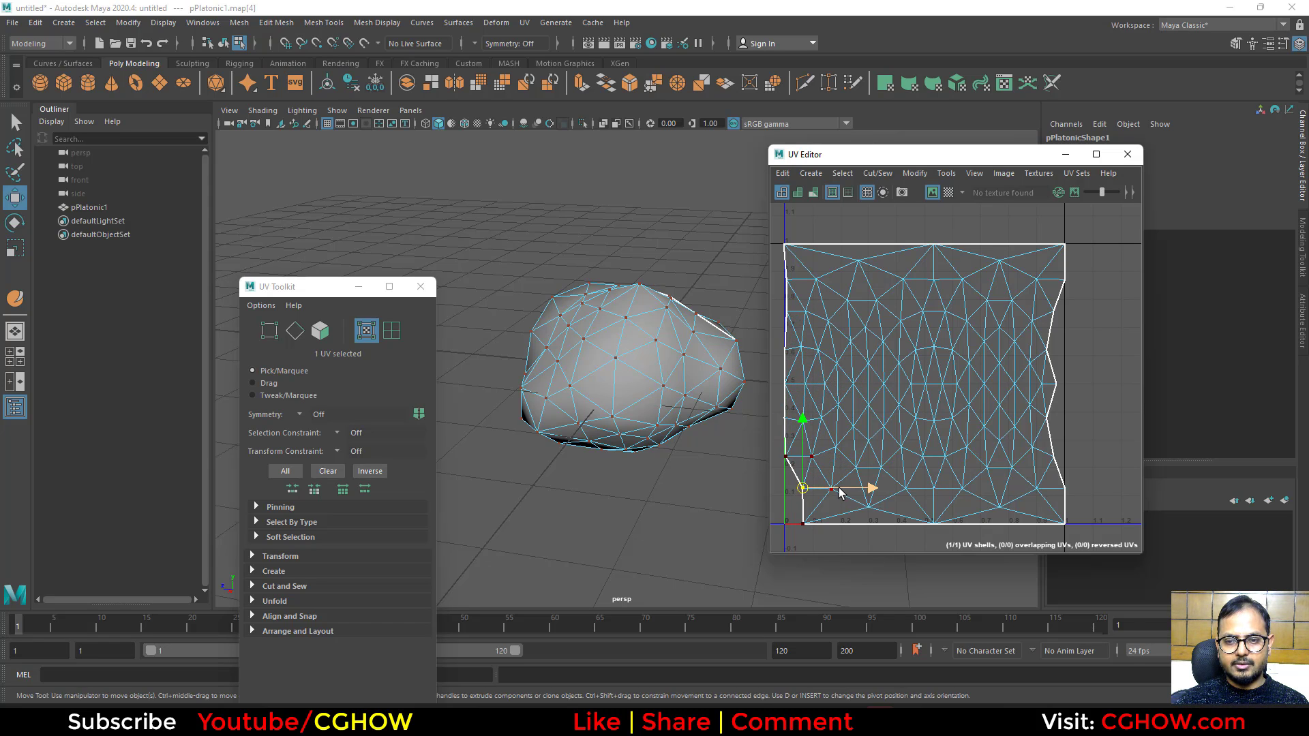
pyautogui.moveTo(838, 488); pyautogui.dragTo(820, 487)
pyautogui.click(801, 524)
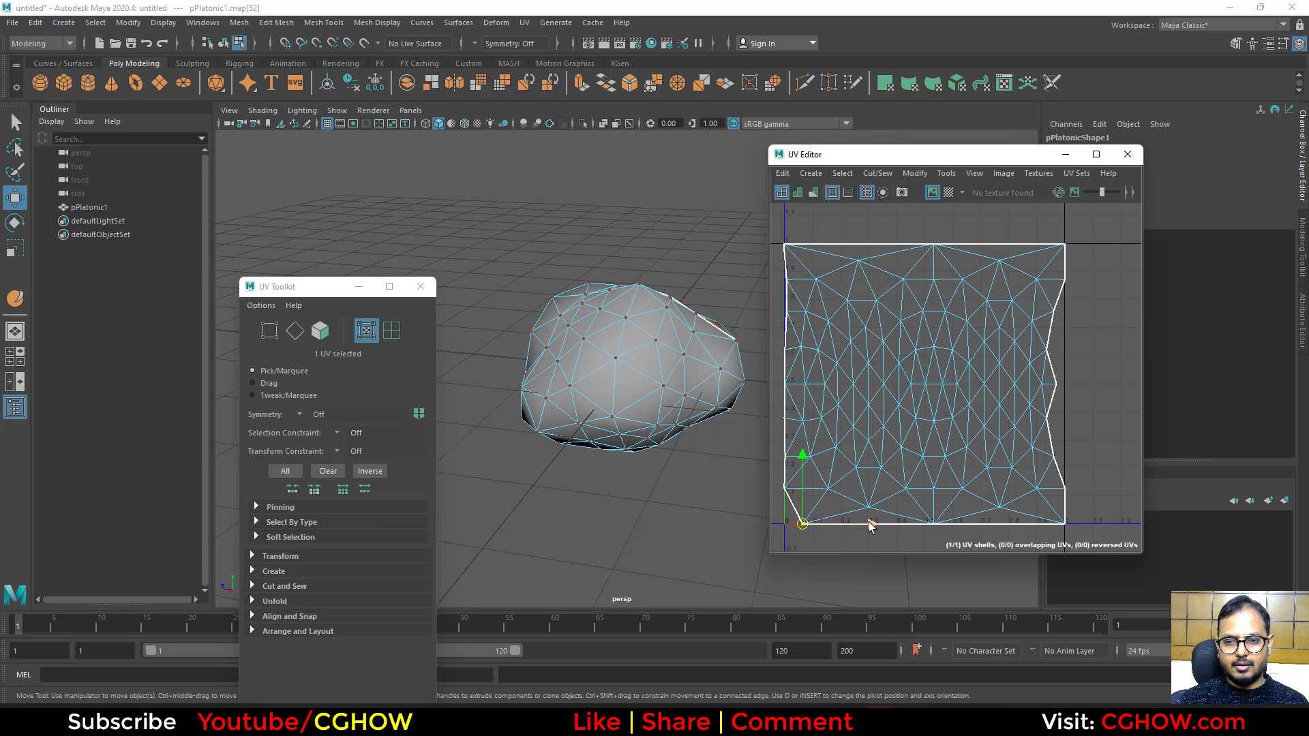
pyautogui.moveTo(865, 525); pyautogui.dragTo(849, 524)
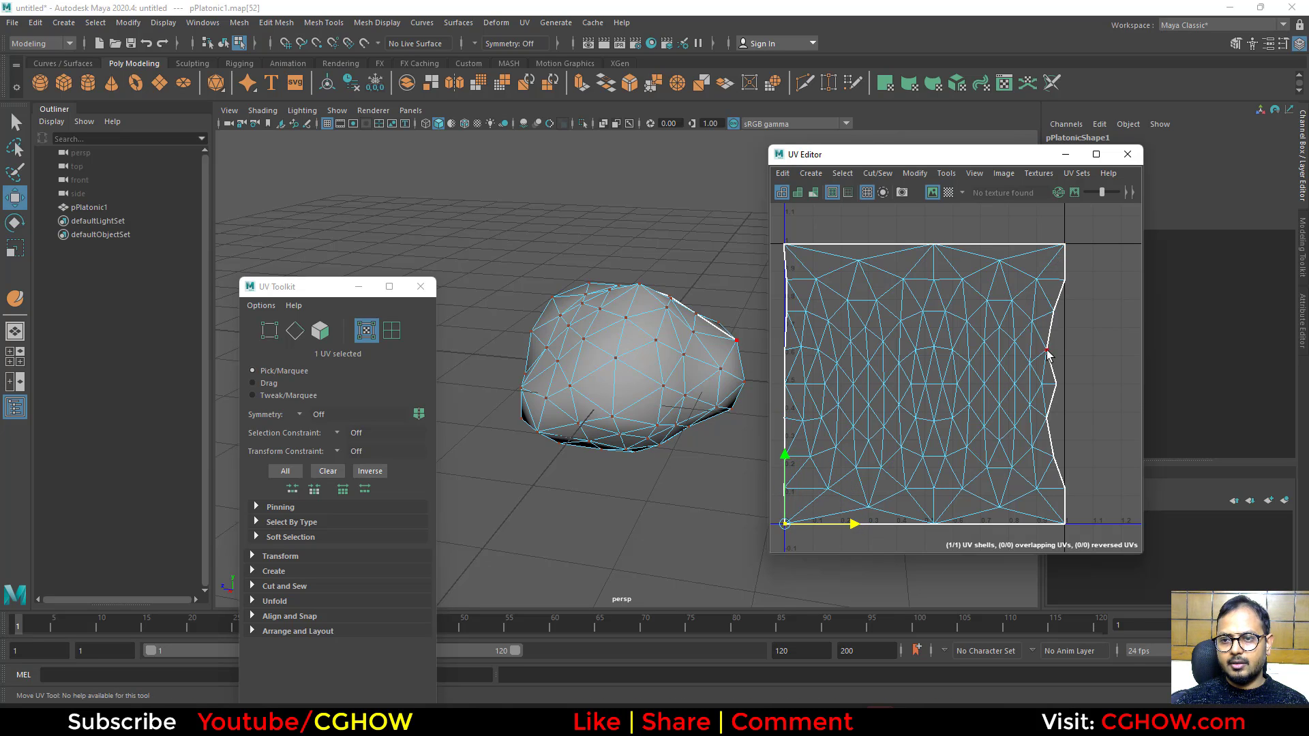
# Step: Straighten the shell's right border by moving its indented UVs out to the right edge of the UV square
pyautogui.click(1054, 313)
pyautogui.moveTo(1095, 312); pyautogui.dragTo(1113, 459)
pyautogui.click(1046, 350)
pyautogui.click(1058, 385)
pyautogui.click(1049, 420)
pyautogui.click(1054, 456)
# Step: Normalize the entire UV shell once more, close the UV Editor and put the blob back in object mode
pyautogui.doubleClick(905, 298)
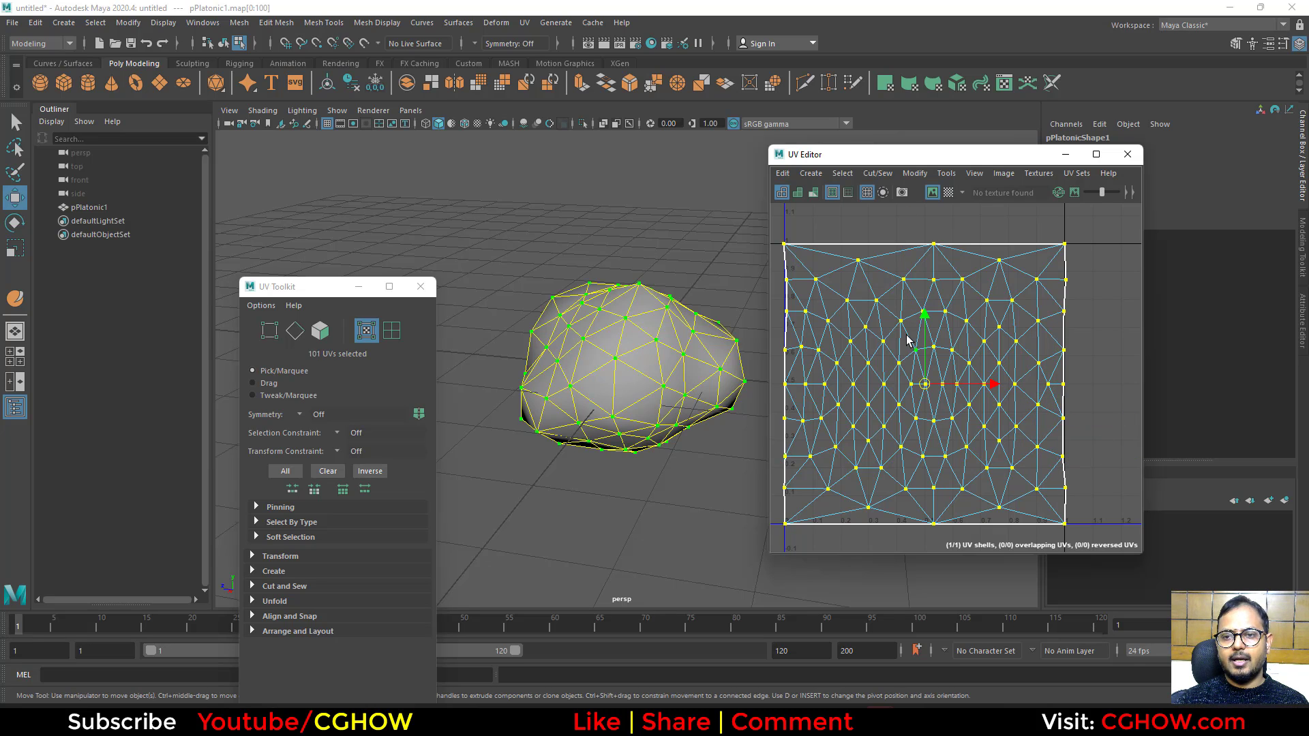
pyautogui.keyDown('shift'); pyautogui.moveTo(907, 334); pyautogui.dragTo(844, 314, button='right'); pyautogui.keyUp('shift')
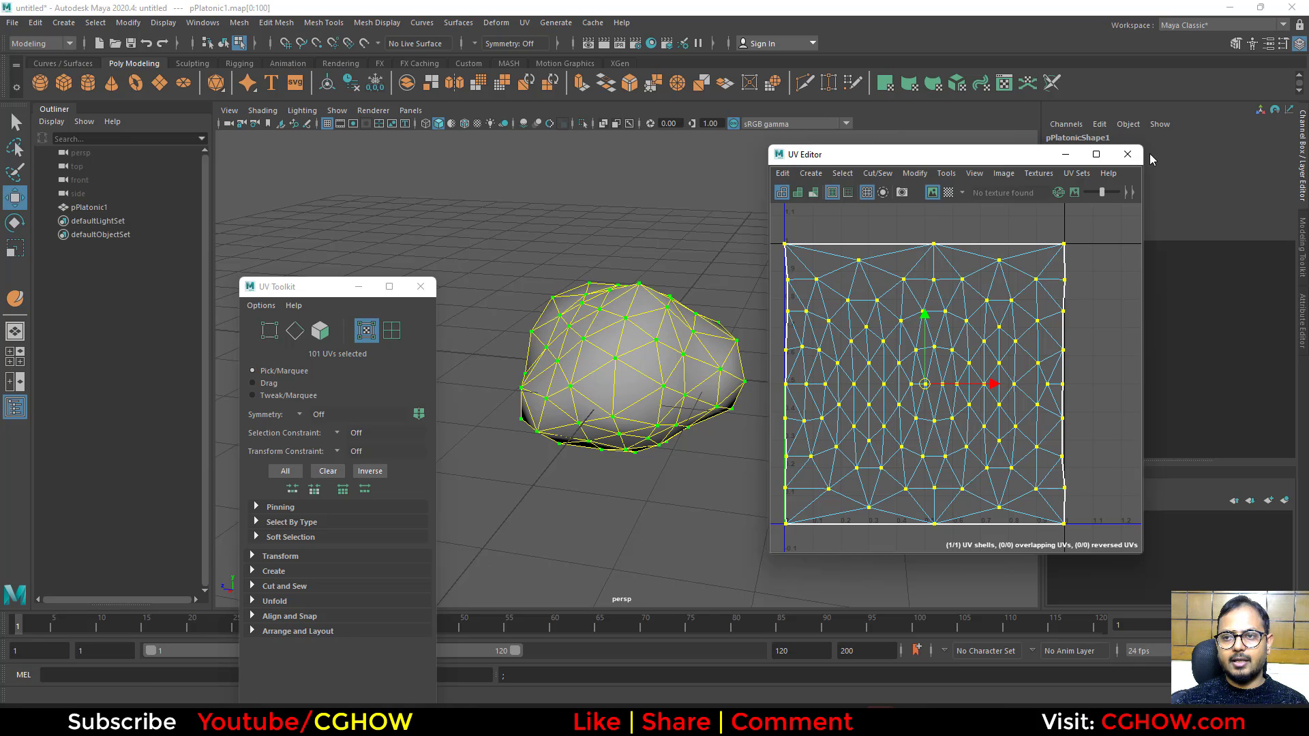
pyautogui.click(1127, 154)
pyautogui.moveTo(619, 305); pyautogui.dragTo(655, 288, button='right')
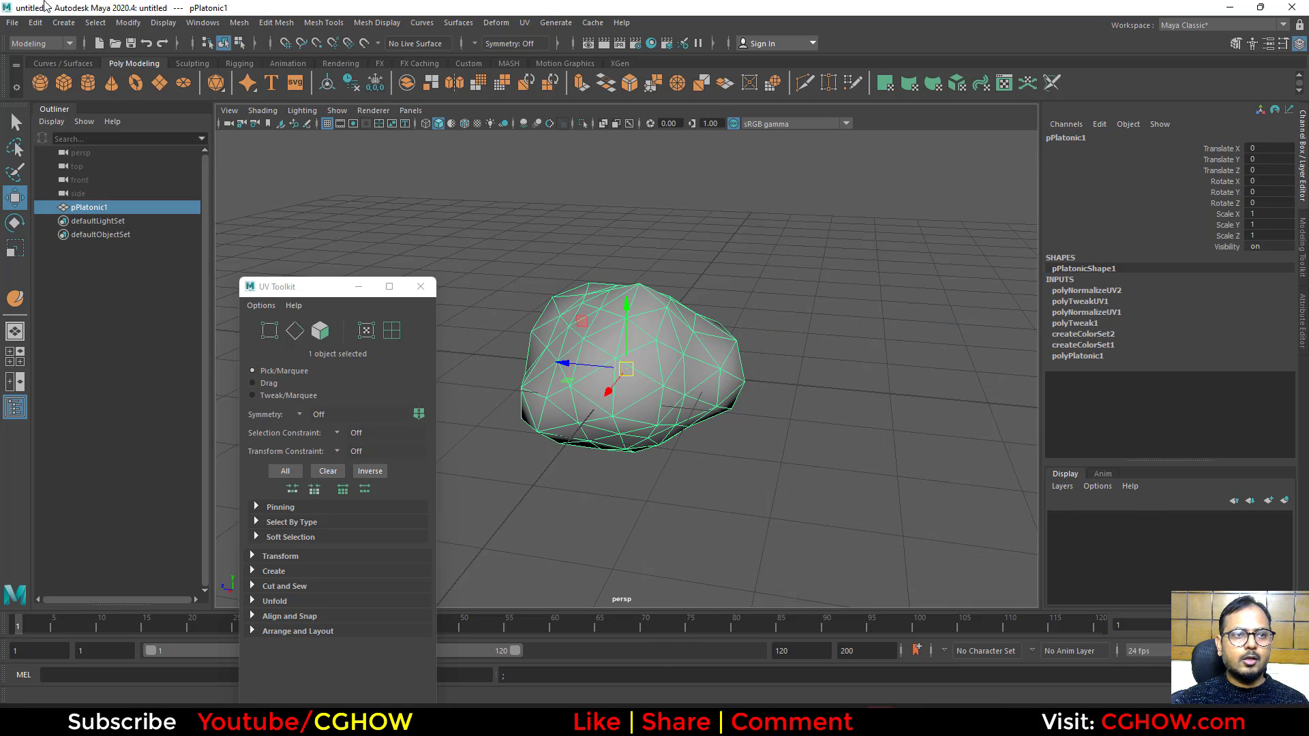
# Step: Export the selected blob to the Desktop as an OBJ file named SM_Blob
pyautogui.click(12, 23)
pyautogui.click(54, 200)
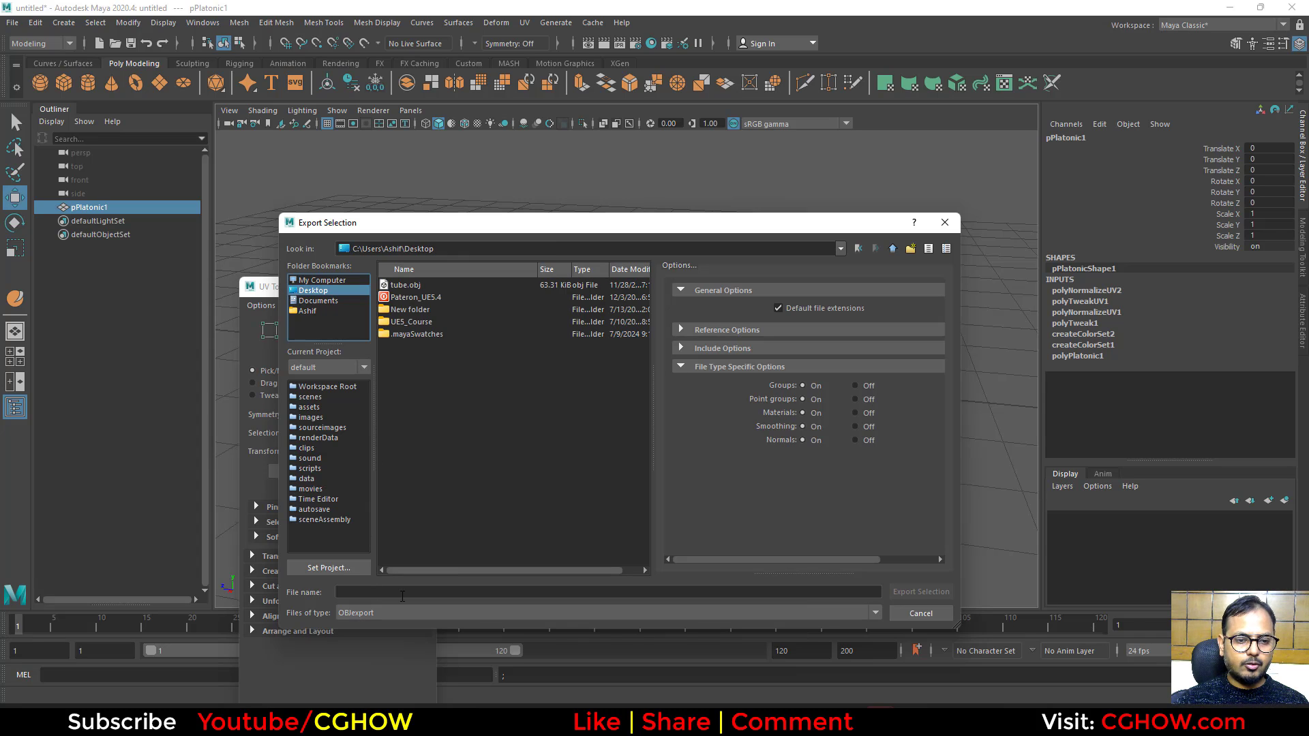
pyautogui.click(402, 593)
pyautogui.write('sm_')
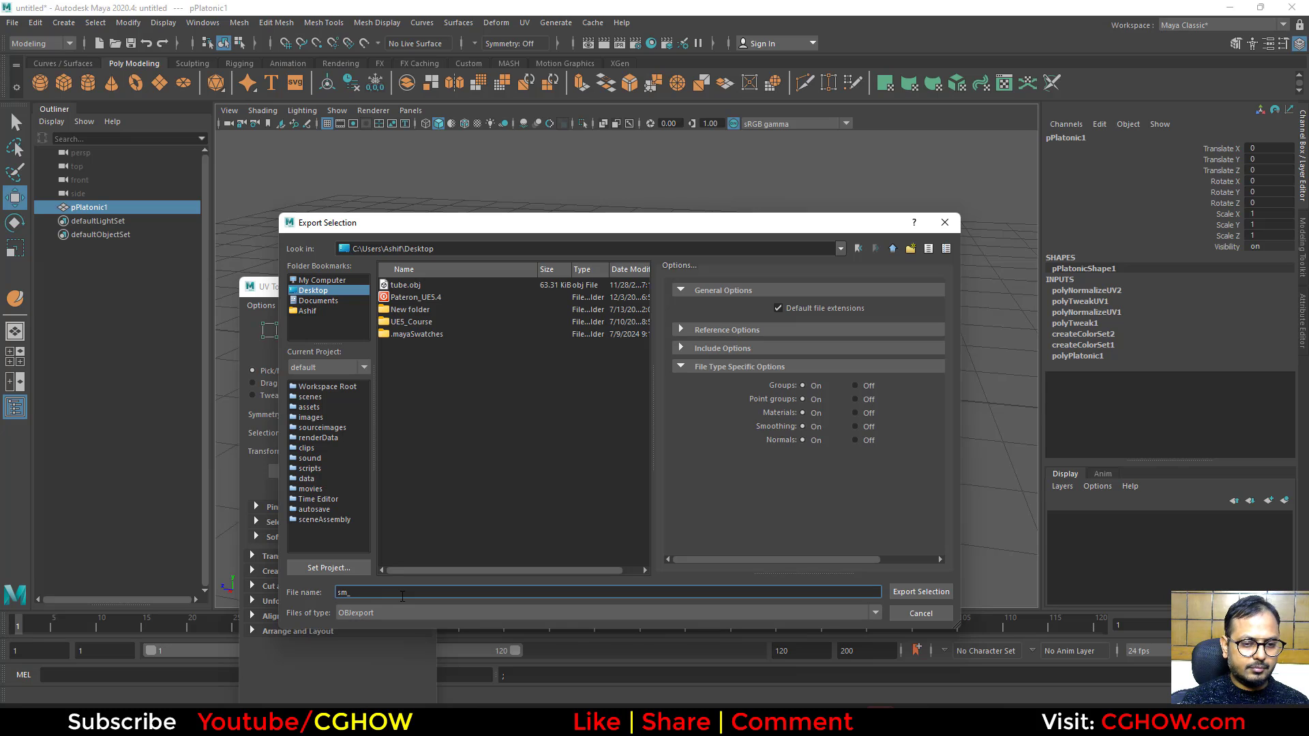
pyautogui.press('BackSpace')
pyautogui.press('BackSpace')
pyautogui.press('BackSpace')
pyautogui.write('SM_Blob')
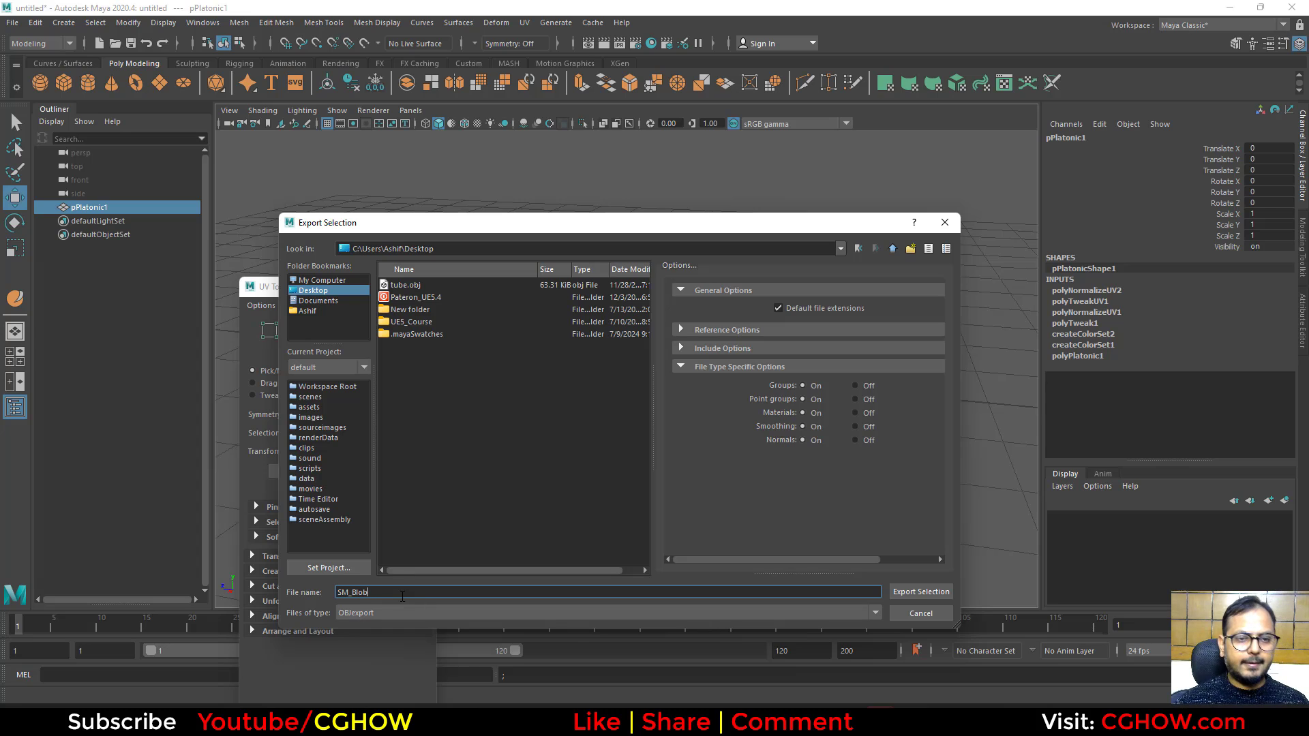
pyautogui.click(920, 592)
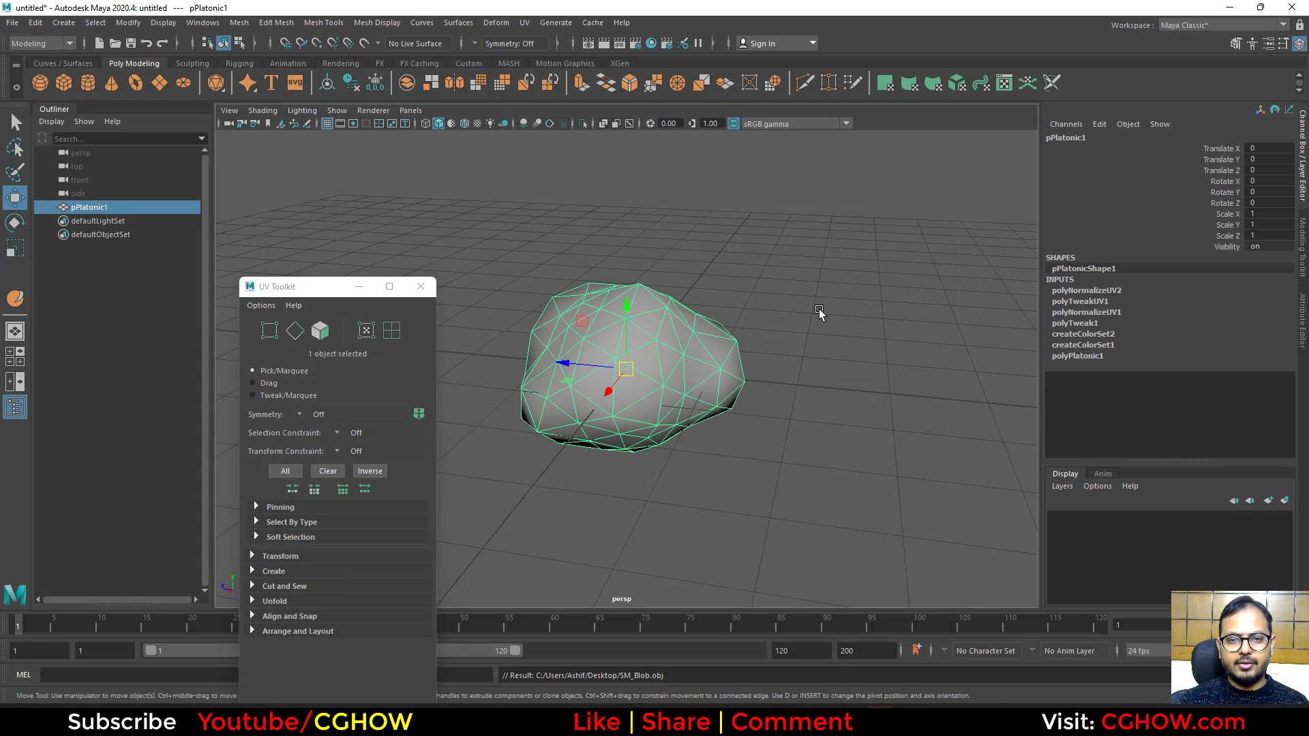
# Step: Switch to Photoshop and create a new 1024 x 1024 px document at 72 ppi from the recent presets
pyautogui.click(791, 609)
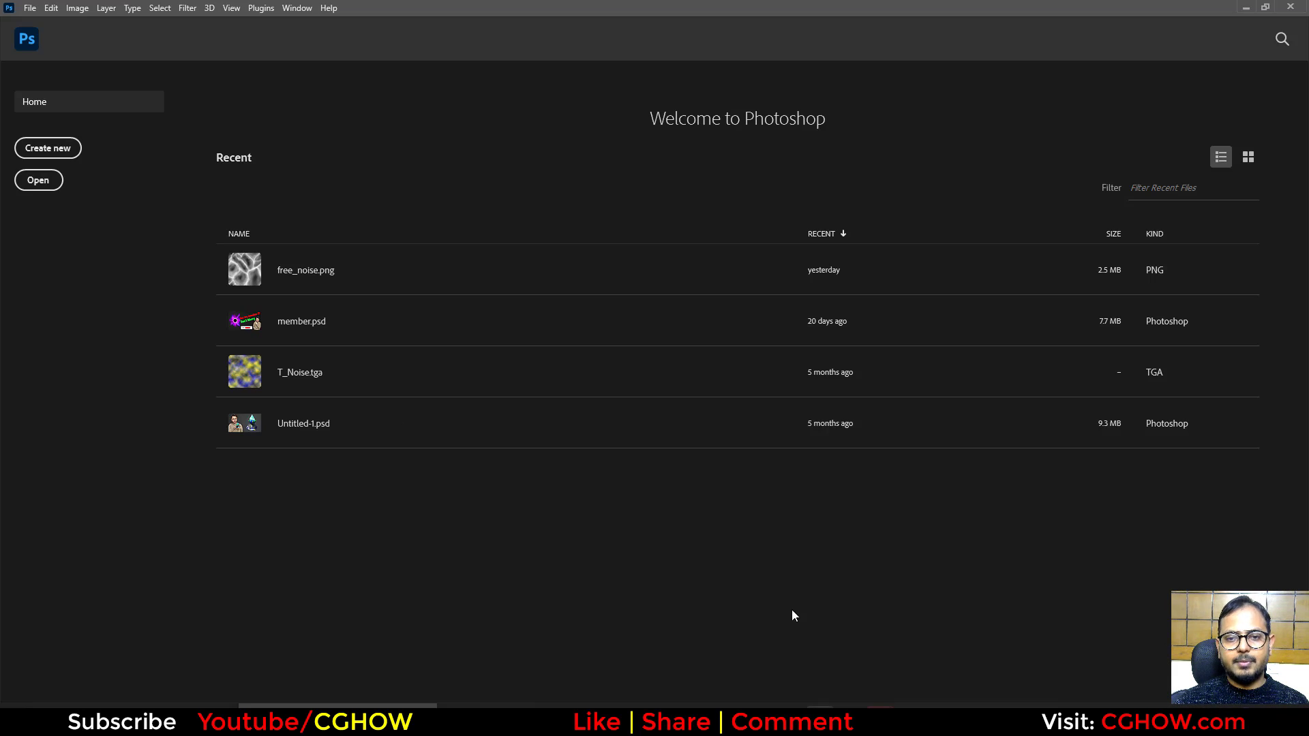
pyautogui.click(66, 154)
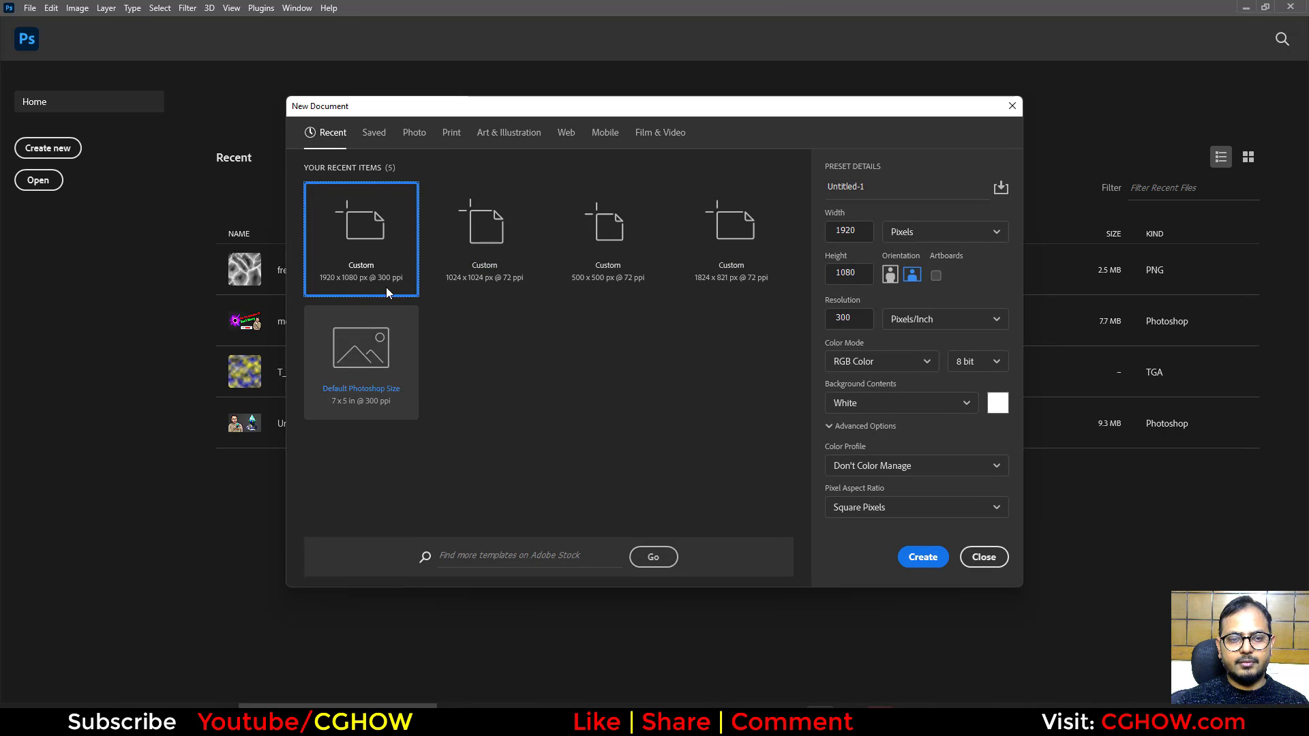
pyautogui.click(493, 243)
pyautogui.click(923, 558)
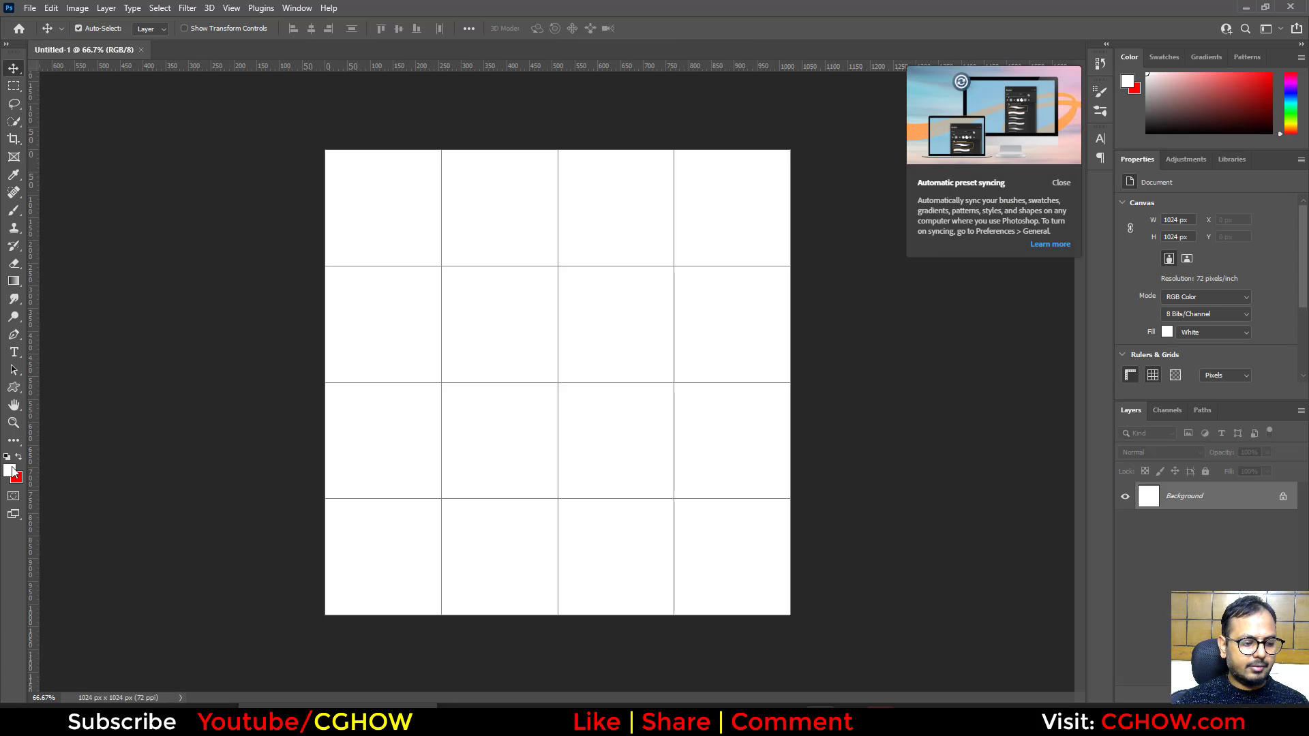
# Step: Reset the colors to default black and white, render Clouds across the canvas and hide the grid
pyautogui.press('d')
pyautogui.click(195, 8)
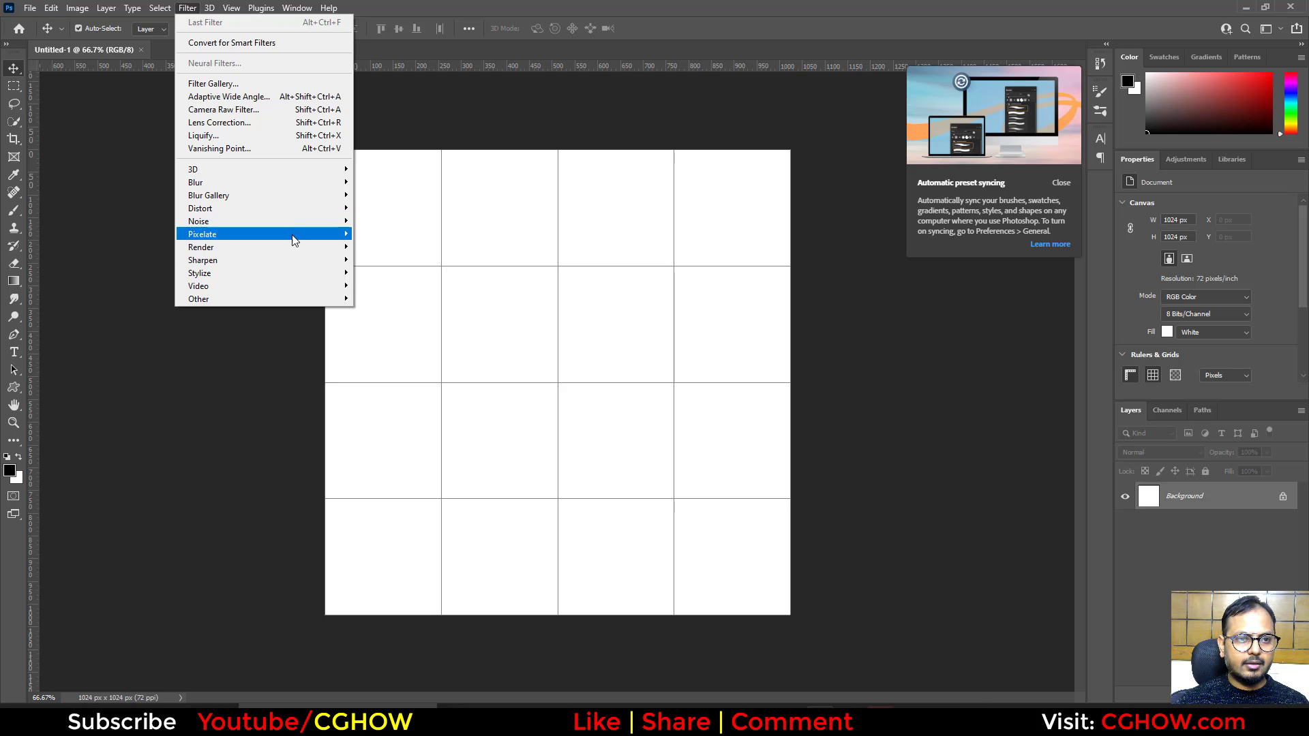
pyautogui.moveTo(294, 247)
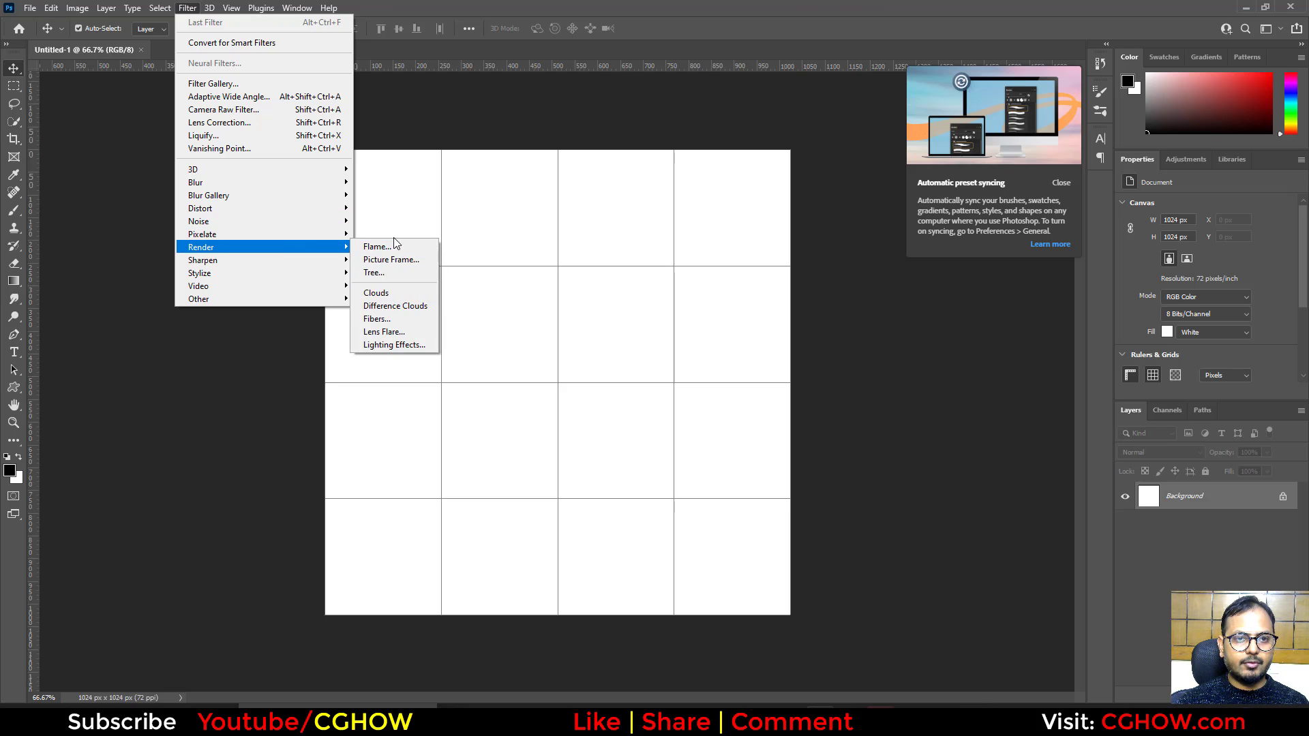
pyautogui.click(394, 298)
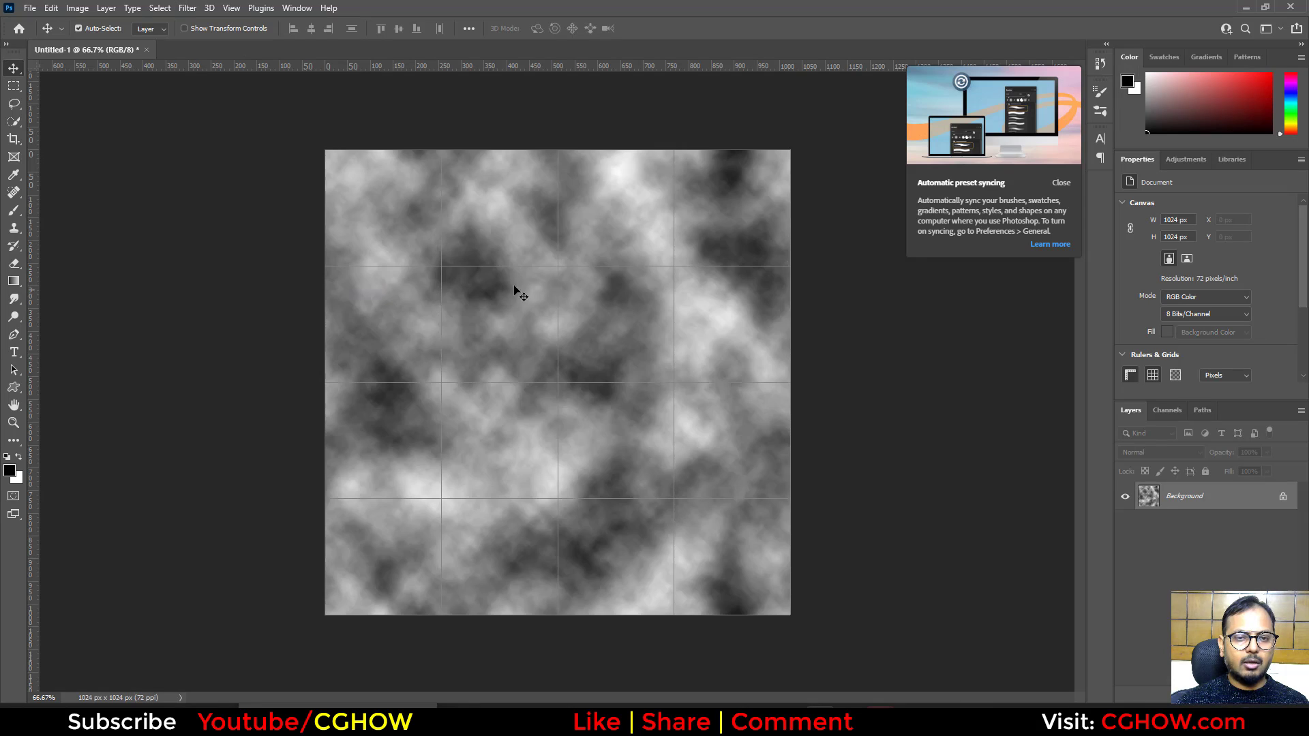
pyautogui.hotkey('ctrl', "'")
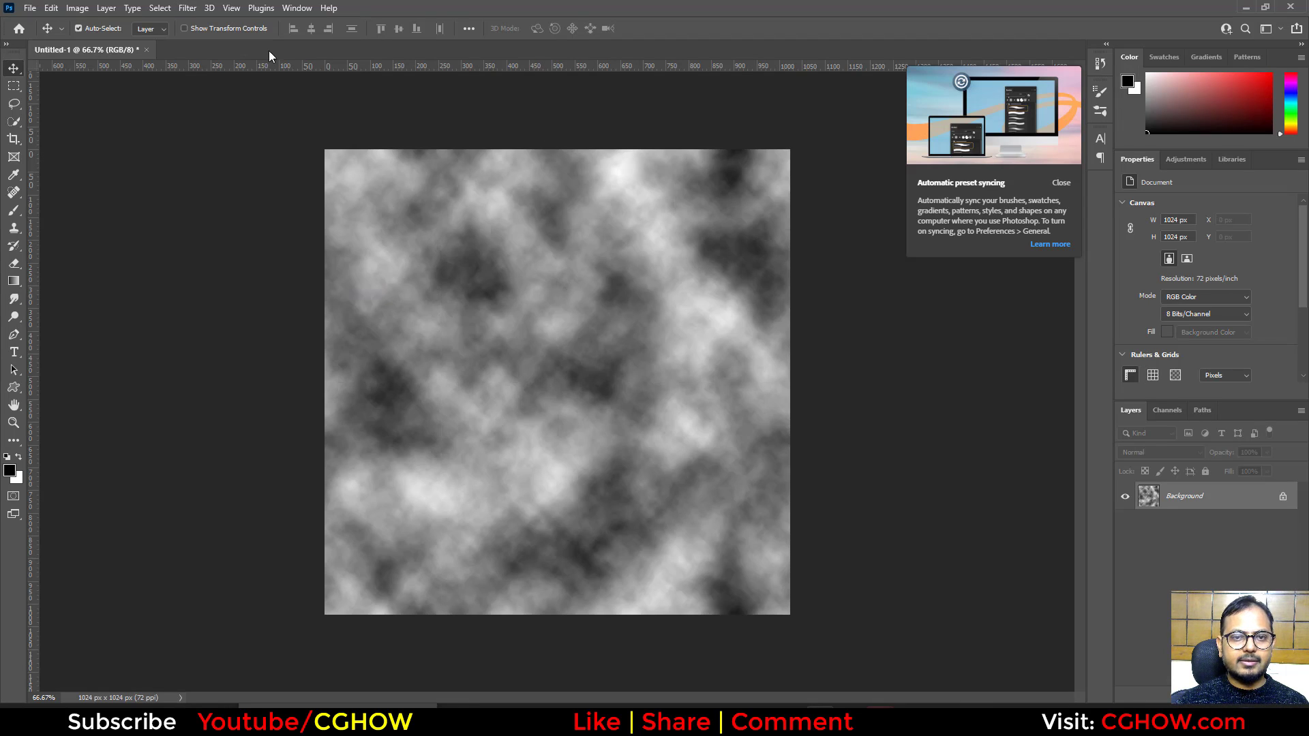
# Step: Dismiss the preset syncing notice and soften the clouds with a Gaussian Blur of 16.6 pixels radius
pyautogui.click(185, 8)
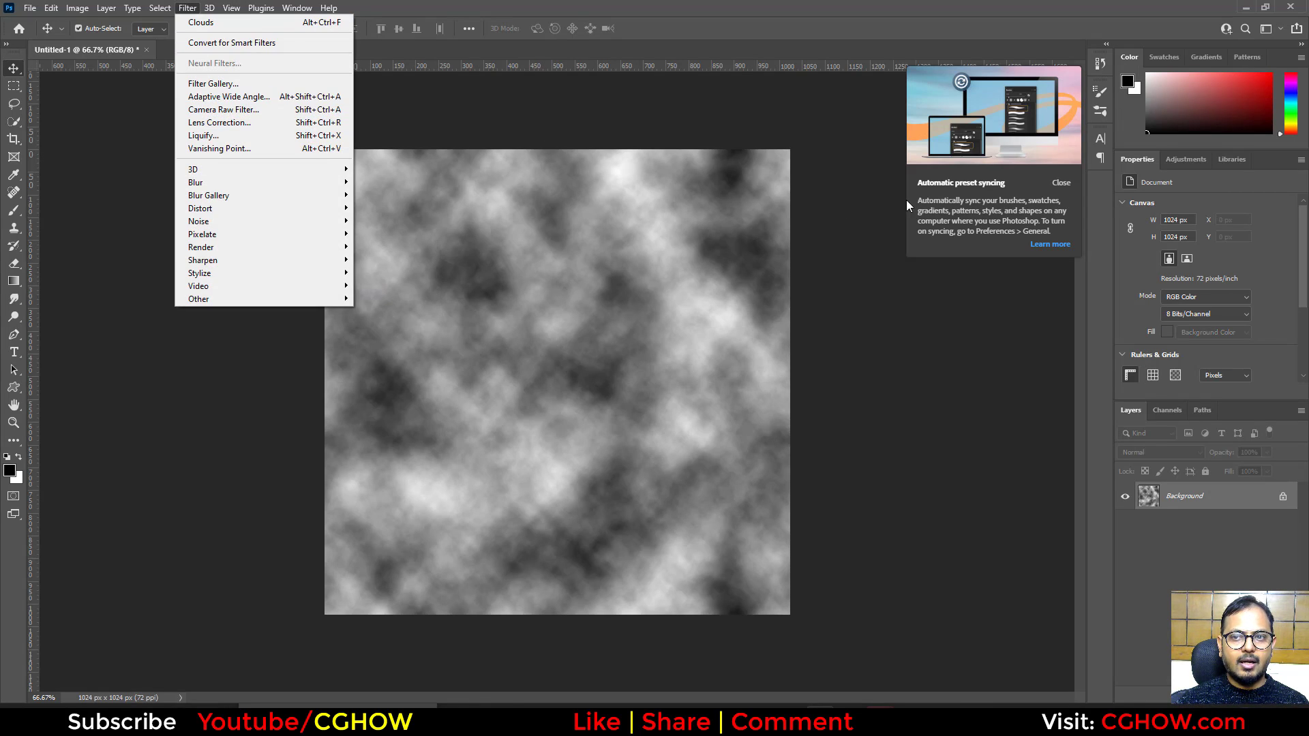
pyautogui.click(1059, 183)
pyautogui.click(187, 8)
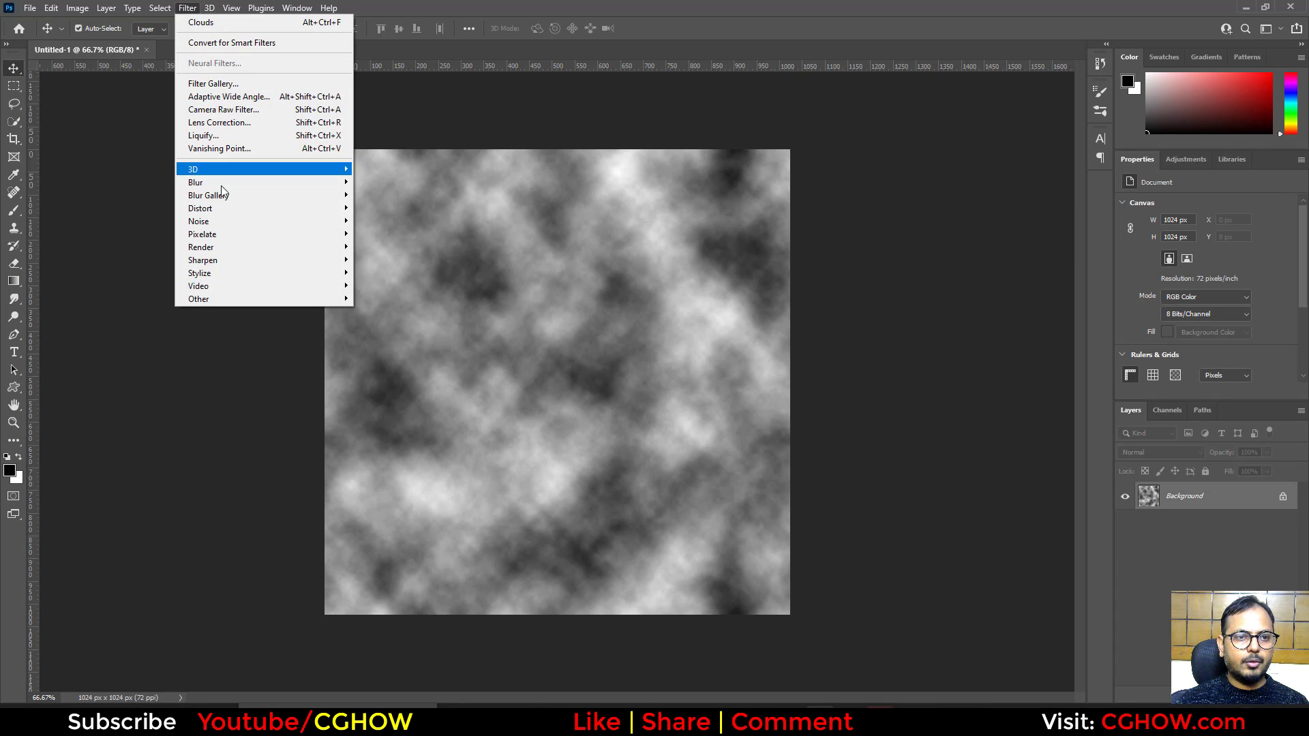
pyautogui.moveTo(313, 188)
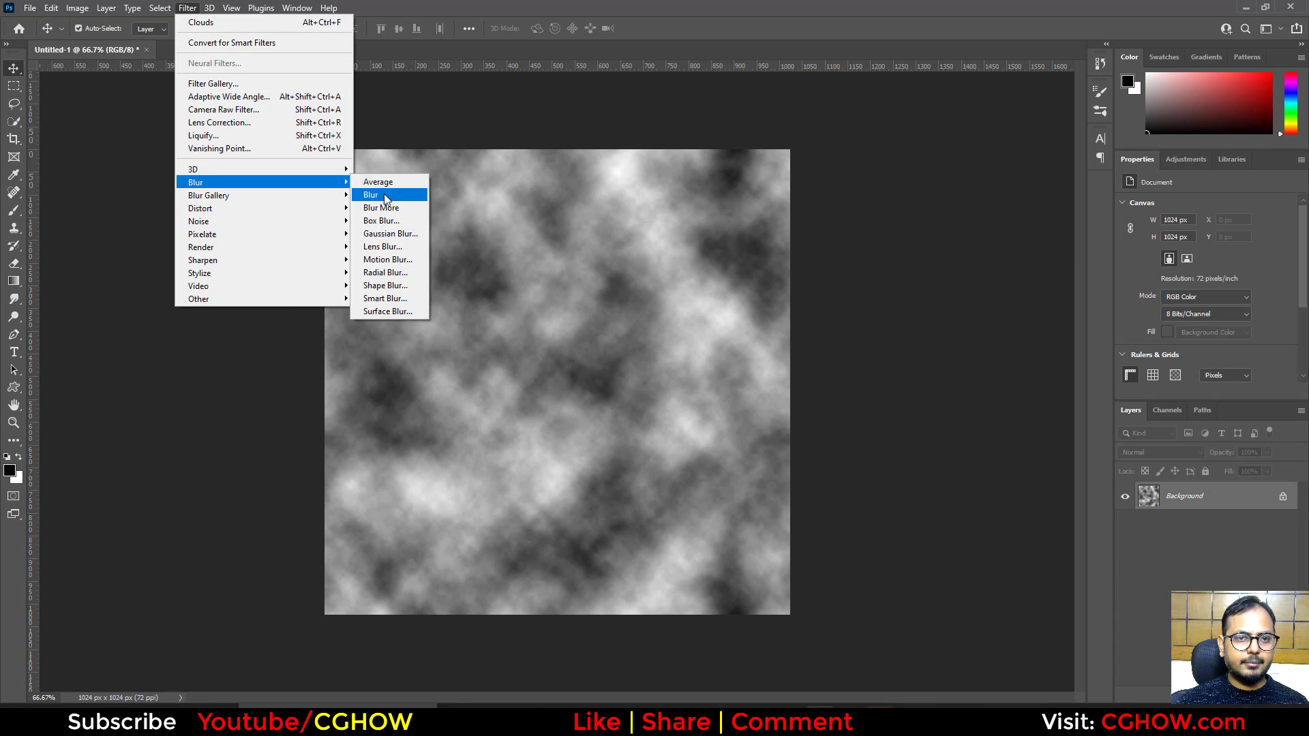
pyautogui.click(388, 234)
pyautogui.moveTo(586, 349); pyautogui.dragTo(604, 355)
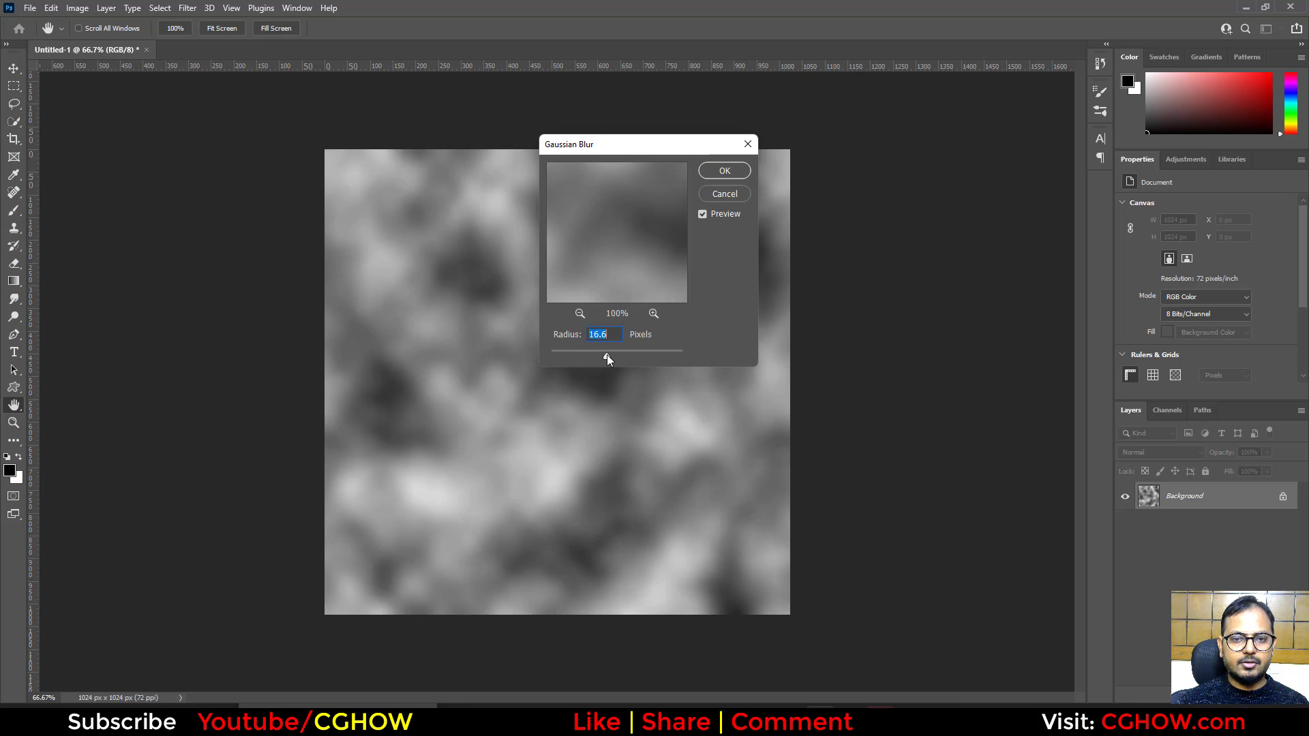
pyautogui.click(724, 171)
# Step: Try the Minimum filter on the blurred clouds with a 240.9 pixel radius preserving Roundness, and undo it
pyautogui.click(188, 9)
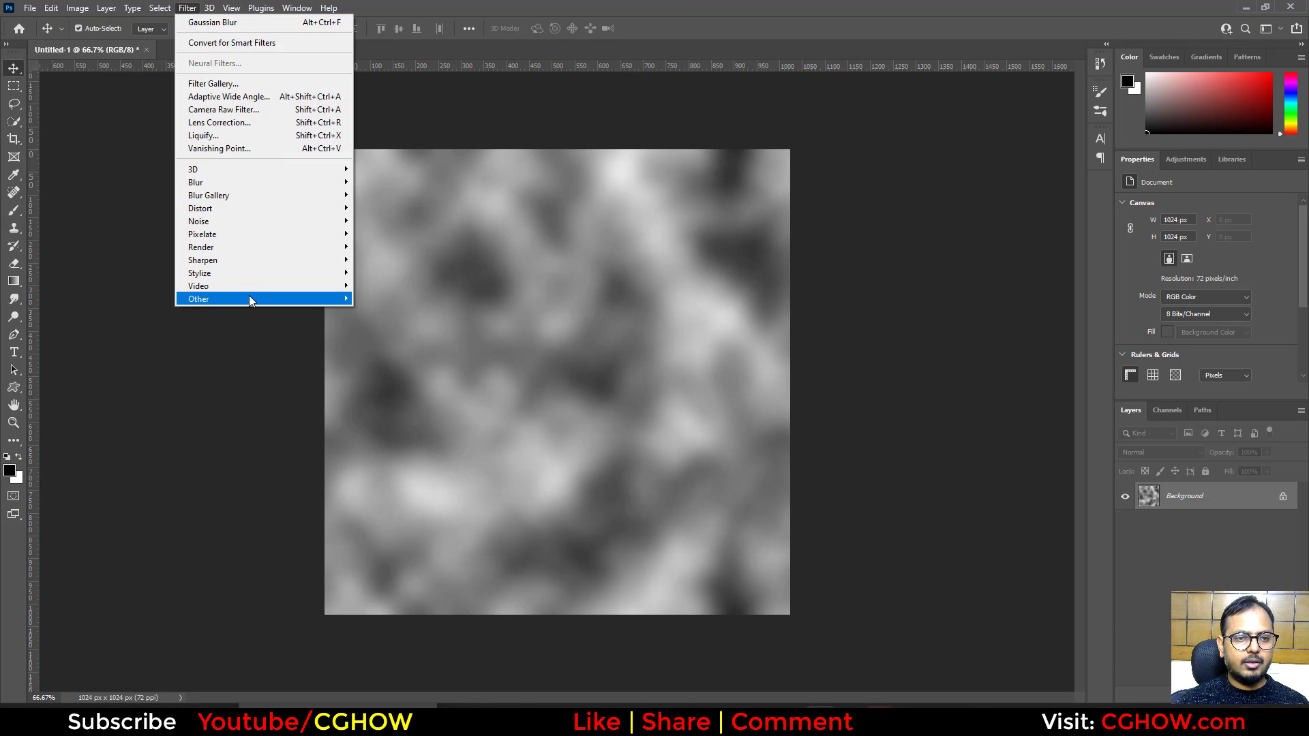
pyautogui.moveTo(261, 298)
pyautogui.click(380, 352)
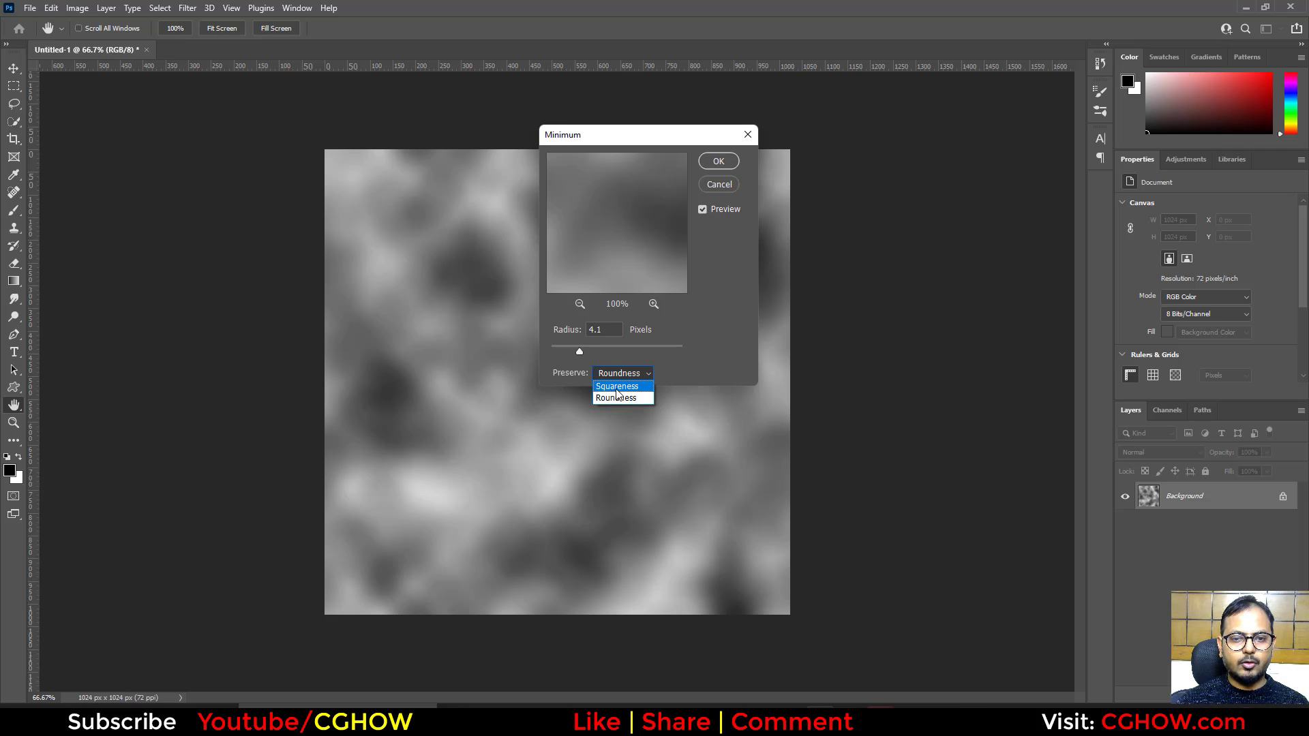
pyautogui.click(617, 398)
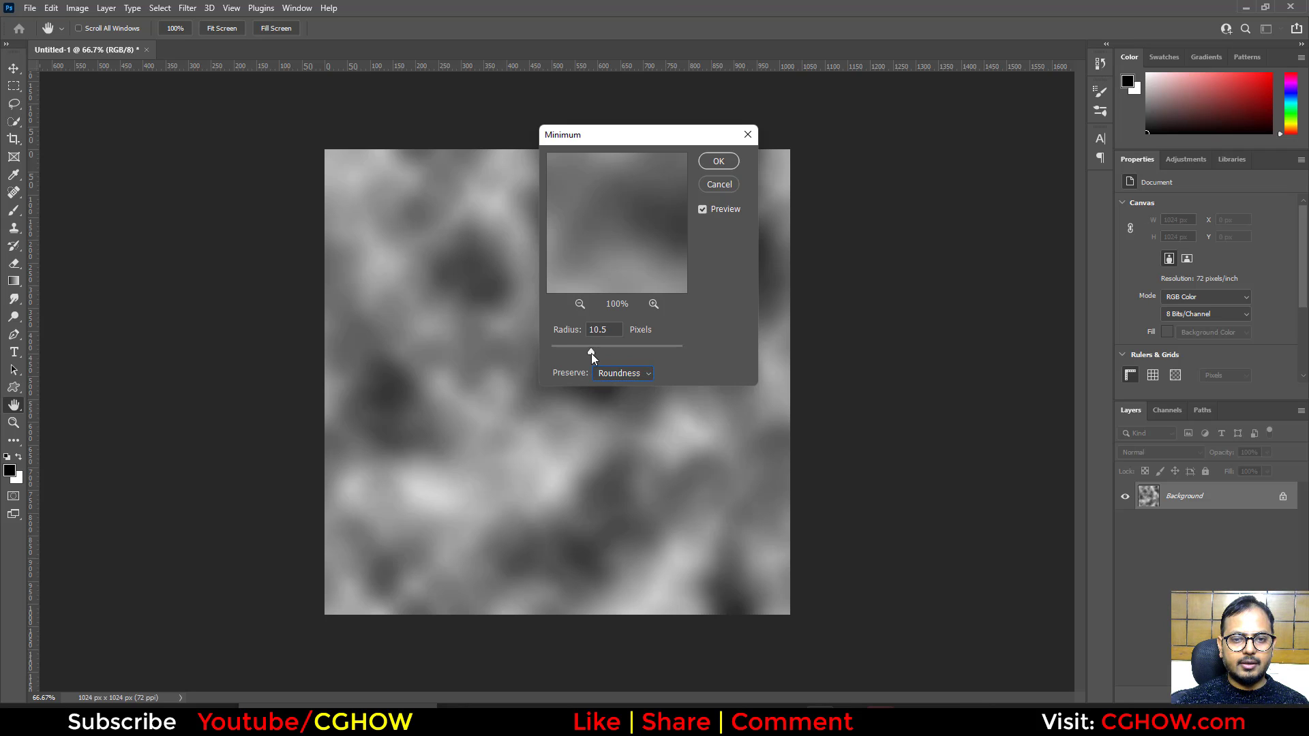
pyautogui.moveTo(591, 353); pyautogui.dragTo(652, 349)
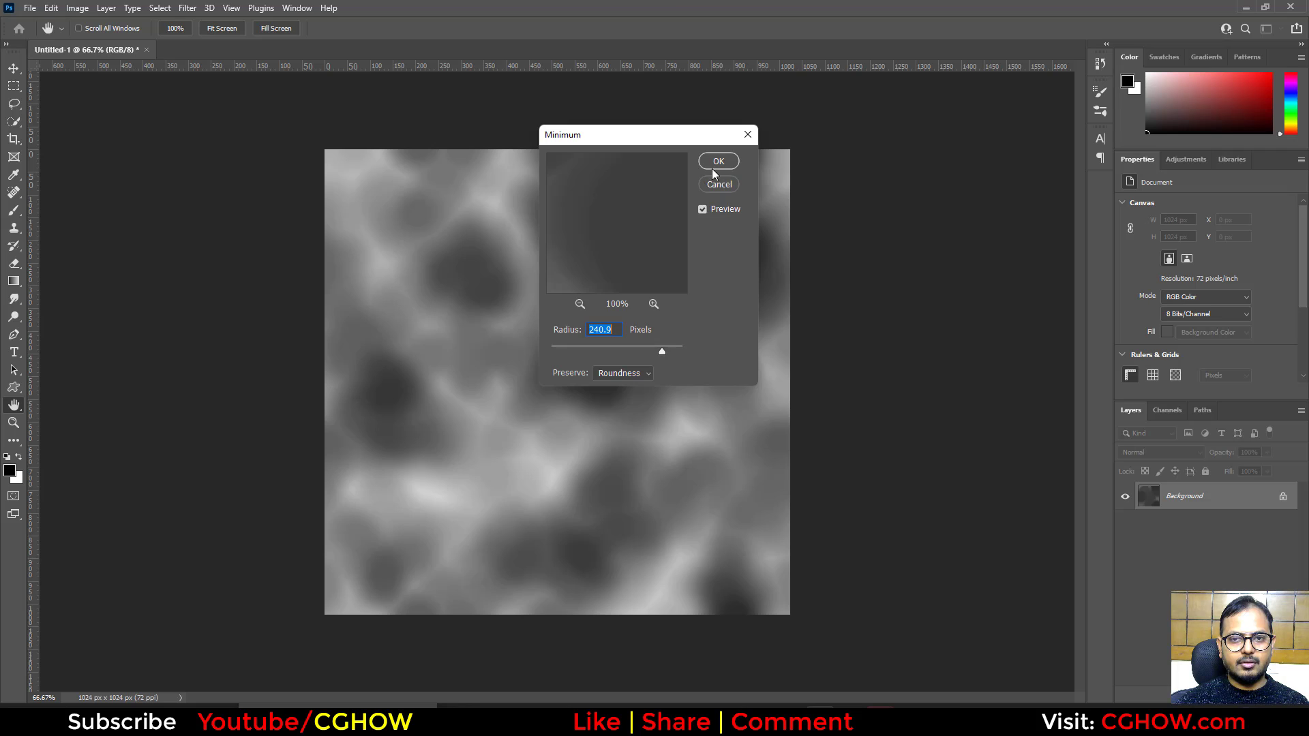
pyautogui.moveTo(653, 135); pyautogui.dragTo(791, 196)
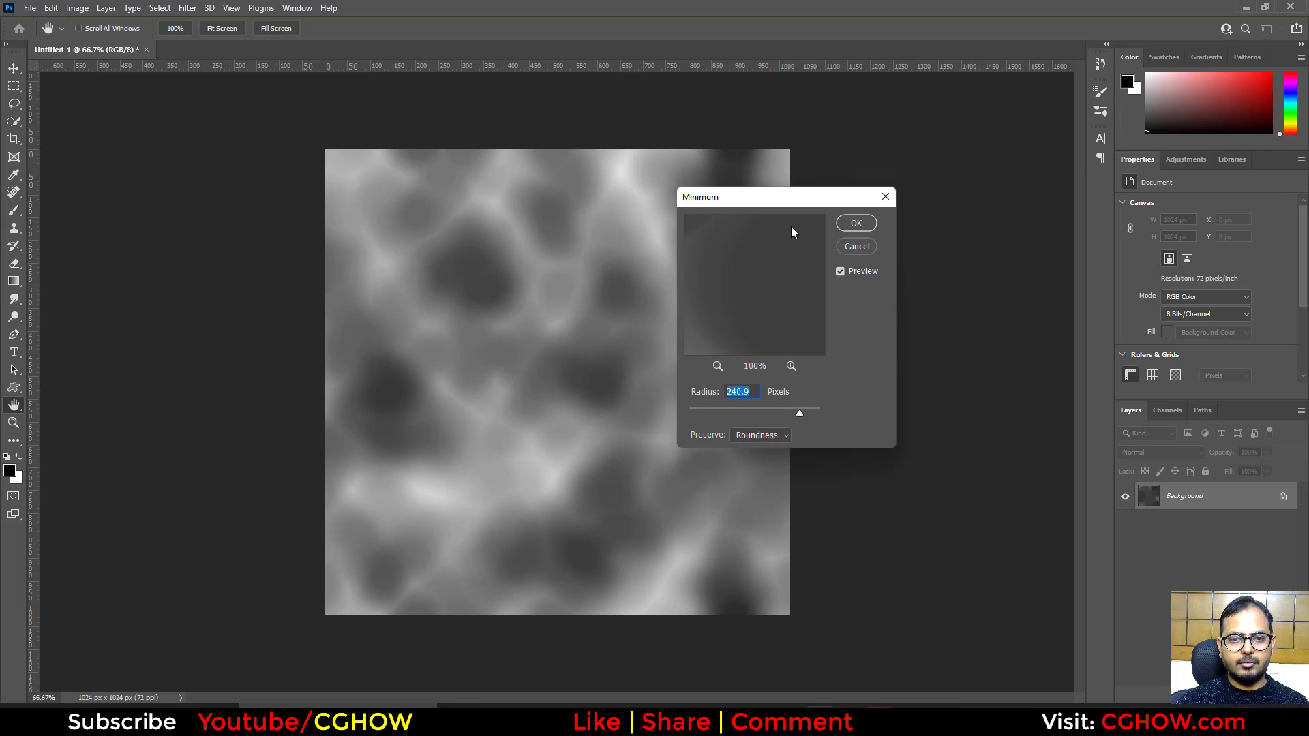
pyautogui.click(858, 223)
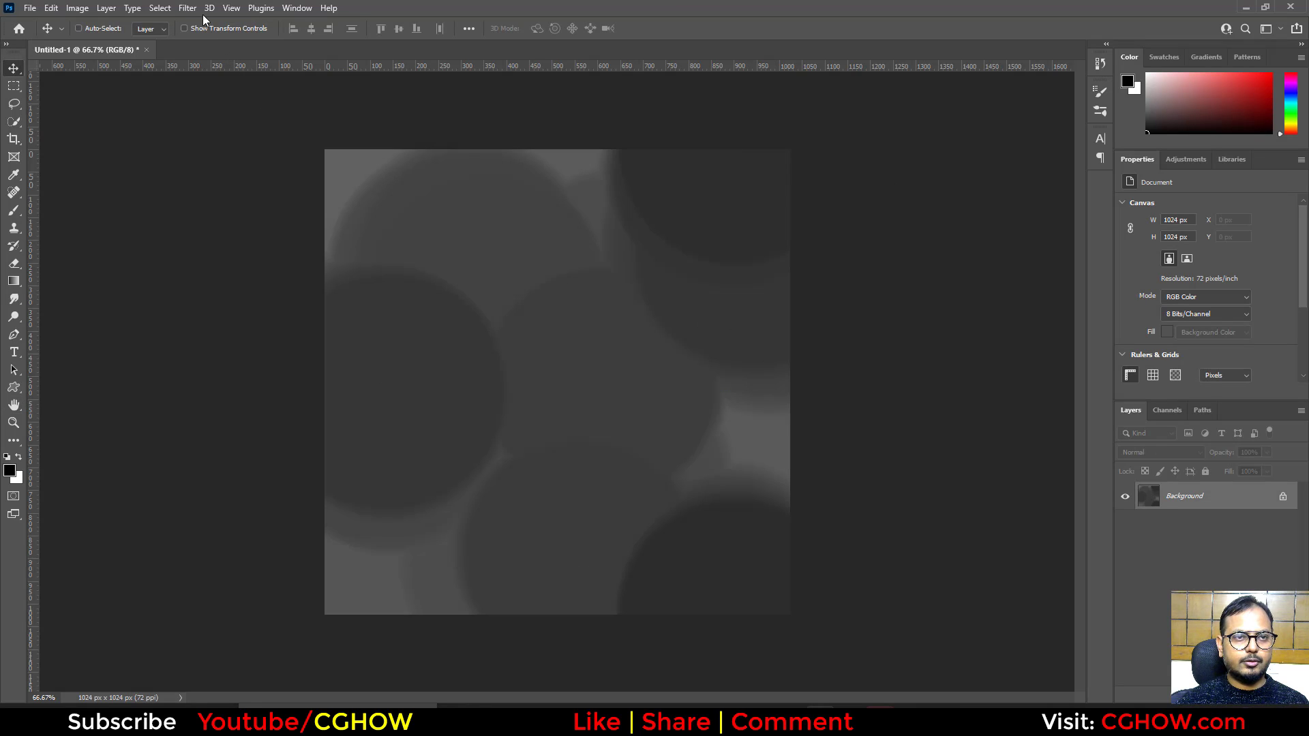
pyautogui.hotkey('ctrl', 'z')
# Step: Apply the Minimum filter to the blurred clouds with a radius of 45.2 pixels, preserving Roundness
pyautogui.click(188, 7)
pyautogui.moveTo(305, 300)
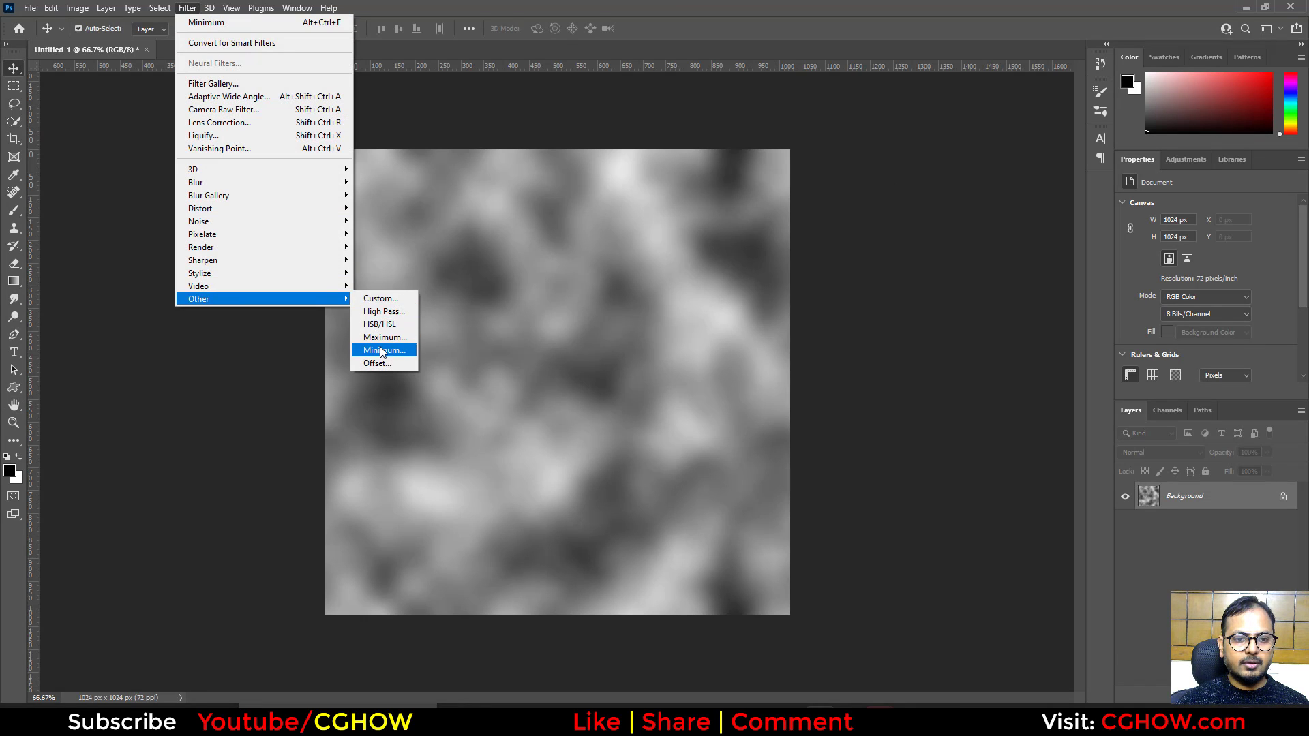
pyautogui.click(384, 351)
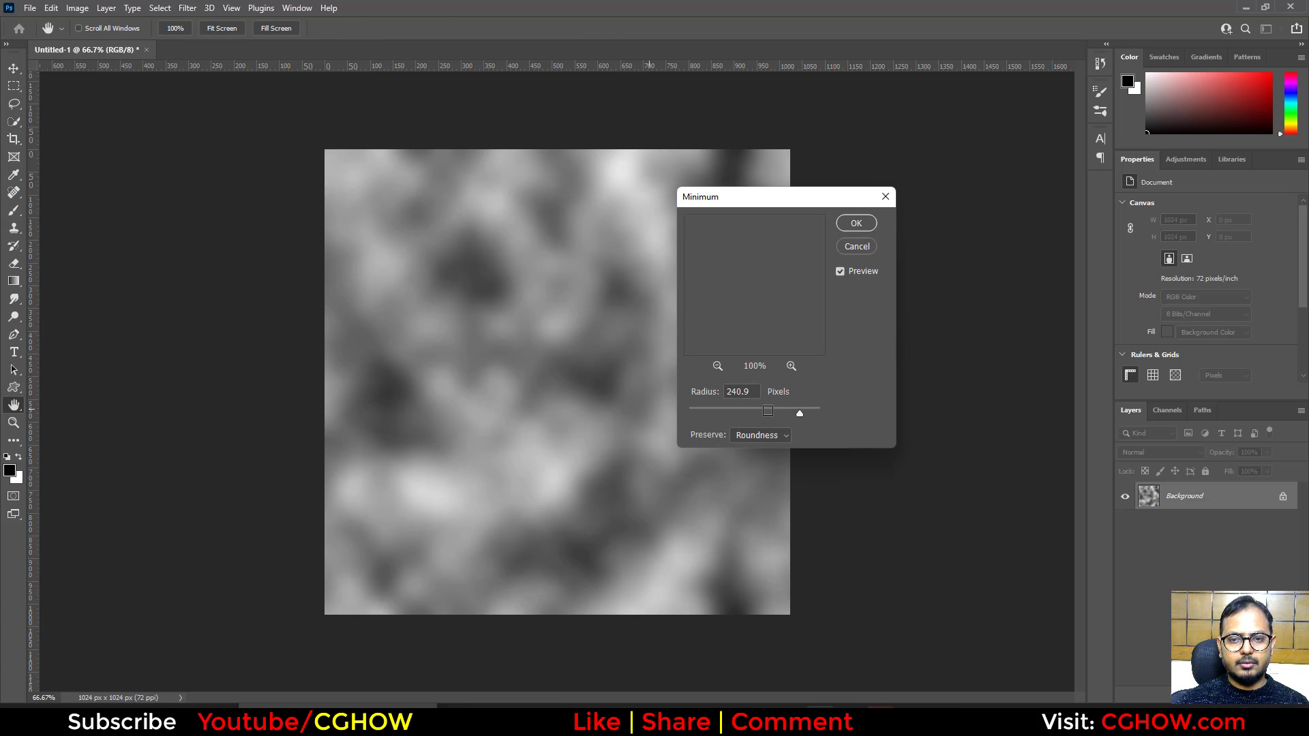
pyautogui.click(768, 410)
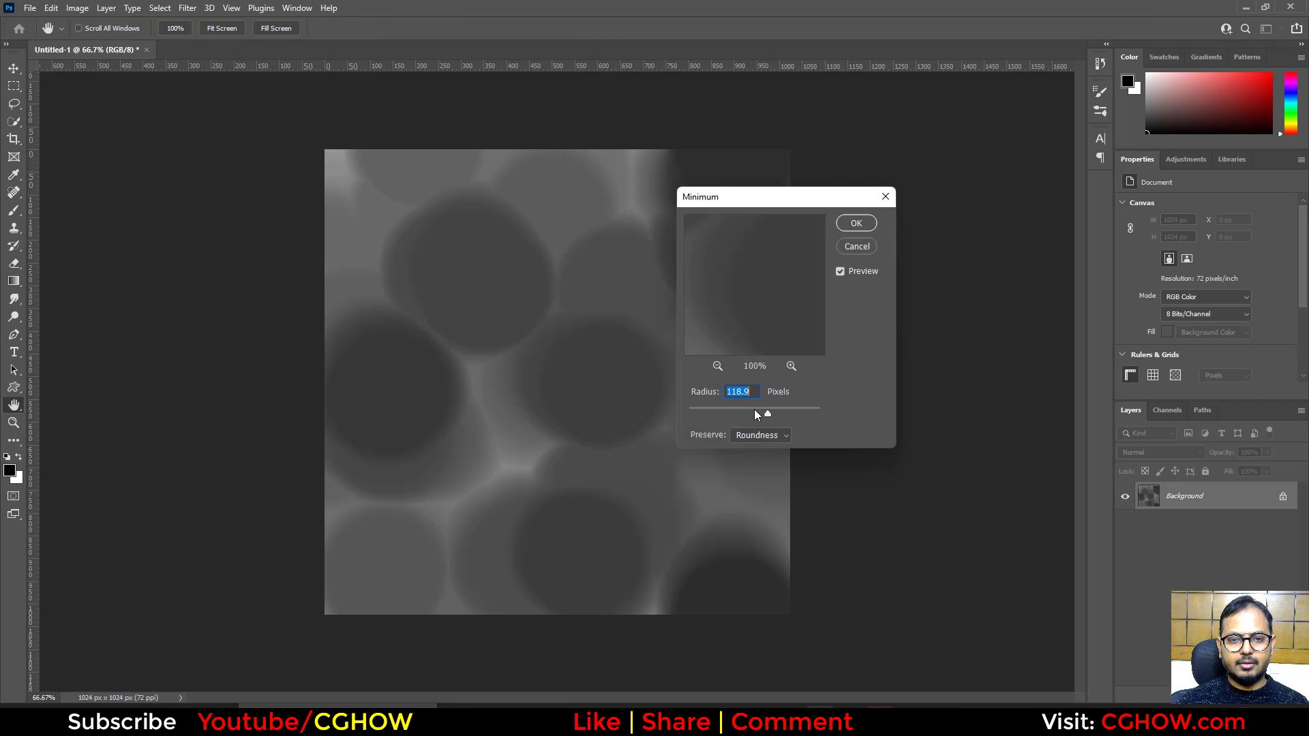
pyautogui.click(747, 409)
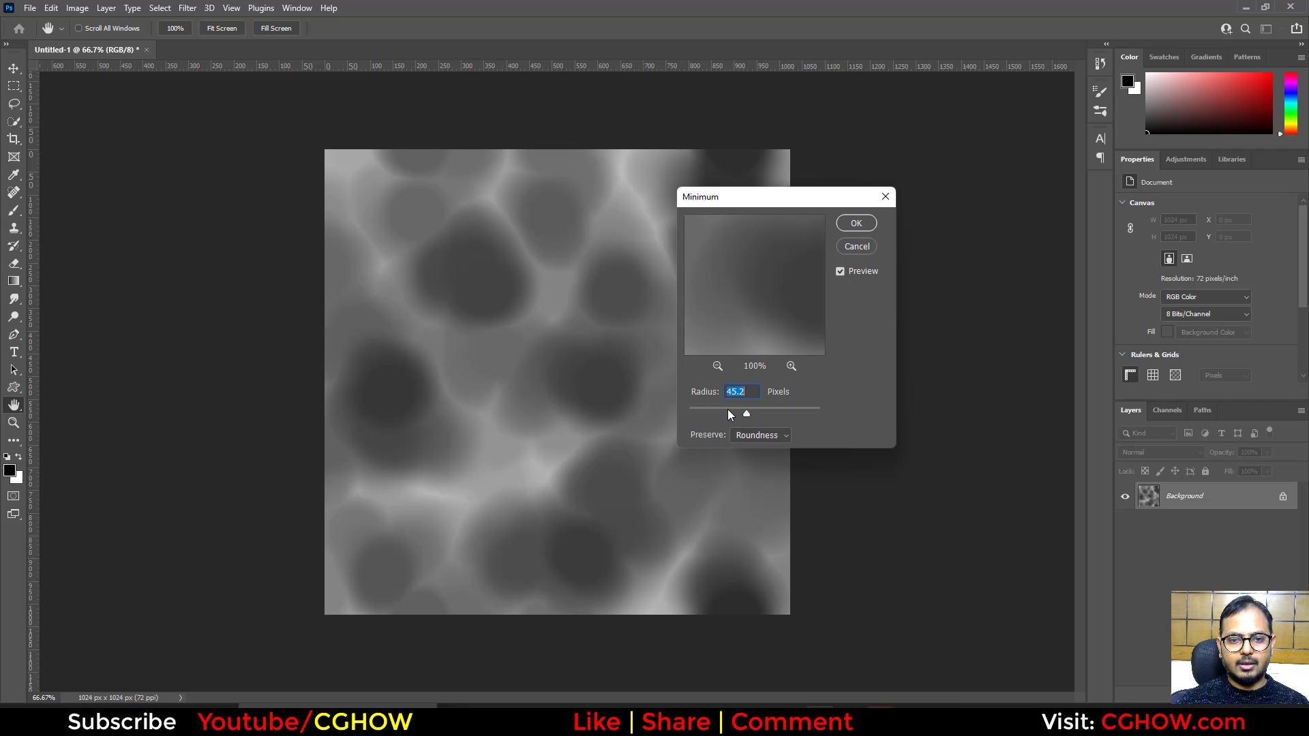
pyautogui.click(859, 223)
pyautogui.click(159, 7)
pyautogui.moveTo(187, 8)
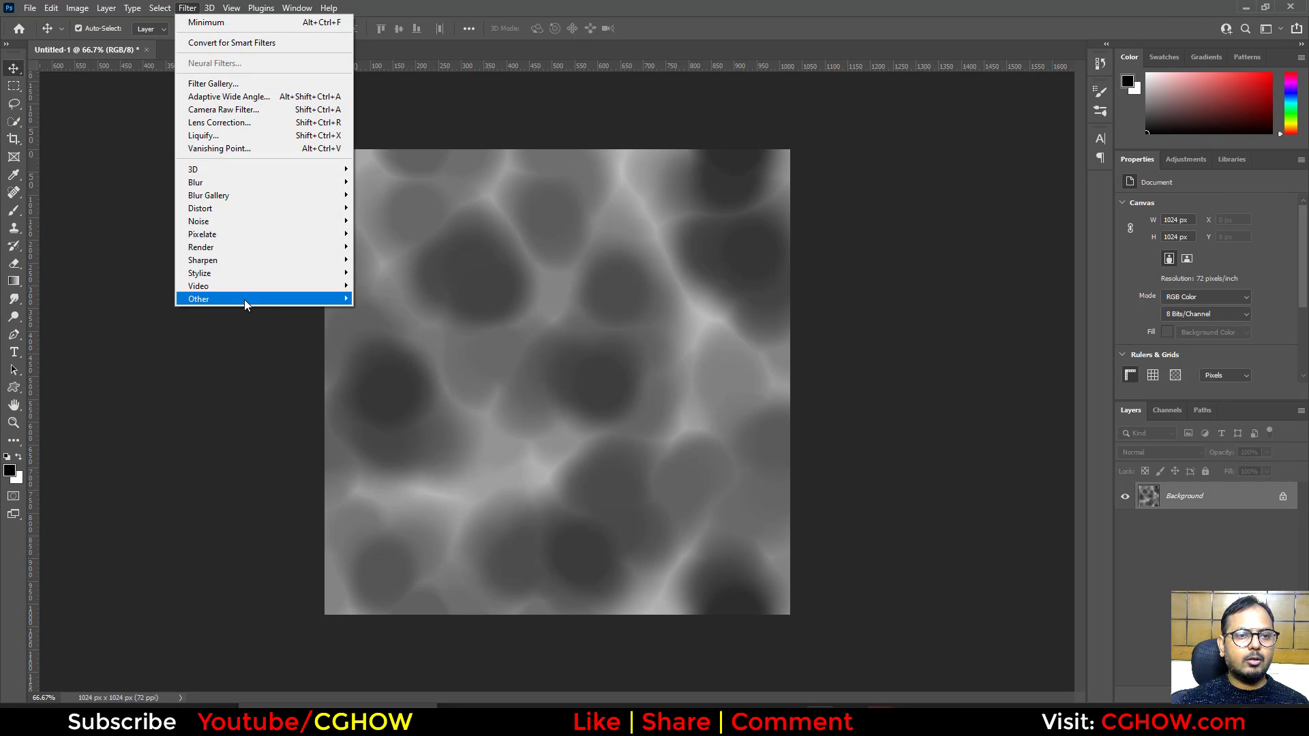
pyautogui.moveTo(265, 299)
pyautogui.click(394, 353)
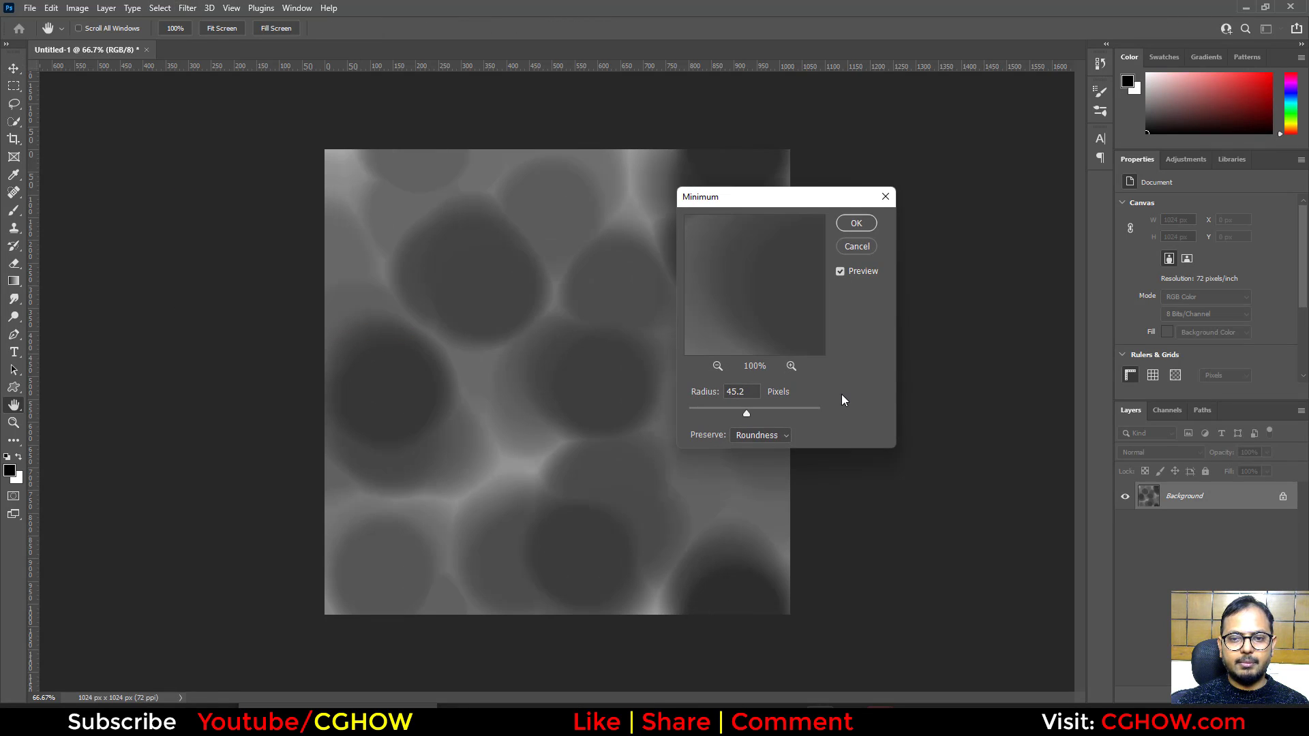
pyautogui.click(857, 246)
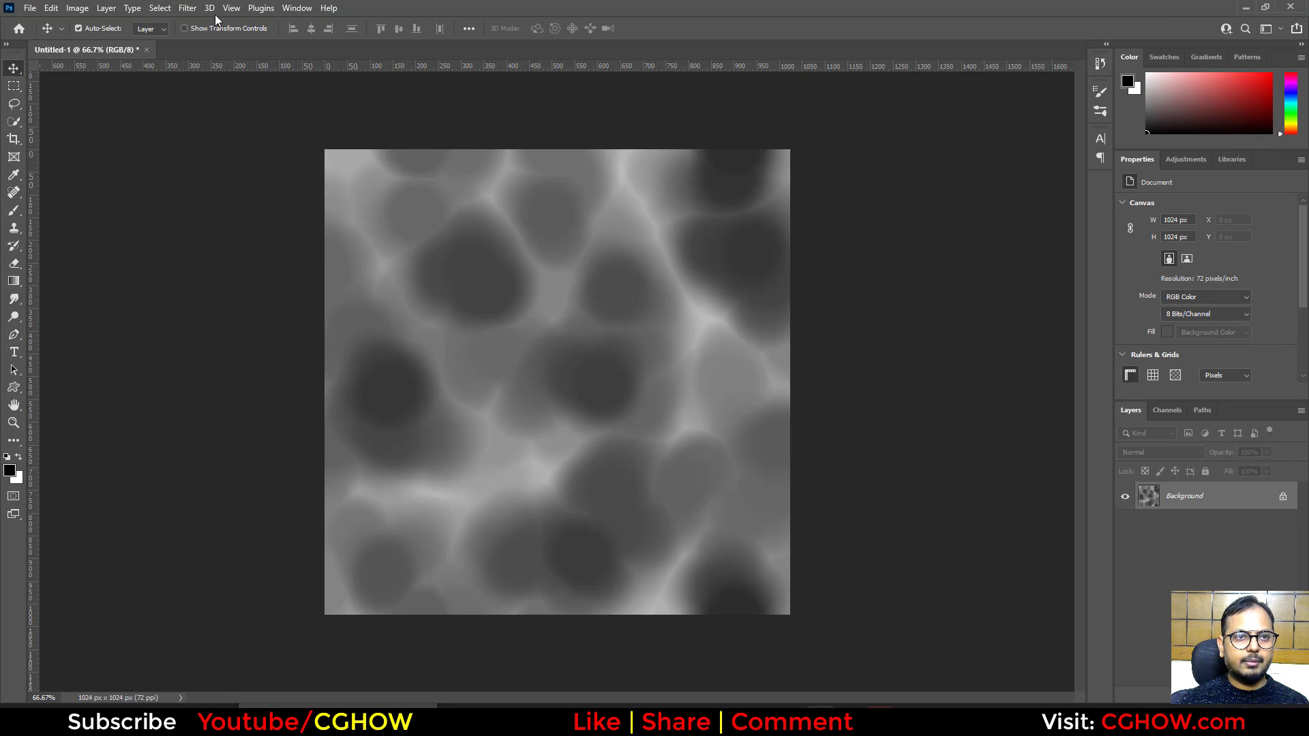
# Step: Offset the image by +809 pixels horizontally and +616 pixels vertically with Wrap Around for the undefined areas
pyautogui.click(187, 7)
pyautogui.moveTo(266, 299)
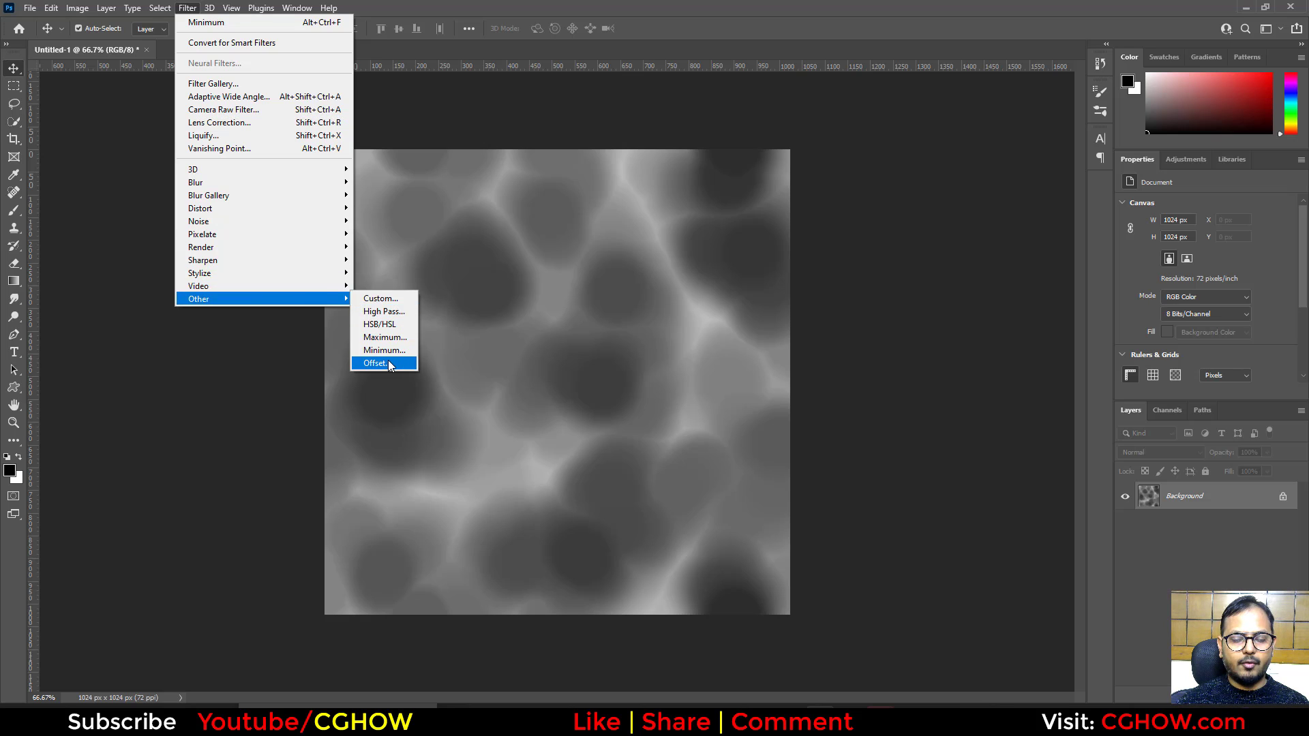
pyautogui.click(392, 362)
pyautogui.moveTo(653, 174); pyautogui.dragTo(809, 285)
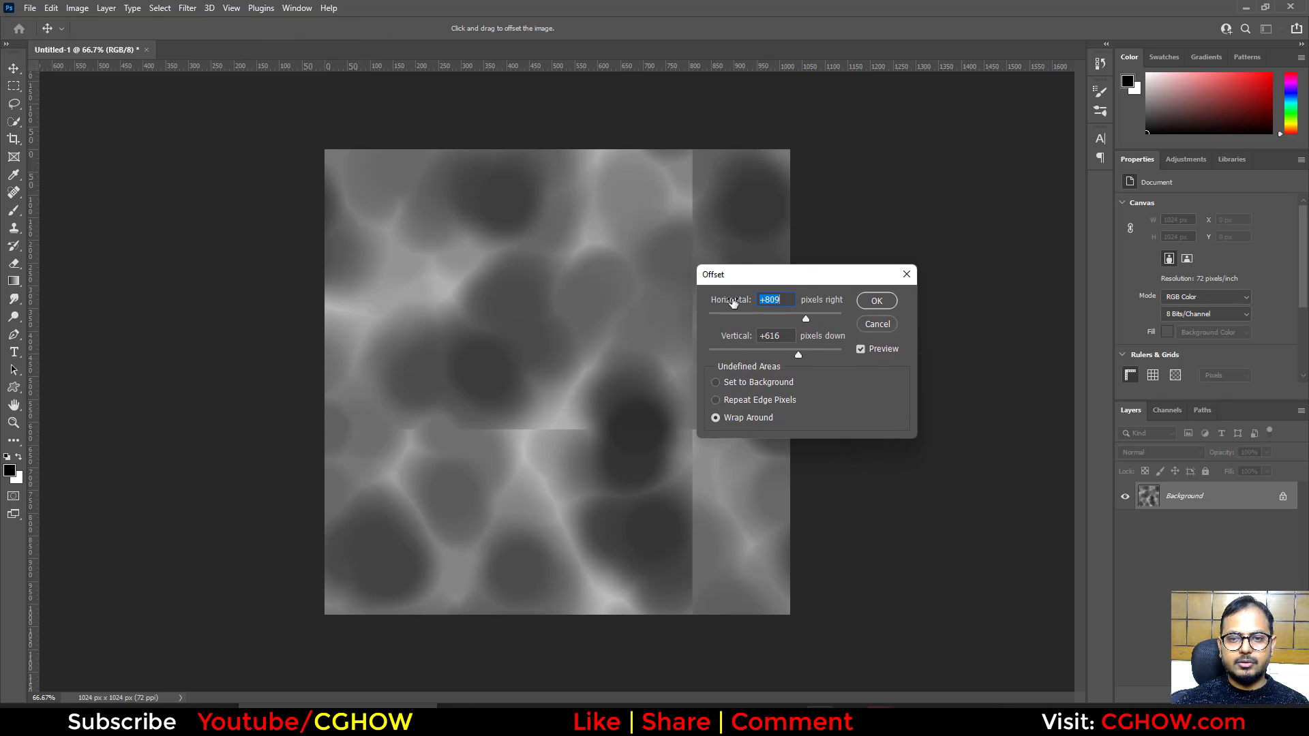
pyautogui.click(877, 302)
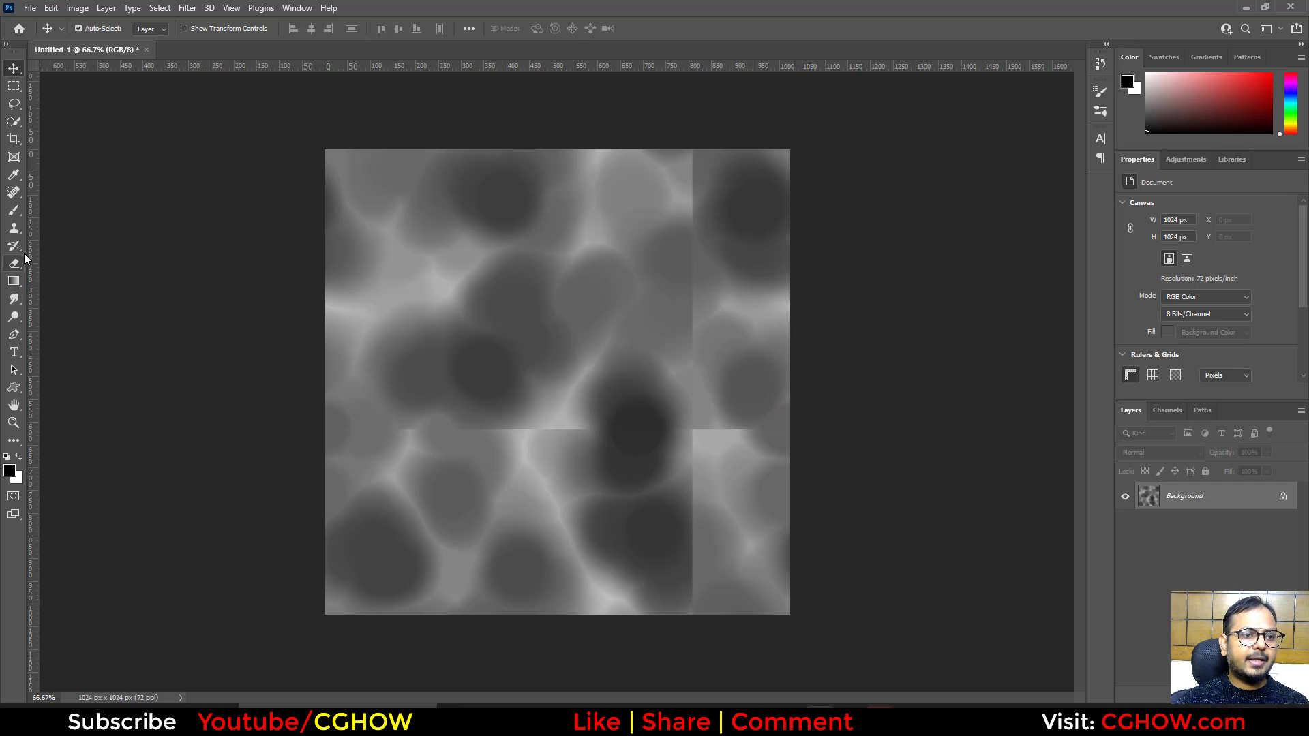
# Step: Blend the upper part of the vertical tiling seam using the Smudge tool with a 60 px brush
pyautogui.click(14, 299)
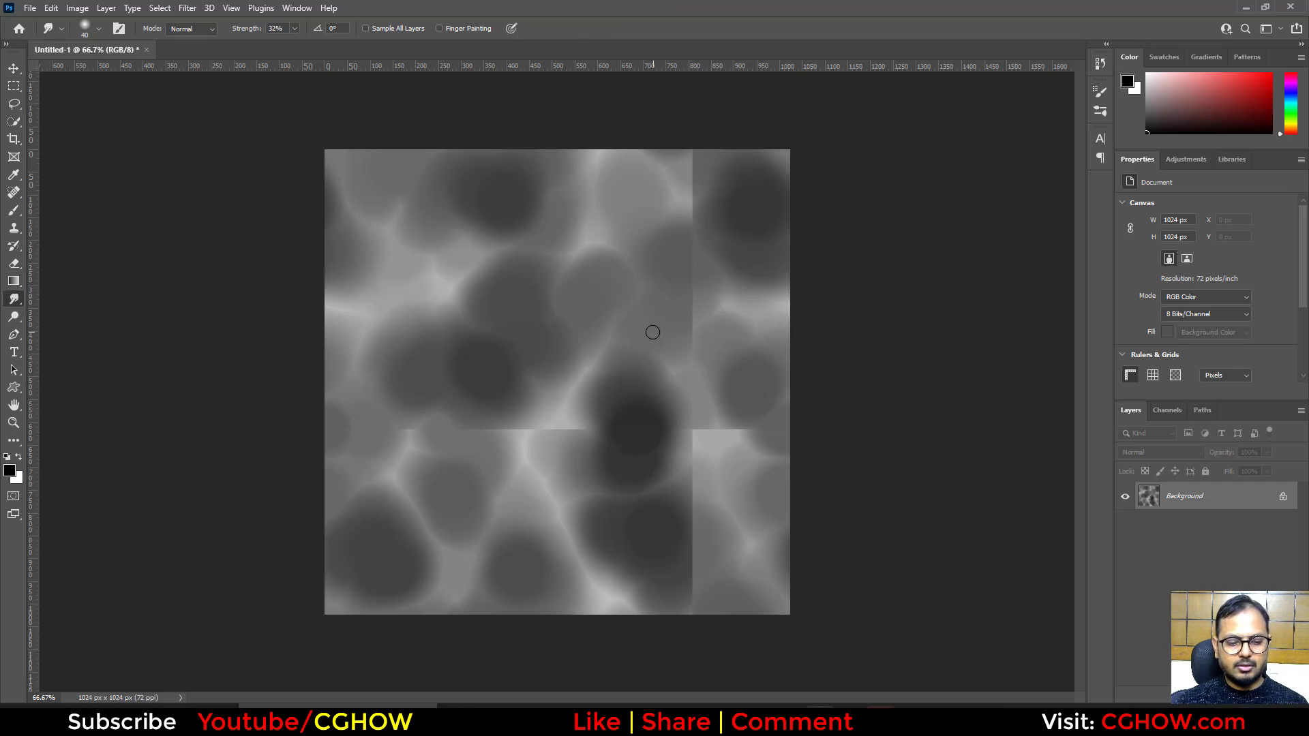
pyautogui.hotkey('ctrl', '+')
pyautogui.hotkey('ctrl', '+')
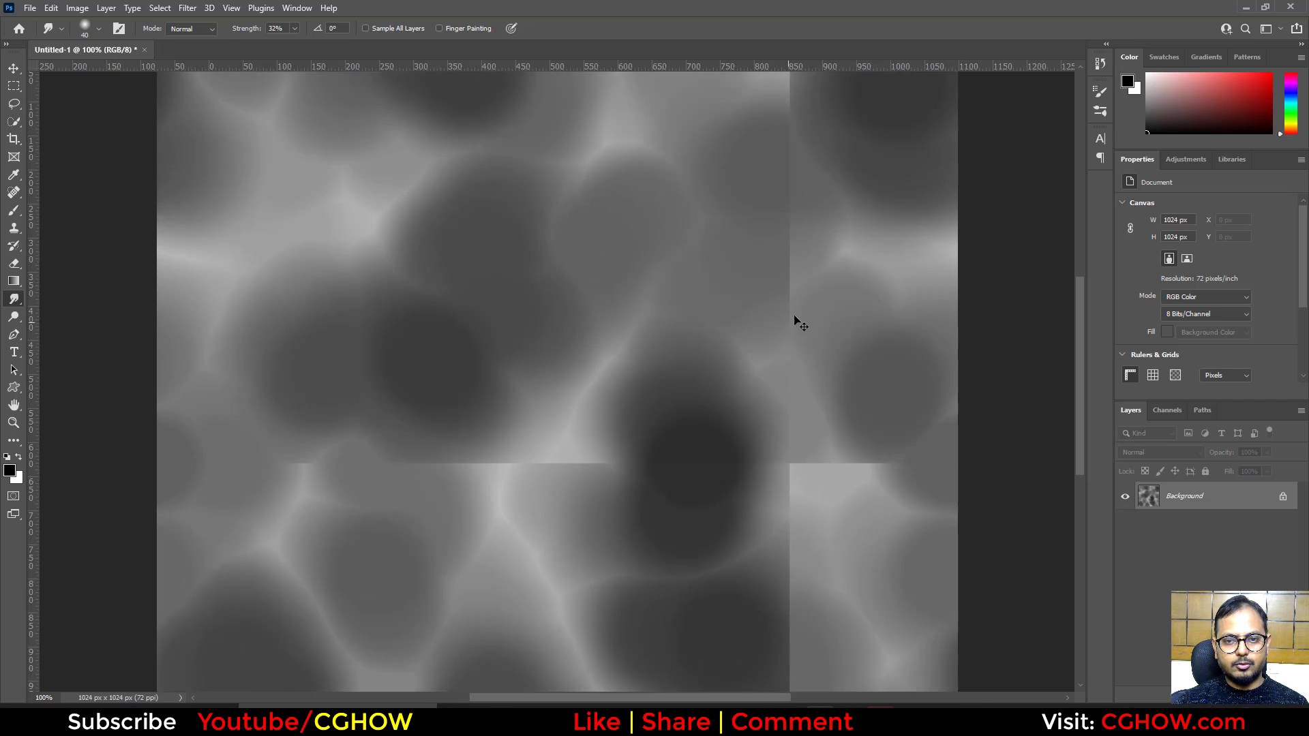
pyautogui.moveTo(887, 147); pyautogui.dragTo(555, 693)
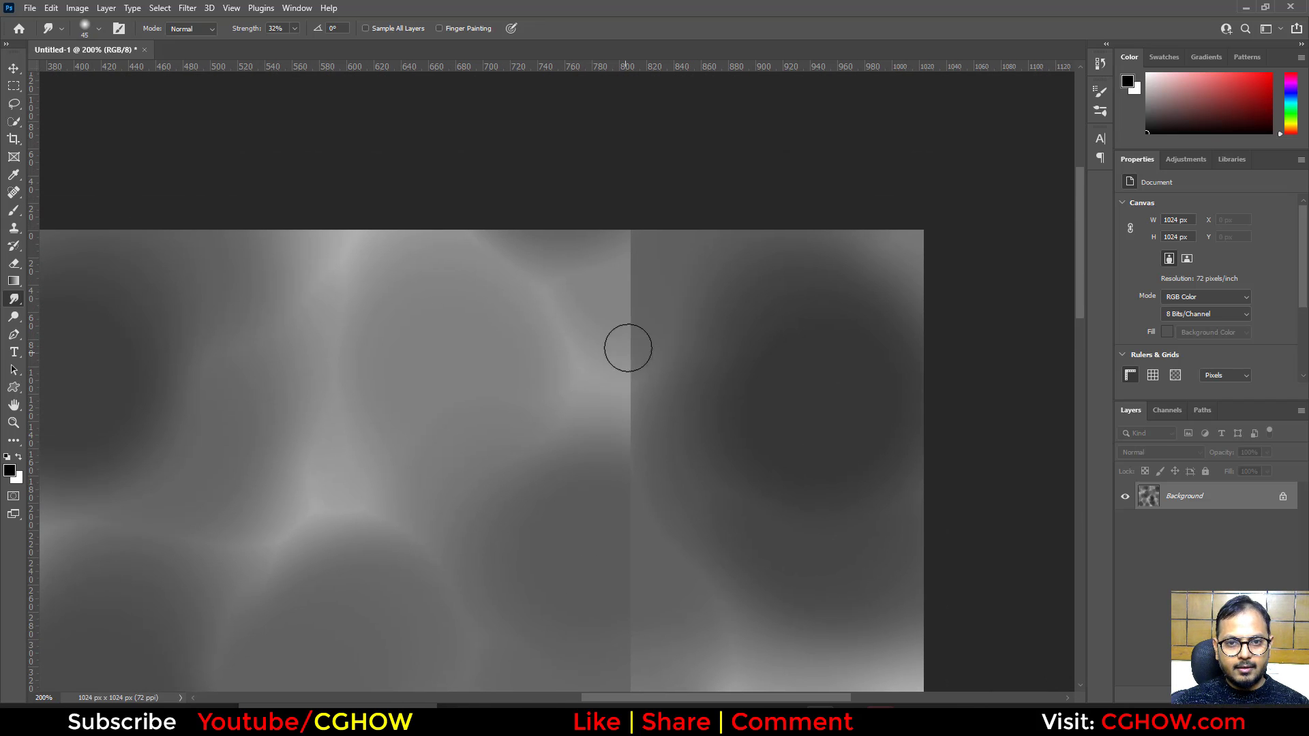
pyautogui.press(']')
pyautogui.press(']')
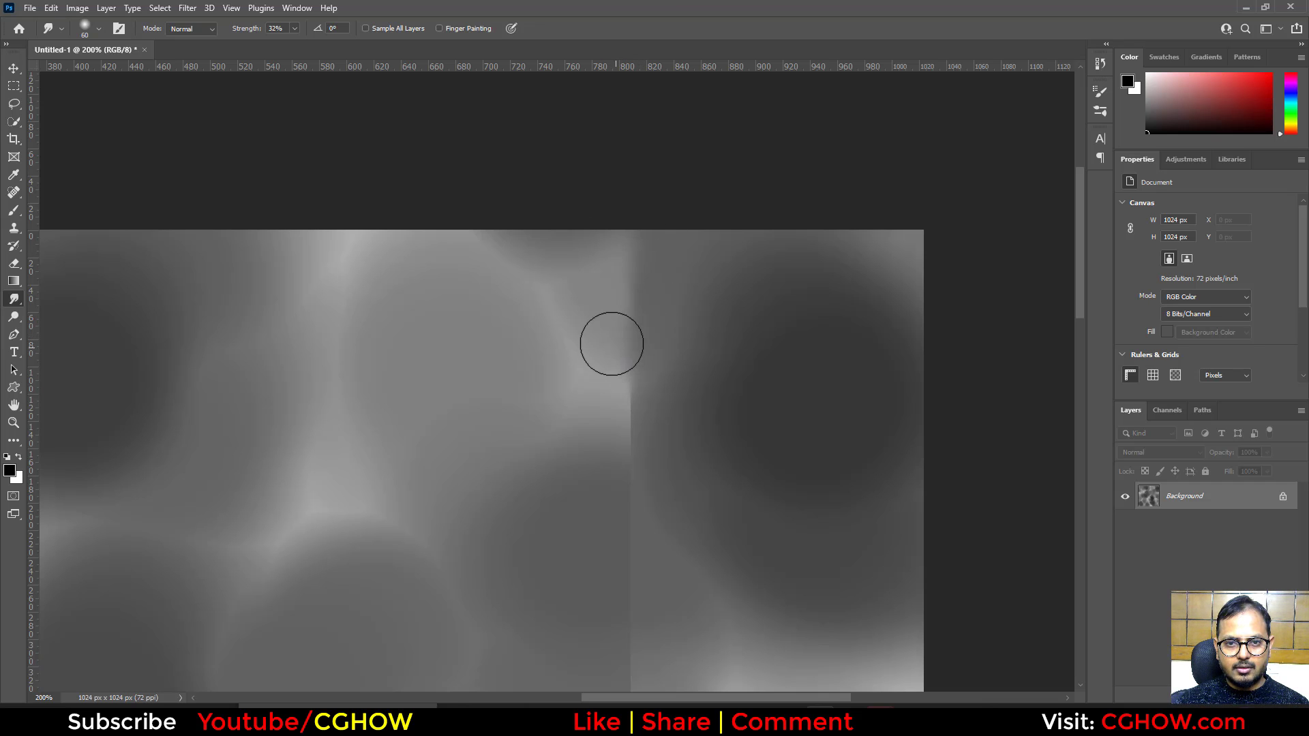
pyautogui.moveTo(612, 344)
pyautogui.mouseDown()
pyautogui.moveTo(637, 313)
pyautogui.moveTo(620, 293)
pyautogui.moveTo(621, 306)
pyautogui.mouseUp()
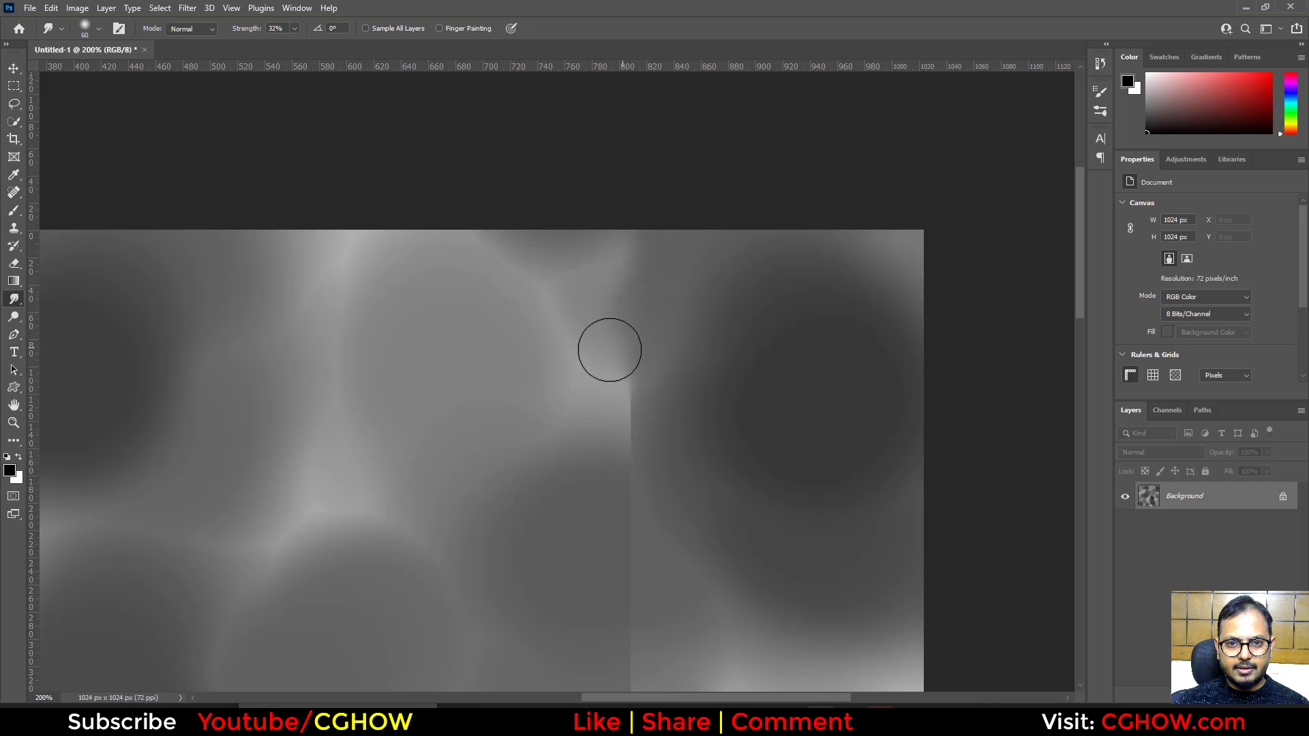
pyautogui.moveTo(584, 415); pyautogui.dragTo(637, 406)
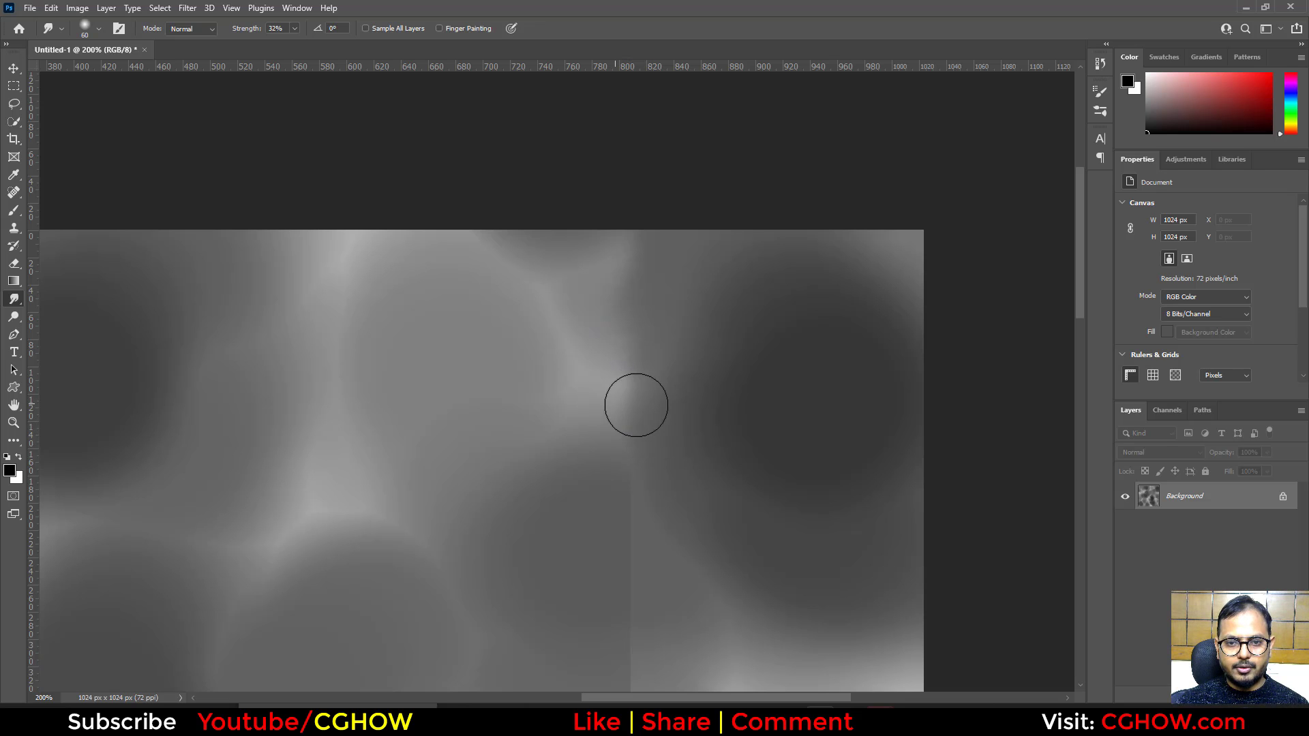
# Step: Smudge the vertical seam down to the seam crossing and blend the horizontal seam between the crossing and the right canvas edge
pyautogui.moveTo(638, 522); pyautogui.dragTo(587, 376)
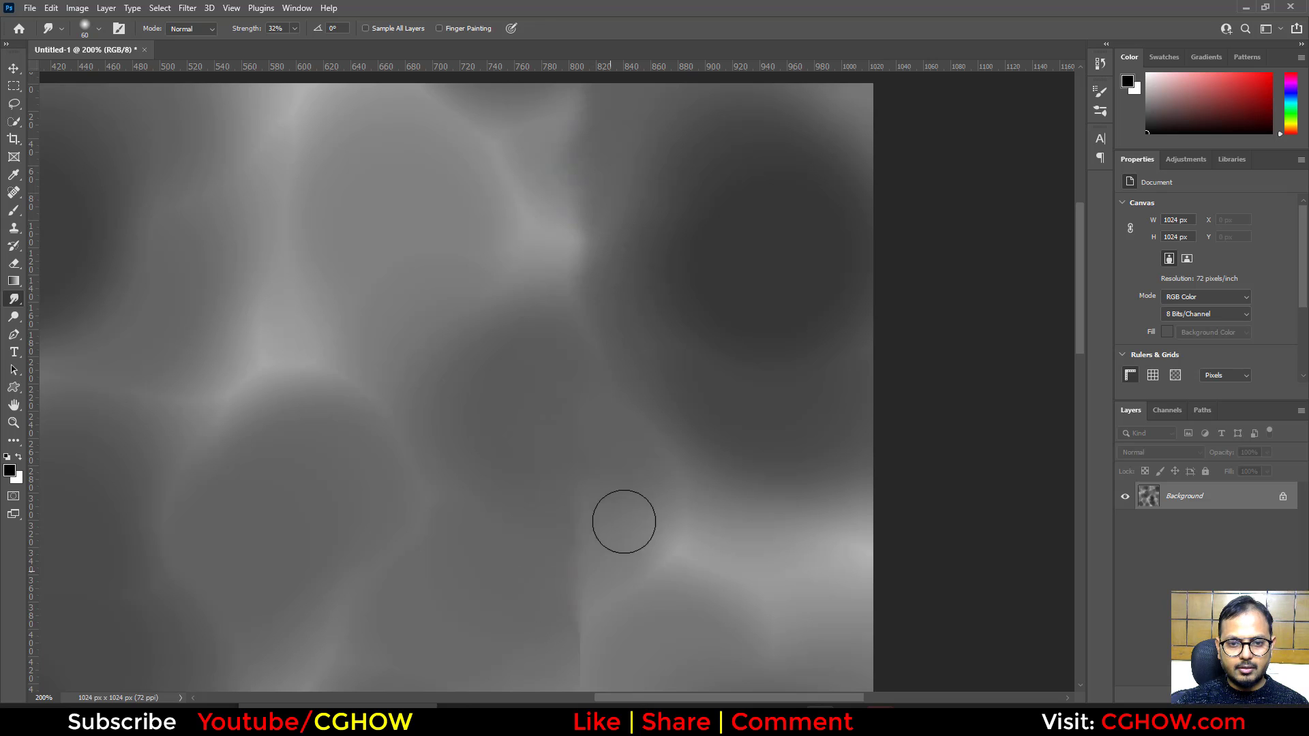
pyautogui.moveTo(608, 603); pyautogui.dragTo(608, 359)
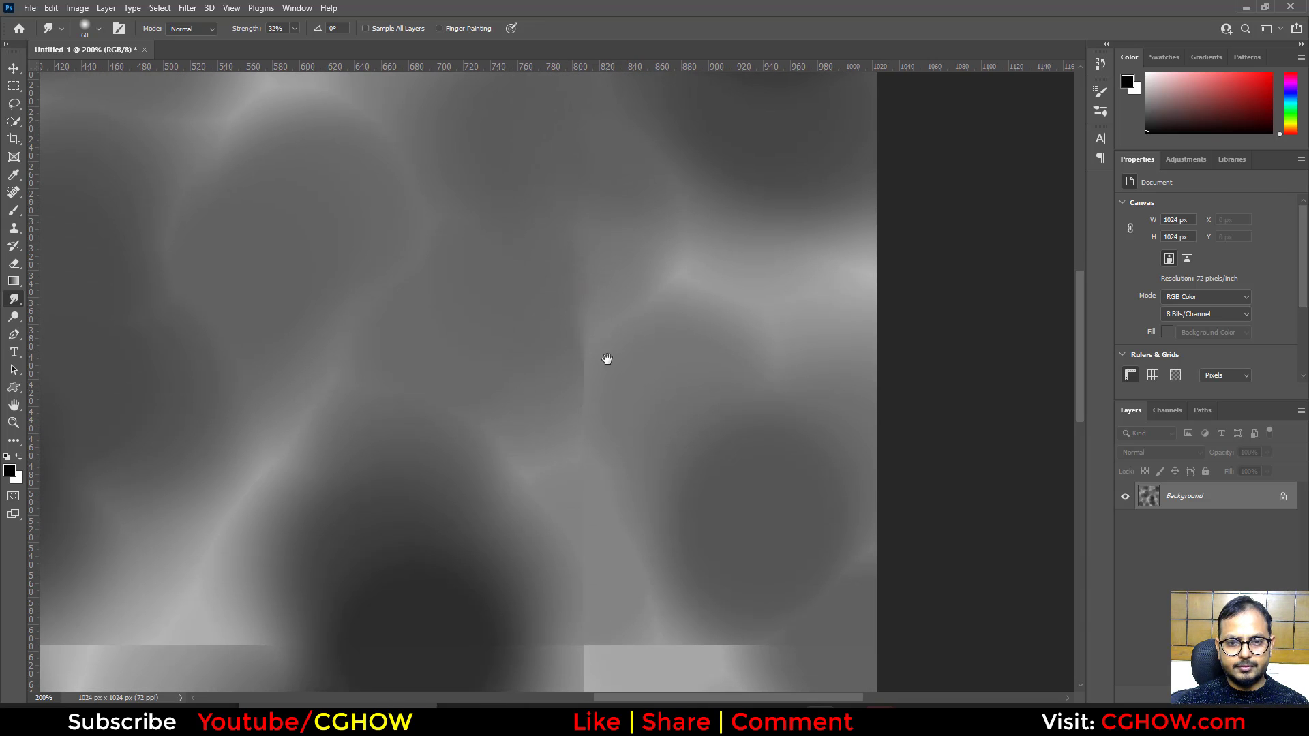
pyautogui.moveTo(631, 626)
pyautogui.mouseDown()
pyautogui.moveTo(634, 345)
pyautogui.moveTo(619, 389)
pyautogui.moveTo(642, 399)
pyautogui.mouseUp()
pyautogui.moveTo(696, 358); pyautogui.dragTo(722, 355)
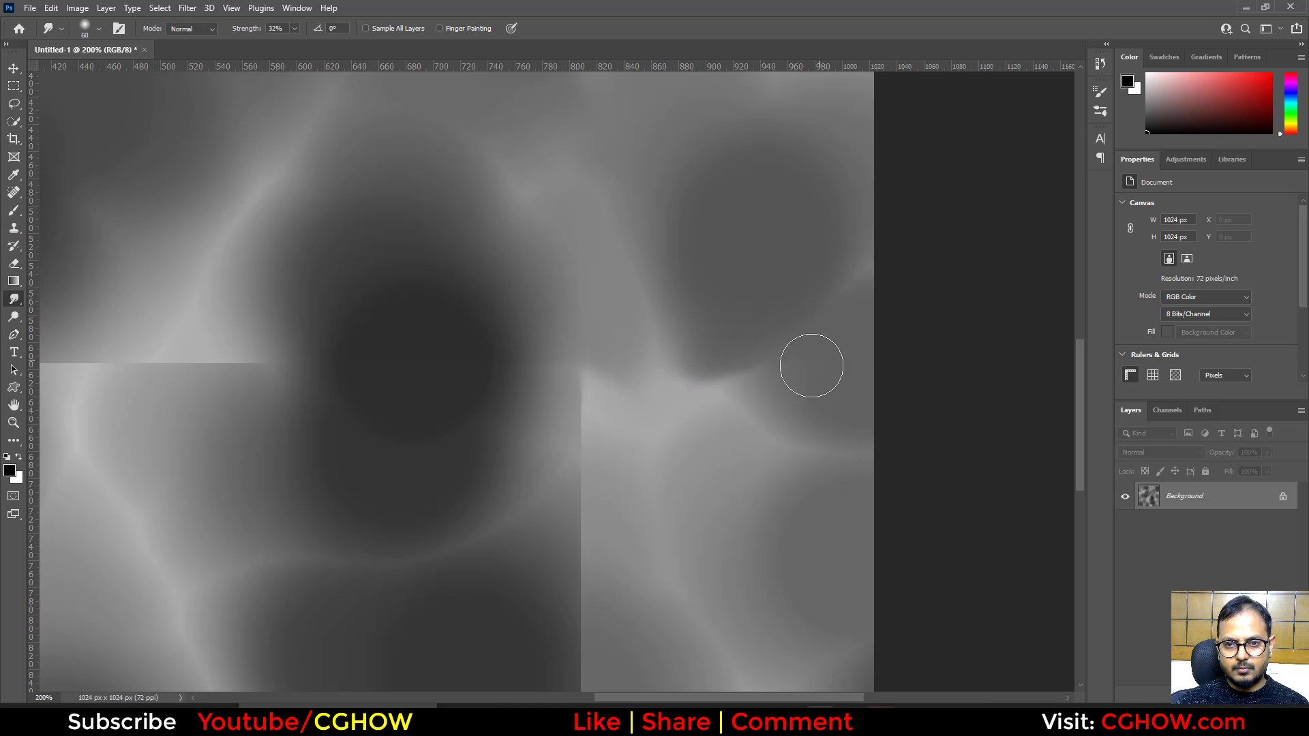
# Step: Smudge the horizontal seam from the dark central cell to the left canvas edge
pyautogui.moveTo(573, 411); pyautogui.dragTo(671, 440)
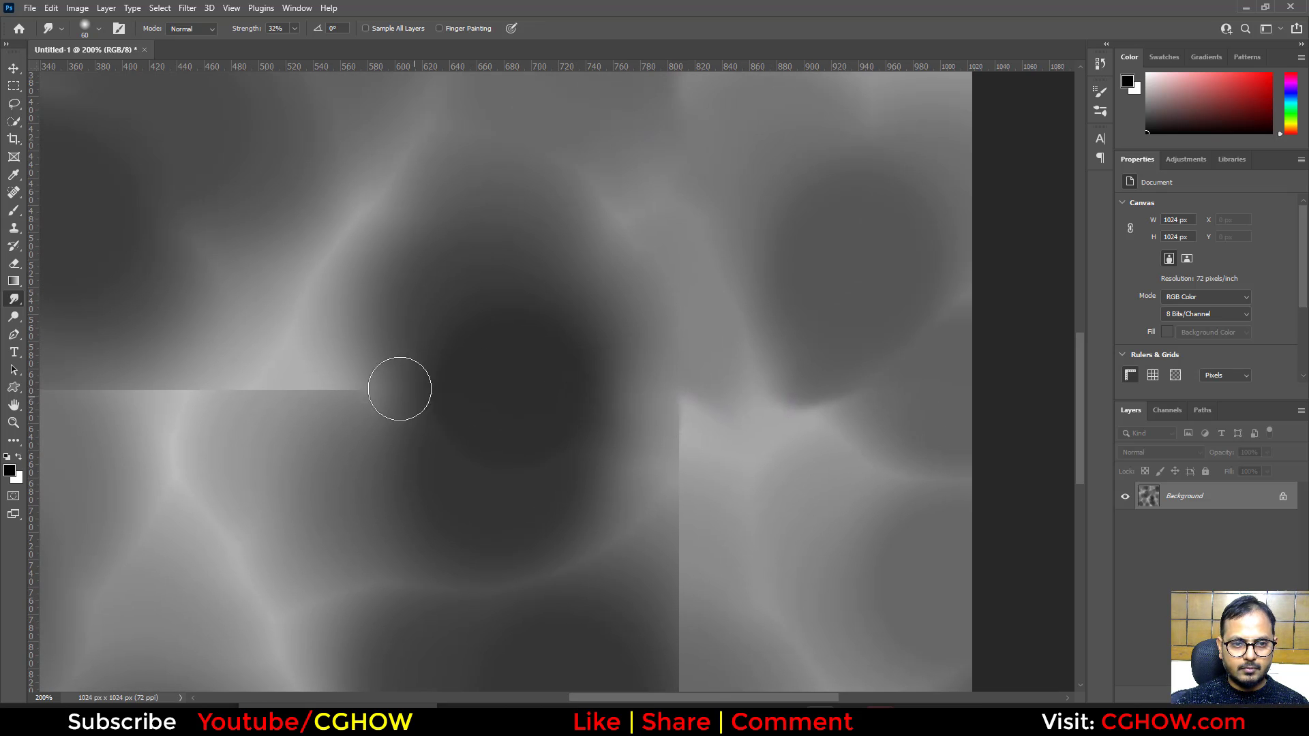
pyautogui.moveTo(436, 481); pyautogui.dragTo(594, 452)
pyautogui.moveTo(509, 339)
pyautogui.mouseDown()
pyautogui.moveTo(424, 391)
pyautogui.moveTo(444, 358)
pyautogui.mouseUp()
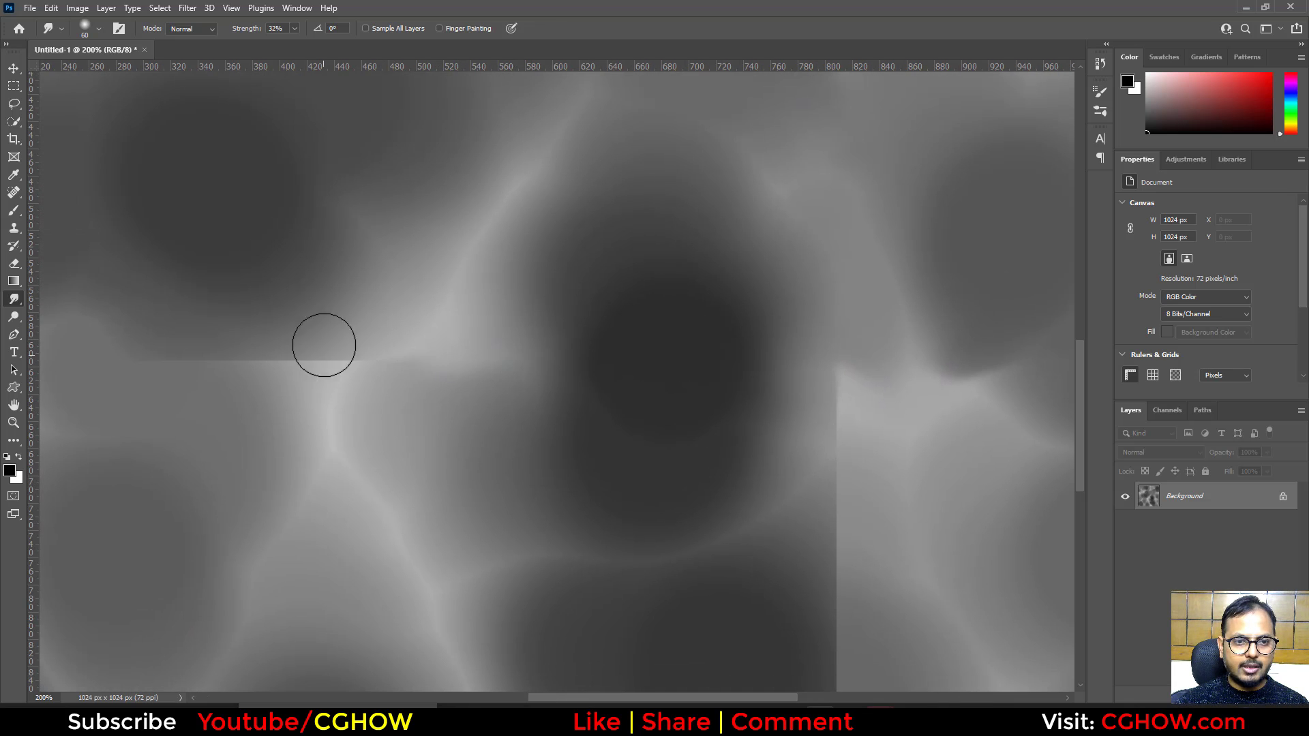
pyautogui.moveTo(324, 345); pyautogui.dragTo(353, 332)
pyautogui.moveTo(221, 436); pyautogui.dragTo(649, 441)
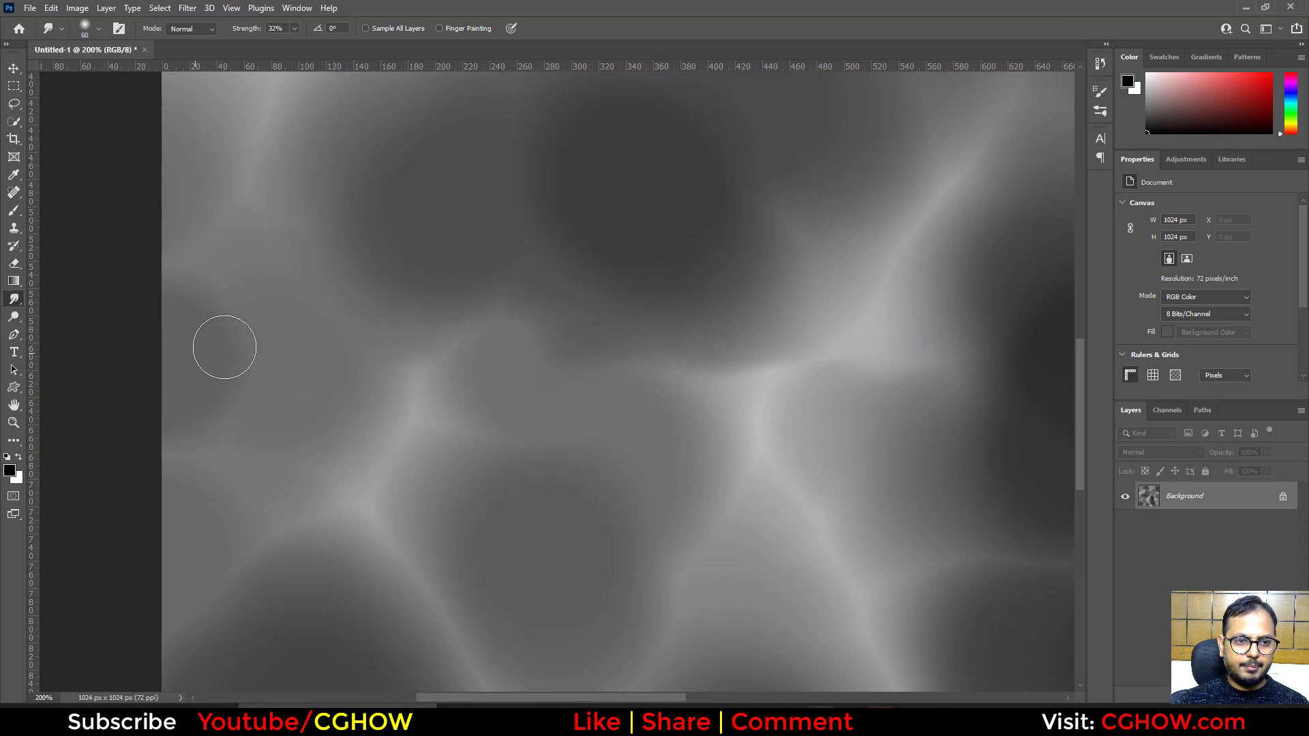
# Step: Smudge the vertical seam below the seam crossing, enlarging the brush to 100 px to blend the dark cell's edge
pyautogui.moveTo(713, 481); pyautogui.dragTo(182, 292)
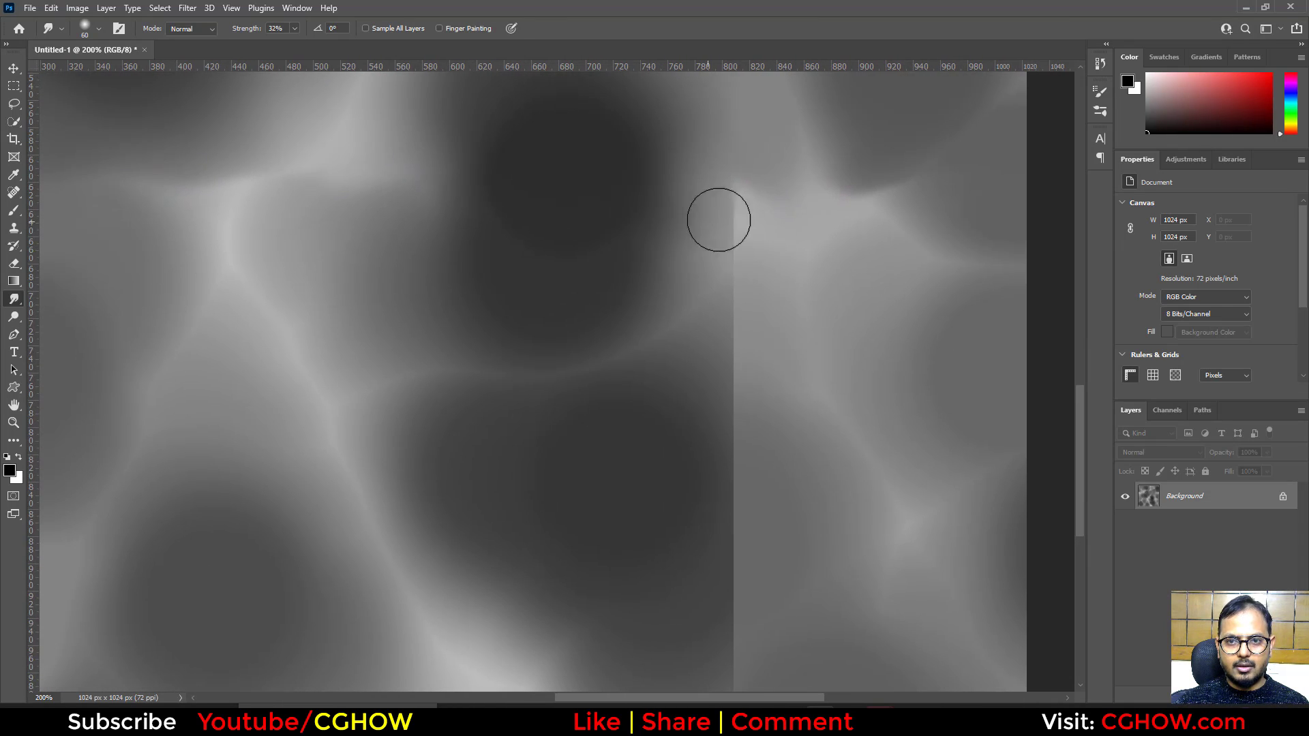
pyautogui.moveTo(744, 200)
pyautogui.mouseDown()
pyautogui.moveTo(757, 204)
pyautogui.moveTo(714, 227)
pyautogui.mouseUp()
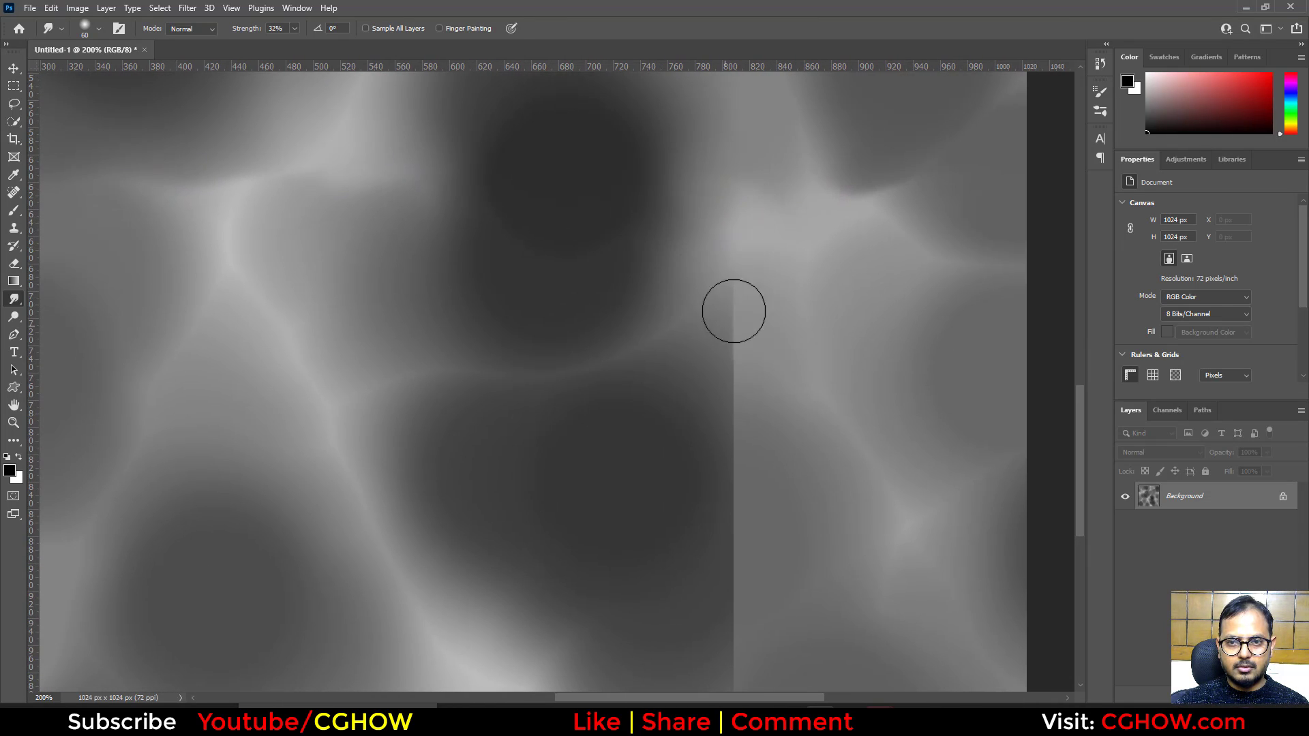
pyautogui.moveTo(734, 311)
pyautogui.mouseDown()
pyautogui.moveTo(748, 293)
pyautogui.moveTo(742, 354)
pyautogui.moveTo(708, 431)
pyautogui.moveTo(726, 543)
pyautogui.mouseUp()
pyautogui.press(']')
pyautogui.press(']')
pyautogui.press(']')
pyautogui.press(']')
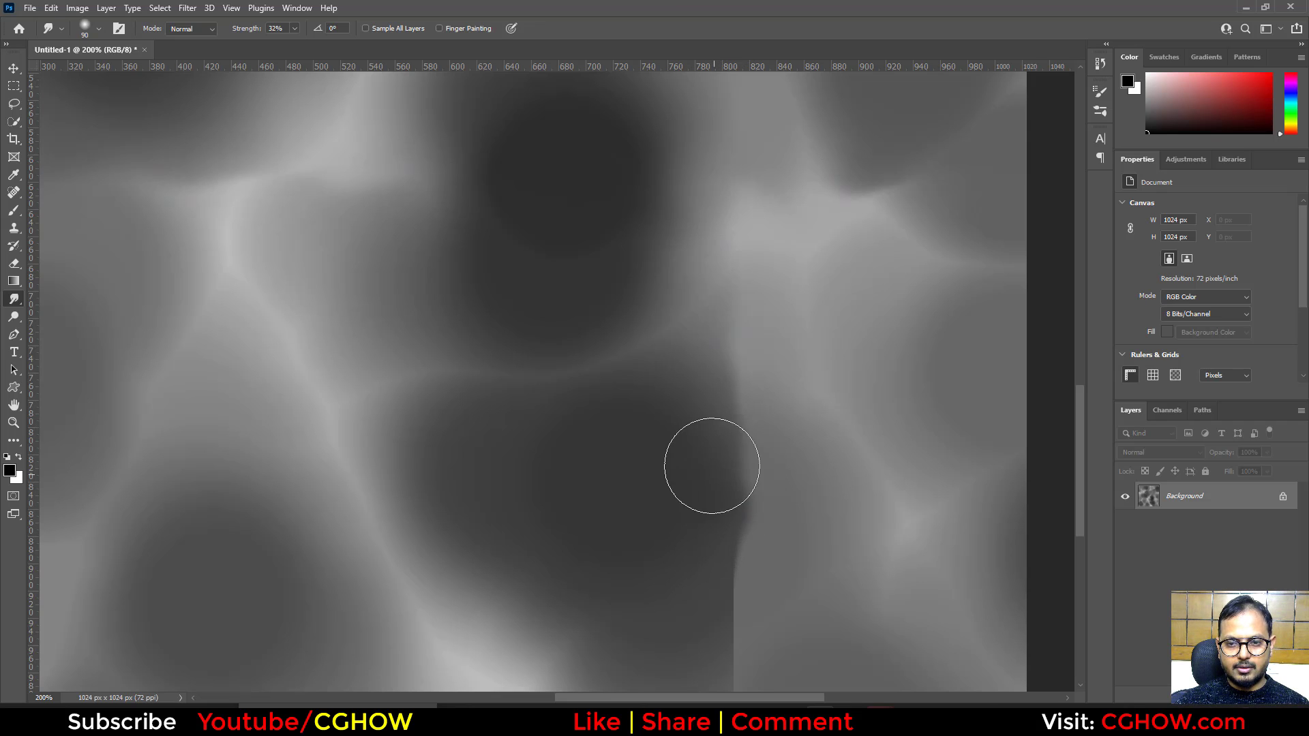
pyautogui.moveTo(716, 400)
pyautogui.mouseDown()
pyautogui.moveTo(734, 437)
pyautogui.moveTo(726, 369)
pyautogui.moveTo(754, 525)
pyautogui.moveTo(750, 500)
pyautogui.moveTo(736, 587)
pyautogui.moveTo(676, 311)
pyautogui.moveTo(710, 365)
pyautogui.moveTo(716, 409)
pyautogui.moveTo(687, 453)
pyautogui.mouseUp()
pyautogui.moveTo(700, 318)
pyautogui.mouseDown()
pyautogui.moveTo(652, 409)
pyautogui.moveTo(675, 438)
pyautogui.moveTo(647, 427)
pyautogui.mouseUp()
# Step: Fit the whole canvas in view and reapply the last Offset filter twice to check the tiling
pyautogui.hotkey('ctrl', '0')
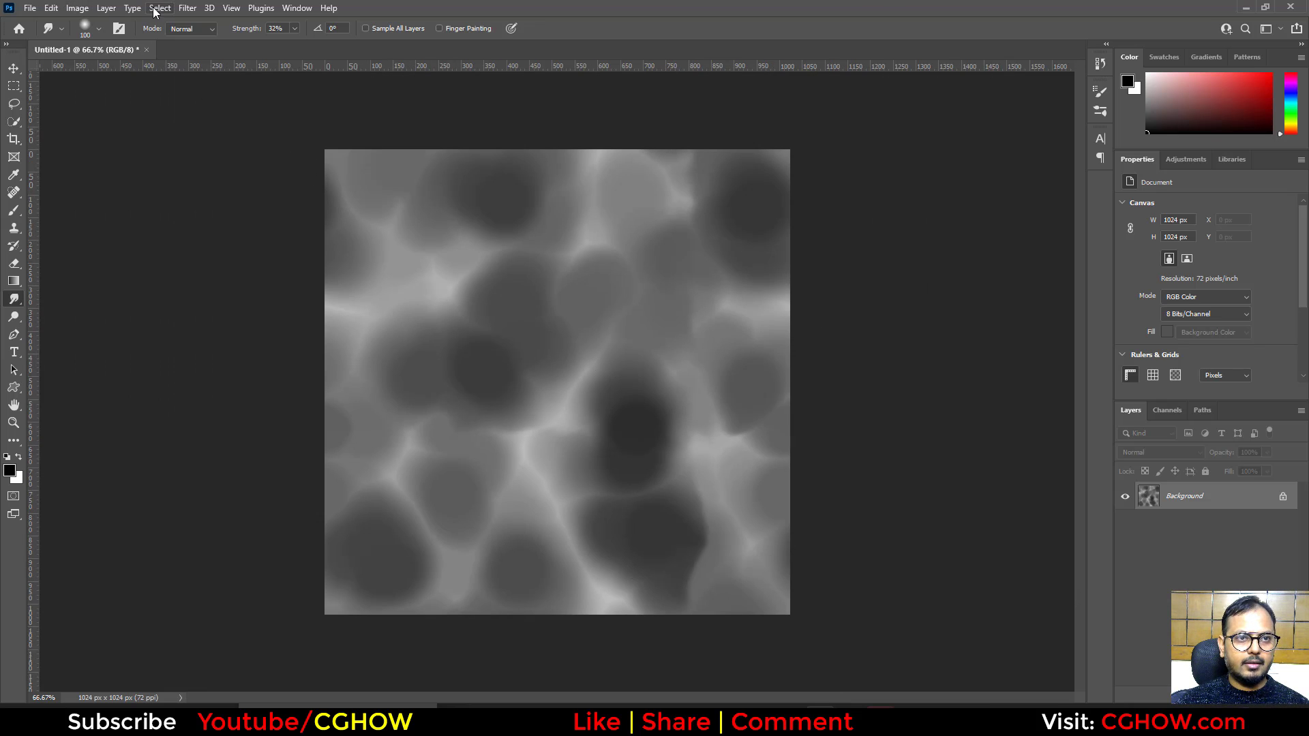
pyautogui.click(187, 7)
pyautogui.click(232, 22)
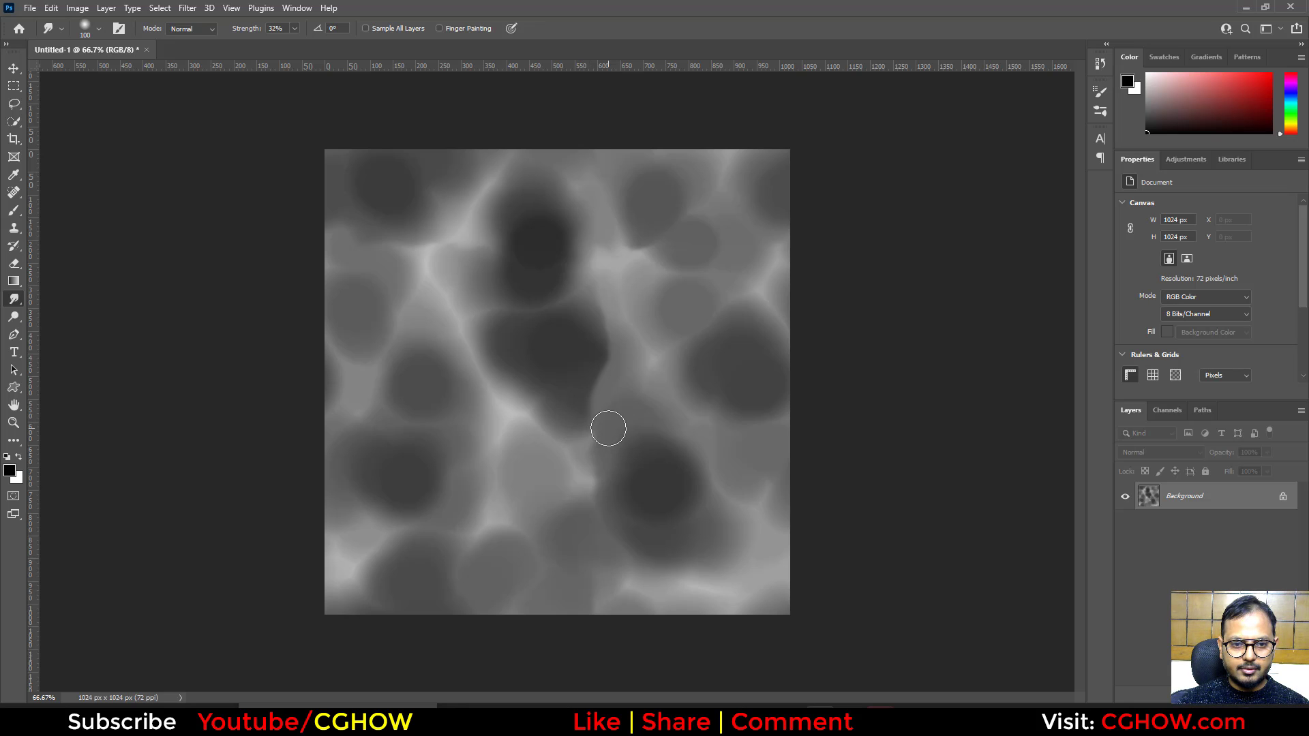
pyautogui.click(182, 7)
pyautogui.click(199, 21)
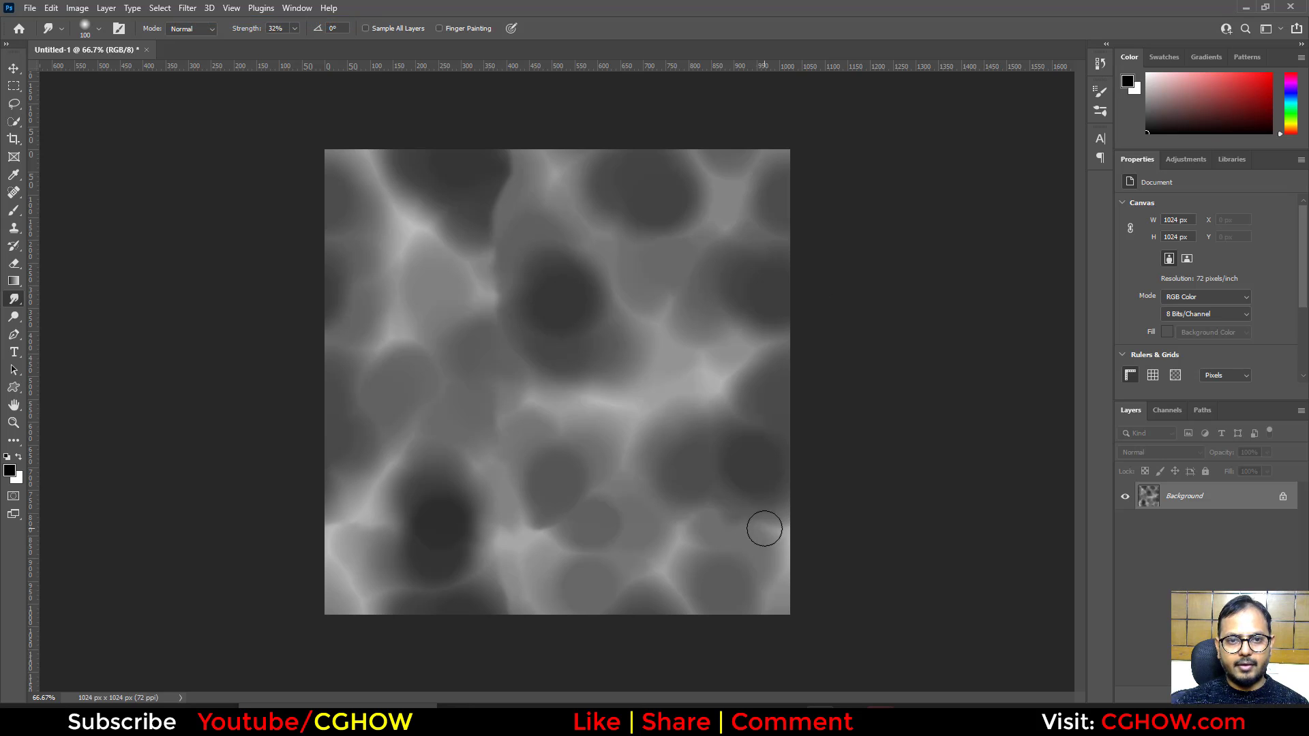
# Step: Save the texture to the Desktop as the PNG t_noise_stylized with the Large file size option
pyautogui.hotkey('ctrl', 's')
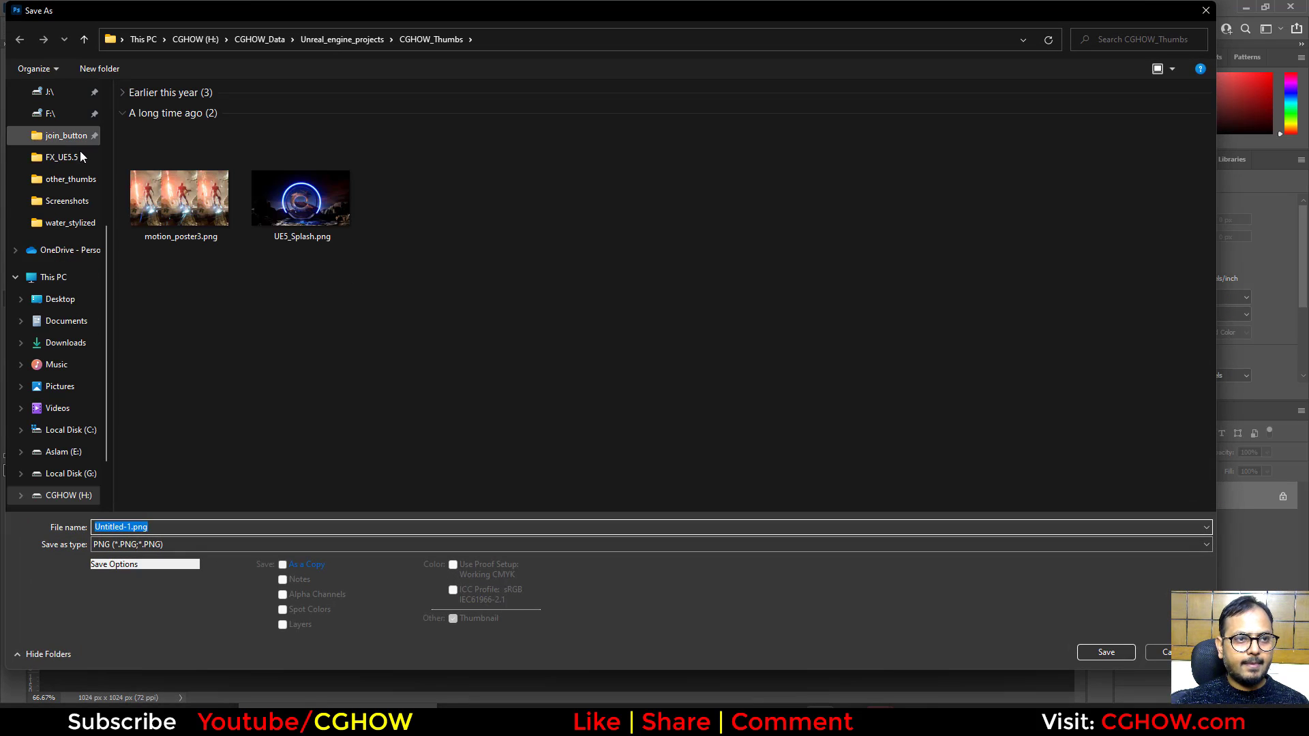
pyautogui.click(59, 298)
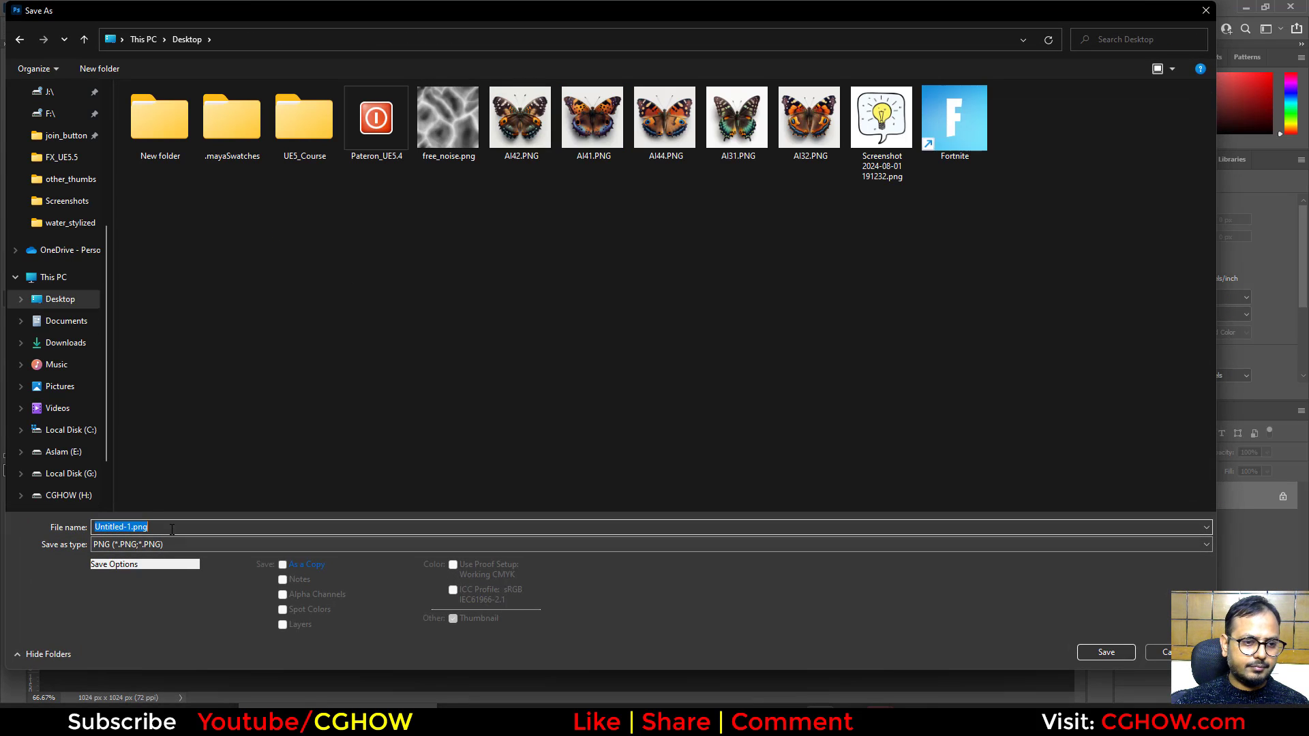
pyautogui.write('t_no')
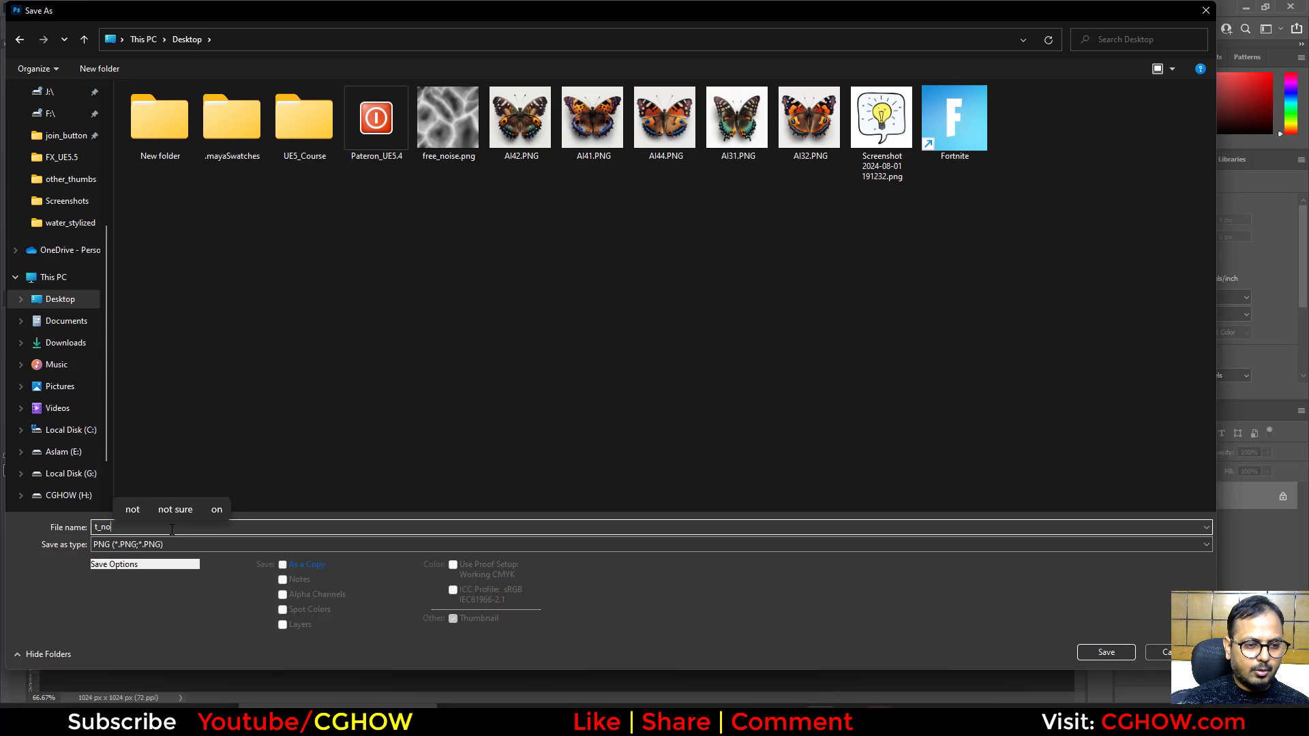
pyautogui.write('ise_+')
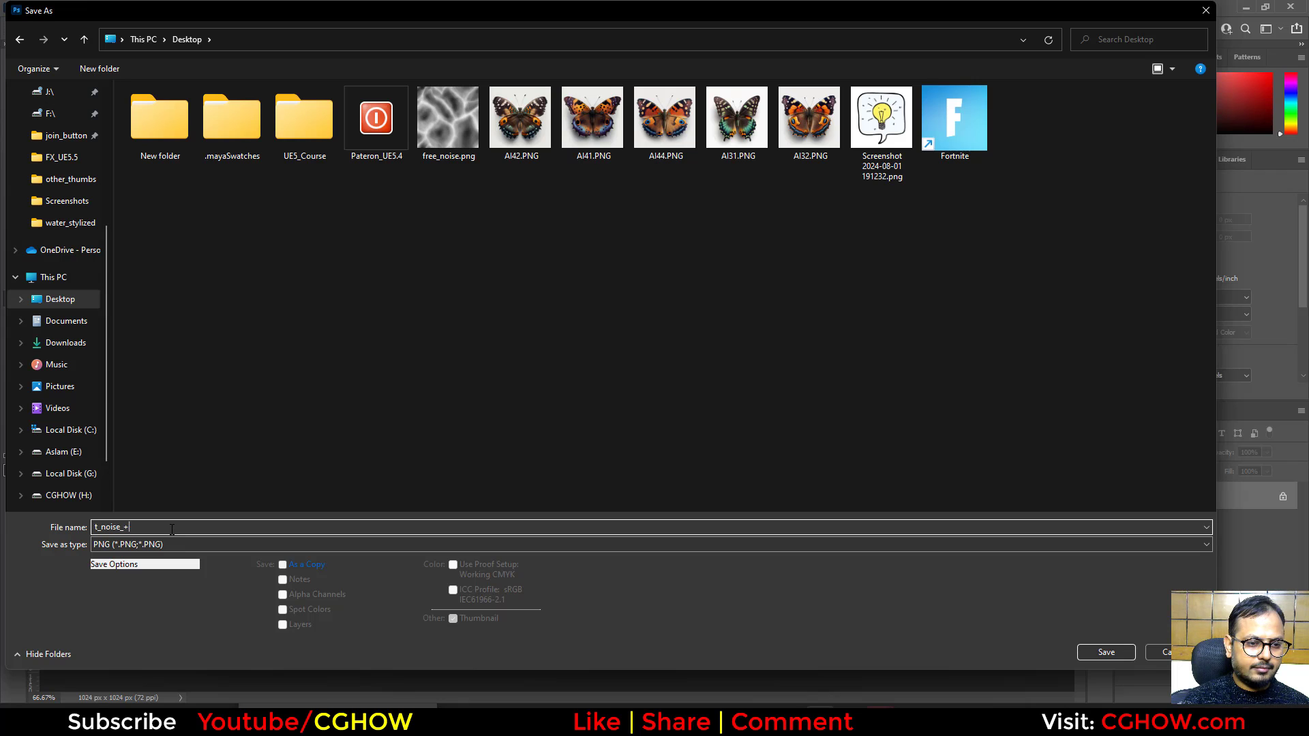
pyautogui.press('BackSpace')
pyautogui.write('styl')
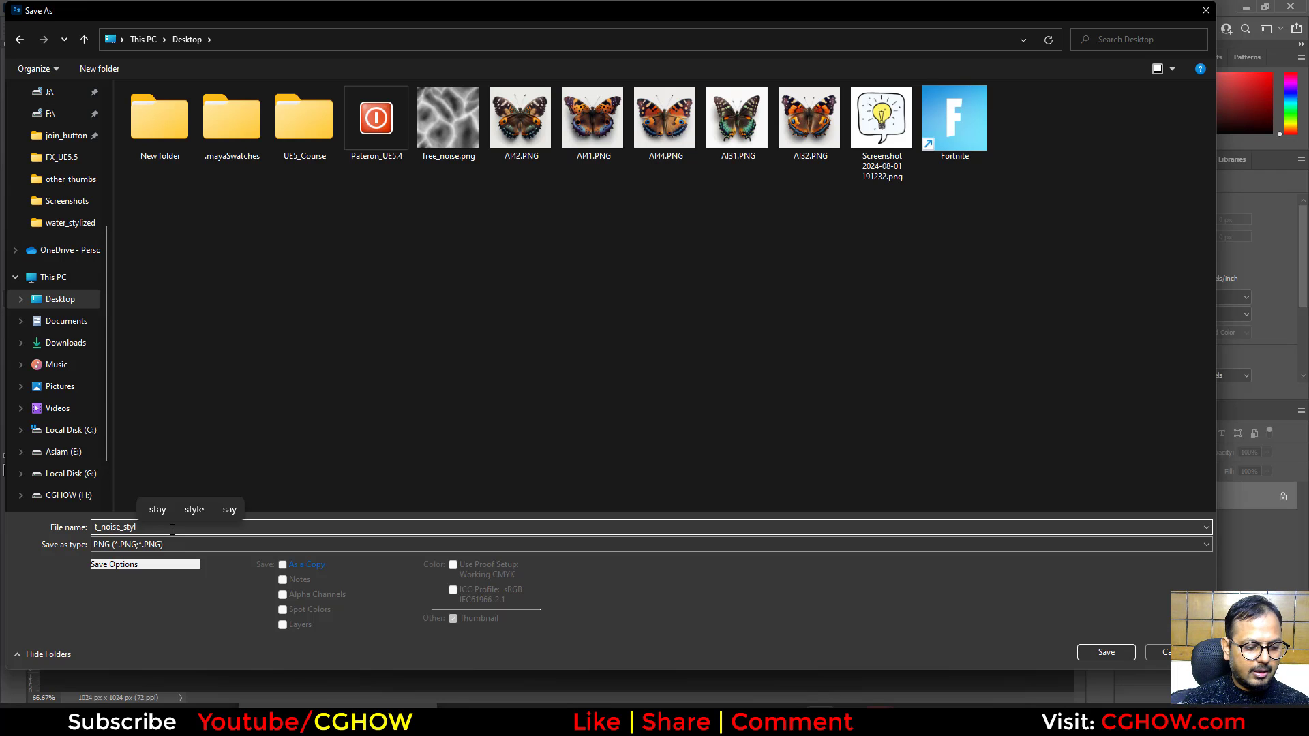
pyautogui.write('istylized')
pyautogui.press('Return')
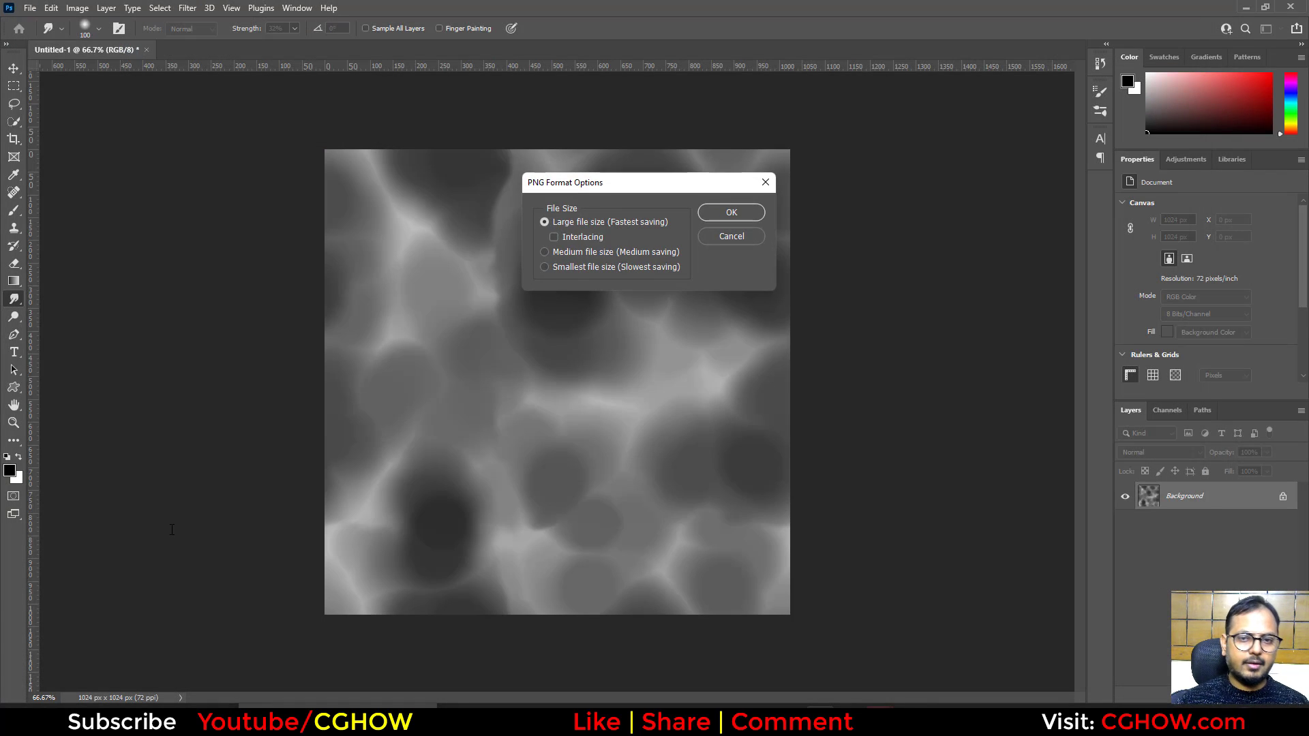
pyautogui.click(731, 212)
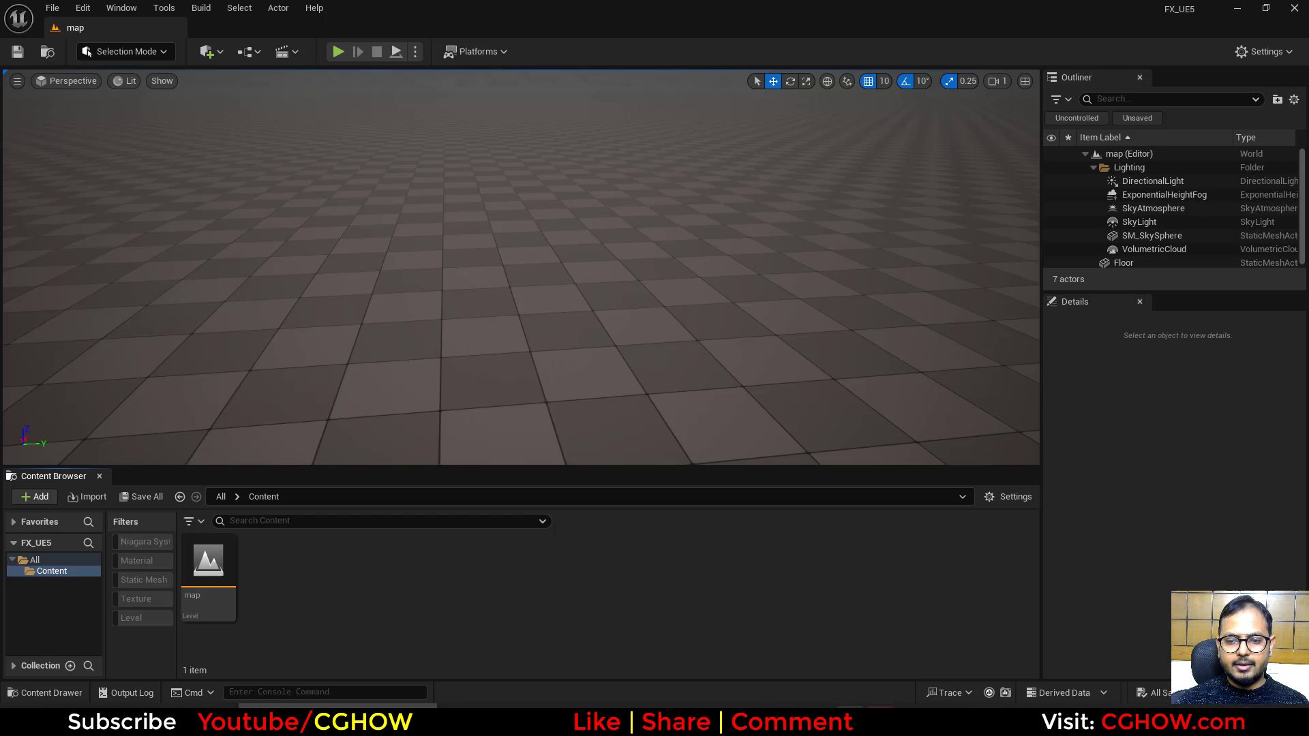
# Step: Switch to Unreal Engine and import t_noise_stylized.png and SM_Blob.obj from the Desktop into the Content folder
pyautogui.rightClick(386, 591)
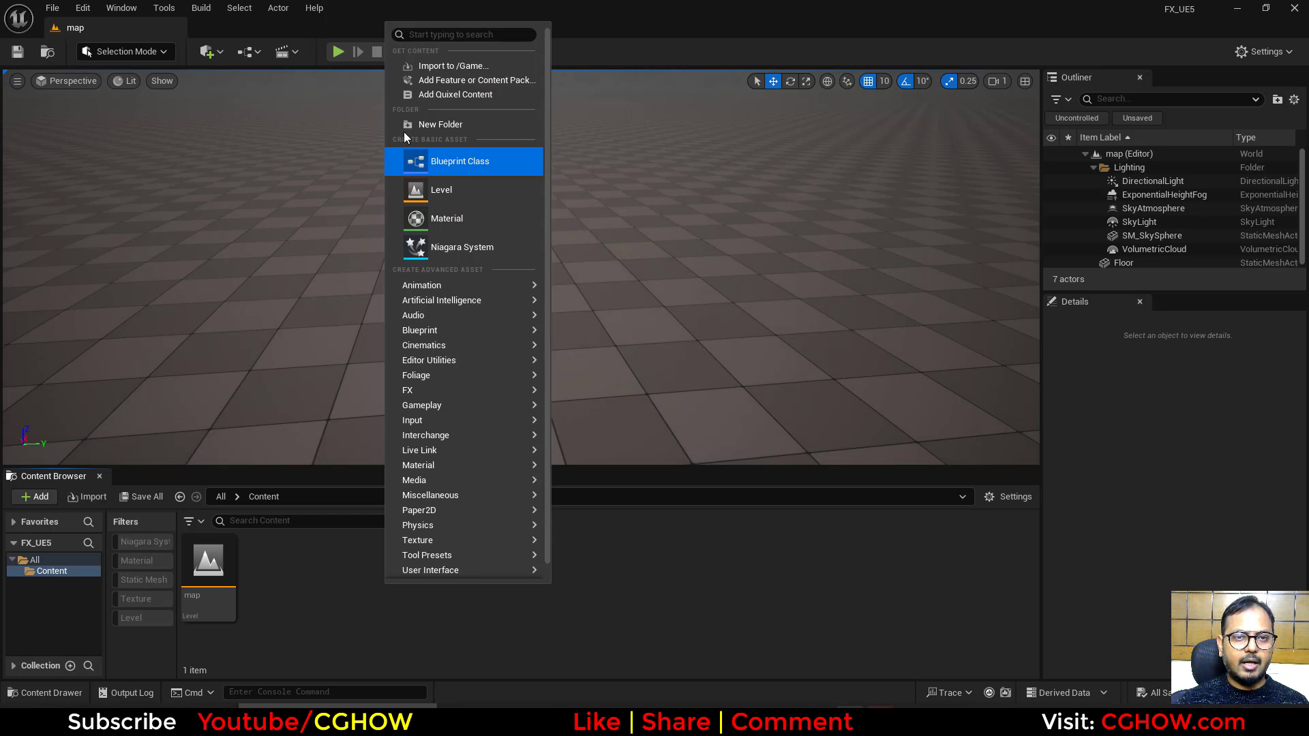
pyautogui.click(465, 66)
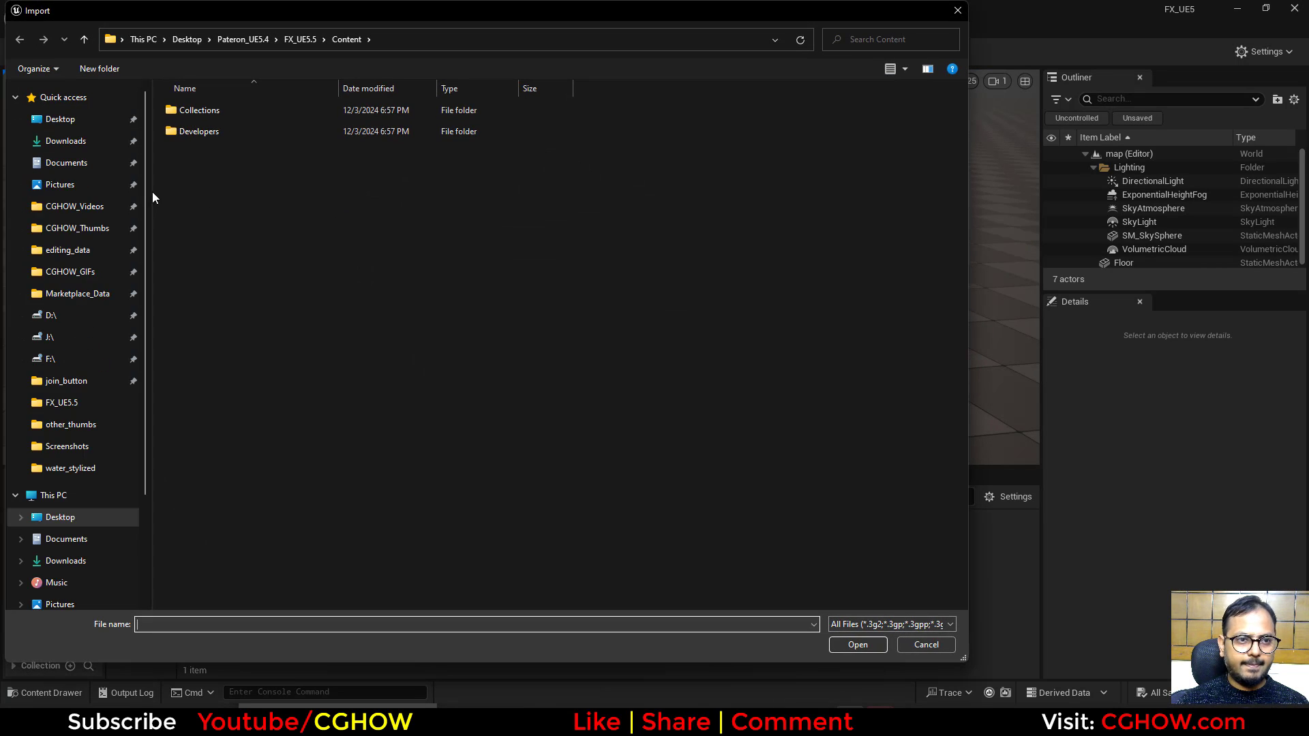
pyautogui.click(60, 119)
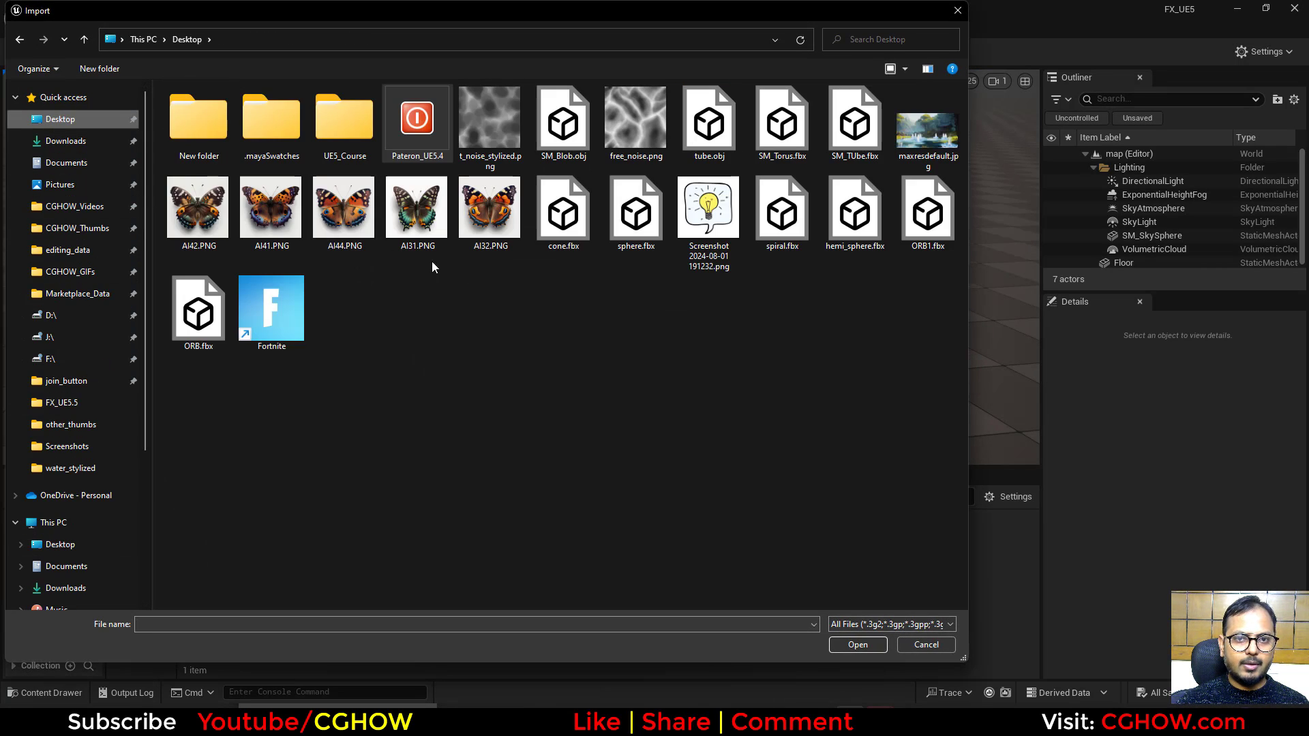
pyautogui.click(512, 158)
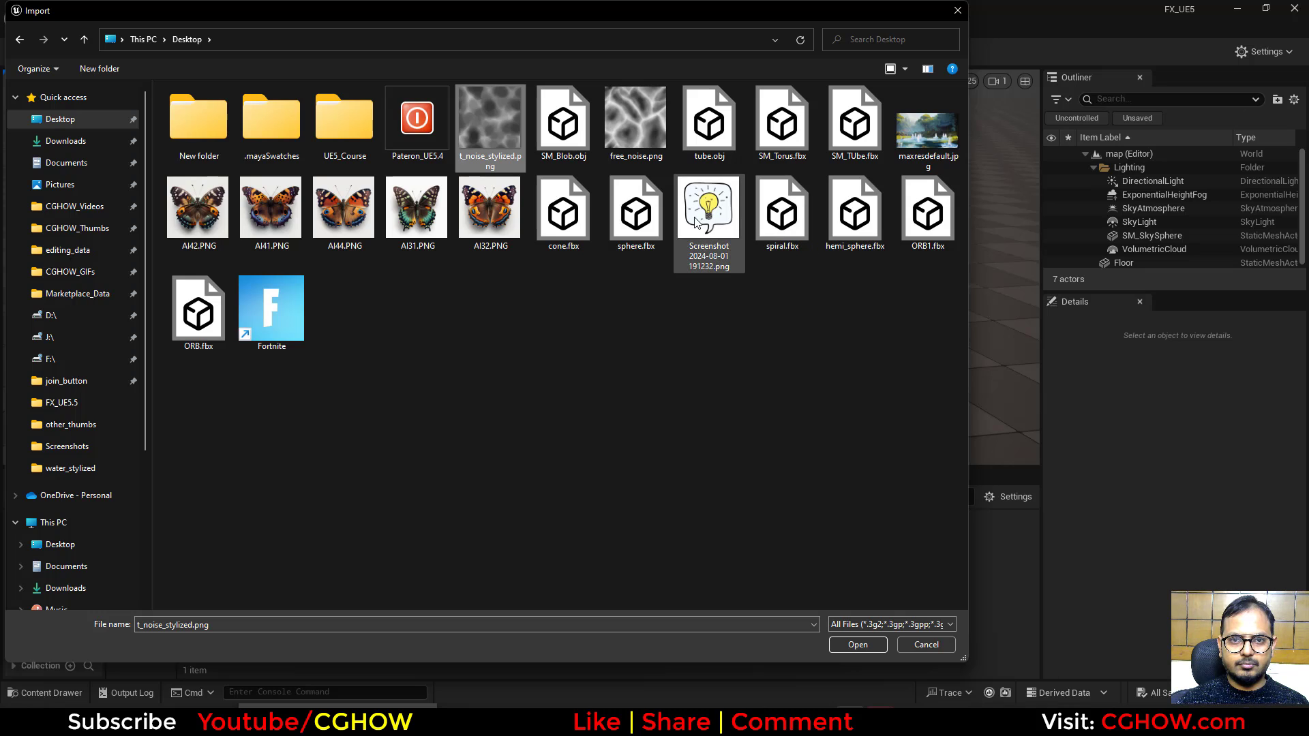
pyautogui.keyDown('ctrl'); pyautogui.click(534, 141); pyautogui.keyUp('ctrl')
pyautogui.click(858, 645)
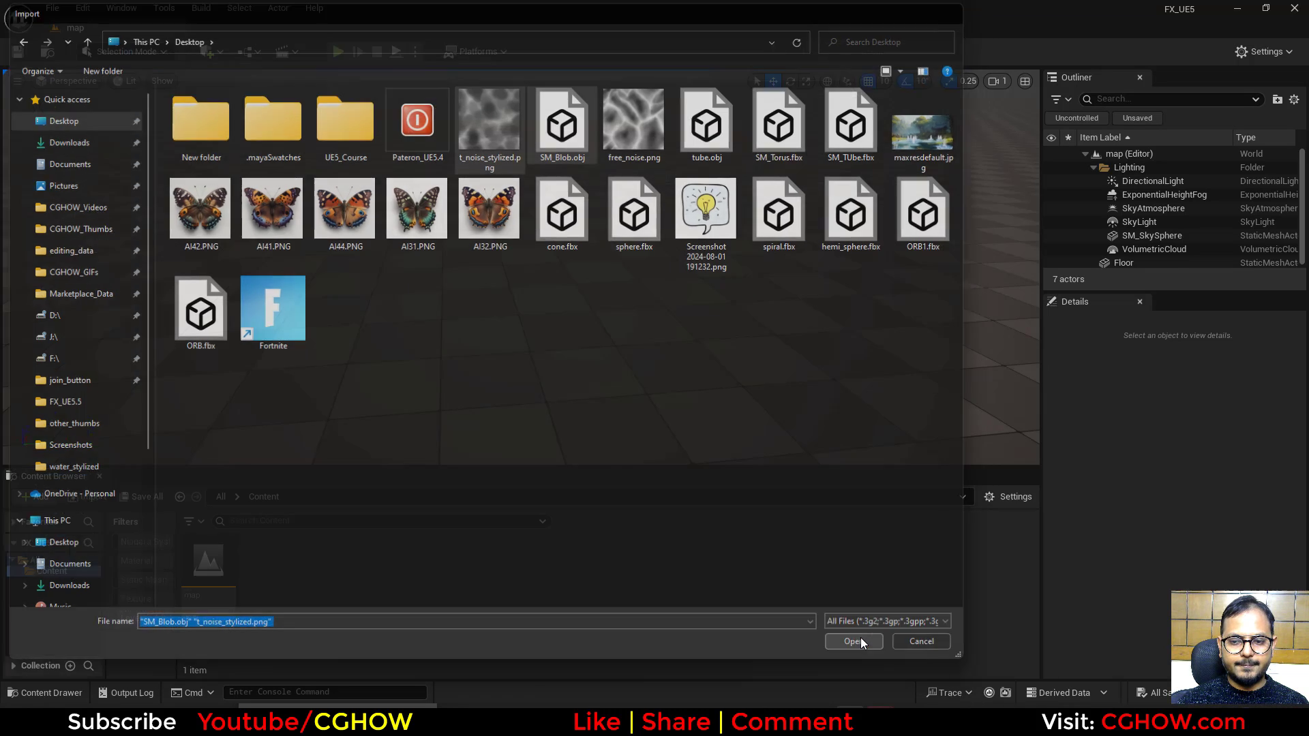
pyautogui.click(901, 558)
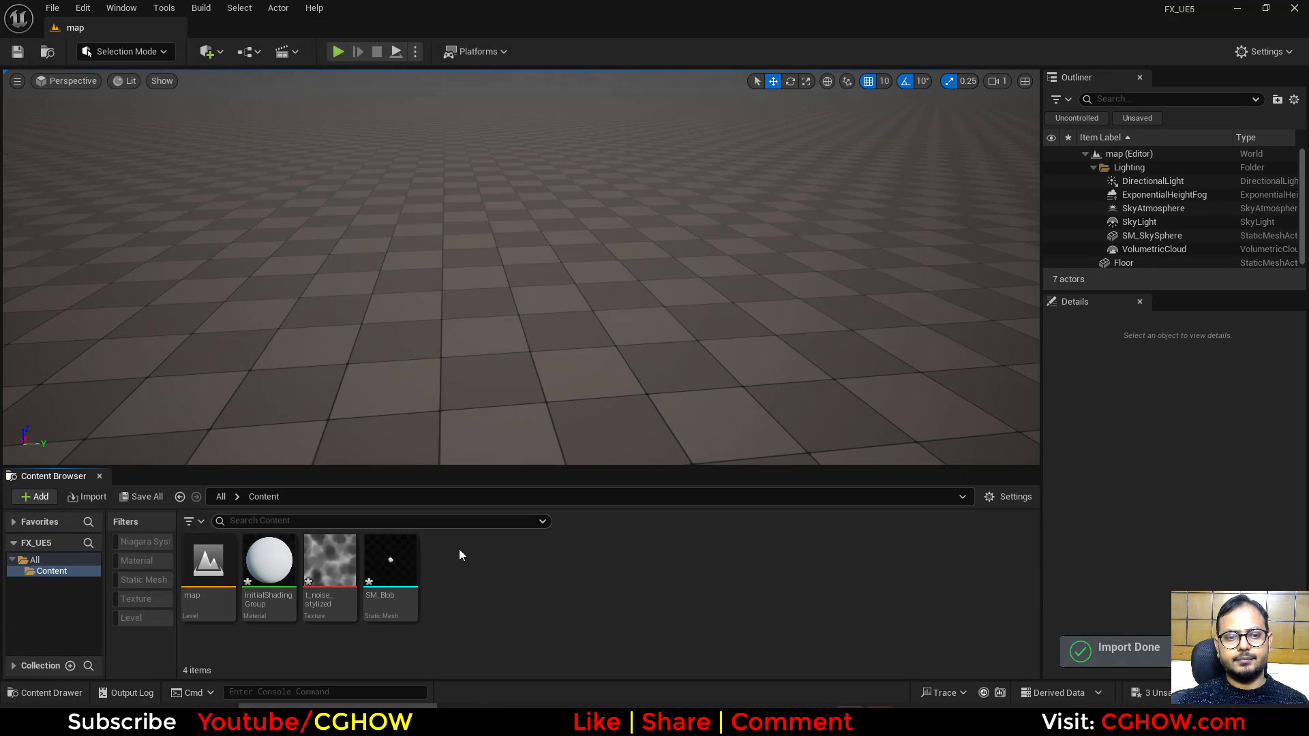
# Step: Open the SM_Blob mesh, examine its shape and UV layout, and close its editor
pyautogui.doubleClick(391, 569)
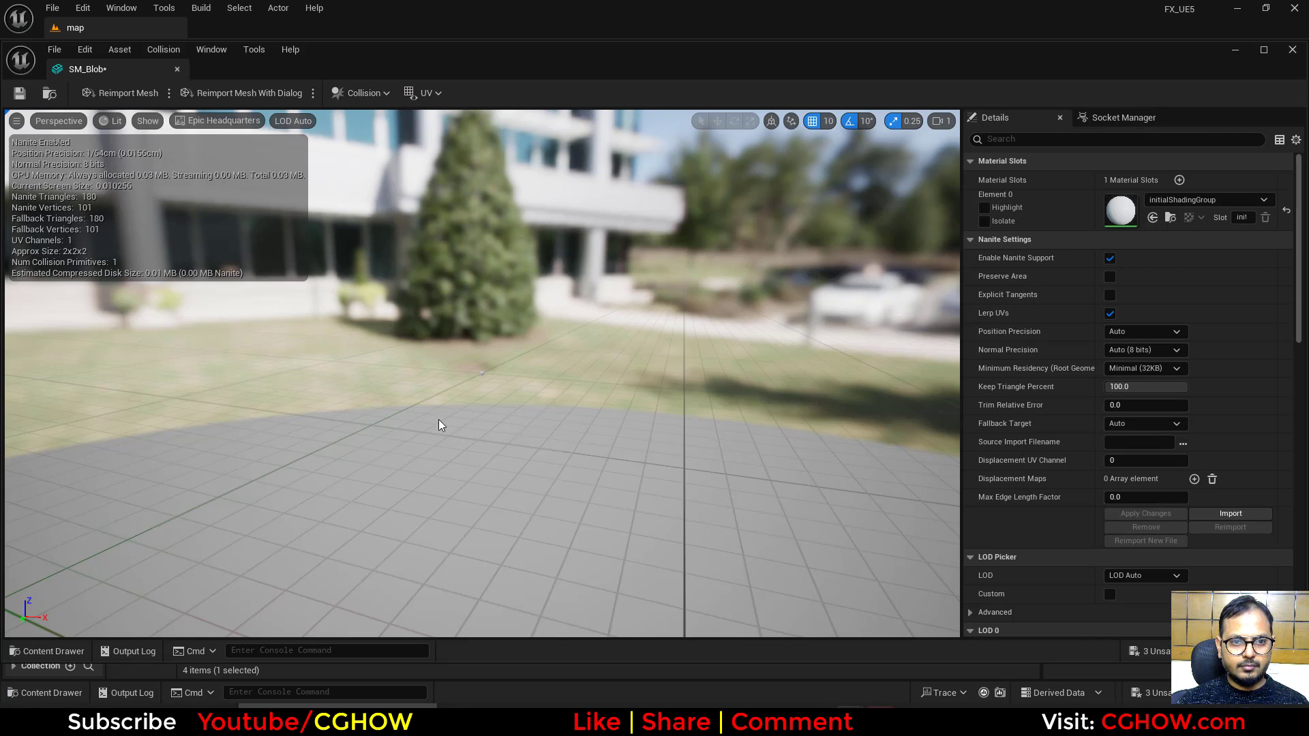
pyautogui.keyDown('alt'); pyautogui.moveTo(445, 425); pyautogui.dragTo(559, 425, button='right'); pyautogui.keyUp('alt')
pyautogui.keyDown('alt'); pyautogui.moveTo(445, 424); pyautogui.dragTo(539, 477); pyautogui.keyUp('alt')
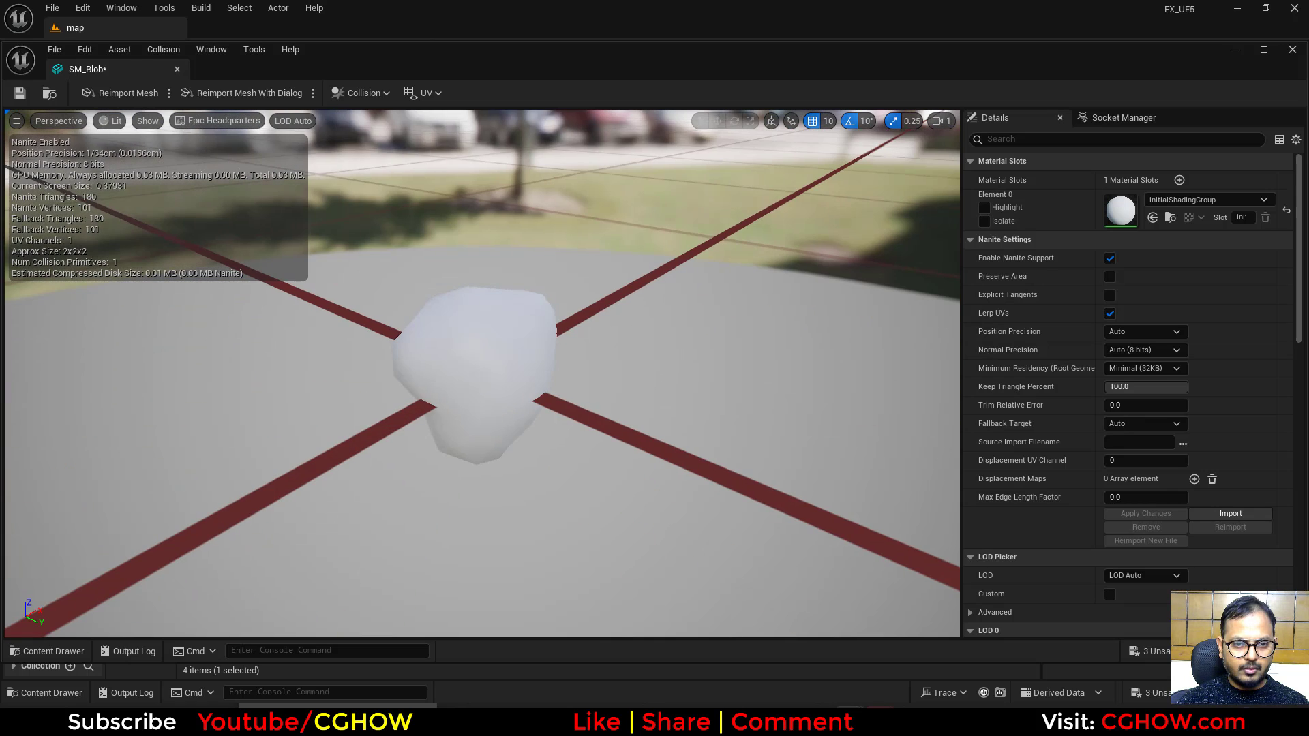
pyautogui.click(427, 93)
pyautogui.click(462, 141)
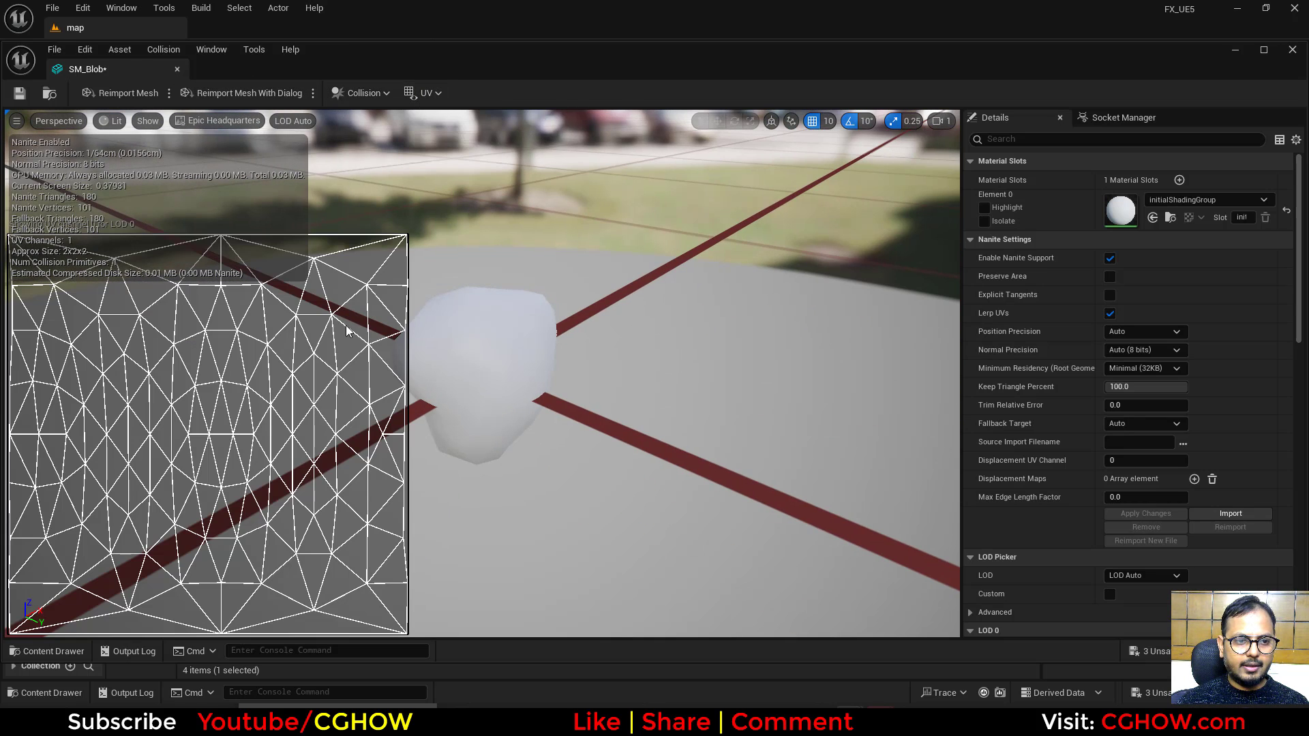
pyautogui.click(175, 69)
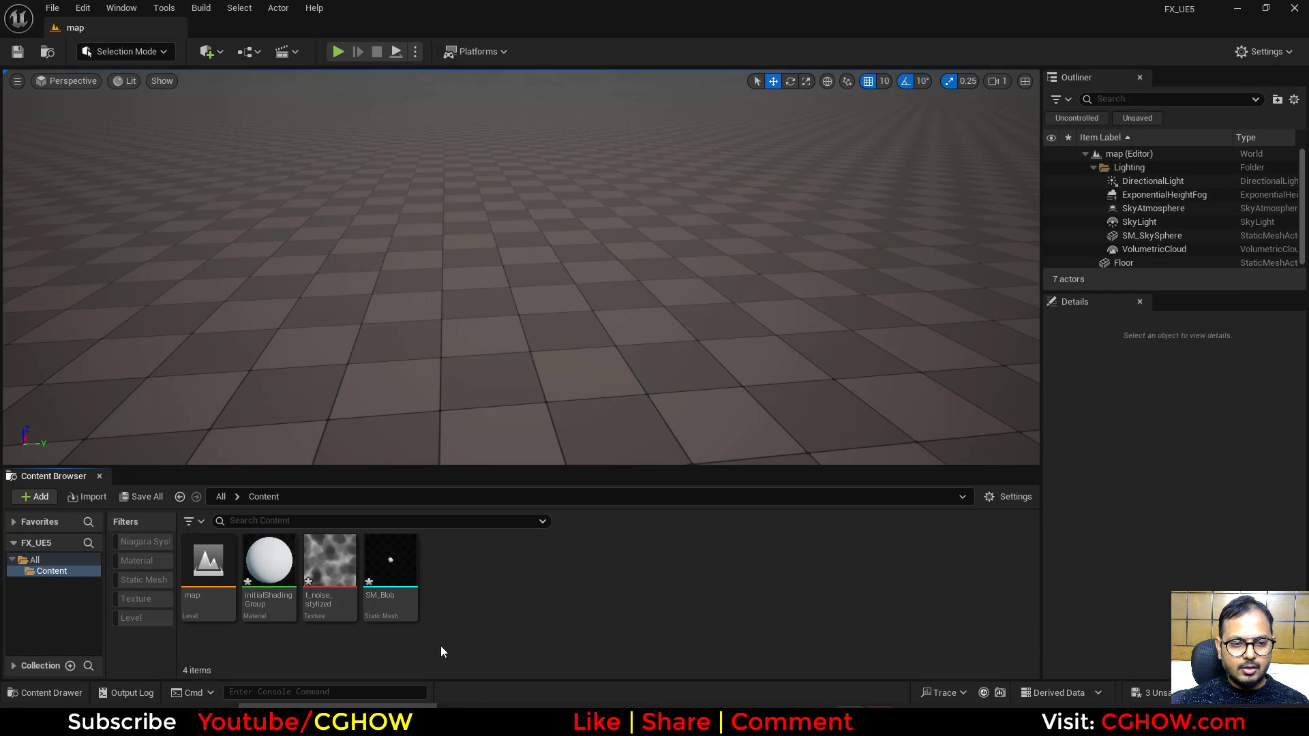
# Step: Force-delete the imported initialShadingGroup material
pyautogui.click(271, 607)
pyautogui.press('Delete')
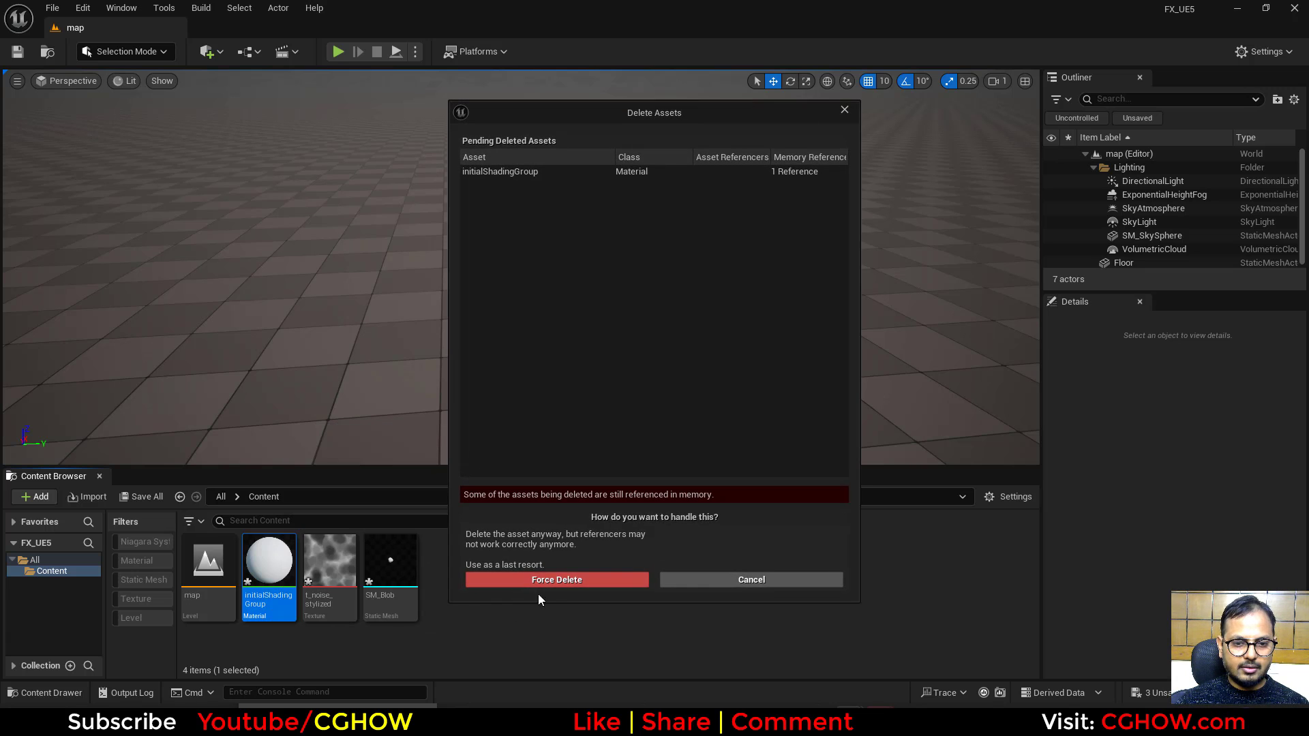
pyautogui.click(537, 582)
# Step: Create a material named M_Smoke, open it and dock its editor beside the map tab
pyautogui.rightClick(494, 589)
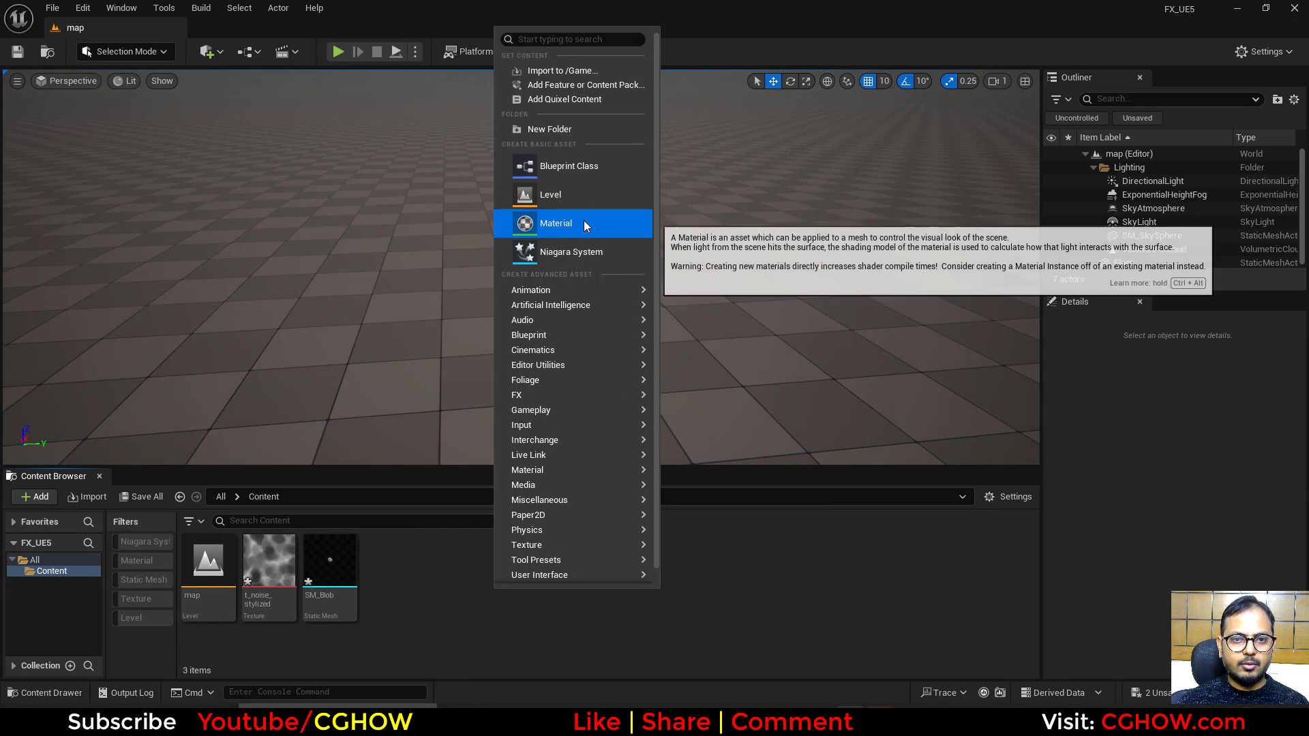
pyautogui.click(583, 222)
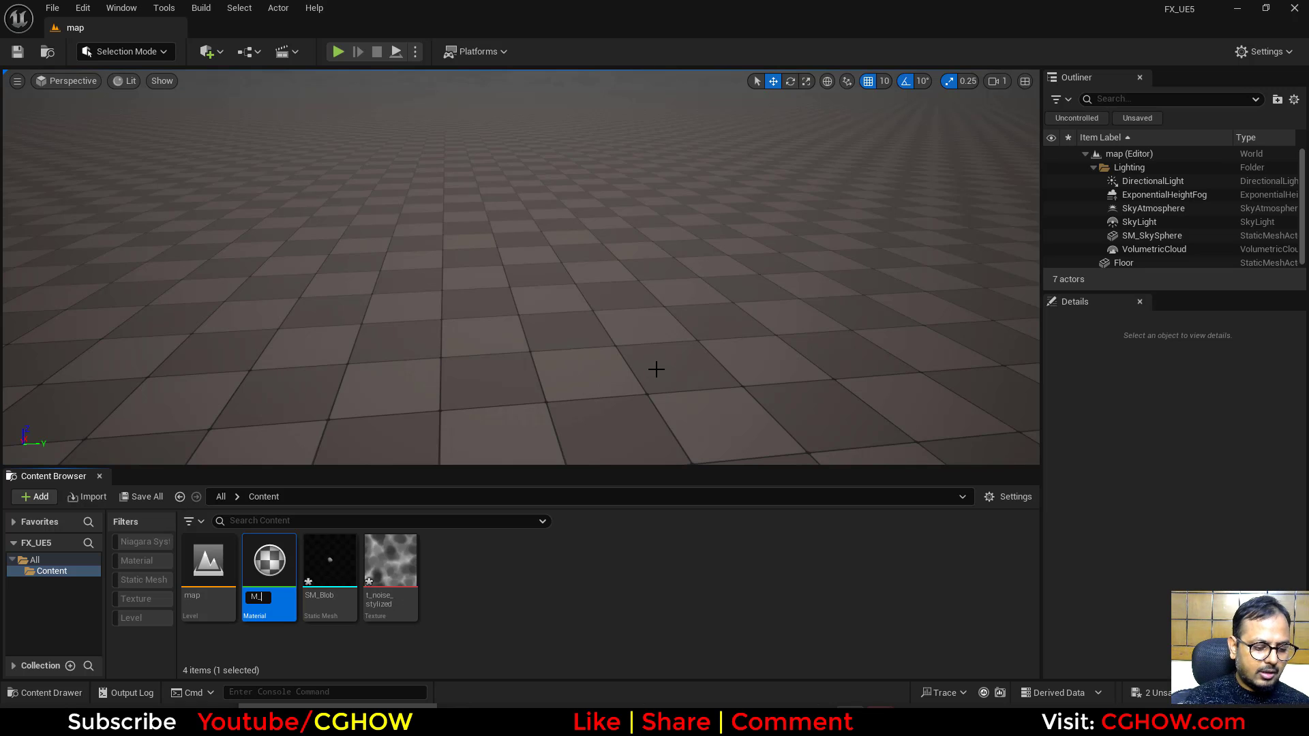
pyautogui.press('Return')
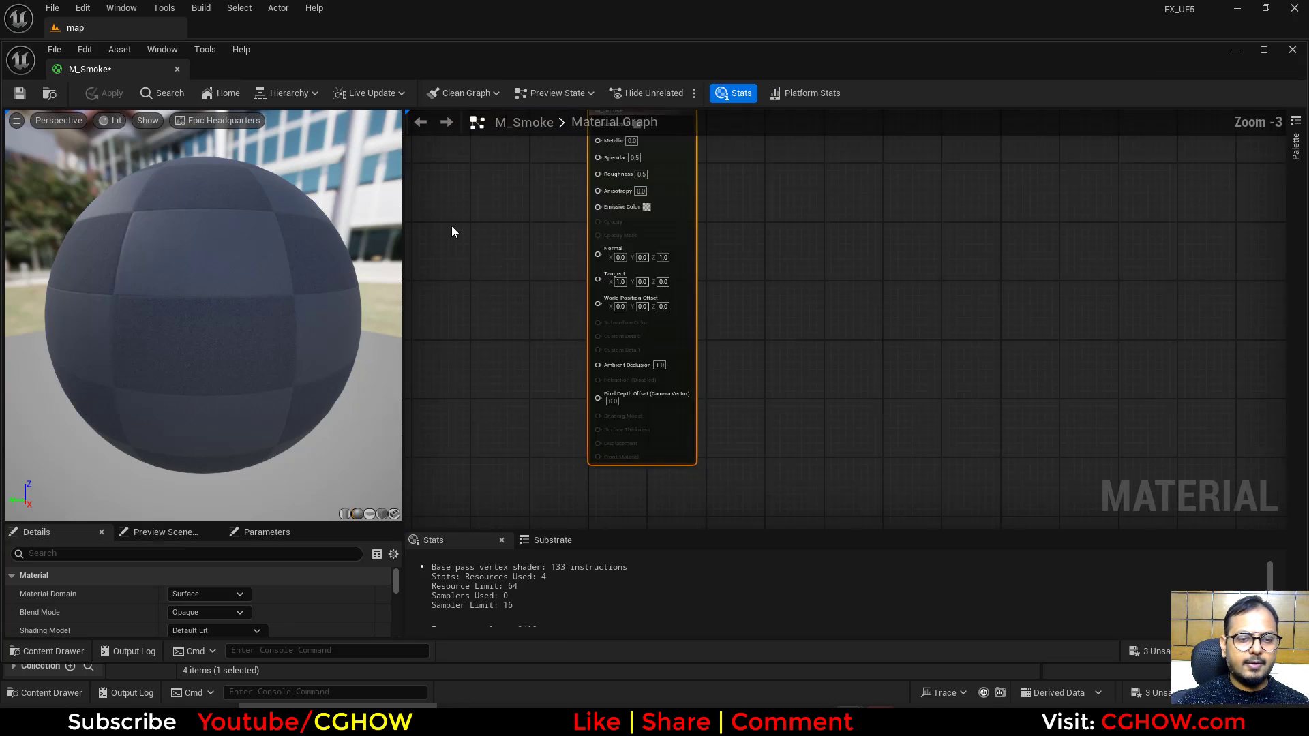
pyautogui.moveTo(451, 226); pyautogui.dragTo(656, 265, button='right')
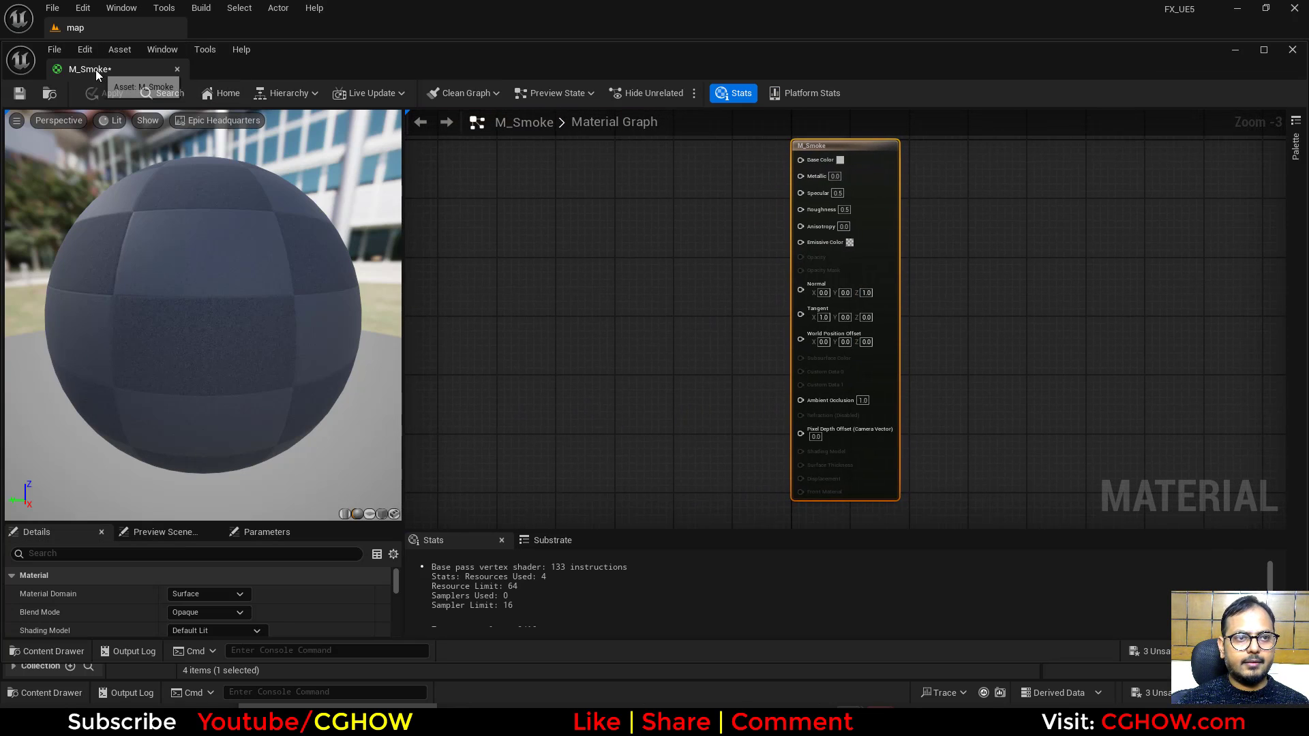
pyautogui.moveTo(95, 69); pyautogui.dragTo(235, 29)
# Step: Select SM_Blob in the Content folder, use it as M_Smoke's preview mesh, and return to the map
pyautogui.click(75, 27)
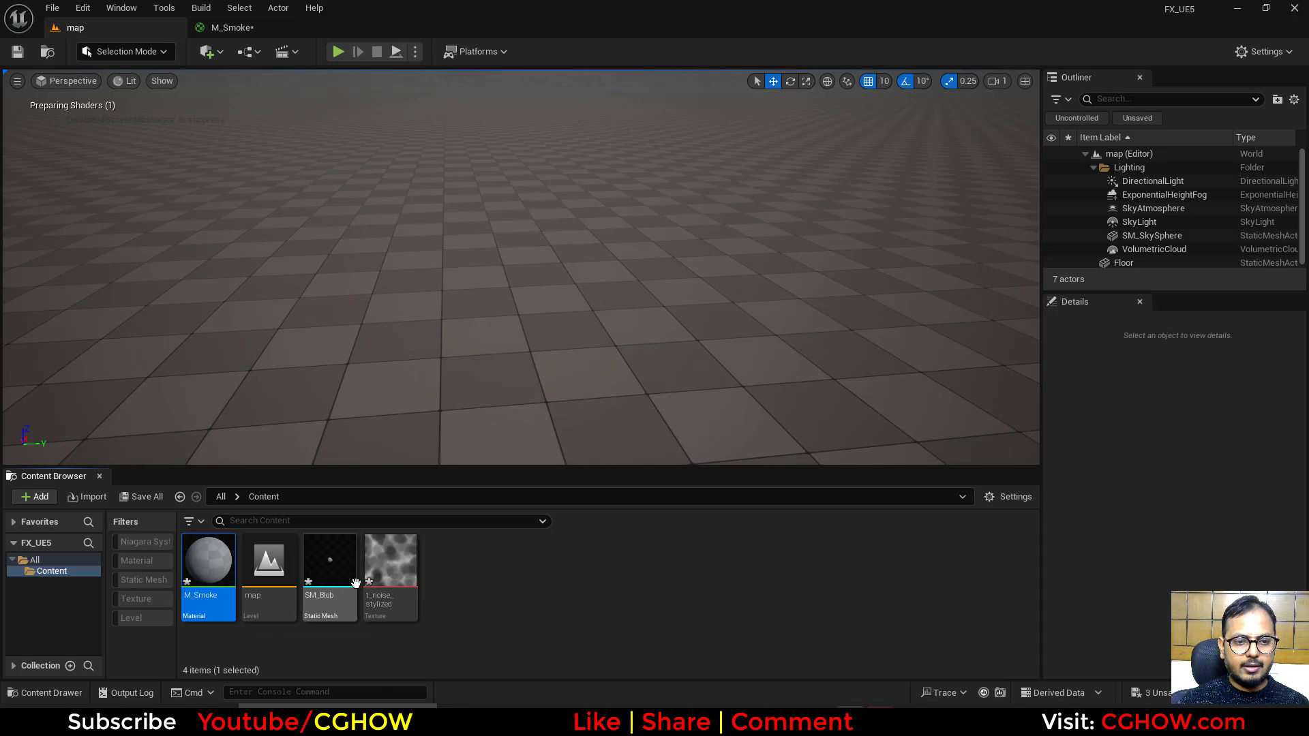
pyautogui.click(330, 566)
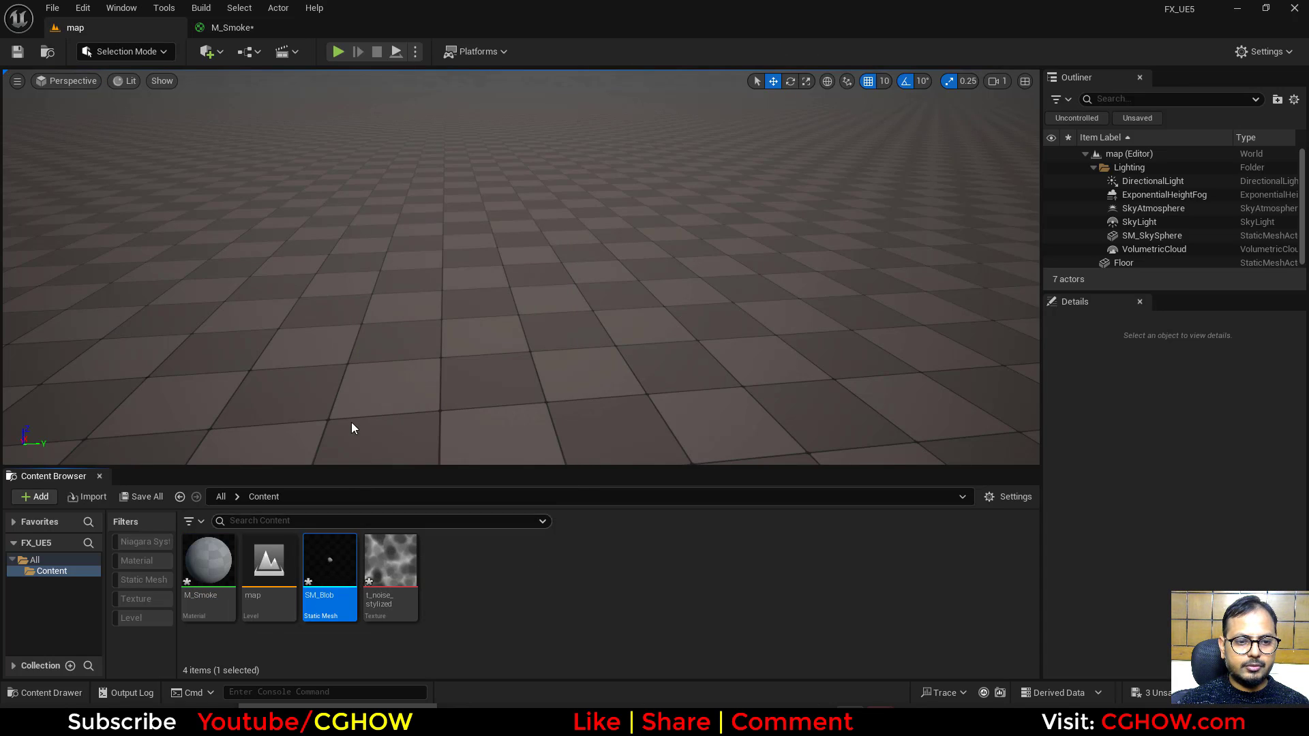
pyautogui.click(253, 27)
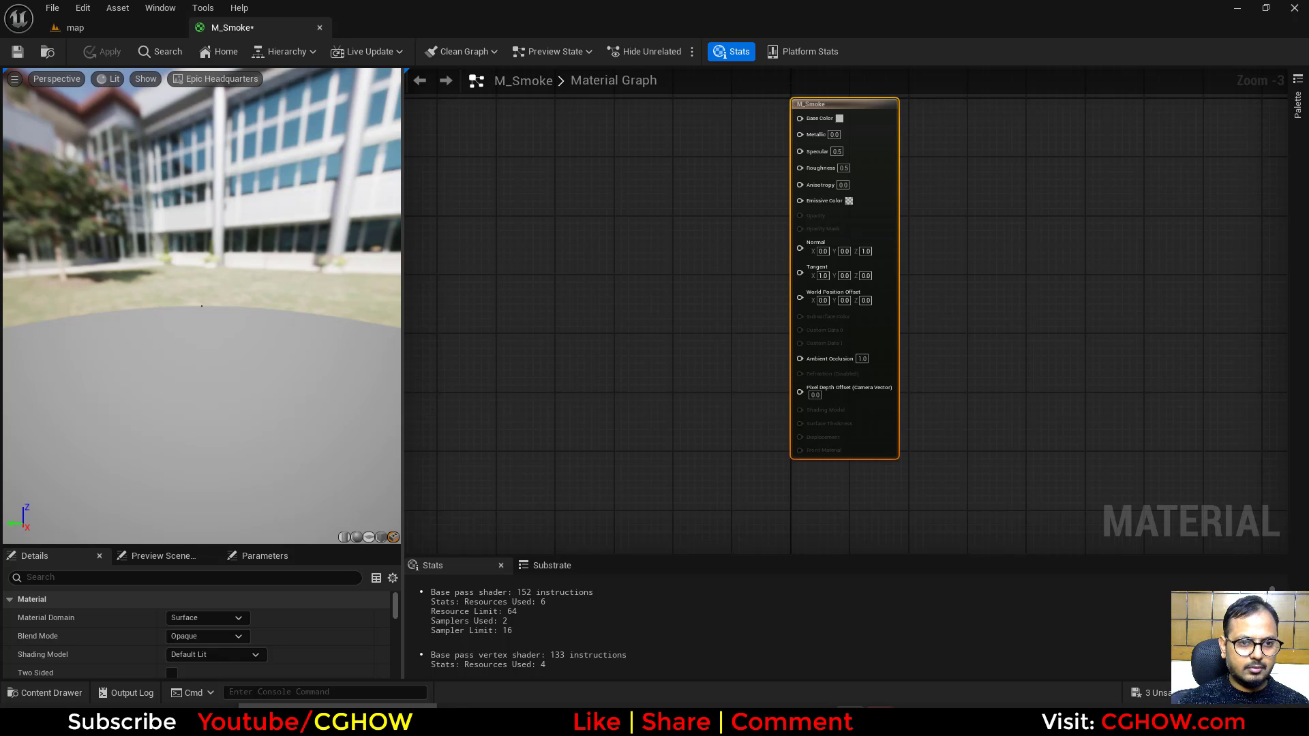
pyautogui.click(150, 31)
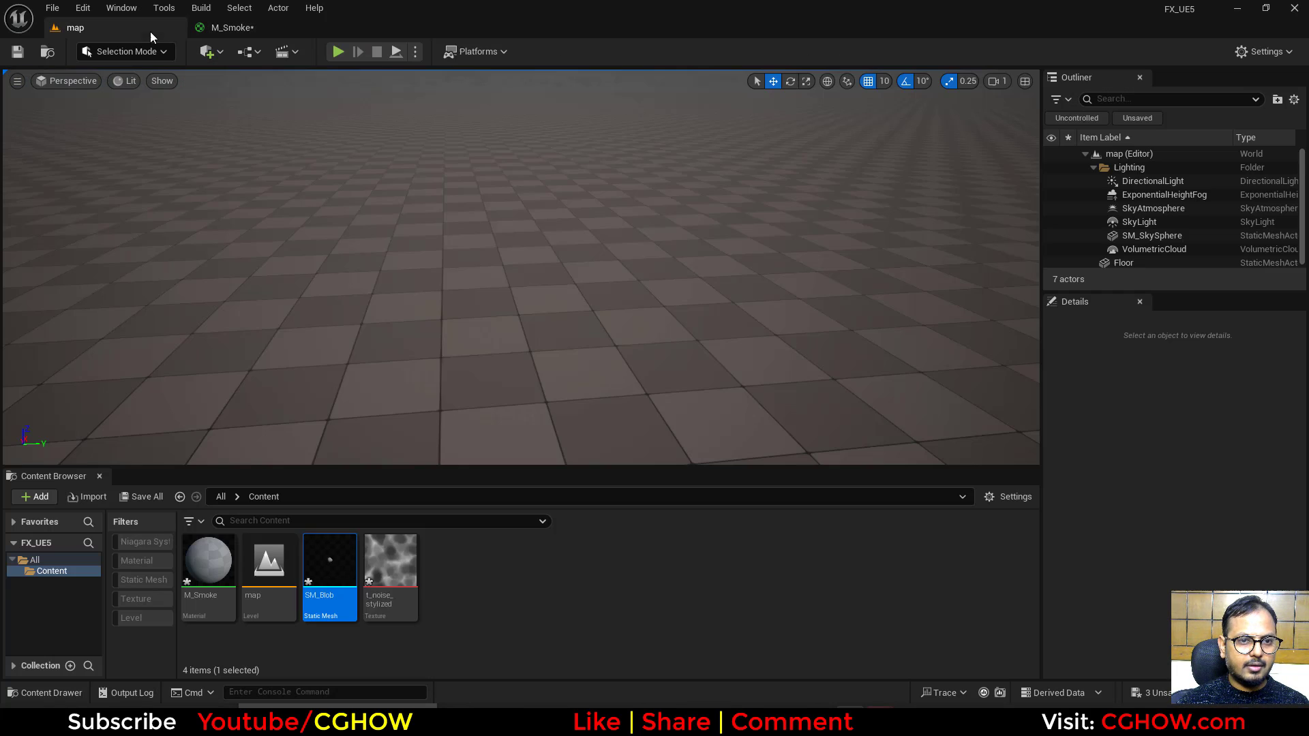
# Step: Add a Texture Sample of t_noise_stylized to the M_Smoke graph, placed beside the result node, and save all assets
pyautogui.click(236, 29)
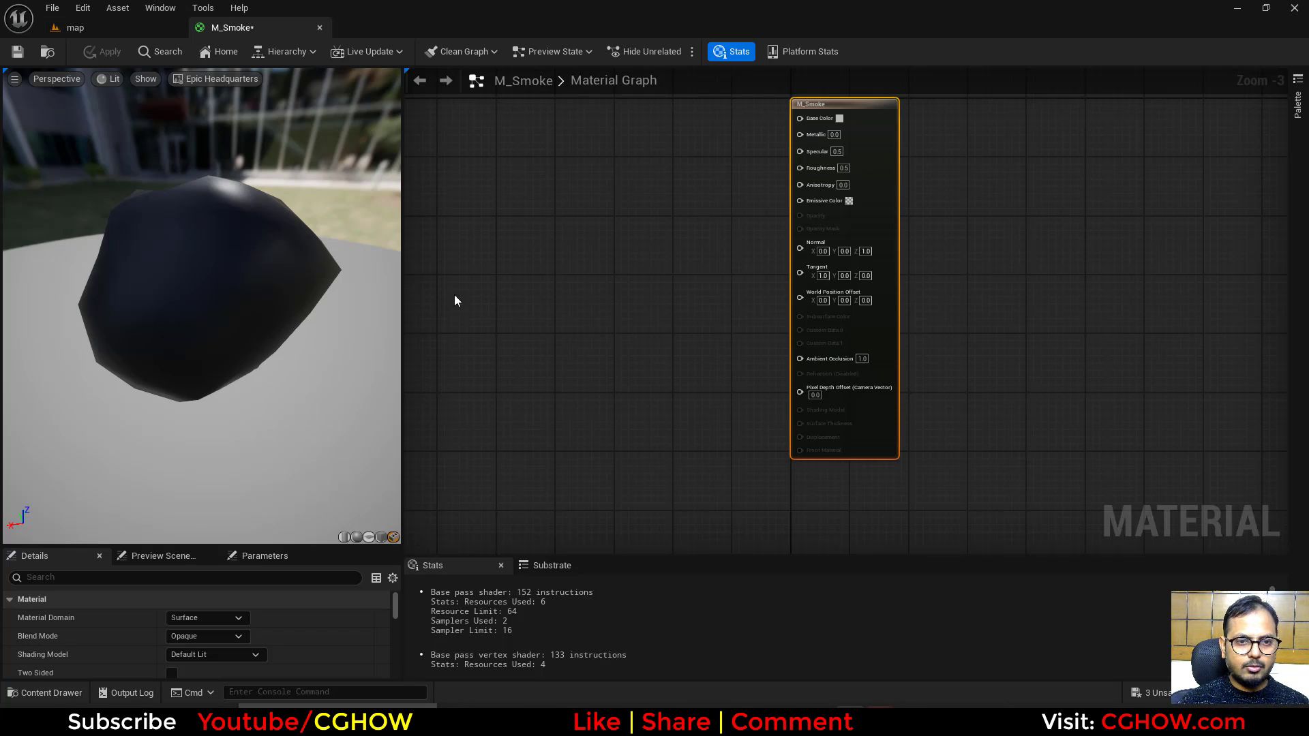
pyautogui.click(537, 249)
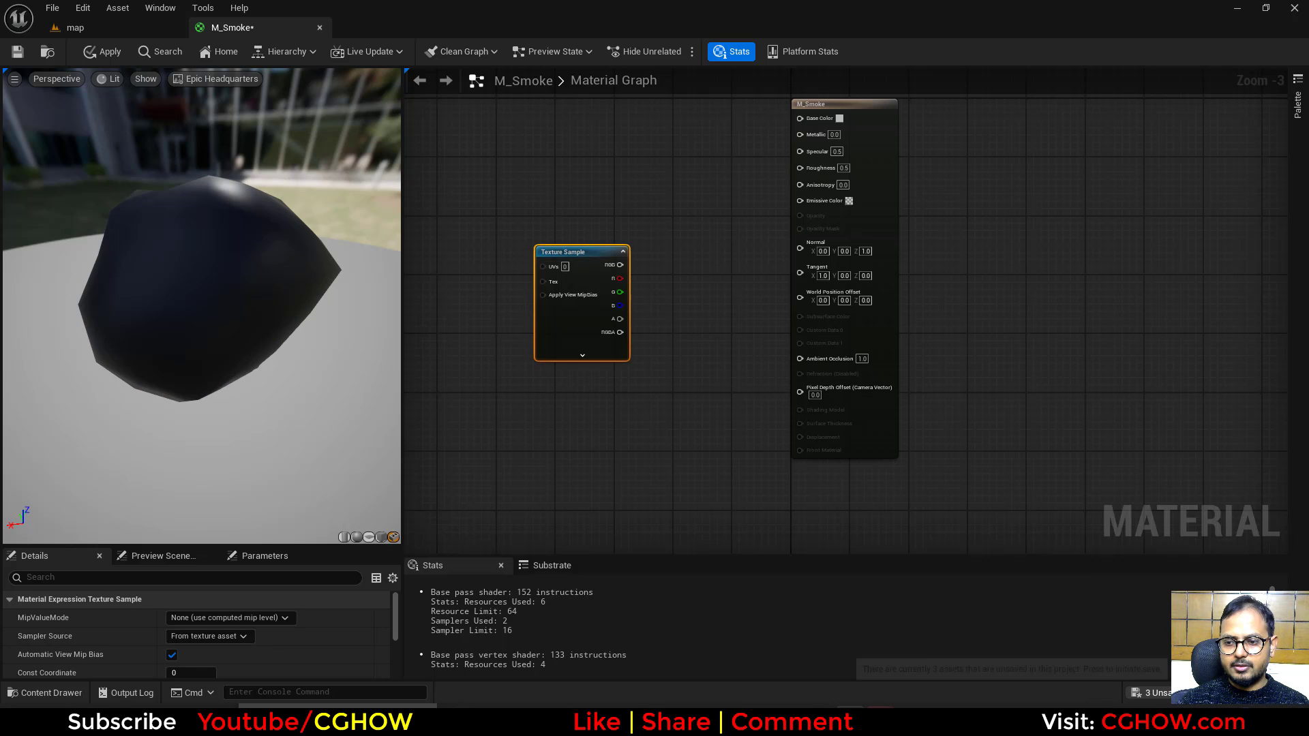
pyautogui.hotkey('ctrl', 'shift', 's')
pyautogui.click(767, 516)
pyautogui.moveTo(632, 416); pyautogui.dragTo(741, 491, button='right')
pyautogui.click(996, 243)
pyautogui.moveTo(688, 385); pyautogui.dragTo(642, 341)
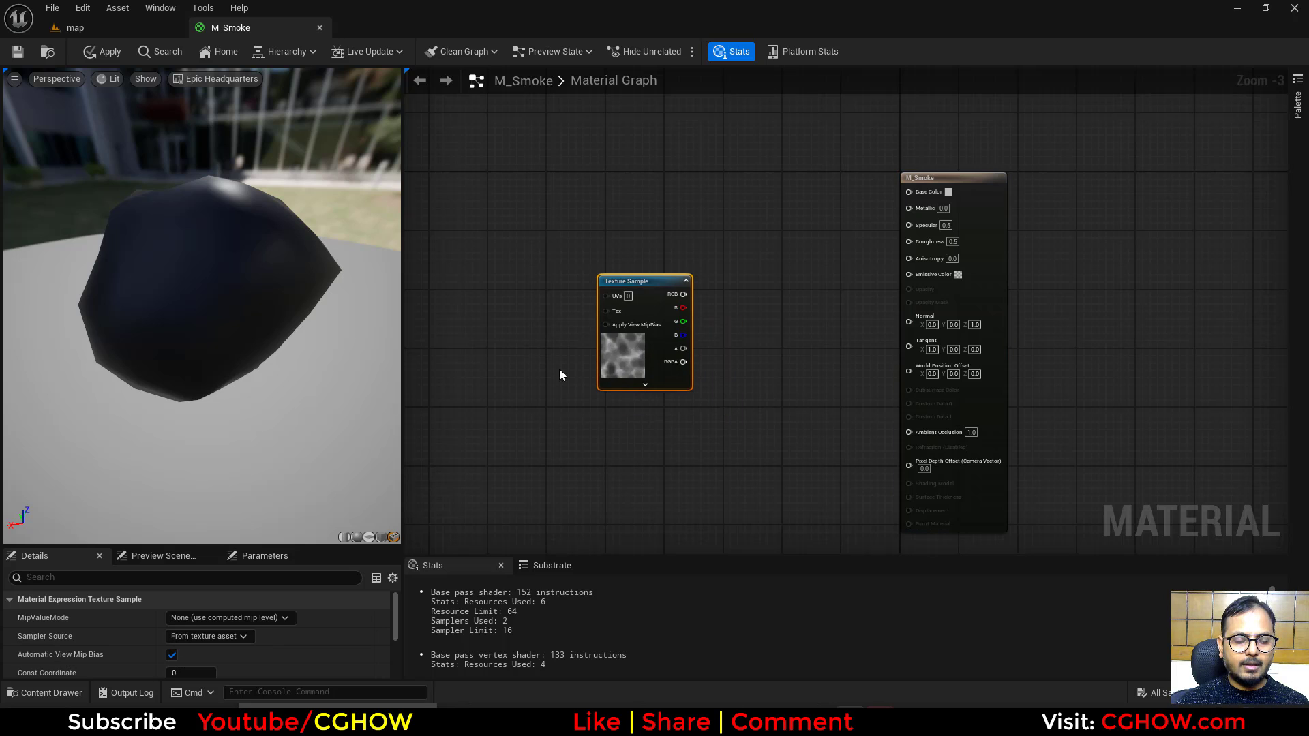
# Step: Set M_Smoke's Specular to 0 and Roughness to 1 on the result node
pyautogui.click(1000, 204)
pyautogui.scroll(3, 868, 277)
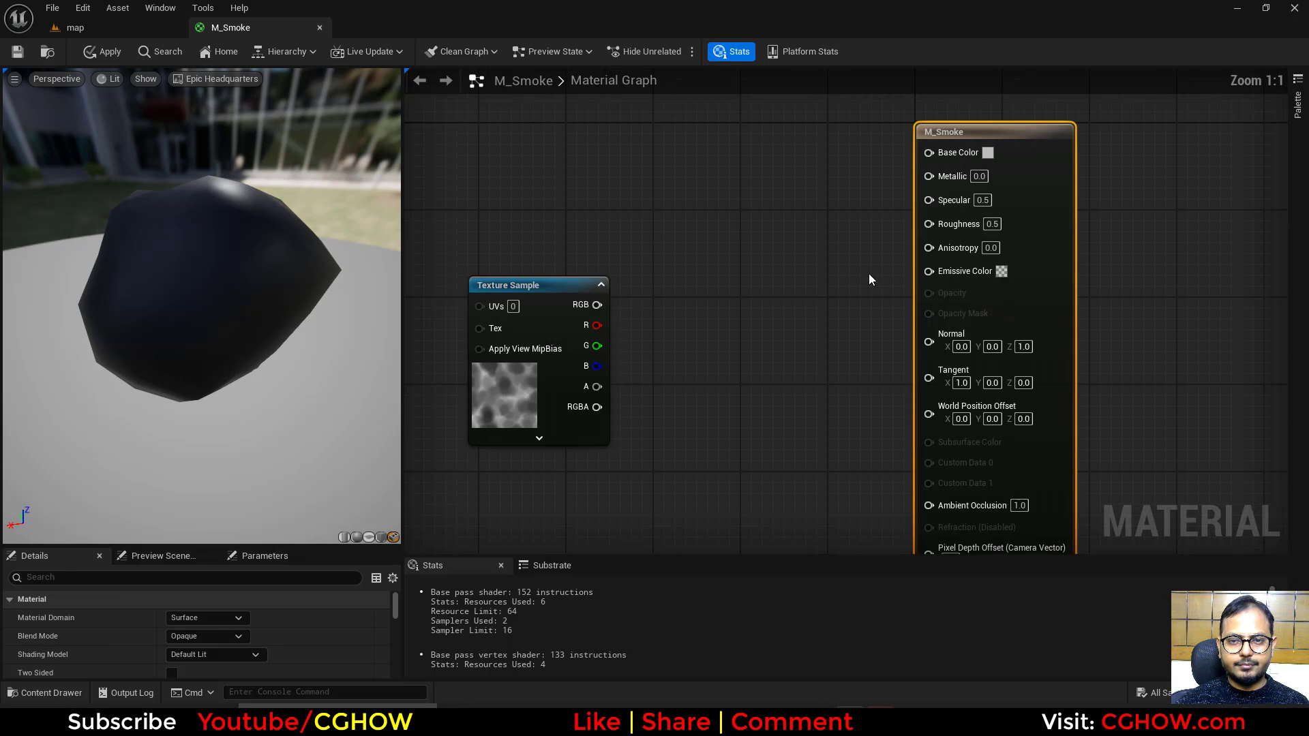
pyautogui.click(887, 265)
pyautogui.write('0')
pyautogui.press('Return')
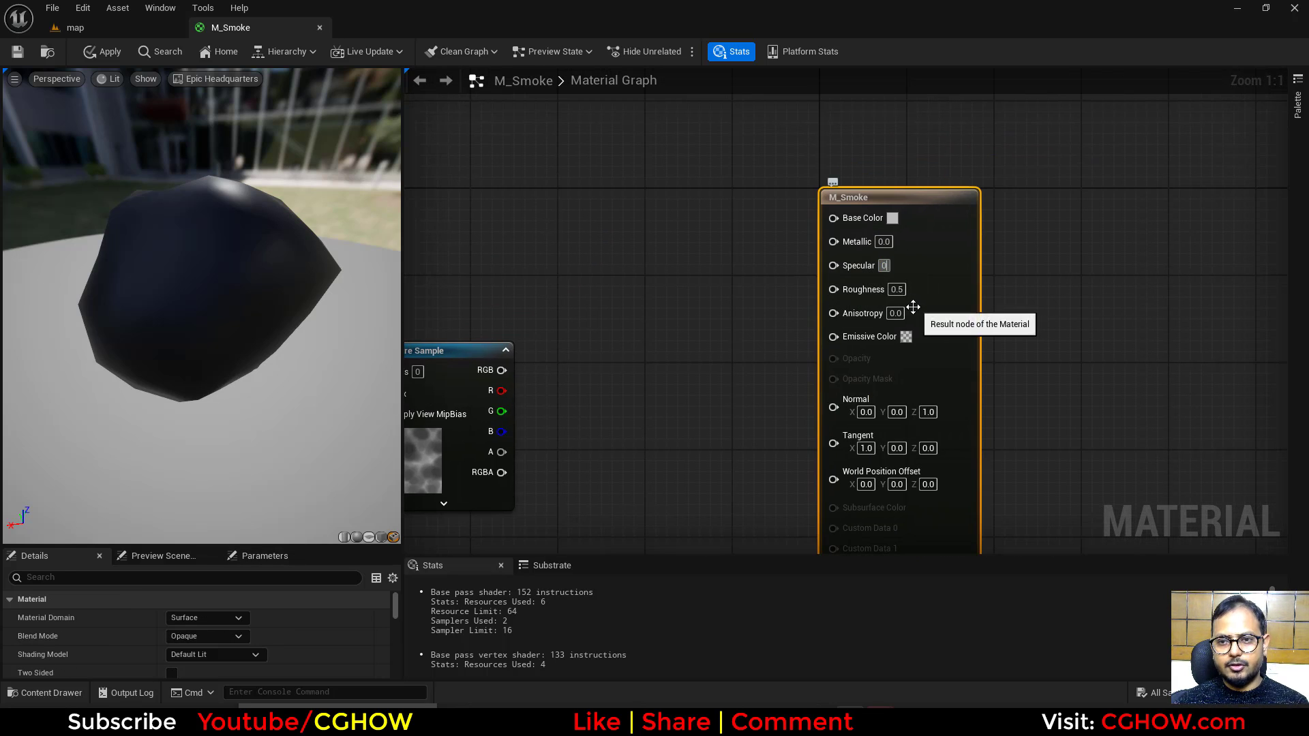
pyautogui.write('1')
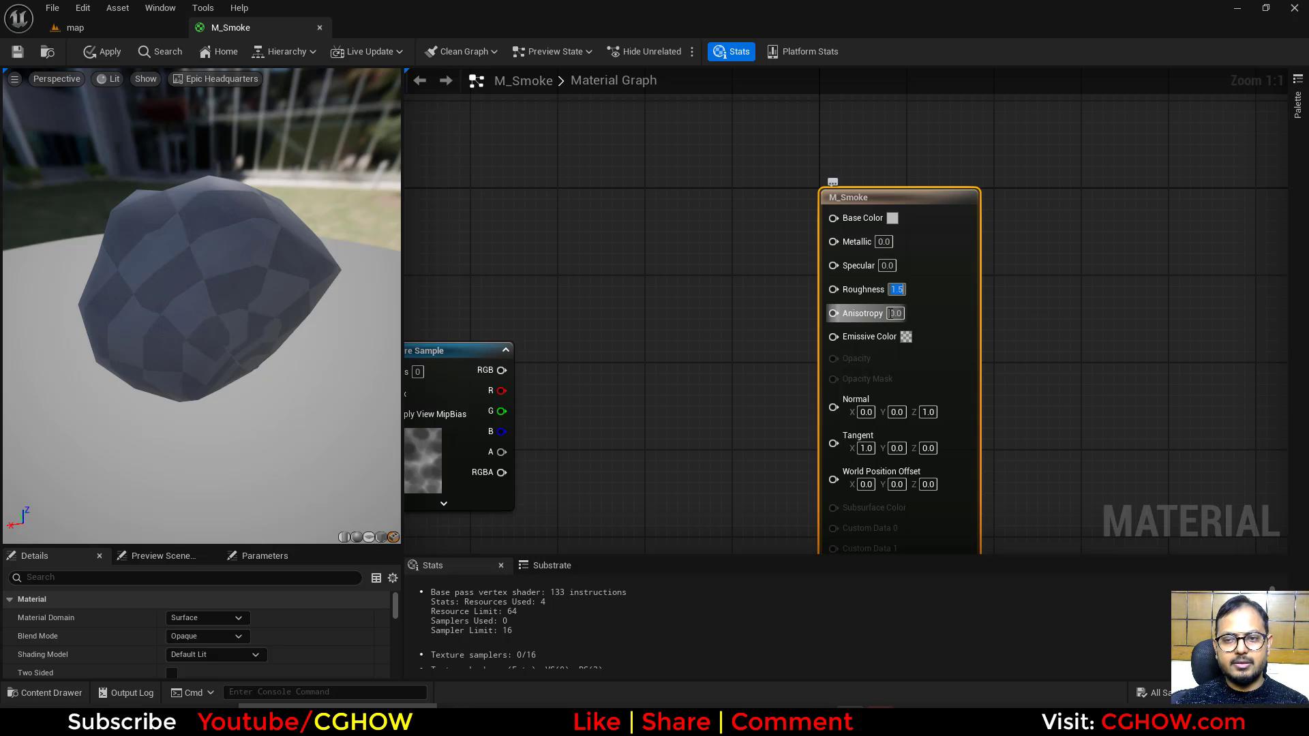
pyautogui.press('Return')
pyautogui.moveTo(727, 277); pyautogui.dragTo(768, 268, button='right')
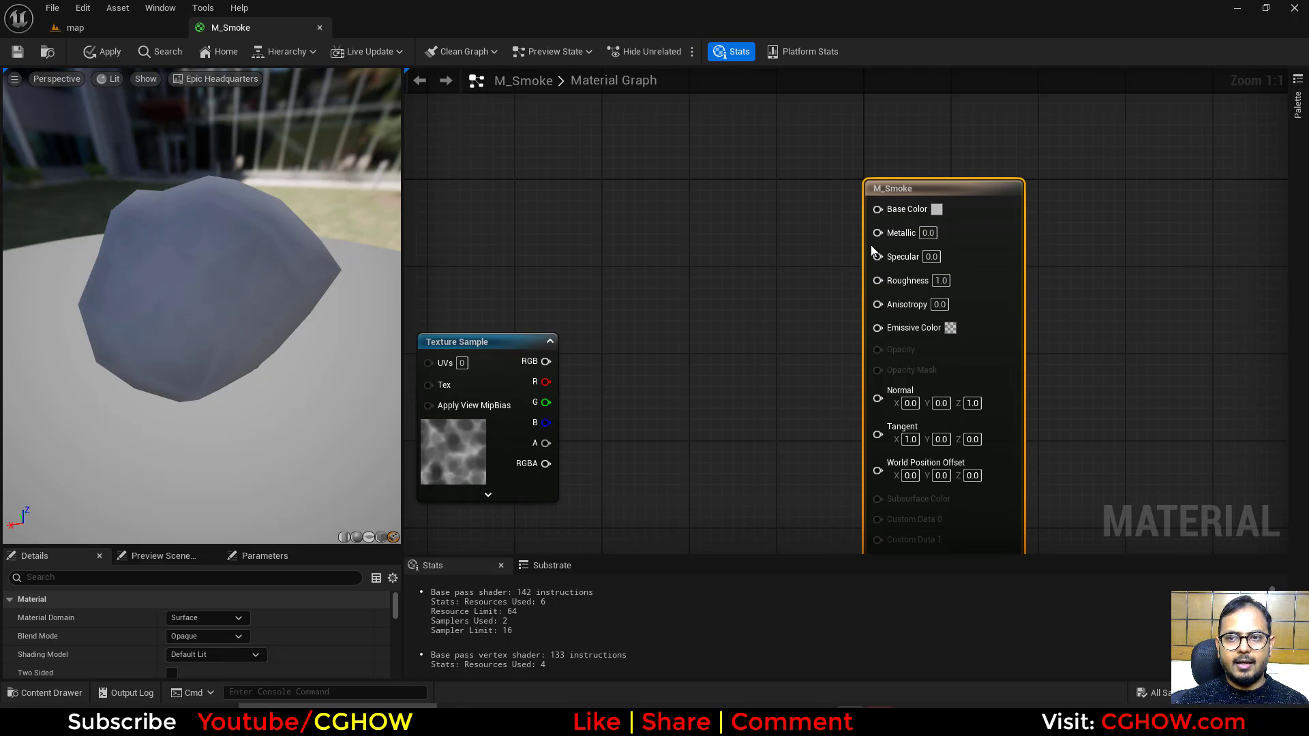
pyautogui.moveTo(728, 219); pyautogui.dragTo(740, 276, button='right')
pyautogui.moveTo(287, 293); pyautogui.dragTo(84, 278)
# Step: Add a Multiply node and feed the Texture Sample's RGB output into its B input
pyautogui.click(642, 339)
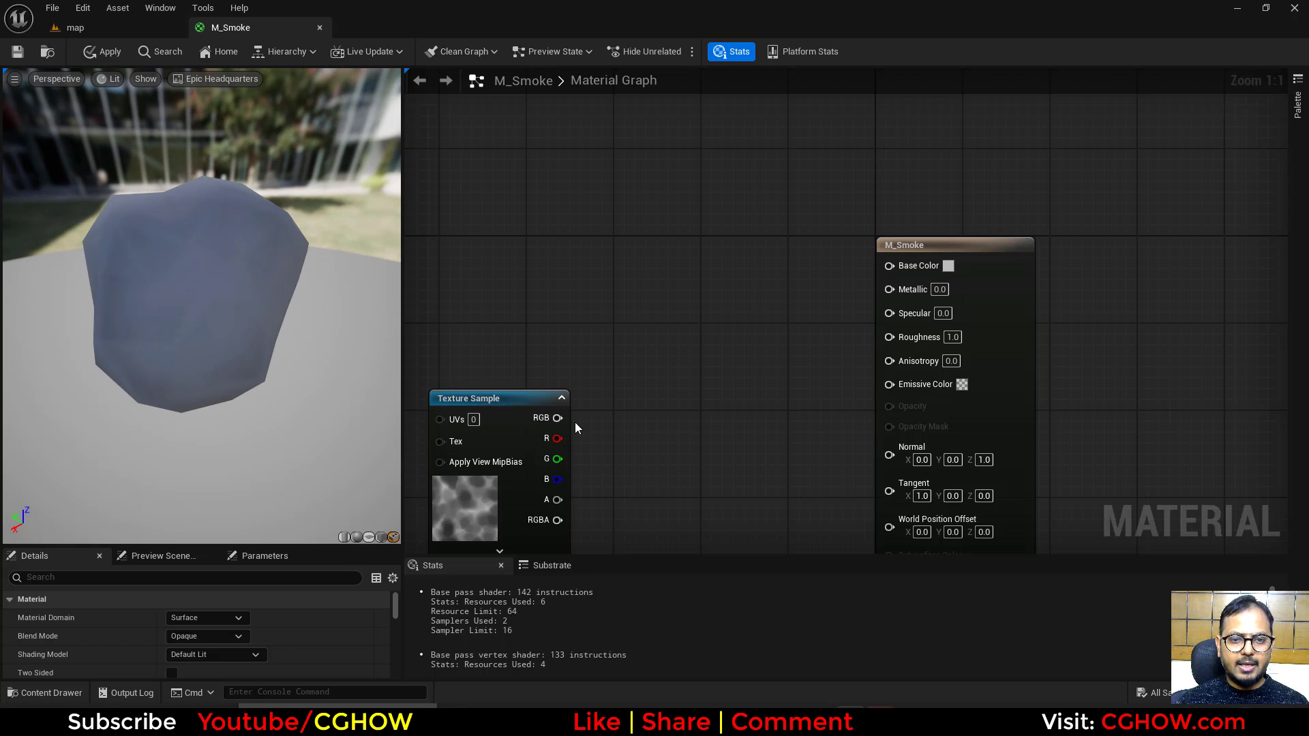
pyautogui.click(647, 345)
pyautogui.moveTo(559, 418); pyautogui.dragTo(666, 395)
# Step: Add a Constant3Vector above the Texture Sample and pick a dark brown of about 0.052, 0.037, 0.027
pyautogui.moveTo(479, 216); pyautogui.dragTo(526, 230, button='right')
pyautogui.press('3')
pyautogui.click(525, 229)
pyautogui.doubleClick(567, 299)
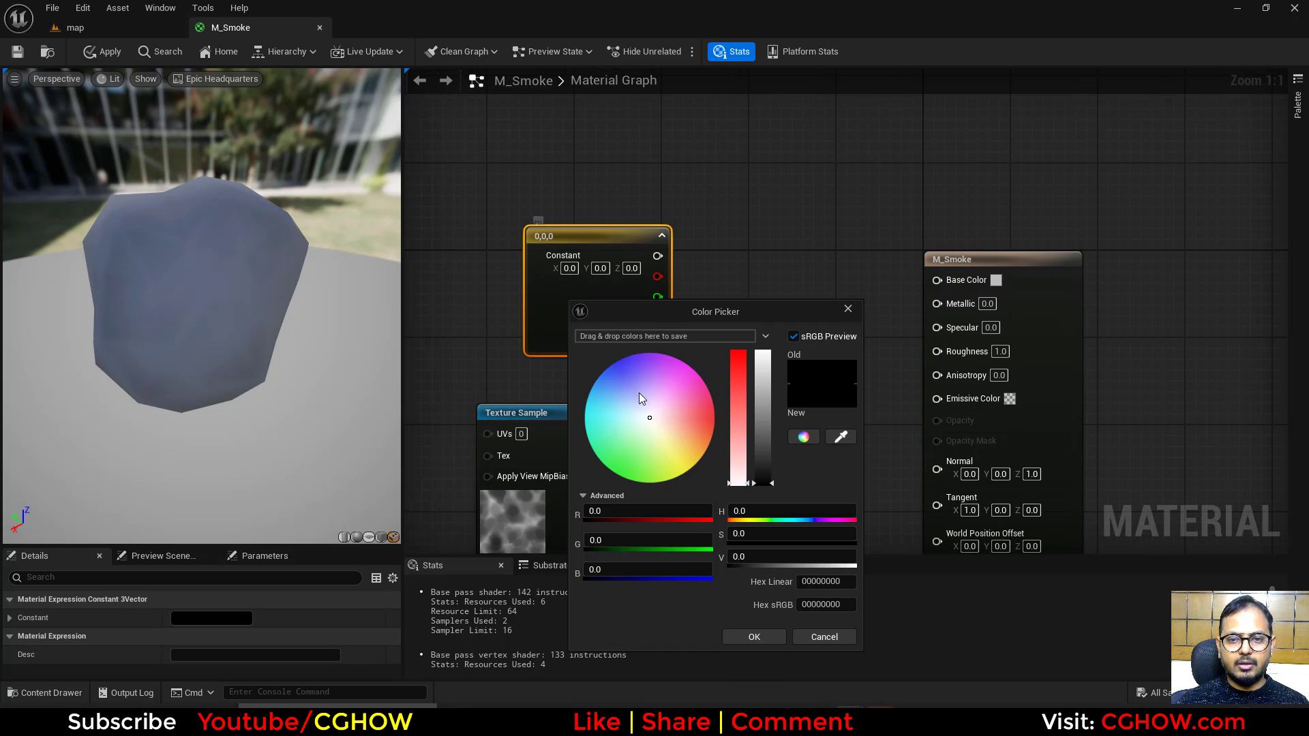
pyautogui.click(706, 446)
pyautogui.moveTo(766, 433); pyautogui.dragTo(763, 452)
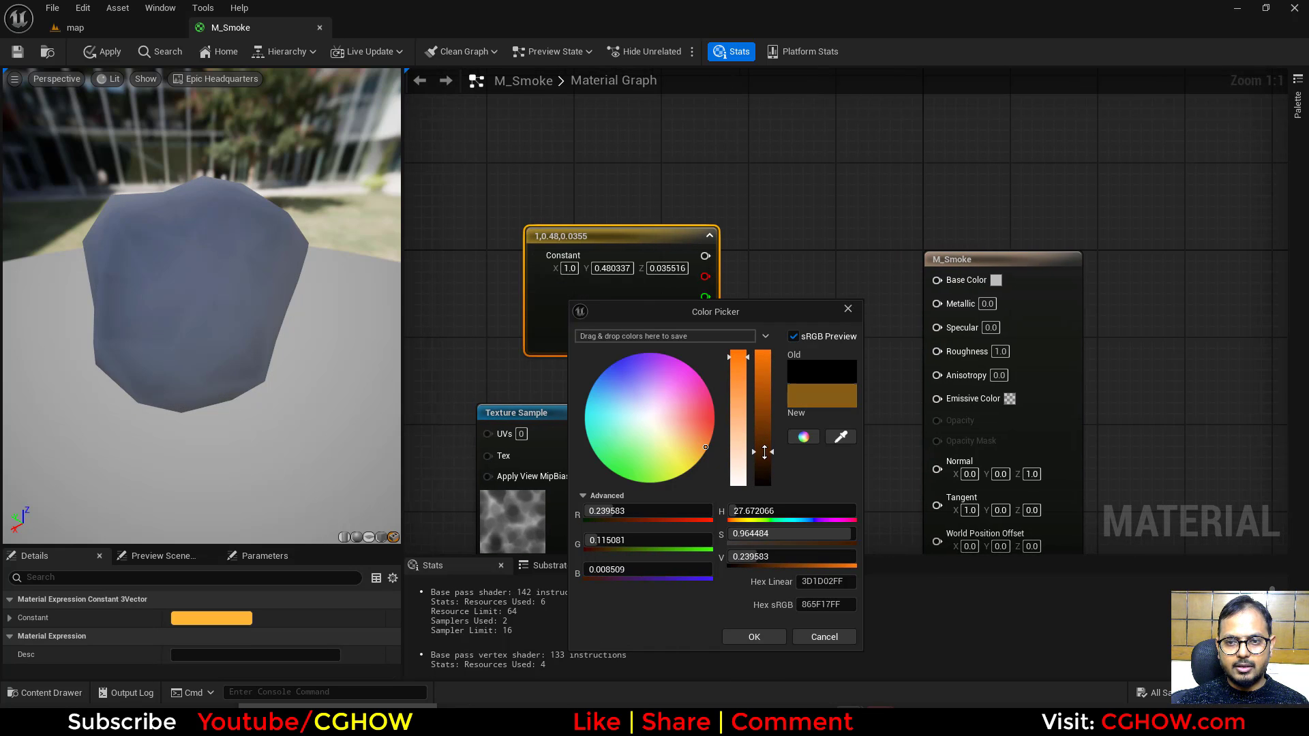
pyautogui.click(685, 435)
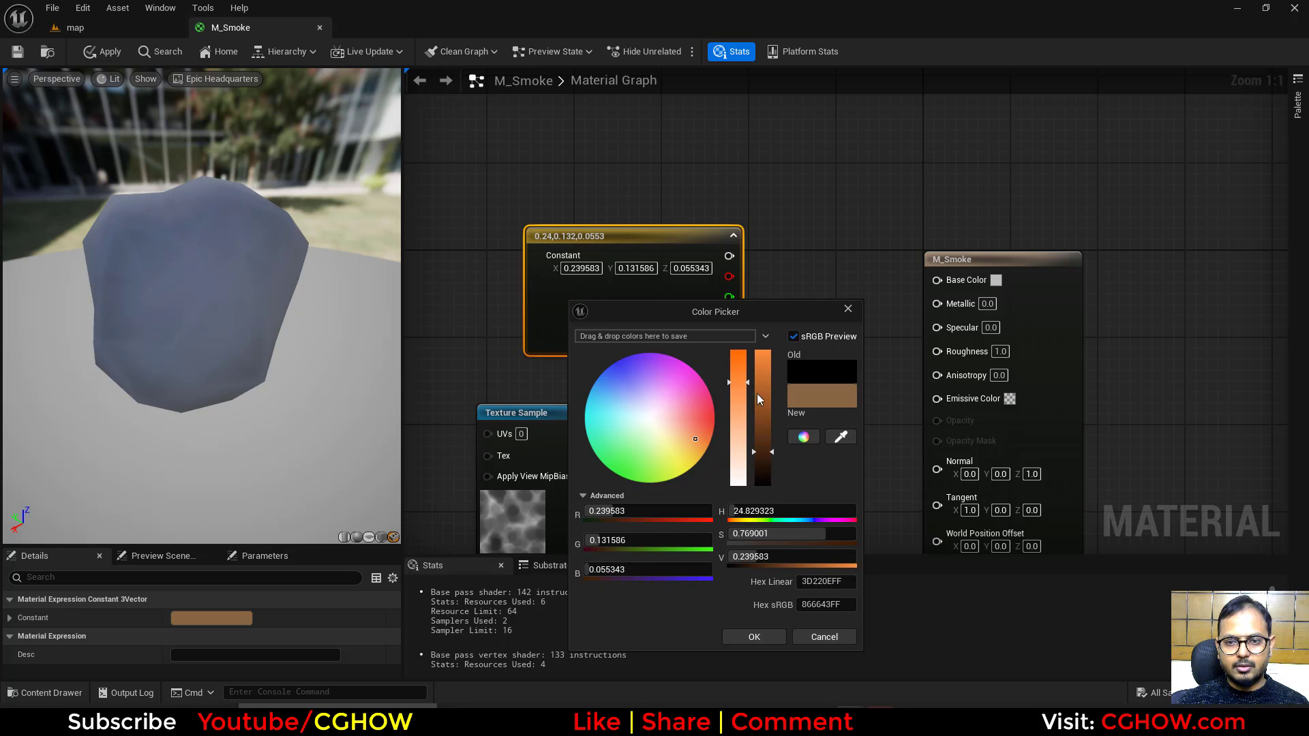
pyautogui.moveTo(740, 401); pyautogui.dragTo(740, 406)
pyautogui.moveTo(760, 456)
pyautogui.mouseDown()
pyautogui.moveTo(758, 444)
pyautogui.moveTo(762, 478)
pyautogui.mouseUp()
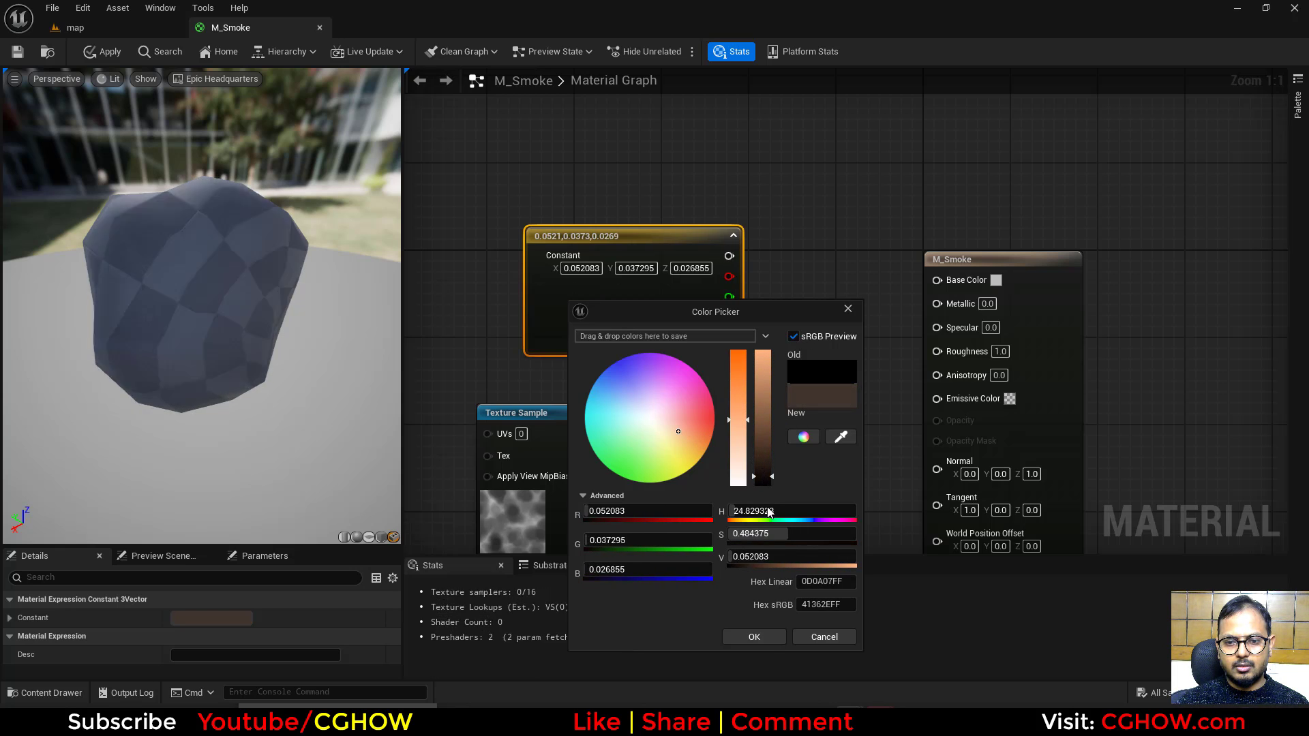
pyautogui.click(754, 637)
# Step: Connect the Multiply output to Base Color and the colour constant to Multiply's A input
pyautogui.moveTo(760, 382); pyautogui.dragTo(937, 279)
pyautogui.moveTo(720, 335); pyautogui.dragTo(605, 359)
pyautogui.moveTo(614, 279); pyautogui.dragTo(754, 336)
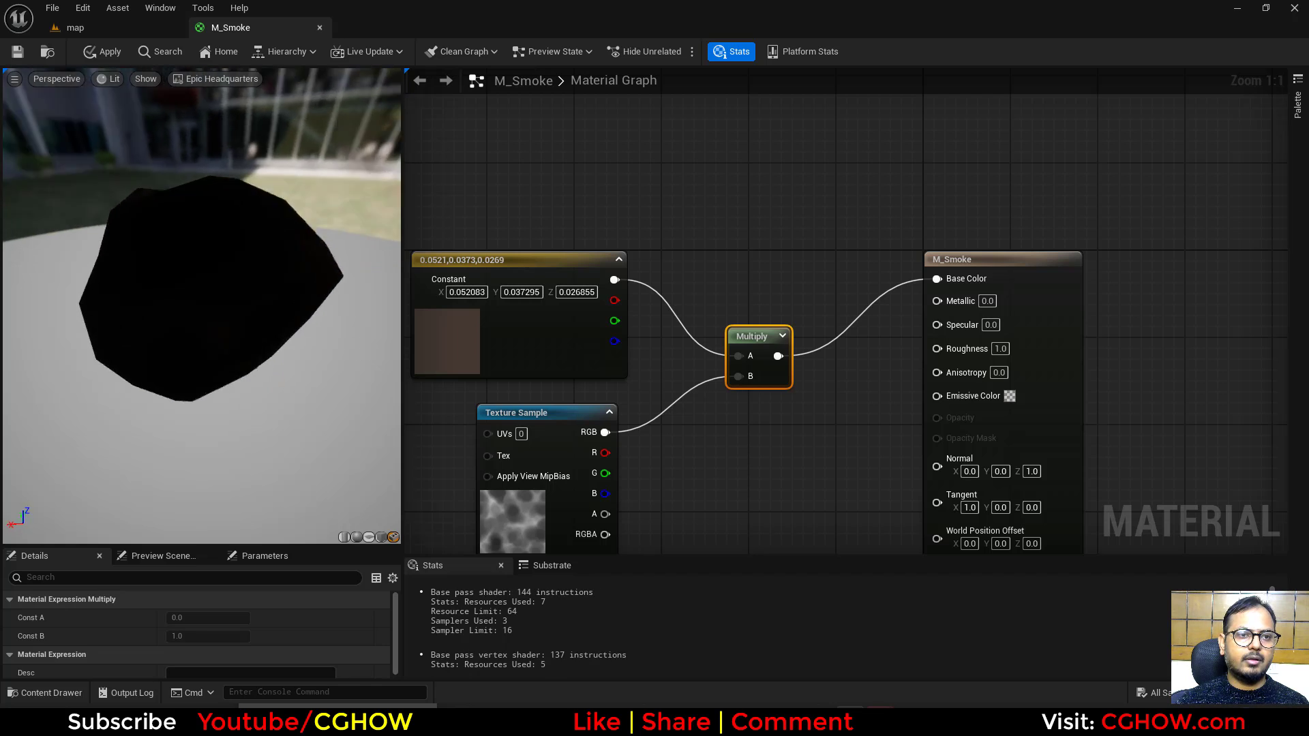
# Step: Brighten the Constant3Vector by trying a colour value of 0.2 and then setting it to 0.5
pyautogui.doubleClick(468, 341)
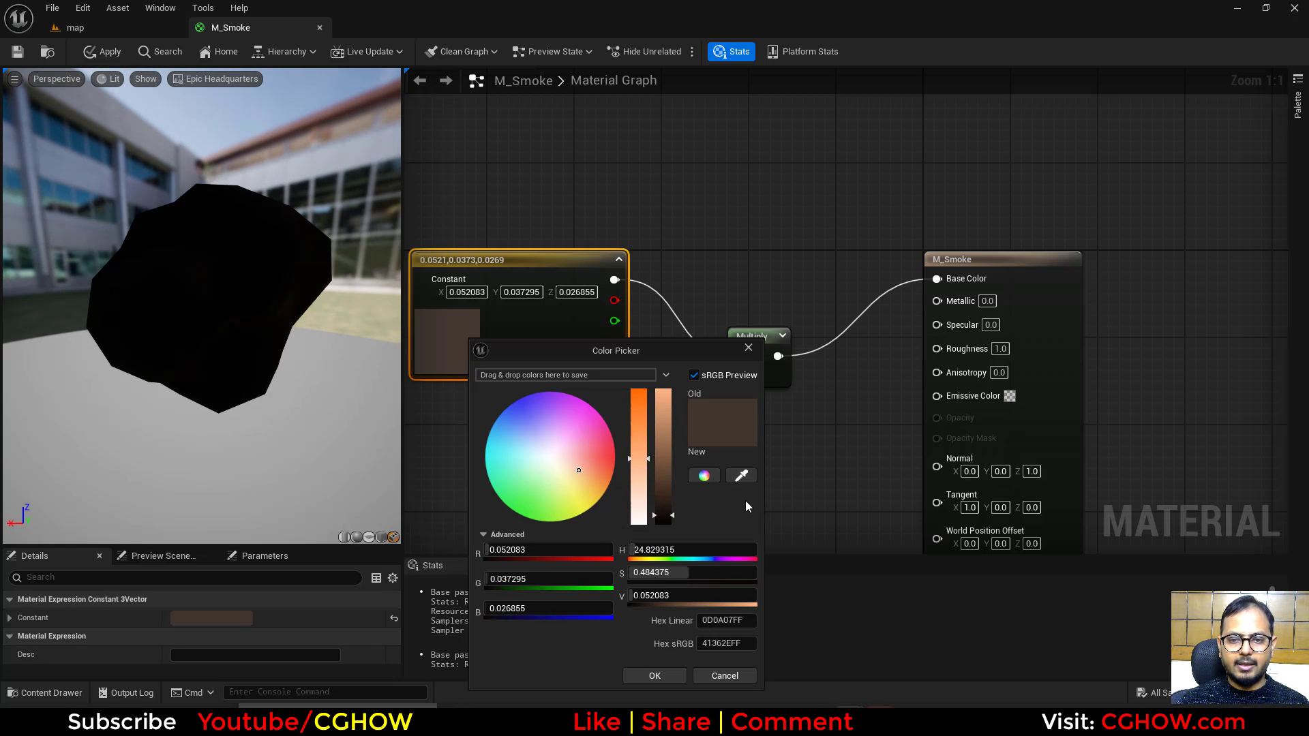
pyautogui.click(657, 596)
pyautogui.write('0.2')
pyautogui.press('Return')
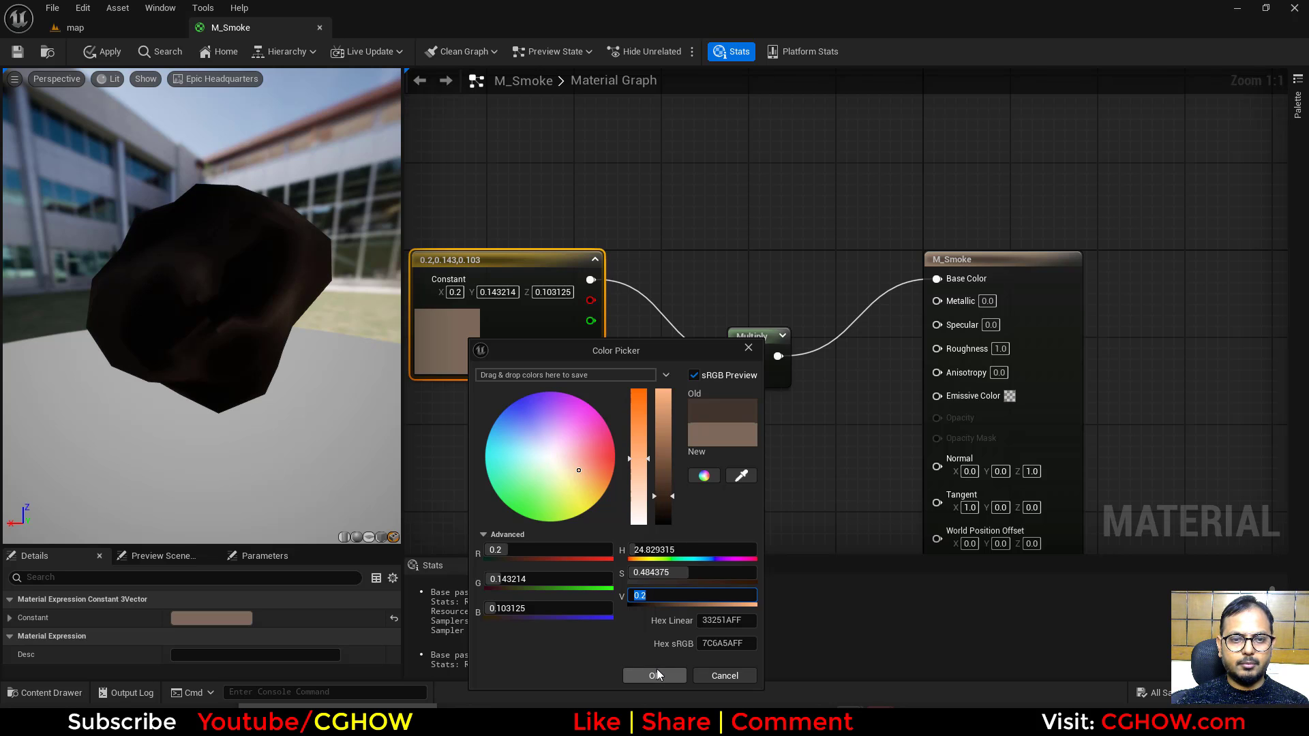
pyautogui.write('0.5')
pyautogui.press('Return')
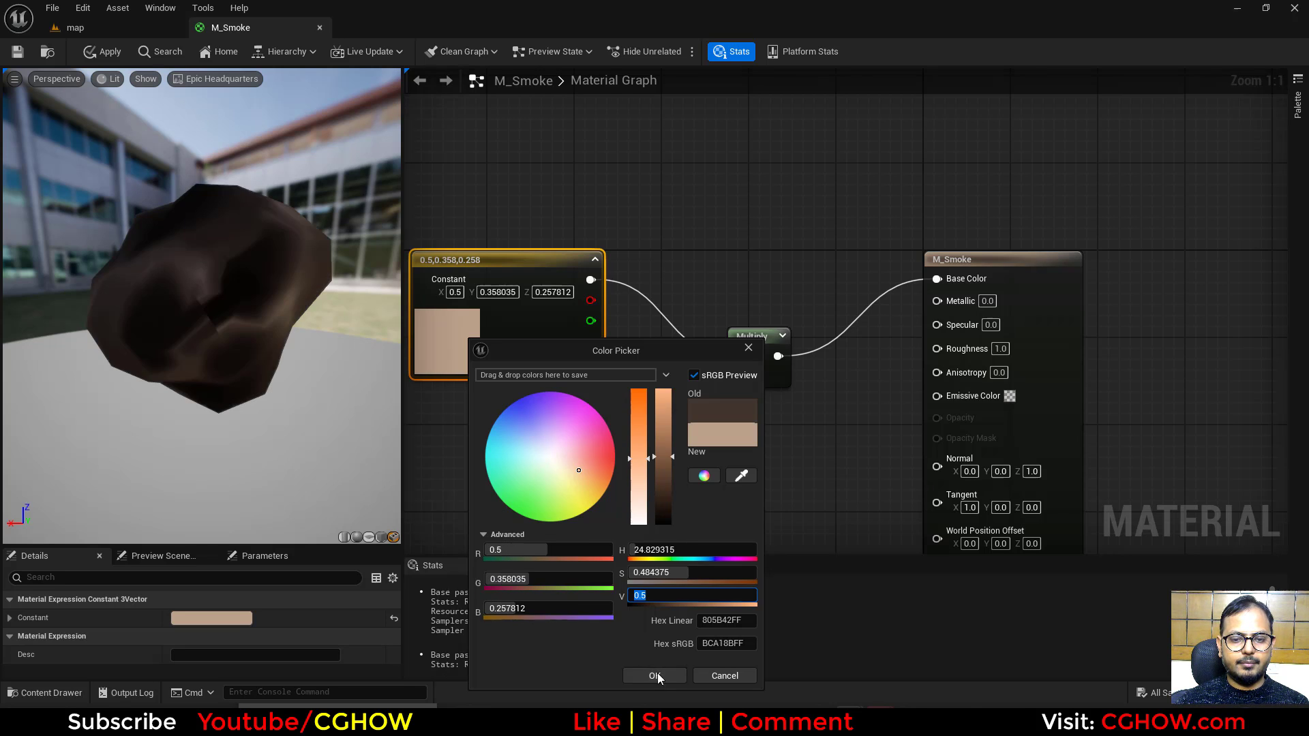
pyautogui.click(660, 675)
pyautogui.moveTo(268, 373)
pyautogui.mouseDown()
pyautogui.moveTo(327, 374)
pyautogui.moveTo(247, 368)
pyautogui.mouseUp()
pyautogui.scroll(-8, 260, 371)
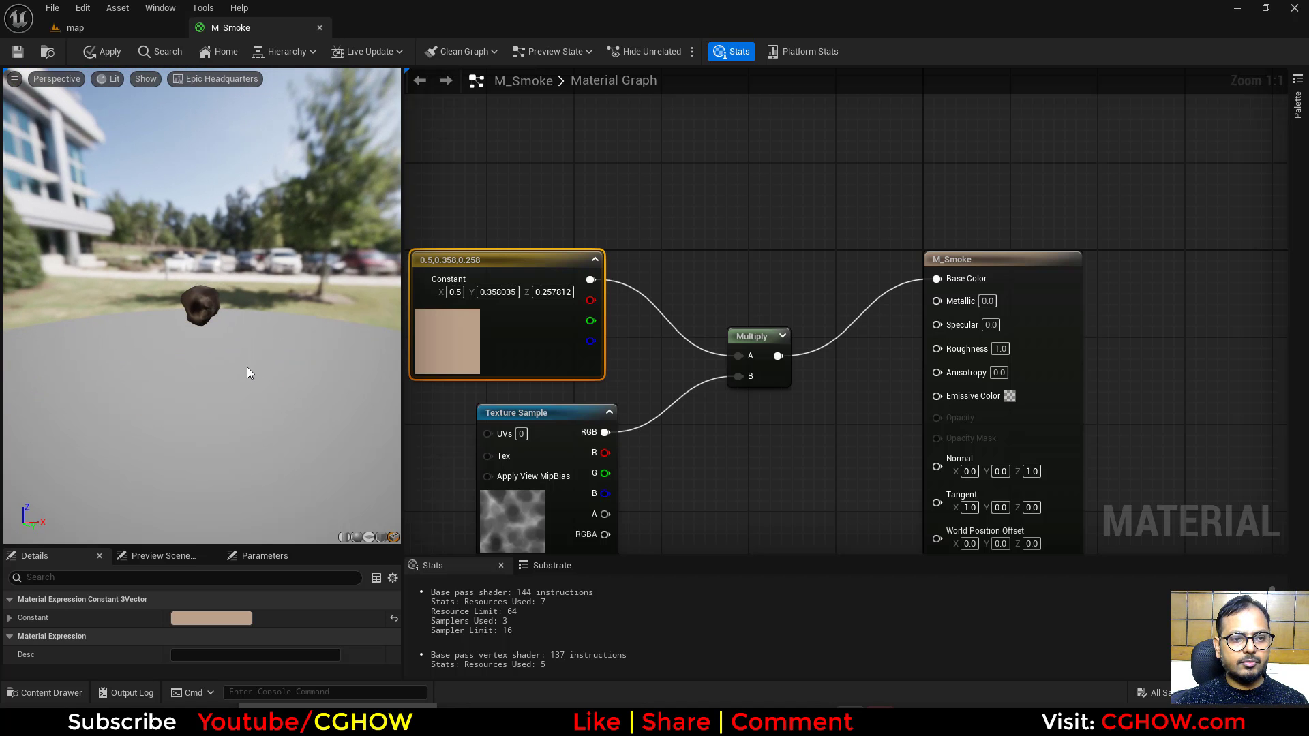
pyautogui.moveTo(247, 368); pyautogui.dragTo(246, 386, button='right')
pyautogui.moveTo(246, 369); pyautogui.dragTo(310, 376)
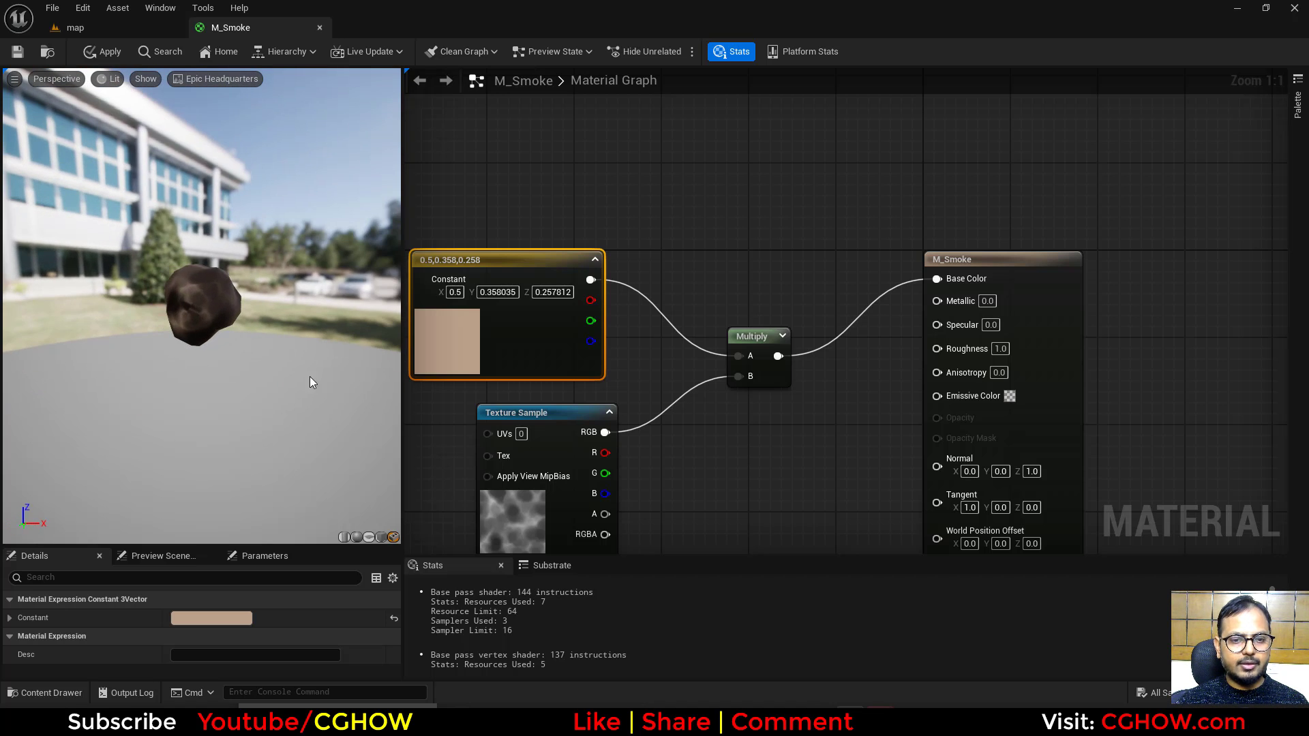
# Step: Replace the colour constant with a Particle Color node feeding Multiply's A input, deleting the constant
pyautogui.moveTo(639, 520); pyautogui.dragTo(763, 406, button='right')
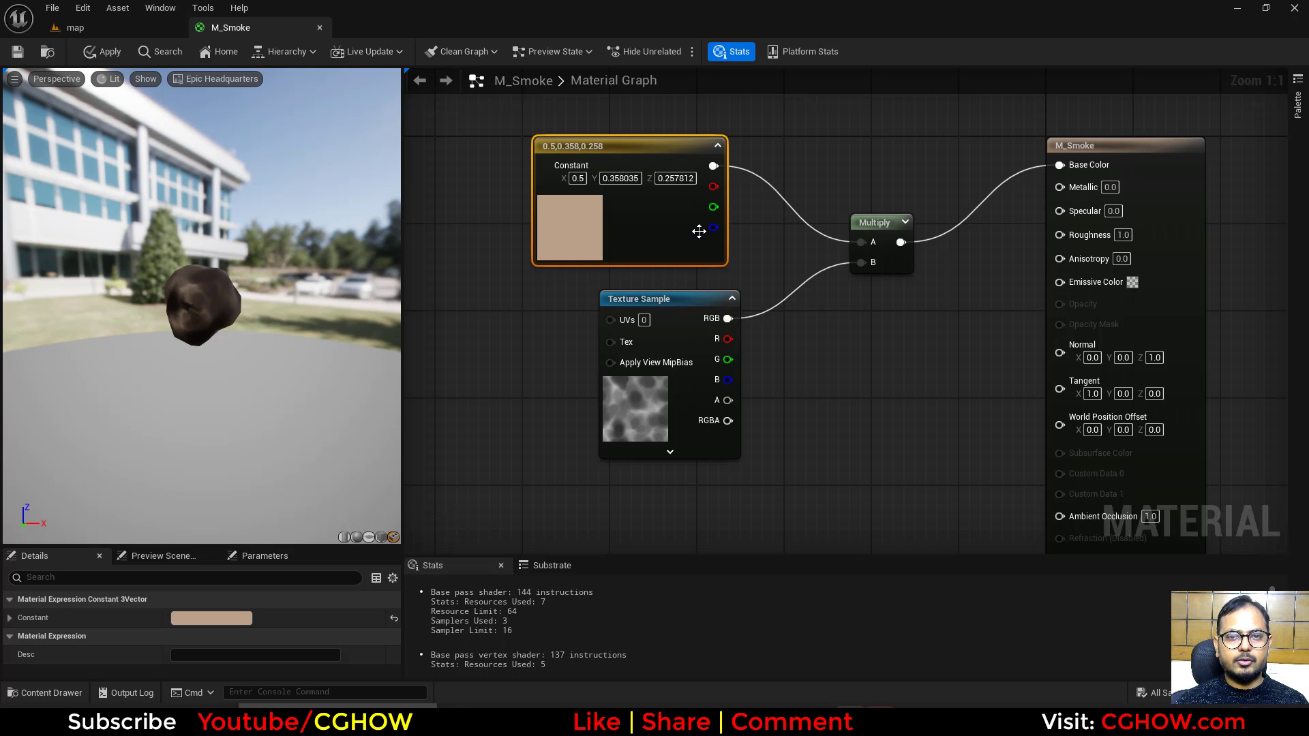
pyautogui.moveTo(699, 232); pyautogui.dragTo(664, 409, button='right')
pyautogui.rightClick(615, 196)
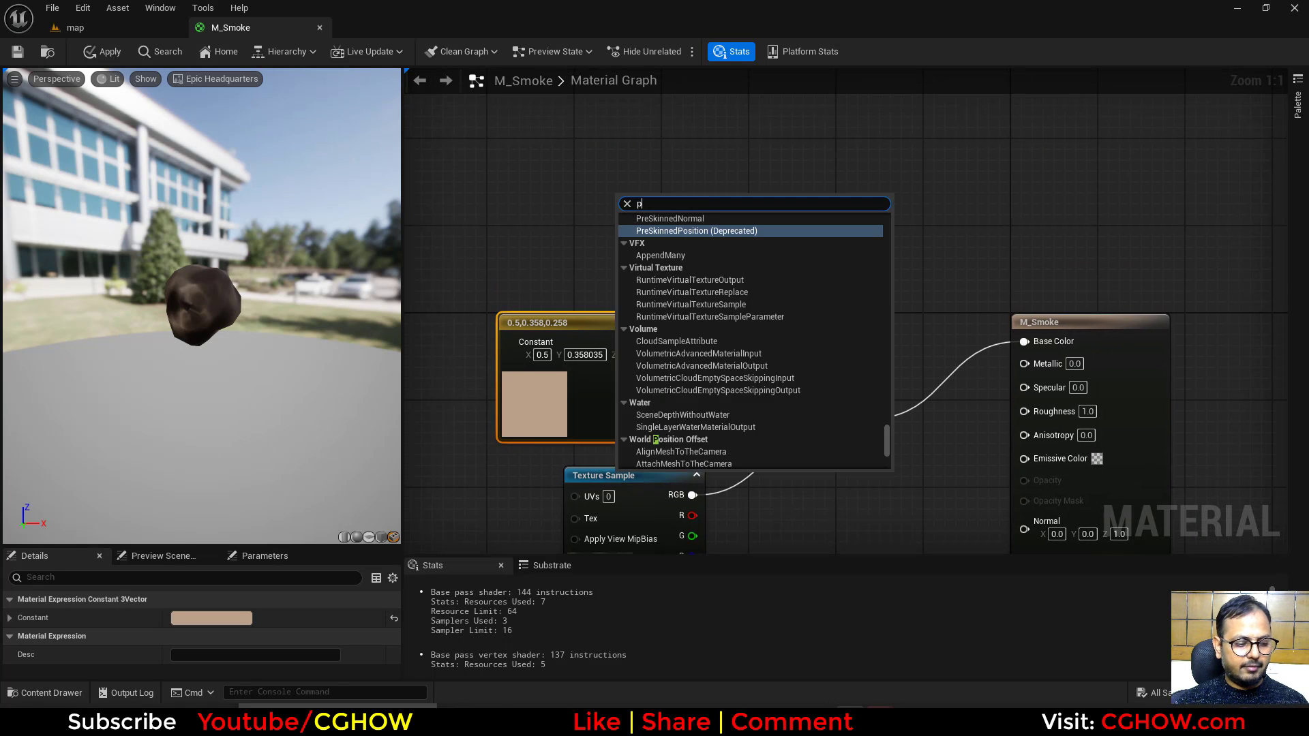
pyautogui.write('part')
pyautogui.click(649, 235)
pyautogui.moveTo(689, 231); pyautogui.dragTo(826, 418)
pyautogui.click(571, 415)
pyautogui.press('Delete')
# Step: Feed Multiply's B input from the Texture Sample's R channel and move the Texture Sample farther from the Multiply node
pyautogui.moveTo(750, 487); pyautogui.dragTo(765, 358, button='right')
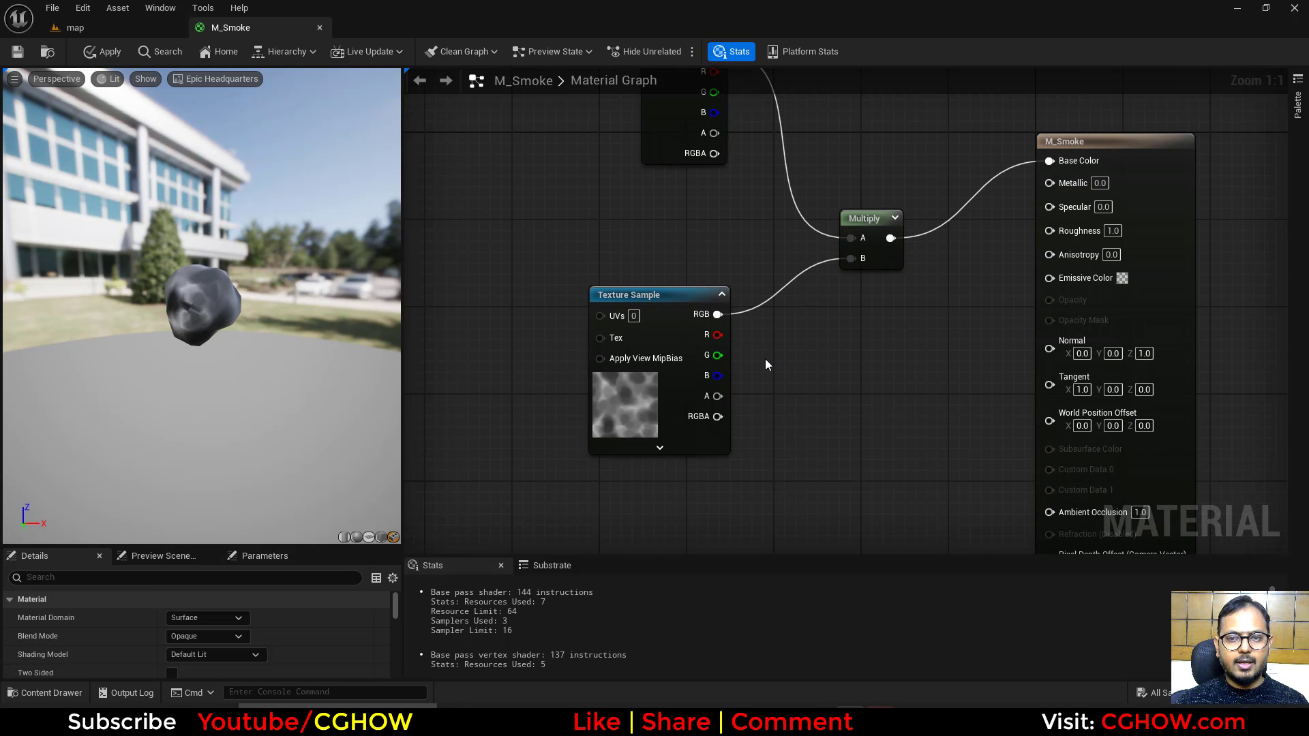
pyautogui.moveTo(665, 382); pyautogui.dragTo(621, 382)
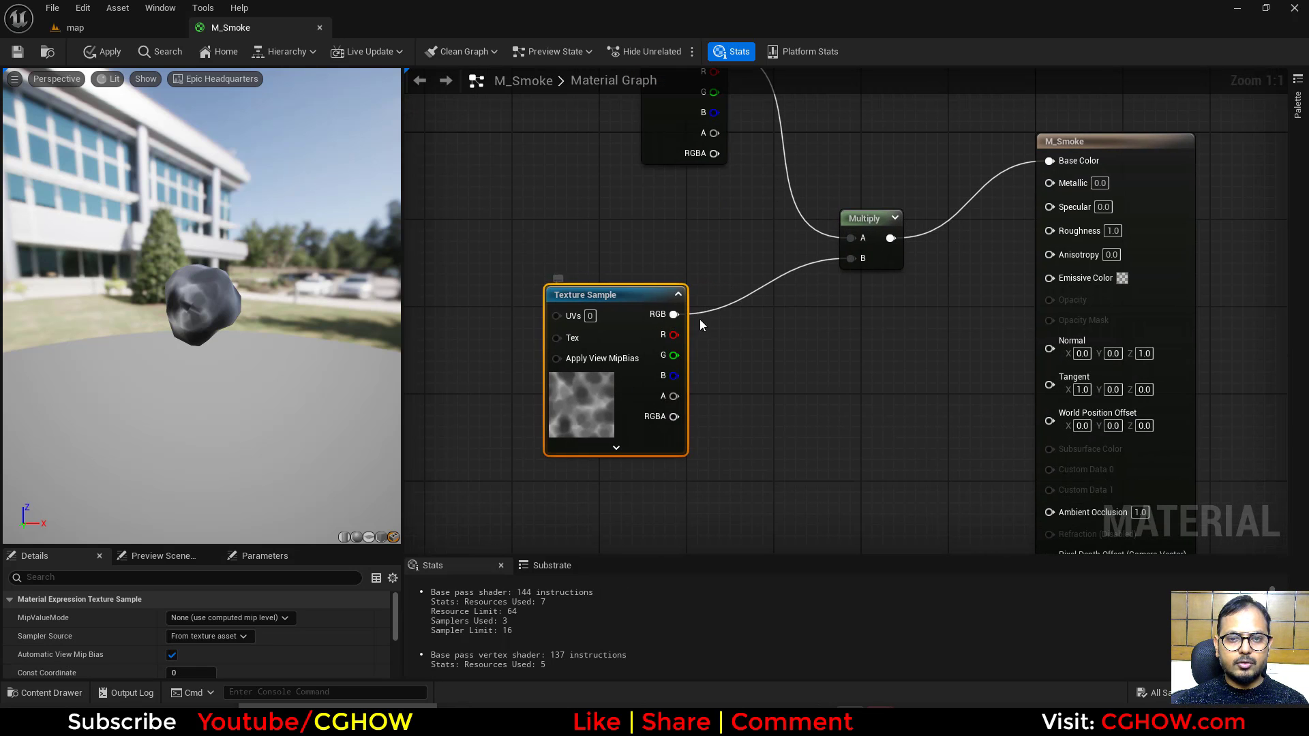
pyautogui.moveTo(674, 334); pyautogui.dragTo(872, 265)
pyautogui.moveTo(634, 397); pyautogui.dragTo(602, 387)
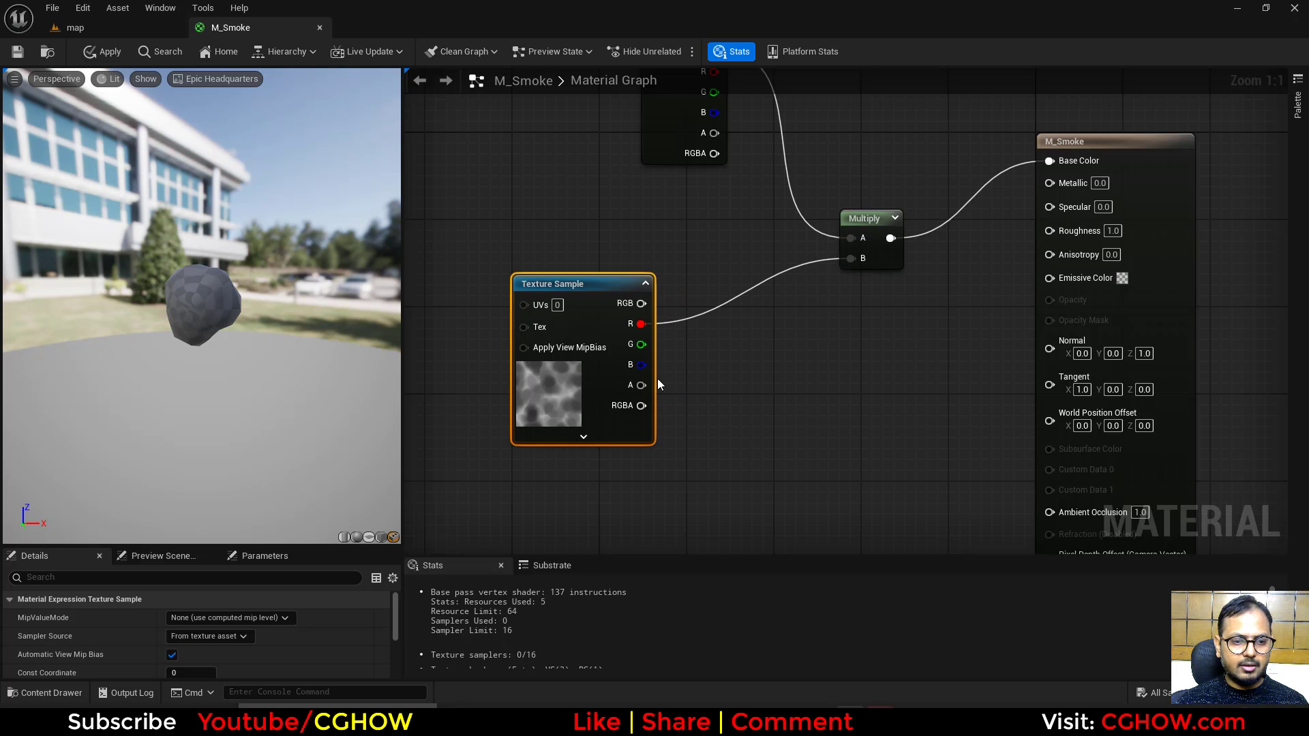
pyautogui.rightClick(745, 319)
pyautogui.write('step')
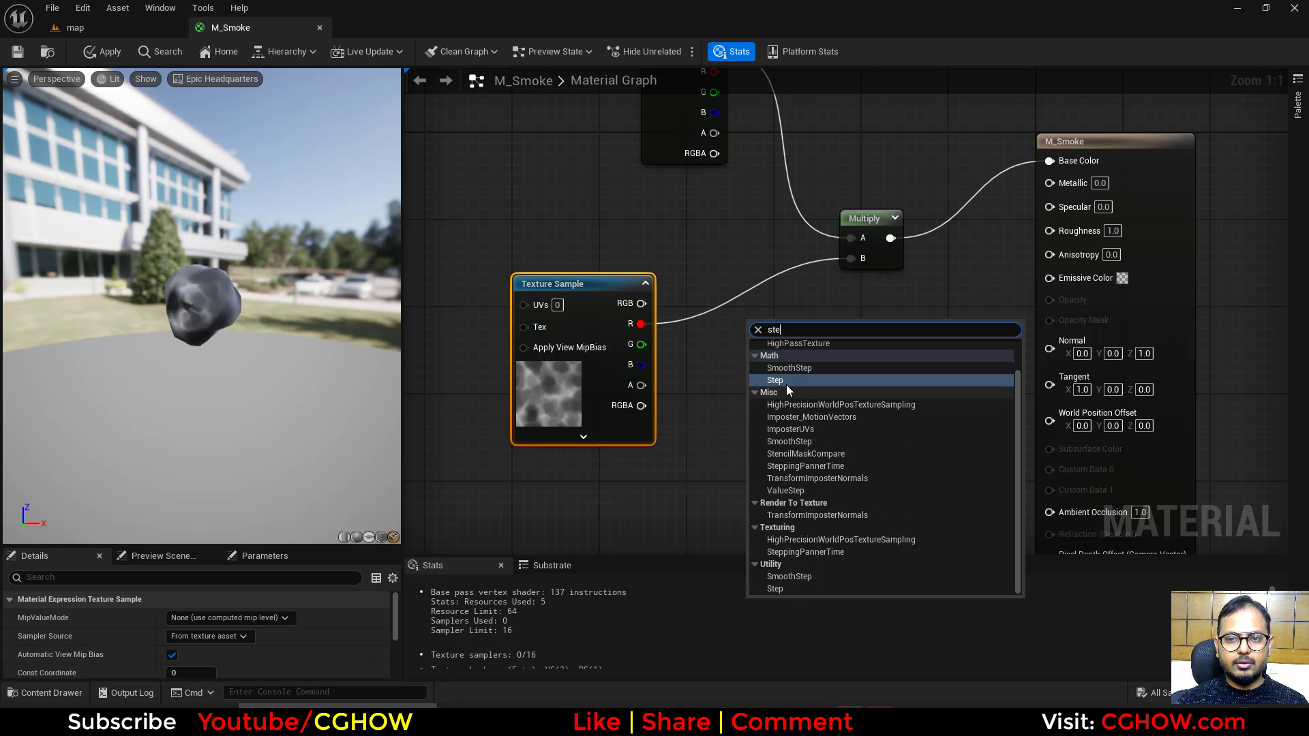
pyautogui.click(787, 381)
pyautogui.press('Delete')
# Step: Add a SmoothStep node, feed the Texture Sample's R channel into its Value and connect its output to Opacity
pyautogui.rightClick(758, 330)
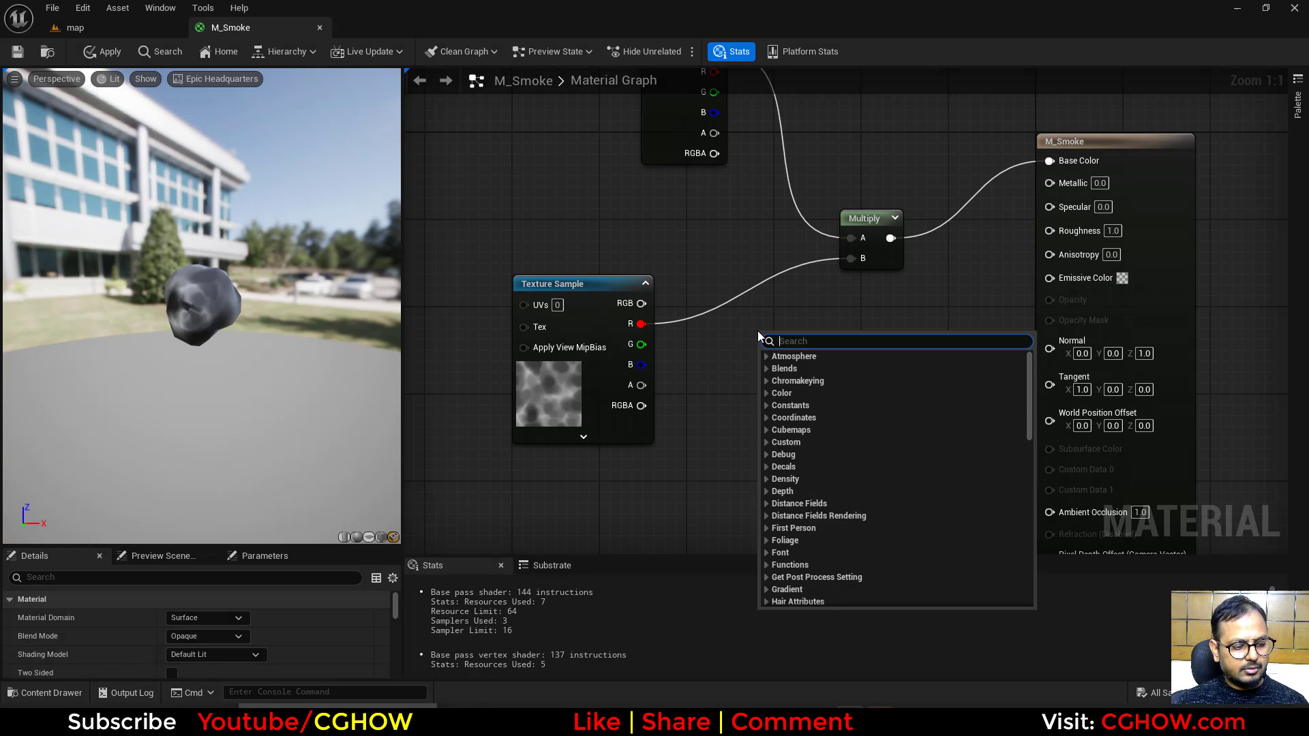
pyautogui.write('smoo')
pyautogui.click(800, 430)
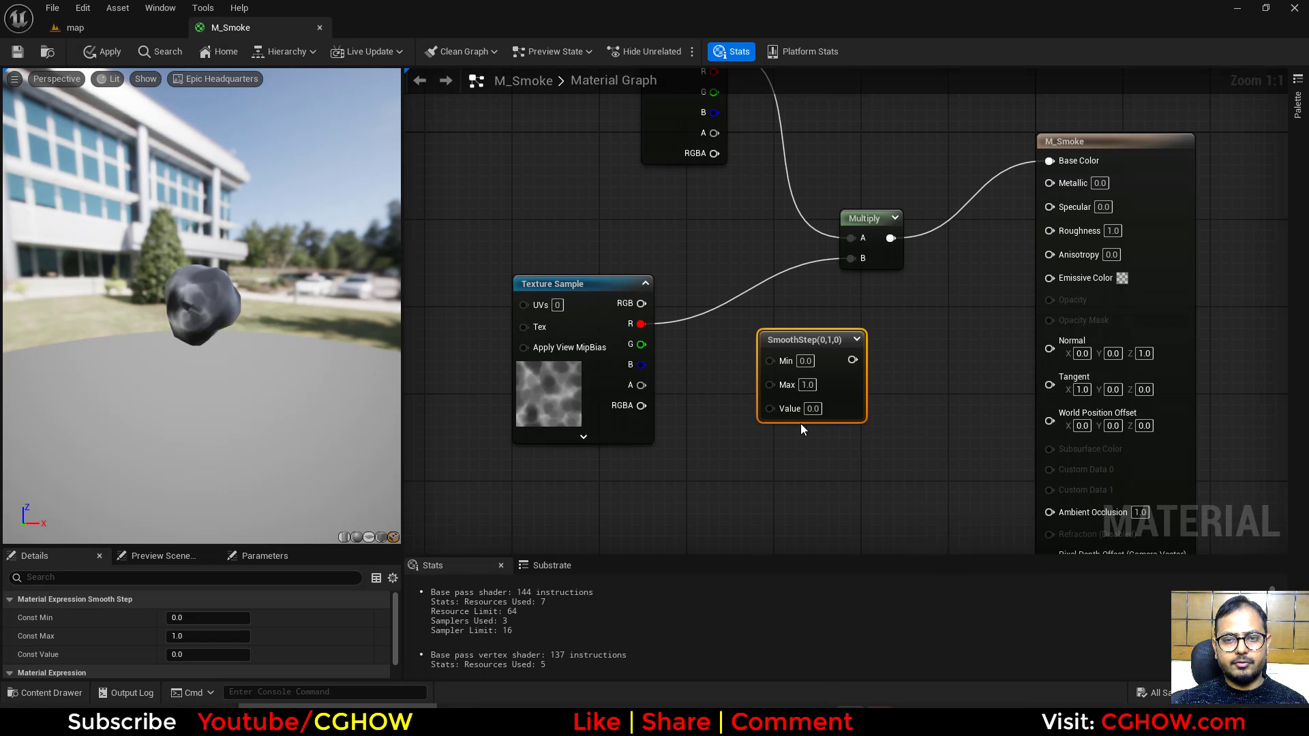
pyautogui.moveTo(641, 323); pyautogui.dragTo(1057, 318)
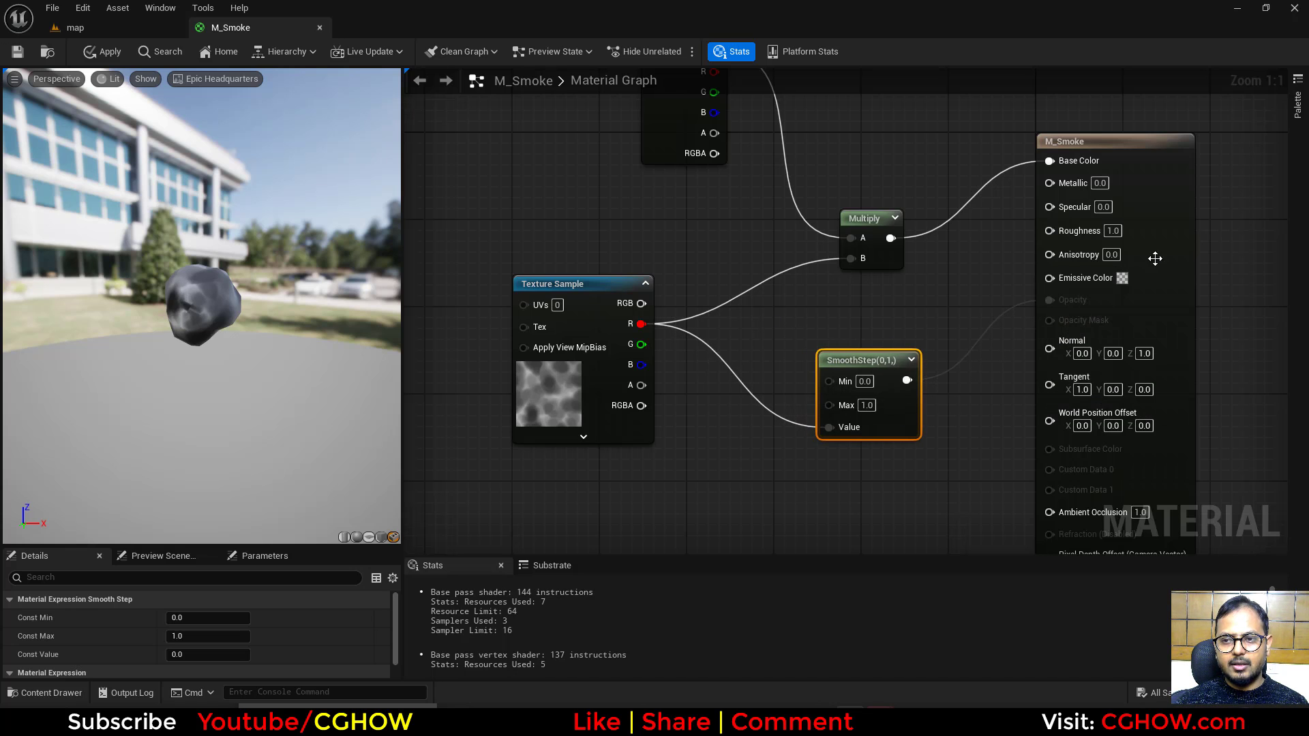
# Step: Set M_Smoke's Blend Mode to Translucent and make the material Two Sided
pyautogui.click(1157, 254)
pyautogui.click(226, 636)
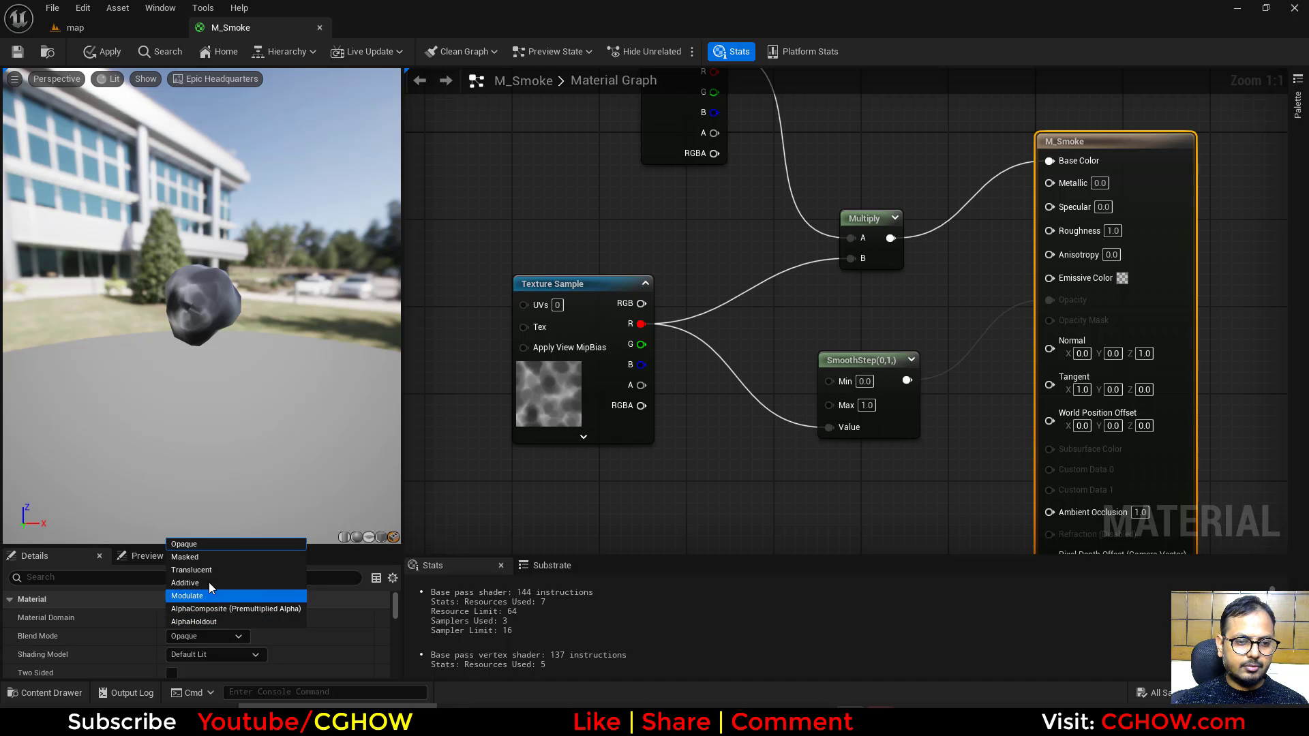
pyautogui.click(199, 567)
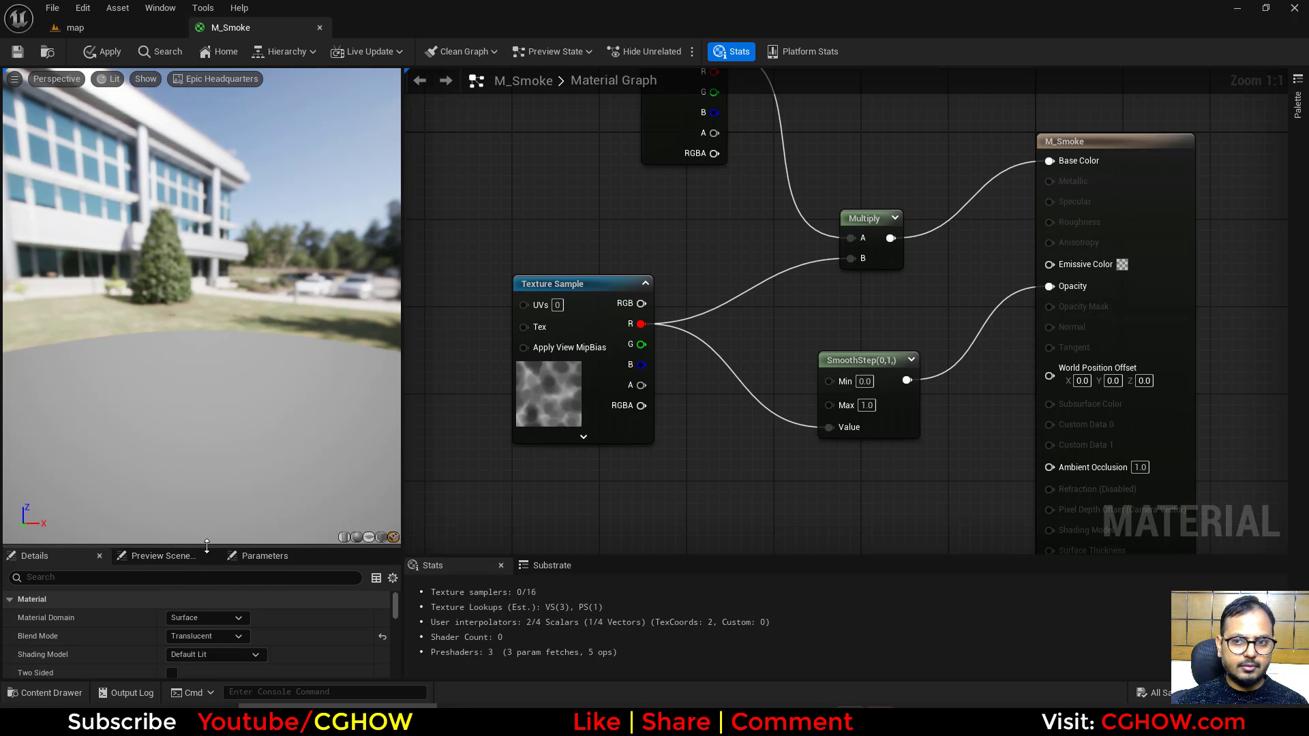
pyautogui.moveTo(206, 543); pyautogui.dragTo(208, 438)
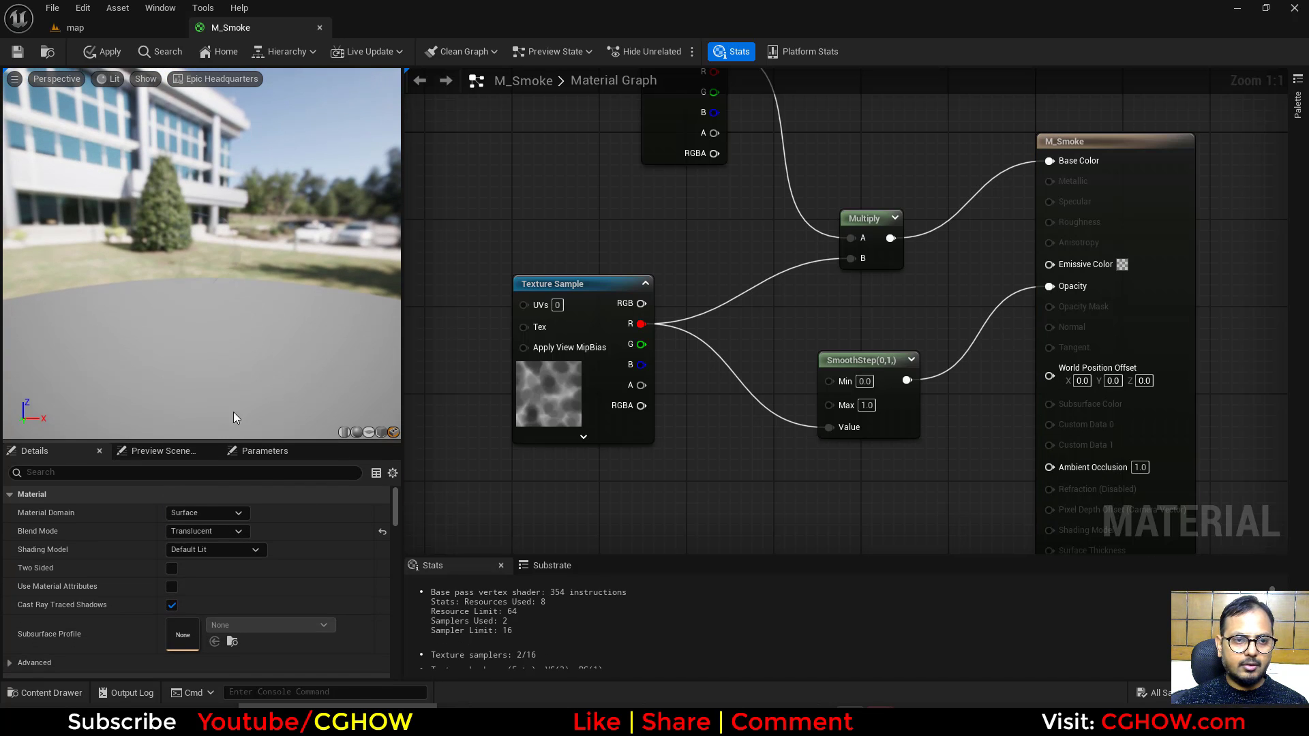
pyautogui.click(172, 569)
# Step: Add a Dynamic Parameter, driving SmoothStep's Min with Param1 and its Max with Param1 plus Param2 through an Add node
pyautogui.moveTo(753, 450); pyautogui.dragTo(749, 381, button='right')
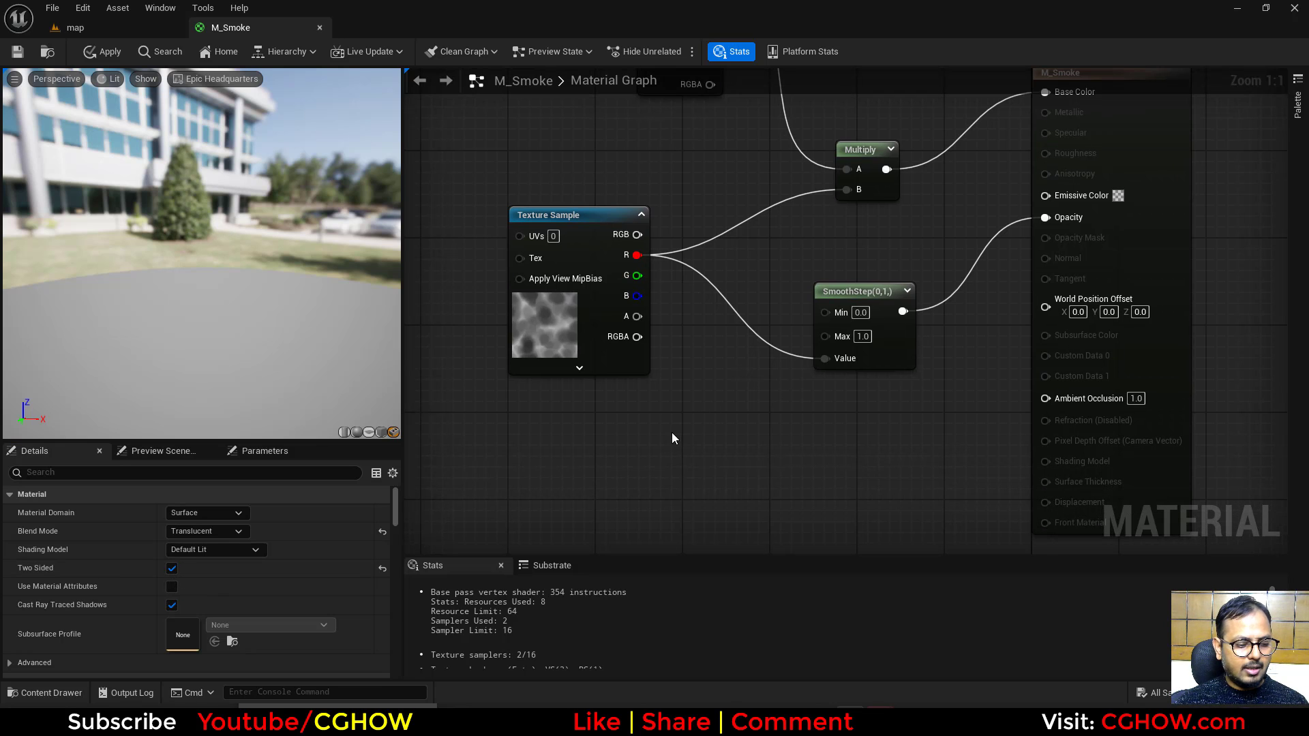
pyautogui.rightClick(670, 431)
pyautogui.write('dynamic')
pyautogui.click(703, 223)
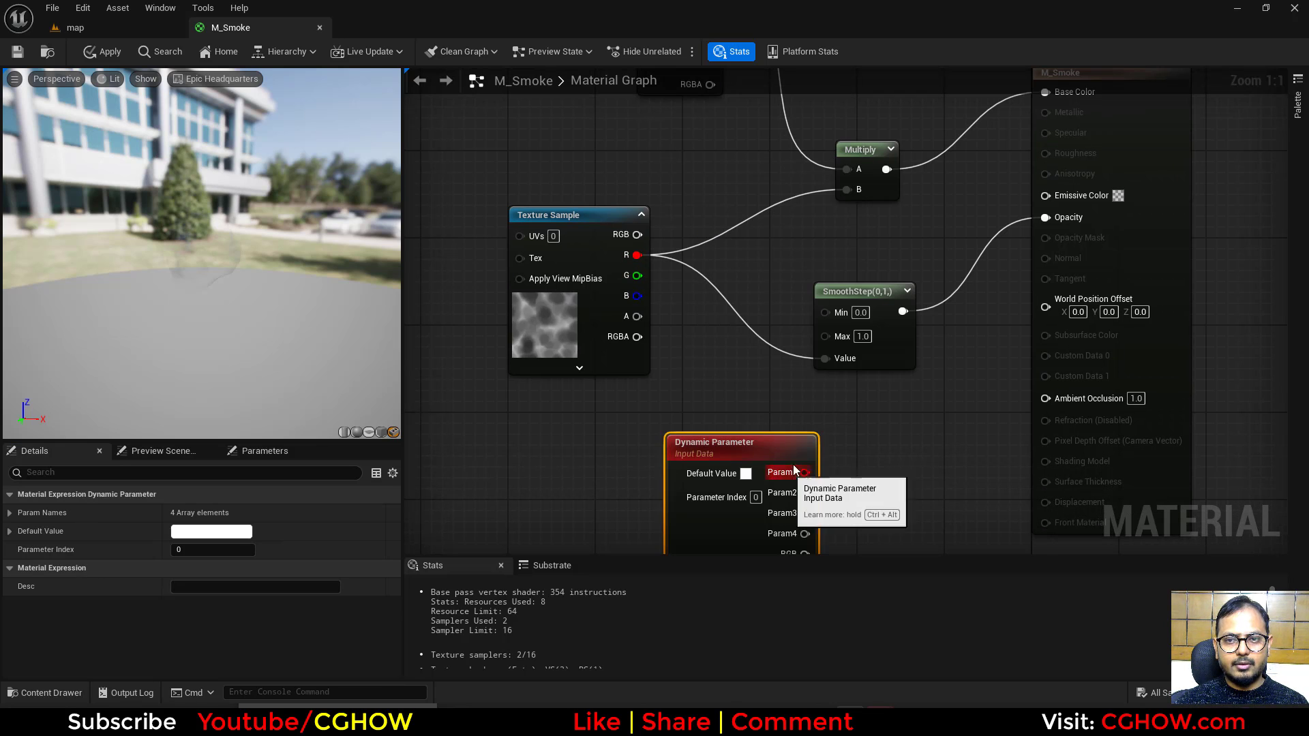
pyautogui.moveTo(791, 476); pyautogui.dragTo(831, 309)
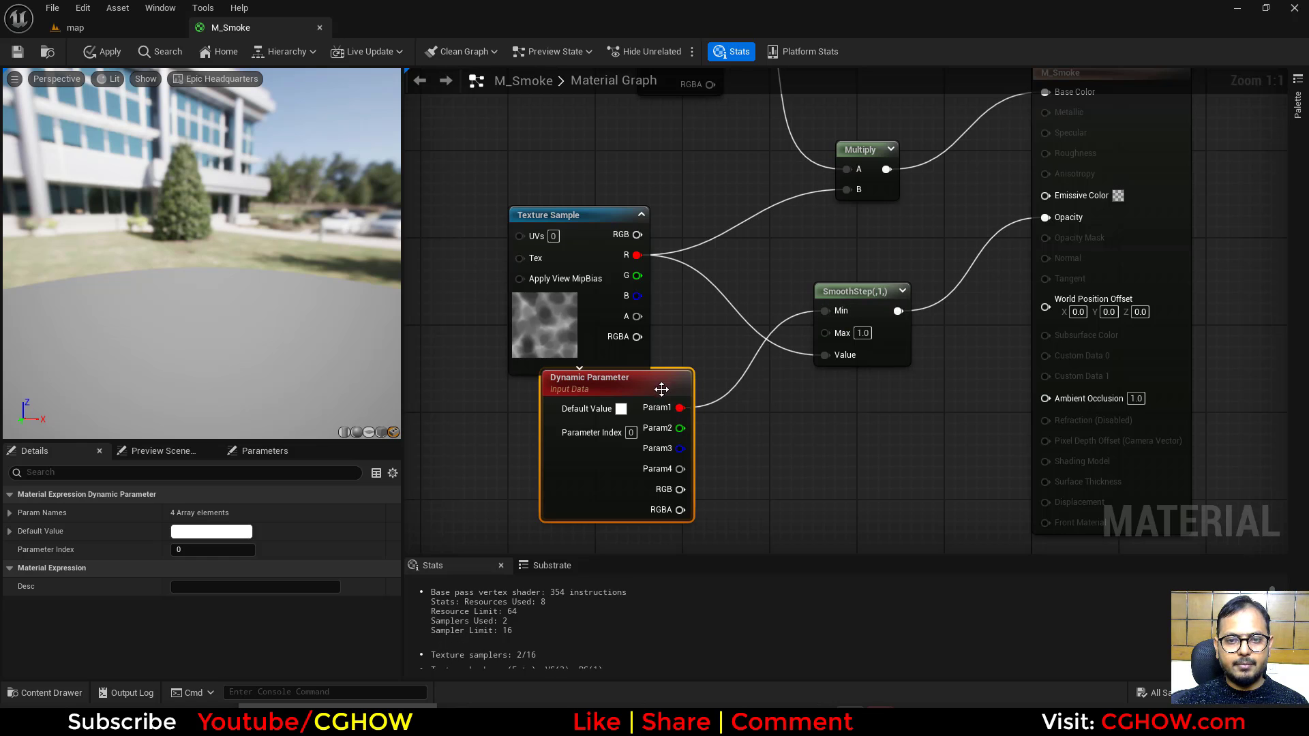
pyautogui.moveTo(650, 430); pyautogui.dragTo(825, 333)
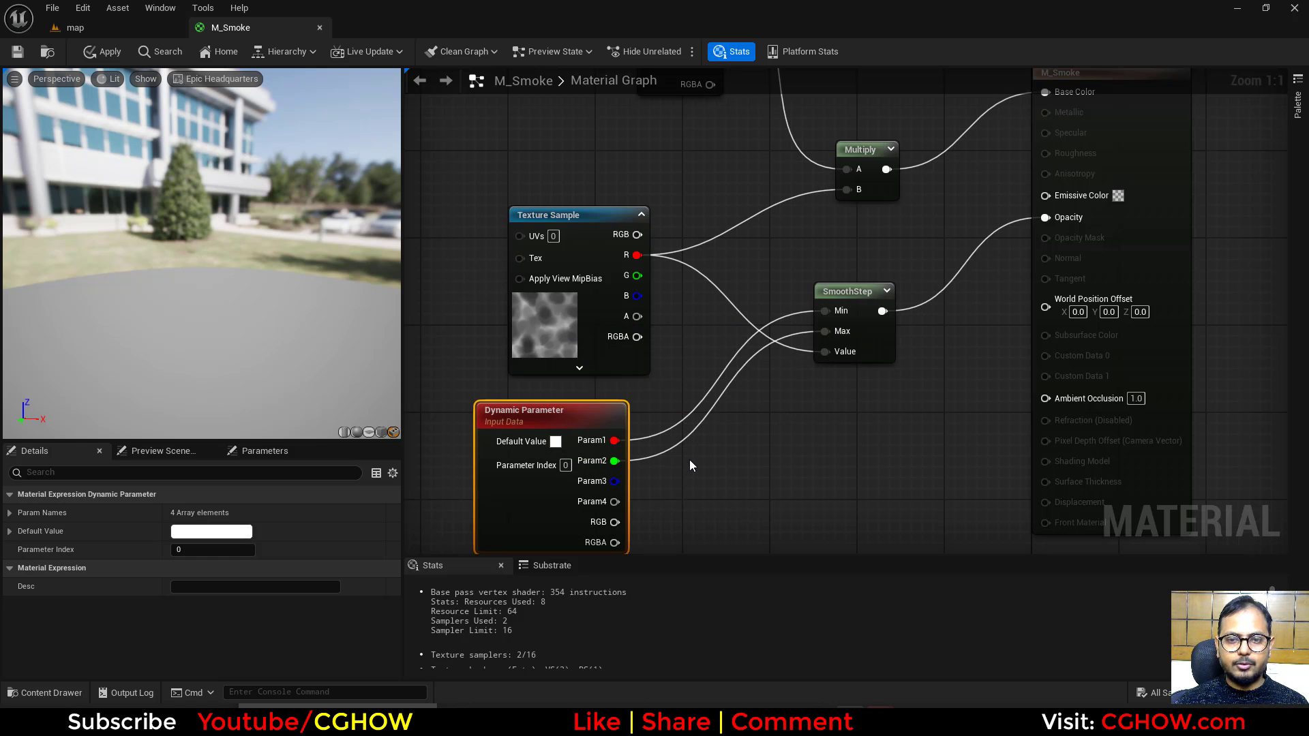
pyautogui.click(718, 436)
pyautogui.moveTo(614, 440); pyautogui.dragTo(825, 334)
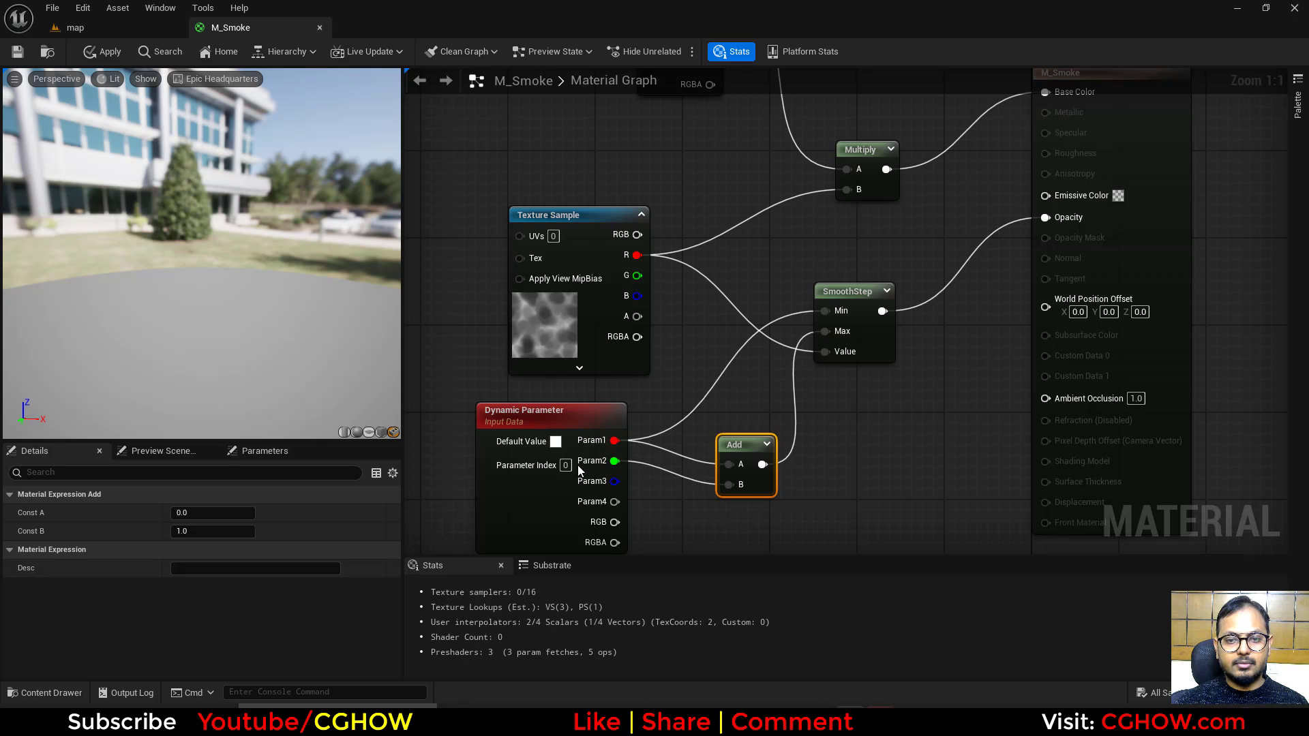
# Step: Rename the Dynamic Parameter's first parameter to min and its second parameter to max
pyautogui.moveTo(522, 510); pyautogui.dragTo(512, 521)
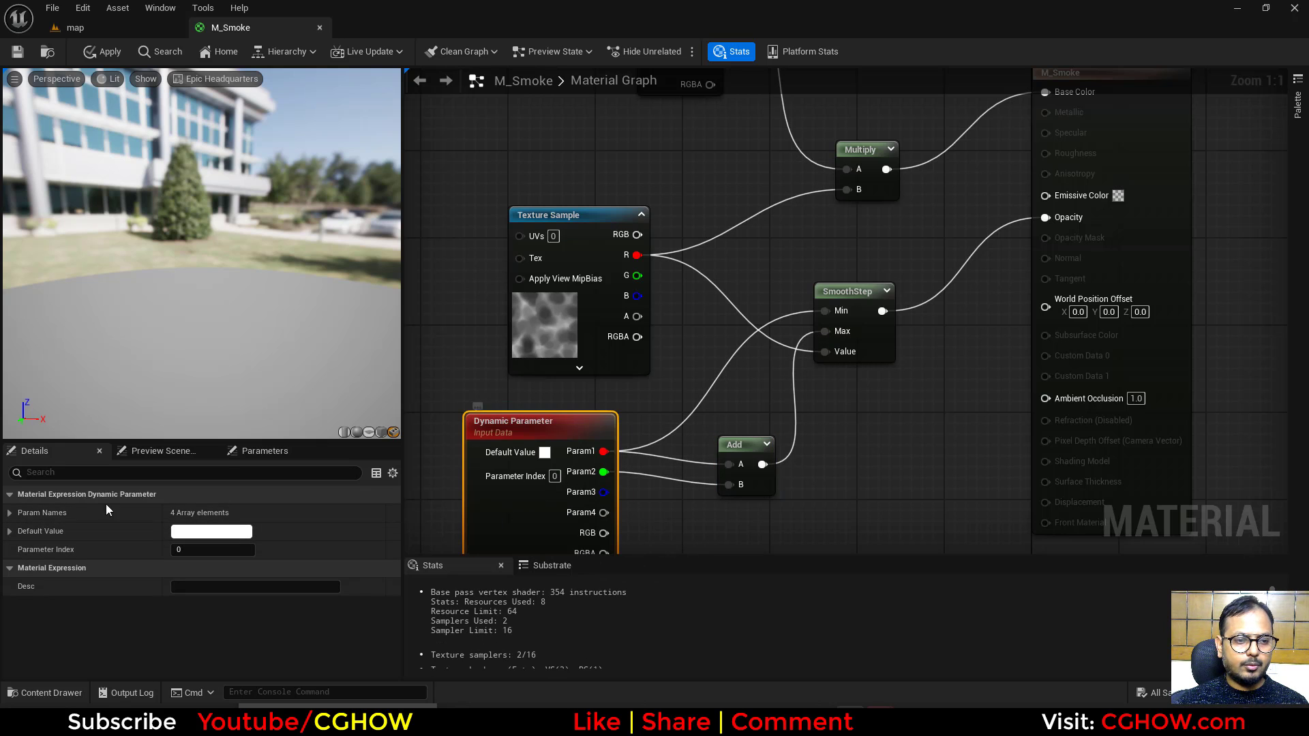
pyautogui.click(11, 513)
pyautogui.click(227, 532)
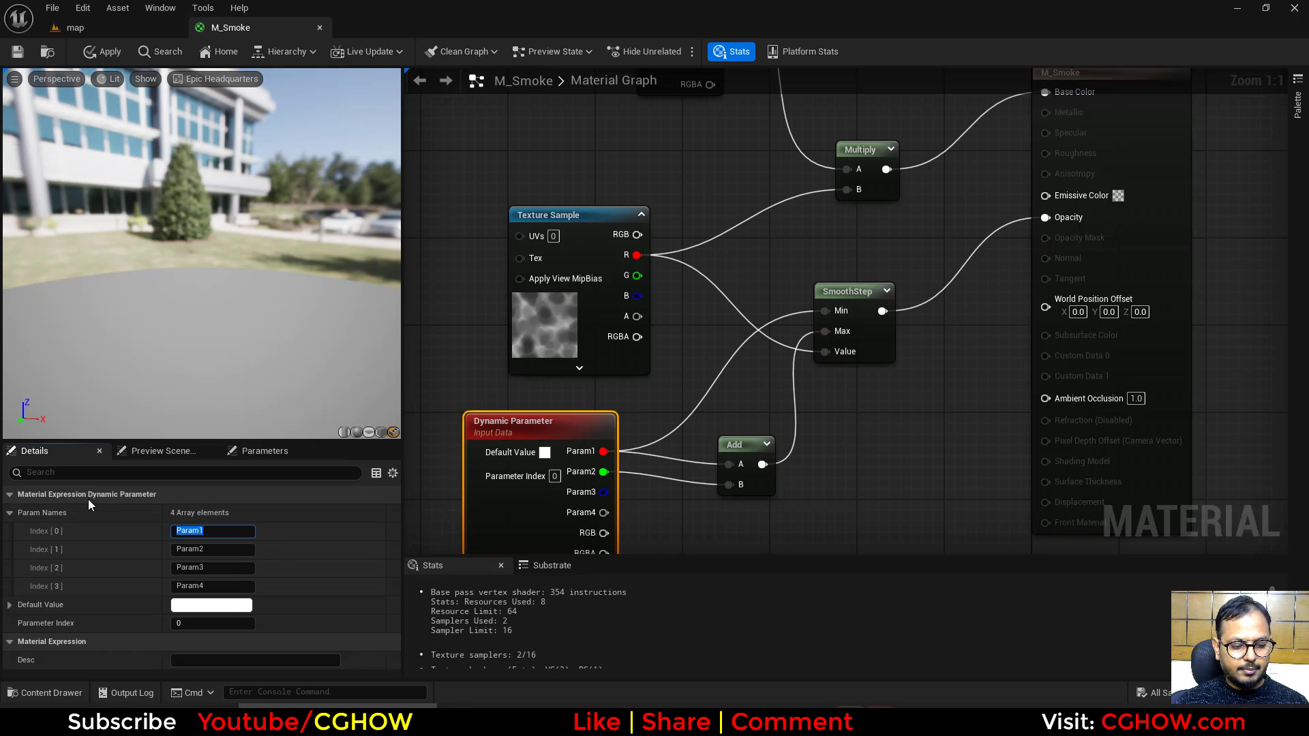
pyautogui.write('min')
pyautogui.click(219, 550)
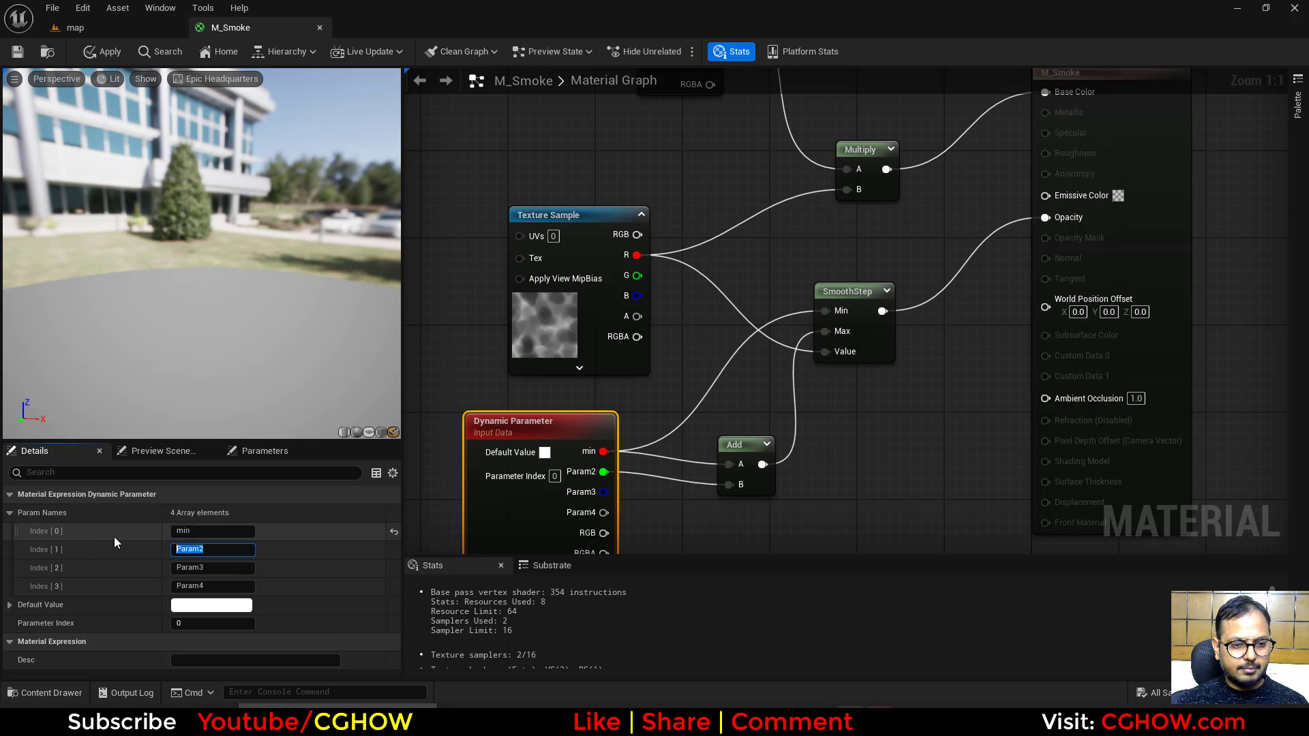
pyautogui.write('max')
pyautogui.press('Return')
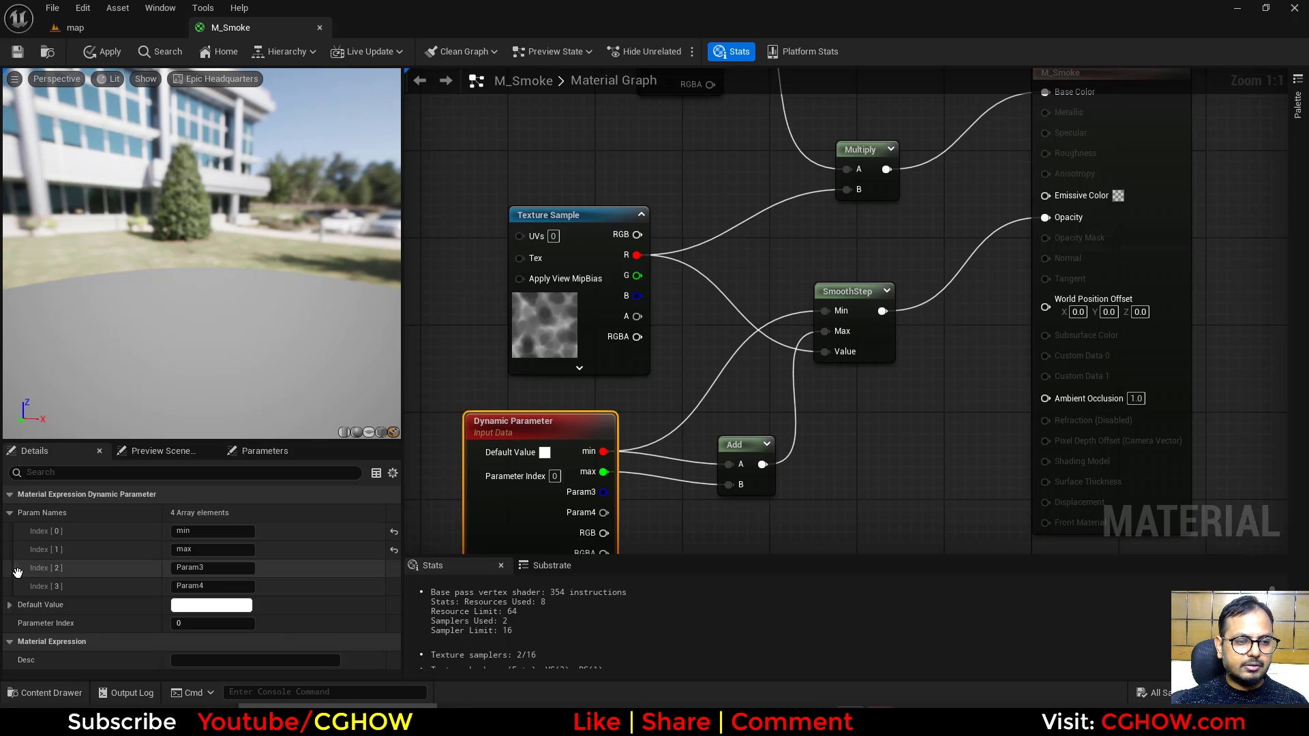
# Step: Set the Dynamic Parameter's default R and G values to 0
pyautogui.click(9, 606)
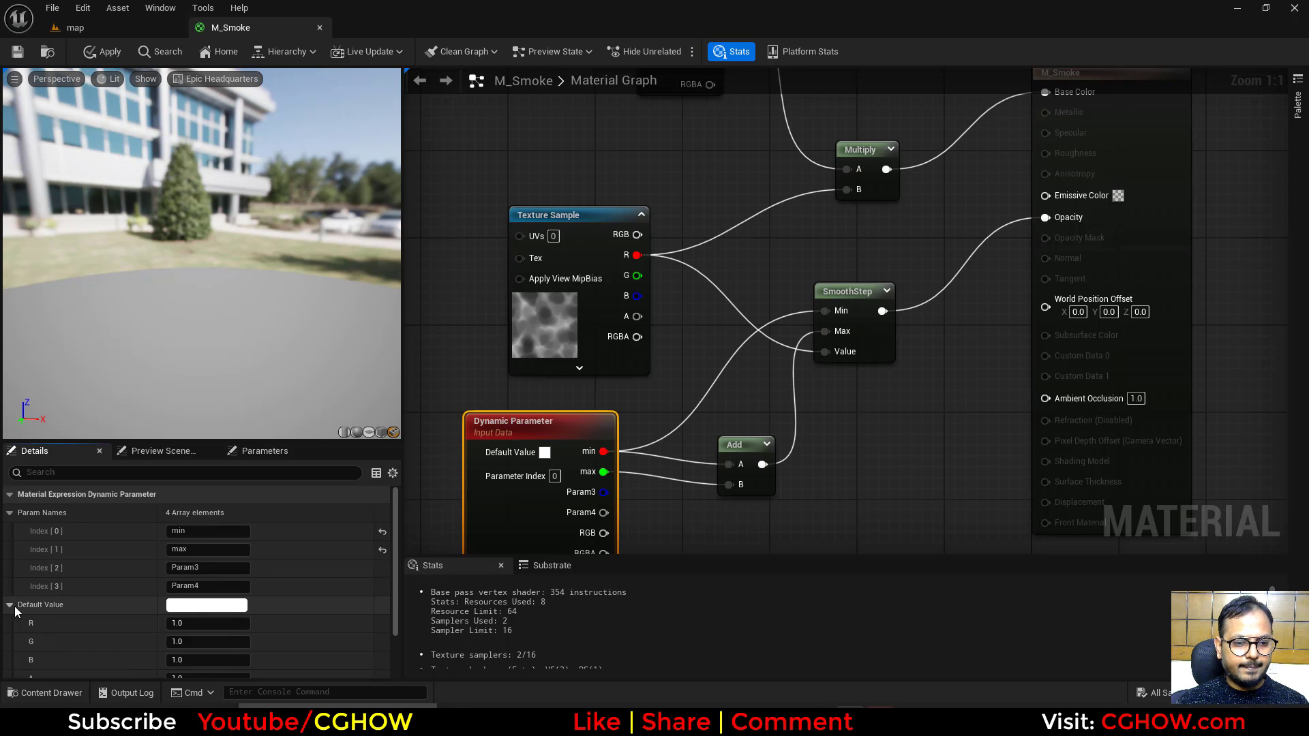
pyautogui.click(191, 643)
pyautogui.write('0')
pyautogui.click(191, 624)
pyautogui.write('0')
pyautogui.press('Return')
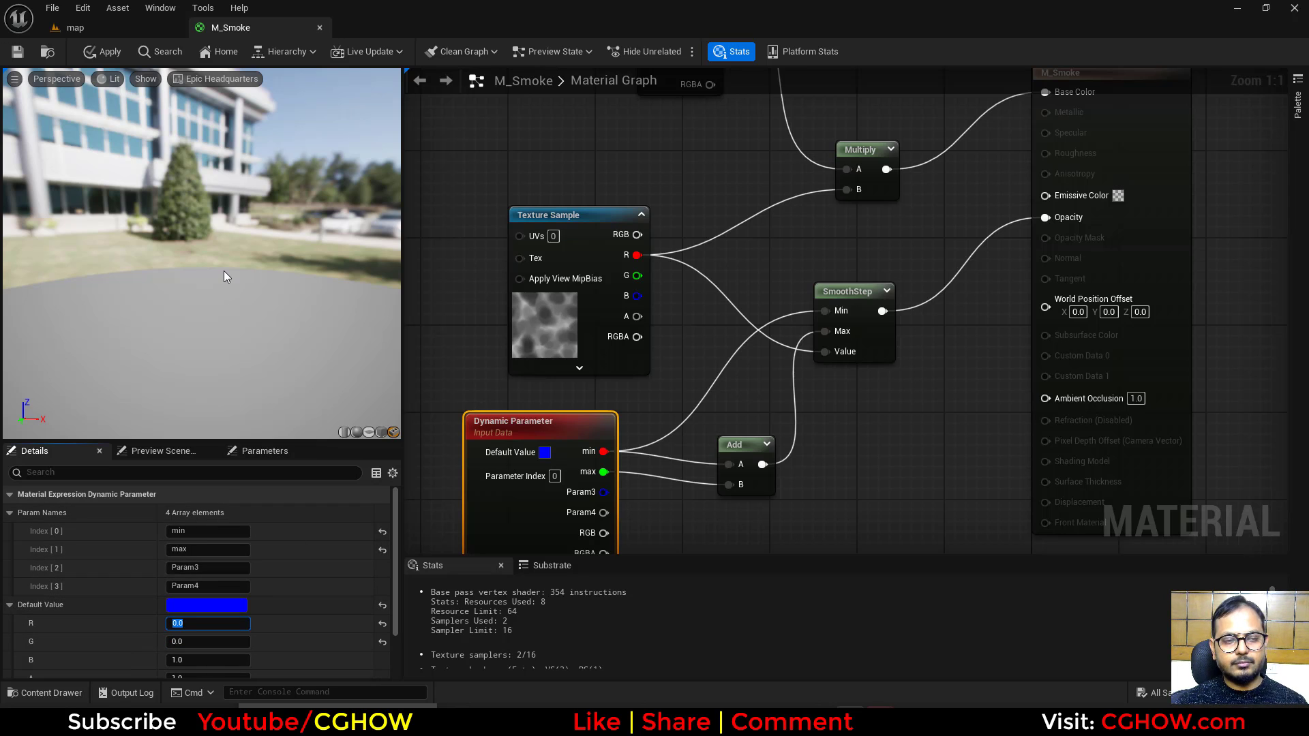
# Step: Switch the material preview to the plane shape and frame it facing the camera
pyautogui.moveTo(227, 289); pyautogui.dragTo(300, 296)
pyautogui.scroll(3, 194, 288)
pyautogui.moveTo(175, 311); pyautogui.dragTo(270, 314)
pyautogui.scroll(-4, 176, 311)
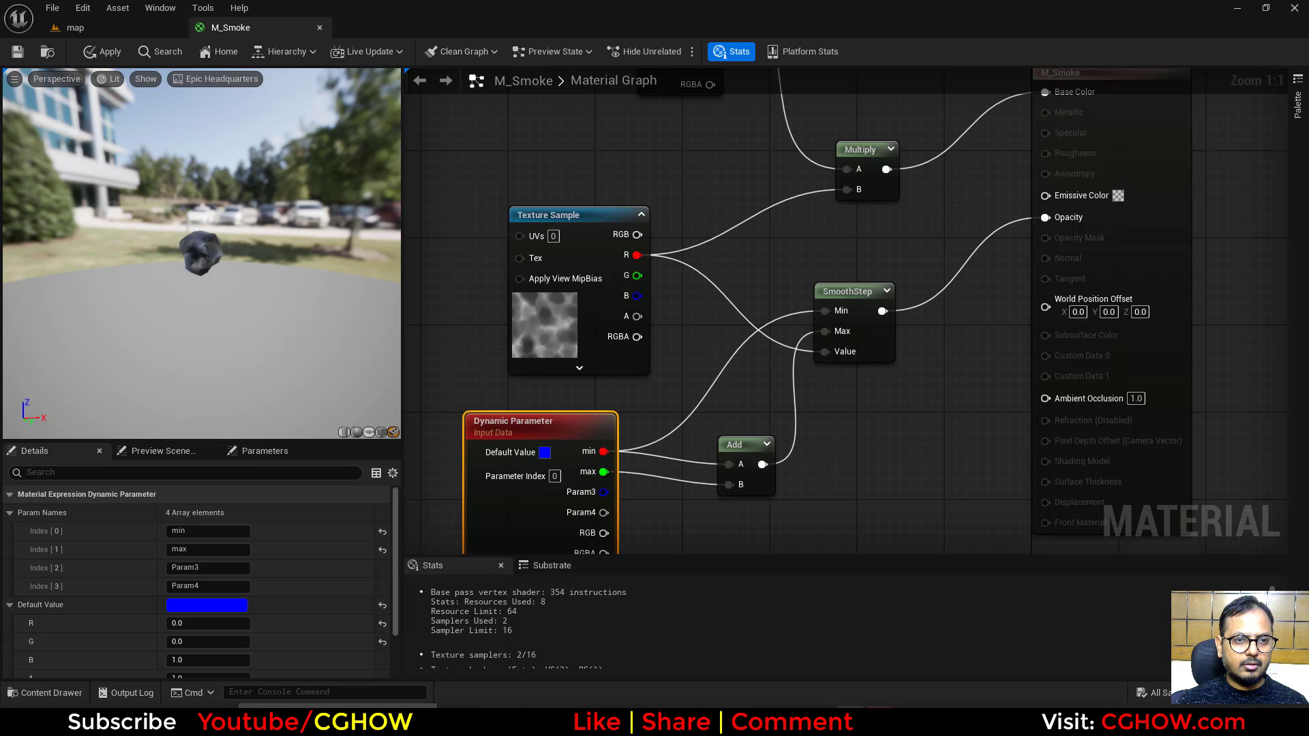
pyautogui.click(366, 429)
pyautogui.moveTo(221, 312)
pyautogui.mouseDown()
pyautogui.moveTo(184, 317)
pyautogui.moveTo(228, 315)
pyautogui.mouseUp()
pyautogui.scroll(-6, 211, 307)
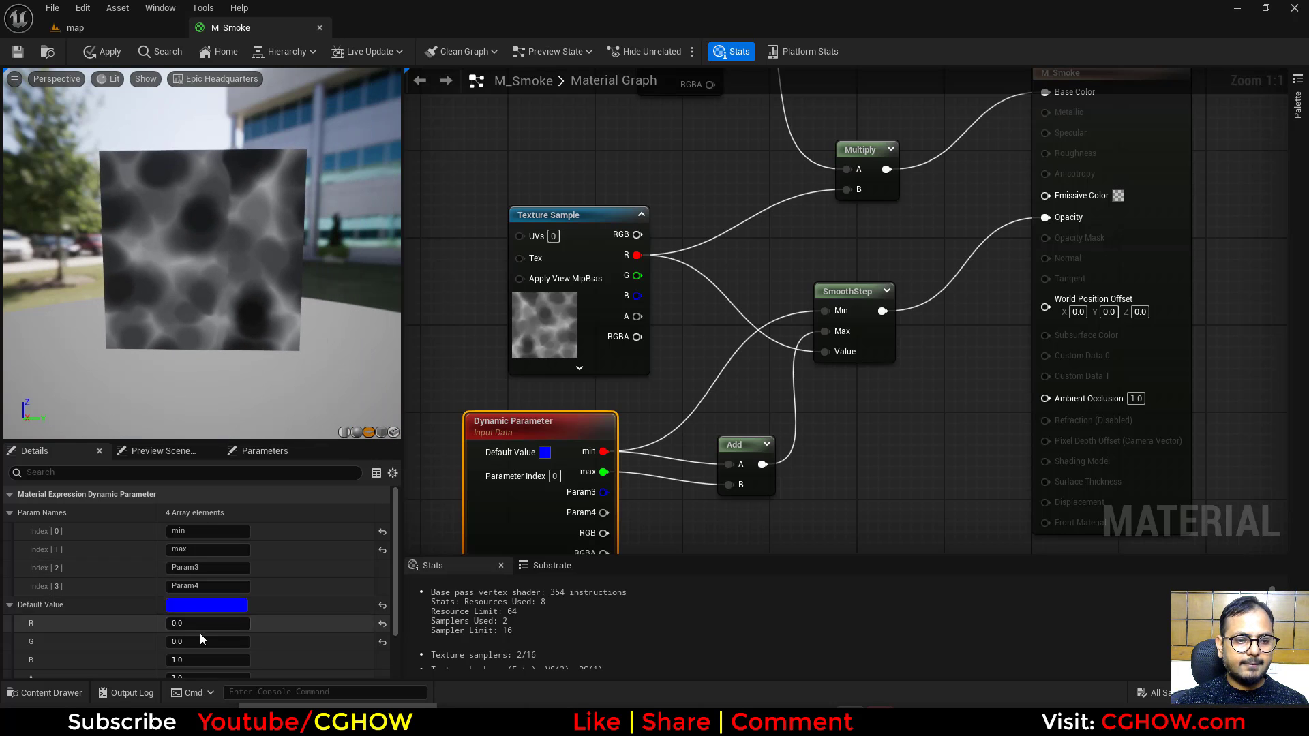
# Step: Adjust the Dynamic Parameter's defaults to R 0.08 and G 0.1, checking the opacity falloff on the preview plane
pyautogui.moveTo(204, 623); pyautogui.dragTo(214, 623)
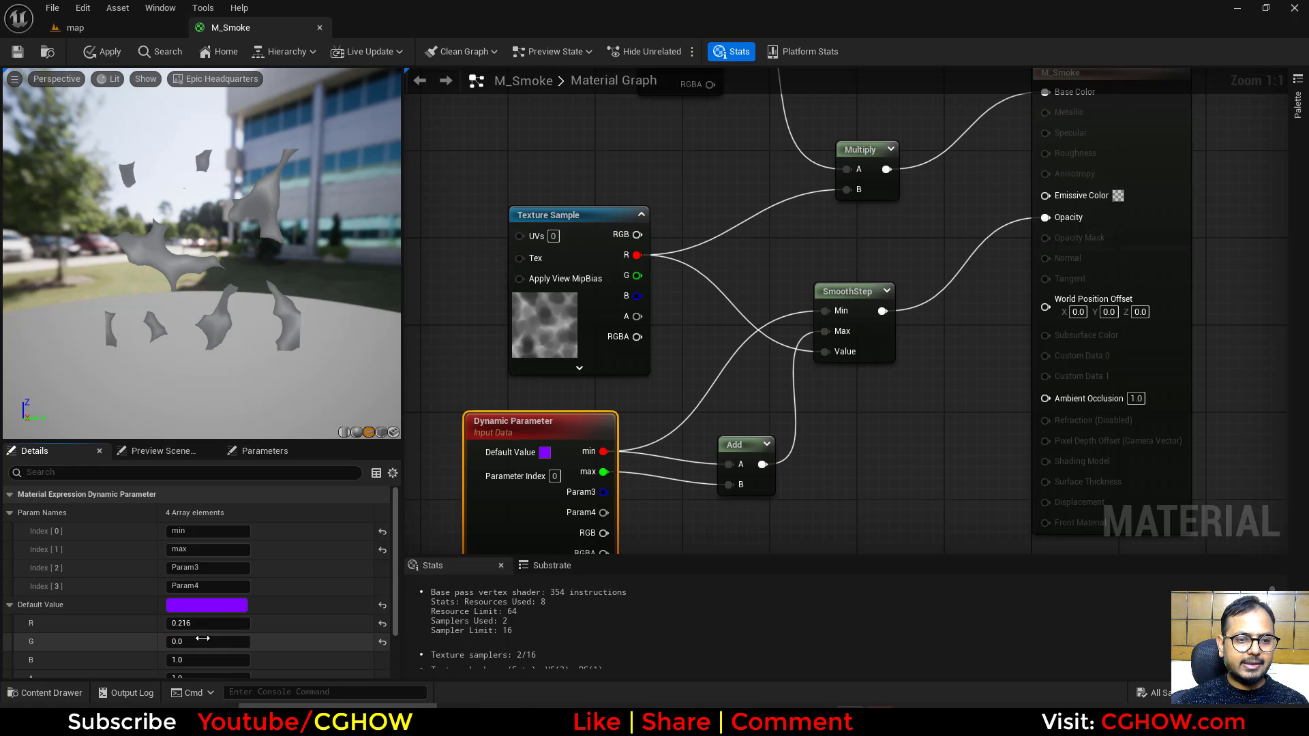
pyautogui.moveTo(205, 641); pyautogui.dragTo(211, 641)
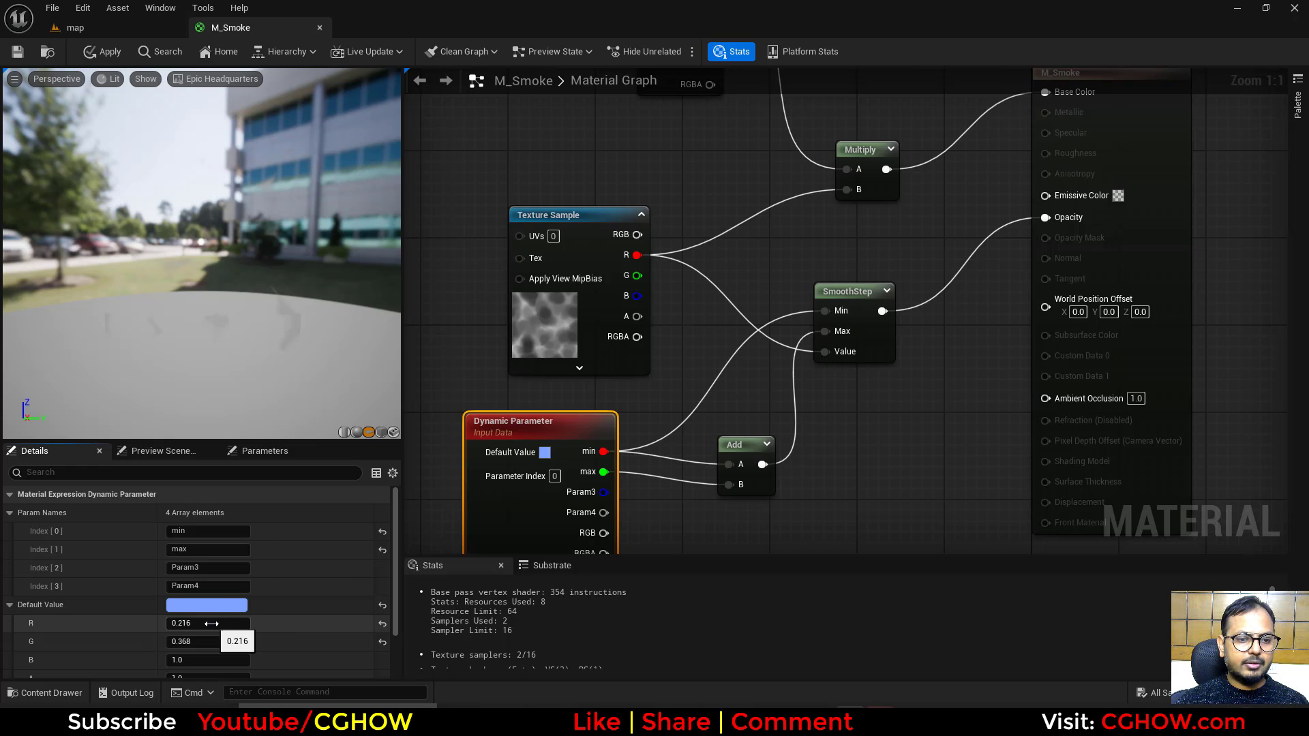
pyautogui.moveTo(211, 623); pyautogui.dragTo(207, 623)
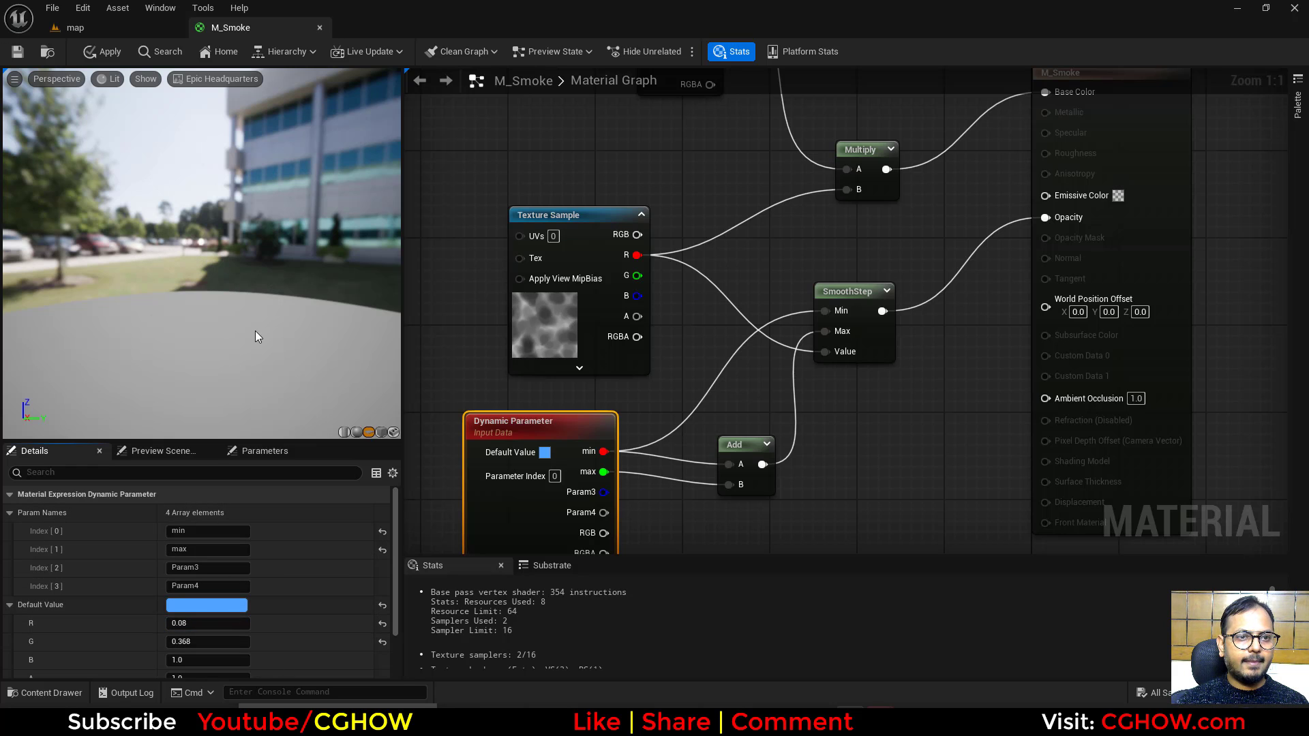
pyautogui.moveTo(263, 300); pyautogui.dragTo(300, 295)
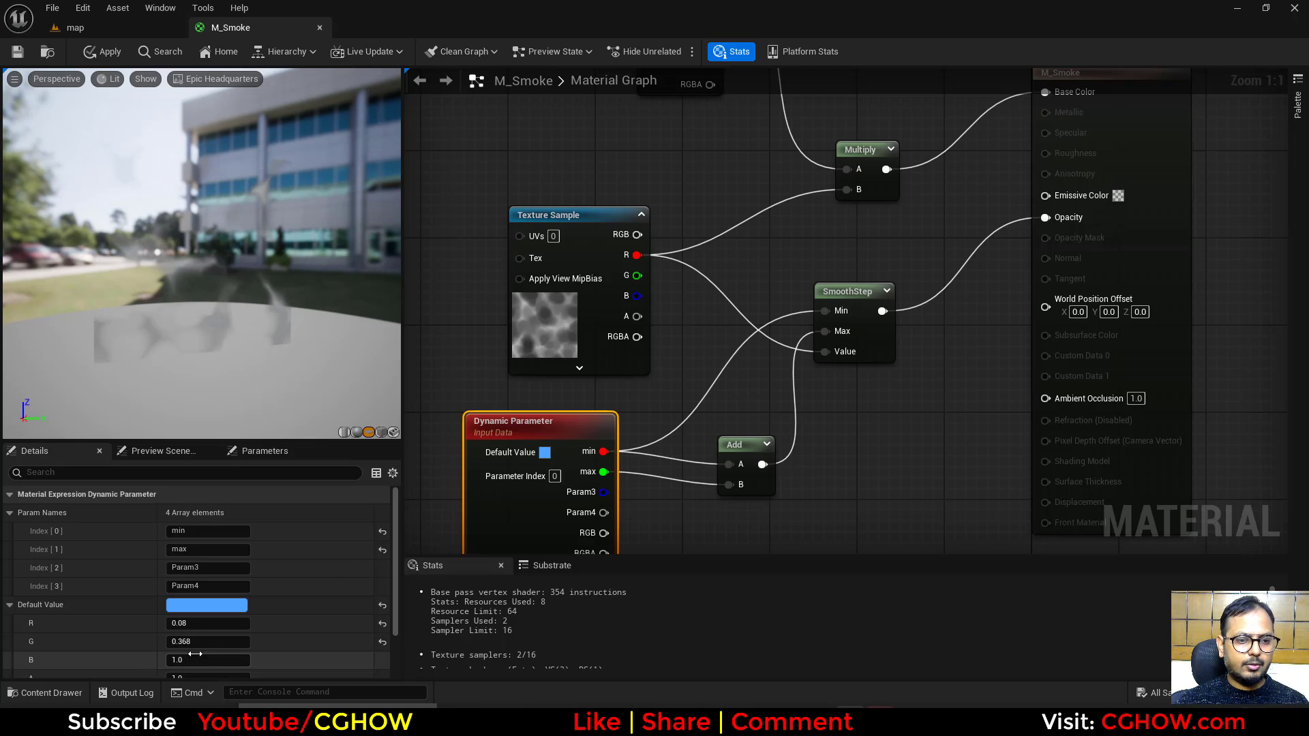
pyautogui.click(199, 641)
pyautogui.write('0.1')
pyautogui.press('Return')
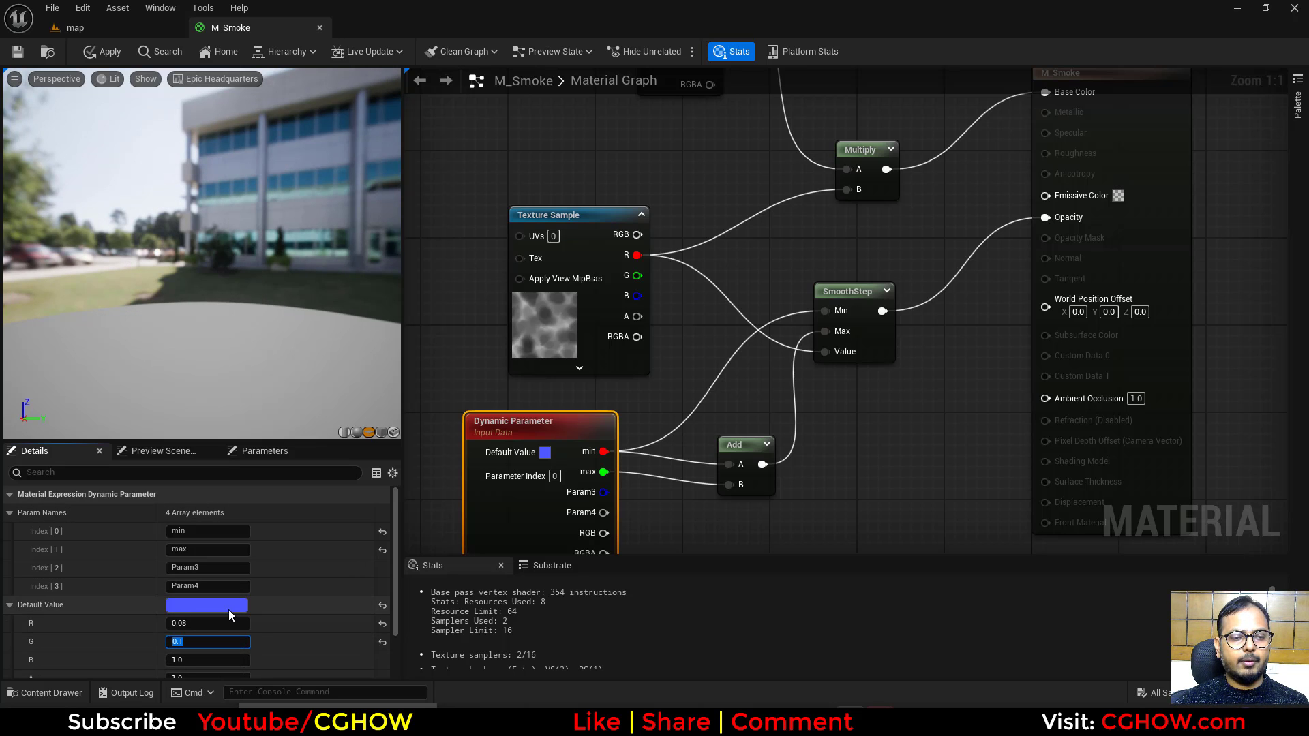
pyautogui.moveTo(247, 217); pyautogui.dragTo(228, 214)
pyautogui.moveTo(126, 251); pyautogui.dragTo(125, 251, button='right')
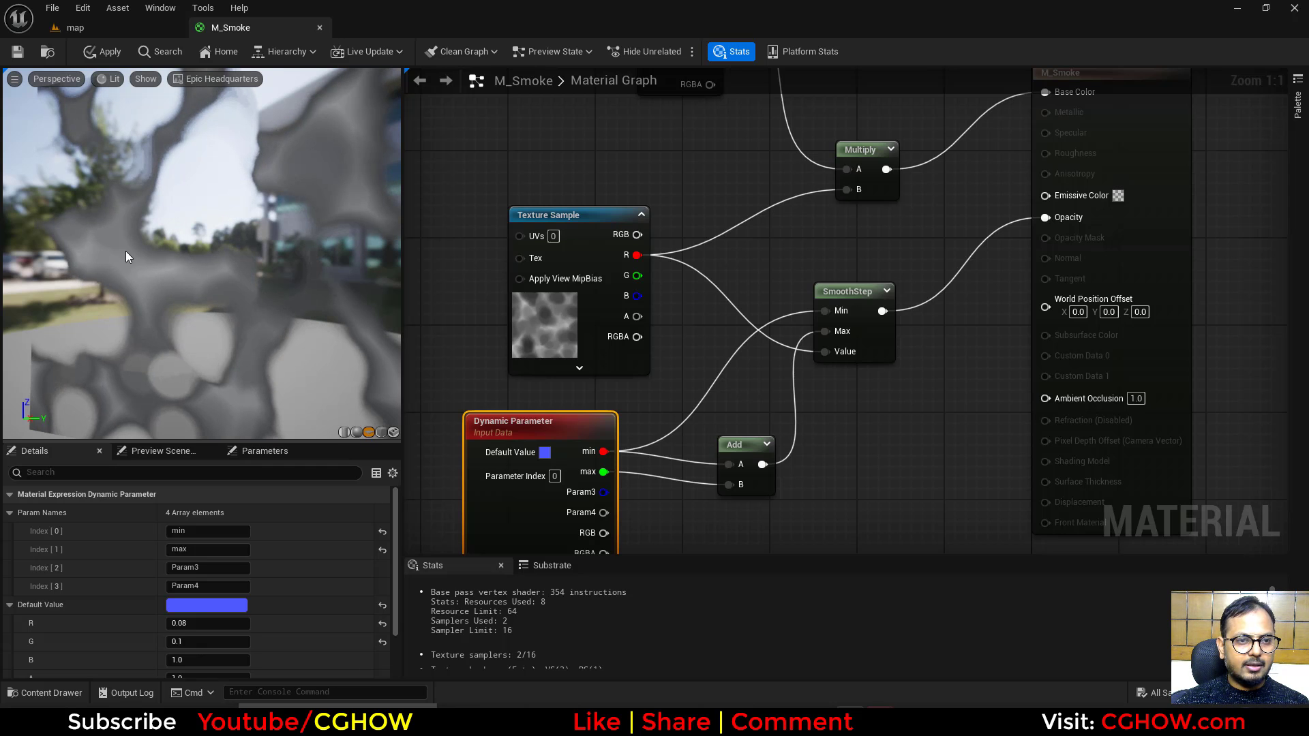
pyautogui.moveTo(250, 286); pyautogui.dragTo(250, 348, button='right')
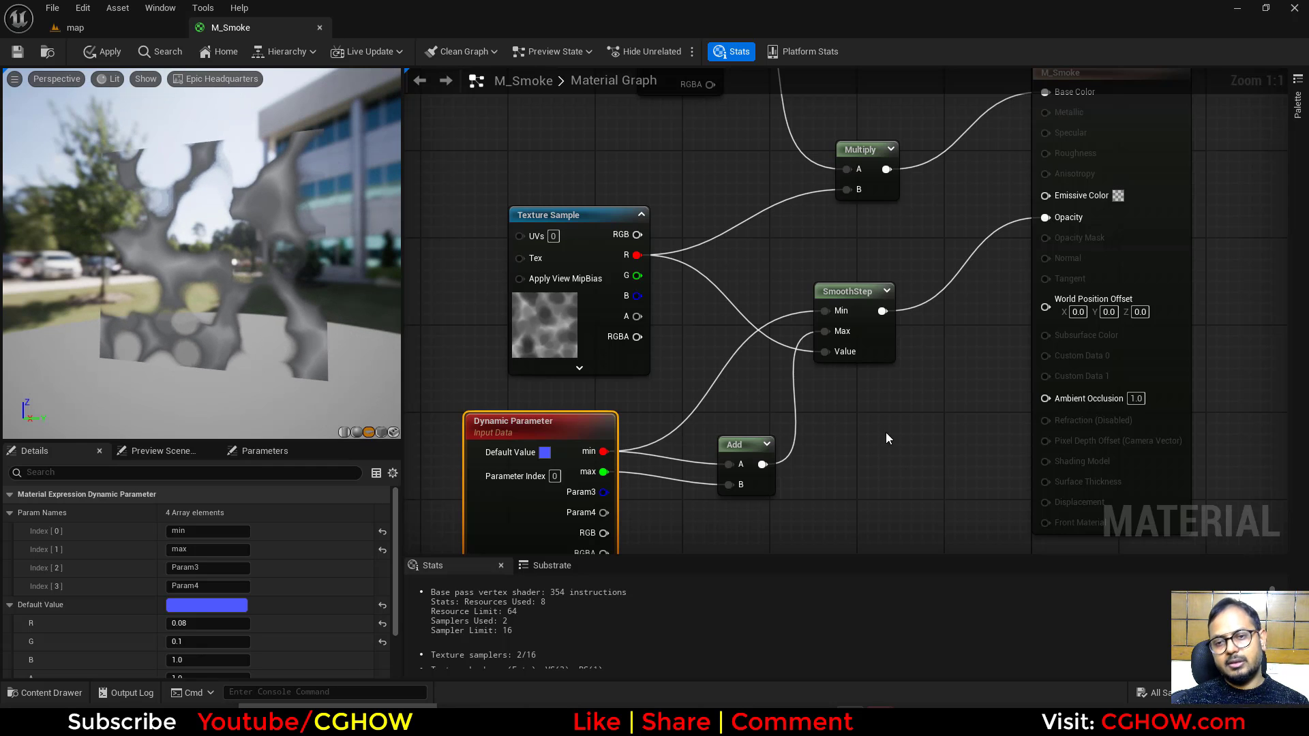
# Step: Move the Particle Color node farther from the Multiply node, above the Texture Sample, and apply the M_Smoke changes
pyautogui.moveTo(867, 408); pyautogui.dragTo(1015, 344, button='right')
pyautogui.scroll(-1, 1016, 344)
pyautogui.moveTo(847, 342); pyautogui.dragTo(694, 546, button='right')
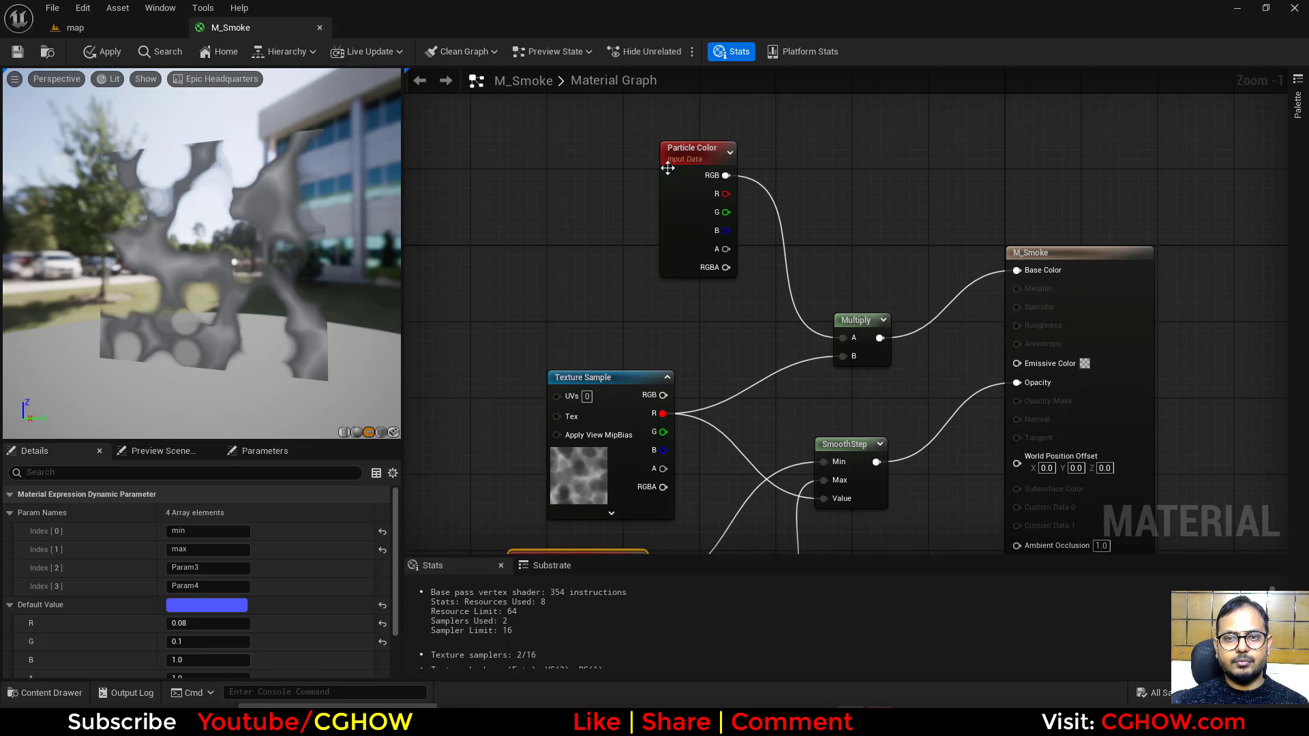
pyautogui.moveTo(676, 215); pyautogui.dragTo(573, 272)
pyautogui.moveTo(512, 267); pyautogui.dragTo(562, 199, button='right')
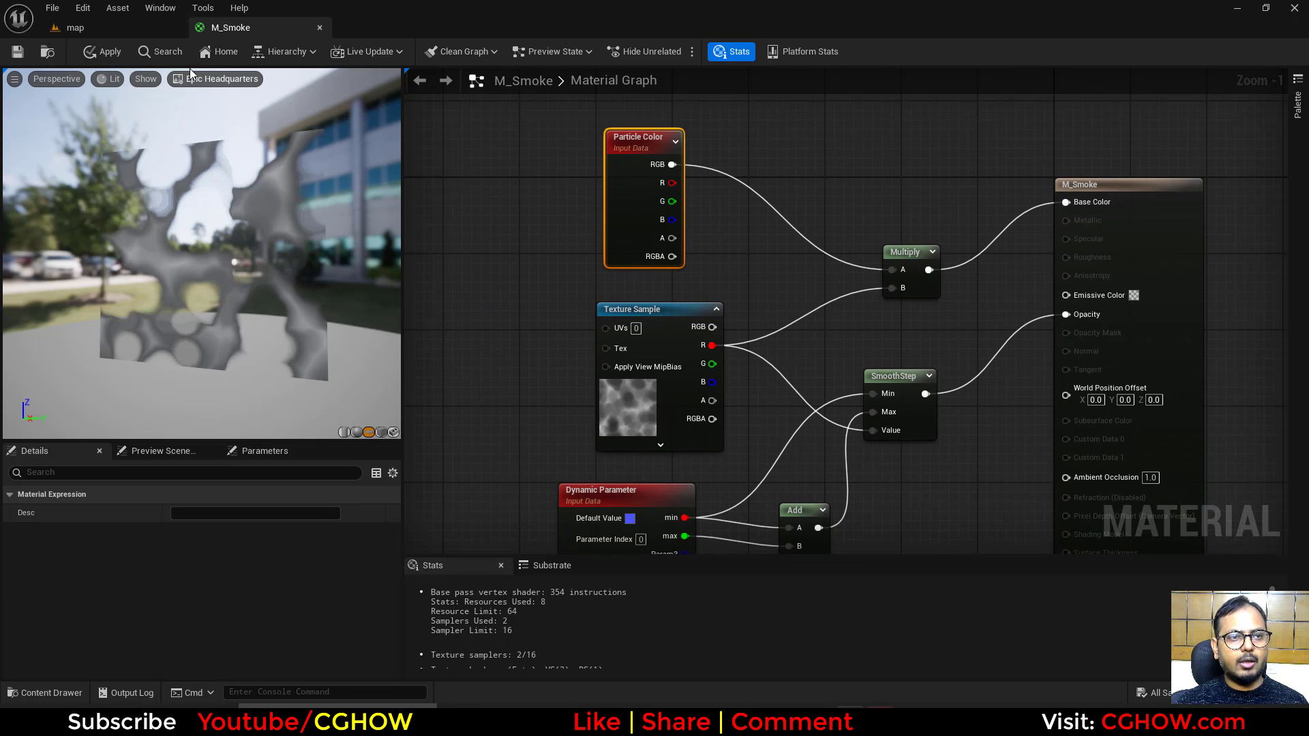
pyautogui.click(102, 52)
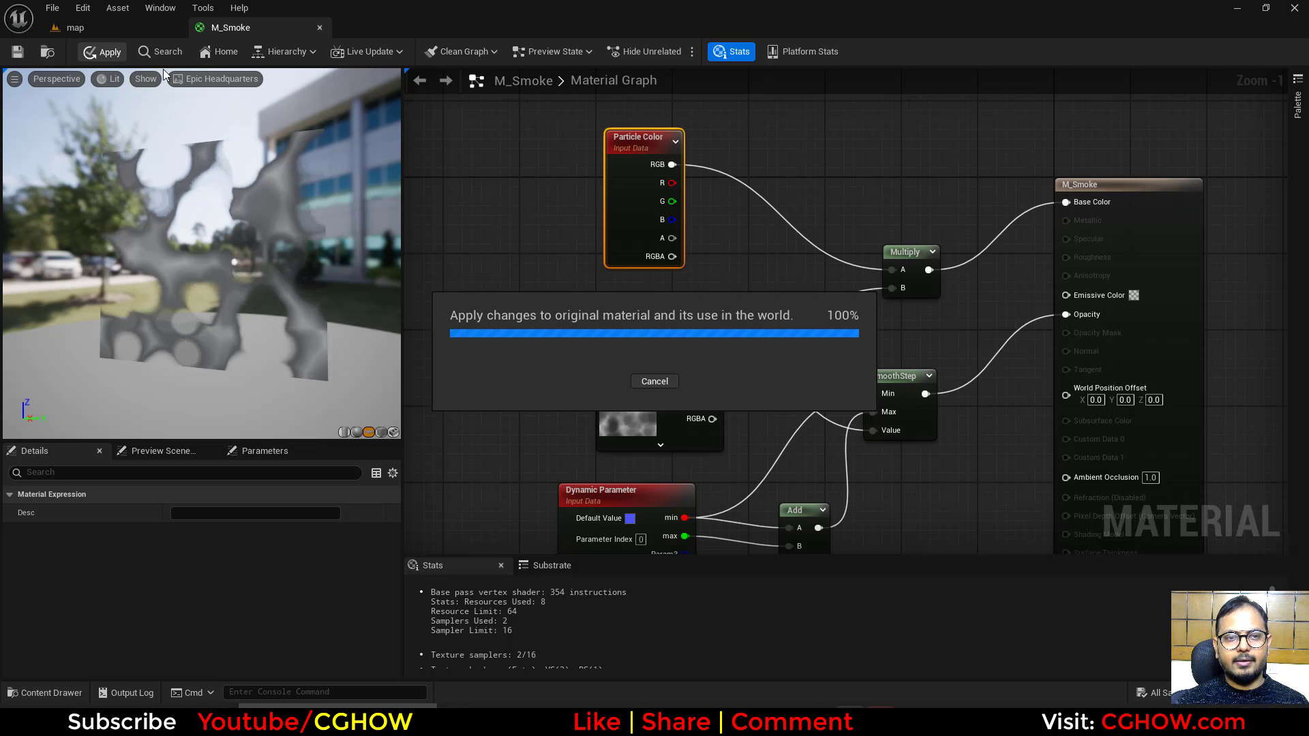
# Step: Create a Niagara System named NS_Explosion in the Content folder from the Fountain template and open it
pyautogui.click(108, 26)
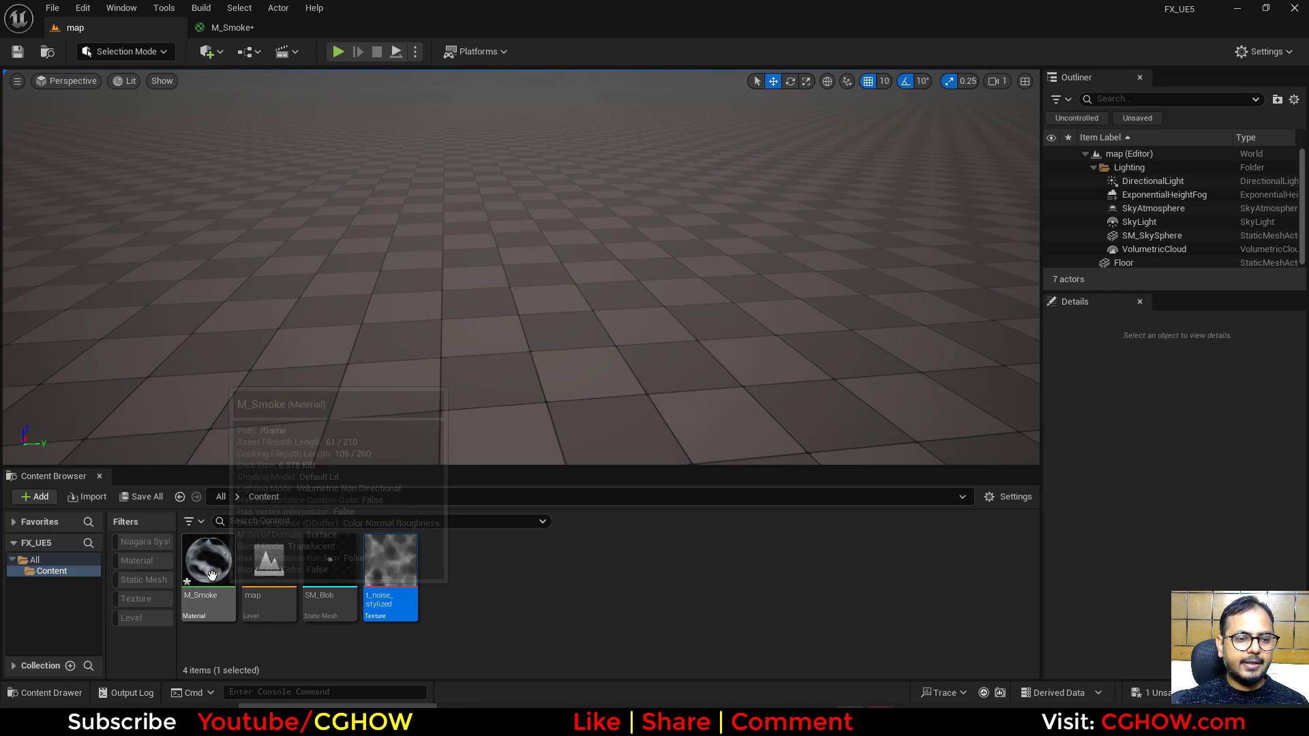
pyautogui.rightClick(476, 583)
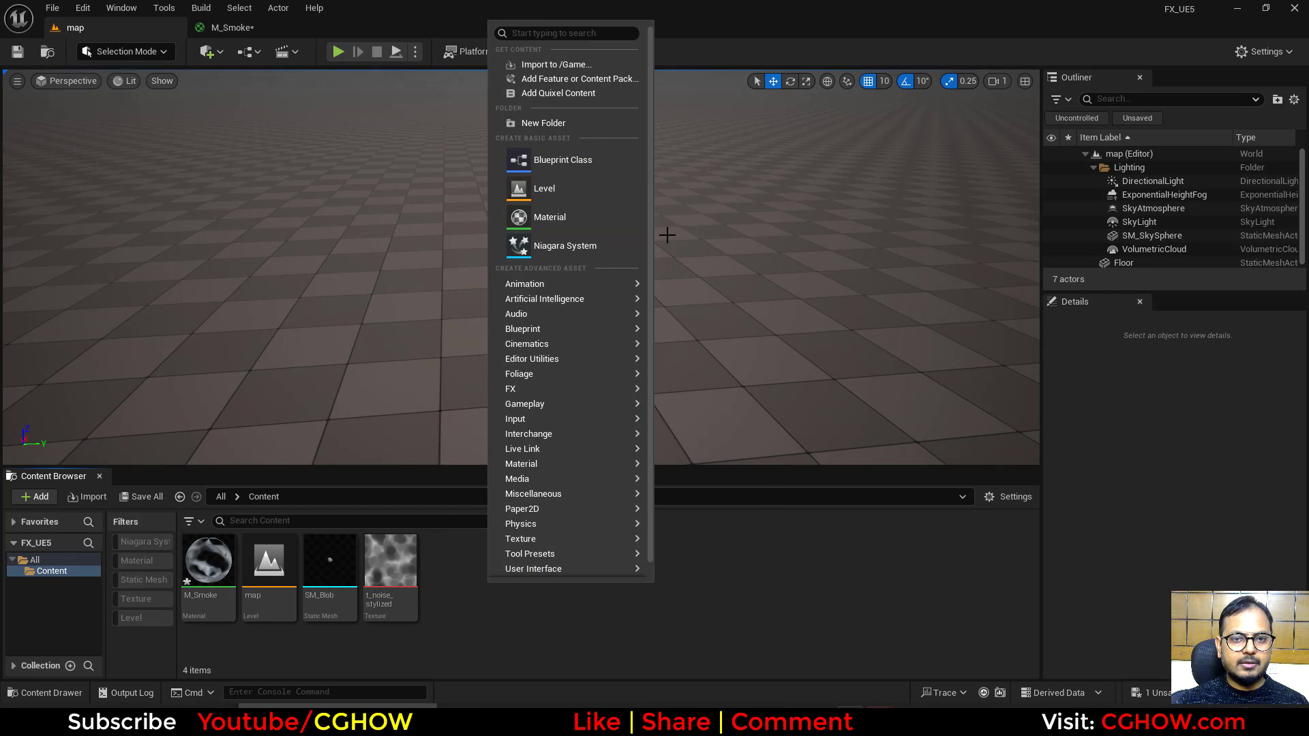
pyautogui.click(584, 245)
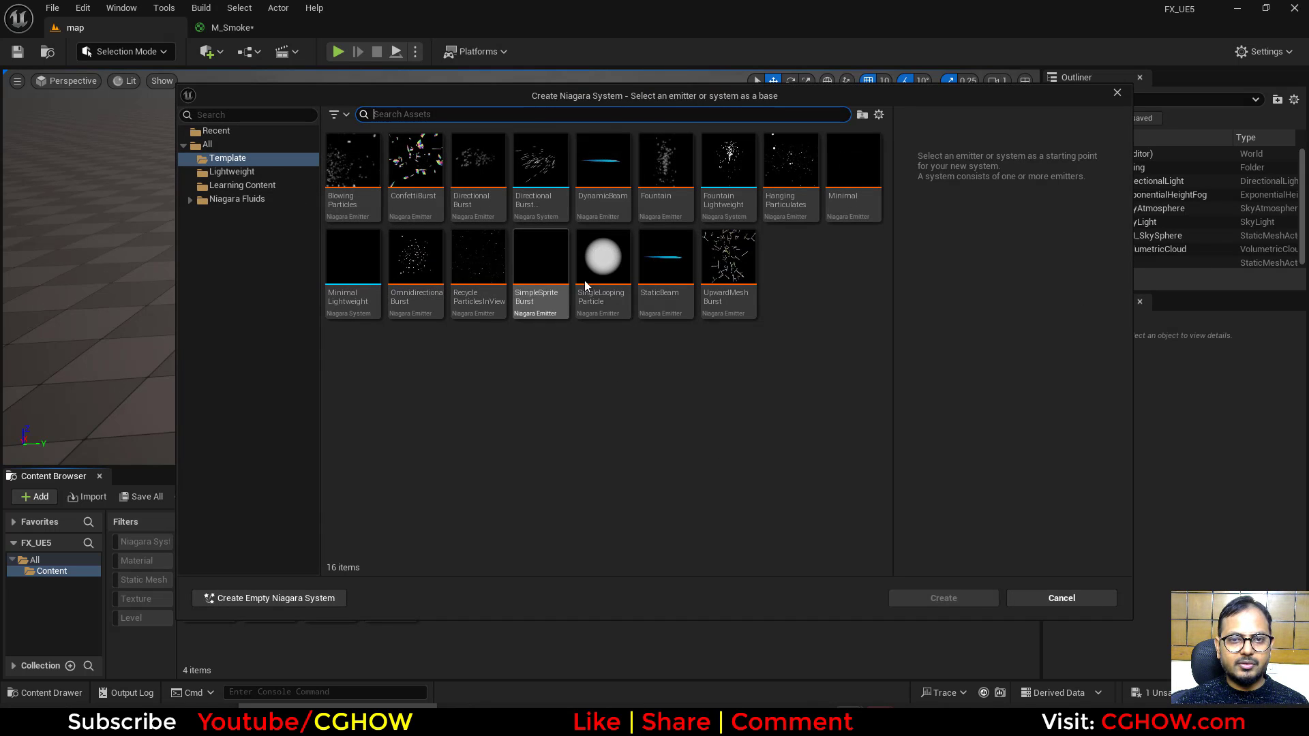
pyautogui.doubleClick(659, 205)
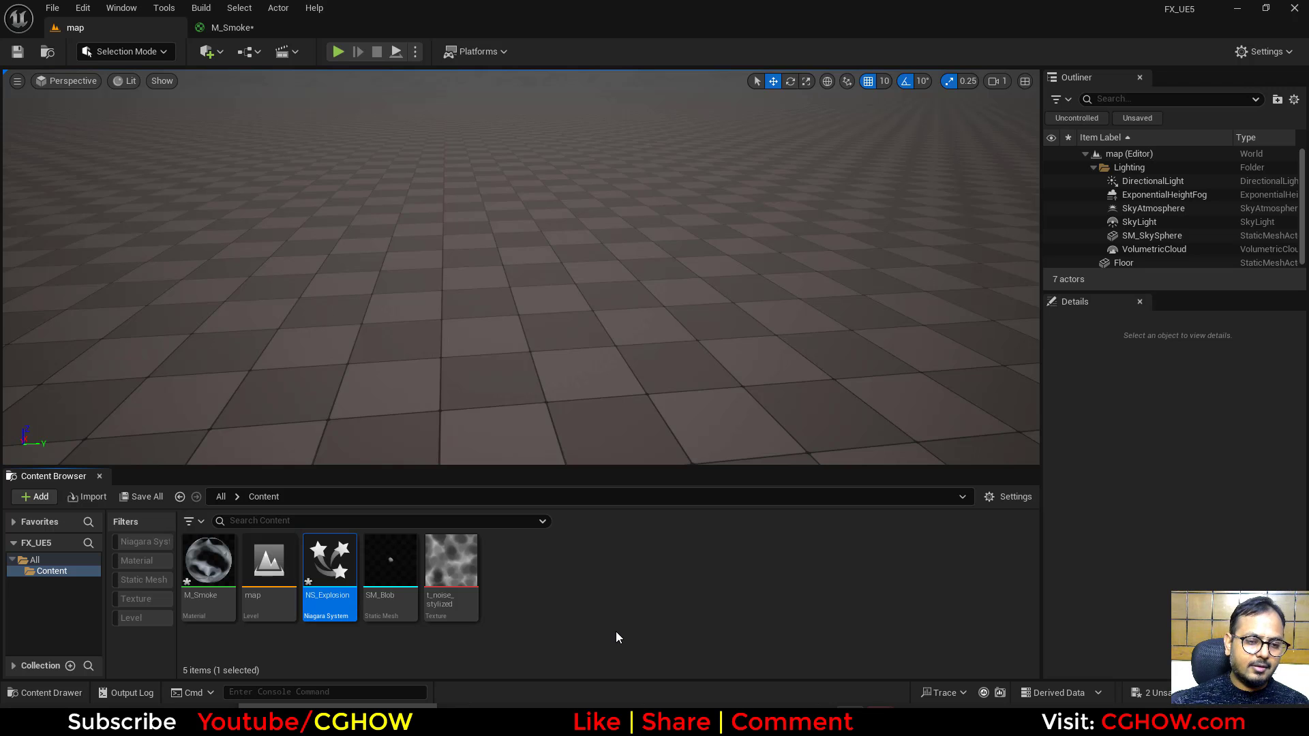
pyautogui.press('Return')
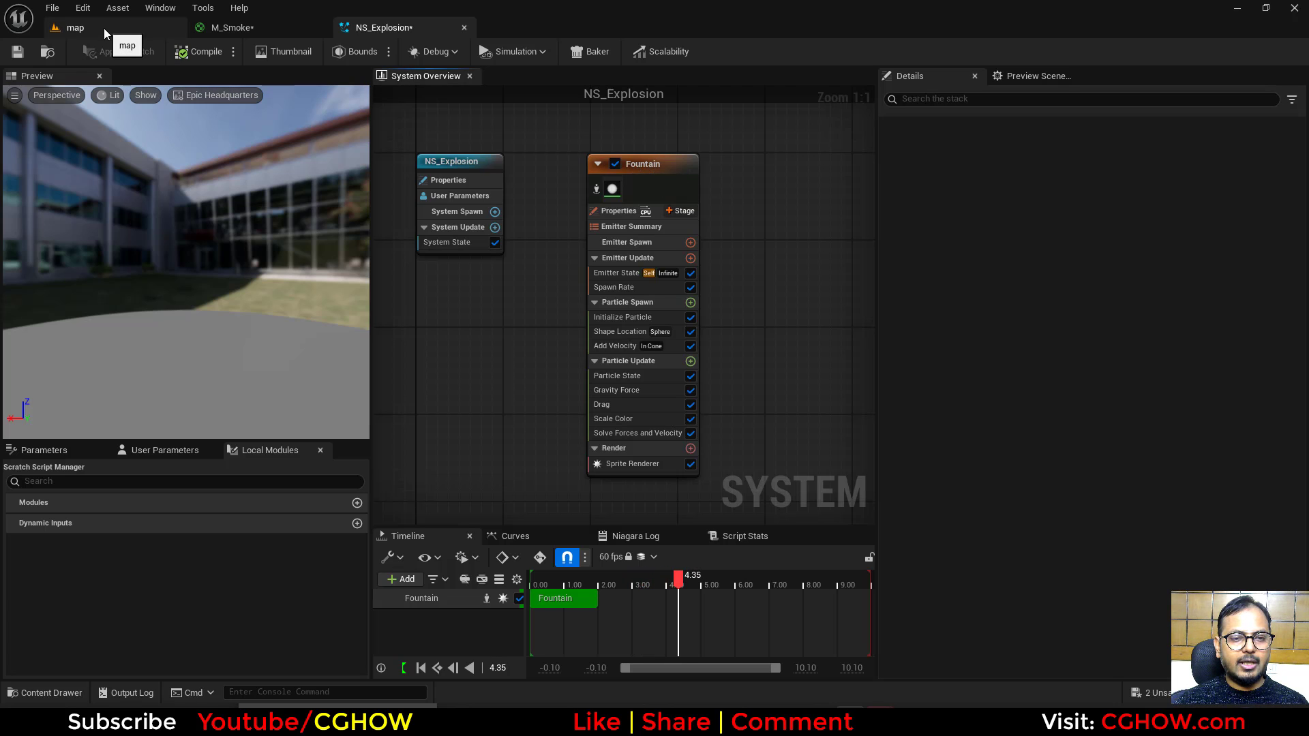
# Step: Return to M_Smoke and spread the Texture Sample and Particle Color nodes apart to make room between them
pyautogui.click(300, 28)
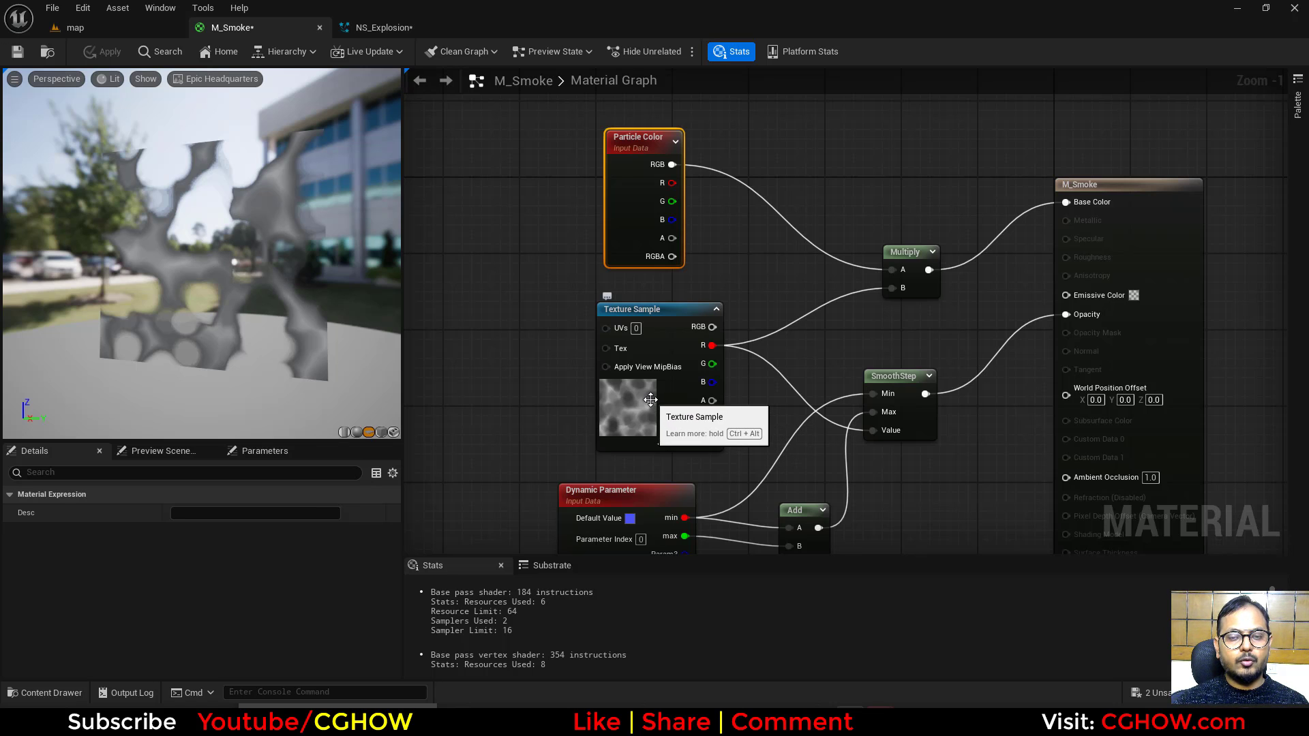
pyautogui.moveTo(652, 400); pyautogui.dragTo(546, 400)
pyautogui.moveTo(615, 240); pyautogui.dragTo(660, 150)
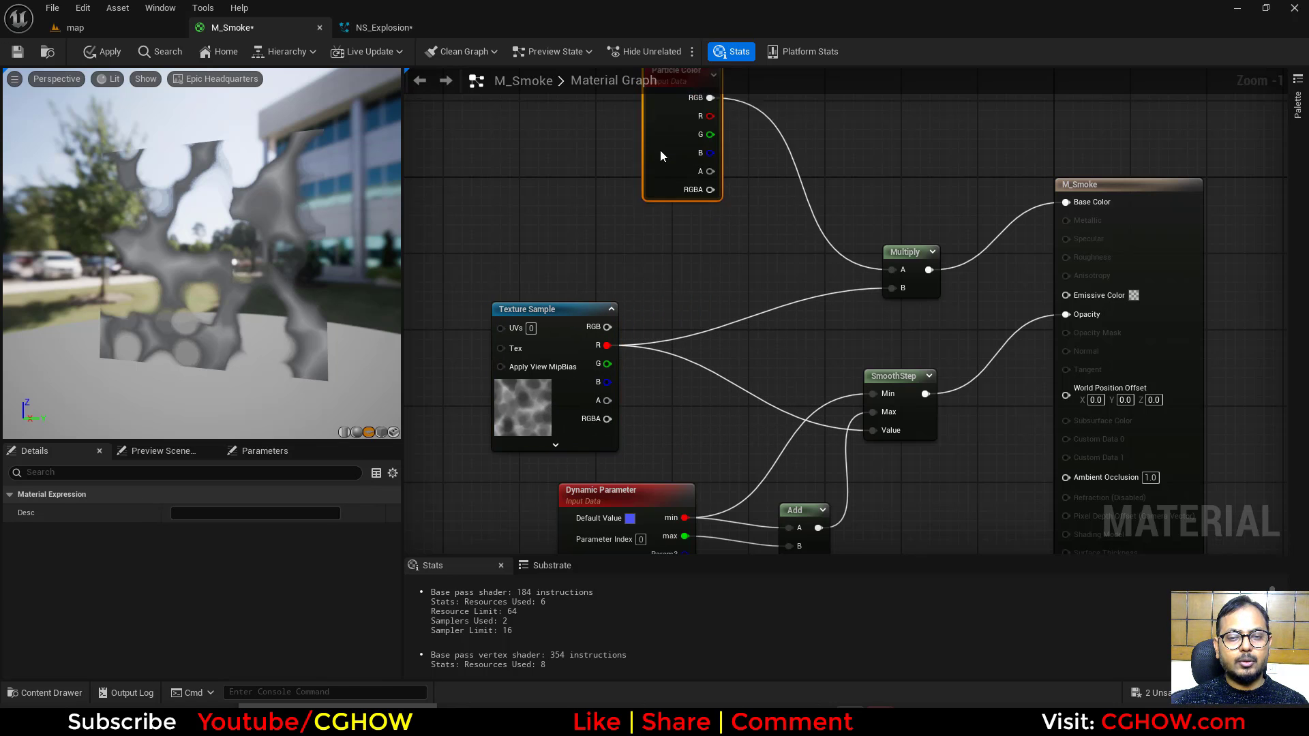
pyautogui.moveTo(619, 307); pyautogui.dragTo(600, 386, button='right')
pyautogui.rightClick(541, 259)
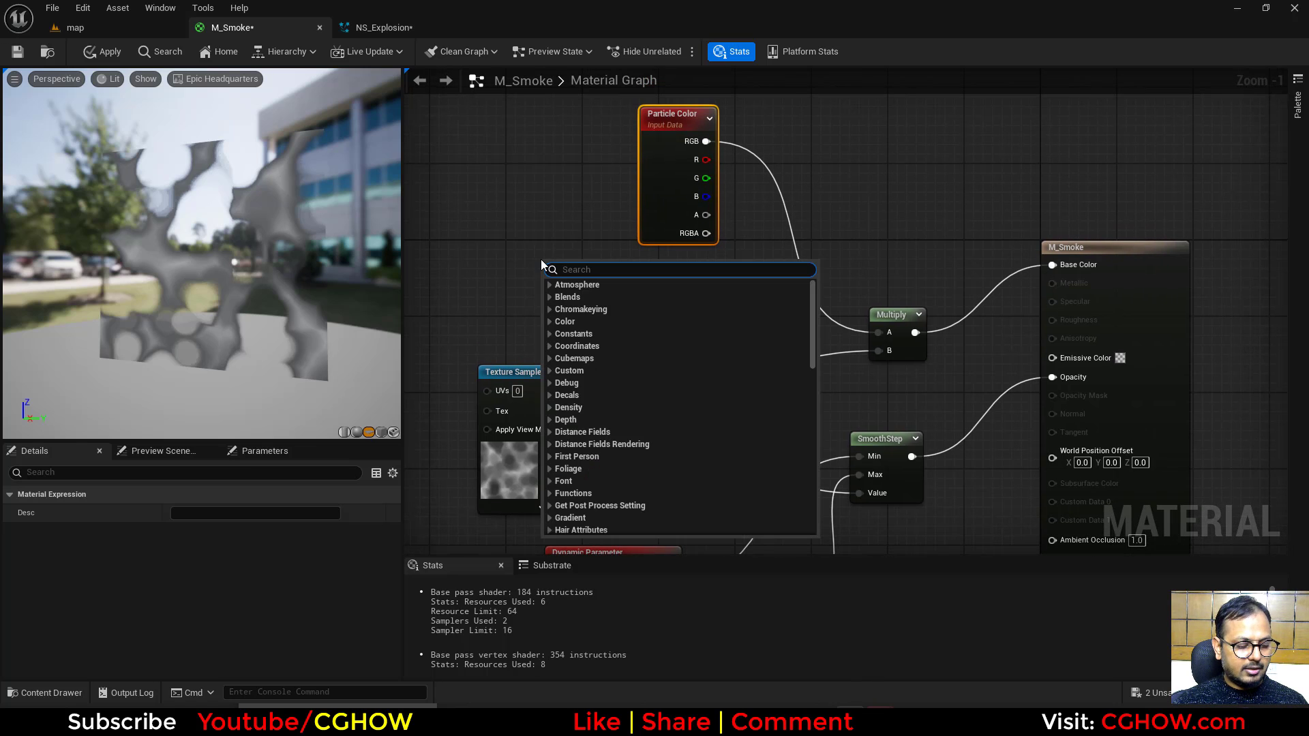
pyautogui.write('tem')
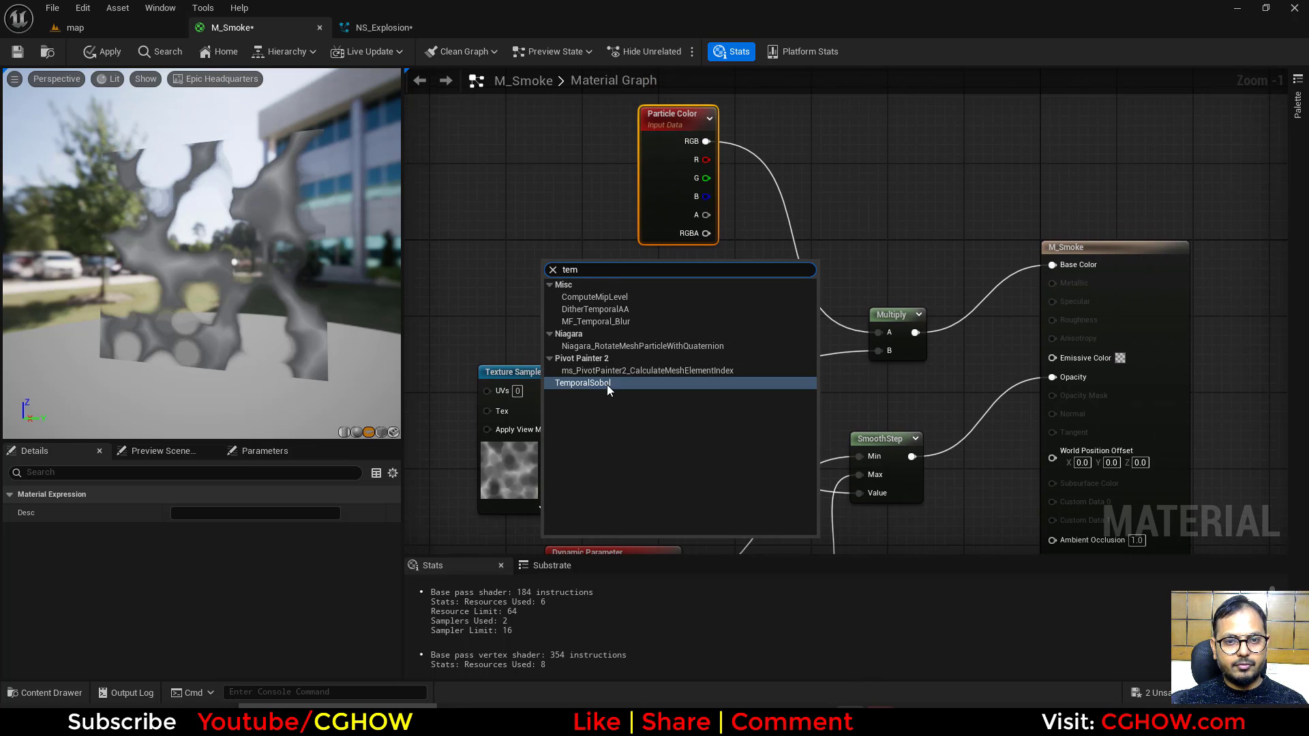
pyautogui.rightClick(516, 247)
pyautogui.write('bl')
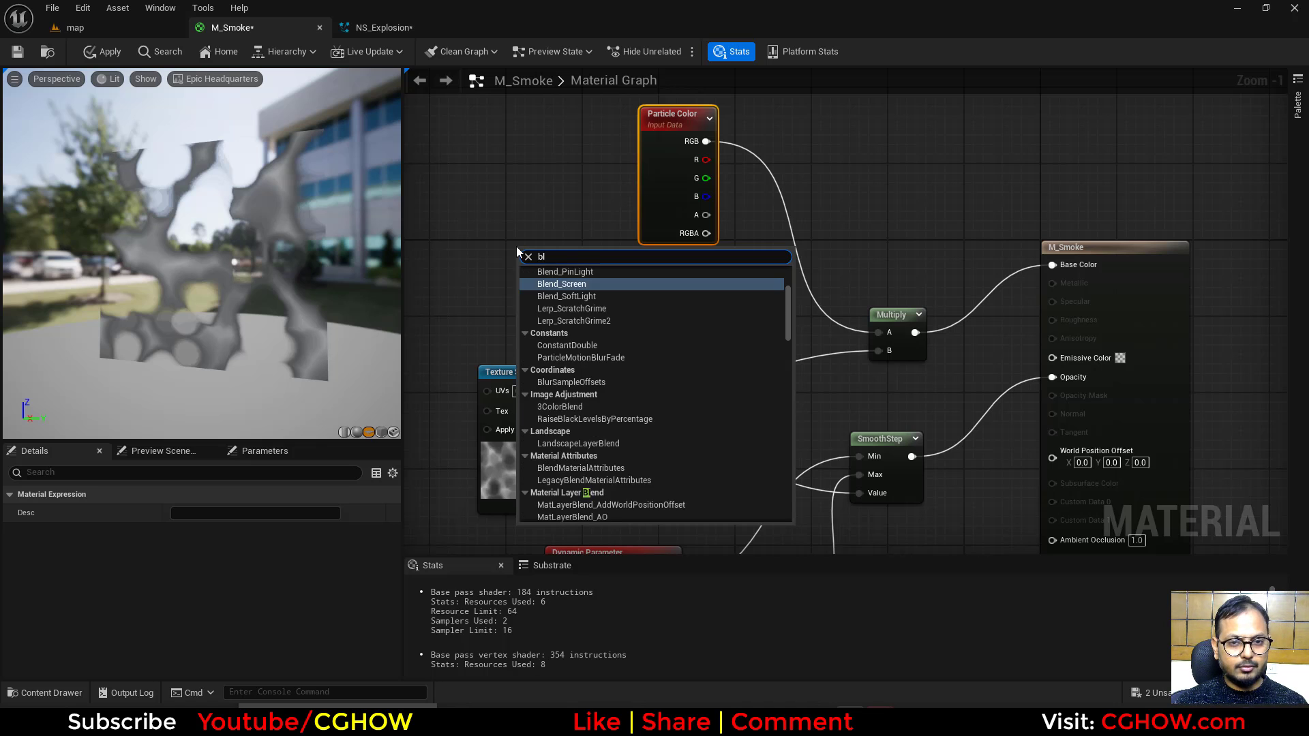
pyautogui.rightClick(503, 240)
# Step: Add a BlackBody node above the Texture Sample
pyautogui.rightClick(503, 240)
pyautogui.write('bl')
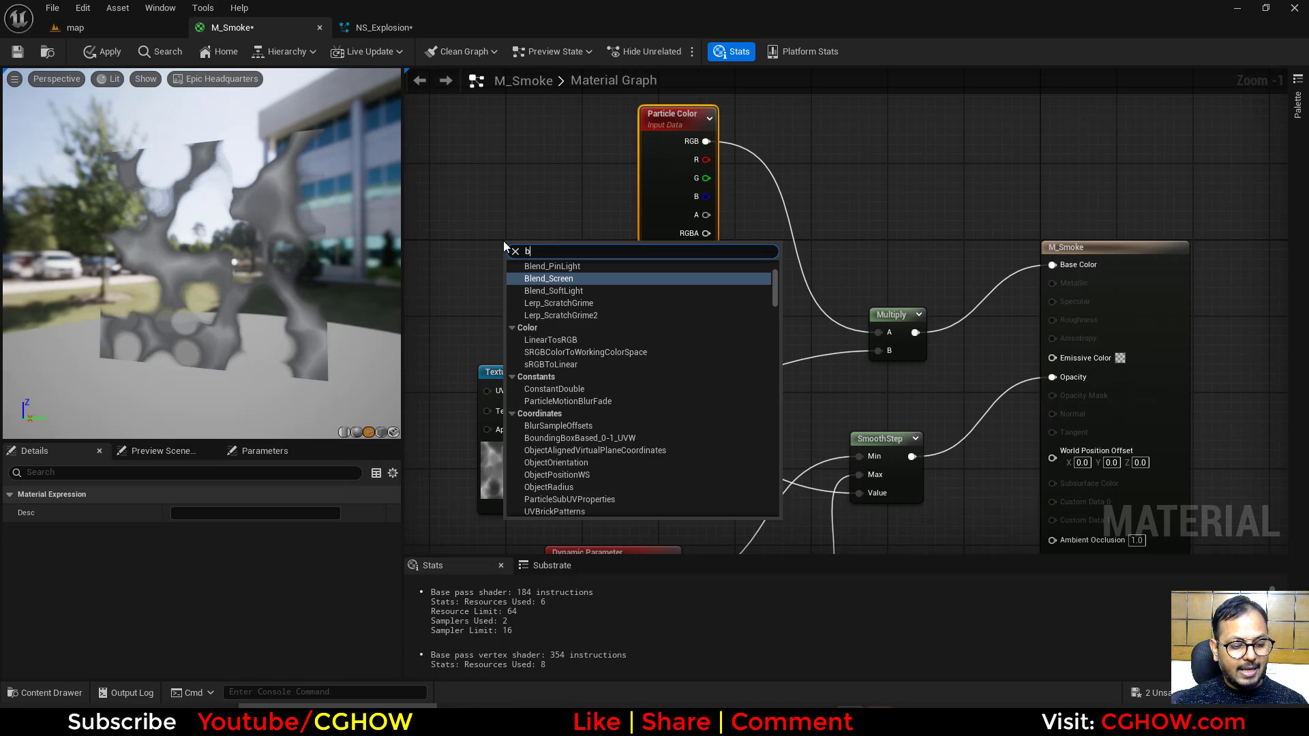
pyautogui.write('ack')
pyautogui.click(559, 327)
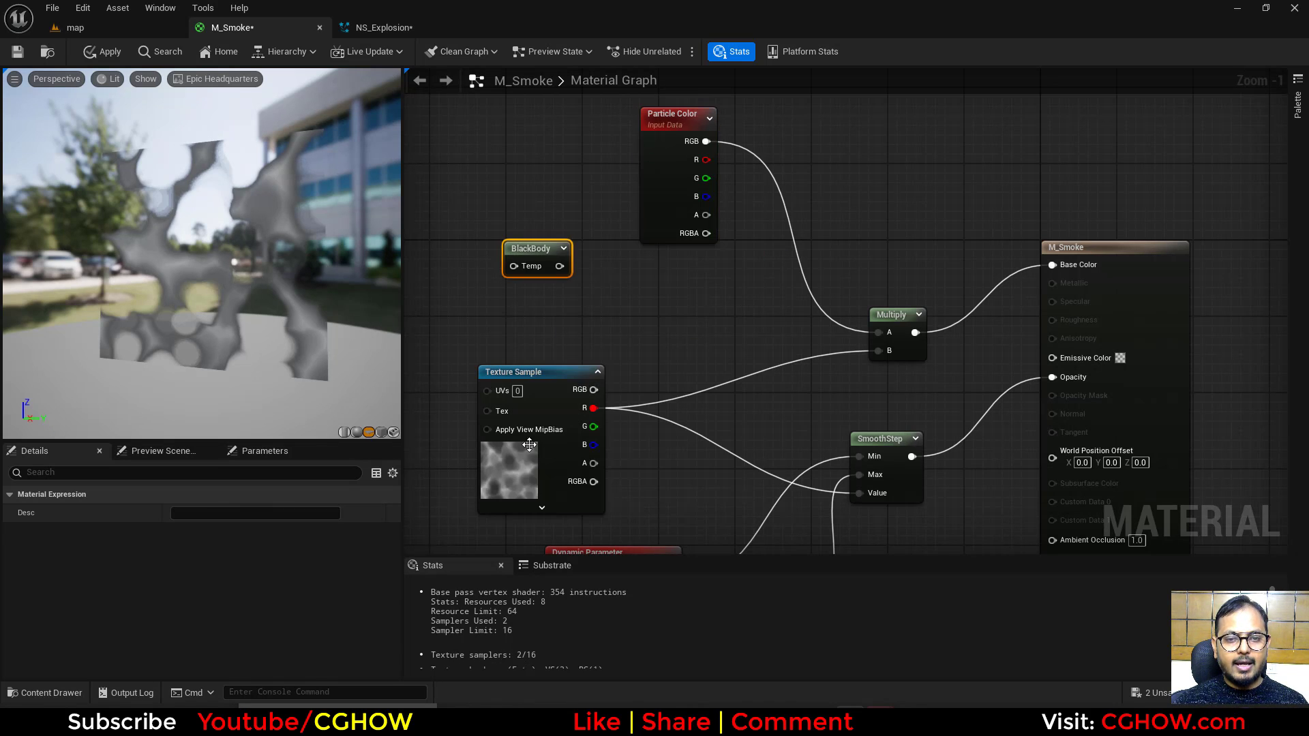
# Step: Add a Multiply node with Dynamic Parameter's Param3 as A and the Texture Sample's B channel as B
pyautogui.moveTo(602, 555); pyautogui.dragTo(618, 469, button='right')
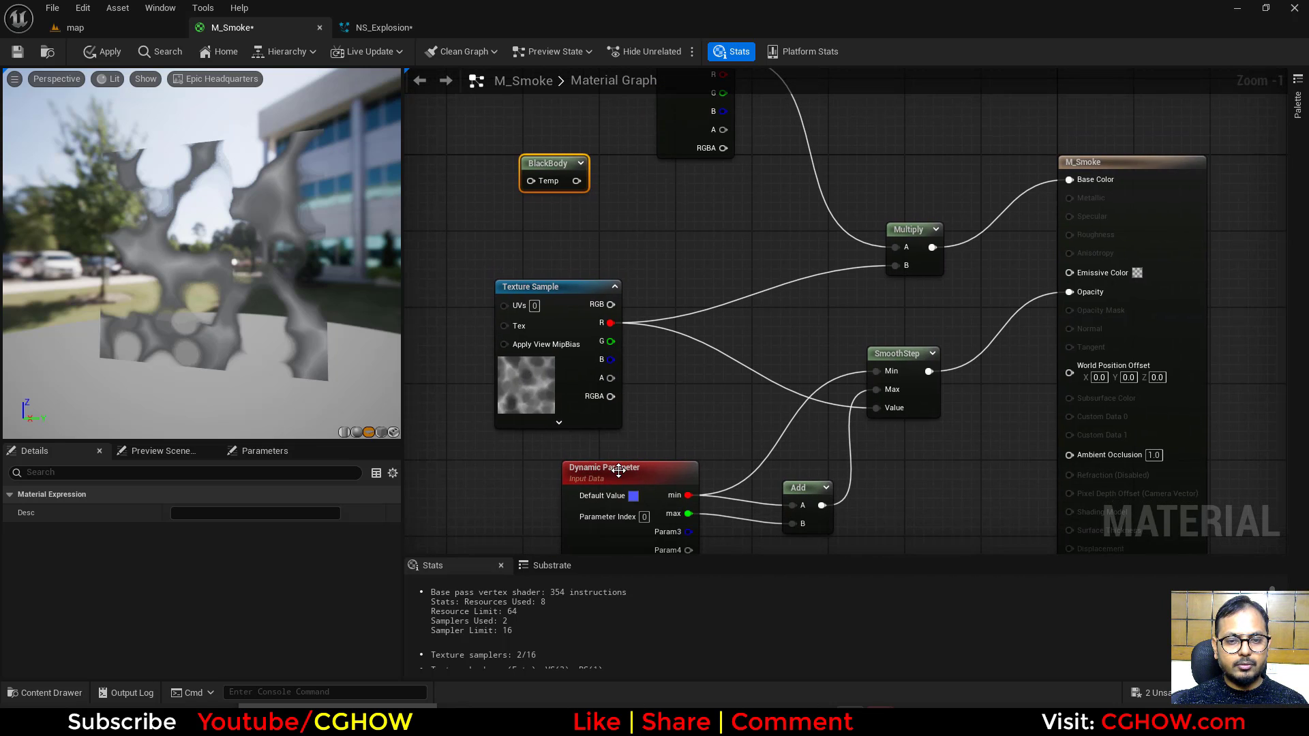
pyautogui.moveTo(656, 419); pyautogui.dragTo(669, 339, button='right')
pyautogui.press('m')
pyautogui.click(737, 463)
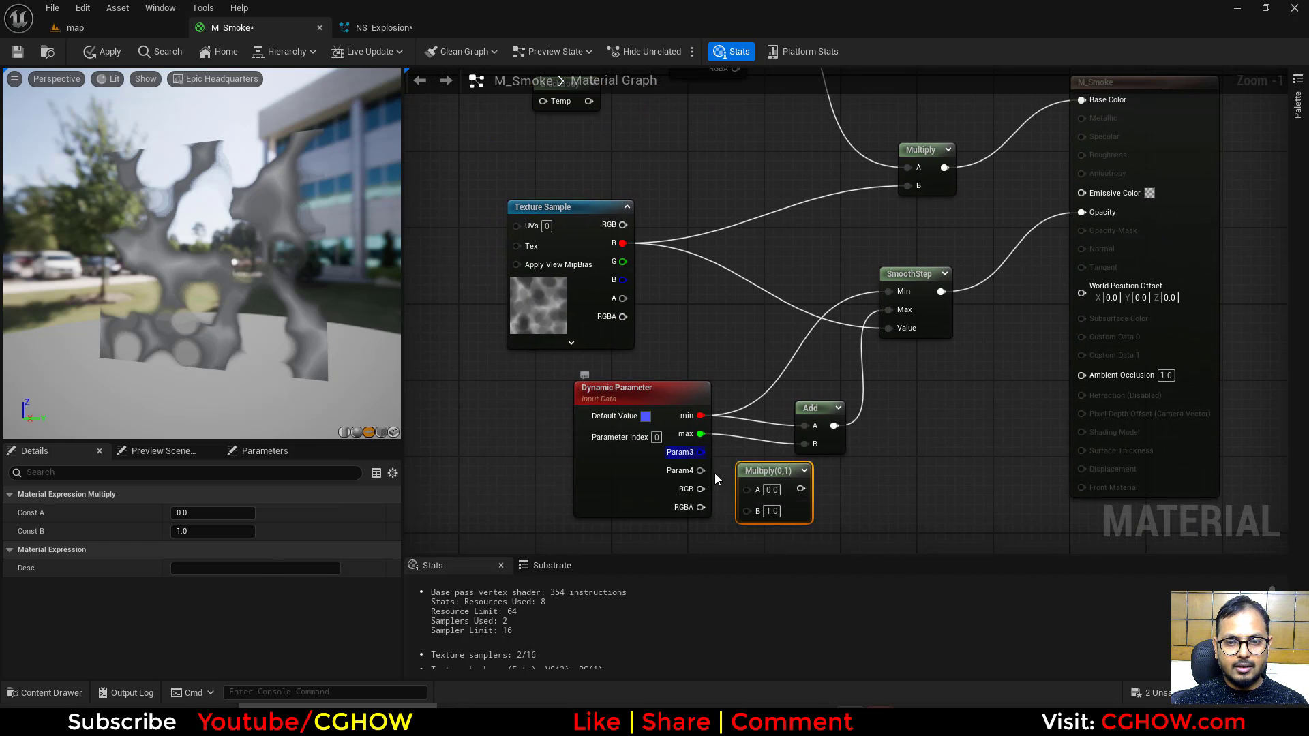
pyautogui.moveTo(701, 453); pyautogui.dragTo(747, 489)
pyautogui.moveTo(620, 280); pyautogui.dragTo(538, 154)
# Step: Place the new Multiply beside BlackBody, feed its output into Temp, and connect BlackBody's output to Emissive Color
pyautogui.moveTo(538, 156); pyautogui.dragTo(535, 348, button='right')
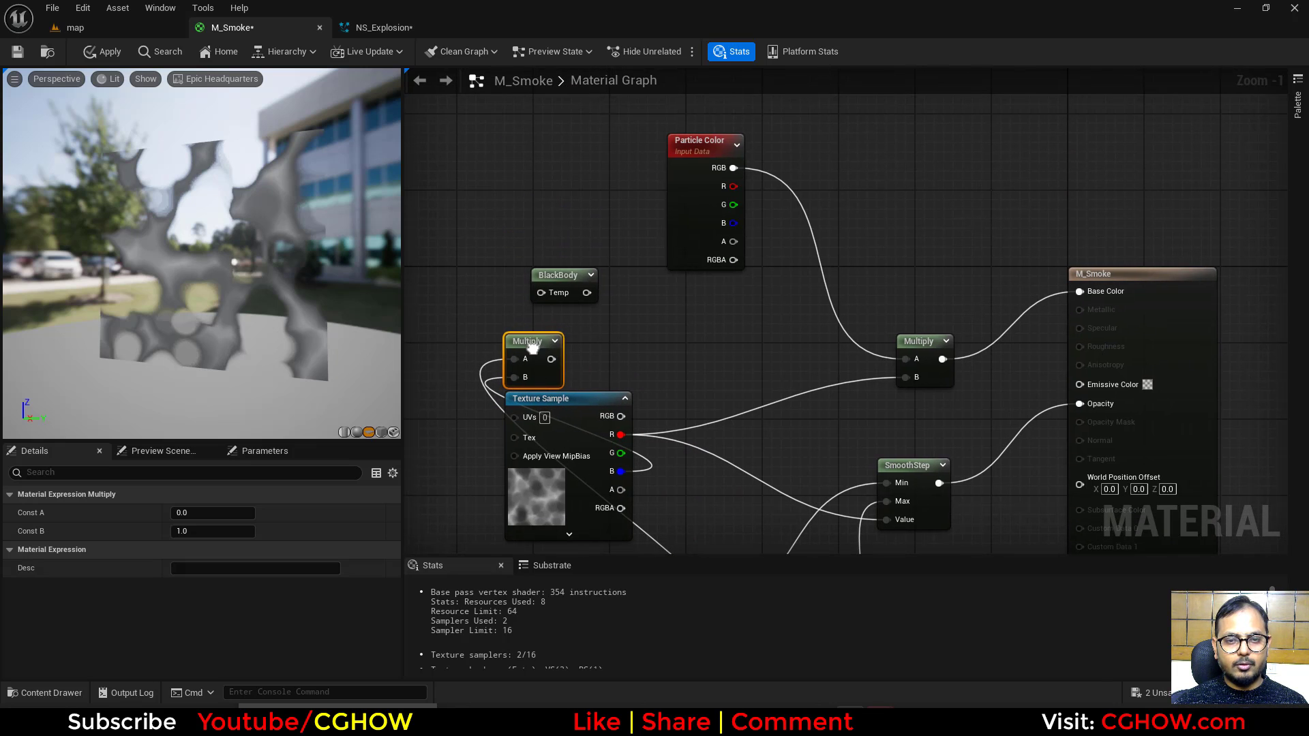
pyautogui.moveTo(531, 339); pyautogui.dragTo(1110, 386)
# Step: Rename the Dynamic Parameter node's third parameter to temp and set its default B value to 4000
pyautogui.moveTo(733, 393); pyautogui.dragTo(728, 198, button='right')
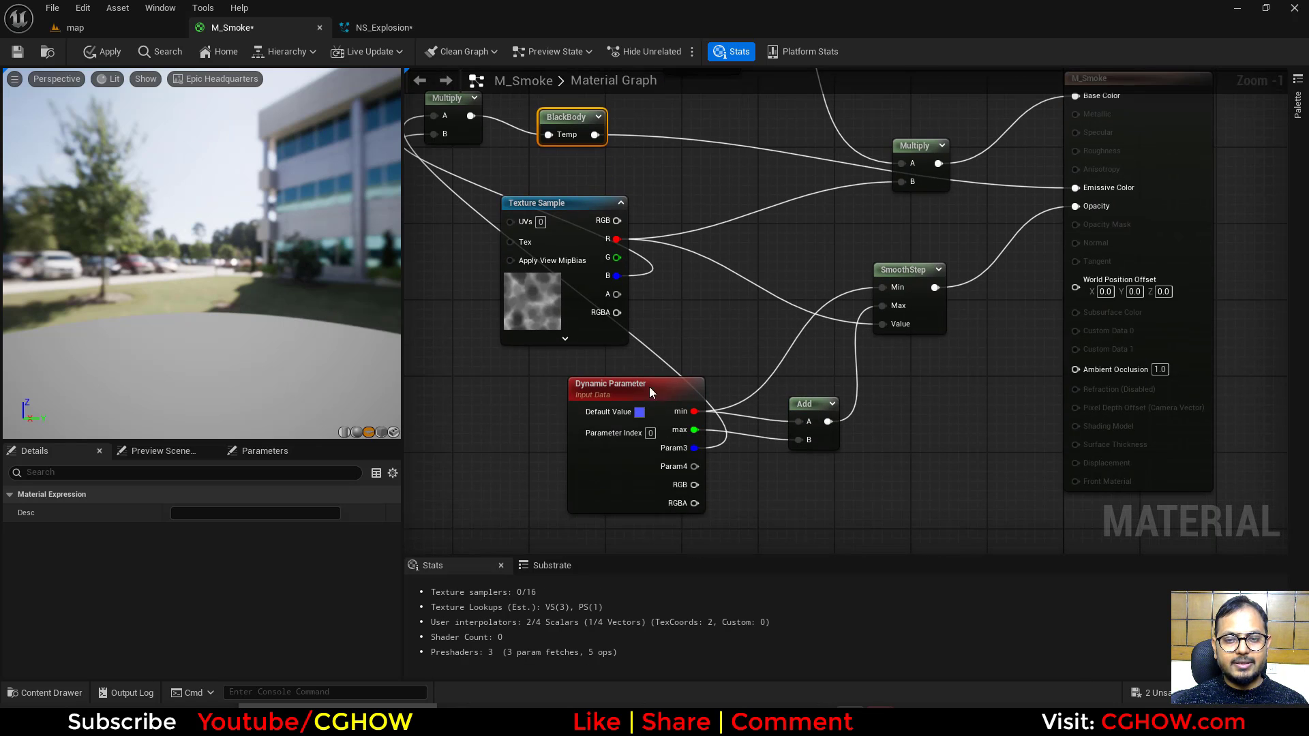
pyautogui.click(616, 488)
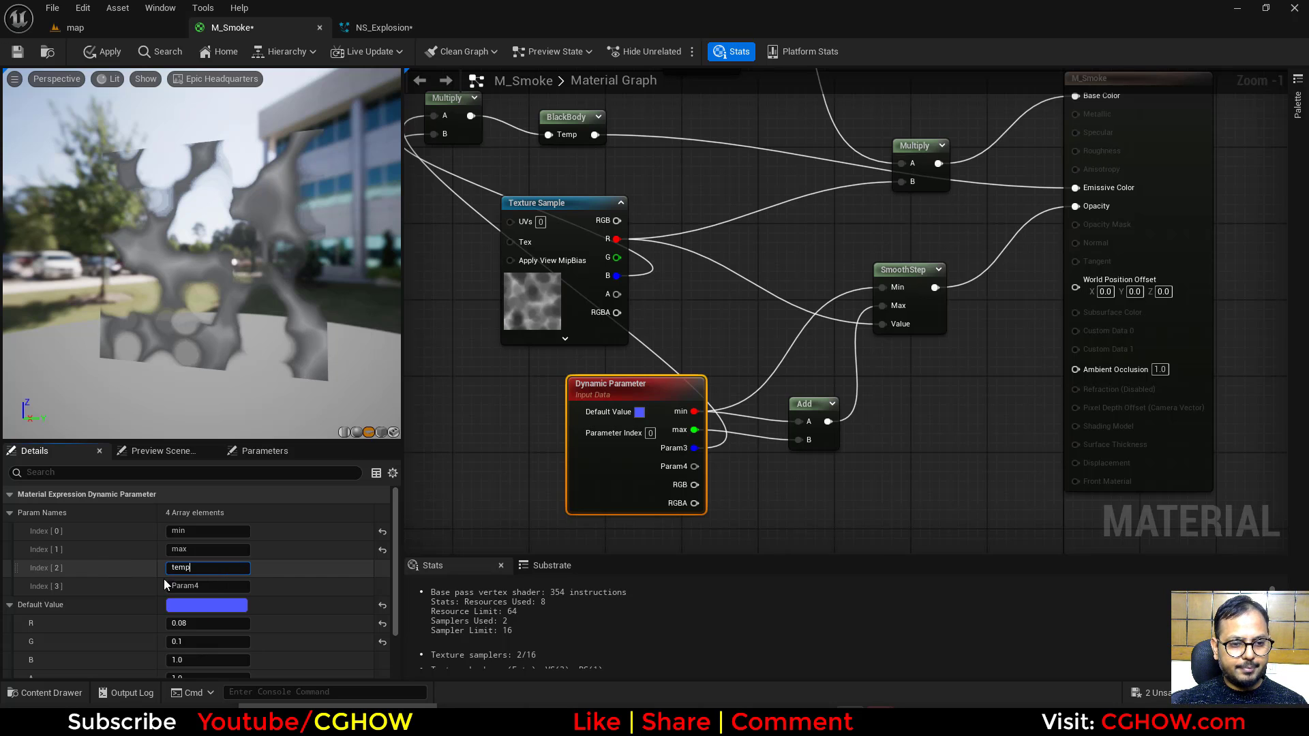
pyautogui.click(211, 660)
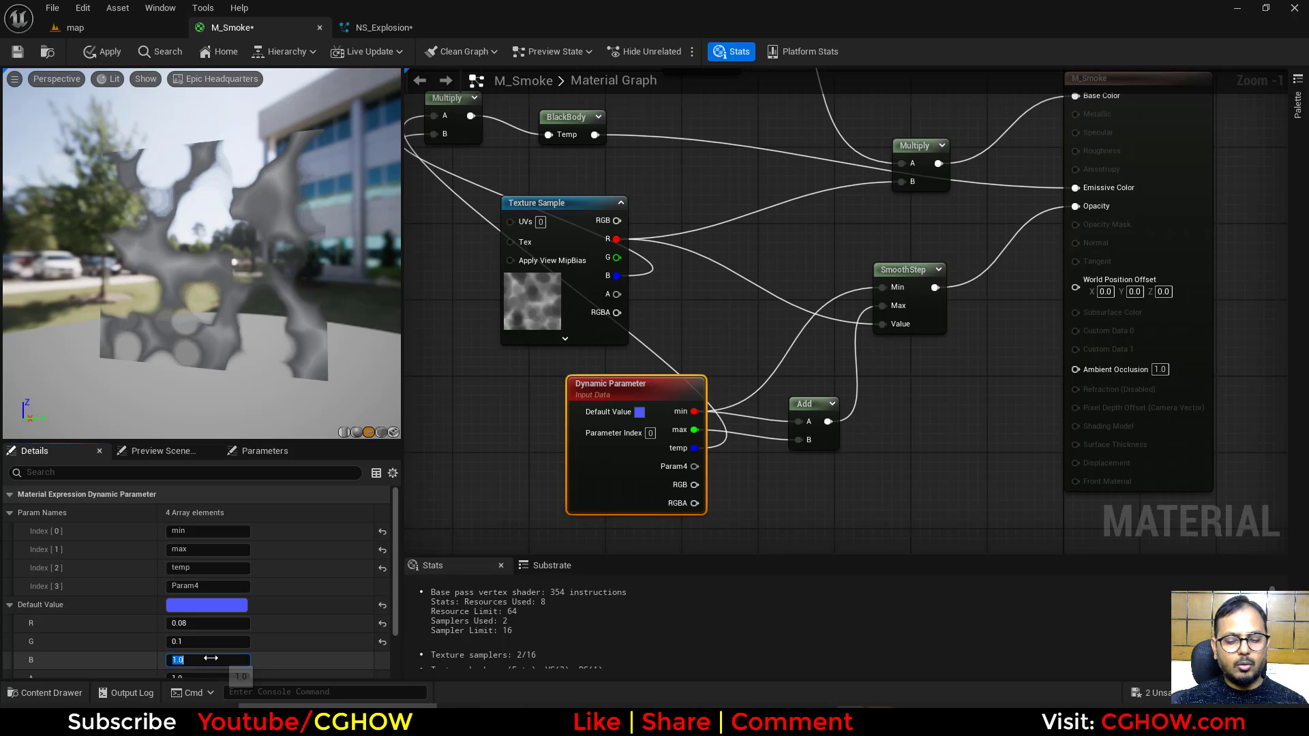
pyautogui.write('4000')
pyautogui.press('Return')
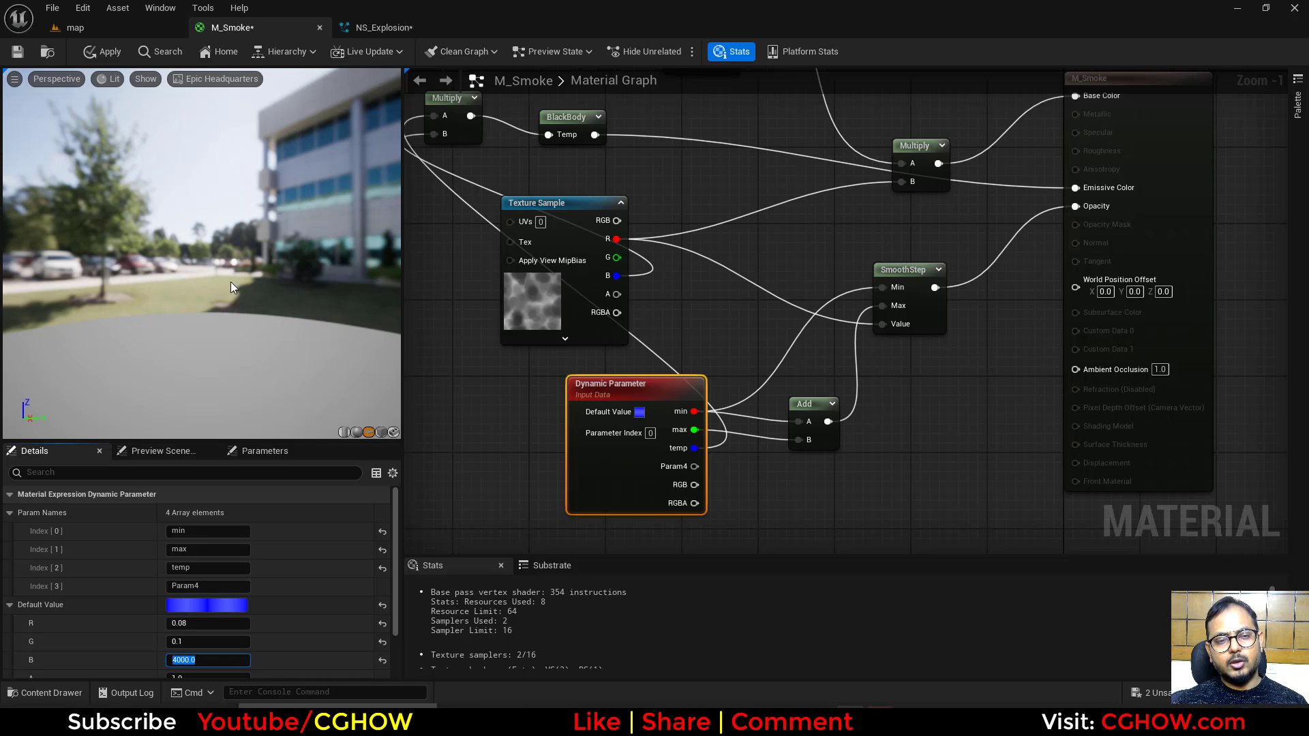
pyautogui.moveTo(182, 280); pyautogui.dragTo(210, 279)
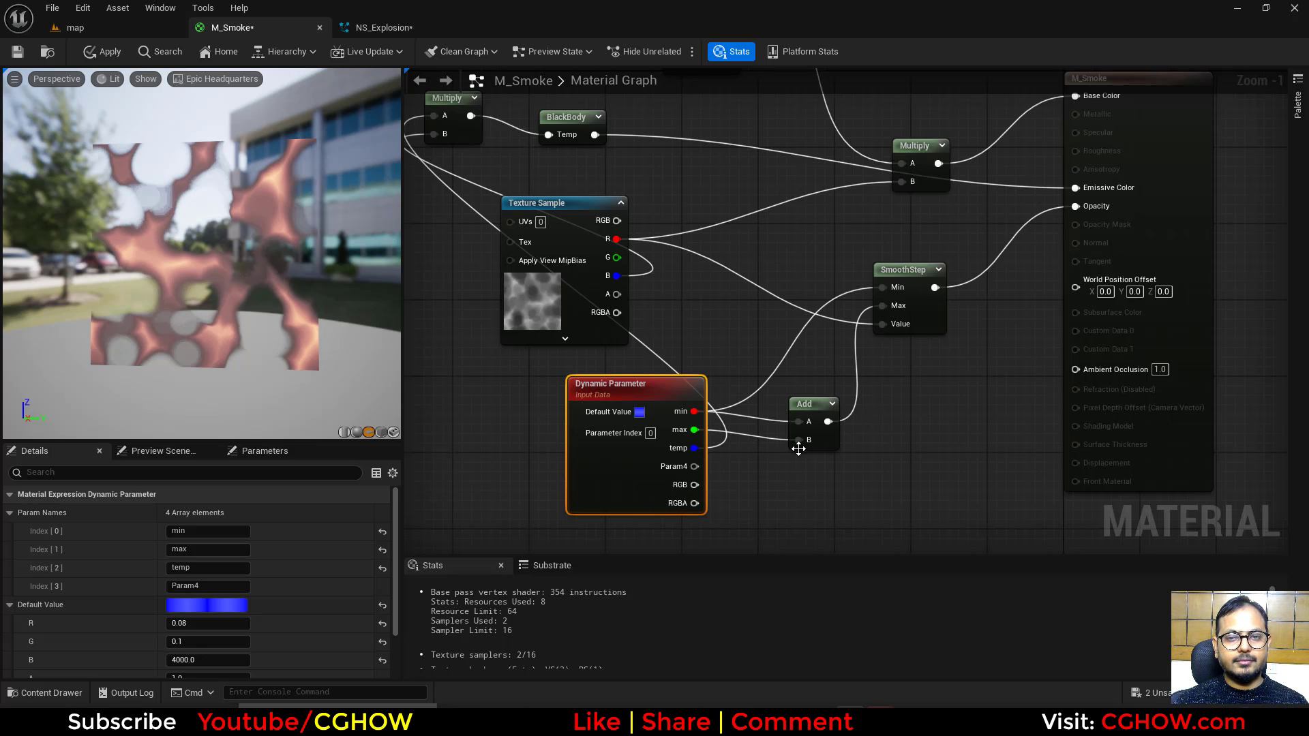
# Step: Connect SmoothStep's output to input B of the Multiply that feeds BlackBody, replacing the Texture Sample's B channel
pyautogui.moveTo(788, 349); pyautogui.dragTo(782, 374, button='right')
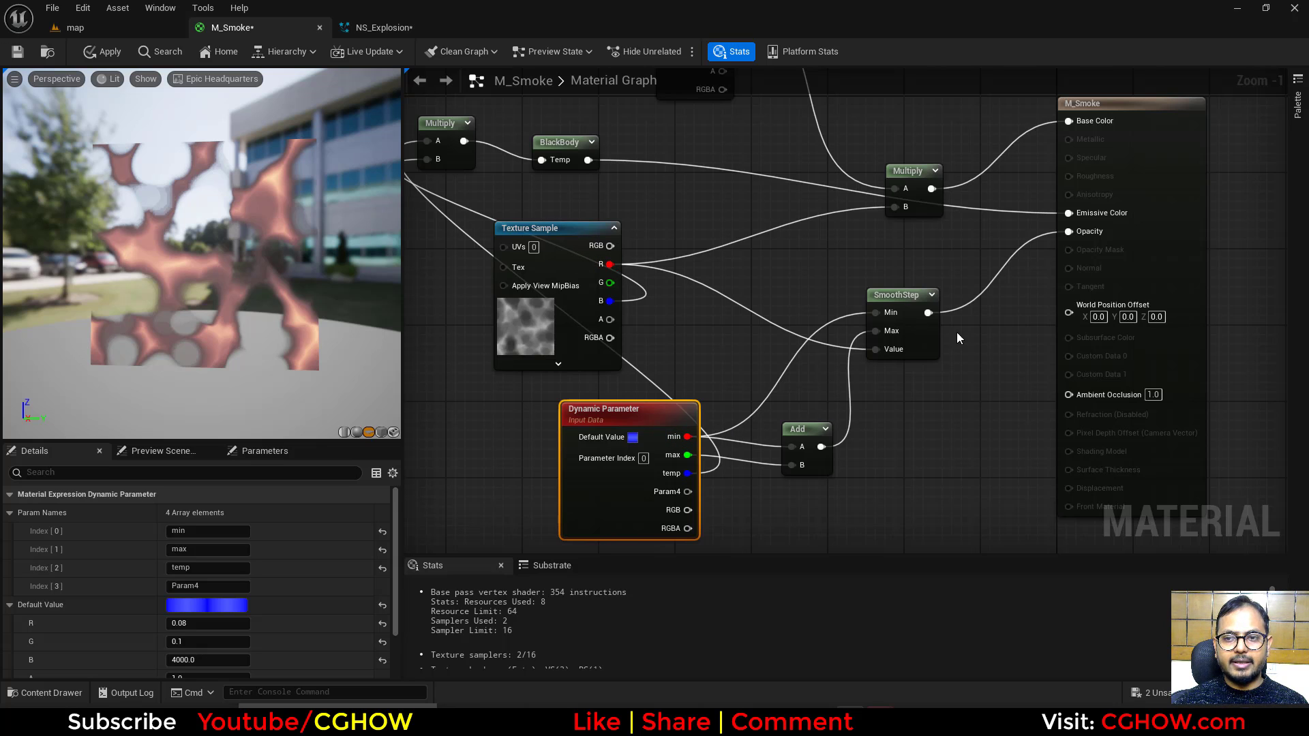
pyautogui.moveTo(929, 313); pyautogui.dragTo(427, 159)
pyautogui.moveTo(600, 365); pyautogui.dragTo(705, 410, button='right')
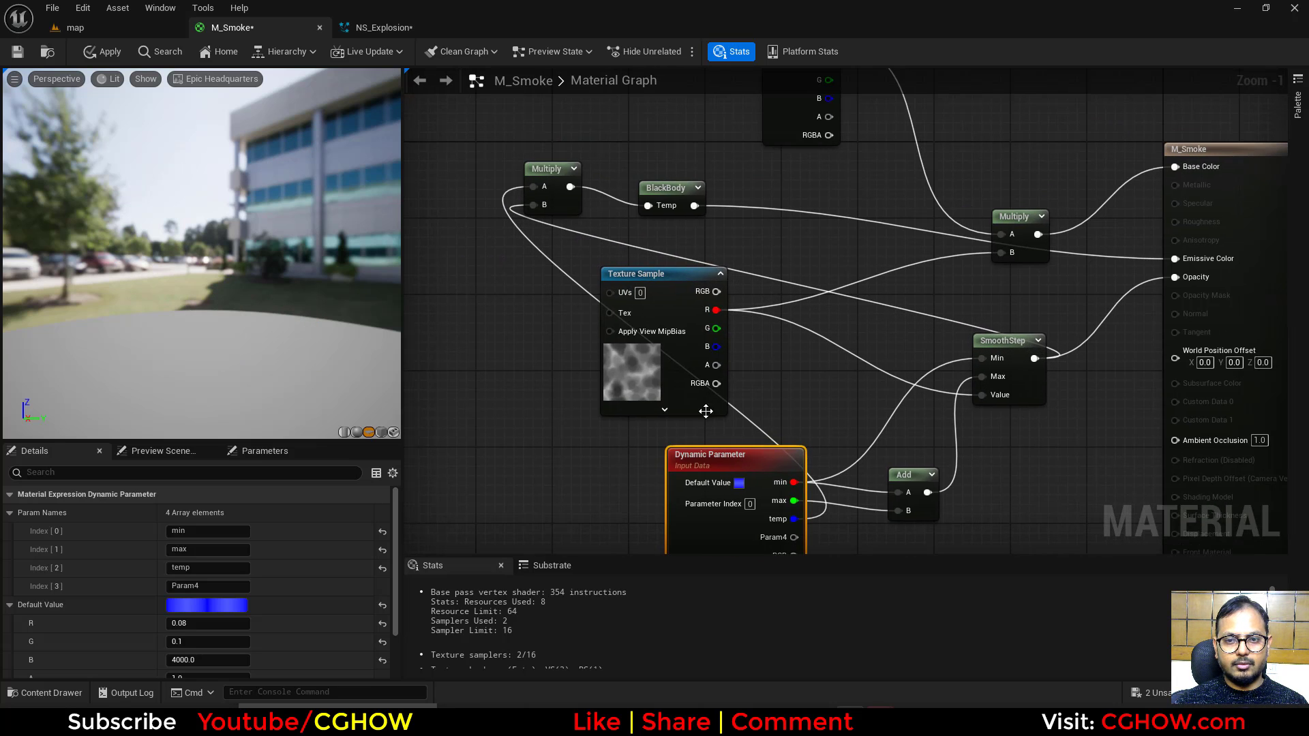
# Step: Move that Multiply and BlackBody below SmoothStep, shift the M_Smoke output node away to make room, and save the material
pyautogui.moveTo(550, 172); pyautogui.dragTo(1034, 482)
pyautogui.moveTo(1033, 481); pyautogui.dragTo(1027, 357, button='right')
pyautogui.moveTo(710, 86); pyautogui.dragTo(651, 195, button='right')
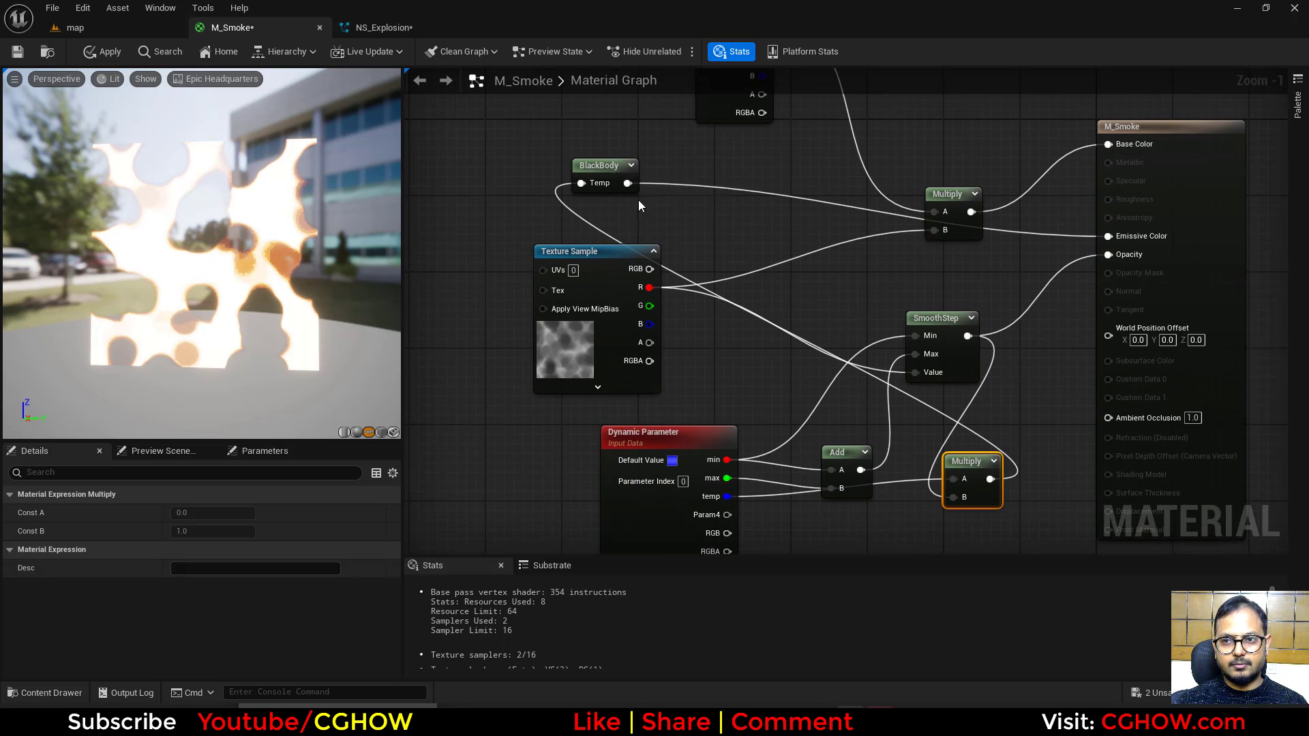
pyautogui.moveTo(600, 165); pyautogui.dragTo(1042, 472)
pyautogui.moveTo(1054, 404); pyautogui.dragTo(891, 376, button='right')
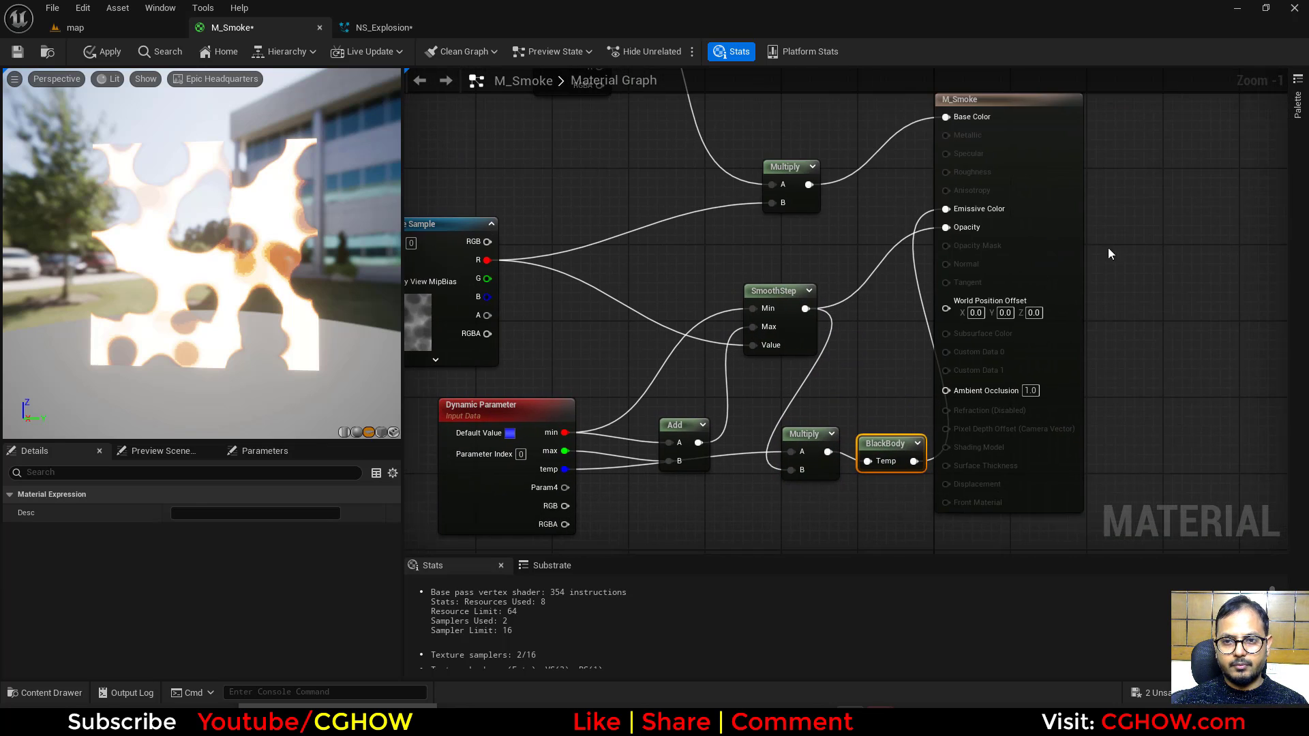
pyautogui.moveTo(975, 268); pyautogui.dragTo(1184, 287)
pyautogui.moveTo(825, 442)
pyautogui.mouseDown()
pyautogui.moveTo(807, 468)
pyautogui.moveTo(896, 460)
pyautogui.moveTo(833, 453)
pyautogui.mouseUp()
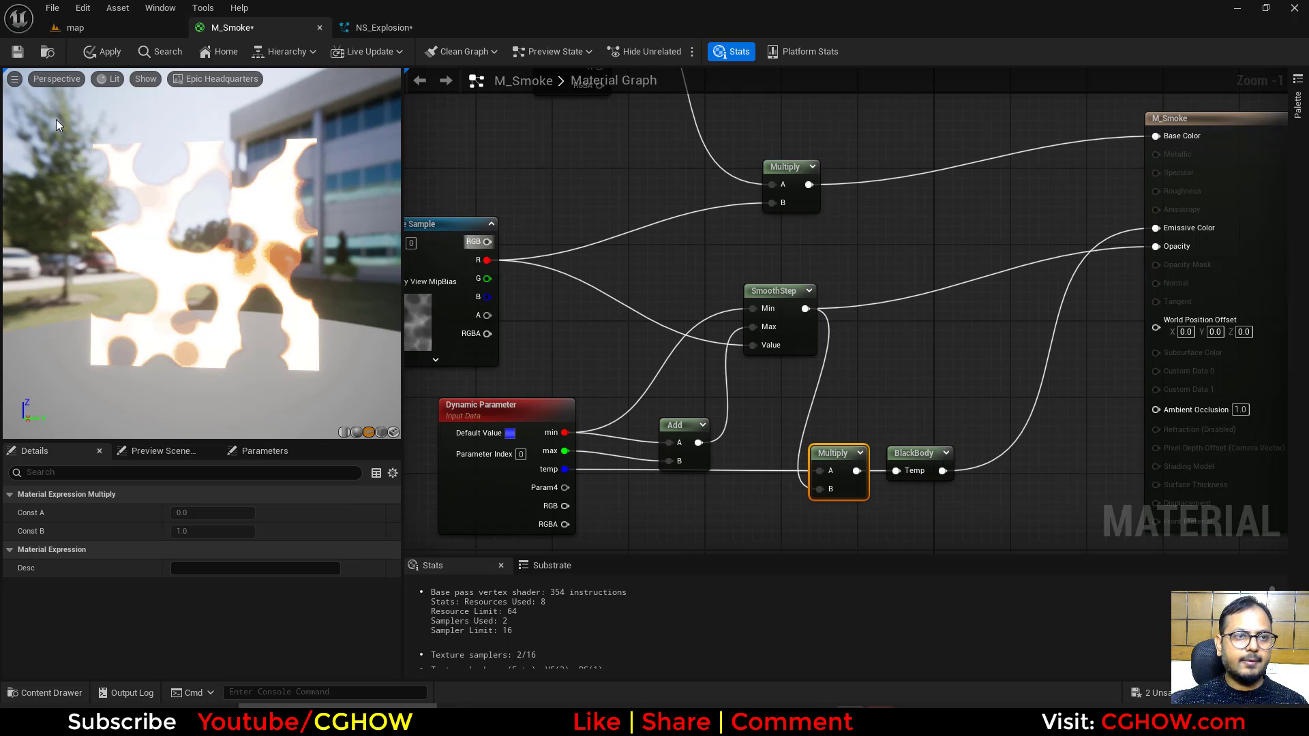
pyautogui.click(19, 53)
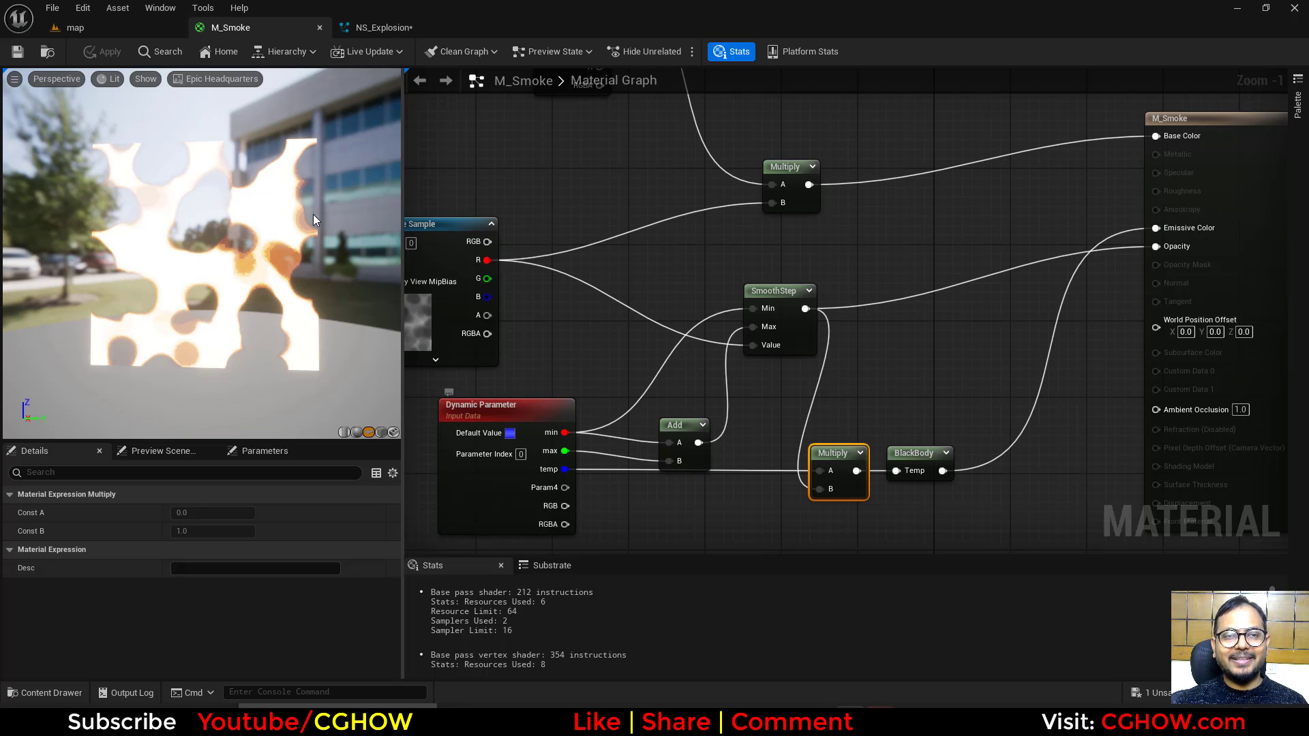
# Step: Return to NS_Explosion, delete the existing Fountain emitter, and add a fresh Fountain emitter from the template assets
pyautogui.click(378, 29)
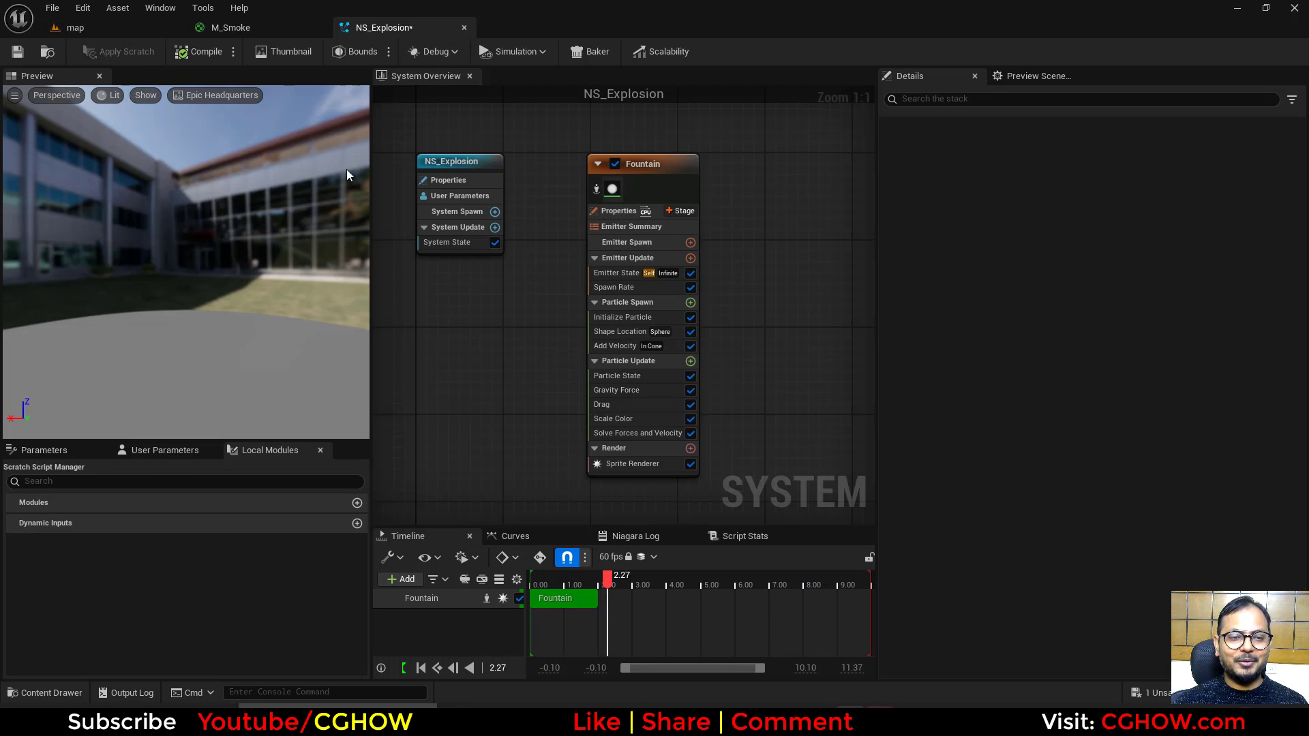
pyautogui.moveTo(614, 163); pyautogui.dragTo(639, 268)
pyautogui.press('Delete')
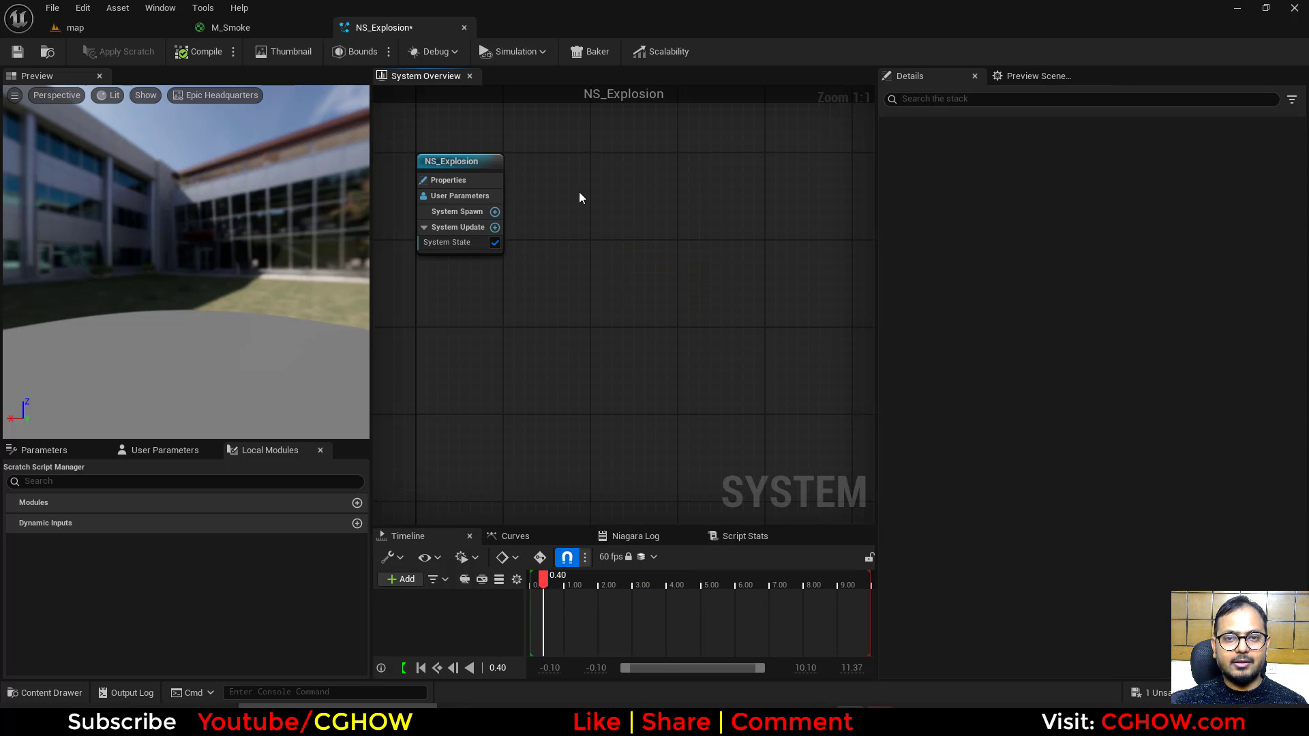
pyautogui.rightClick(581, 180)
pyautogui.click(641, 207)
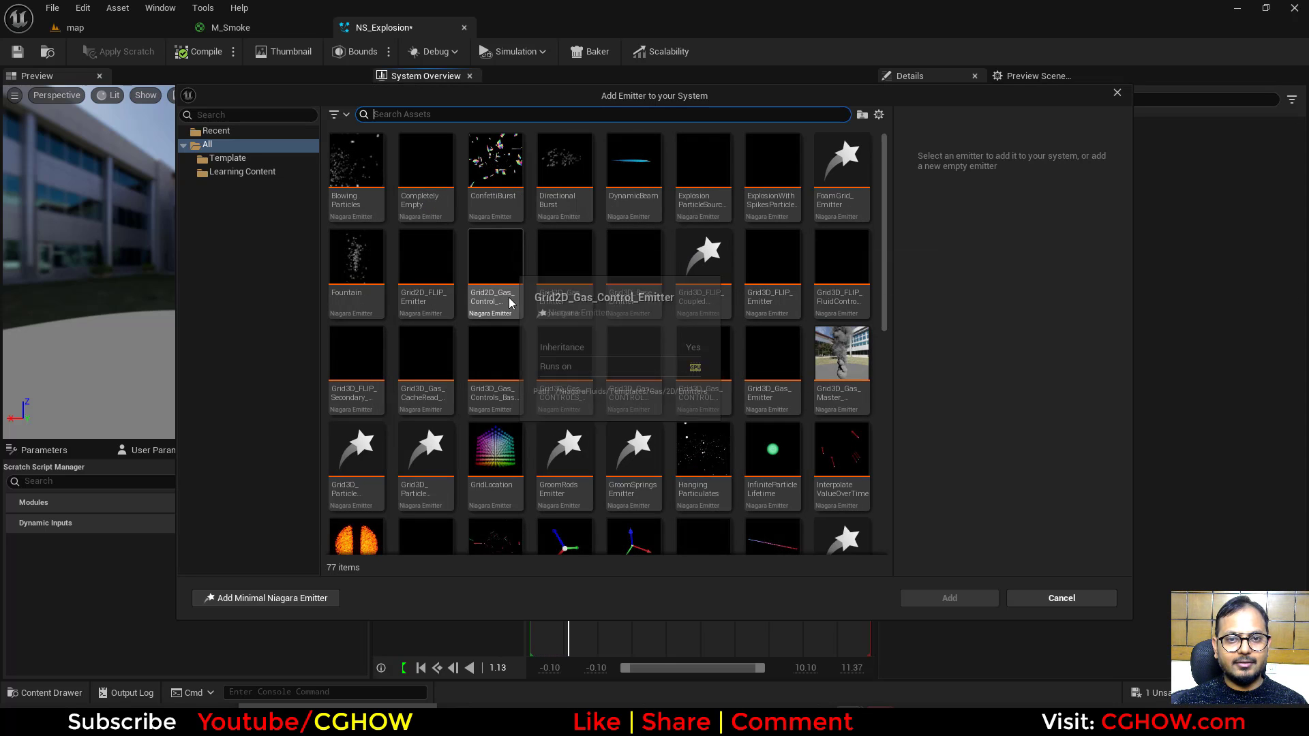
pyautogui.doubleClick(374, 287)
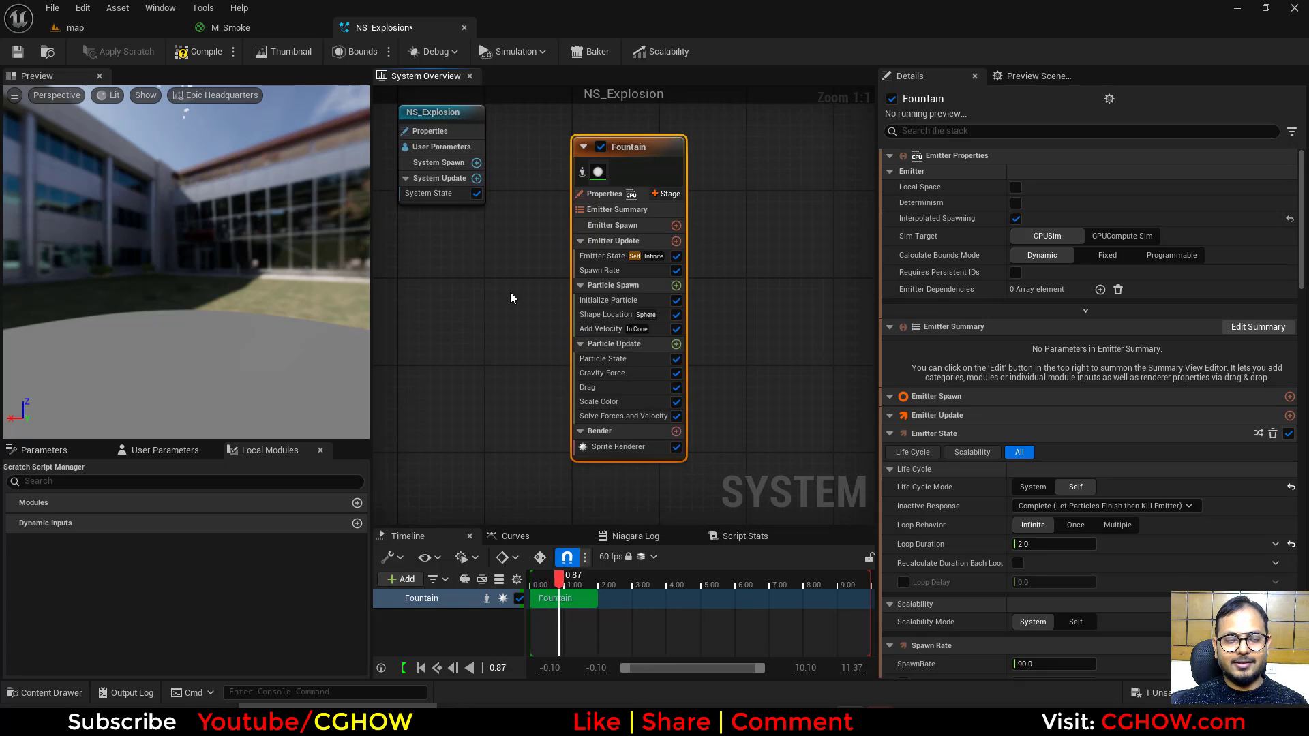
pyautogui.click(244, 211)
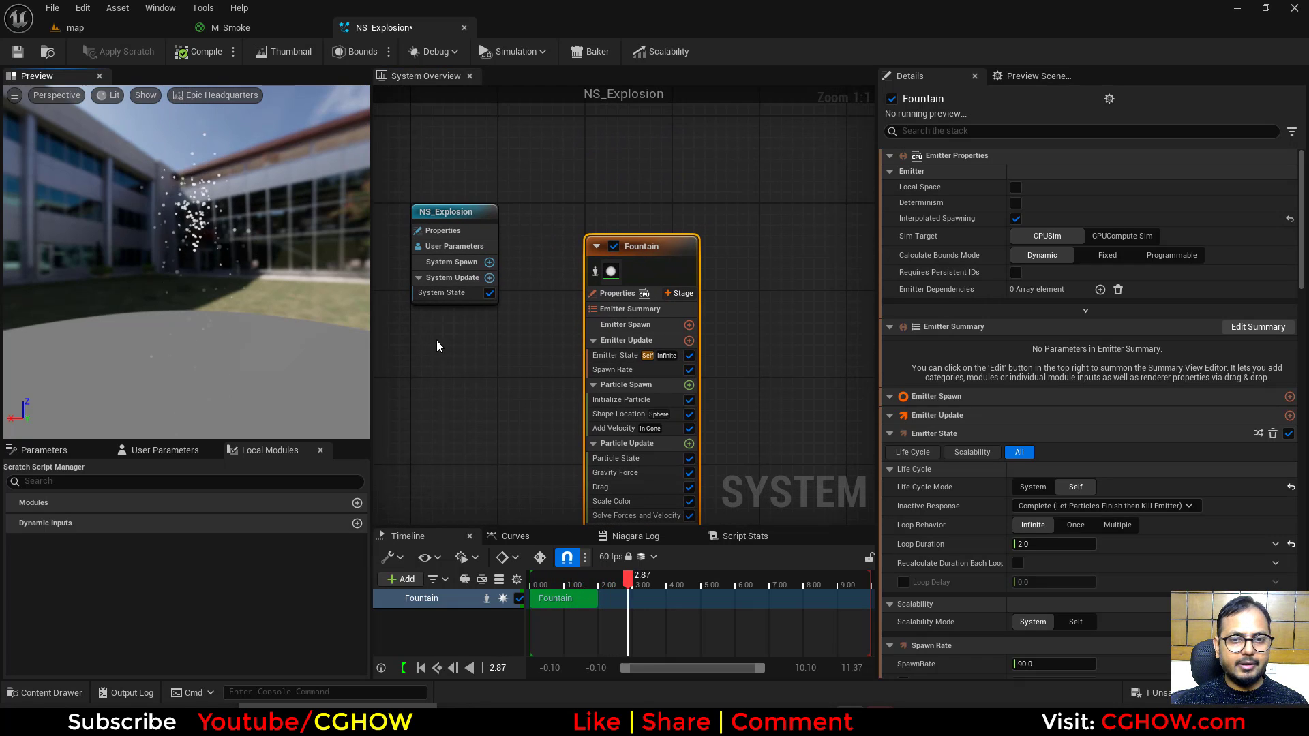
# Step: Set Fountain's Loop Behavior to Once and replace Spawn Rate with a Spawn Burst Instantaneous module with Spawn Count 20
pyautogui.click(574, 235)
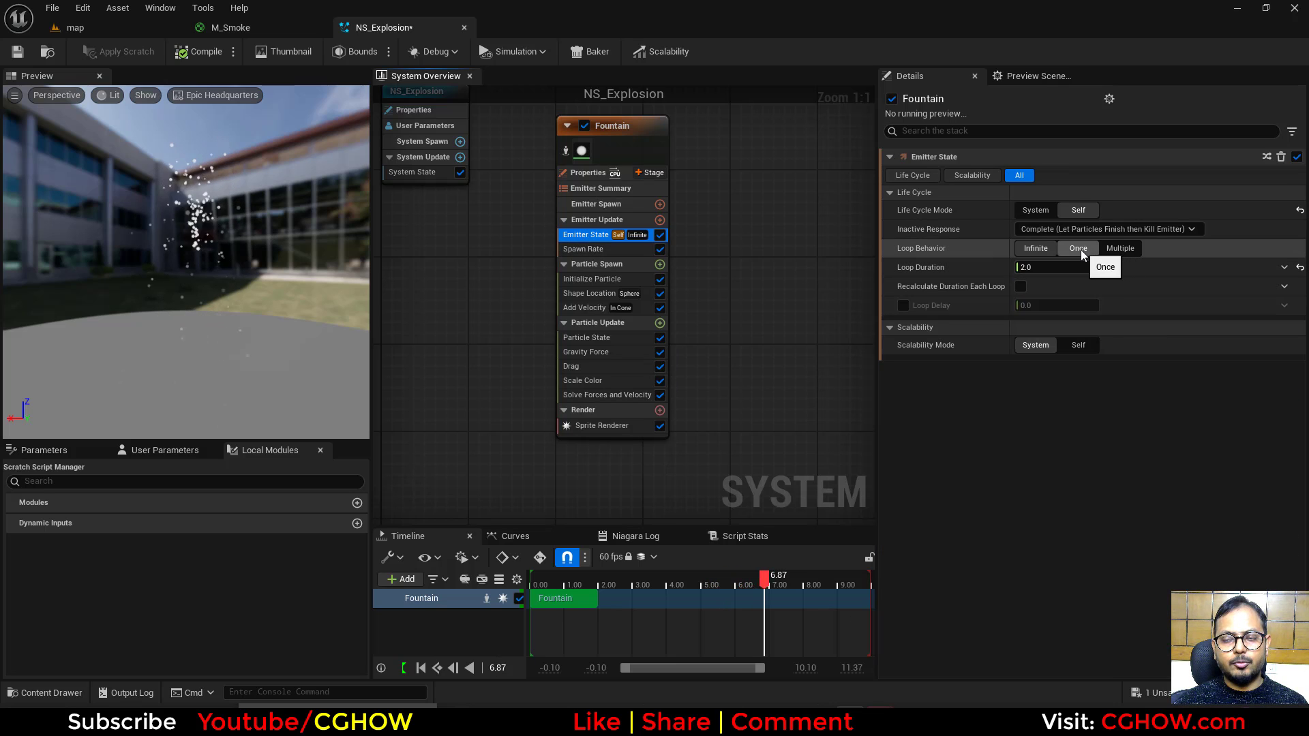
pyautogui.click(1079, 249)
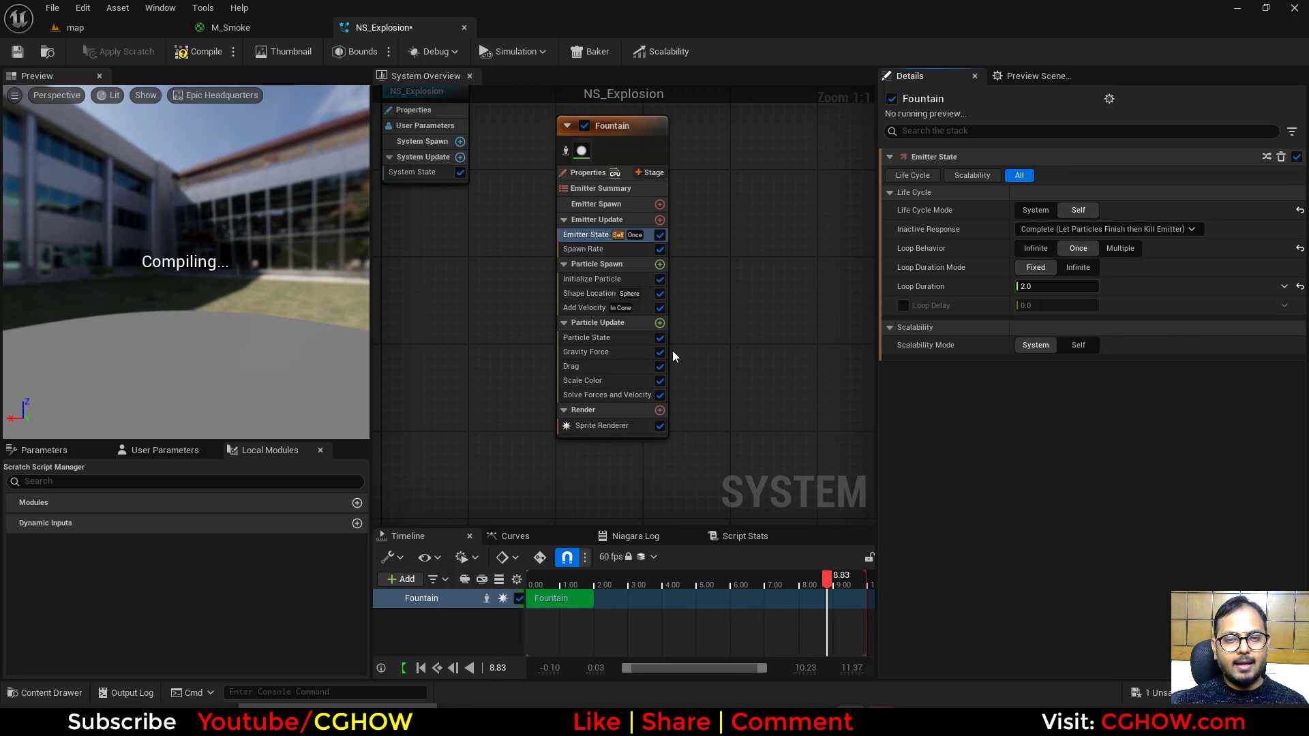
pyautogui.click(638, 250)
pyautogui.click(659, 220)
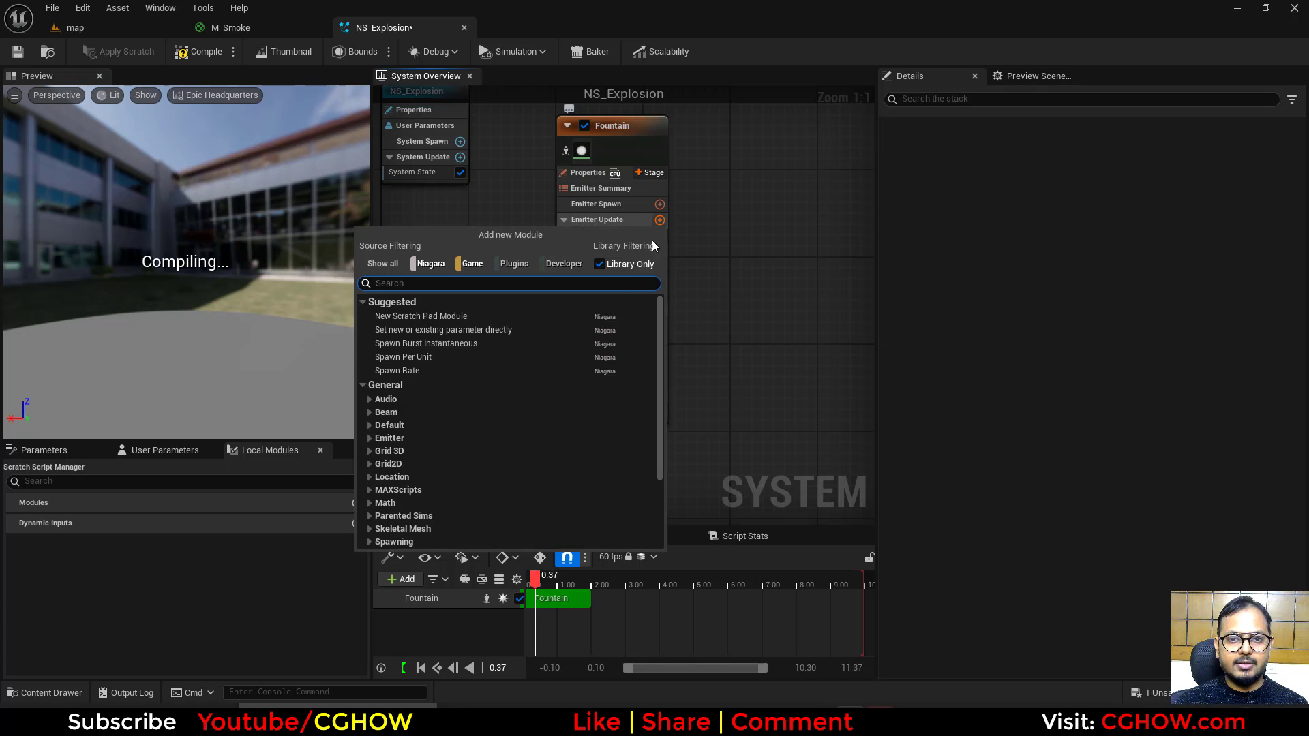
pyautogui.click(420, 332)
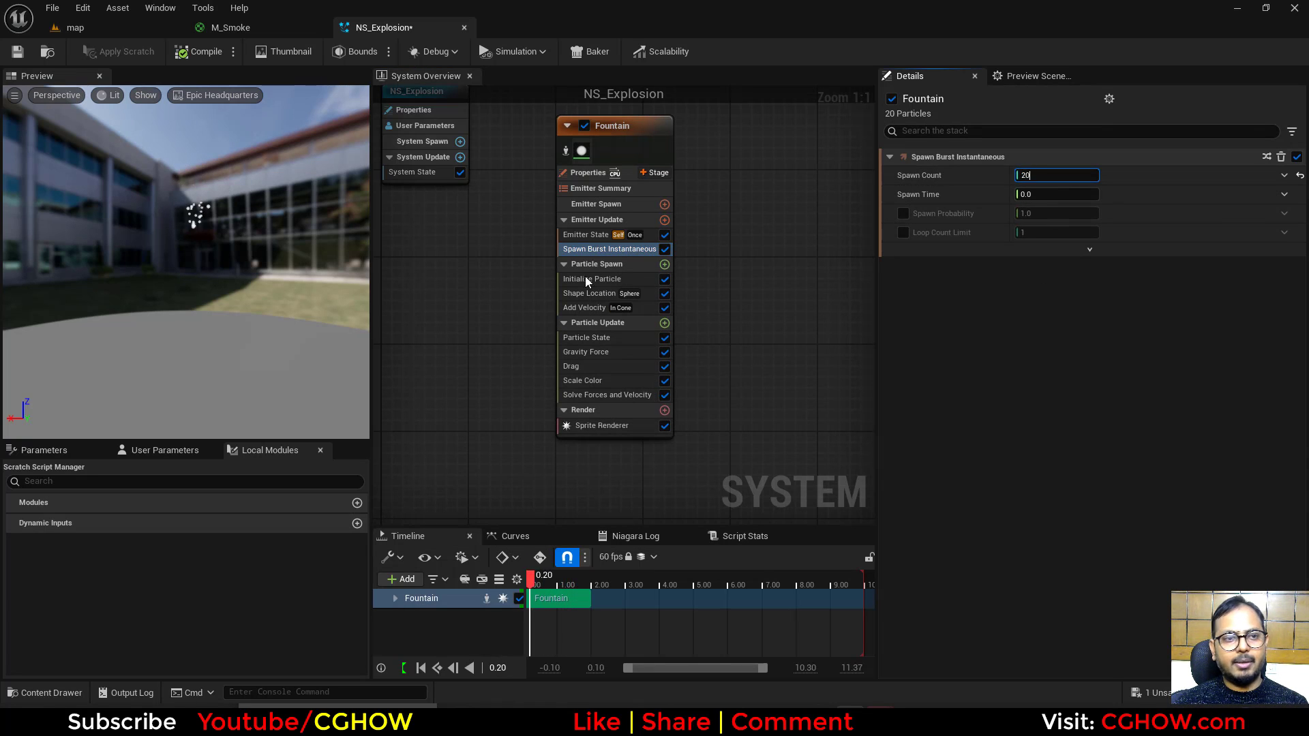
pyautogui.write('20')
pyautogui.moveTo(252, 334)
pyautogui.mouseDown()
pyautogui.moveTo(246, 321)
pyautogui.moveTo(259, 343)
pyautogui.mouseUp()
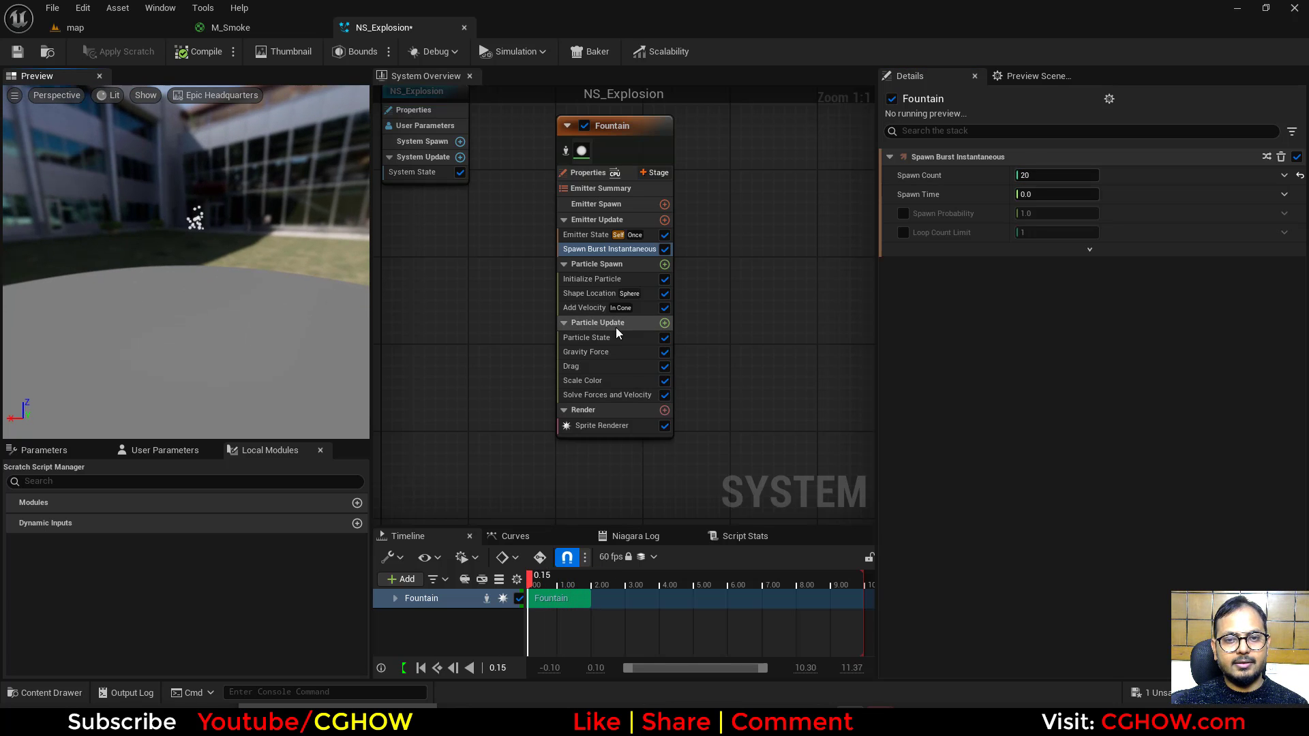
# Step: Disable the Gravity Force module in Fountain's Particle Update and check the burst in the preview
pyautogui.click(598, 353)
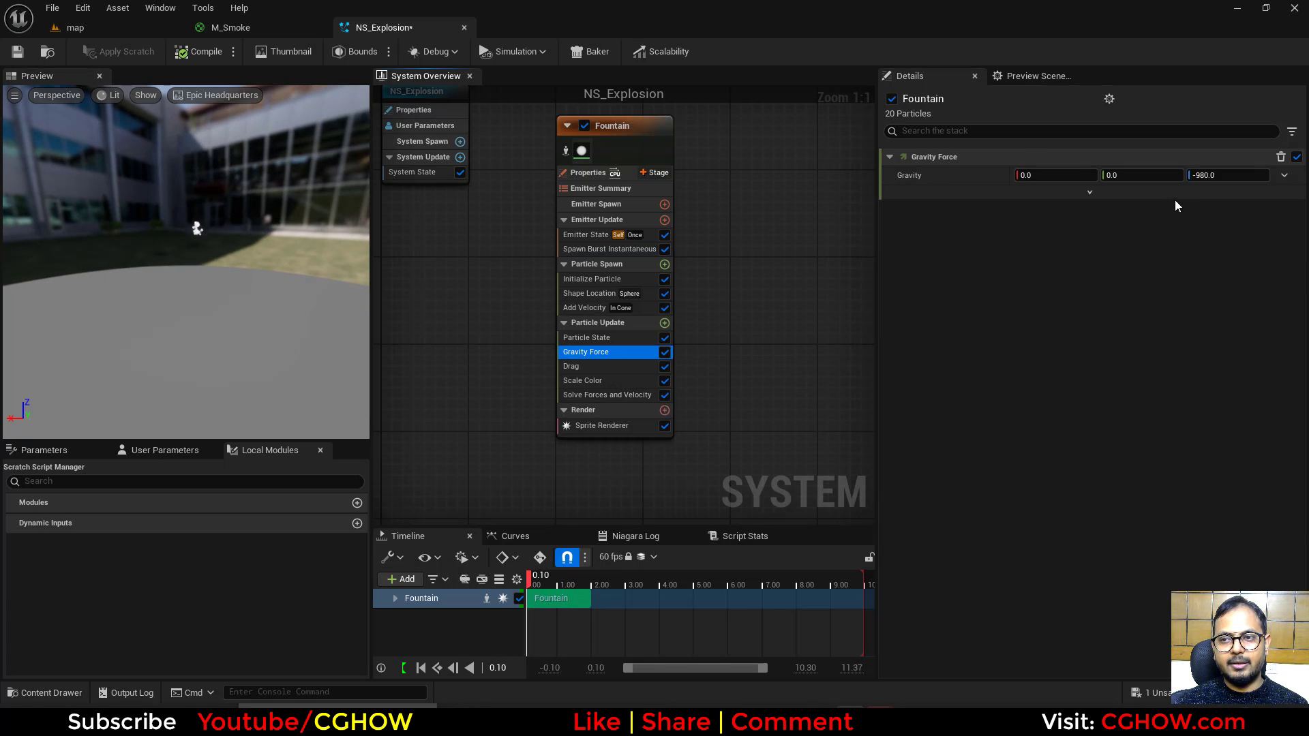
pyautogui.click(665, 353)
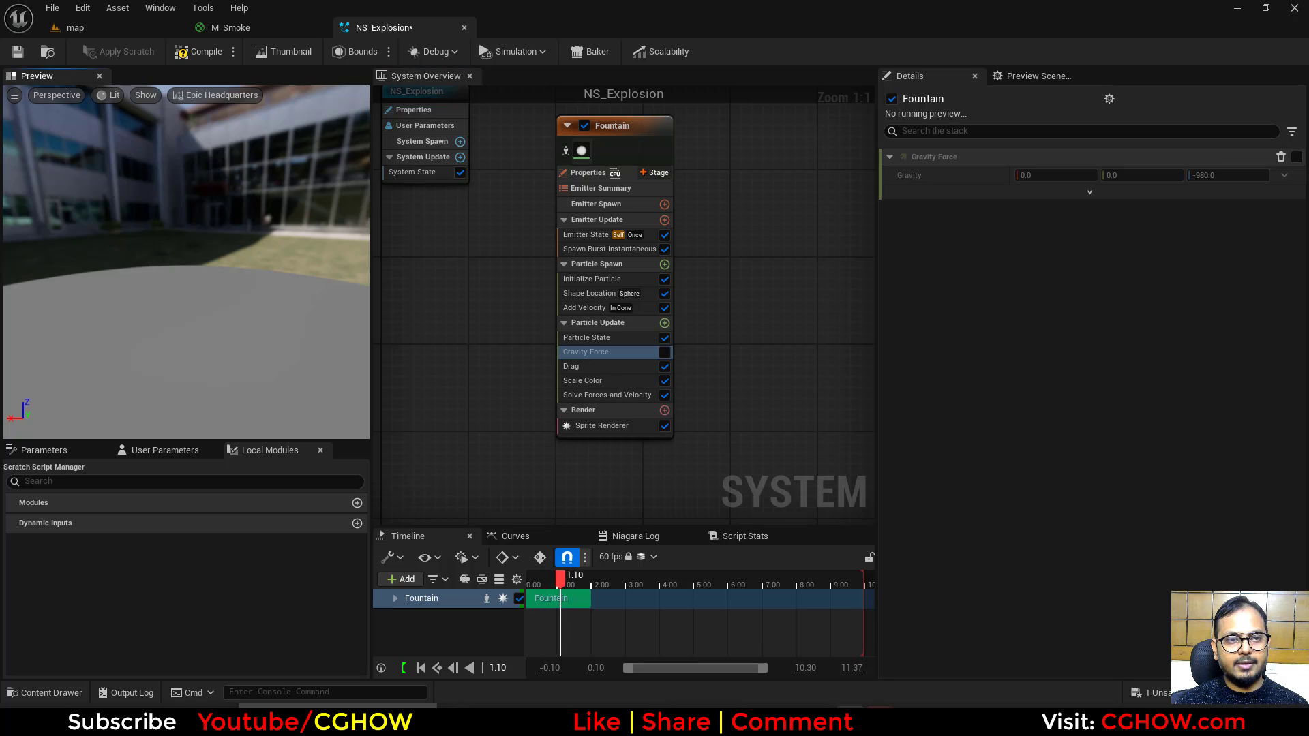
pyautogui.moveTo(253, 312); pyautogui.dragTo(254, 299)
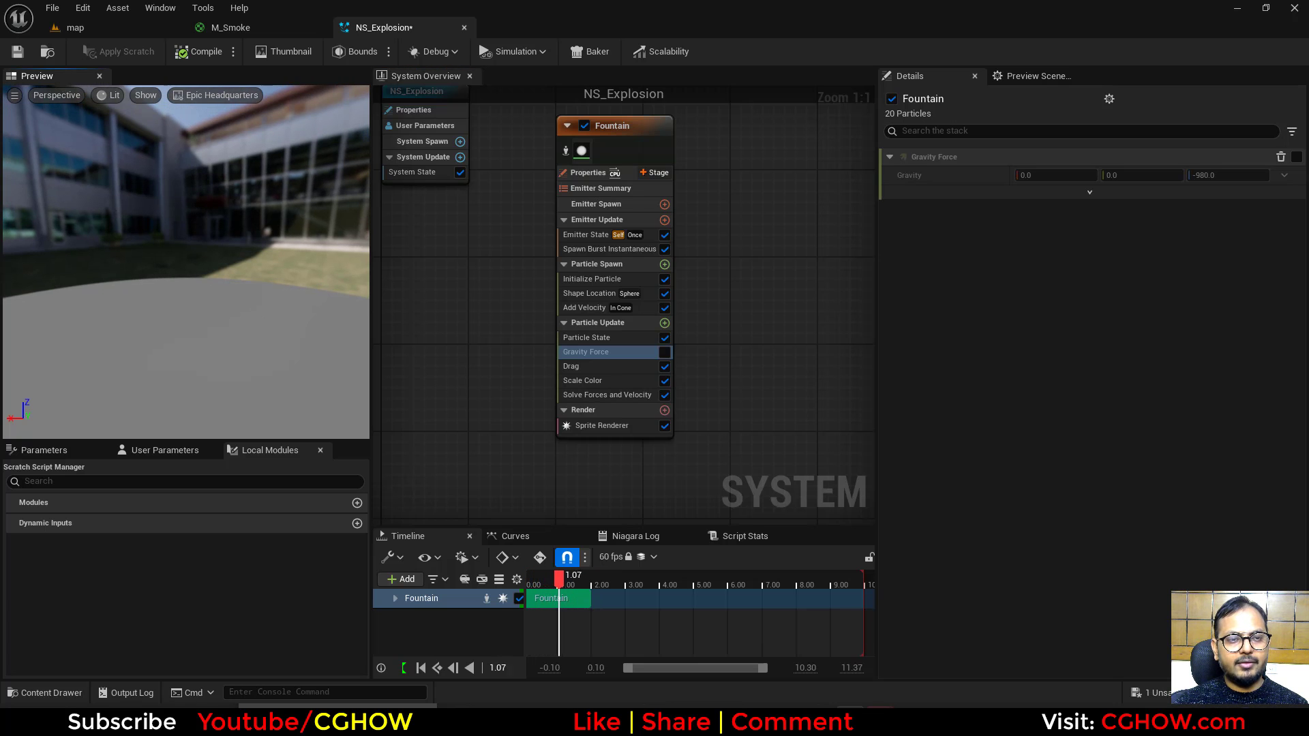
# Step: Set Add Velocity's random speed range to a minimum of 100 and a maximum of 200
pyautogui.click(592, 307)
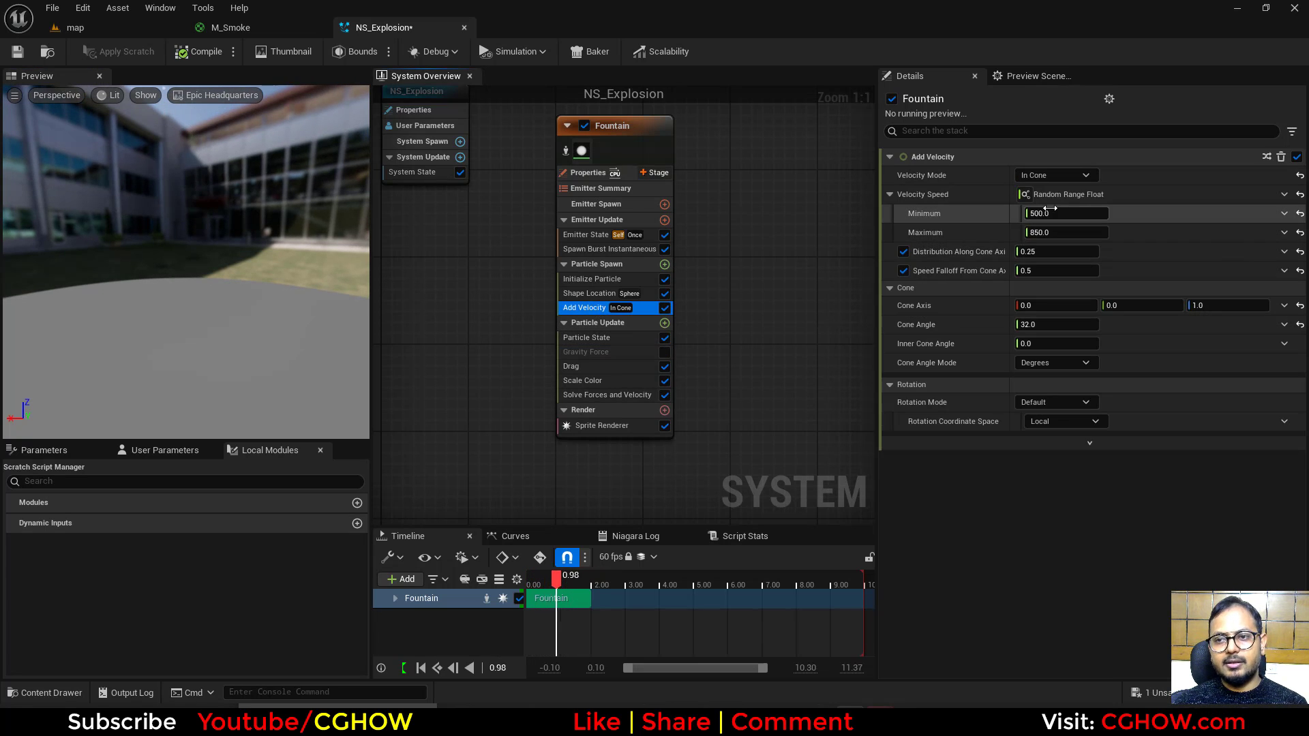
pyautogui.write('100')
pyautogui.press('Tab')
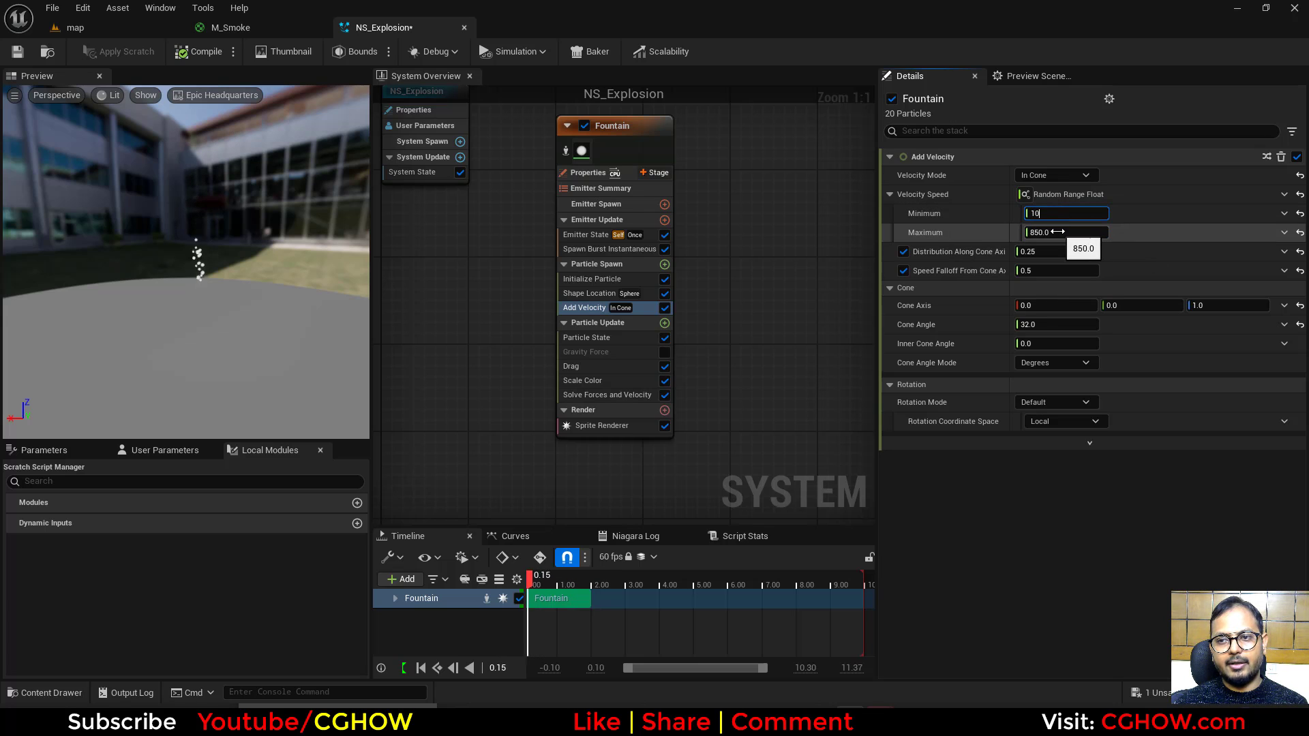
pyautogui.write('200')
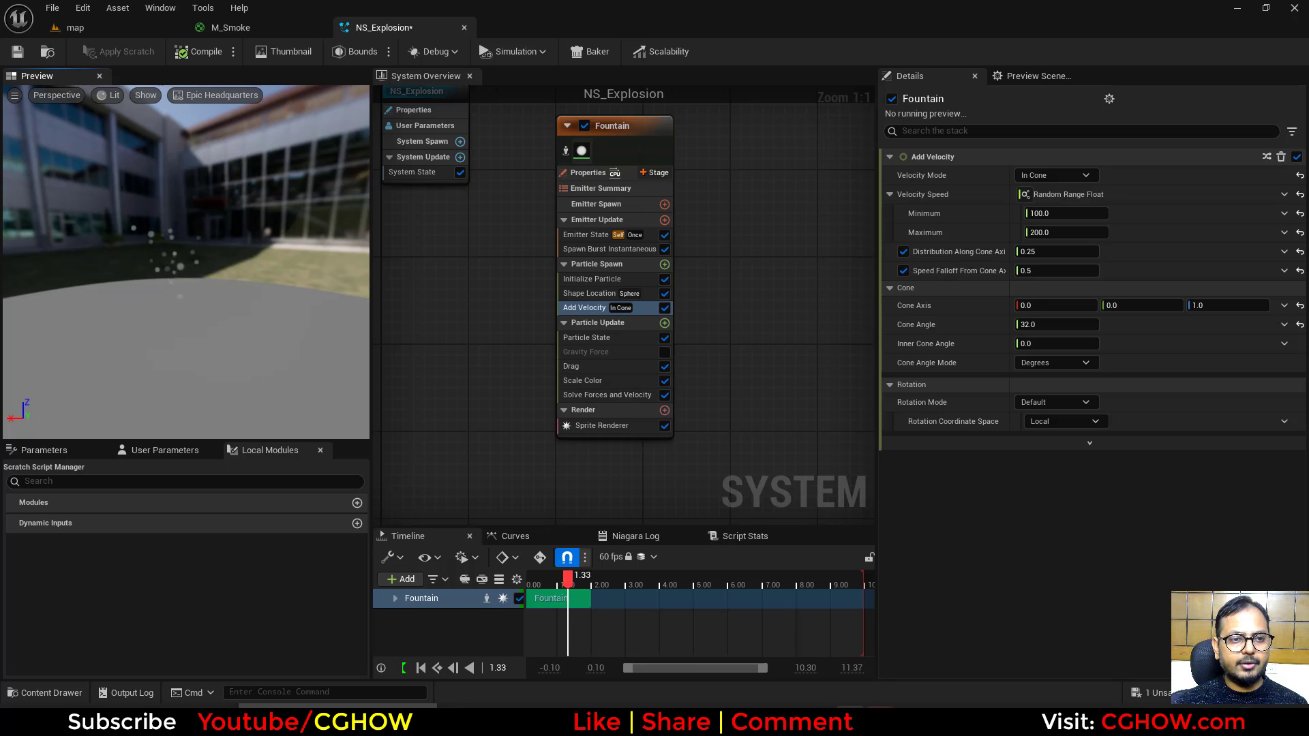
# Step: Select the SM_Blob mesh in the map's content, then replace Fountain's Sprite Renderer with a Mesh Renderer using SM_Blob
pyautogui.click(142, 29)
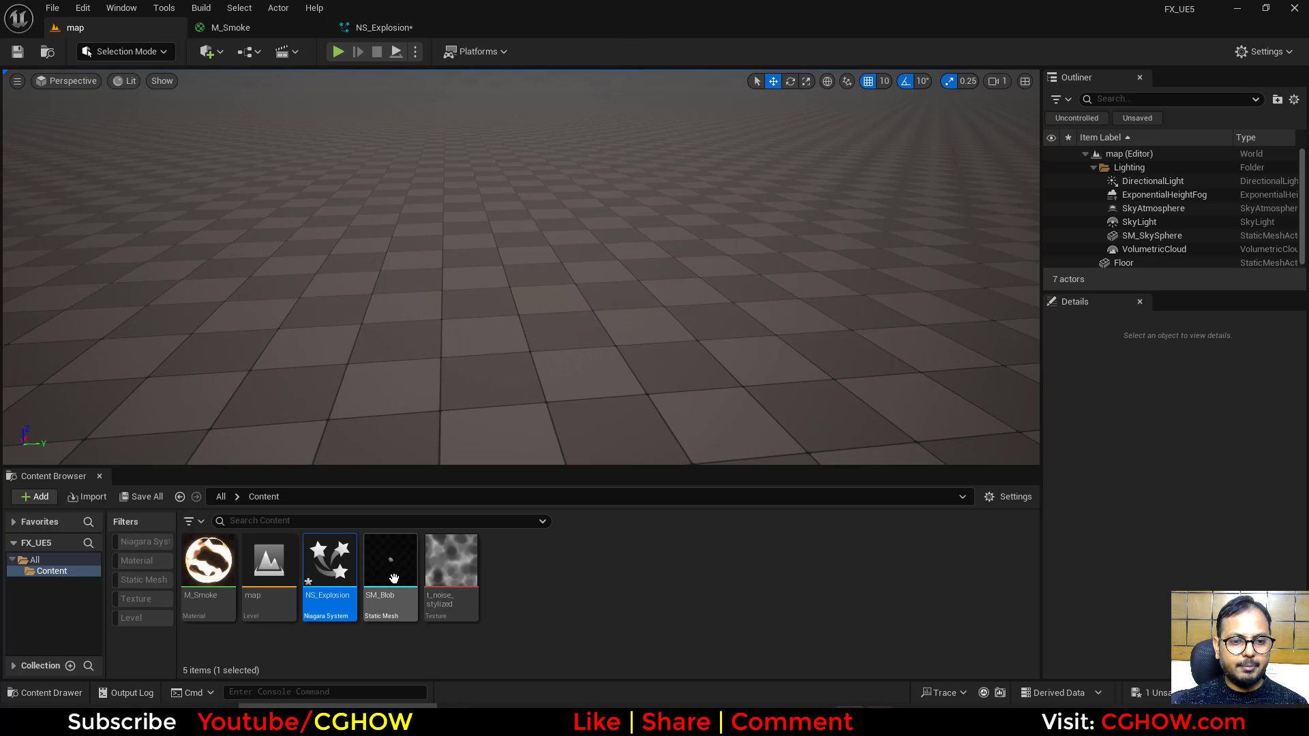
pyautogui.click(393, 578)
pyautogui.click(372, 27)
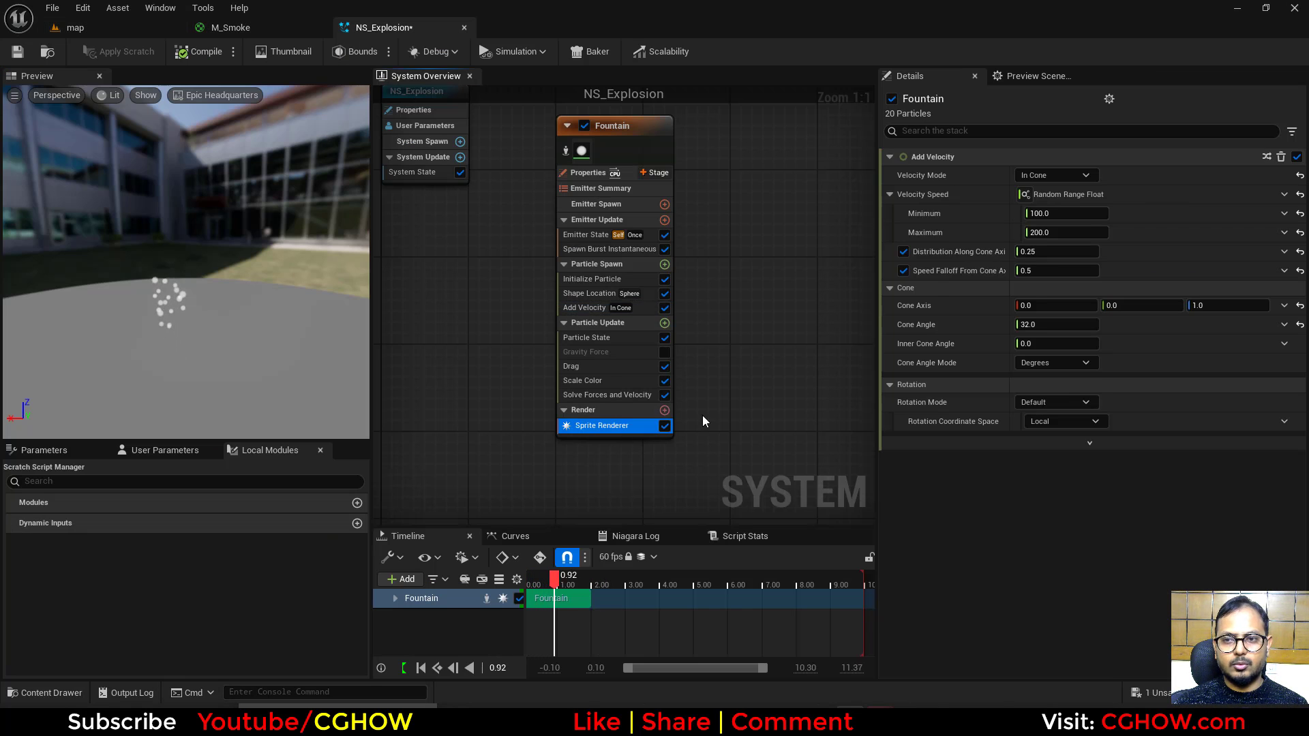
pyautogui.press('Delete')
pyautogui.click(664, 411)
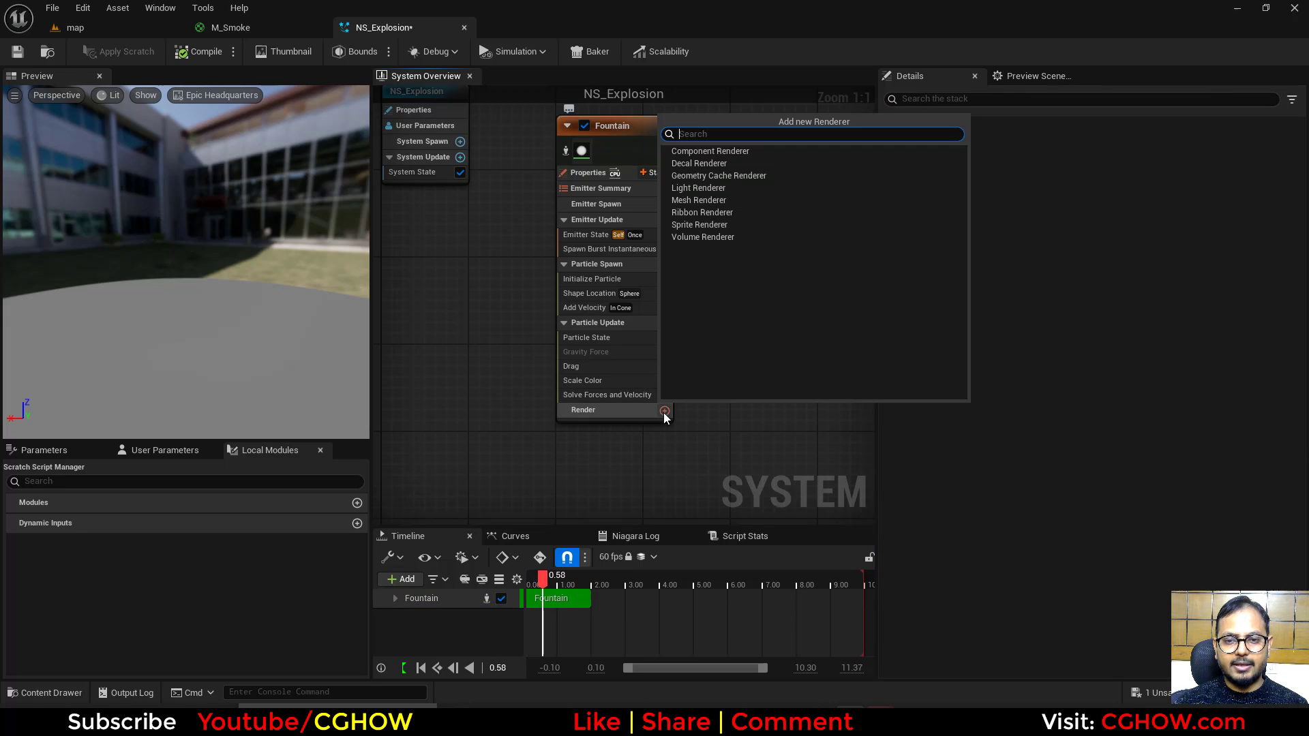
pyautogui.click(702, 200)
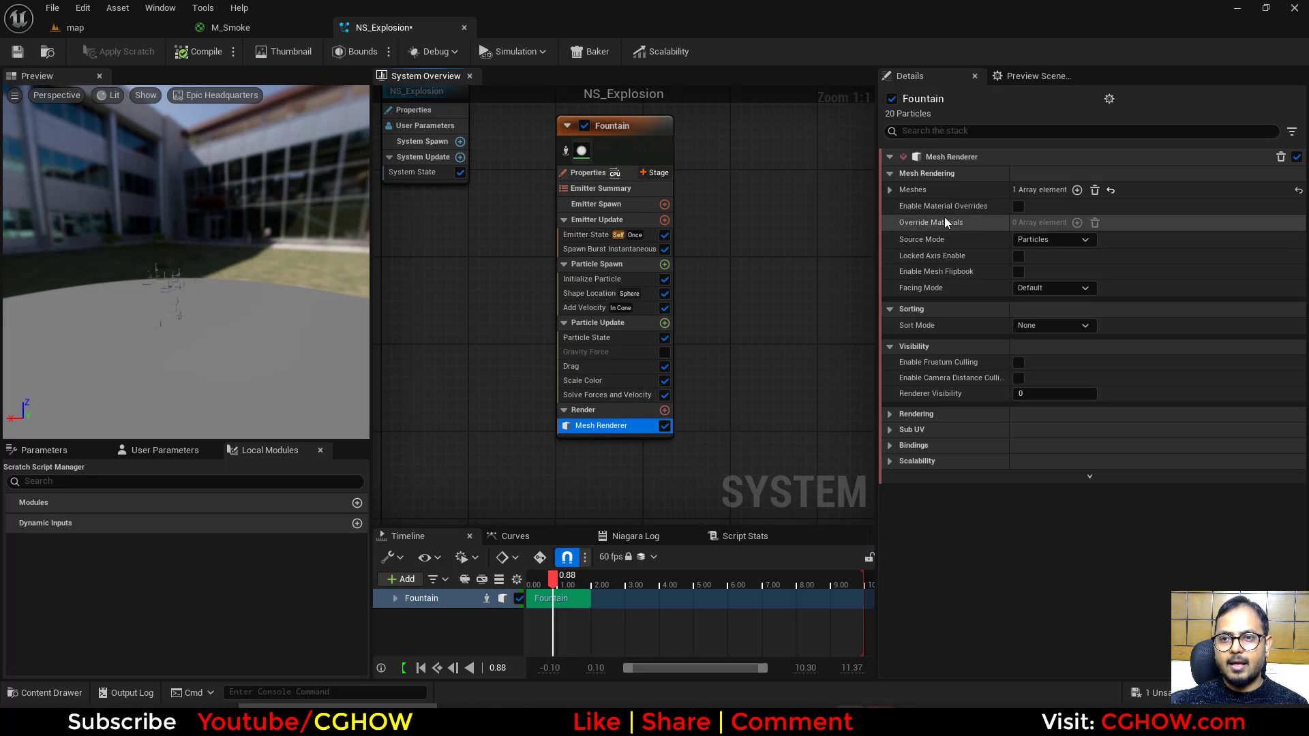
pyautogui.click(889, 190)
pyautogui.click(1062, 227)
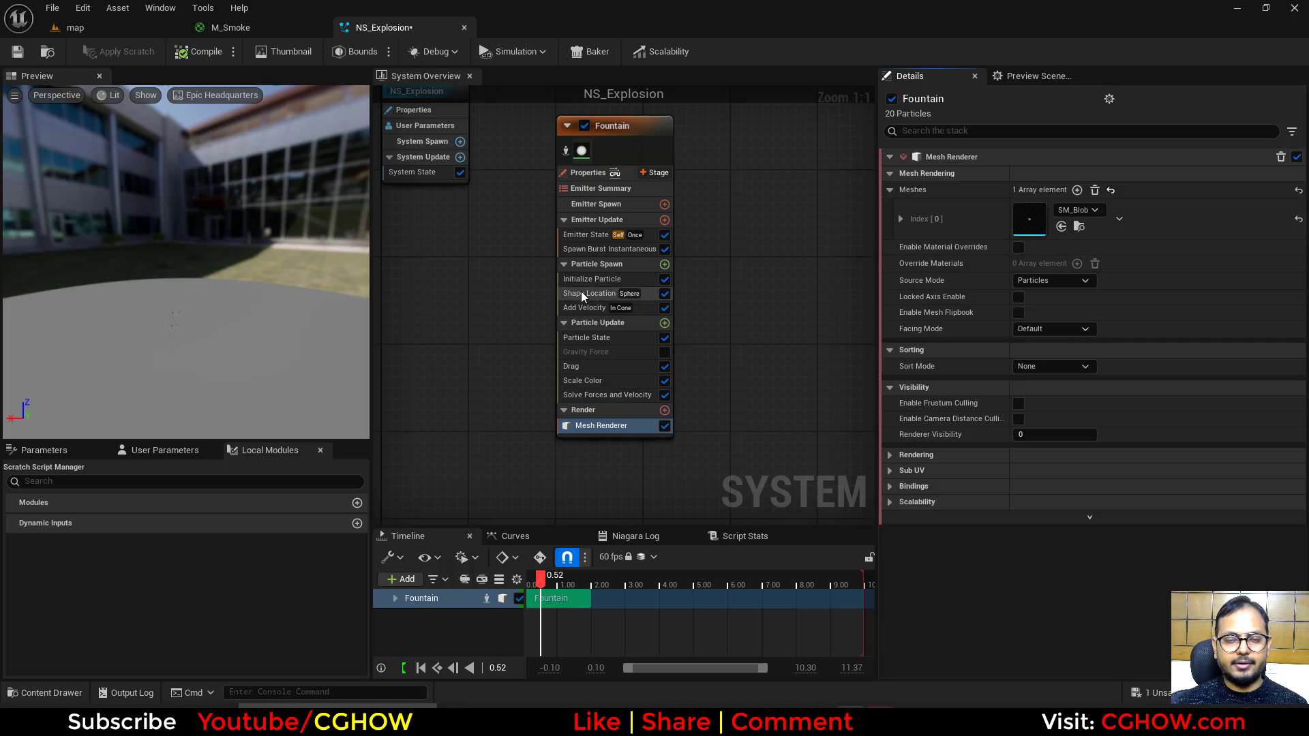
# Step: Set both the Sprite Size Mode and the Mass Mode to Unset in Fountain's Initialize Particle module
pyautogui.click(595, 279)
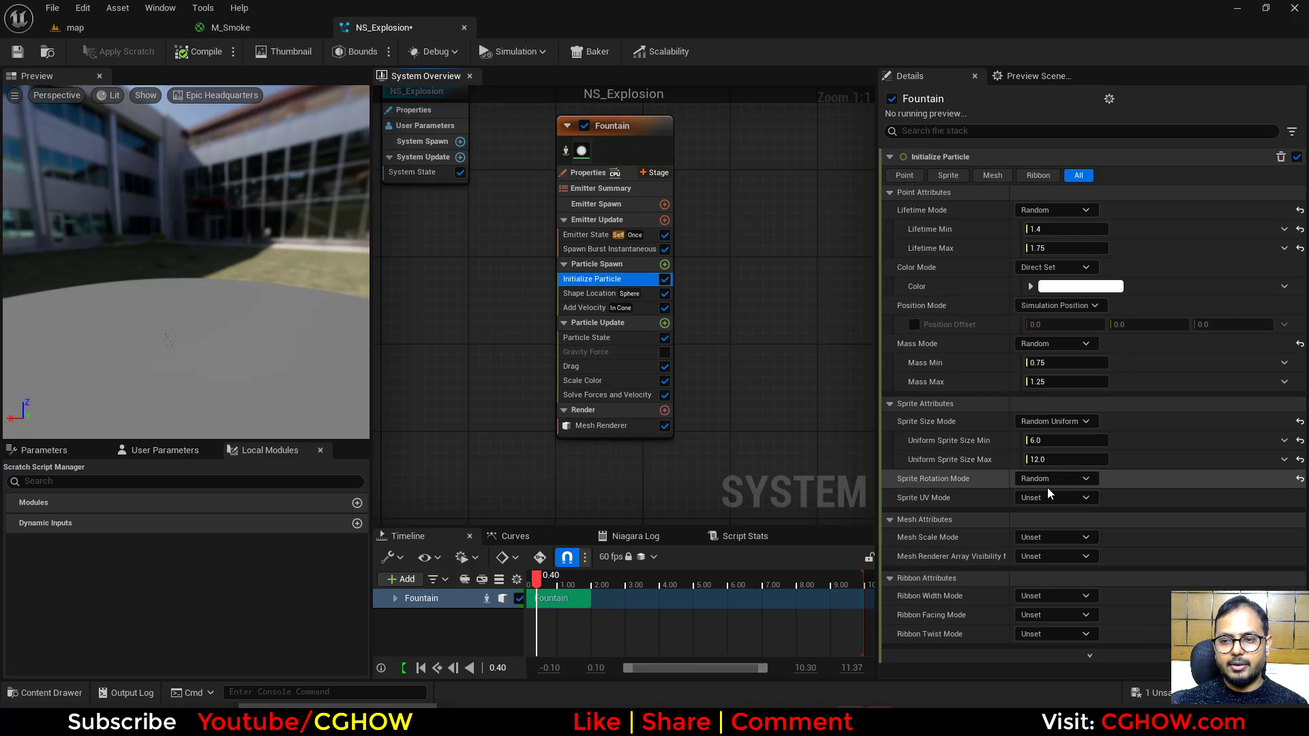
pyautogui.click(1056, 421)
pyautogui.click(1043, 437)
pyautogui.click(1055, 344)
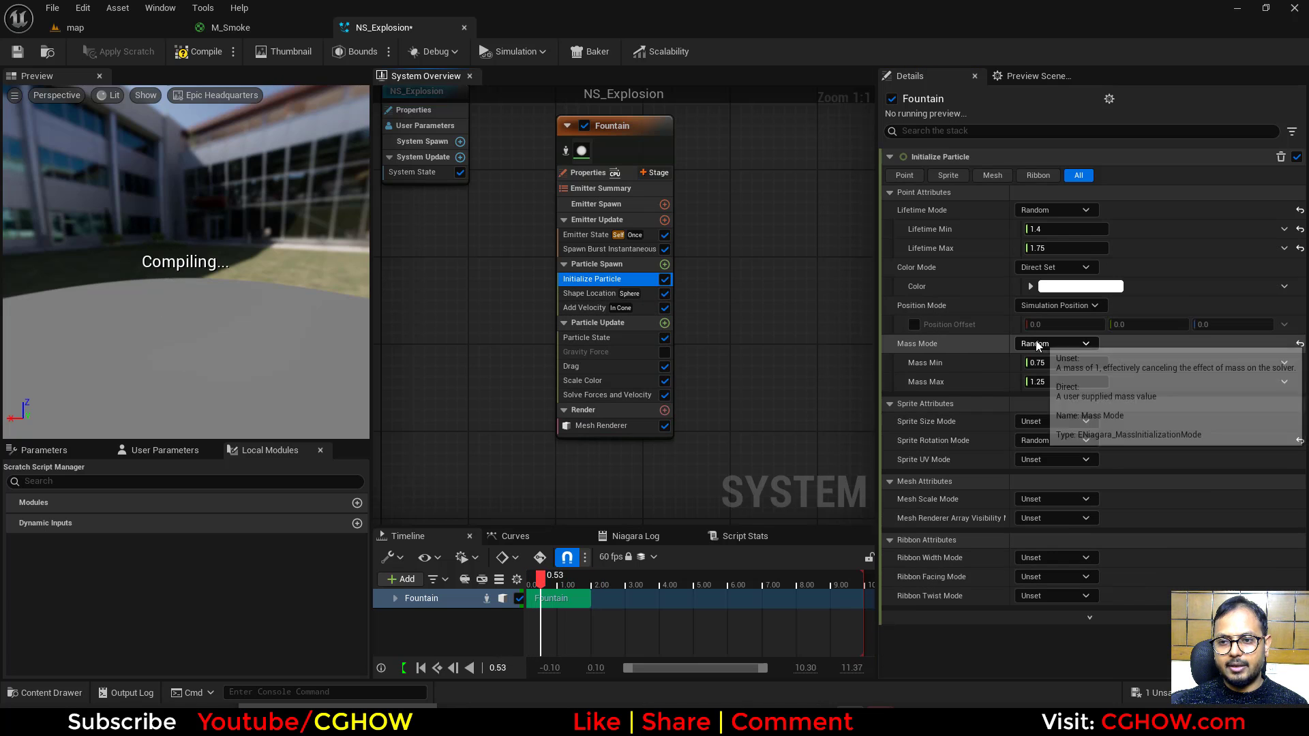
pyautogui.click(1043, 368)
# Step: Set Initialize Particle's Mesh Scale Mode to Random Uniform with a minimum scale of 10 and a maximum of 15
pyautogui.click(1054, 461)
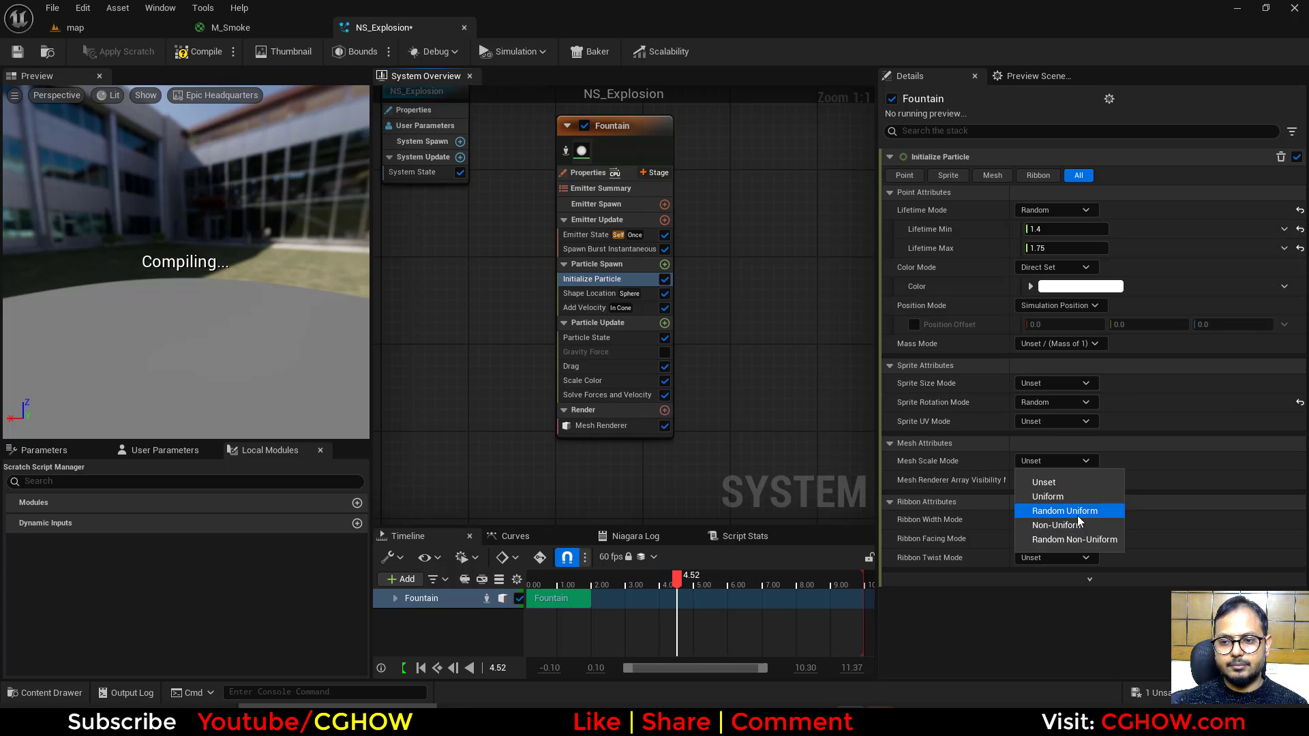
pyautogui.click(1064, 512)
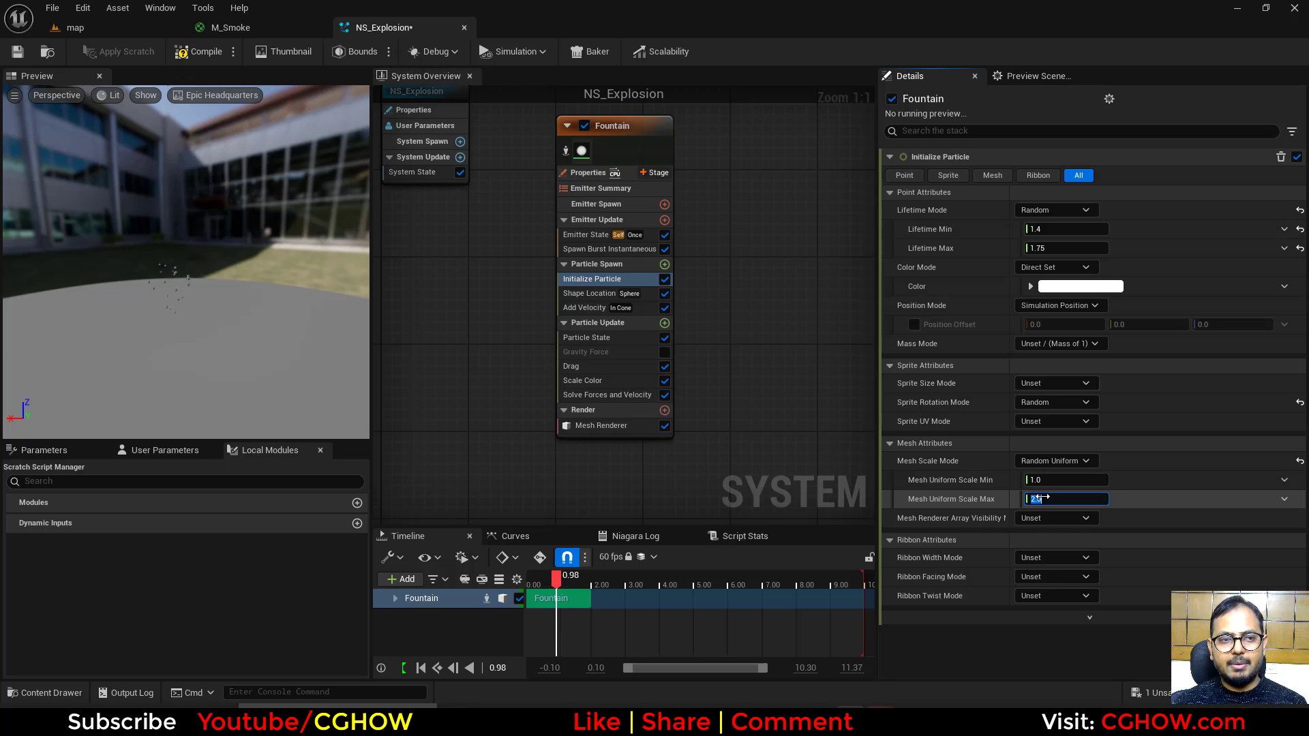
pyautogui.write('10')
pyautogui.press('Return')
pyautogui.write('5')
pyautogui.press('Return')
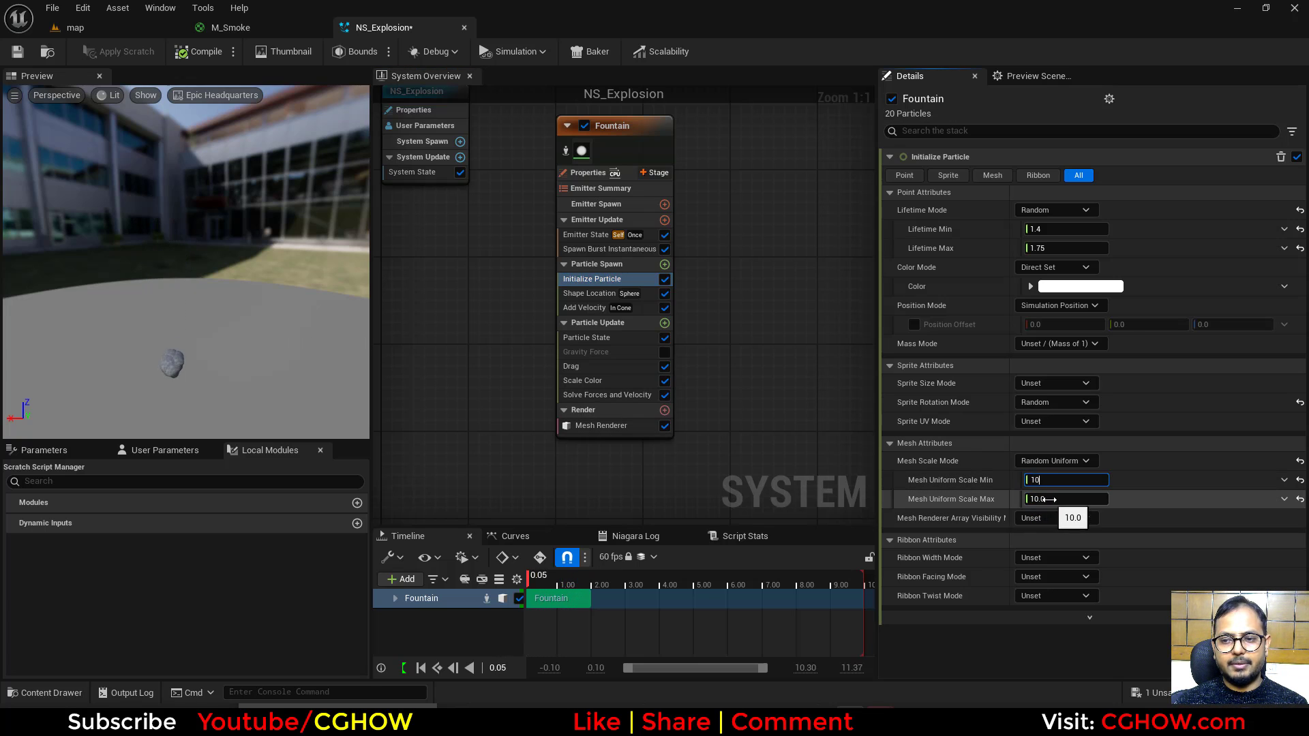
pyautogui.click(1049, 500)
pyautogui.write('15')
pyautogui.press('Return')
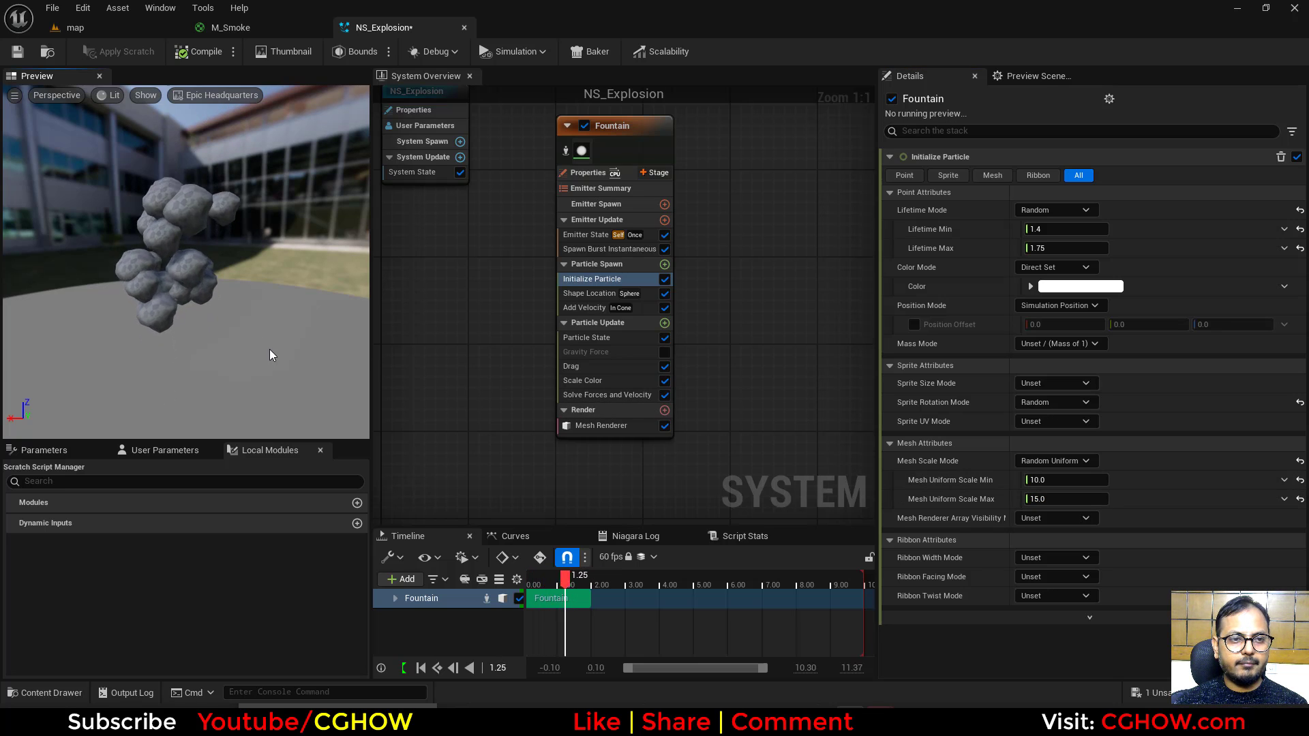
# Step: Add a Scale Mesh Size module to Particle Update and drive its Scale Factor by Vector from Float with Float from Curve
pyautogui.click(665, 323)
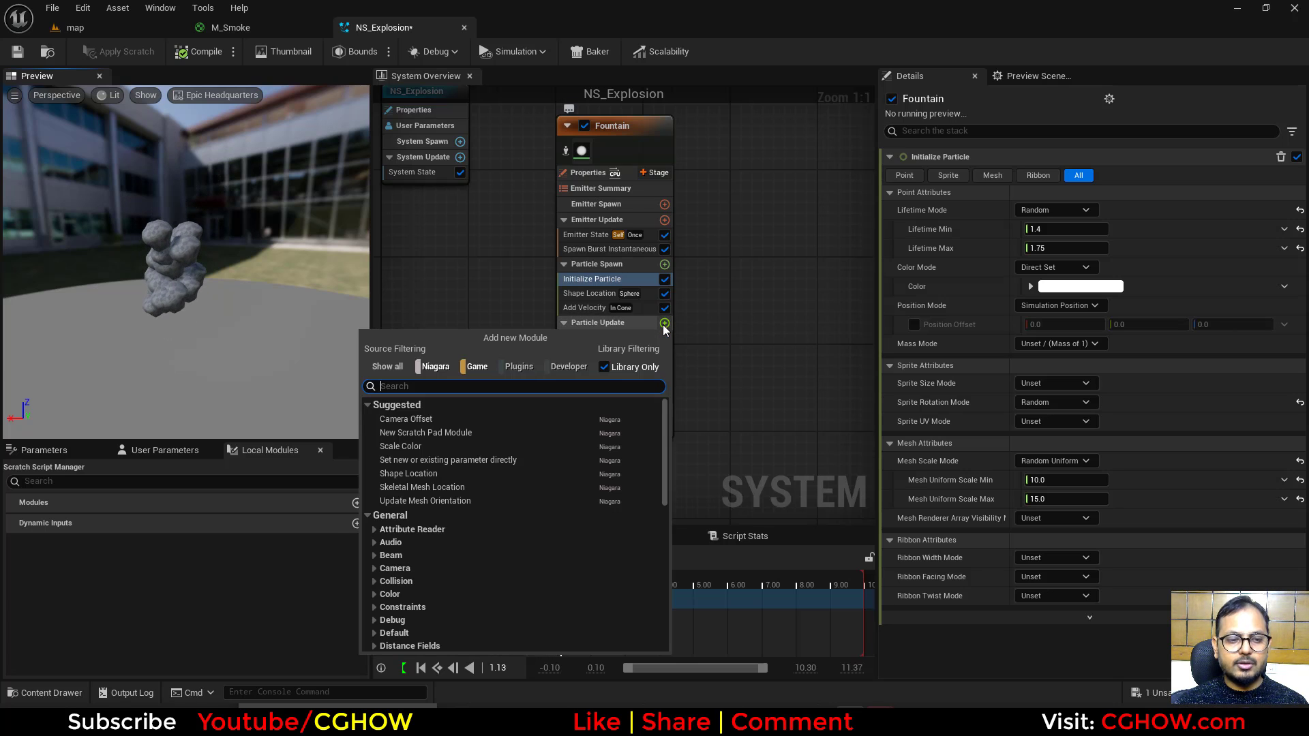
pyautogui.write('scal')
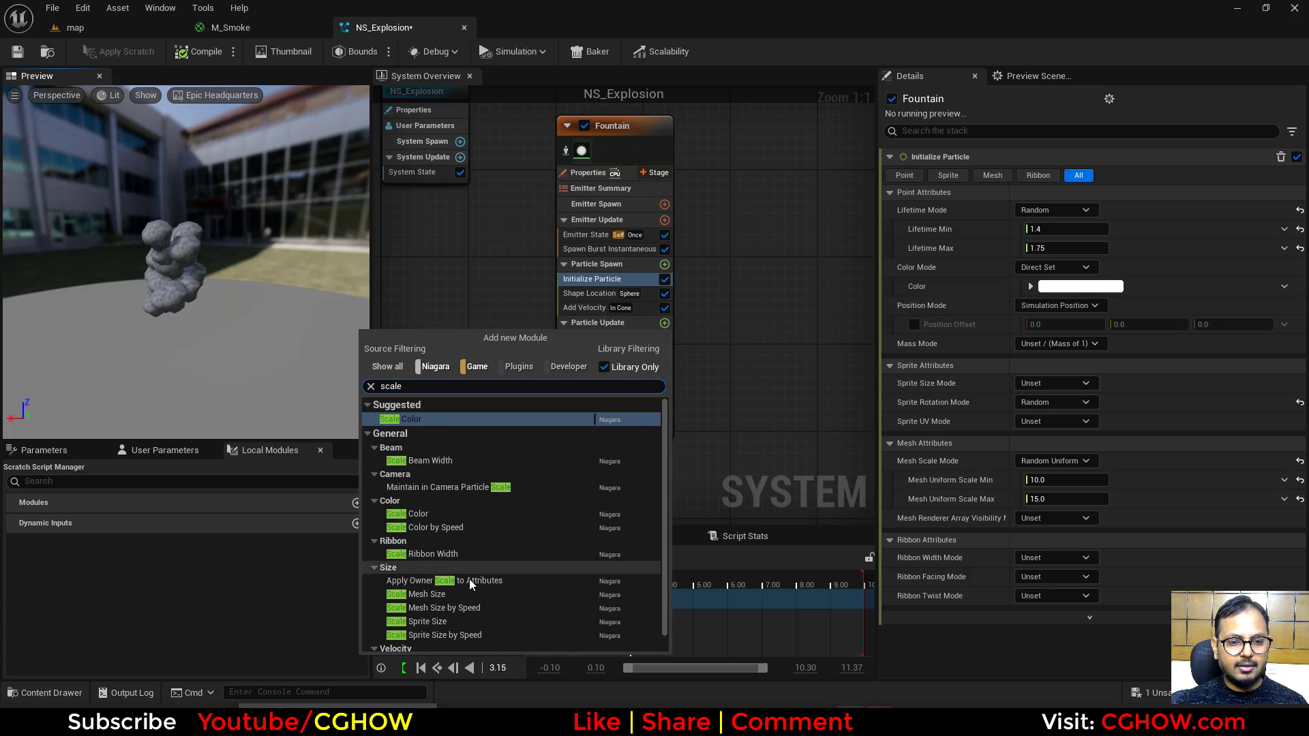
pyautogui.write('e')
pyautogui.click(423, 593)
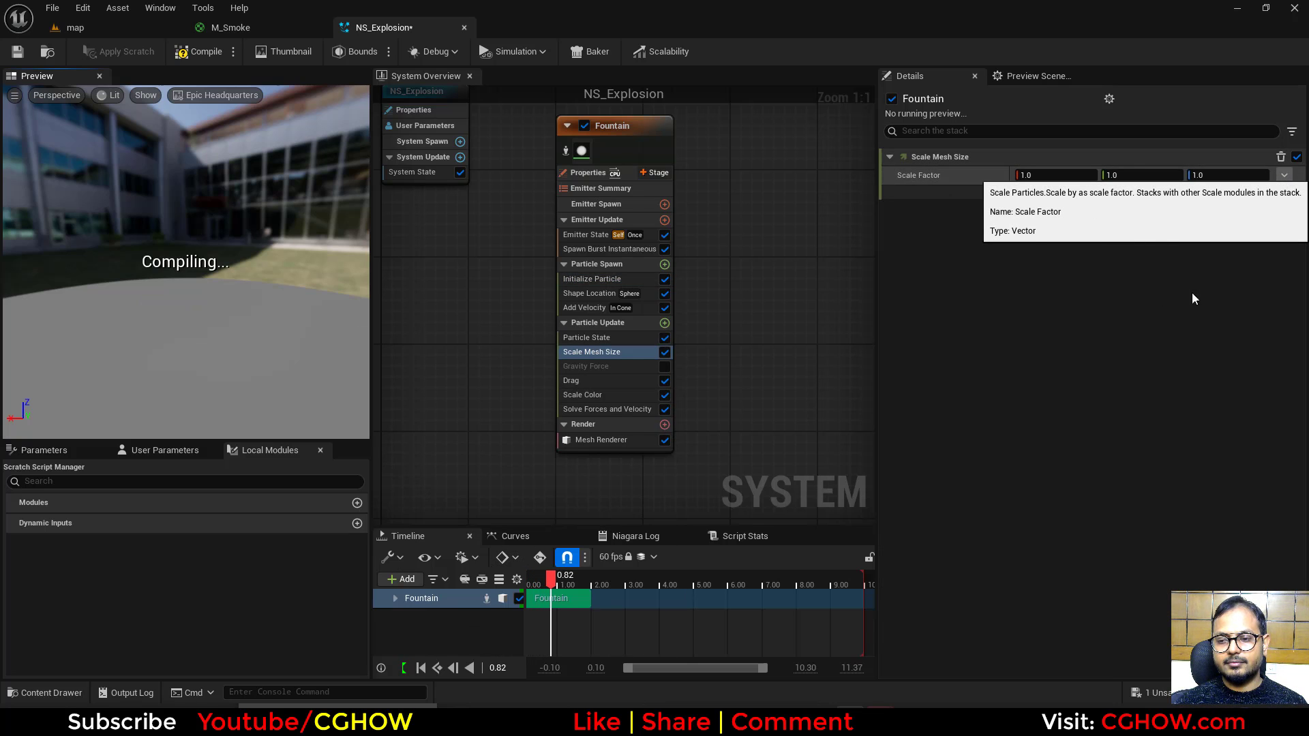
pyautogui.click(1066, 272)
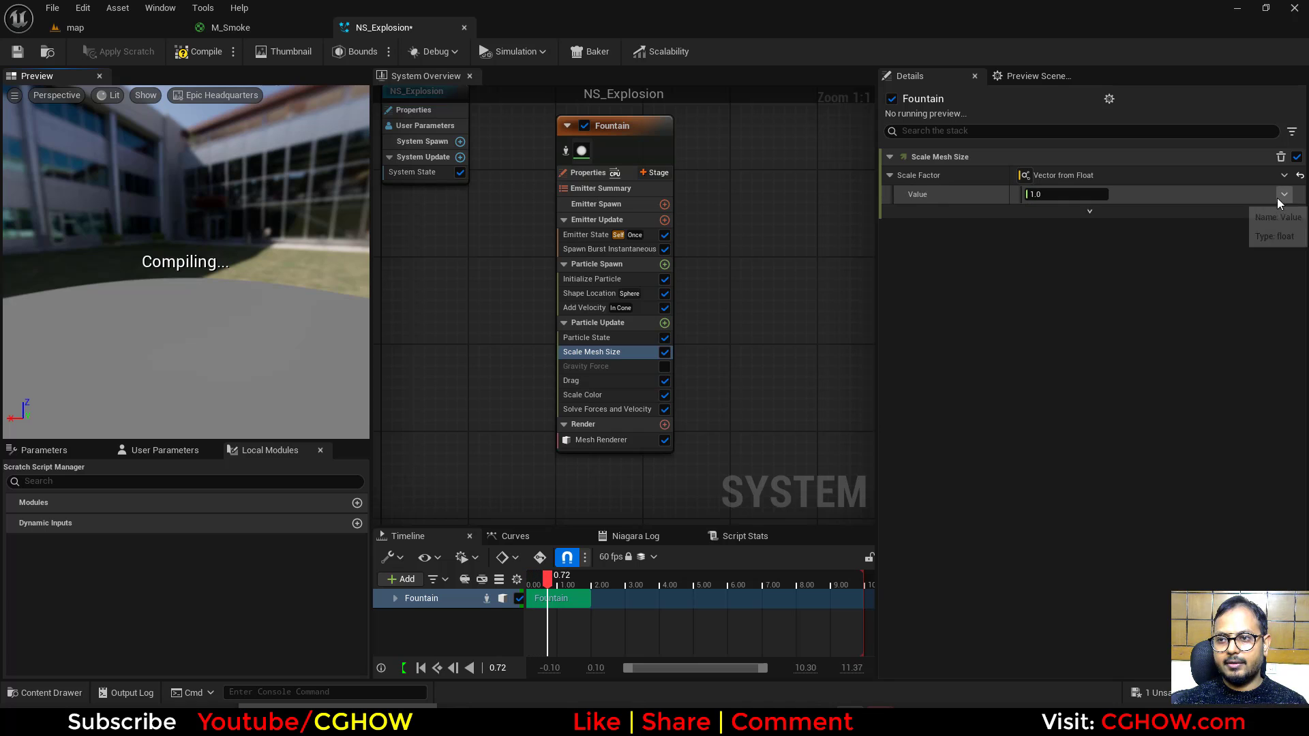
pyautogui.click(1278, 198)
pyautogui.click(1049, 285)
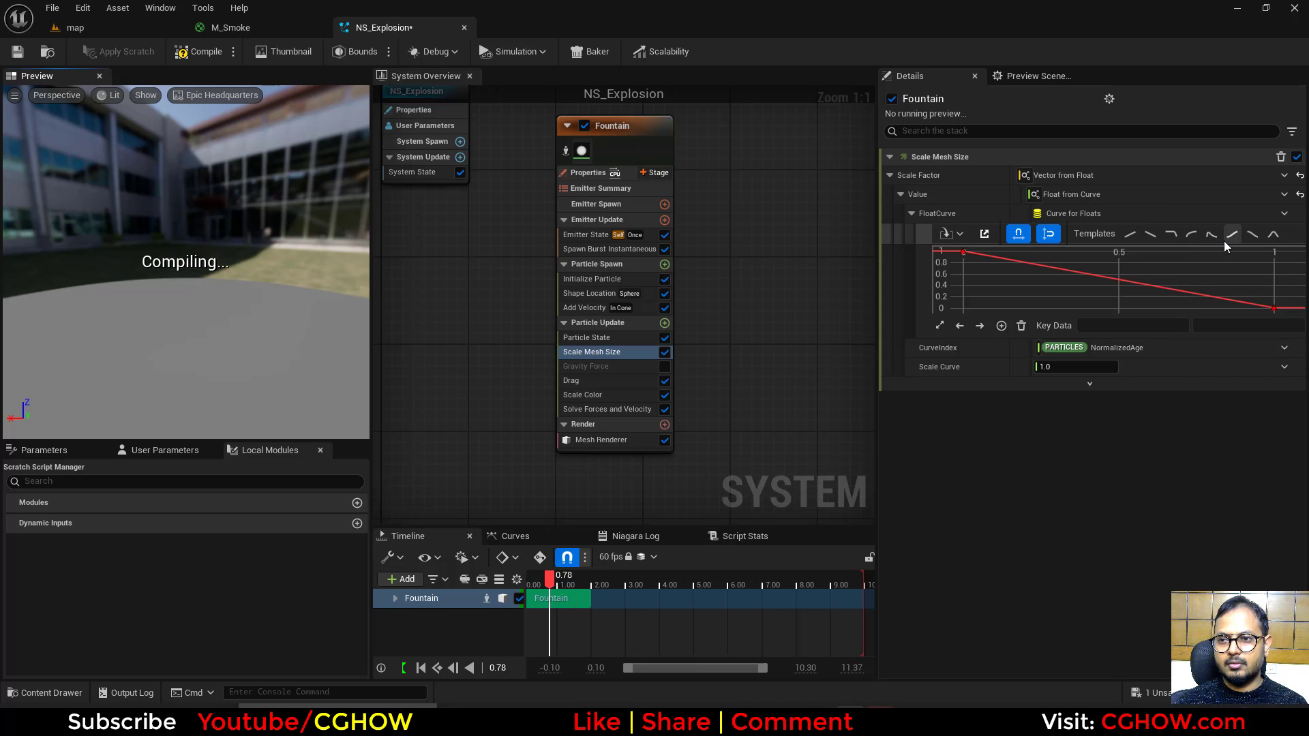
# Step: Apply the fast-rising ease-out template to the mesh scale curve and set its end key's value to 1.5
pyautogui.click(1193, 236)
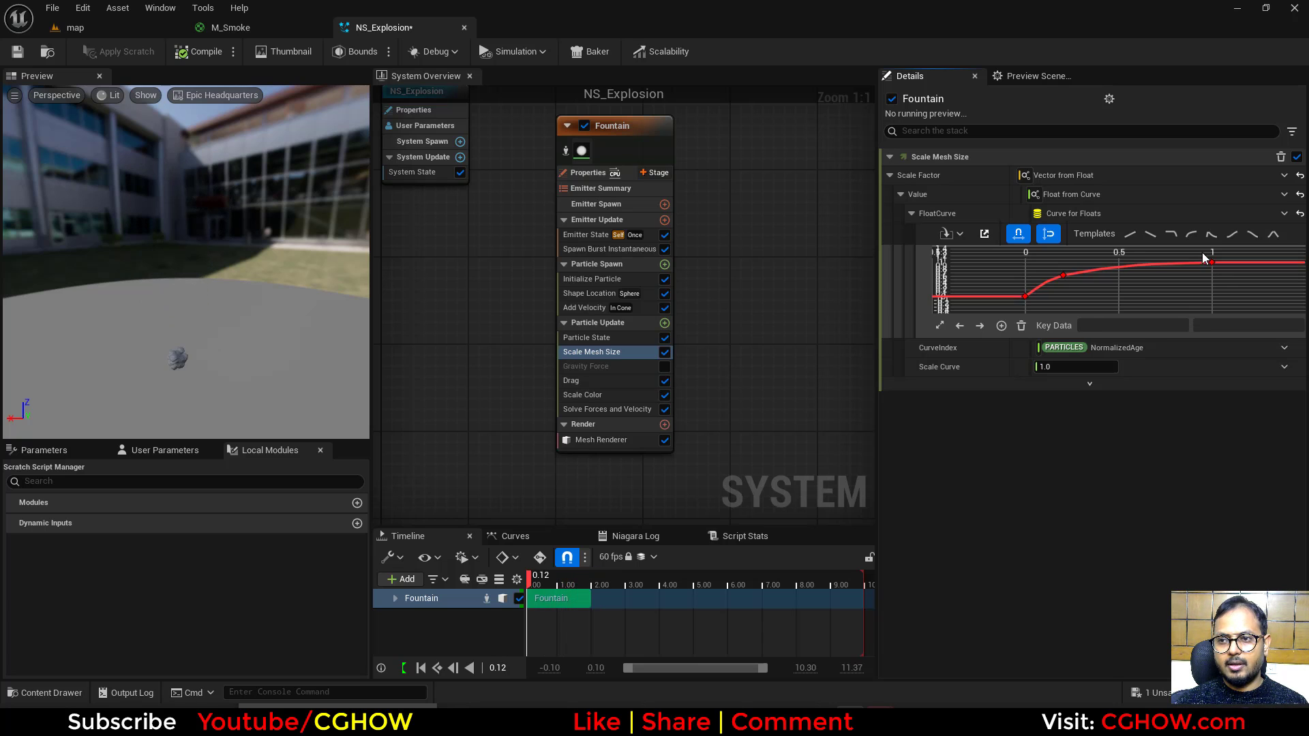
pyautogui.click(1211, 263)
pyautogui.click(1207, 324)
pyautogui.write('1.5')
pyautogui.press('Return')
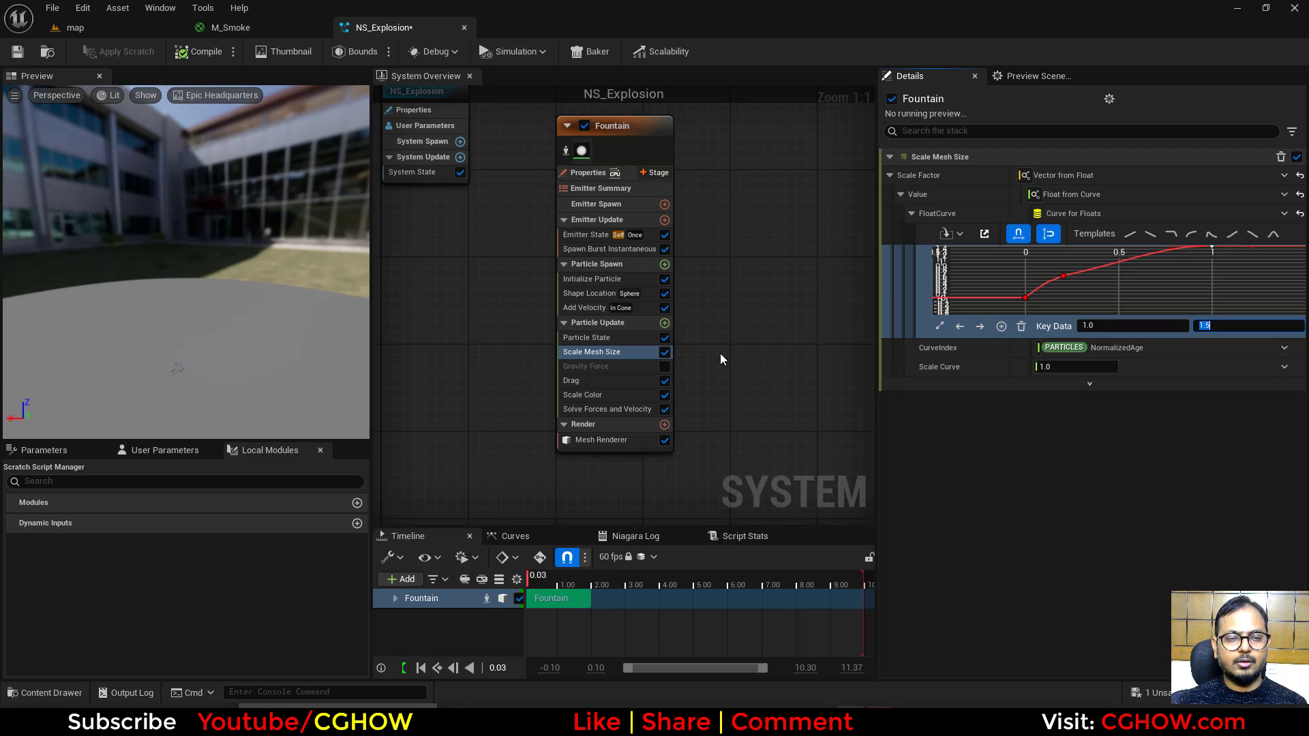
# Step: Enable material overrides on Fountain's Mesh Renderer and add M_Smoke as the explicit override material
pyautogui.click(300, 27)
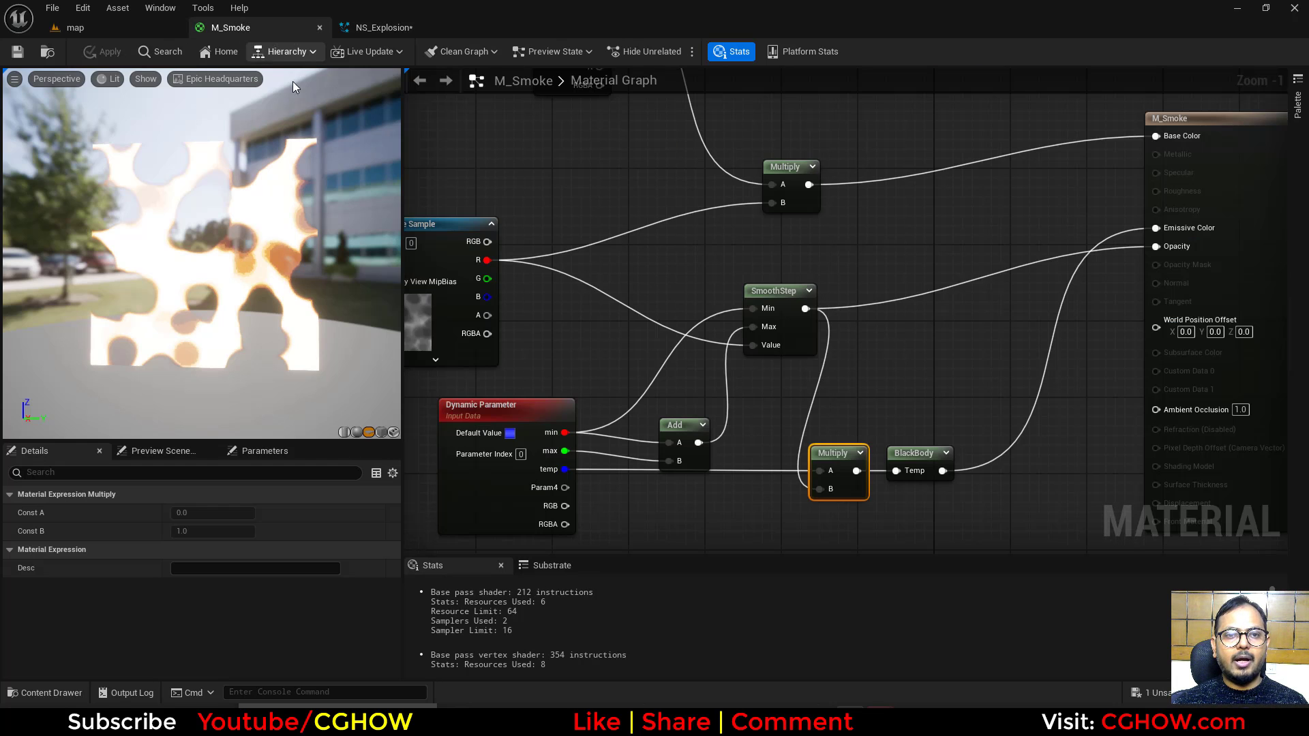
pyautogui.click(74, 28)
pyautogui.click(409, 28)
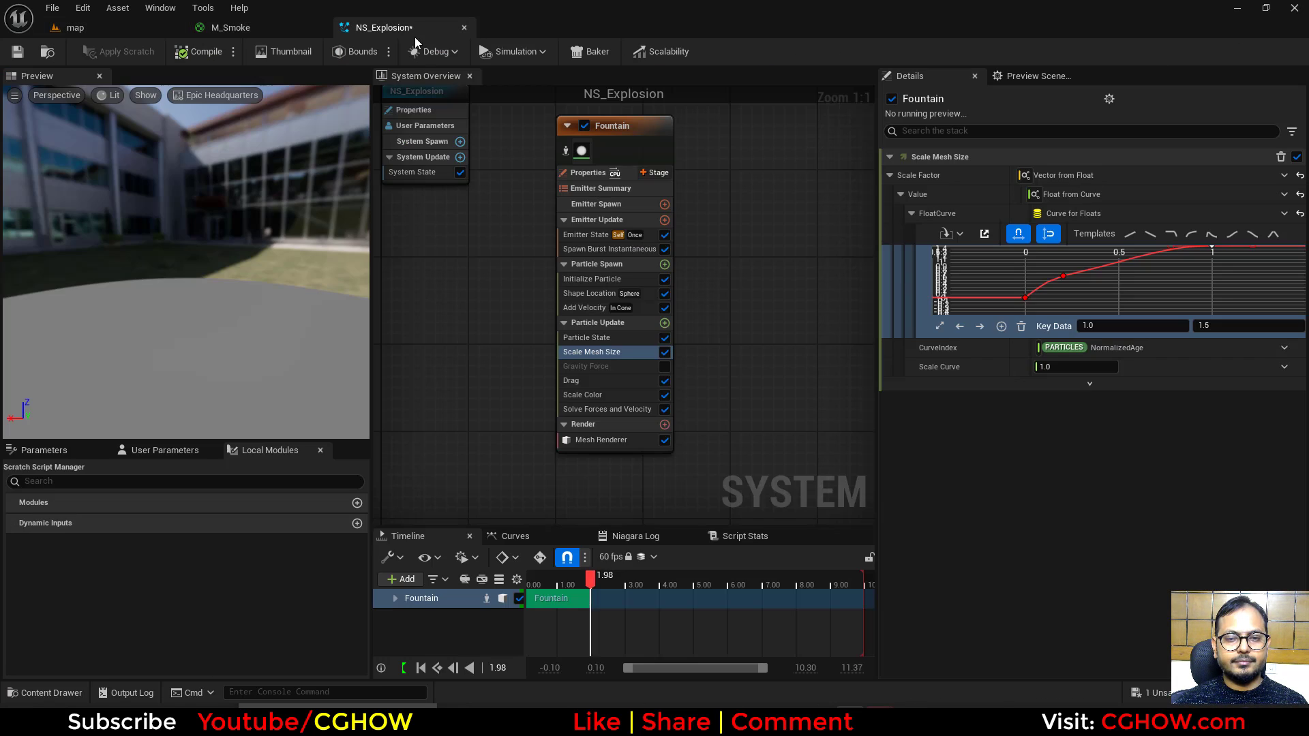
pyautogui.click(615, 441)
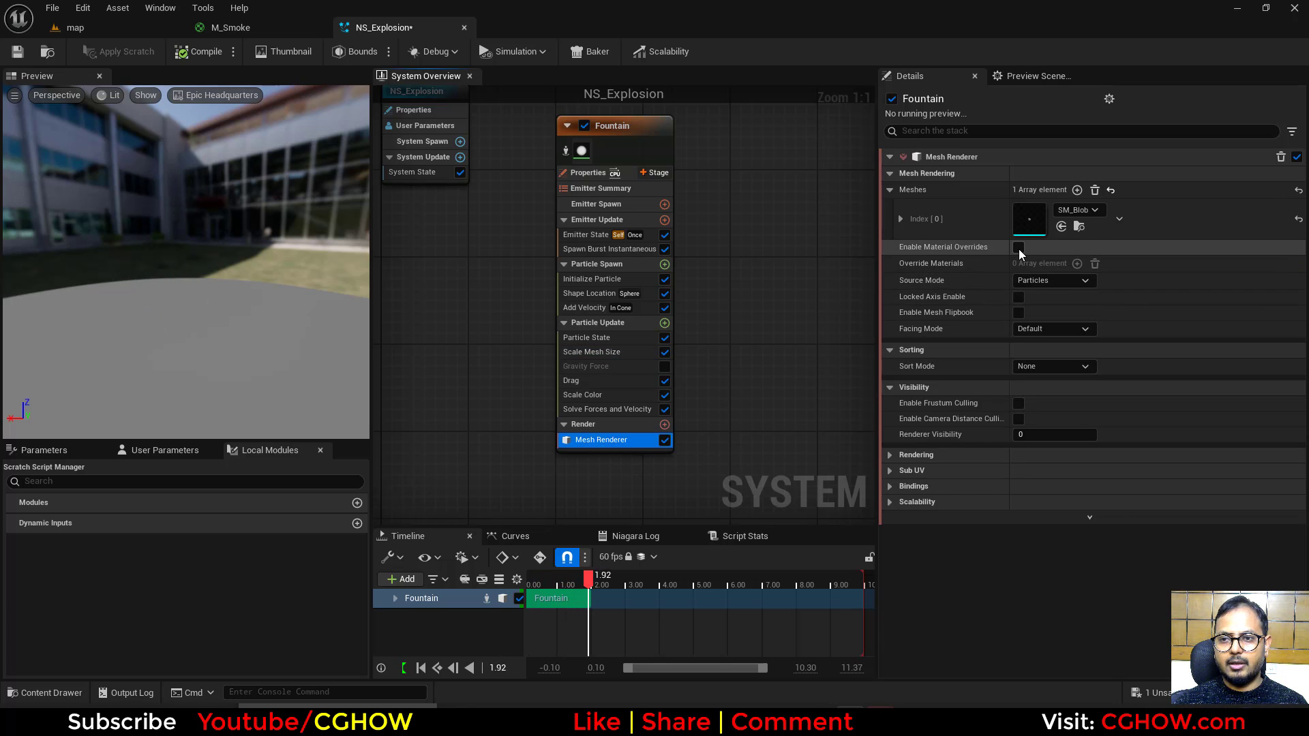
pyautogui.click(1077, 263)
pyautogui.click(888, 264)
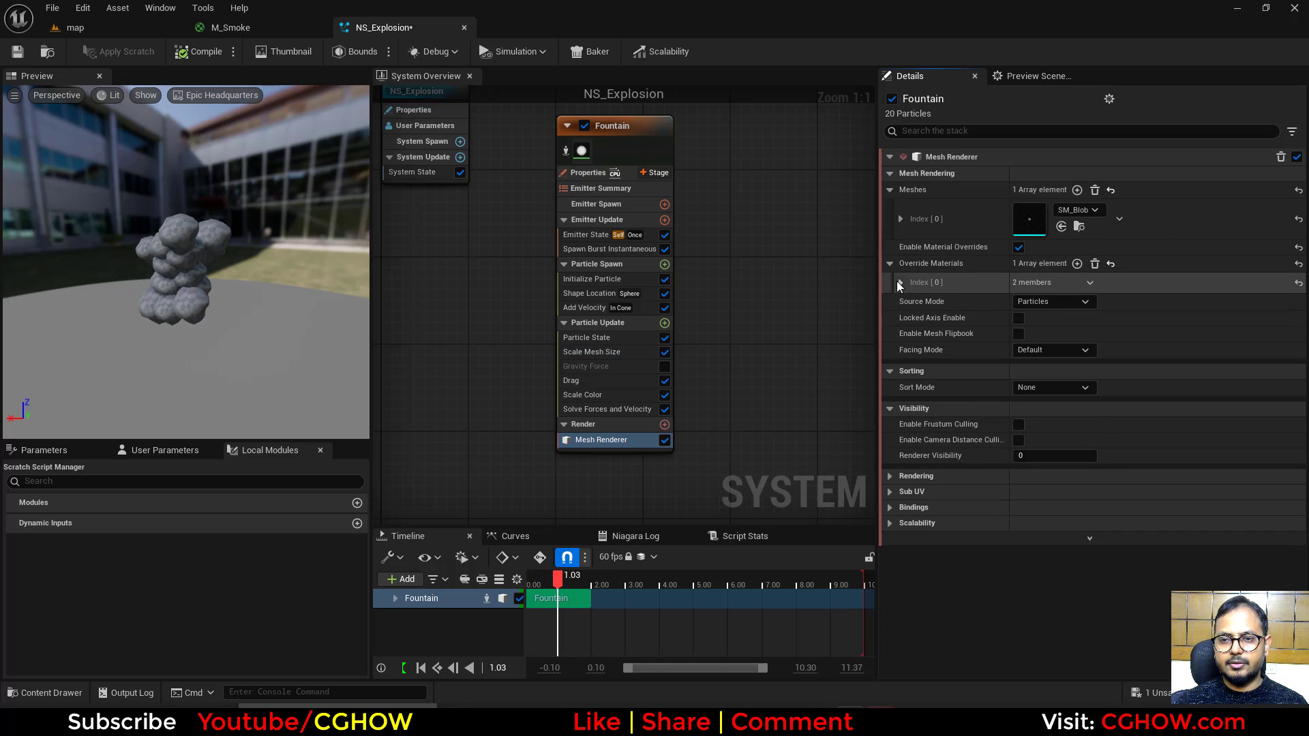
pyautogui.click(900, 283)
pyautogui.click(1061, 321)
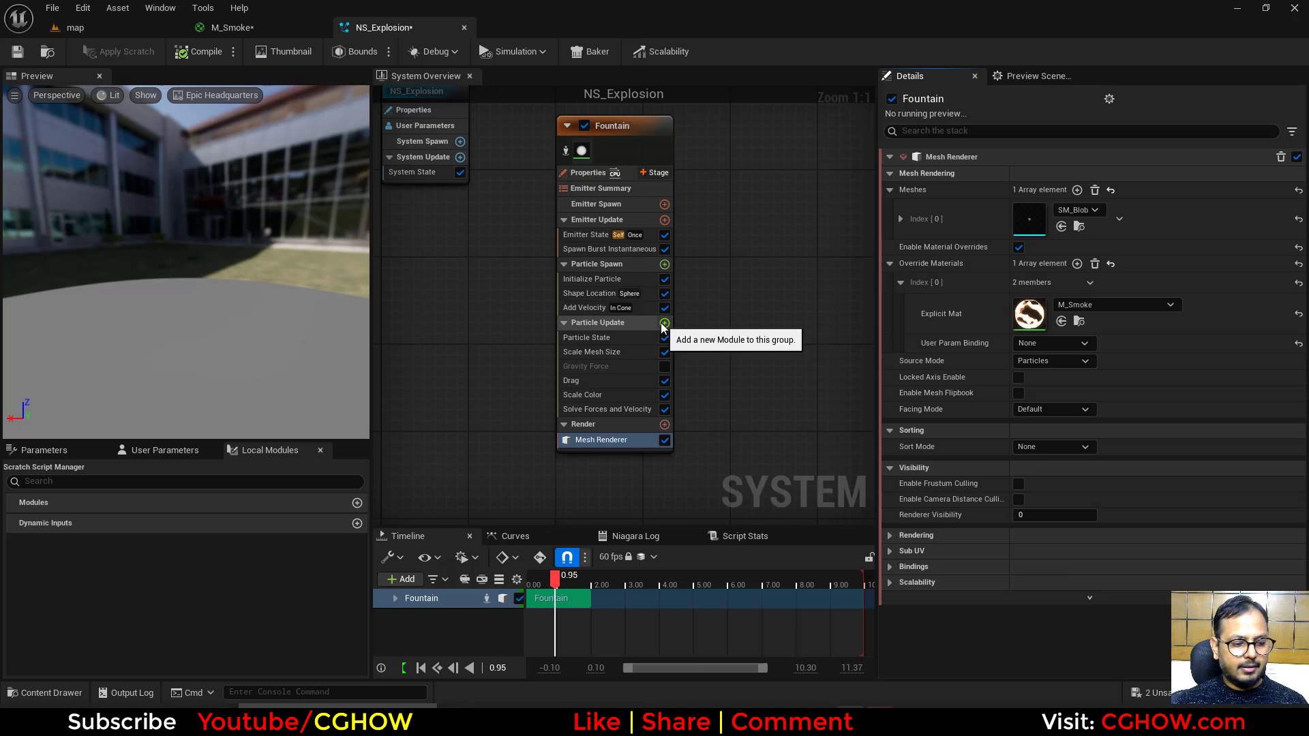
# Step: Add a Dynamic Material Parameters module to Fountain's Particle Update
pyautogui.click(666, 323)
pyautogui.write('dy')
pyautogui.click(442, 440)
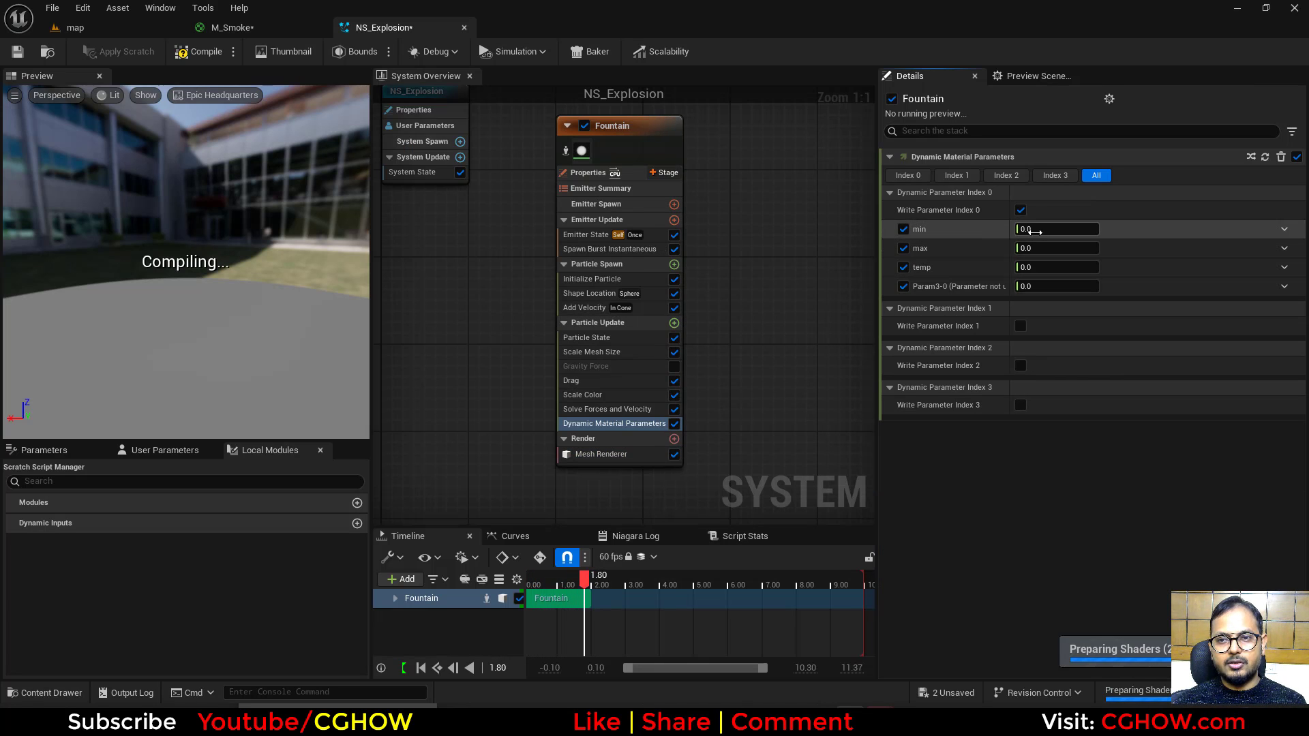
# Step: Try constant values of 2000, 5000 and 3000 for the temp dynamic parameter
pyautogui.click(1041, 267)
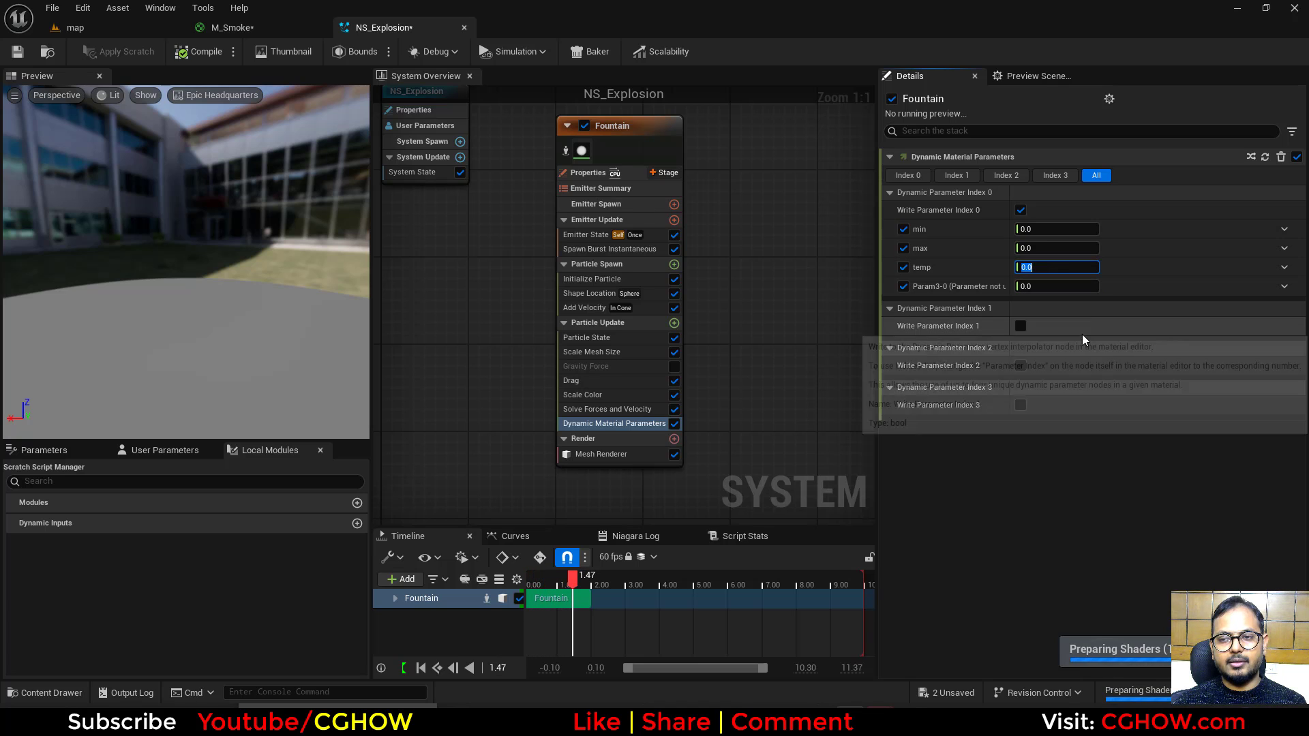
pyautogui.write('2000')
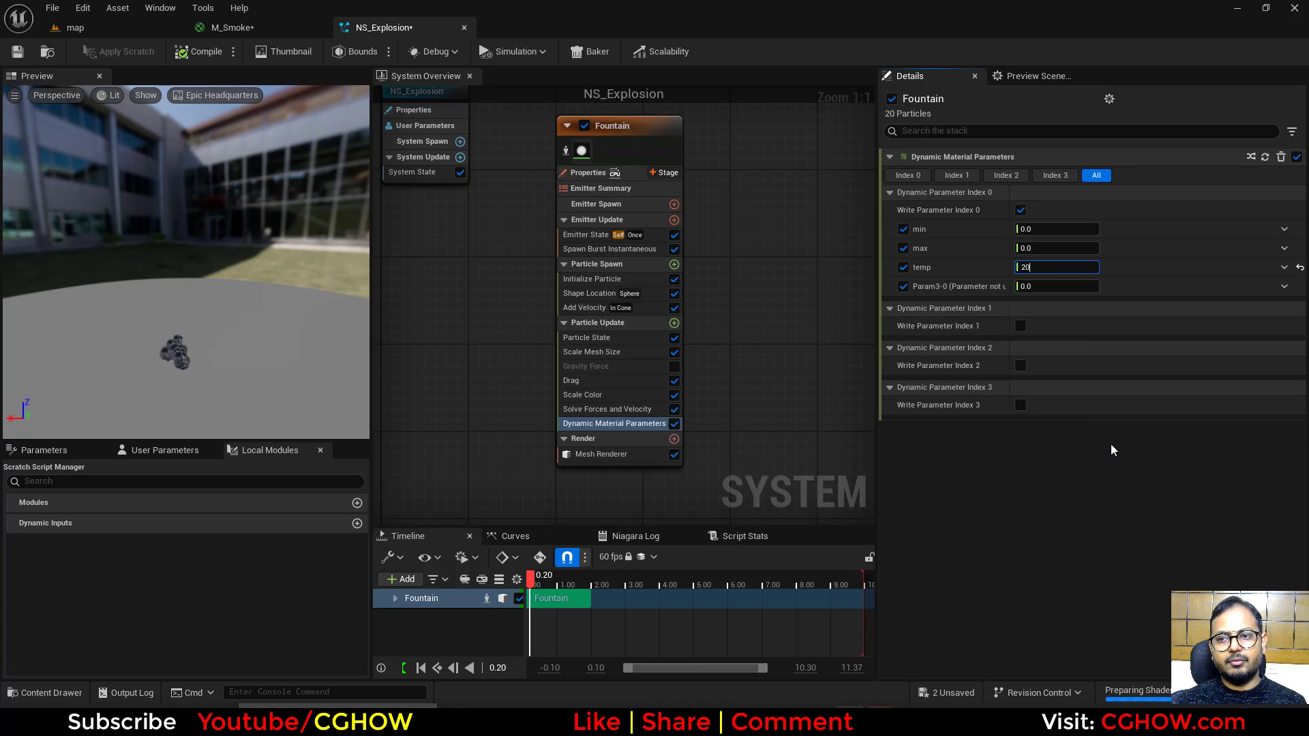
pyautogui.press('Return')
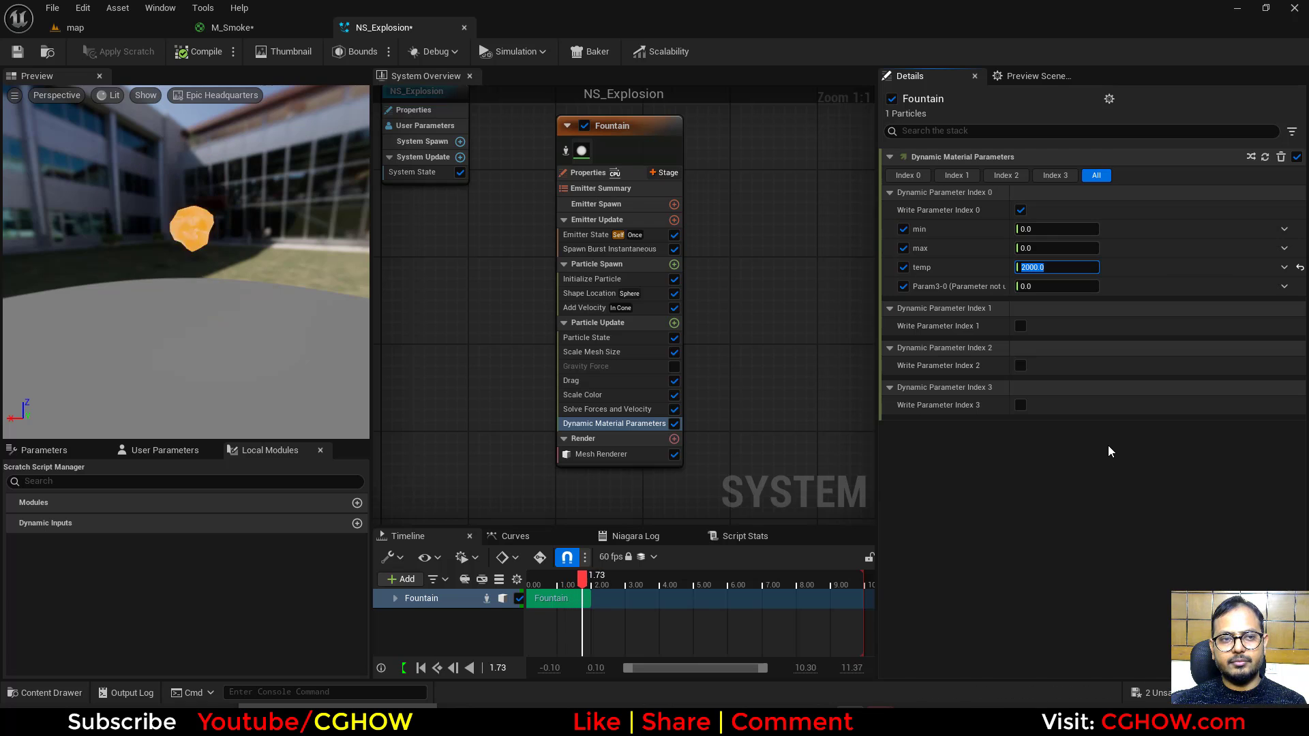
pyautogui.write('5000')
pyautogui.press('Return')
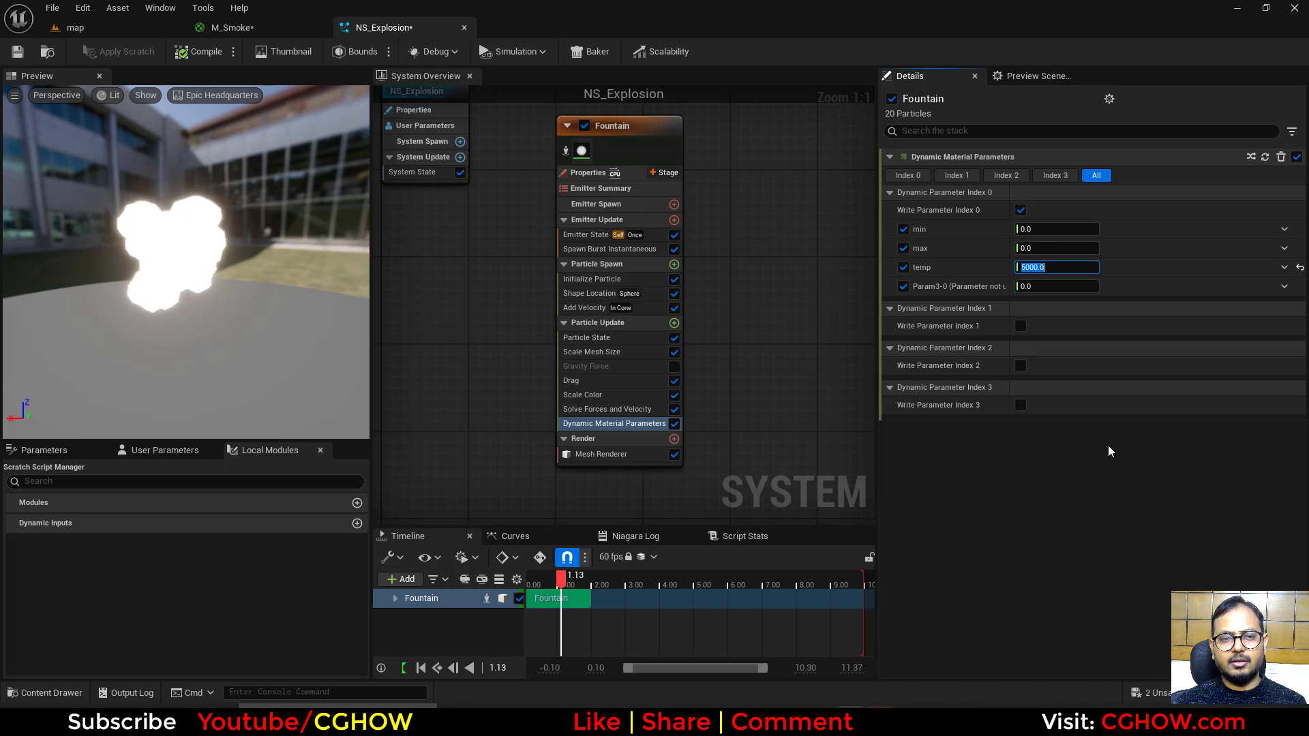
pyautogui.write('3000')
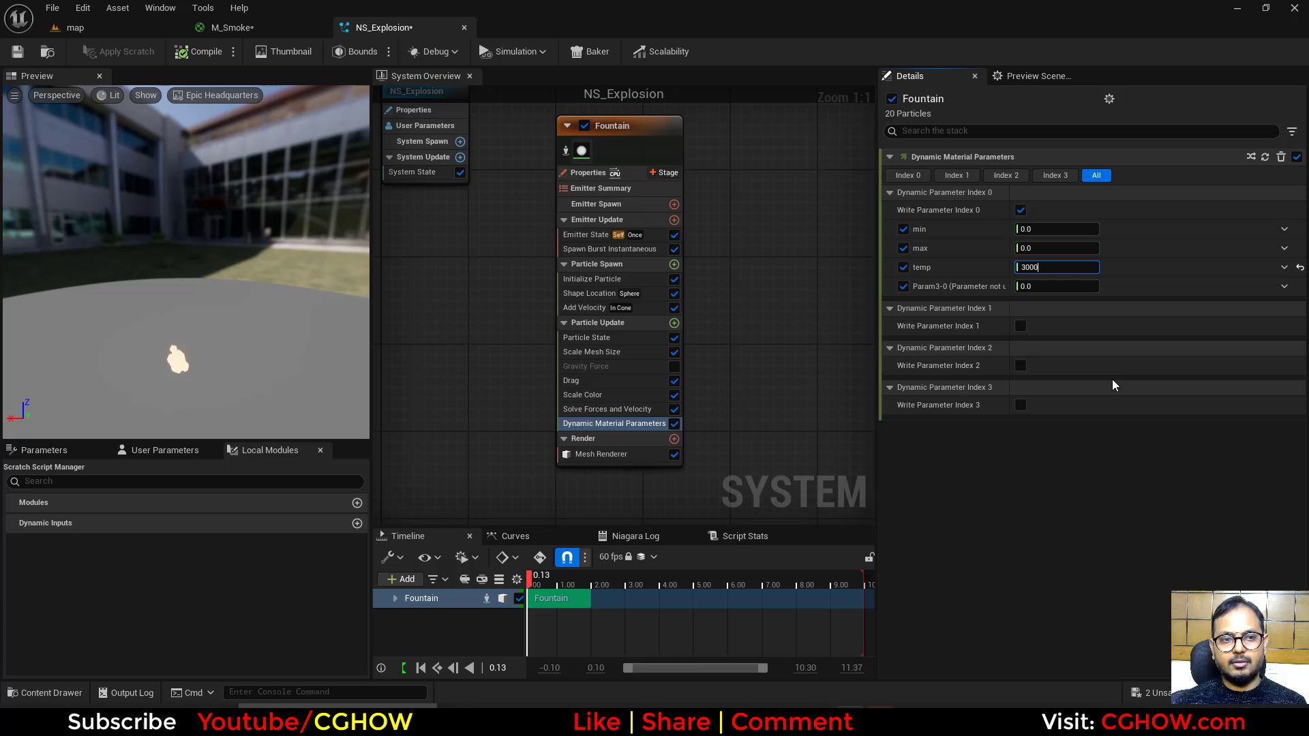
pyautogui.press('Return')
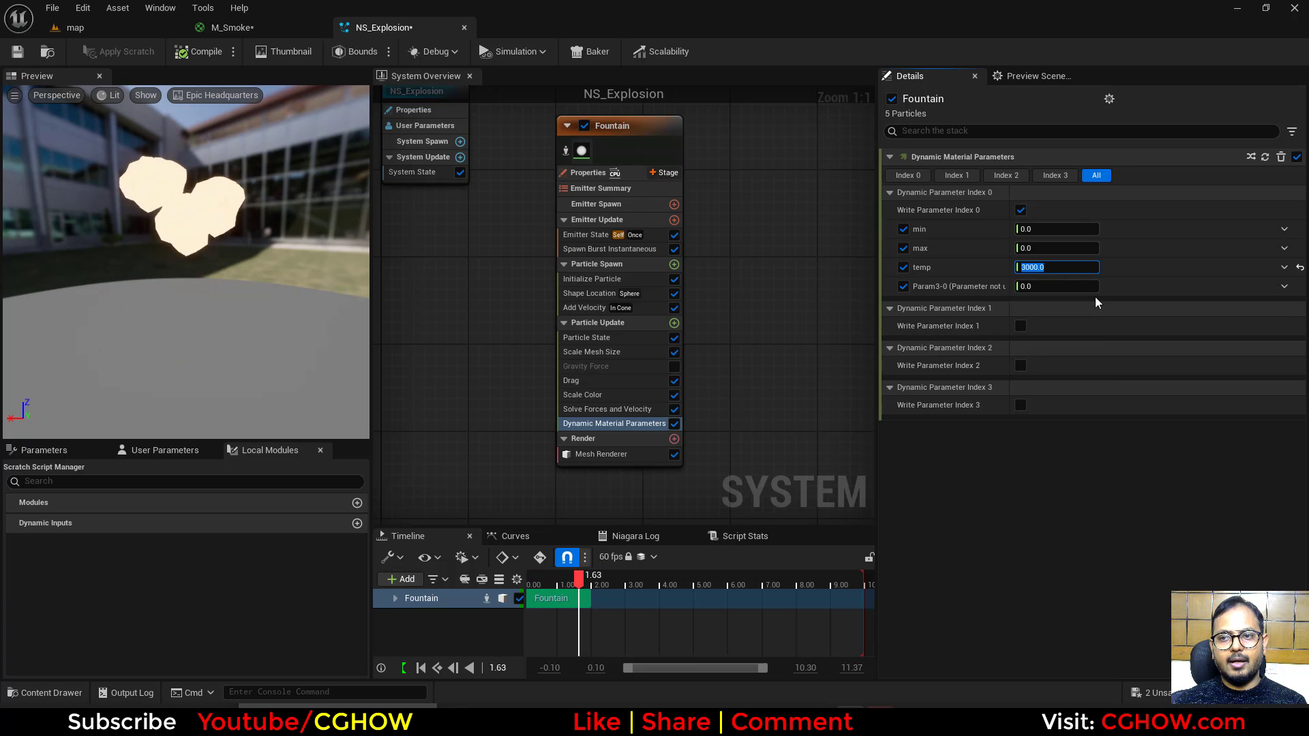
# Step: Drive temp with a Float from Curve using the smooth falling template, from 3000 at time 0 to 0 at time 0.2
pyautogui.click(1285, 268)
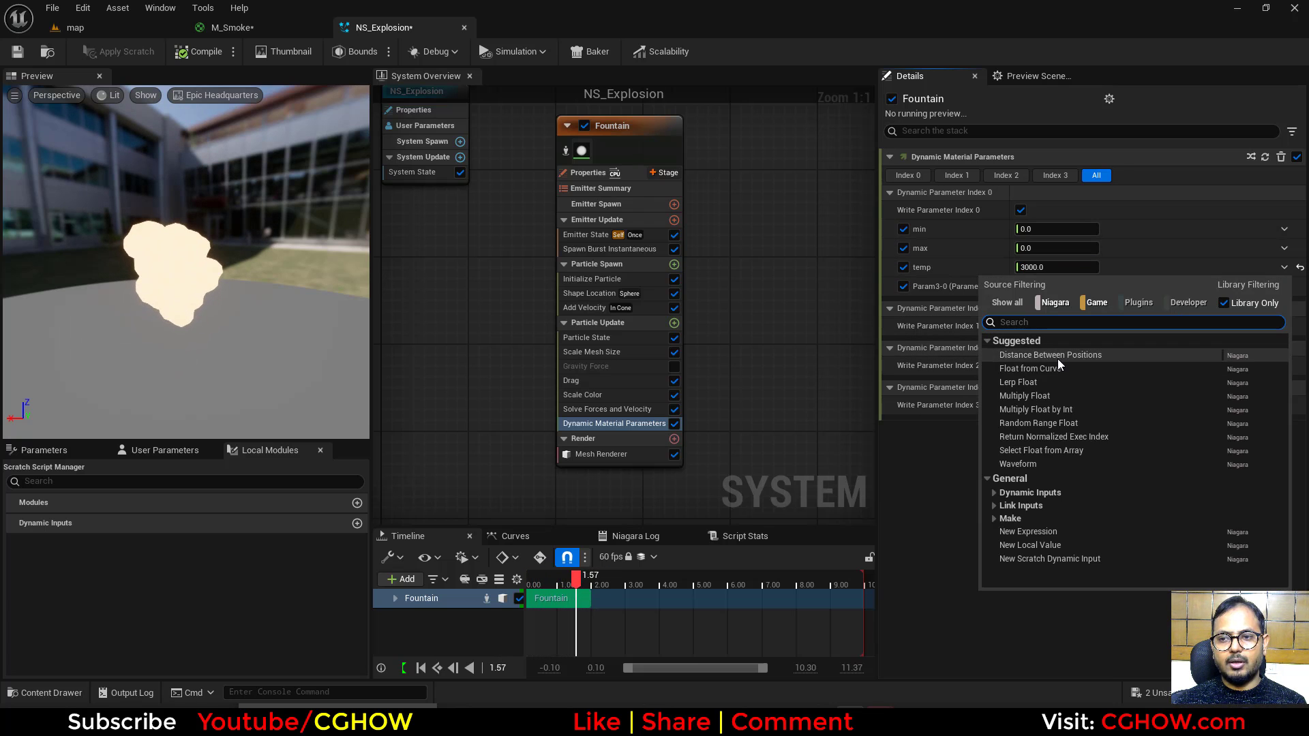
pyautogui.click(1065, 361)
pyautogui.click(1242, 308)
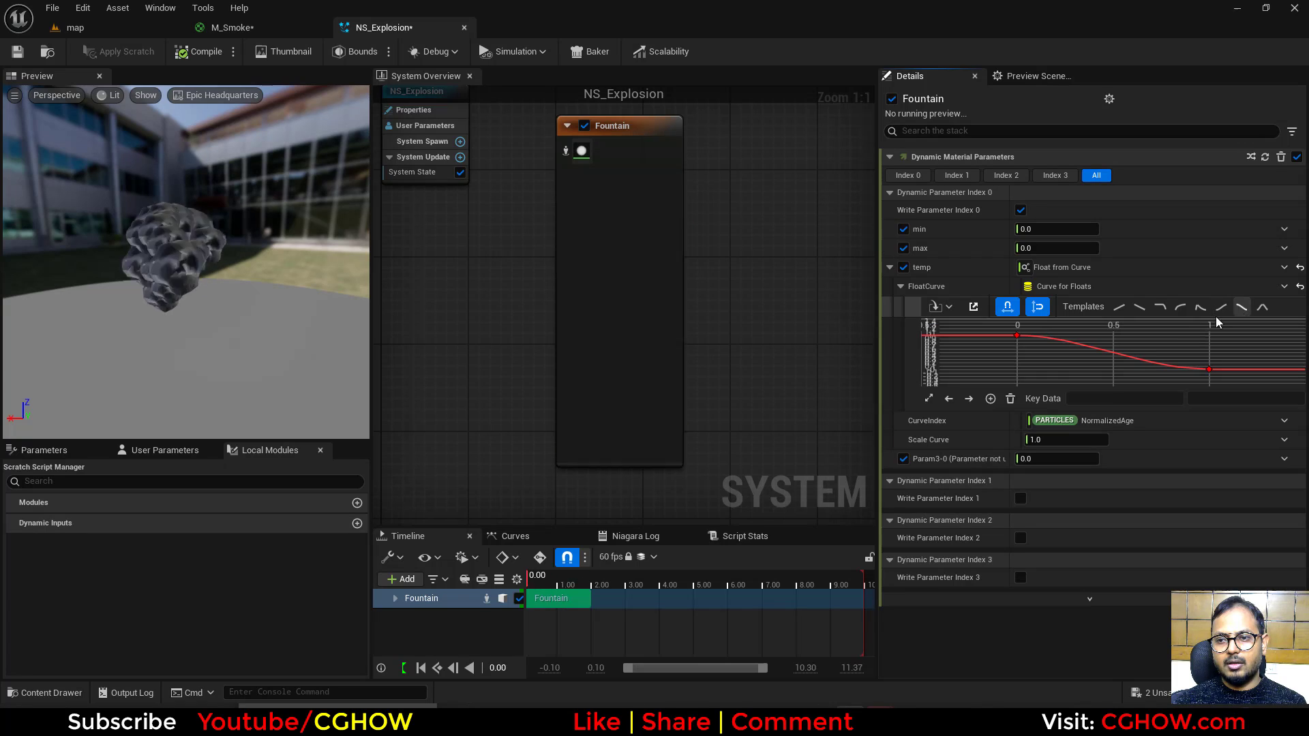
pyautogui.click(1209, 371)
pyautogui.click(1140, 400)
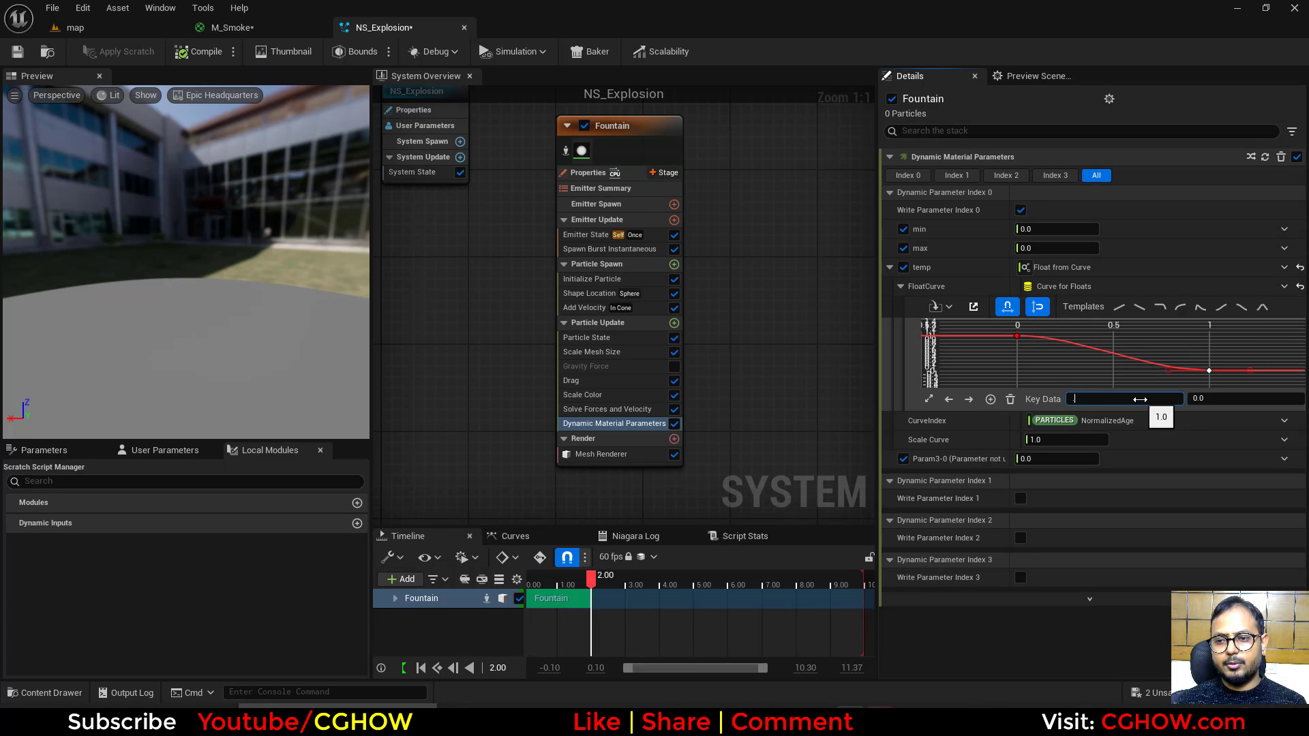
pyautogui.moveTo(1009, 350); pyautogui.dragTo(1036, 332)
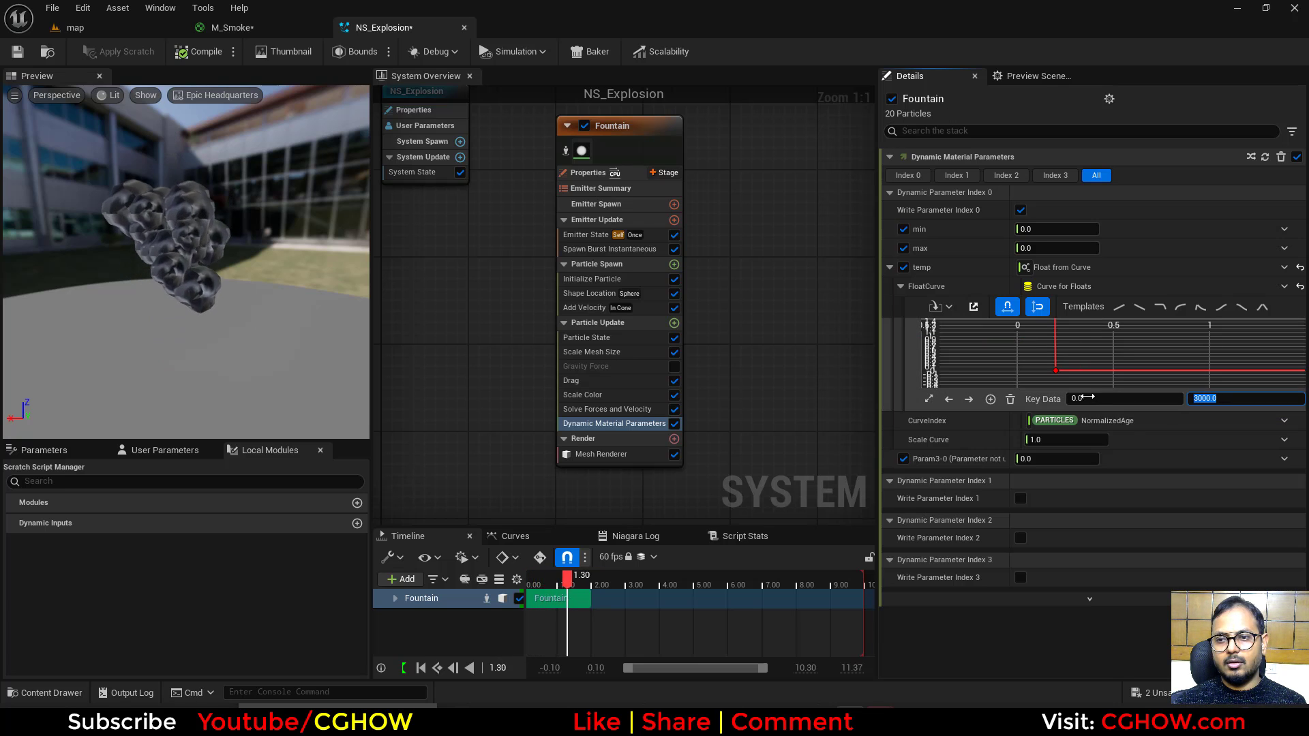
pyautogui.click(930, 399)
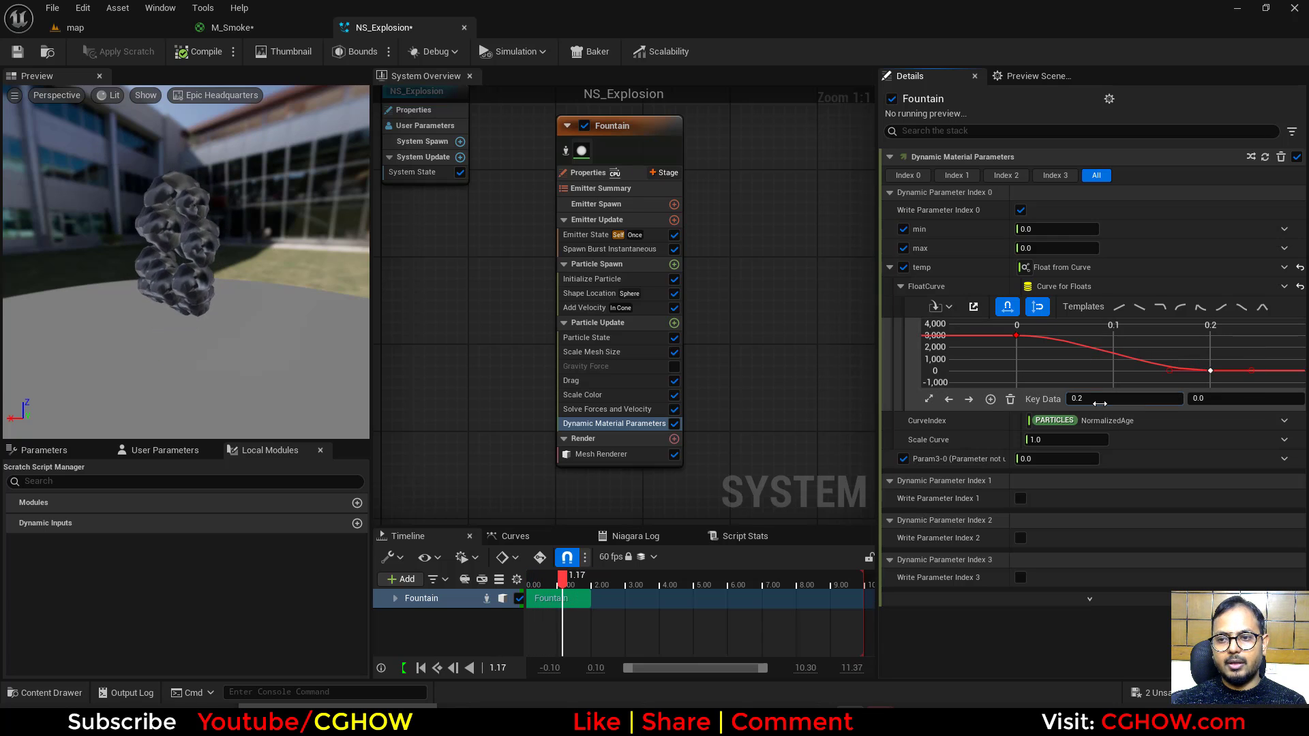
# Step: Move the temp curve's end key to time 0.5
pyautogui.click(1100, 403)
pyautogui.write('0.5')
pyautogui.press('Return')
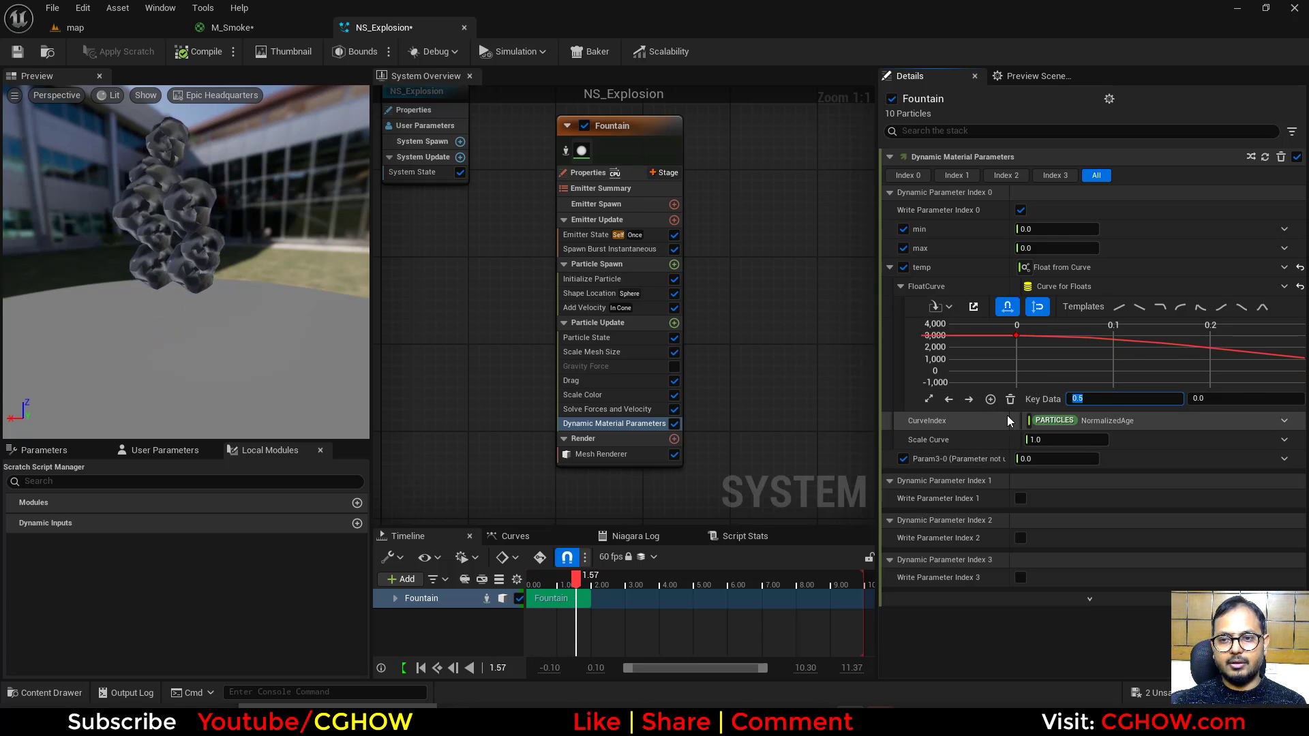
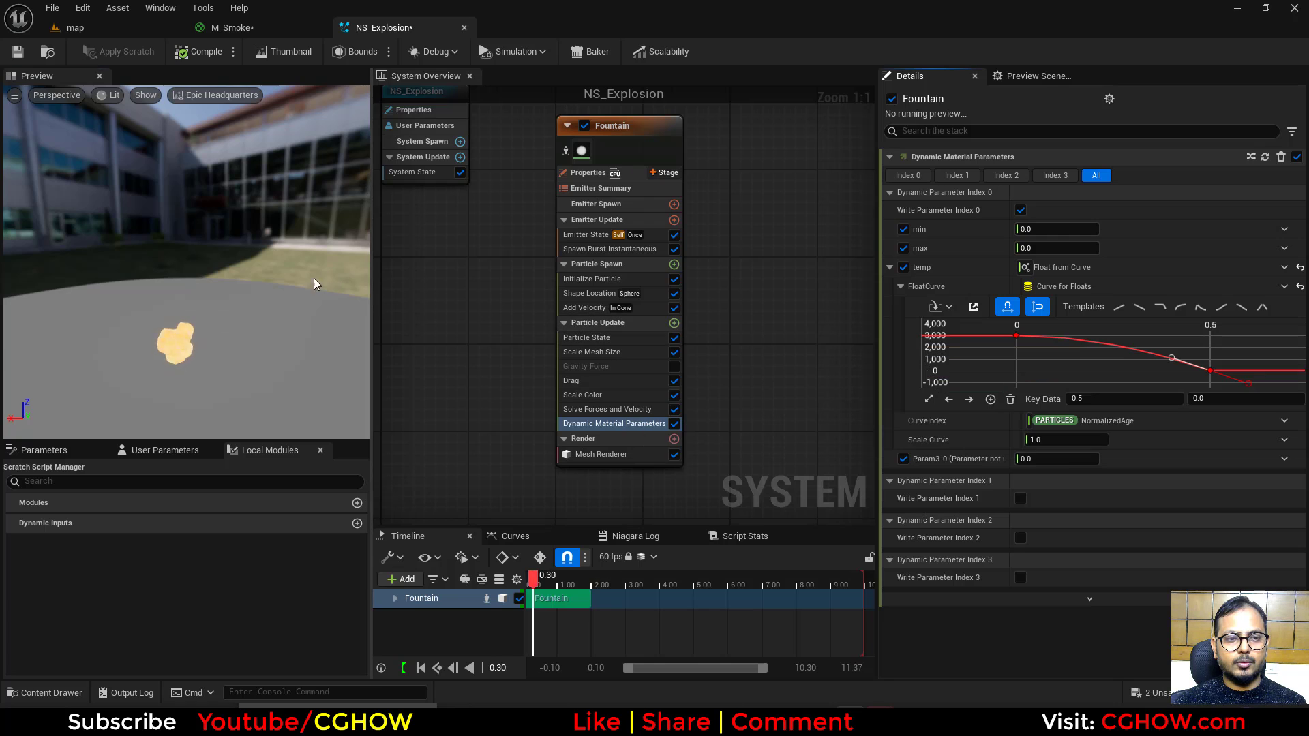
# Step: Set Fountain's Initialize Particle color to a muted brown, hex sRGB A38C7EFF
pyautogui.click(592, 279)
pyautogui.click(1070, 287)
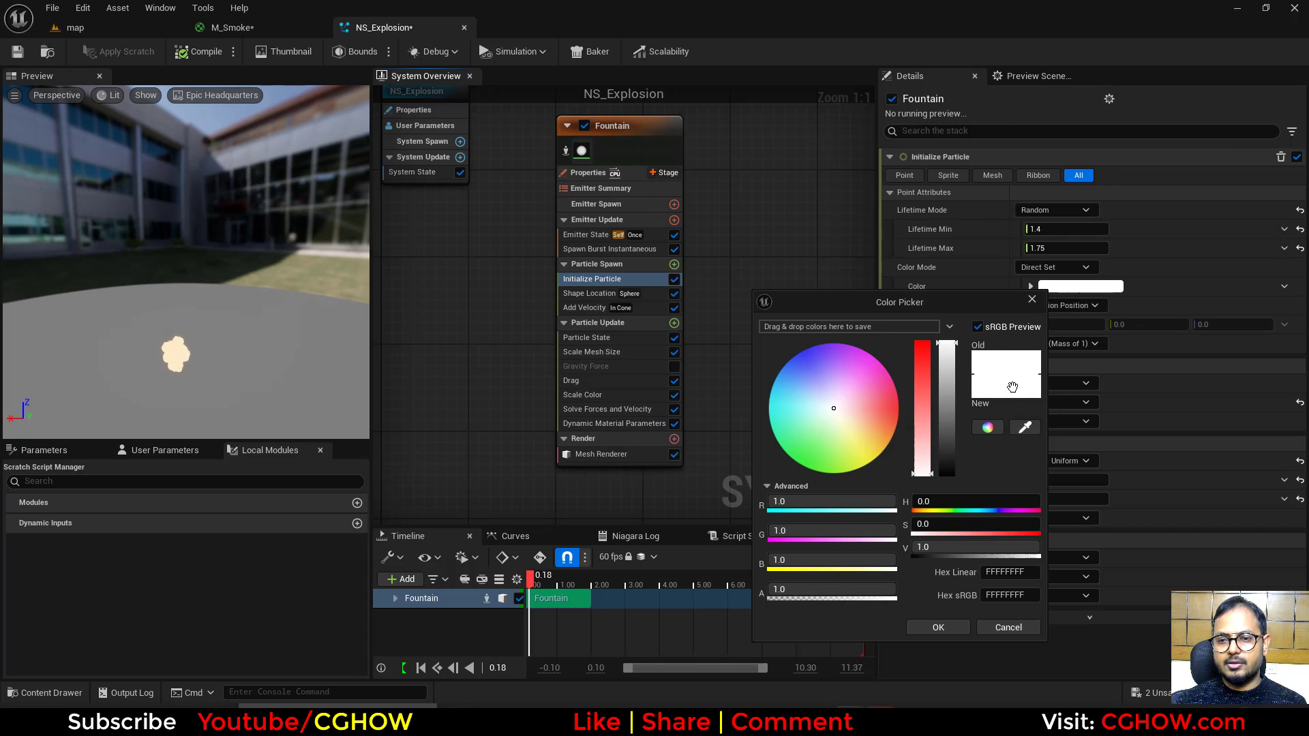
pyautogui.click(872, 432)
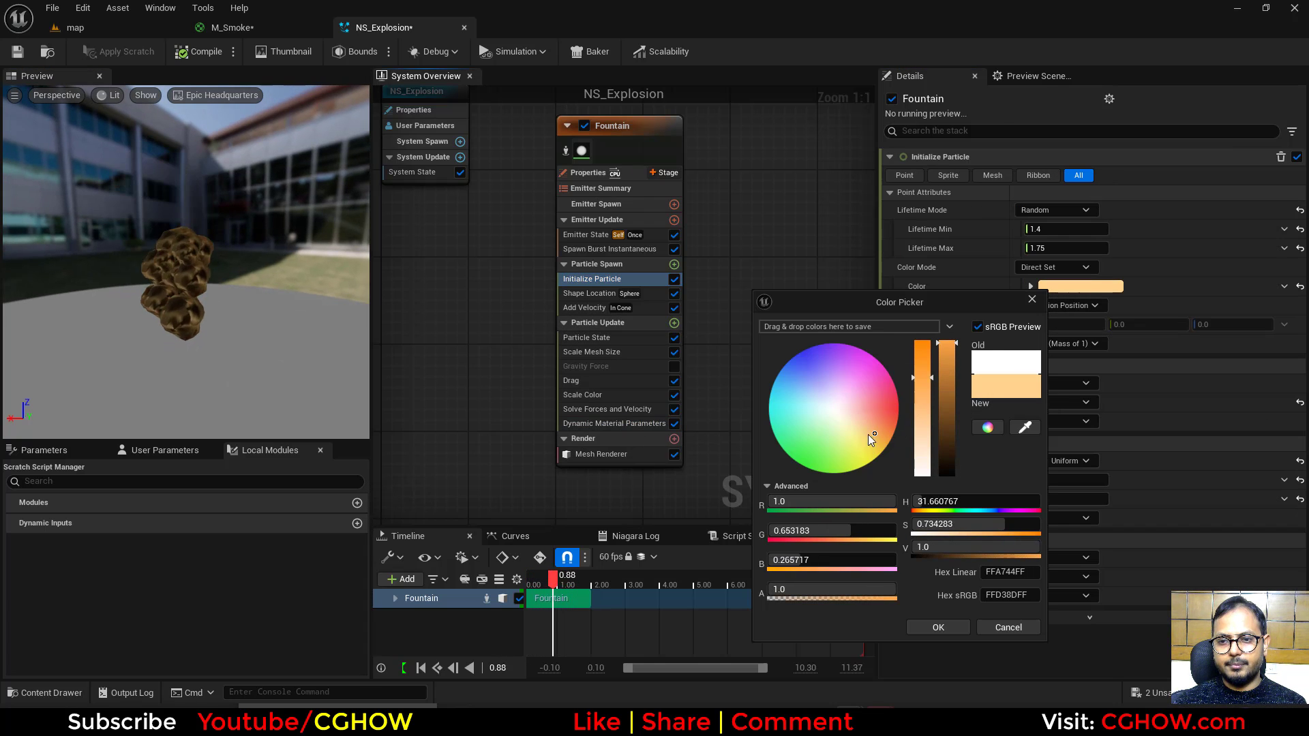
pyautogui.click(881, 430)
pyautogui.moveTo(881, 430); pyautogui.dragTo(884, 428)
pyautogui.moveTo(923, 382); pyautogui.dragTo(950, 469)
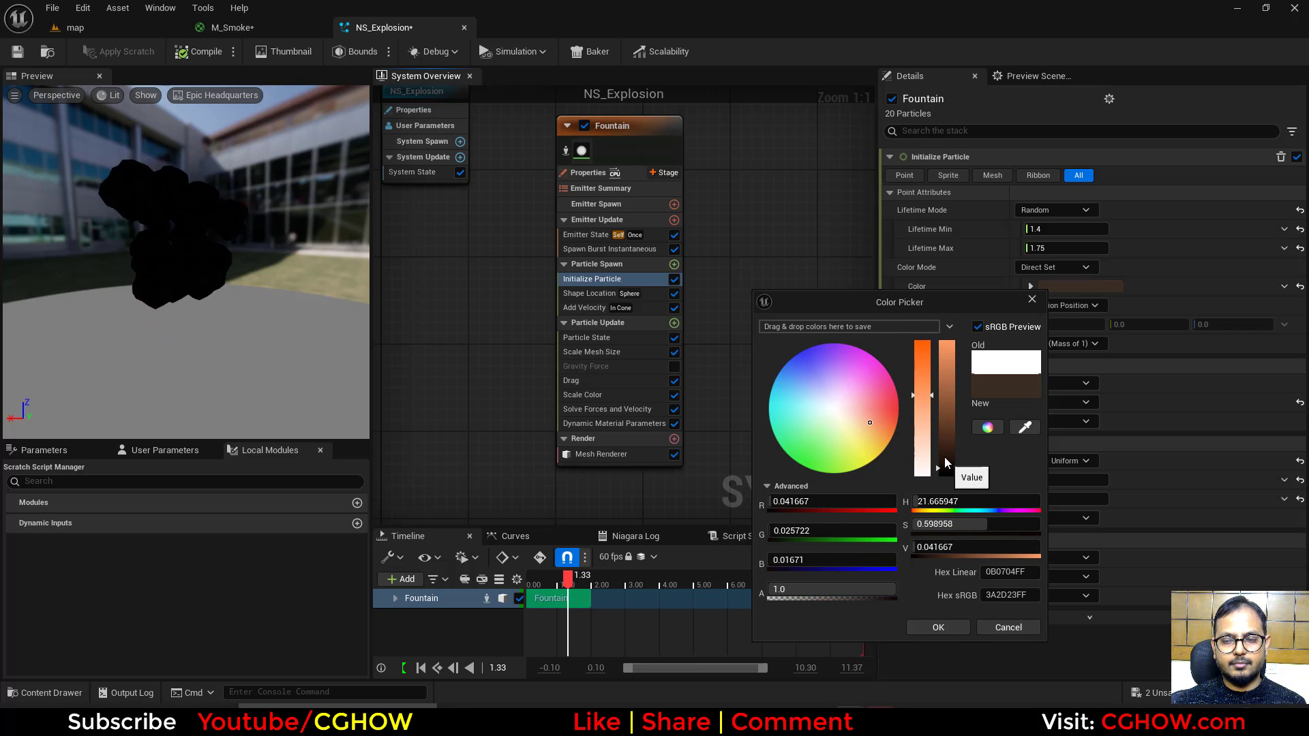
pyautogui.moveTo(938, 439)
pyautogui.mouseDown()
pyautogui.moveTo(949, 452)
pyautogui.moveTo(950, 427)
pyautogui.mouseUp()
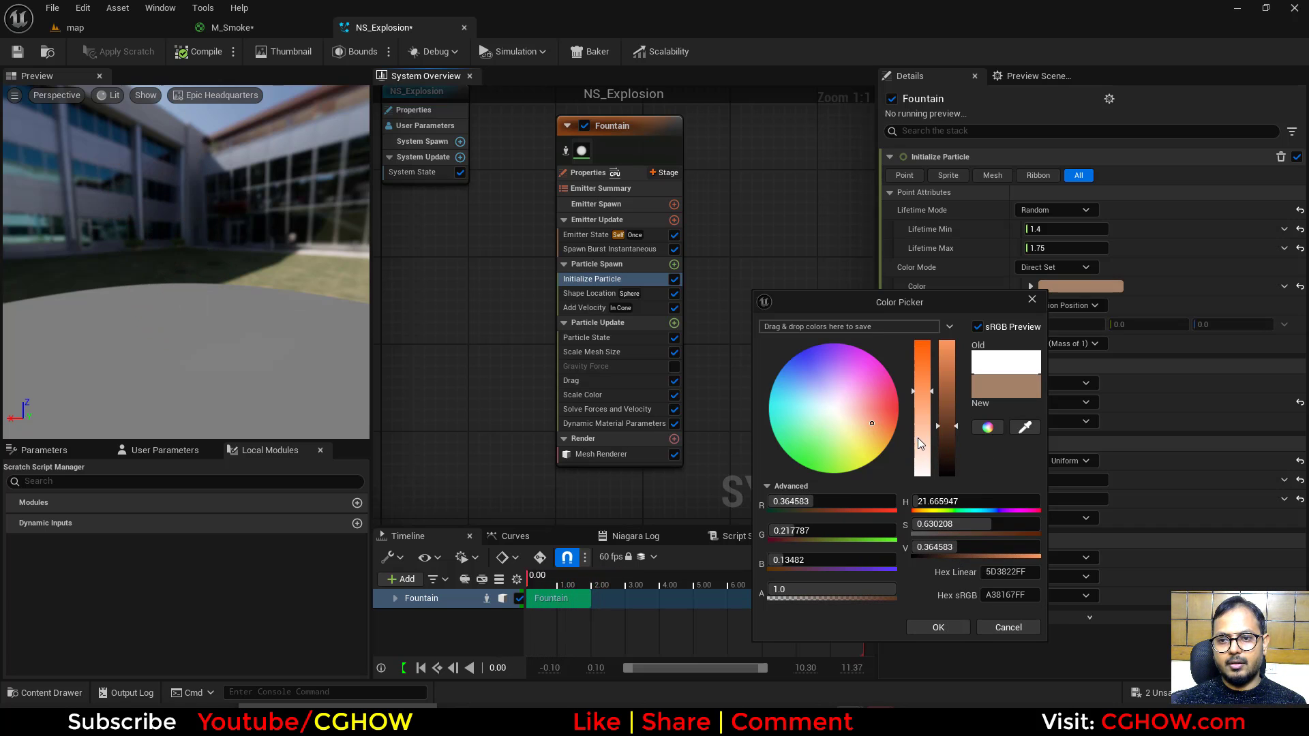
pyautogui.moveTo(920, 436); pyautogui.dragTo(924, 409)
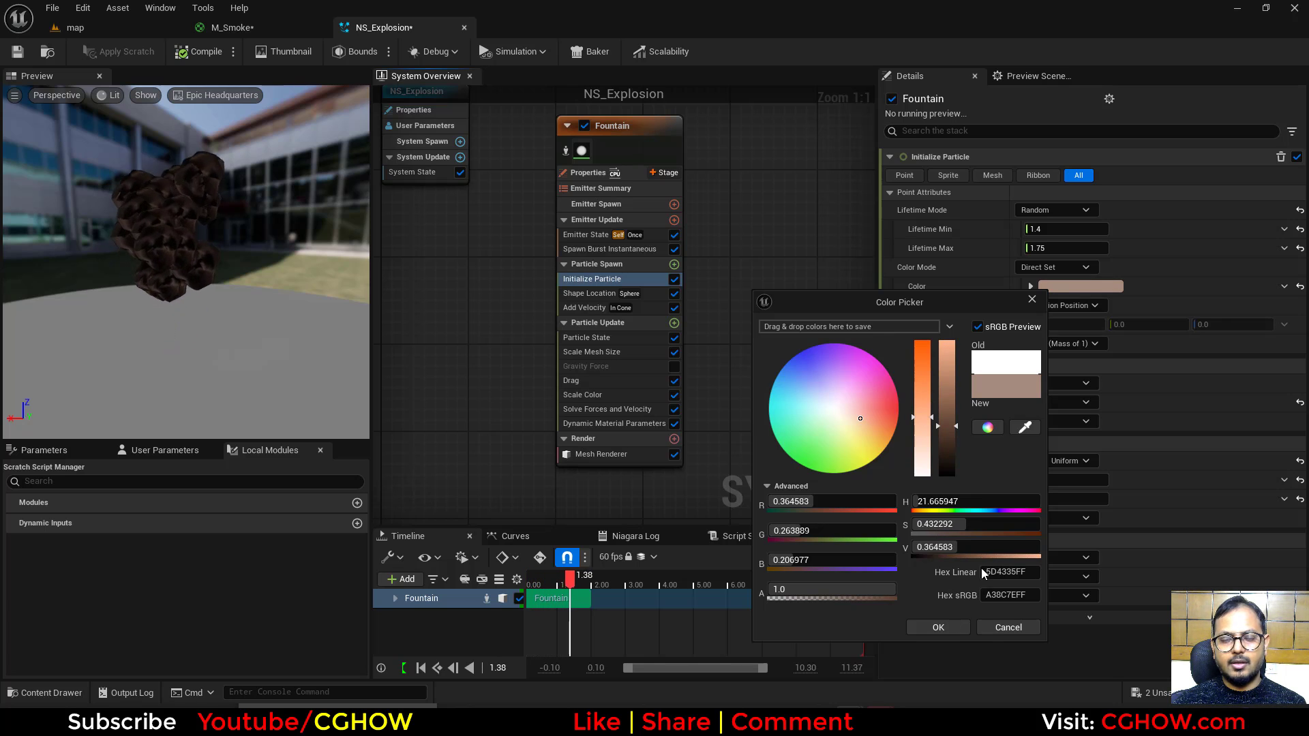
pyautogui.click(924, 627)
# Step: Switch the particle color mode to Random Hue/Saturation/Value with hue shift range 0 to 0 and value range 1 to 2
pyautogui.click(1078, 269)
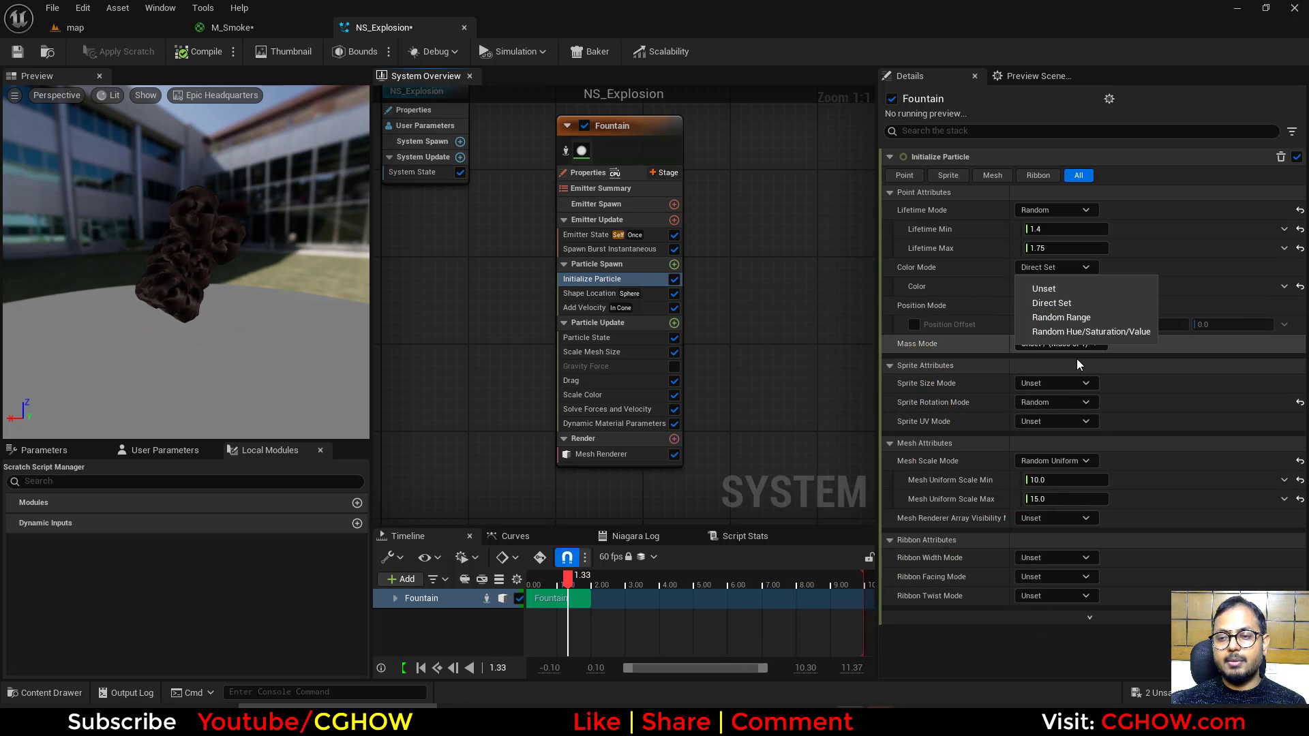
pyautogui.click(1064, 331)
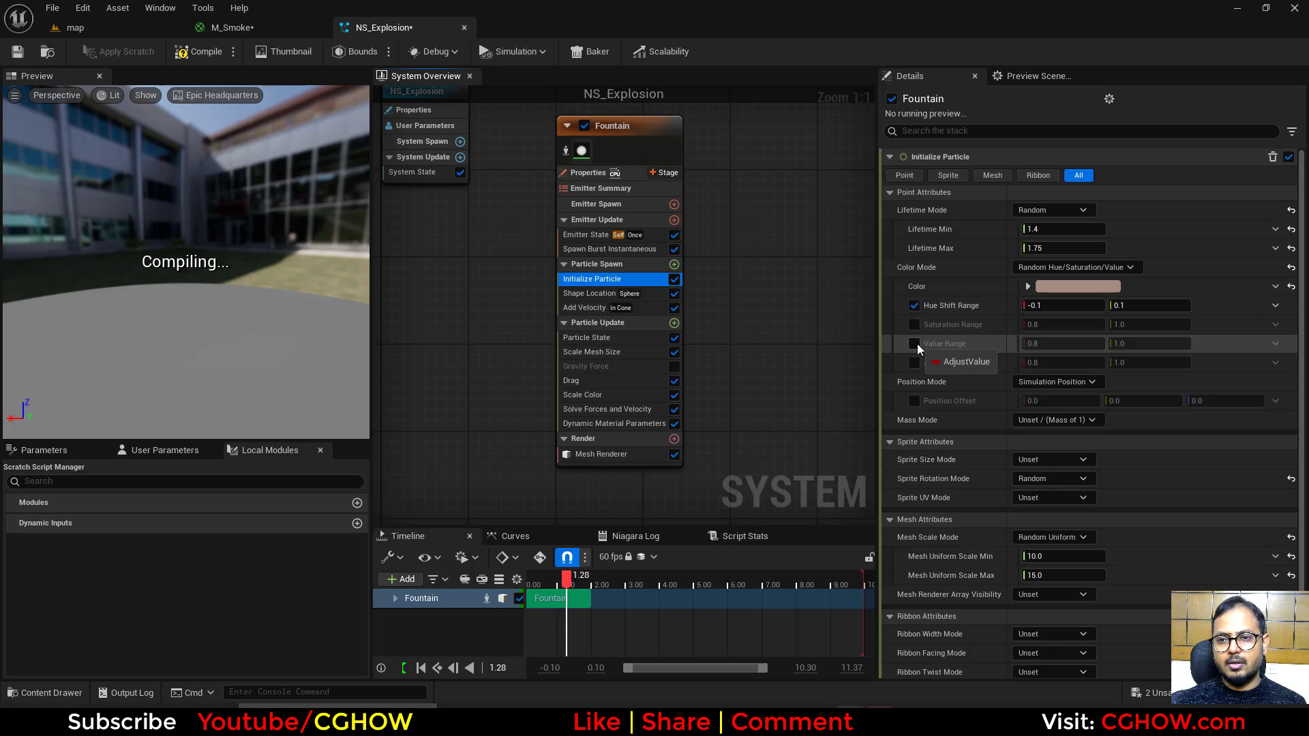
pyautogui.press('Return')
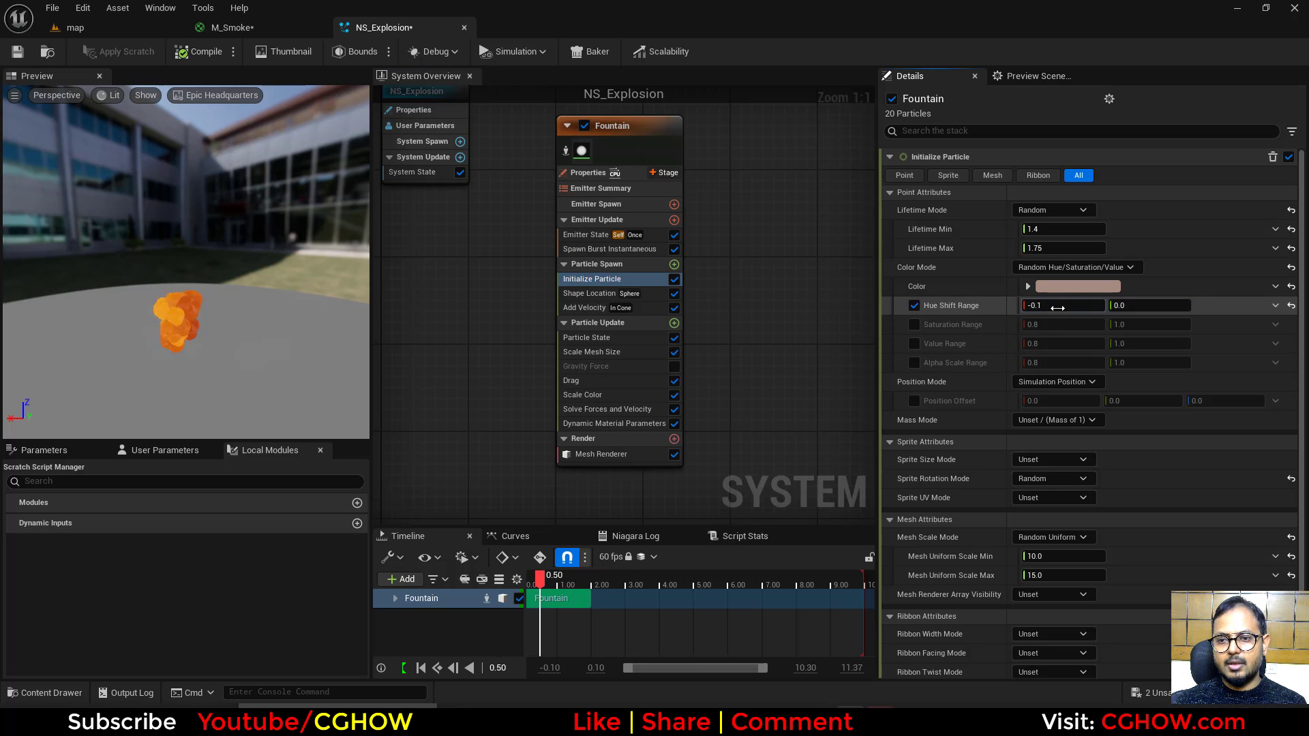
pyautogui.click(914, 344)
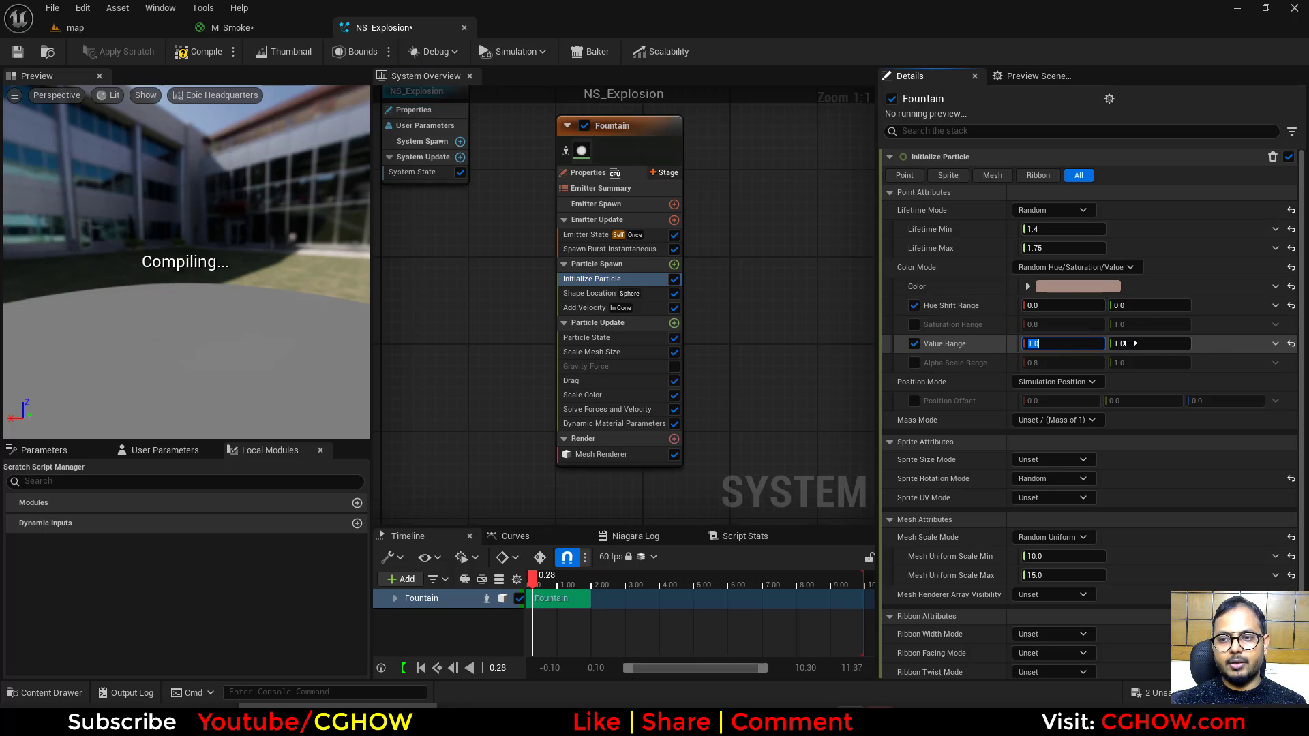
pyautogui.click(1130, 344)
pyautogui.write('5')
pyautogui.press('Return')
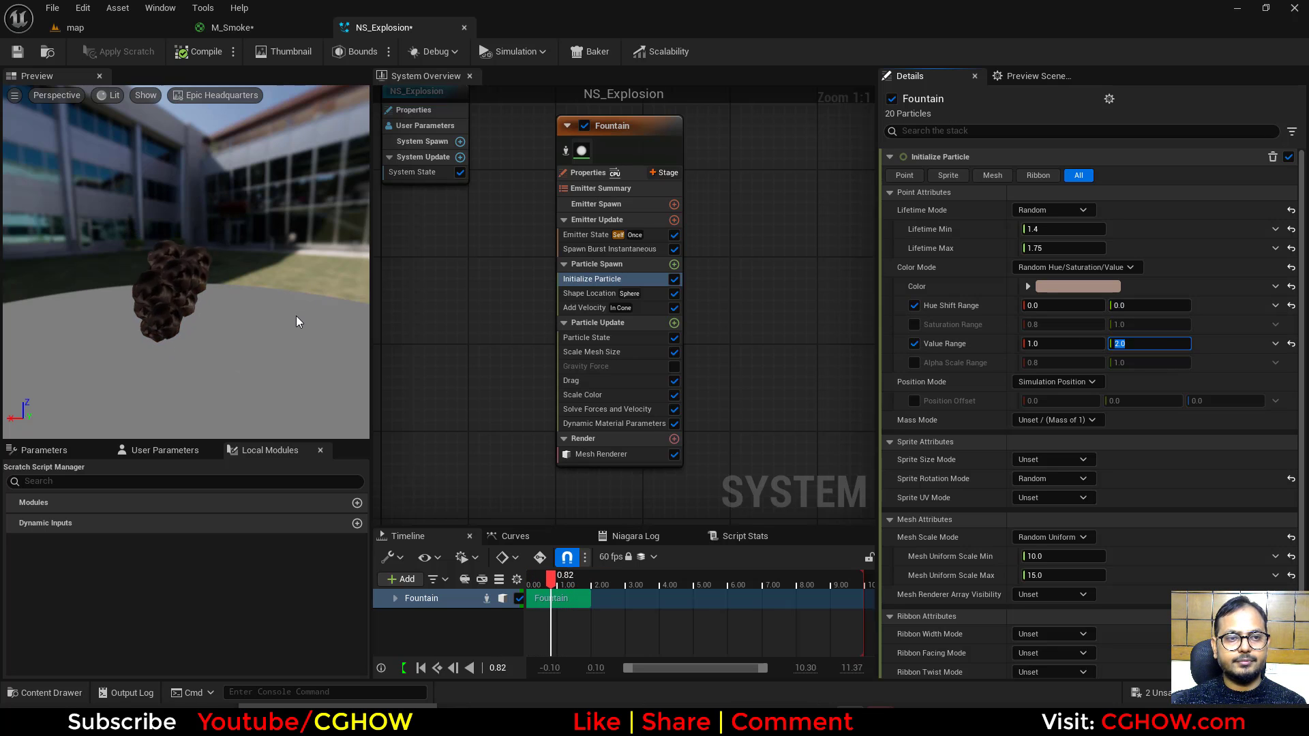
pyautogui.moveTo(276, 321); pyautogui.dragTo(249, 311)
# Step: Turn off Two Sided on the M_Smoke material and save it
pyautogui.click(270, 29)
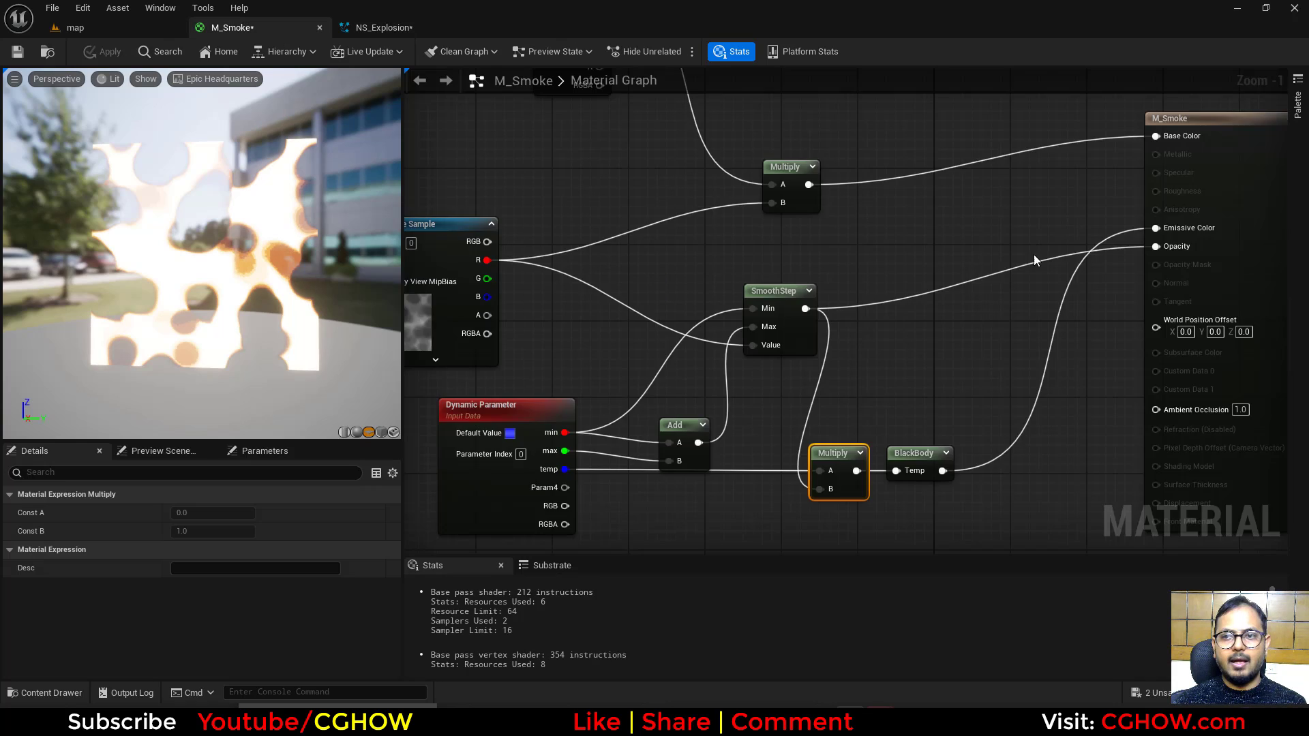
pyautogui.scroll(2, 1033, 255)
pyautogui.click(1072, 239)
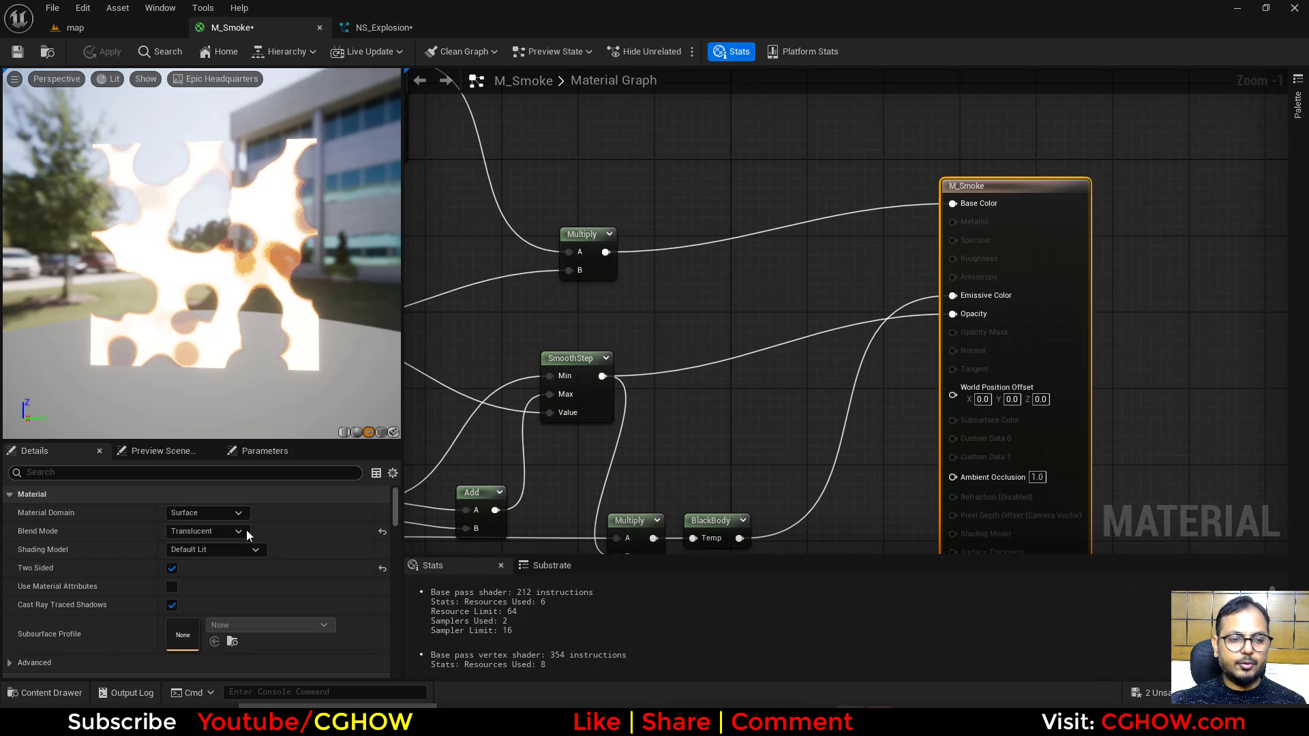
pyautogui.click(171, 570)
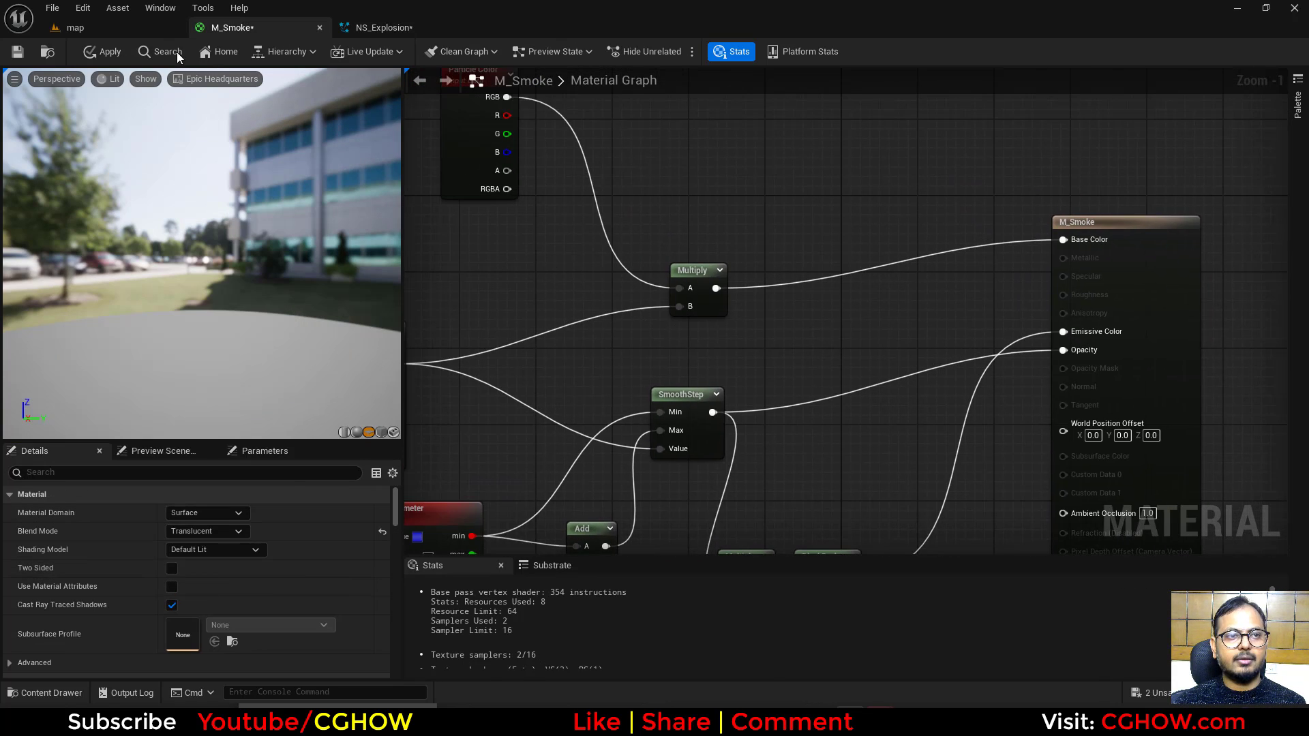
pyautogui.click(25, 55)
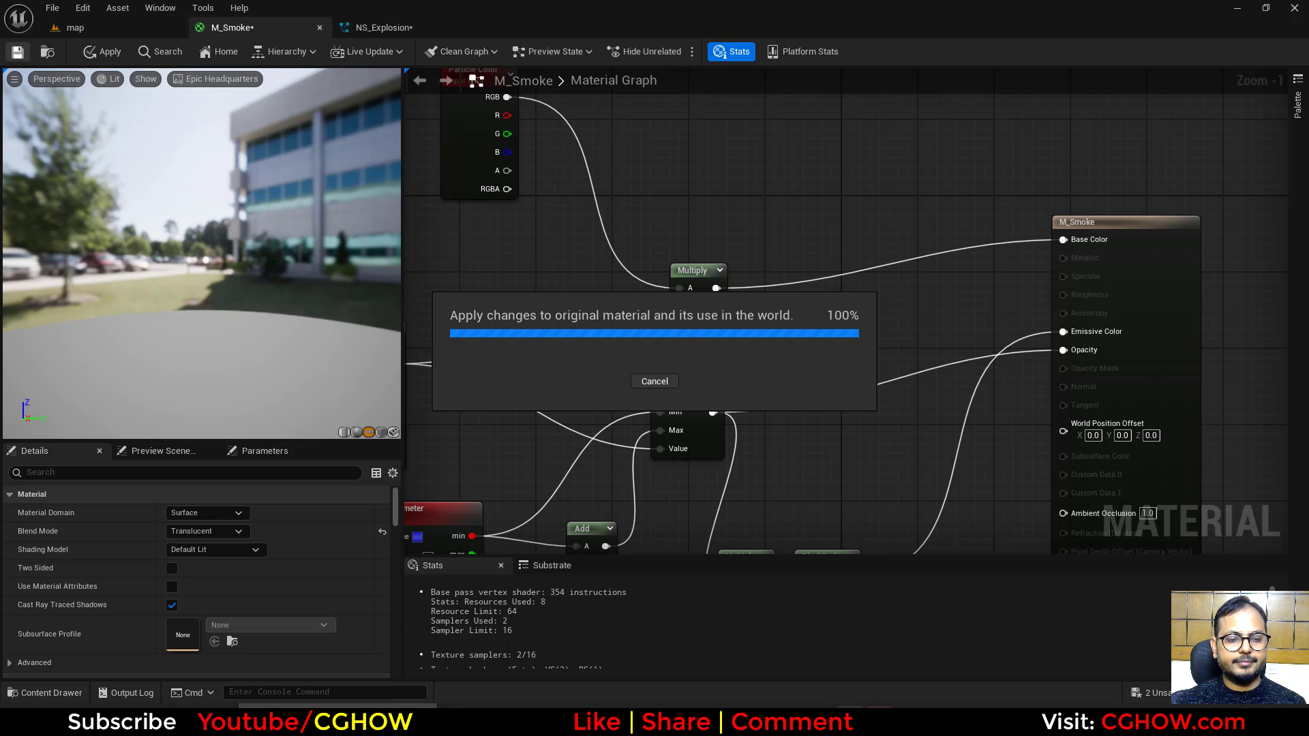
# Step: Return to NS_Explosion and add an Initial Mesh Orientation module to Fountain's Particle Spawn
pyautogui.click(368, 29)
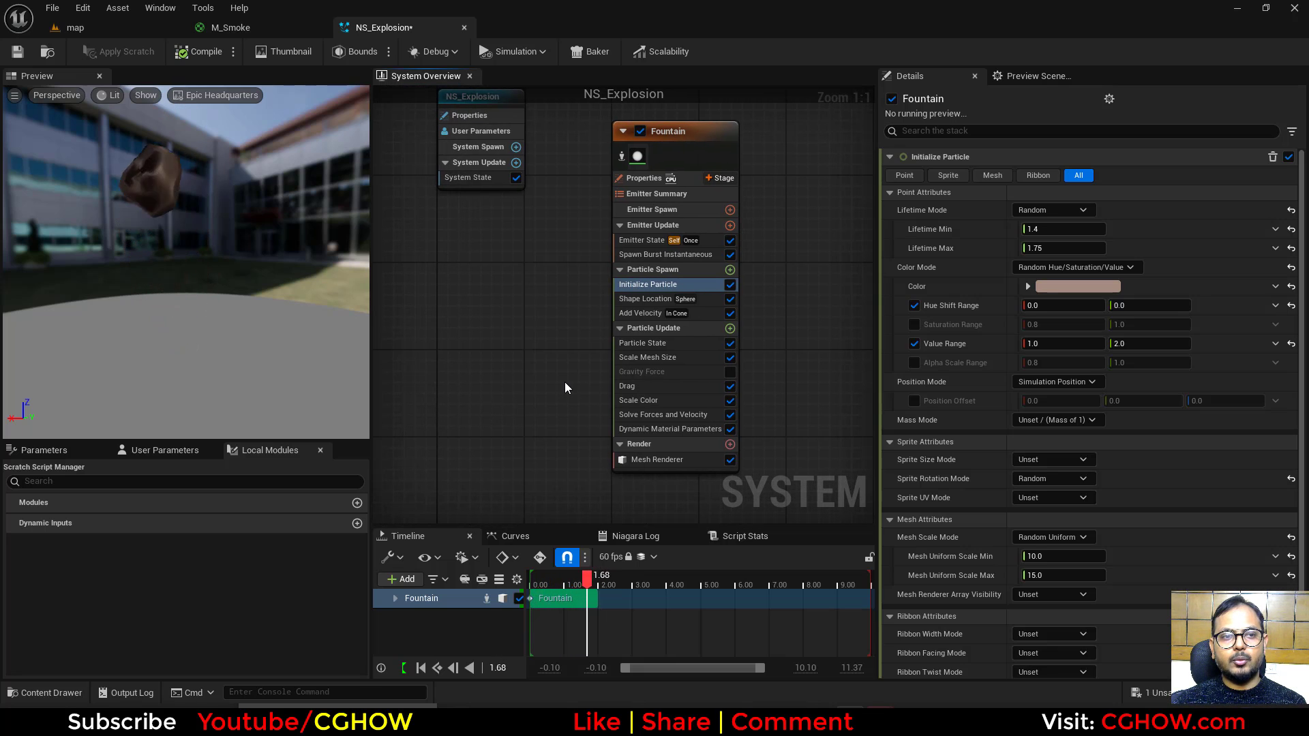
pyautogui.moveTo(564, 386); pyautogui.dragTo(534, 385, button='right')
pyautogui.click(702, 271)
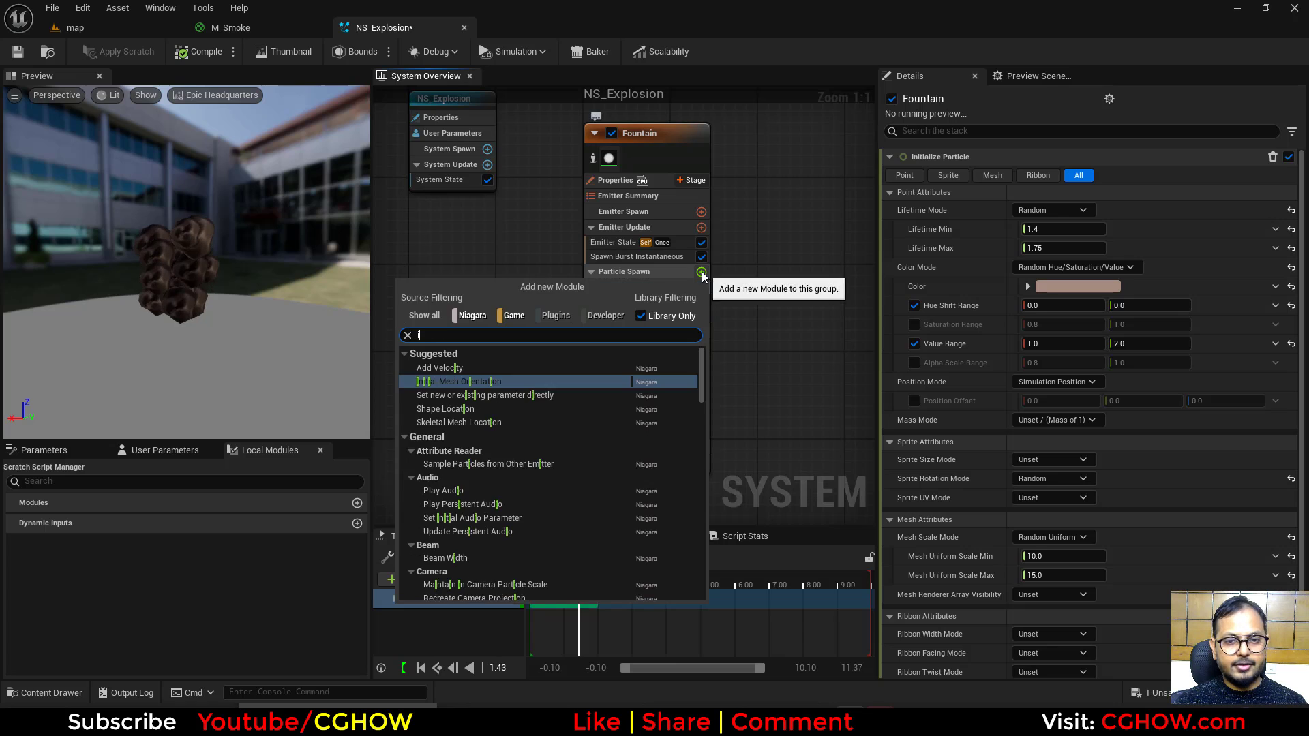
pyautogui.write('ini')
pyautogui.click(457, 367)
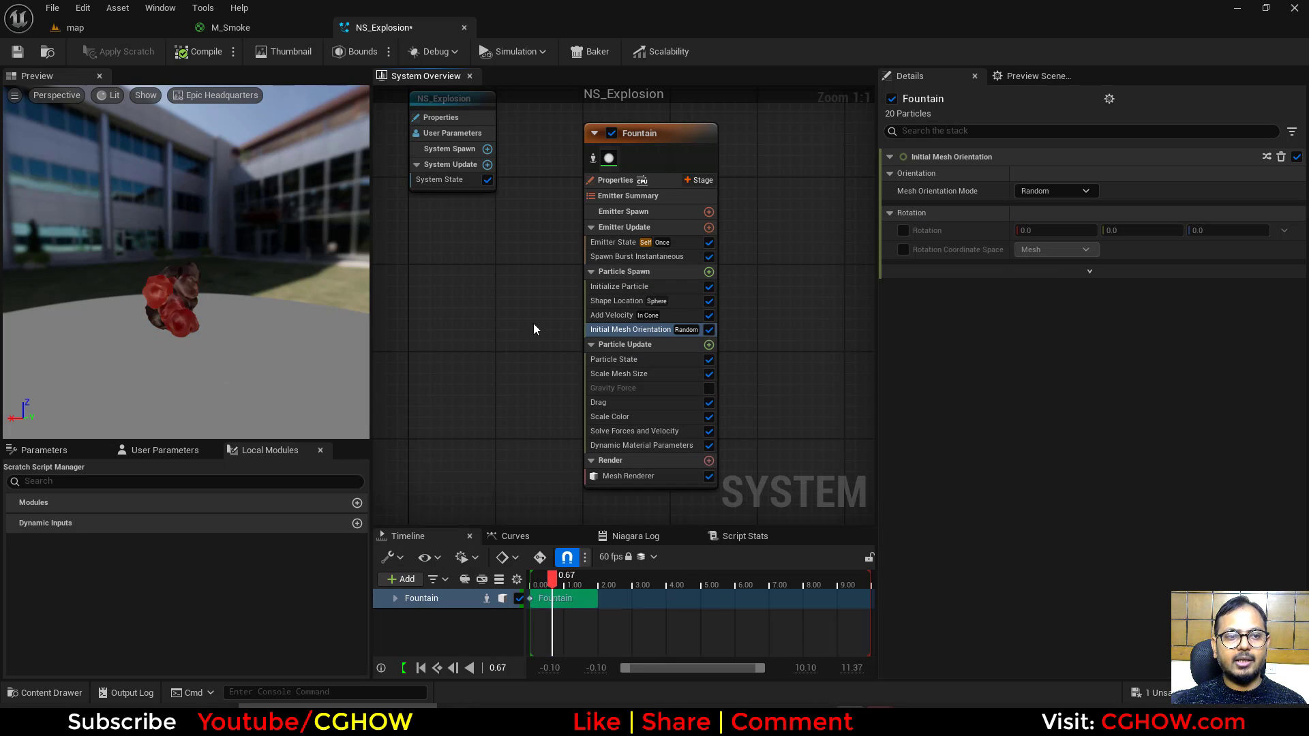
# Step: Add an Update Mesh Orientation module to Fountain's Particle Update
pyautogui.click(708, 345)
pyautogui.write('up')
pyautogui.click(453, 441)
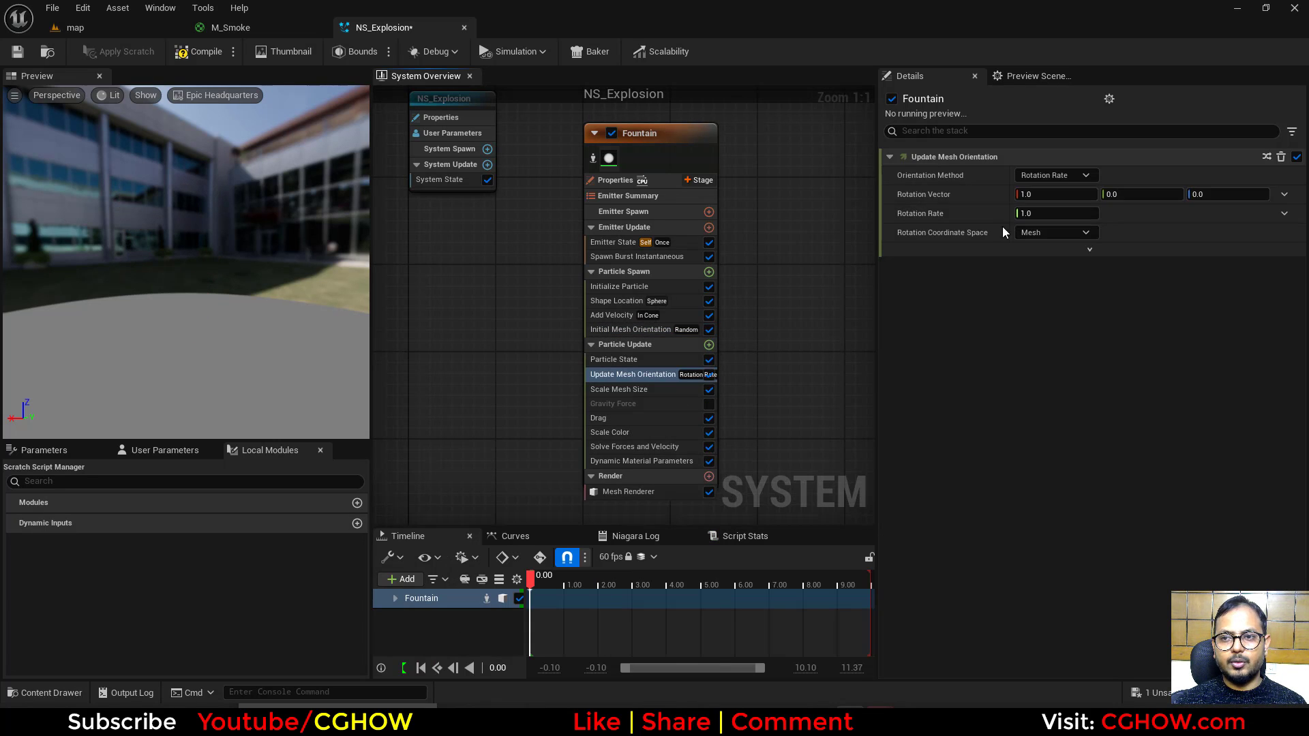
# Step: Make the Rotation Vector a Random Range Vector with a minimum of -1 on all three axes
pyautogui.click(1283, 198)
pyautogui.write('ran')
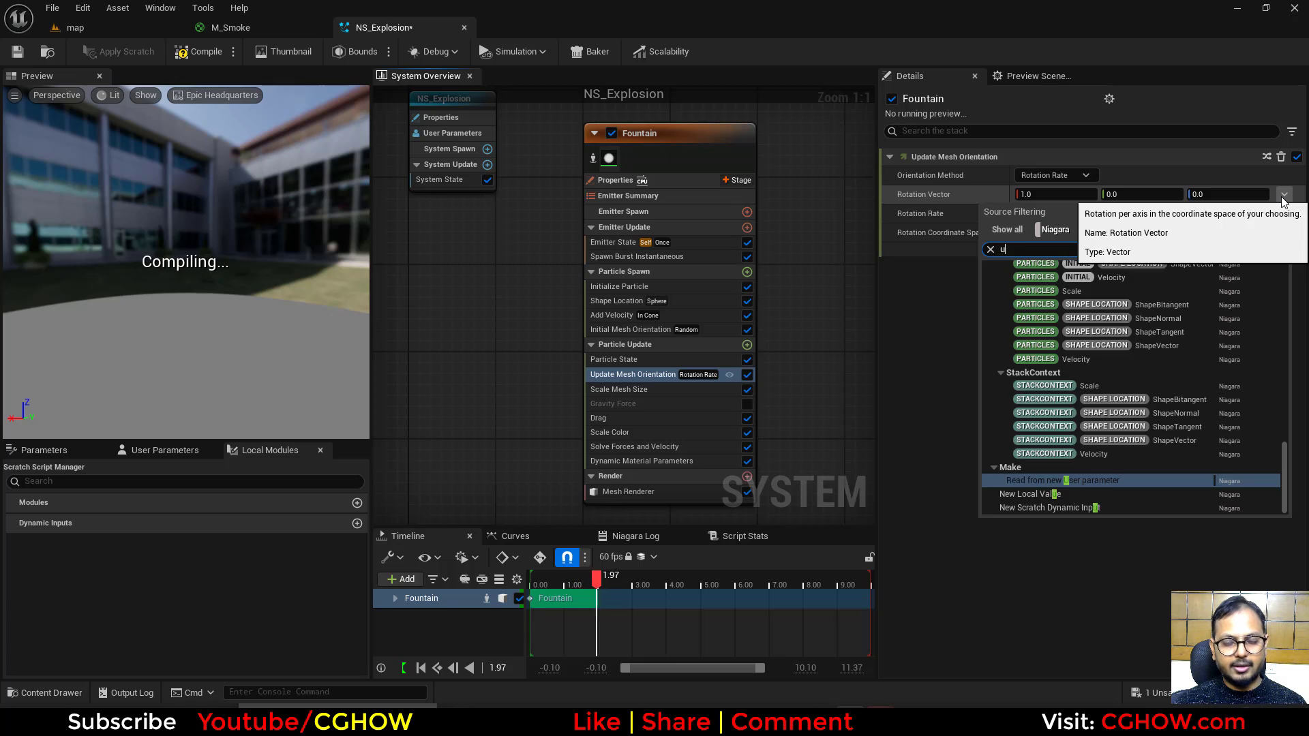
pyautogui.click(1050, 284)
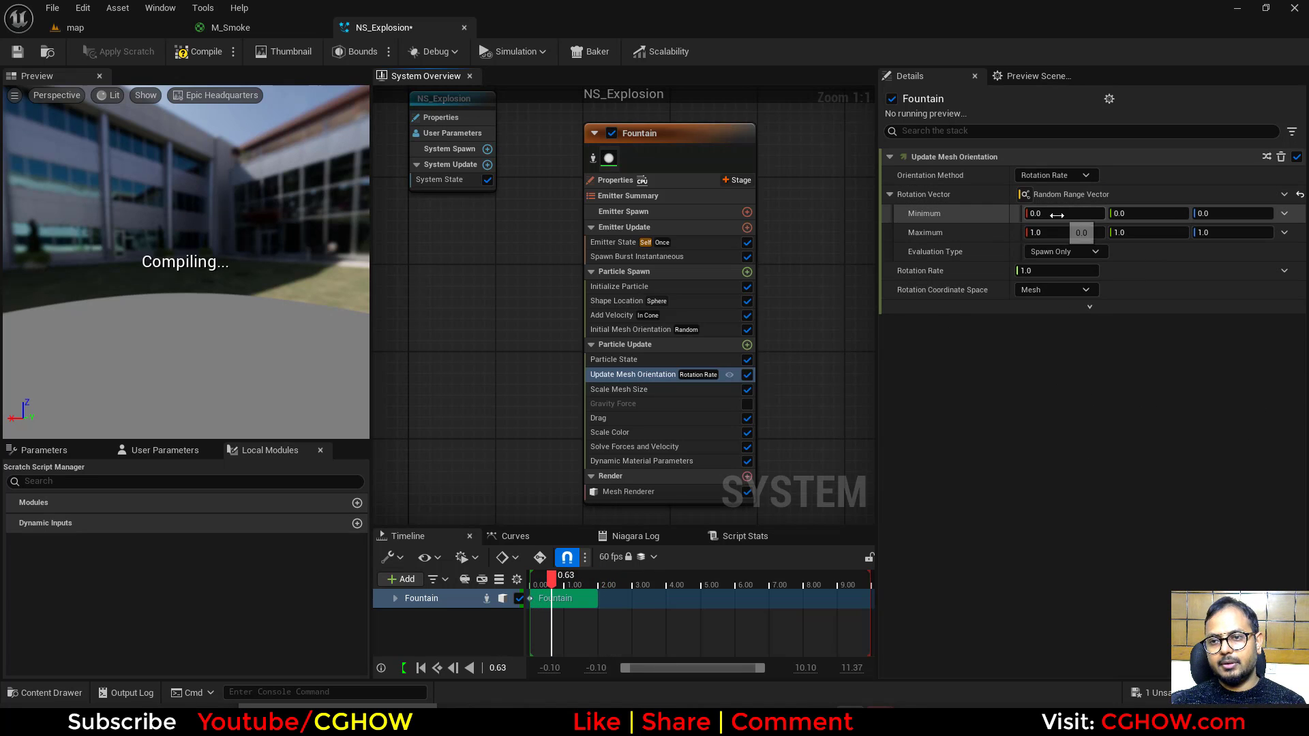
pyautogui.click(1089, 220)
pyautogui.write('-1')
pyautogui.press('Return')
pyautogui.click(1152, 217)
pyautogui.write('-1')
pyautogui.press('Return')
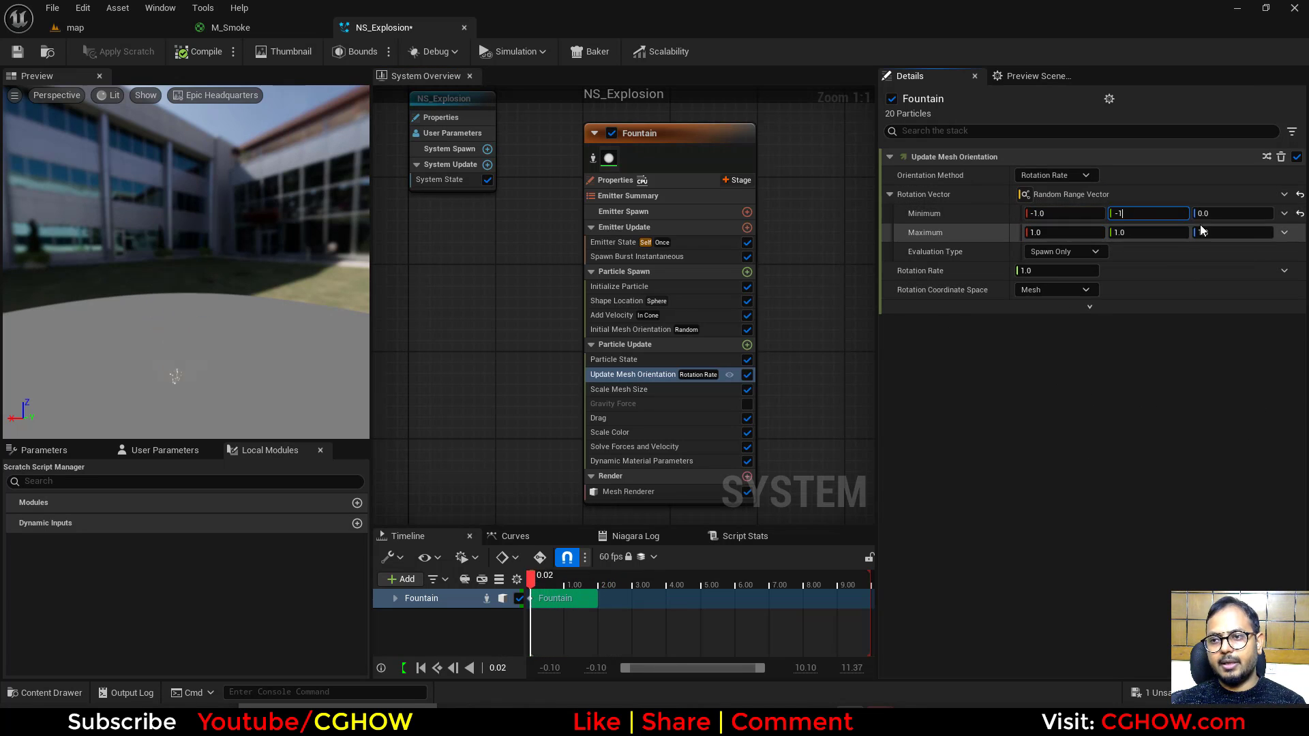
pyautogui.click(1224, 214)
pyautogui.write('-1')
pyautogui.press('Return')
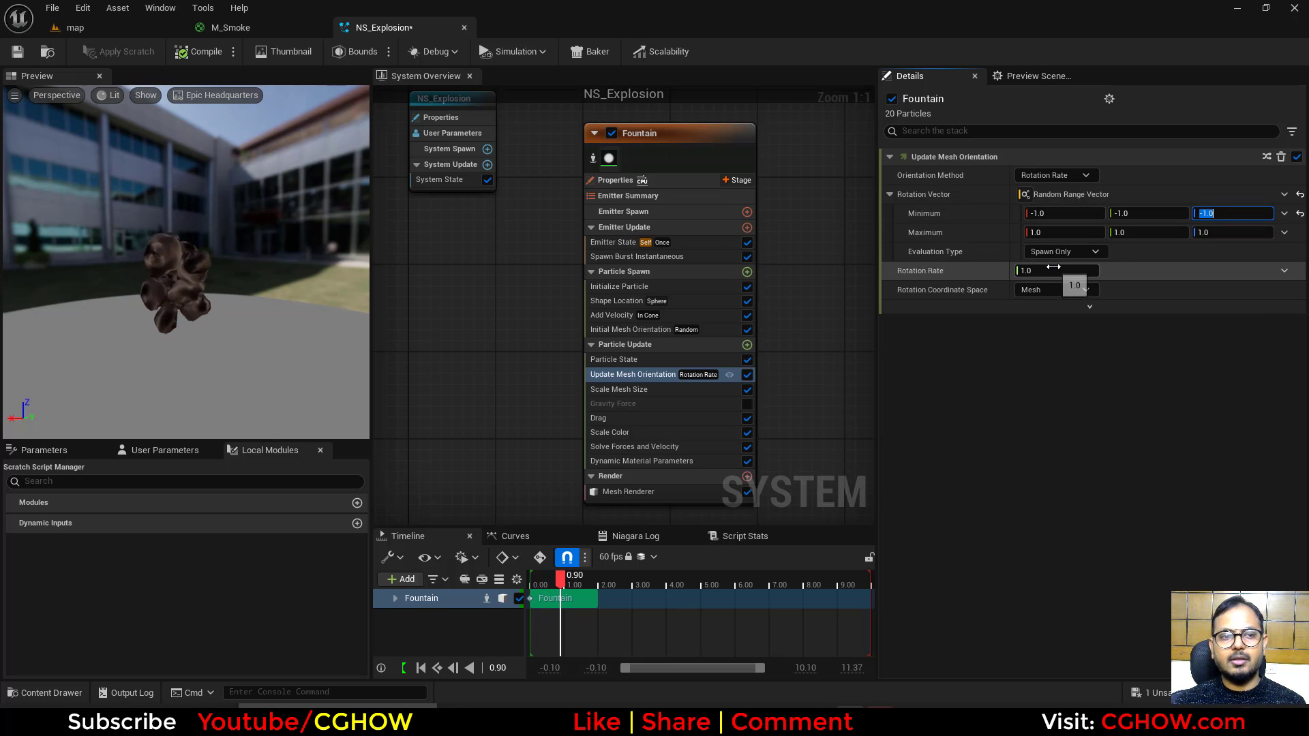
# Step: Make the Rotation Rate a Random Range Float from -0.2 to 0.2
pyautogui.click(1283, 271)
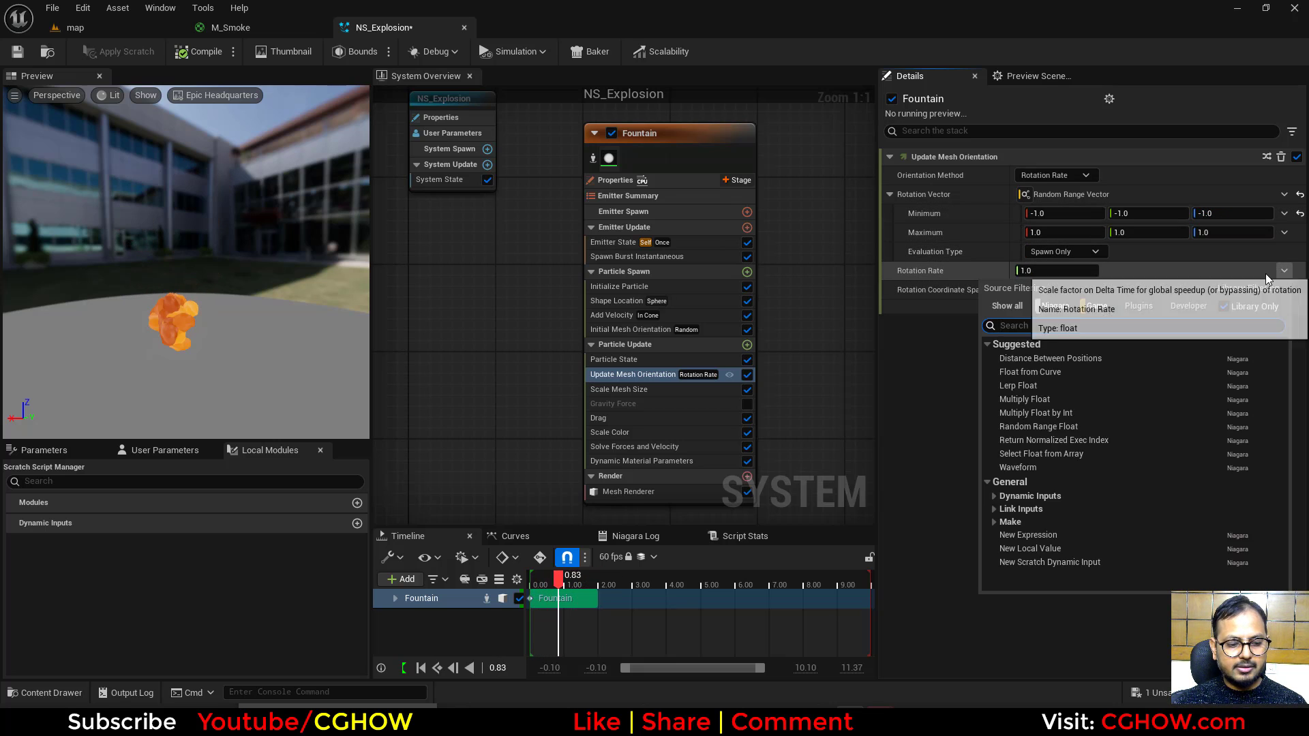
pyautogui.write('un')
pyautogui.click(1055, 358)
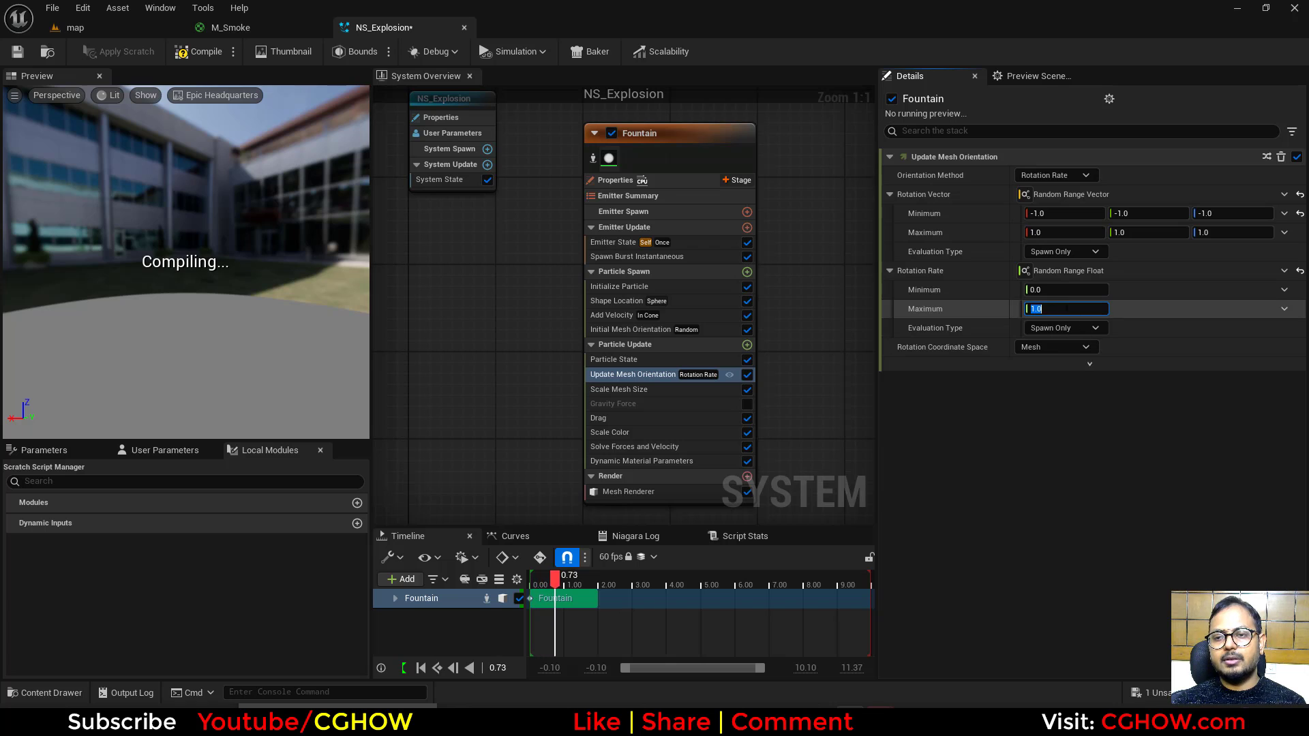
pyautogui.write('.2-.2')
pyautogui.press('Return')
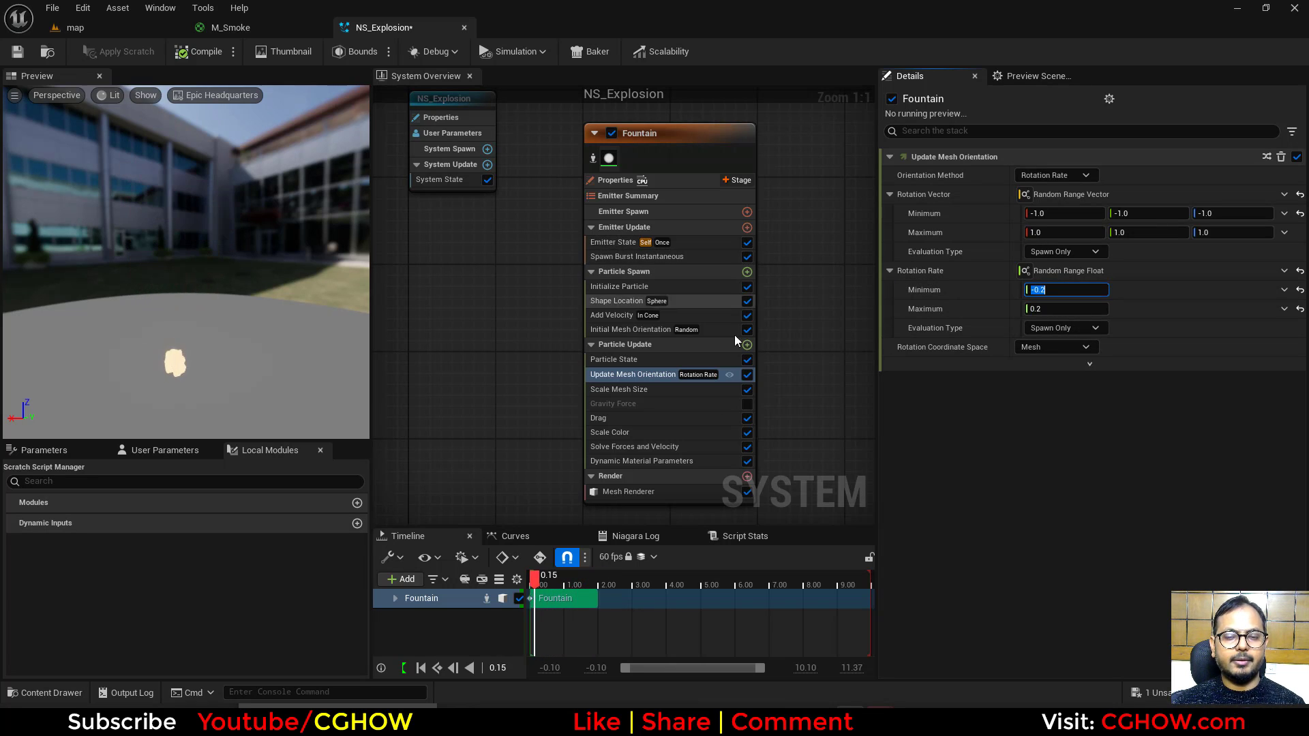
# Step: Try constant values of about 0.152 and 0.464 for the min parameter in Dynamic Material Parameters
pyautogui.click(663, 461)
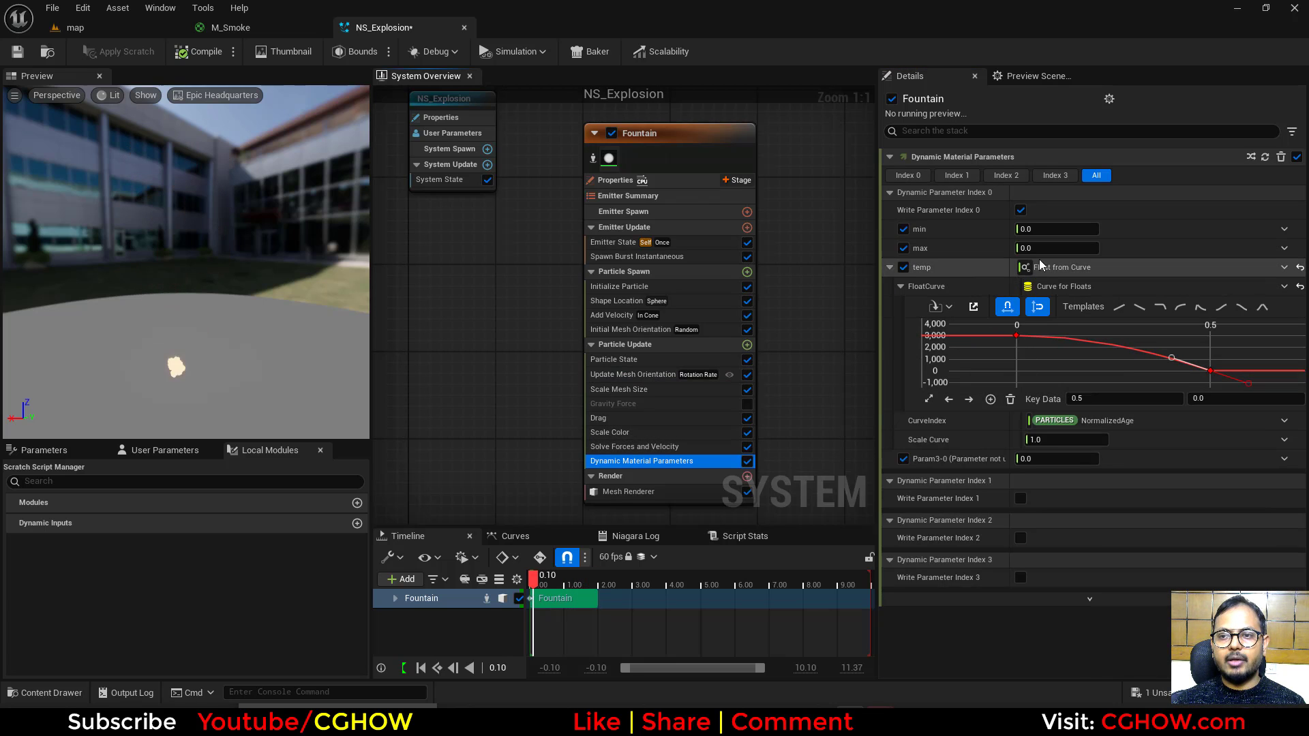
pyautogui.moveTo(1065, 230); pyautogui.dragTo(1068, 230)
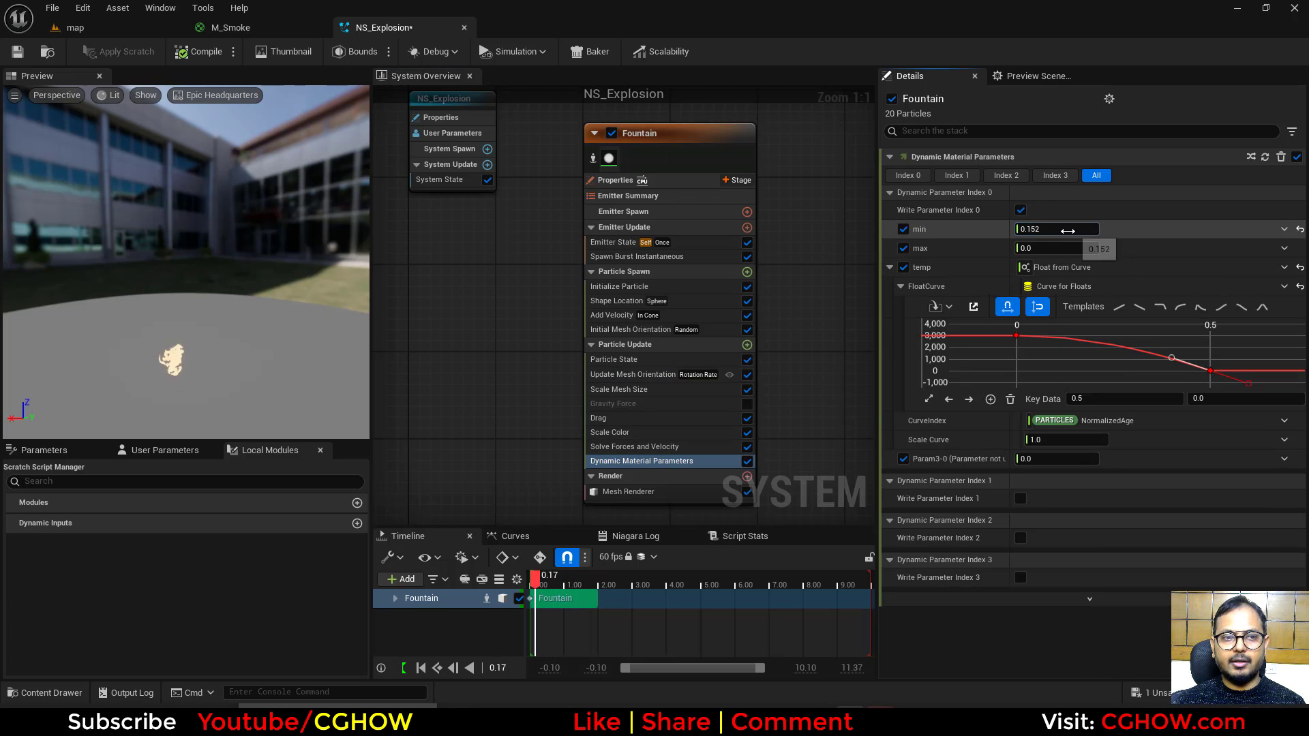
pyautogui.moveTo(1071, 231); pyautogui.dragTo(1072, 231)
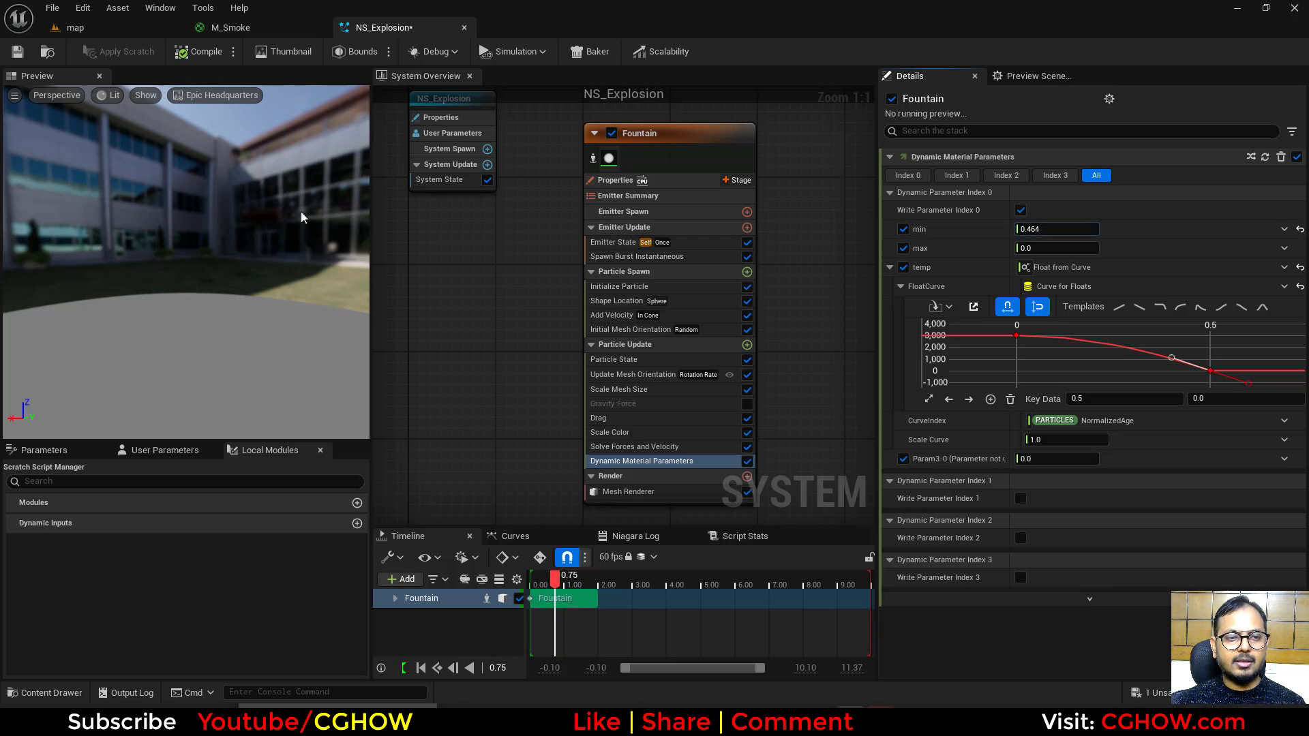
# Step: Drive min with a Float from Curve running from 0 at time 0.3 to 0.5 at time 1
pyautogui.click(1284, 229)
pyautogui.click(1030, 330)
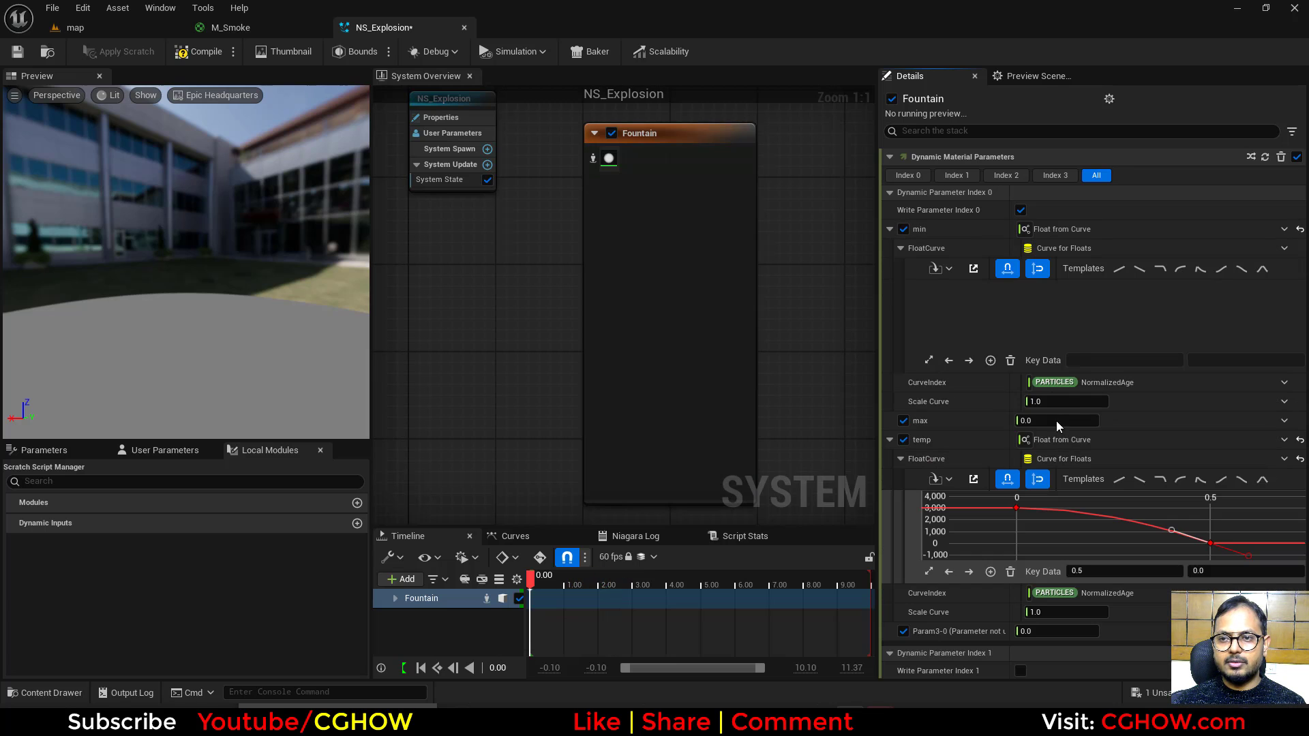
pyautogui.click(953, 287)
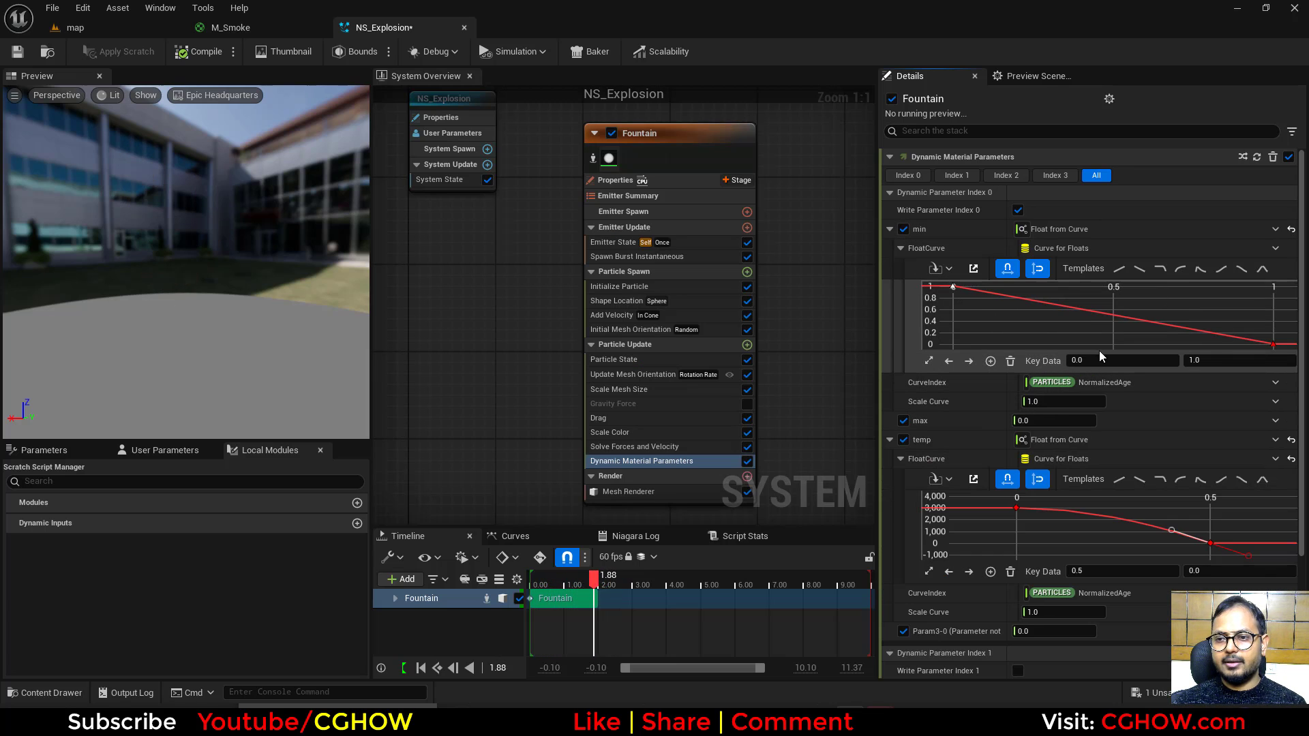
pyautogui.moveTo(1285, 369); pyautogui.dragTo(1285, 368)
pyautogui.click(1220, 360)
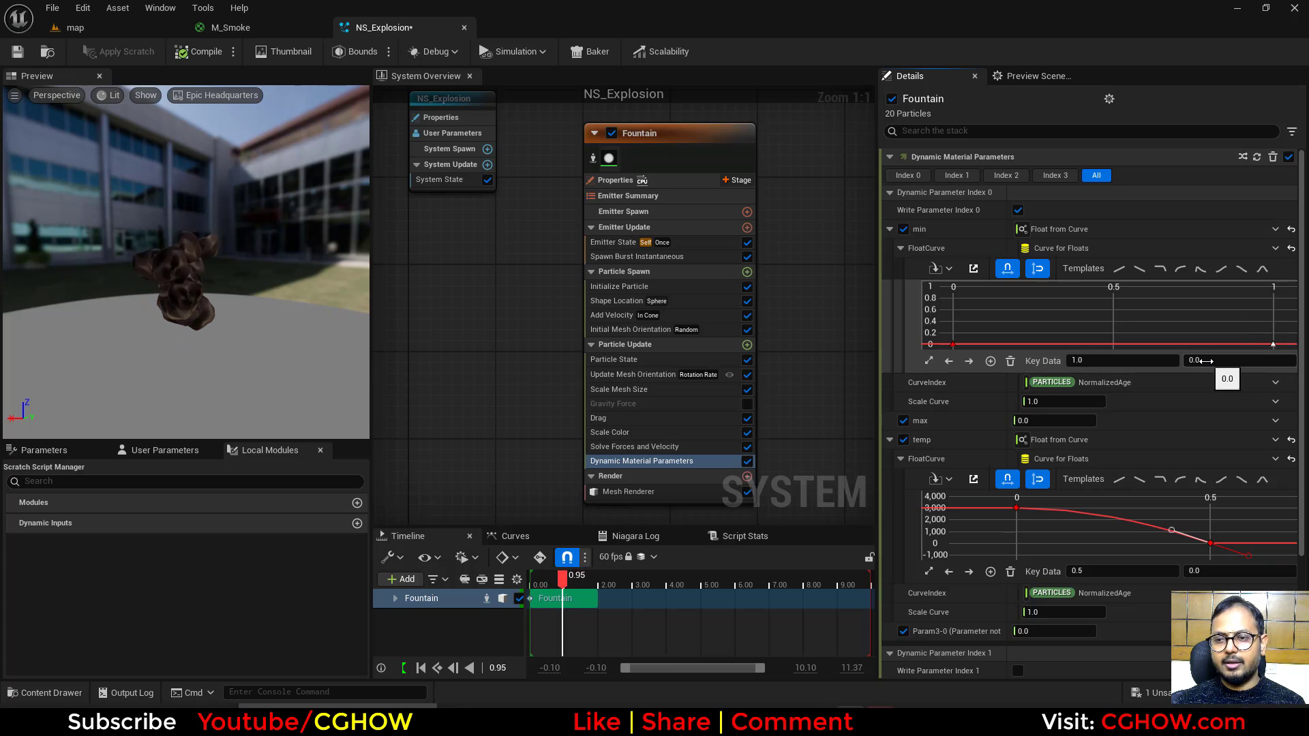
pyautogui.write('0.5')
pyautogui.press('Return')
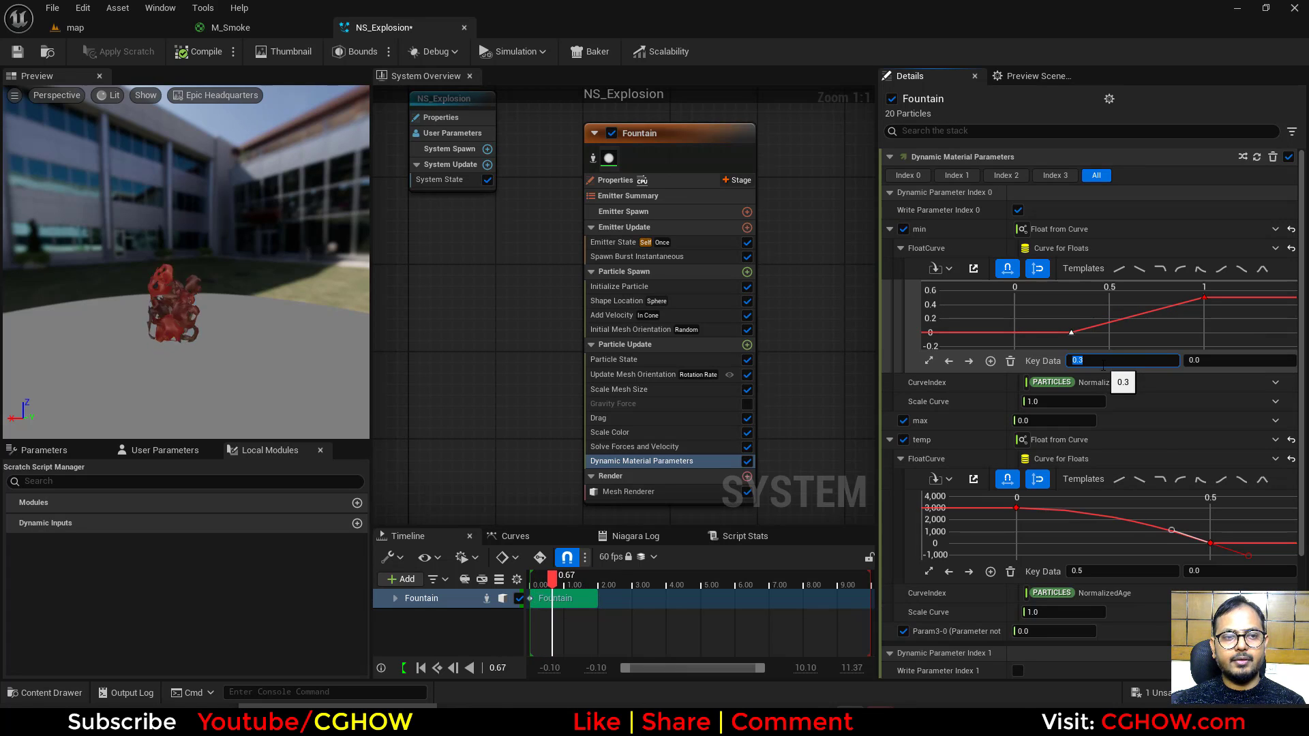
# Step: Smooth the min curve's keys and steepen the end key's tangent so the erosion eases in slowly
pyautogui.click(928, 359)
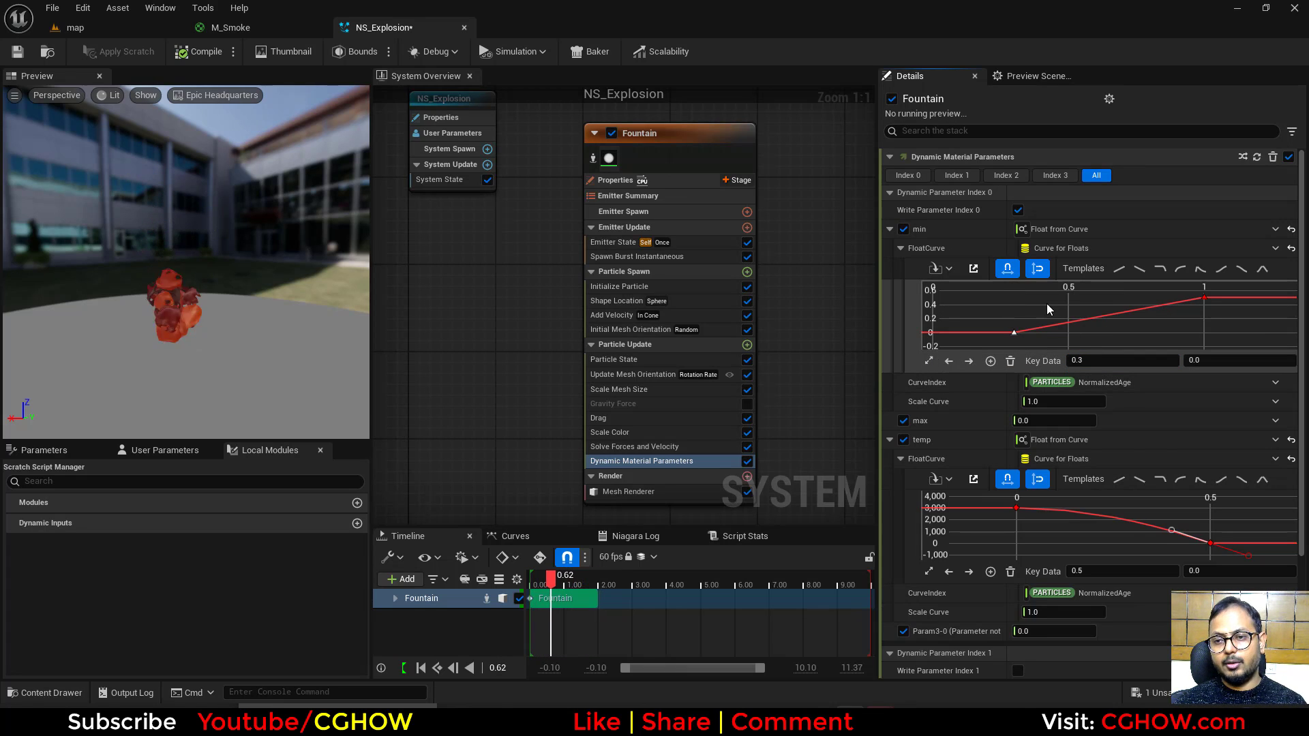
pyautogui.press('1')
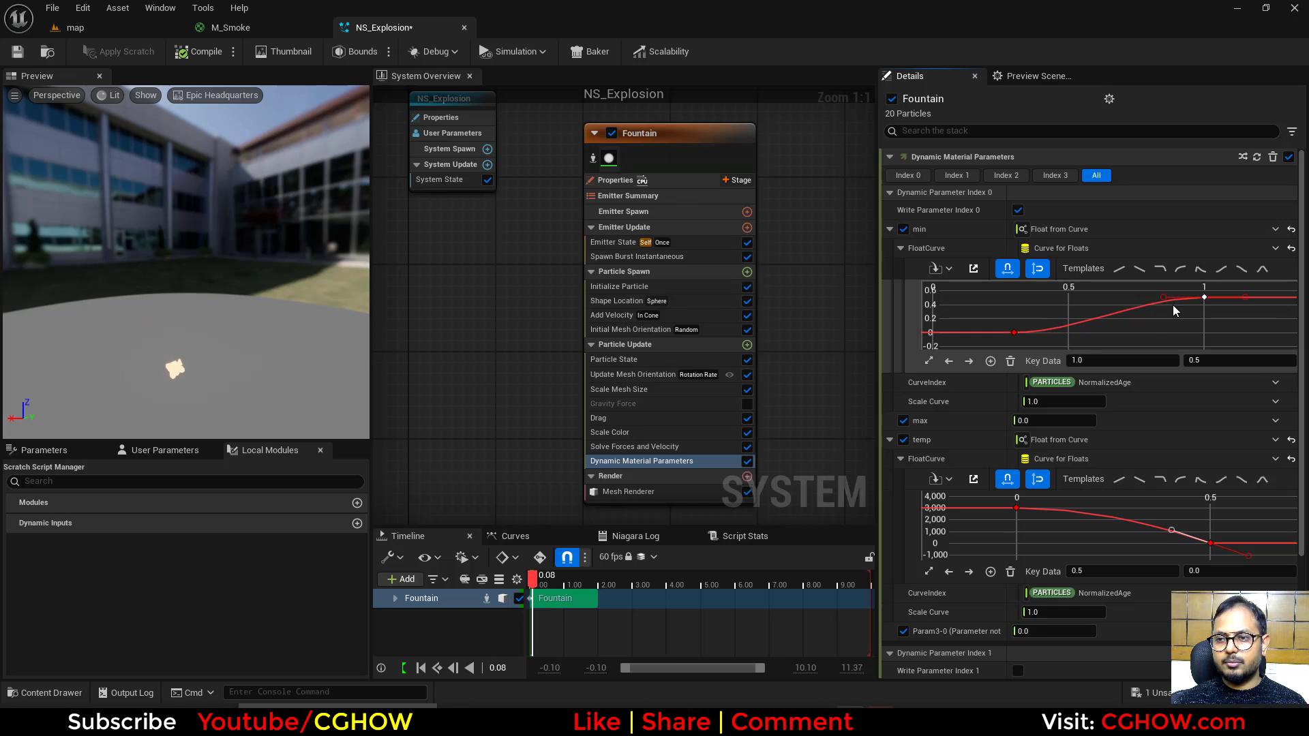
pyautogui.moveTo(1163, 298); pyautogui.dragTo(1164, 312)
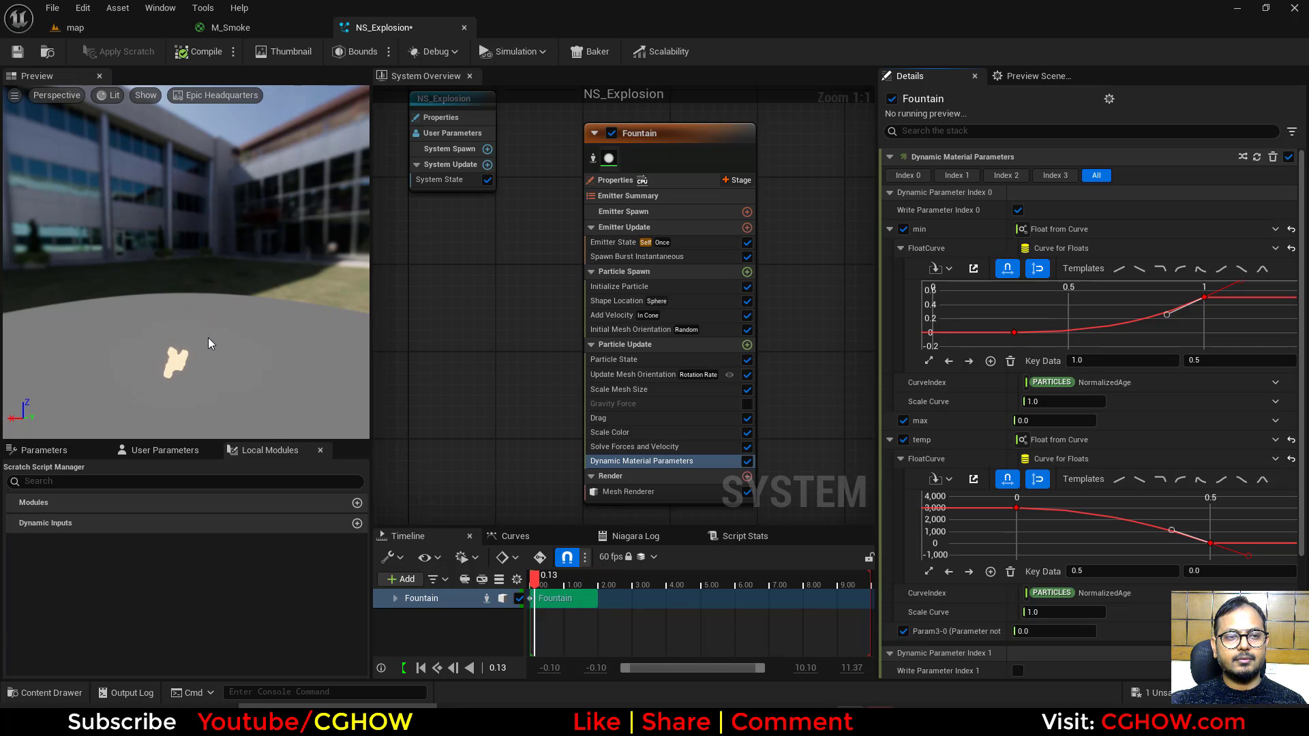
# Step: Set the particle lifetime in Initialize Particle to a random range from 0.8 to 1.0
pyautogui.moveTo(207, 338); pyautogui.dragTo(97, 342)
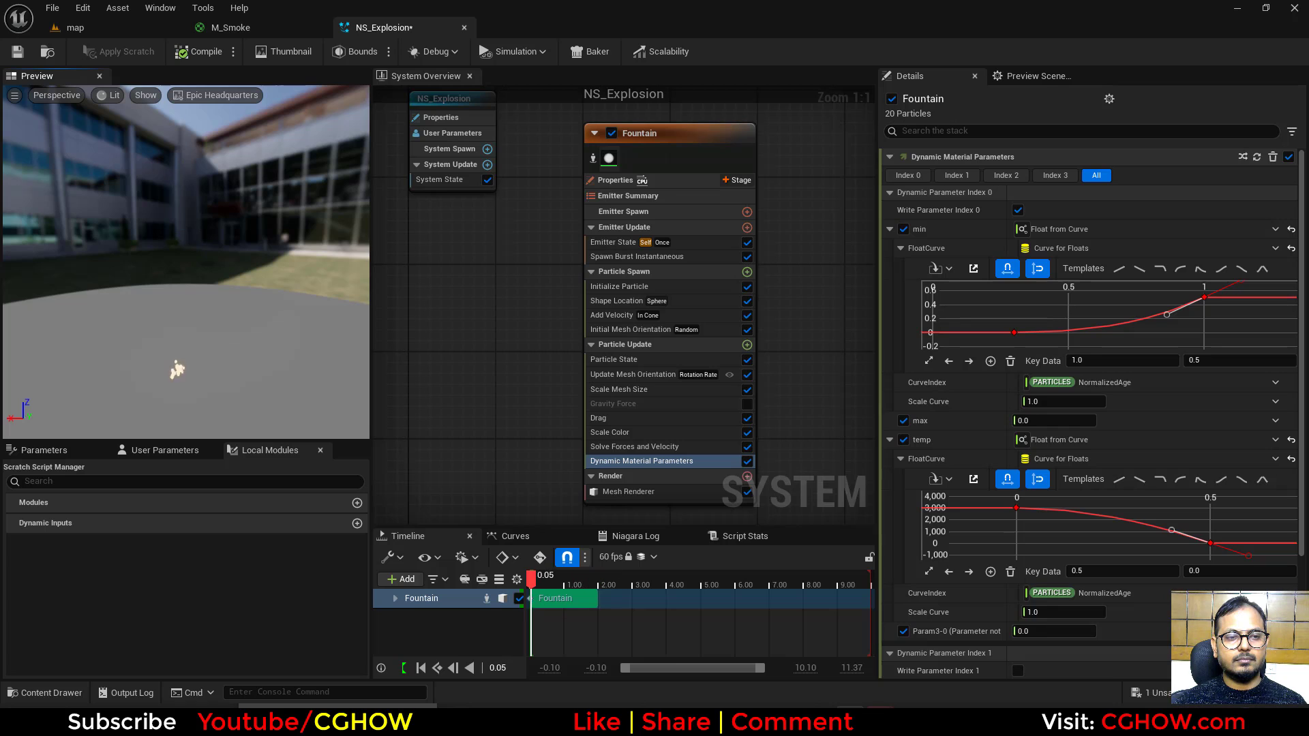
pyautogui.moveTo(97, 343); pyautogui.dragTo(76, 353)
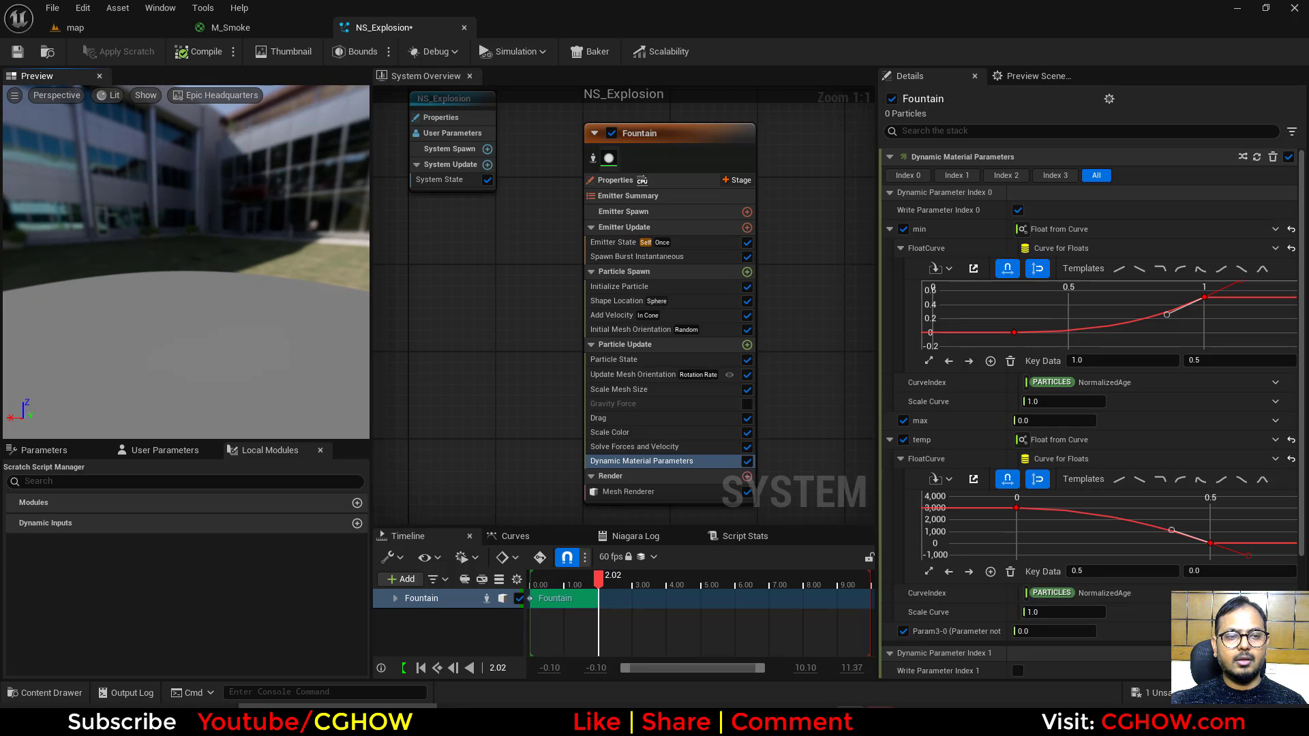
pyautogui.click(656, 286)
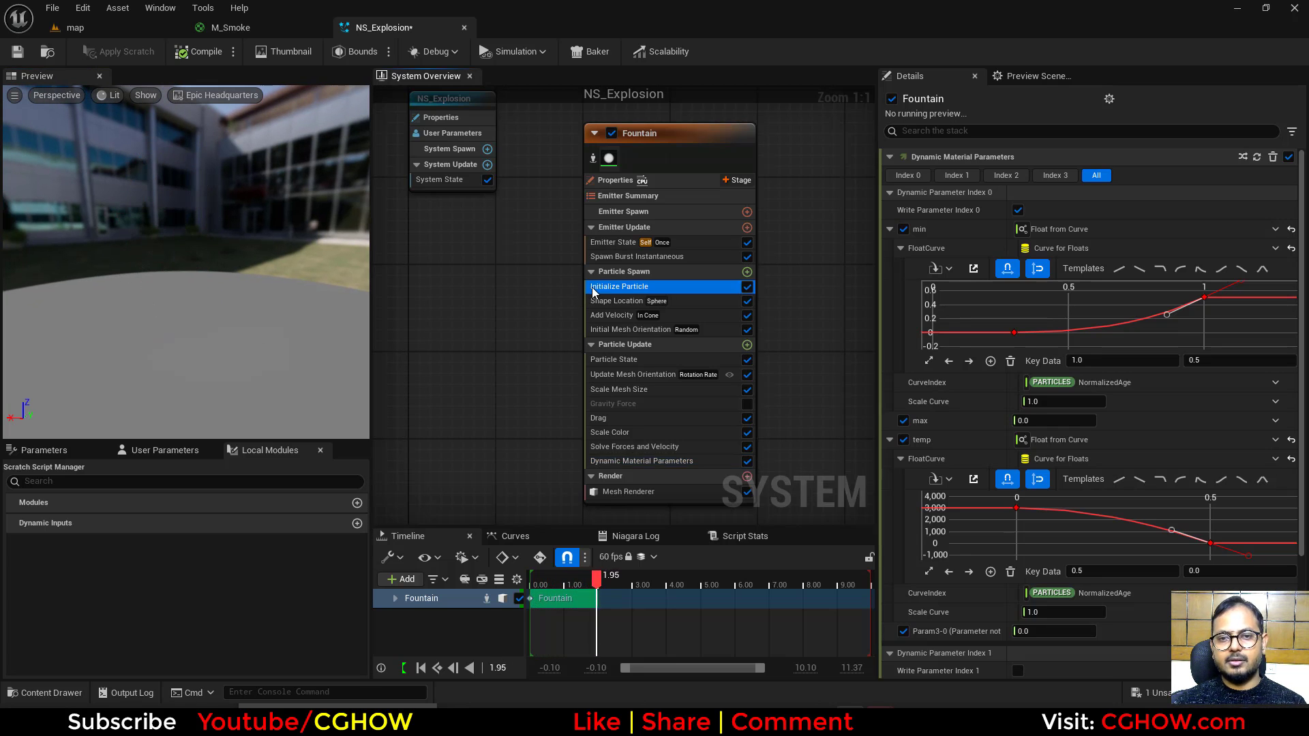
pyautogui.click(1058, 248)
pyautogui.write('1')
pyautogui.click(1044, 231)
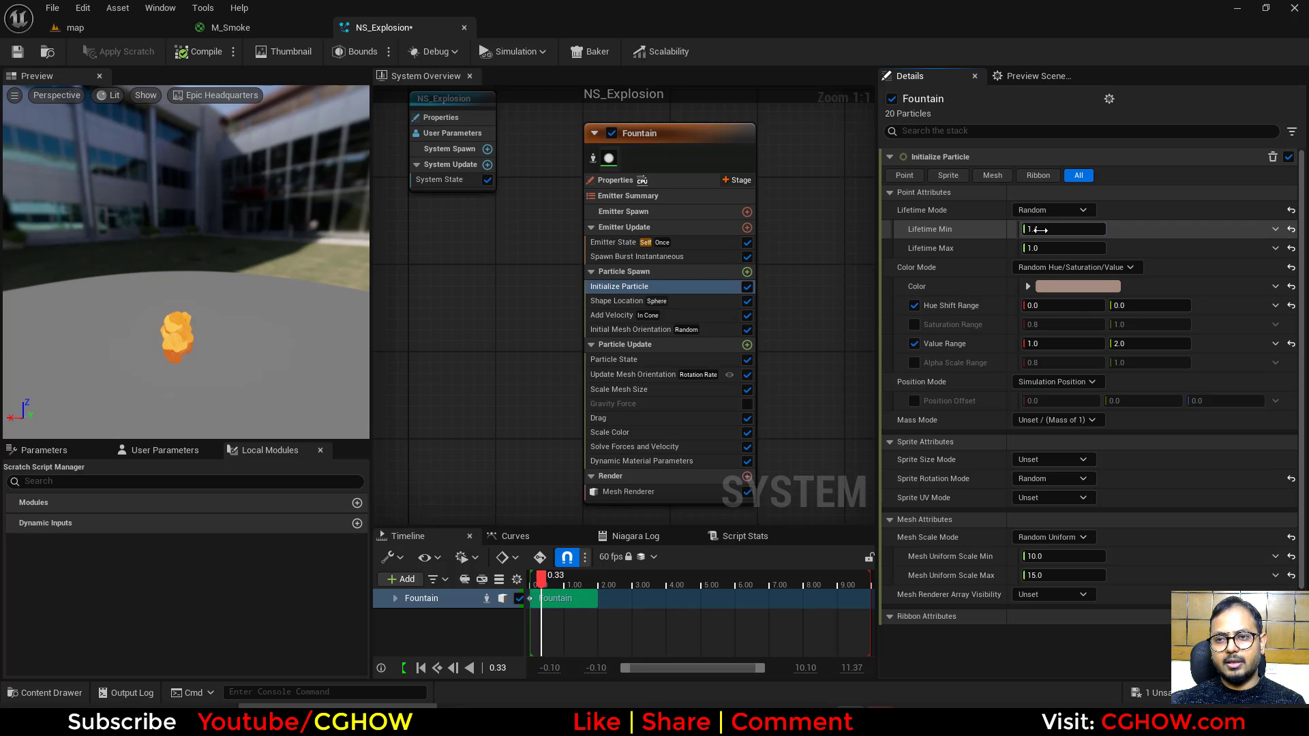
pyautogui.write('.8')
pyautogui.press('Return')
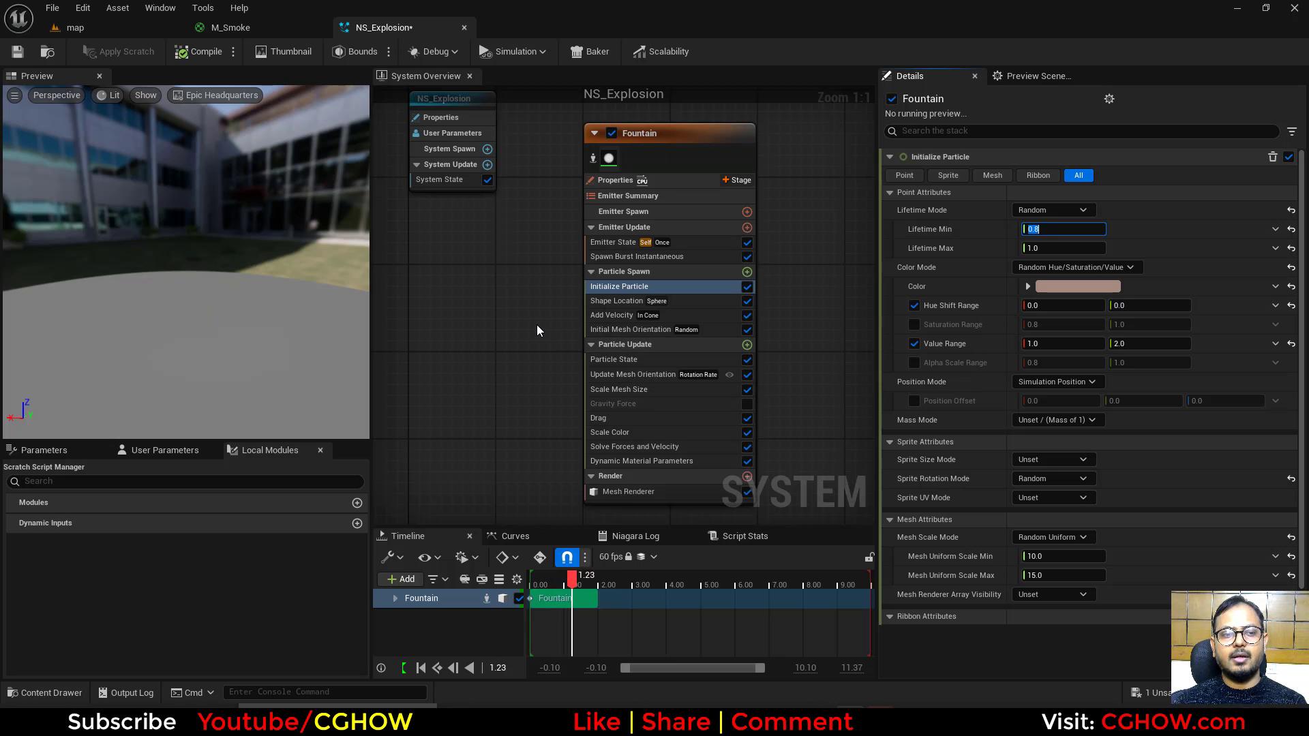
# Step: Move the start key of the min curve in Dynamic Material Parameters to time 0.5
pyautogui.click(641, 461)
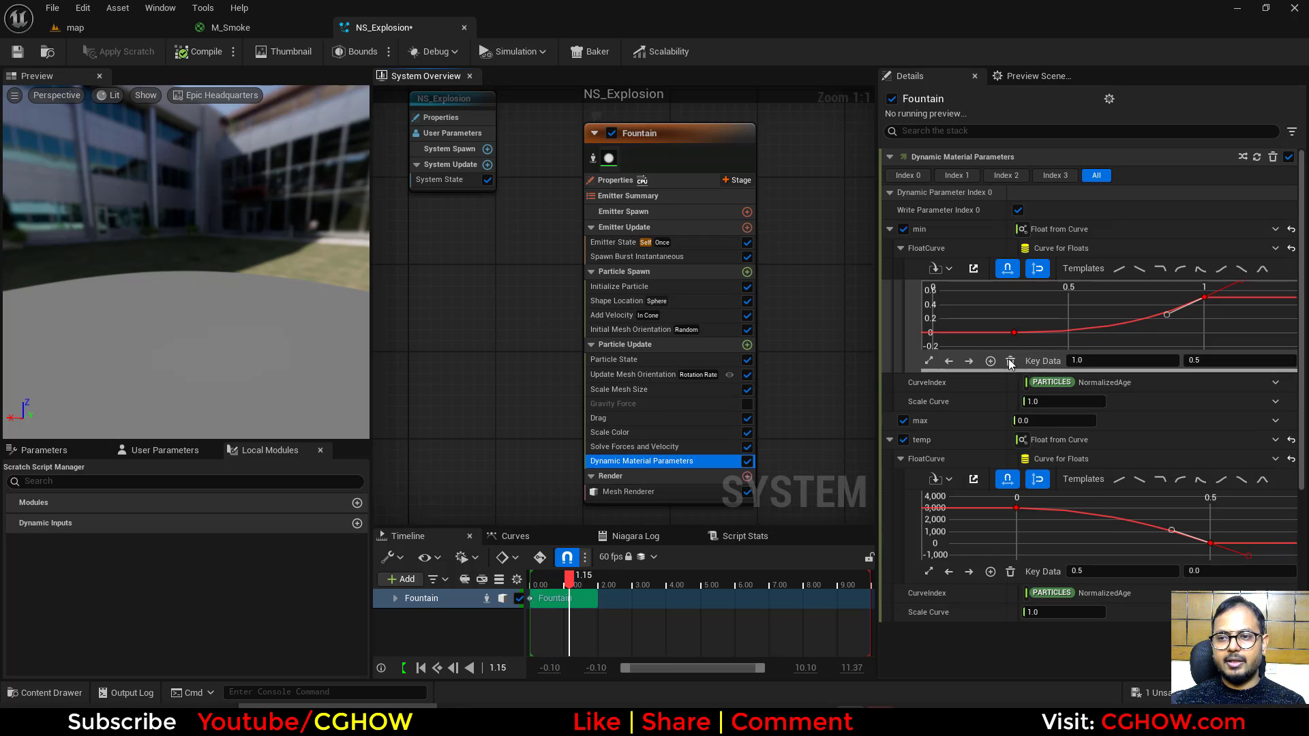
pyautogui.click(1013, 332)
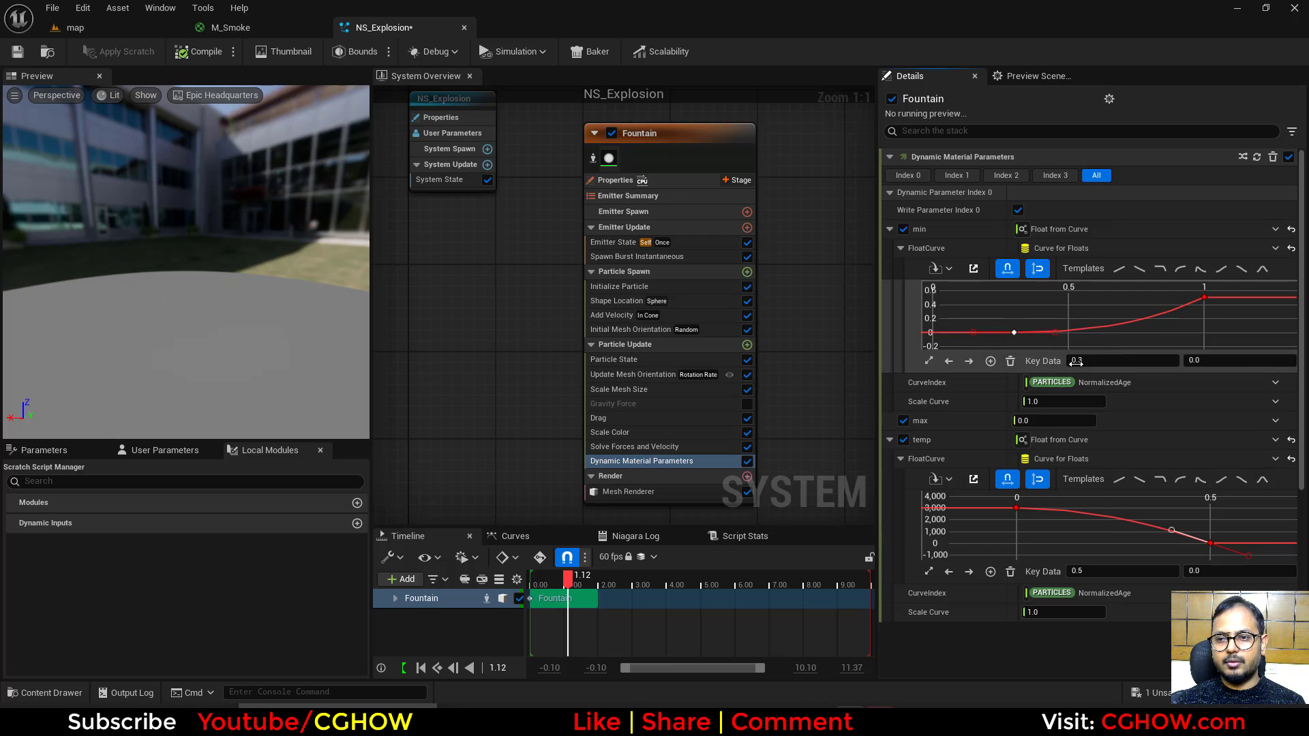
pyautogui.click(1112, 359)
pyautogui.write('0.4')
pyautogui.press('Return')
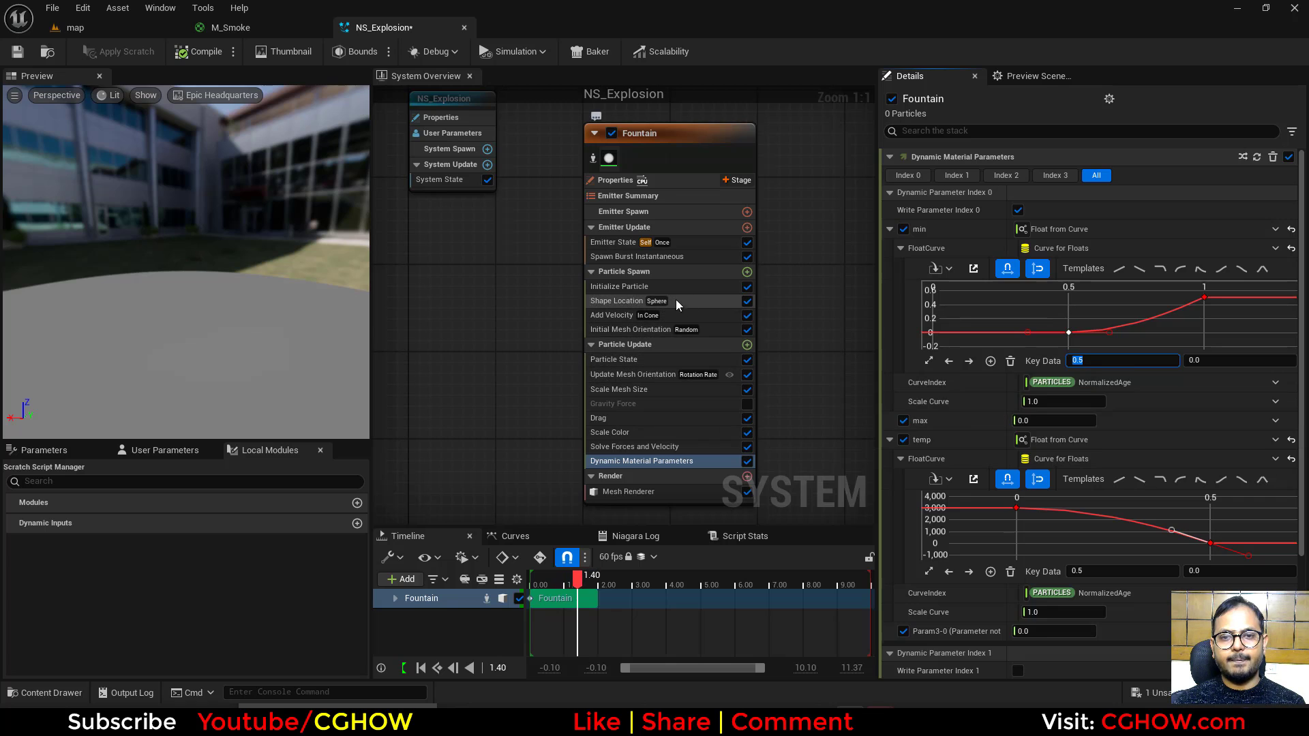
# Step: Set Lifetime Min in Initialize Particle to 0.7
pyautogui.click(656, 286)
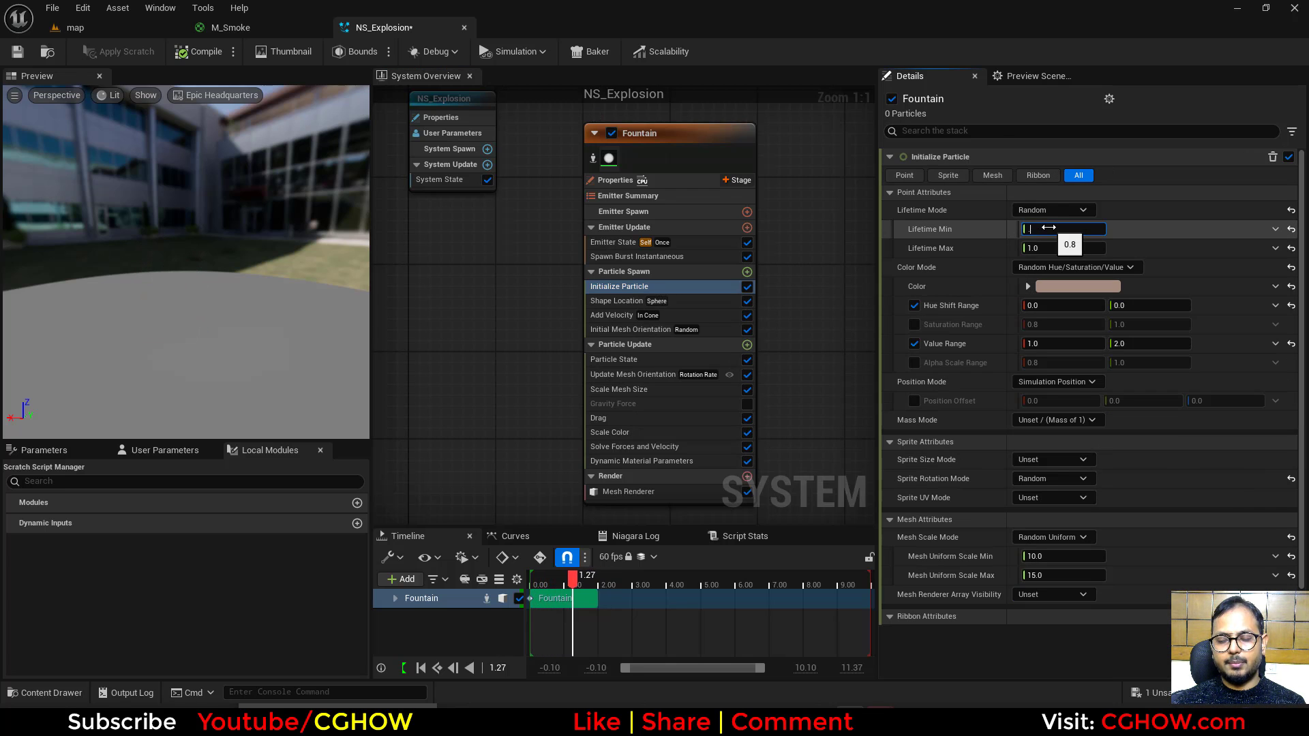
pyautogui.write('0.7')
pyautogui.press('Return')
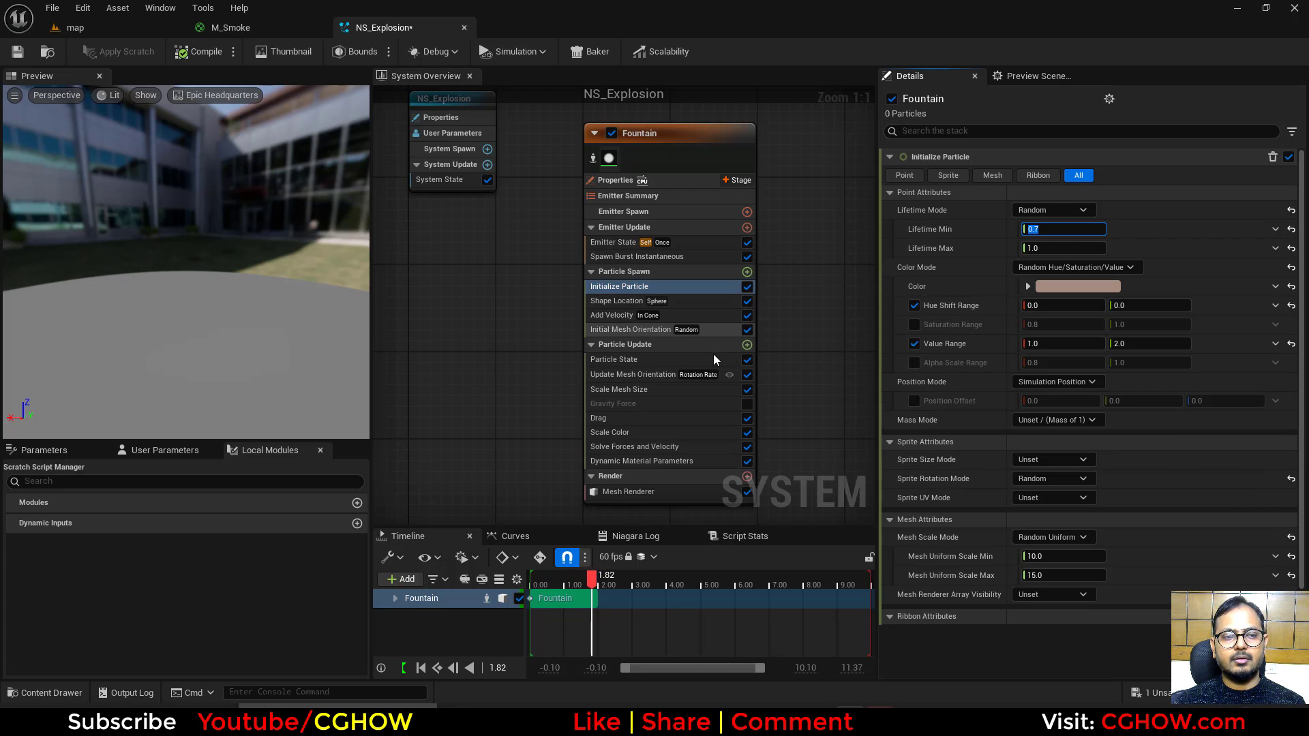
# Step: Try a higher value for the temp curve's start key in Dynamic Material Parameters and set it back to 3000
pyautogui.moveTo(798, 338); pyautogui.dragTo(746, 325, button='right')
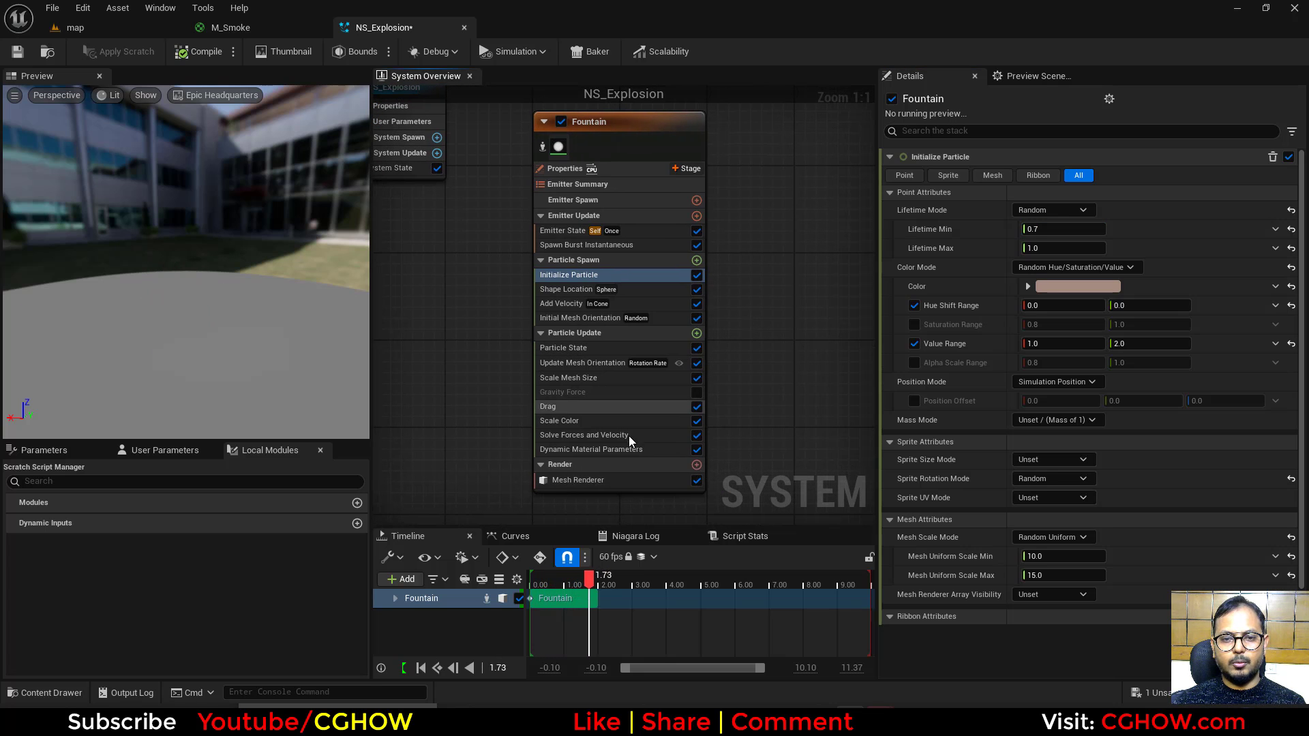
pyautogui.click(611, 441)
pyautogui.click(611, 449)
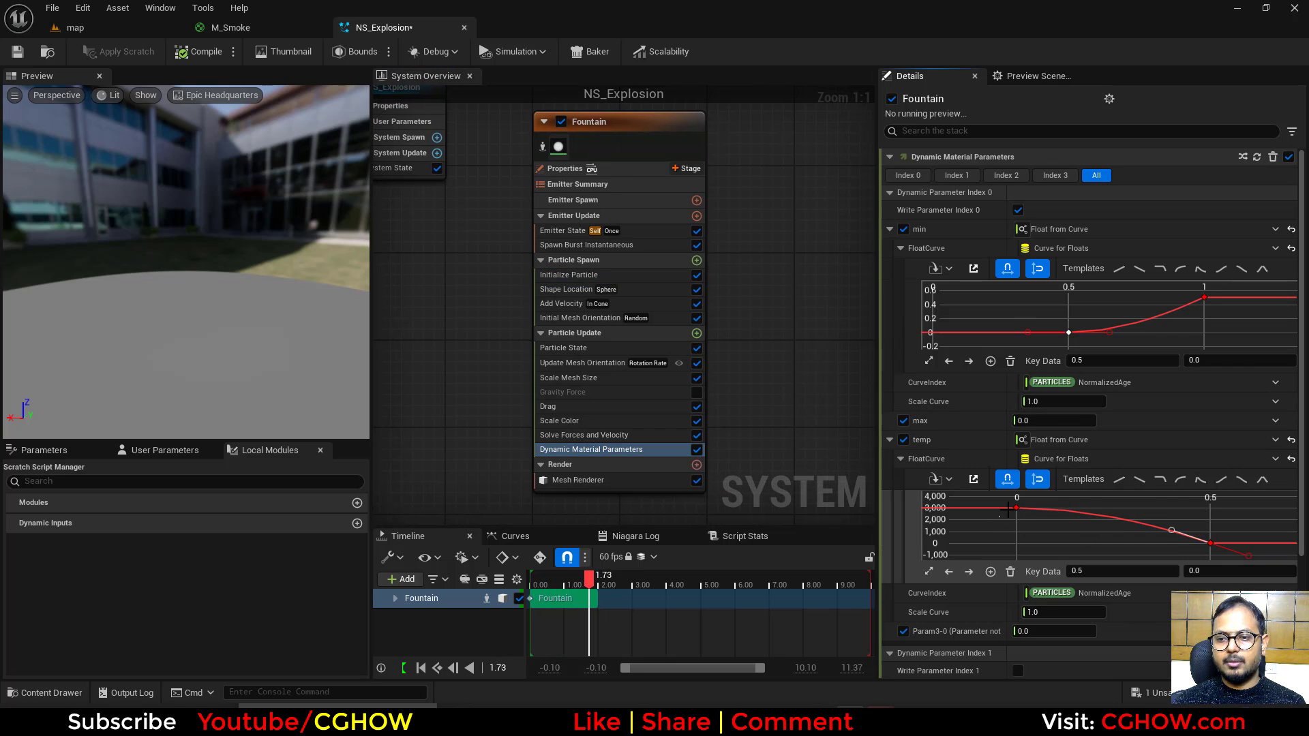
pyautogui.click(1210, 570)
pyautogui.write('5')
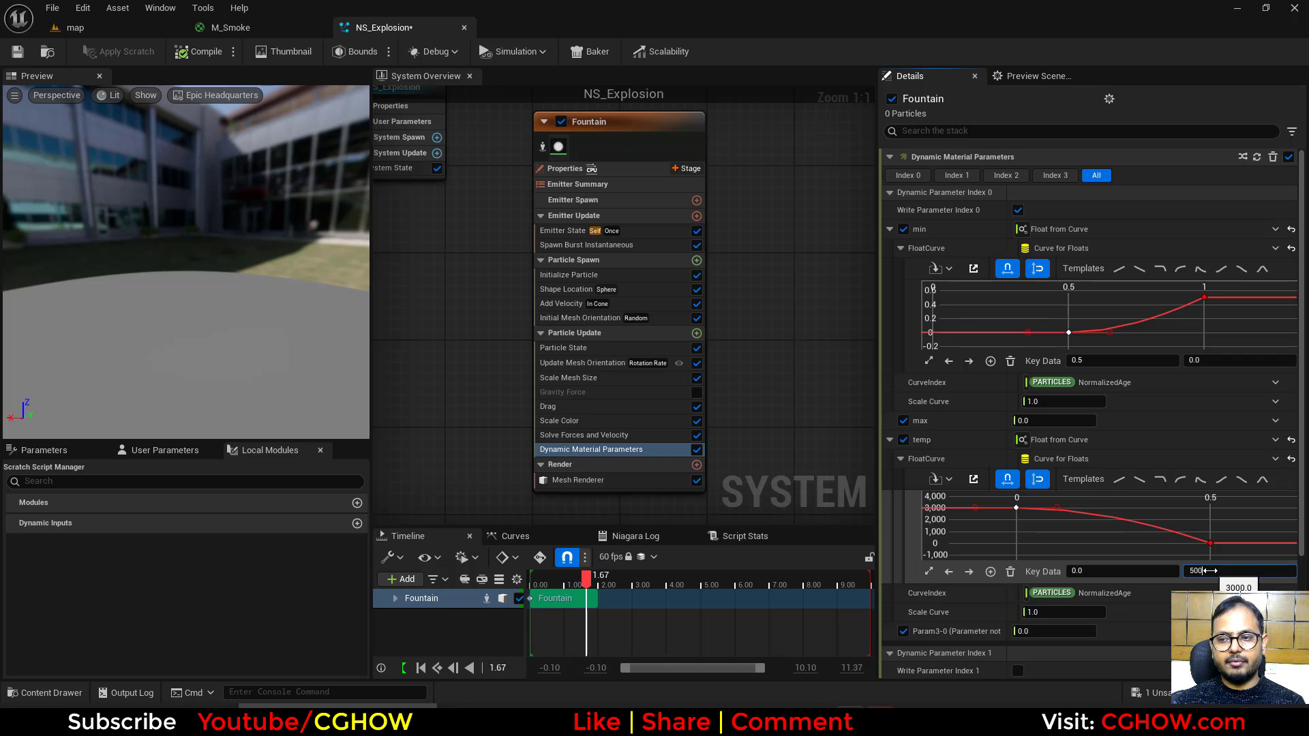
pyautogui.write('3')
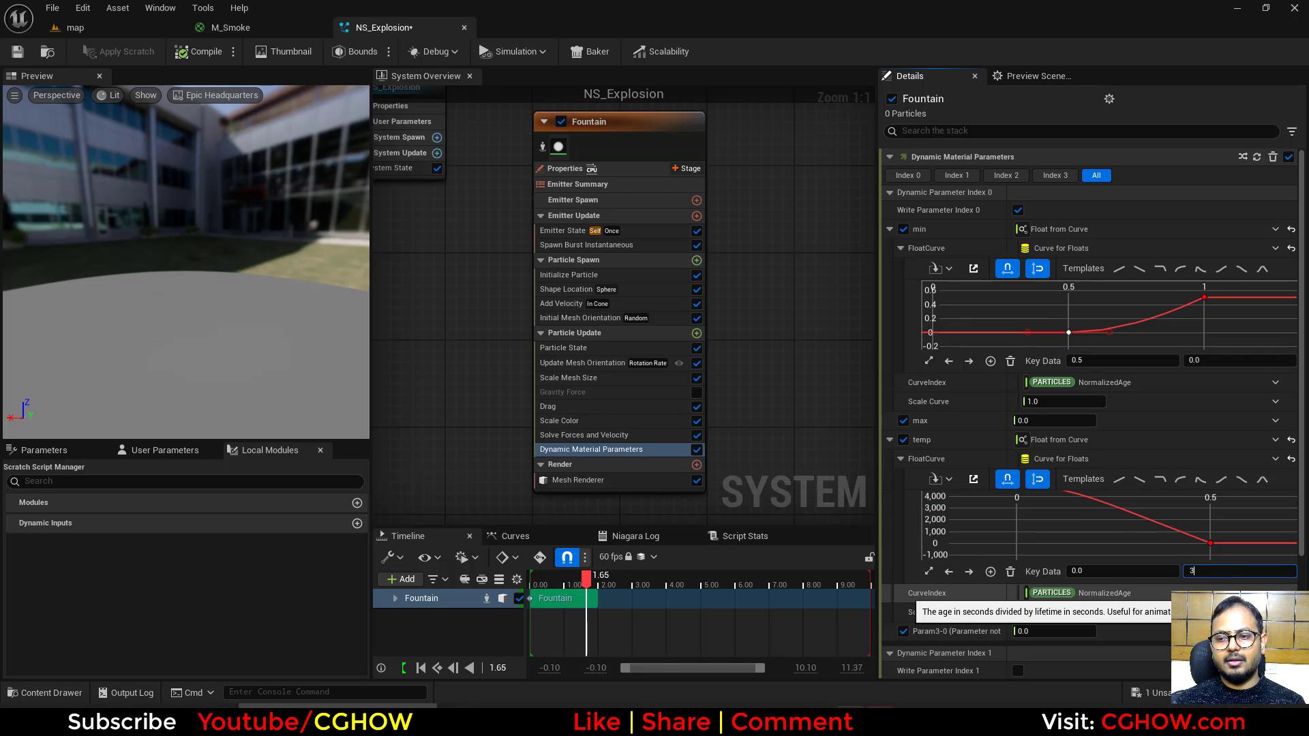
pyautogui.write('000')
pyautogui.press('Return')
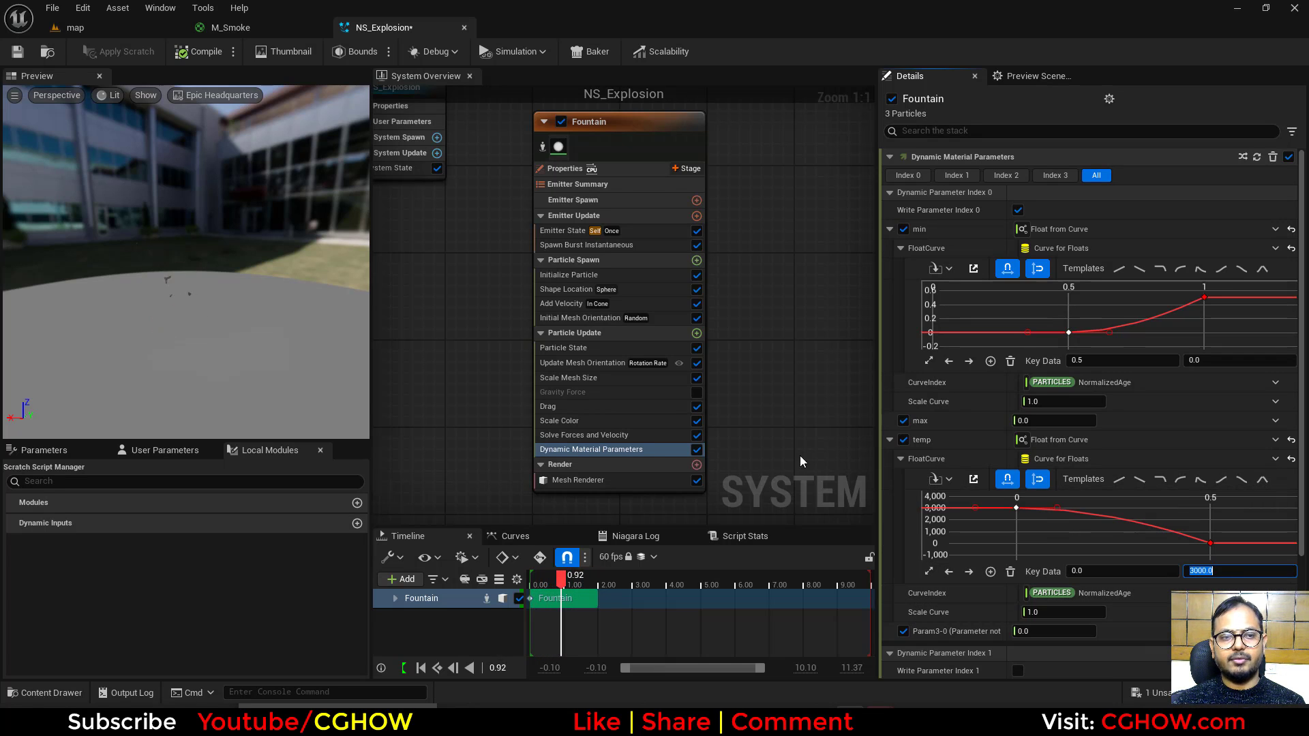
# Step: Try 4000 for the temp curve's start key, and settle on 3200
pyautogui.write('400')
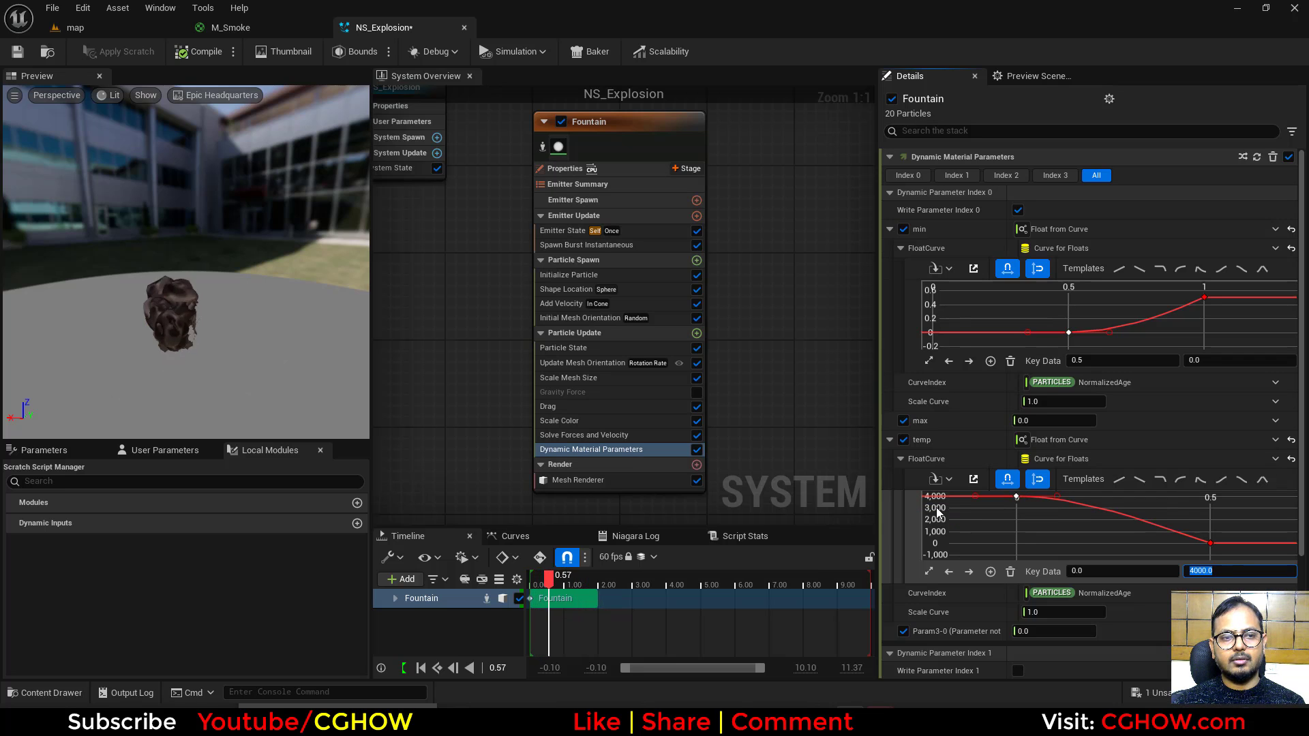
pyautogui.write('0')
pyautogui.press('Return')
pyautogui.write('3200')
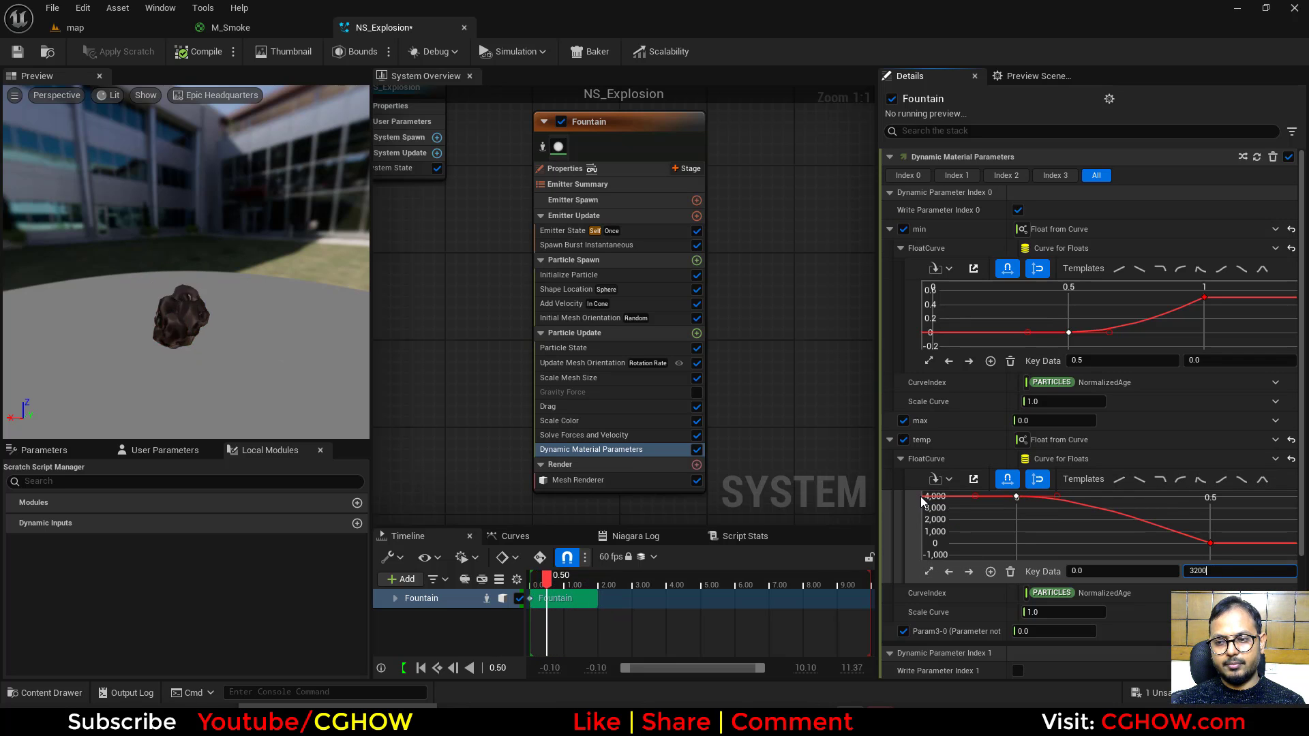
pyautogui.press('Return')
# Step: Duplicate the Fountain emitter within the system
pyautogui.moveTo(750, 197); pyautogui.dragTo(624, 266, button='right')
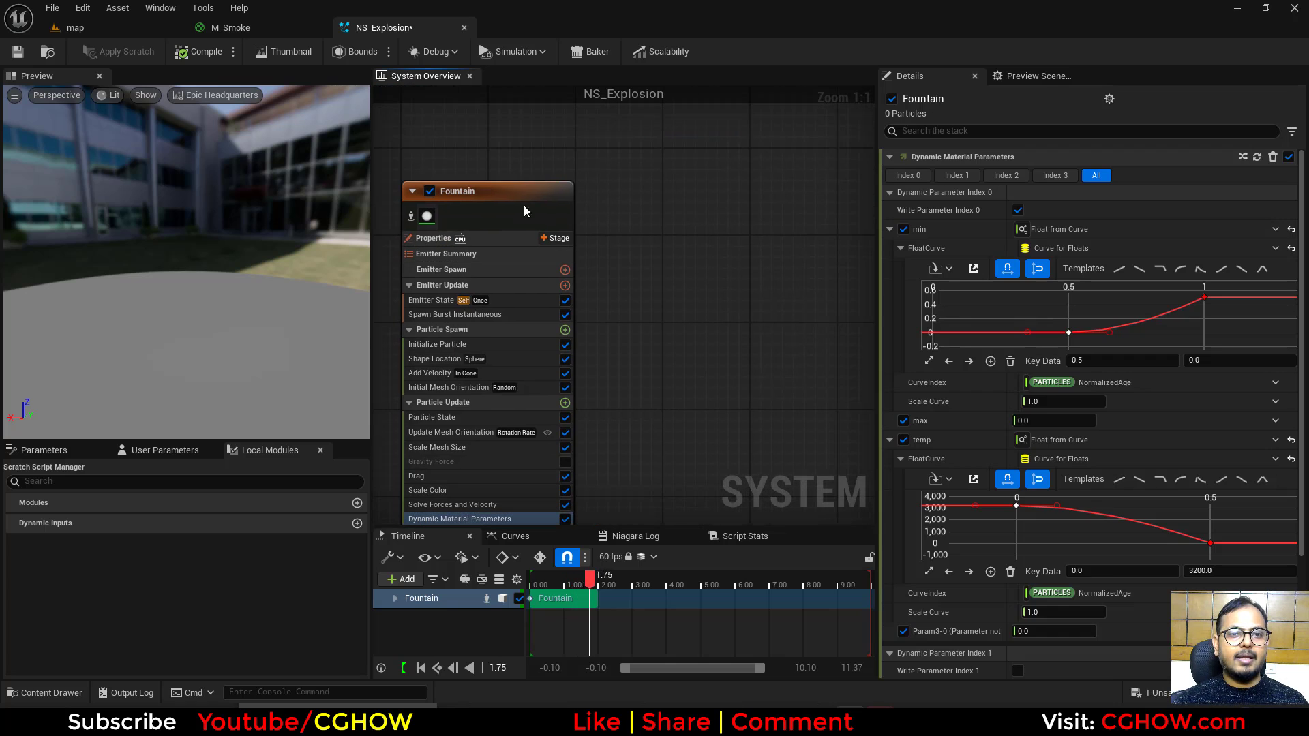
pyautogui.click(538, 194)
pyautogui.hotkey('ctrl', 'd')
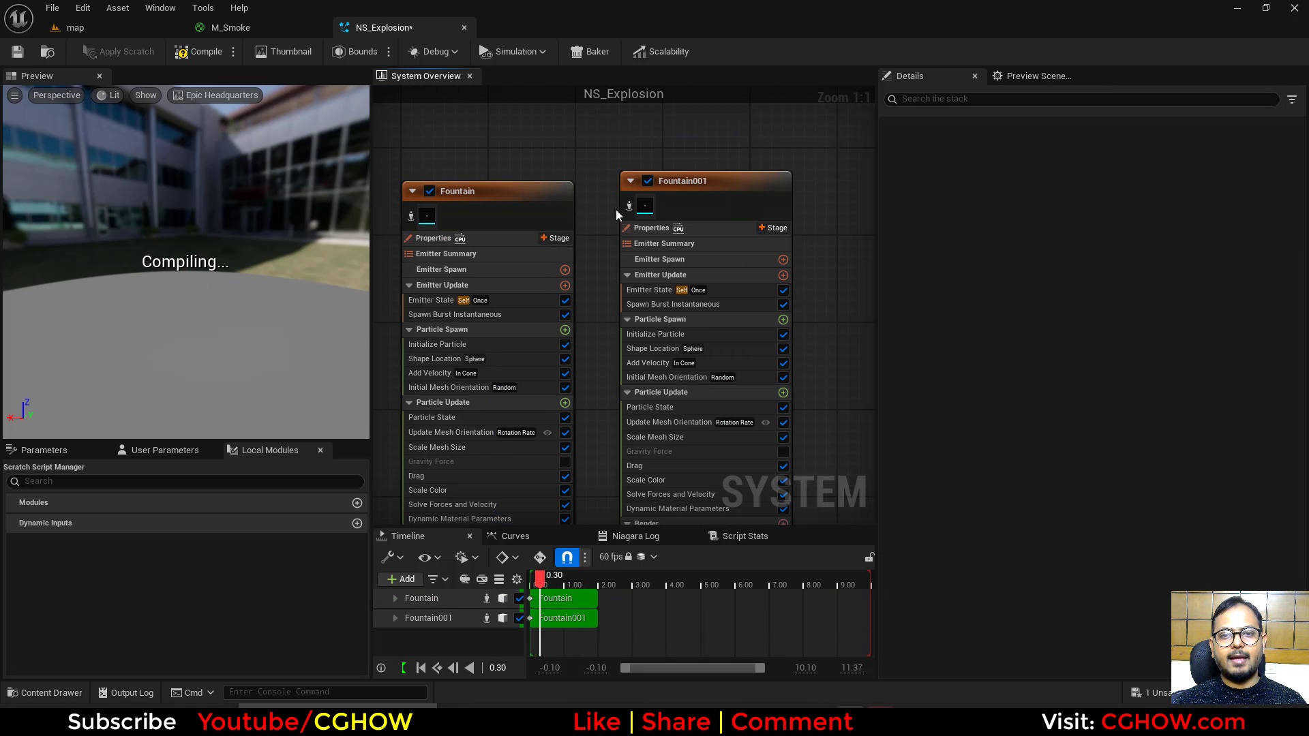
# Step: Change the duplicate emitter's Shape Location to a Torus with Large Radius 0.2 and Handle Radius 0
pyautogui.moveTo(616, 210); pyautogui.dragTo(569, 181, button='right')
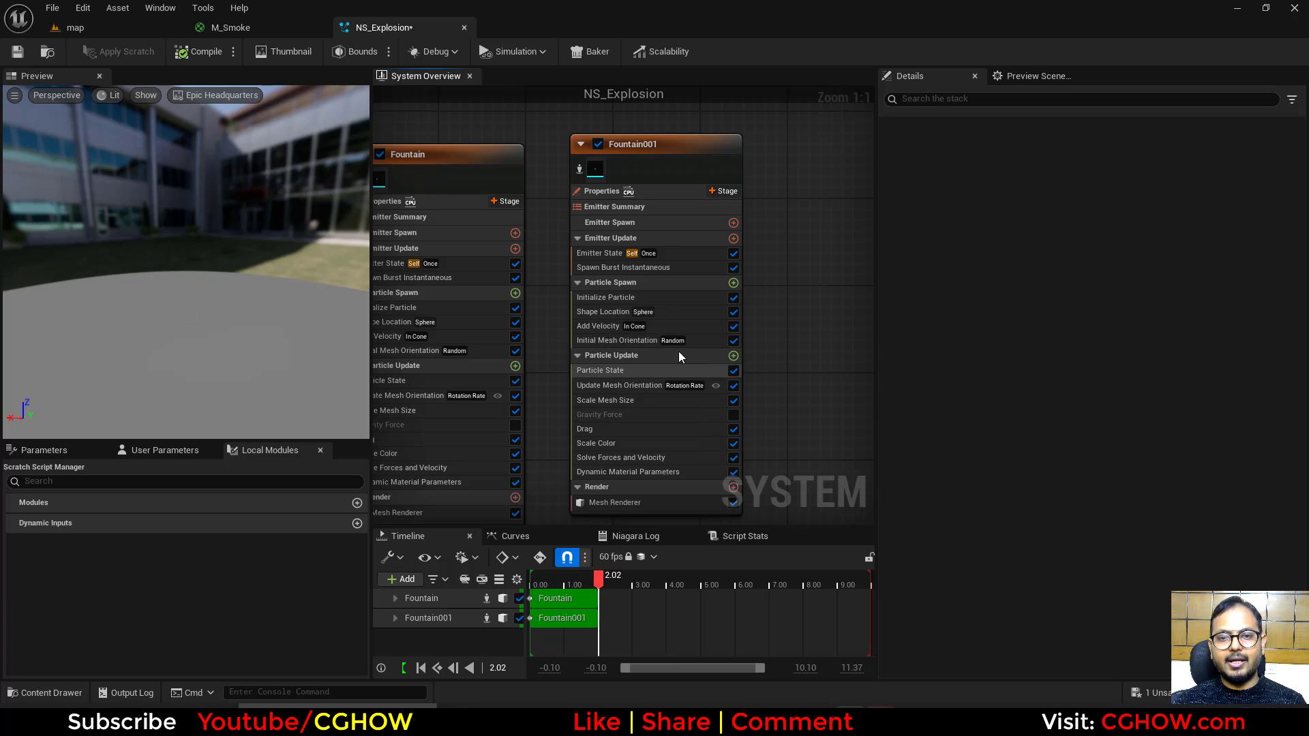
pyautogui.click(600, 327)
pyautogui.click(604, 312)
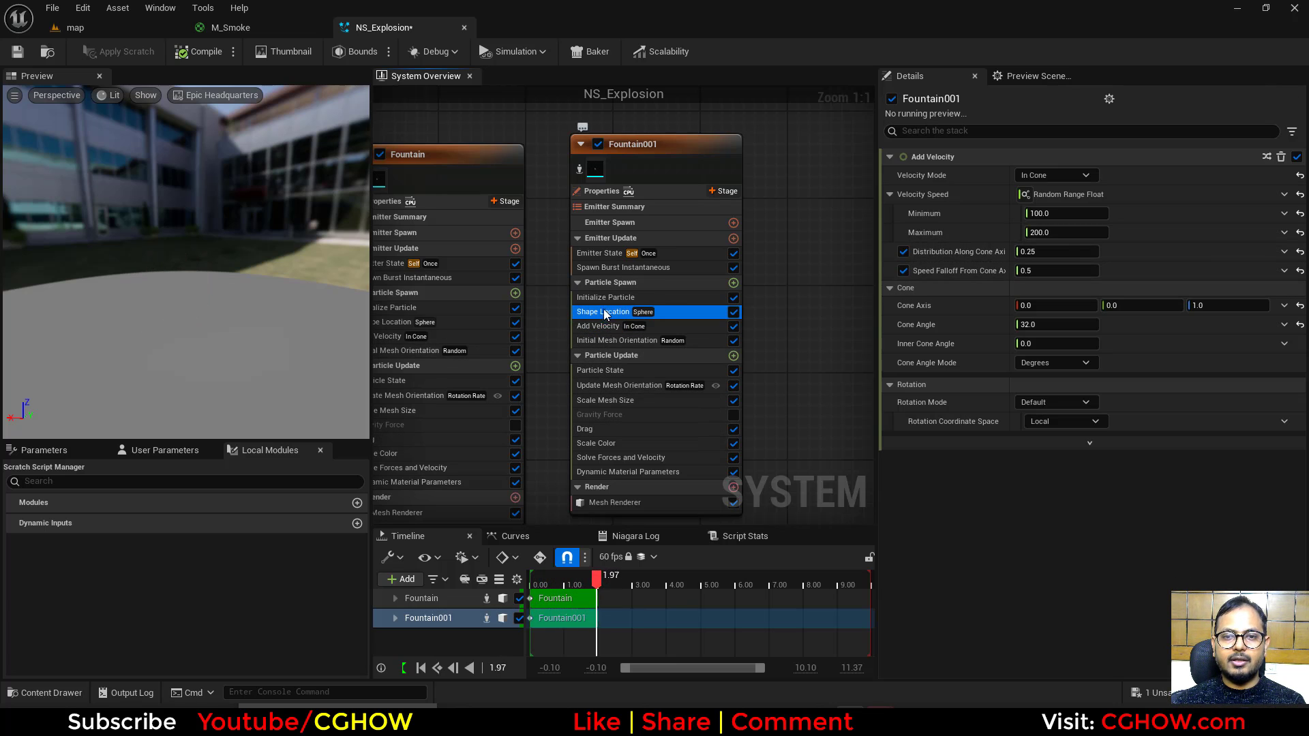
pyautogui.click(1029, 212)
pyautogui.click(1045, 275)
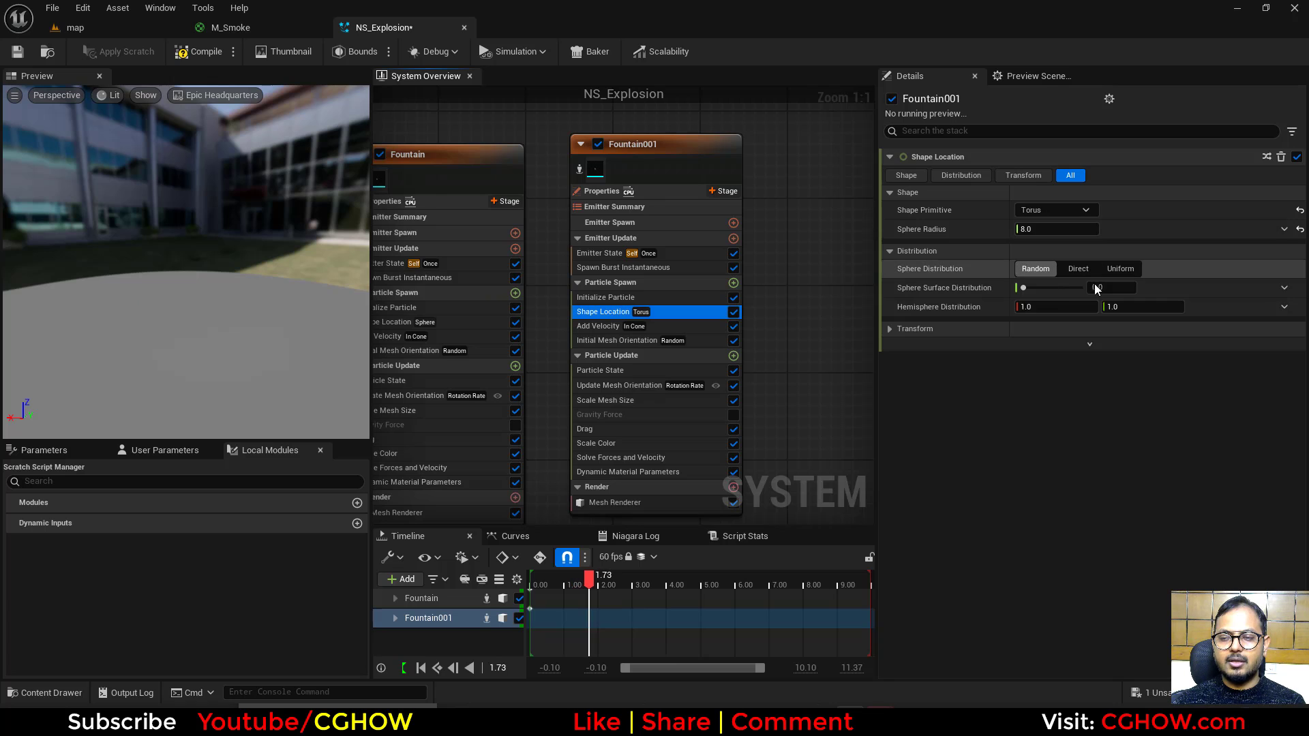
pyautogui.click(1048, 267)
pyautogui.write('0')
pyautogui.press('Return')
pyautogui.click(1051, 250)
pyautogui.write('0.2')
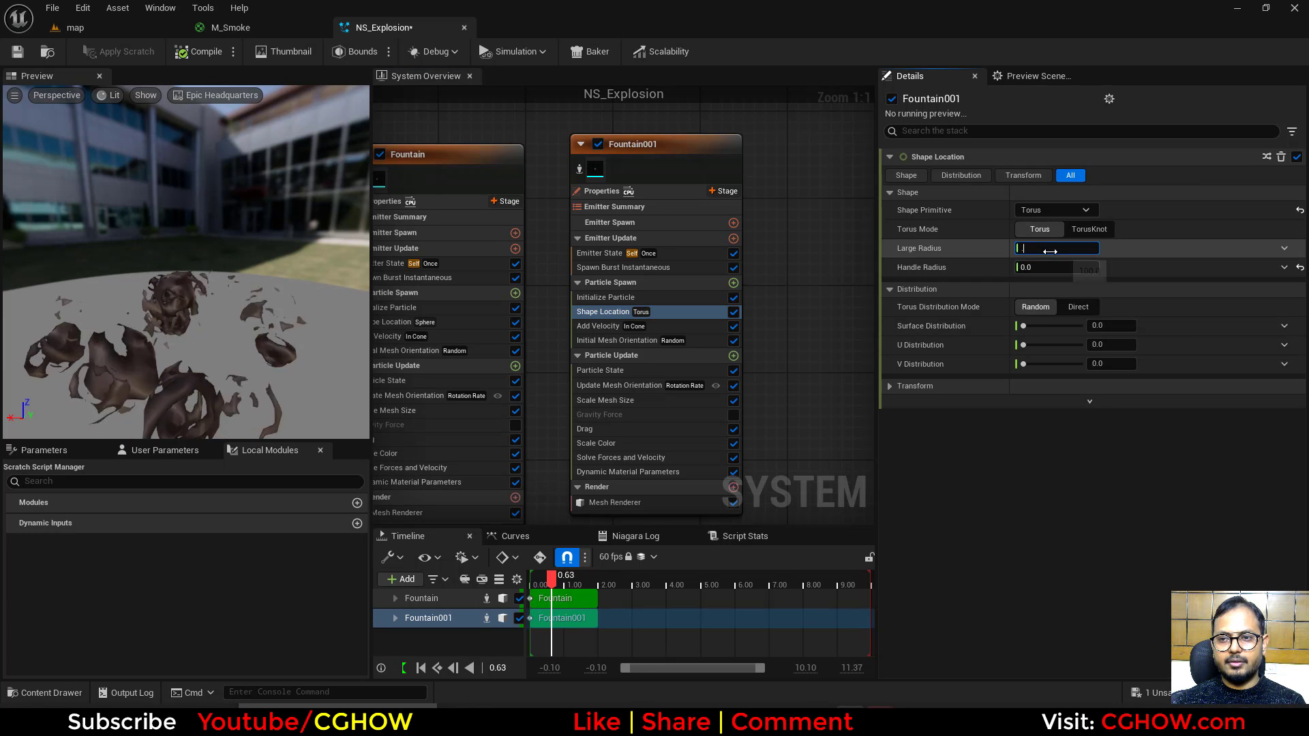
pyautogui.press('Return')
# Step: Switch the duplicate emitter's Add Velocity mode to From Point and set the minimum speed to 180
pyautogui.click(588, 327)
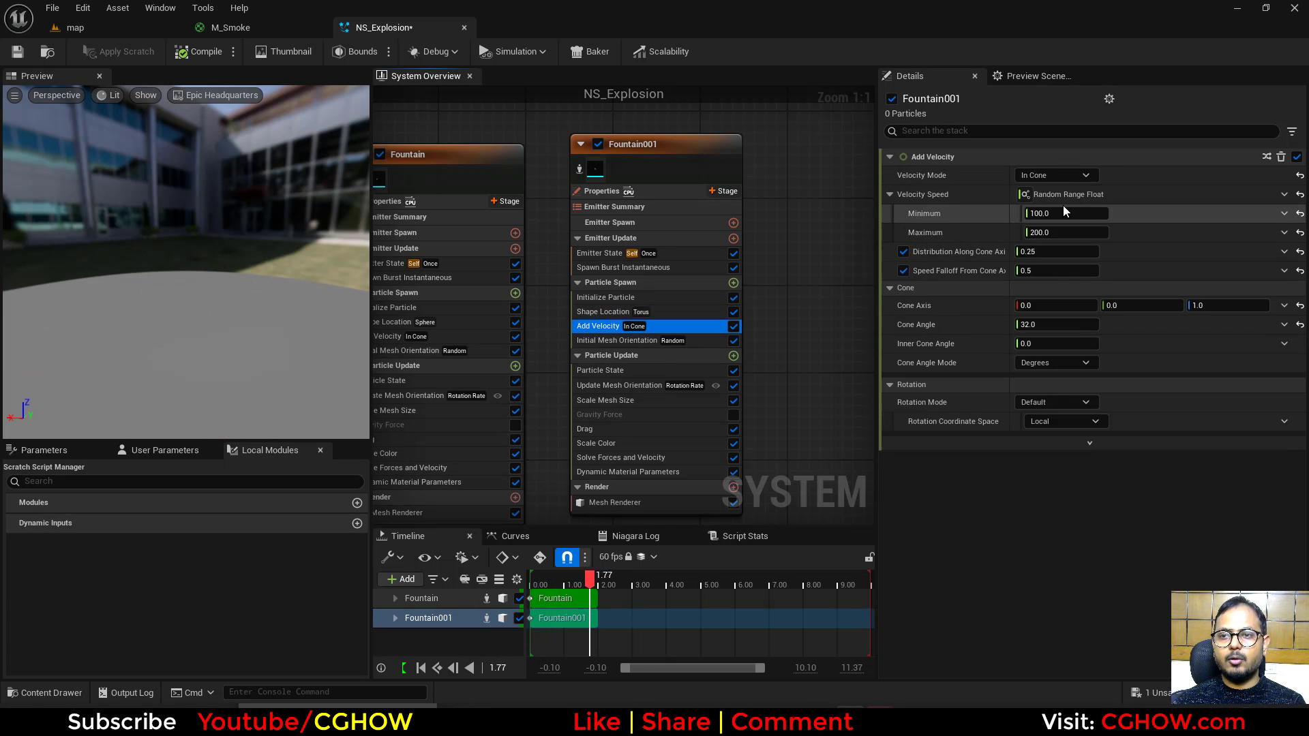
pyautogui.click(1056, 176)
pyautogui.click(1057, 211)
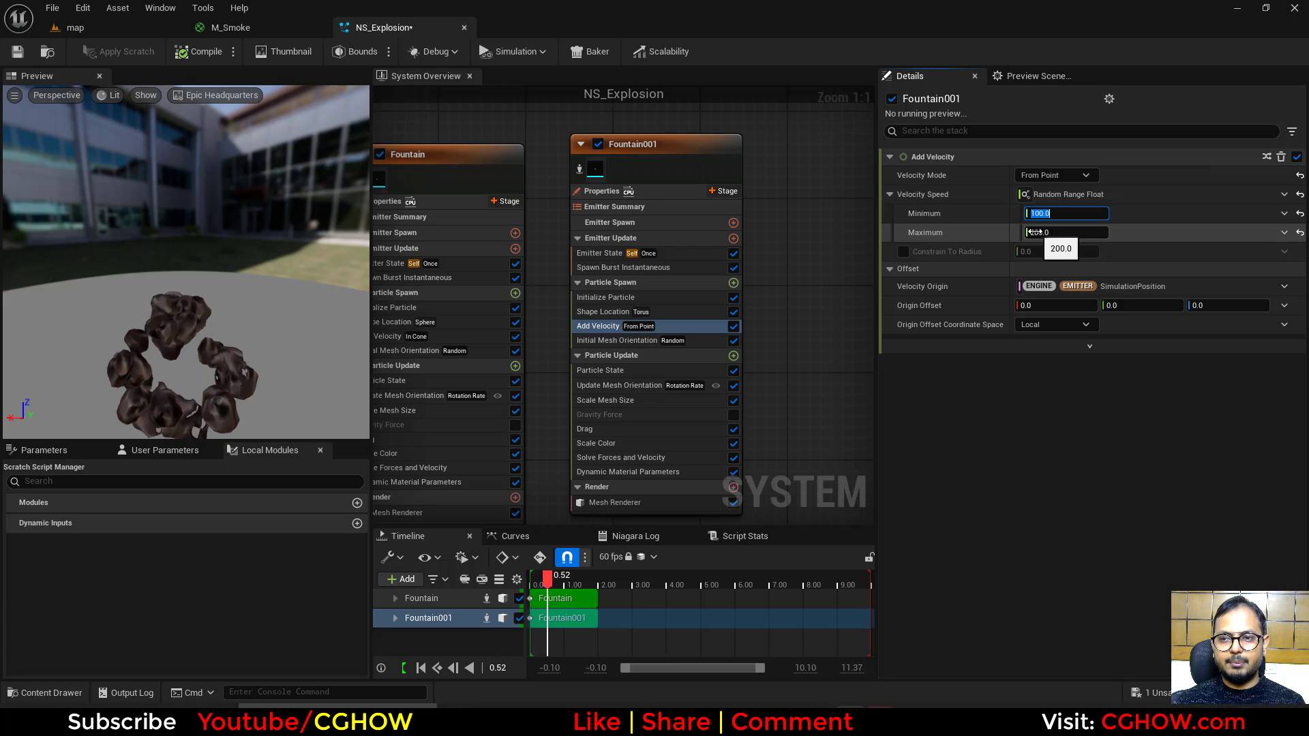
pyautogui.write('0')
pyautogui.press('Return')
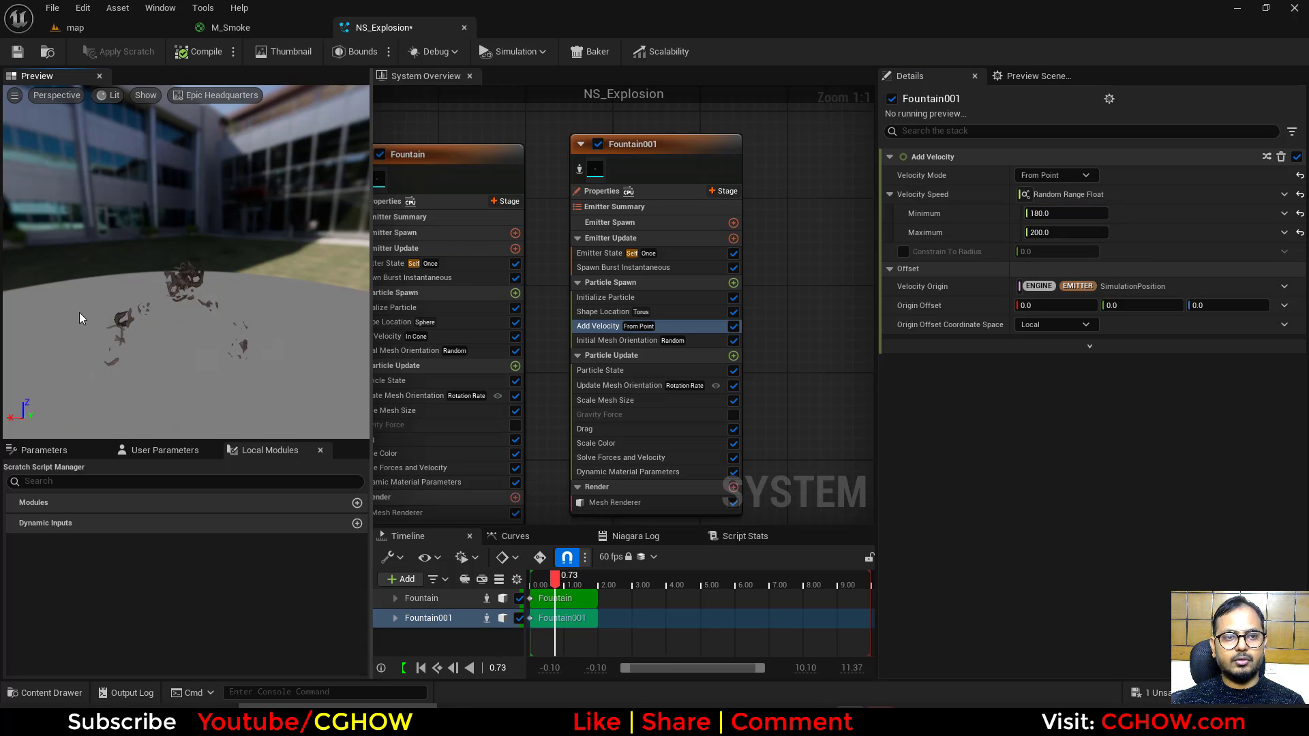
# Step: Set the duplicate emitter's velocity speed range to 140 minimum and 150 maximum
pyautogui.click(1066, 233)
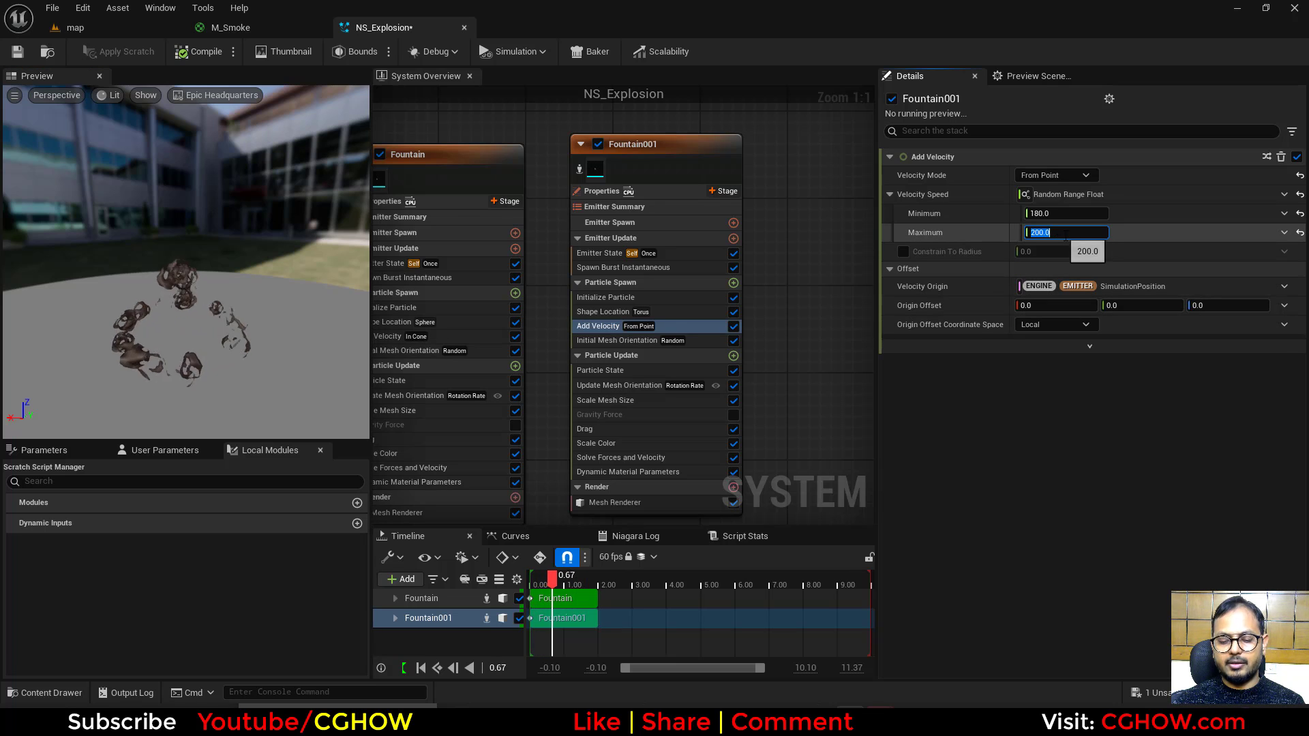
pyautogui.write('150')
pyautogui.click(1054, 214)
pyautogui.write('140')
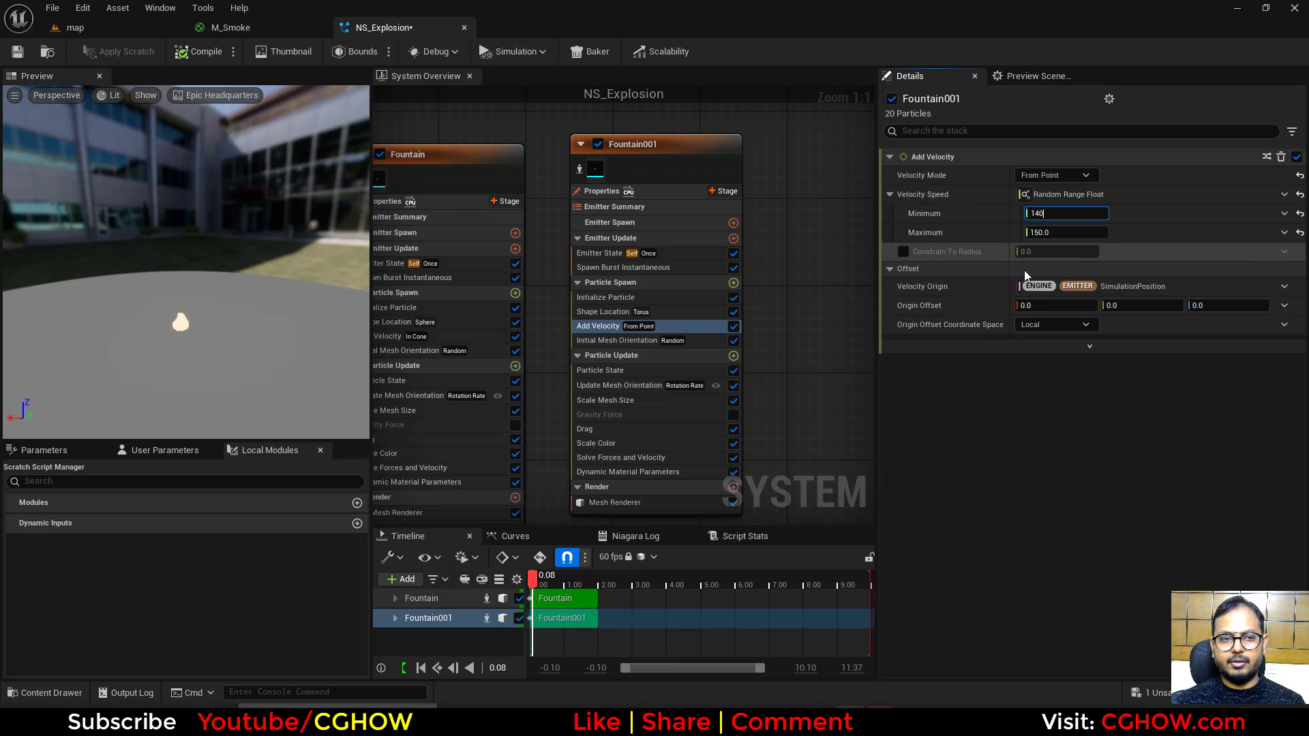
pyautogui.press('Return')
# Step: Set the Spawn Count of the duplicate emitter's Spawn Burst Instantaneous to 40
pyautogui.moveTo(219, 321); pyautogui.dragTo(227, 290, button='right')
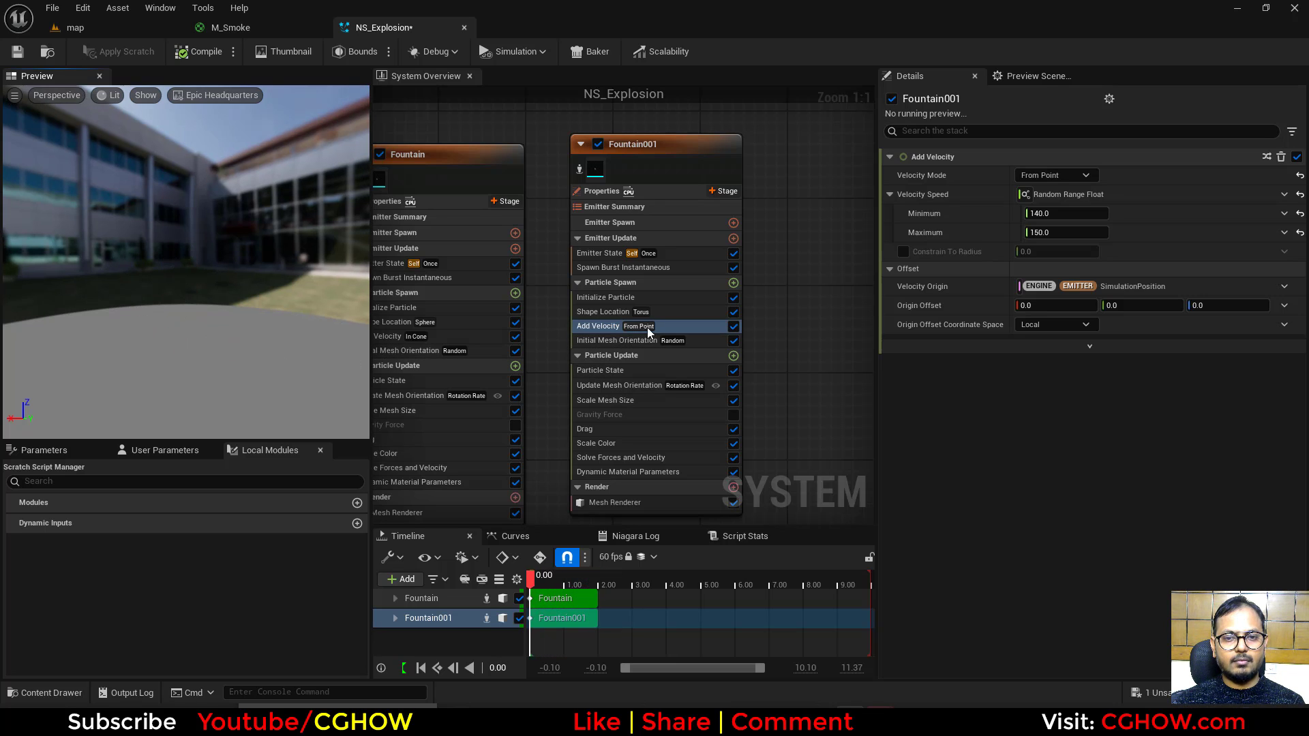
pyautogui.click(613, 401)
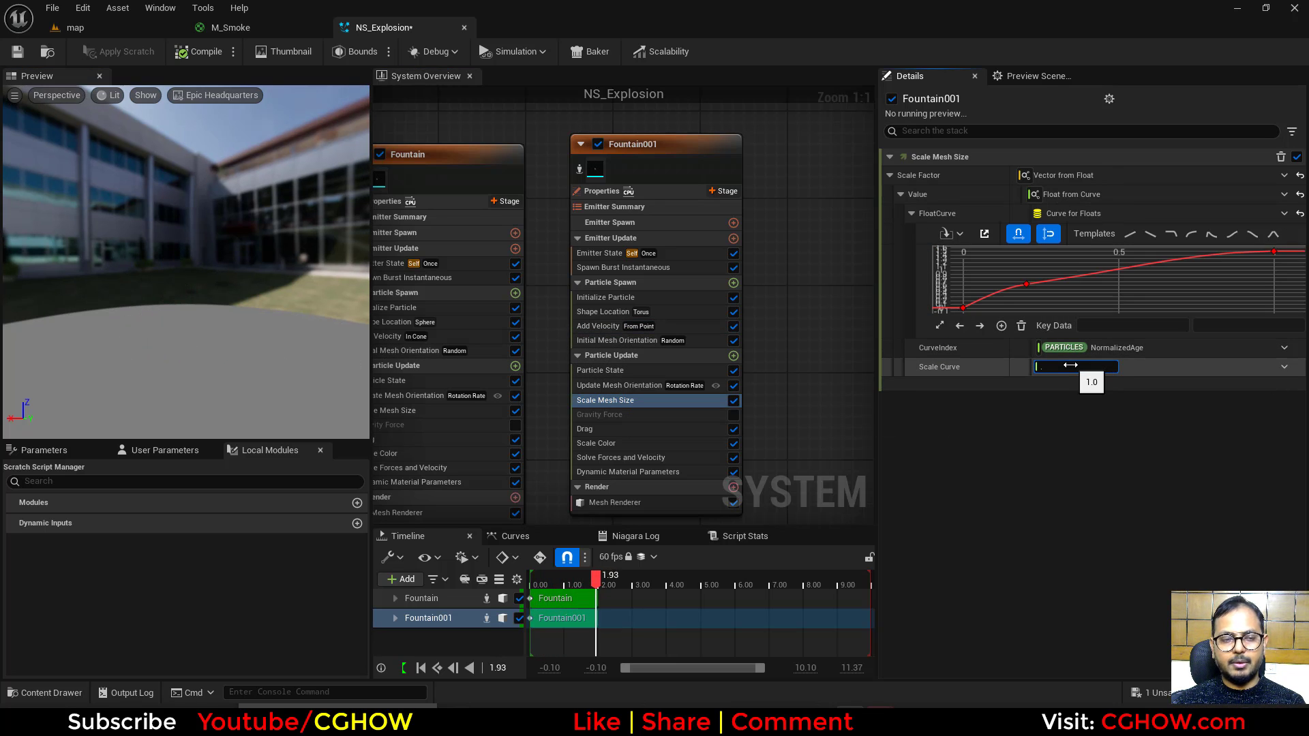
pyautogui.click(635, 270)
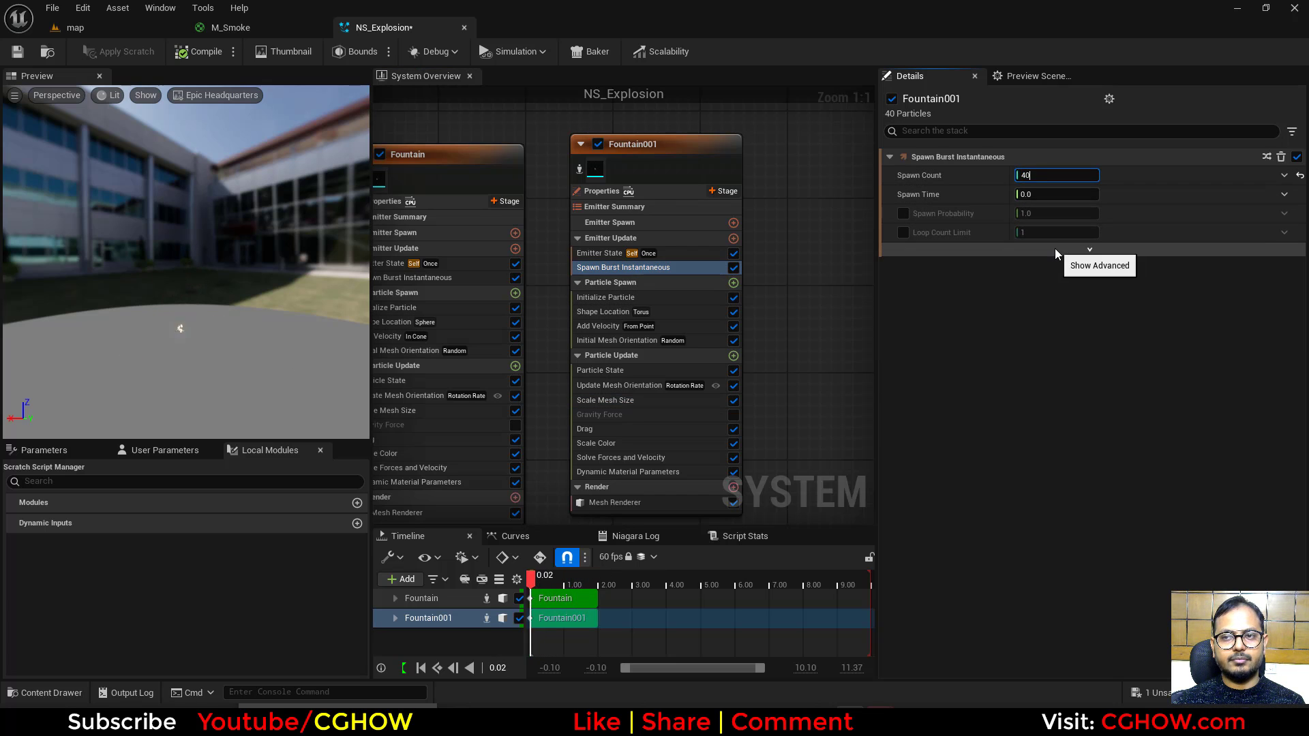
pyautogui.press('Return')
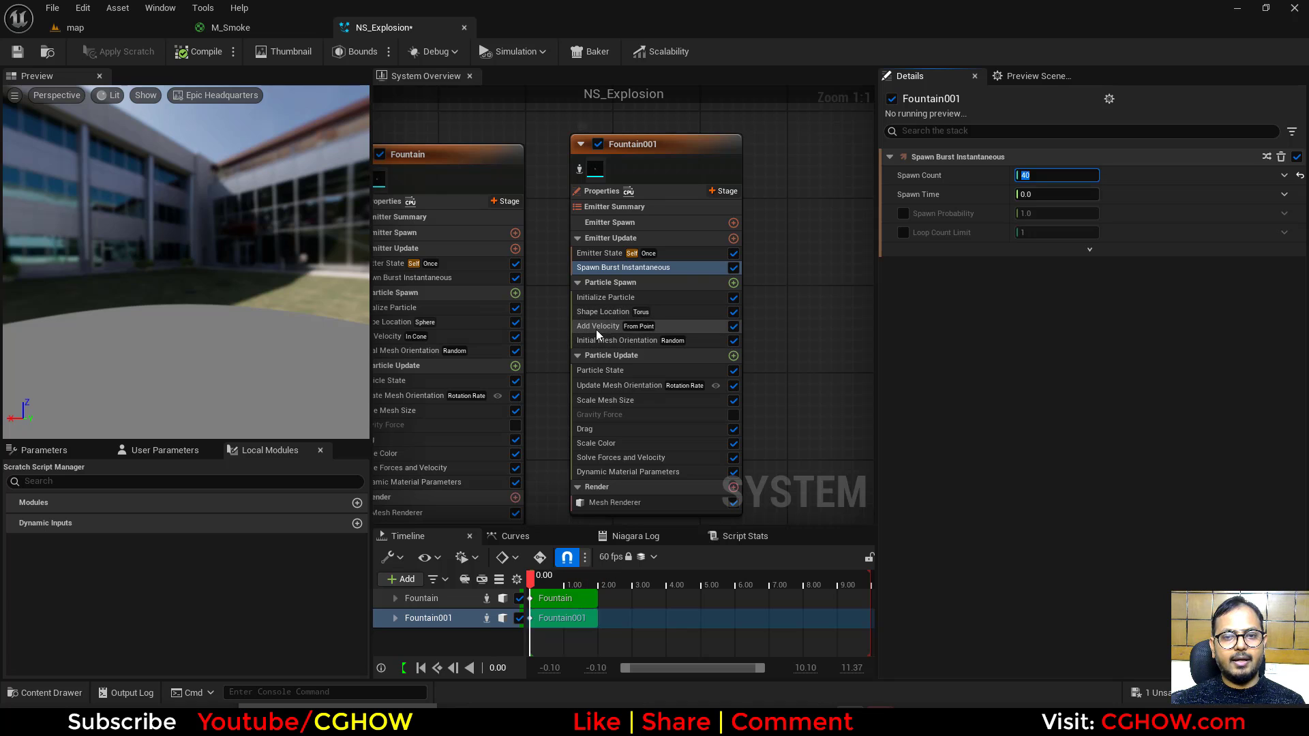
# Step: Lower the minimum velocity speed in the duplicate emitter's Add Velocity to 100
pyautogui.click(596, 297)
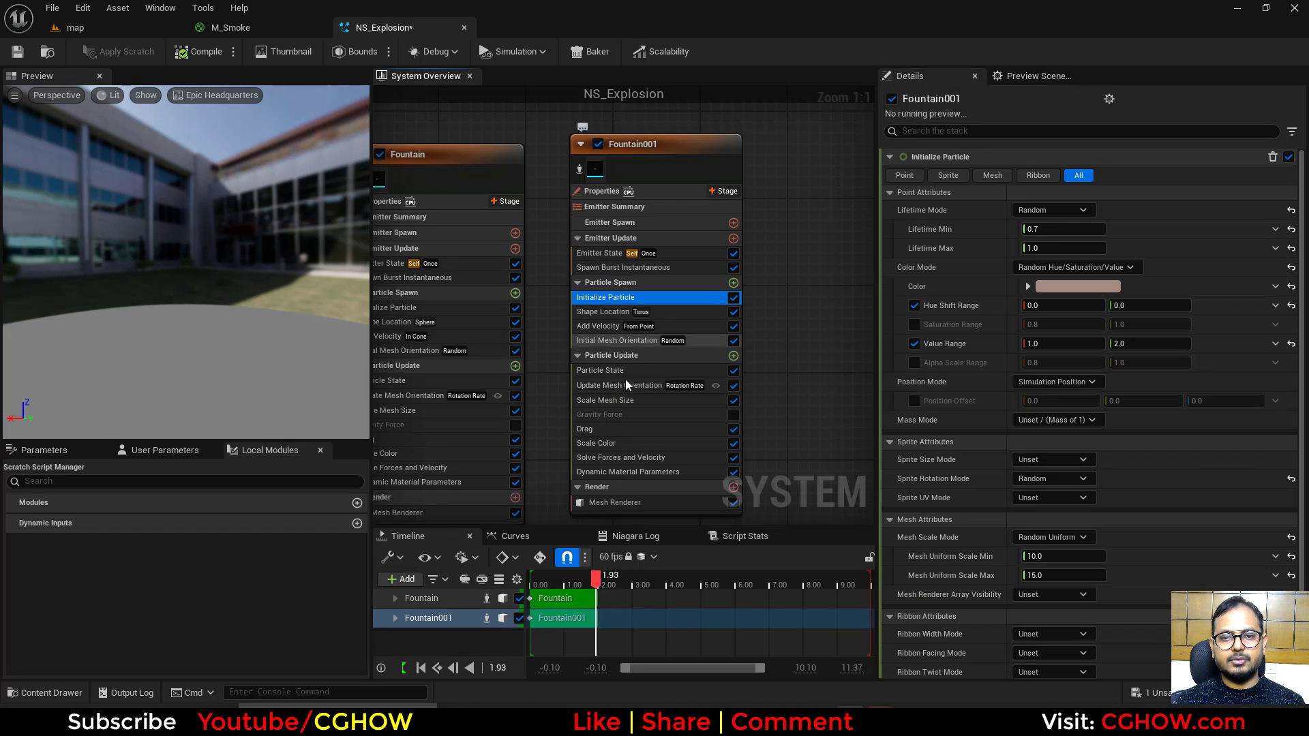
pyautogui.click(603, 326)
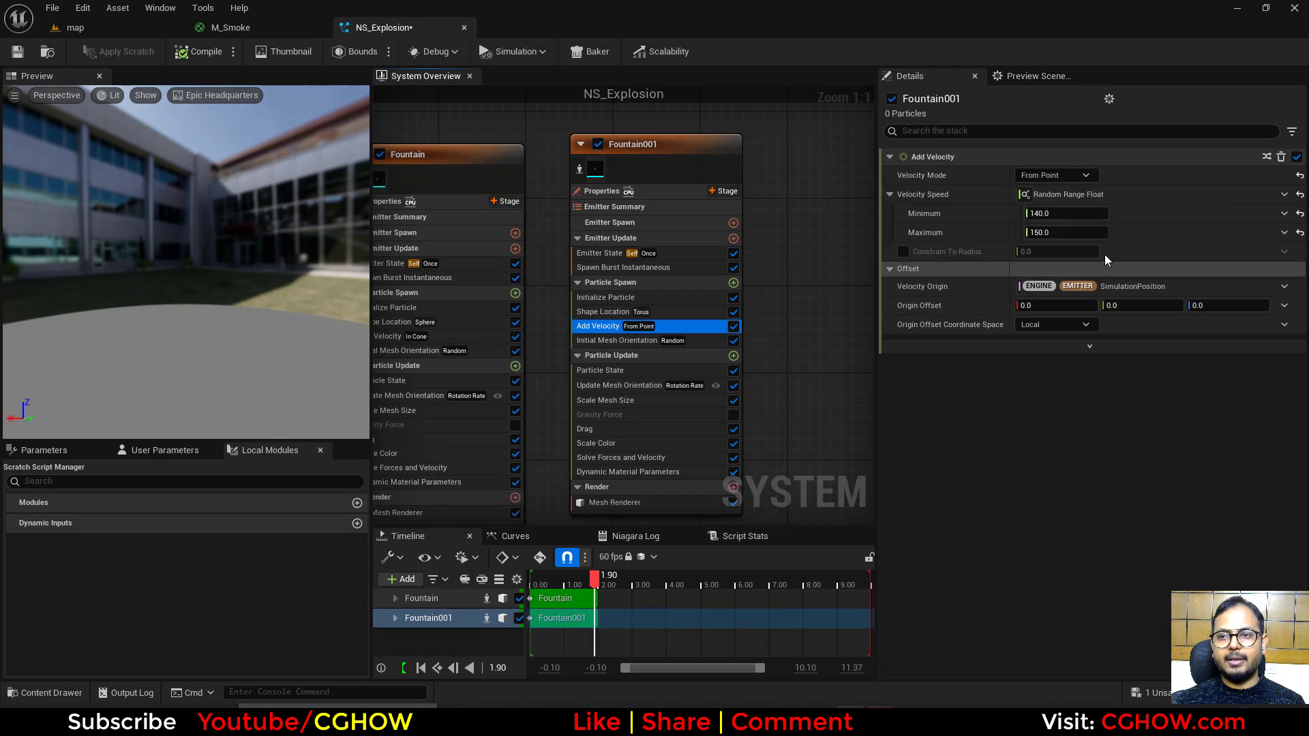
pyautogui.click(1061, 213)
pyautogui.write('100')
pyautogui.press('Return')
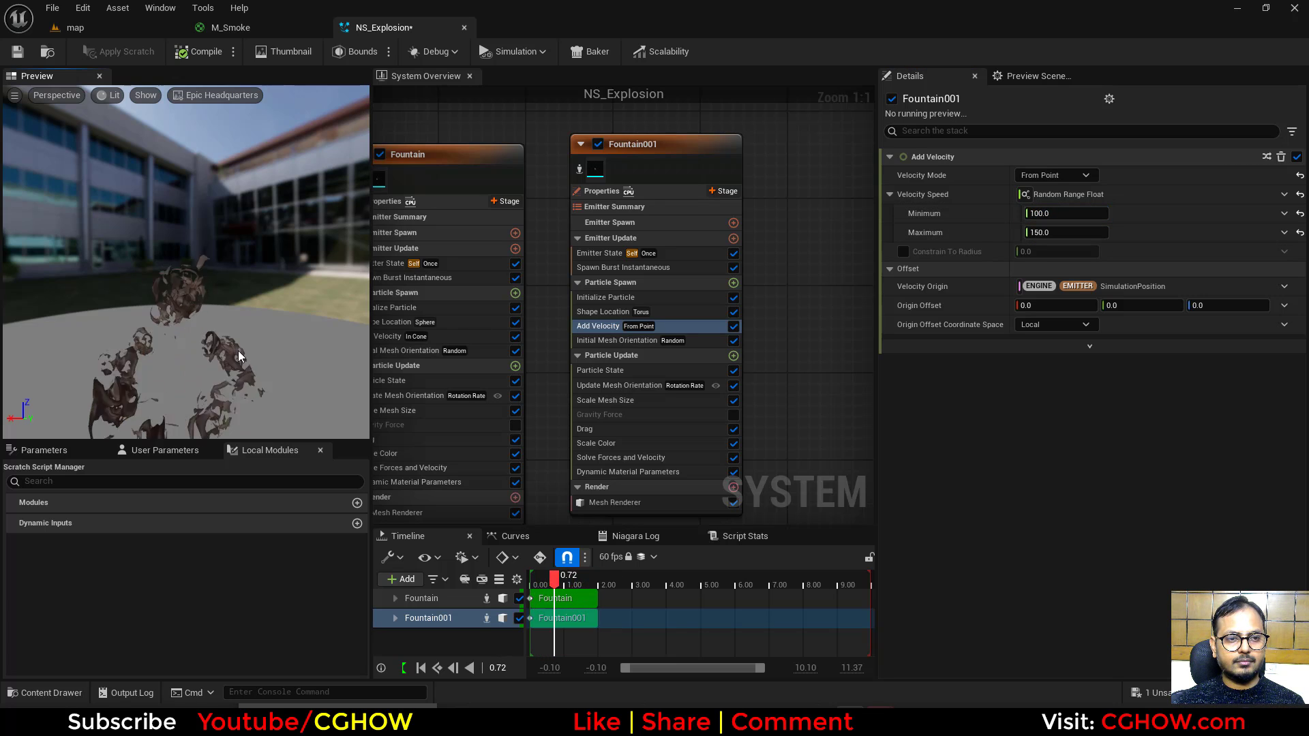
# Step: Set the minimum velocity speed in the original Fountain emitter's Add Velocity module to 20
pyautogui.moveTo(531, 301); pyautogui.dragTo(637, 280, button='right')
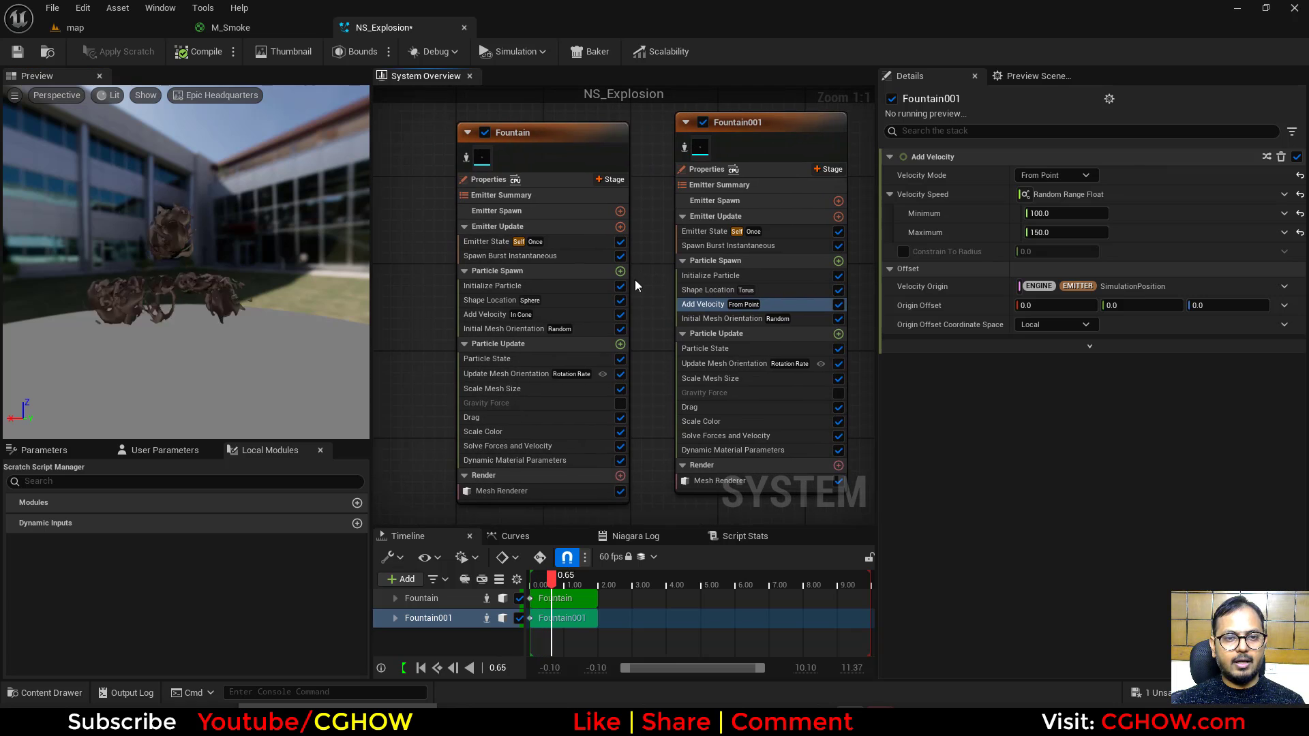
pyautogui.click(491, 315)
pyautogui.click(1063, 213)
pyautogui.write('20')
pyautogui.press('Return')
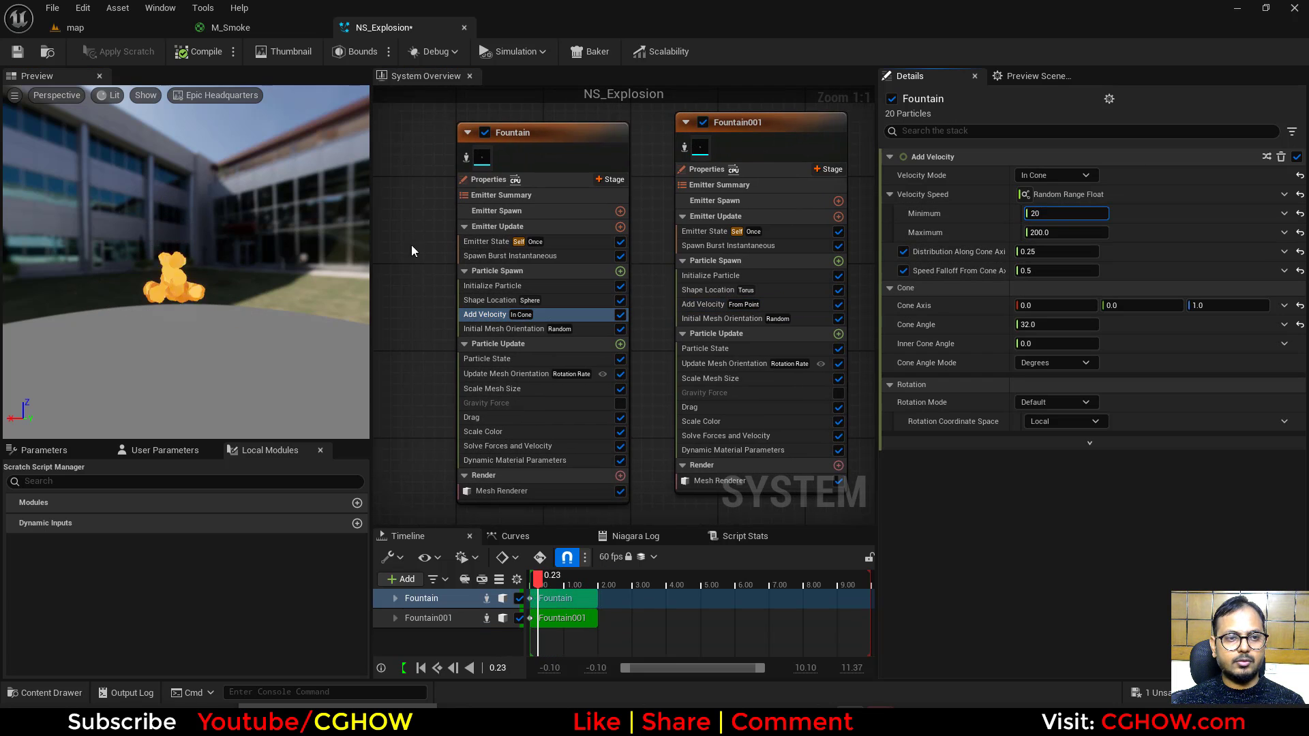
pyautogui.moveTo(192, 330); pyautogui.dragTo(199, 348)
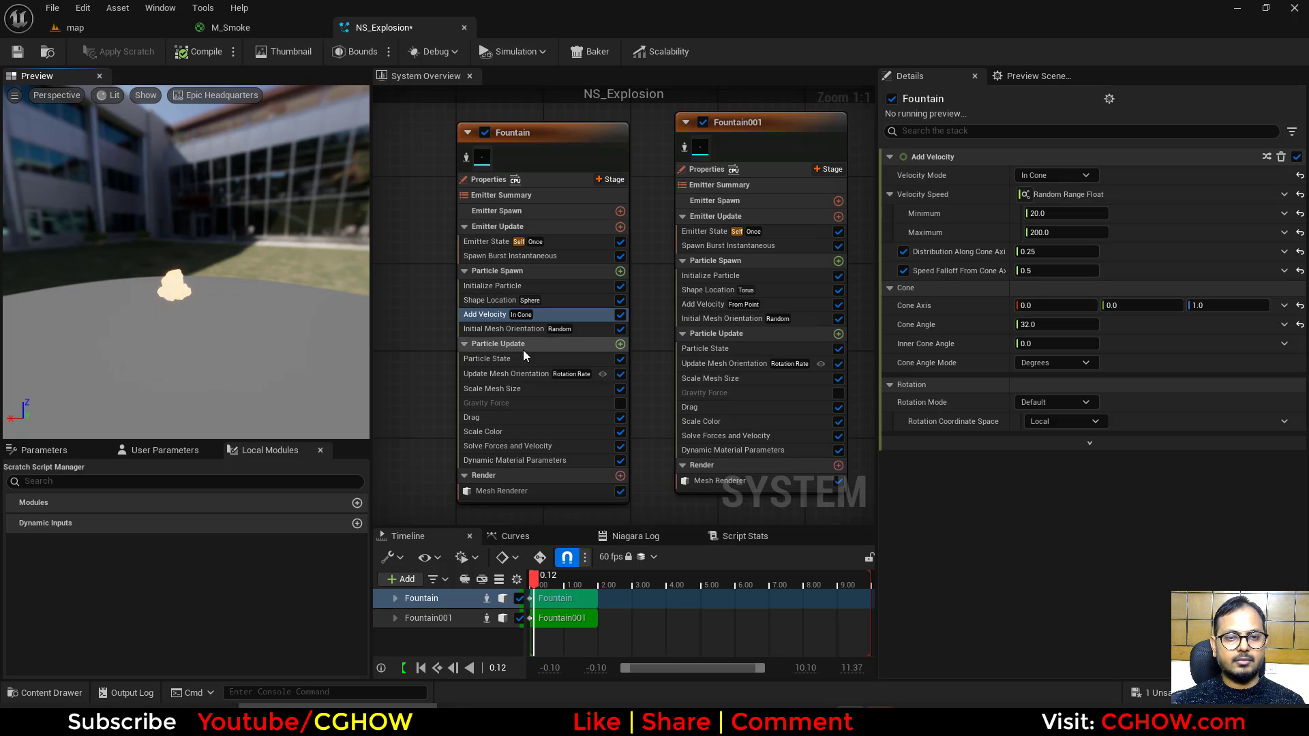
# Step: Set the end key of the Fountain emitter's Scale Mesh Size curve, at time 1.0, to a value of 2
pyautogui.click(497, 388)
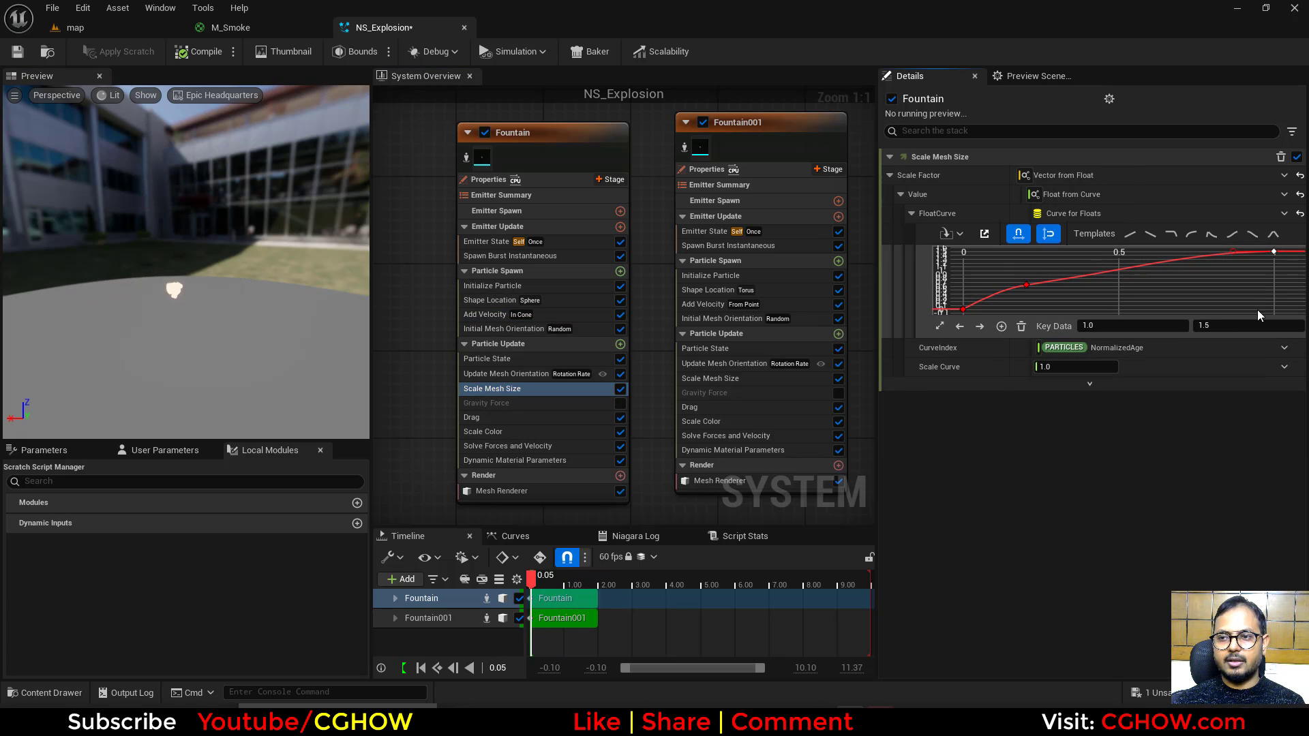
pyautogui.click(1225, 327)
pyautogui.write('2')
pyautogui.press('Return')
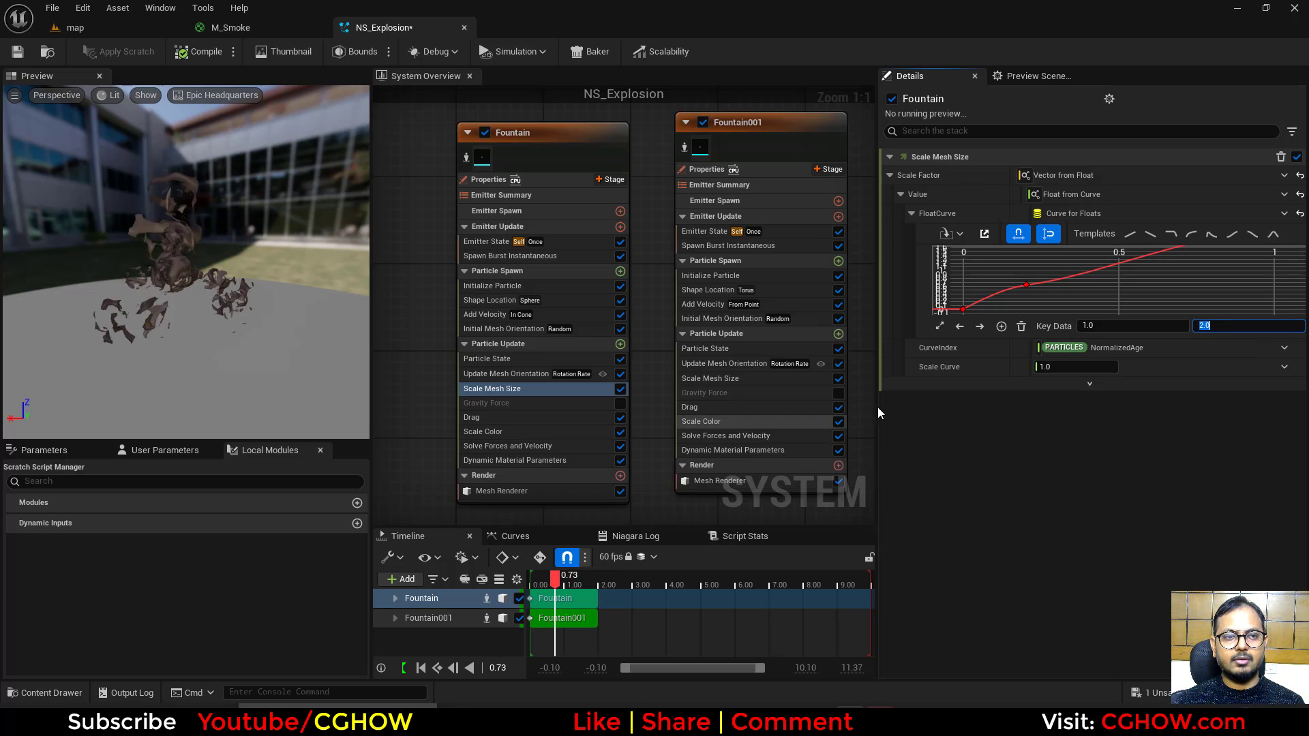
# Step: Try a value of 3 on the end key of the Scale Mesh Size curve and return it to 2
pyautogui.write('3')
pyautogui.press('Return')
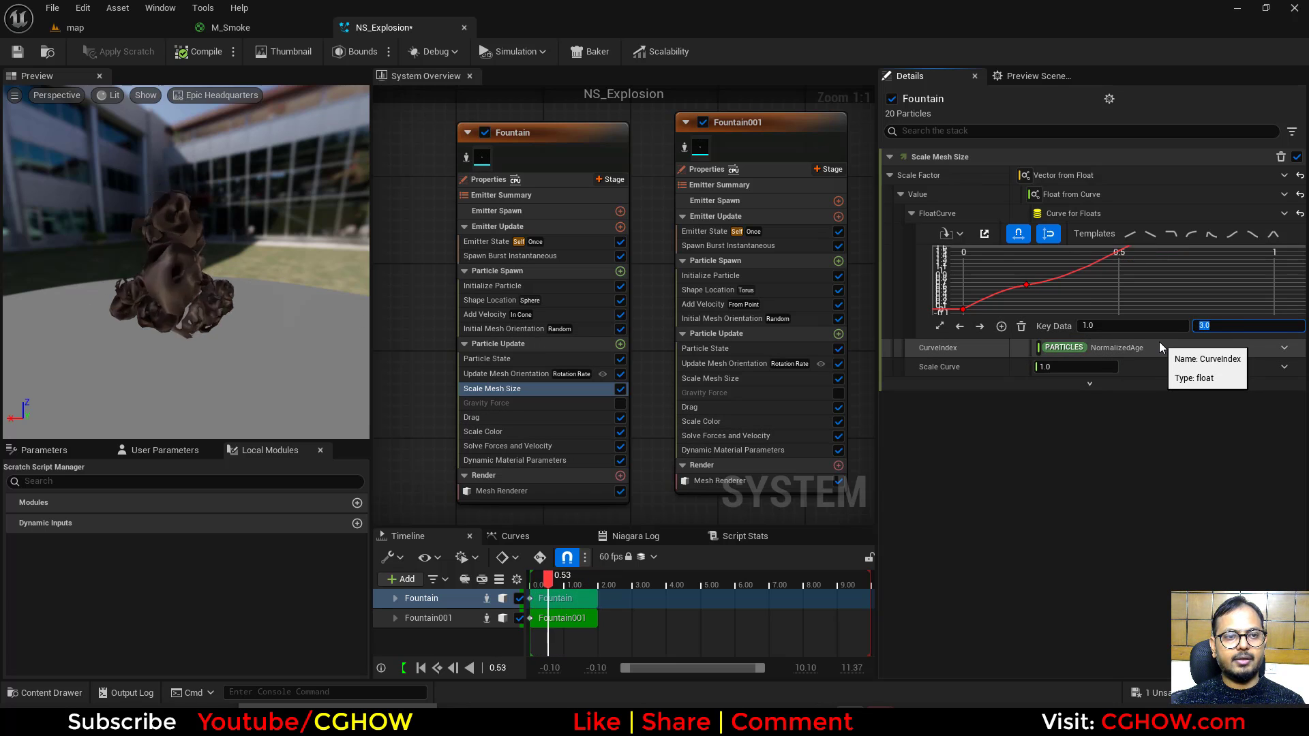
pyautogui.write('2')
pyautogui.press('Return')
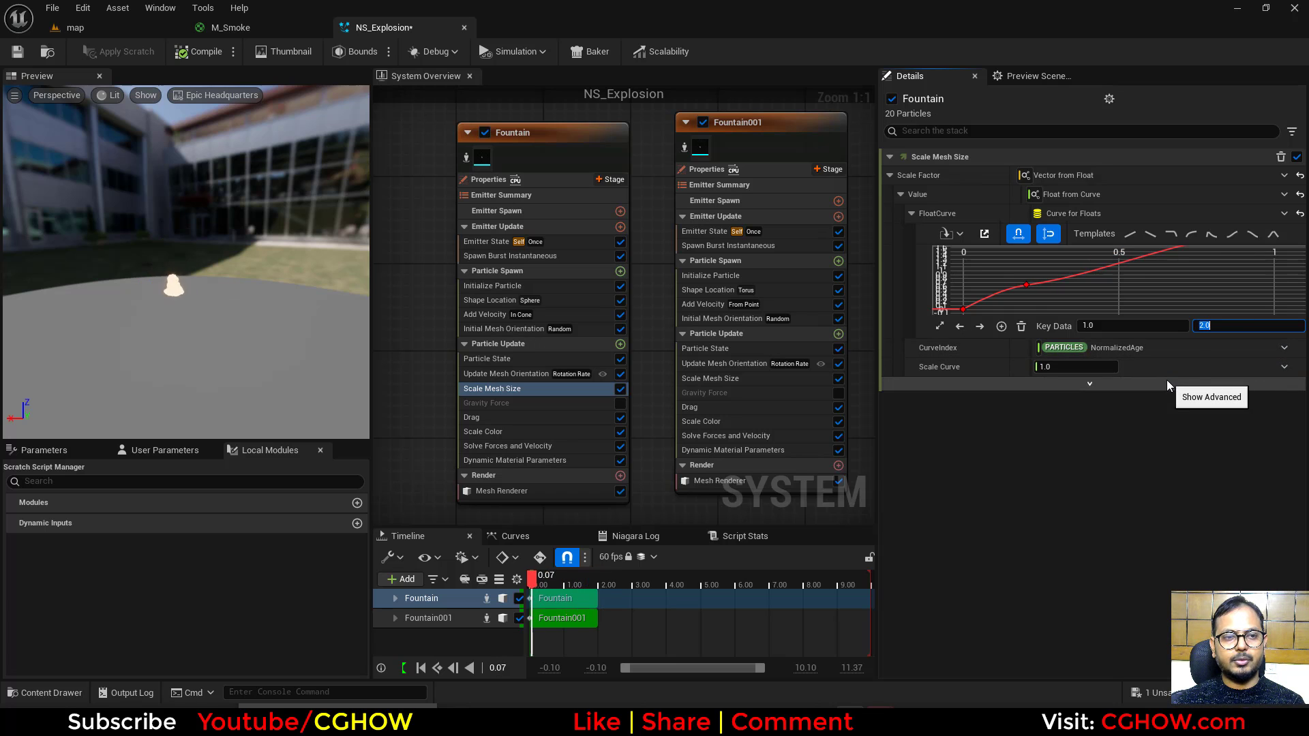
# Step: Enable Local Space in the emitter properties of both Fountain and Fountain001
pyautogui.click(490, 179)
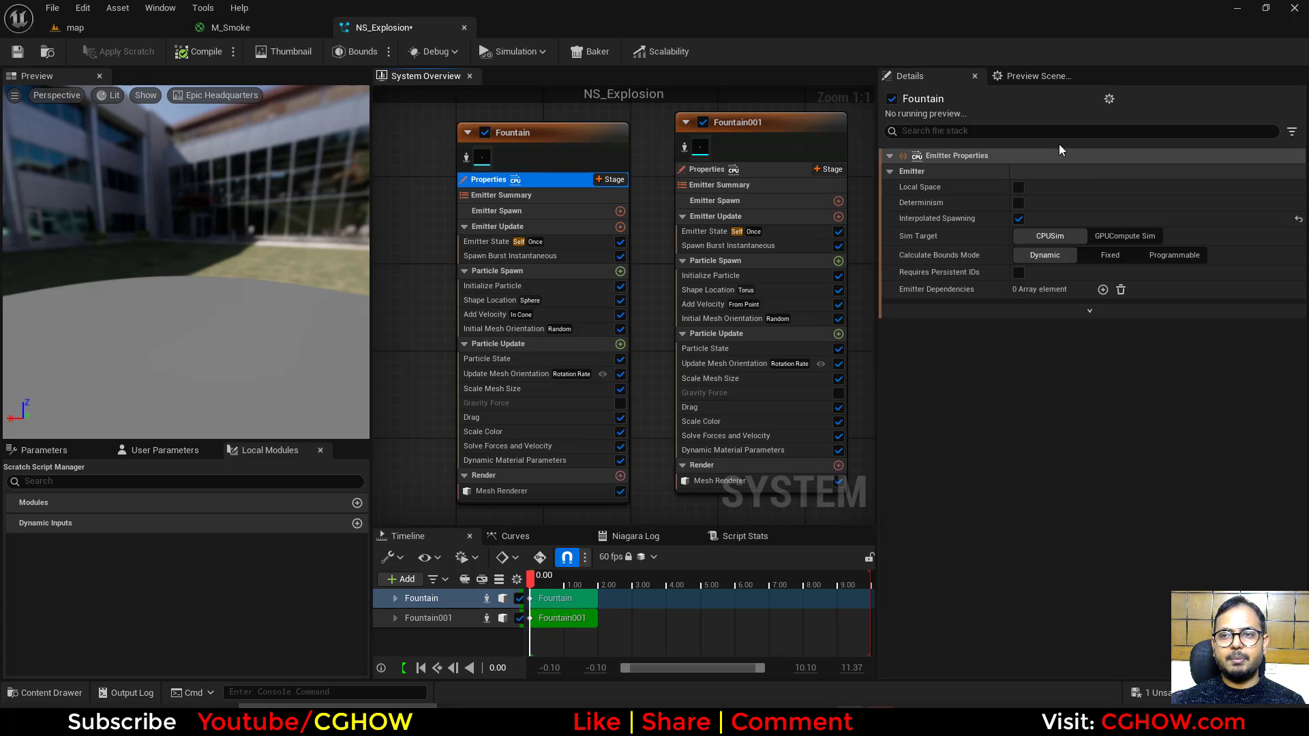
pyautogui.click(706, 169)
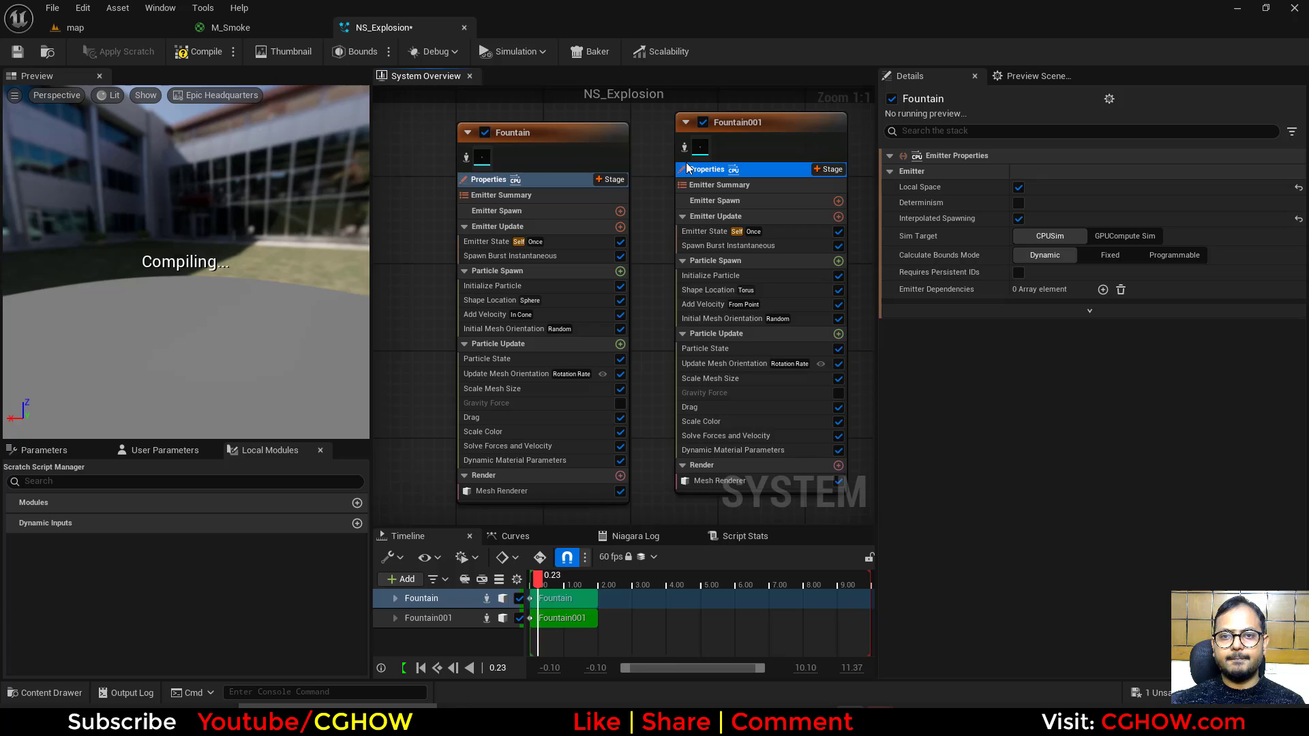
pyautogui.click(1019, 187)
# Step: Locate the NS_Explosion asset, place it on the level floor at about -730, 120, 0, and toggle Game View
pyautogui.click(43, 53)
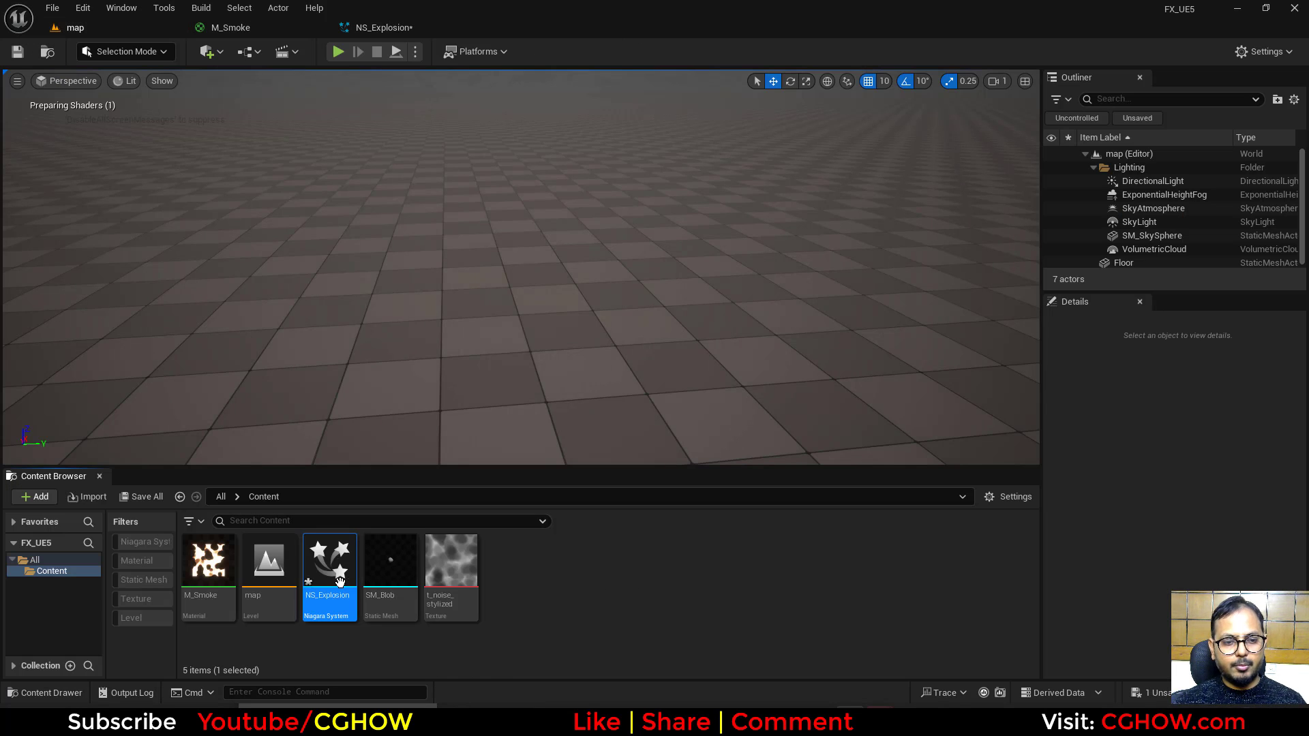
pyautogui.moveTo(329, 560); pyautogui.dragTo(564, 380)
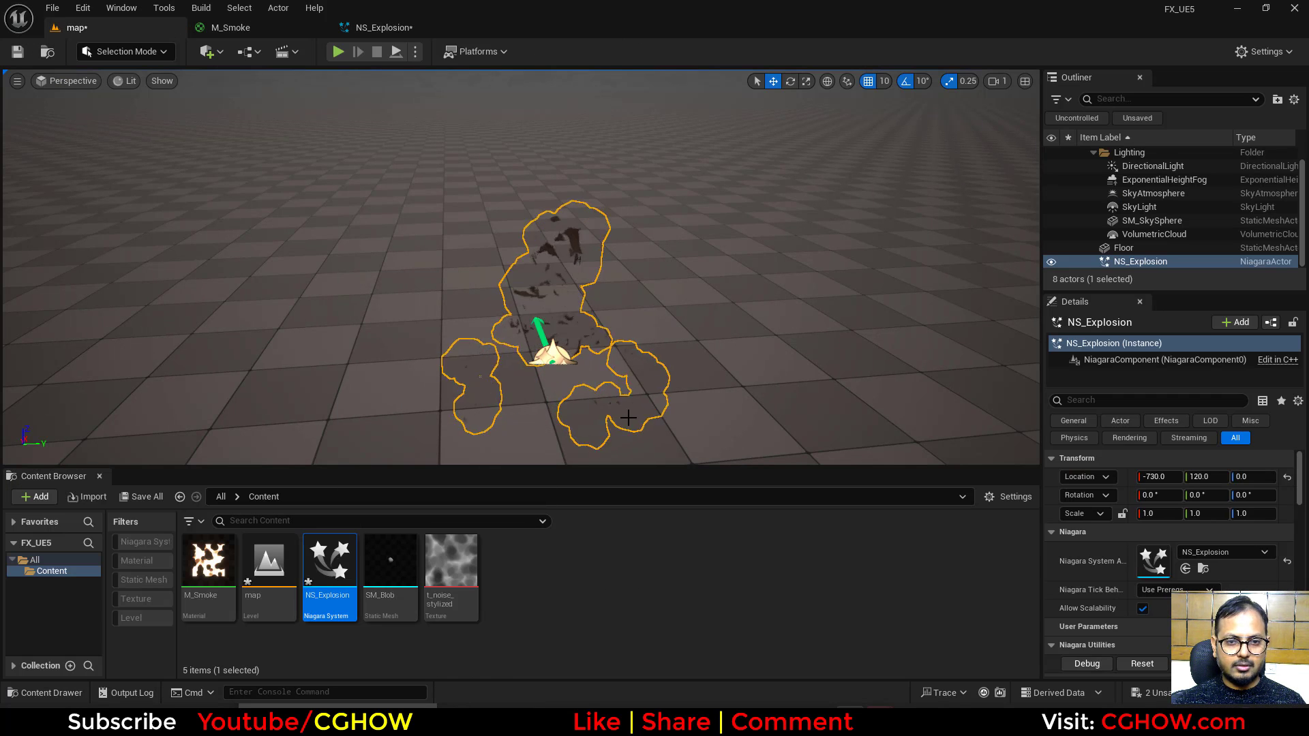
pyautogui.press('g')
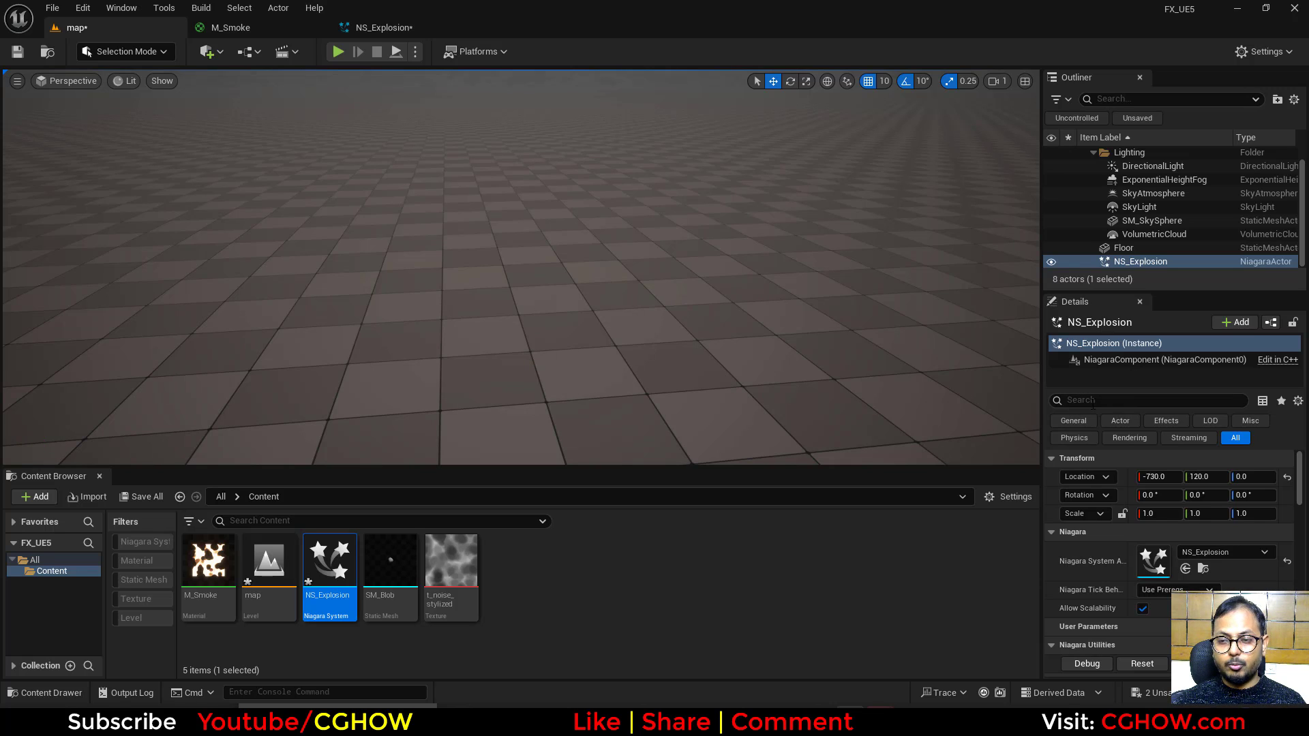
# Step: Search the placed NS_Explosion actor's details for "forc", clear the filter, and look through its activation, randomness and warmup settings
pyautogui.write('for')
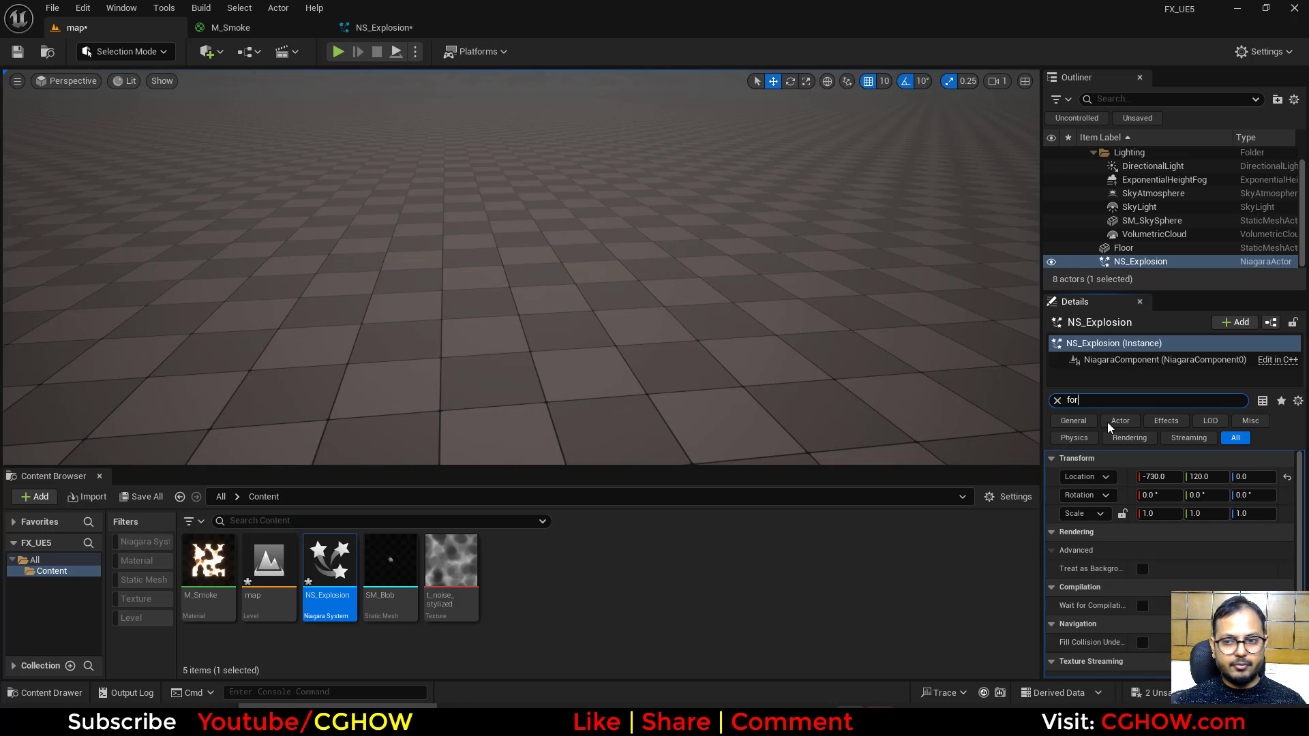
pyautogui.write('c')
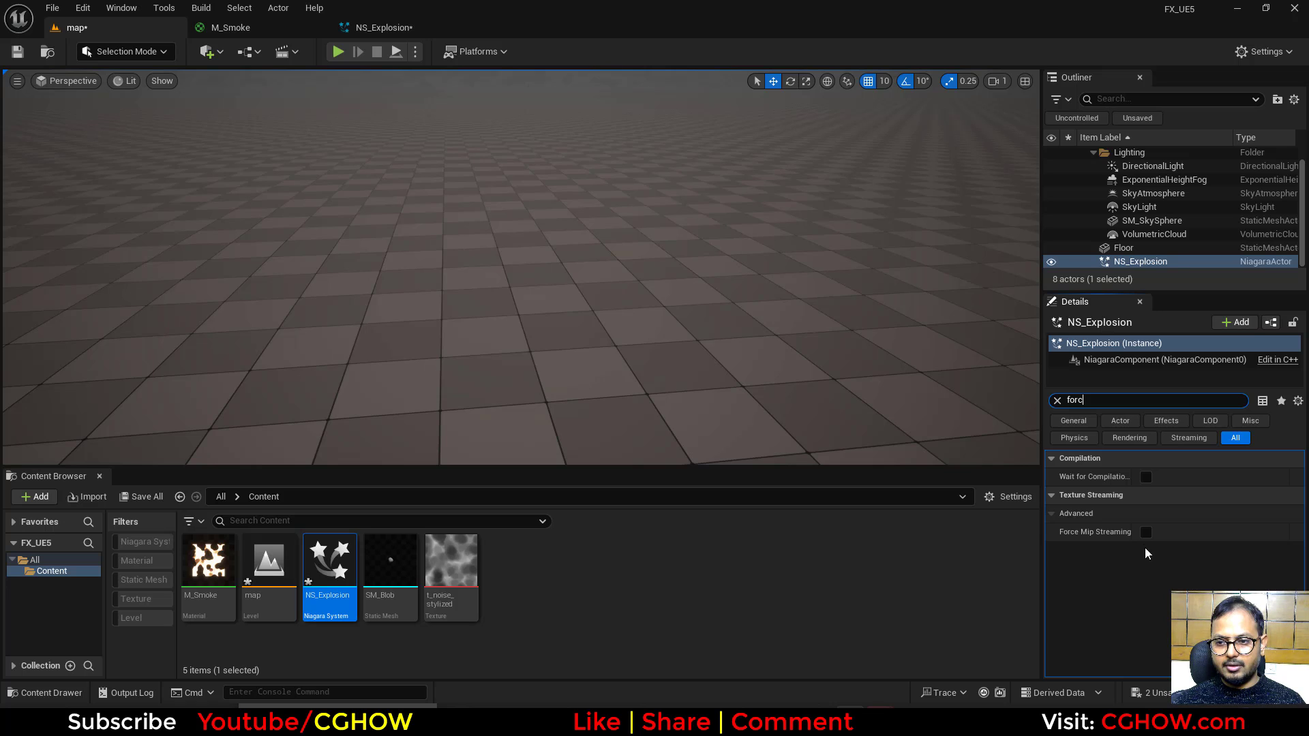
pyautogui.click(1124, 248)
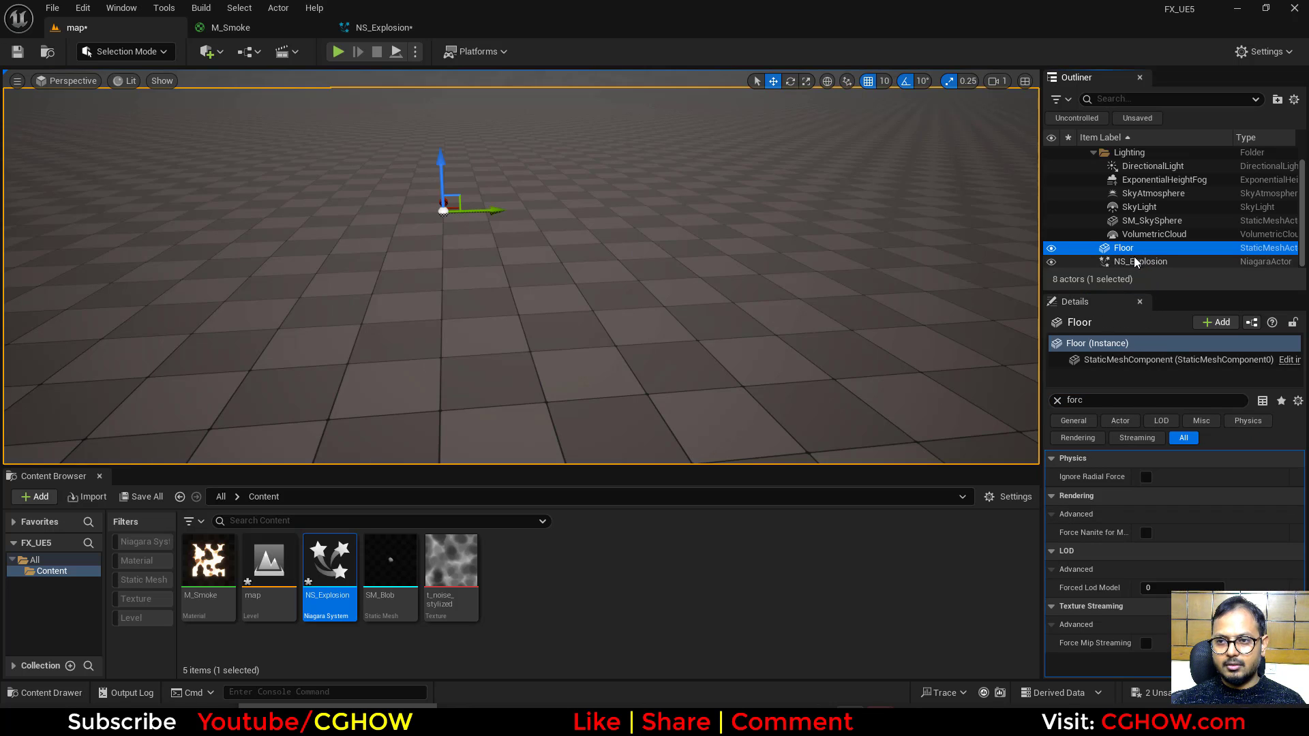
pyautogui.click(1140, 262)
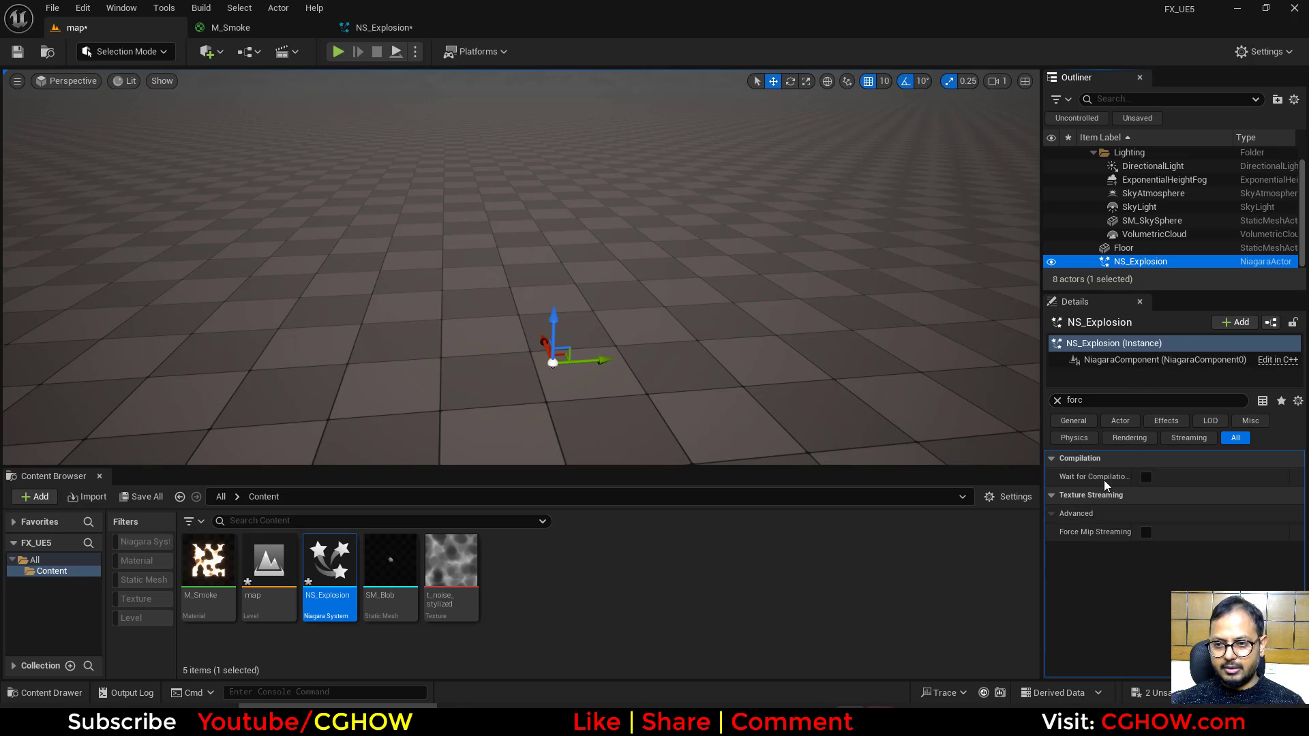
pyautogui.click(1058, 403)
pyautogui.scroll(-3, 1197, 570)
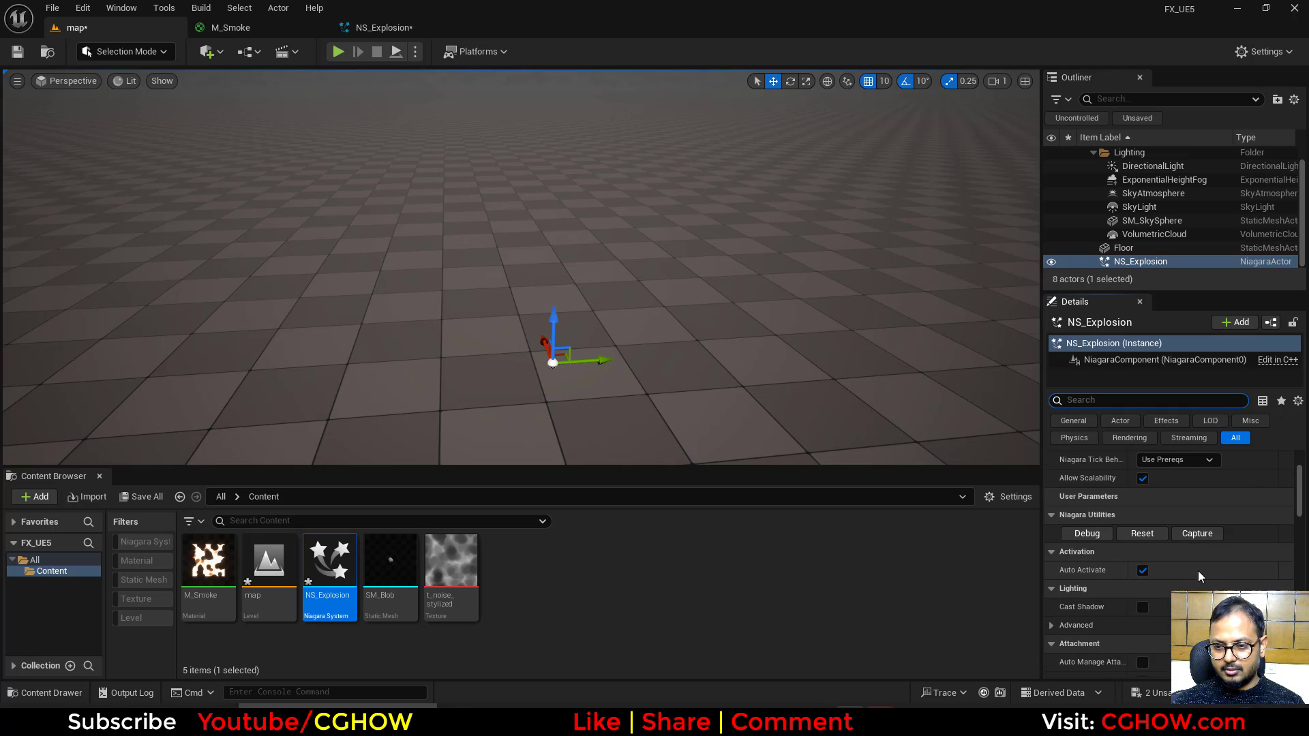
pyautogui.scroll(-2, 1199, 571)
pyautogui.scroll(-5, 1198, 572)
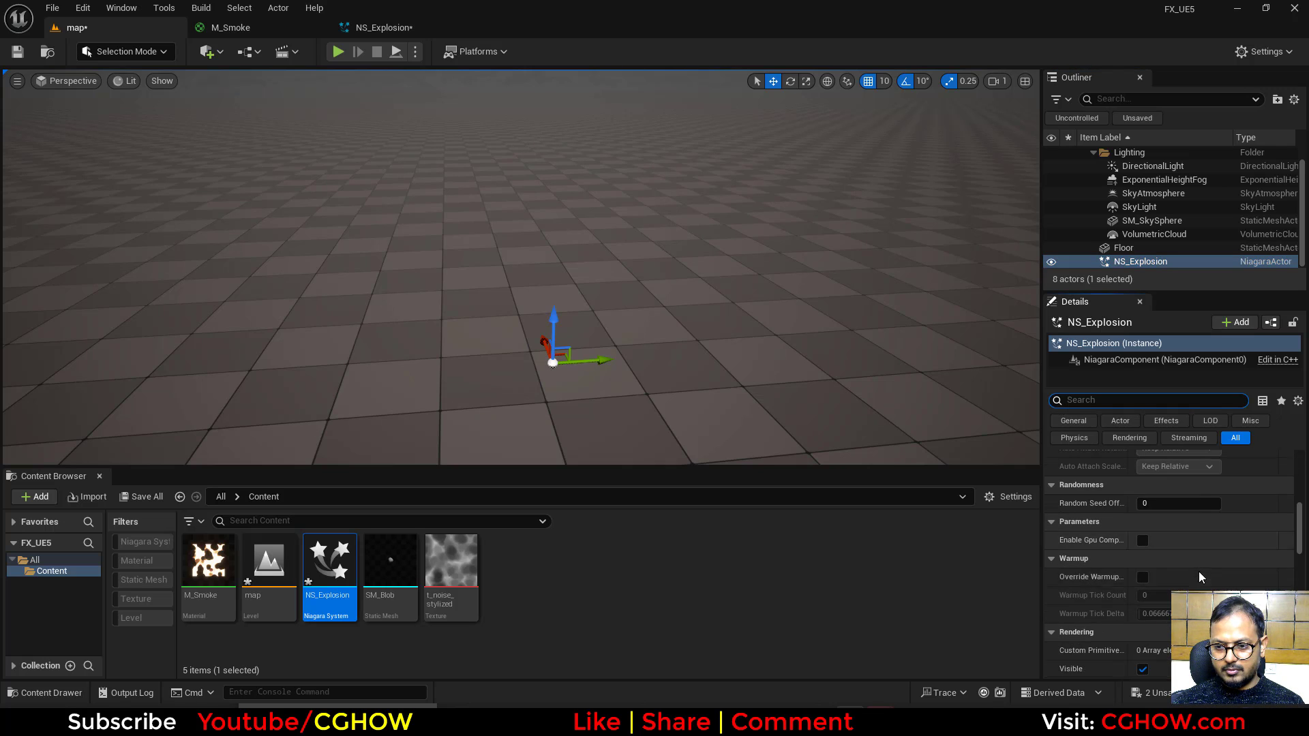
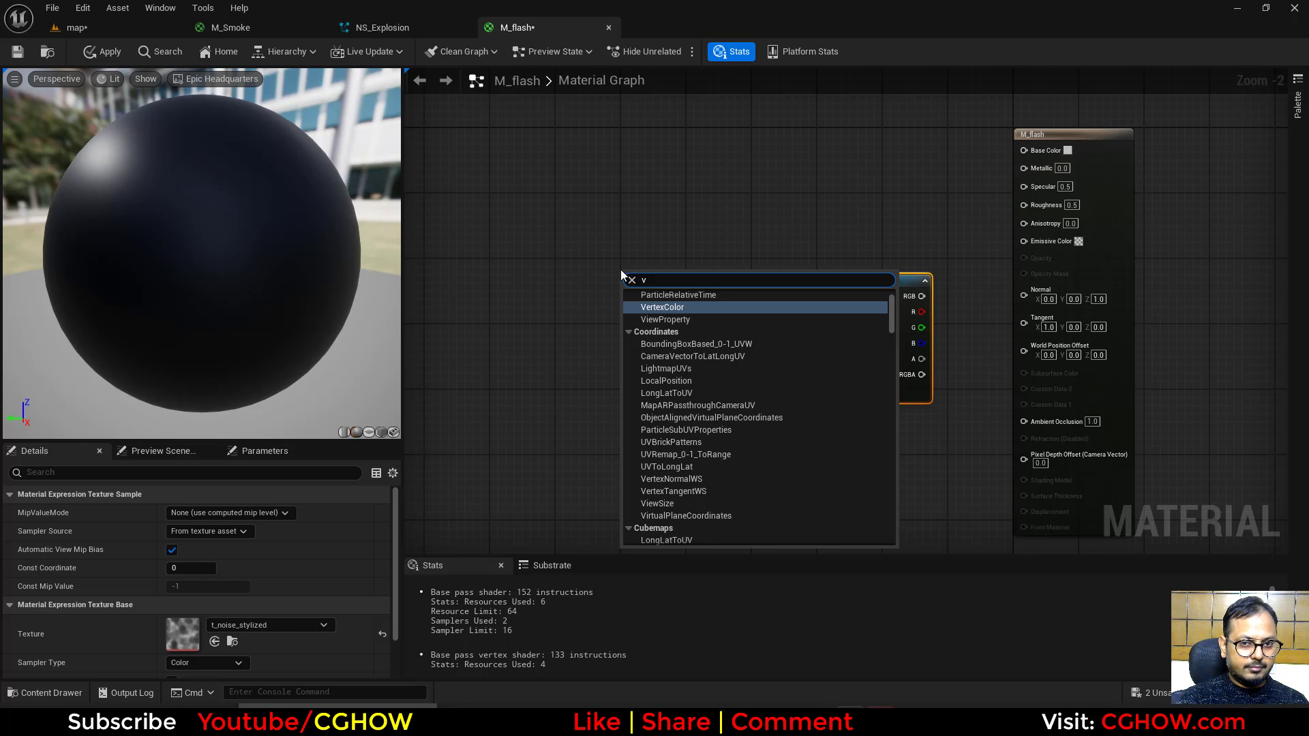
# Step: Add a VectorToRadialValue node to M_flash and connect its Radial Coordinates to the Texture Sample's UVs
pyautogui.write('ec')
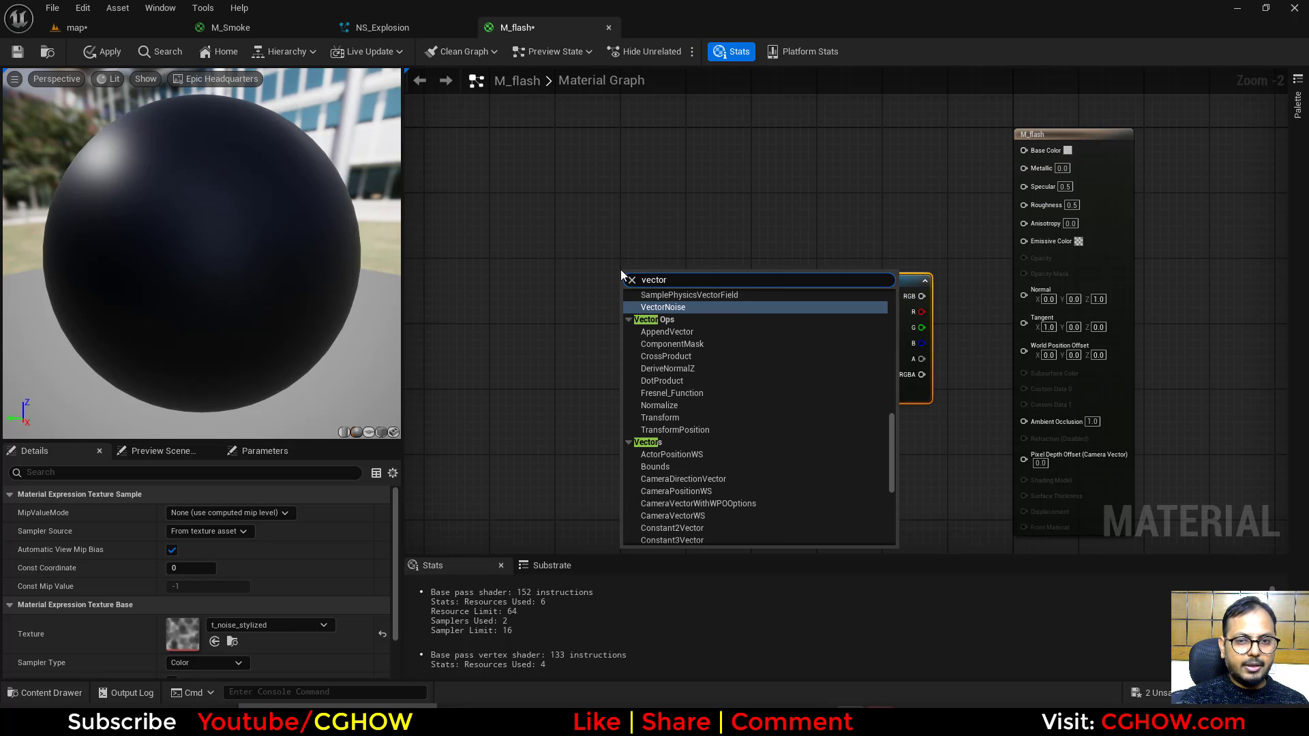
pyautogui.write('tor')
pyautogui.press('Return')
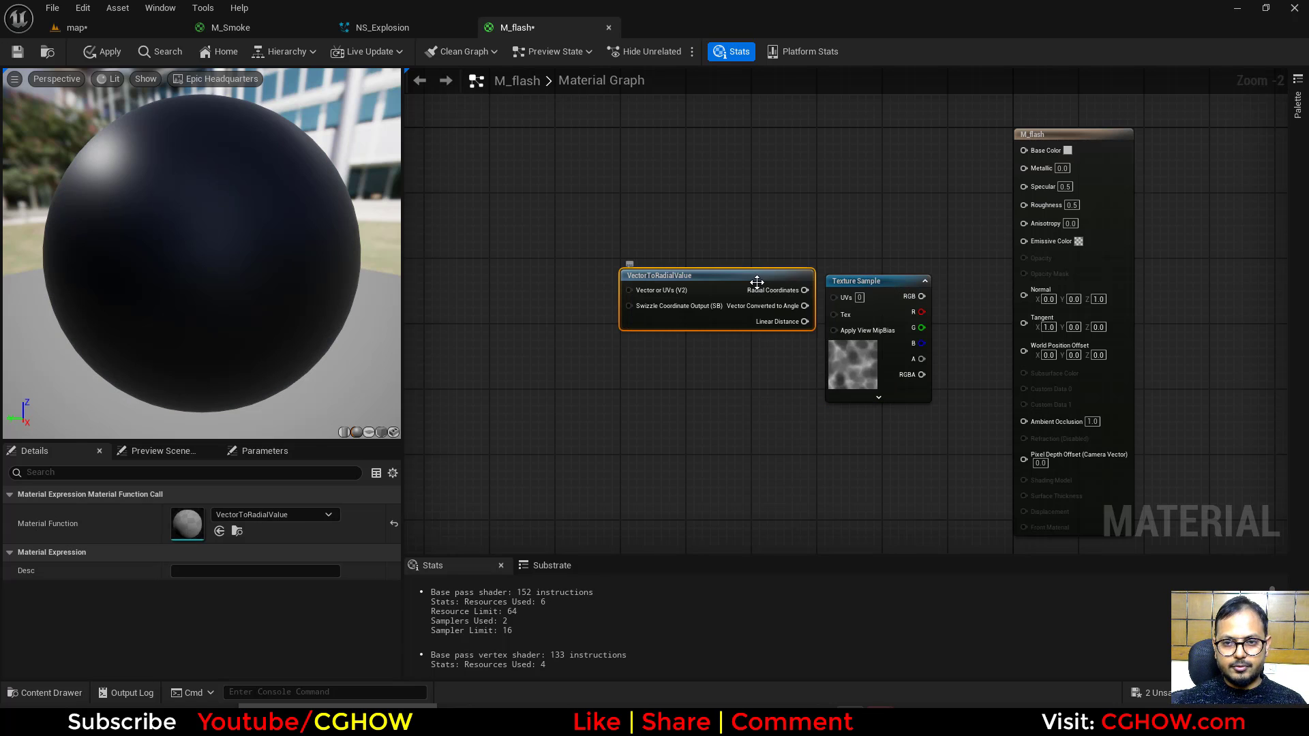
pyautogui.moveTo(757, 281); pyautogui.dragTo(834, 297)
# Step: Set the Blend Mode of the M_flash material to Additive
pyautogui.click(1087, 201)
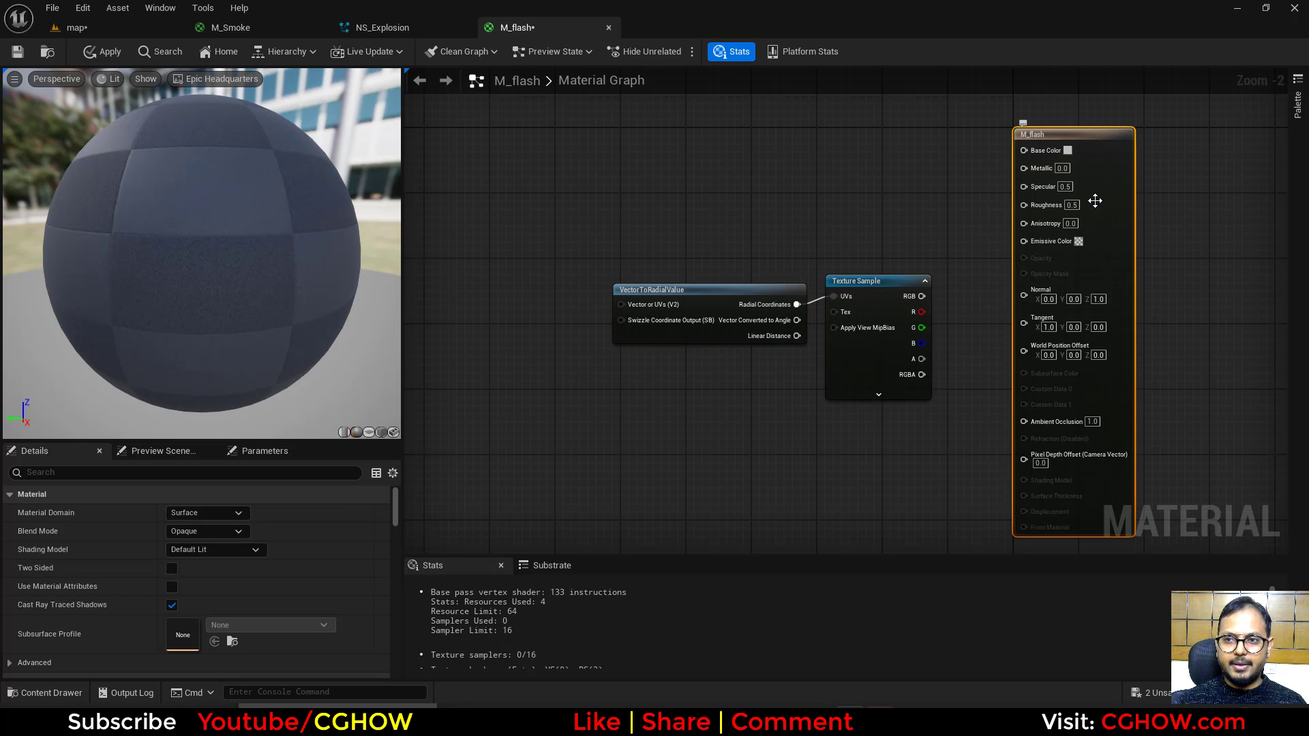
pyautogui.click(216, 530)
pyautogui.click(199, 582)
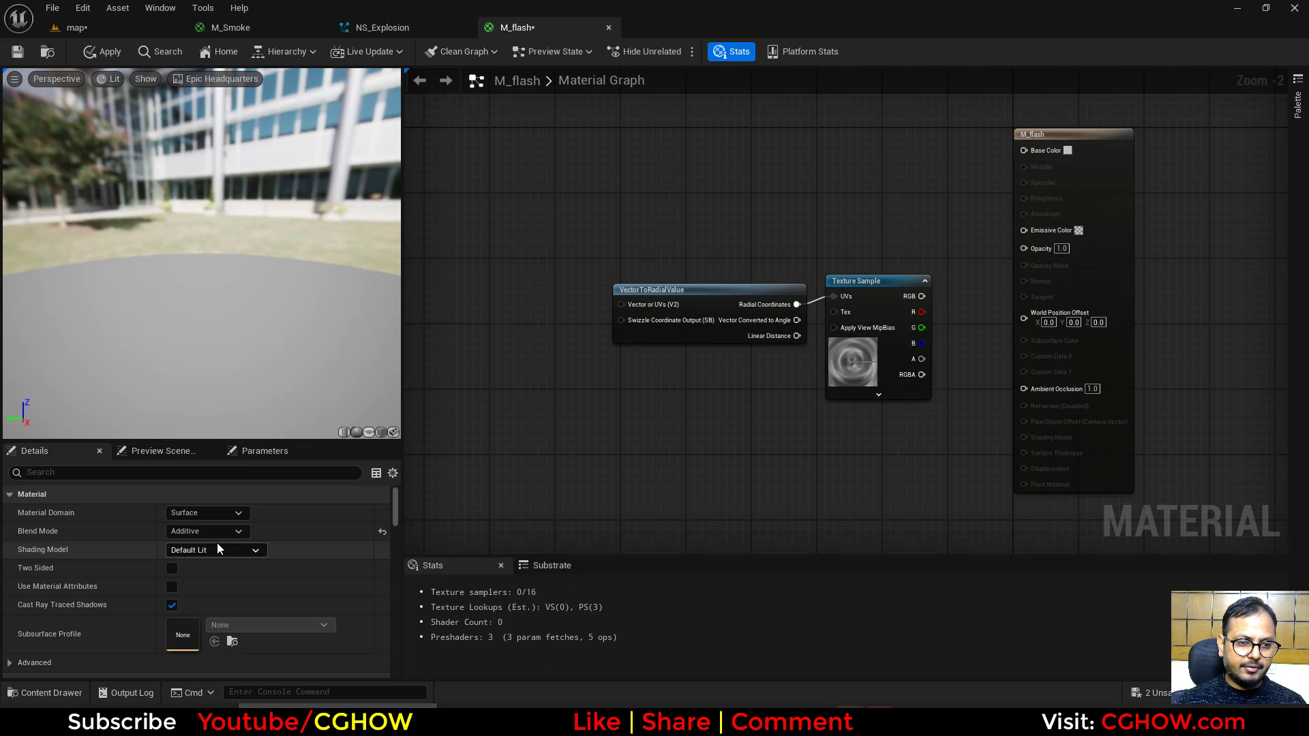
# Step: Set the material's shading model to Unlit
pyautogui.click(217, 544)
pyautogui.click(195, 382)
# Step: Move the VectorToRadialValue and Texture Sample nodes away from the material output and preview the Texture Sample on a flat plane
pyautogui.moveTo(600, 270)
pyautogui.mouseDown()
pyautogui.moveTo(856, 355)
pyautogui.moveTo(644, 412)
pyautogui.mouseUp()
pyautogui.rightClick(656, 368)
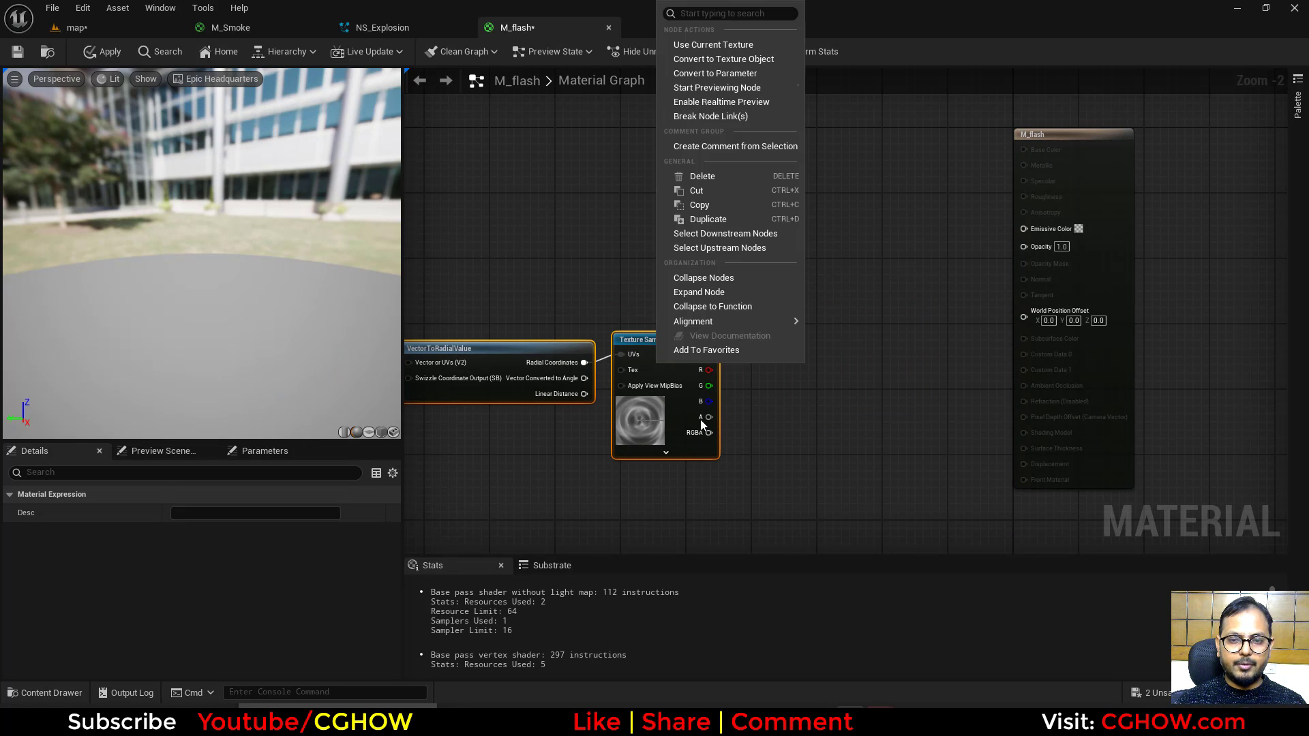
pyautogui.click(706, 87)
pyautogui.moveTo(357, 390); pyautogui.dragTo(326, 326)
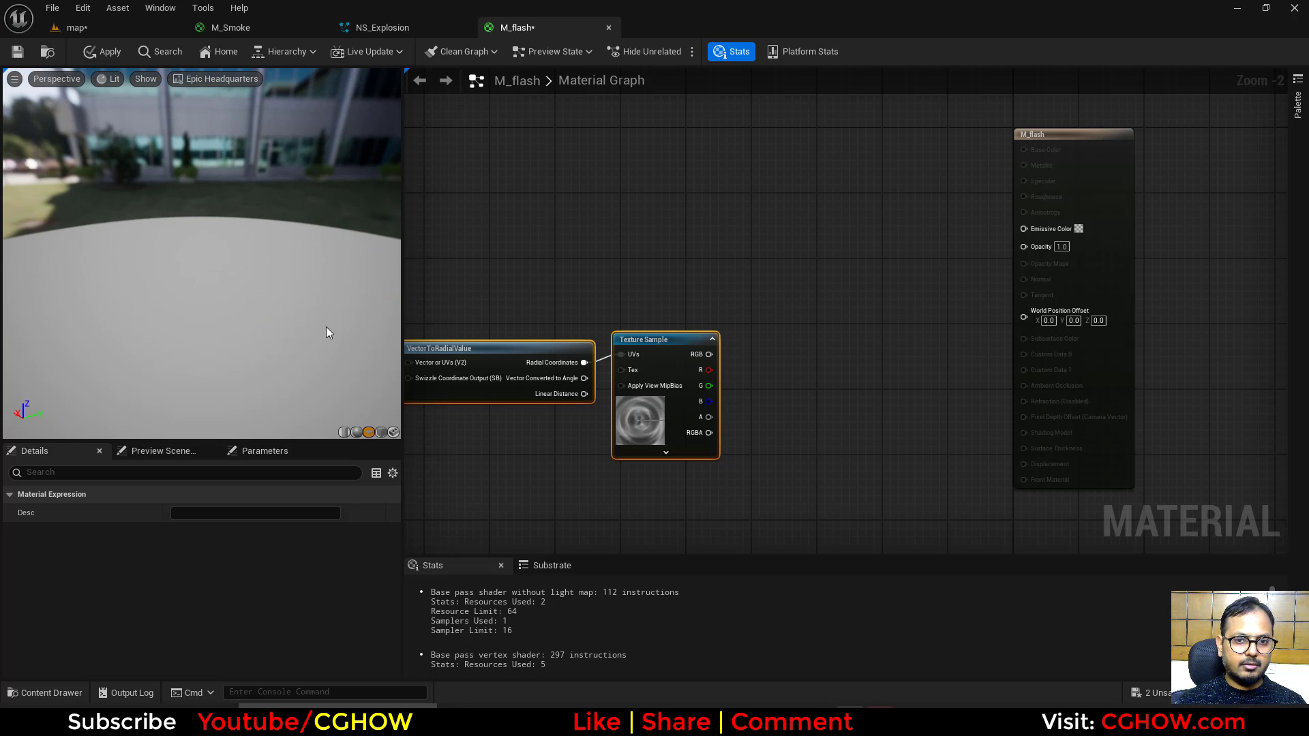
pyautogui.click(697, 349)
pyautogui.rightClick(673, 353)
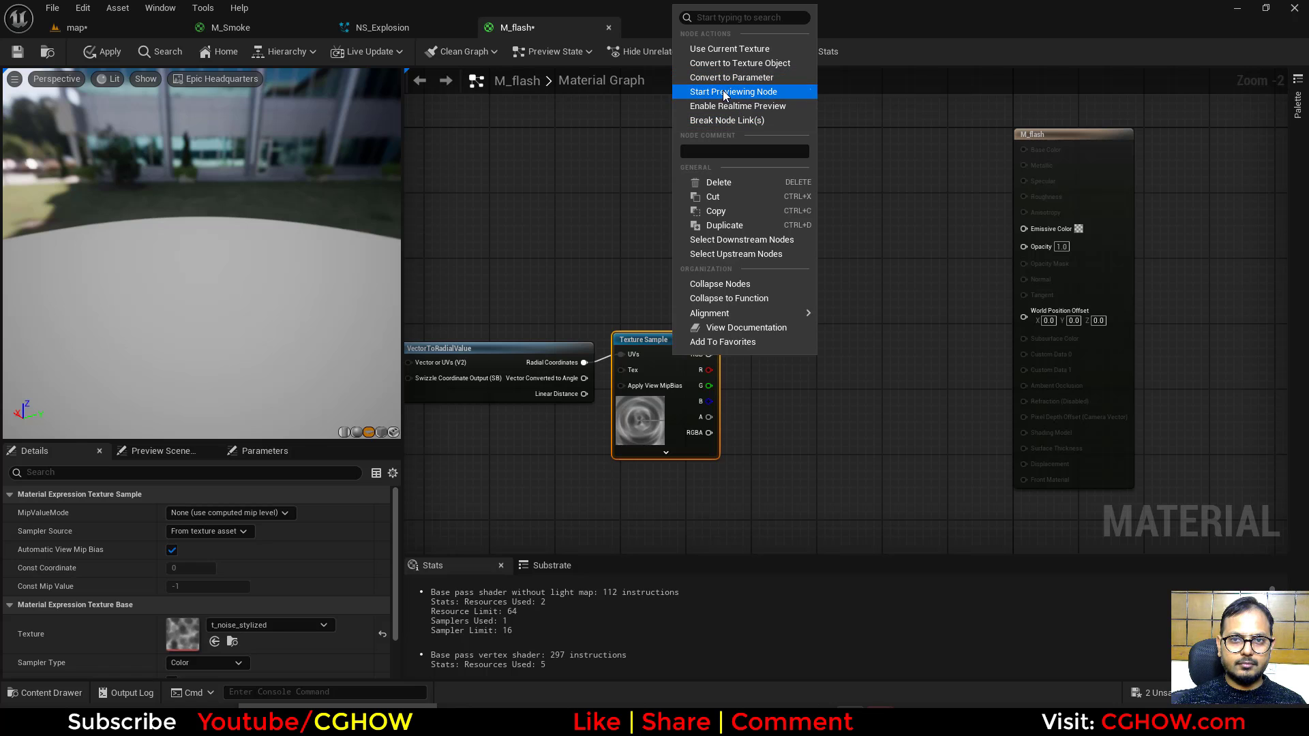
pyautogui.click(723, 91)
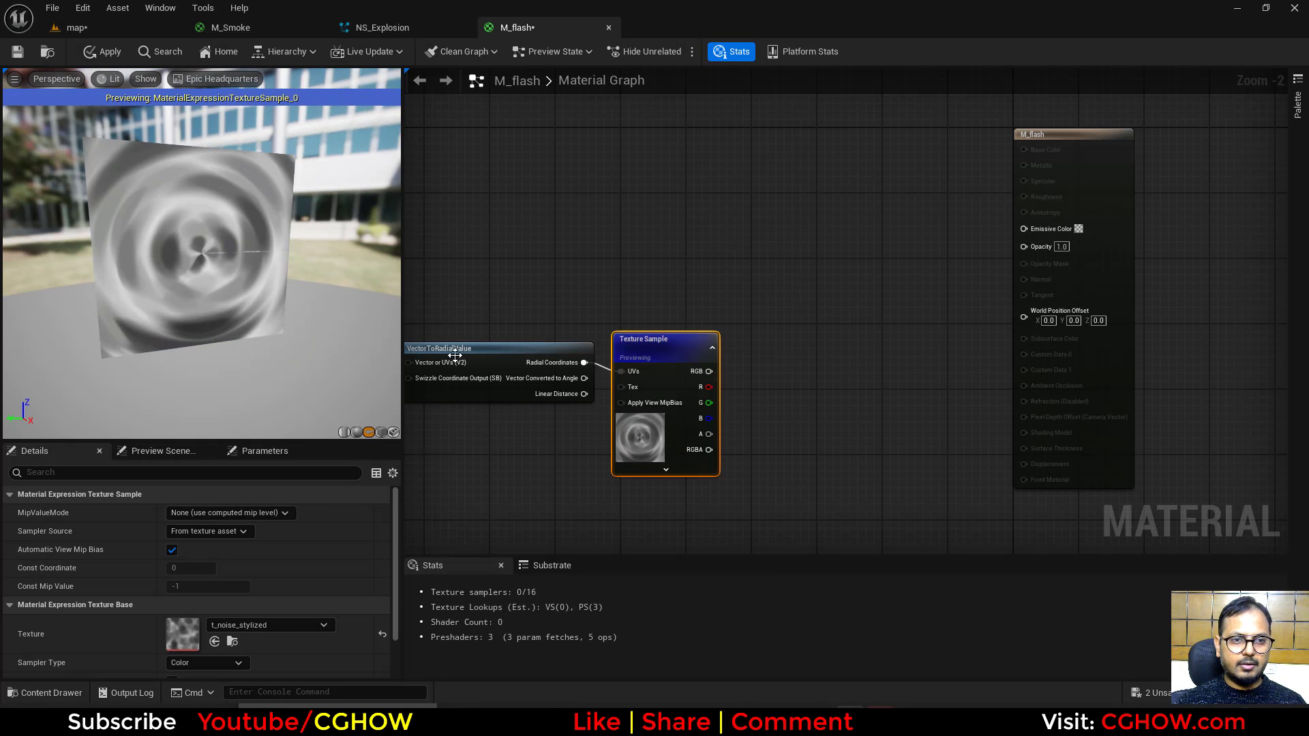
# Step: Add a Multiply node in the gap between VectorToRadialValue and Texture Sample, making room for it
pyautogui.moveTo(314, 334); pyautogui.dragTo(263, 333)
pyautogui.moveTo(492, 472); pyautogui.dragTo(619, 450, button='right')
pyautogui.moveTo(644, 335); pyautogui.dragTo(522, 342)
pyautogui.press('m')
pyautogui.click(612, 326)
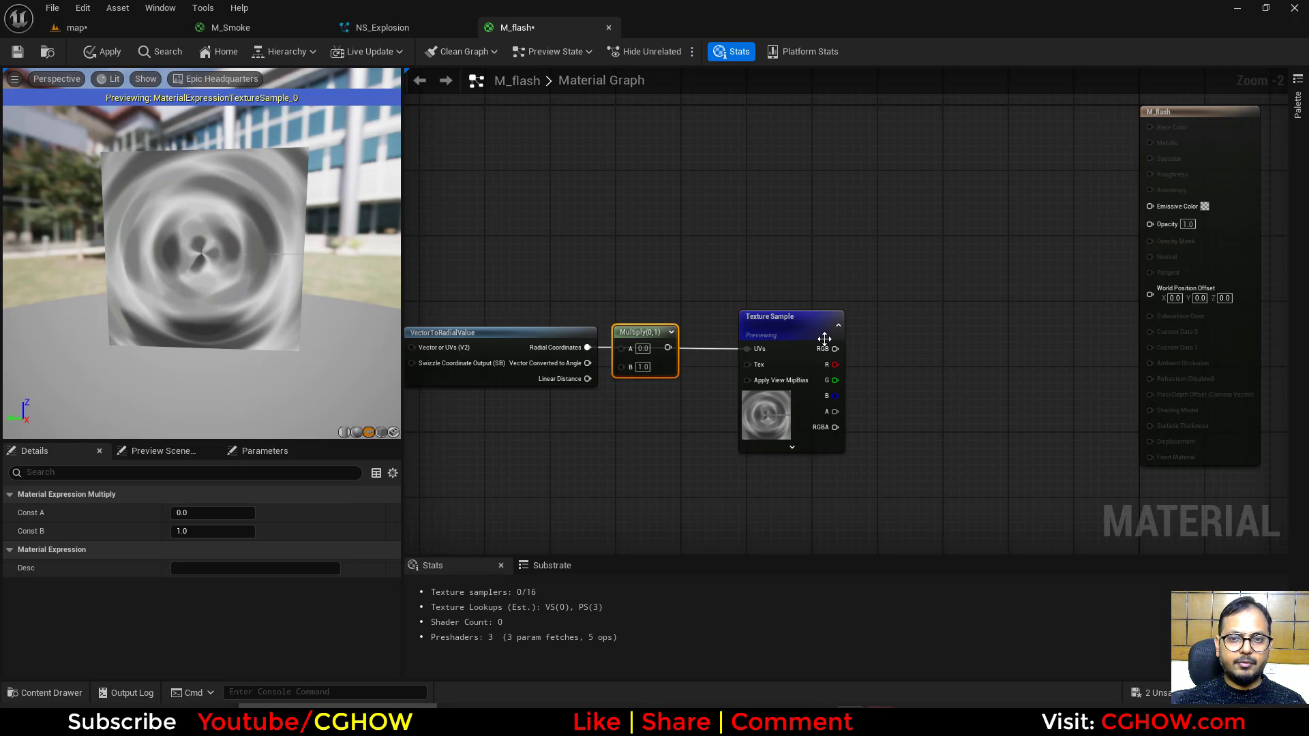
# Step: Set the Texture Sample's MipValueMode to MipLevel (absolute, 0 is full resolution)
pyautogui.click(825, 339)
pyautogui.click(208, 513)
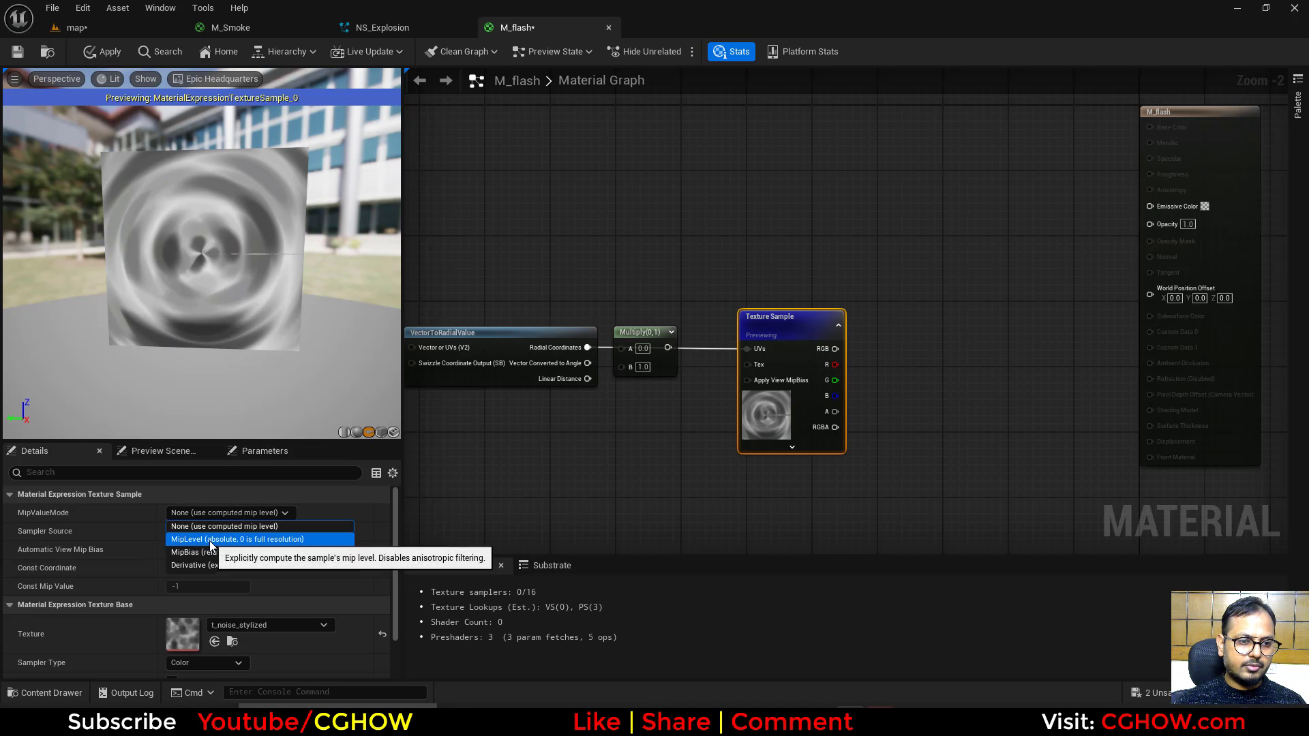
pyautogui.click(210, 540)
# Step: Route the radial coordinates through the Multiply node into the texture UVs and connect a new Constant2Vector to its B input
pyautogui.moveTo(587, 347); pyautogui.dragTo(755, 348)
pyautogui.moveTo(600, 405); pyautogui.dragTo(601, 411, button='right')
pyautogui.press('2')
pyautogui.click(564, 420)
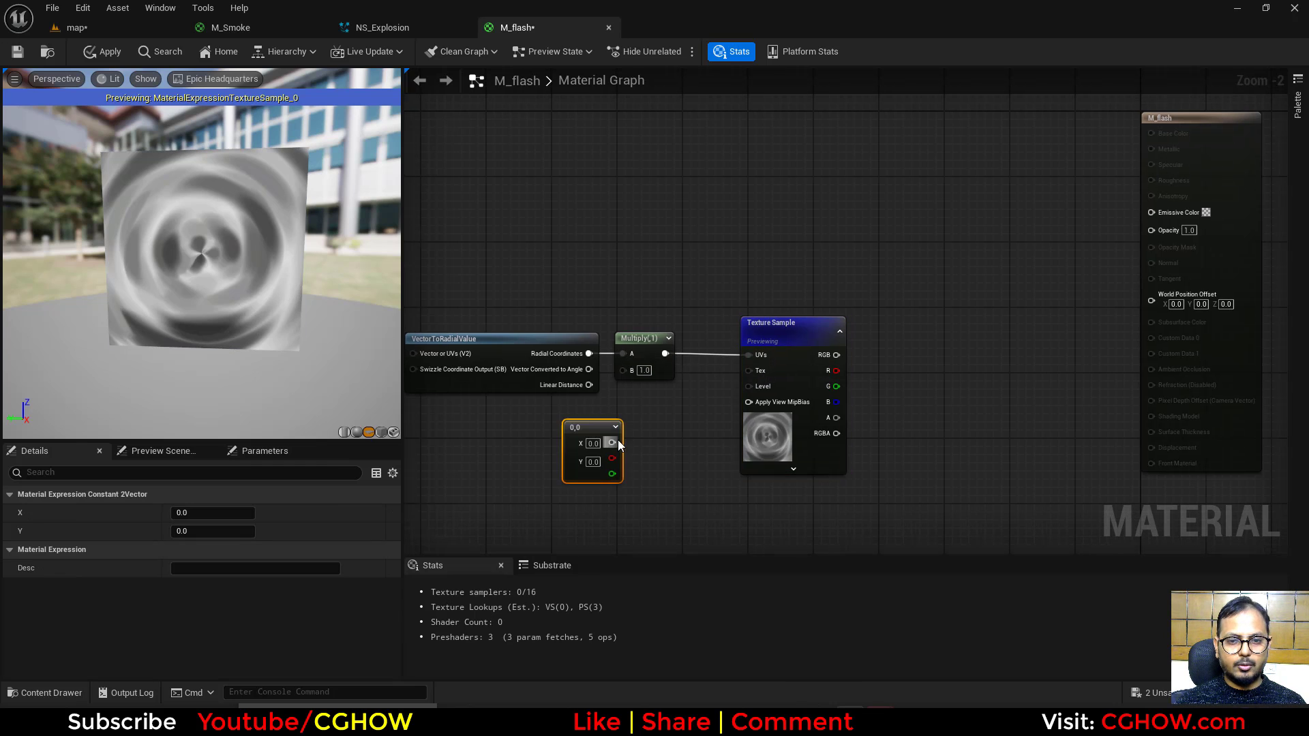
pyautogui.moveTo(618, 443); pyautogui.dragTo(623, 369)
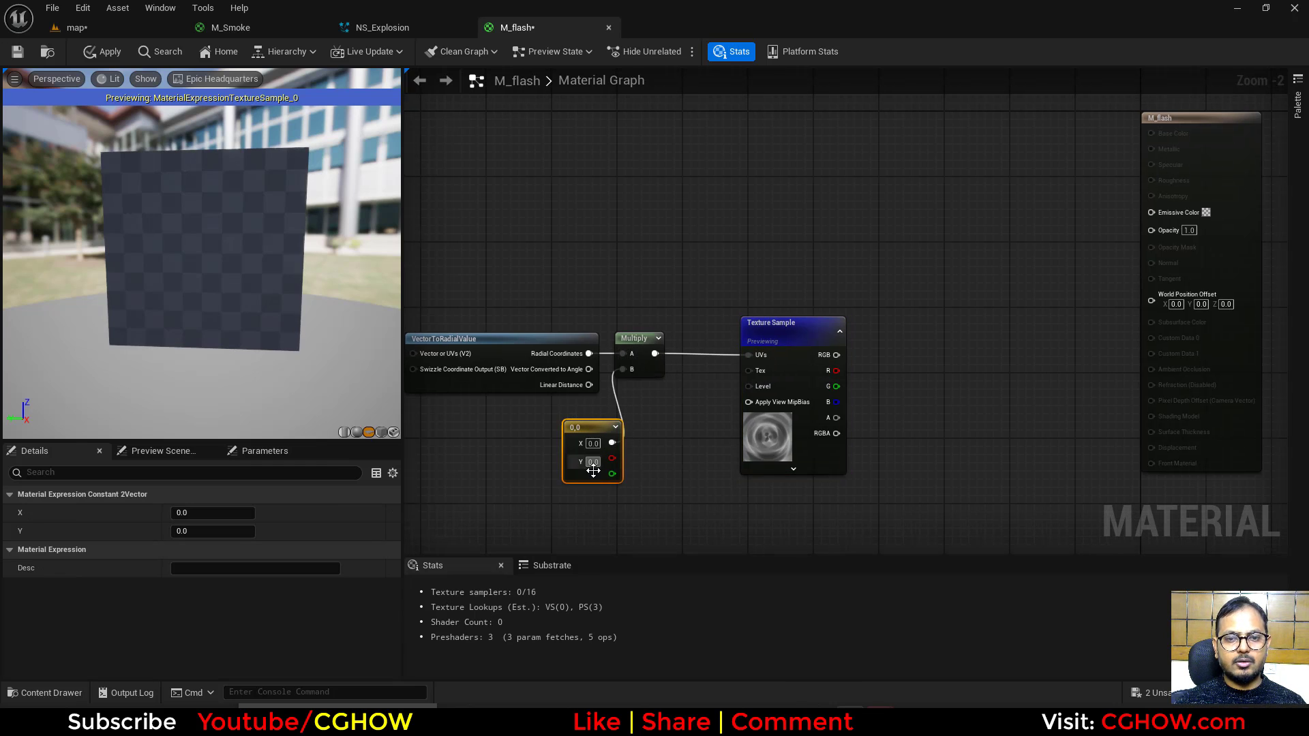
# Step: Set the Constant2Vector multiplier to X 3 and Y 0.4
pyautogui.click(592, 443)
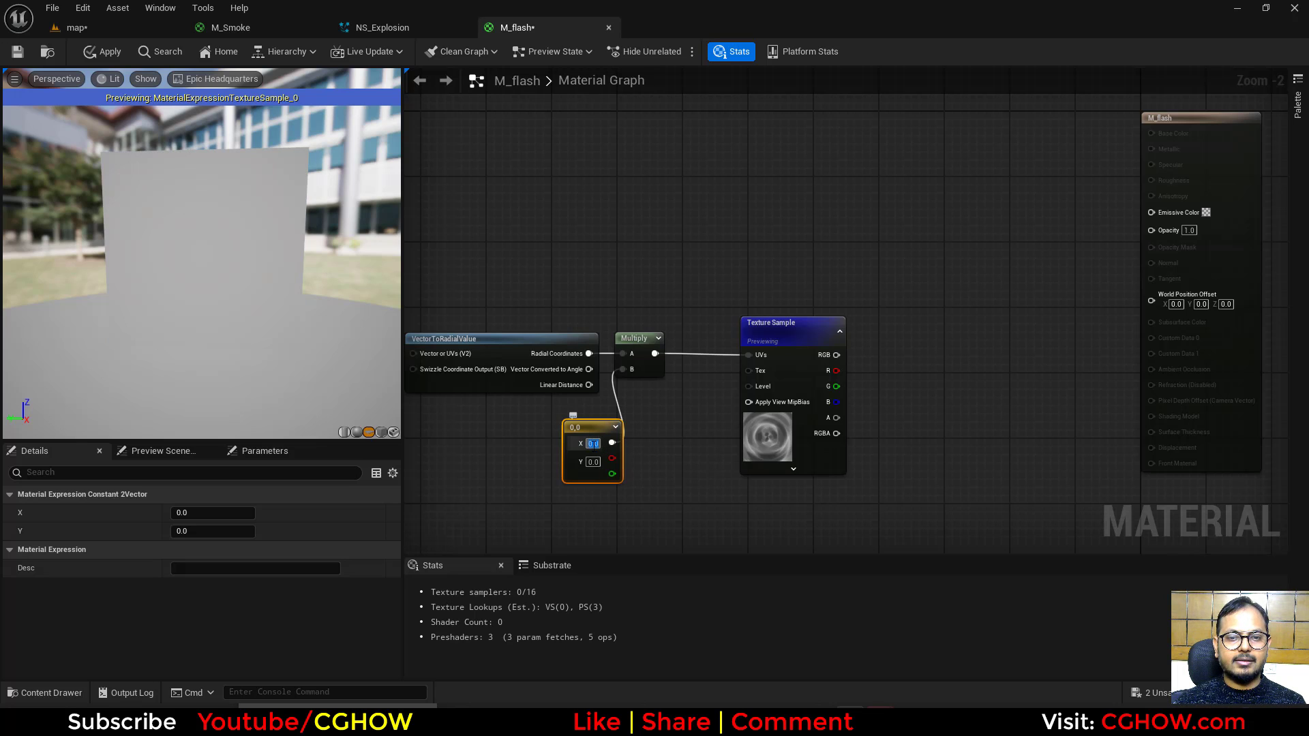
pyautogui.write('2')
pyautogui.press('Return')
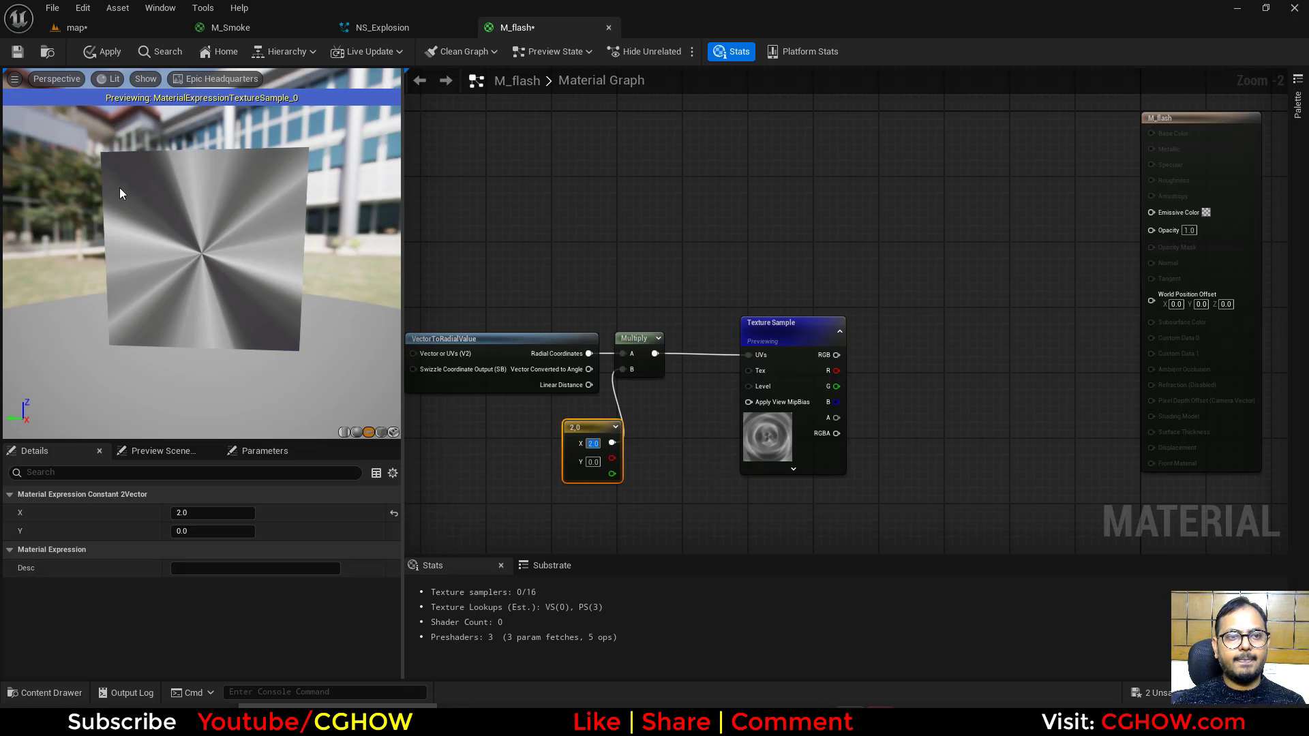
pyautogui.write('3')
pyautogui.press('Return')
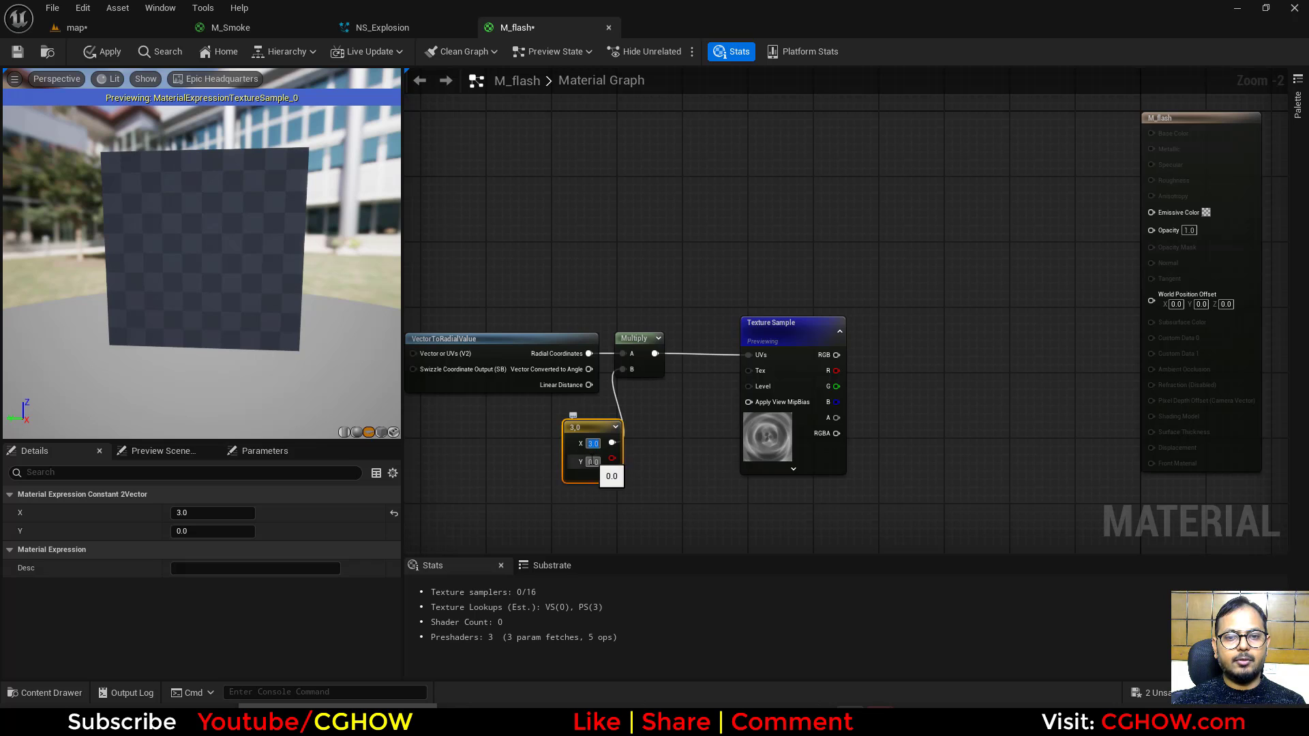
pyautogui.write('0.2')
pyautogui.press('Return')
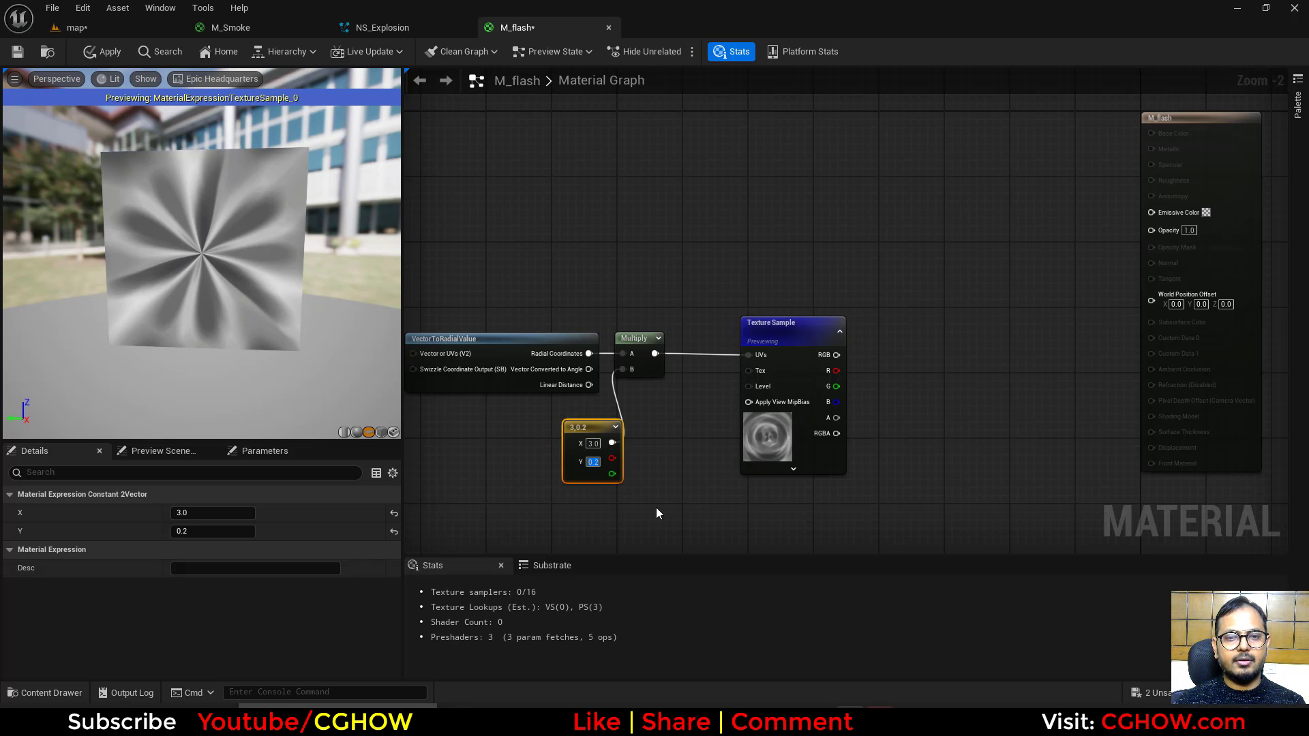
pyautogui.write('0.4')
pyautogui.press('Return')
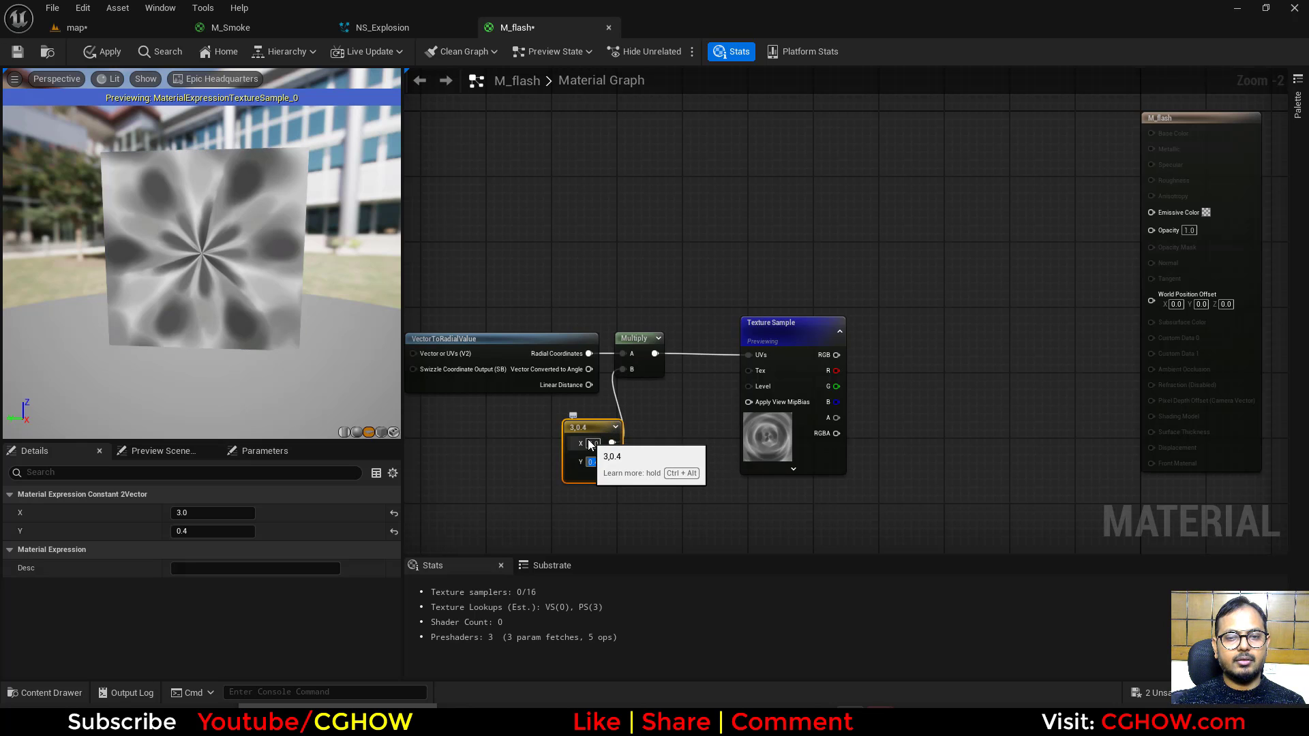
# Step: Add a RadialGradientExponential node and a constant of 1 for its Density input
pyautogui.moveTo(680, 235); pyautogui.dragTo(613, 250, button='right')
pyautogui.rightClick(579, 175)
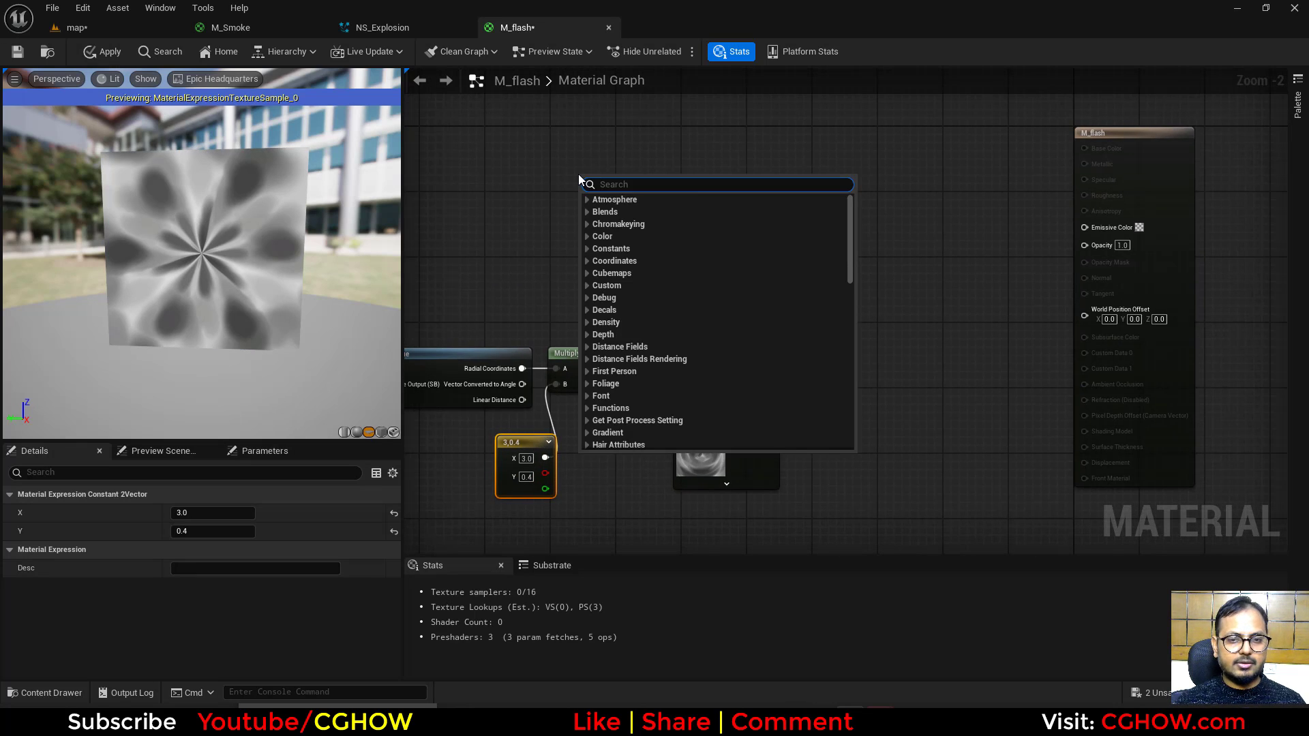
pyautogui.write('rad')
pyautogui.click(640, 214)
pyautogui.press('1')
pyautogui.click(472, 237)
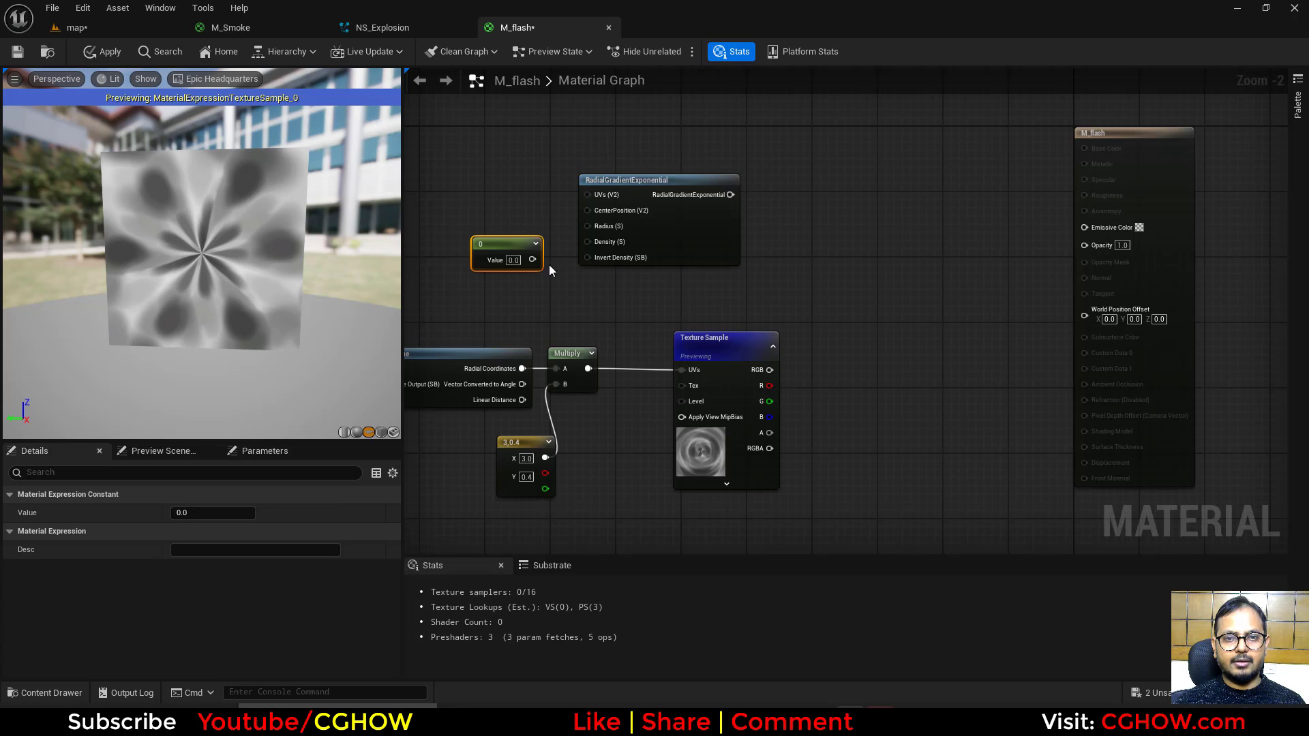
# Step: Multiply the radial gradient by the Texture Sample's red channel with a new Multiply node and preview the result
pyautogui.click(804, 293)
pyautogui.click(809, 275)
pyautogui.moveTo(769, 385); pyautogui.dragTo(730, 194)
pyautogui.press('space')
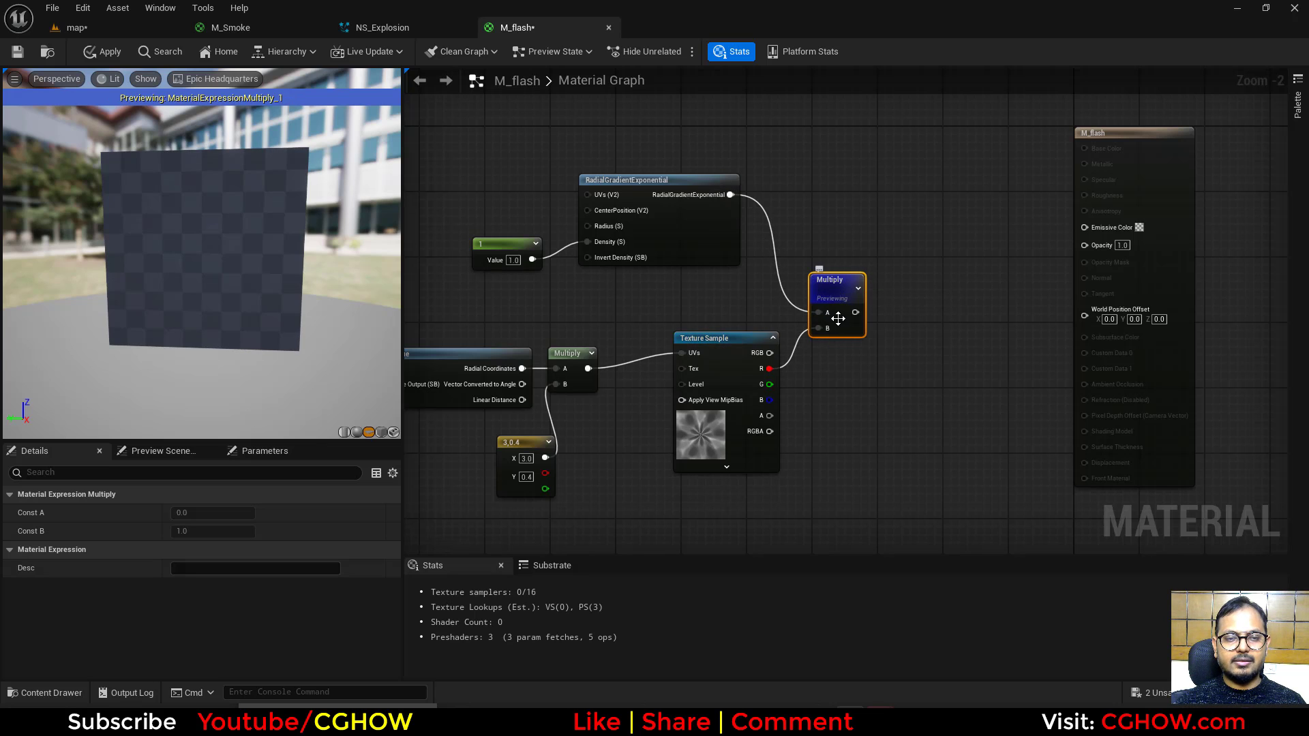
pyautogui.scroll(3, 153, 278)
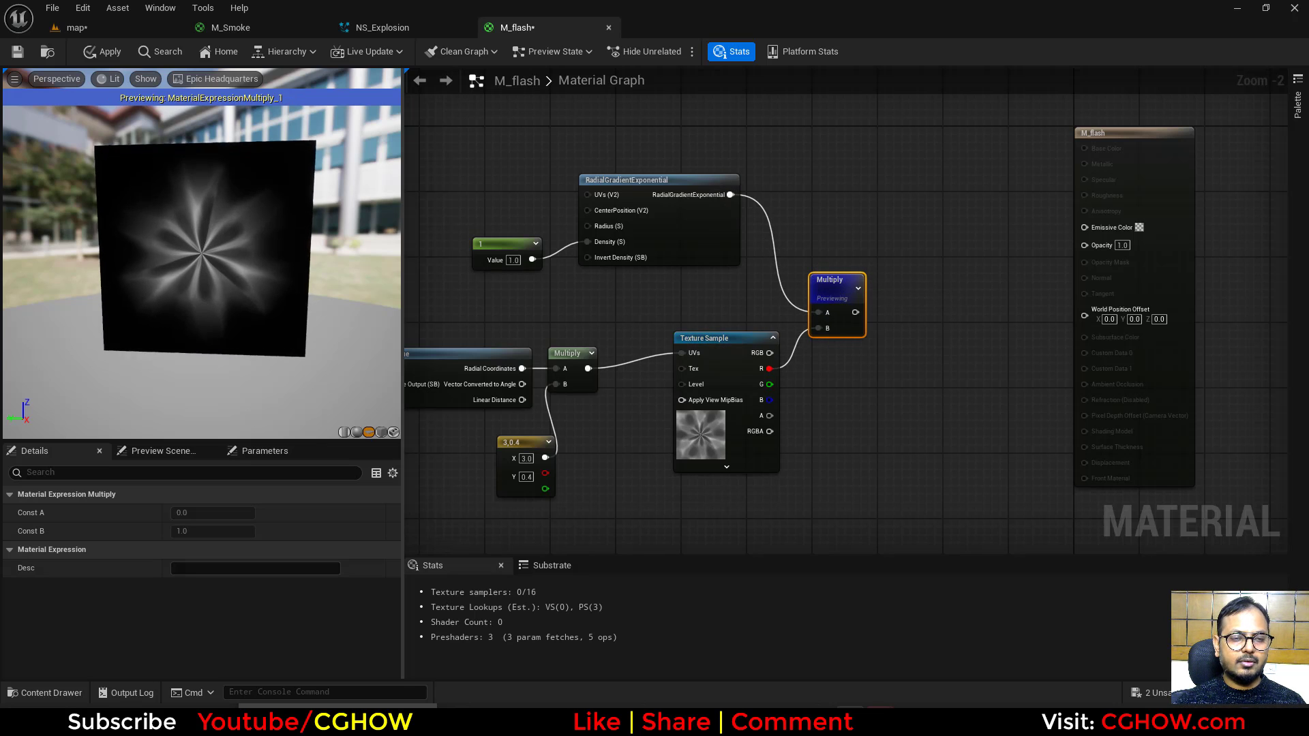
# Step: Set the Y value of the Constant2Vector that scales the radial coordinates to 0.3
pyautogui.moveTo(218, 302); pyautogui.dragTo(252, 276)
pyautogui.moveTo(541, 474); pyautogui.dragTo(579, 457, button='right')
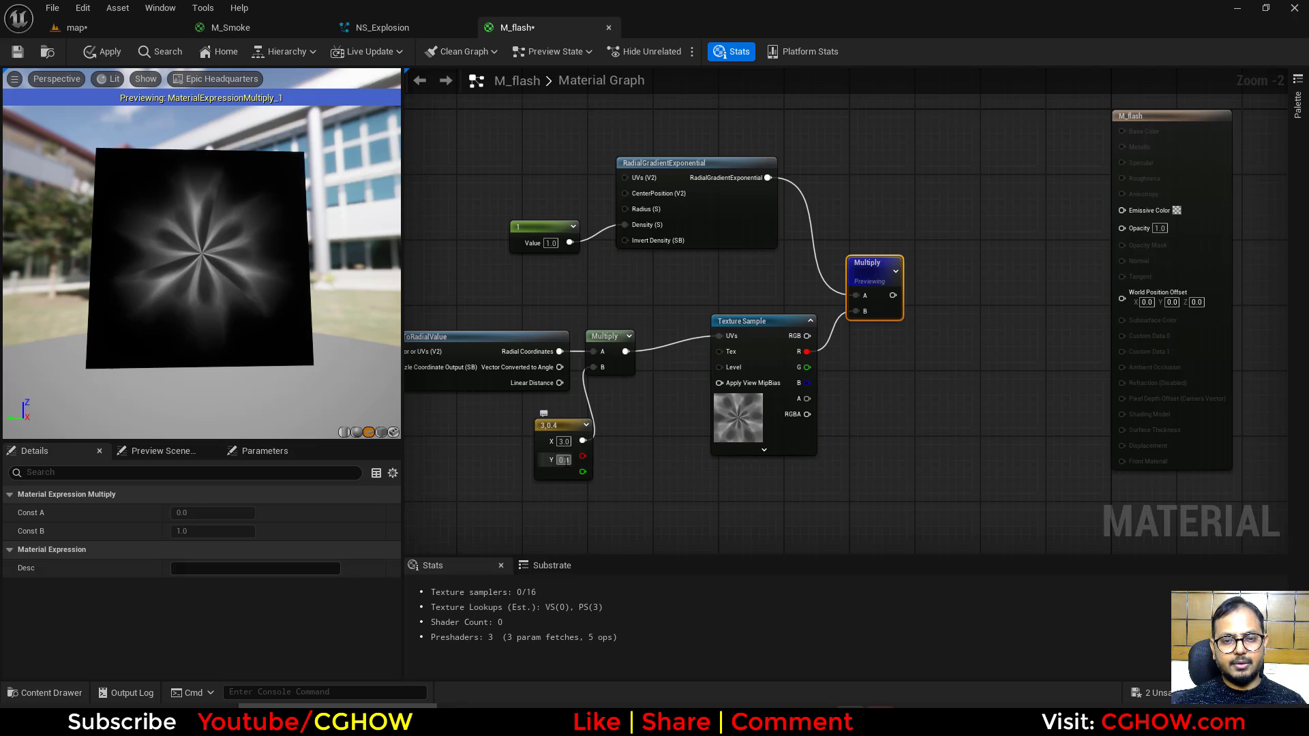
pyautogui.write('2')
pyautogui.press('Return')
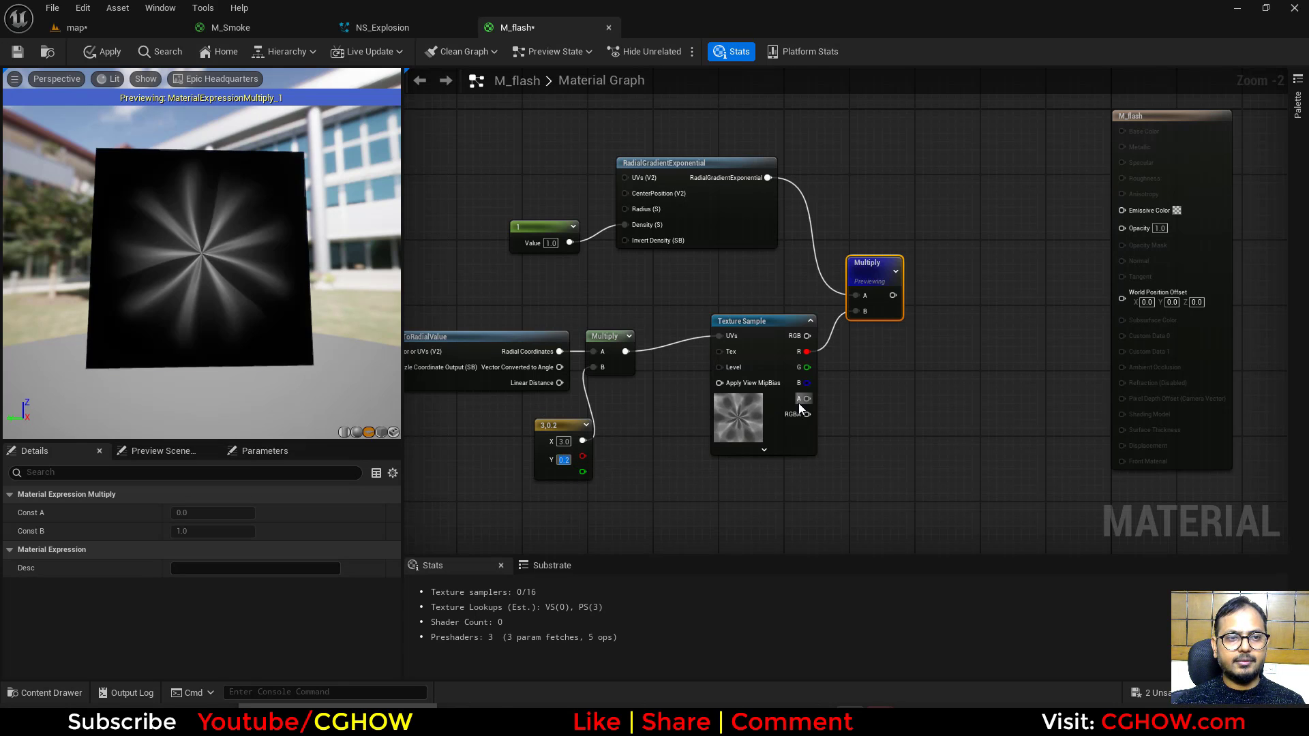
pyautogui.write('0.3')
pyautogui.press('Return')
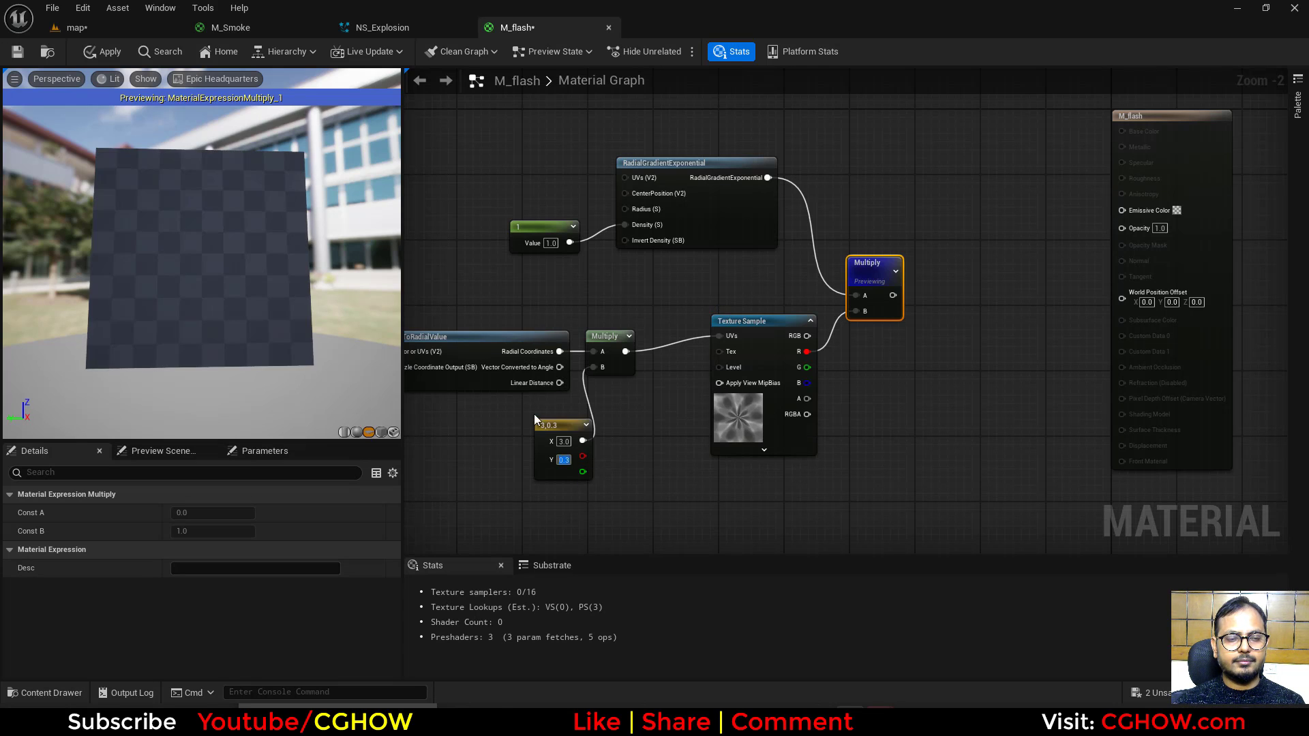
pyautogui.moveTo(341, 353)
pyautogui.mouseDown()
pyautogui.moveTo(286, 352)
pyautogui.moveTo(375, 351)
pyautogui.moveTo(330, 351)
pyautogui.mouseUp()
# Step: Preview the RadialGradientExponential node on its own
pyautogui.moveTo(802, 323); pyautogui.dragTo(792, 398, button='right')
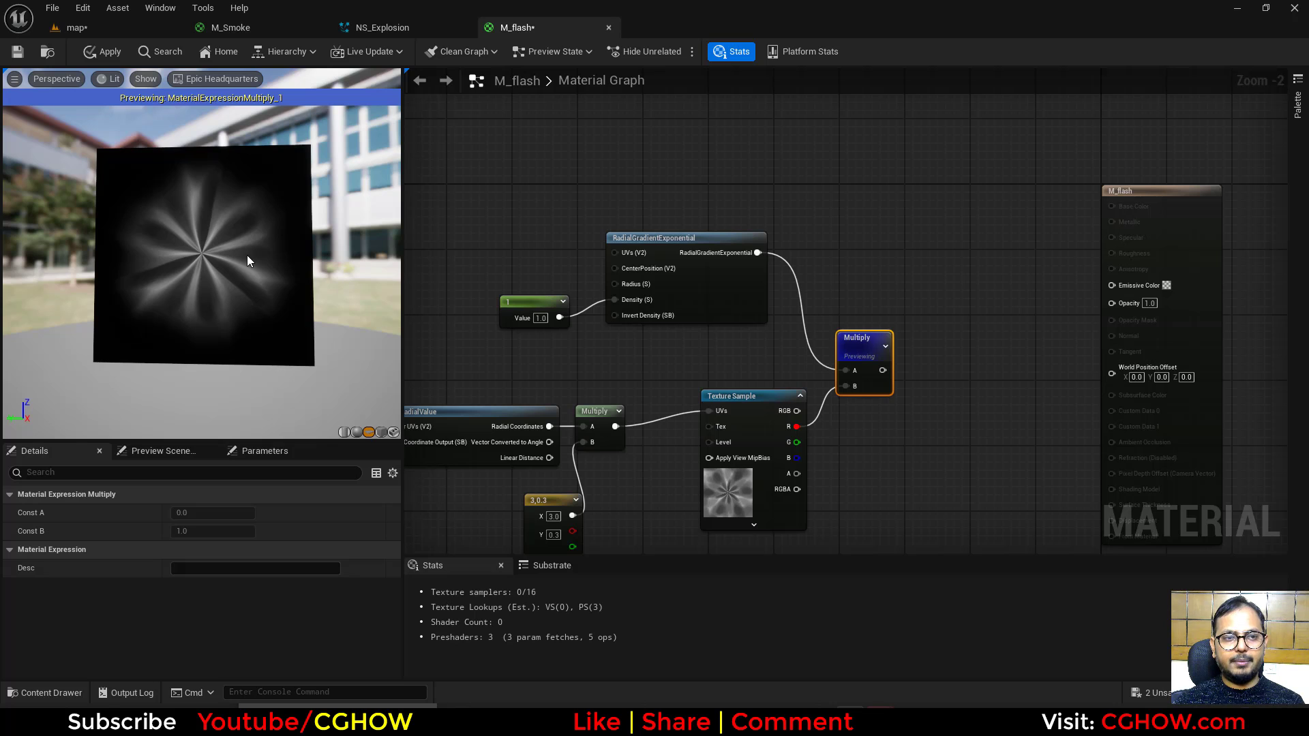
pyautogui.moveTo(564, 303); pyautogui.dragTo(603, 375, button='right')
pyautogui.rightClick(563, 191)
pyautogui.click(502, 223)
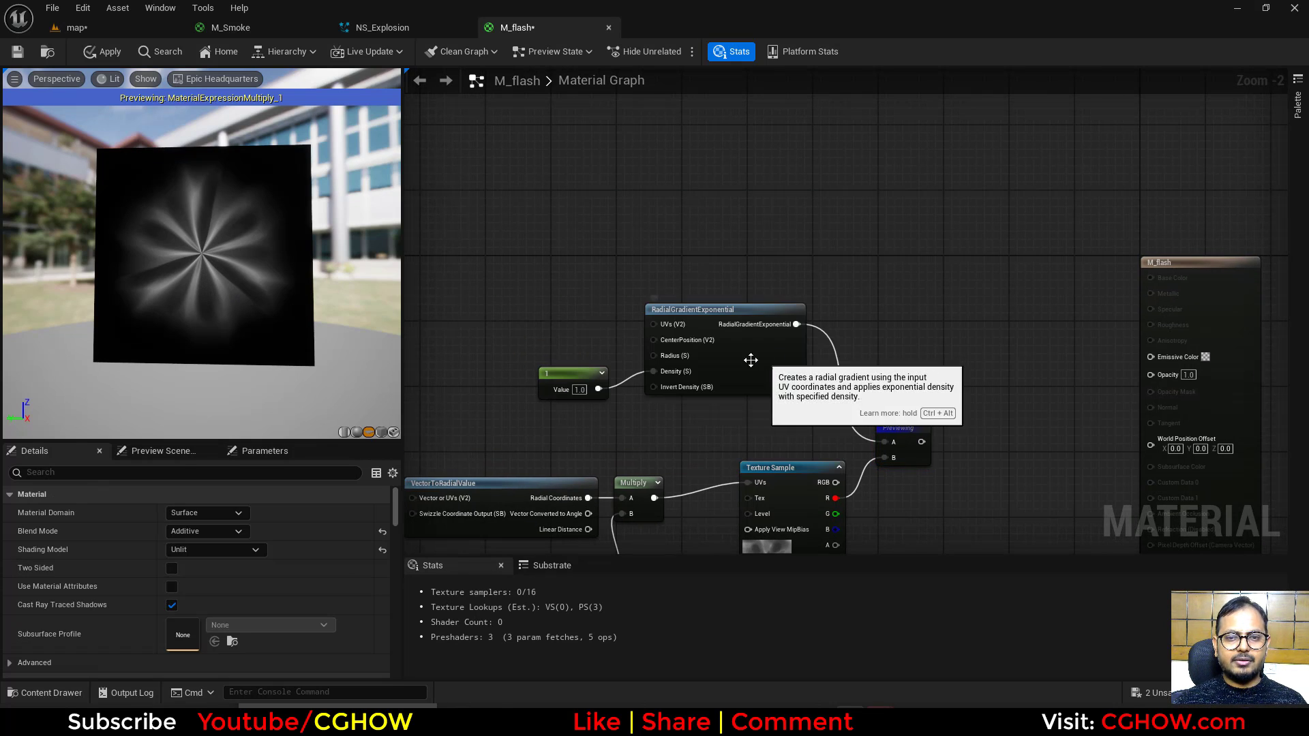
pyautogui.click(705, 348)
pyautogui.press('space')
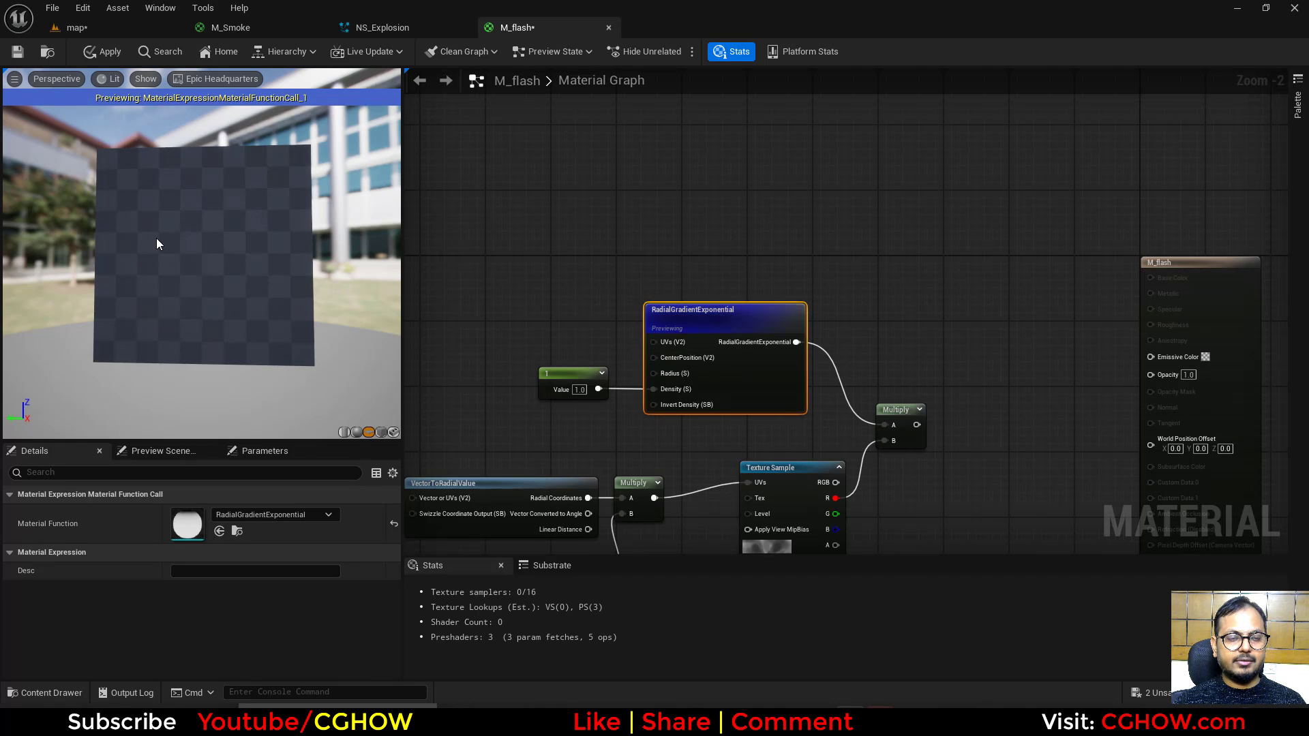
# Step: Above the gradient, build a Texture Coordinate node followed by a Multiply by 2 and a Subtract of 1
pyautogui.moveTo(597, 278); pyautogui.dragTo(589, 313, button='right')
pyautogui.click(477, 211)
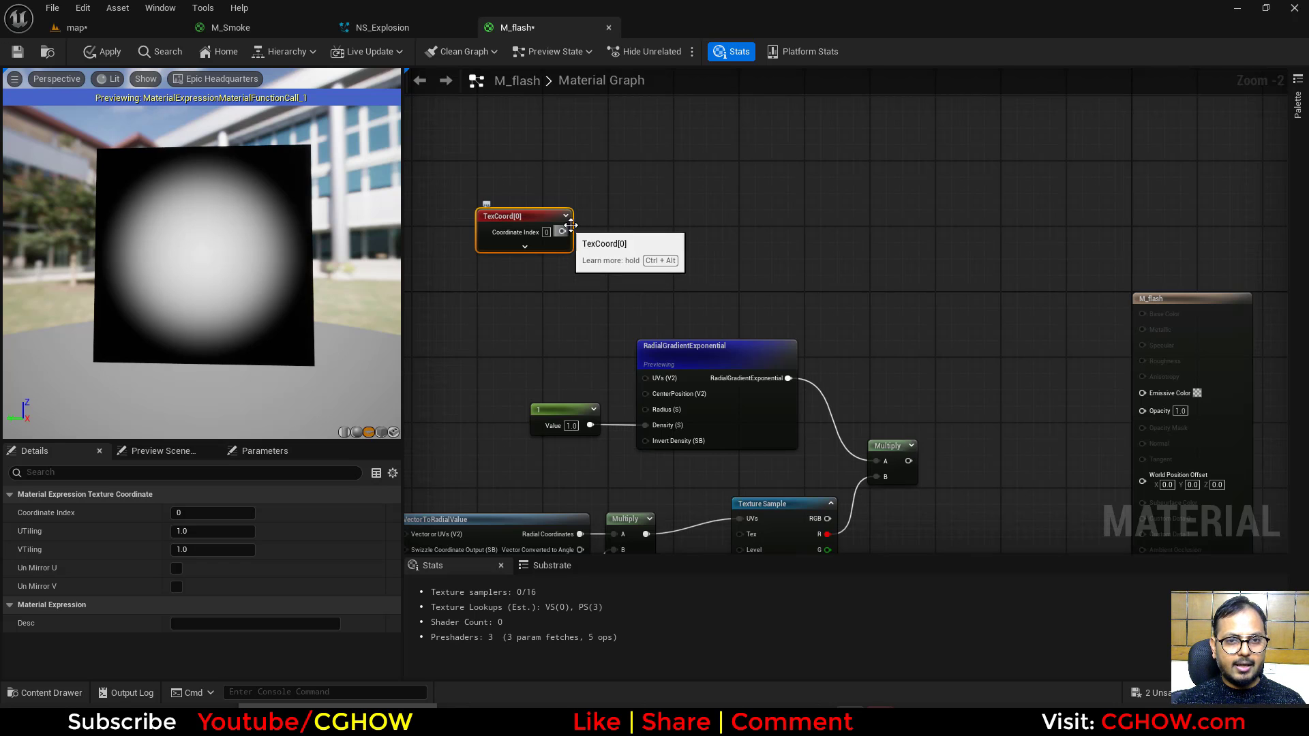
pyautogui.click(585, 216)
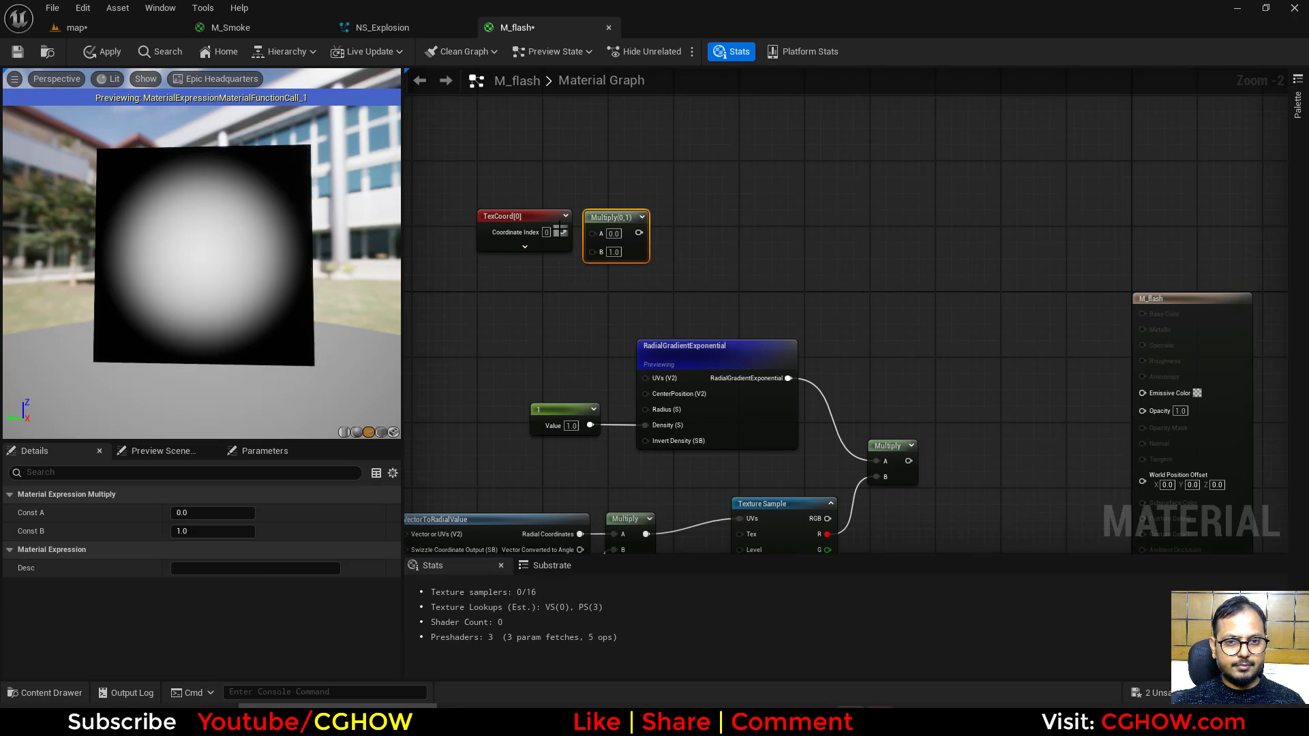
pyautogui.write('2')
pyautogui.moveTo(631, 236); pyautogui.dragTo(673, 228)
pyautogui.write('subtract')
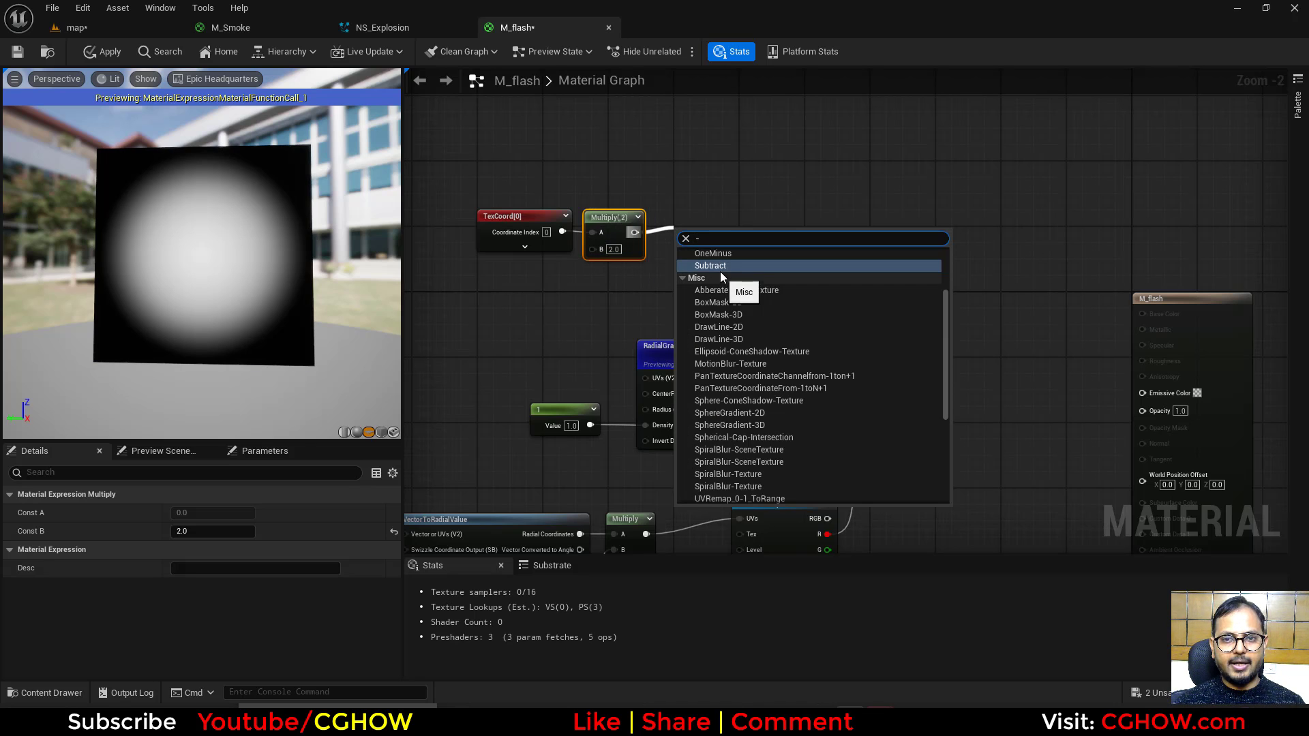
pyautogui.click(720, 271)
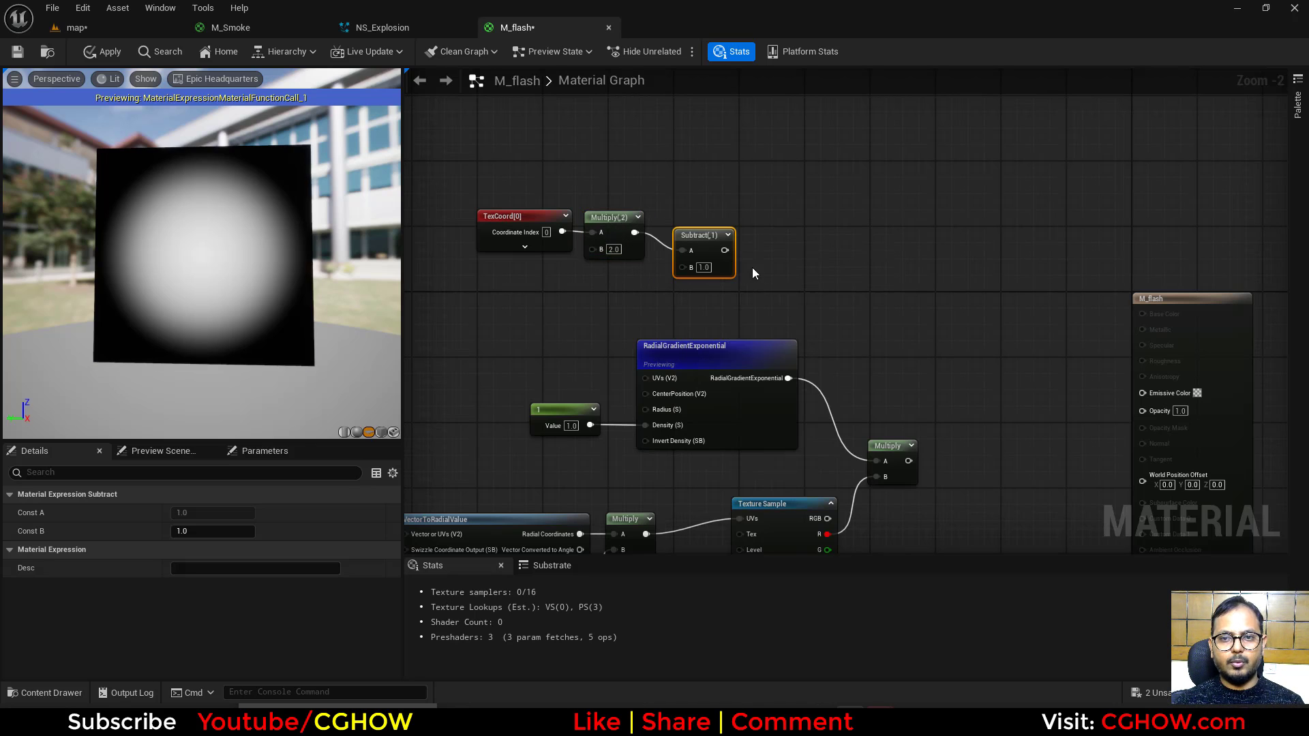
# Step: Preview the Texture Coordinate node and the Subtract node to compare their outputs
pyautogui.click(556, 216)
pyautogui.press('space')
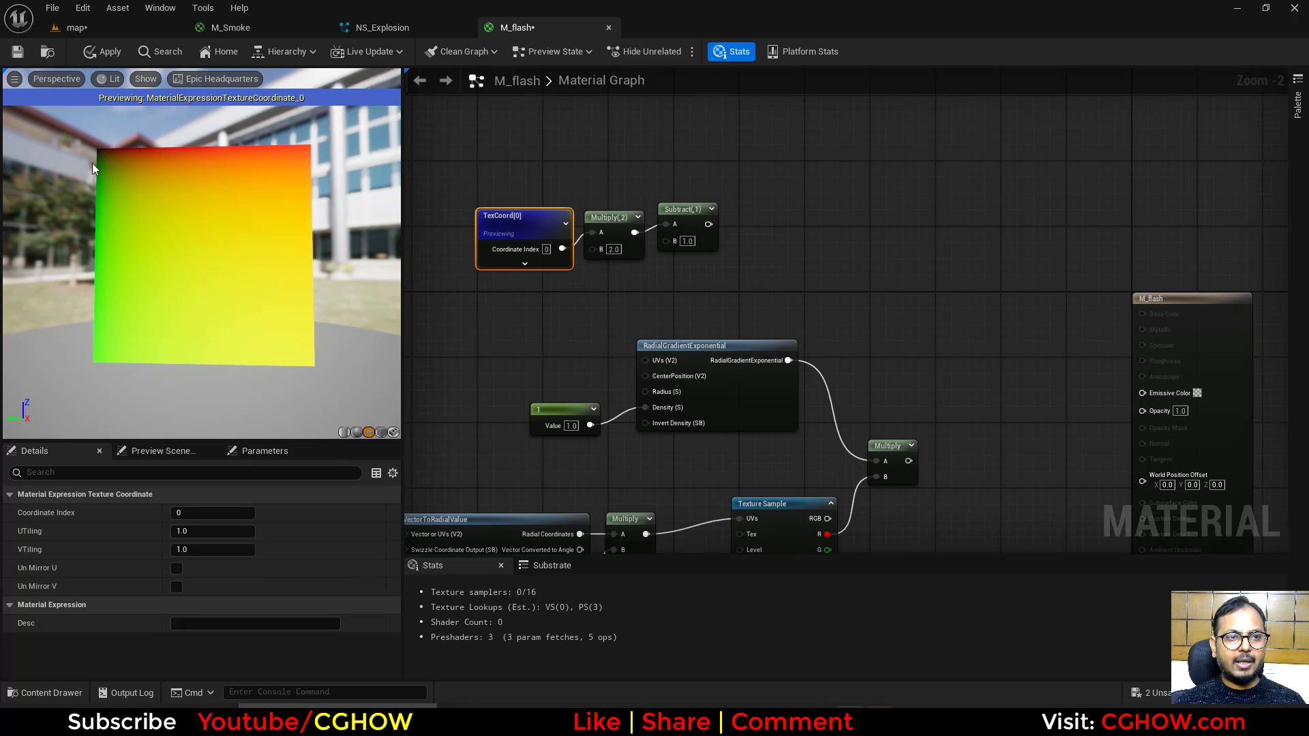
pyautogui.click(682, 212)
pyautogui.press('space')
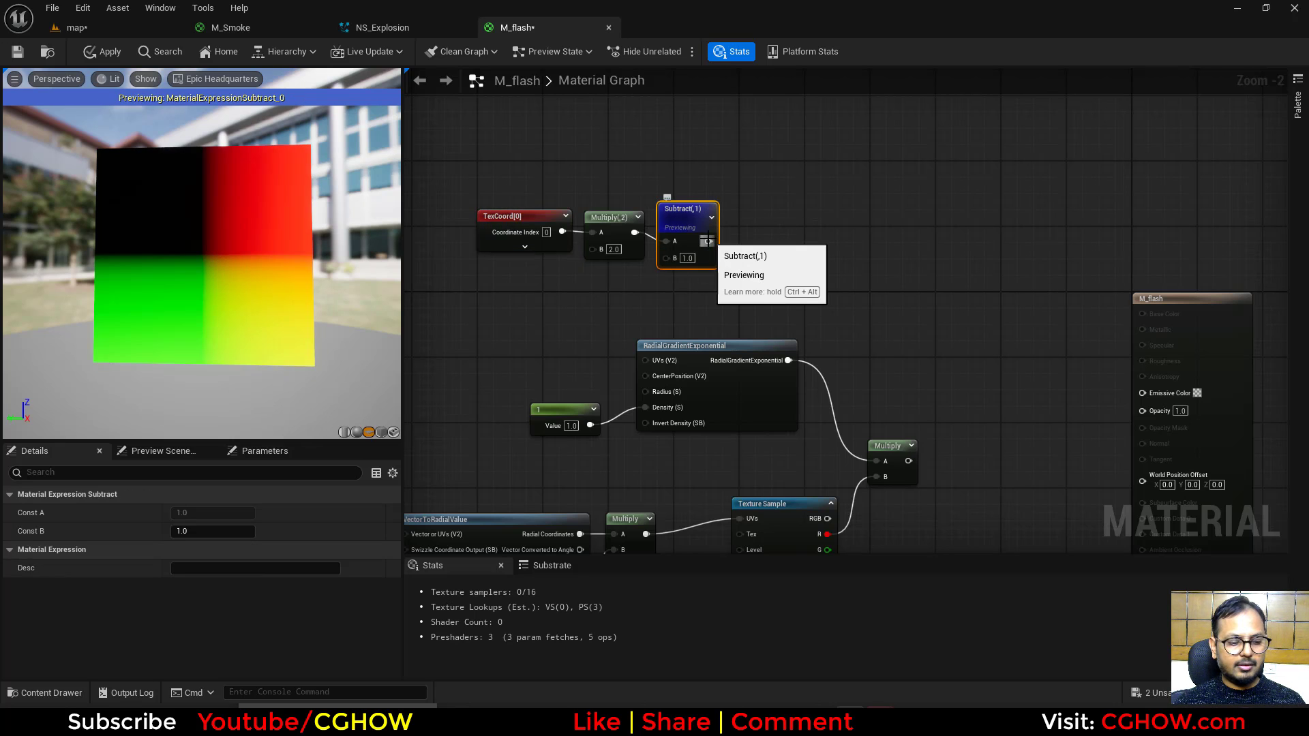
# Step: Connect the Subtract output to a new Length node and preview it
pyautogui.moveTo(709, 241); pyautogui.dragTo(751, 230)
pyautogui.write('len')
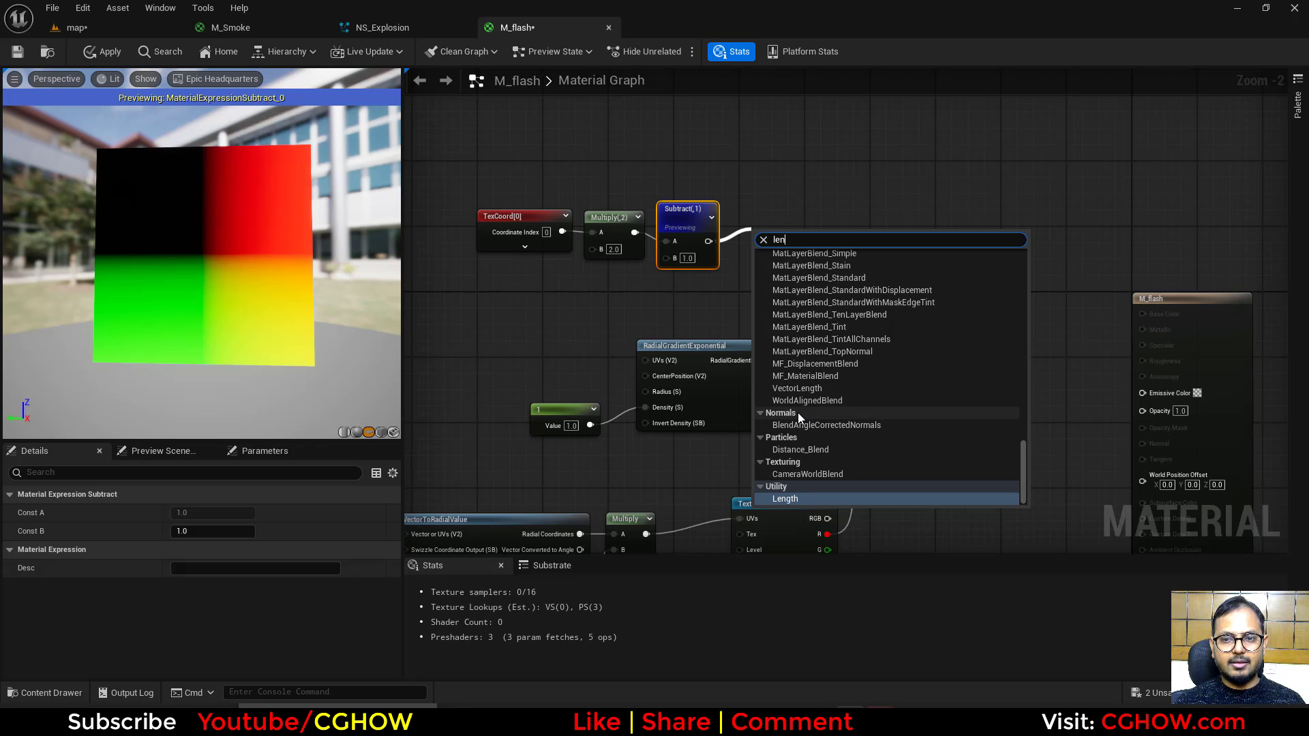
pyautogui.write('gth')
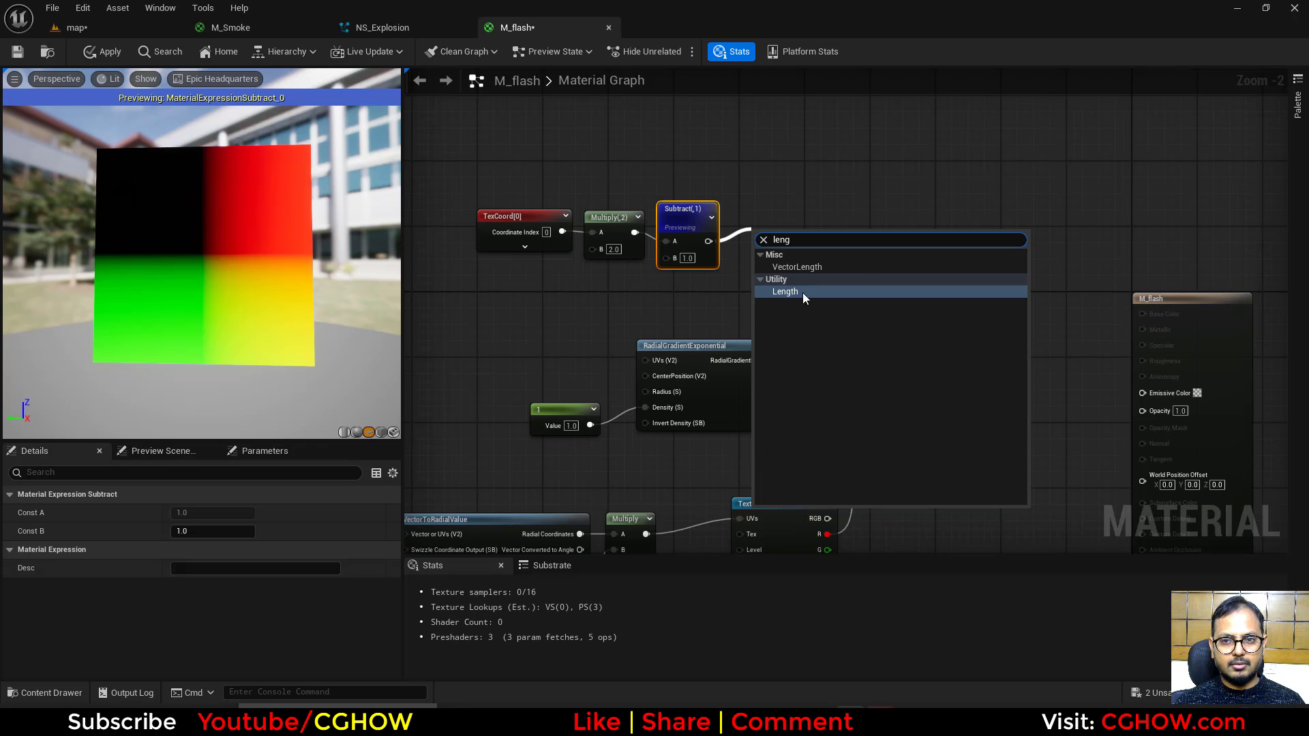
pyautogui.click(791, 291)
pyautogui.press('space')
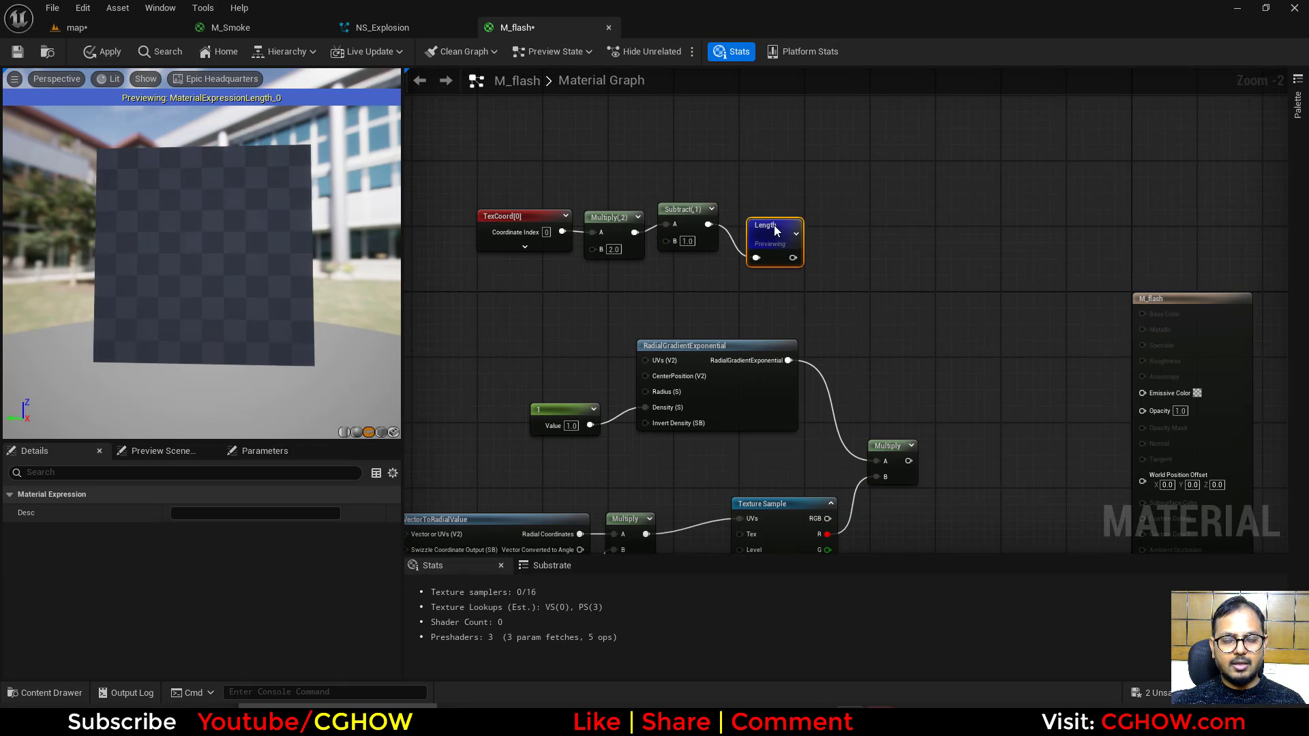
# Step: Try inverting the Length output with a One Minus node followed by a Power node with exponent 2, and preview it
pyautogui.moveTo(789, 244); pyautogui.dragTo(769, 192)
pyautogui.moveTo(774, 289); pyautogui.dragTo(715, 244, button='right')
pyautogui.click(719, 194)
pyautogui.press('o')
pyautogui.click(718, 194)
pyautogui.moveTo(676, 214); pyautogui.dragTo(808, 193)
pyautogui.press('e')
pyautogui.click(780, 195)
pyautogui.press('space')
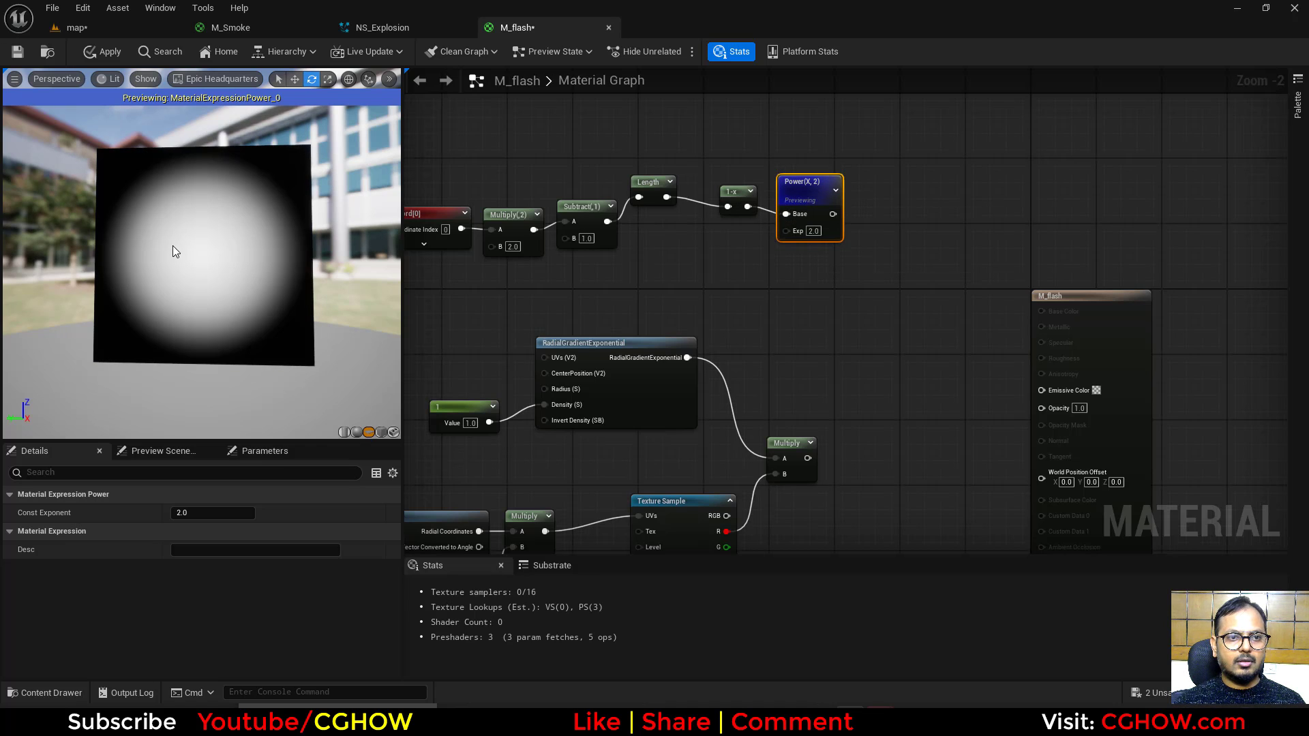
# Step: Delete the One Minus and Power nodes and feed the Length output into the B input of a new Divide node
pyautogui.moveTo(728, 259); pyautogui.dragTo(660, 294, button='right')
pyautogui.press('Delete')
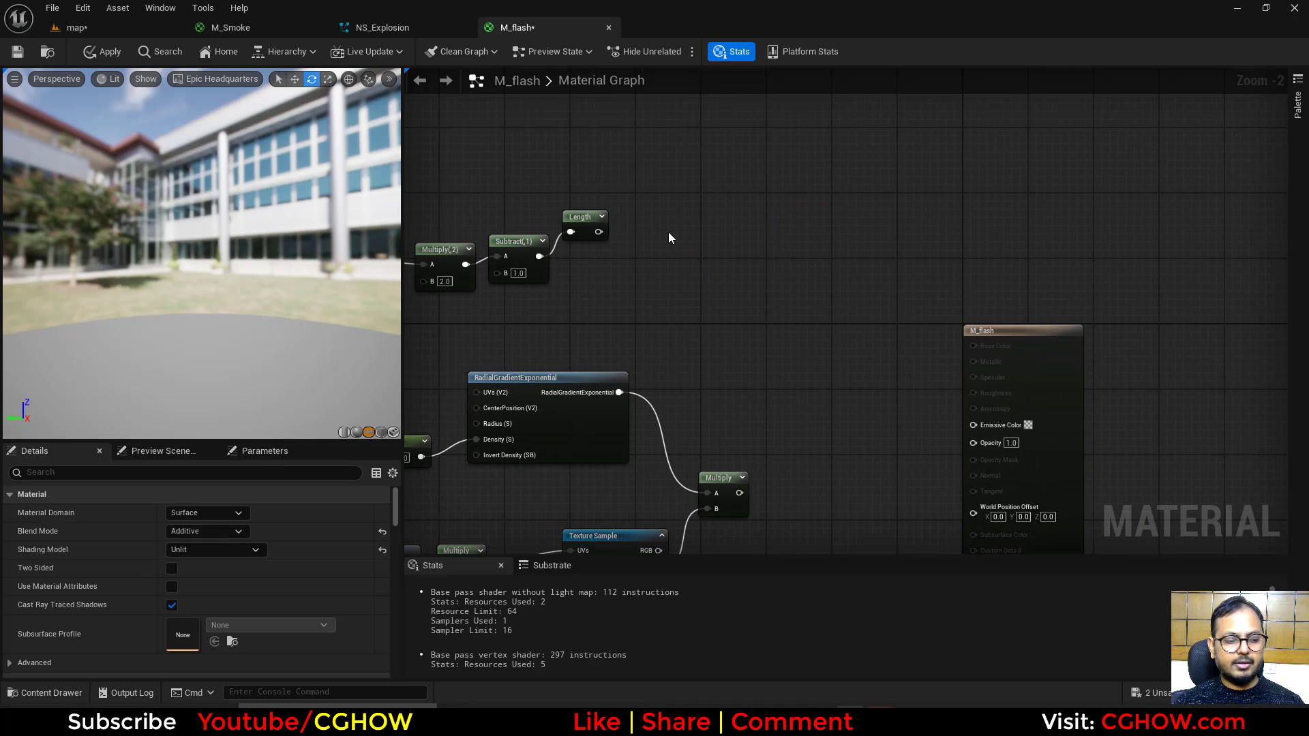
pyautogui.click(661, 188)
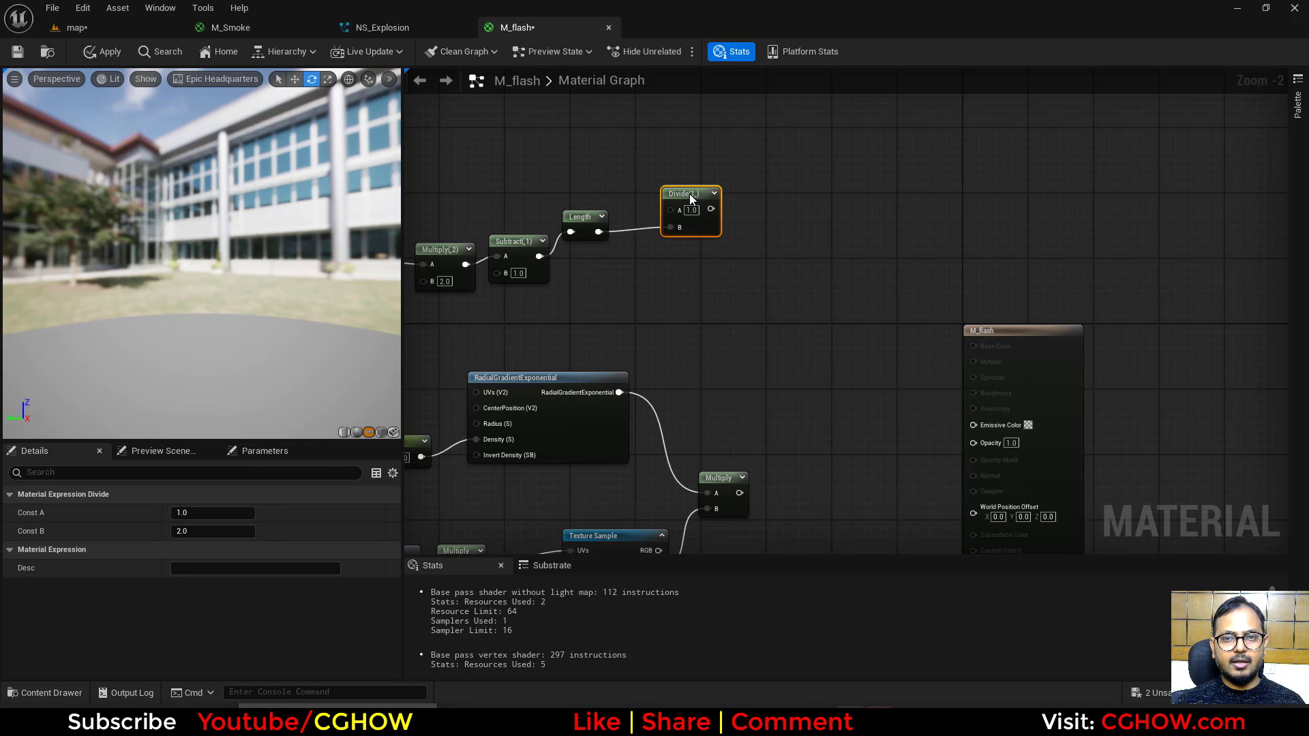
# Step: Preview the Divide node and set its A value to 0.01
pyautogui.press('space')
pyautogui.write('0.01')
pyautogui.press('Return')
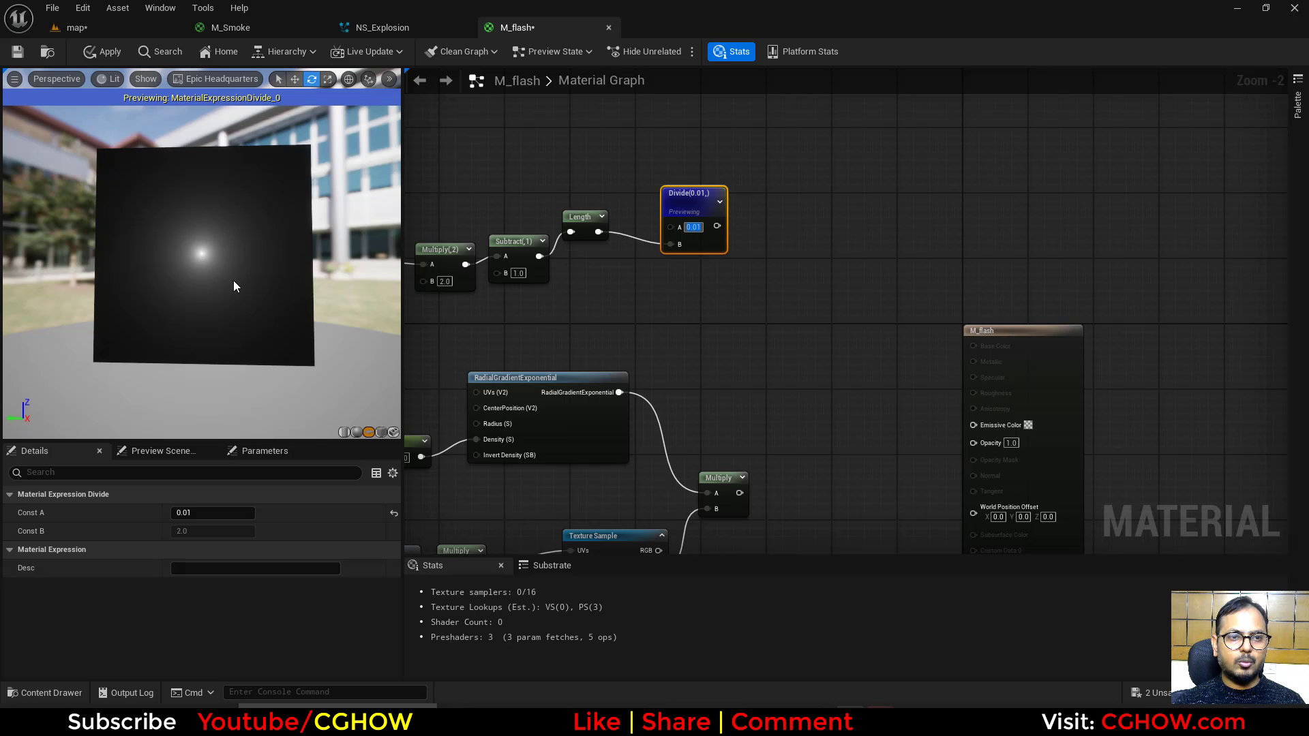
# Step: Connect the Divide output to input A of the Multiply fed by the Texture Sample, replacing RadialGradientExponential, and preview that Multiply
pyautogui.moveTo(752, 398); pyautogui.dragTo(734, 314, button='right')
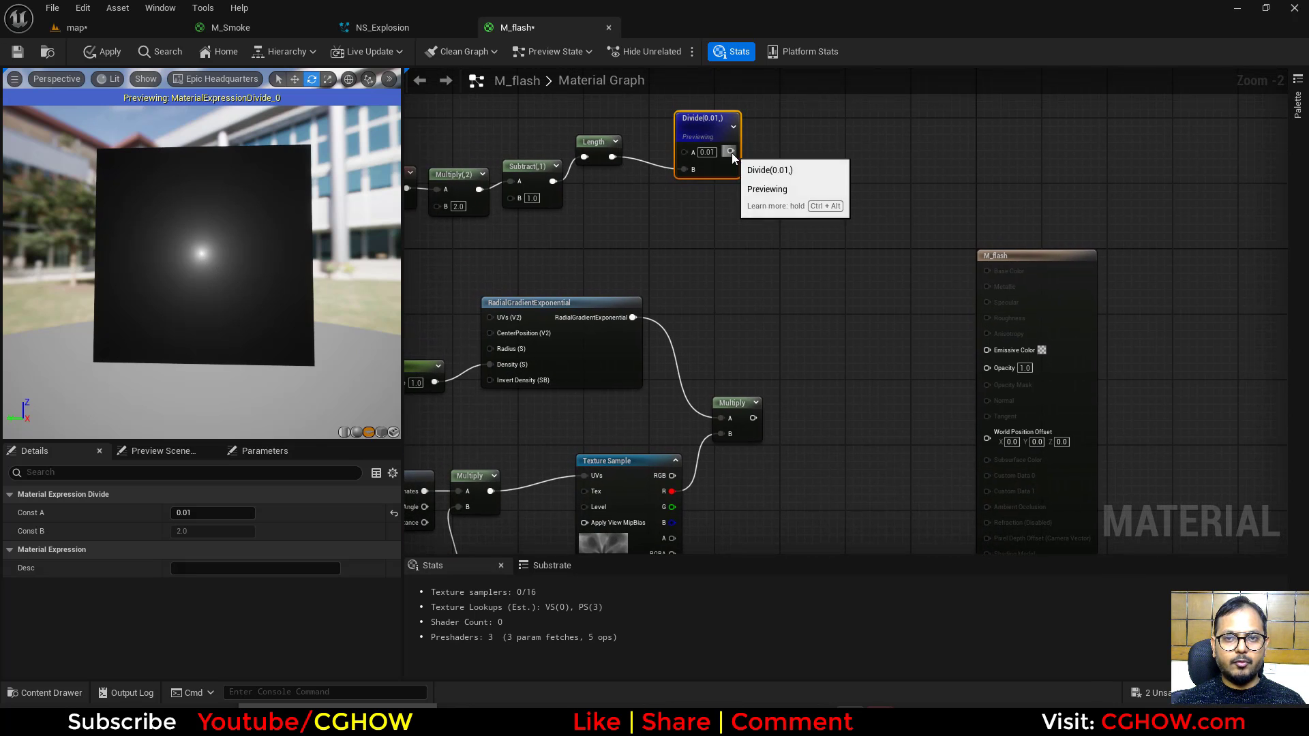
pyautogui.moveTo(731, 151); pyautogui.dragTo(725, 418)
pyautogui.click(746, 435)
pyautogui.press('space')
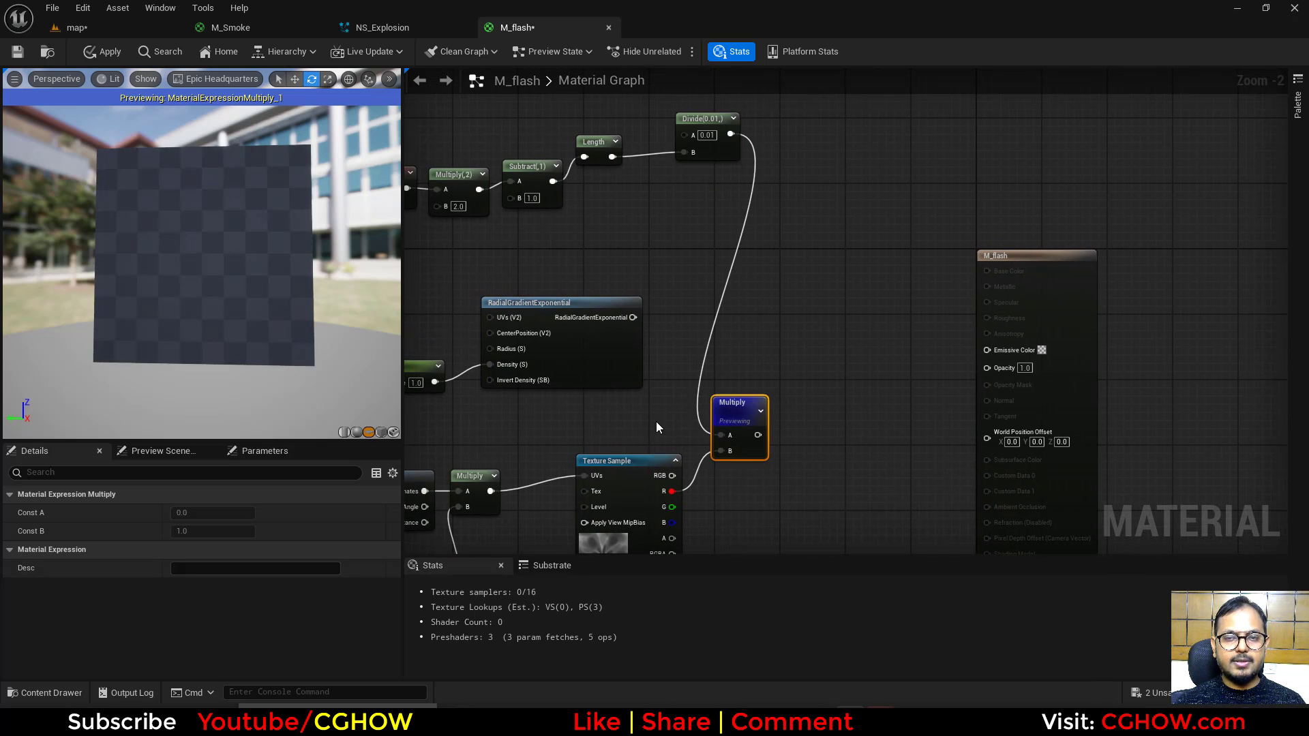
pyautogui.moveTo(655, 421); pyautogui.dragTo(710, 414, button='right')
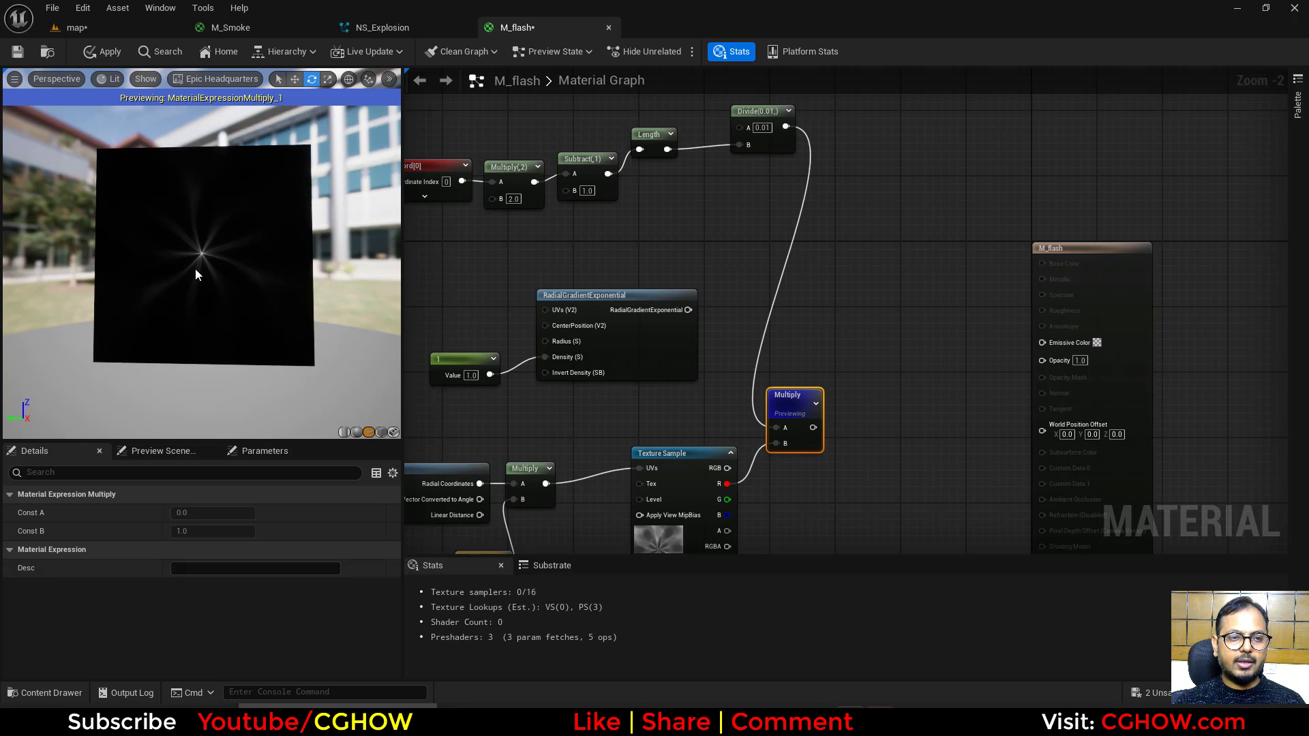
pyautogui.moveTo(195, 269); pyautogui.dragTo(198, 300, button='right')
# Step: Try 0.02 as the Divide node's A value, and settle on 0.05
pyautogui.moveTo(725, 216); pyautogui.dragTo(720, 314, button='right')
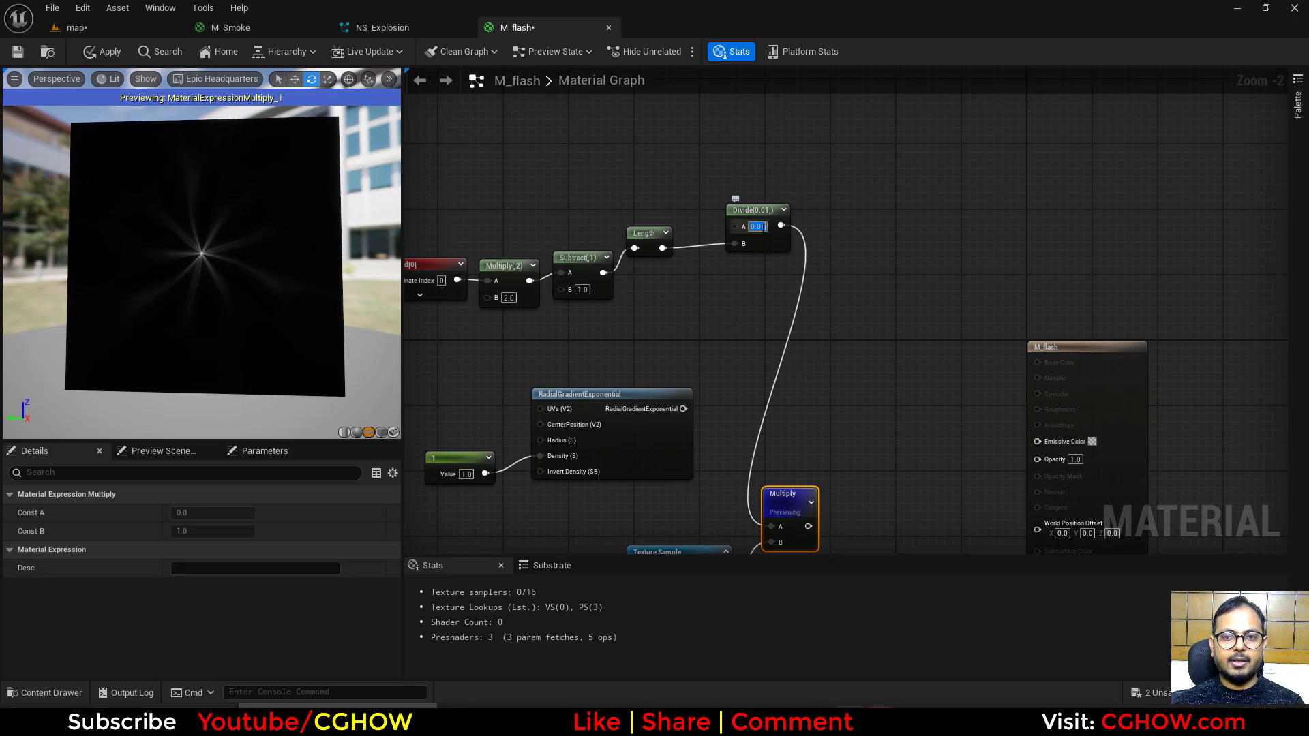
pyautogui.write('0.02')
pyautogui.press('Return')
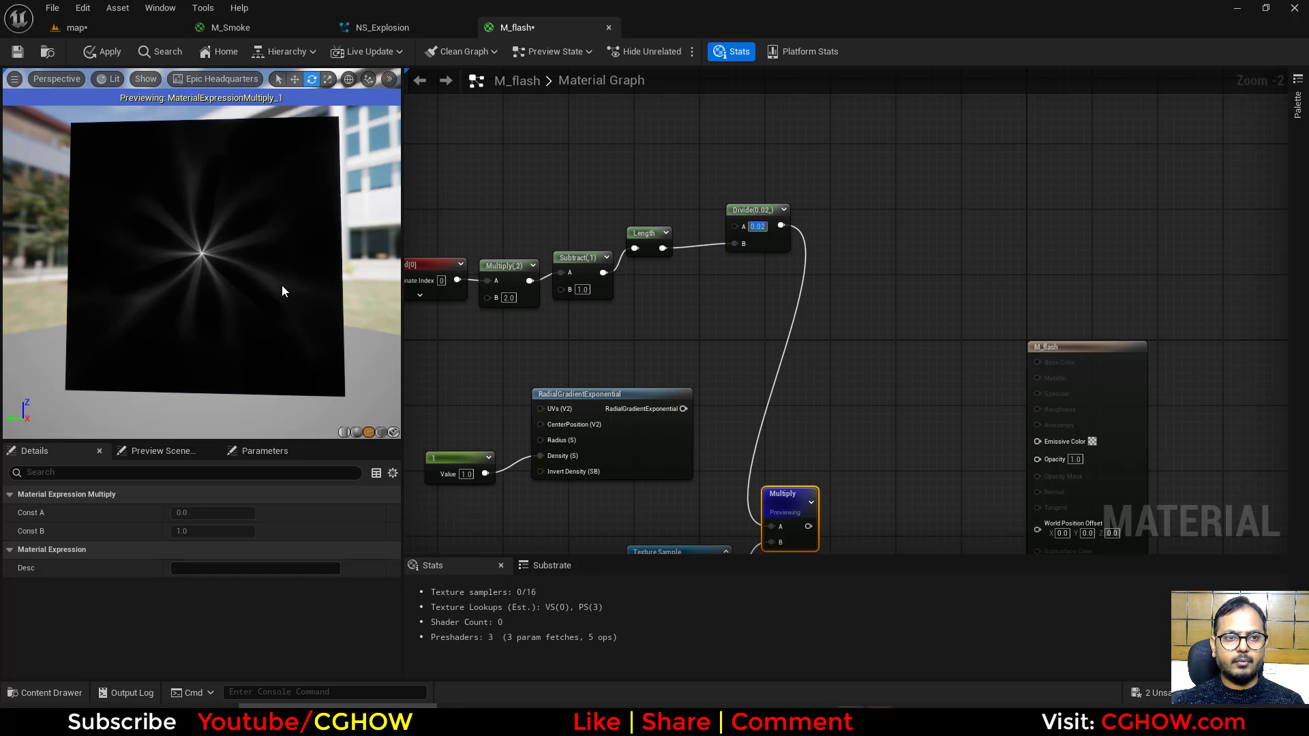
pyautogui.write('0.05')
pyautogui.press('Return')
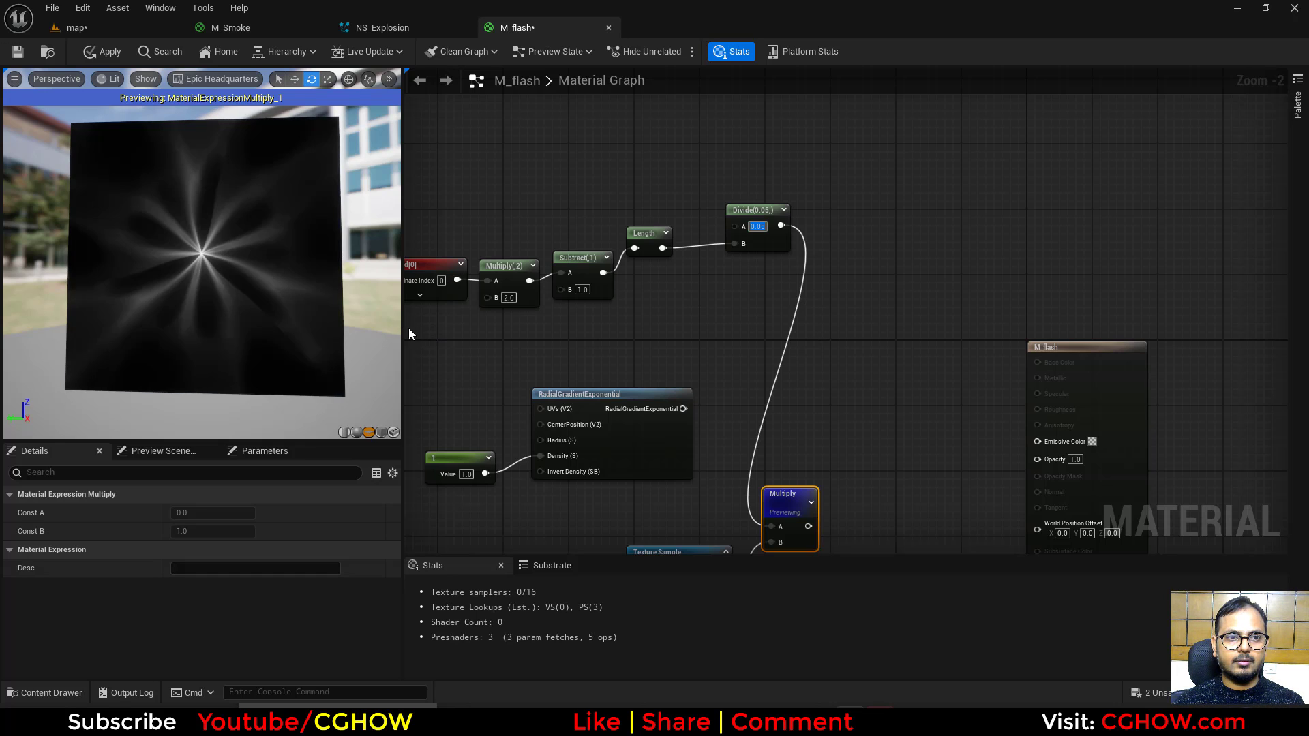
# Step: Set the two-component constant that scales the radial coordinates to X 1 and Y 0, trying X 2 first
pyautogui.moveTo(628, 438); pyautogui.dragTo(709, 202, button='right')
pyautogui.moveTo(547, 397); pyautogui.dragTo(587, 460, button='right')
pyautogui.click(704, 458)
pyautogui.moveTo(600, 505); pyautogui.dragTo(607, 451, button='right')
pyautogui.click(549, 430)
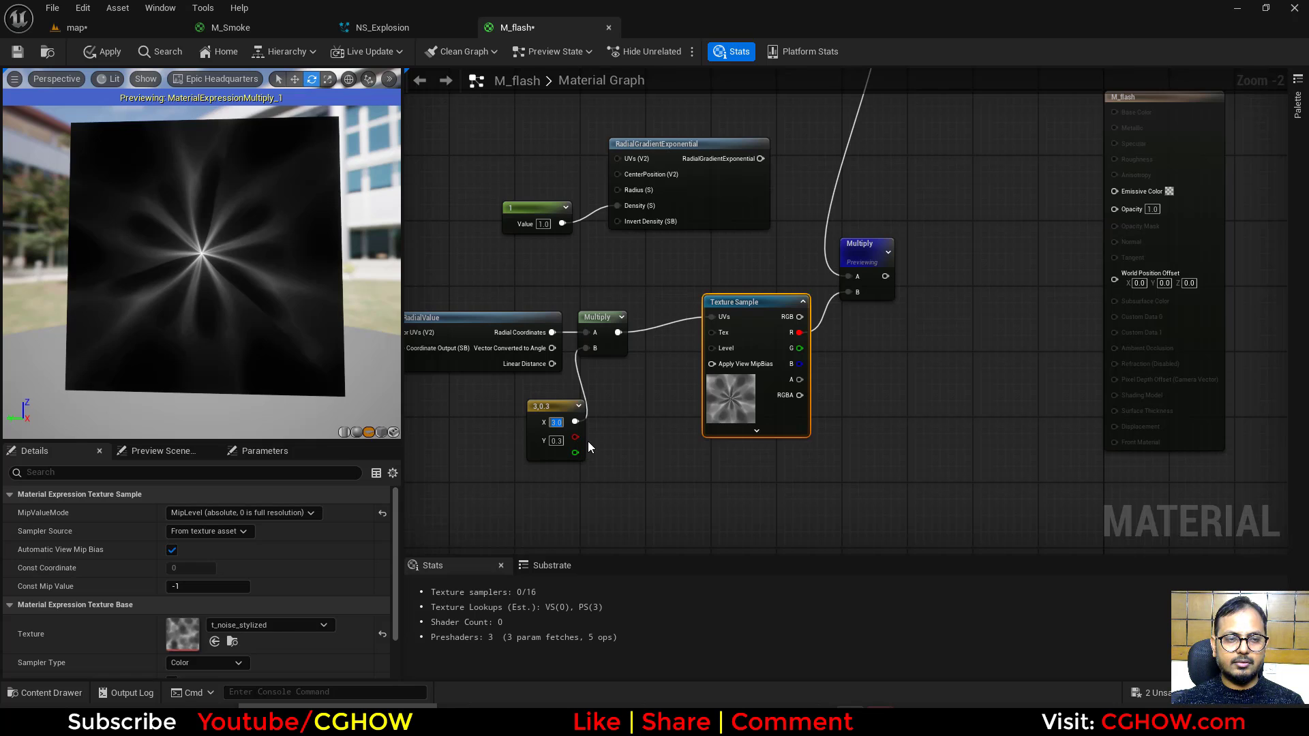
pyautogui.write('2')
pyautogui.press('Return')
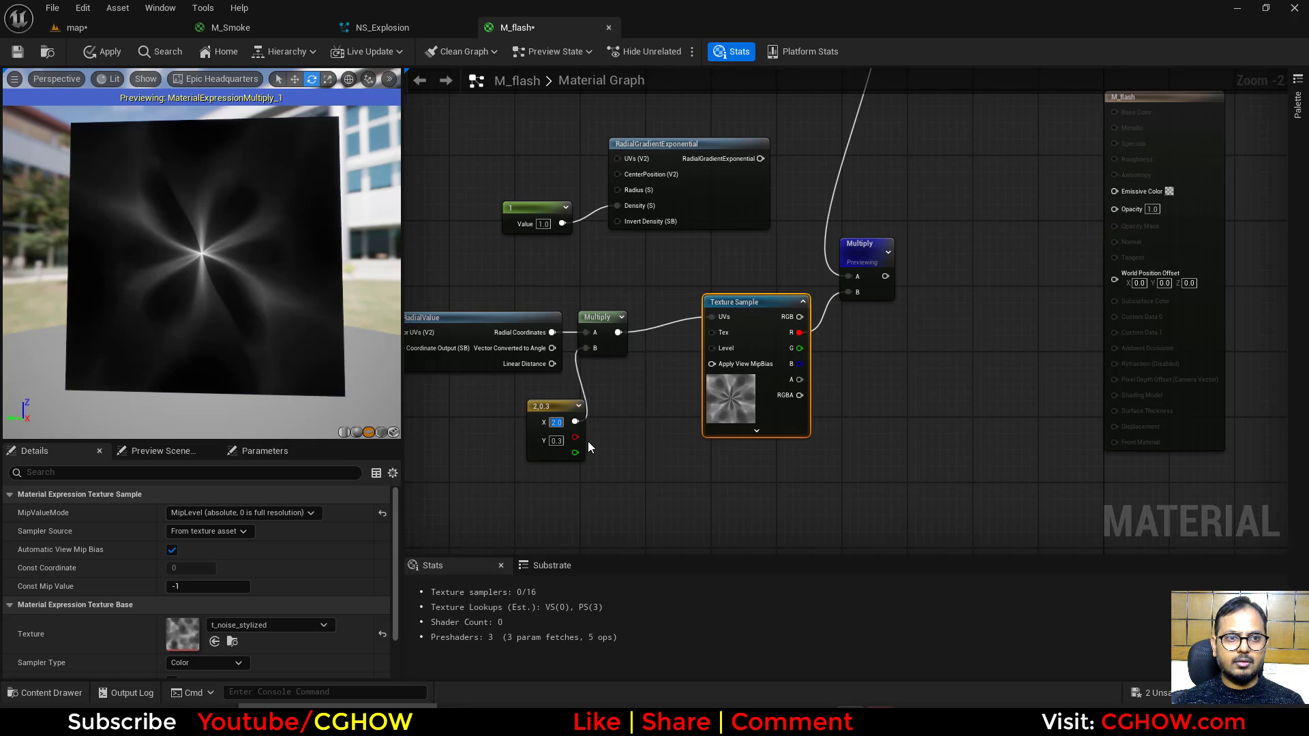
pyautogui.write('1')
pyautogui.press('Return')
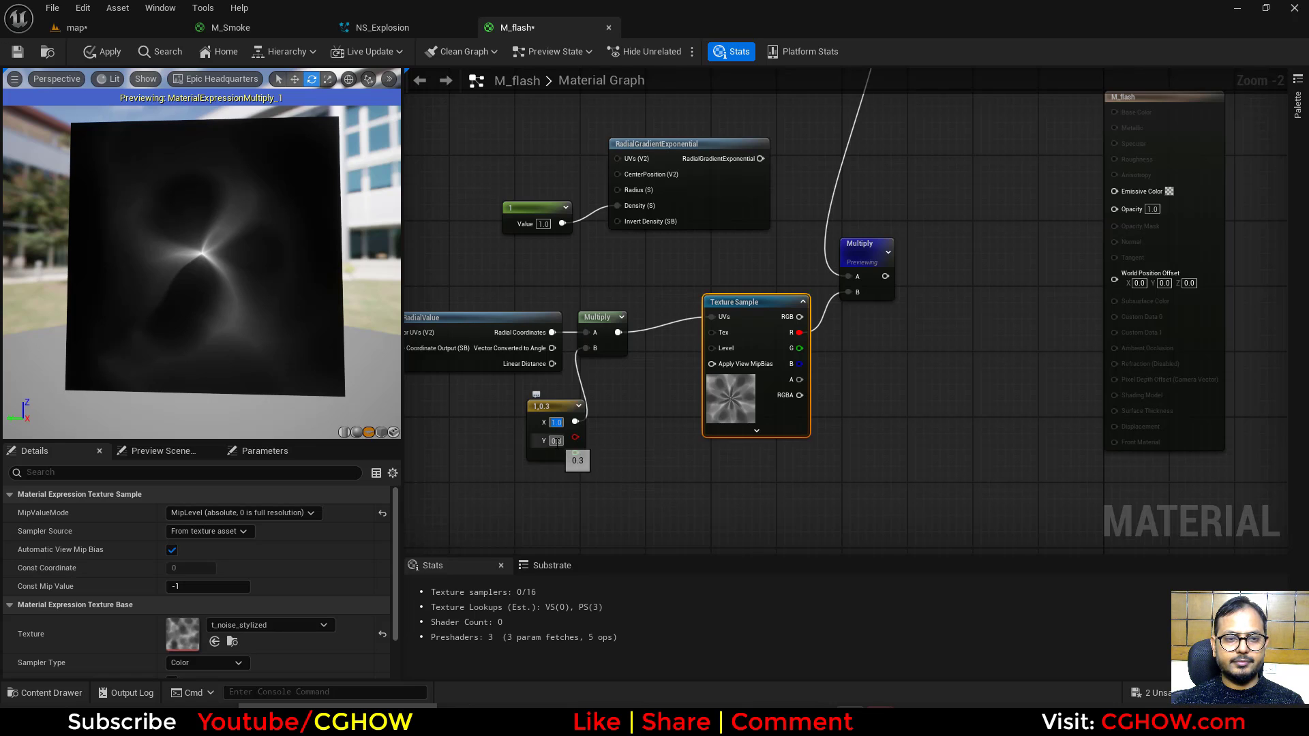
pyautogui.press('Return')
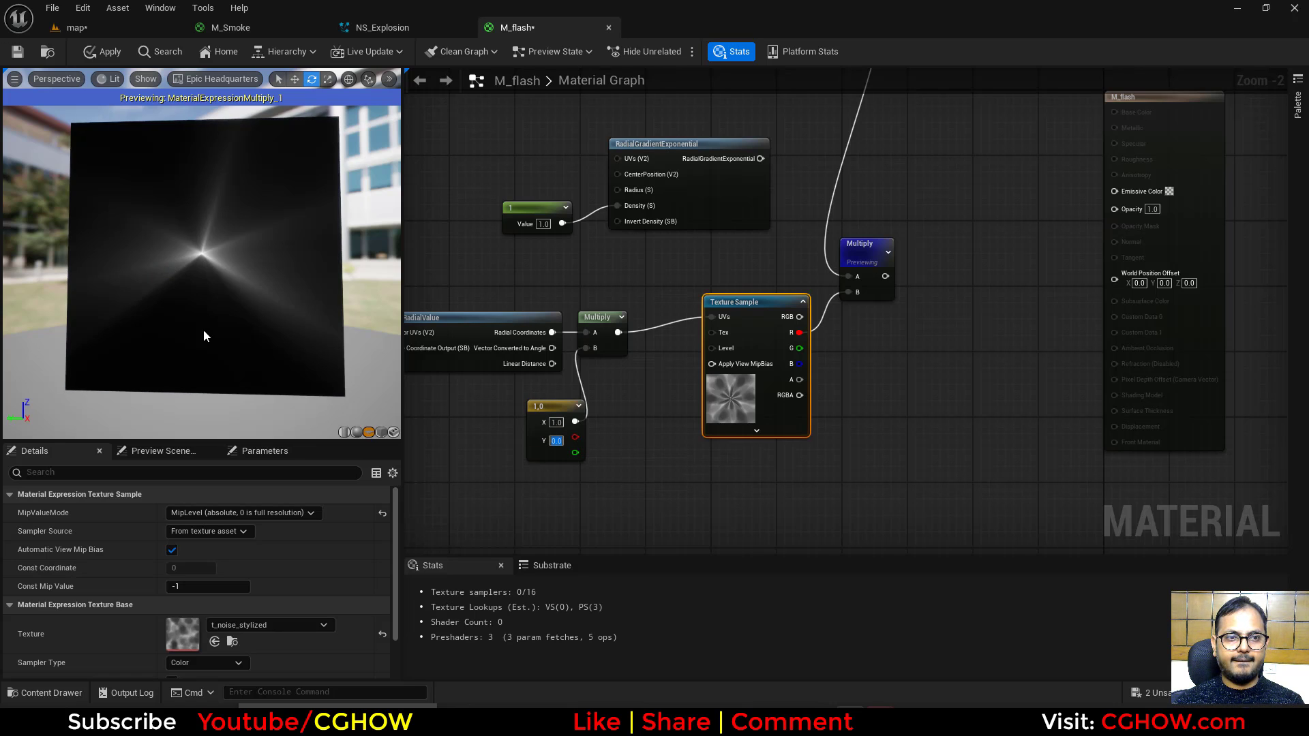
pyautogui.moveTo(264, 329); pyautogui.dragTo(327, 331)
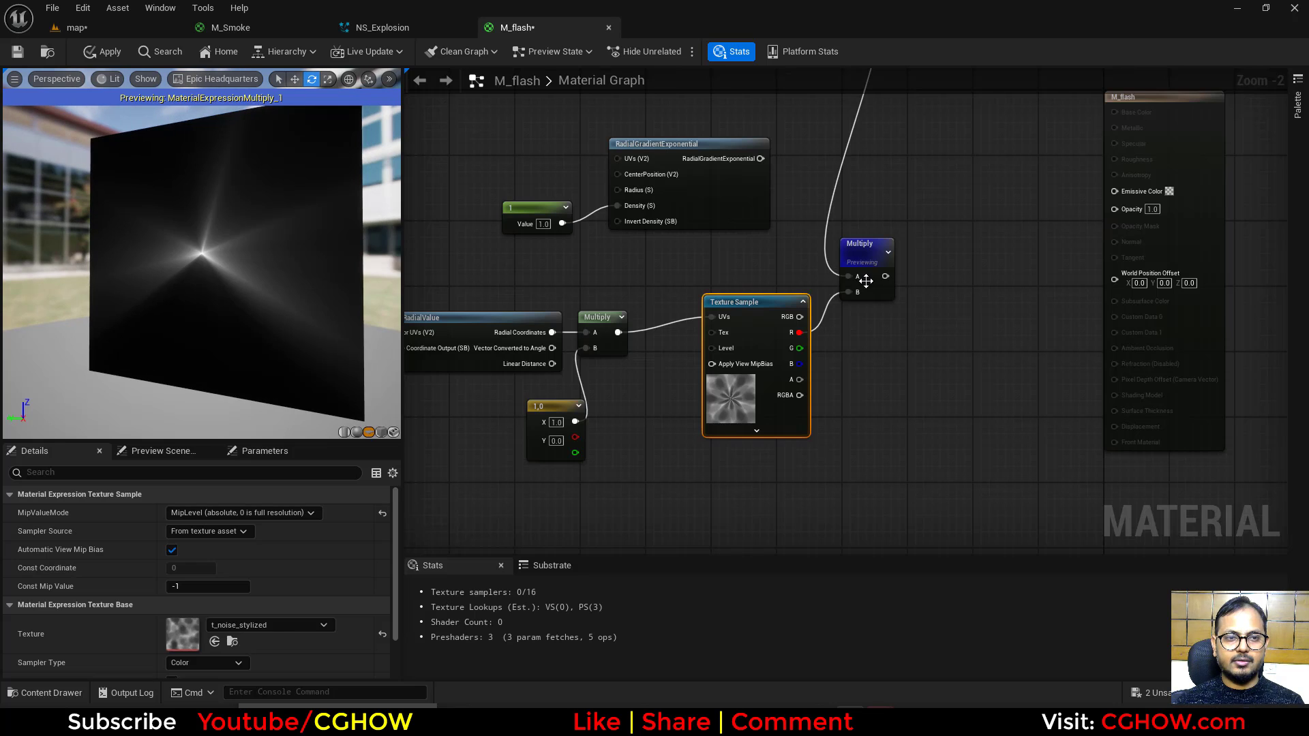
# Step: Try a Y value of 0.1 in the two-component constant and set it back to 0
pyautogui.moveTo(863, 282); pyautogui.dragTo(842, 337, button='right')
pyautogui.press('Return')
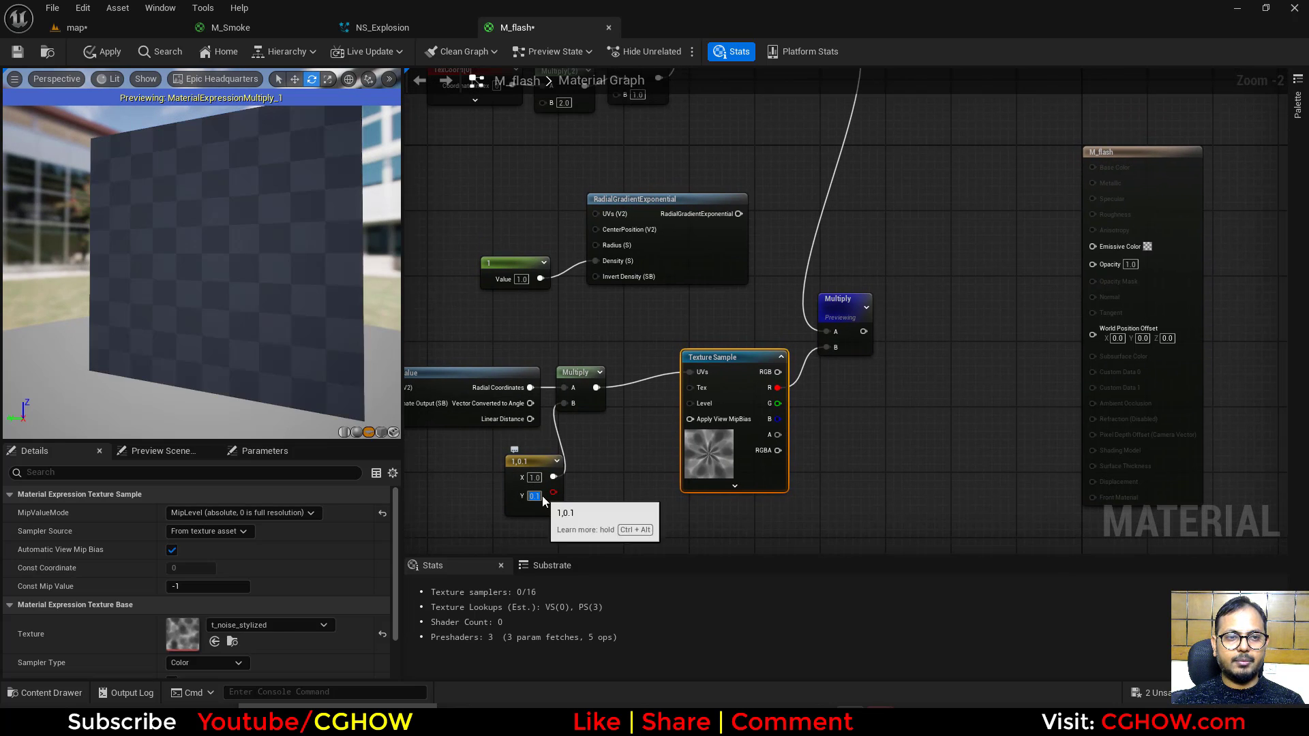
pyautogui.moveTo(913, 318); pyautogui.dragTo(896, 352, button='right')
pyautogui.click(514, 533)
pyautogui.write('0')
pyautogui.press('Return')
pyautogui.moveTo(574, 491); pyautogui.dragTo(601, 453, button='right')
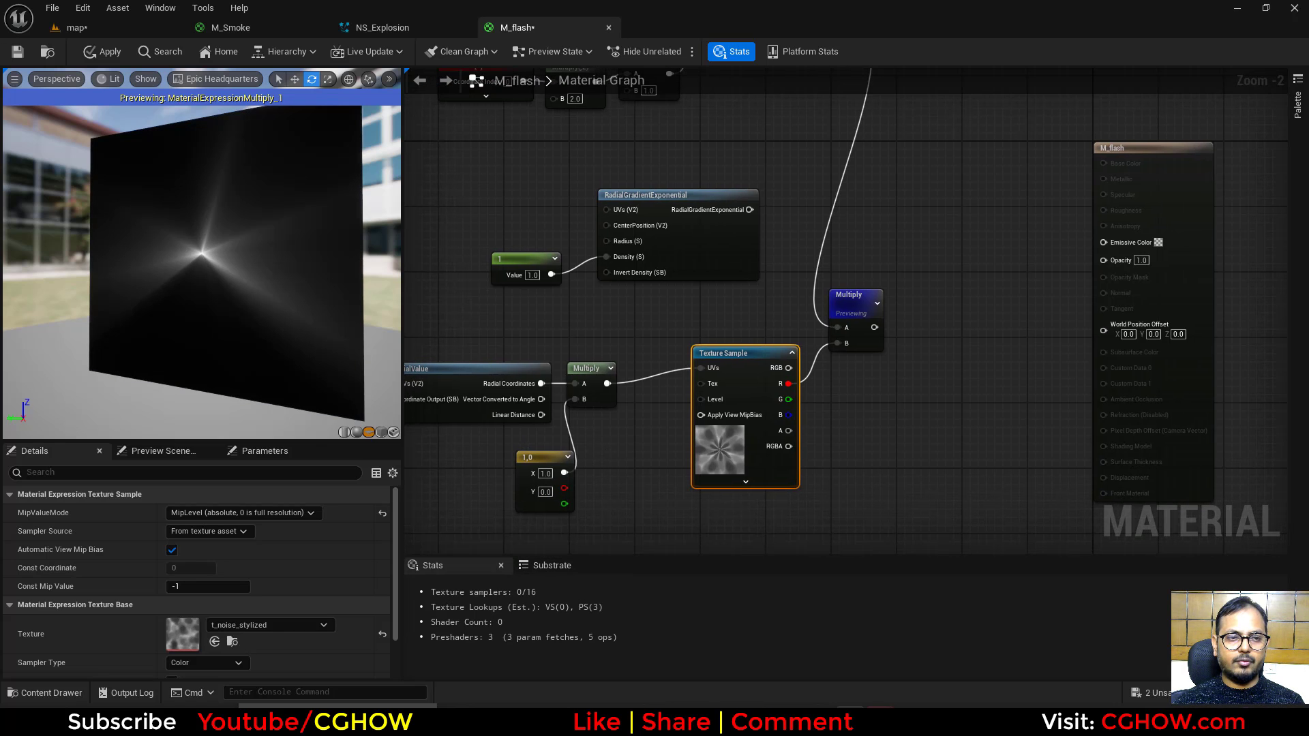
# Step: Delete the constant node feeding the Density input of RadialGradientExponential
pyautogui.moveTo(256, 319); pyautogui.dragTo(300, 318)
pyautogui.moveTo(754, 246); pyautogui.dragTo(684, 324, button='right')
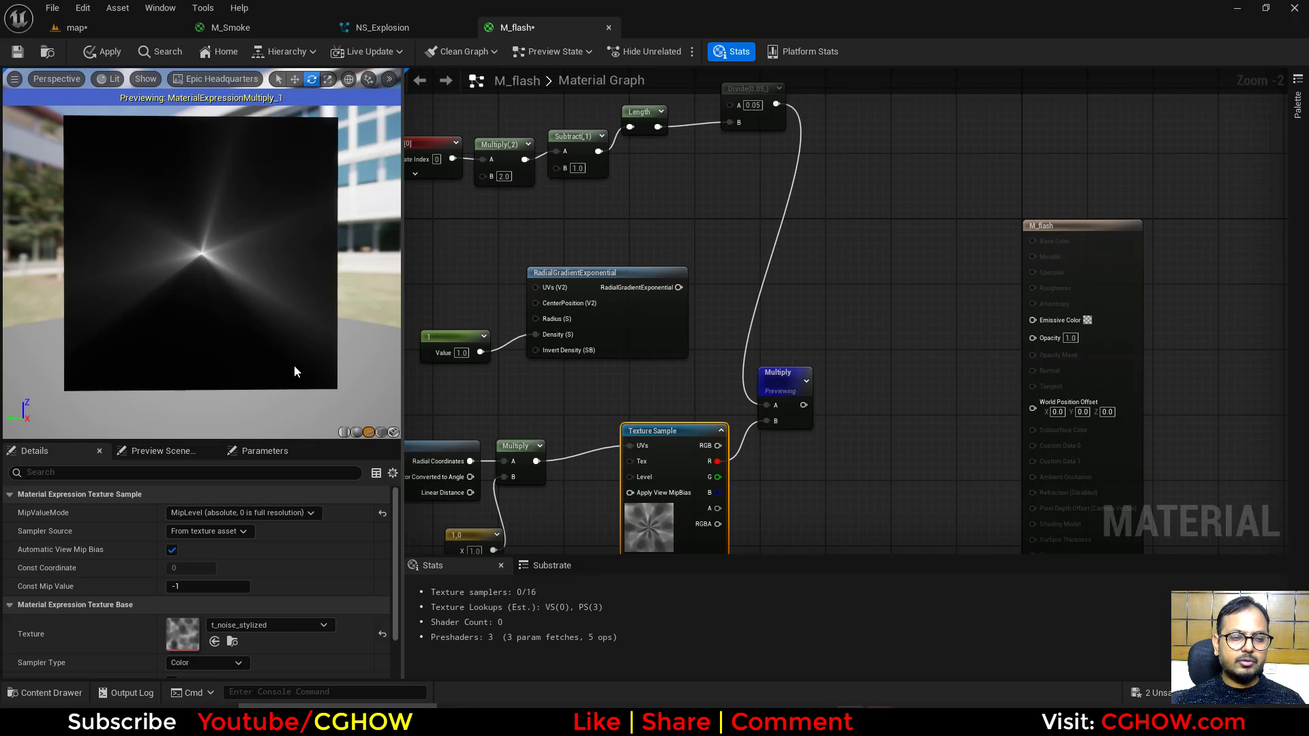
pyautogui.click(452, 340)
pyautogui.press('Delete')
pyautogui.click(637, 323)
pyautogui.click(816, 407)
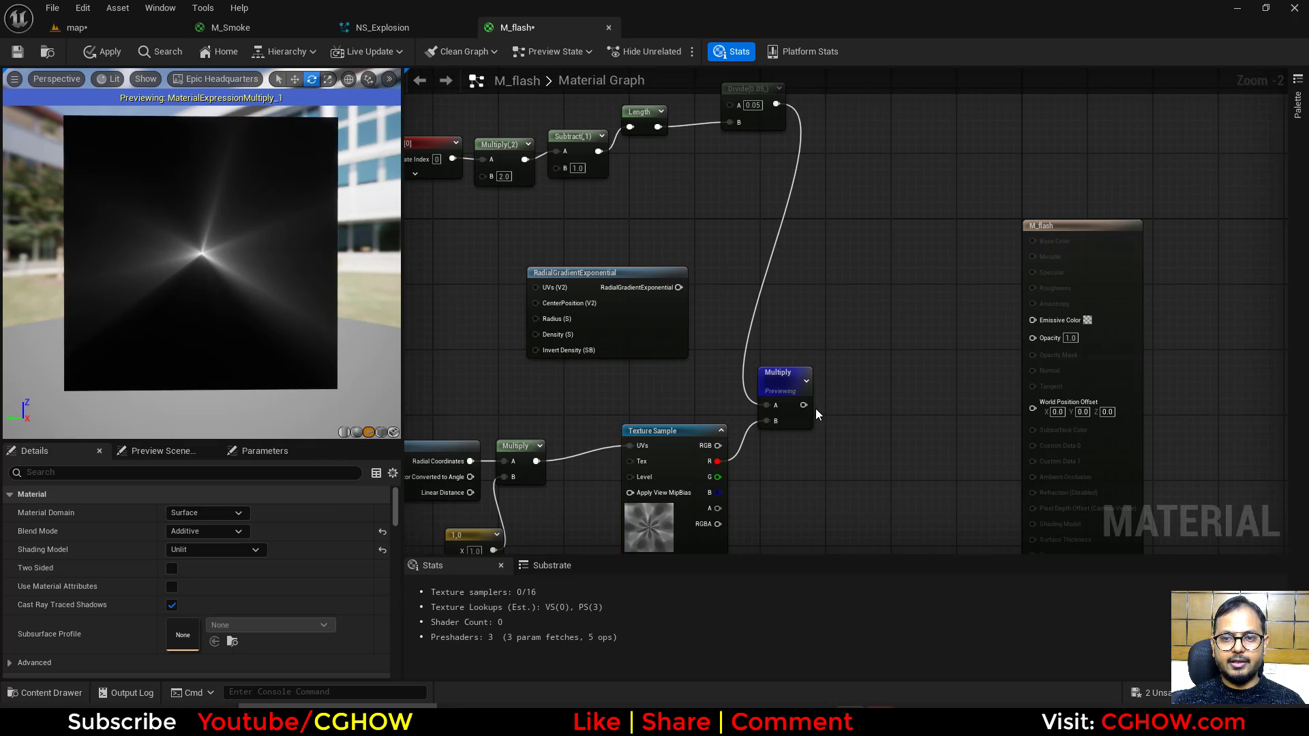
# Step: Add a Multiply node with RadialGradientExponential in A and the streak Multiply's output in B, and preview it
pyautogui.click(842, 334)
pyautogui.click(597, 320)
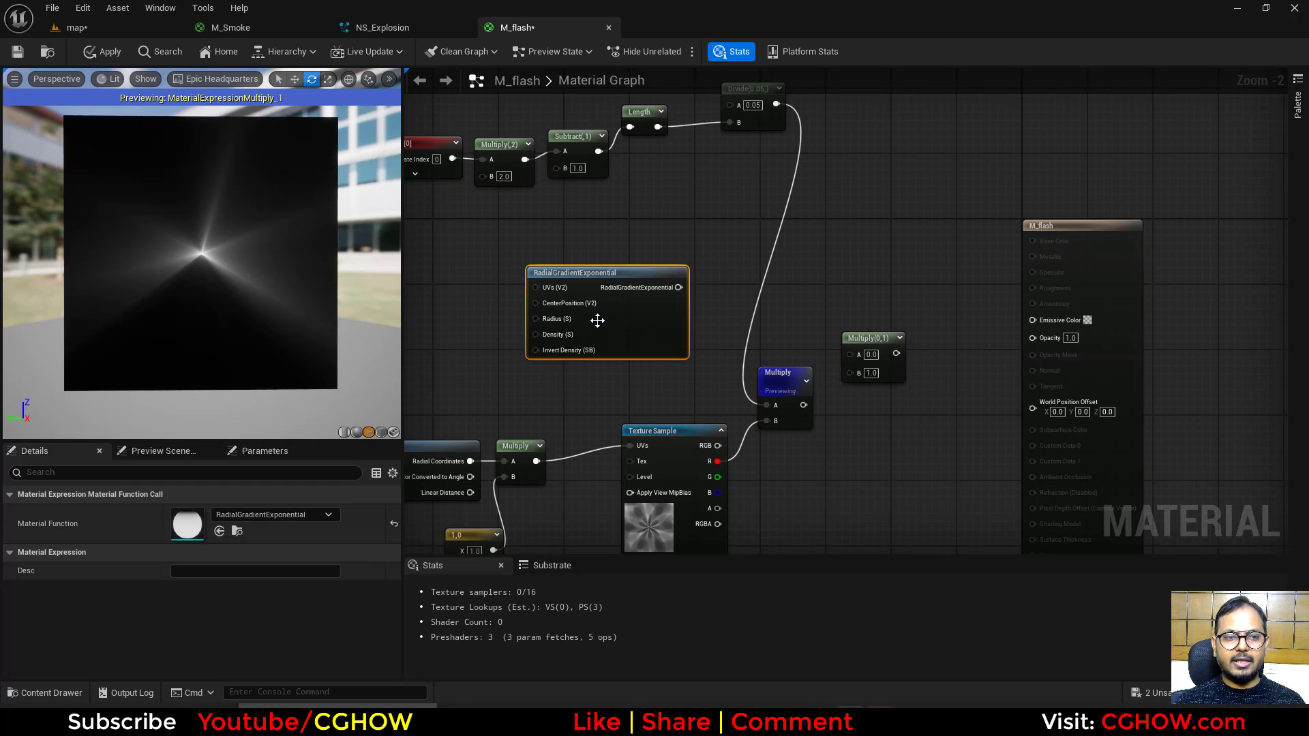
pyautogui.press('space')
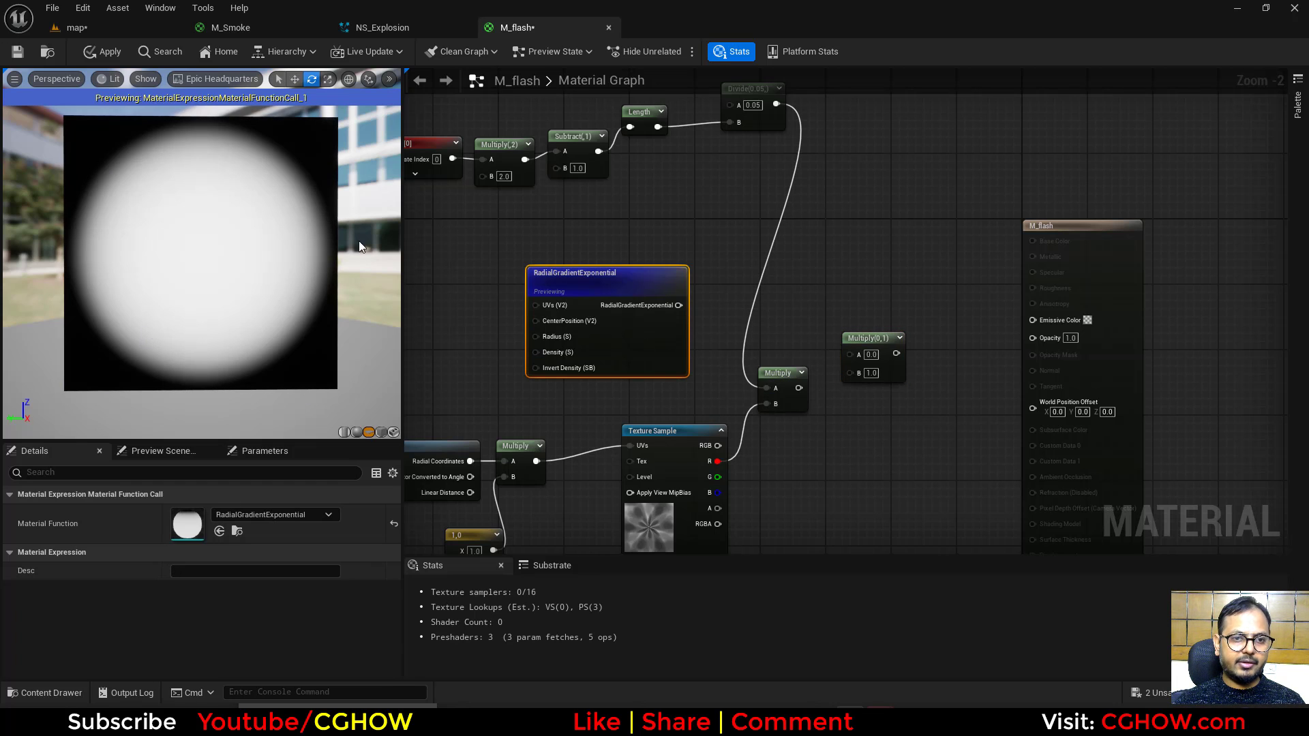
pyautogui.moveTo(678, 305); pyautogui.dragTo(851, 369)
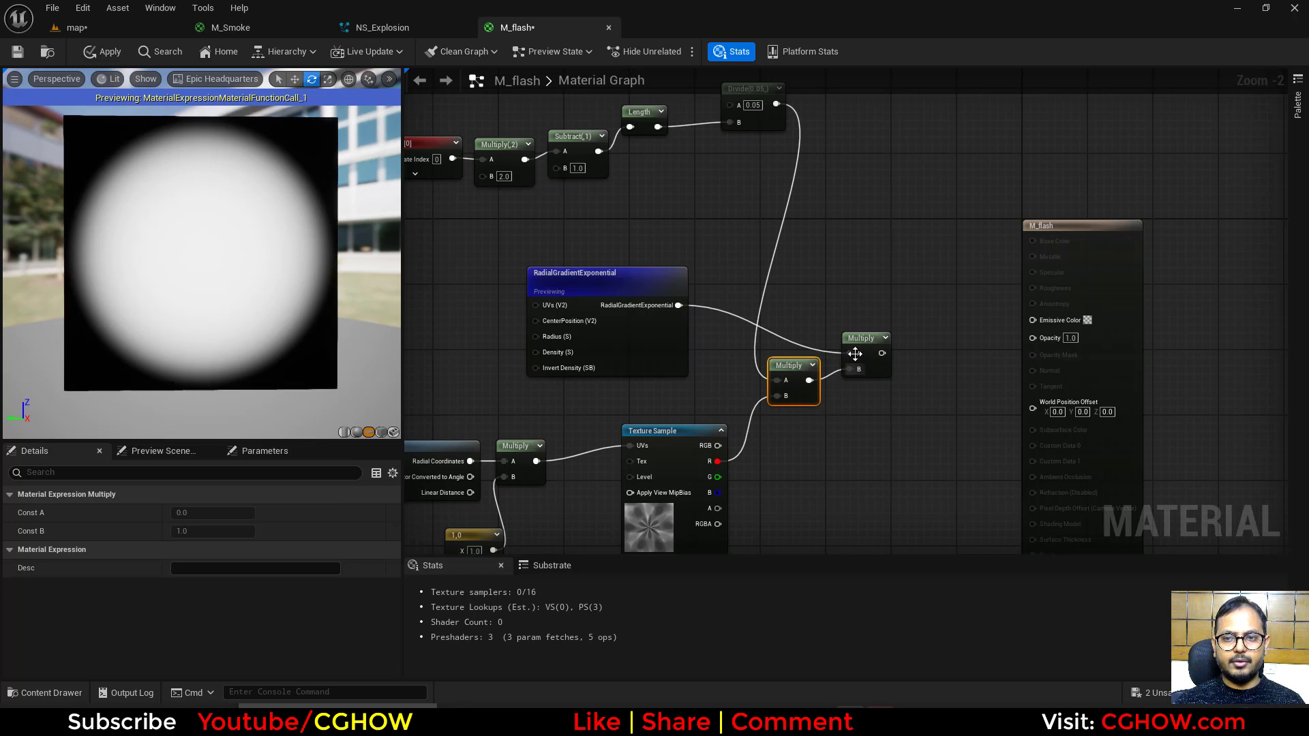
pyautogui.press('space')
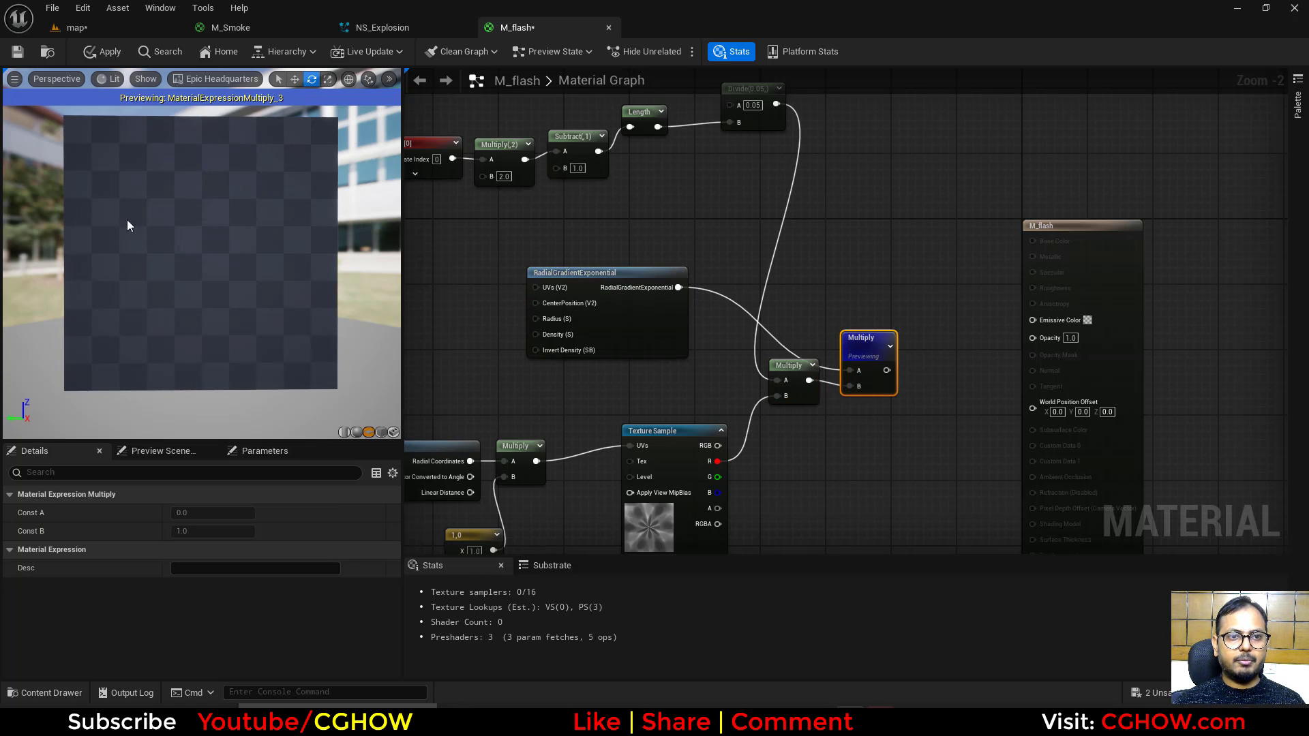
# Step: Move the M_flash result node farther from the graph and add a Particle Color node in the freed space
pyautogui.moveTo(802, 376); pyautogui.dragTo(669, 450, button='right')
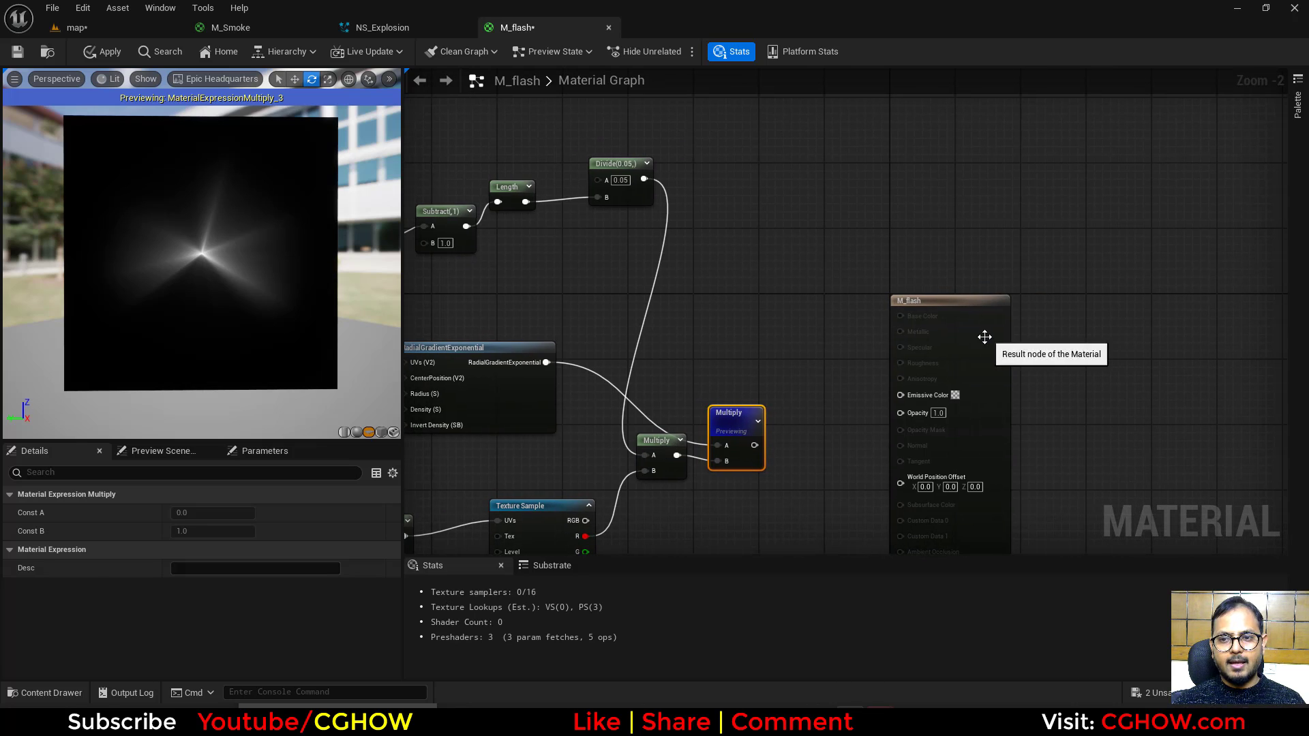
pyautogui.moveTo(984, 337); pyautogui.dragTo(1099, 270)
pyautogui.rightClick(829, 176)
pyautogui.write('par')
pyautogui.click(870, 214)
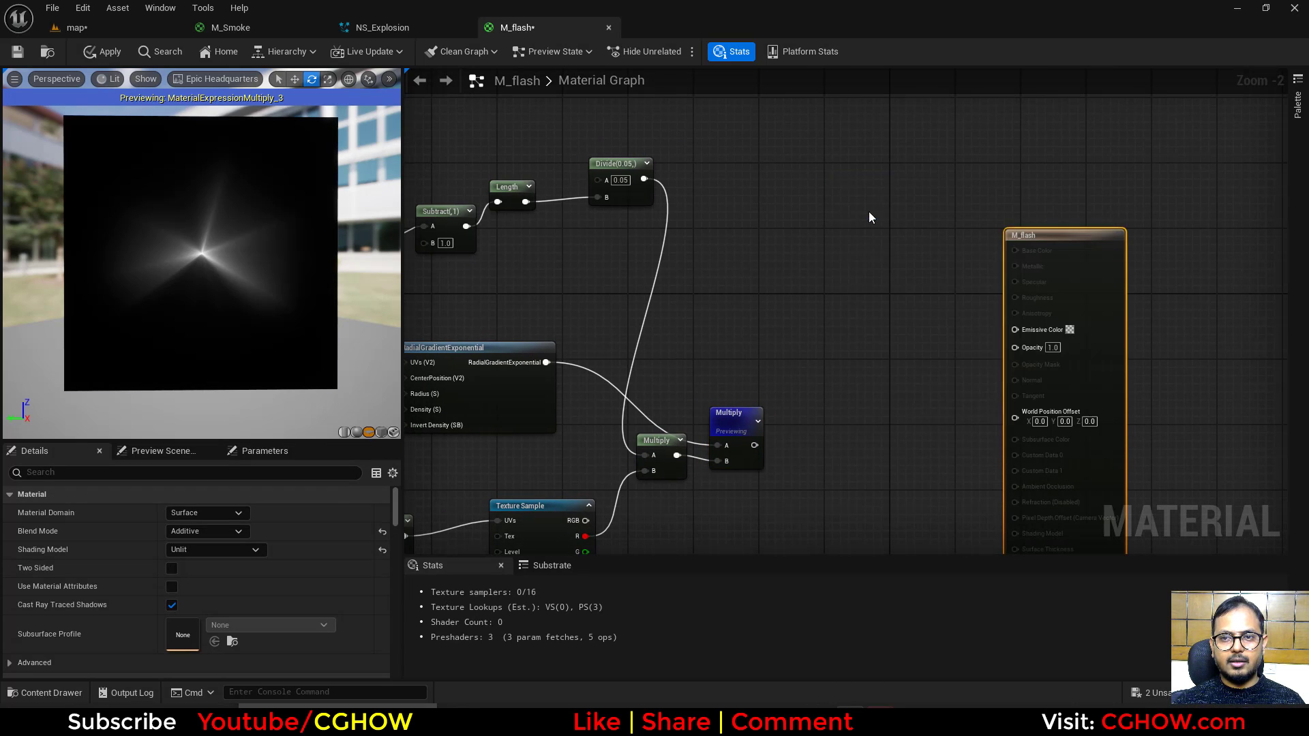
# Step: Insert a Panner node between the radial coordinates Multiply and the Texture Sample's UVs input
pyautogui.moveTo(751, 383); pyautogui.dragTo(943, 235, button='right')
pyautogui.moveTo(588, 450); pyautogui.dragTo(731, 399, button='right')
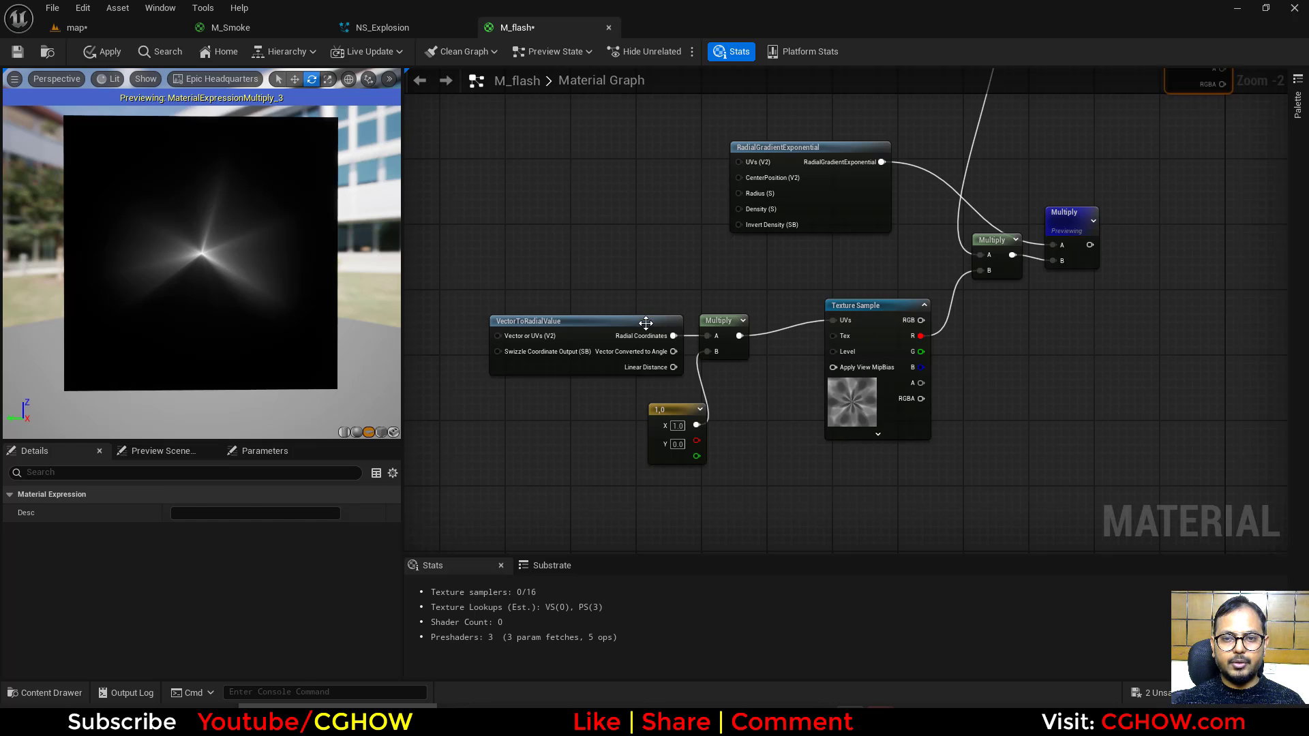
pyautogui.moveTo(615, 288); pyautogui.dragTo(723, 460)
pyautogui.moveTo(736, 352); pyautogui.dragTo(708, 327)
pyautogui.press('p')
pyautogui.click(693, 307)
pyautogui.moveTo(787, 323); pyautogui.dragTo(843, 325)
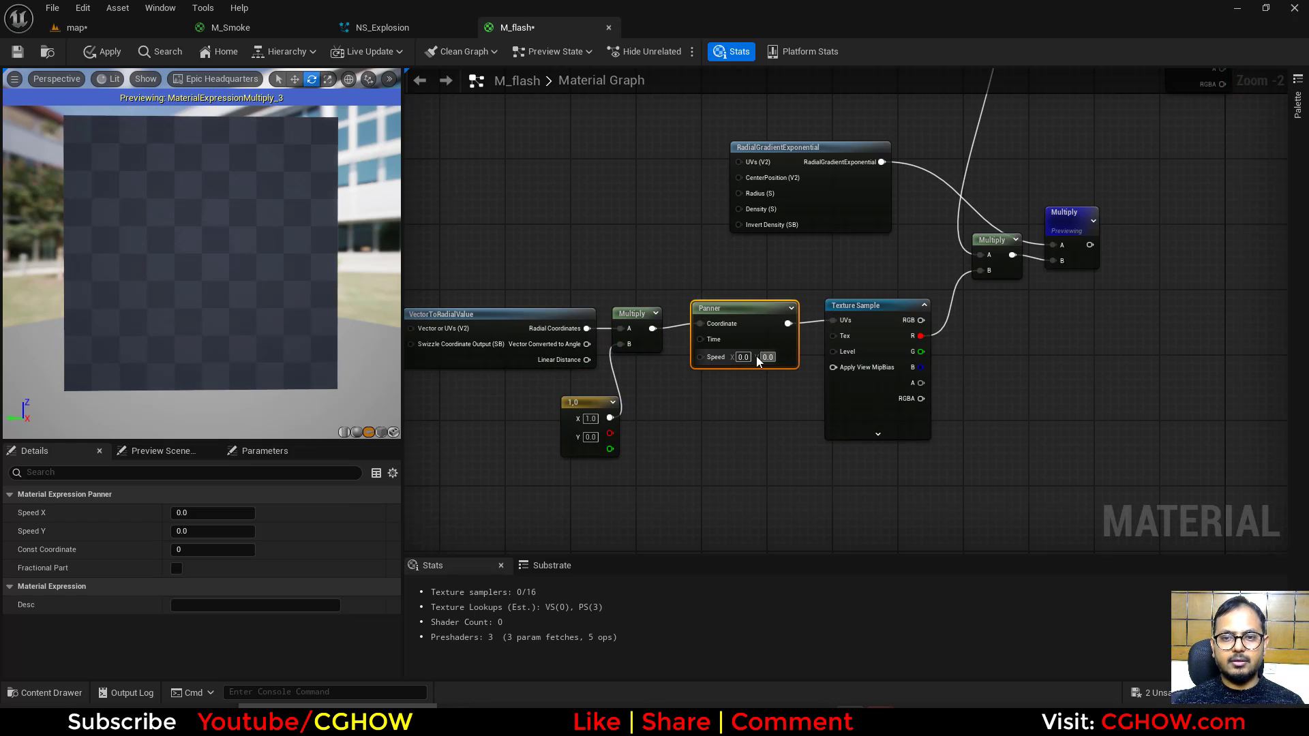
# Step: Set the Panner's speed to 0.2 in X and 0.2 in Y
pyautogui.click(743, 357)
pyautogui.write('0.2')
pyautogui.press('Return')
pyautogui.moveTo(1034, 372); pyautogui.dragTo(763, 499, button='right')
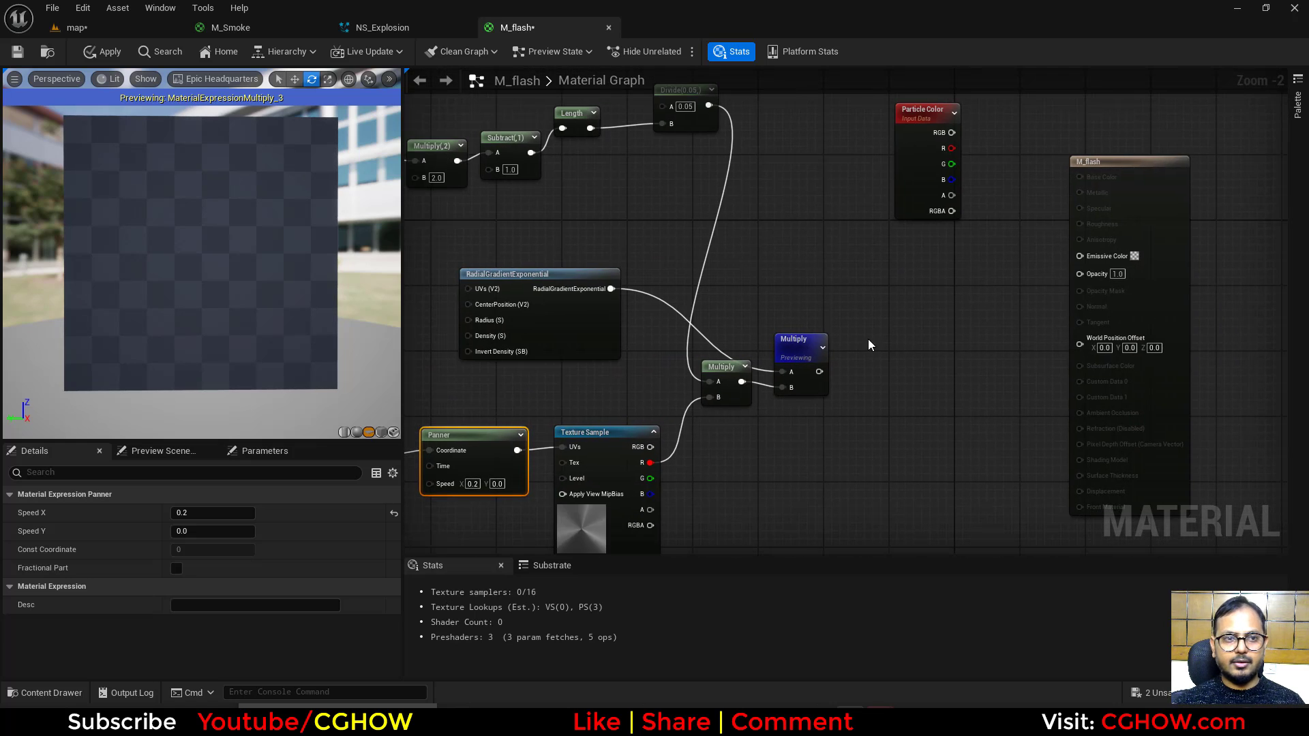
pyautogui.moveTo(499, 391); pyautogui.dragTo(715, 251, button='right')
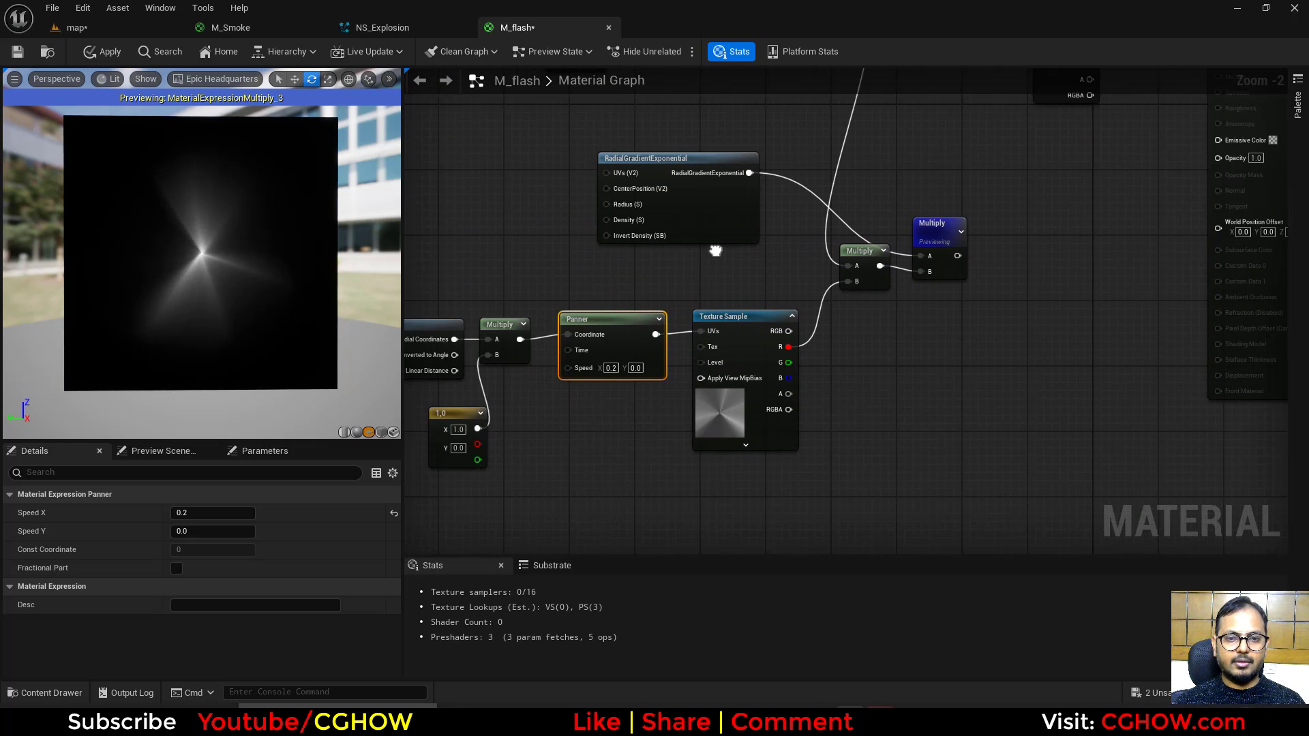
pyautogui.click(636, 367)
pyautogui.write('0.2')
pyautogui.press('Return')
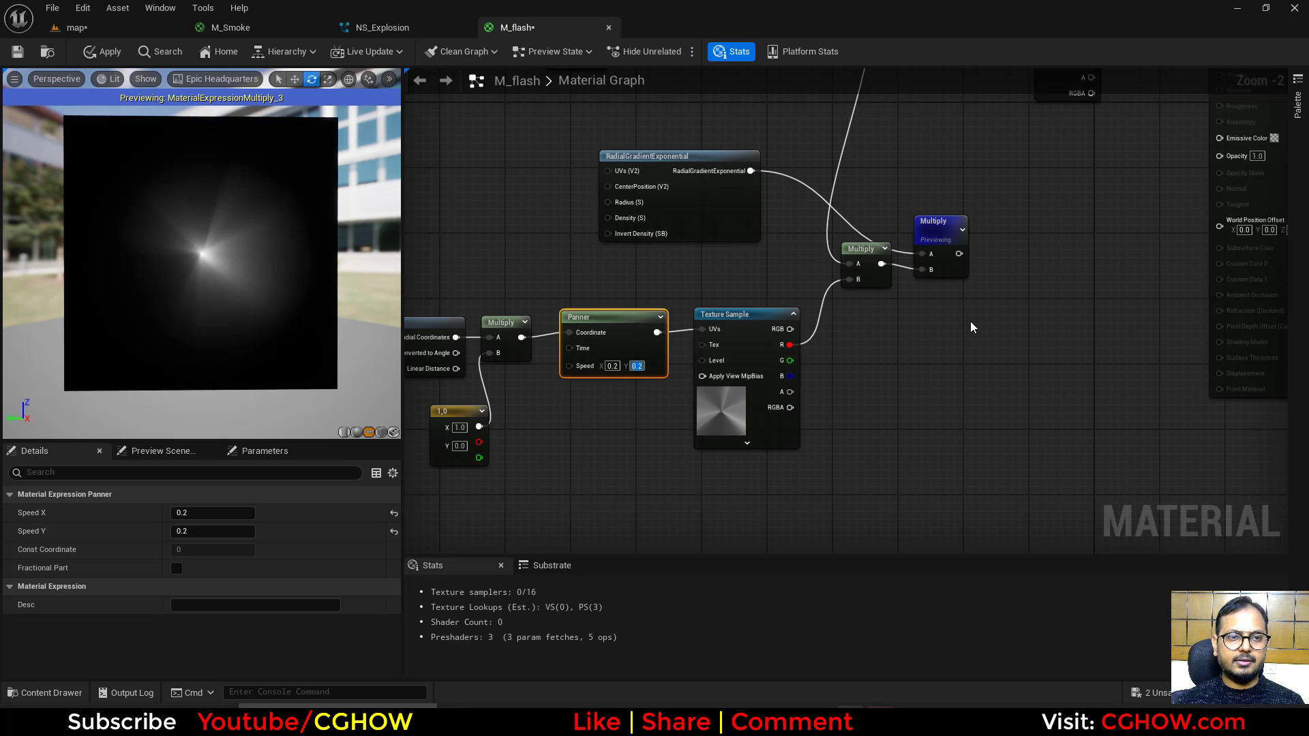
# Step: Connect the Particle Color RGB output to the material's Emissive Color
pyautogui.moveTo(960, 352); pyautogui.dragTo(807, 480, button='right')
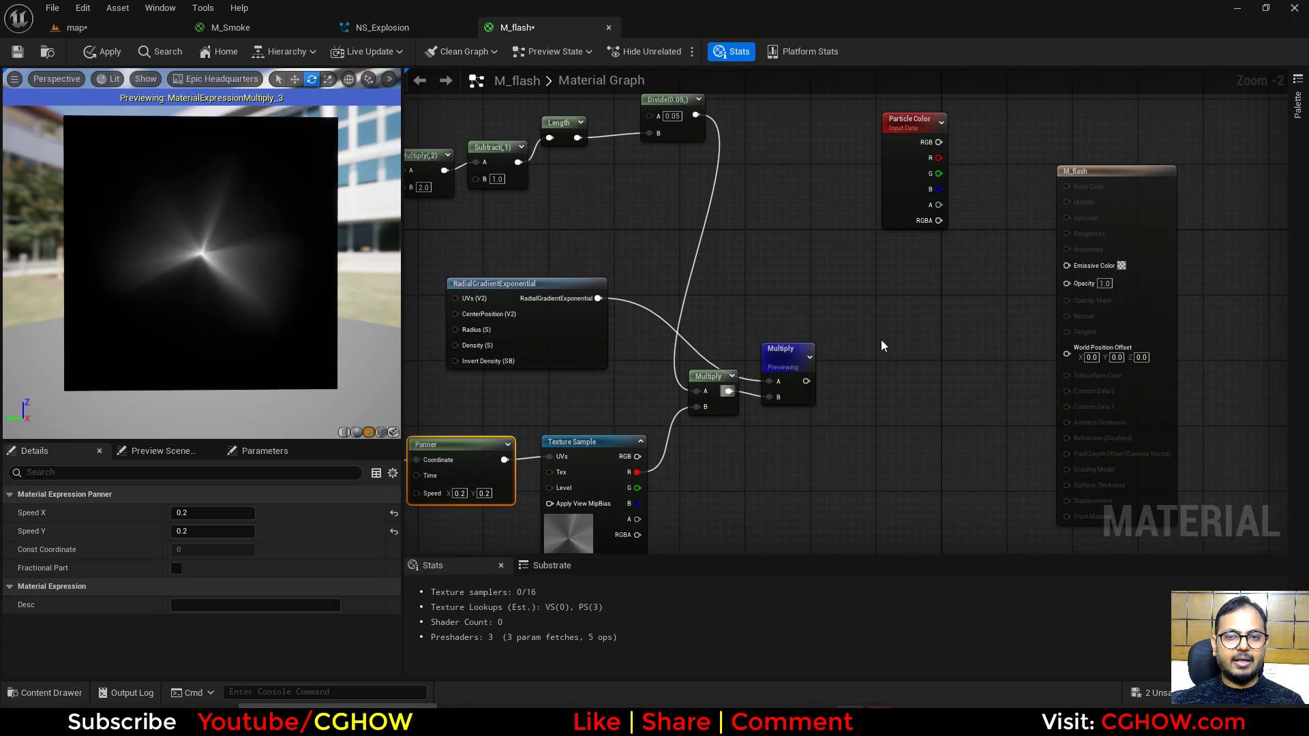
pyautogui.moveTo(920, 239); pyautogui.dragTo(895, 278, button='right')
pyautogui.moveTo(894, 219); pyautogui.dragTo(1039, 304)
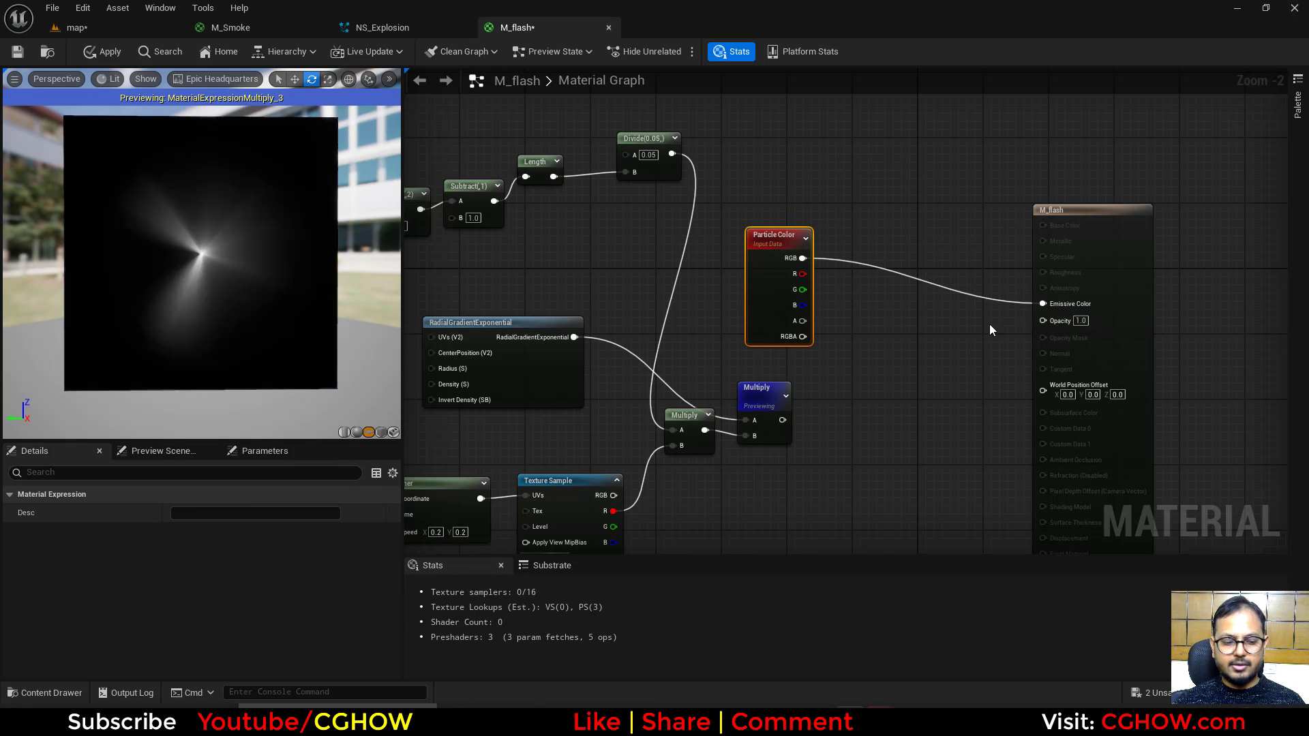
# Step: Multiply the Particle Color alpha with the final streak mask in a new Multiply node and connect it to Opacity
pyautogui.click(869, 326)
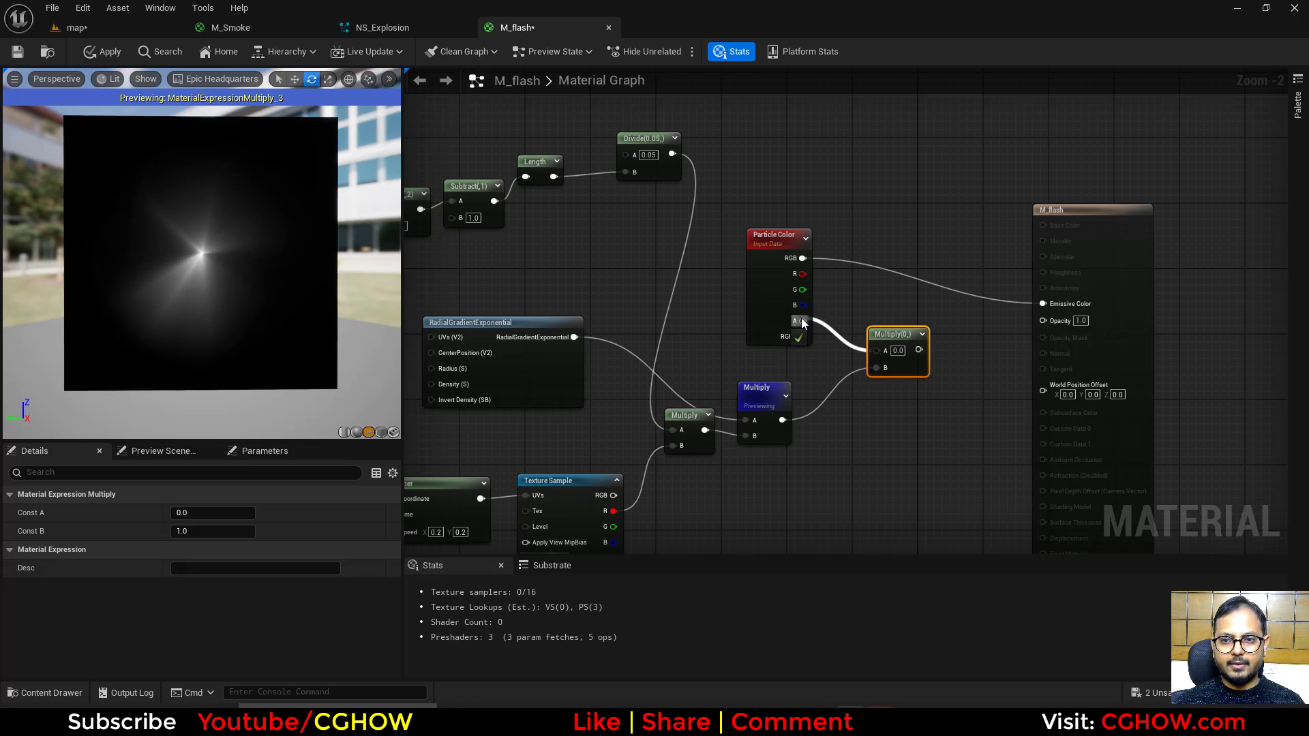
pyautogui.moveTo(802, 319); pyautogui.dragTo(802, 321)
pyautogui.moveTo(908, 349); pyautogui.dragTo(1043, 320)
# Step: Add a Time node and a new Multiply node below the Panner, and connect Time to the Multiply's A input
pyautogui.moveTo(627, 473); pyautogui.dragTo(888, 318, button='right')
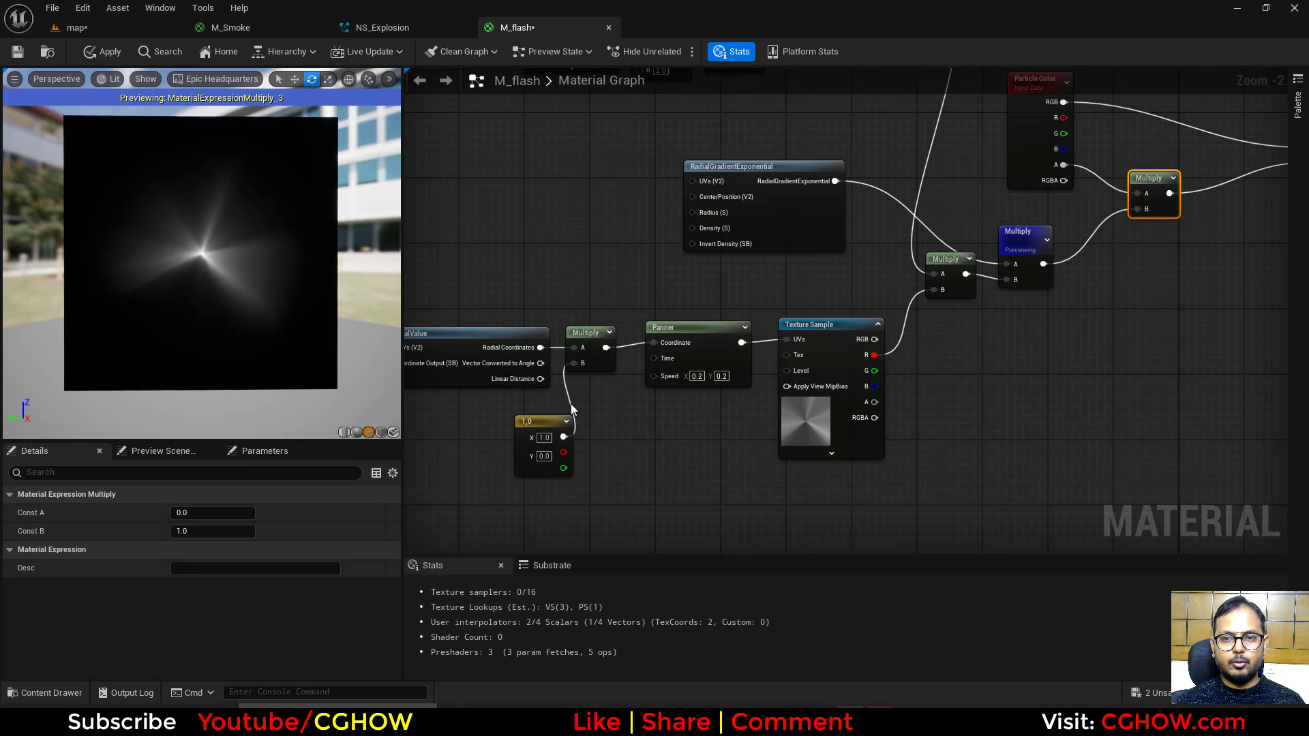
pyautogui.moveTo(571, 403); pyautogui.dragTo(669, 269, button='right')
pyautogui.rightClick(656, 399)
pyautogui.write('ti')
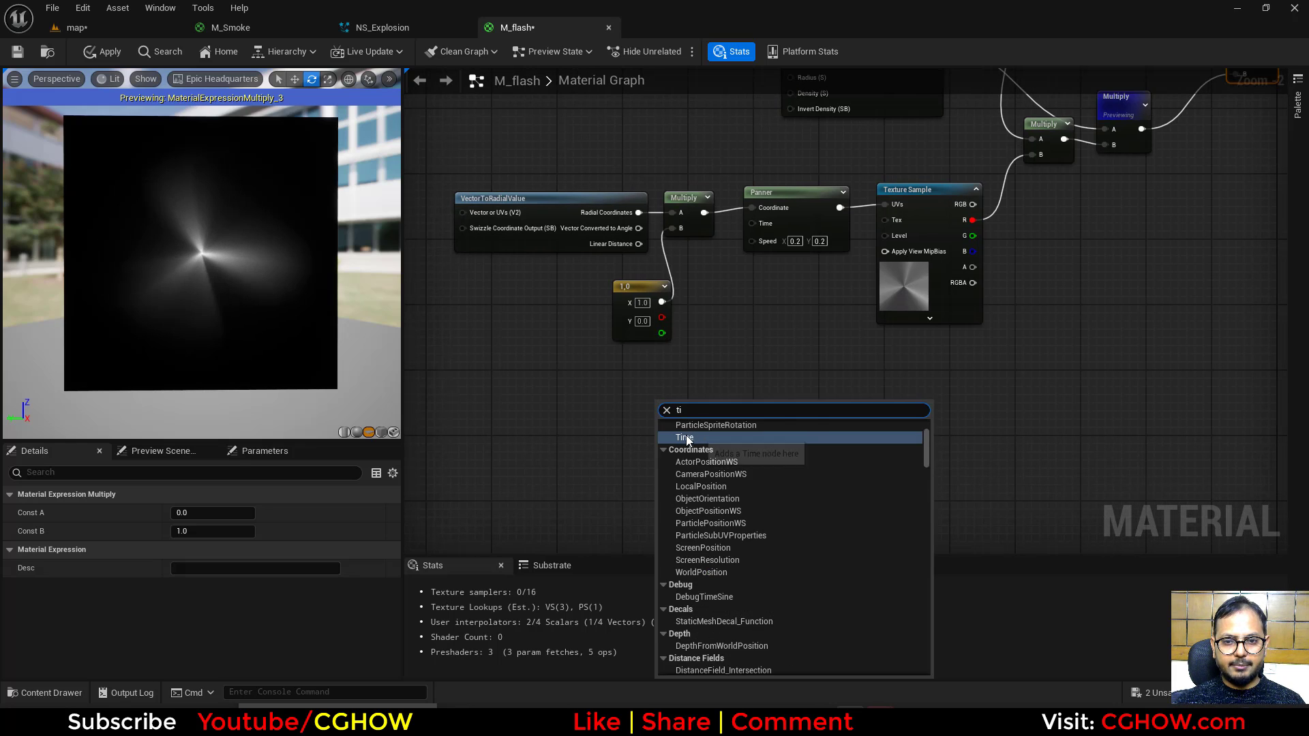
pyautogui.click(686, 438)
pyautogui.click(756, 389)
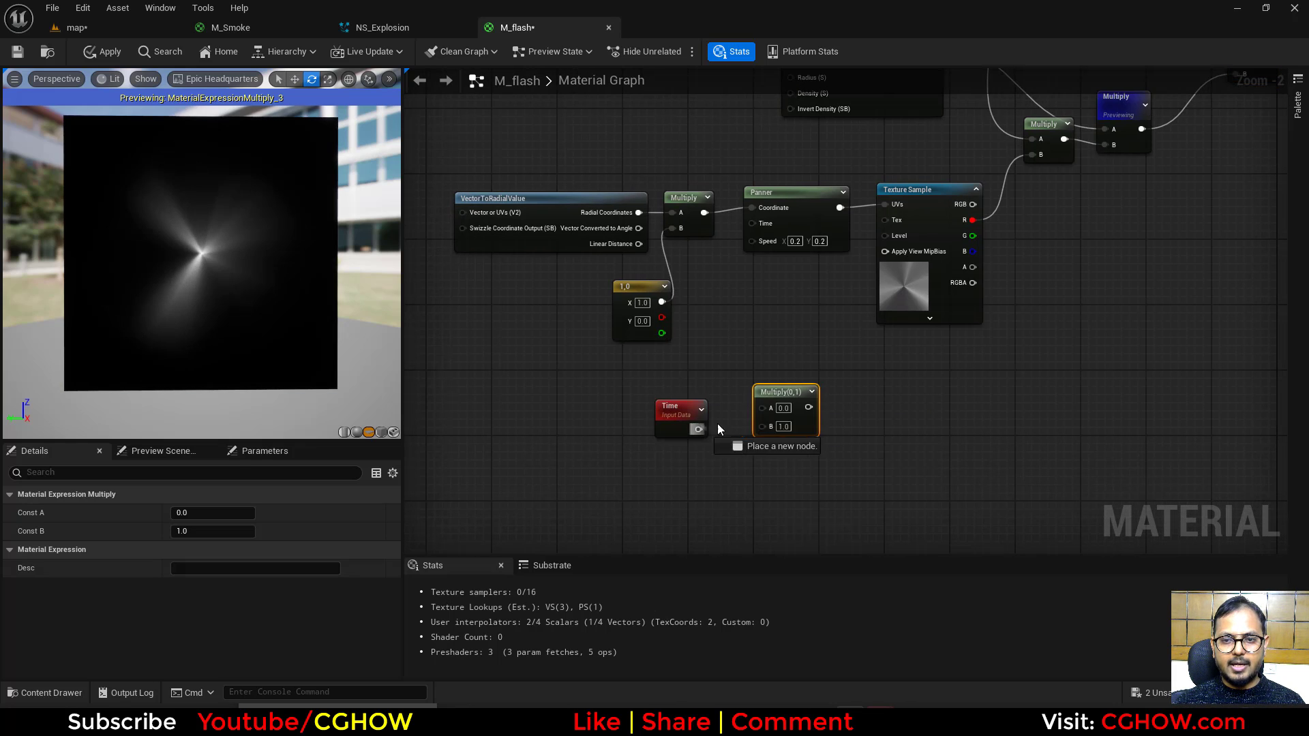
pyautogui.moveTo(698, 429); pyautogui.dragTo(763, 408)
# Step: Add a DynamicParameter node, connect Param1 to the time Multiply's B input, and feed that Multiply into the Panner's Time
pyautogui.rightClick(623, 465)
pyautogui.write('dy')
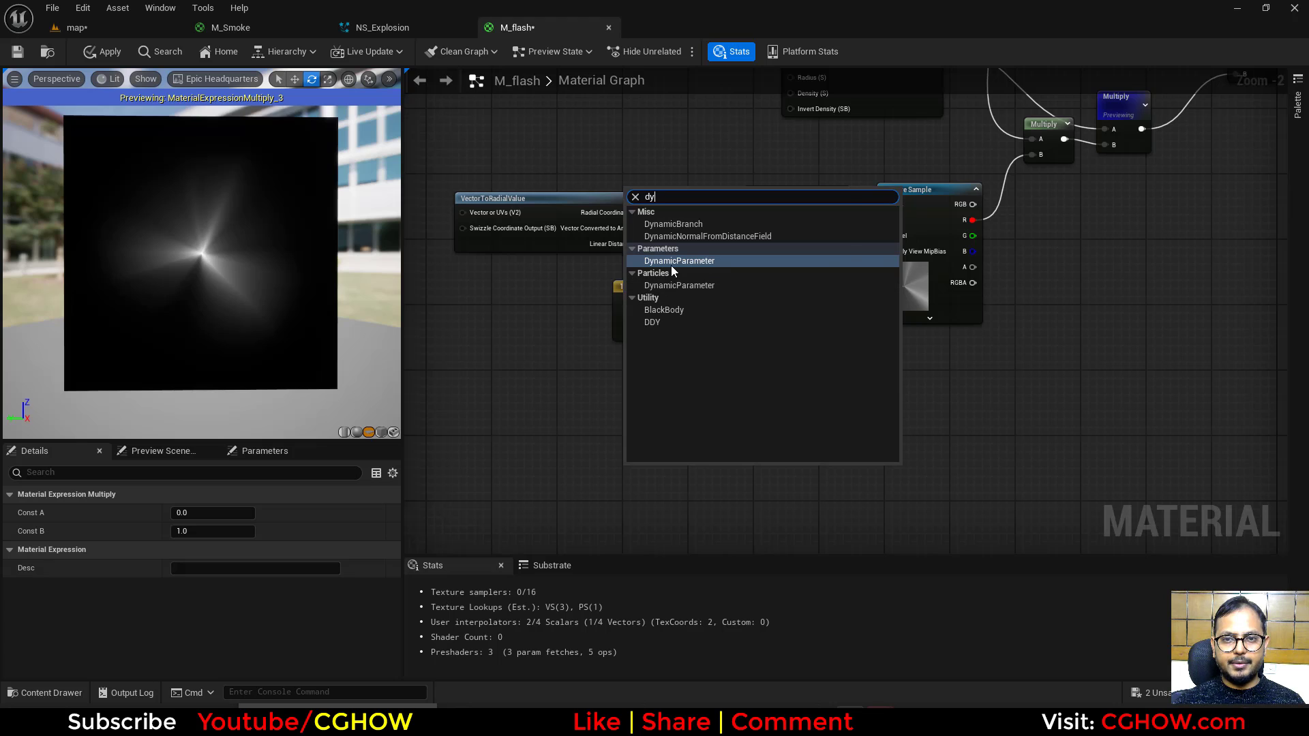
pyautogui.click(672, 261)
pyautogui.moveTo(729, 496); pyautogui.dragTo(752, 223)
pyautogui.moveTo(727, 525); pyautogui.dragTo(727, 411, button='right')
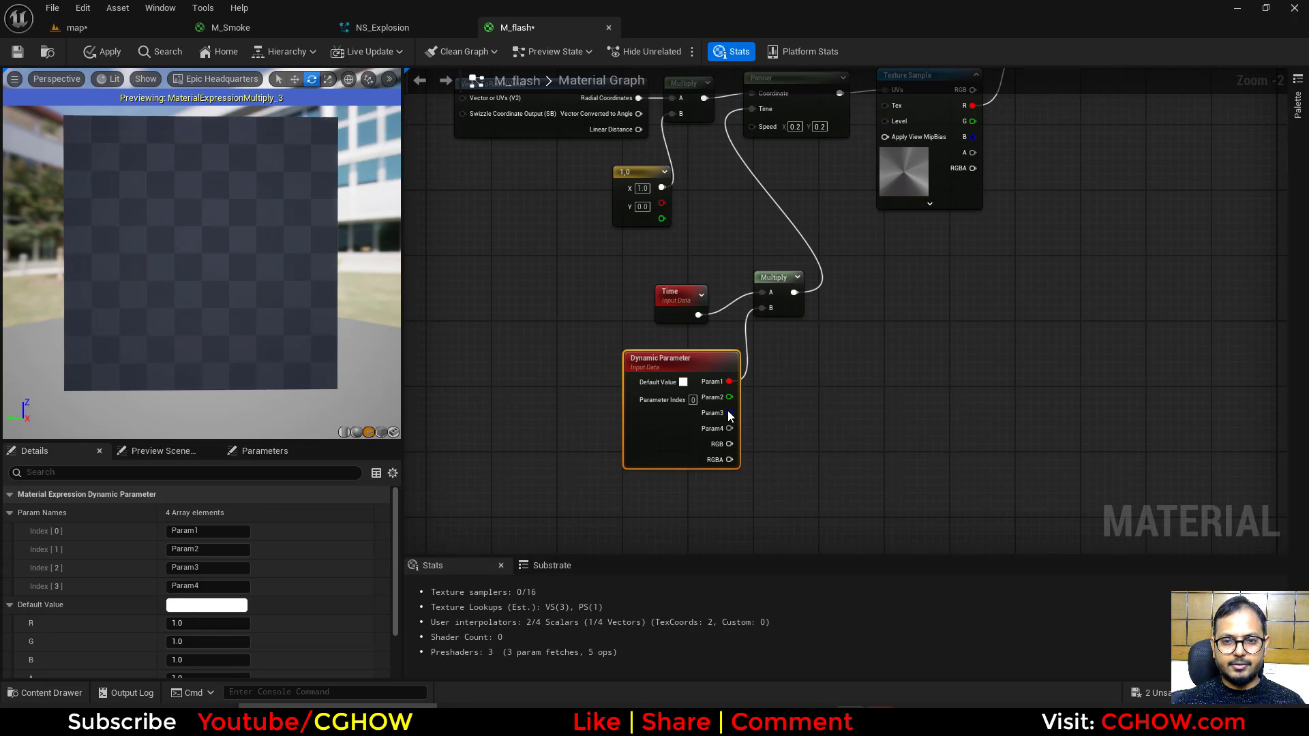
# Step: Name the first two dynamic parameters pan and pow, wire pow to the Power node's Exp, and save the material
pyautogui.click(206, 531)
pyautogui.write('pan')
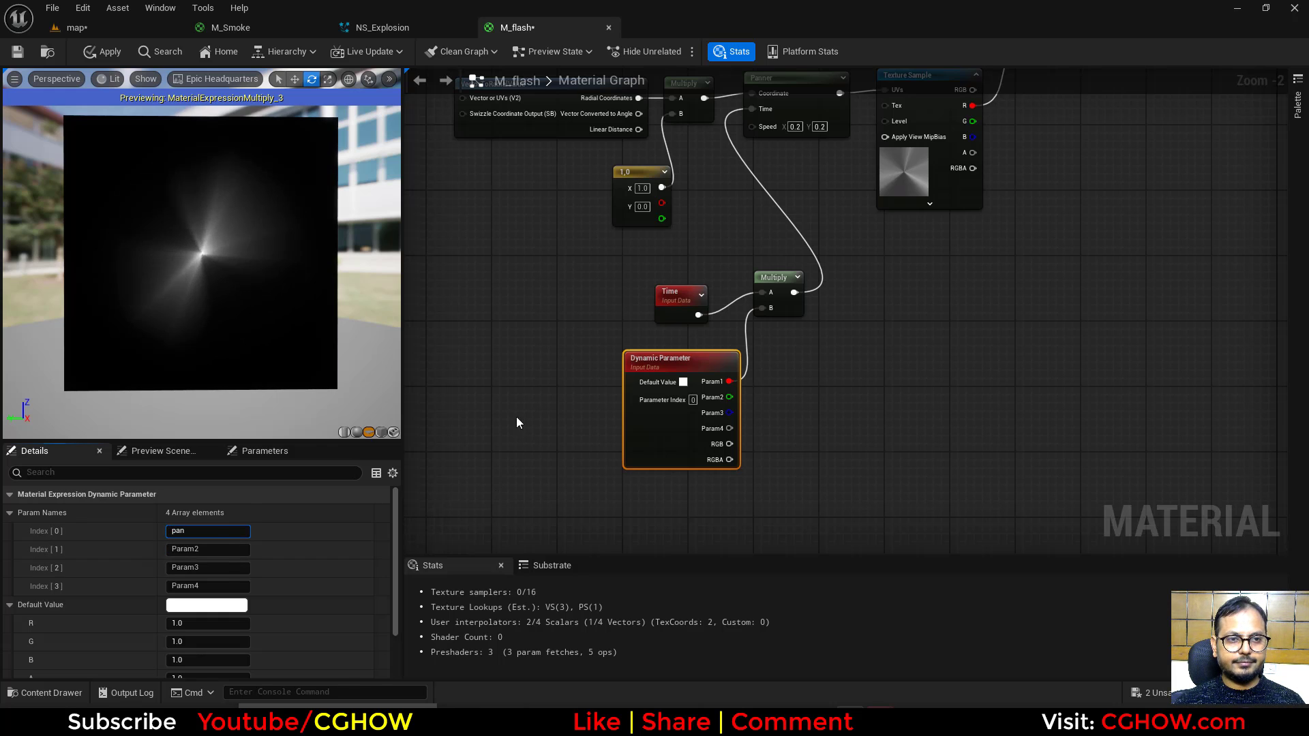
pyautogui.click(518, 416)
pyautogui.moveTo(644, 206); pyautogui.dragTo(502, 468, button='right')
pyautogui.click(17, 53)
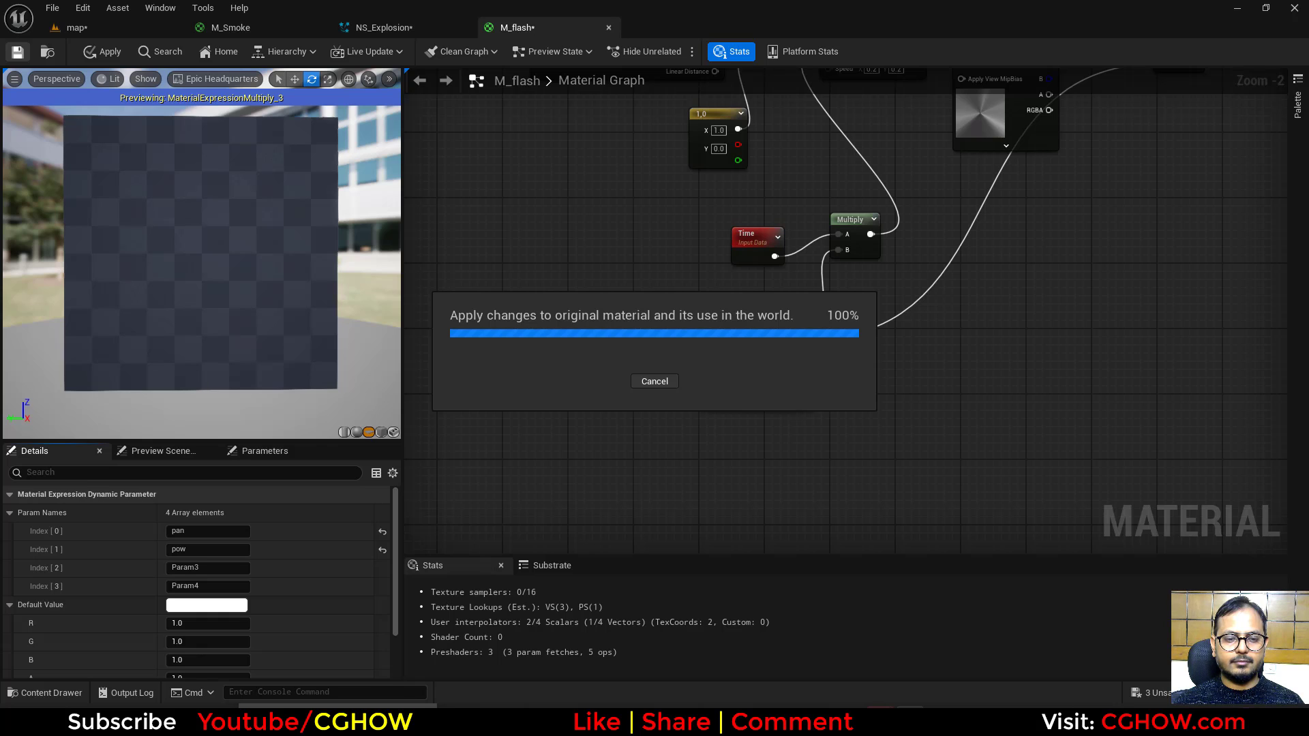
# Step: In the NS_Explosion system, delete the Fountain002 sprite emitter and scrub the timeline to 0.48
pyautogui.click(236, 26)
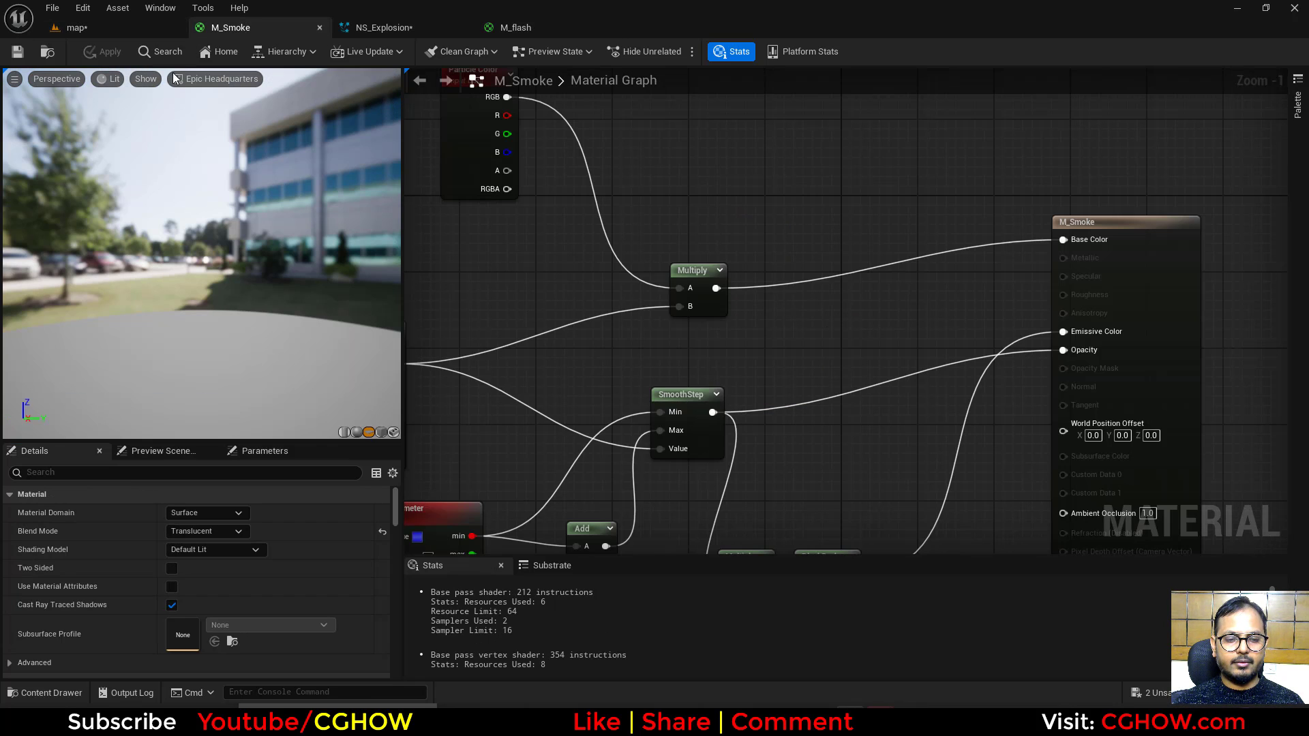
pyautogui.click(420, 31)
pyautogui.scroll(-2, 747, 353)
pyautogui.moveTo(709, 338); pyautogui.dragTo(666, 352, button='right')
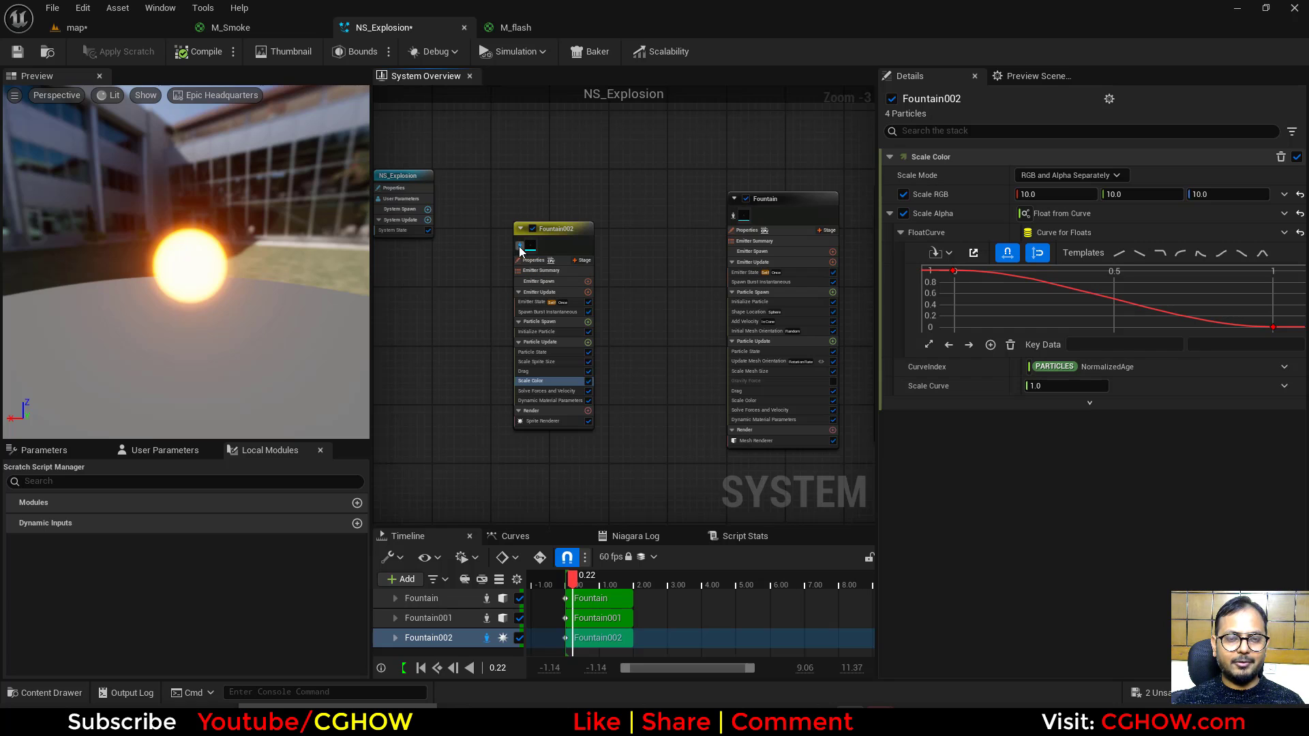
pyautogui.click(570, 345)
pyautogui.press('Delete')
pyautogui.scroll(-2, 611, 283)
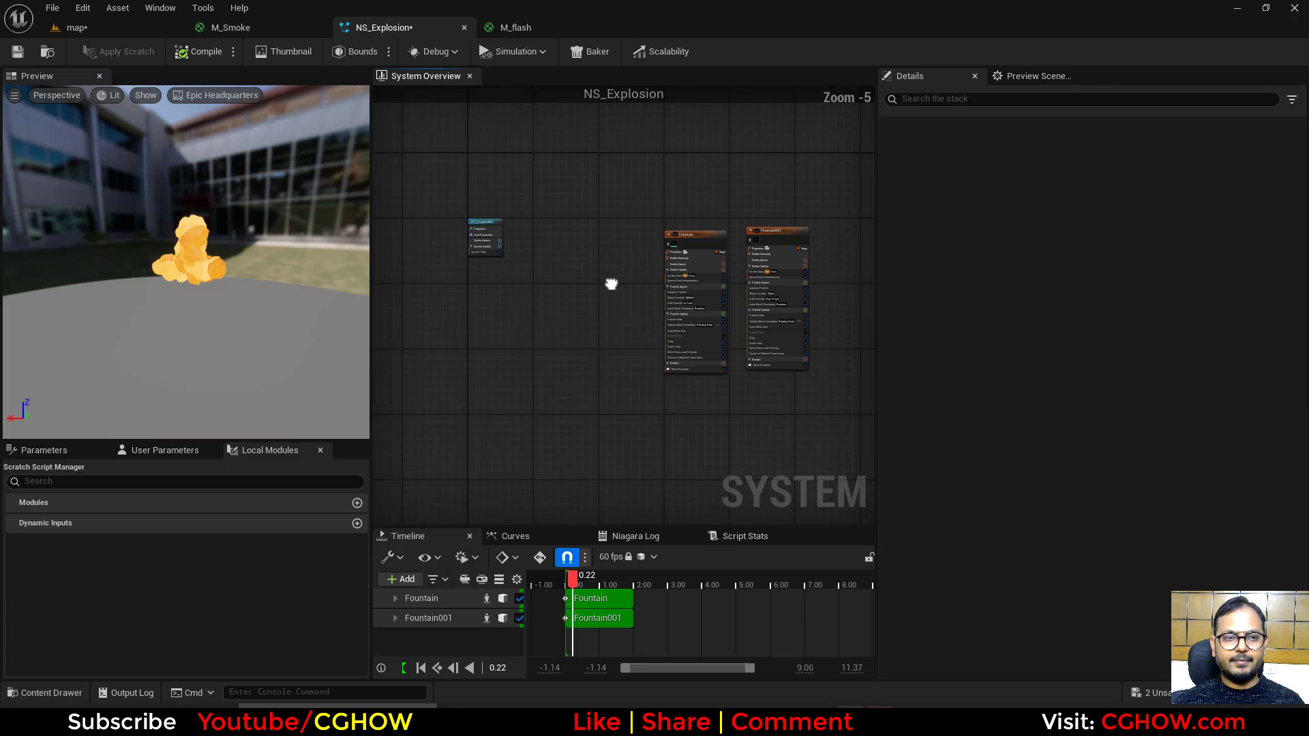
pyautogui.moveTo(575, 575)
pyautogui.mouseDown()
pyautogui.moveTo(660, 576)
pyautogui.moveTo(564, 575)
pyautogui.moveTo(581, 575)
pyautogui.mouseUp()
pyautogui.moveTo(488, 291); pyautogui.dragTo(577, 292, button='right')
pyautogui.scroll(4, 607, 279)
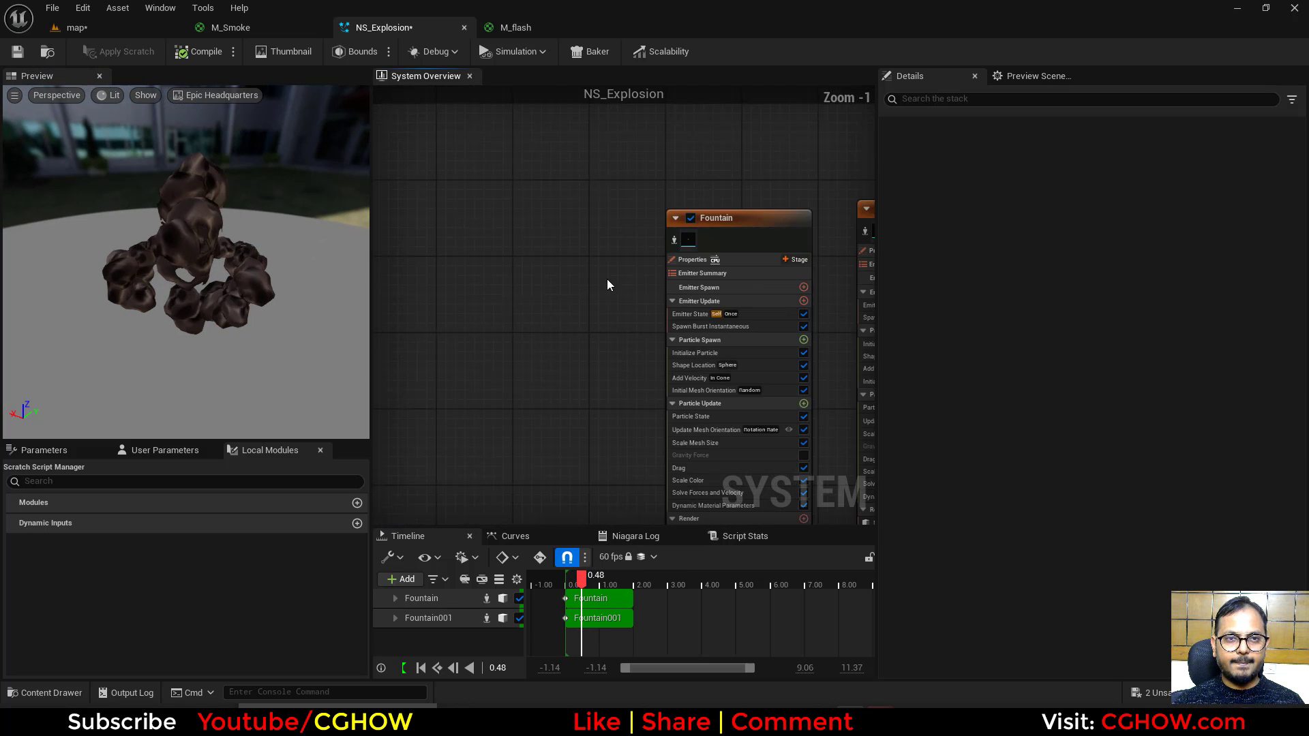
# Step: In the M_flash graph, move the Power node below the noise texture's Multiply node to clear the wiring
pyautogui.click(514, 31)
pyautogui.scroll(-3, 658, 282)
pyautogui.moveTo(895, 285); pyautogui.dragTo(747, 447, button='right')
pyautogui.scroll(3, 750, 341)
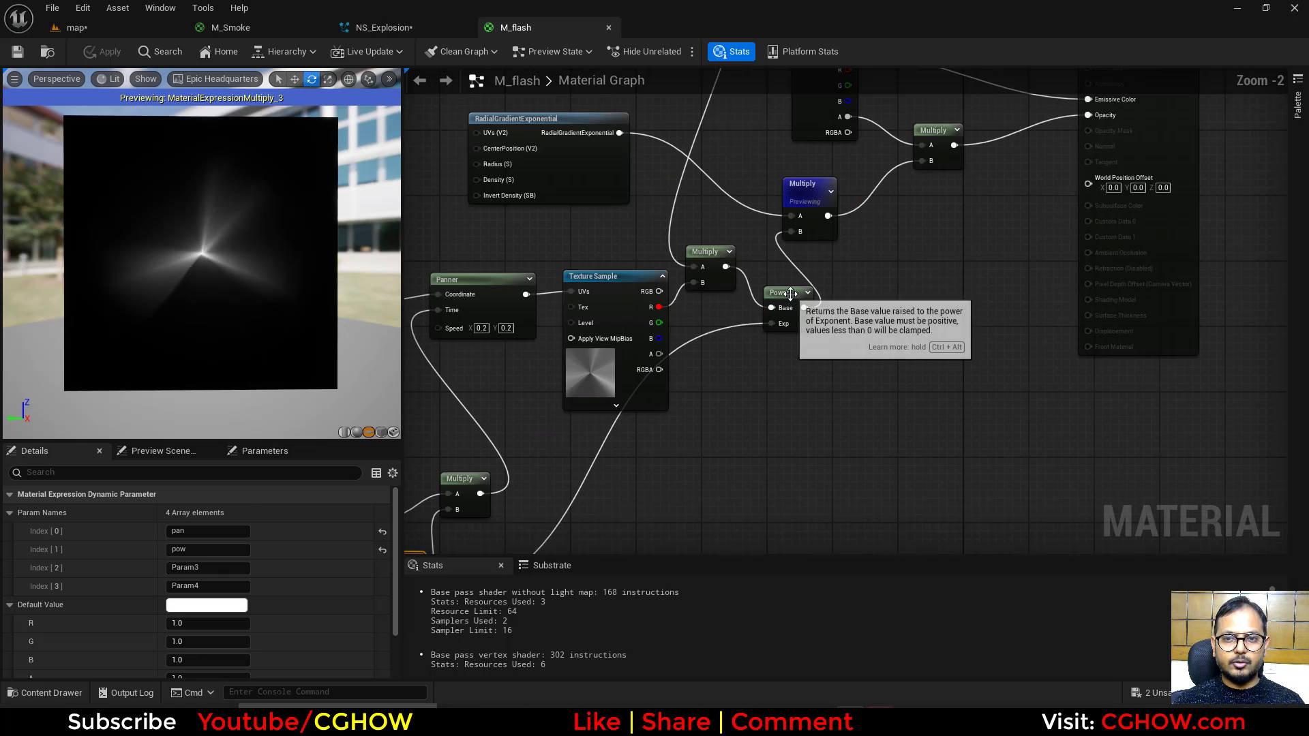
pyautogui.click(769, 326)
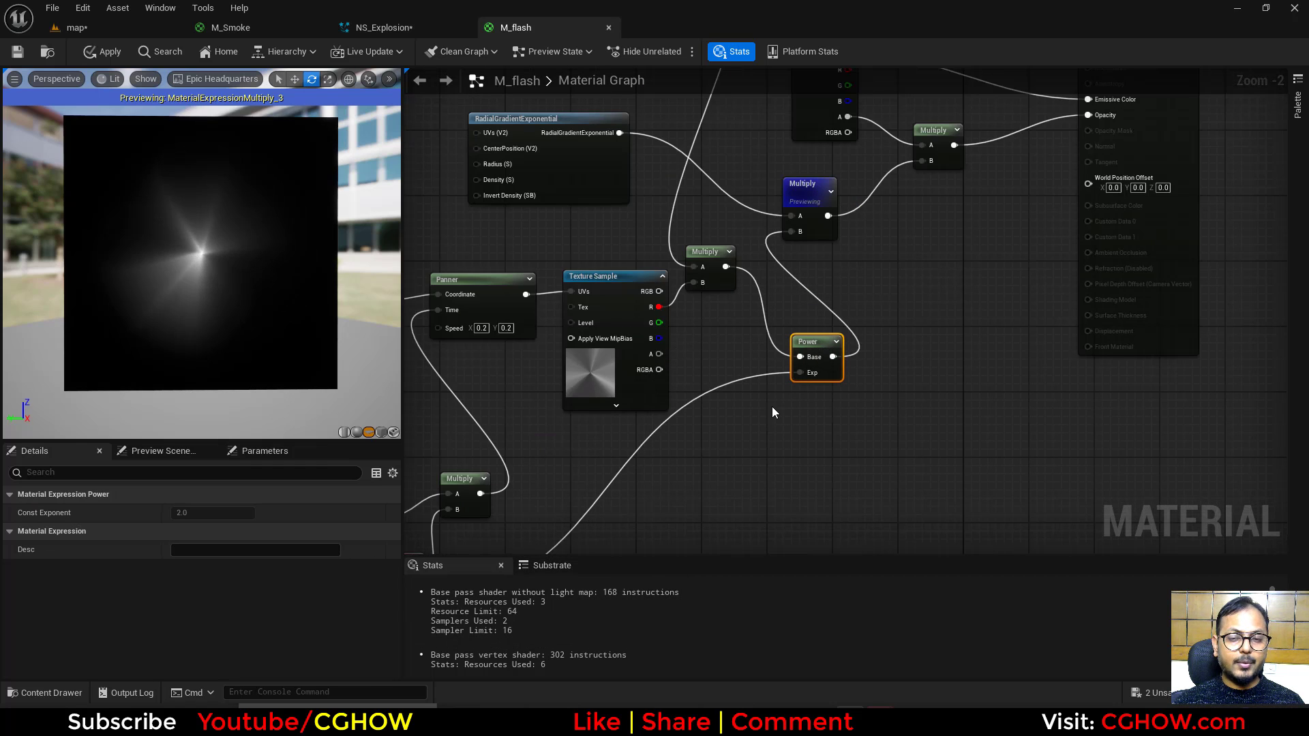
pyautogui.moveTo(773, 409); pyautogui.dragTo(868, 326, button='right')
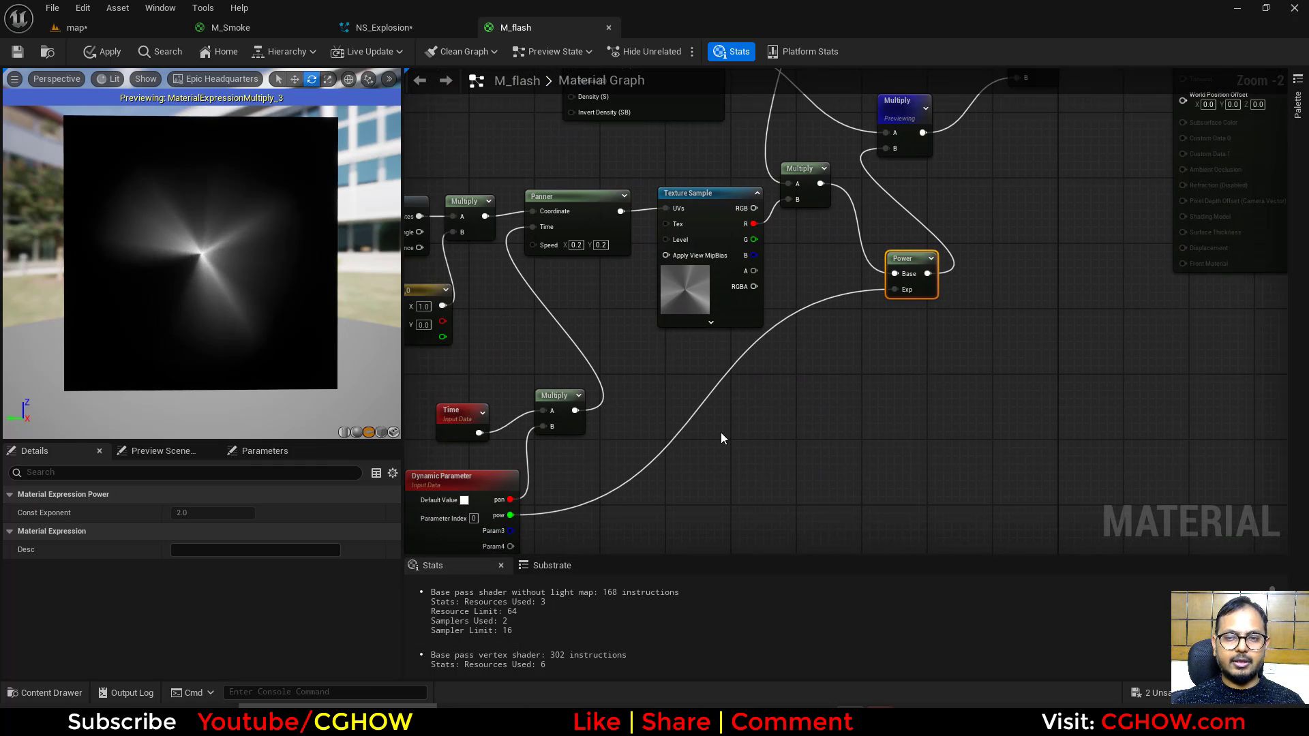
pyautogui.moveTo(722, 432); pyautogui.dragTo(853, 380, button='right')
# Step: In NS_Explosion, duplicate the Fountain emitter and place the copy beside the system node
pyautogui.click(384, 27)
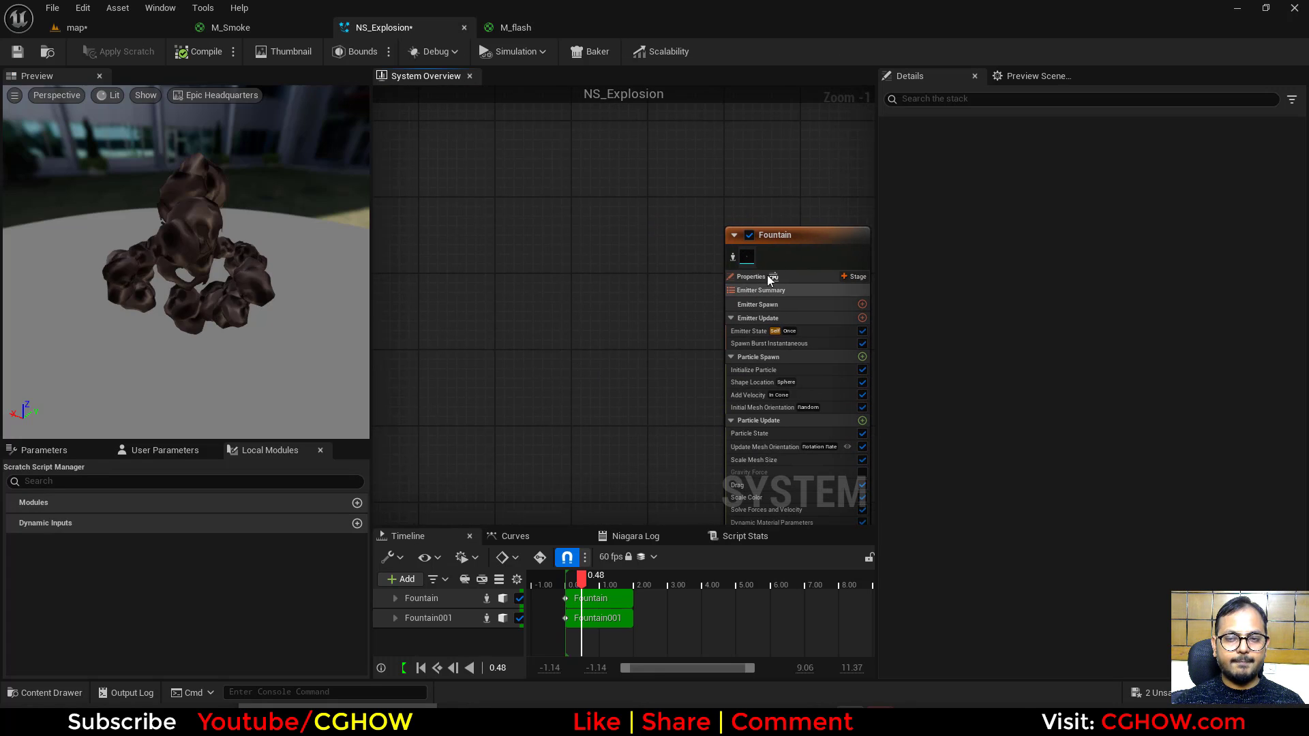
pyautogui.click(758, 234)
pyautogui.hotkey('ctrl', 'v')
pyautogui.rightClick(574, 176)
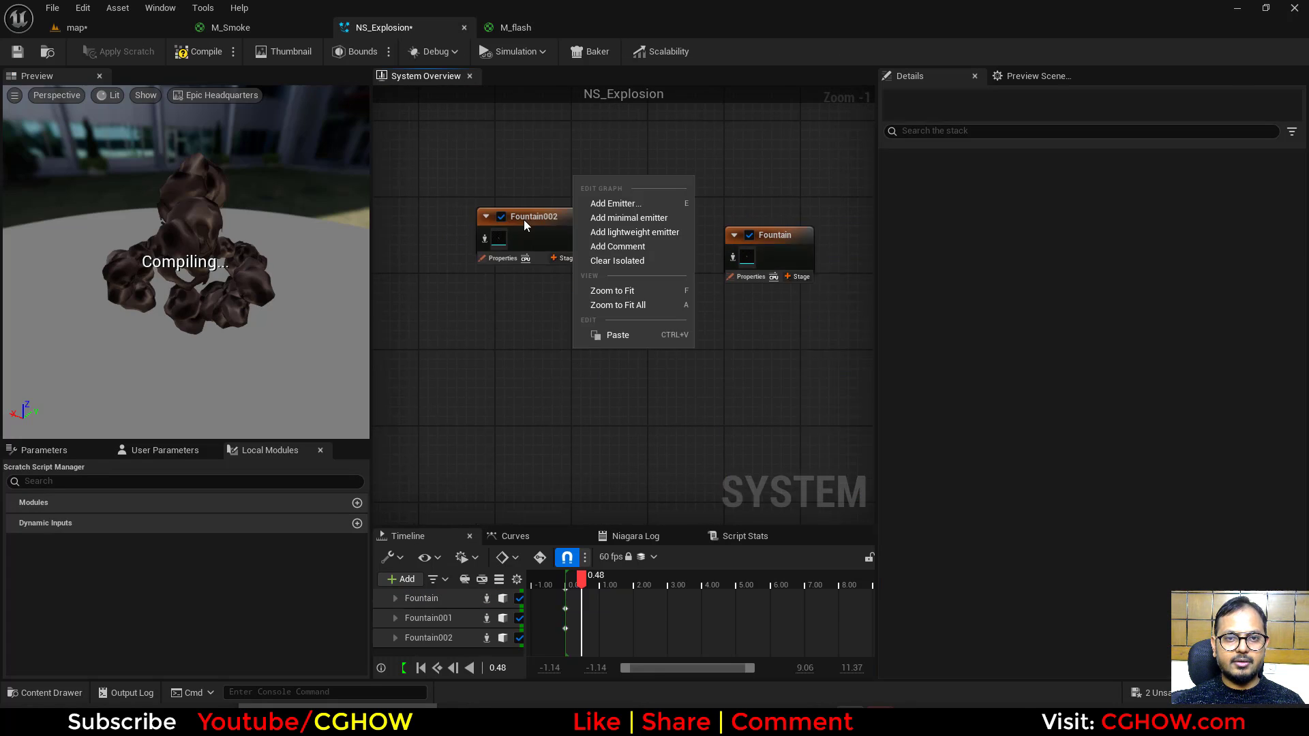
pyautogui.moveTo(484, 245); pyautogui.dragTo(636, 232, button='right')
pyautogui.click(630, 223)
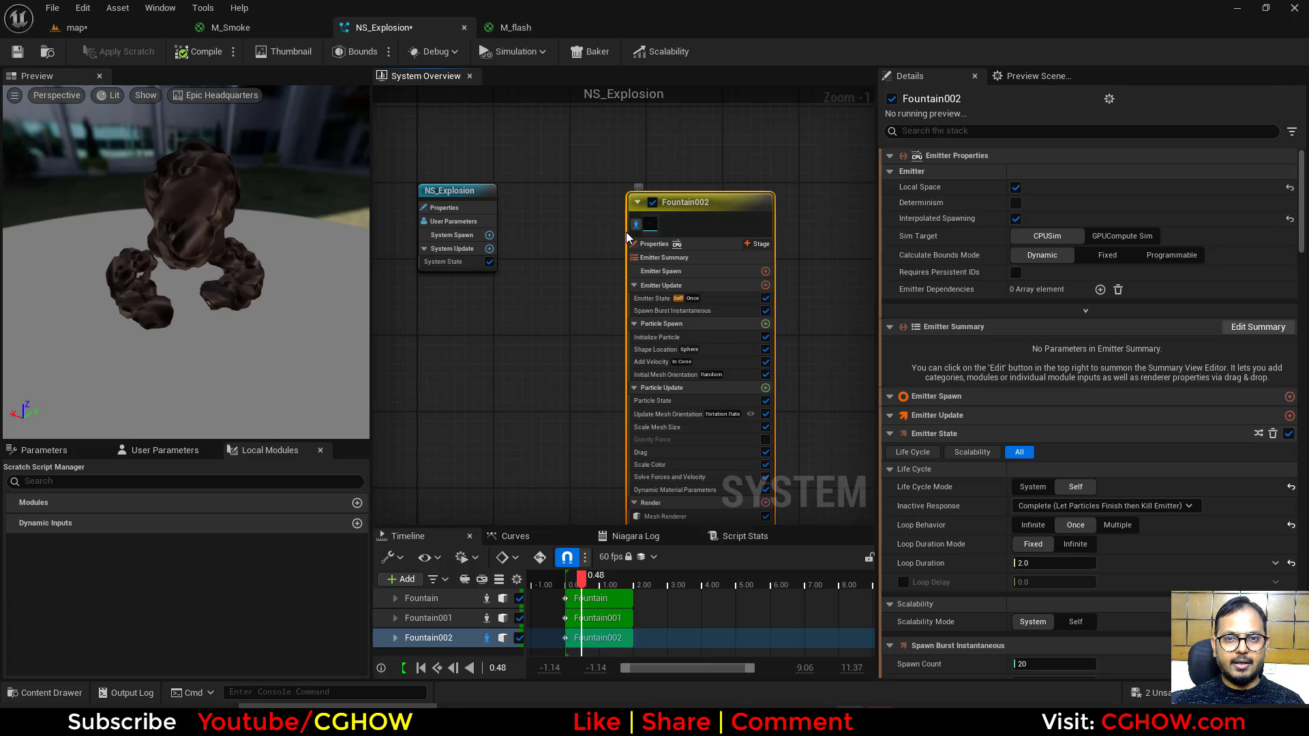
# Step: Replace Fountain002's Mesh Renderer with a Sprite Renderer that uses the M_flash material
pyautogui.moveTo(564, 314); pyautogui.dragTo(549, 246, button='right')
pyautogui.click(672, 452)
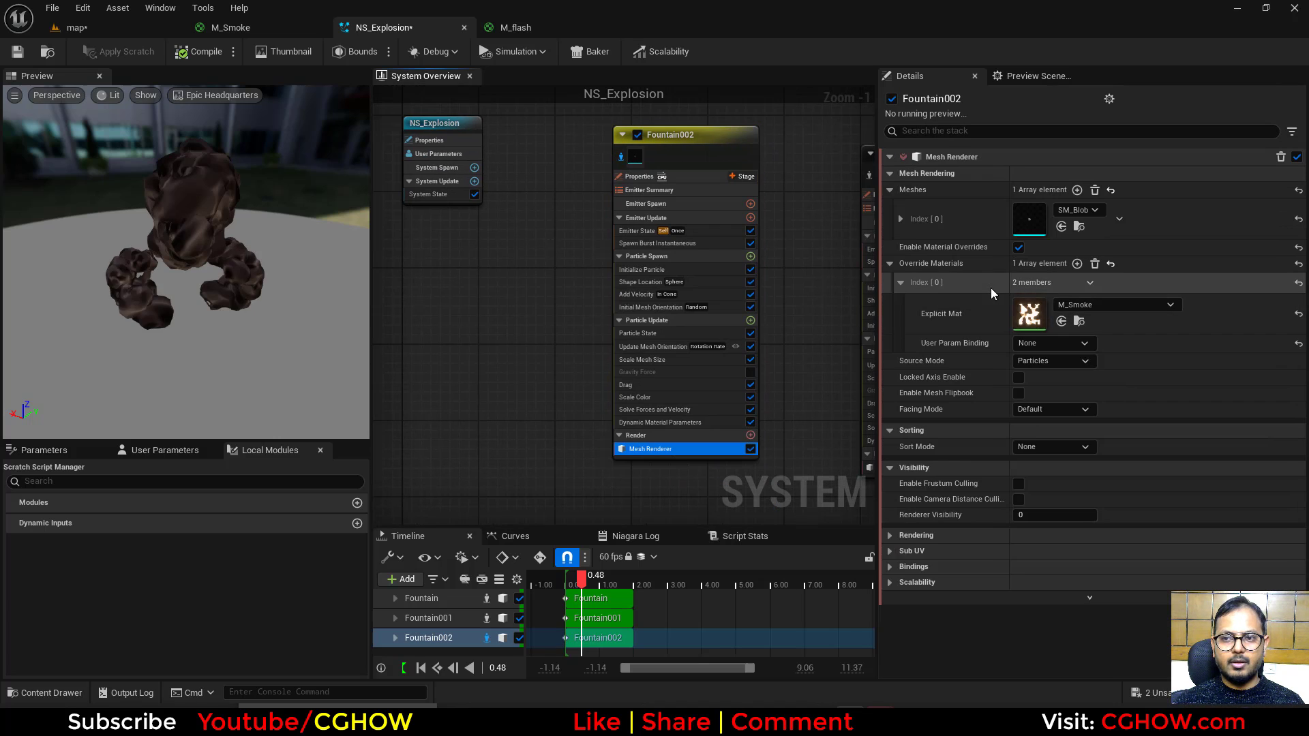
pyautogui.press('Delete')
pyautogui.click(751, 435)
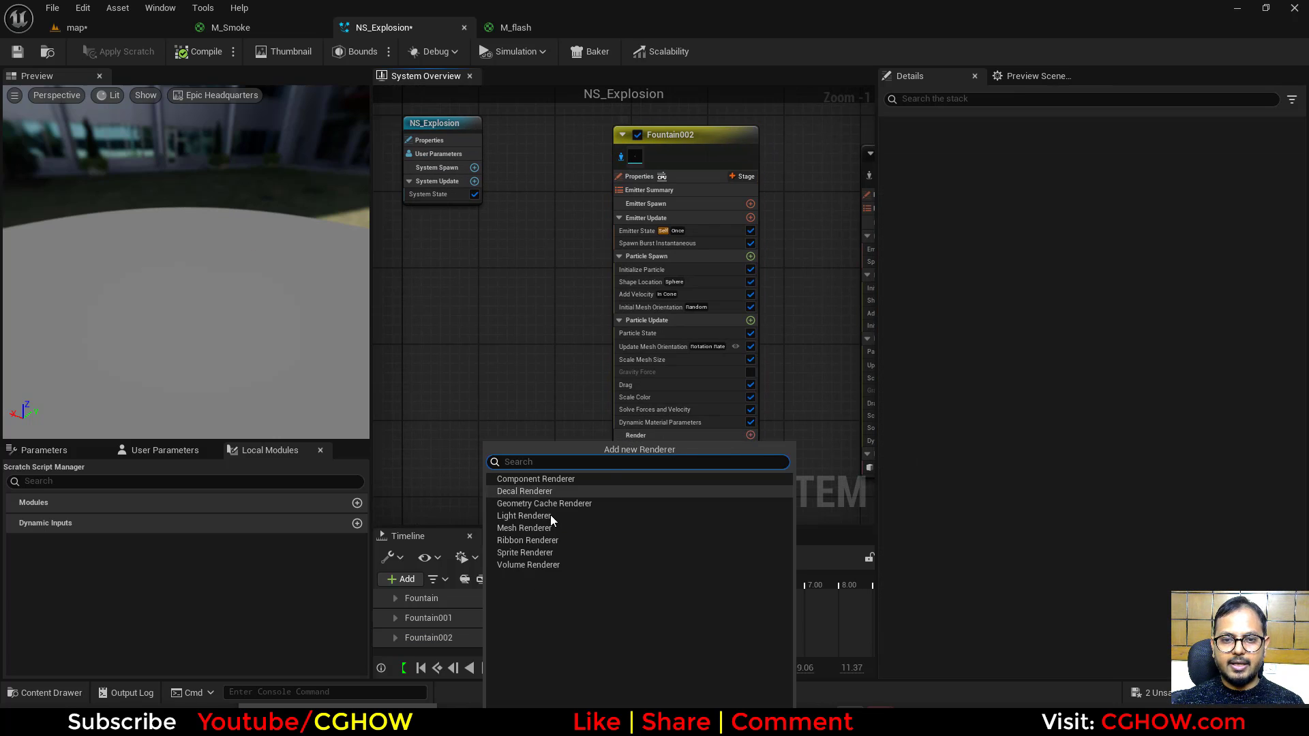
pyautogui.click(508, 554)
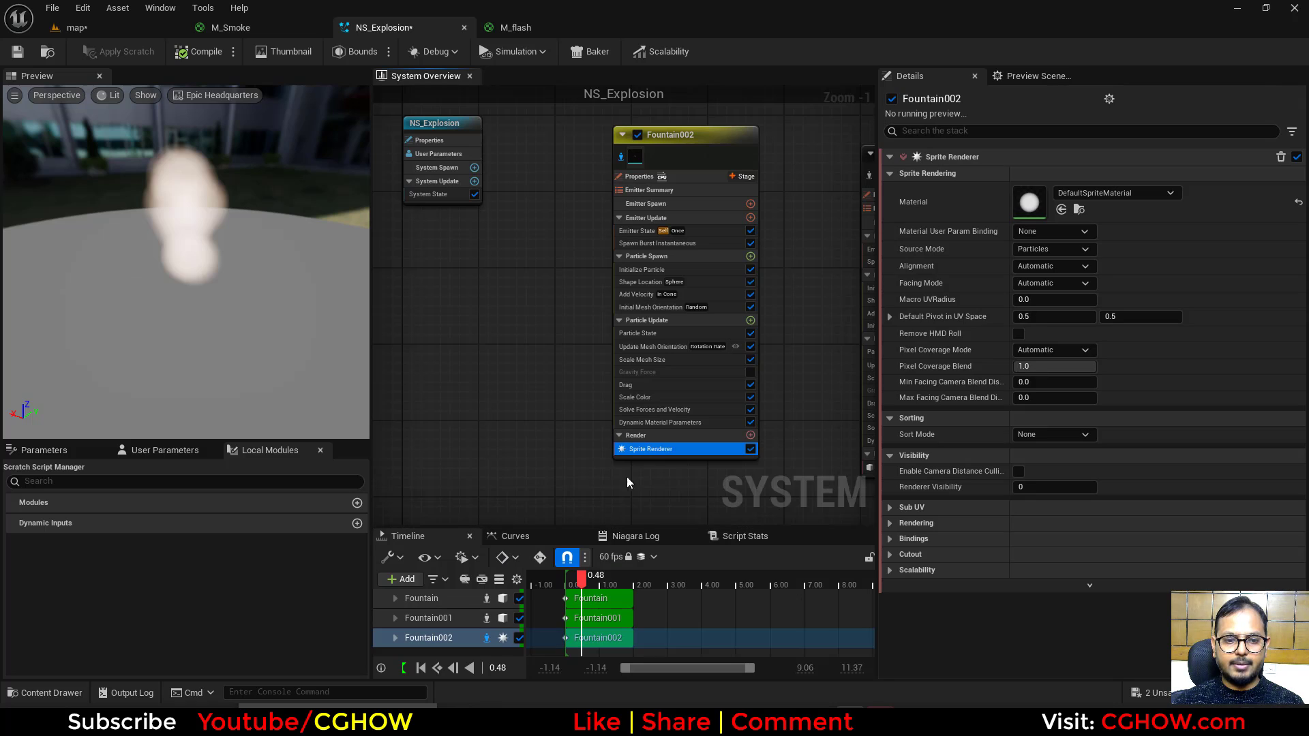
pyautogui.click(1061, 210)
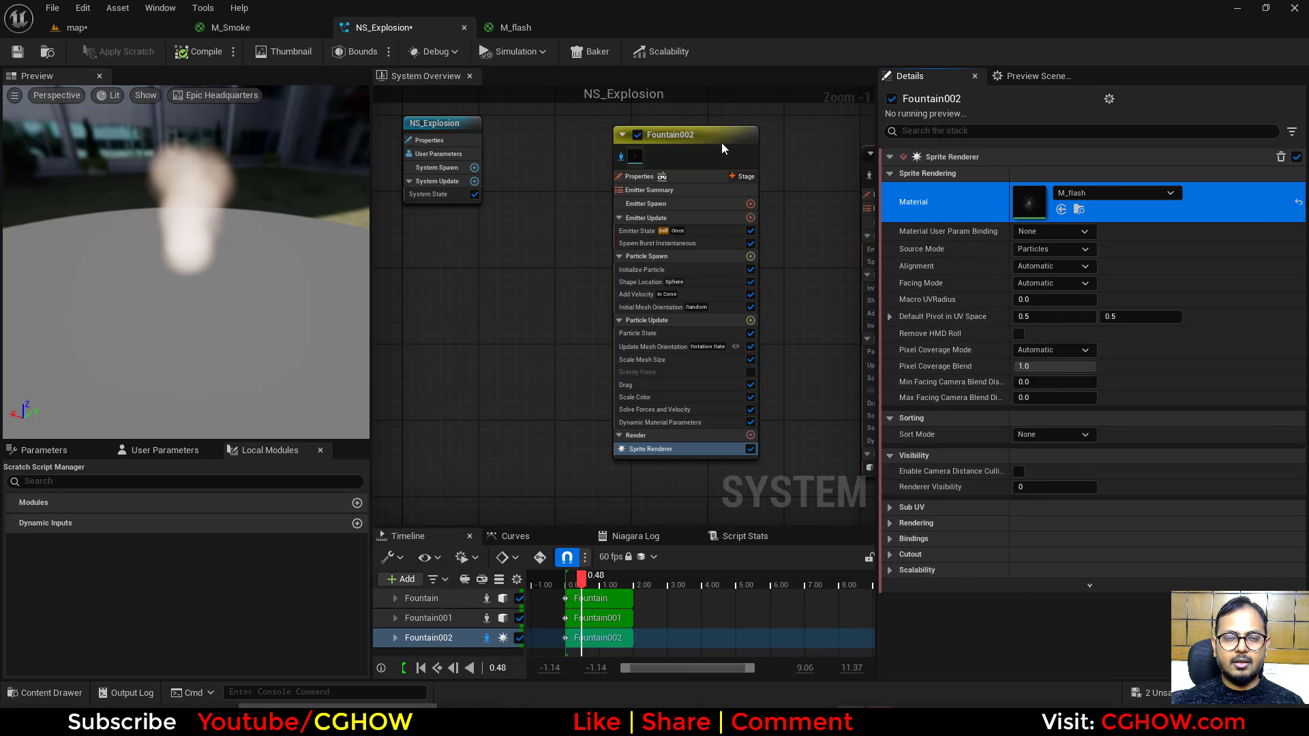
# Step: Reposition the Fountain002 emitter and reset its pan and Param2-0 dynamic material parameters to their defaults
pyautogui.moveTo(721, 143); pyautogui.dragTo(676, 159)
pyautogui.moveTo(756, 424); pyautogui.dragTo(742, 384, button='right')
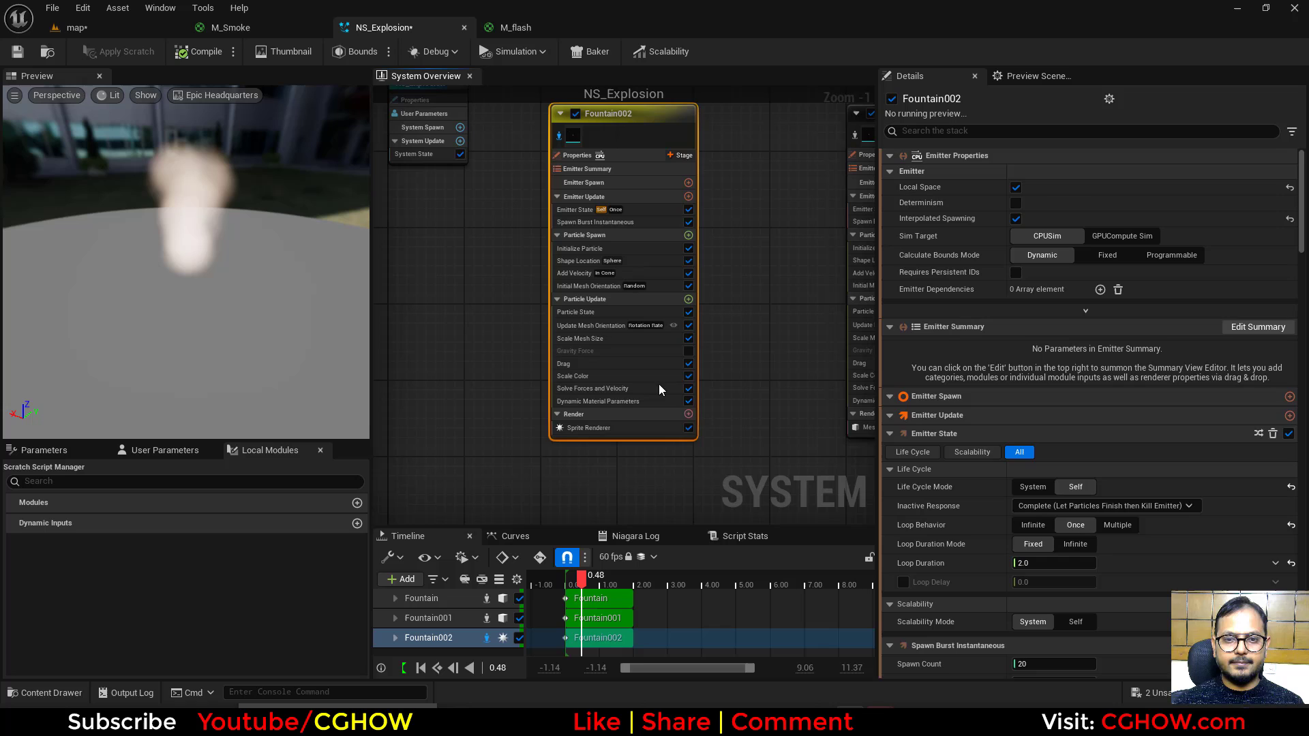
pyautogui.click(589, 429)
pyautogui.click(599, 403)
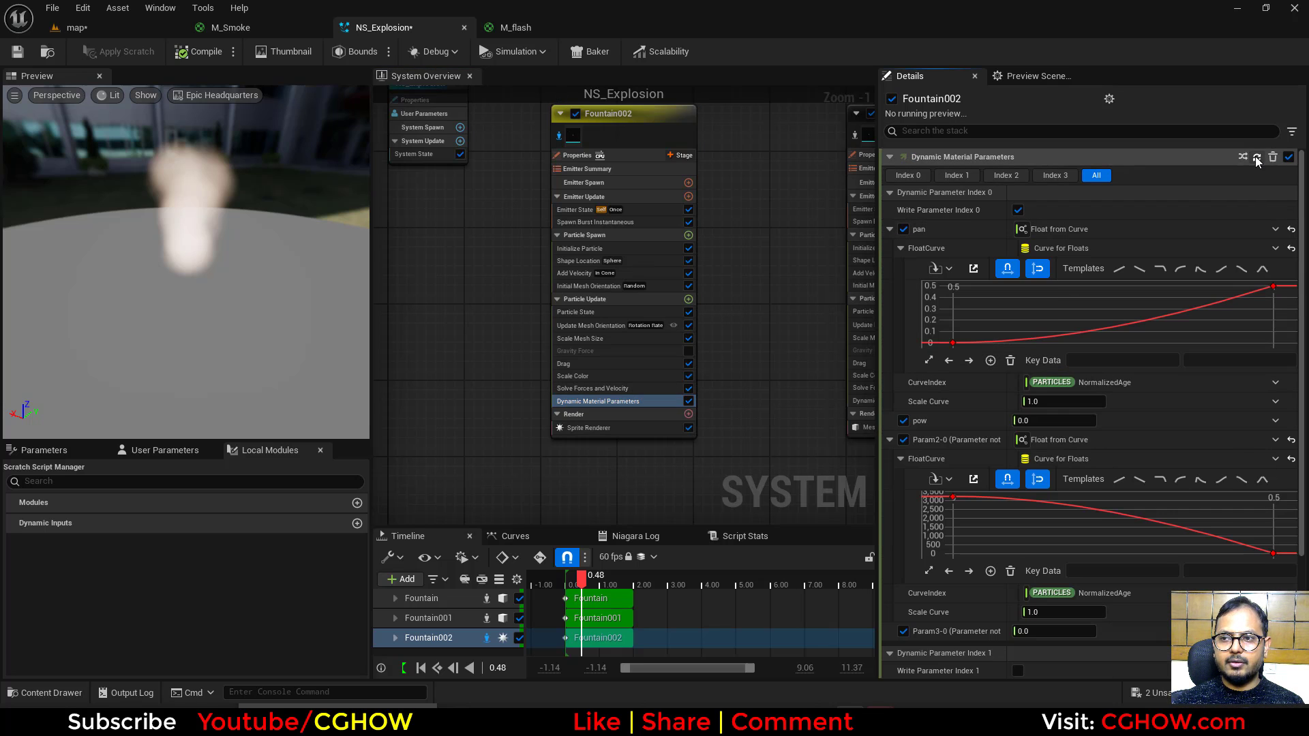
pyautogui.click(1292, 230)
pyautogui.click(1290, 248)
pyautogui.click(1300, 270)
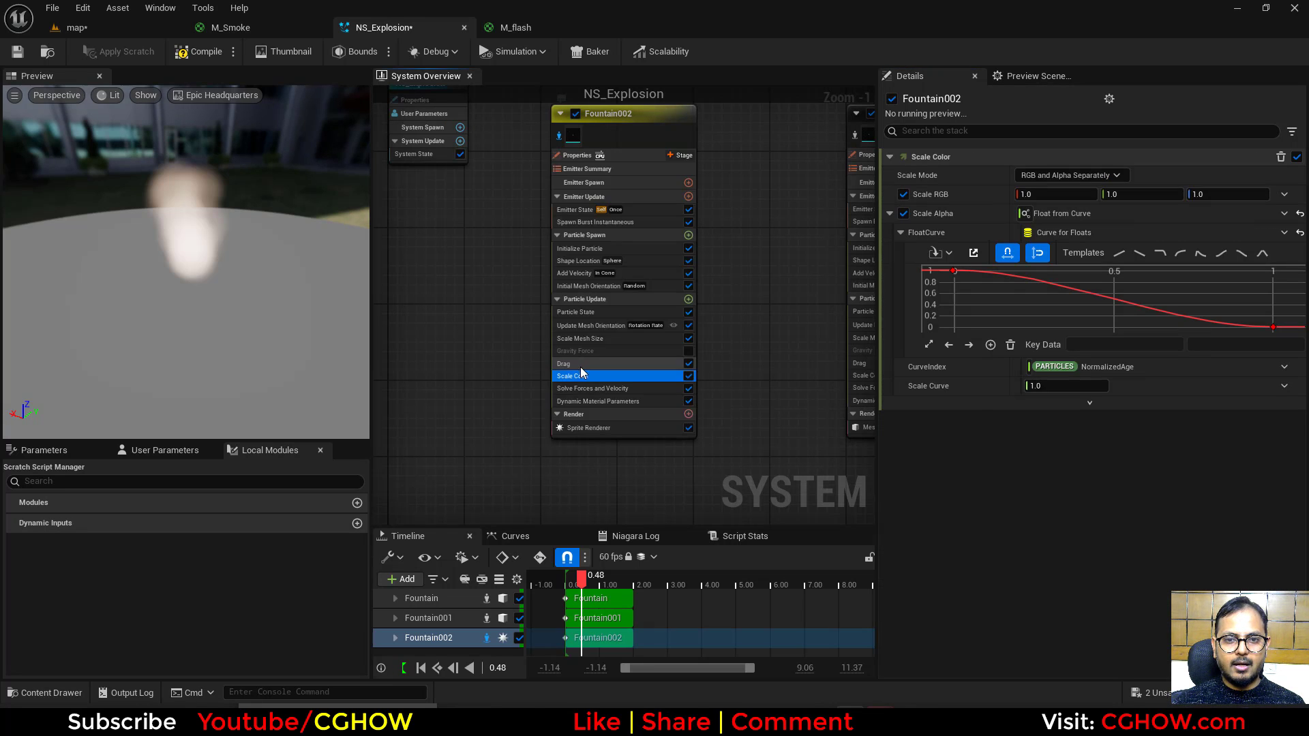
# Step: Delete Fountain002's Drag, Gravity Force, Scale Mesh Size, Update Mesh Orientation, Initial Mesh Orientation and Add Velocity modules
pyautogui.press('Delete')
pyautogui.click(589, 352)
pyautogui.press('Delete')
pyautogui.click(593, 337)
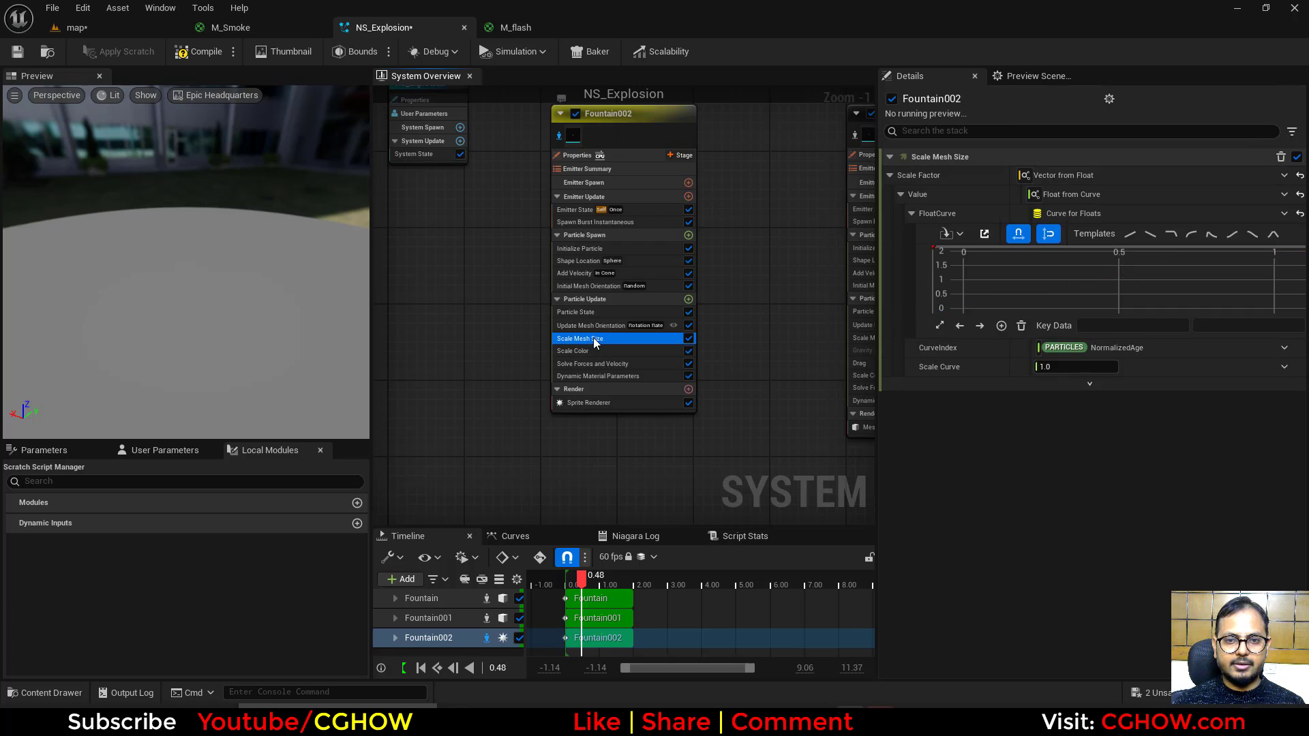
pyautogui.press('Delete')
pyautogui.click(603, 326)
pyautogui.press('Delete')
pyautogui.click(603, 286)
pyautogui.press('Delete')
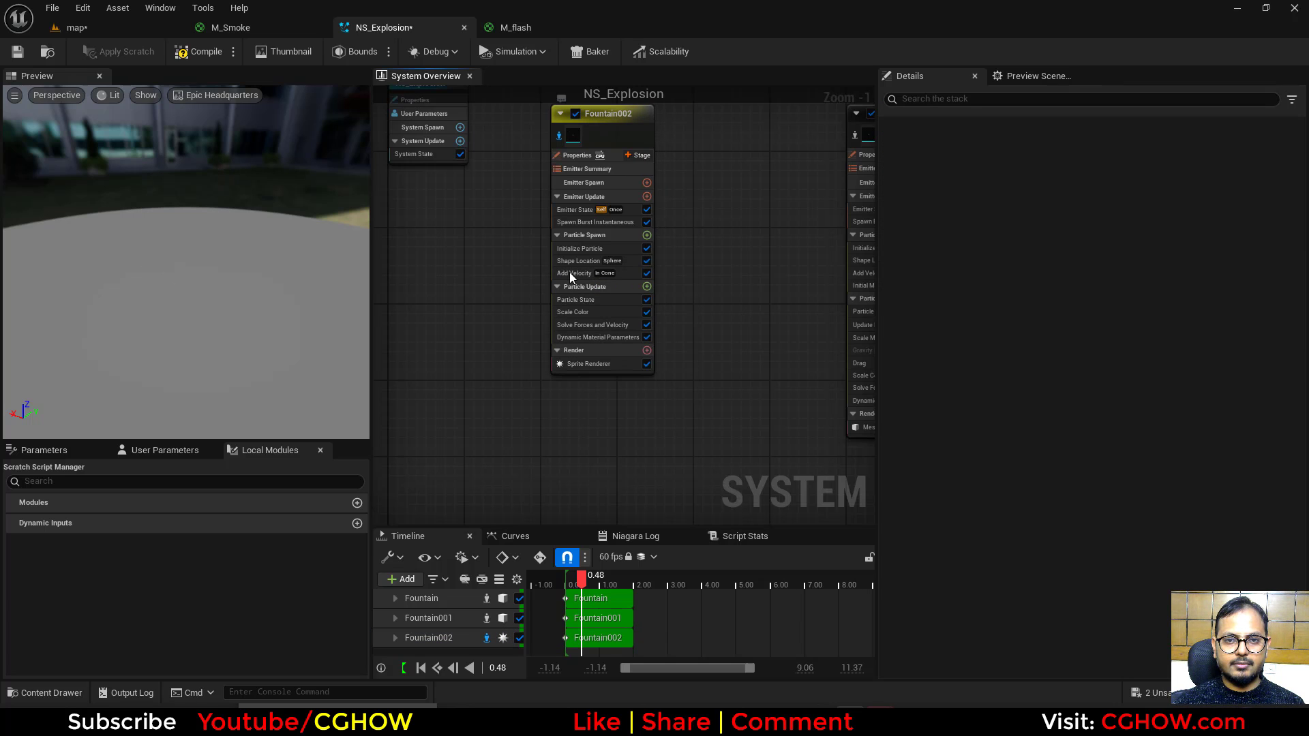
pyautogui.click(595, 273)
pyautogui.press('Delete')
# Step: Set Fountain002's Spawn Burst Instantaneous spawn count to 5
pyautogui.click(595, 222)
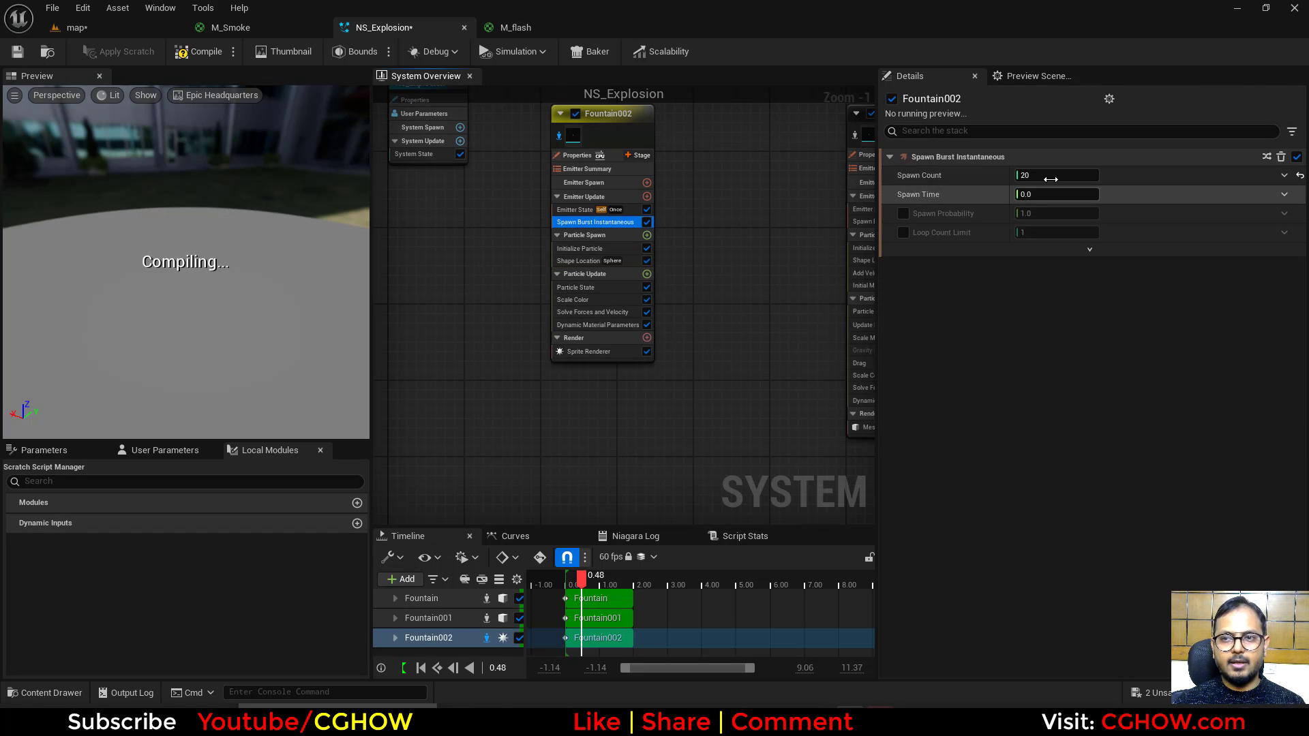
pyautogui.click(1056, 175)
pyautogui.write('5')
pyautogui.press('Return')
# Step: Set the Initialize Particle color to a bright orange with red 37, green 7.5 and blue 0.2
pyautogui.scroll(1, 579, 329)
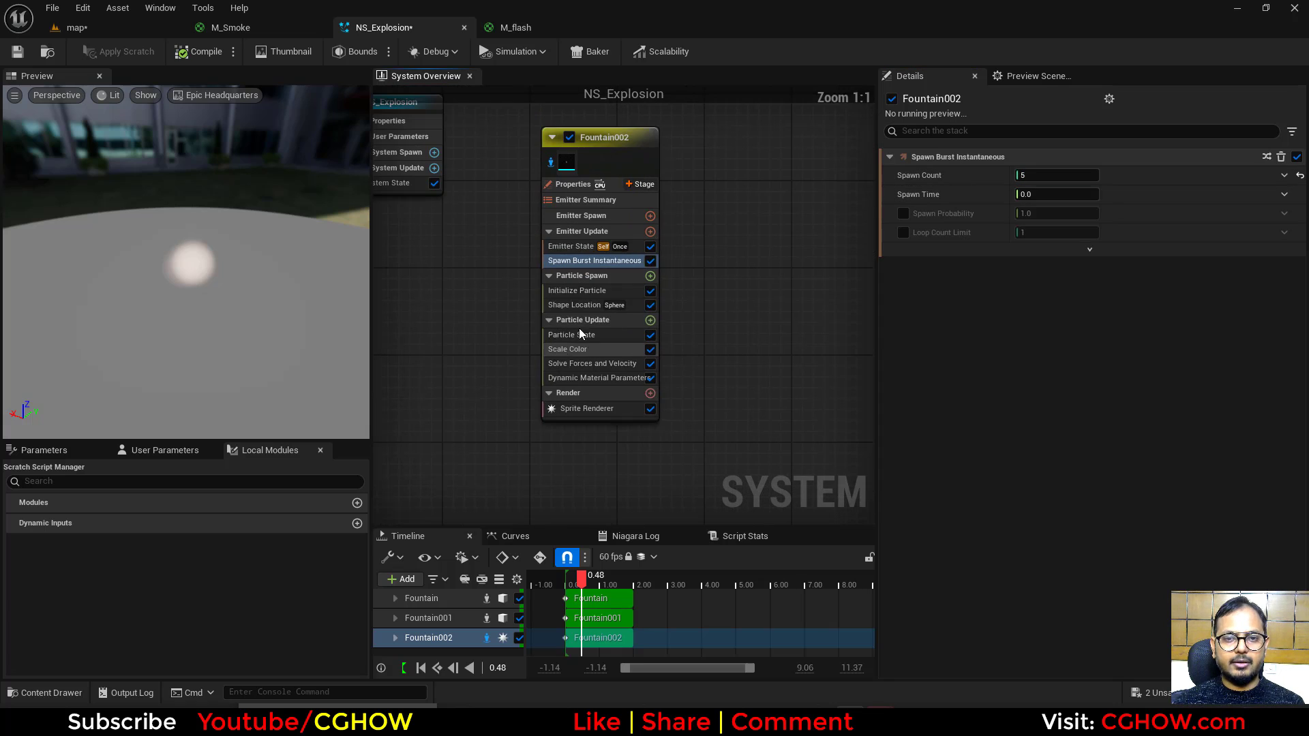
pyautogui.click(589, 293)
pyautogui.click(1071, 287)
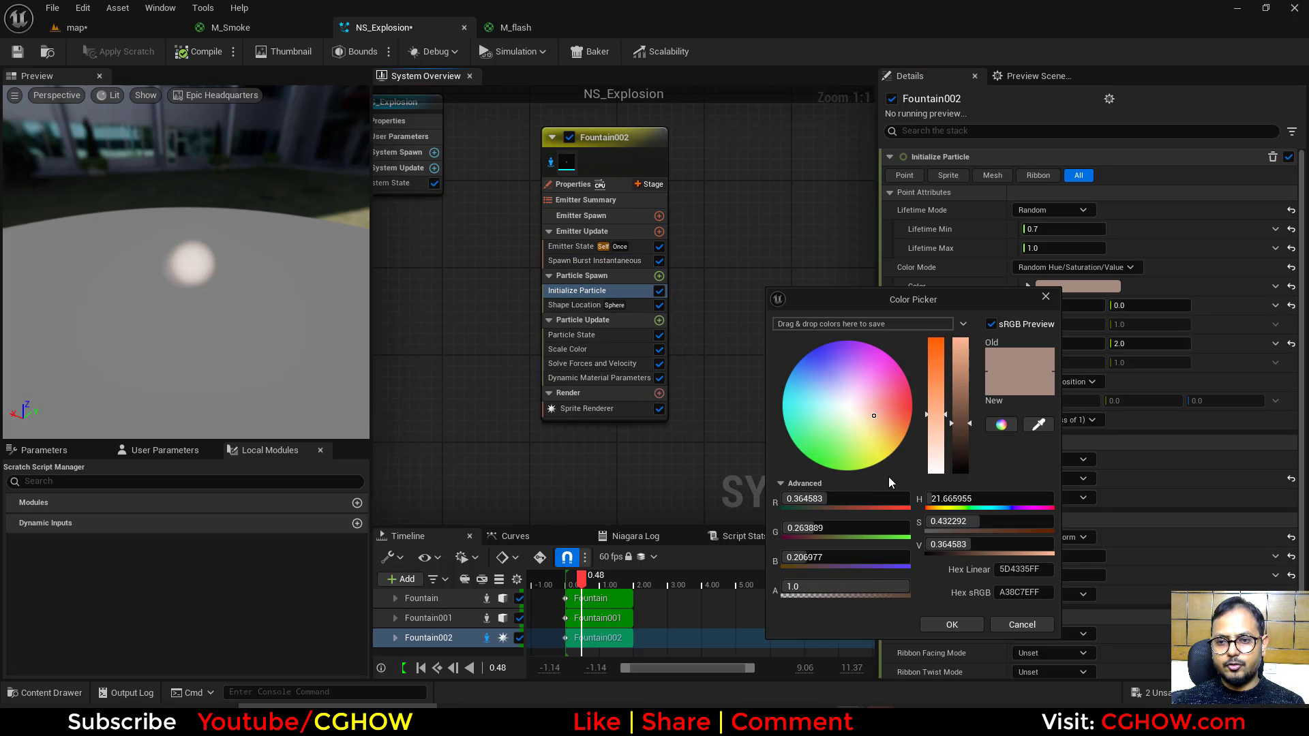
pyautogui.click(818, 527)
pyautogui.write('0.5')
pyautogui.press('Return')
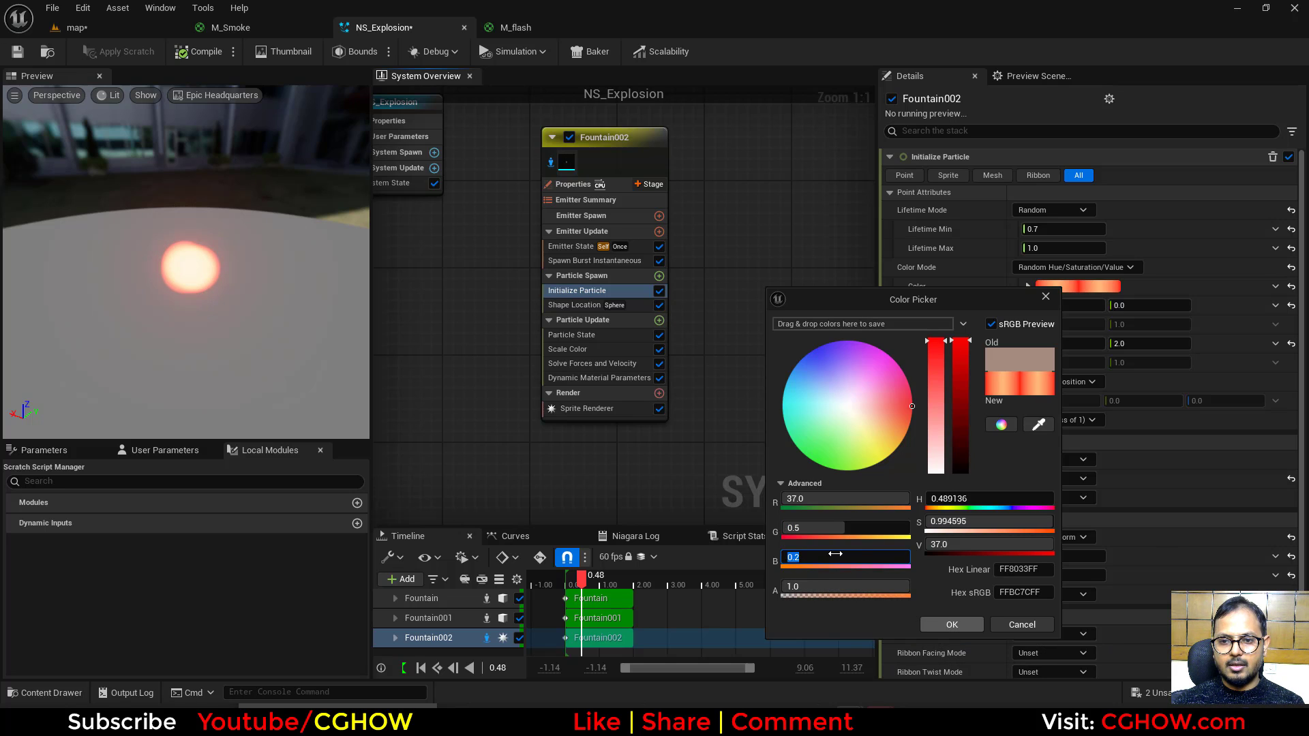
pyautogui.write('7.5')
pyautogui.press('Return')
pyautogui.click(951, 625)
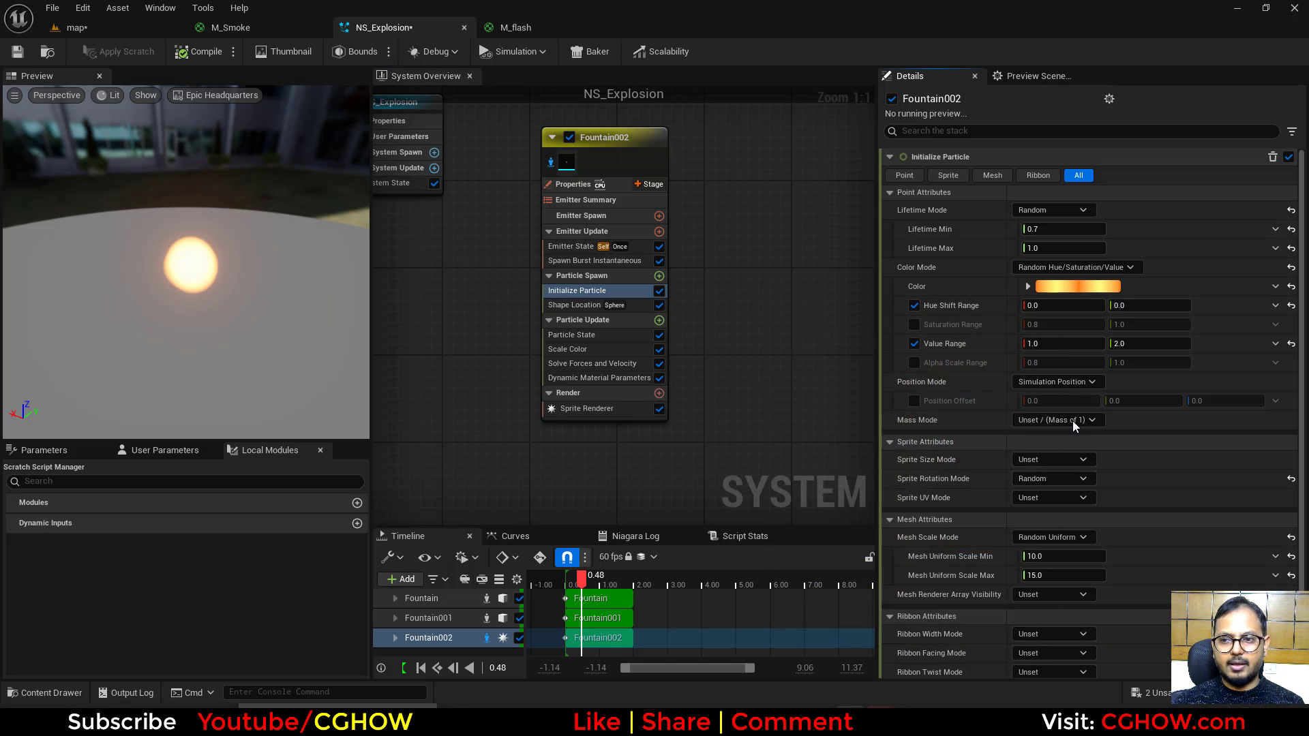
# Step: Set the sprite size mode to Random Uniform with a minimum of 50 and a maximum of 100
pyautogui.click(1054, 460)
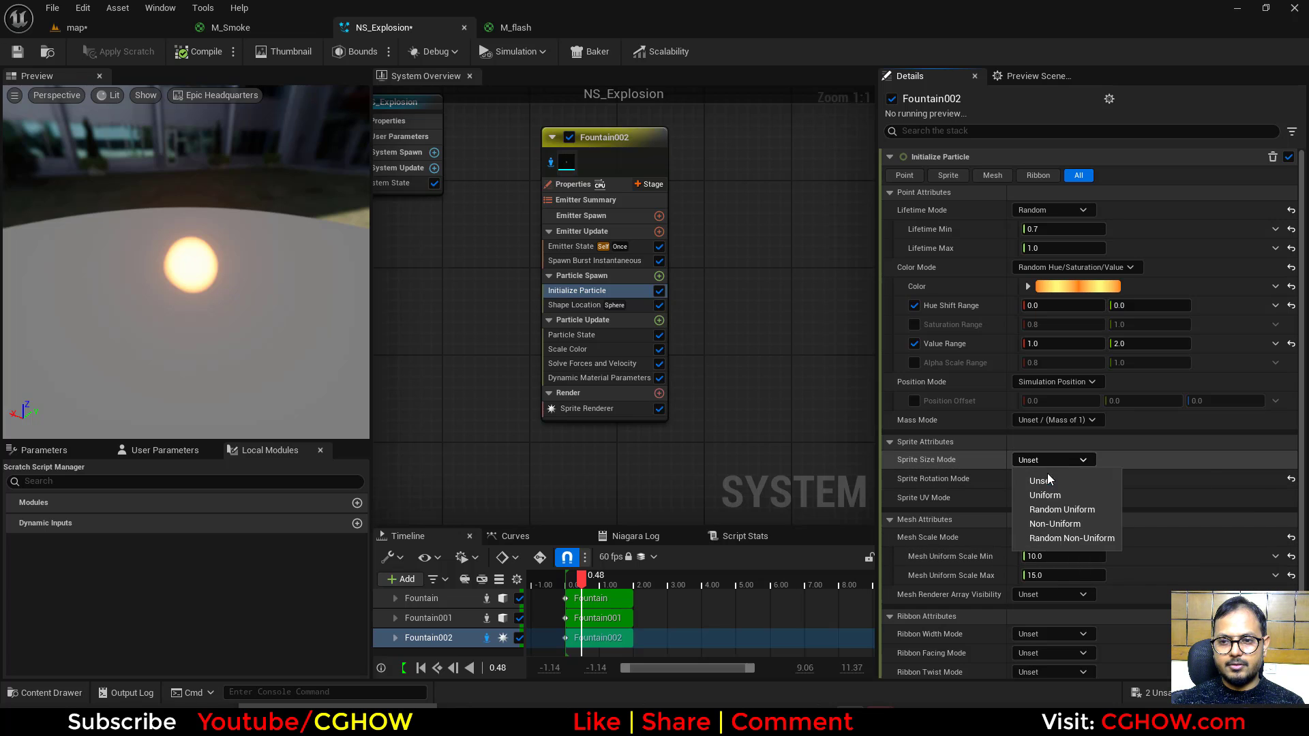
pyautogui.click(1054, 509)
pyautogui.click(1043, 497)
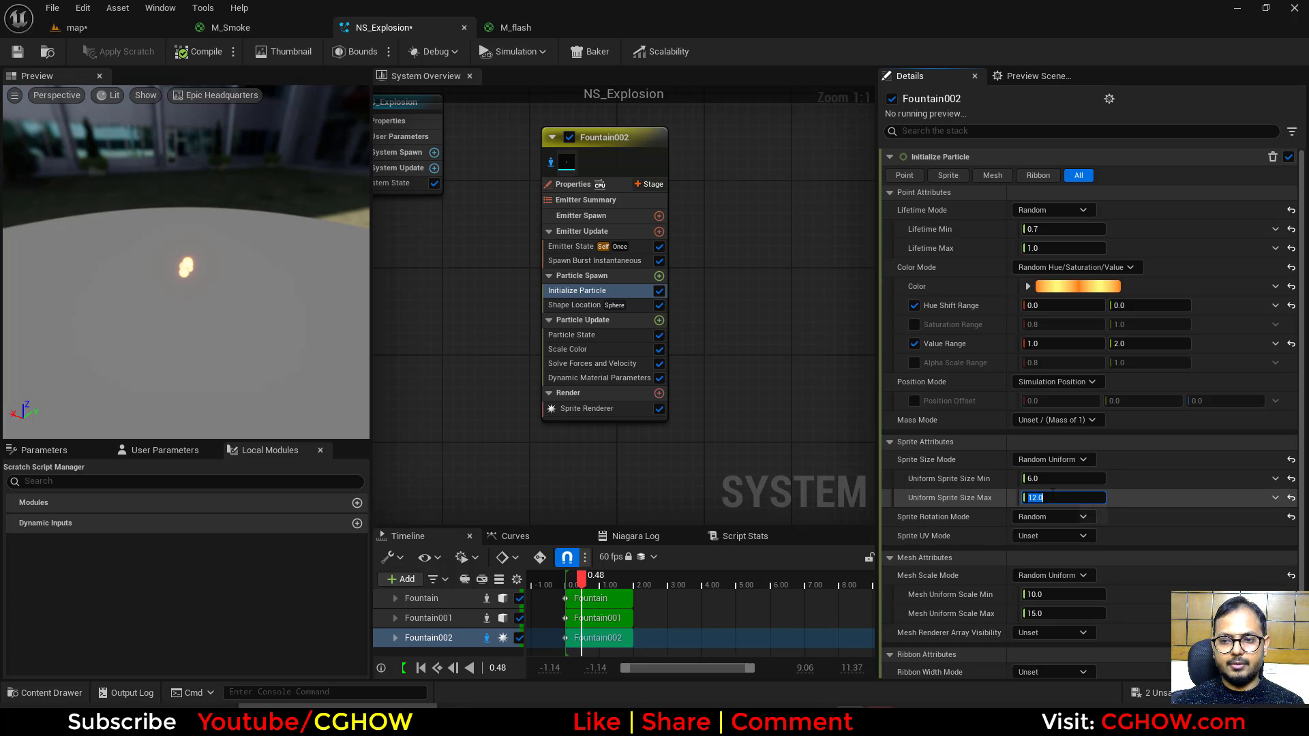
pyautogui.write('100')
pyautogui.write('50')
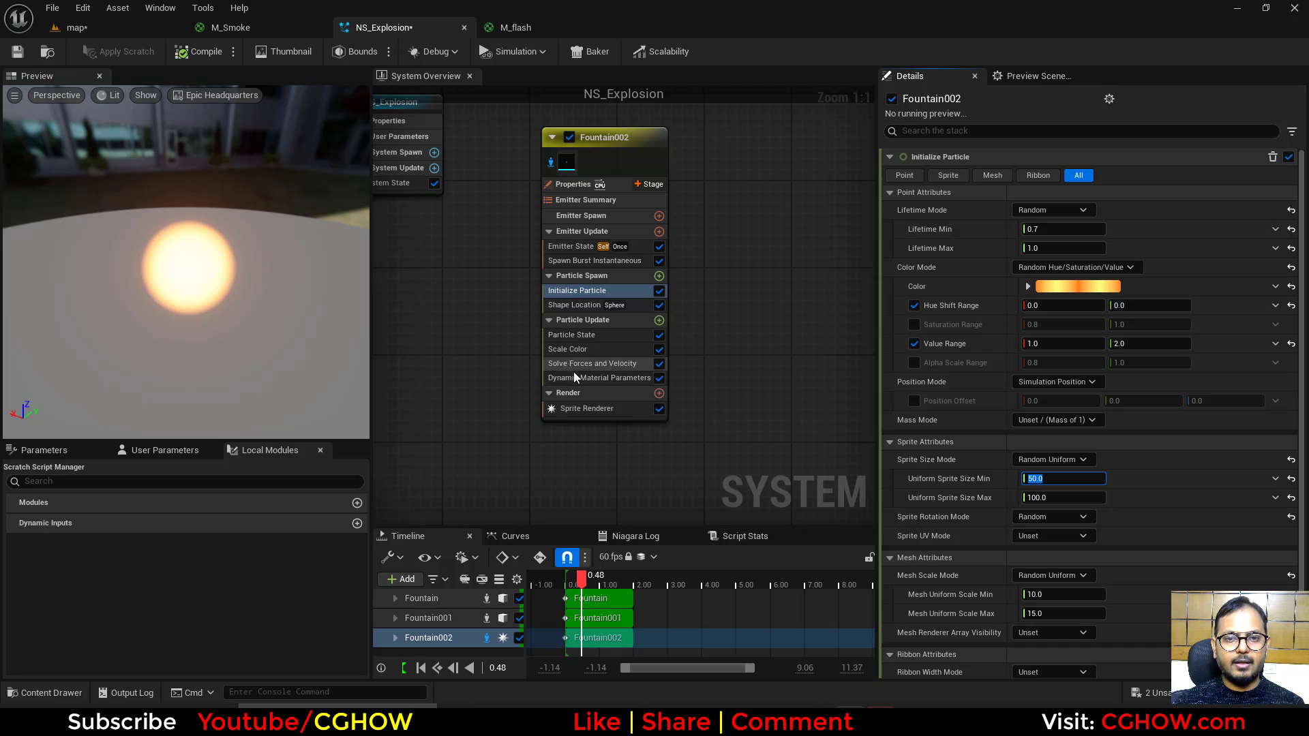
# Step: Set the pow dynamic material parameter of Fountain002 to about 1.46
pyautogui.click(584, 412)
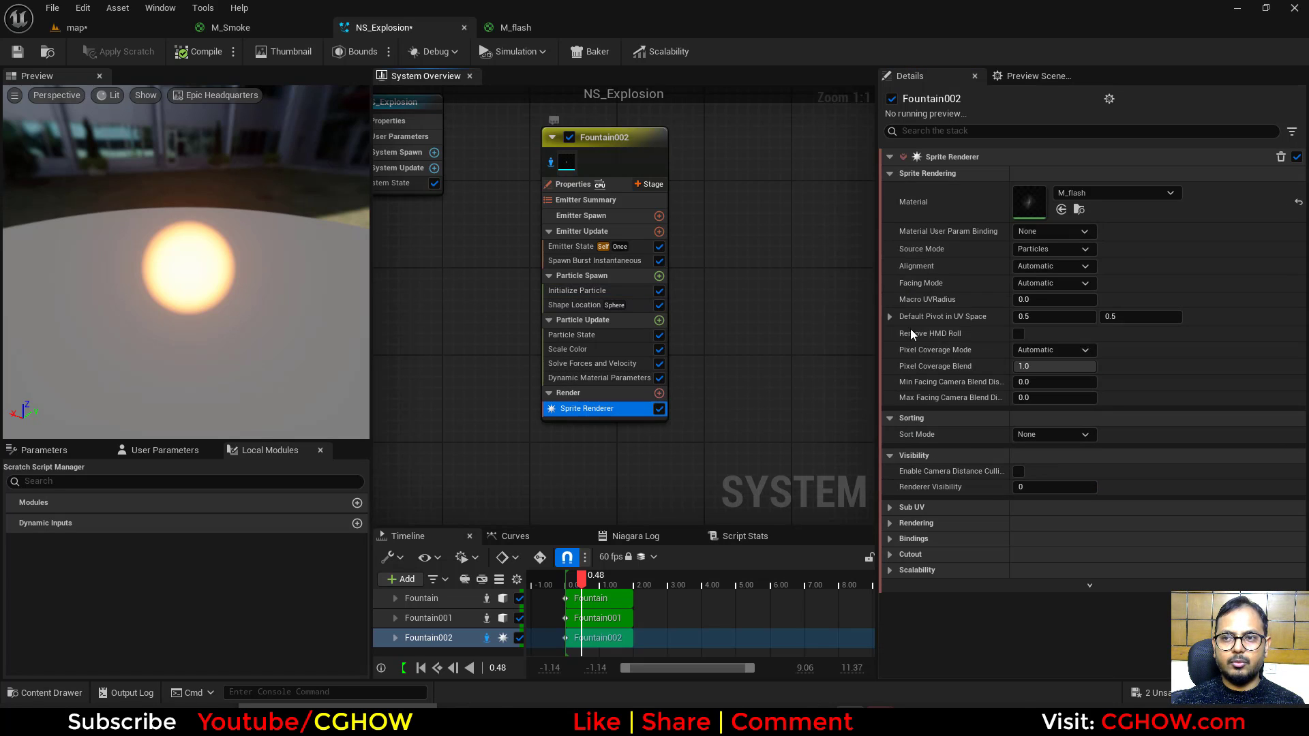
pyautogui.click(581, 379)
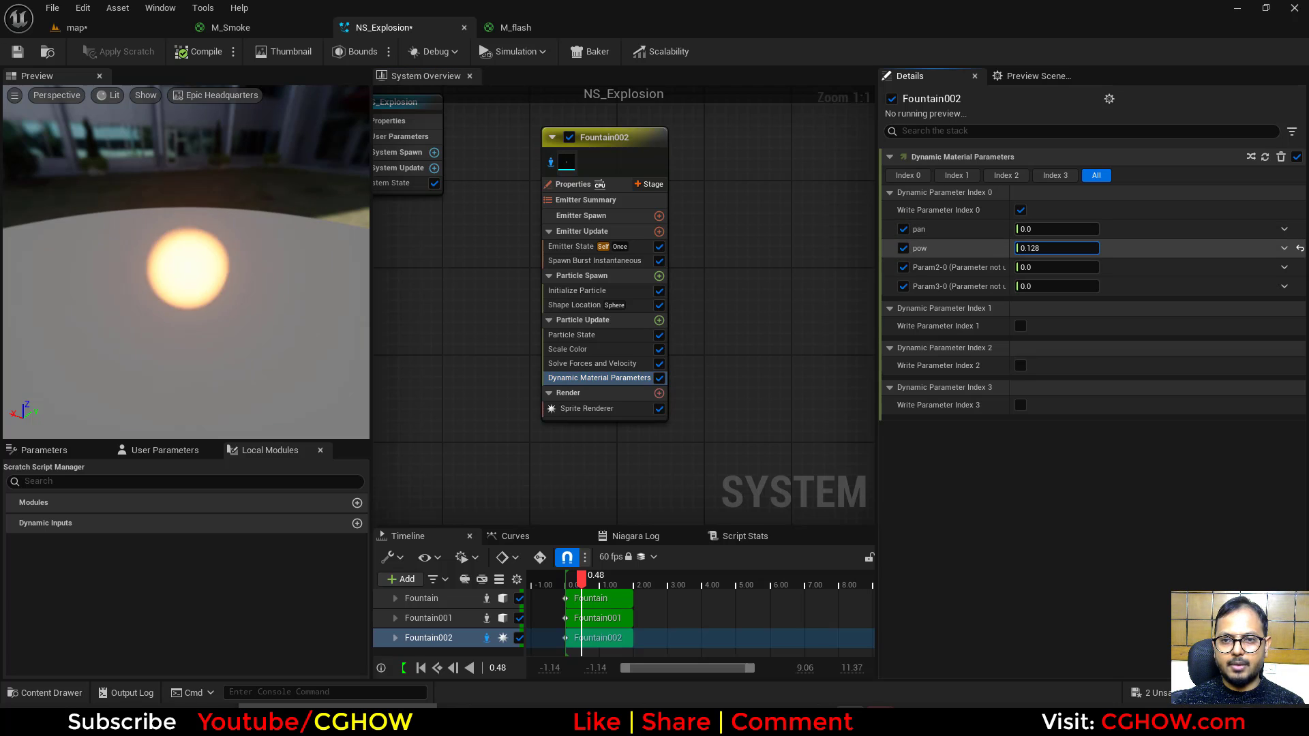
pyautogui.moveTo(393, 256); pyautogui.dragTo(429, 257, button='right')
pyautogui.moveTo(234, 288); pyautogui.dragTo(273, 280, button='right')
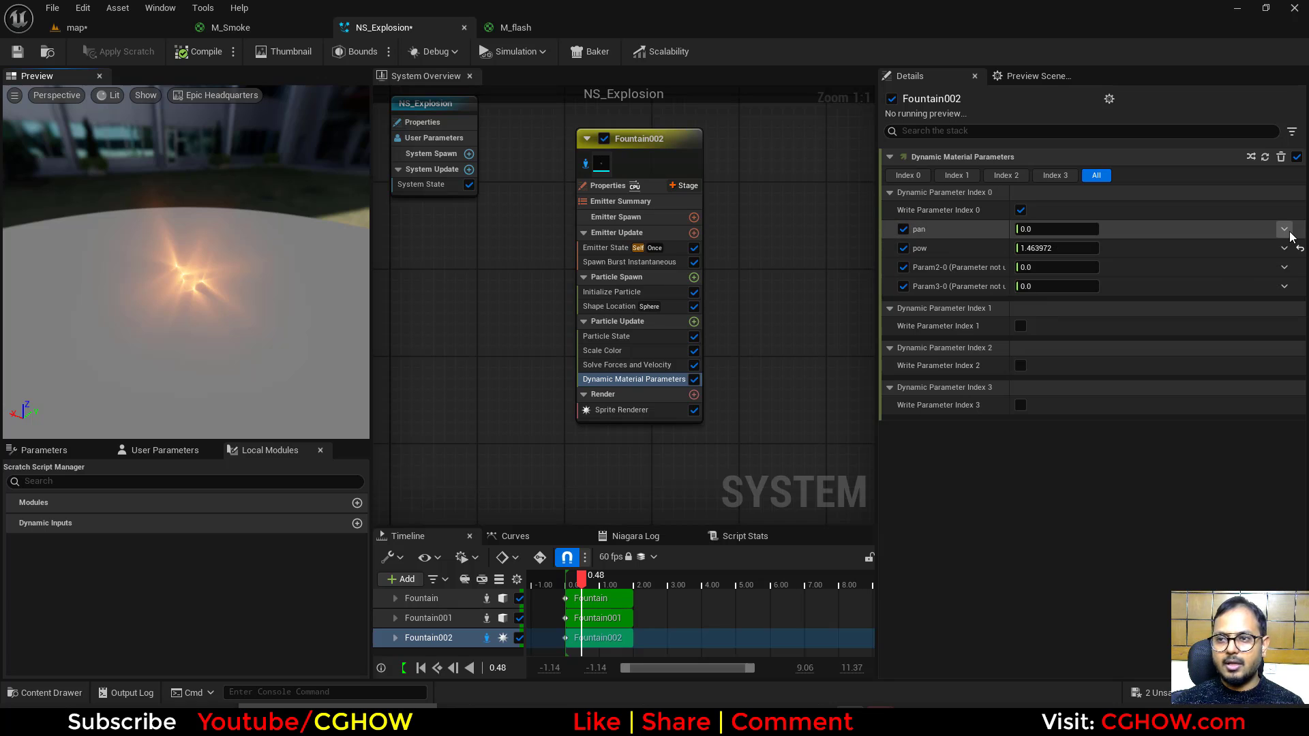
# Step: Drive the pan dynamic material parameter with a Random Range Float from -1 to 1
pyautogui.click(1285, 248)
pyautogui.write('uni')
pyautogui.click(1064, 316)
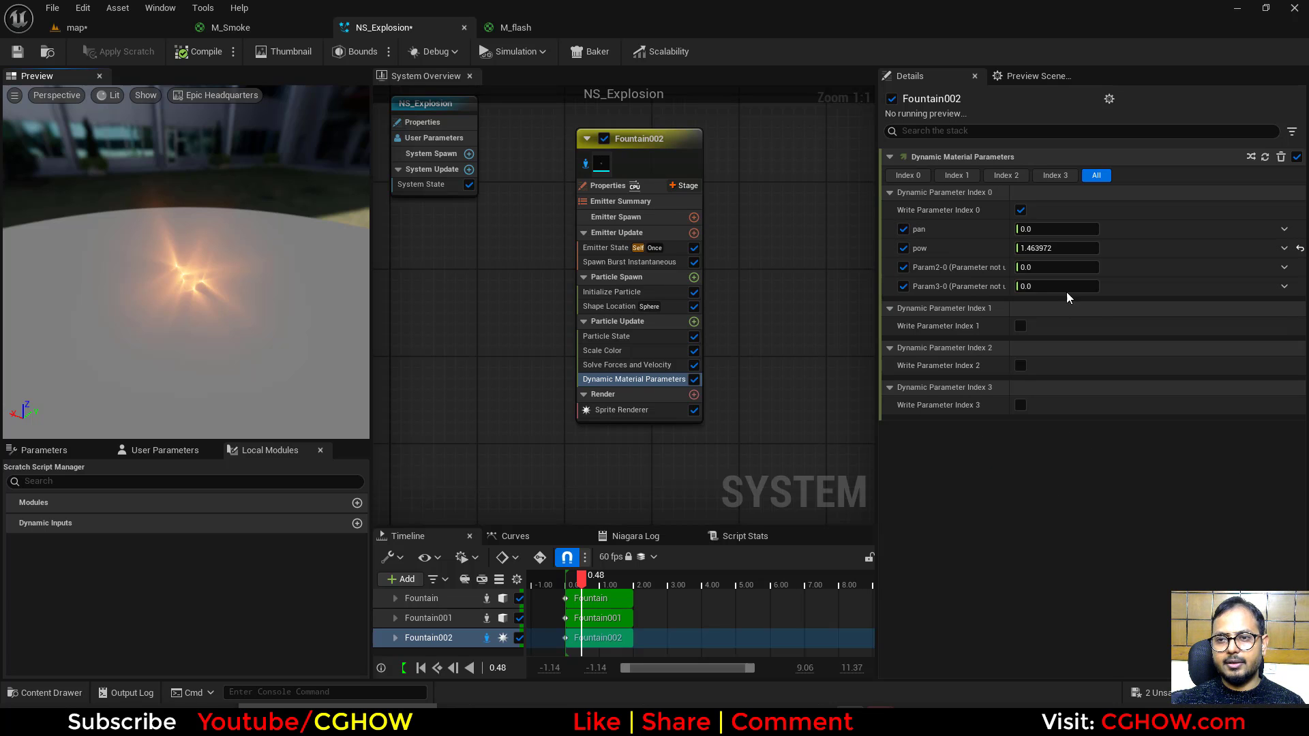
pyautogui.click(1055, 248)
pyautogui.write('-1')
pyautogui.press('Return')
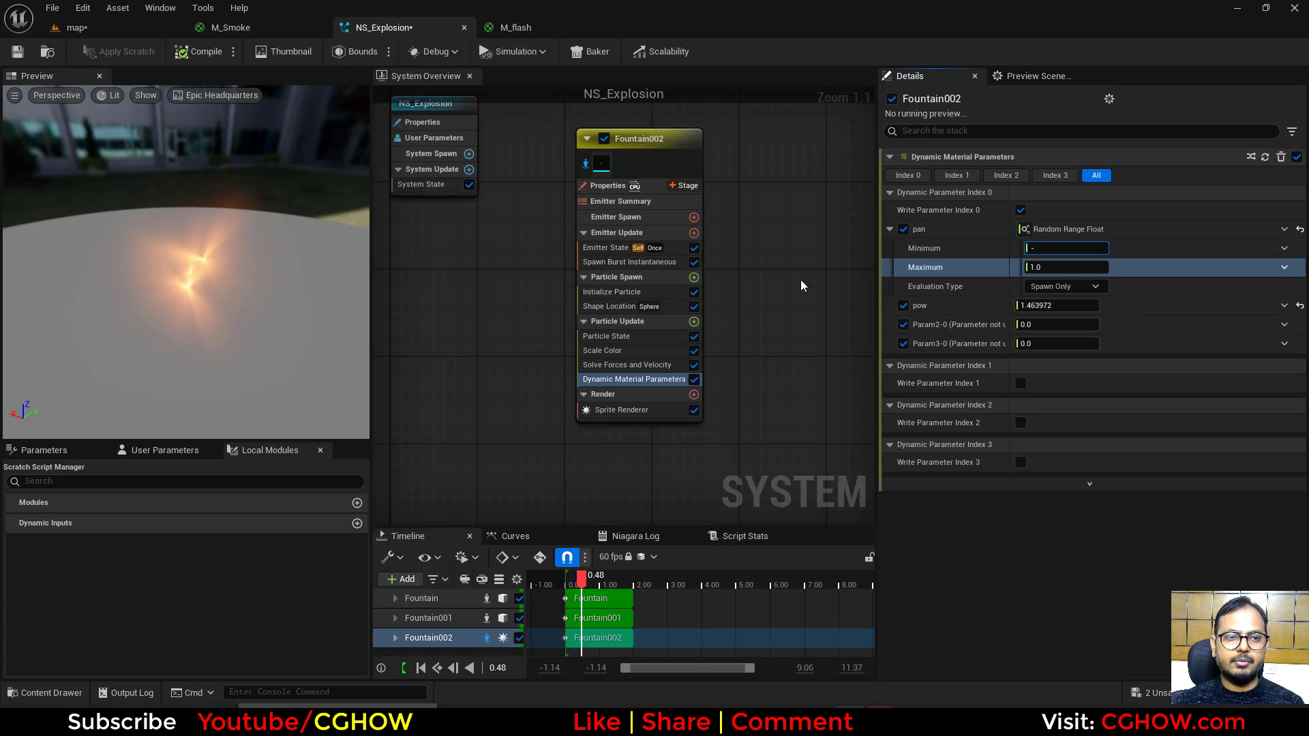
# Step: Delete the Shape Location module from Fountain002's Particle Spawn stage
pyautogui.click(609, 306)
pyautogui.press('Delete')
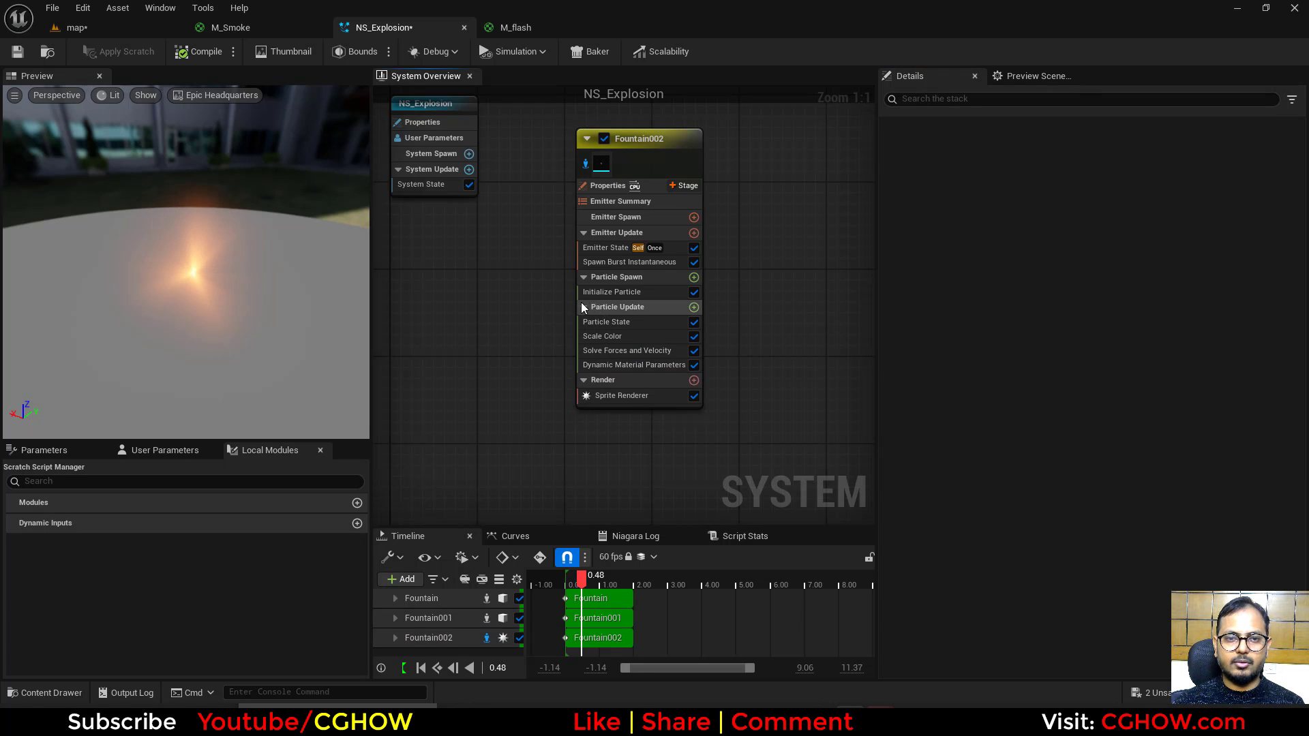
# Step: Add a Scale Sprite Size module to Fountain002's Particle Update stage and set its Uniform Curve Scale to 2
pyautogui.click(694, 308)
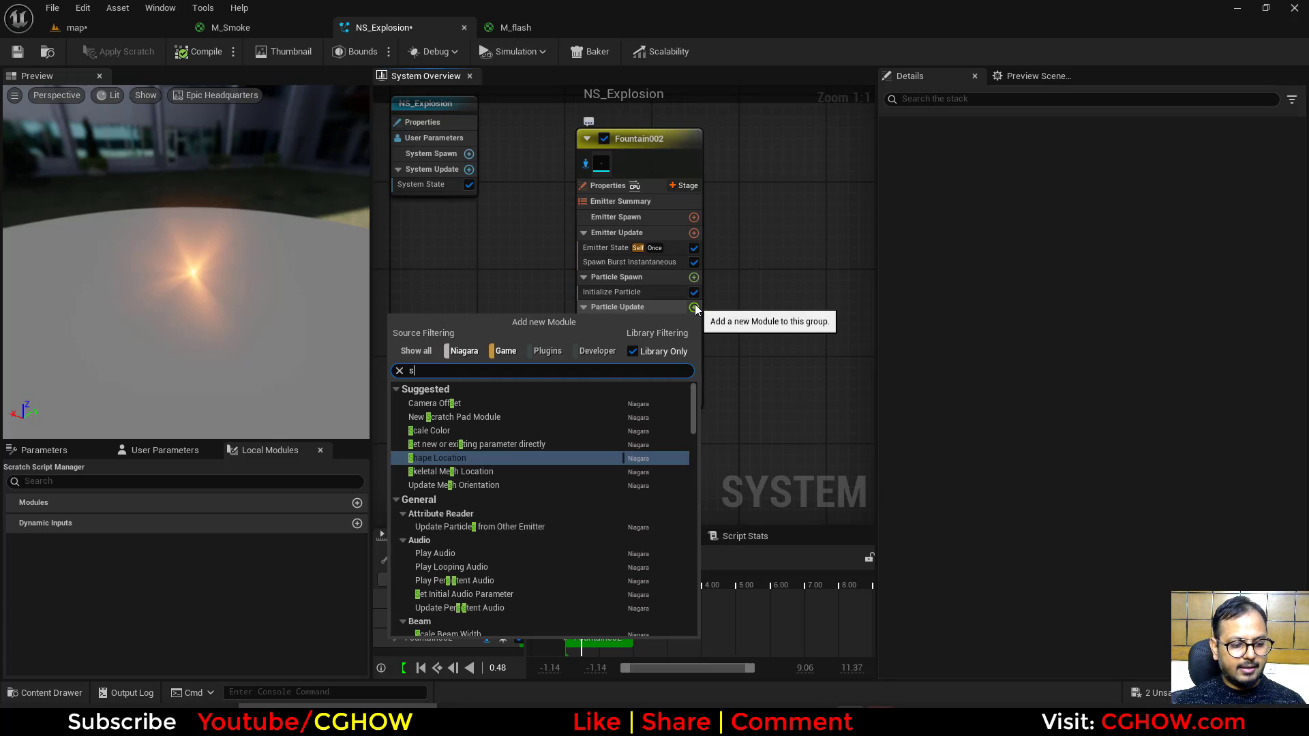
pyautogui.write('siz')
pyautogui.click(470, 522)
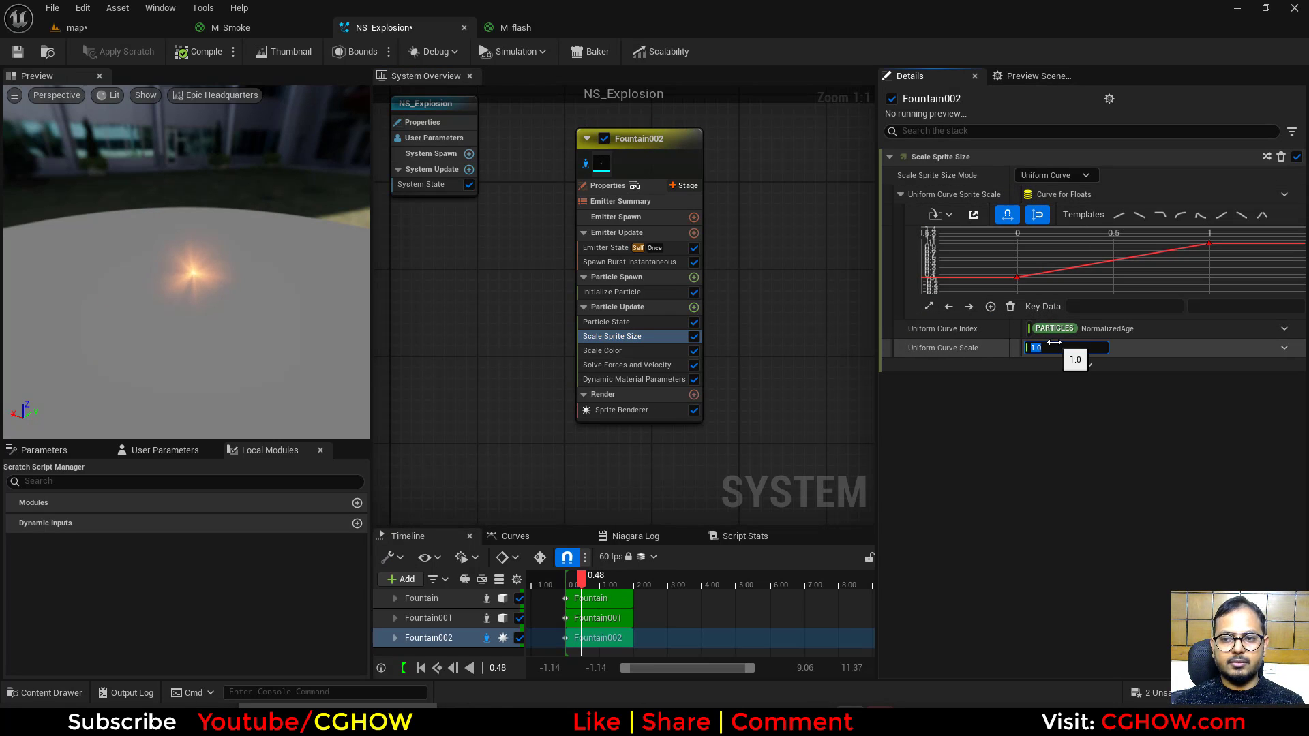
pyautogui.write('2')
pyautogui.press('Return')
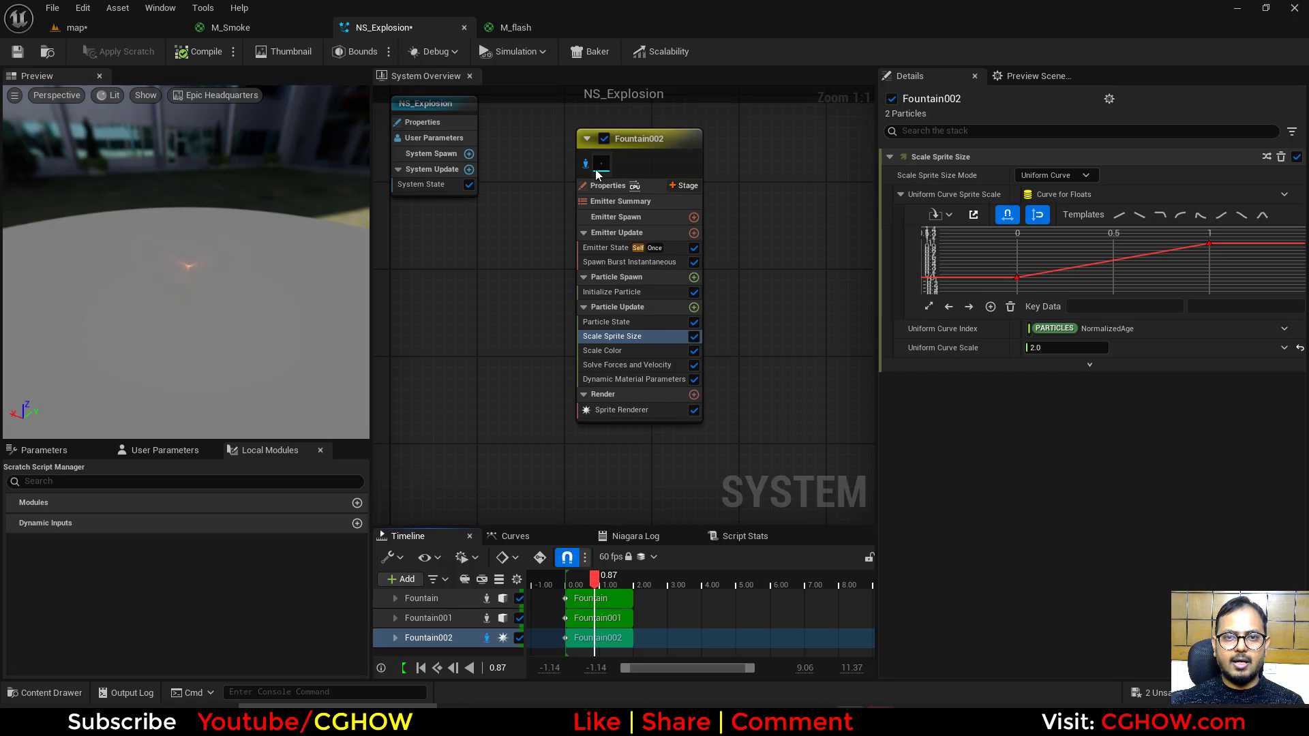
# Step: Turn off Fountain002's isolation, set its Scale Sprite Size Uniform Curve Scale to 10, and scrub the timeline to preview the combined explosion
pyautogui.click(595, 169)
pyautogui.click(587, 164)
pyautogui.moveTo(596, 576); pyautogui.dragTo(582, 576)
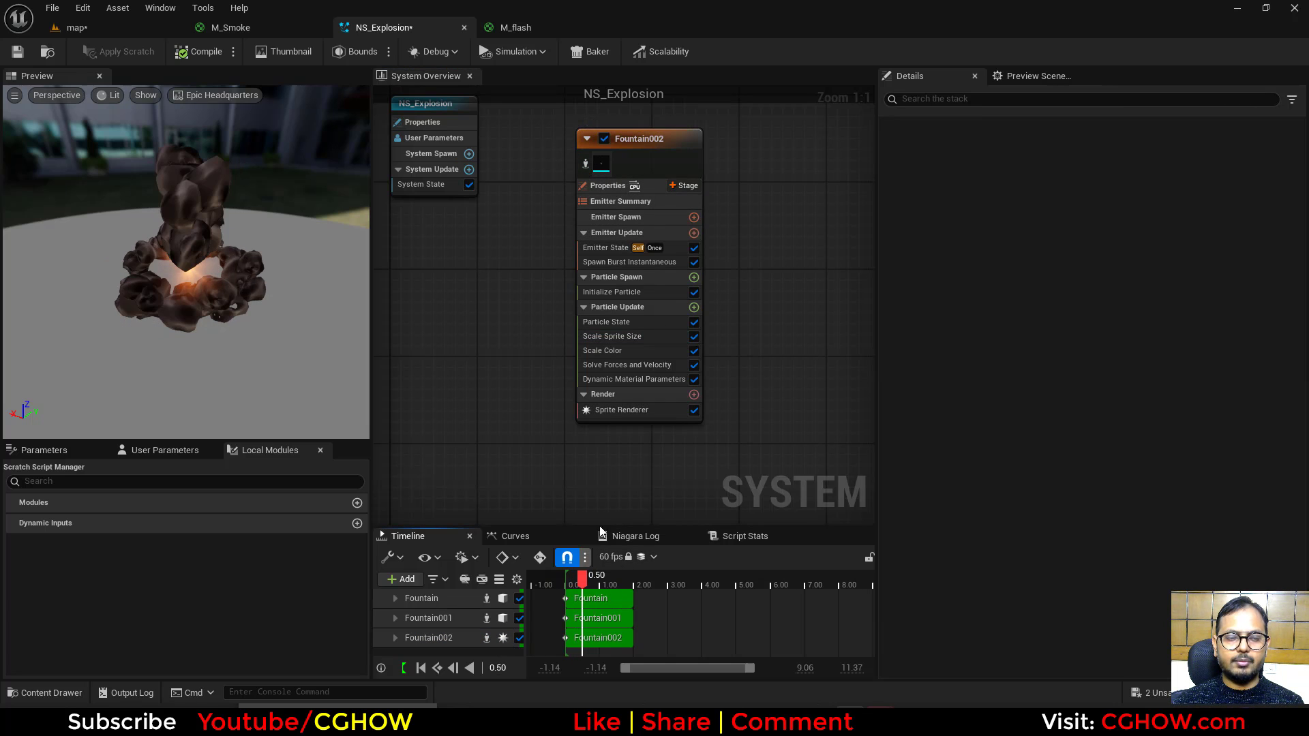
pyautogui.click(613, 336)
pyautogui.click(1067, 347)
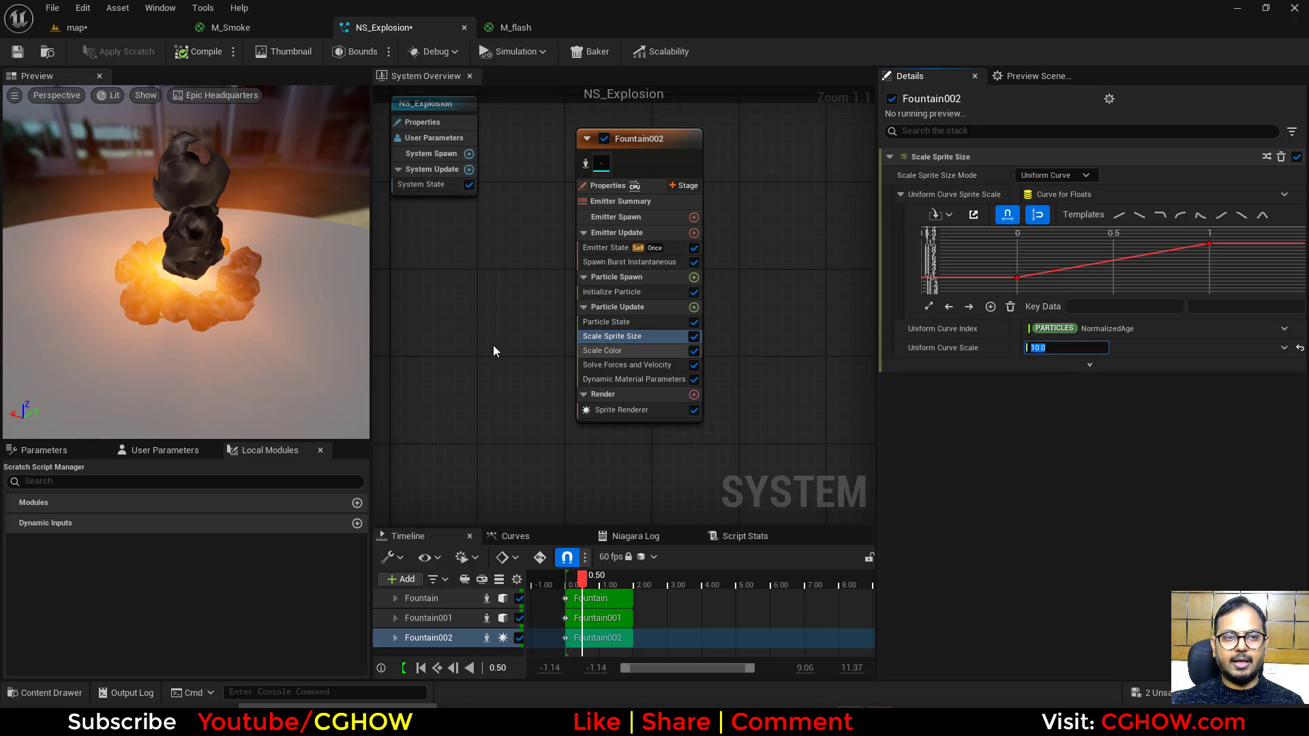
pyautogui.click(554, 582)
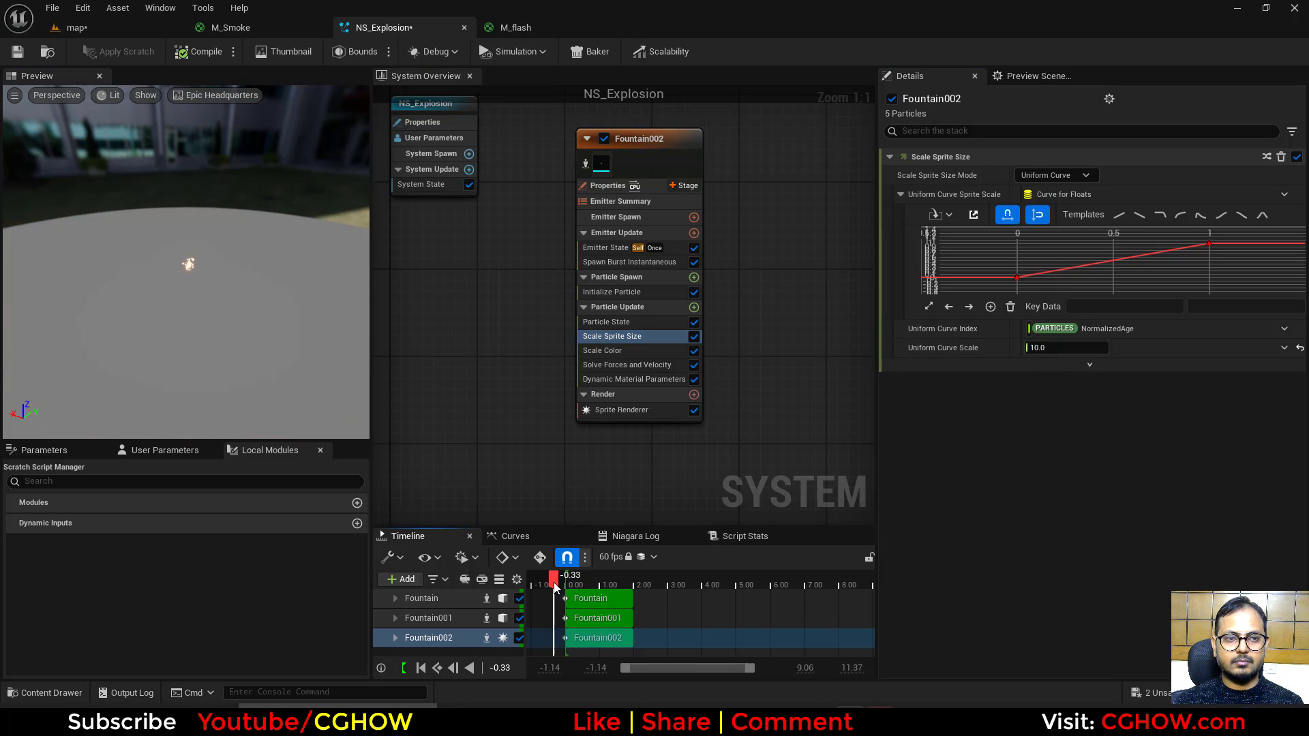
pyautogui.moveTo(554, 583); pyautogui.dragTo(581, 580)
# Step: Set the Spawn Burst Instantaneous Spawn Time to 0.1 in both the Fountain and Fountain001 emitters
pyautogui.moveTo(771, 366); pyautogui.dragTo(533, 480, button='right')
pyautogui.moveTo(630, 317); pyautogui.dragTo(562, 298, button='right')
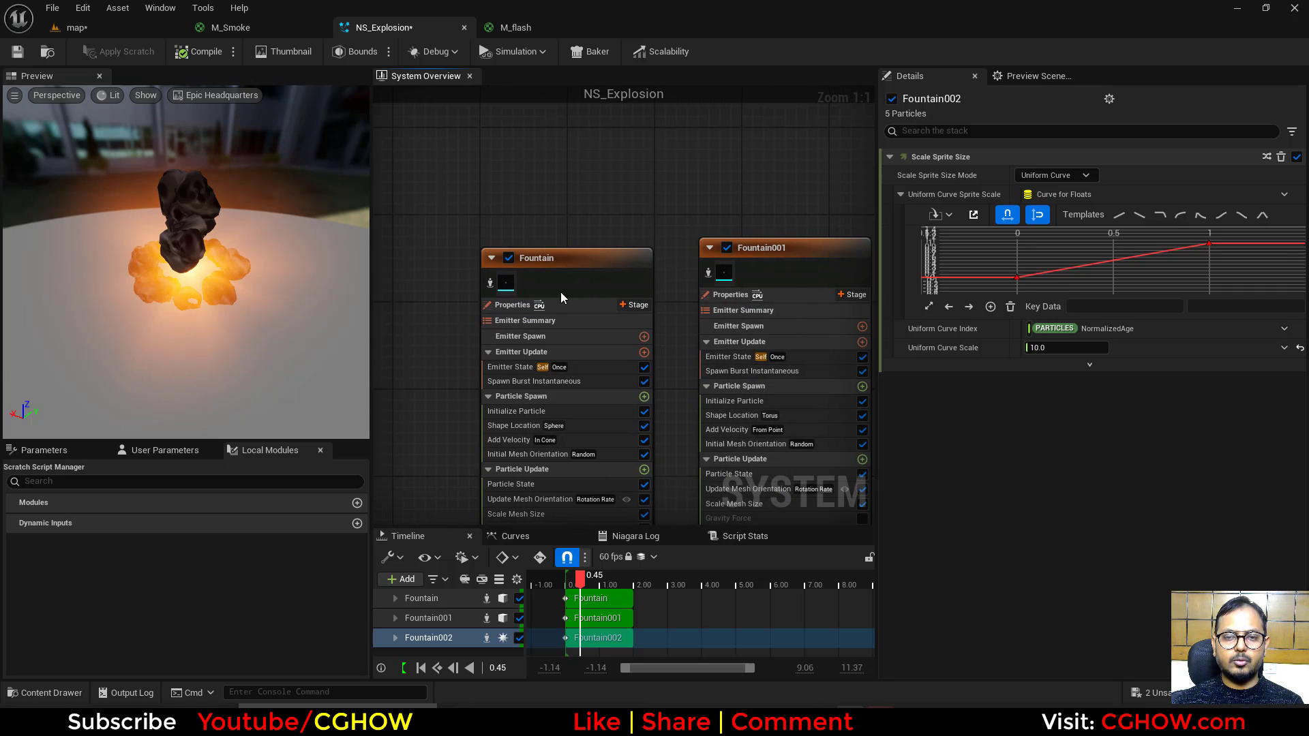
pyautogui.click(513, 383)
pyautogui.click(1030, 195)
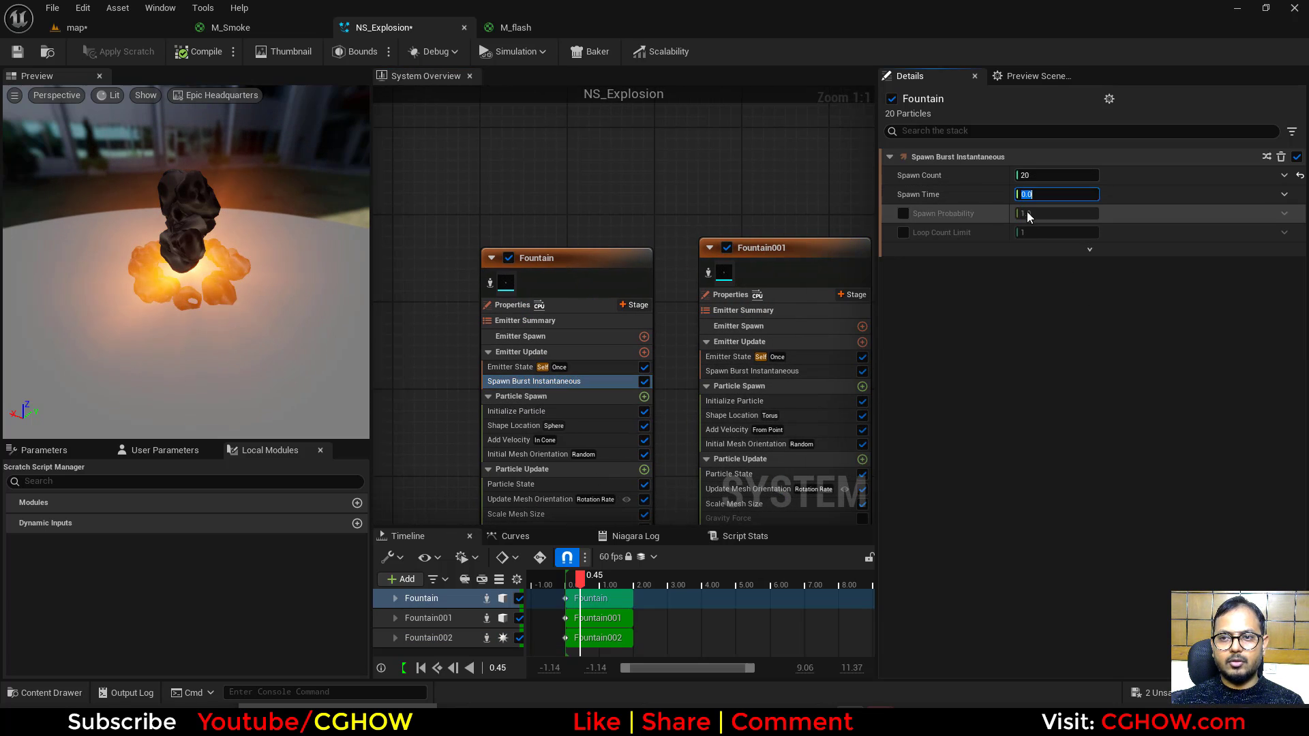
pyautogui.write('0.1')
pyautogui.click(735, 374)
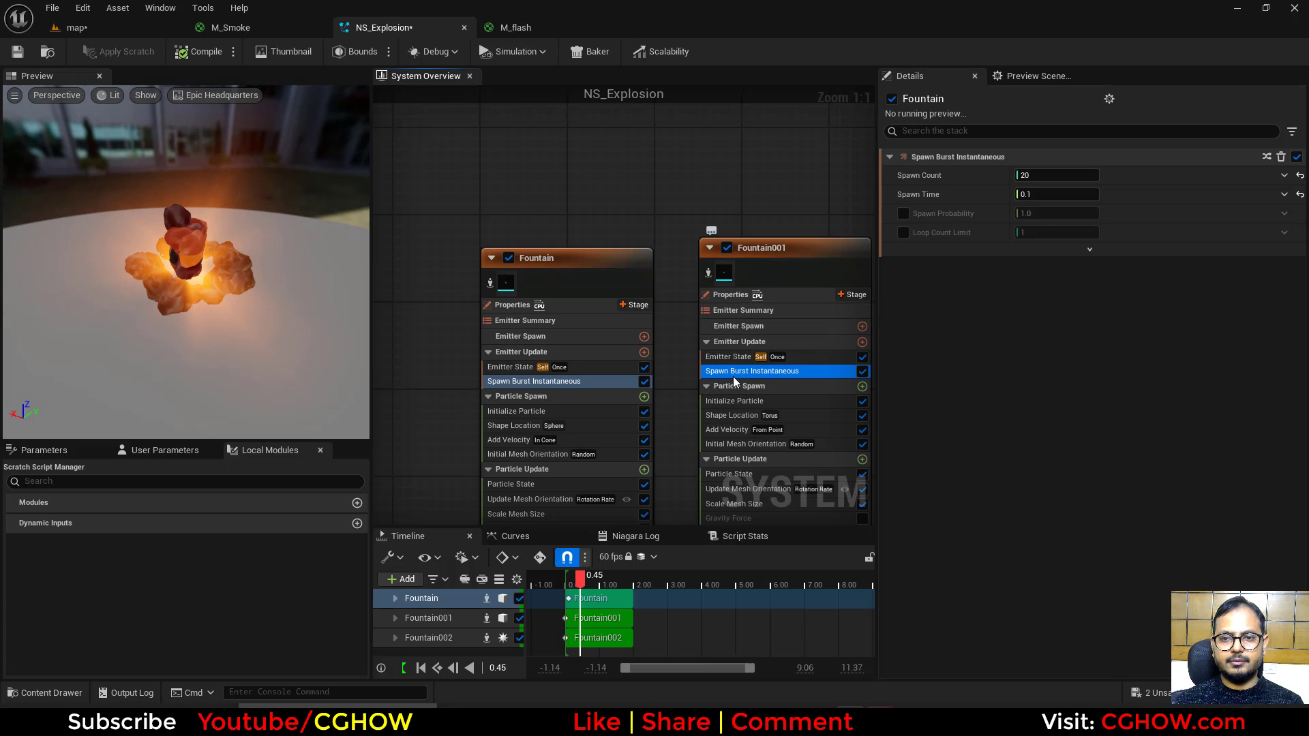
pyautogui.click(1057, 194)
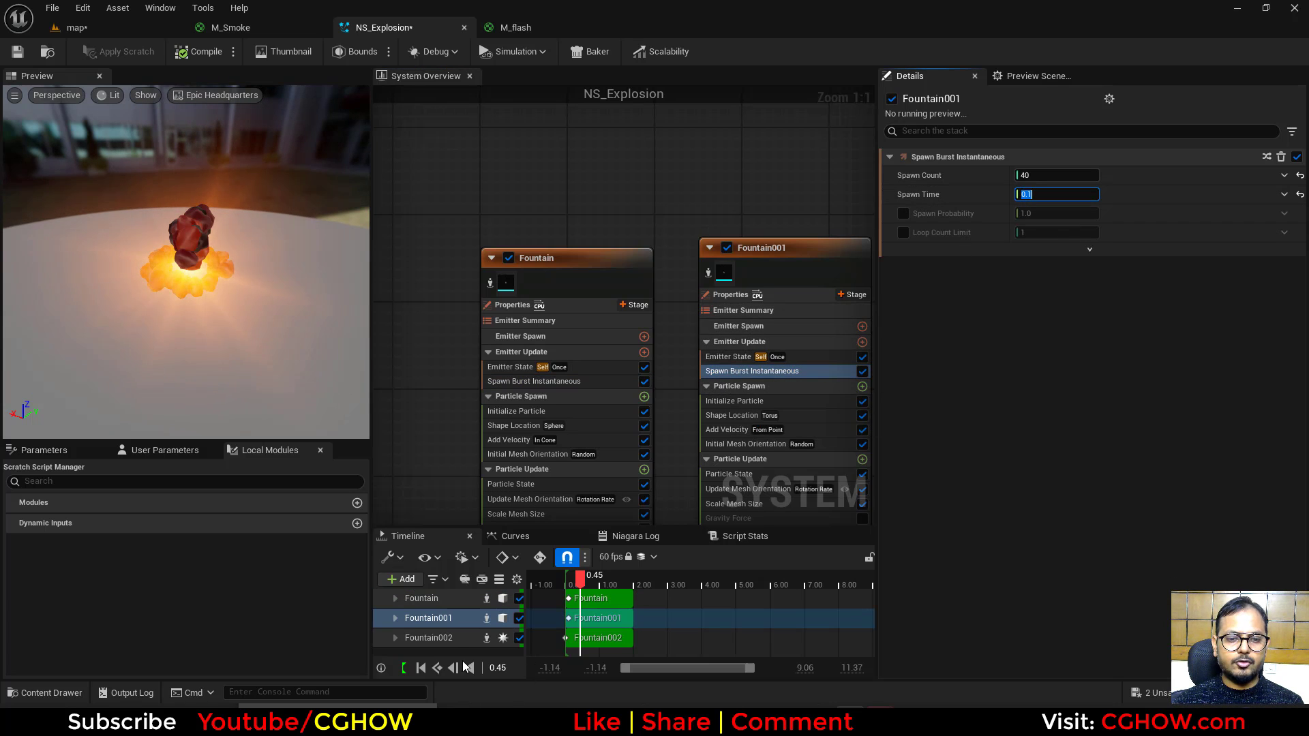
# Step: Enlarge the timeline area to reveal its full playback controls and play the explosion from the start
pyautogui.click(421, 668)
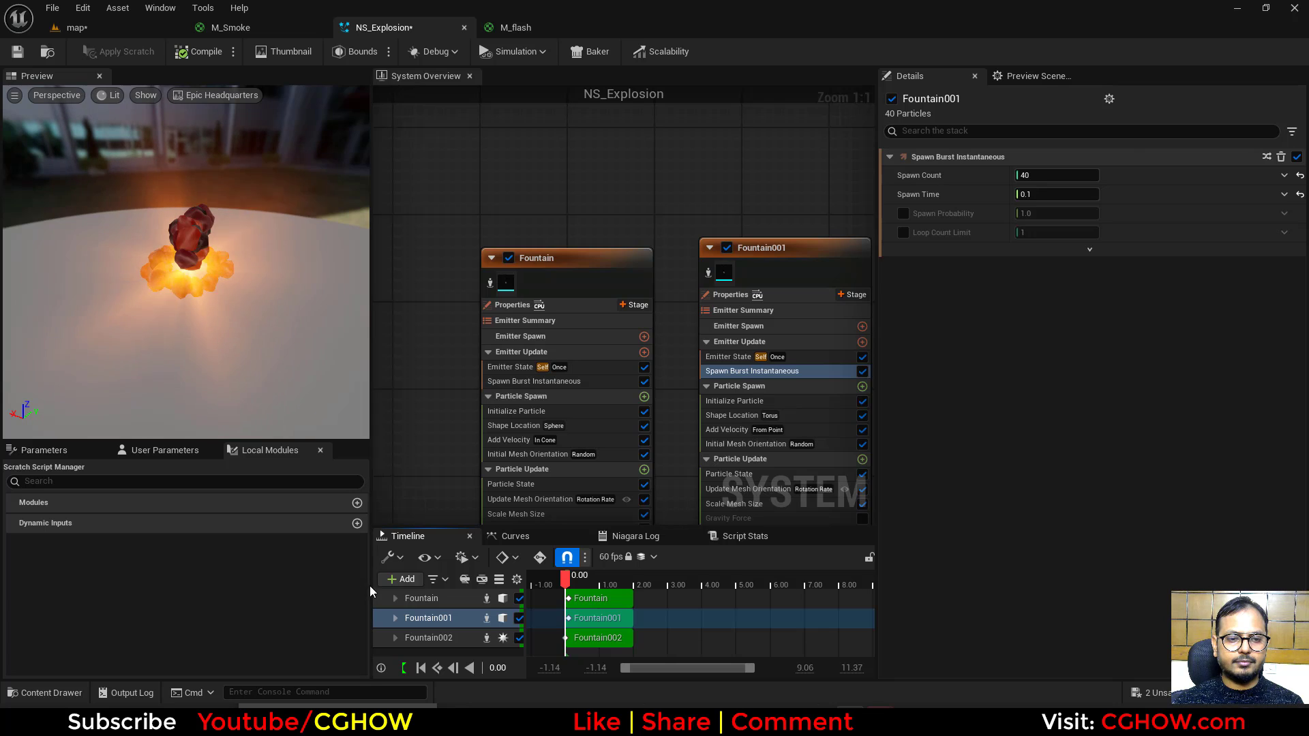
pyautogui.moveTo(346, 586); pyautogui.dragTo(307, 587)
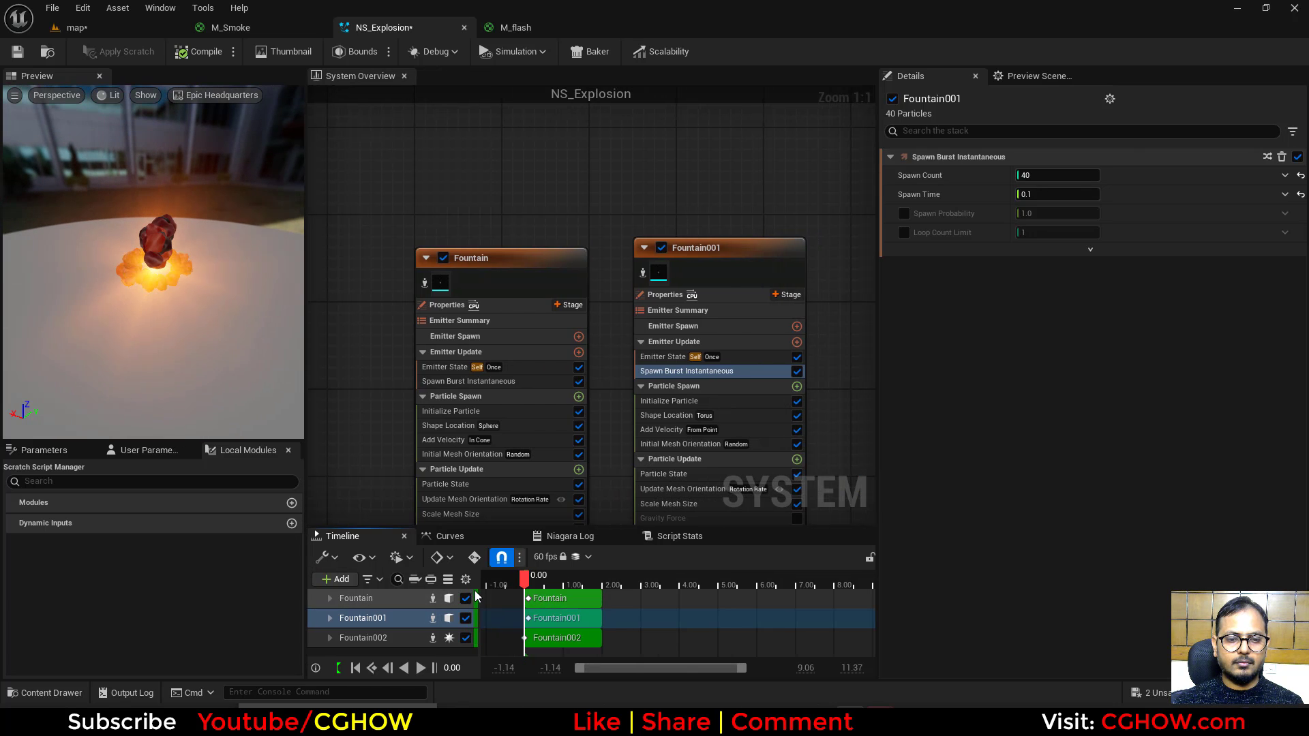
pyautogui.moveTo(479, 591); pyautogui.dragTo(565, 590)
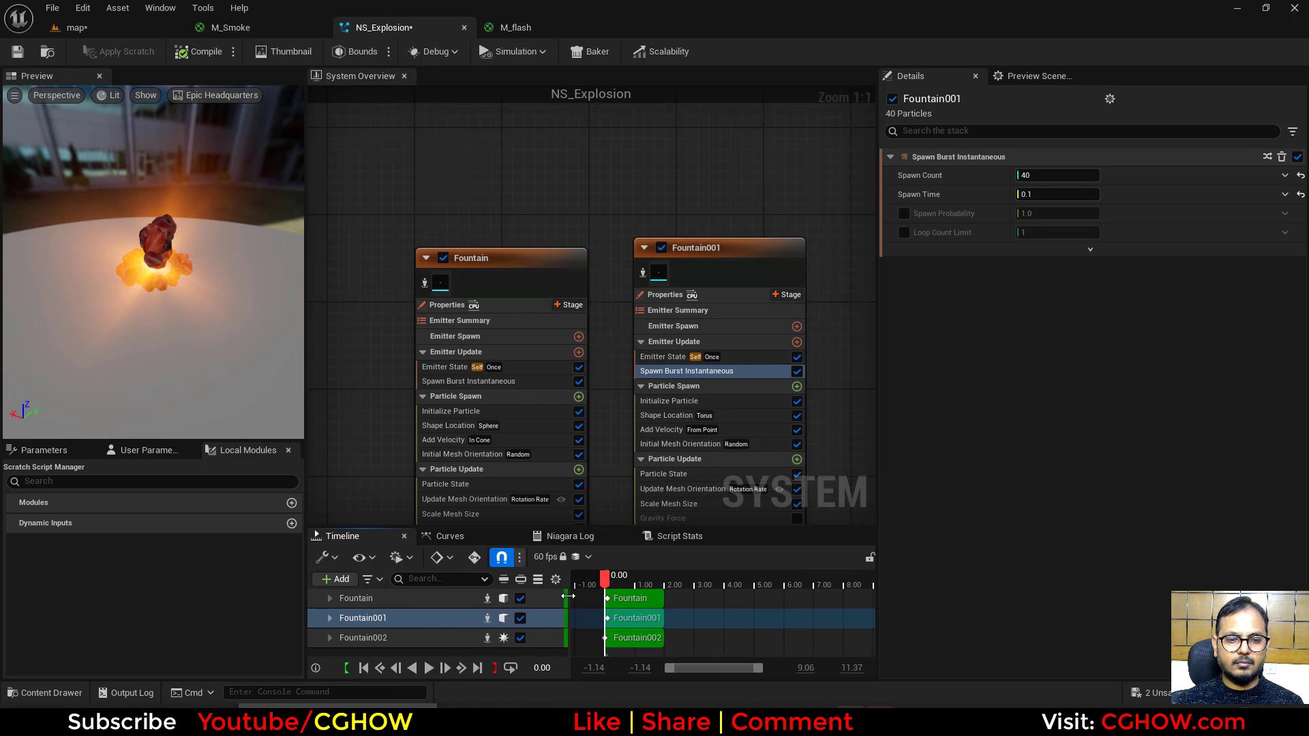
pyautogui.click(429, 669)
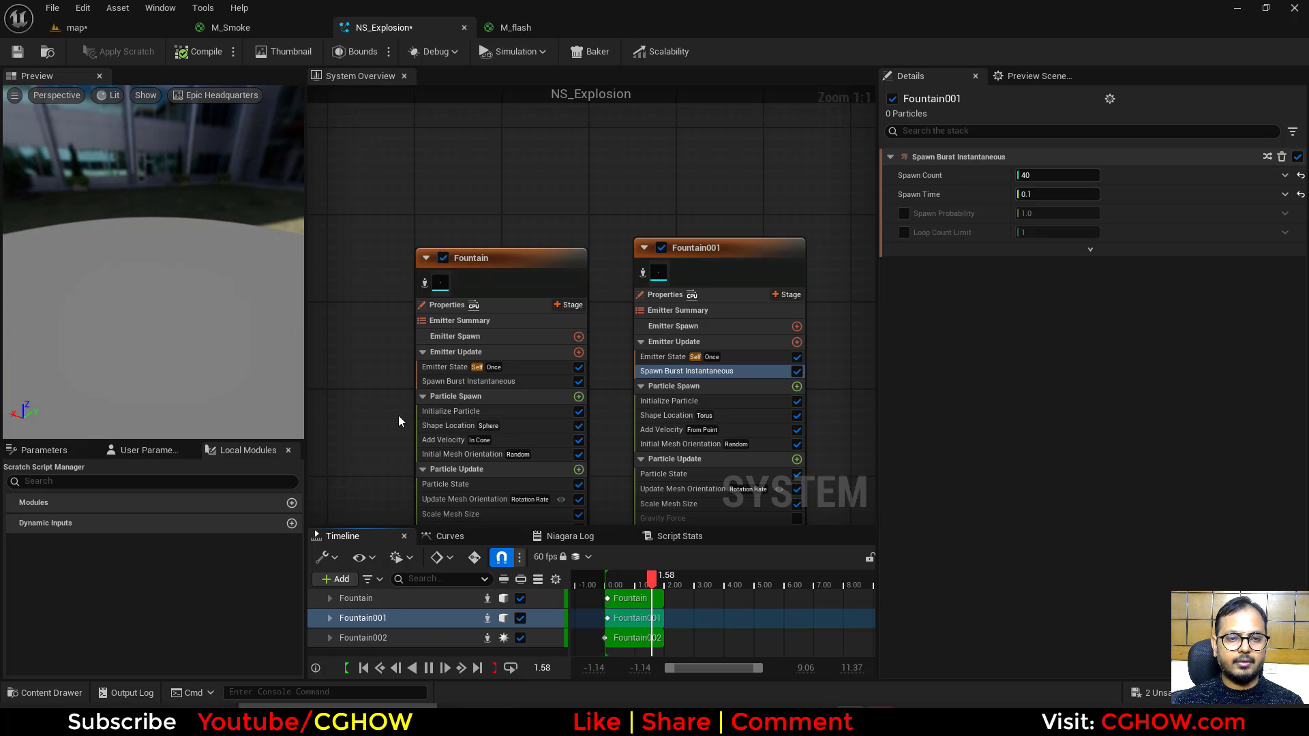
# Step: Set Fountain002's particle lifetime in Initialize Particle to a minimum of 0.1 and a maximum of 0.2
pyautogui.moveTo(327, 430); pyautogui.dragTo(729, 396, button='right')
pyautogui.click(520, 378)
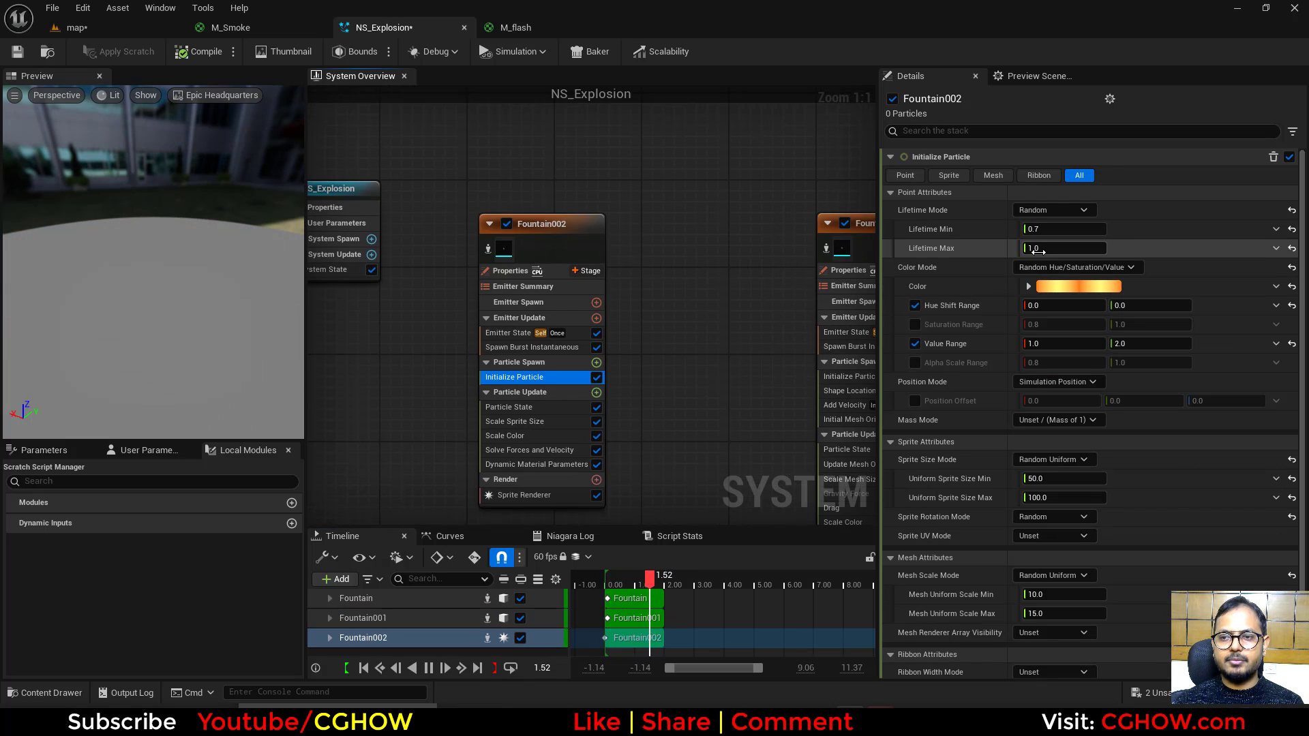
pyautogui.click(1038, 250)
pyautogui.write('.2')
pyautogui.click(1050, 229)
pyautogui.write('.1')
pyautogui.press('Return')
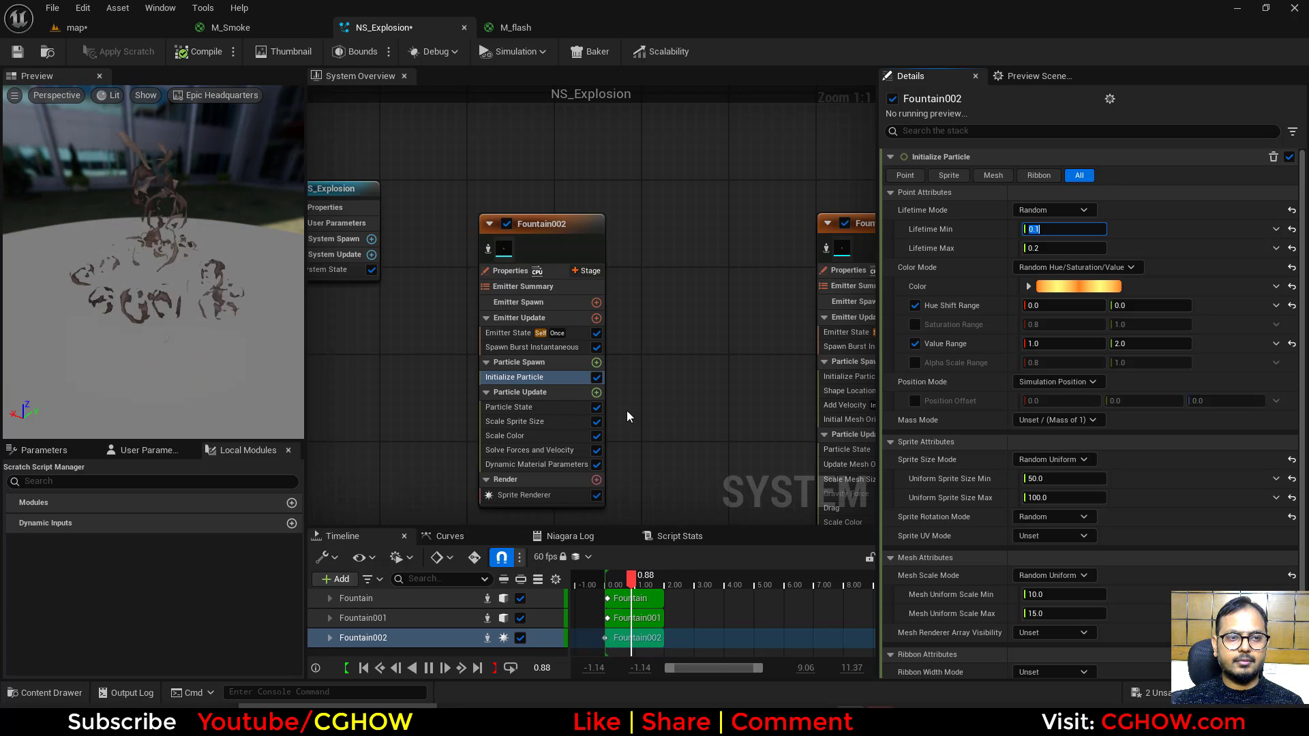
# Step: Switch to the map level and reset the NS_Explosion actor several times to check the shortened flash
pyautogui.click(133, 27)
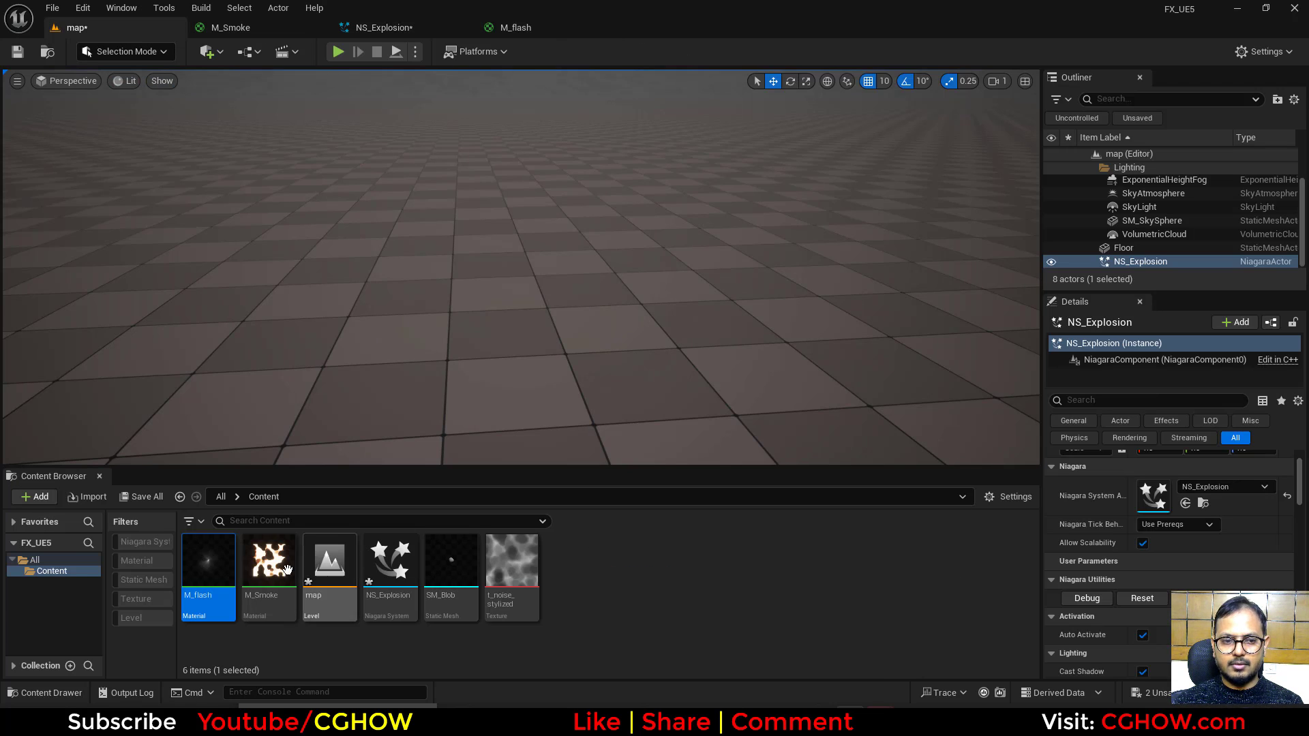
pyautogui.click(1142, 599)
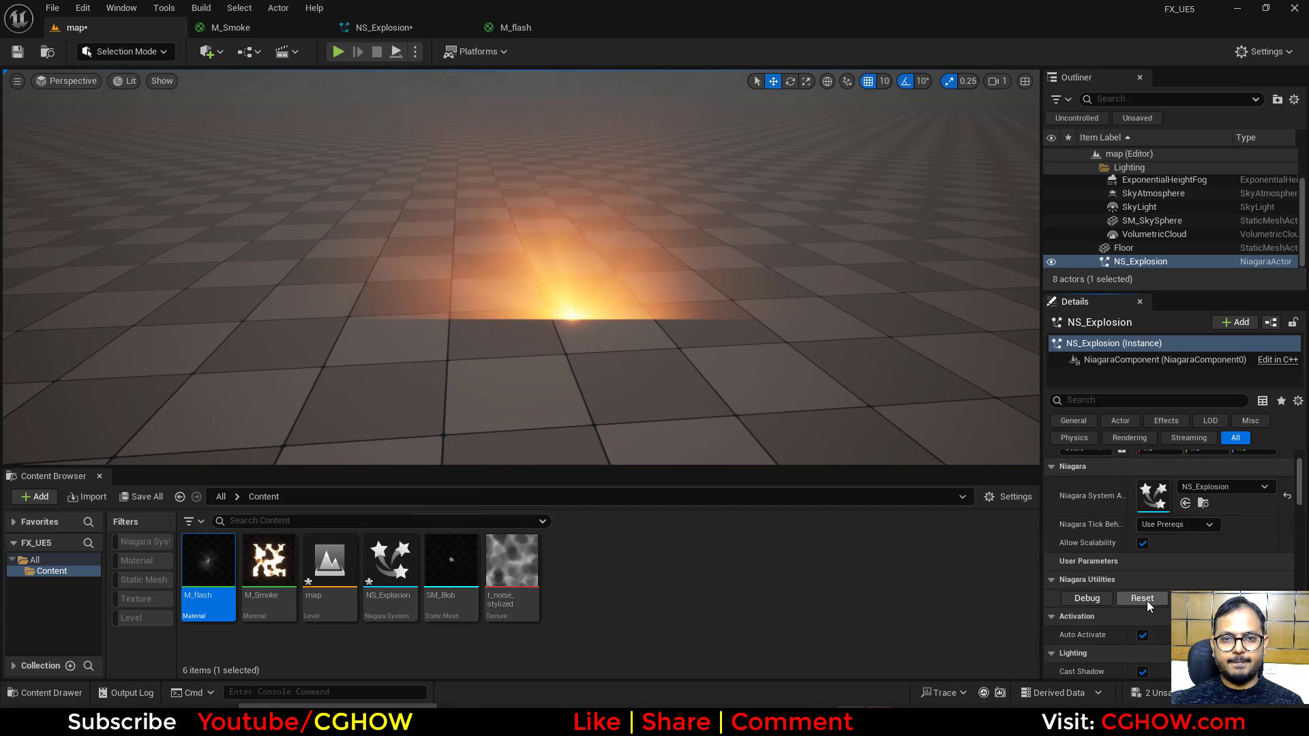
pyautogui.click(1132, 595)
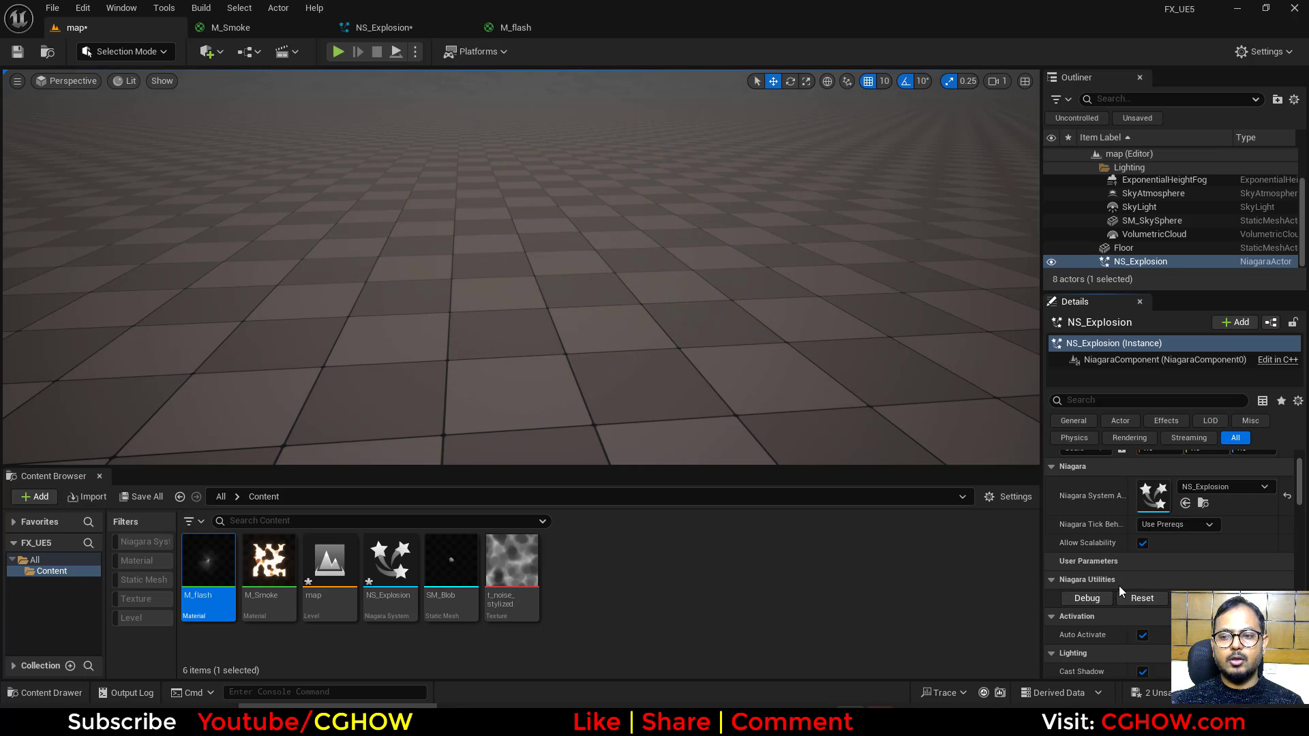
pyautogui.click(1135, 596)
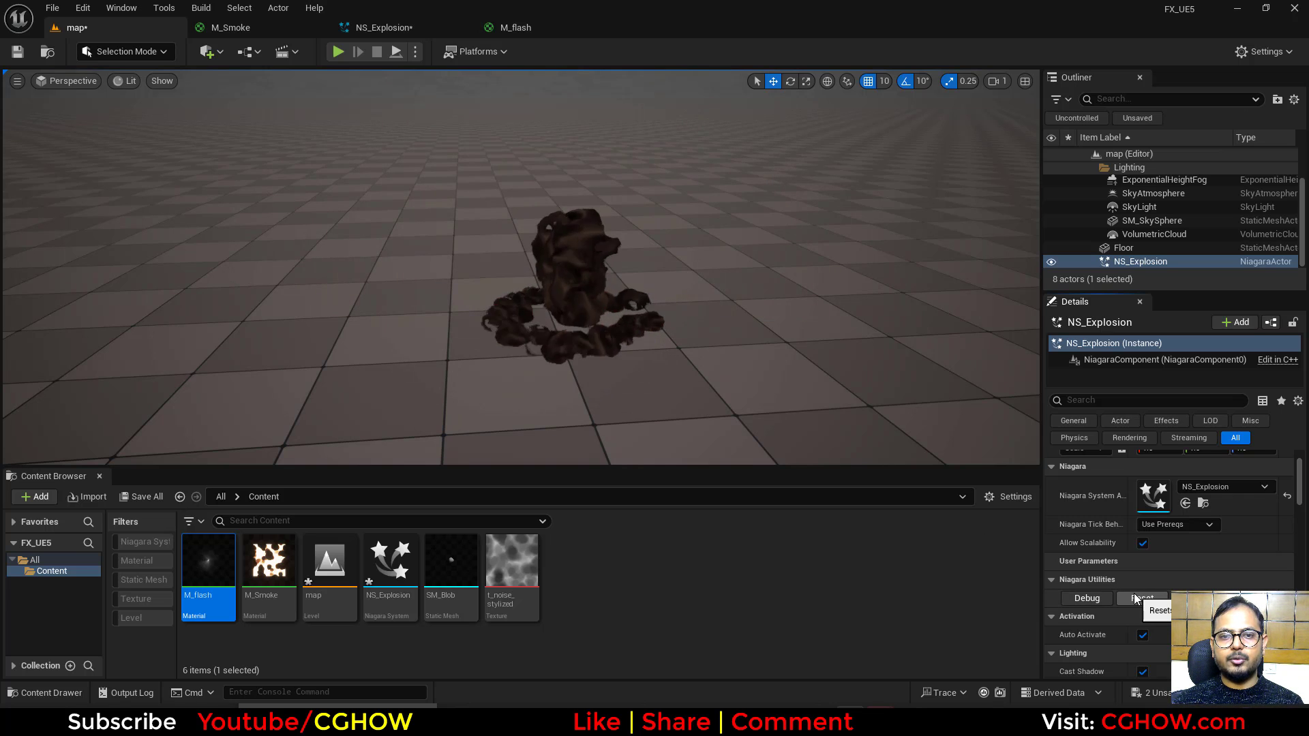
pyautogui.click(1135, 598)
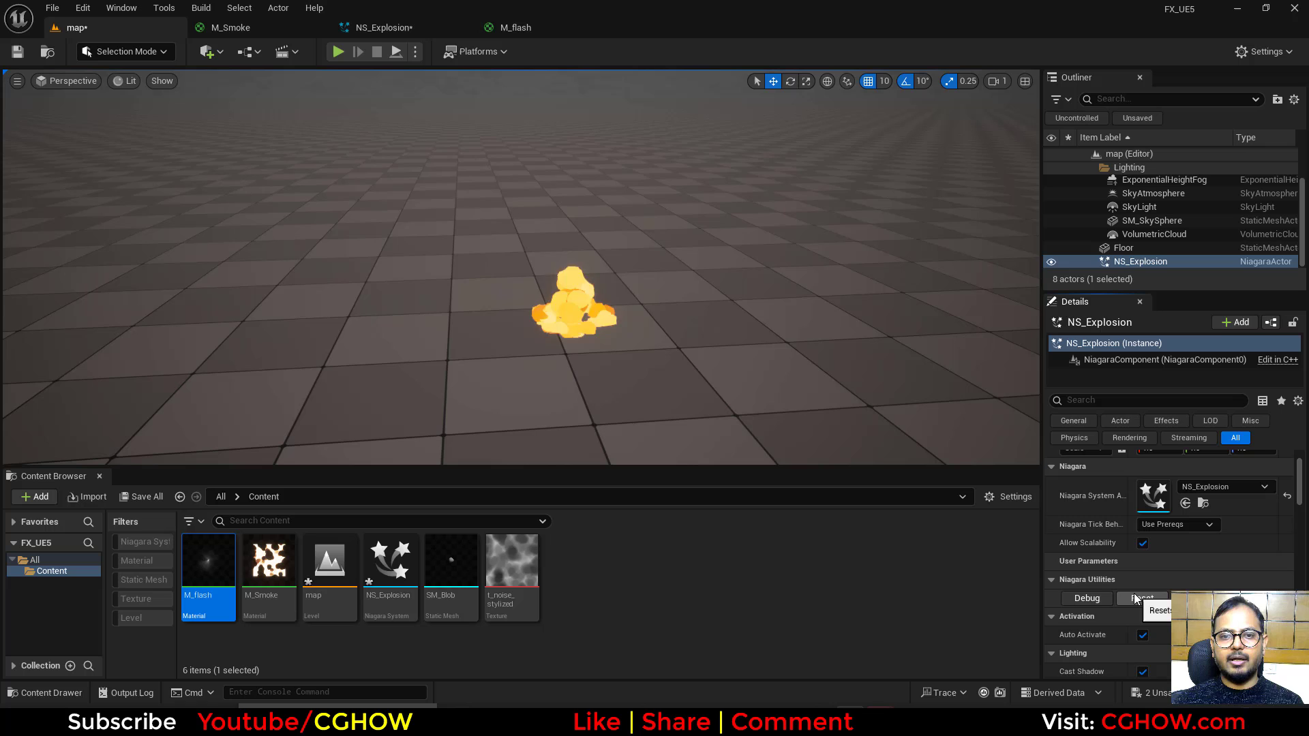
# Step: Duplicate the Fountain002 emitter in NS_Explosion, isolate the copy, and preview its flash near the start of the timeline from another angle
pyautogui.click(522, 30)
pyautogui.click(392, 27)
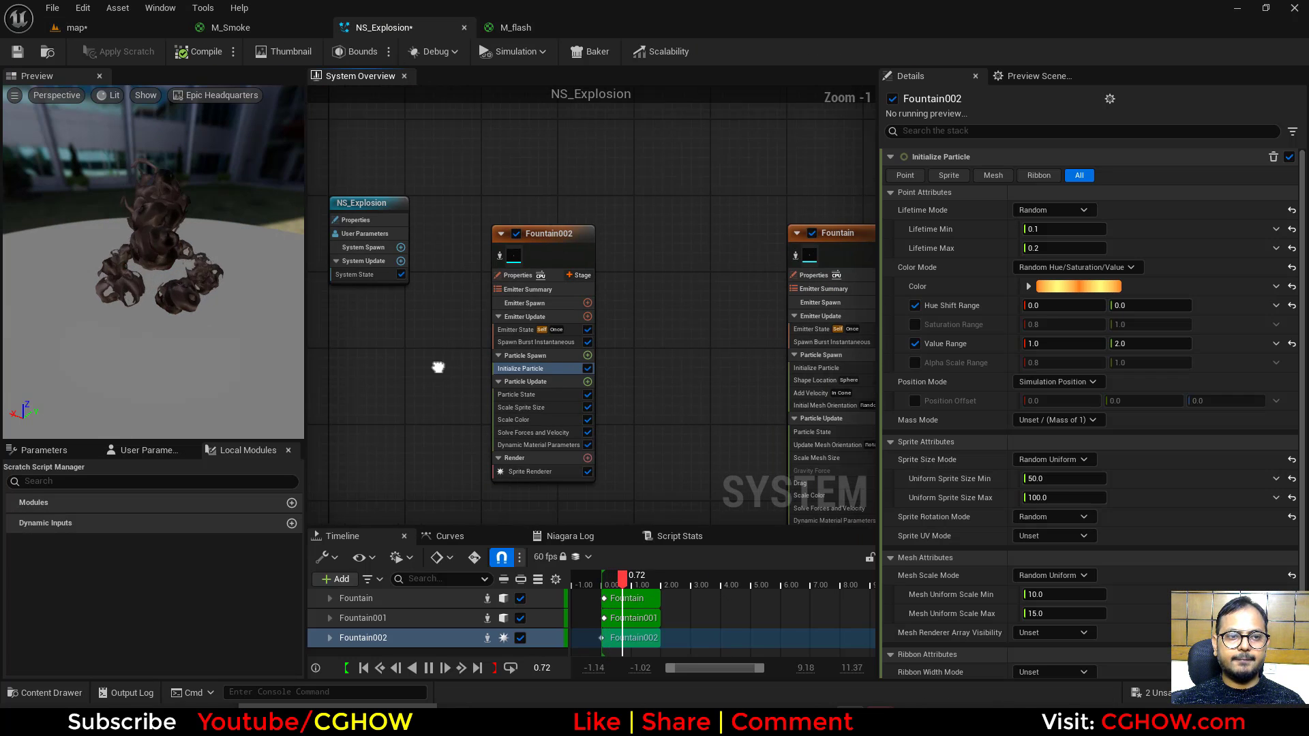
pyautogui.moveTo(438, 368); pyautogui.dragTo(528, 381, button='right')
pyautogui.click(674, 253)
pyautogui.moveTo(522, 450); pyautogui.dragTo(539, 190, button='right')
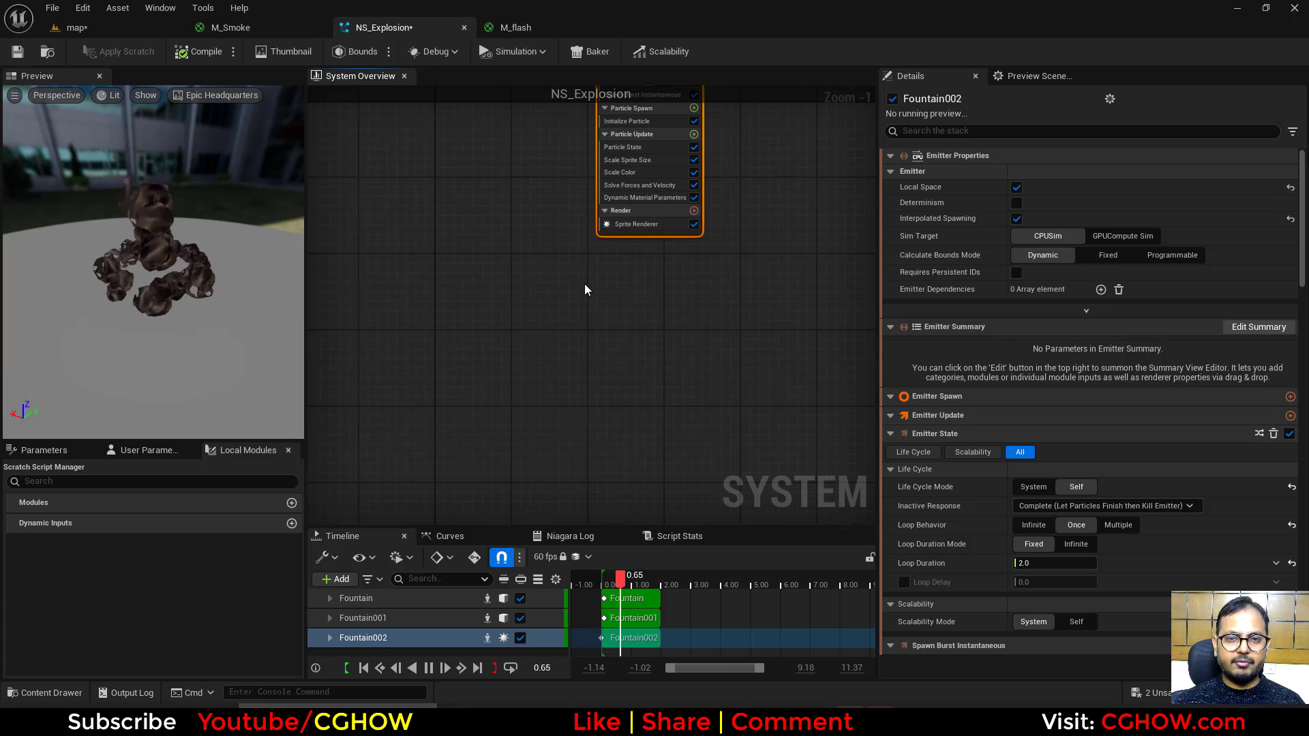
pyautogui.click(587, 290)
pyautogui.hotkey('ctrl', 'v')
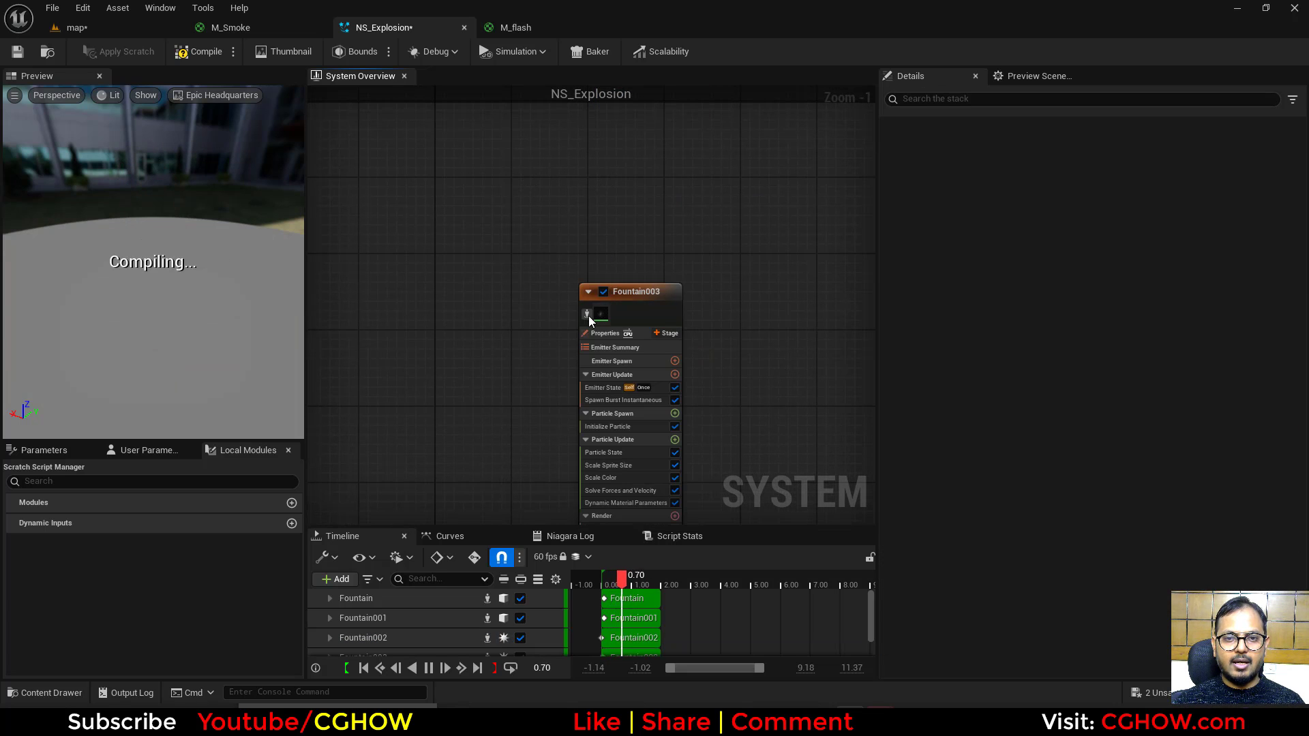
pyautogui.moveTo(489, 340); pyautogui.dragTo(455, 260, button='right')
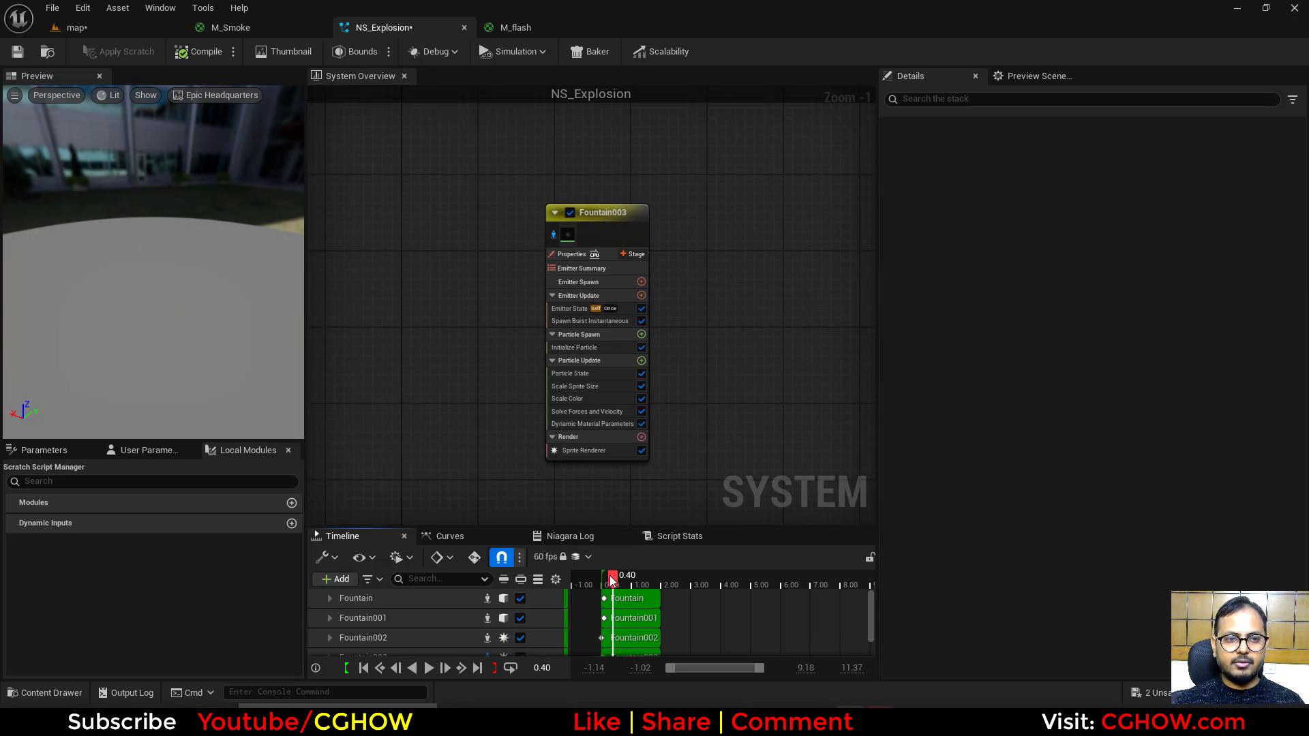
pyautogui.moveTo(611, 580); pyautogui.dragTo(602, 578)
pyautogui.moveTo(114, 236); pyautogui.dragTo(176, 73)
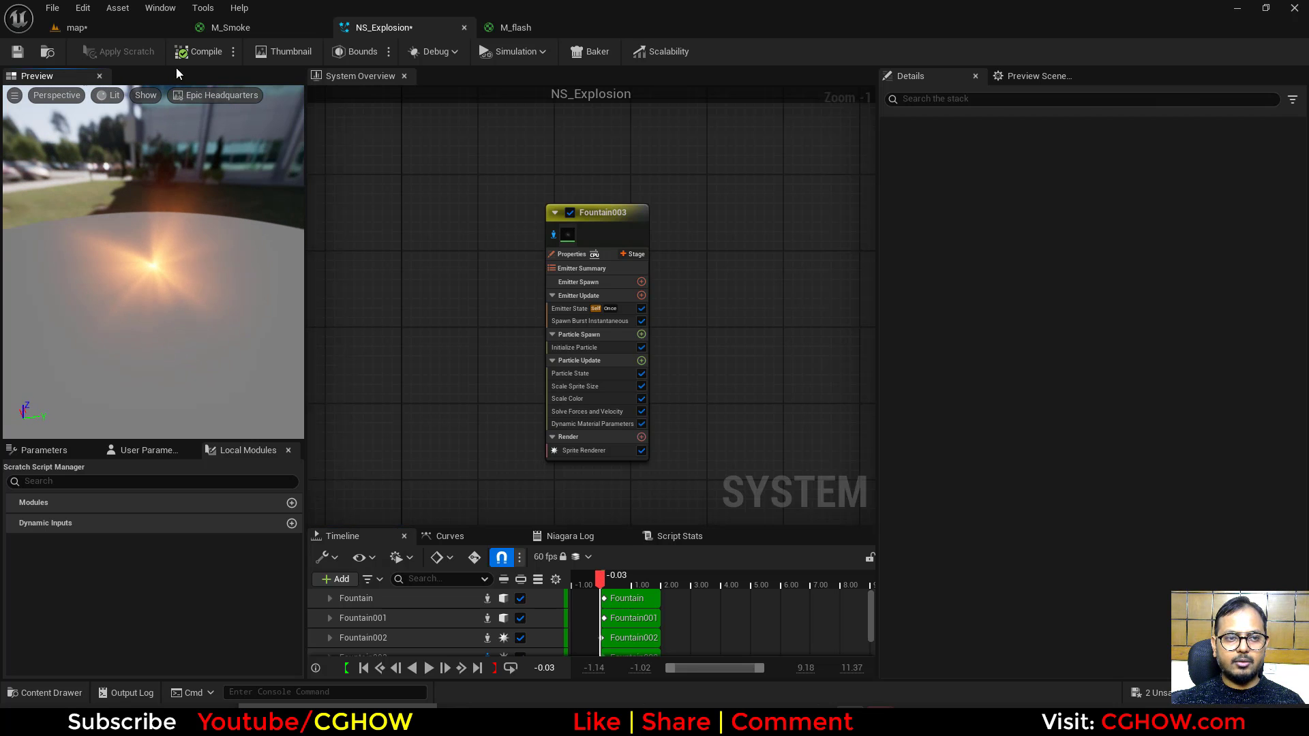
# Step: Set Fountain003's Sprite Renderer to Custom Alignment with the Custom Facing Vector facing mode
pyautogui.click(585, 451)
pyautogui.click(1053, 266)
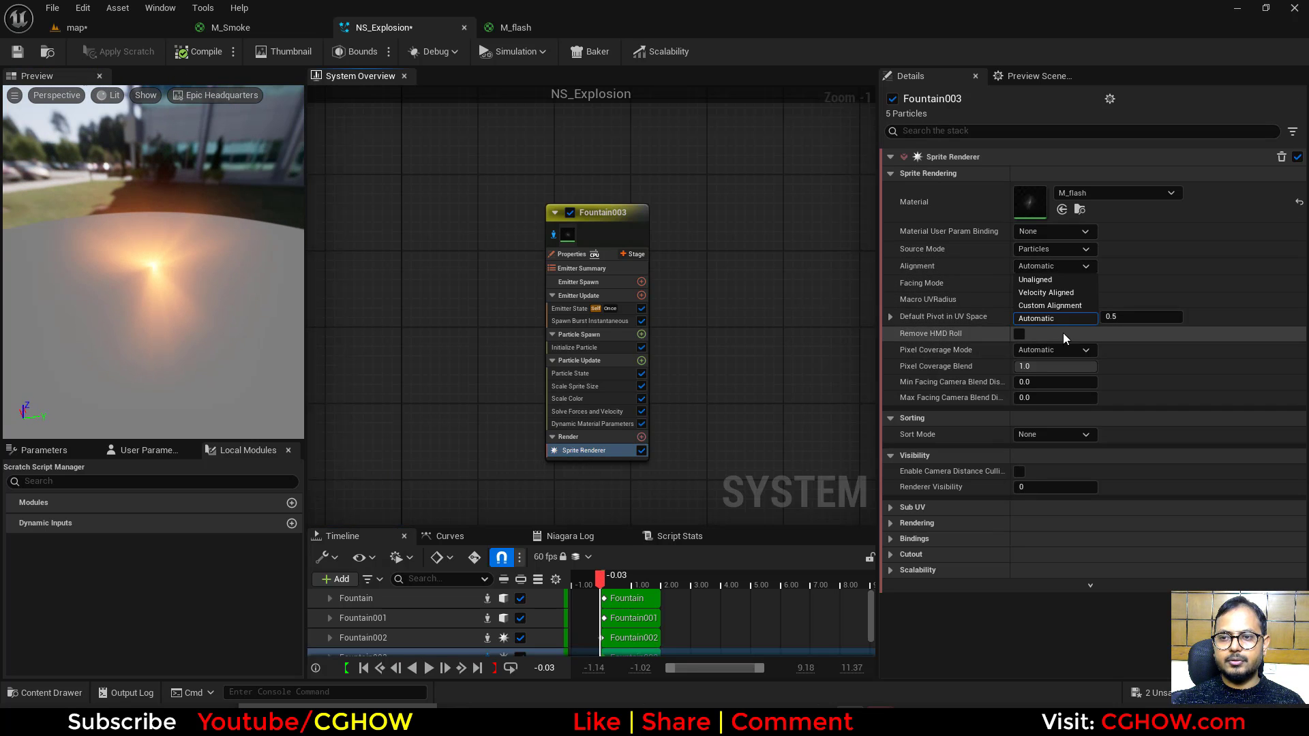
pyautogui.click(1062, 307)
pyautogui.click(1054, 283)
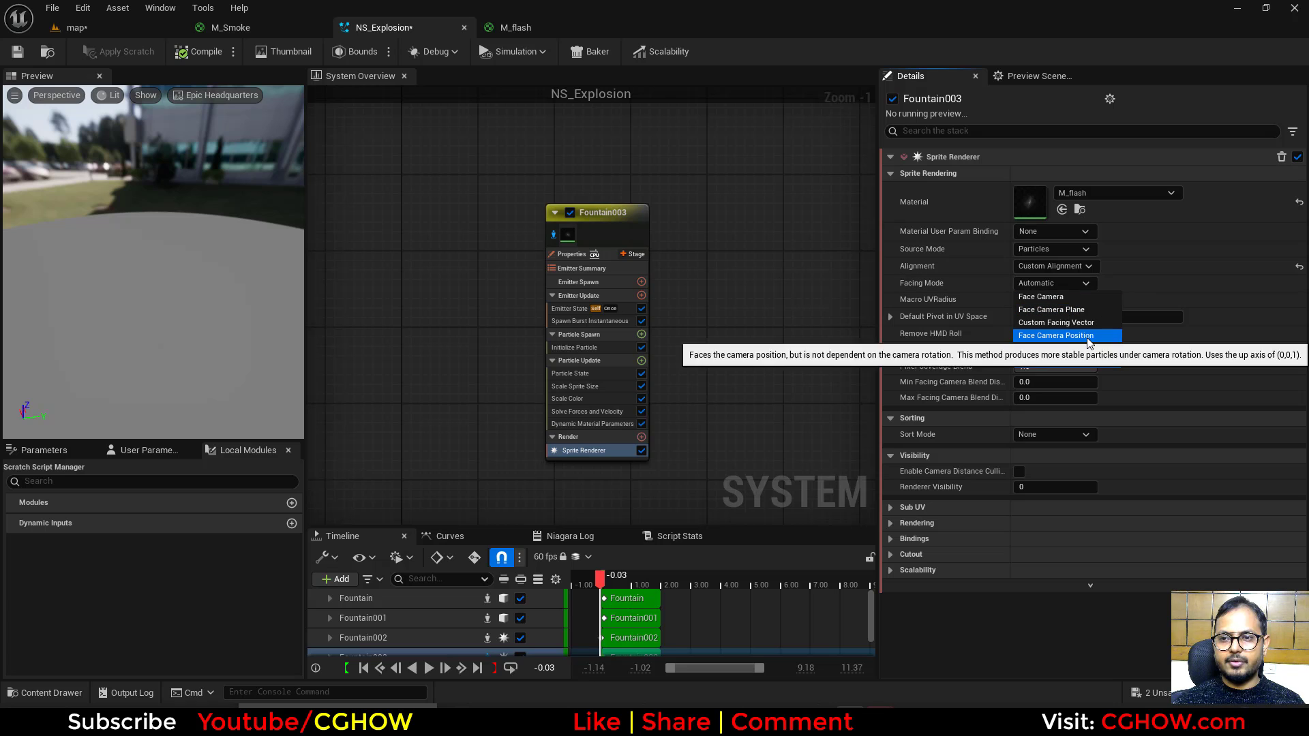
pyautogui.click(1057, 322)
# Step: Add an Align Sprite to Mesh Orientation module to Fountain003's Particle Update and set its first Mesh Orientation Relative vector to 0, 0, 1
pyautogui.click(641, 360)
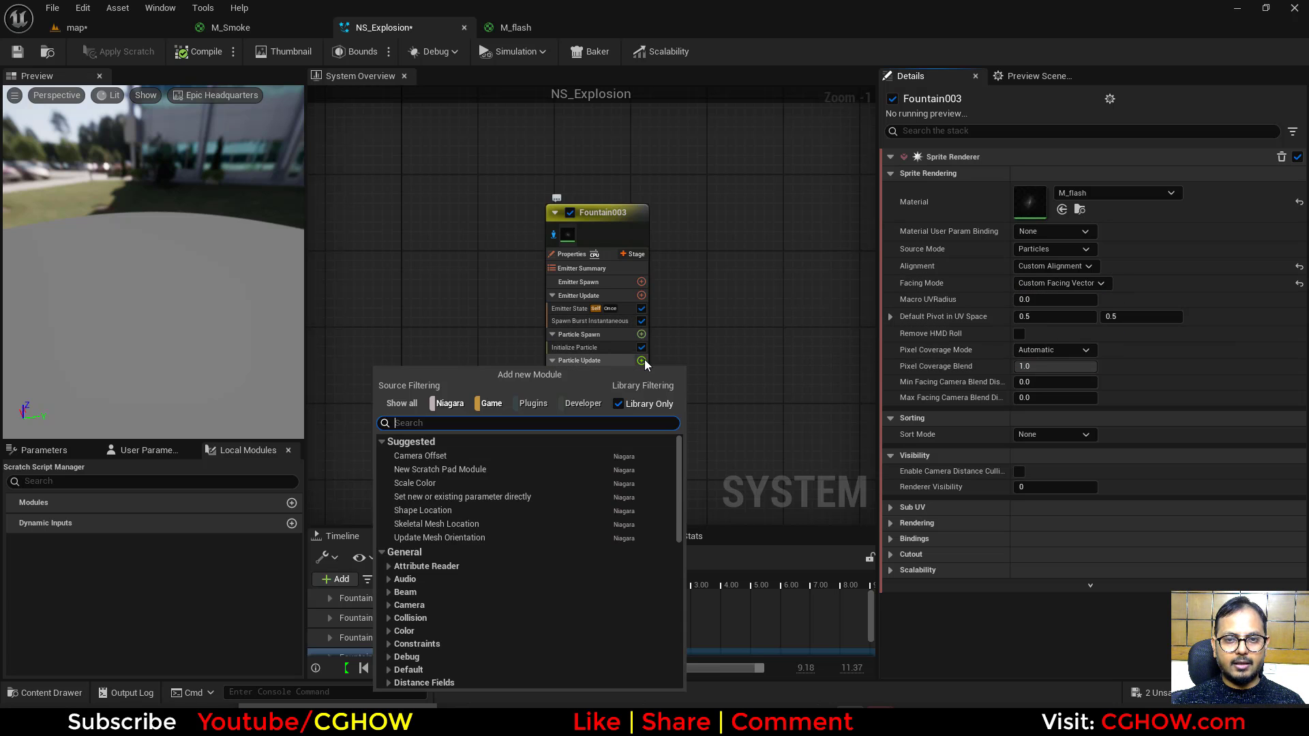
pyautogui.write('alig')
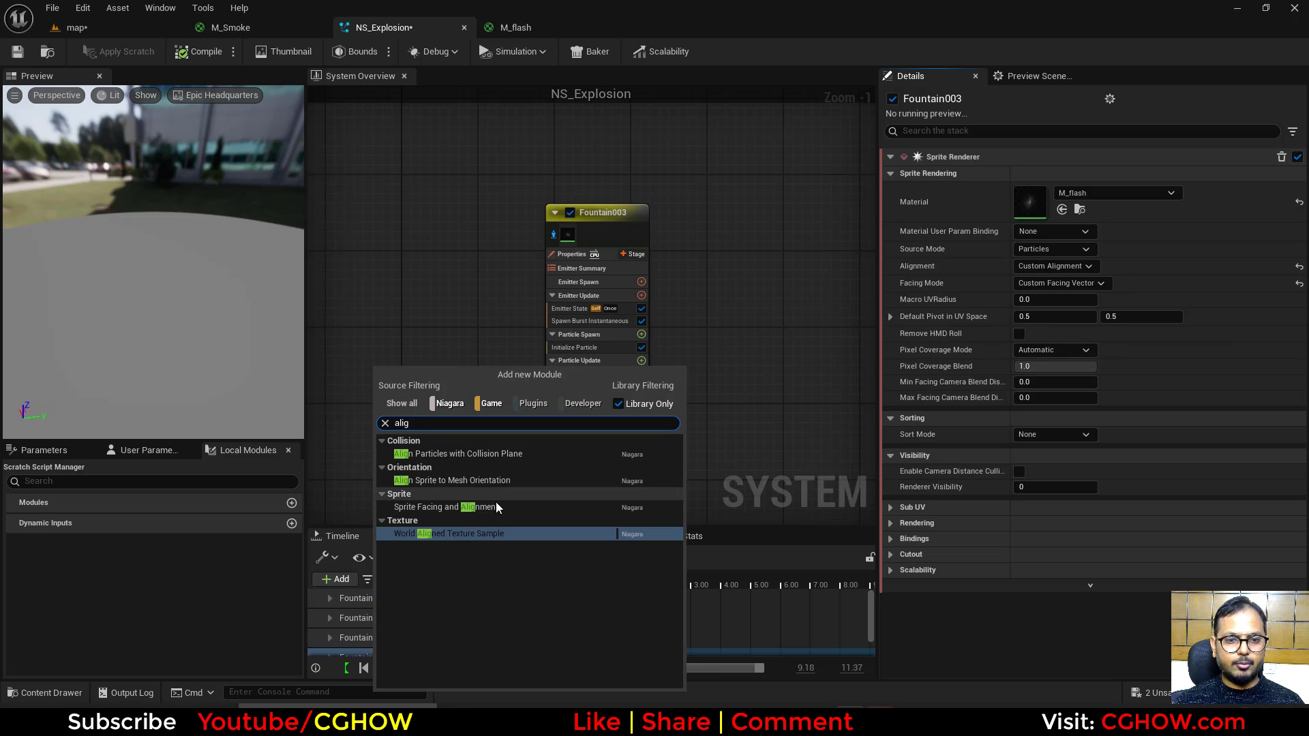
pyautogui.click(464, 480)
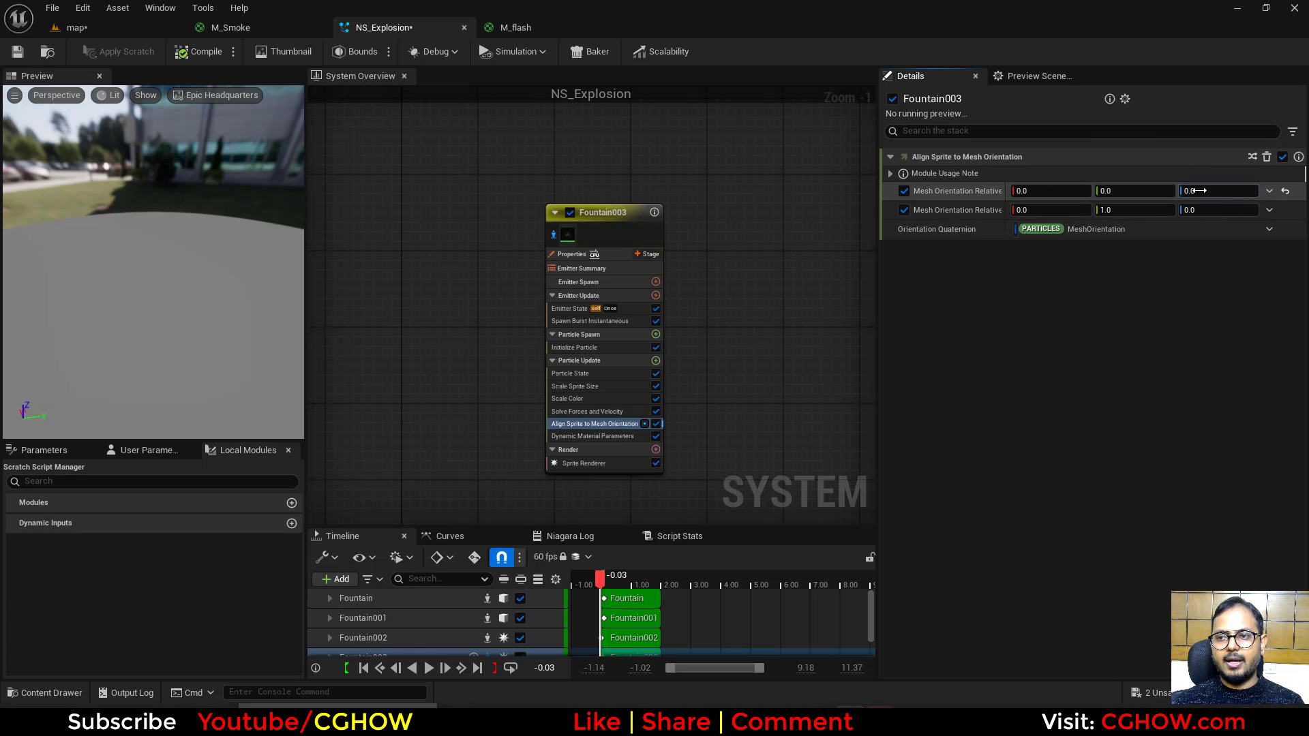
pyautogui.click(1200, 190)
pyautogui.write('1')
pyautogui.click(584, 582)
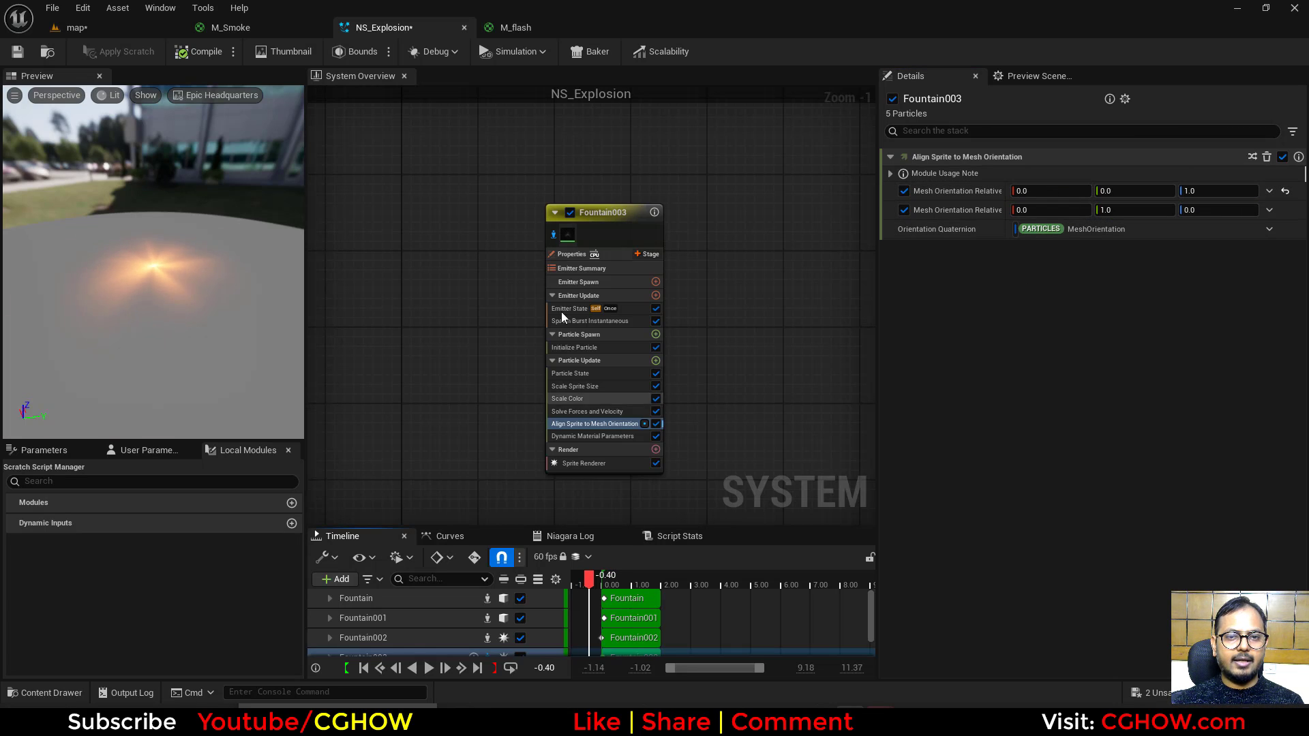
# Step: Return to the map level and replay the NS_Explosion actor repeatedly to examine the flash lying along the ground
pyautogui.click(175, 33)
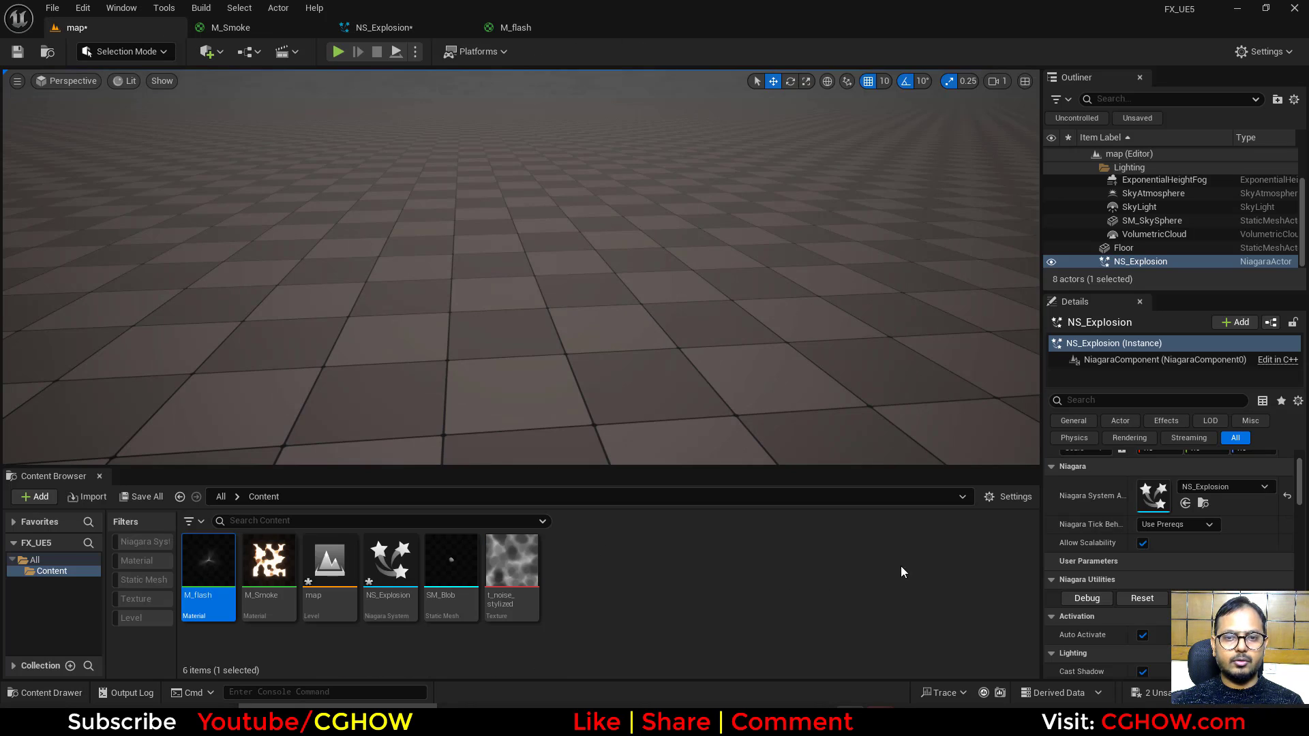
pyautogui.click(1138, 599)
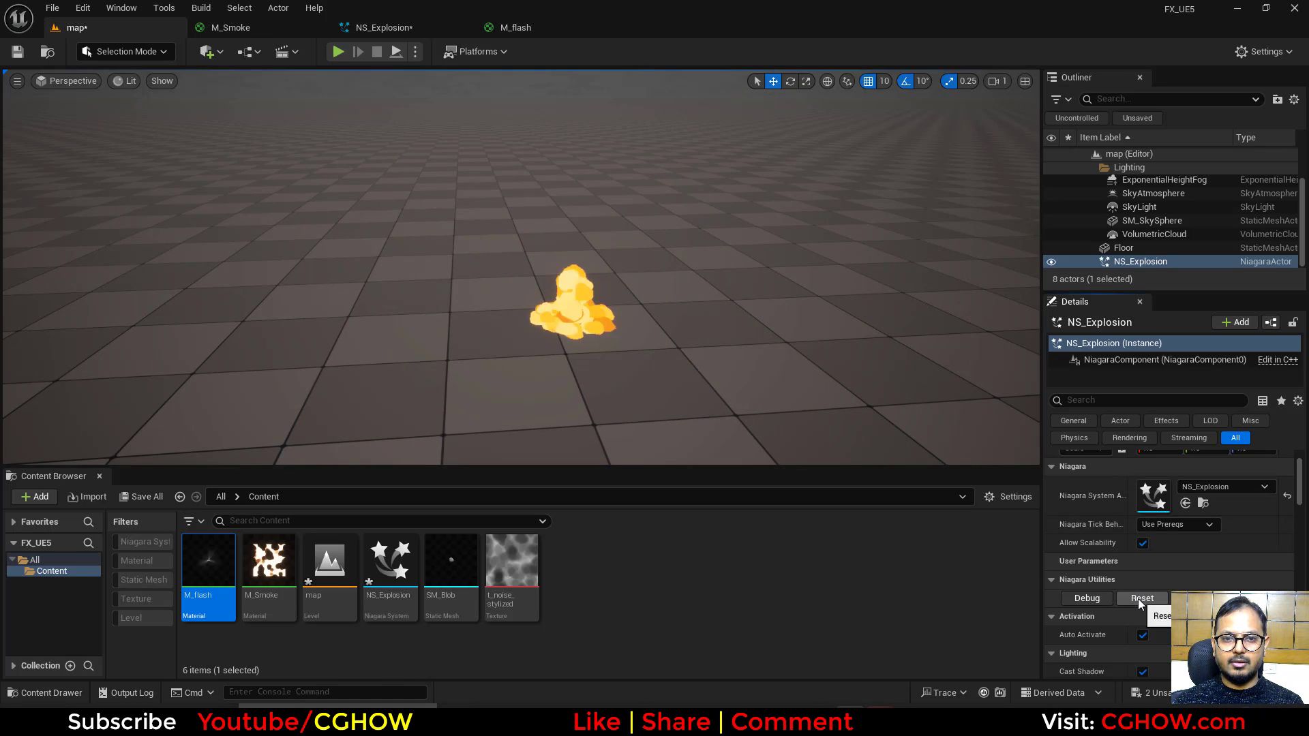
pyautogui.click(1138, 599)
pyautogui.click(1139, 599)
pyautogui.click(1139, 599)
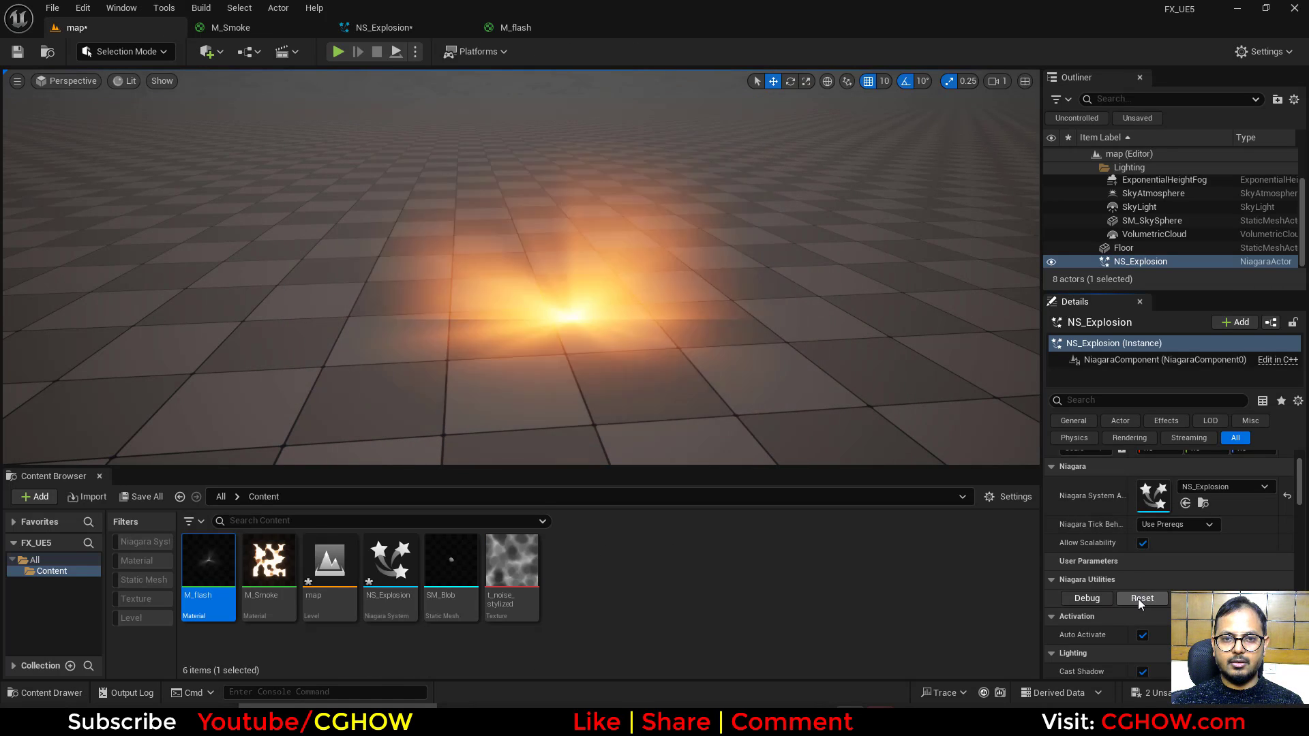
# Step: Check the NS_Explosion actor's Z location and replay its effect in the level
pyautogui.scroll(3, 1232, 486)
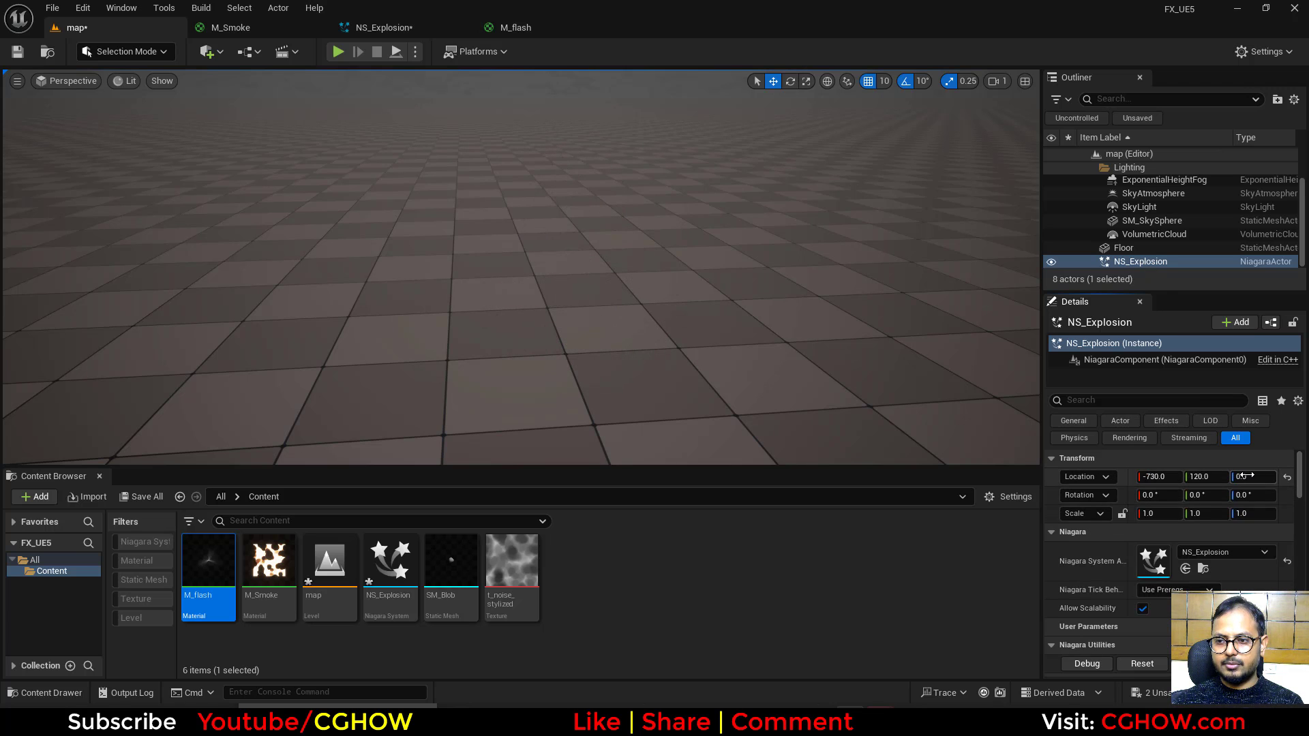
pyautogui.click(1254, 476)
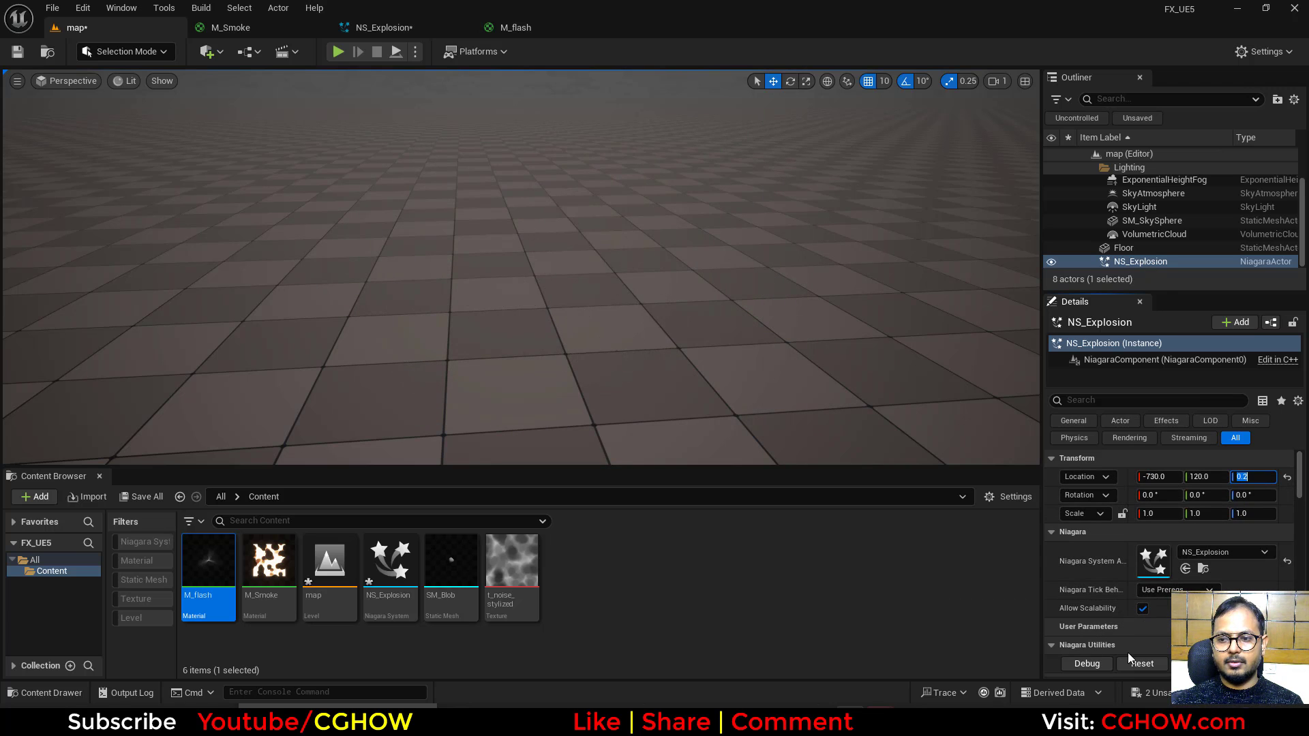
pyautogui.click(1140, 658)
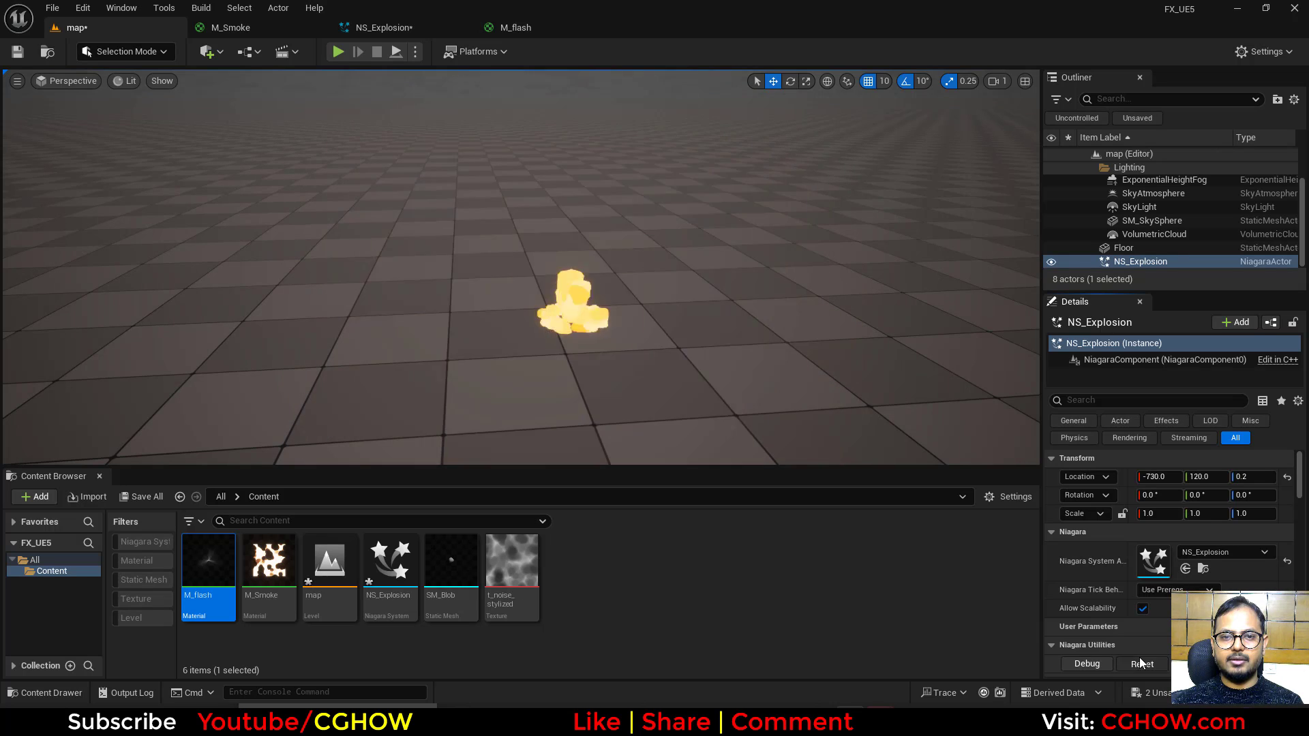
pyautogui.click(1142, 664)
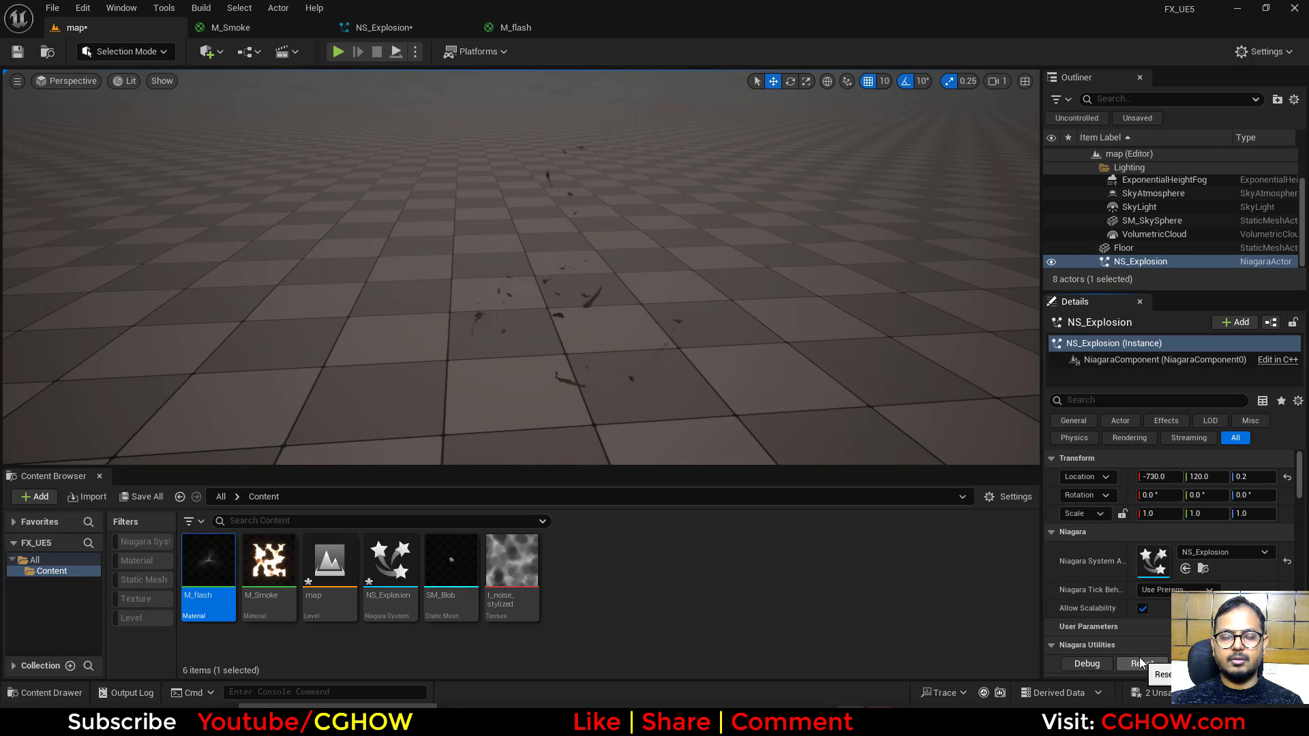
# Step: In NS_Explosion, set the Uniform Curve Scale of Fountain003's Scale Sprite Size module to 6
pyautogui.click(381, 27)
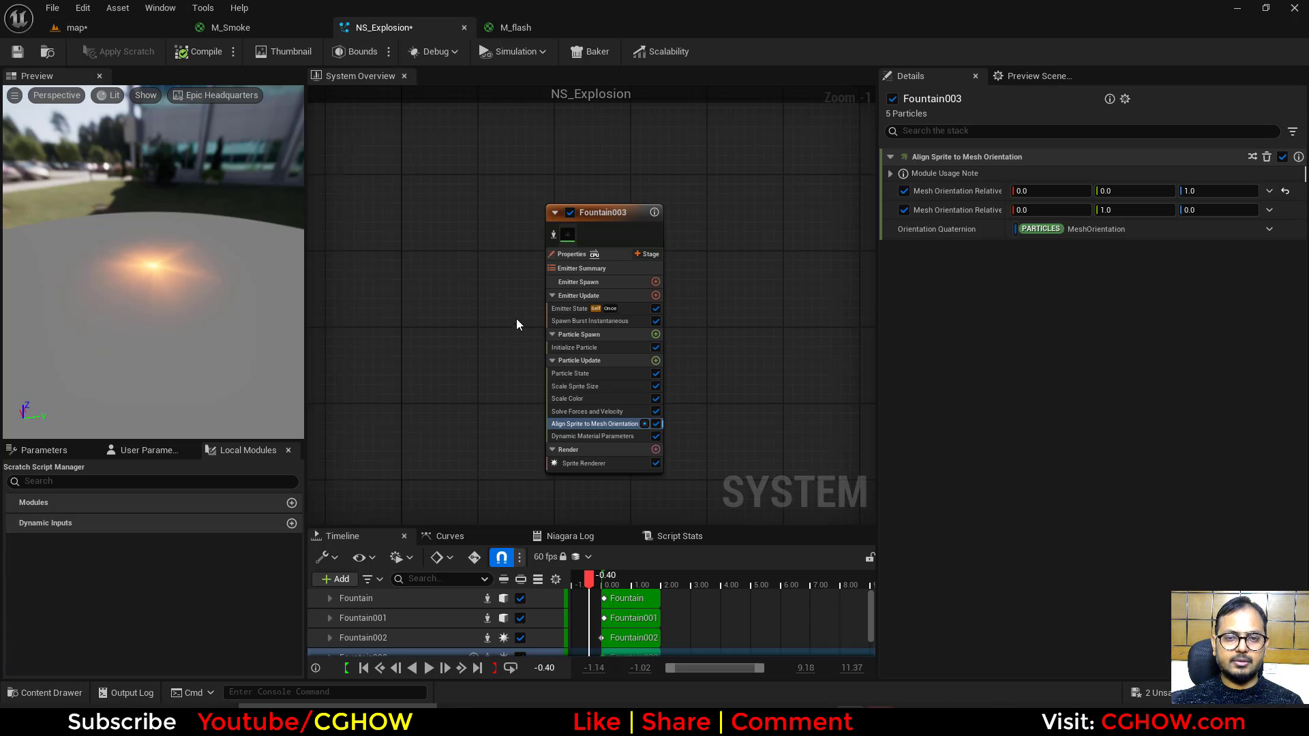
pyautogui.scroll(-3, 517, 318)
pyautogui.moveTo(498, 350); pyautogui.dragTo(504, 463, button='right')
pyautogui.scroll(4, 538, 448)
pyautogui.moveTo(498, 508); pyautogui.dragTo(480, 399, button='right')
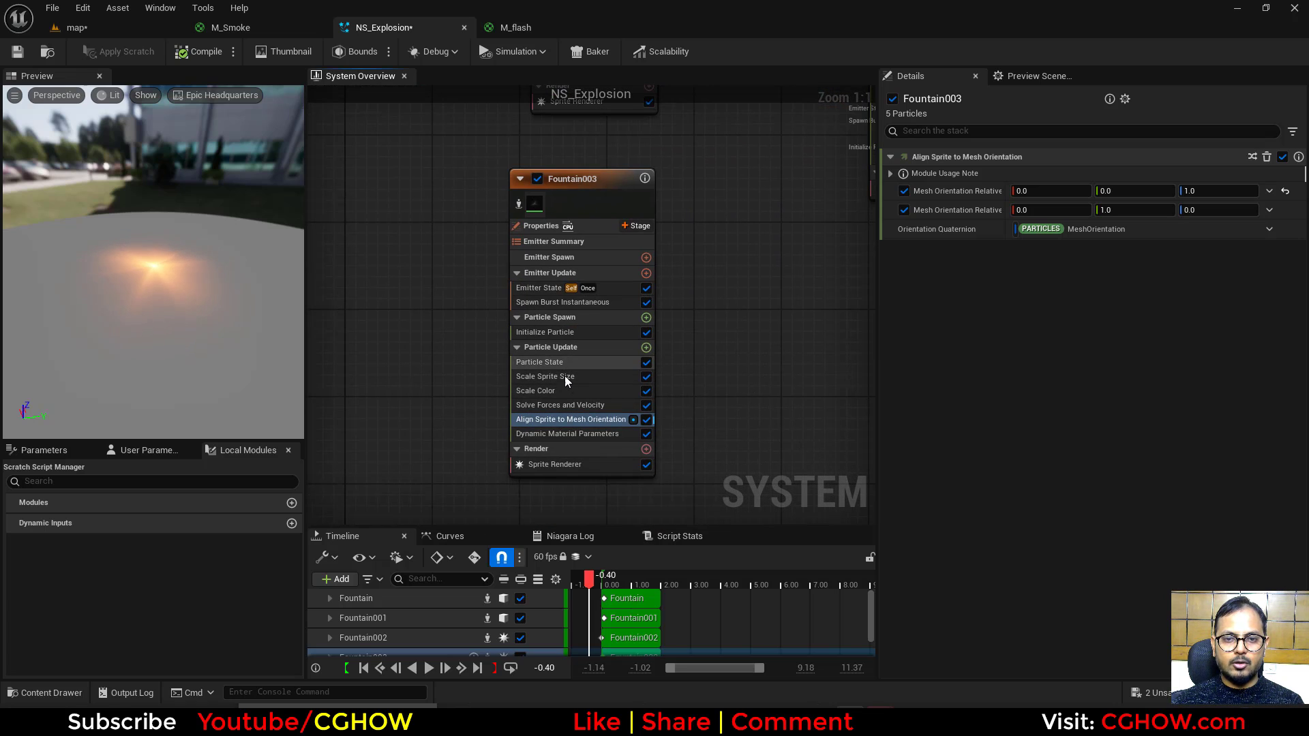
pyautogui.click(565, 378)
pyautogui.write('5')
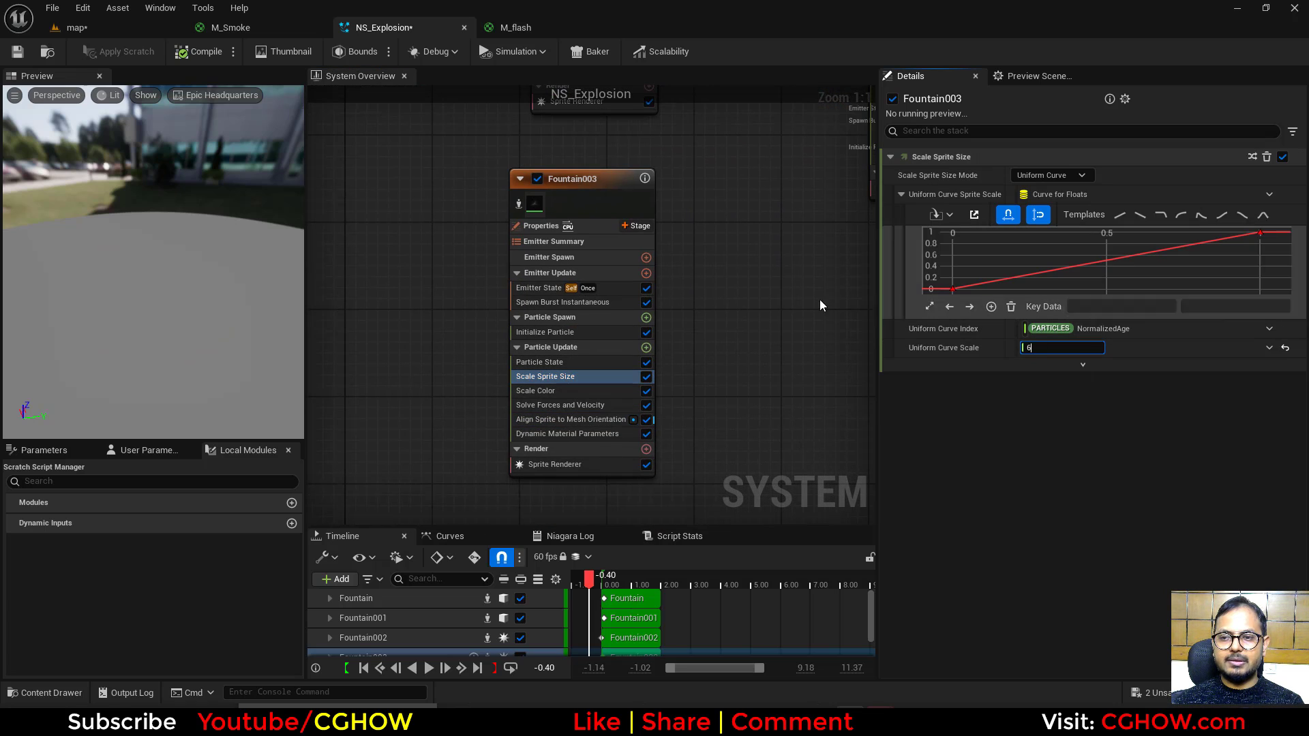
# Step: Set Fountain002's Scale Sprite Size Uniform Curve Scale to 6 and its Scale Color Scale RGB to 2, 2, 2
pyautogui.moveTo(492, 313); pyautogui.dragTo(495, 494, button='right')
pyautogui.click(580, 210)
pyautogui.click(1067, 348)
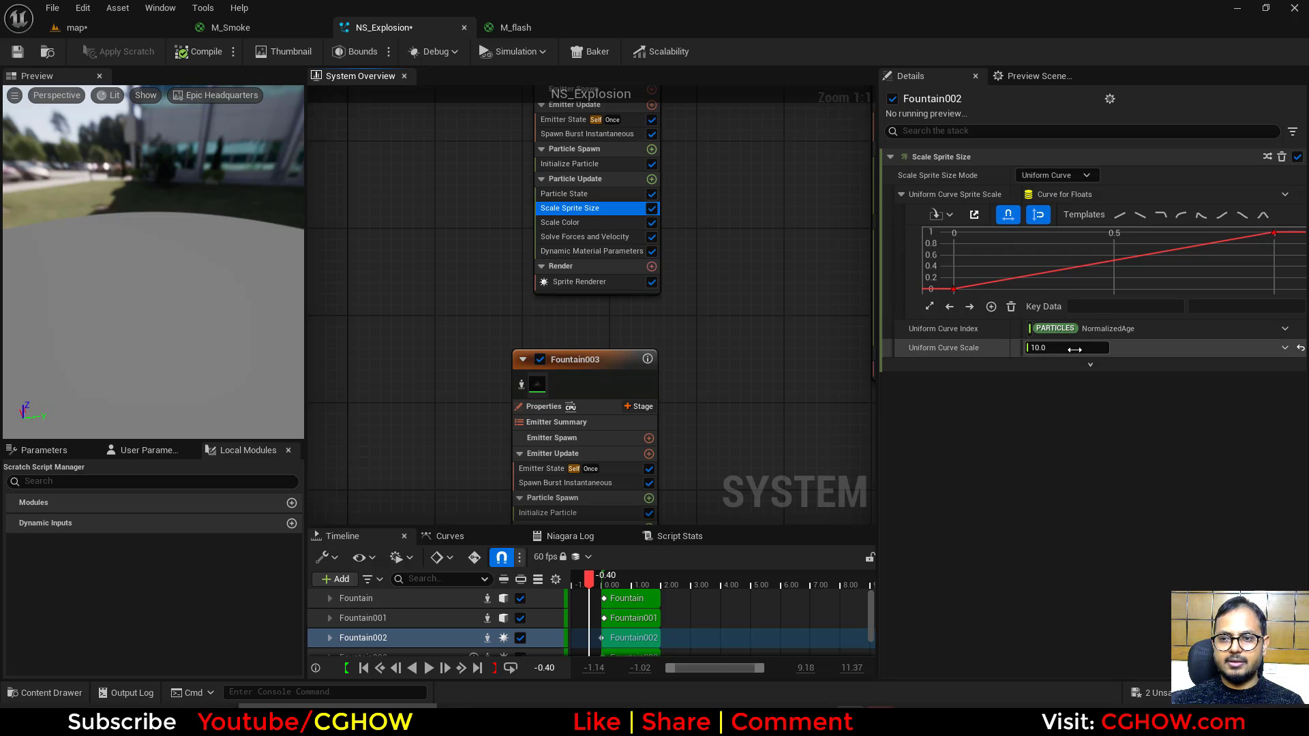
pyautogui.write('6')
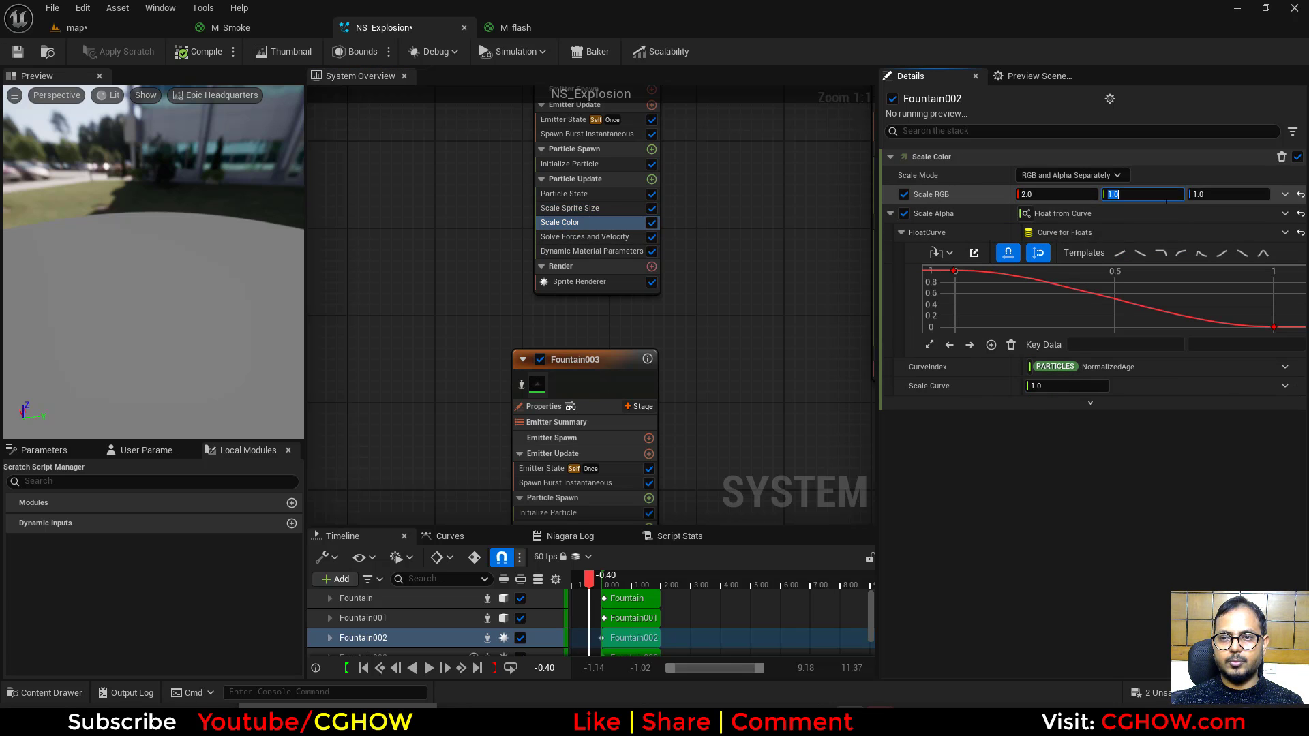
pyautogui.moveTo(743, 377); pyautogui.dragTo(751, 204, button='right')
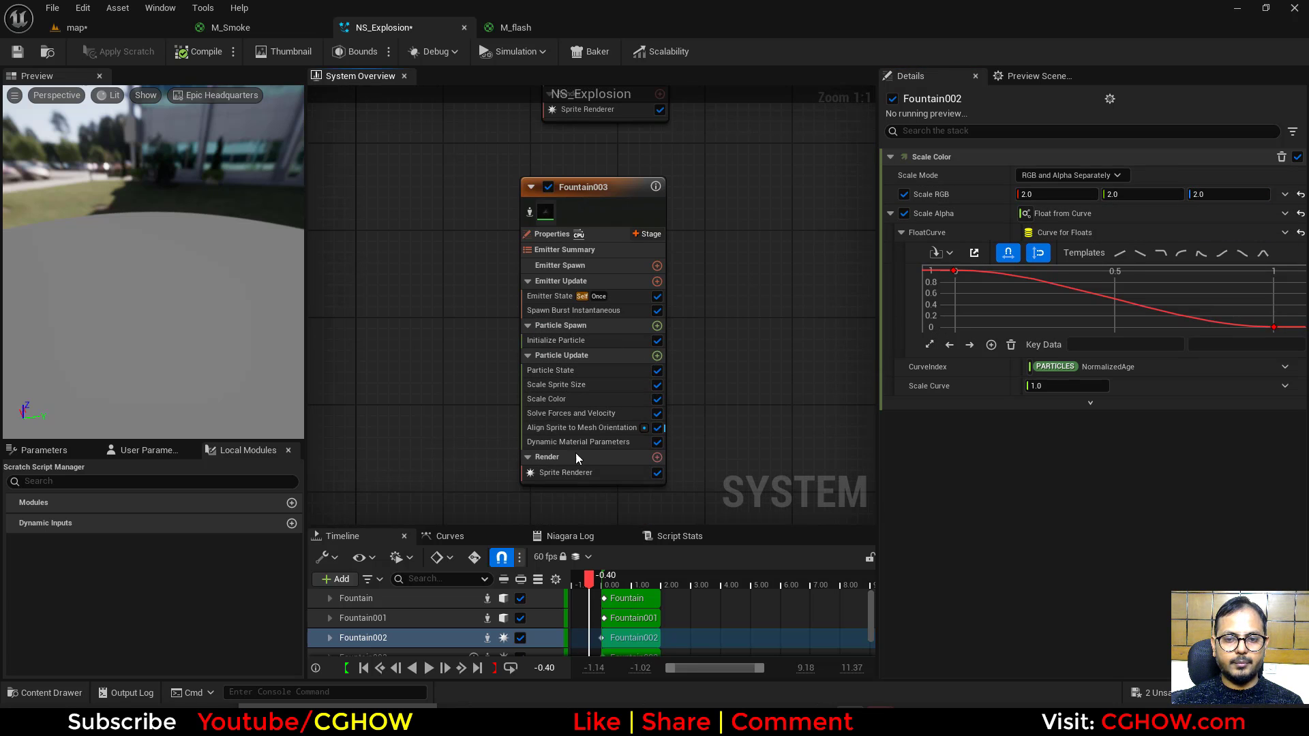
# Step: Return to the map level and replay NS_Explosion several times to examine the resized, brightened flash
pyautogui.click(104, 28)
pyautogui.click(1142, 663)
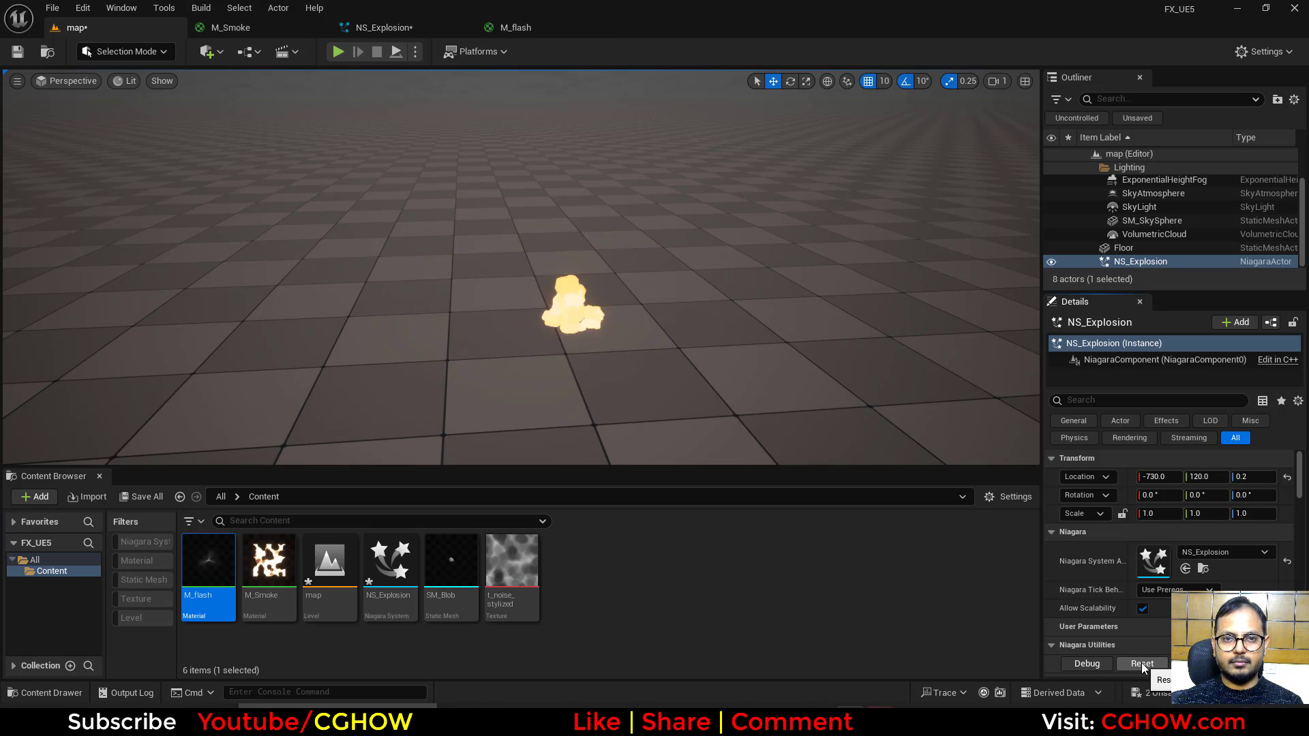
pyautogui.click(1142, 665)
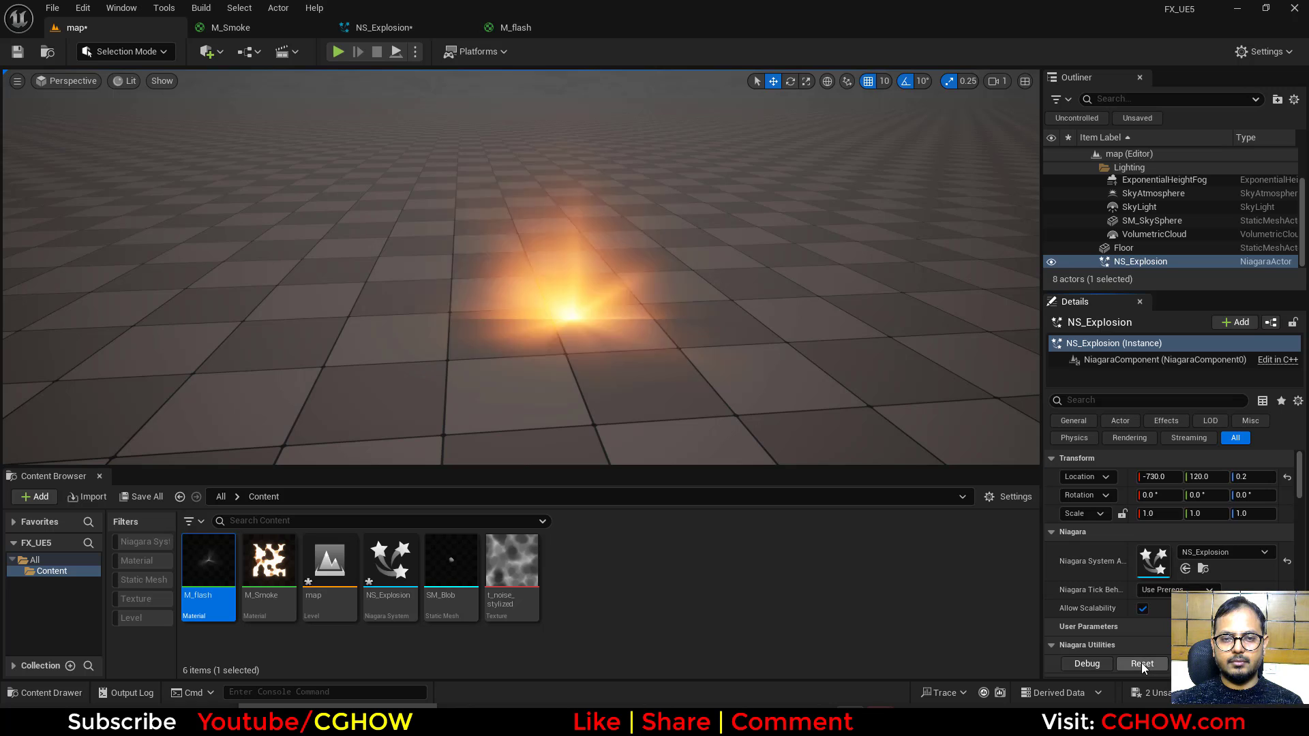
pyautogui.click(1142, 665)
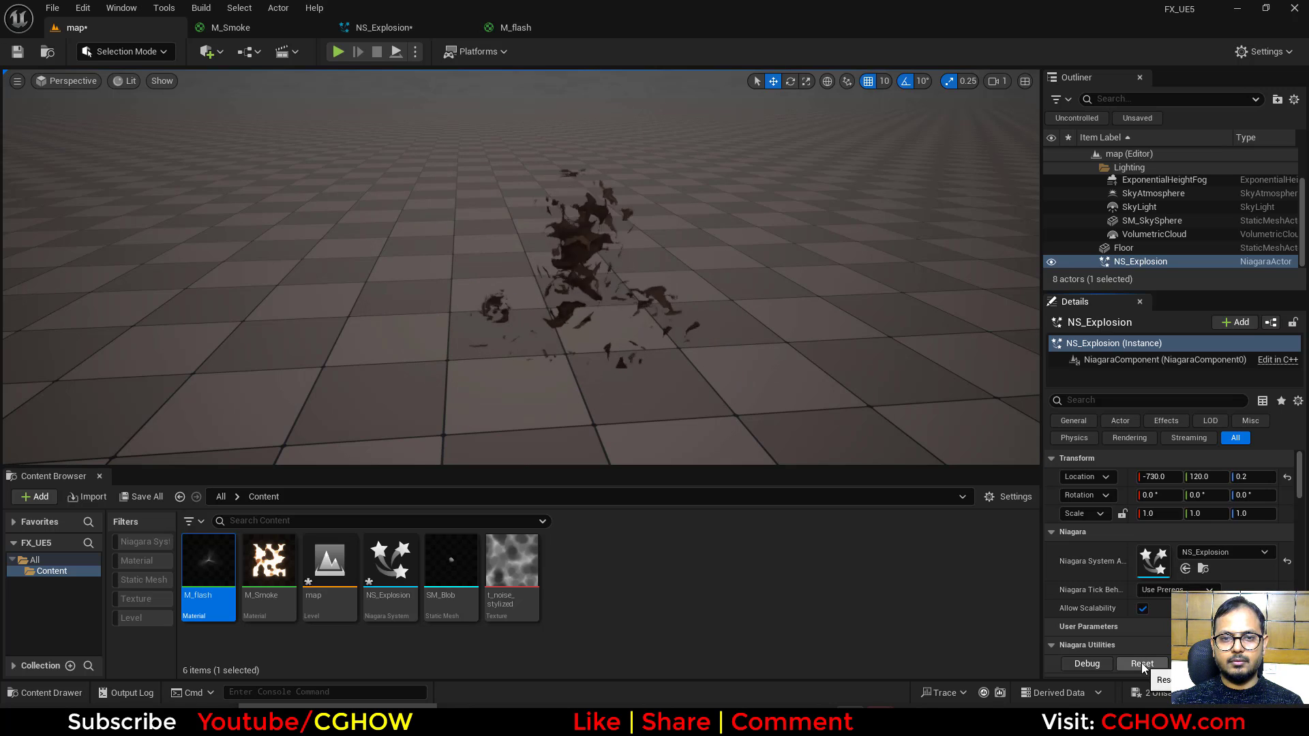
pyautogui.click(1145, 666)
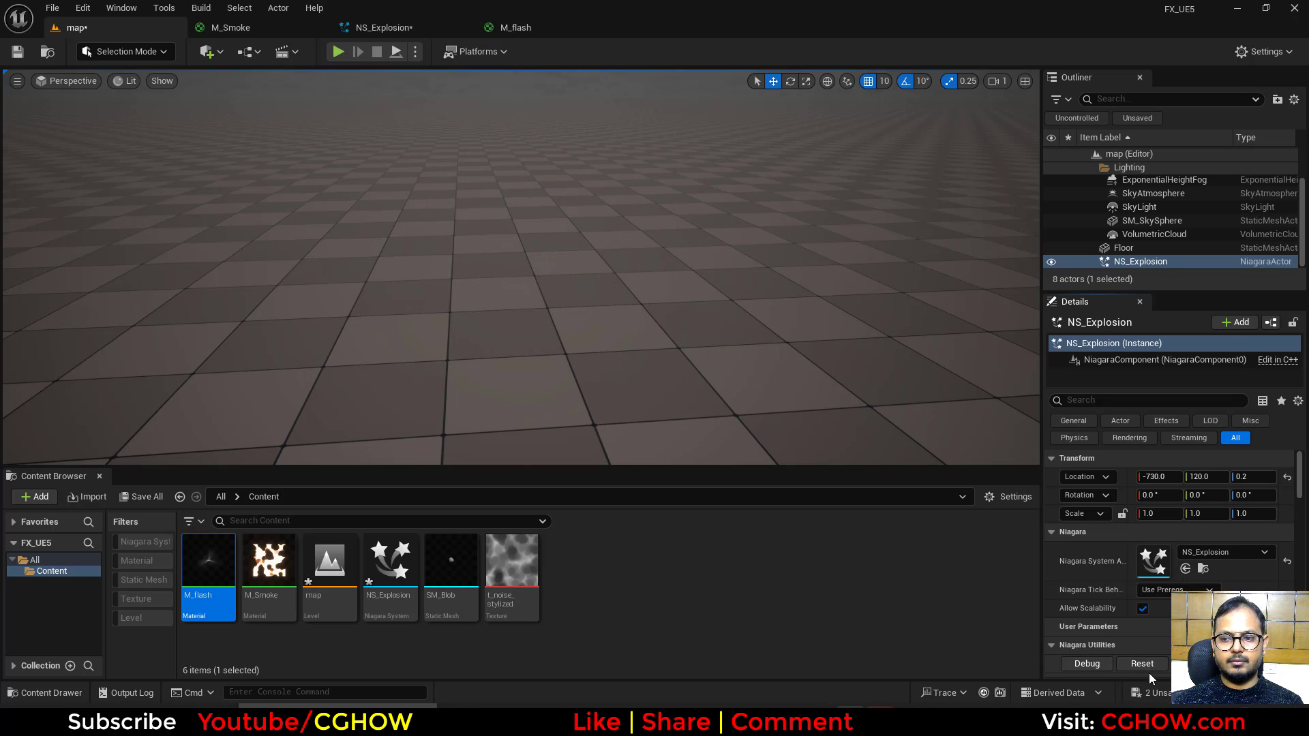
pyautogui.click(1150, 668)
# Step: Shorten the Spawn Time of Fountain's Spawn Burst Instantaneous module and set Fountain001's Spawn Time to 0.05
pyautogui.click(384, 28)
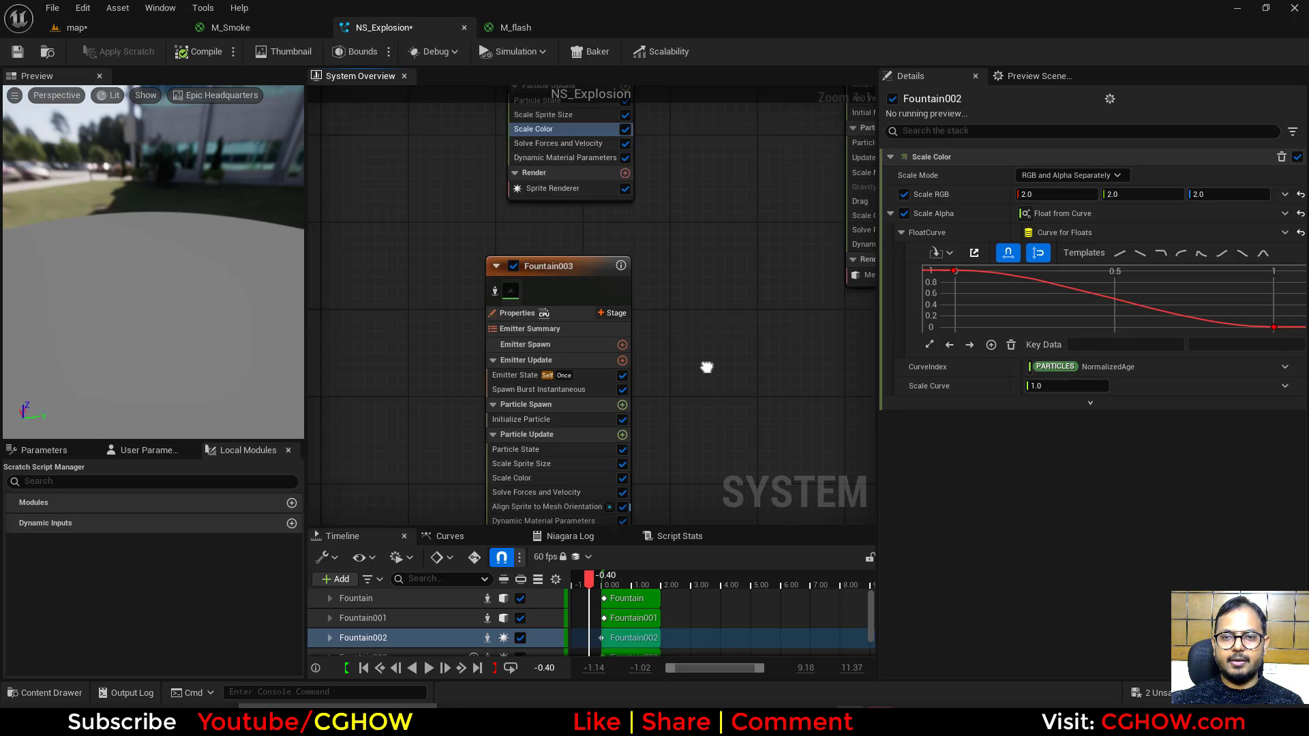
pyautogui.moveTo(706, 366); pyautogui.dragTo(542, 266, button='right')
pyautogui.click(542, 270)
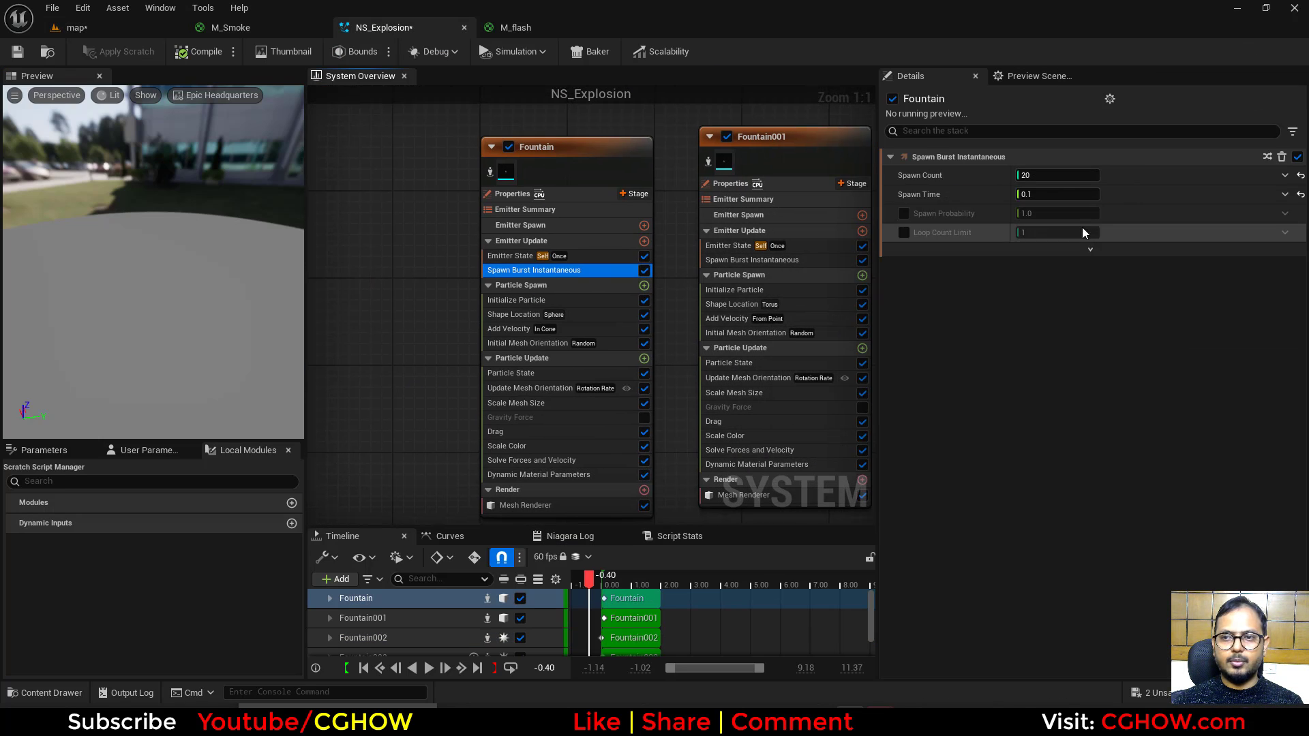
pyautogui.click(1058, 195)
pyautogui.click(785, 260)
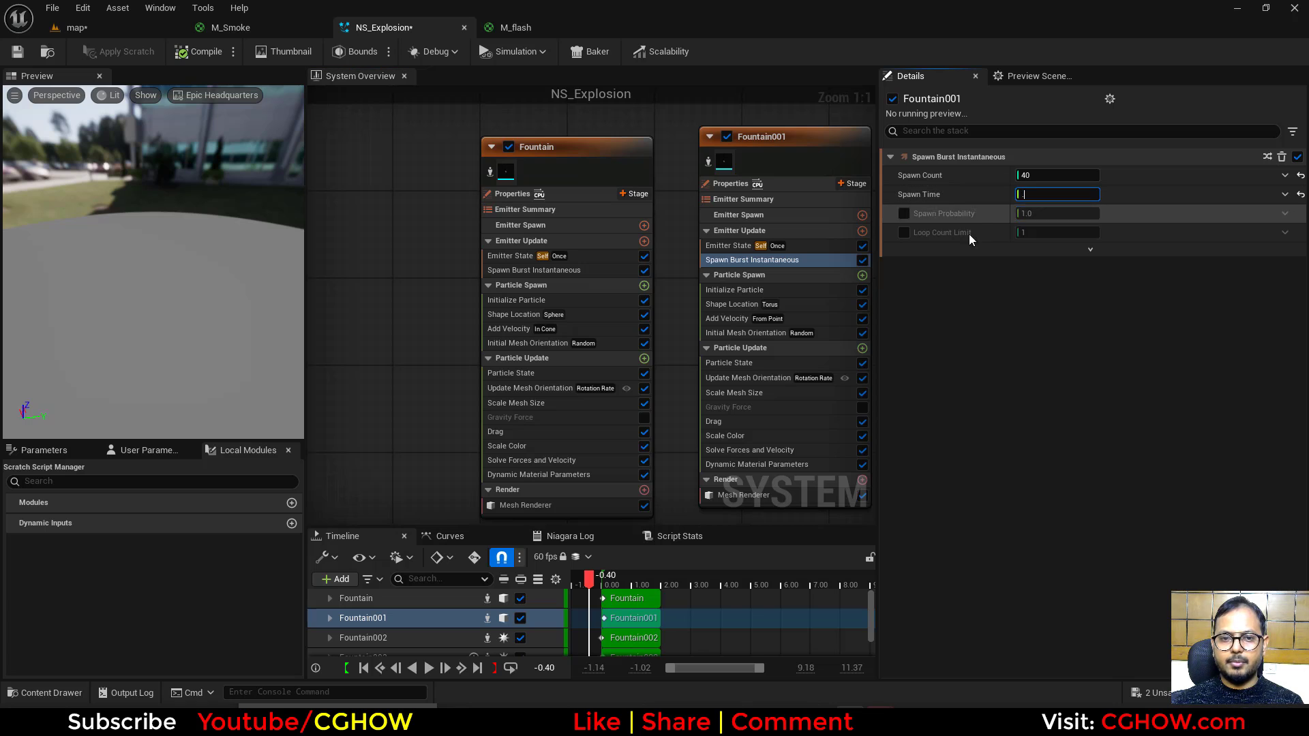
pyautogui.moveTo(439, 372); pyautogui.dragTo(277, 354, button='right')
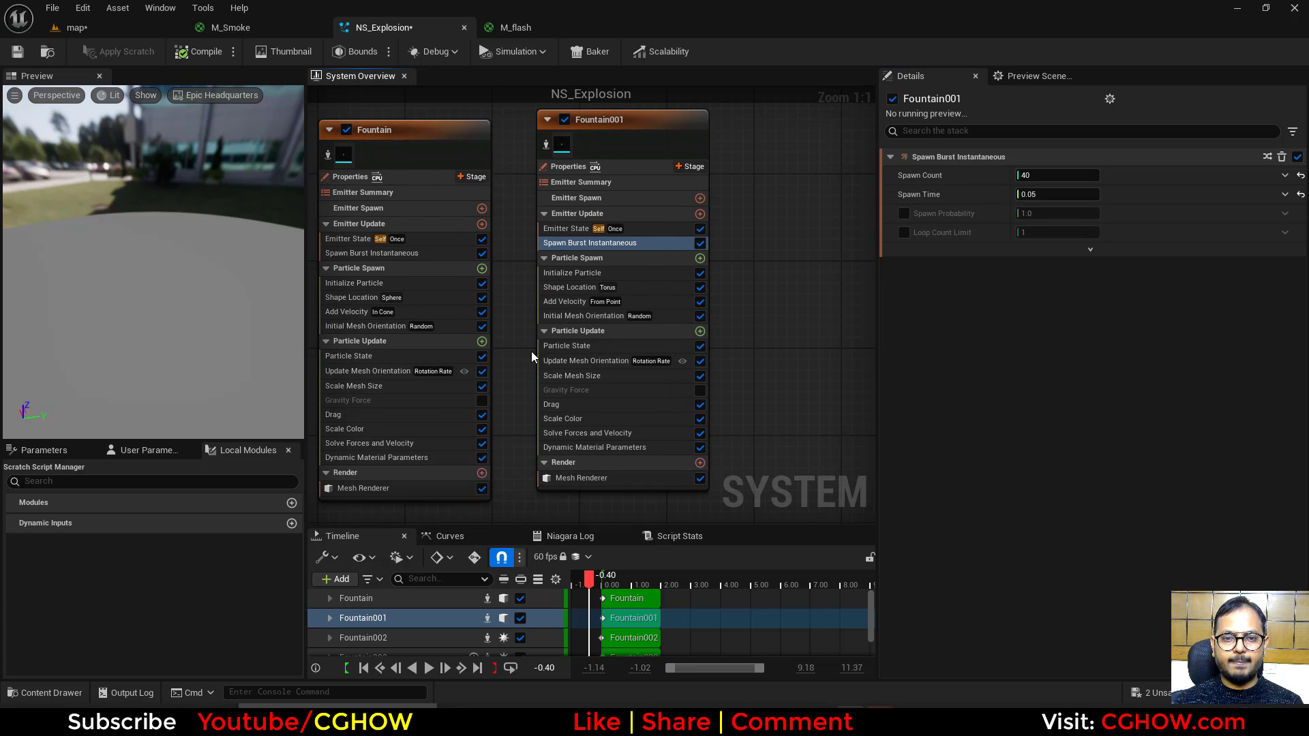
# Step: Adjust the Maximum Velocity Speed in Fountain001's Add Velocity module, testing the ring's spread in the level between edits
pyautogui.click(574, 375)
pyautogui.click(568, 301)
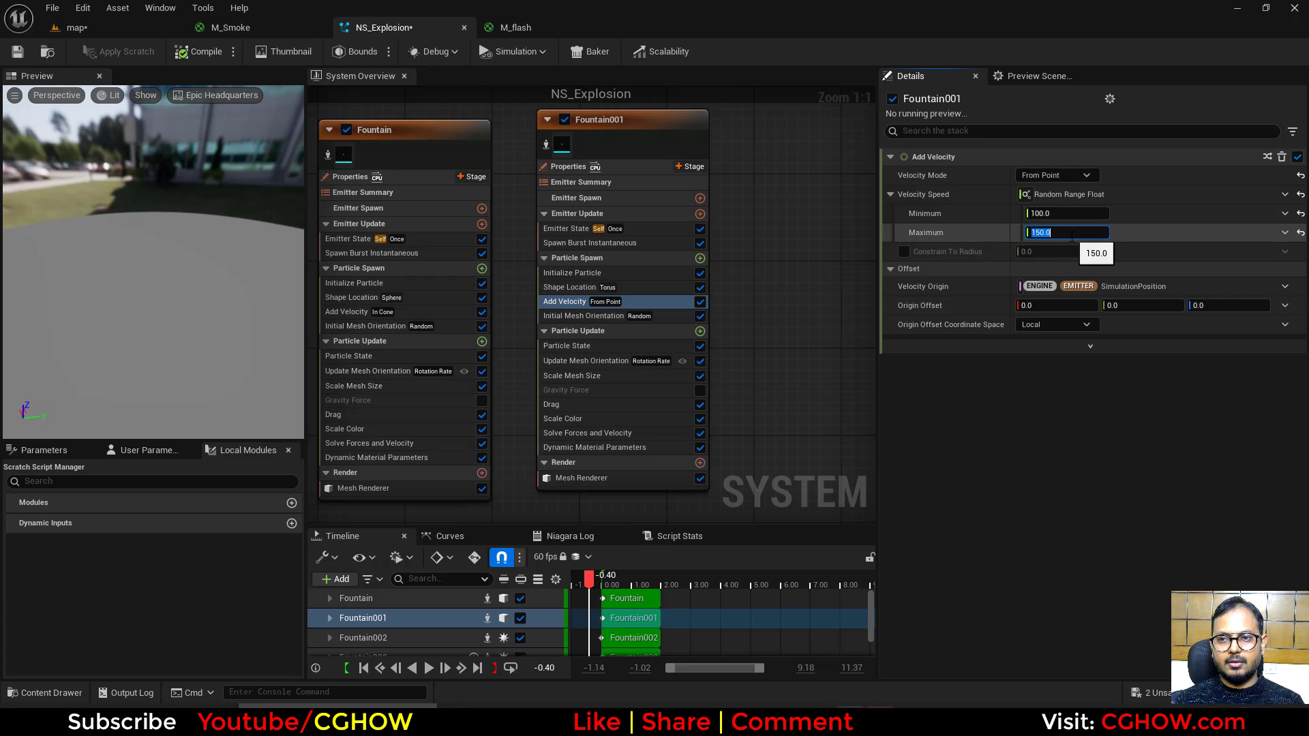
pyautogui.click(77, 27)
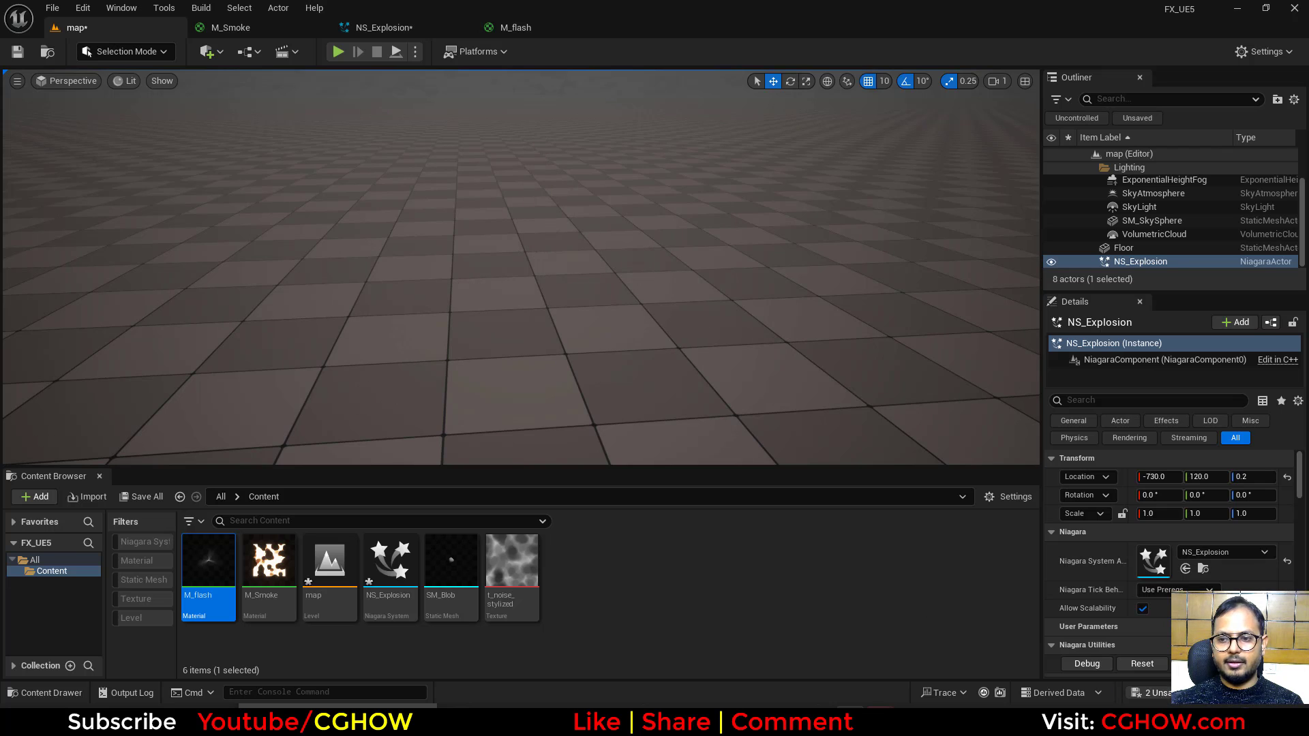
pyautogui.click(1137, 664)
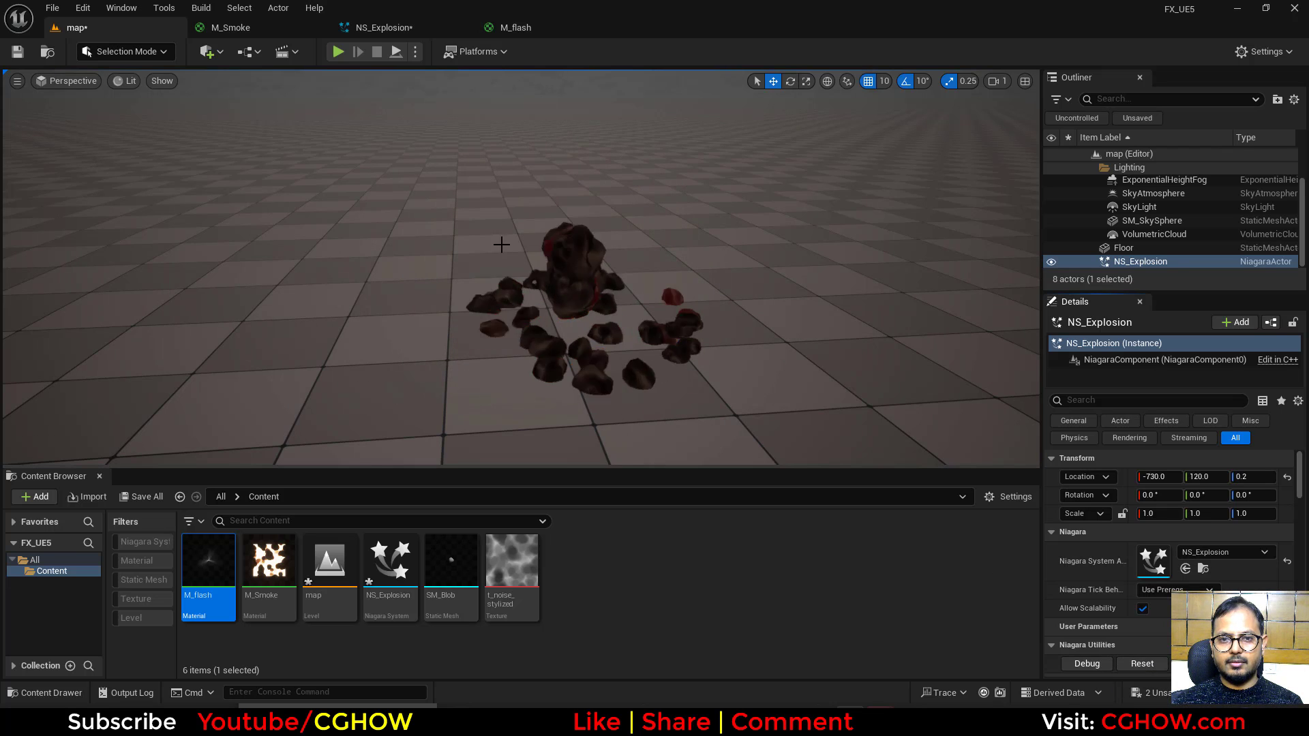
pyautogui.click(380, 27)
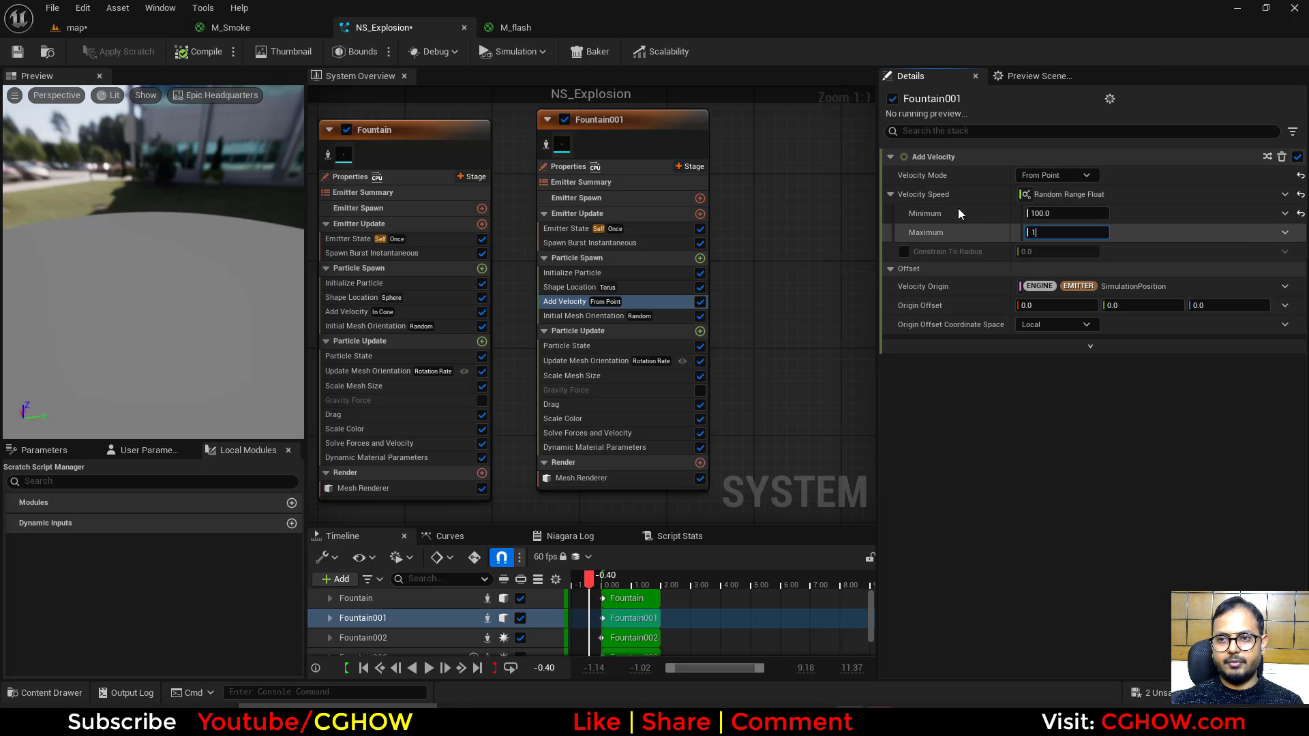
# Step: Return to the map level and replay NS_Explosion repeatedly to examine the flash timing and the smoke ring's spread
pyautogui.click(159, 27)
pyautogui.click(1141, 664)
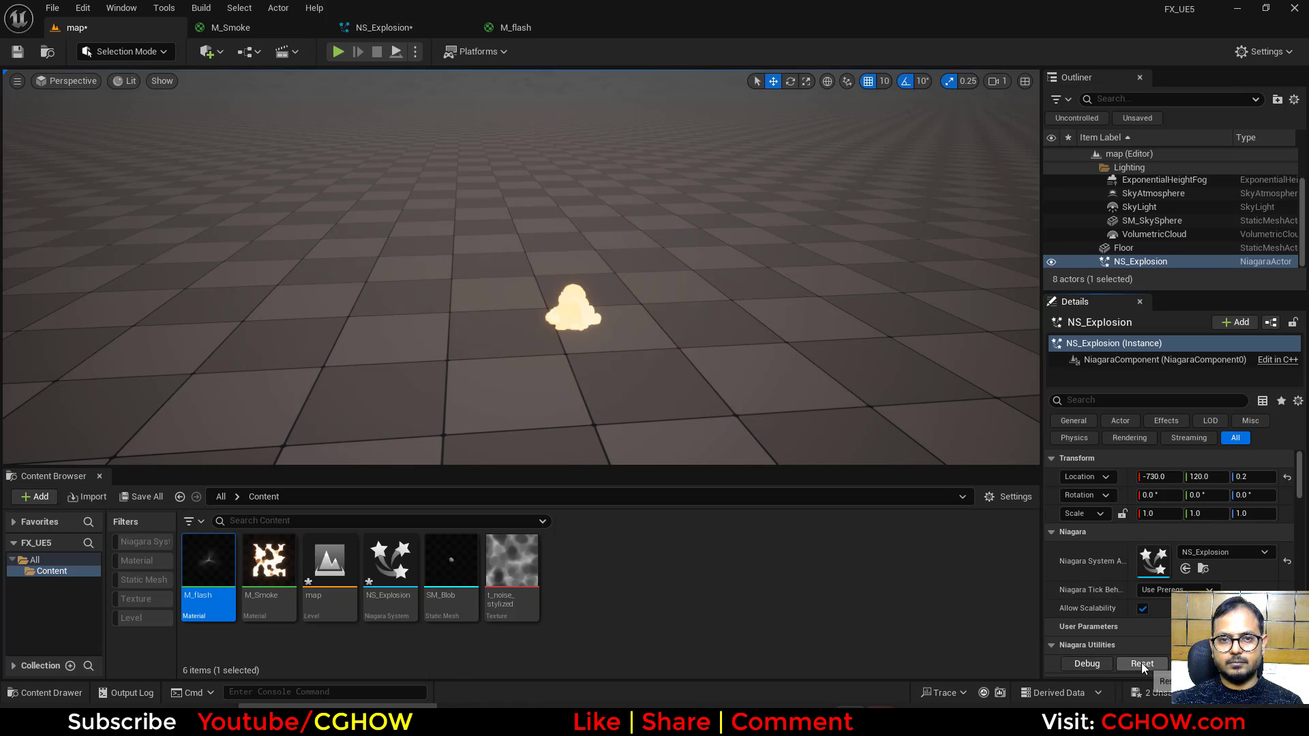
pyautogui.click(1143, 664)
pyautogui.click(1142, 665)
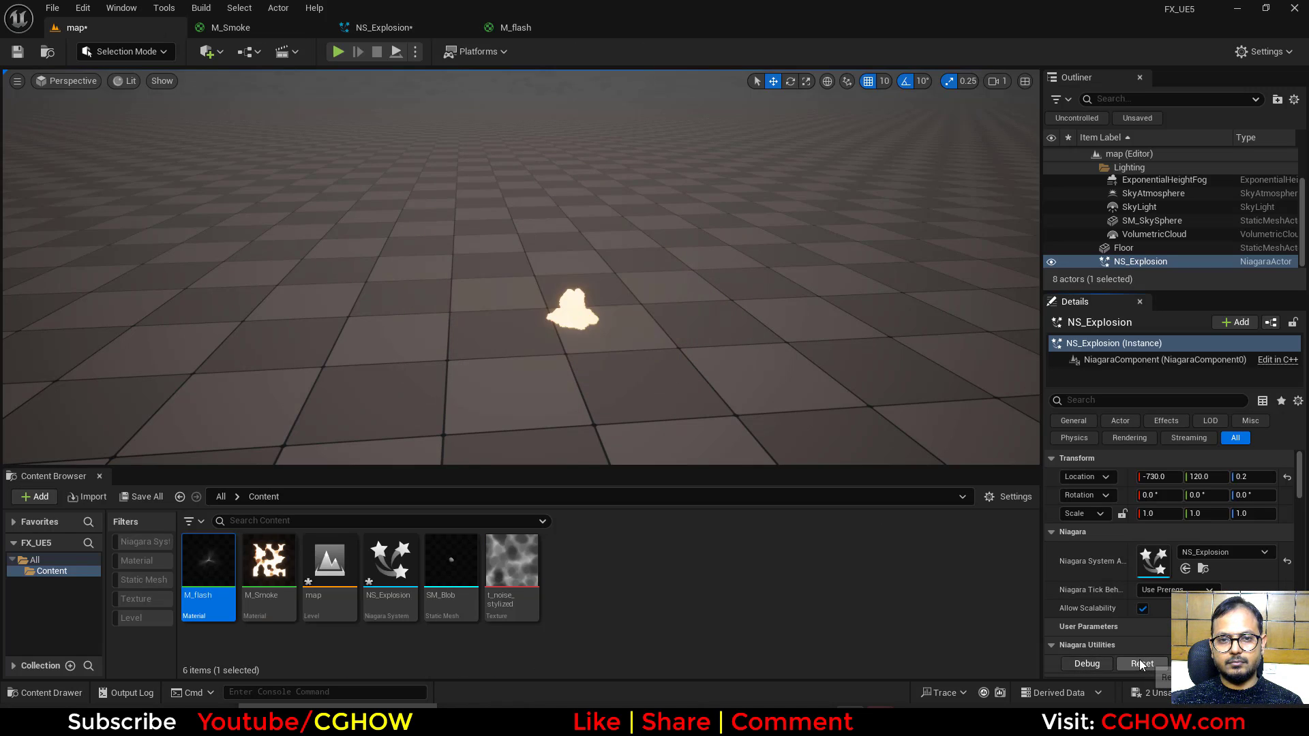
pyautogui.click(1140, 660)
pyautogui.click(1139, 660)
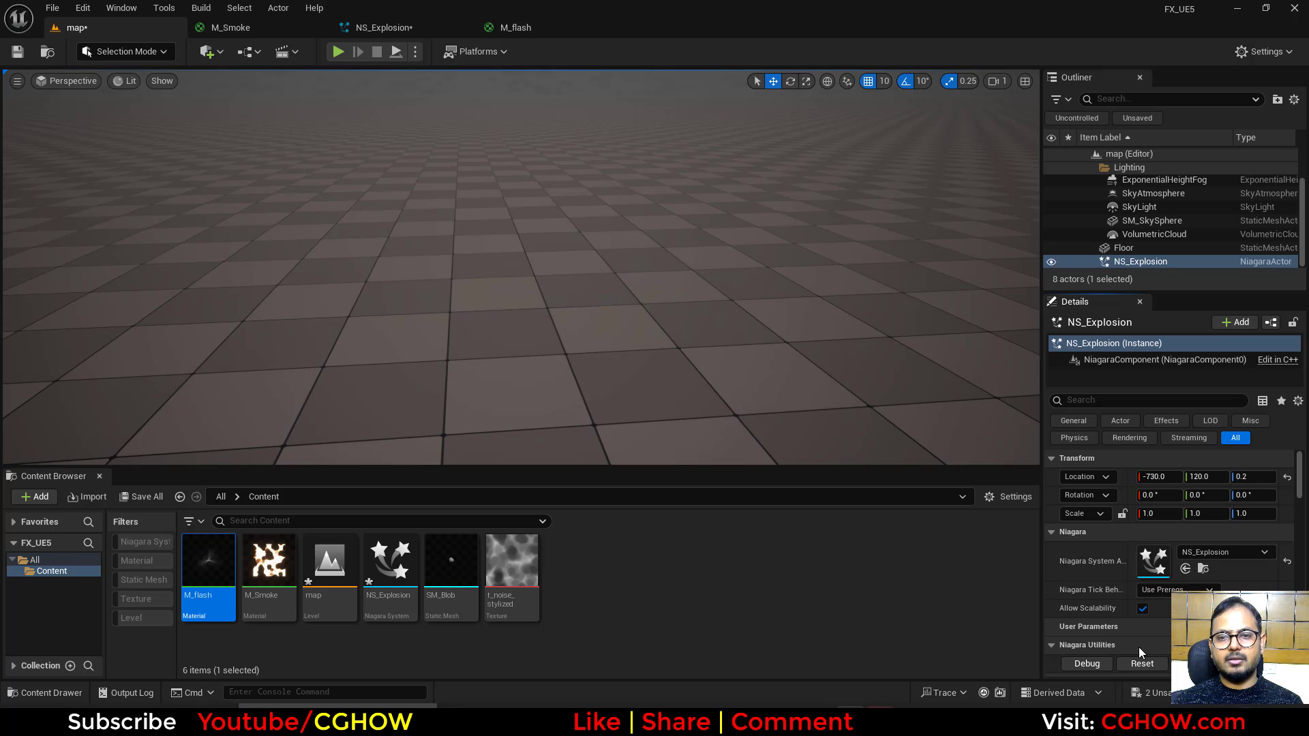
pyautogui.click(1140, 663)
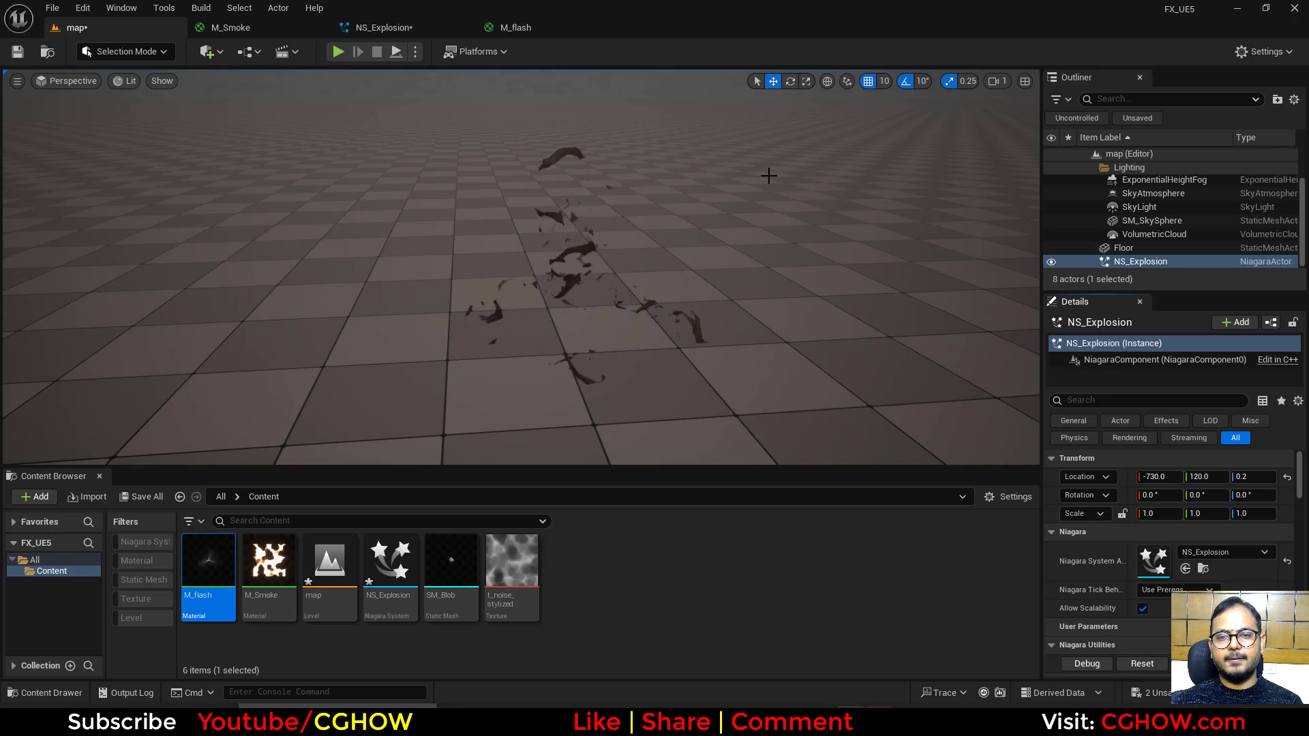
pyautogui.click(1143, 664)
pyautogui.click(1143, 663)
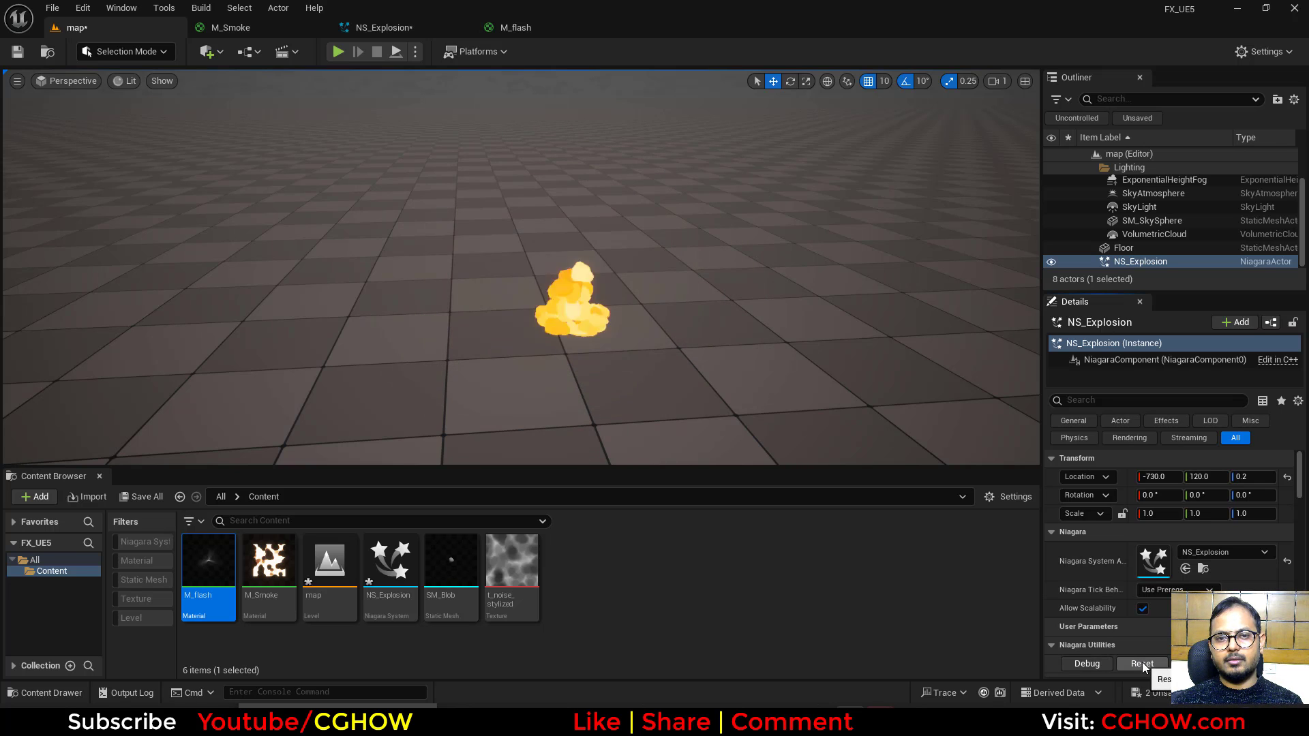
pyautogui.click(1143, 663)
pyautogui.click(1142, 663)
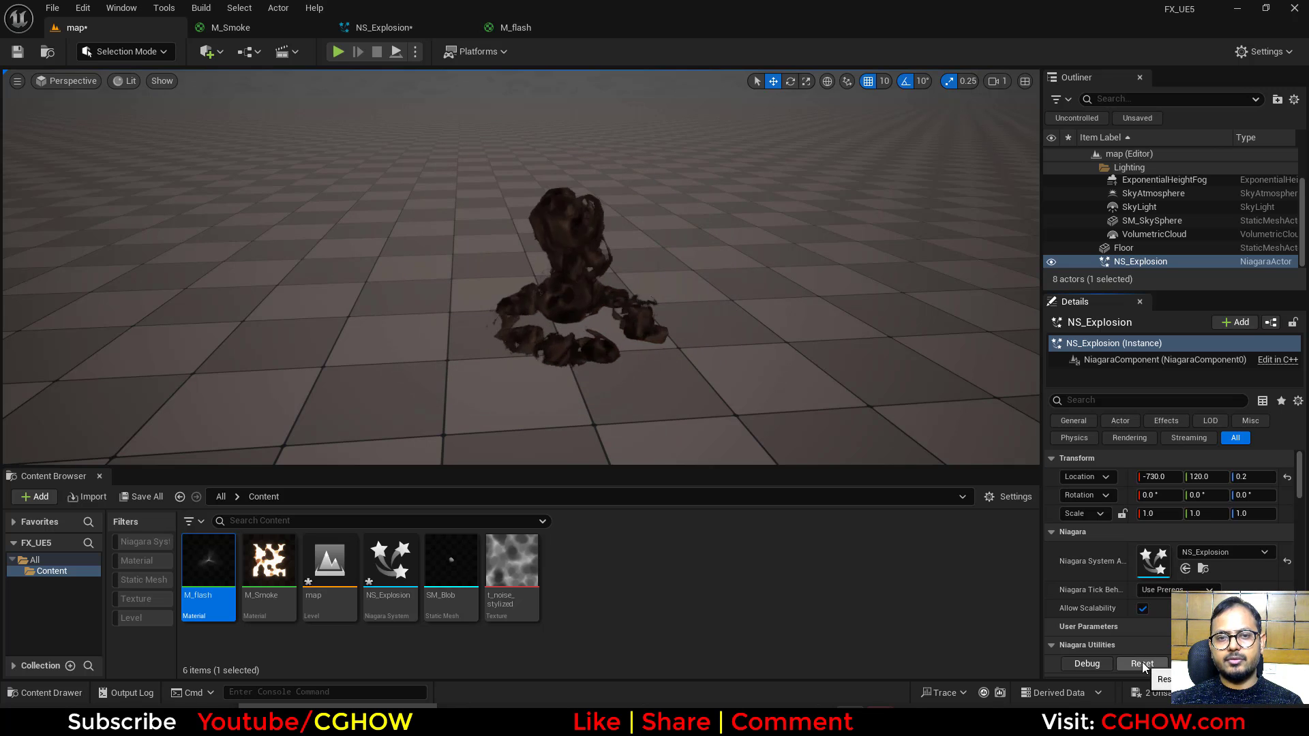
pyautogui.click(1143, 663)
pyautogui.click(1144, 665)
pyautogui.click(1143, 665)
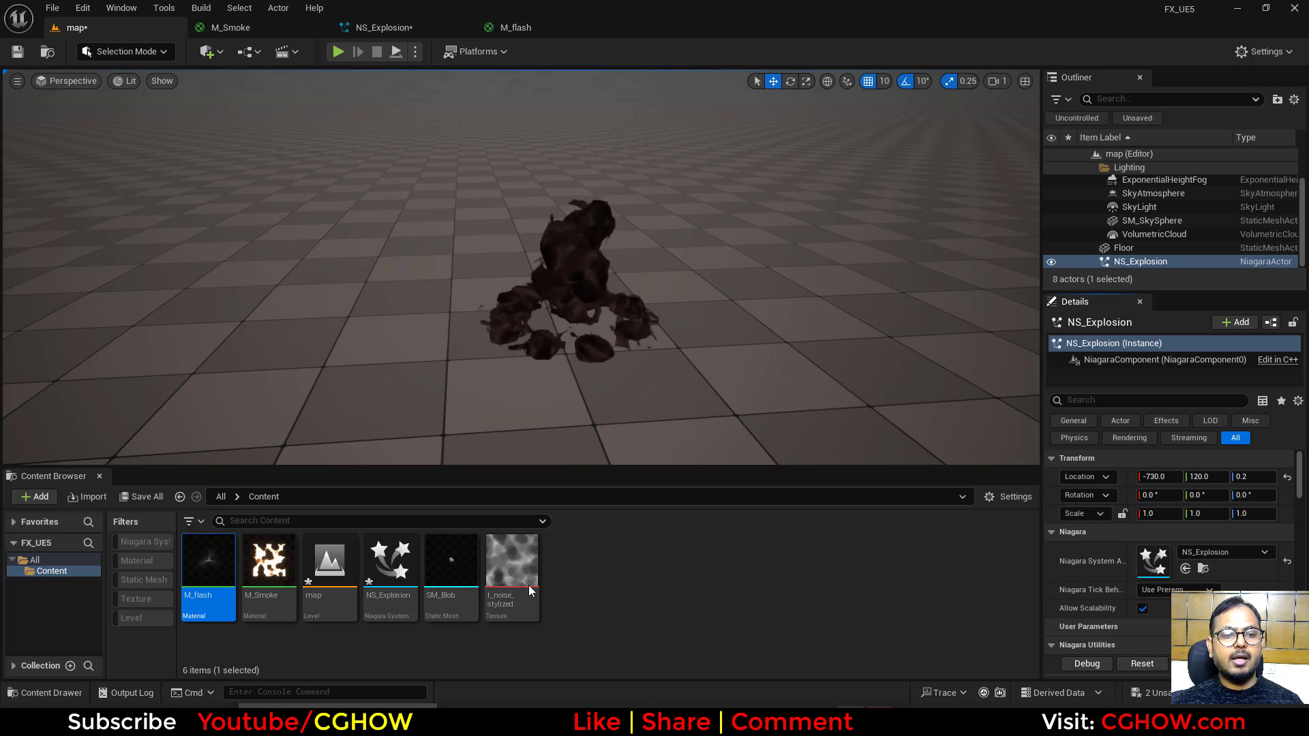
# Step: Save the modified map and NS_Explosion assets
pyautogui.click(147, 498)
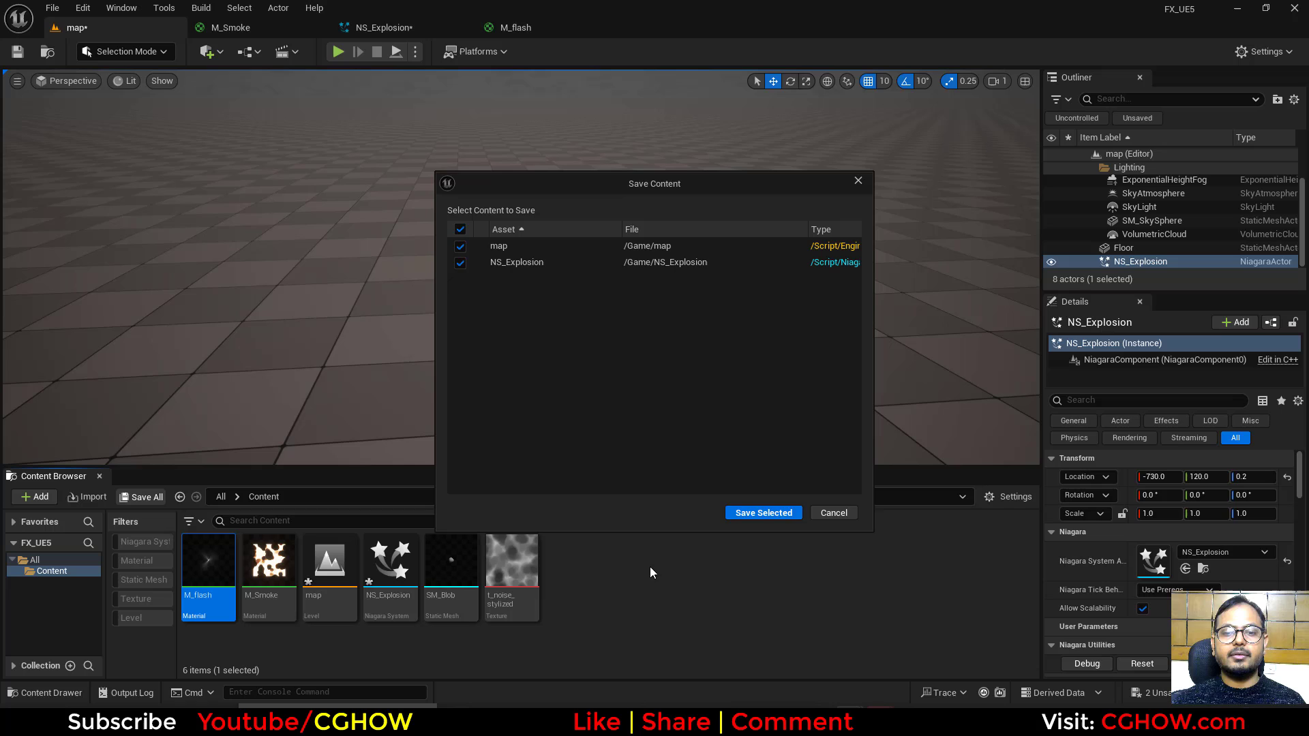
pyautogui.click(746, 514)
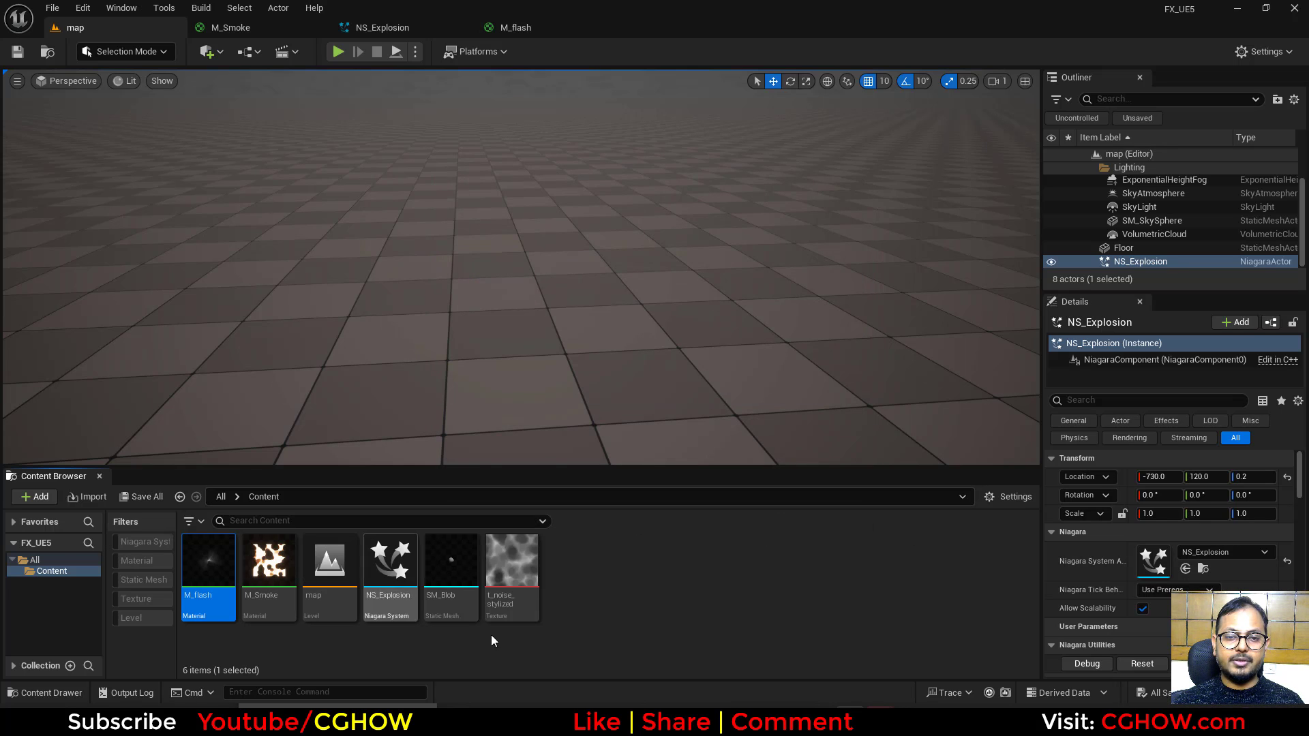
pyautogui.rightClick(688, 583)
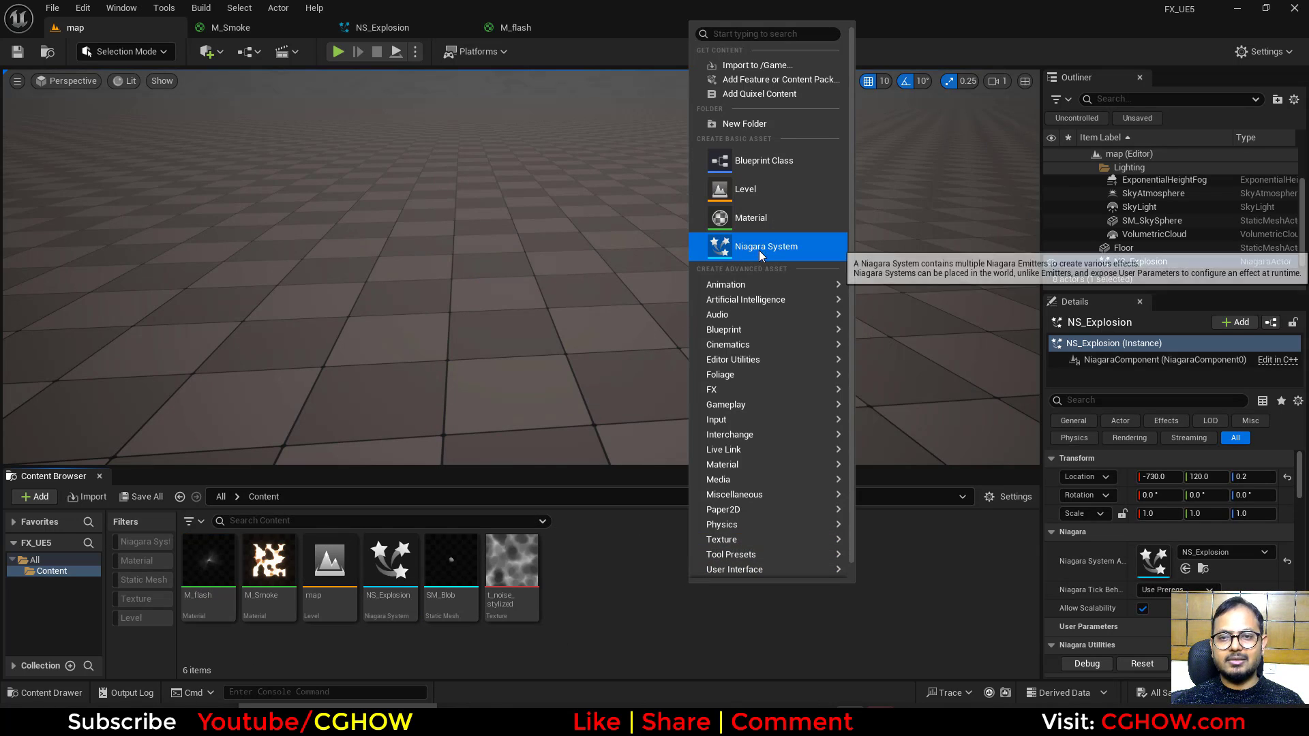
pyautogui.click(577, 620)
# Step: Switch to Autodesk Maya and replace the pPlatonic1 mesh with a new polygon sphere
pyautogui.moveTo(882, 721)
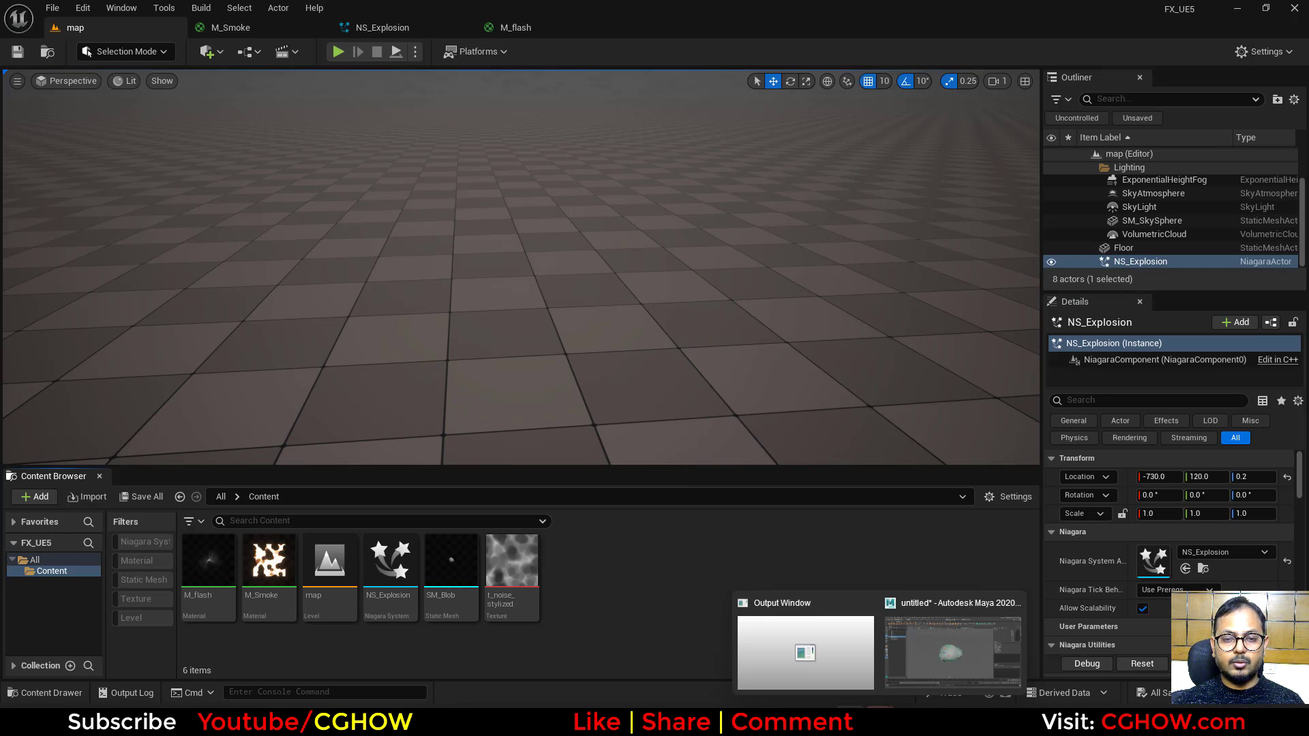
pyautogui.click(924, 654)
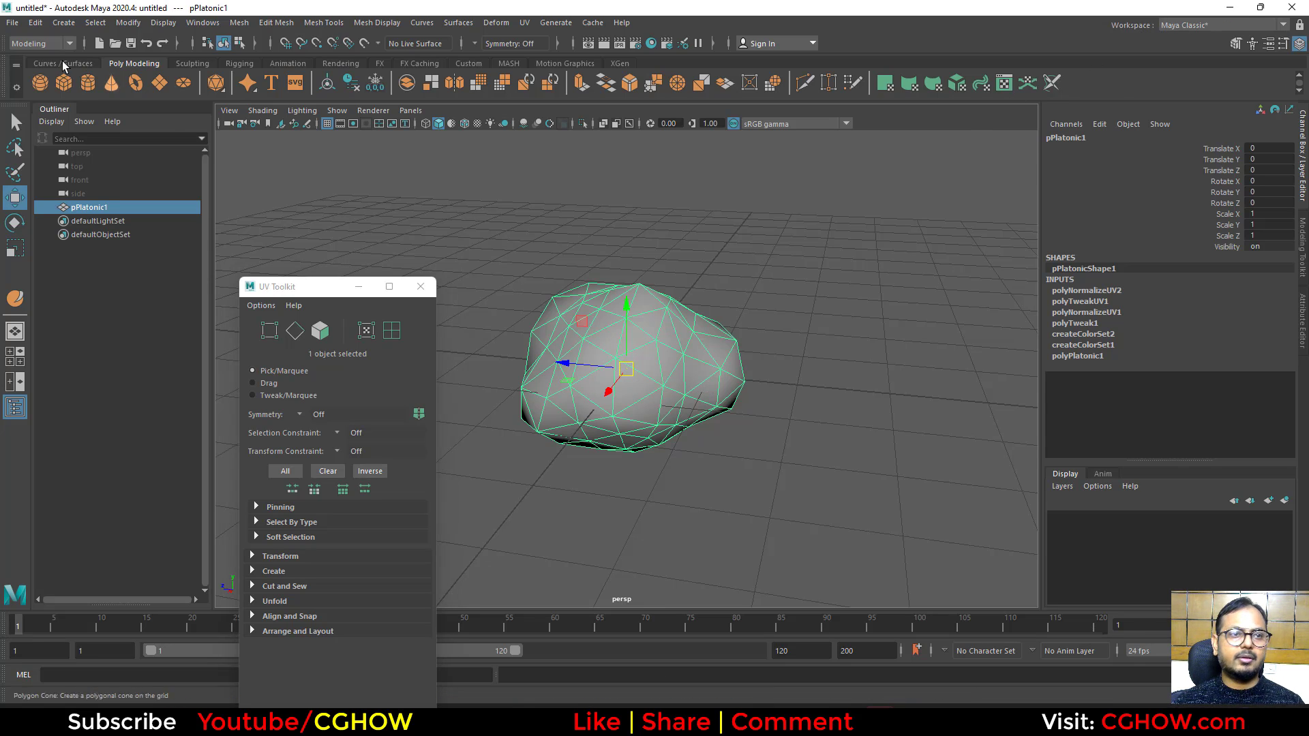
pyautogui.press('Delete')
pyautogui.click(40, 84)
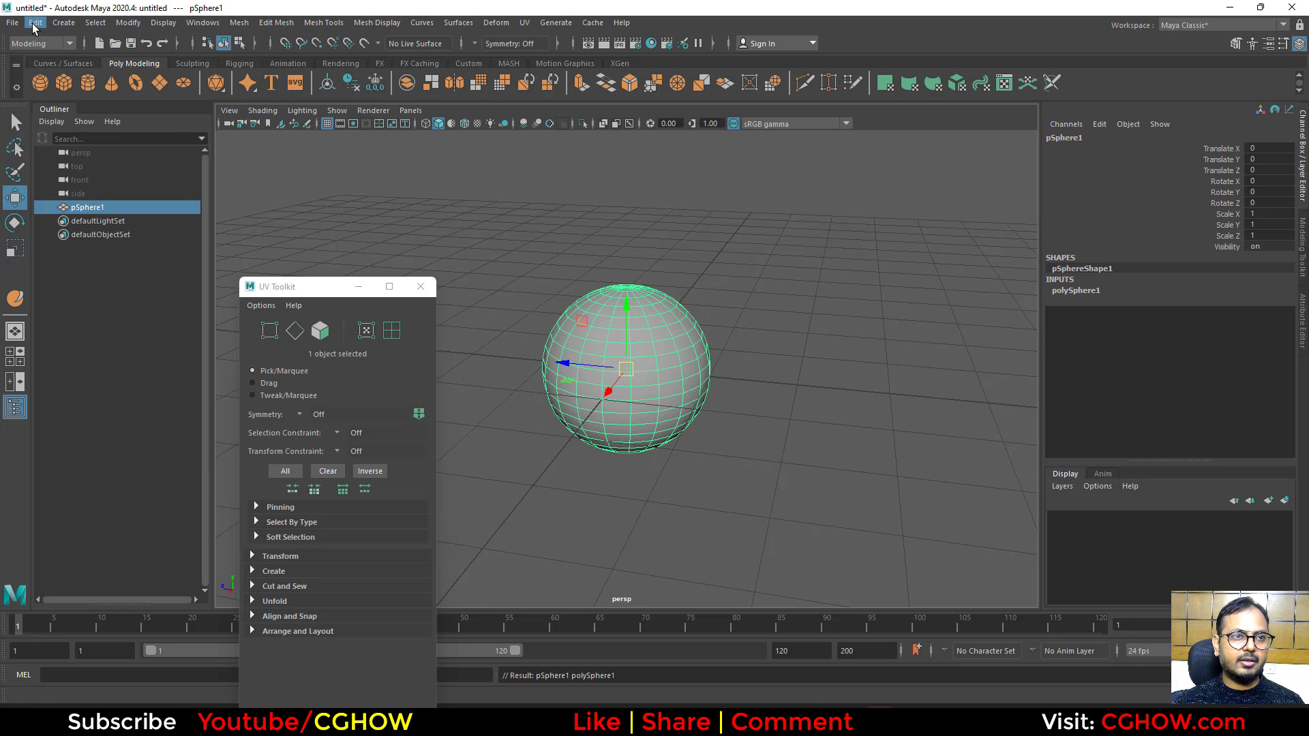
# Step: Export the selected sphere to the Desktop as an FBX file named sm_sphere
pyautogui.click(13, 22)
pyautogui.click(82, 198)
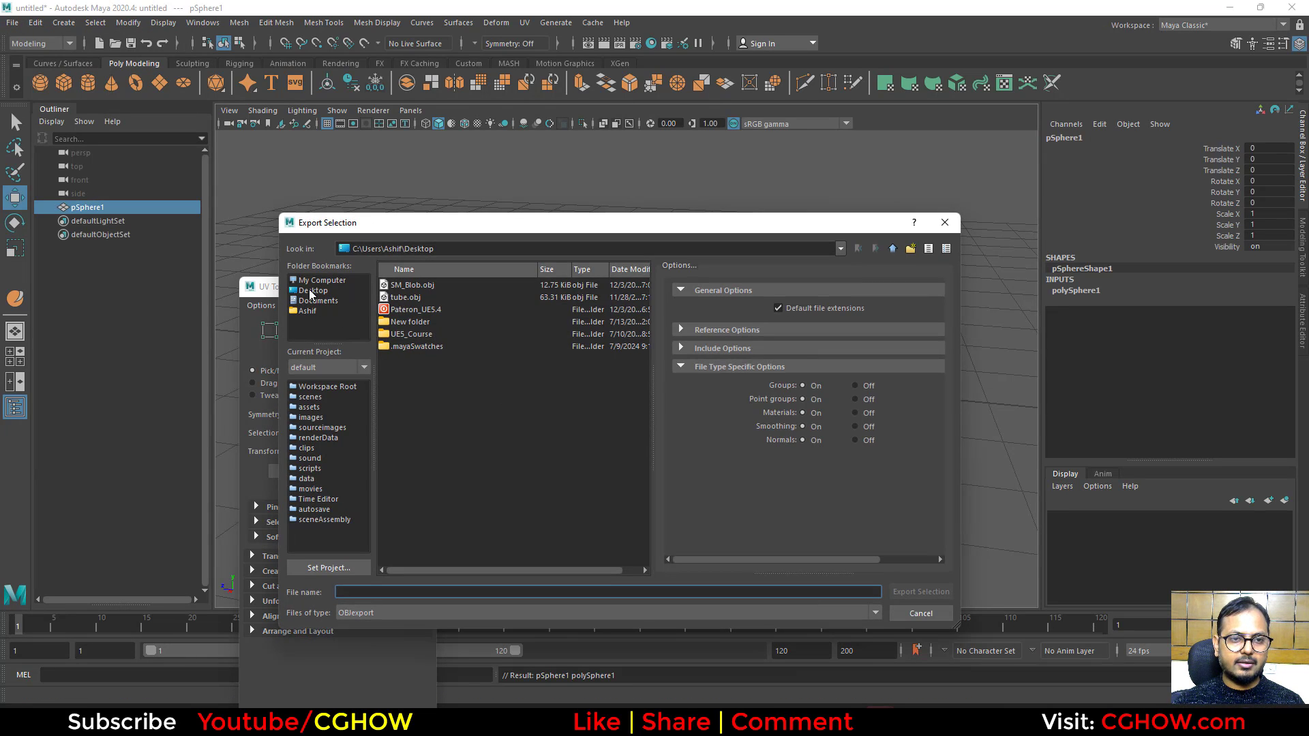
pyautogui.write('sm')
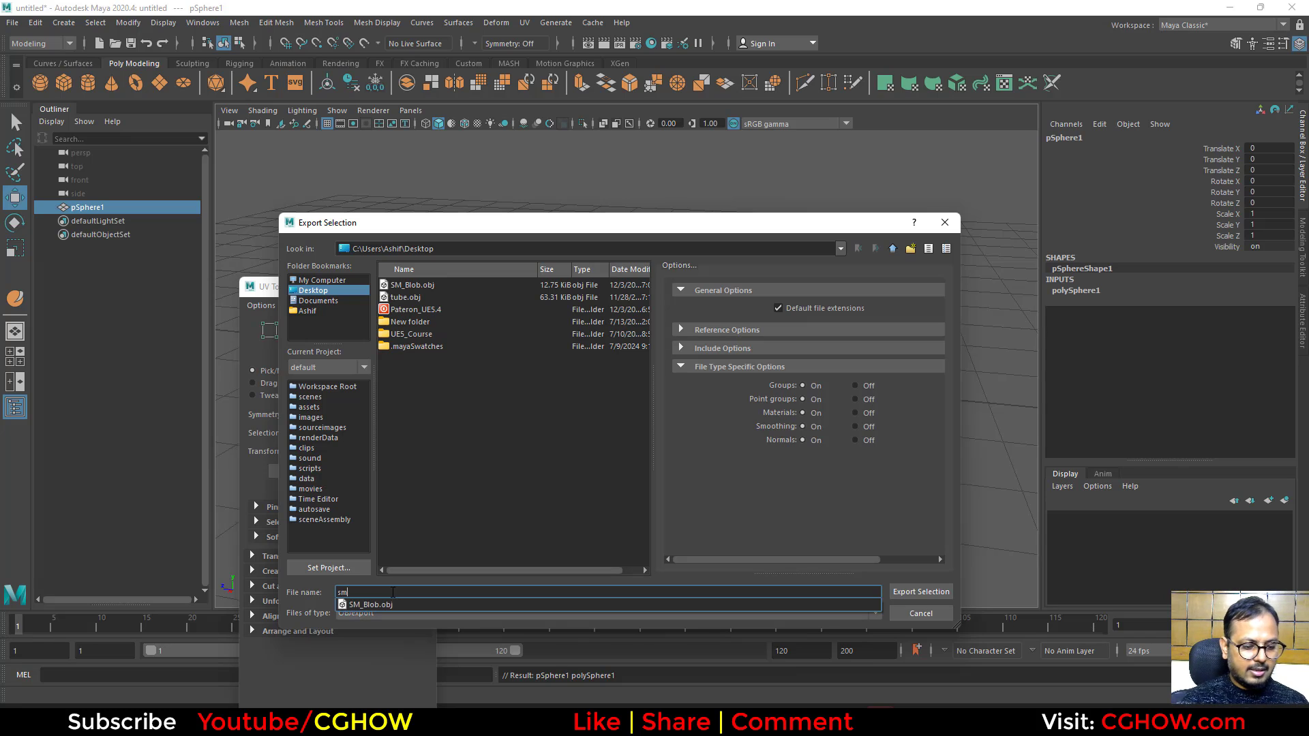
pyautogui.write('_sphere')
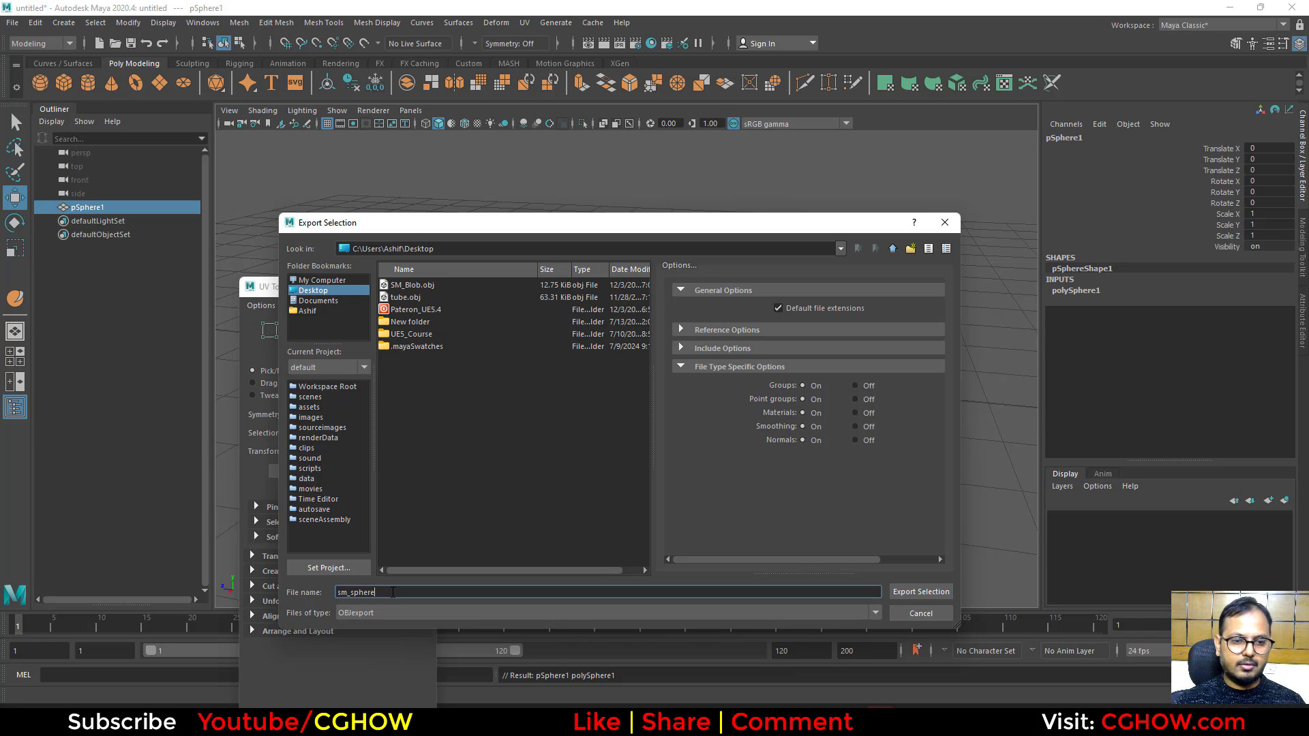
pyautogui.click(386, 612)
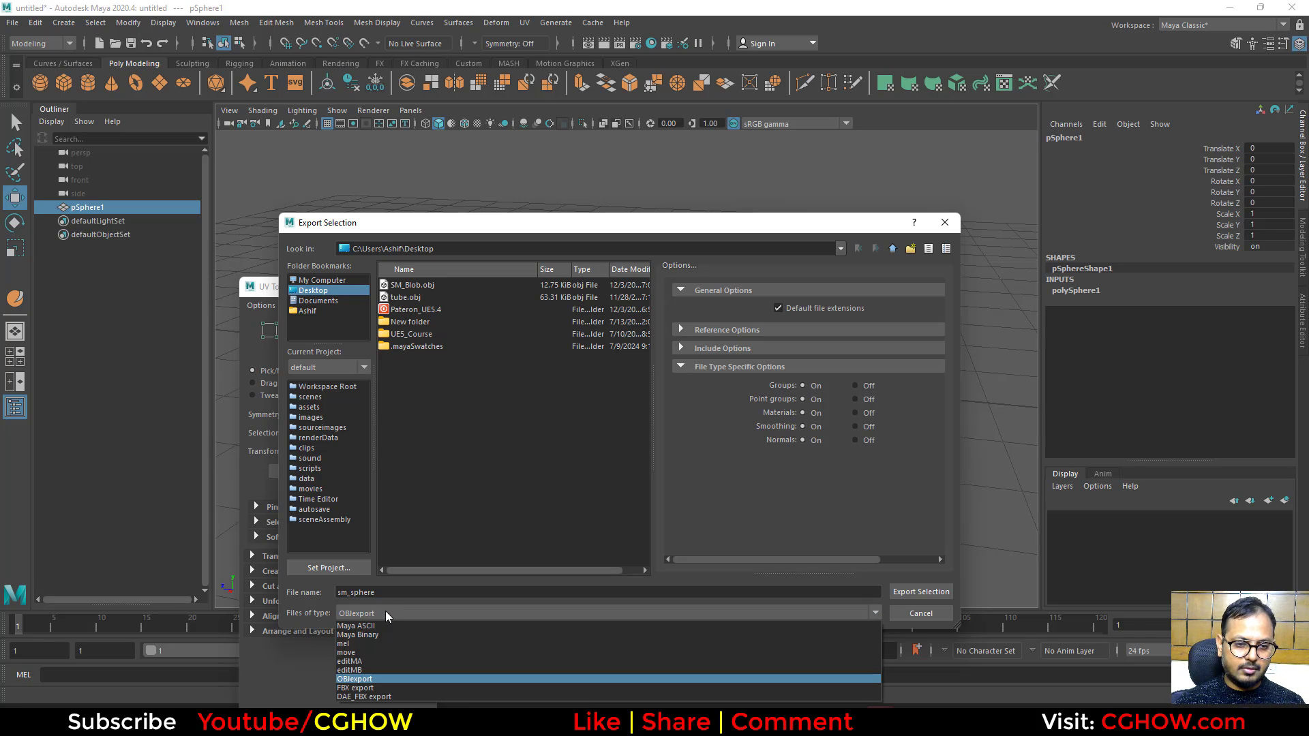
pyautogui.click(378, 689)
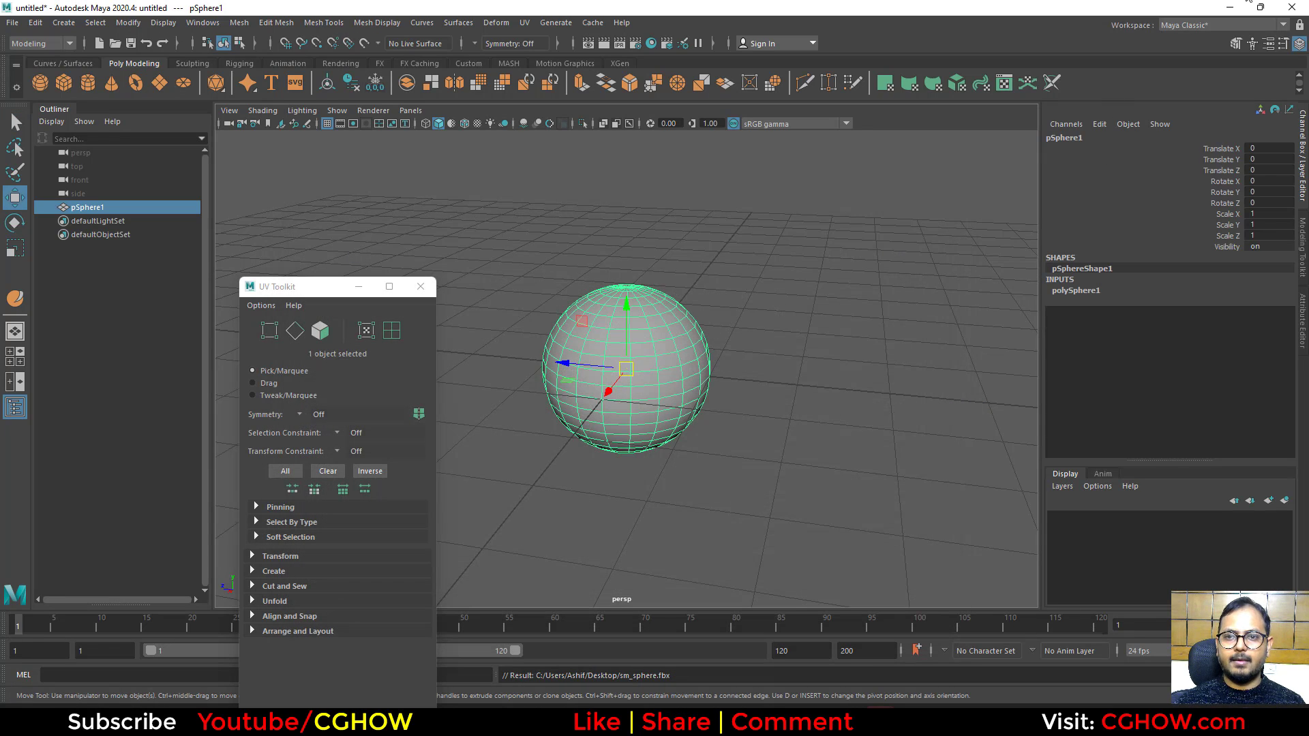
# Step: Switch to Unreal Editor, import sm_sphere.fbx from the Desktop into the Content folder, and save the imported assets
pyautogui.click(1240, 8)
pyautogui.rightClick(604, 599)
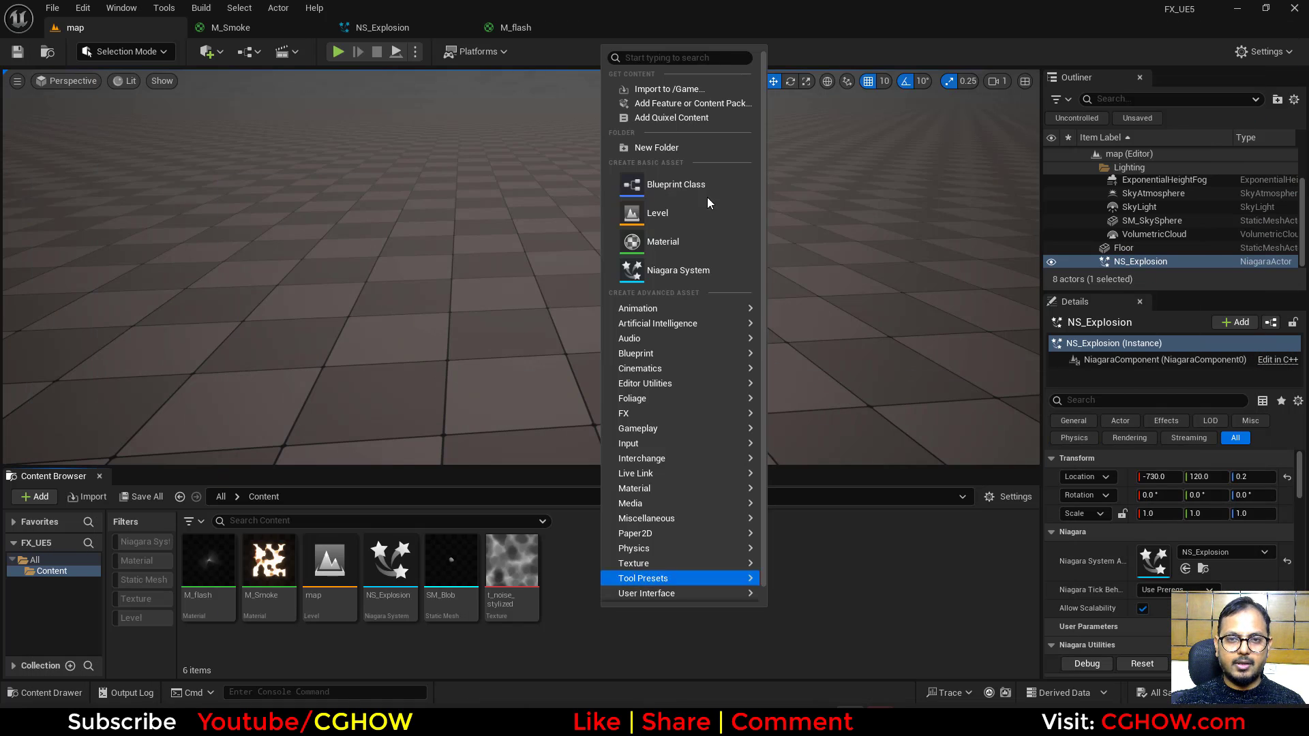
pyautogui.click(658, 92)
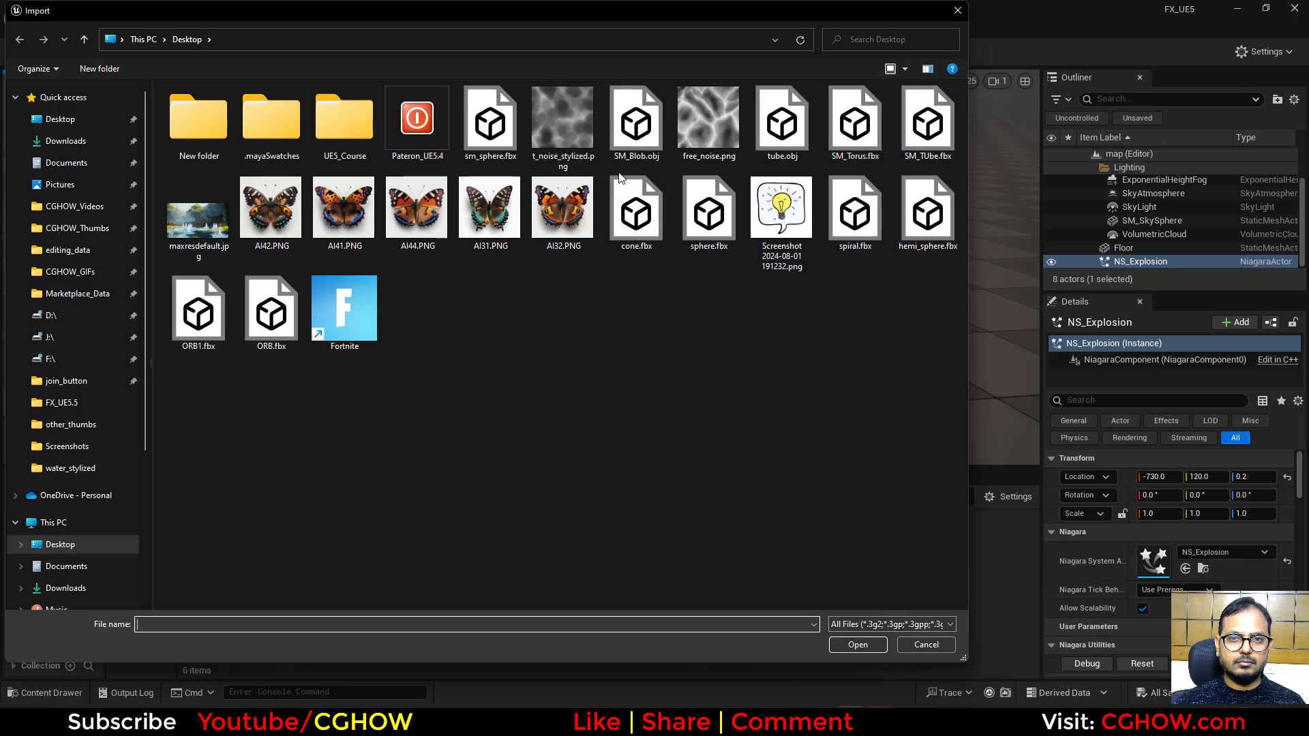
pyautogui.doubleClick(506, 148)
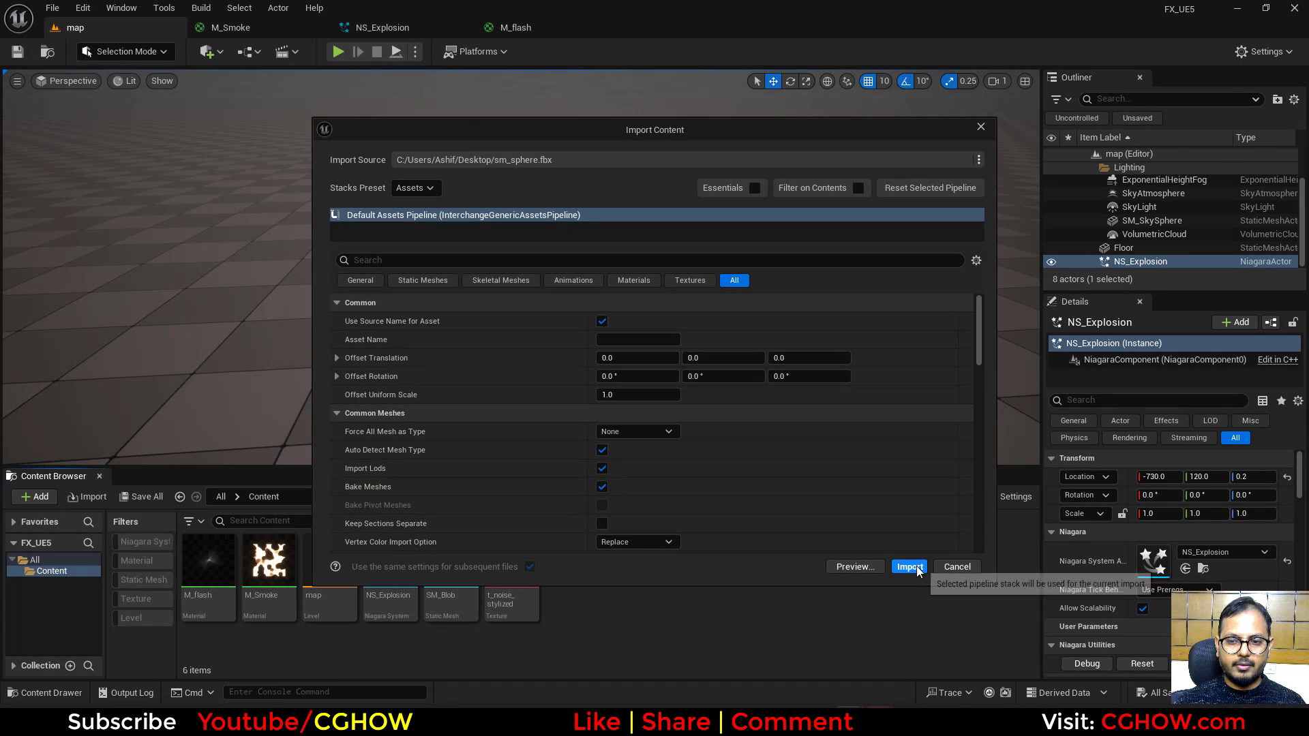
pyautogui.click(911, 566)
pyautogui.click(149, 497)
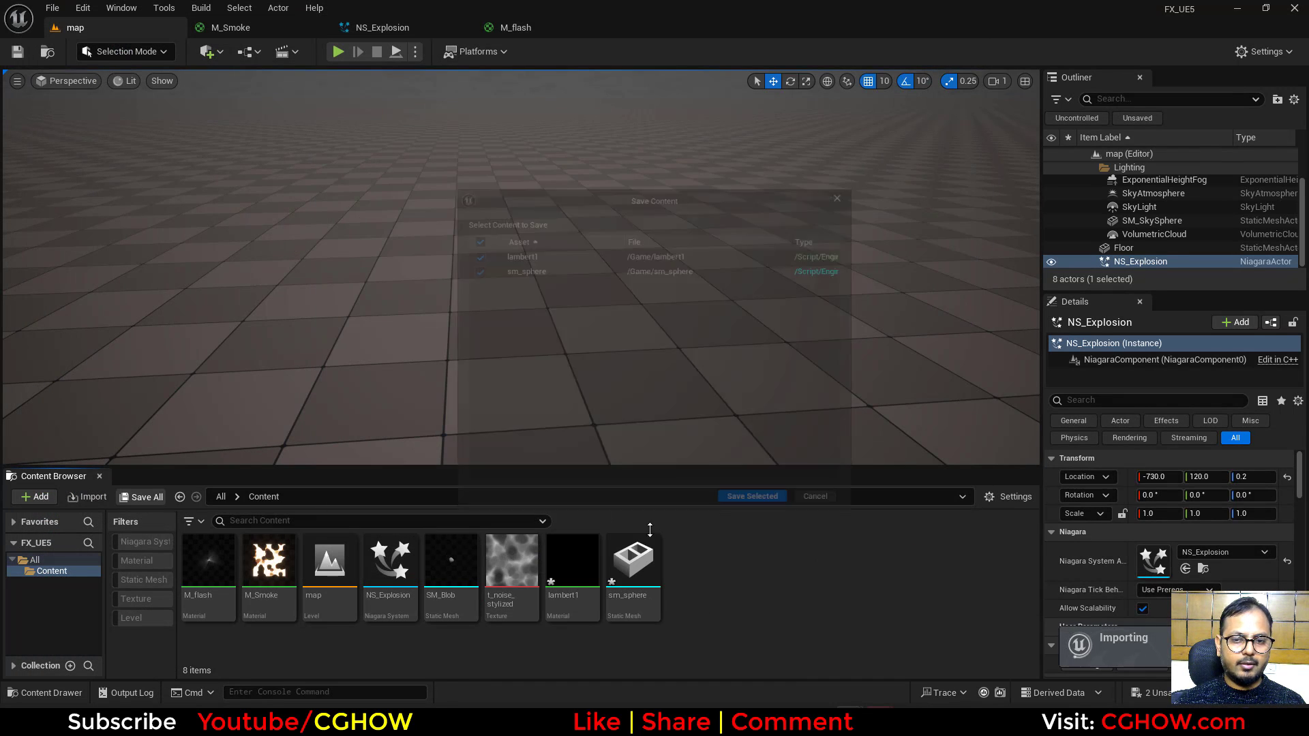
pyautogui.click(743, 515)
# Step: Delete the imported lambert1 material and select the sm_sphere static mesh
pyautogui.click(558, 565)
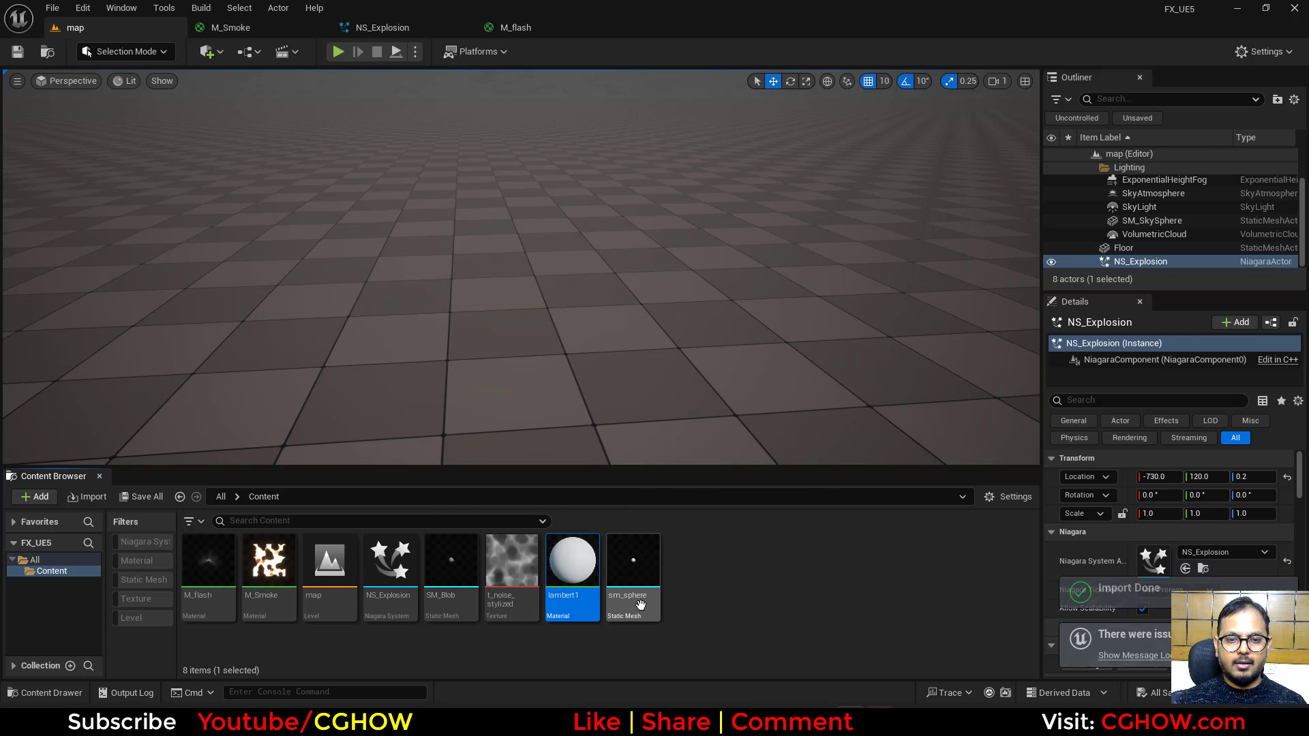
pyautogui.press('Delete')
pyautogui.click(631, 581)
pyautogui.click(580, 559)
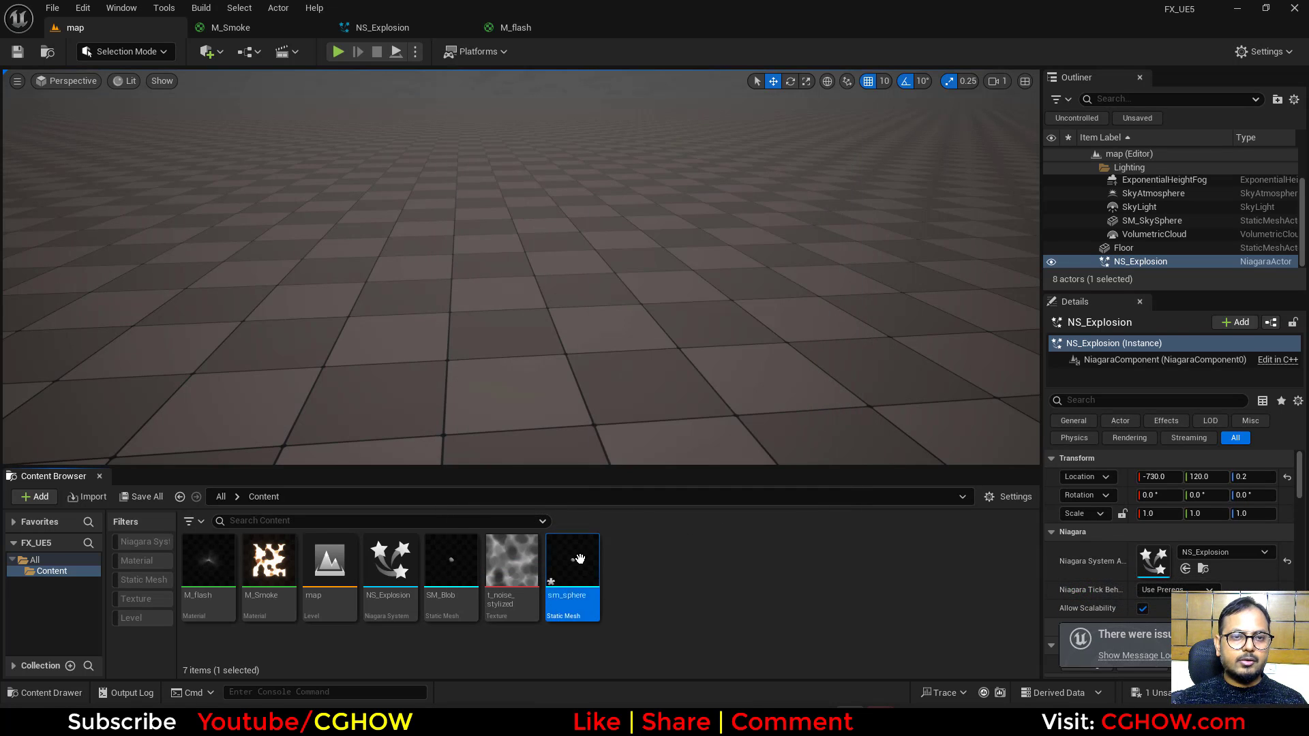
# Step: In NS_Explosion, enclose the Fountain002 and Fountain003 emitters in a comment box titled "flash"
pyautogui.click(280, 27)
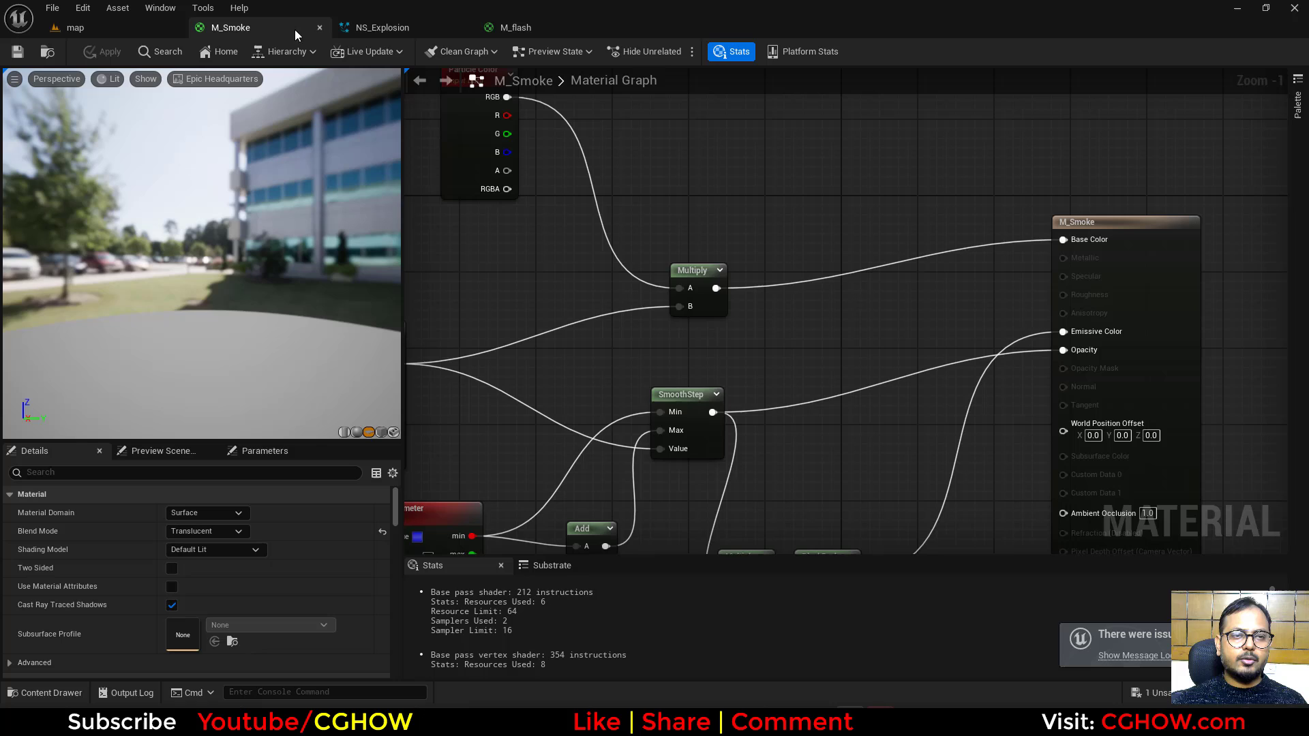
pyautogui.click(395, 35)
pyautogui.moveTo(436, 440); pyautogui.dragTo(731, 476, button='right')
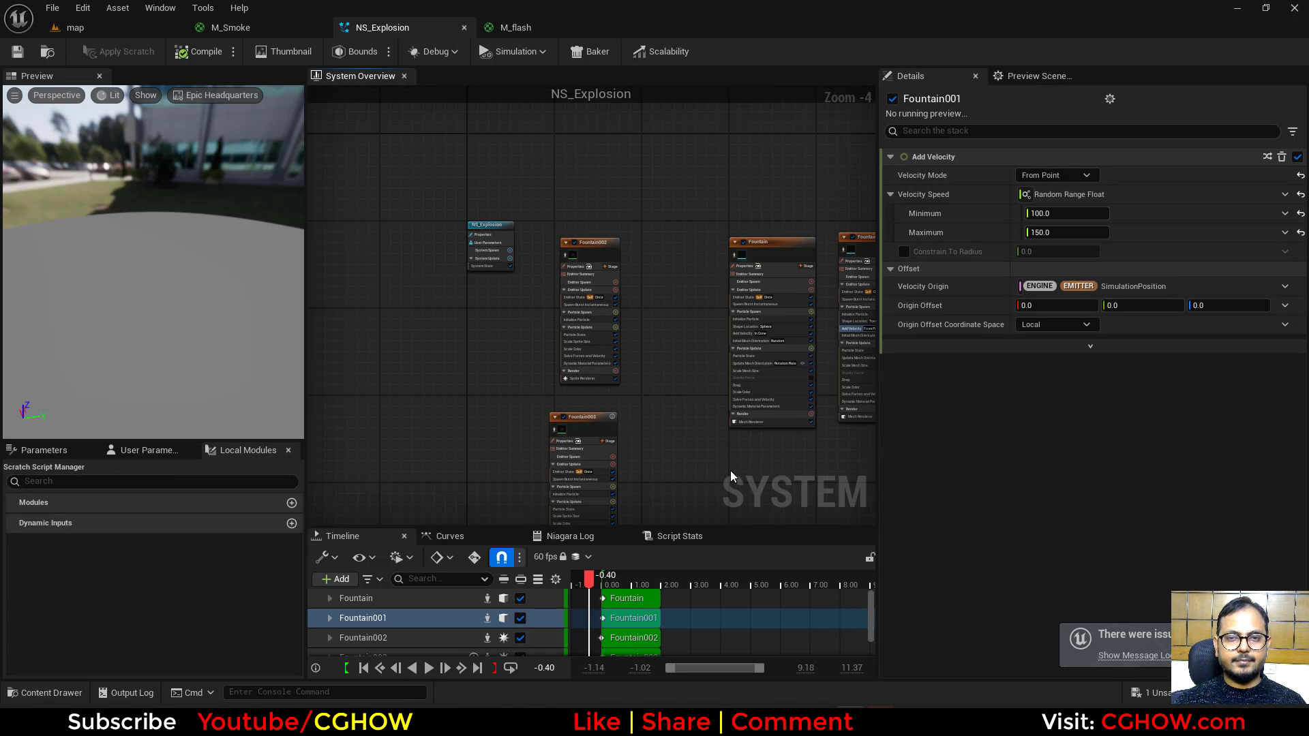
pyautogui.click(603, 252)
pyautogui.moveTo(672, 242); pyautogui.dragTo(495, 209, button='right')
pyautogui.click(620, 217)
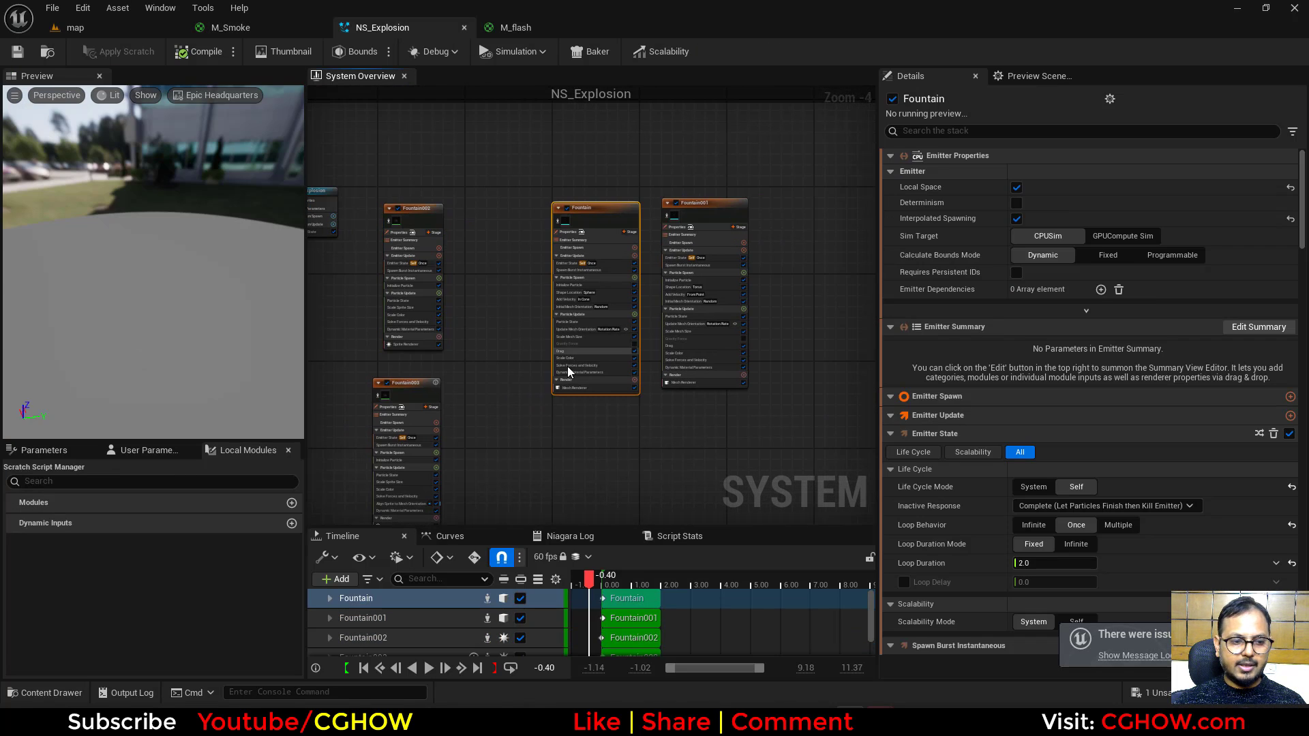
pyautogui.moveTo(492, 304); pyautogui.dragTo(553, 273, button='right')
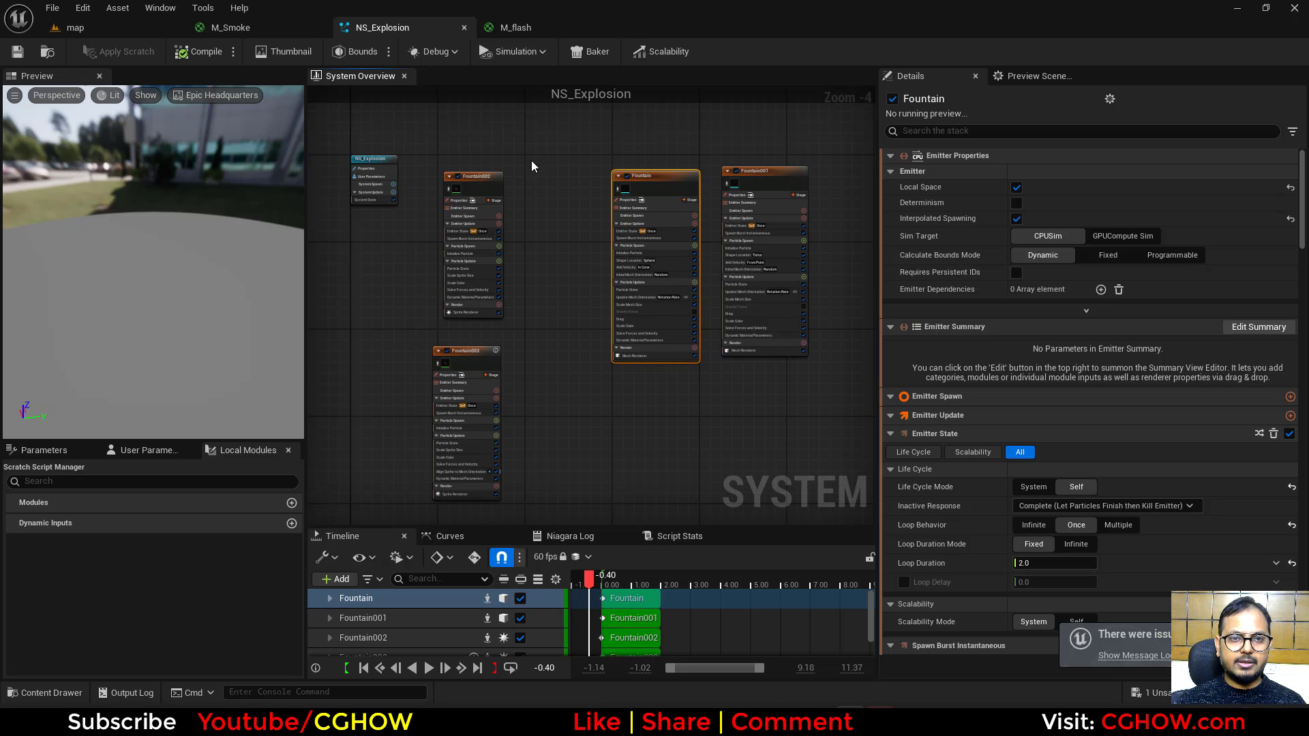
pyautogui.moveTo(531, 161); pyautogui.dragTo(436, 428)
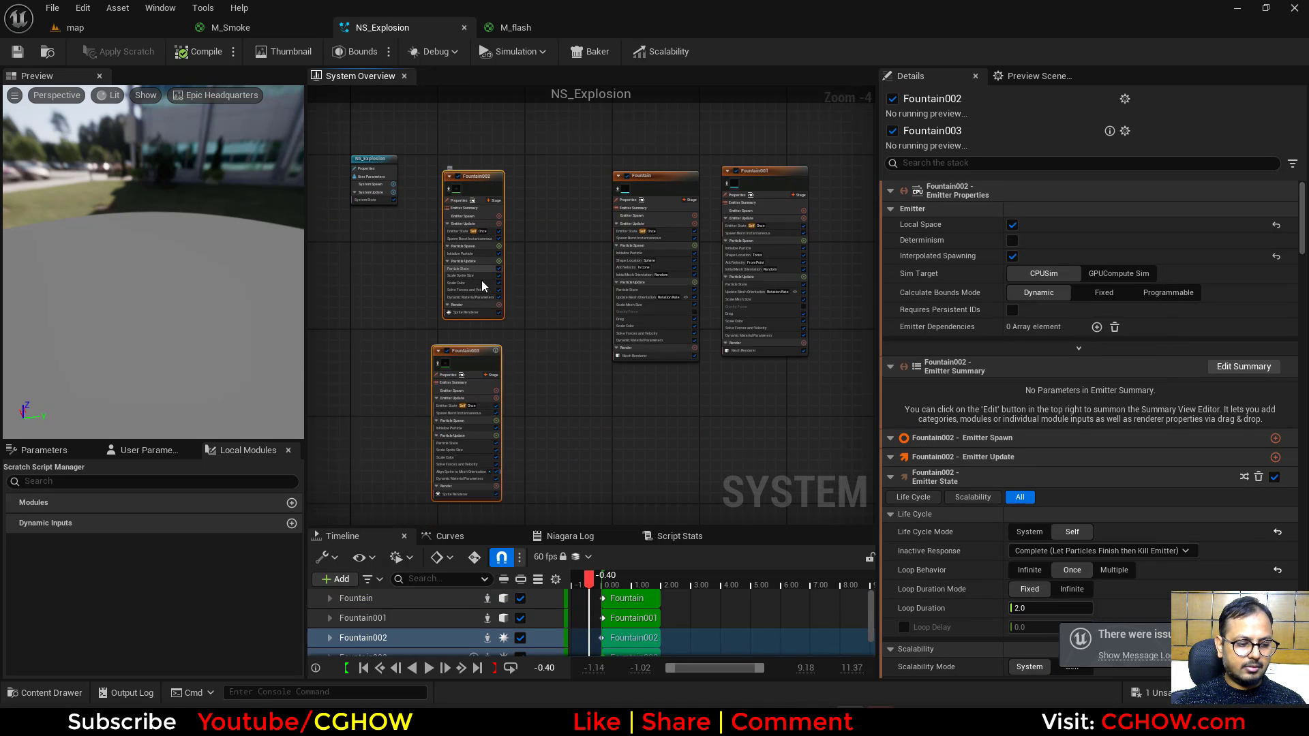
pyautogui.write('c')
pyautogui.write('flash')
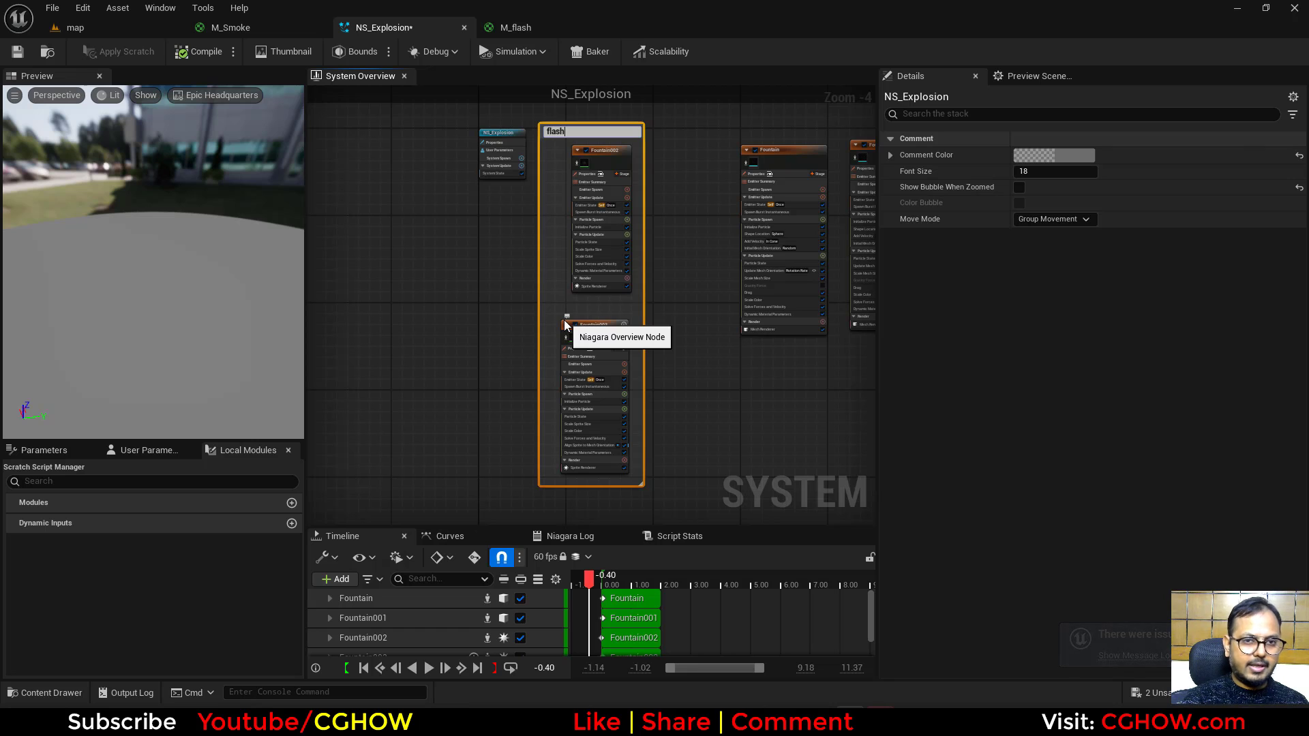
# Step: Enclose the Fountain and Fountain001 emitters in a comment box titled "fire smoke"
pyautogui.moveTo(758, 406); pyautogui.dragTo(571, 544, button='right')
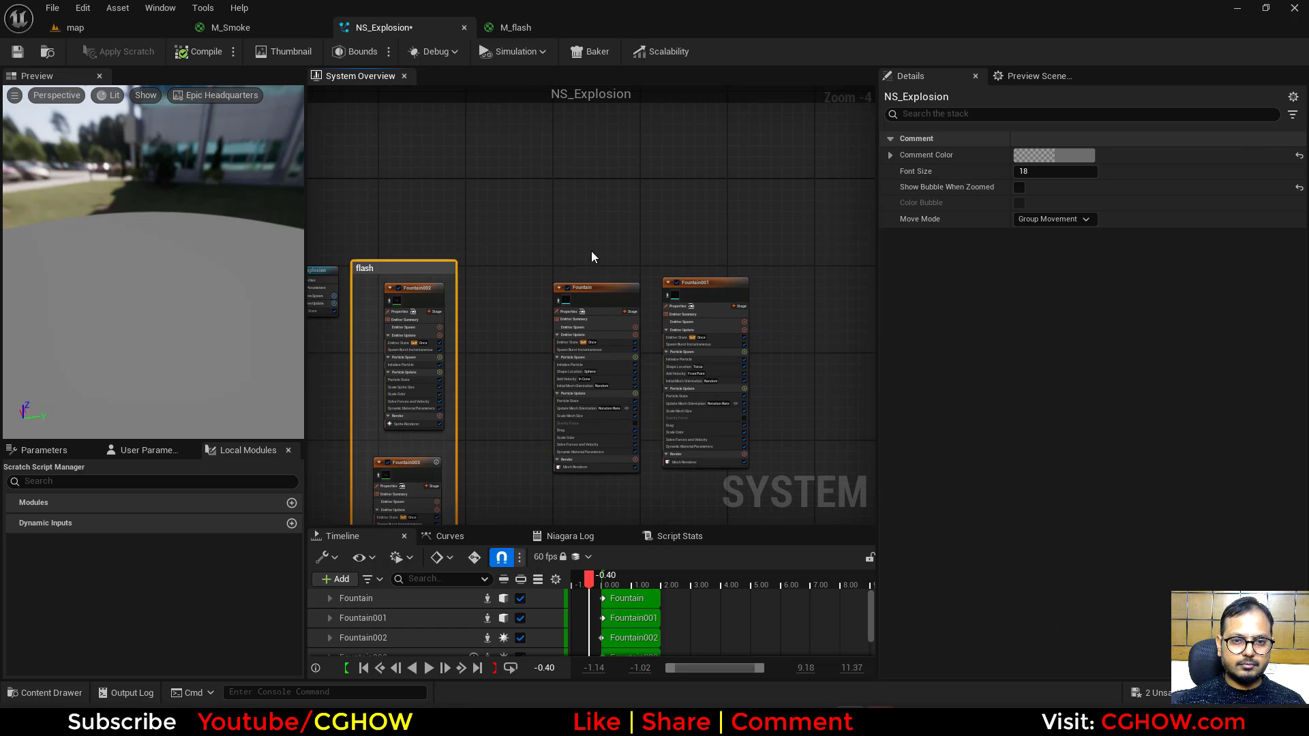
pyautogui.moveTo(841, 431); pyautogui.dragTo(840, 431)
pyautogui.press('c')
pyautogui.scroll(4, 787, 391)
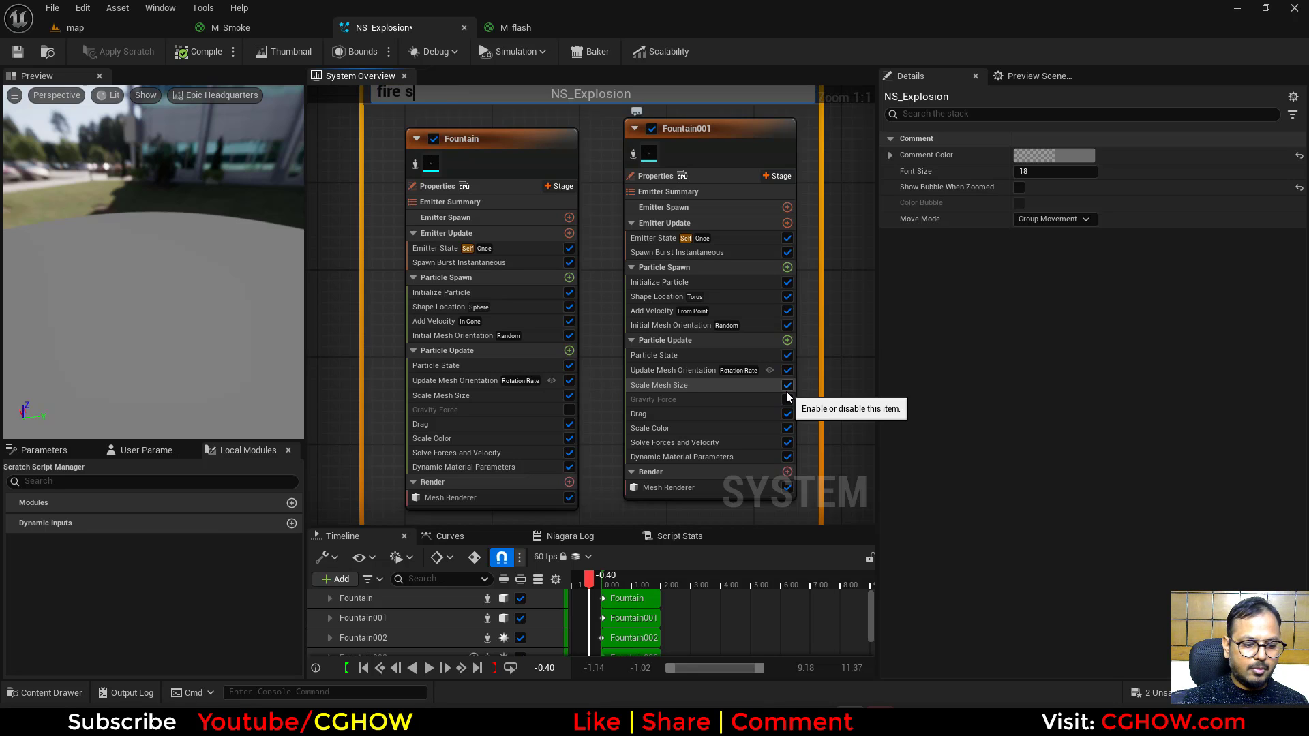
pyautogui.write('fire smoke')
pyautogui.press('Return')
pyautogui.scroll(-2, 684, 325)
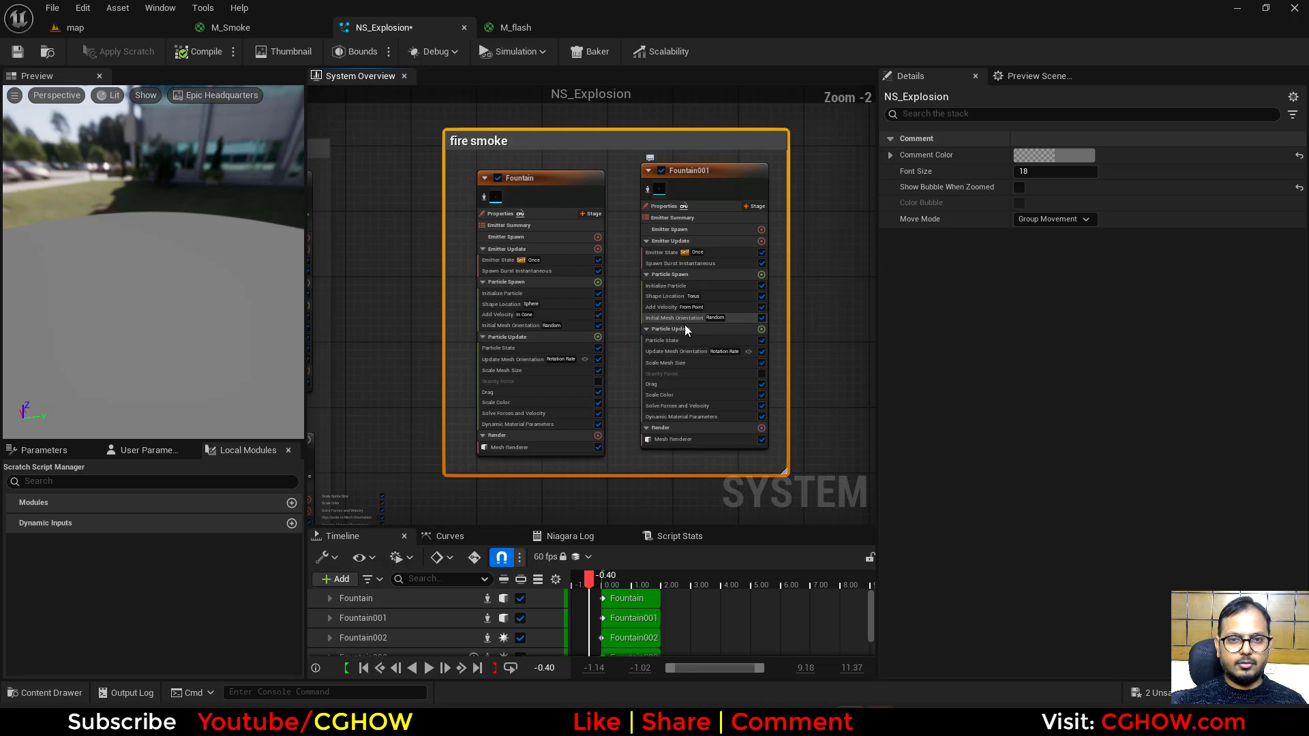
pyautogui.scroll(-2, 501, 410)
# Step: Duplicate the Fountain emitter below the fire smoke group and enclose the copy in a comment box titled "dist"
pyautogui.moveTo(458, 406); pyautogui.dragTo(520, 301, button='right')
pyautogui.click(631, 167)
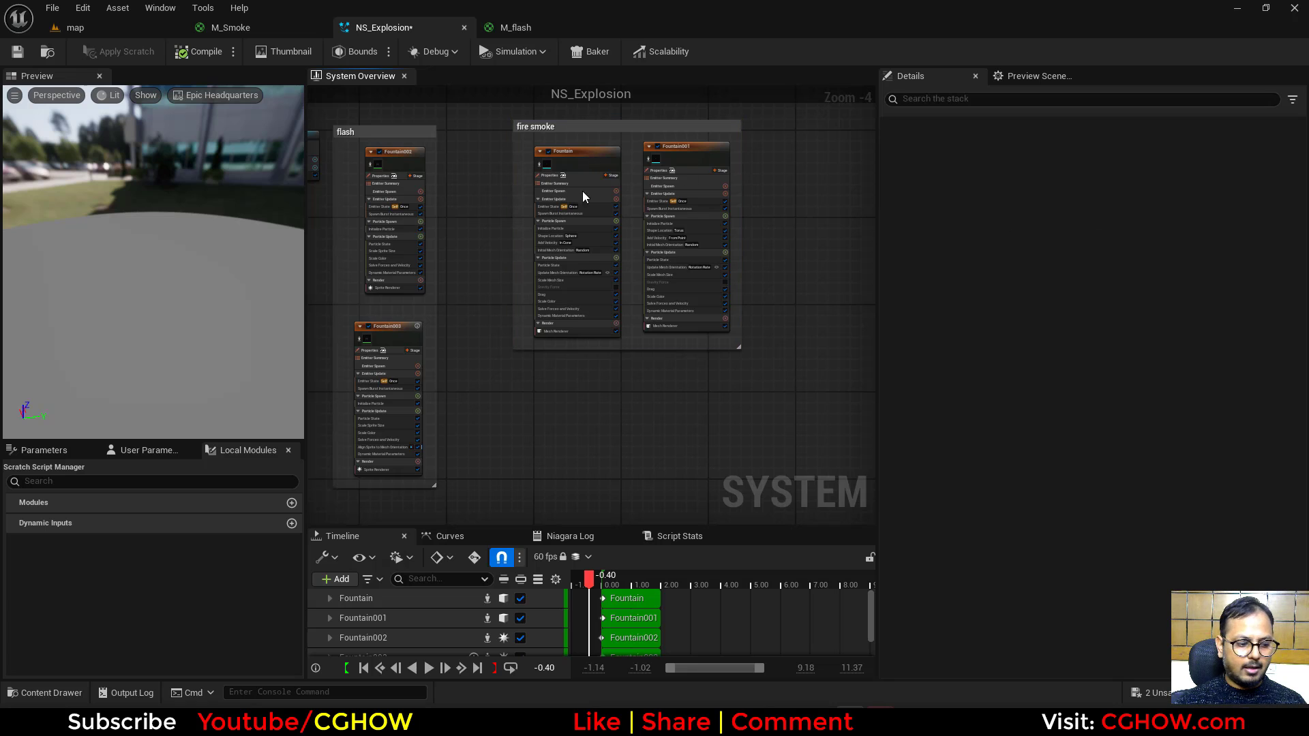
pyautogui.hotkey('ctrl', 'v')
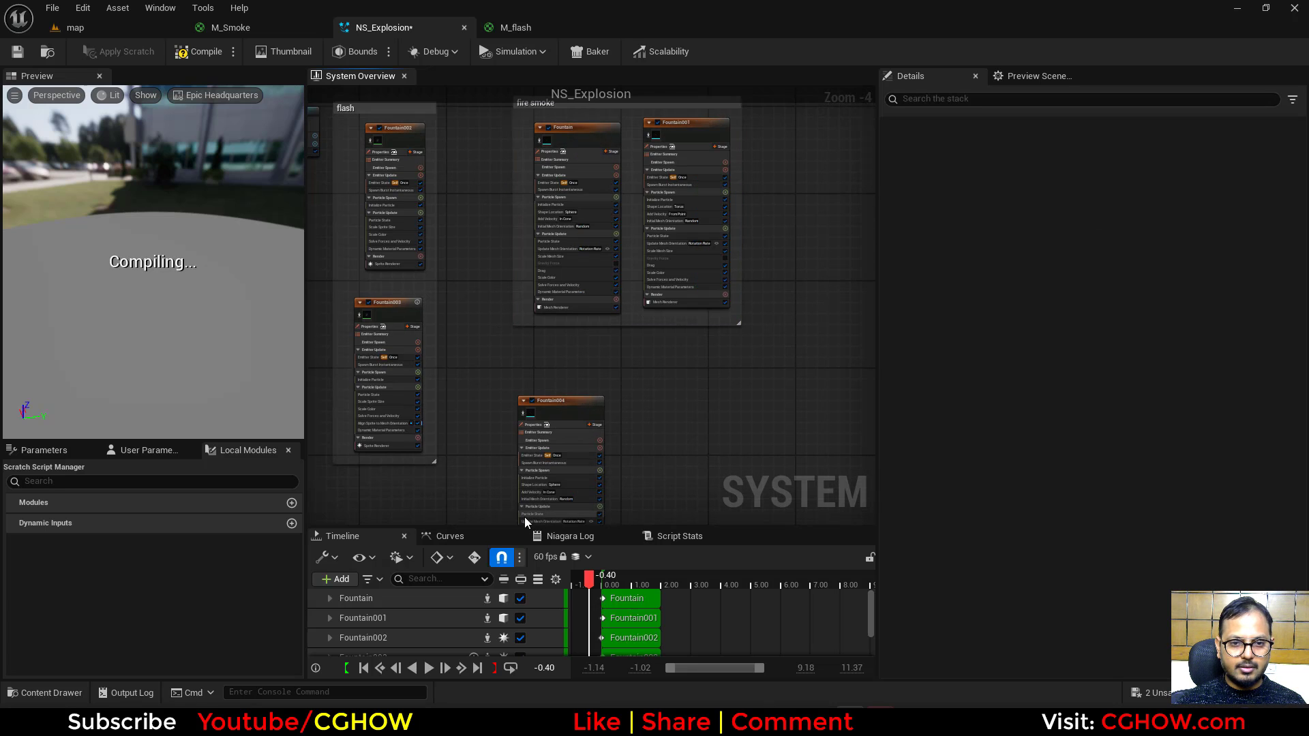
pyautogui.scroll(1, 517, 435)
pyautogui.click(590, 395)
pyautogui.press('c')
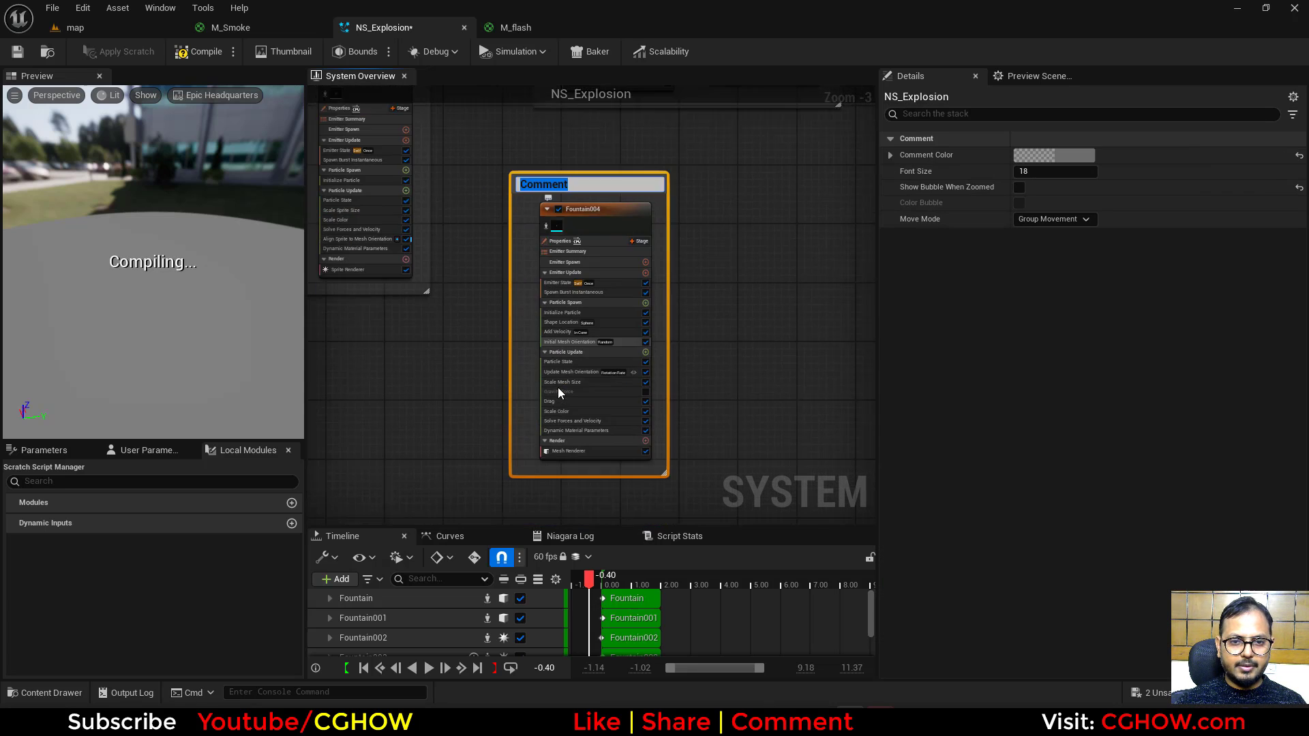
pyautogui.scroll(3, 558, 387)
pyautogui.write('dist')
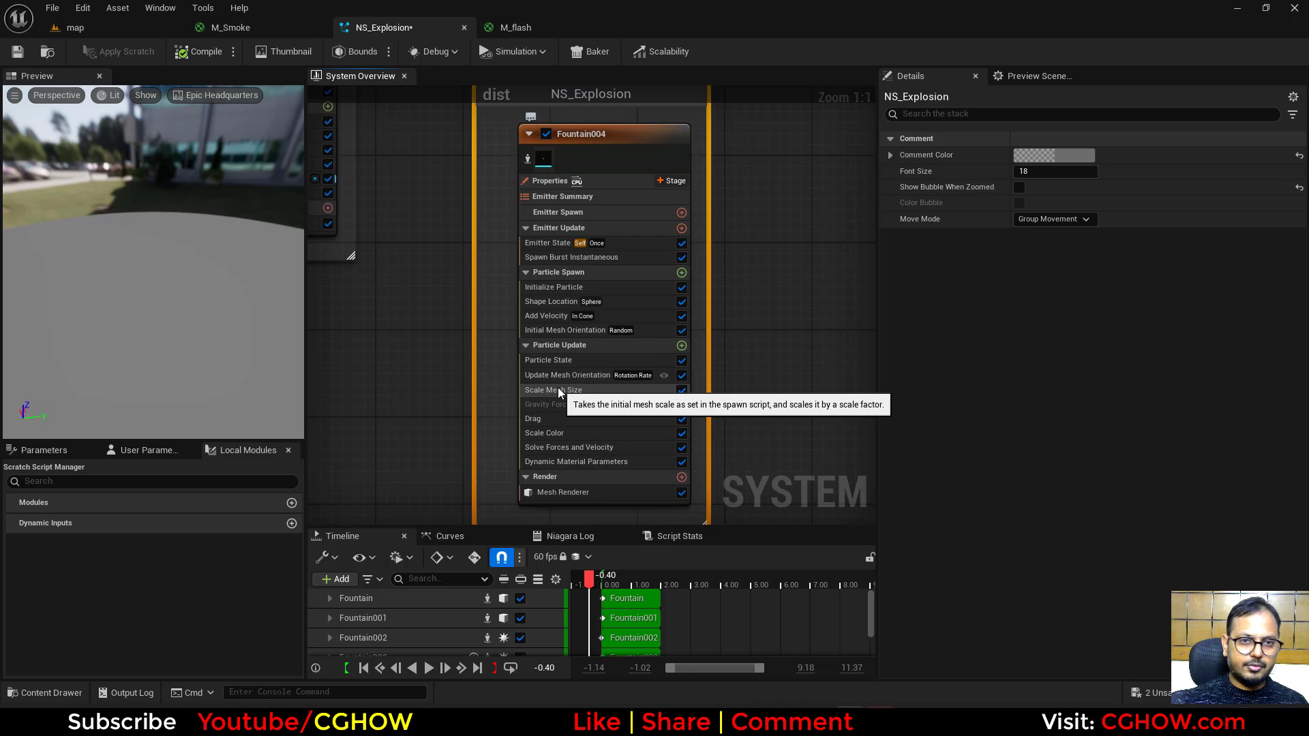
# Step: Assign sm_sphere as the mesh in Fountain004's Mesh Renderer and clear its override materials
pyautogui.moveTo(401, 259); pyautogui.dragTo(381, 304, button='right')
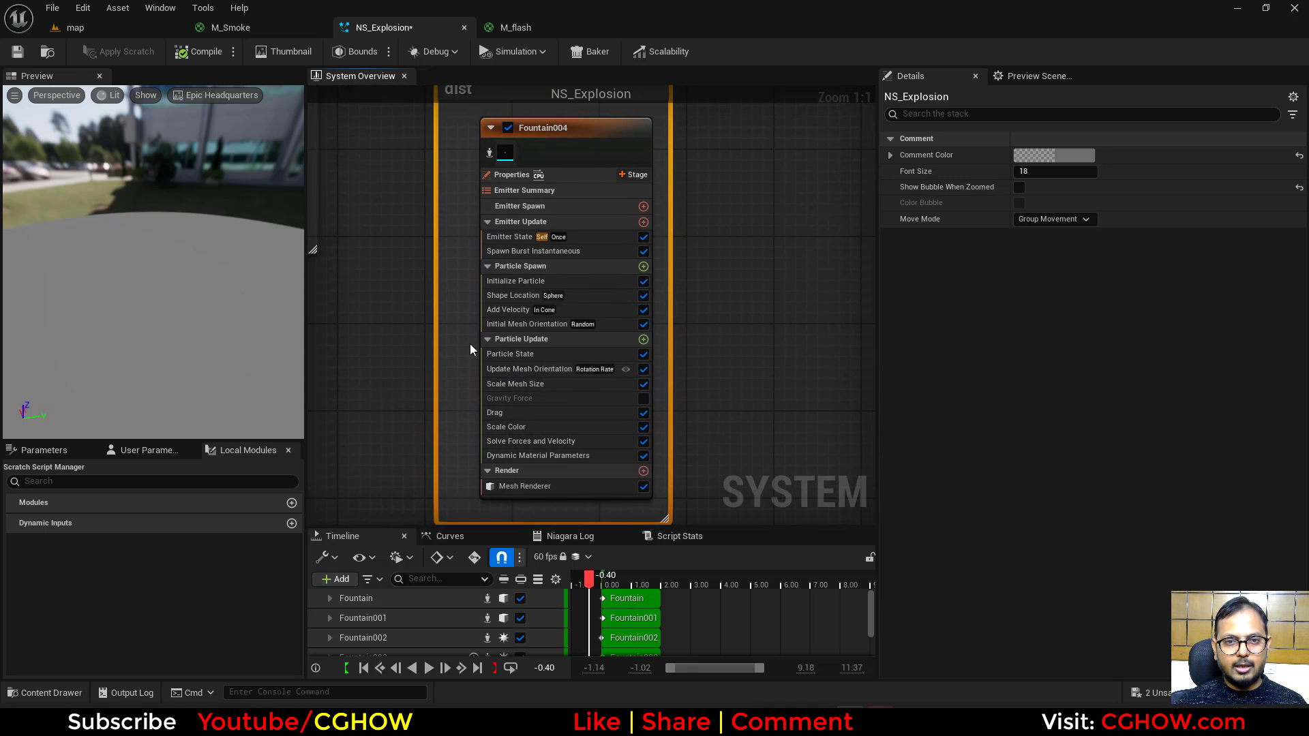
pyautogui.click(533, 486)
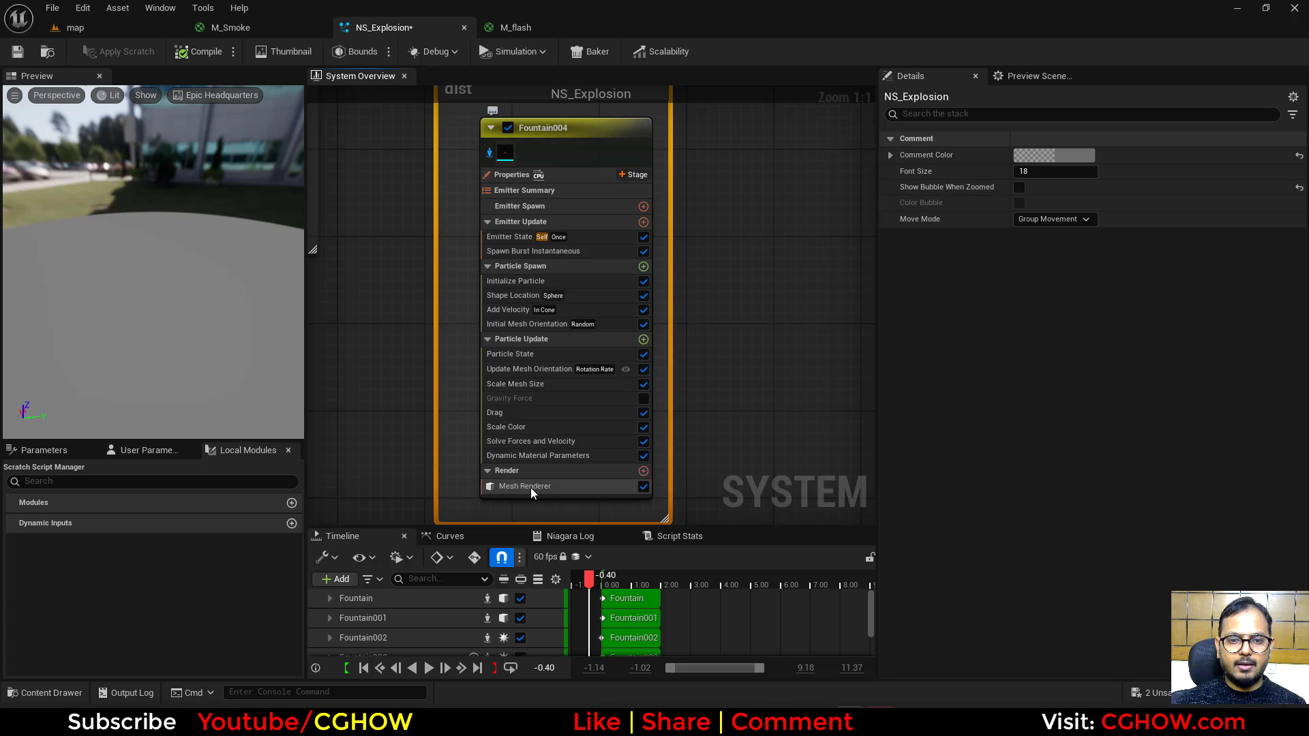
pyautogui.click(1063, 226)
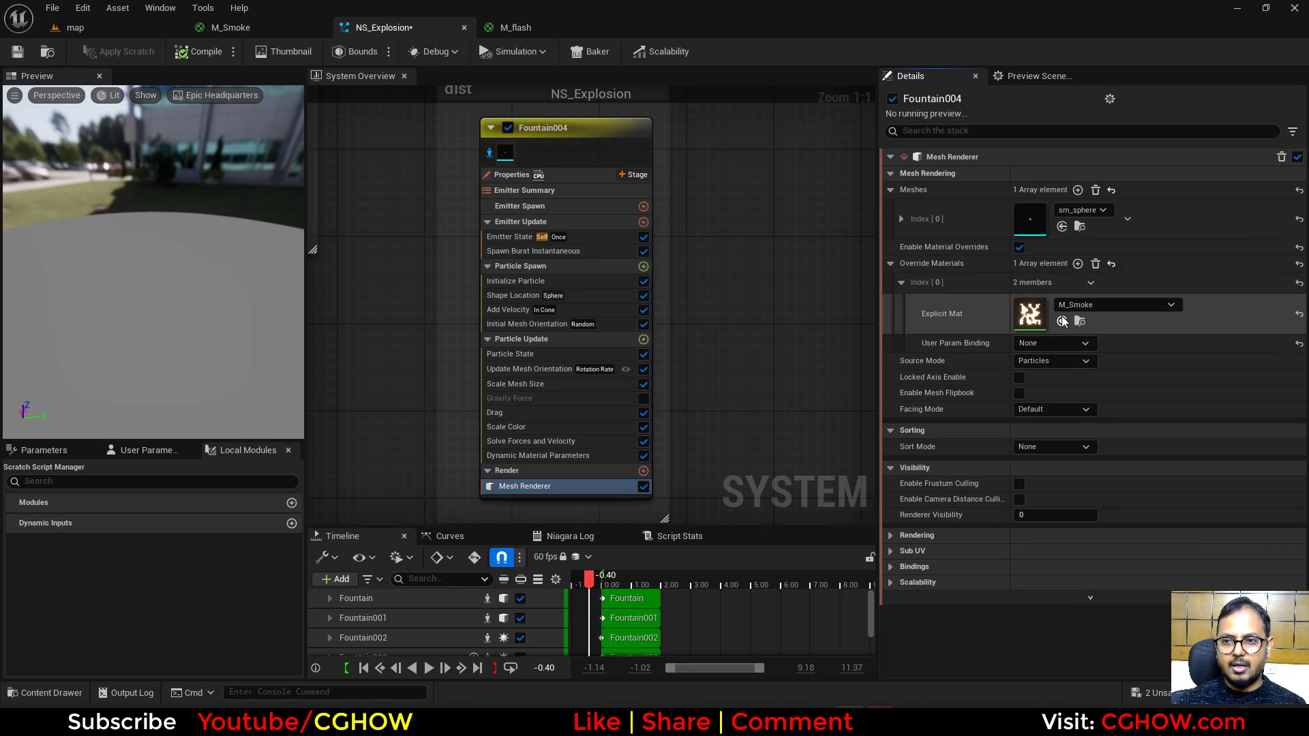
pyautogui.click(1096, 263)
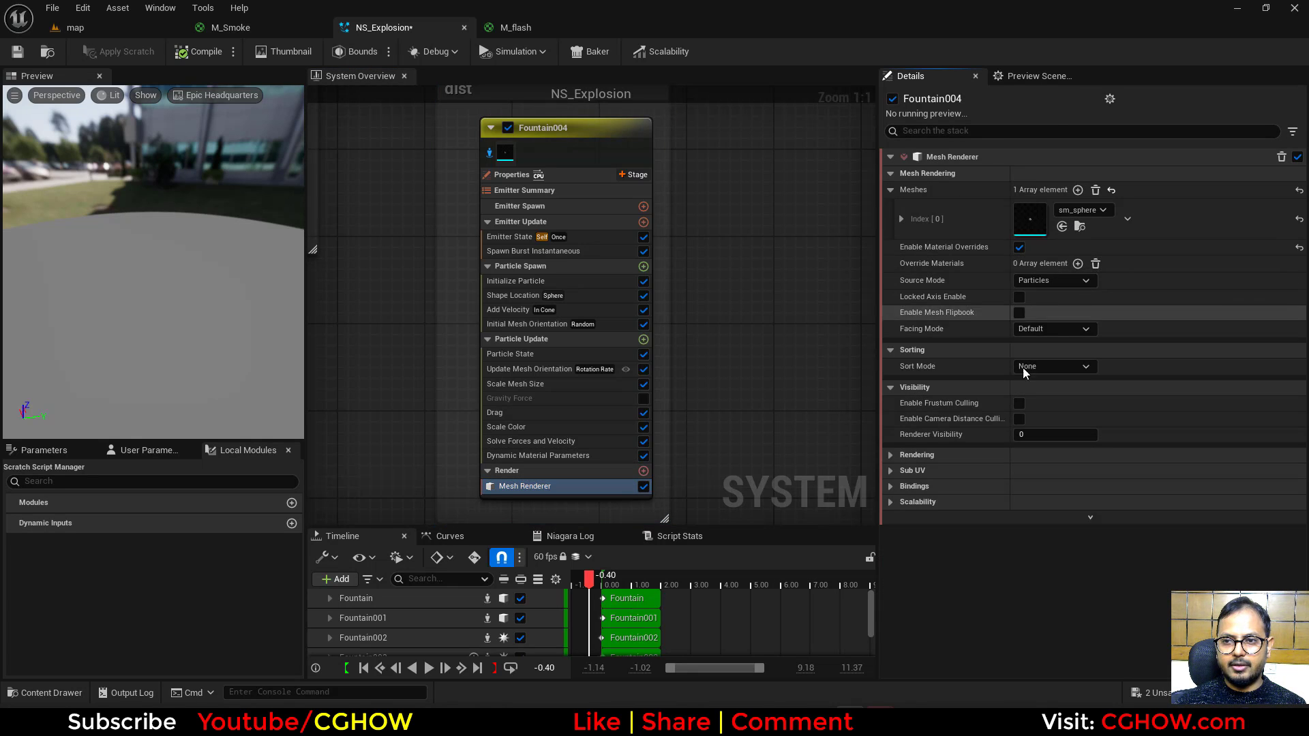
# Step: Delete Fountain004's Gravity Force and Dynamic Material Parameters modules, and apply the linear ramp-up template to its Scale Mesh Size curve
pyautogui.click(522, 457)
pyautogui.press('Delete')
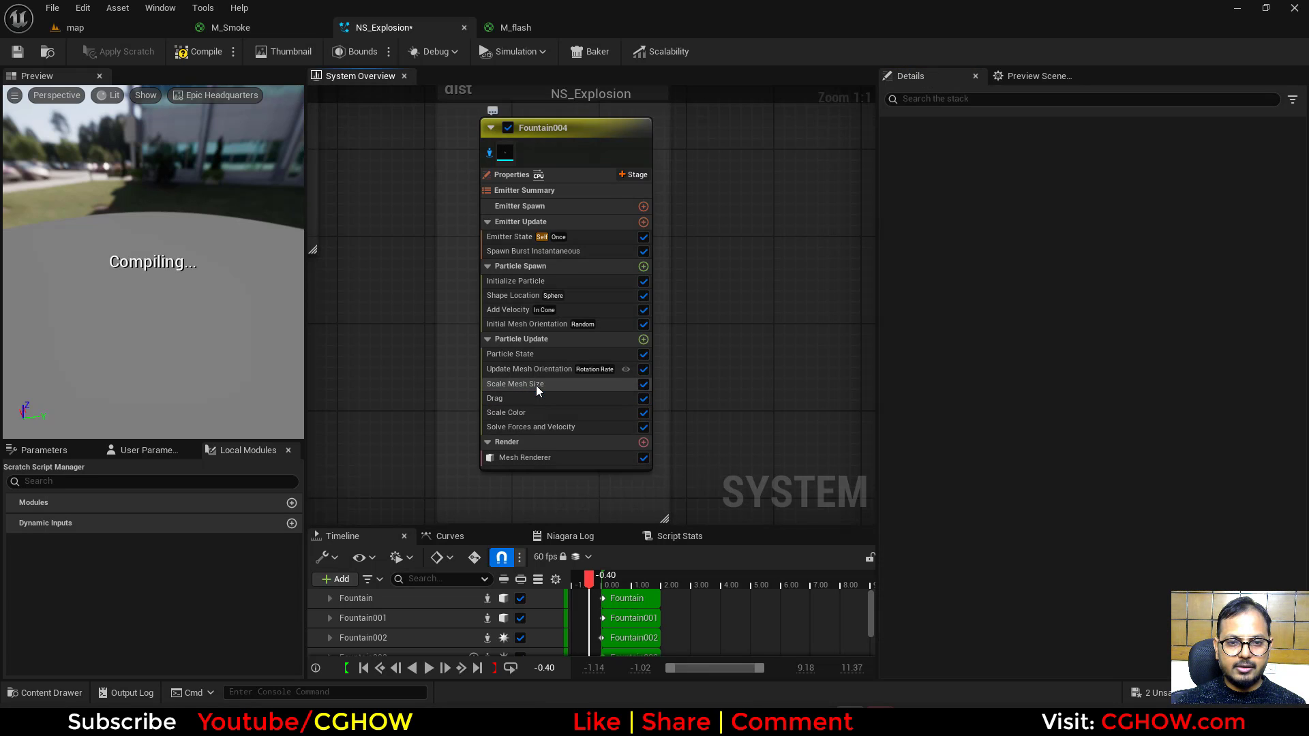
pyautogui.click(536, 384)
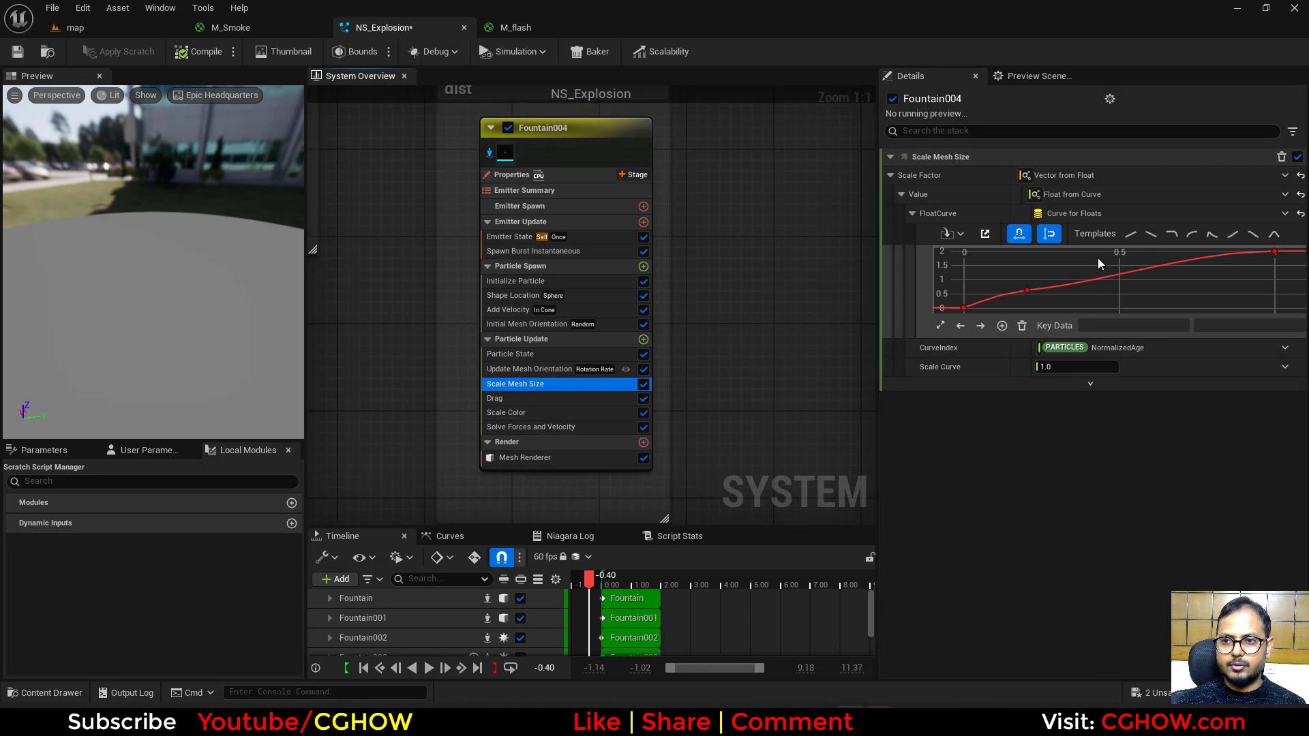
pyautogui.click(1130, 234)
# Step: Delete the Add Velocity and Shape Location modules from Fountain004
pyautogui.click(525, 310)
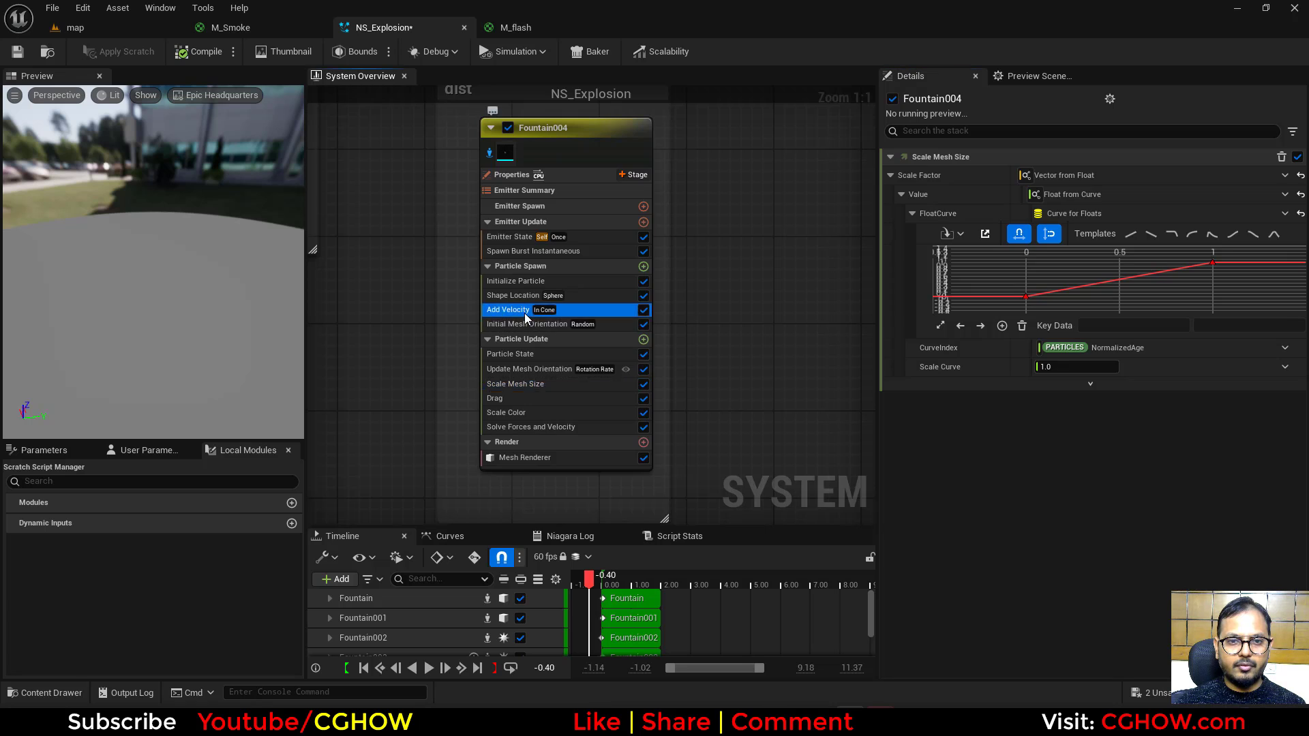
pyautogui.press('Delete')
pyautogui.click(514, 296)
pyautogui.press('Delete')
# Step: Set Fountain004's Spawn Burst Instantaneous to a Spawn Count of 1 and a Spawn Time of 0
pyautogui.click(542, 250)
pyautogui.click(1042, 176)
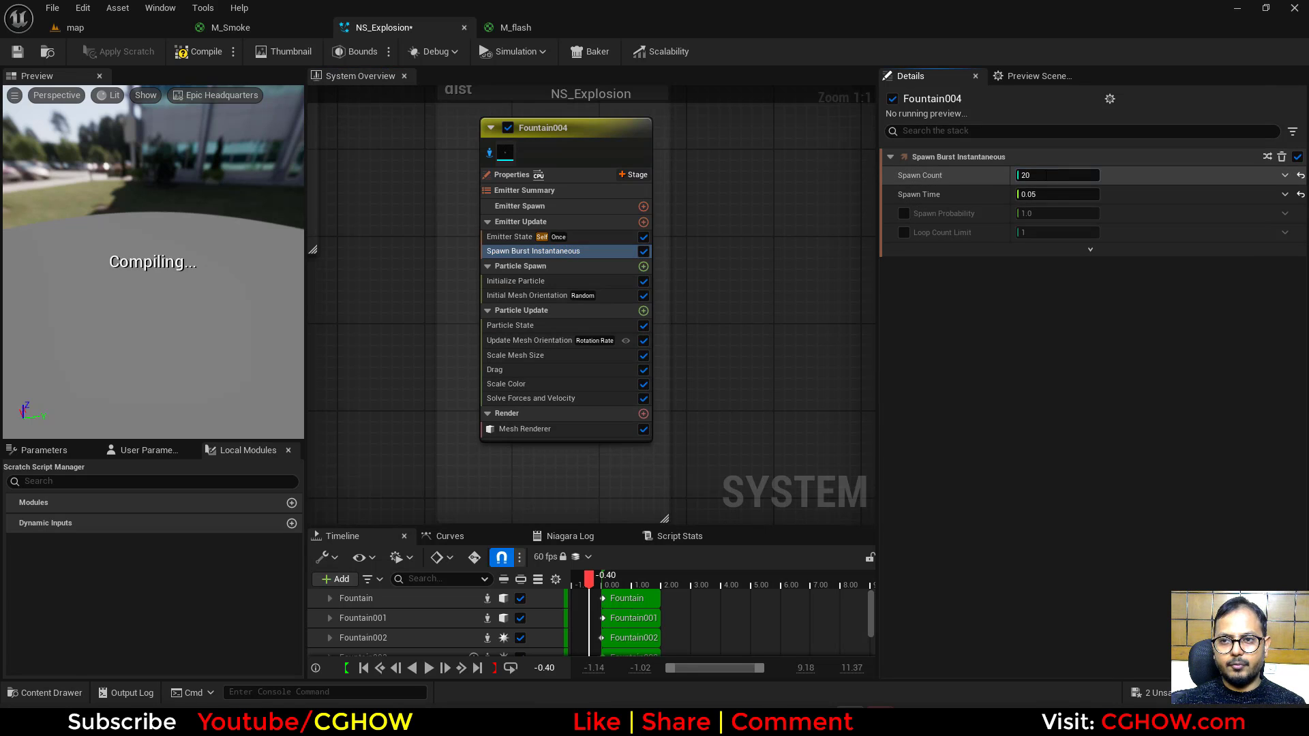
pyautogui.write('1')
pyautogui.press('Return')
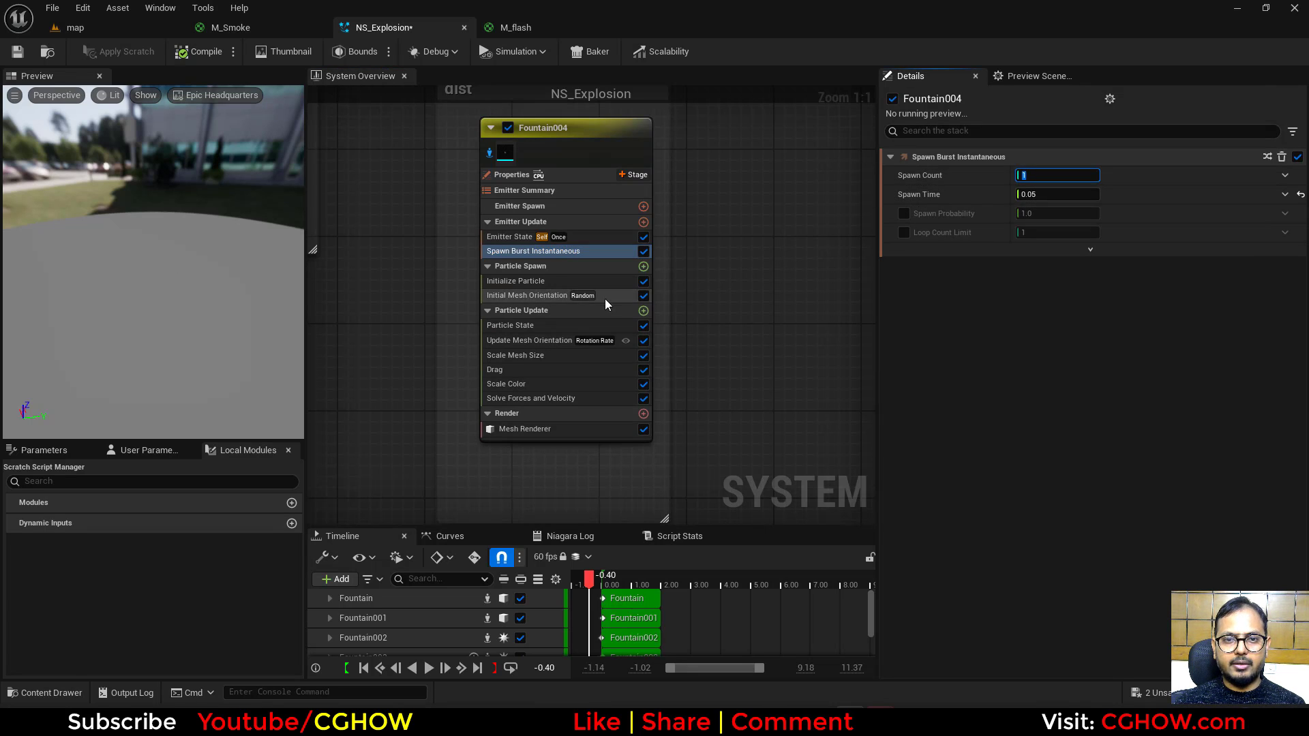
pyautogui.click(1048, 194)
pyautogui.write('0')
# Step: Delete the Update Mesh Orientation and Initial Mesh Orientation modules from Fountain004 and open its Scale Mesh Size settings
pyautogui.click(534, 342)
pyautogui.press('Delete')
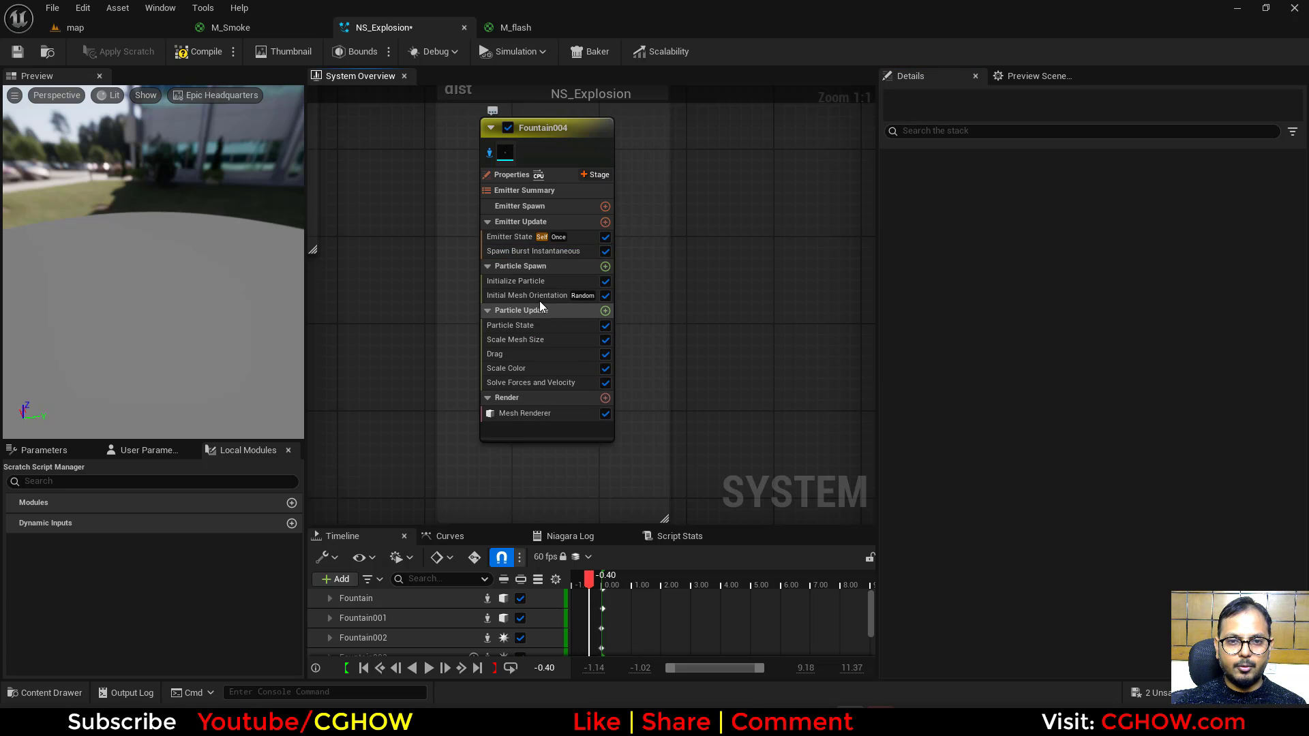
pyautogui.click(539, 297)
pyautogui.press('Delete')
pyautogui.click(534, 326)
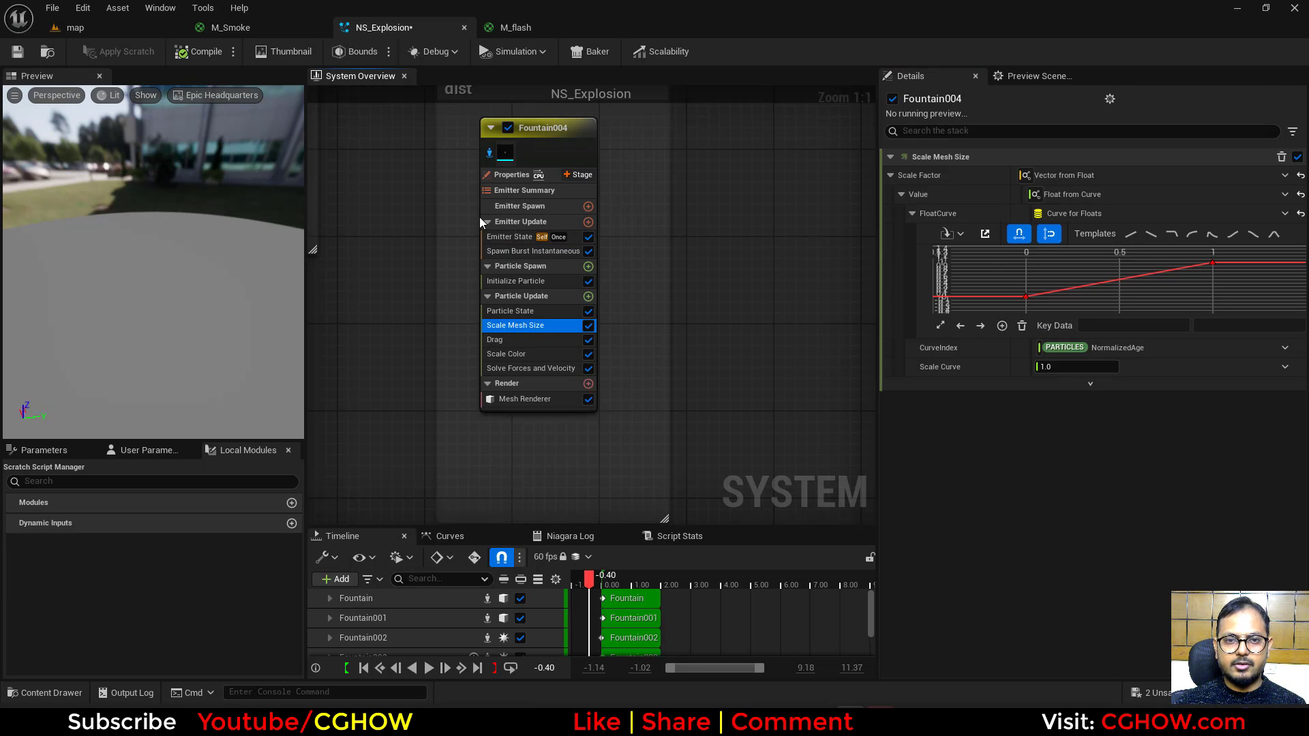
# Step: Set Fountain004's Lifetime Mode to Direct Set with a Lifetime of 0.3, then preview it together with the other emitters
pyautogui.click(536, 281)
pyautogui.click(1057, 208)
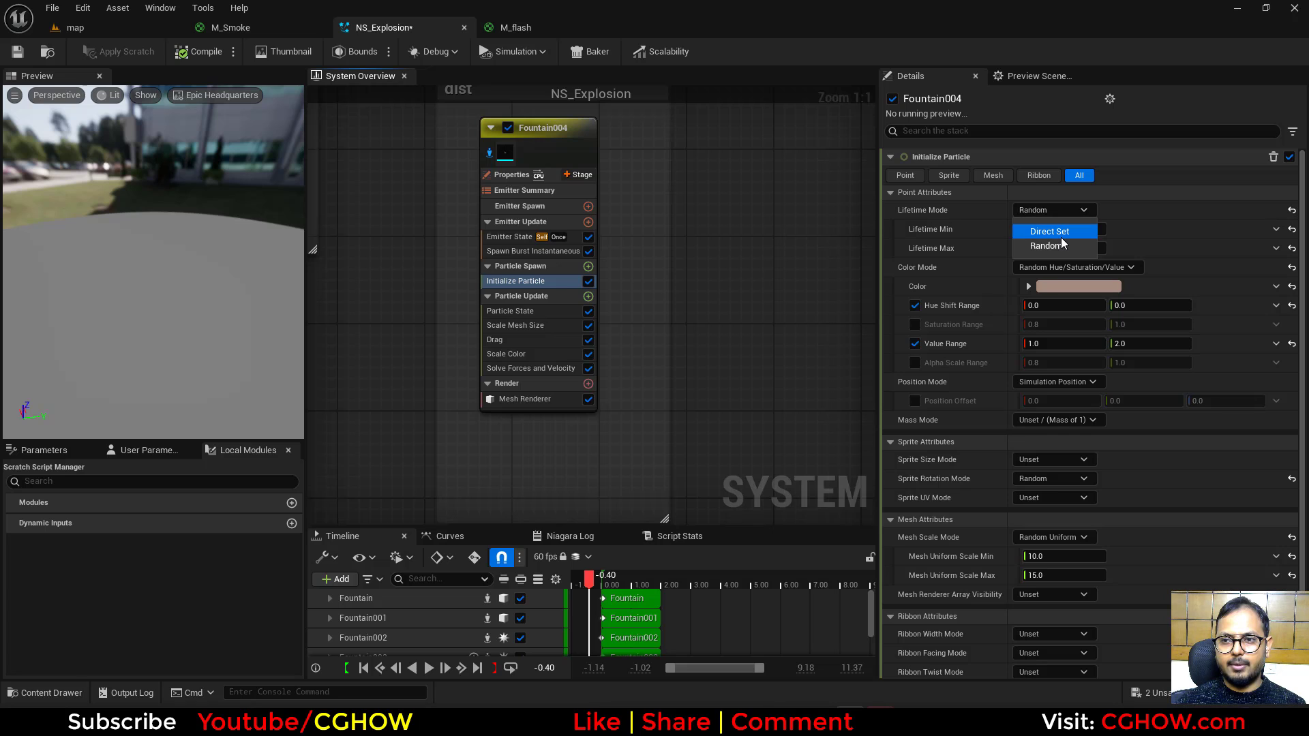
pyautogui.click(1042, 243)
pyautogui.click(1064, 230)
pyautogui.write('0.3')
pyautogui.press('Return')
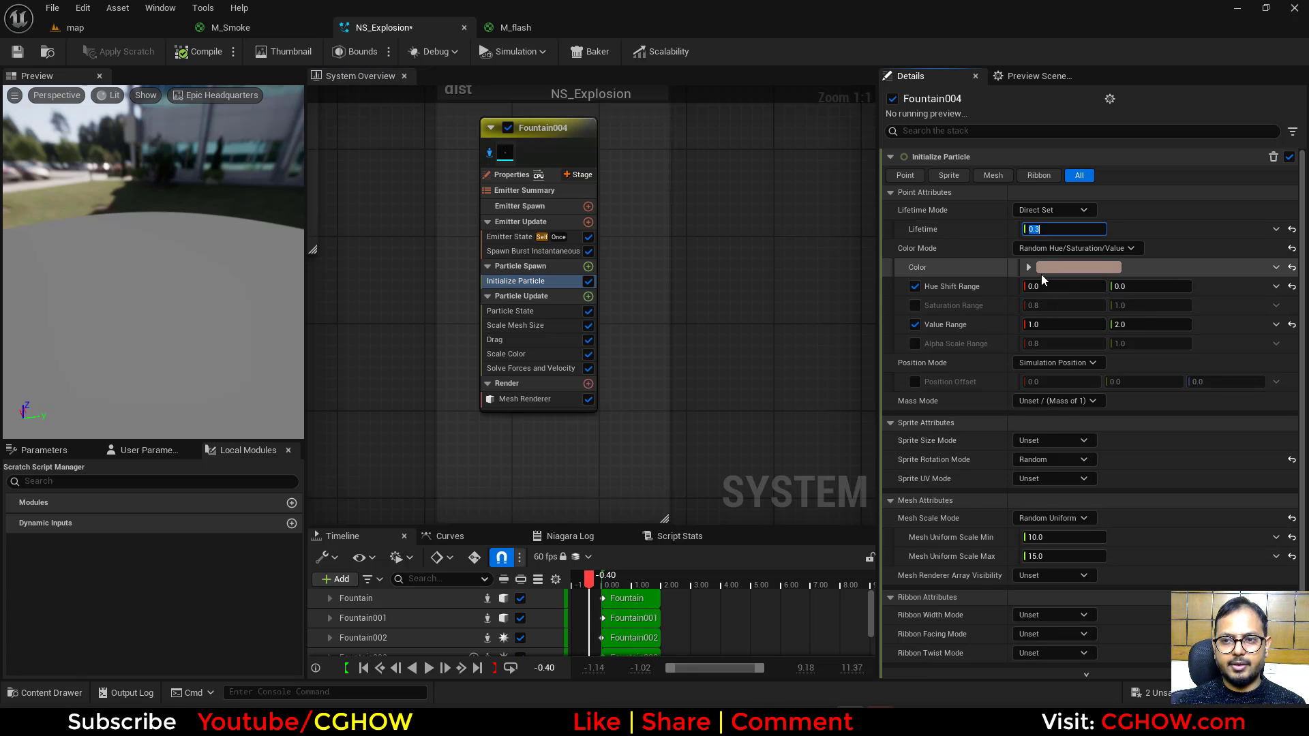
pyautogui.click(491, 155)
pyautogui.moveTo(623, 587)
pyautogui.mouseDown()
pyautogui.moveTo(593, 585)
pyautogui.moveTo(627, 588)
pyautogui.mouseUp()
pyautogui.click(535, 325)
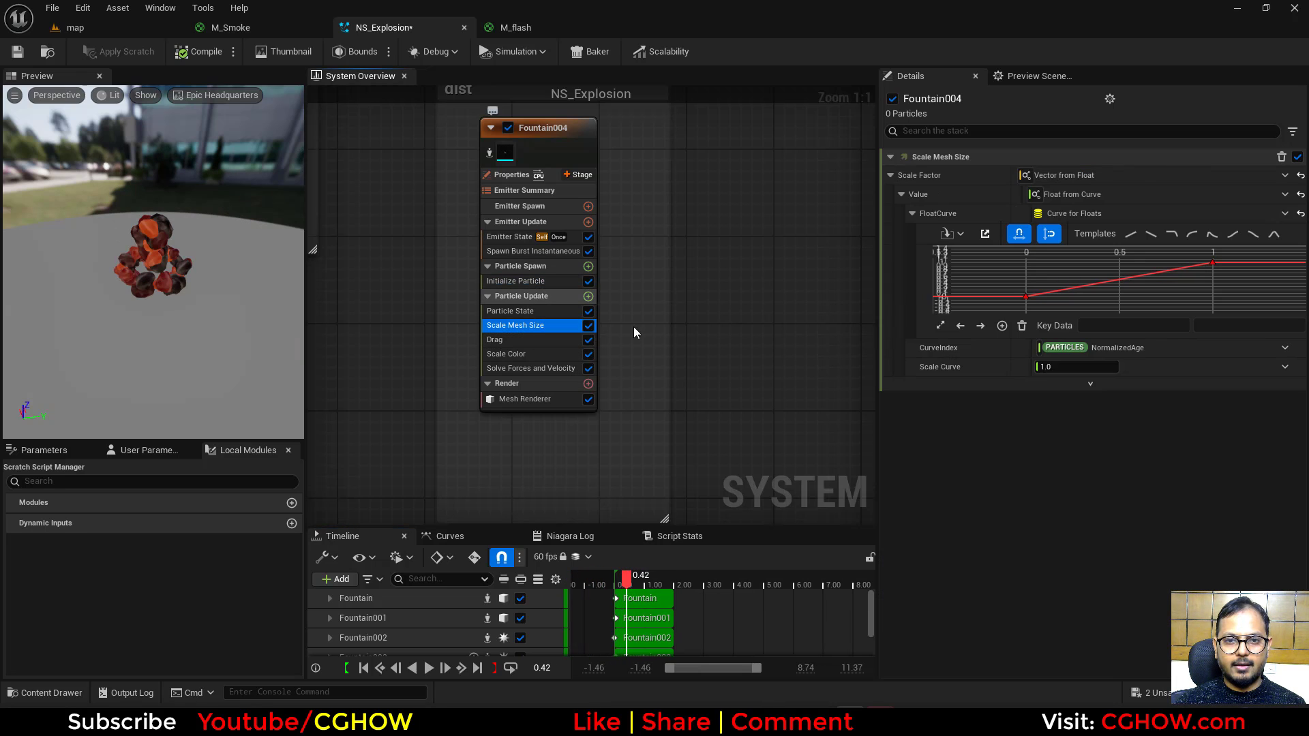
# Step: Set the Mesh Scale Mode in Fountain004's Initialize Particle module to Uniform
pyautogui.click(1056, 519)
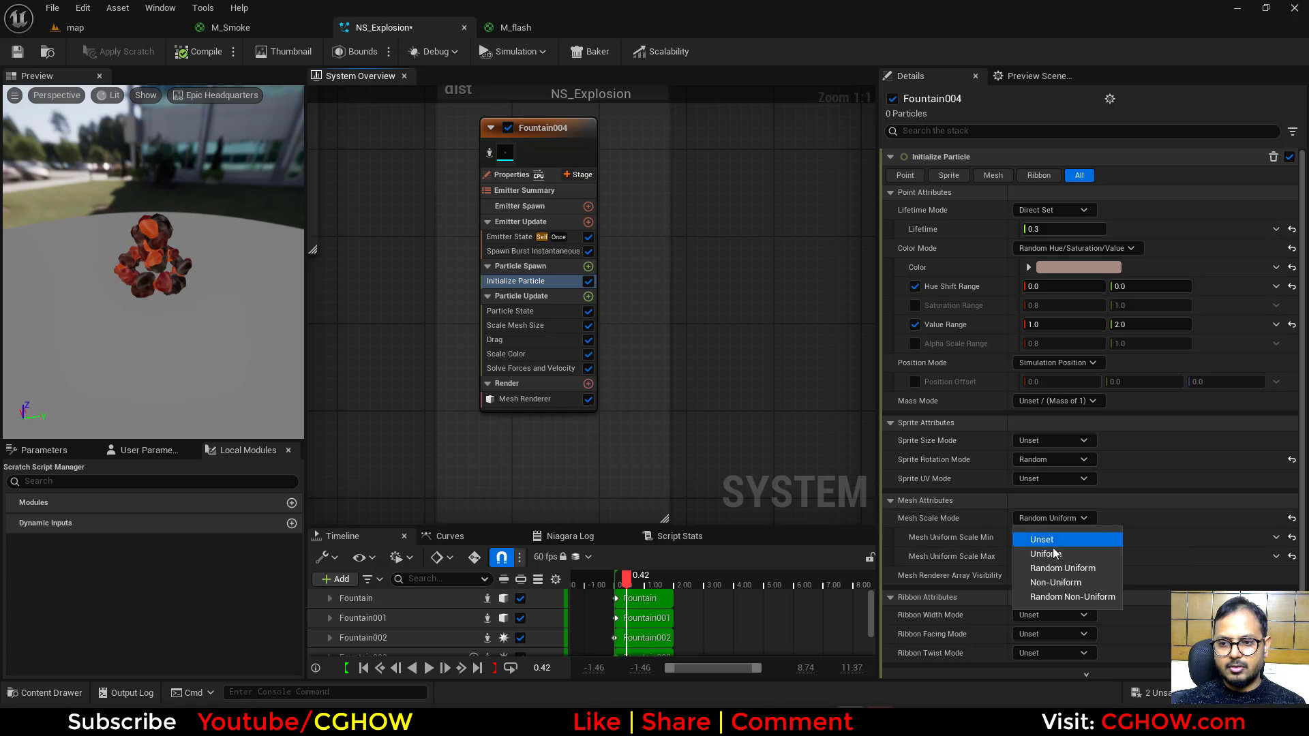
pyautogui.click(1043, 551)
pyautogui.click(1057, 538)
pyautogui.write('20')
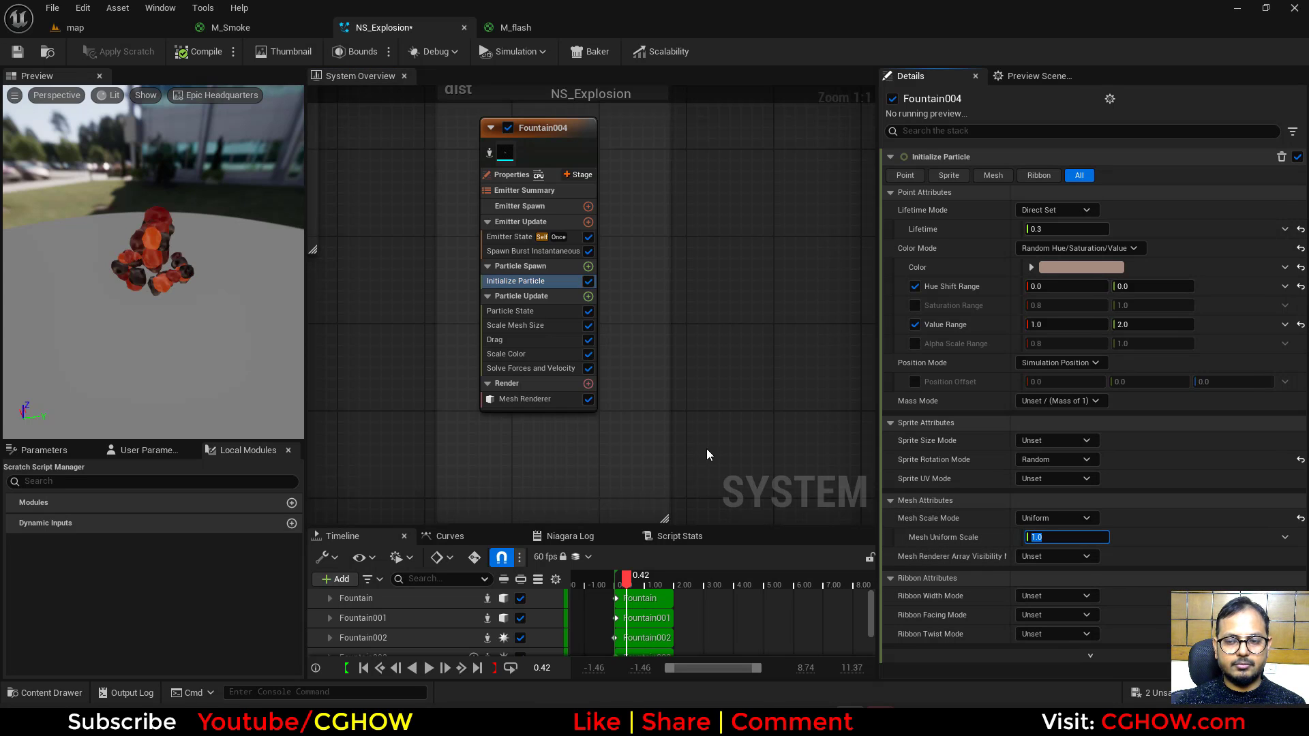
pyautogui.press('Return')
# Step: Set Fountain004's Scale Mesh Size Scale Curve to 5 and preview the emitter isolated and with the full explosion
pyautogui.click(522, 326)
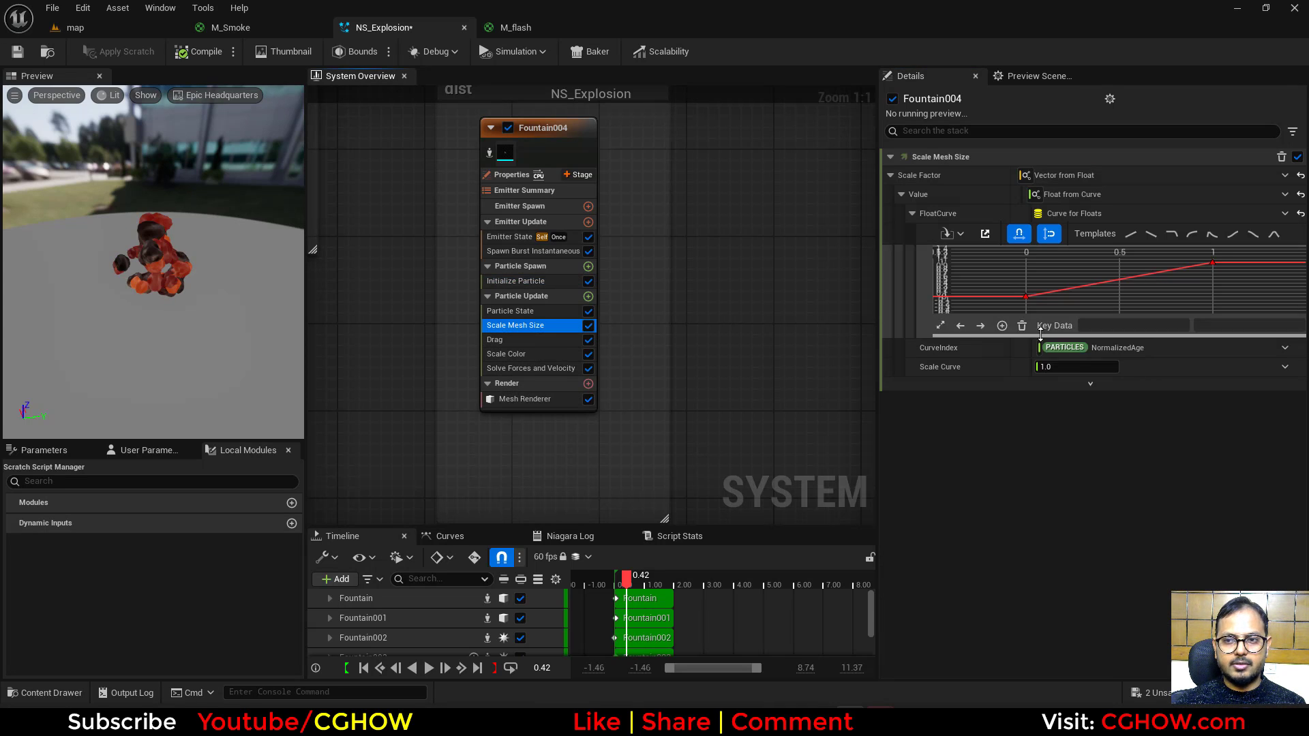
pyautogui.click(1074, 366)
pyautogui.write('5')
pyautogui.click(489, 154)
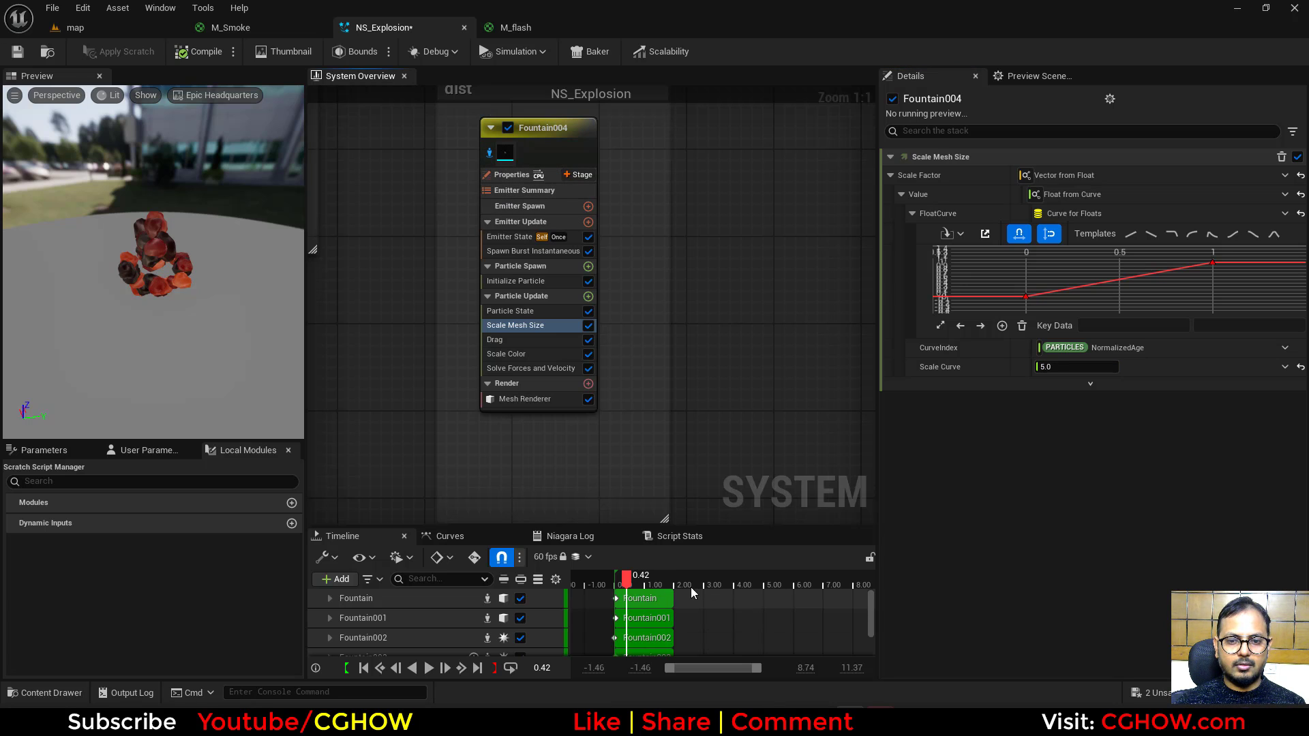
pyautogui.moveTo(628, 579); pyautogui.dragTo(620, 580)
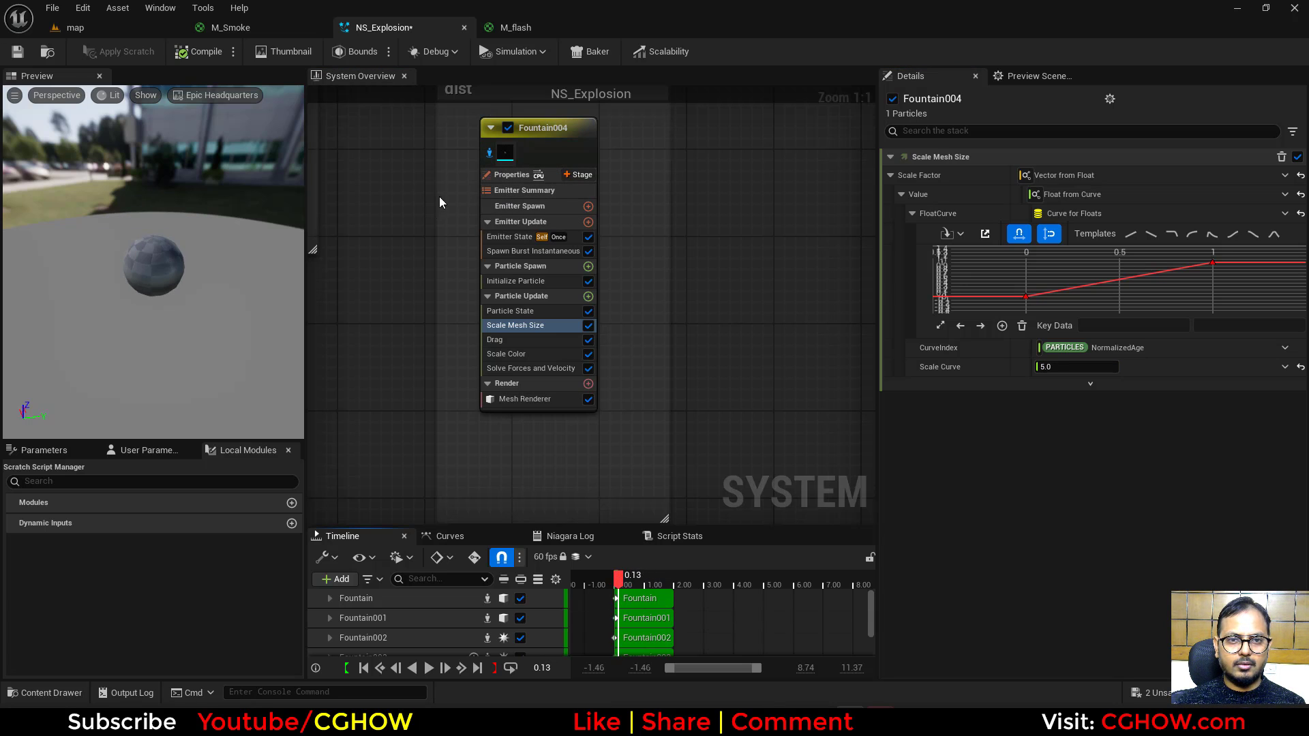
pyautogui.click(490, 153)
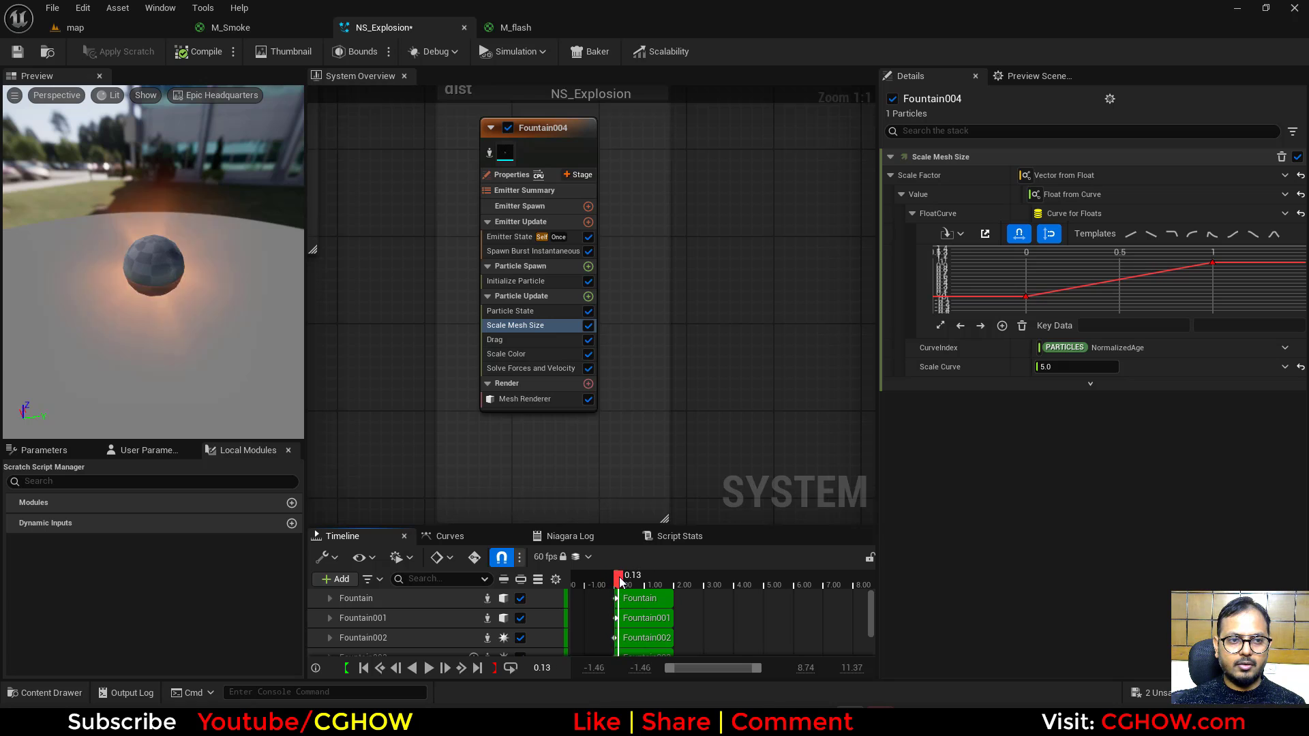
pyautogui.moveTo(620, 579); pyautogui.dragTo(629, 578)
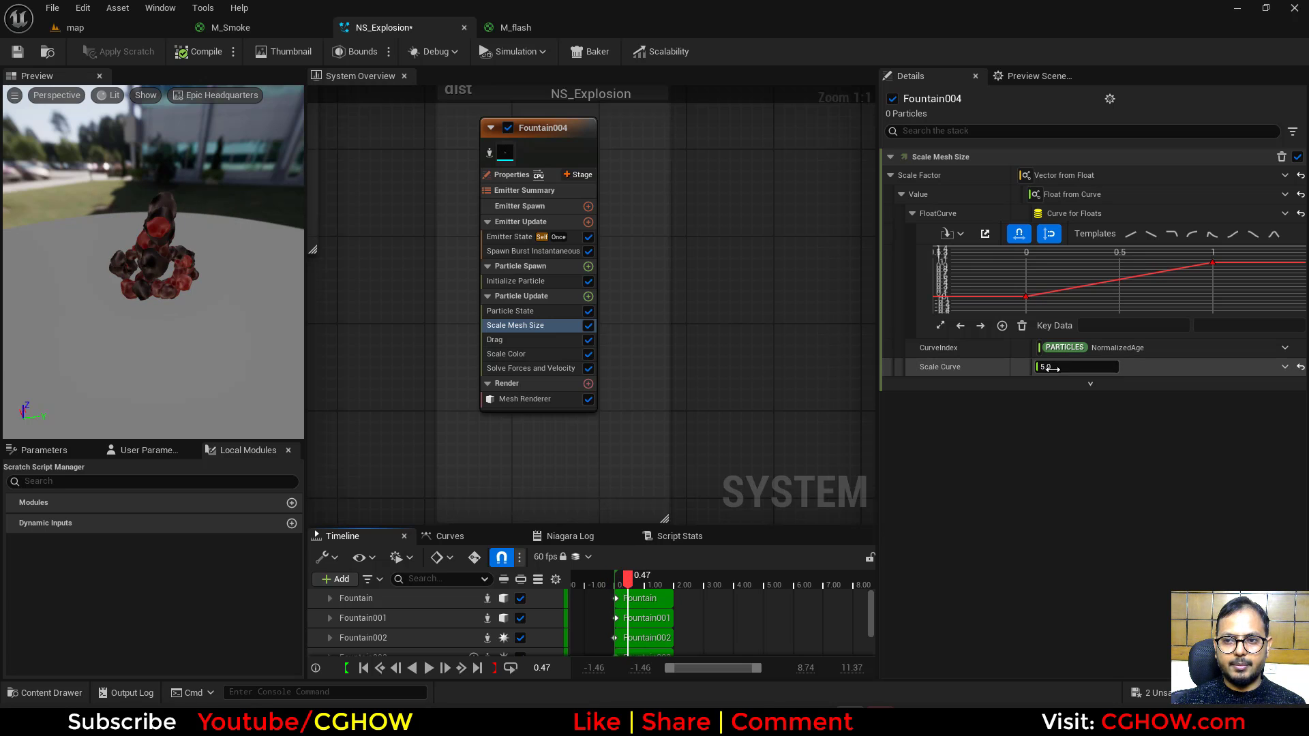
# Step: Replay NS_Explosion in the map level and save the NS_Explosion and sm_sphere assets
pyautogui.click(75, 27)
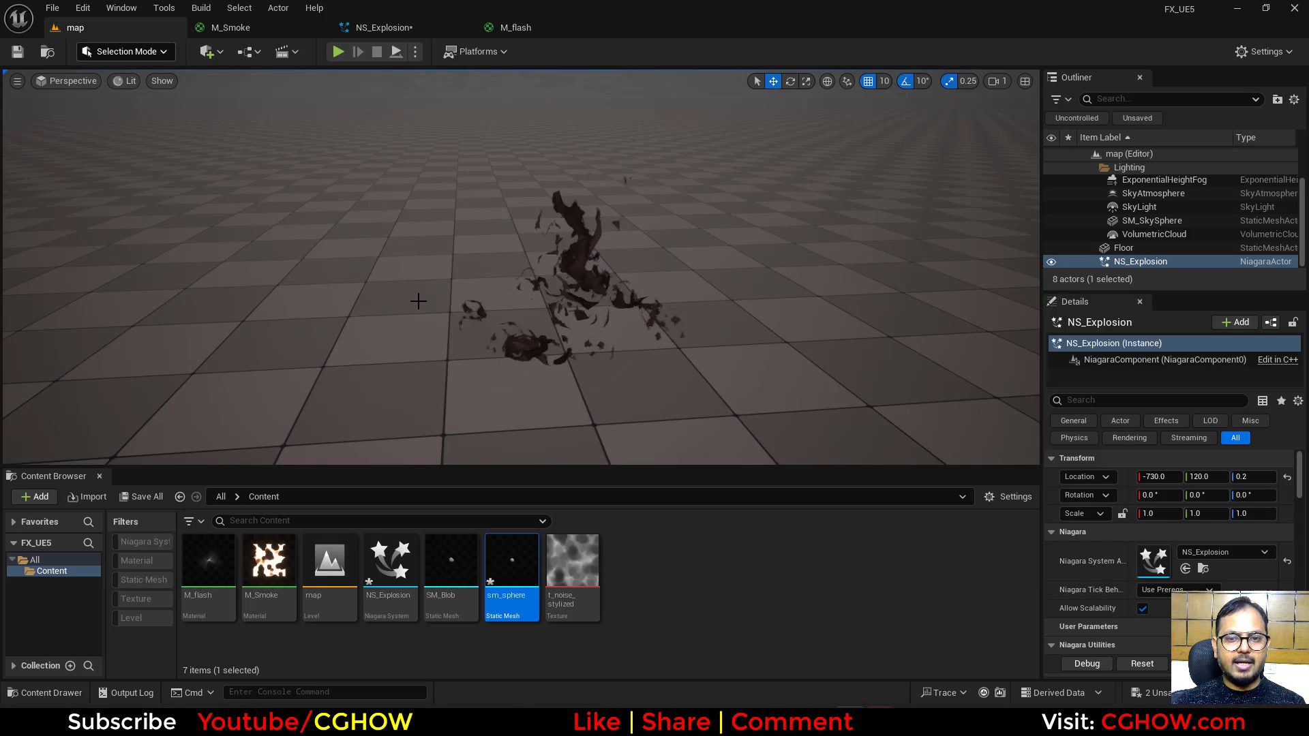
pyautogui.click(1139, 667)
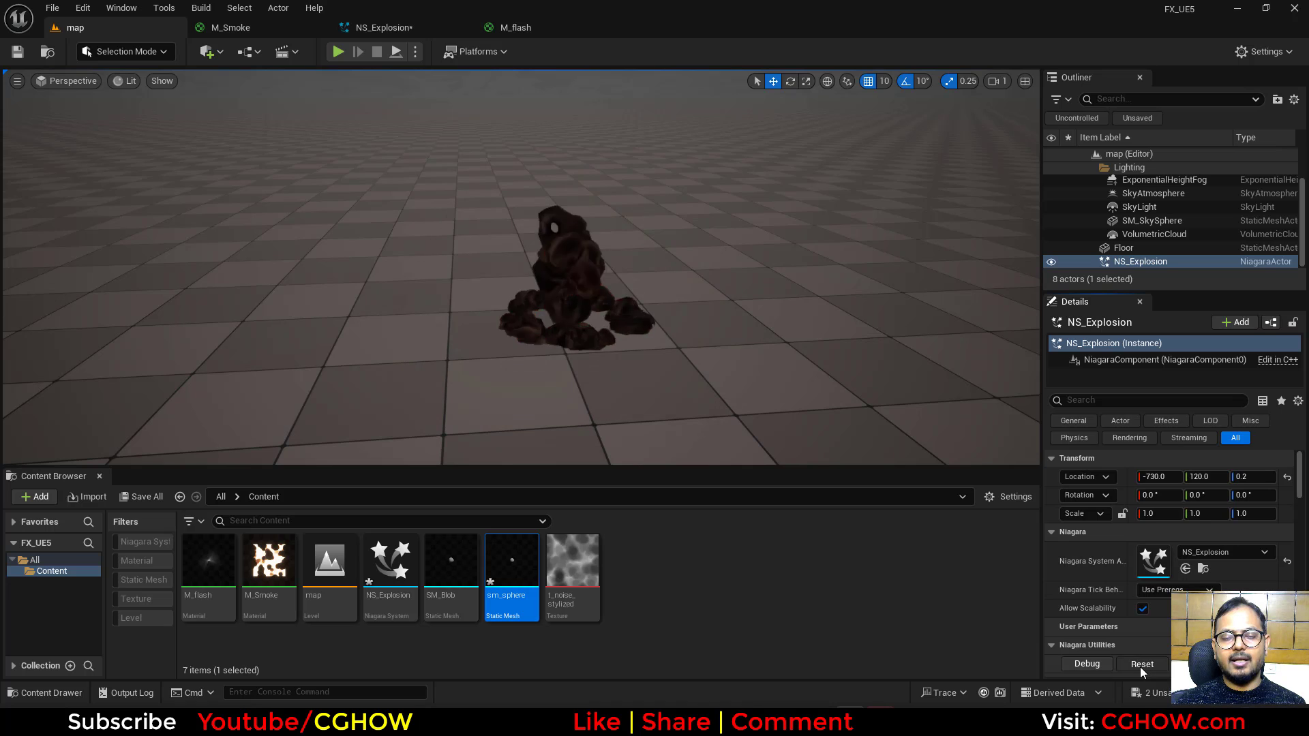
pyautogui.click(141, 497)
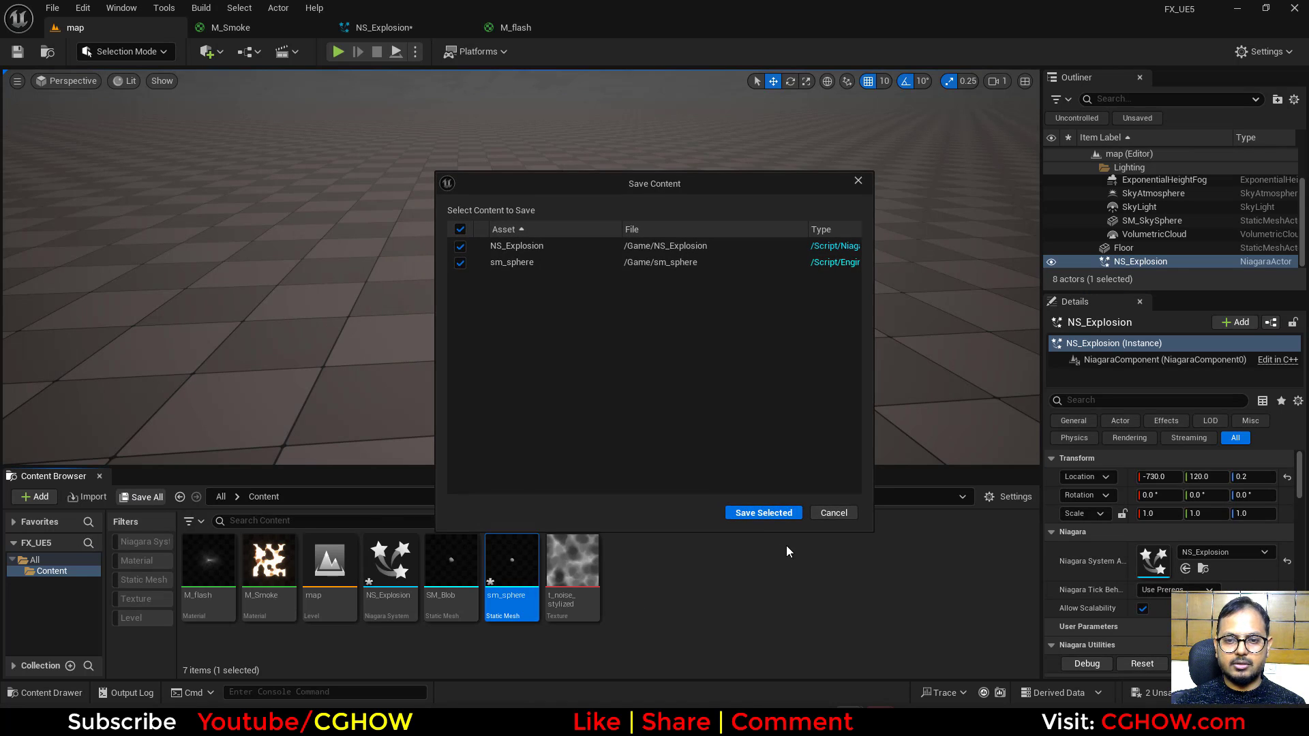
pyautogui.click(754, 513)
# Step: Create a new material named m_Dist in the Content folder and open it for editing
pyautogui.rightClick(653, 572)
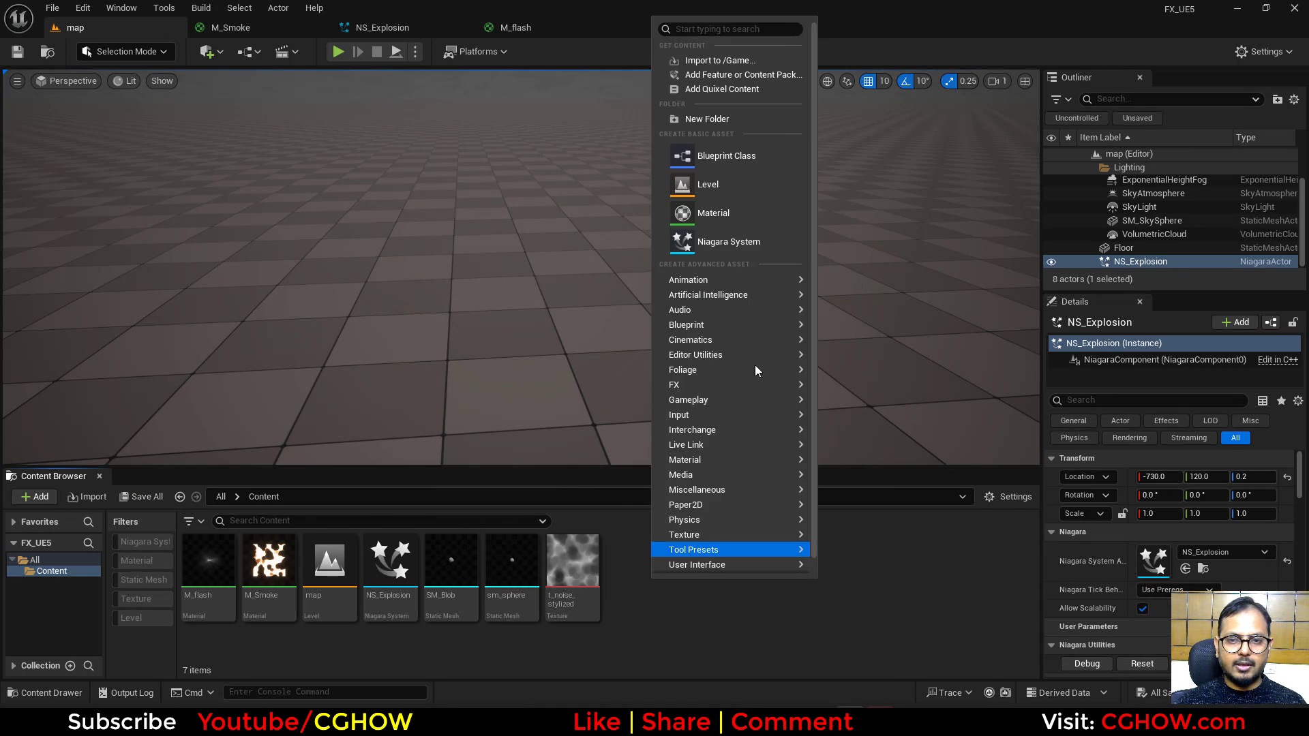
pyautogui.click(747, 214)
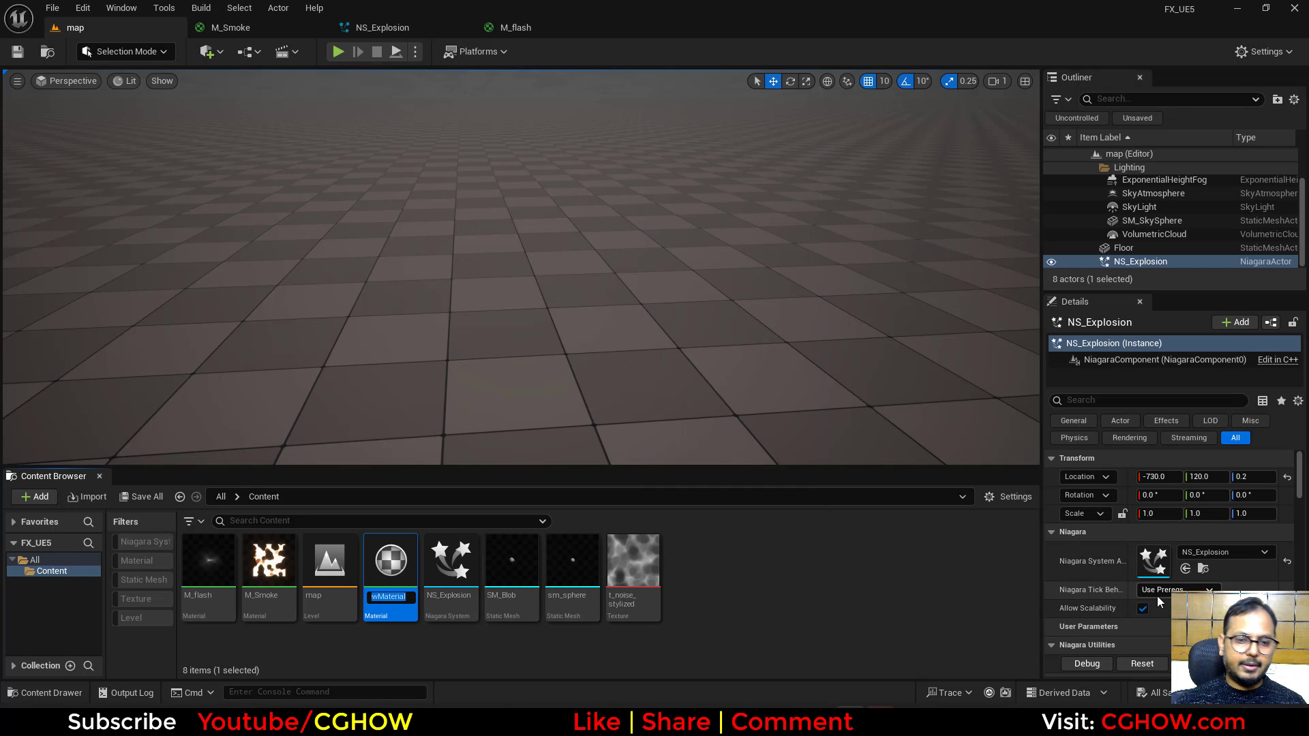
pyautogui.write('m_Dist')
pyautogui.press('Return')
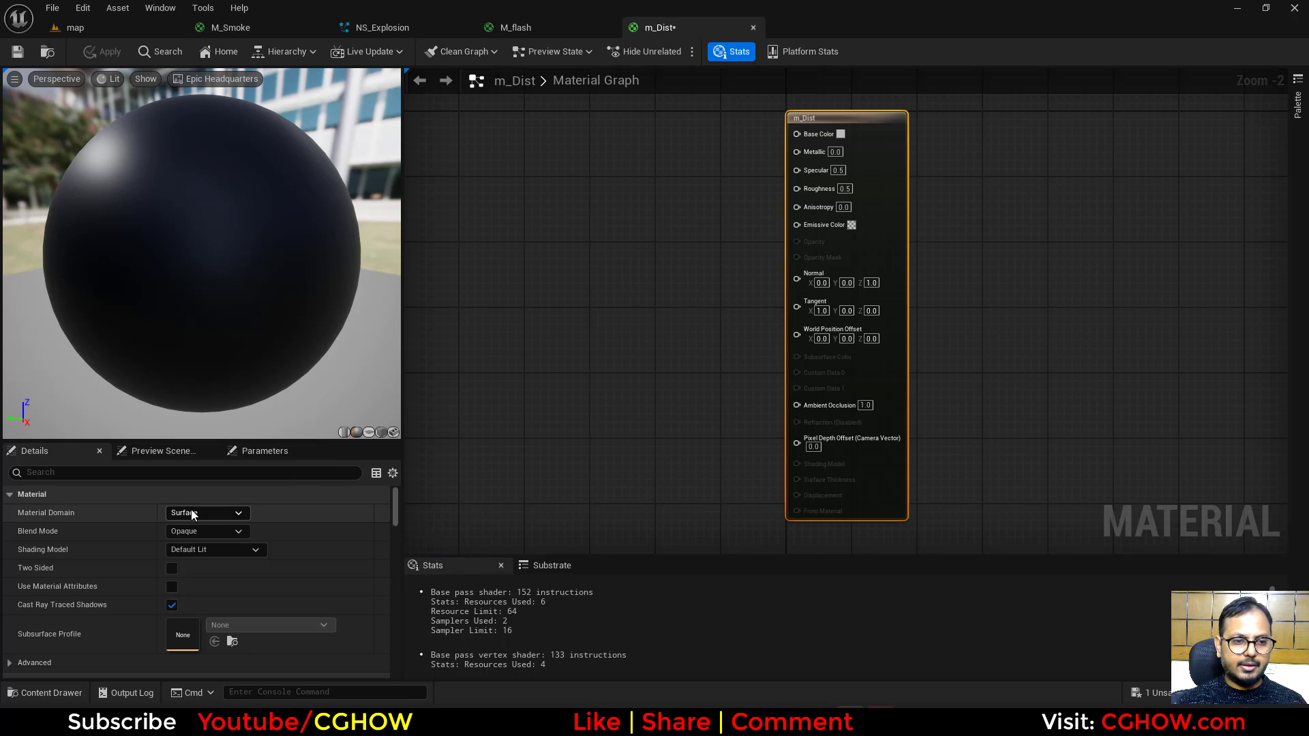
# Step: Set m_Dist's Blend Mode to Translucent and its Refraction Method to Index Of Refraction
pyautogui.click(204, 531)
pyautogui.click(223, 567)
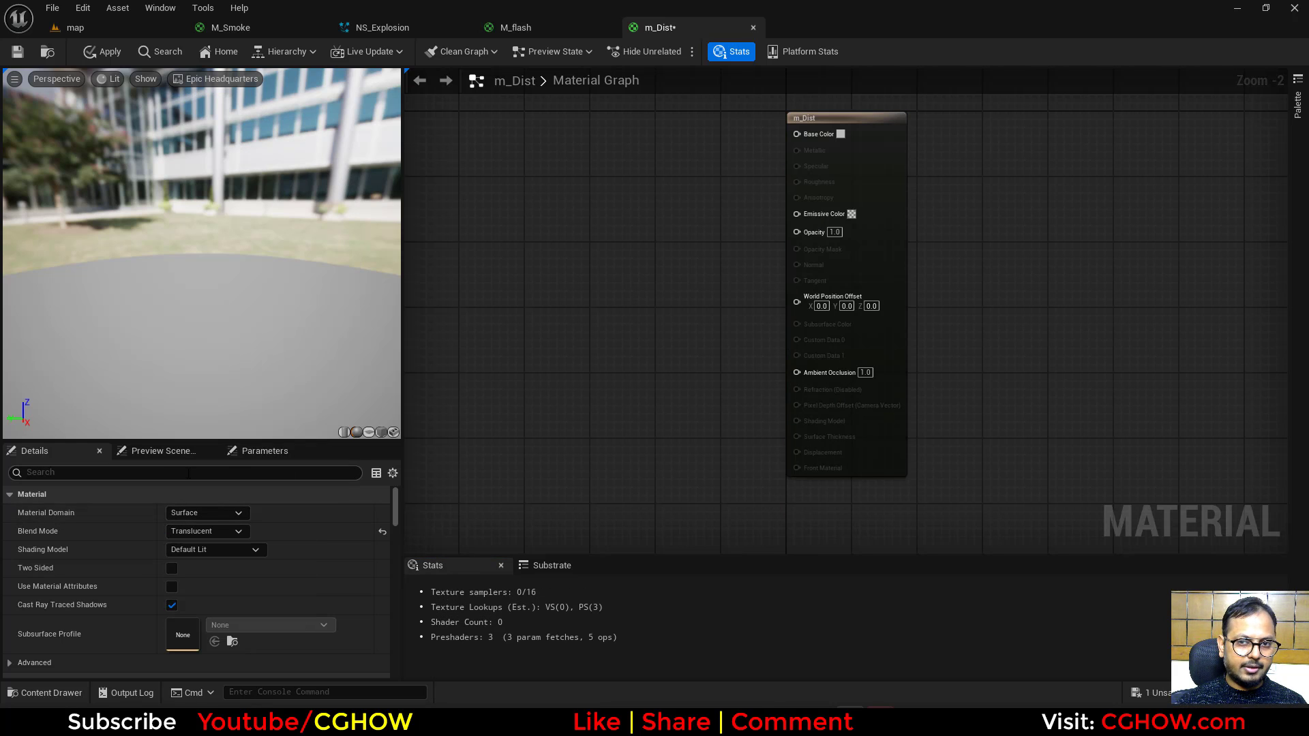
pyautogui.write('ref')
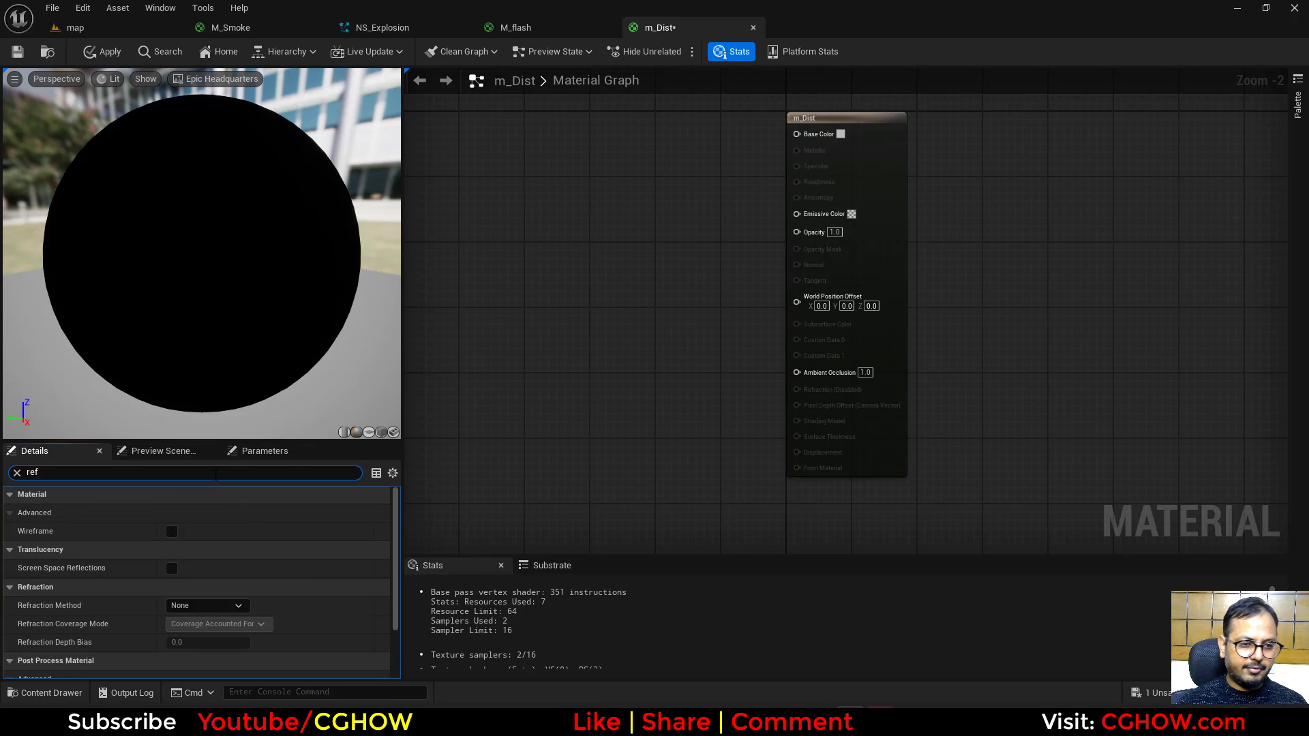
pyautogui.click(204, 605)
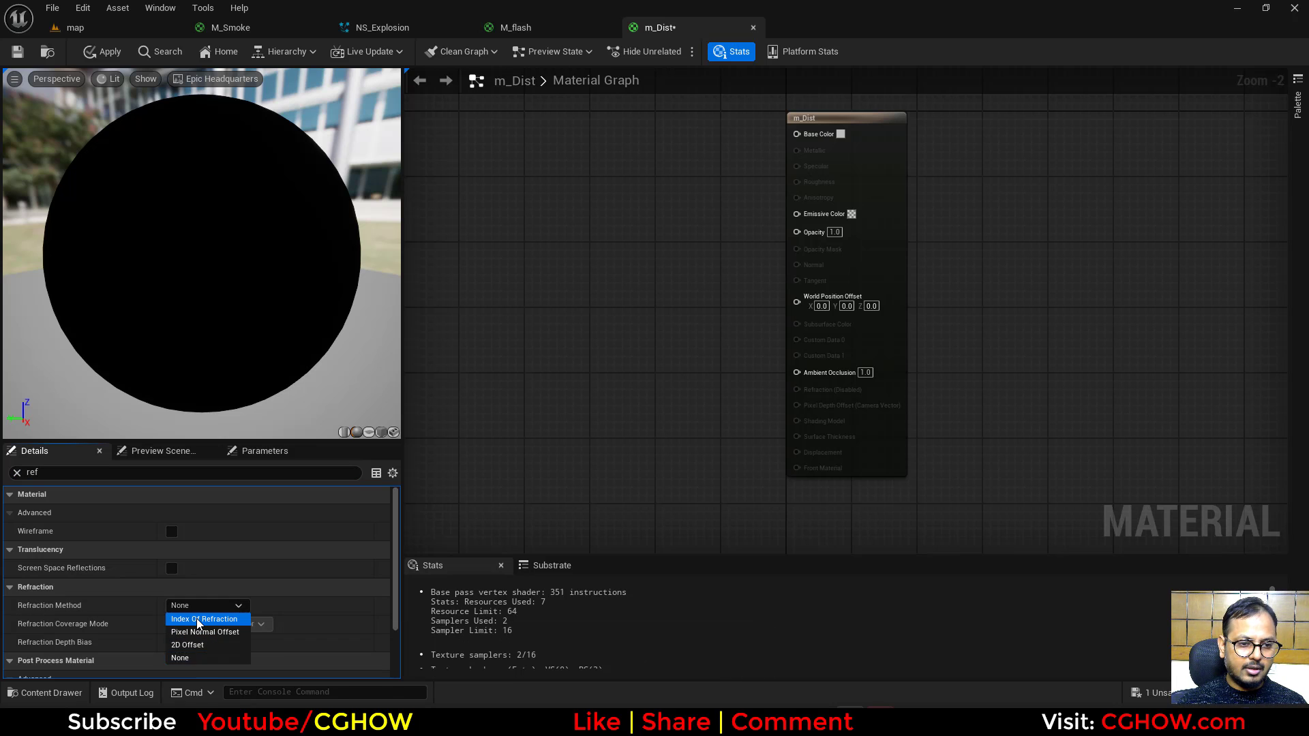
pyautogui.click(199, 619)
# Step: Add Fresnel and Lerp nodes, wiring the Fresnel into the Lerp's Alpha and the Lerp into Refraction
pyautogui.moveTo(570, 253); pyautogui.dragTo(628, 272, button='right')
pyautogui.rightClick(628, 271)
pyautogui.write('f')
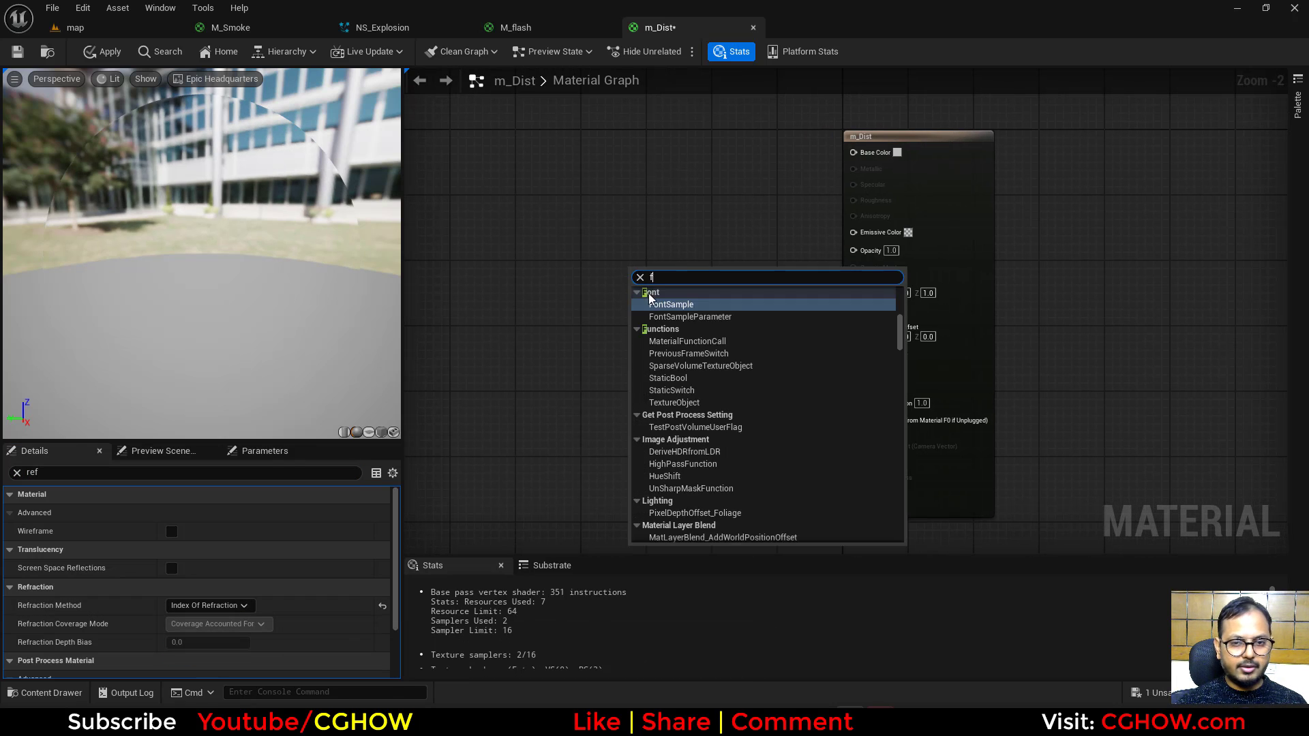
pyautogui.write('re')
pyautogui.moveTo(702, 334); pyautogui.dragTo(591, 421)
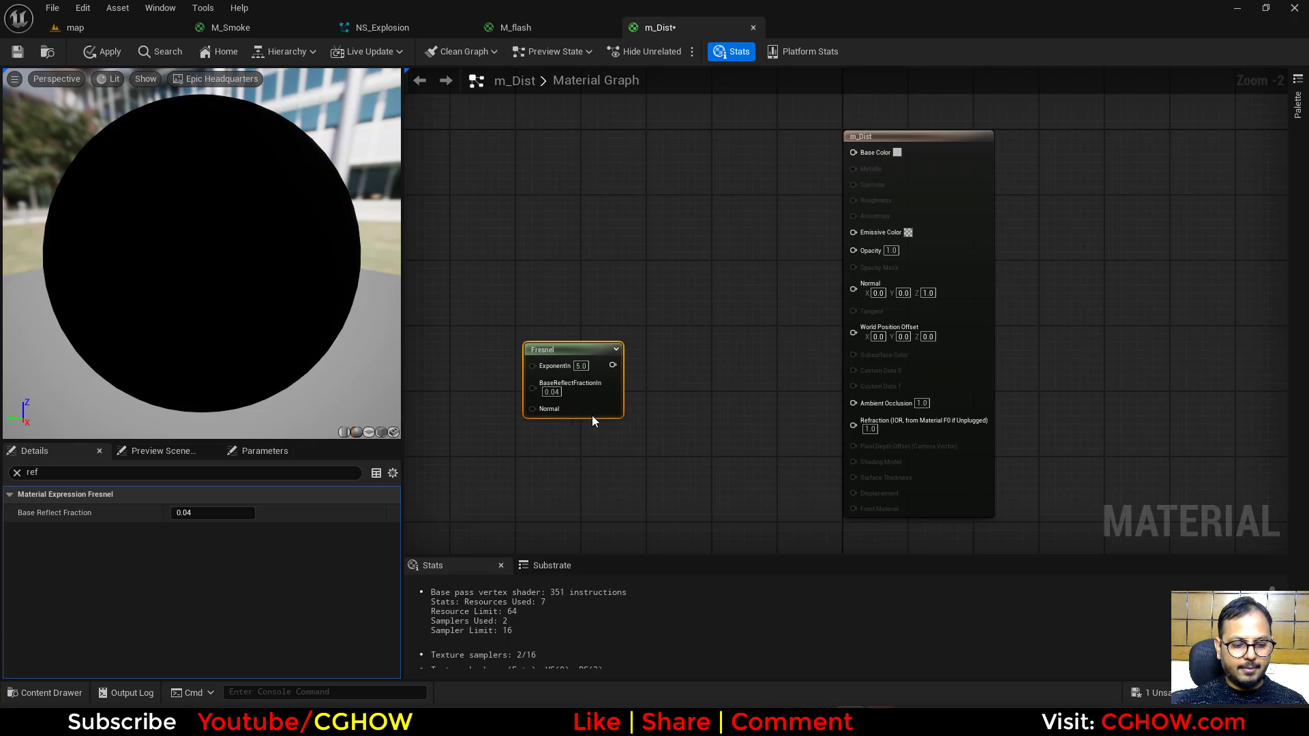
pyautogui.click(701, 344)
pyautogui.moveTo(702, 406); pyautogui.dragTo(711, 400)
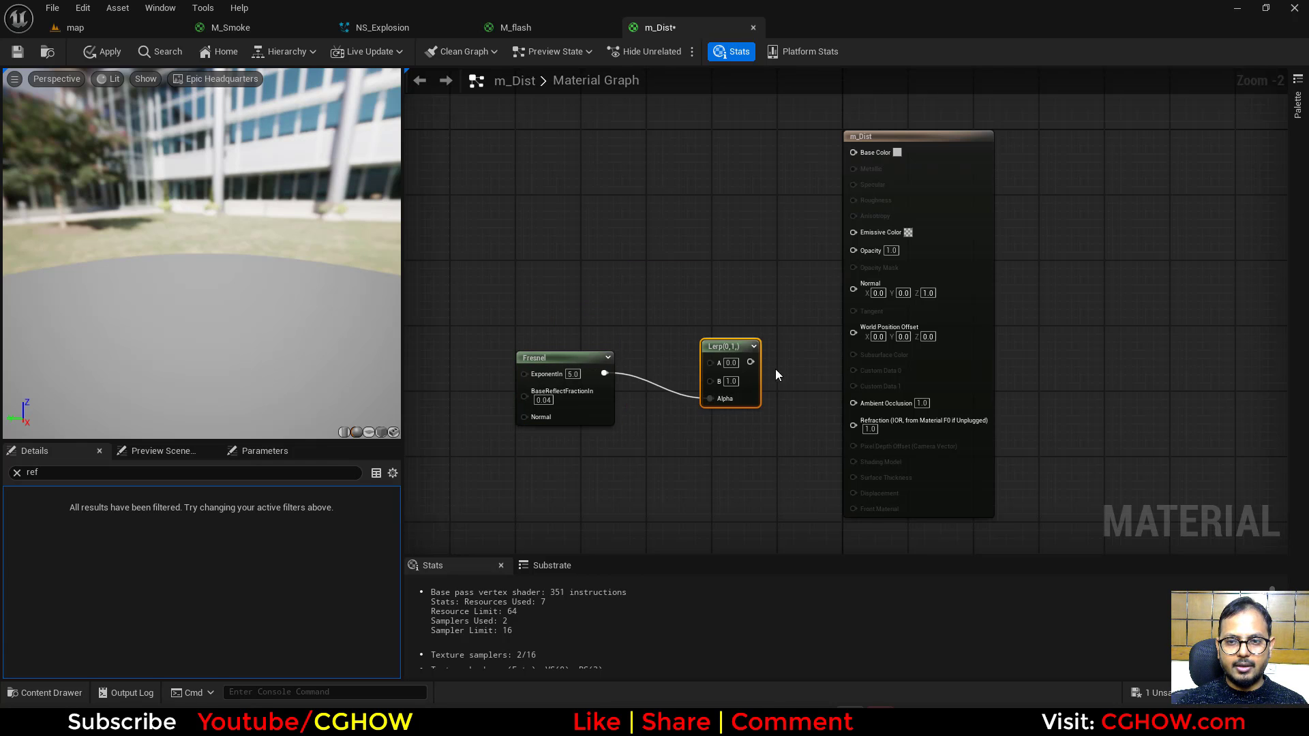
pyautogui.moveTo(733, 346); pyautogui.dragTo(875, 433)
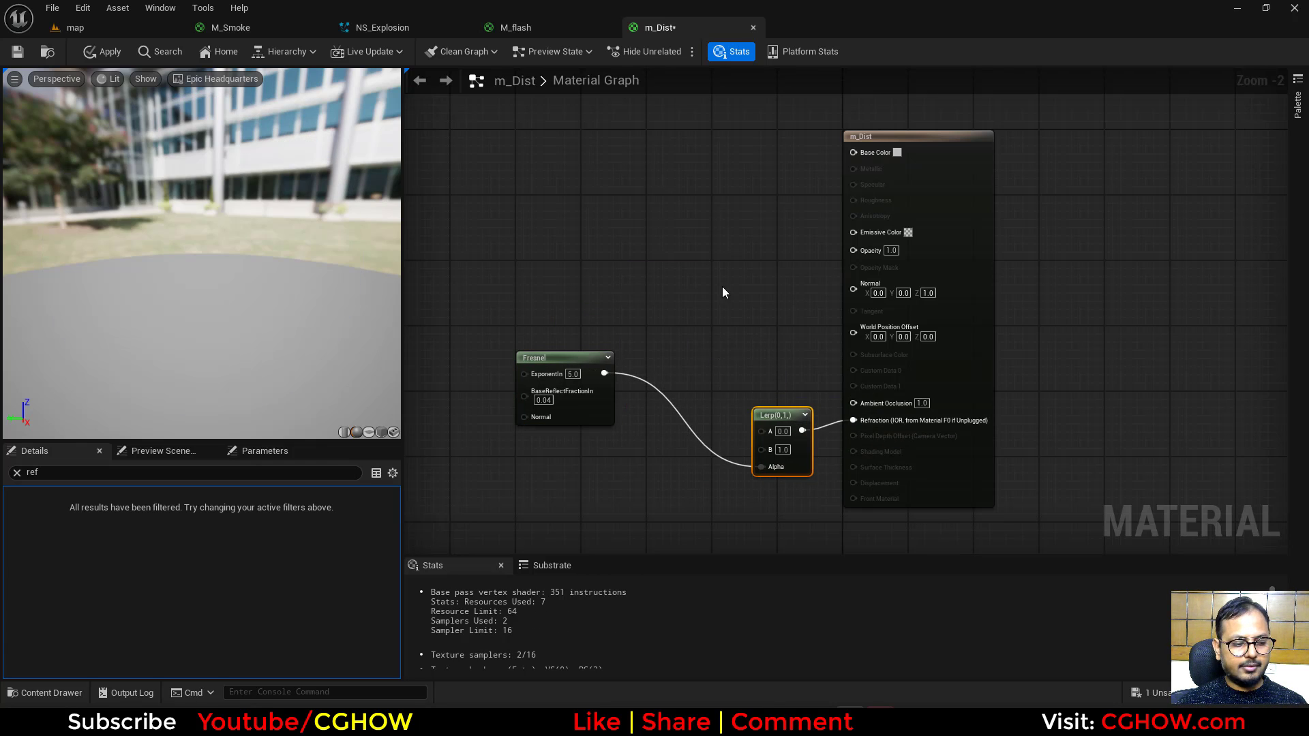
# Step: Wire a constant of 0 into m_Dist's Opacity and add a Dynamic Parameter node near the Lerp
pyautogui.moveTo(757, 277); pyautogui.dragTo(873, 253)
pyautogui.moveTo(708, 468); pyautogui.dragTo(755, 357, button='right')
pyautogui.rightClick(675, 360)
pyautogui.write('dy')
pyautogui.click(720, 433)
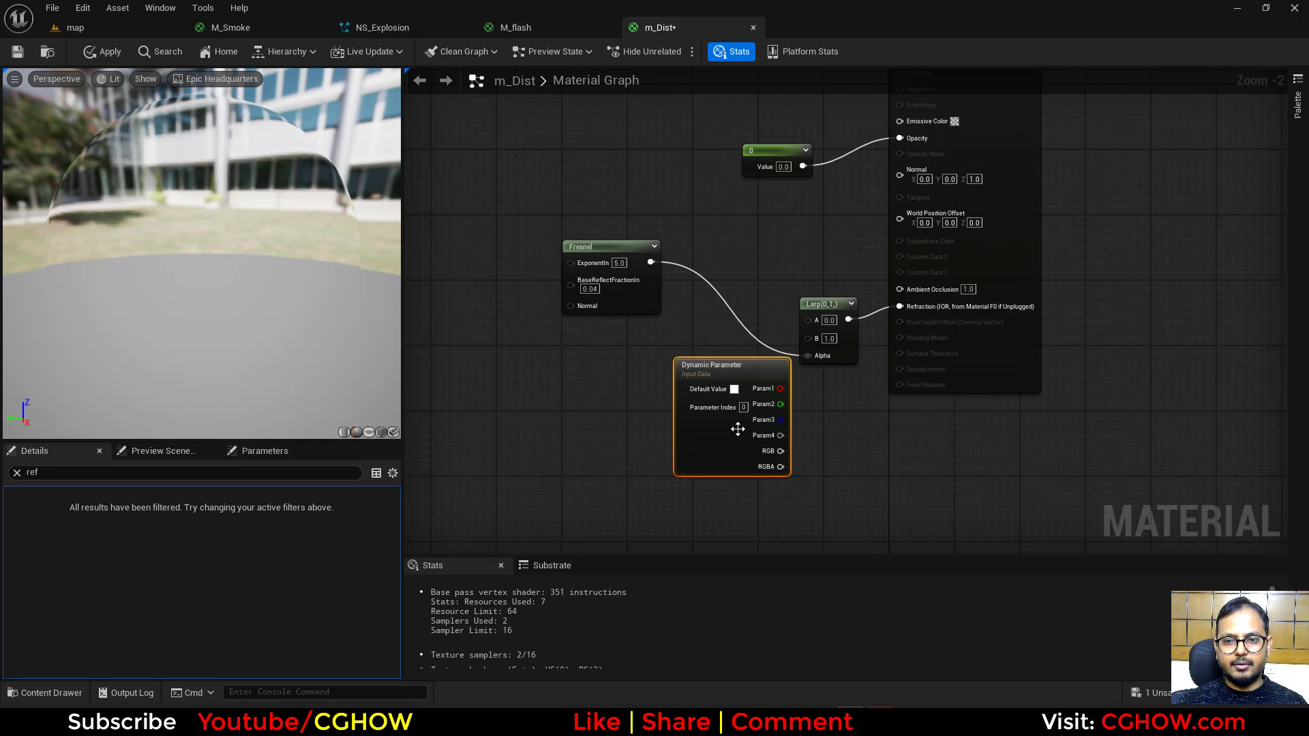
# Step: Set the Lerp's A value to 1 and move the Dynamic Parameter node clear below the Fresnel
pyautogui.scroll(2, 773, 413)
pyautogui.click(846, 288)
pyautogui.write('1')
pyautogui.press('Return')
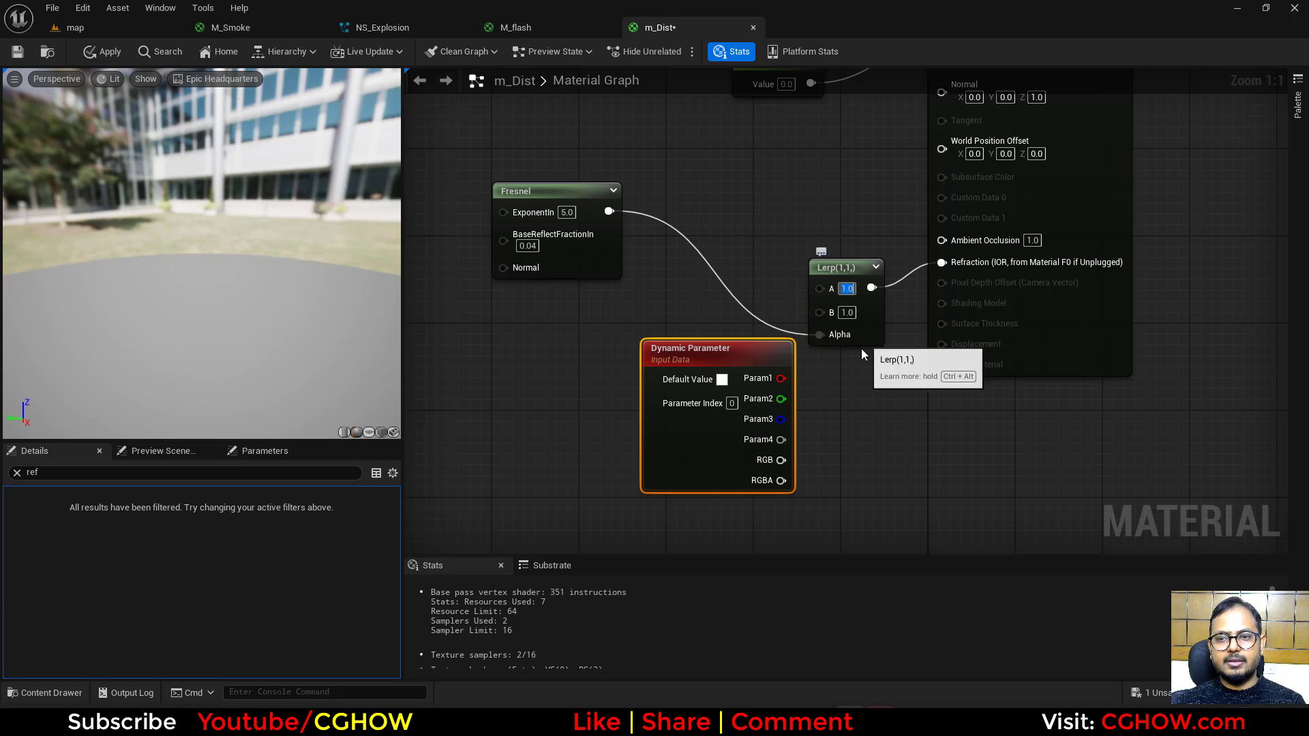
pyautogui.moveTo(692, 467); pyautogui.dragTo(597, 527)
pyautogui.moveTo(274, 313)
pyautogui.mouseDown()
pyautogui.moveTo(225, 279)
pyautogui.moveTo(274, 314)
pyautogui.mouseUp()
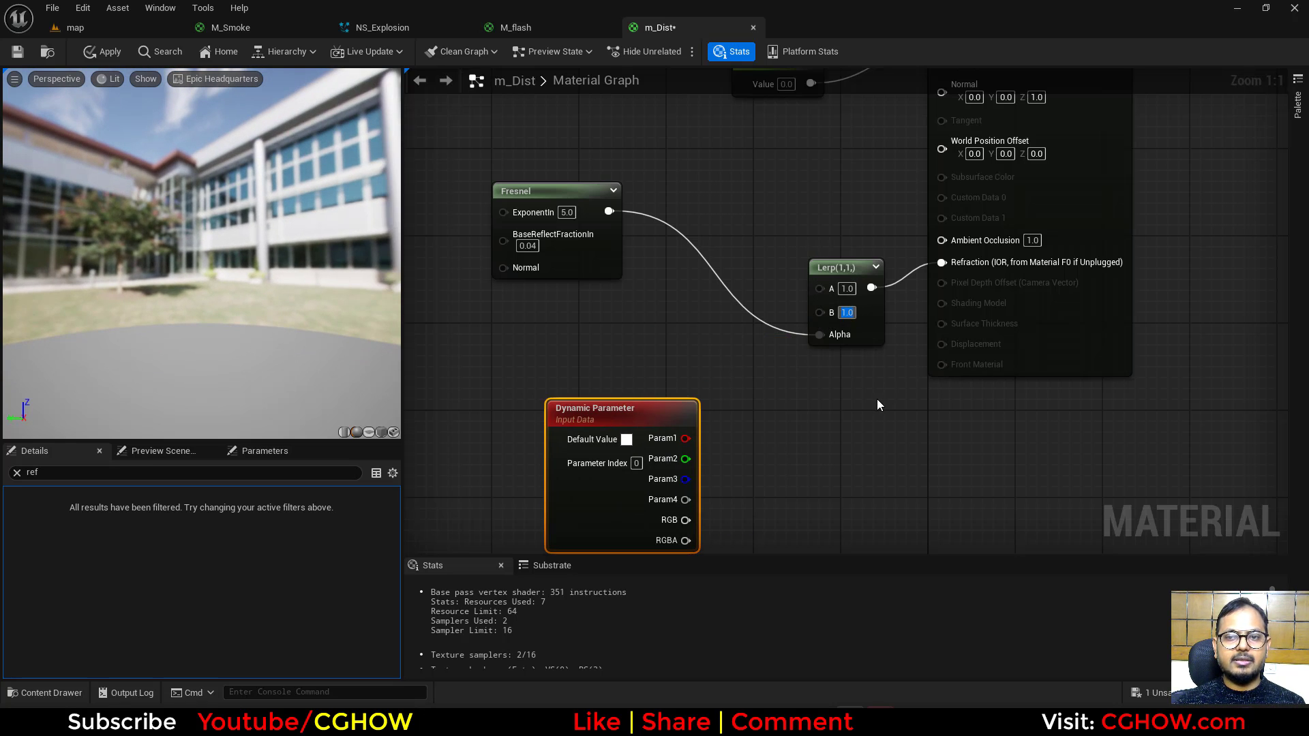
pyautogui.write('2')
pyautogui.press('Return')
pyautogui.moveTo(271, 296); pyautogui.dragTo(313, 283)
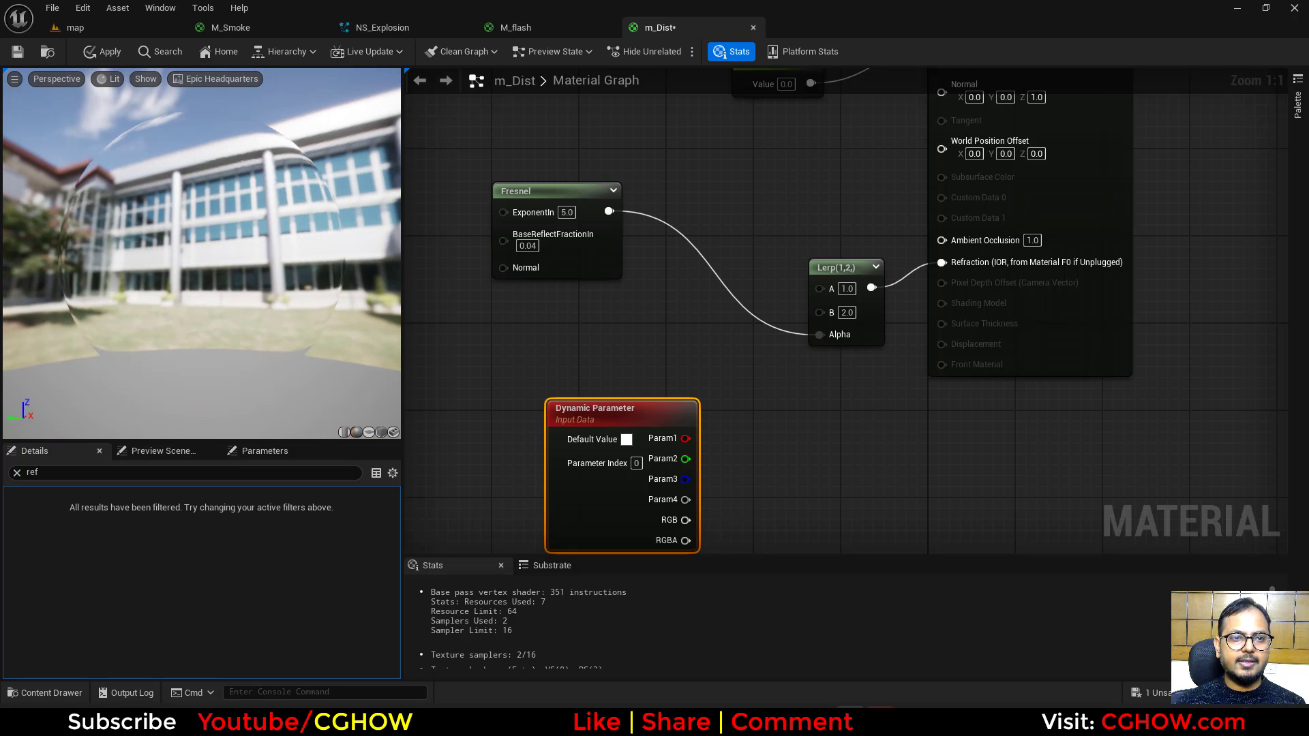
pyautogui.write('1')
pyautogui.press('Return')
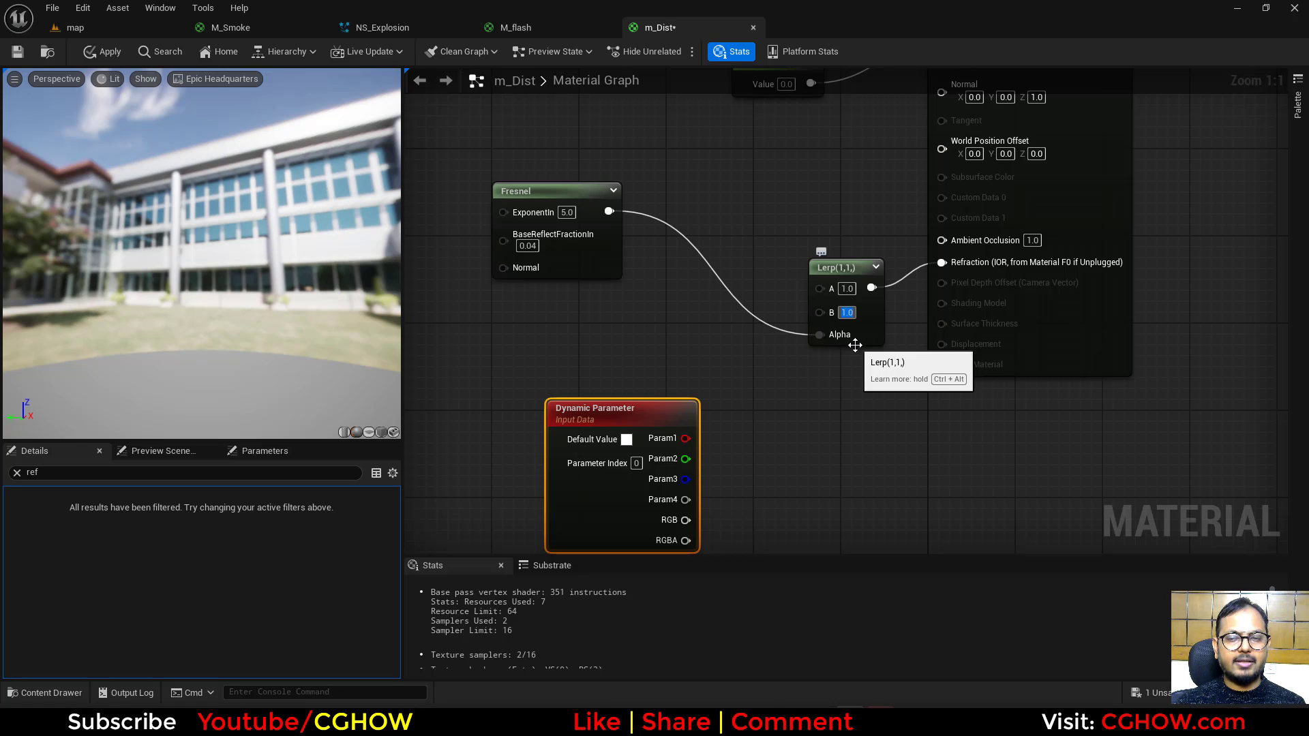
pyautogui.write('1111111111')
pyautogui.press('Return')
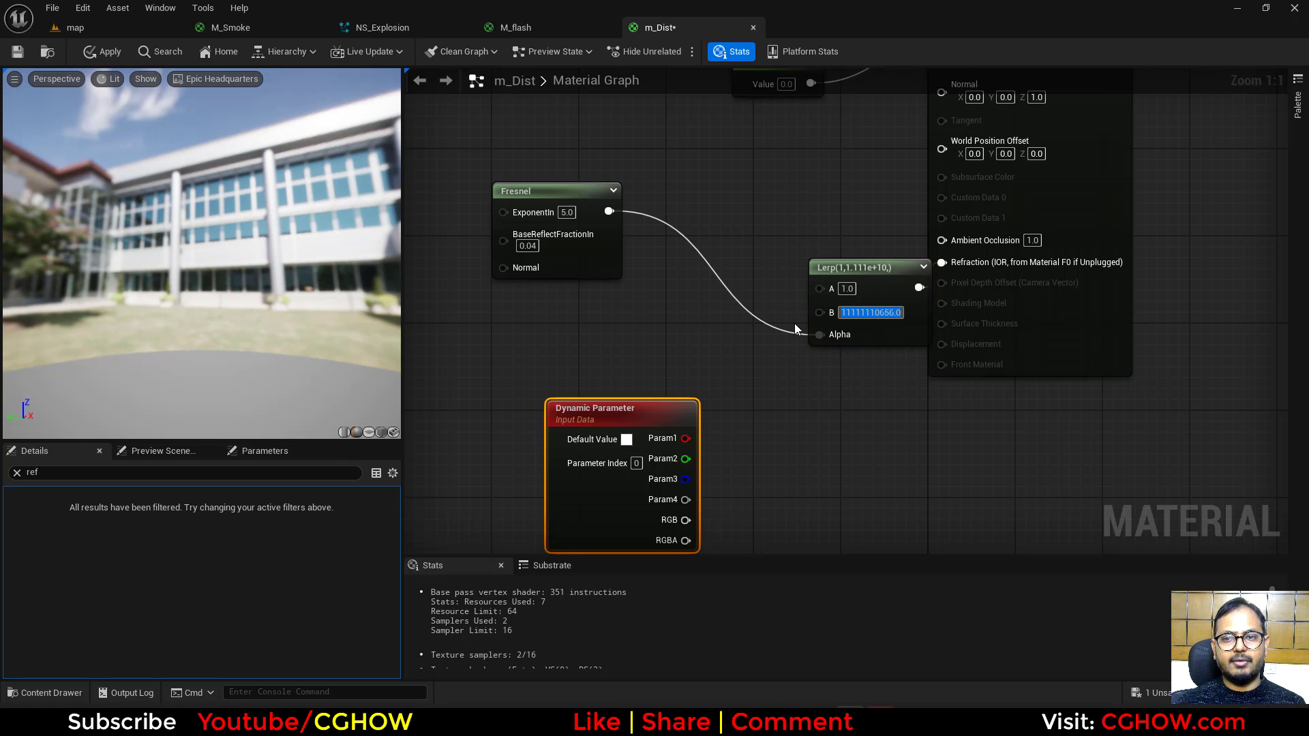
pyautogui.write('3')
pyautogui.press('Return')
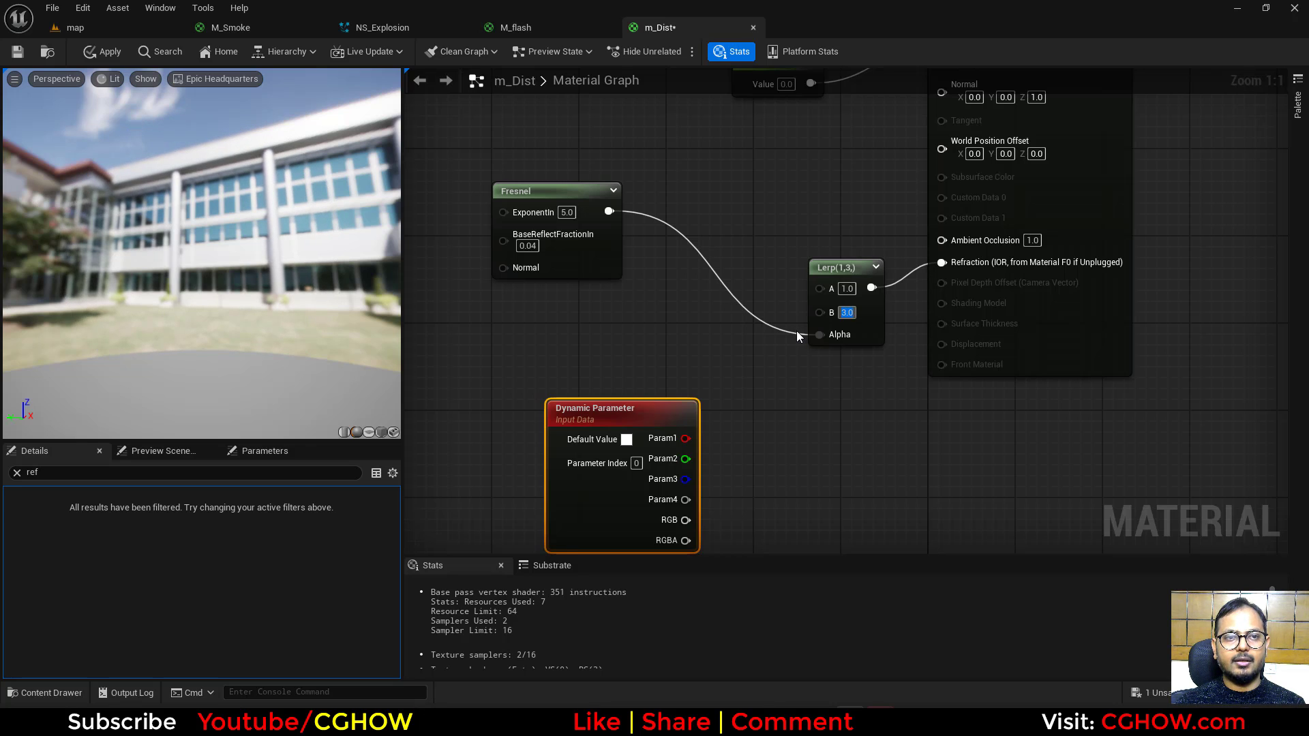
pyautogui.write('1.5')
pyautogui.press('Return')
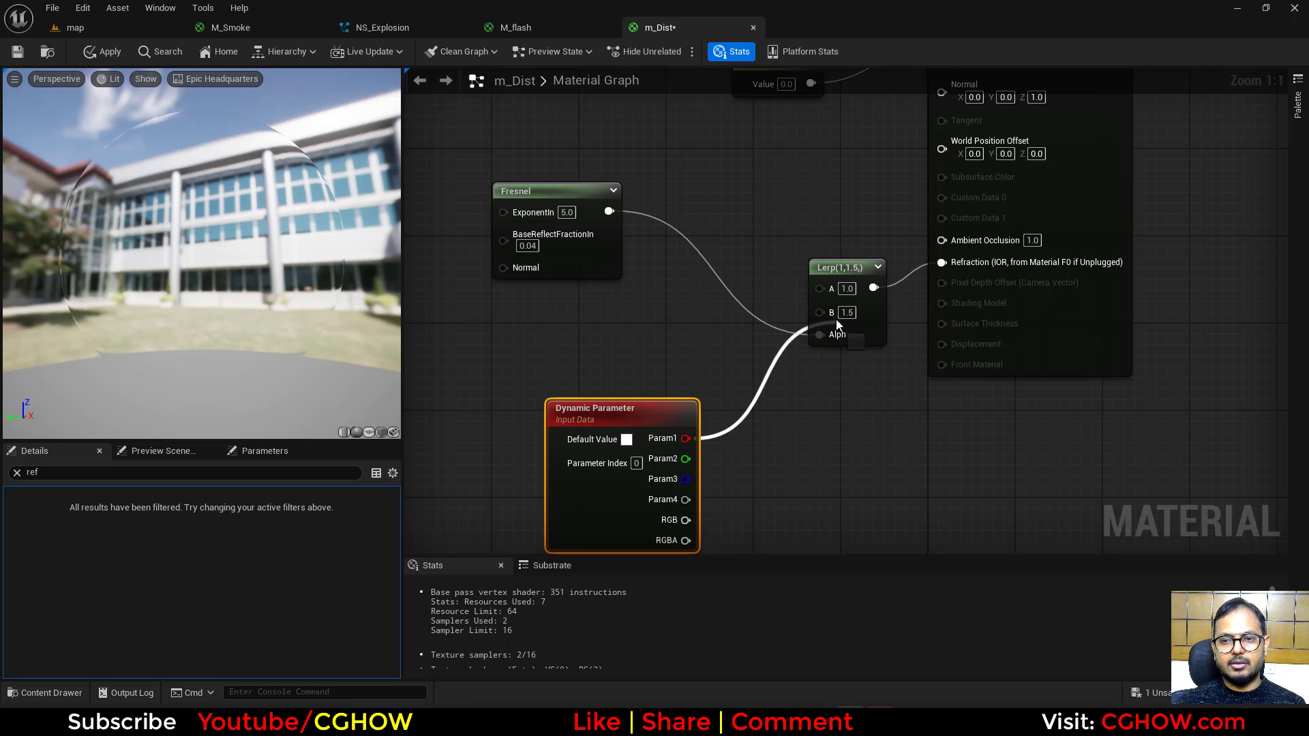
# Step: Connect the Dynamic Parameter's first output to the Lerp's B input, rename that parameter "ref", and save m_Dist
pyautogui.moveTo(837, 325); pyautogui.dragTo(831, 312)
pyautogui.click(15, 473)
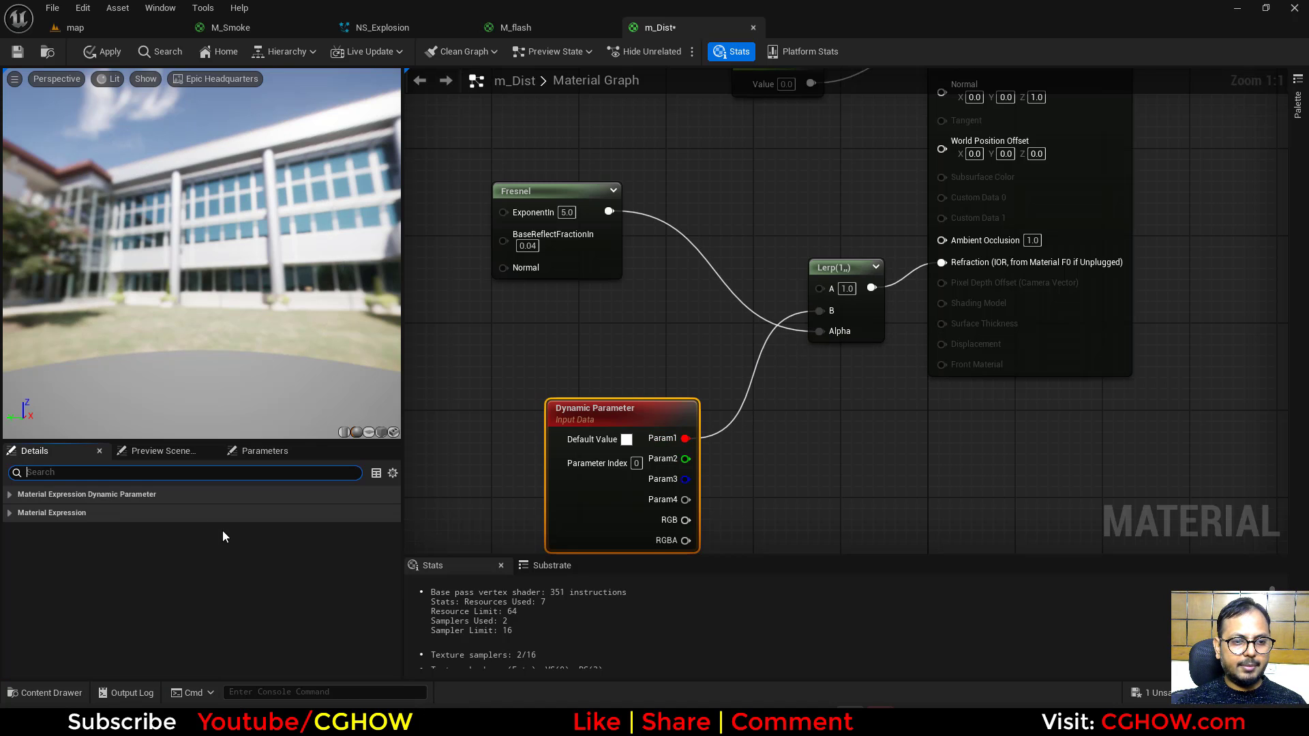
pyautogui.click(11, 495)
pyautogui.click(9, 513)
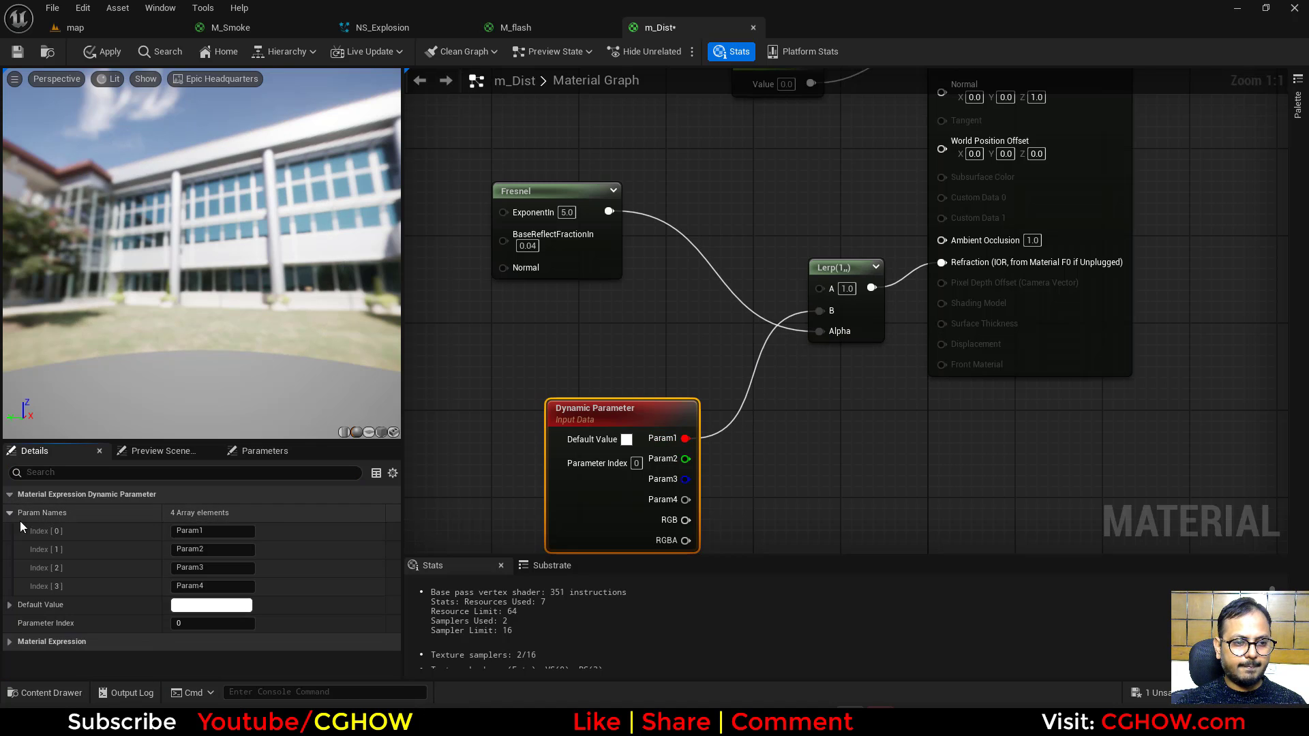
pyautogui.click(219, 527)
pyautogui.write('ref')
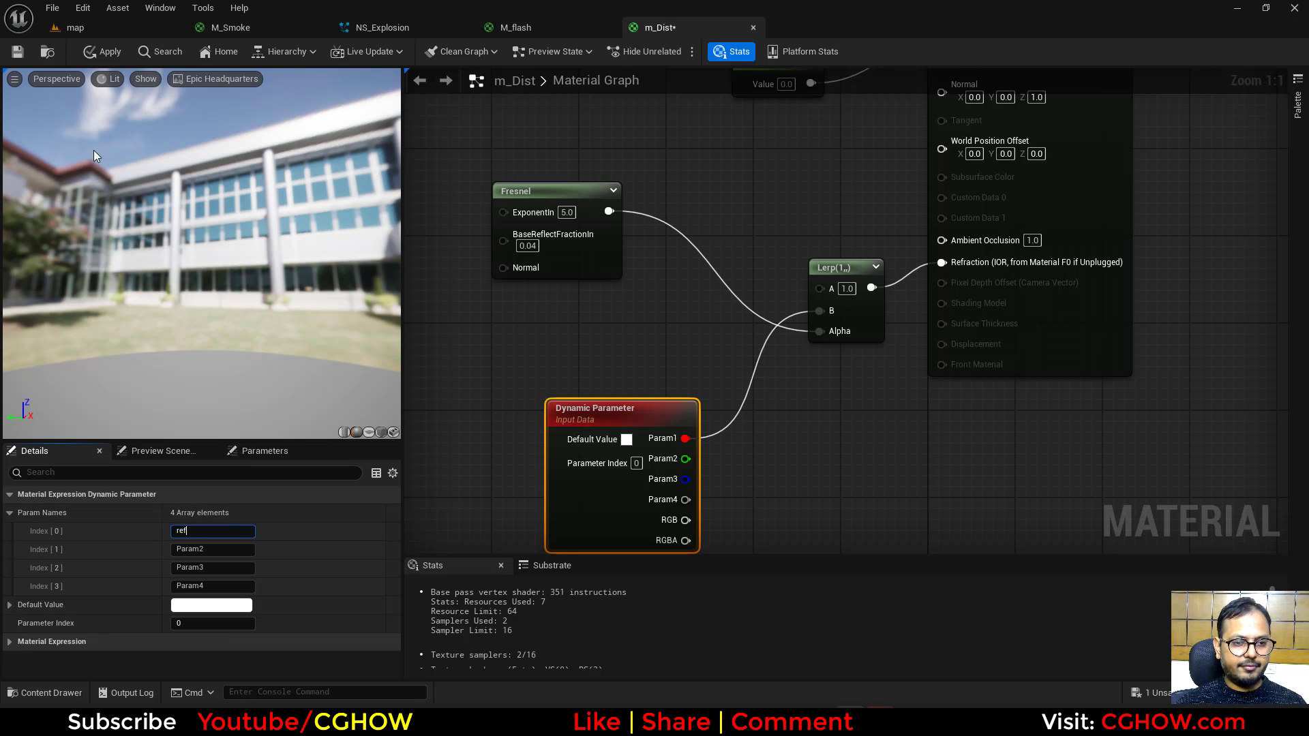
pyautogui.click(19, 53)
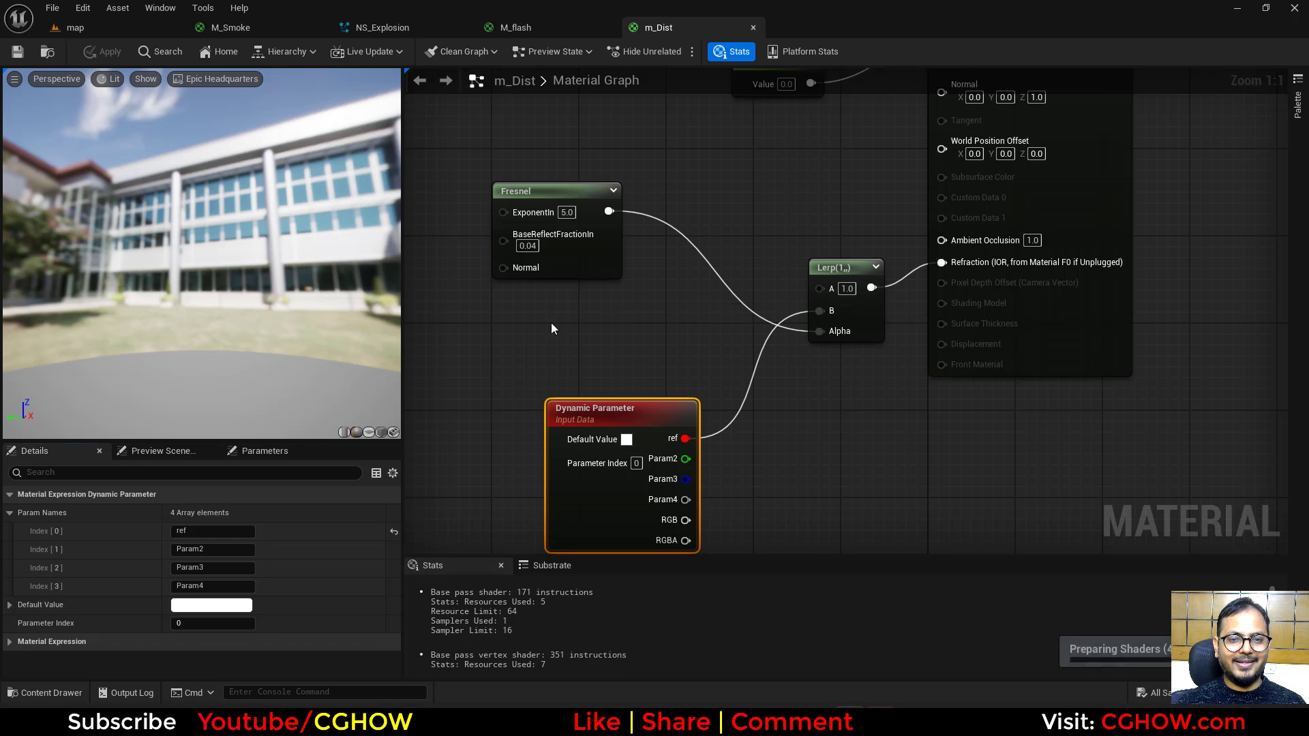
# Step: Add an override material slot to the dist emitter's Mesh Renderer in NS_Explosion and assign m_Dist to it
pyautogui.click(47, 57)
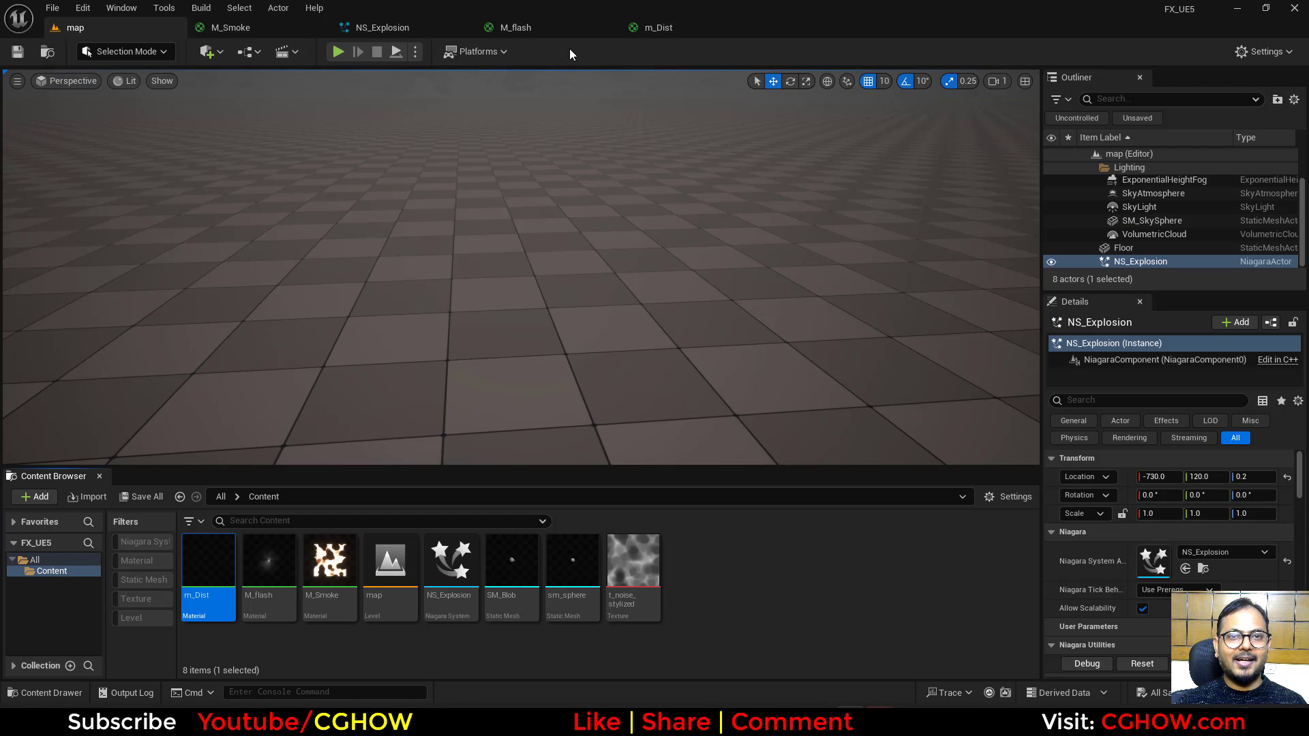
pyautogui.click(402, 29)
pyautogui.click(532, 400)
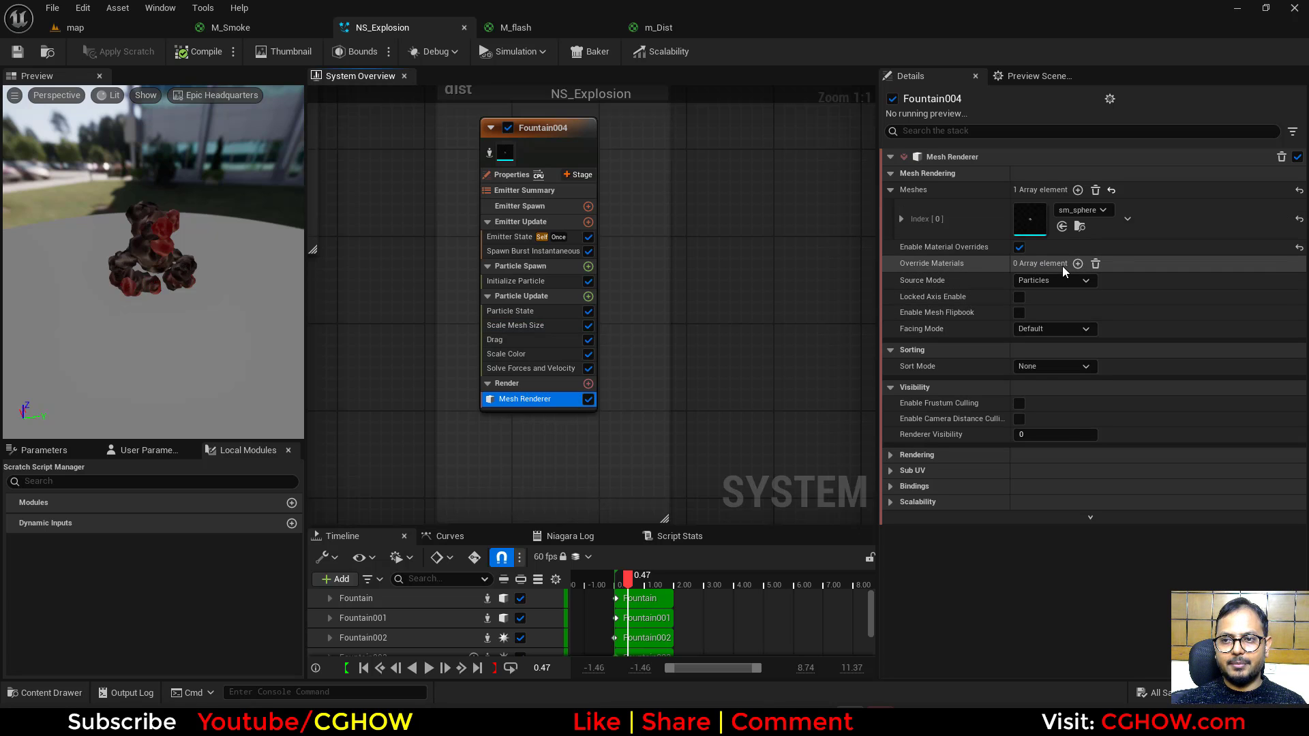
pyautogui.click(1078, 265)
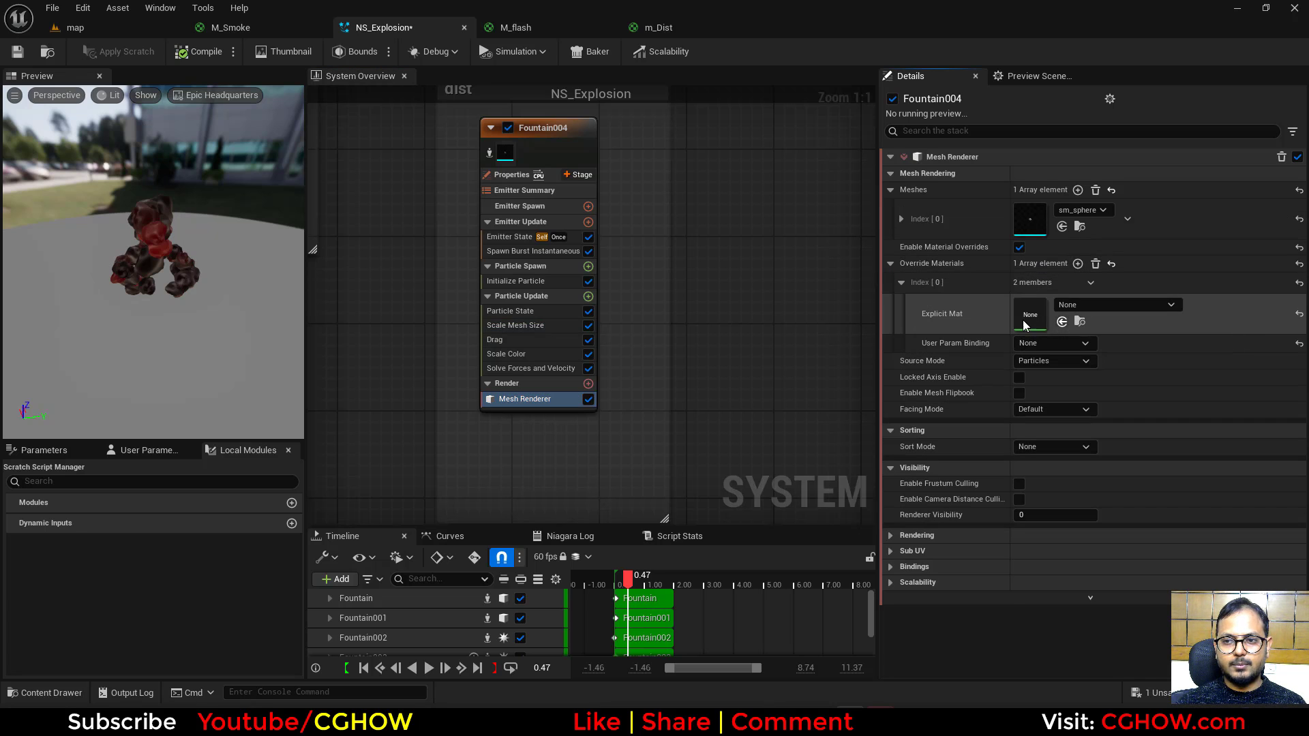
pyautogui.click(1062, 322)
# Step: Add a Dynamic Material Parameters module to the dist emitter's Particle Update stage
pyautogui.click(589, 296)
pyautogui.write('dy')
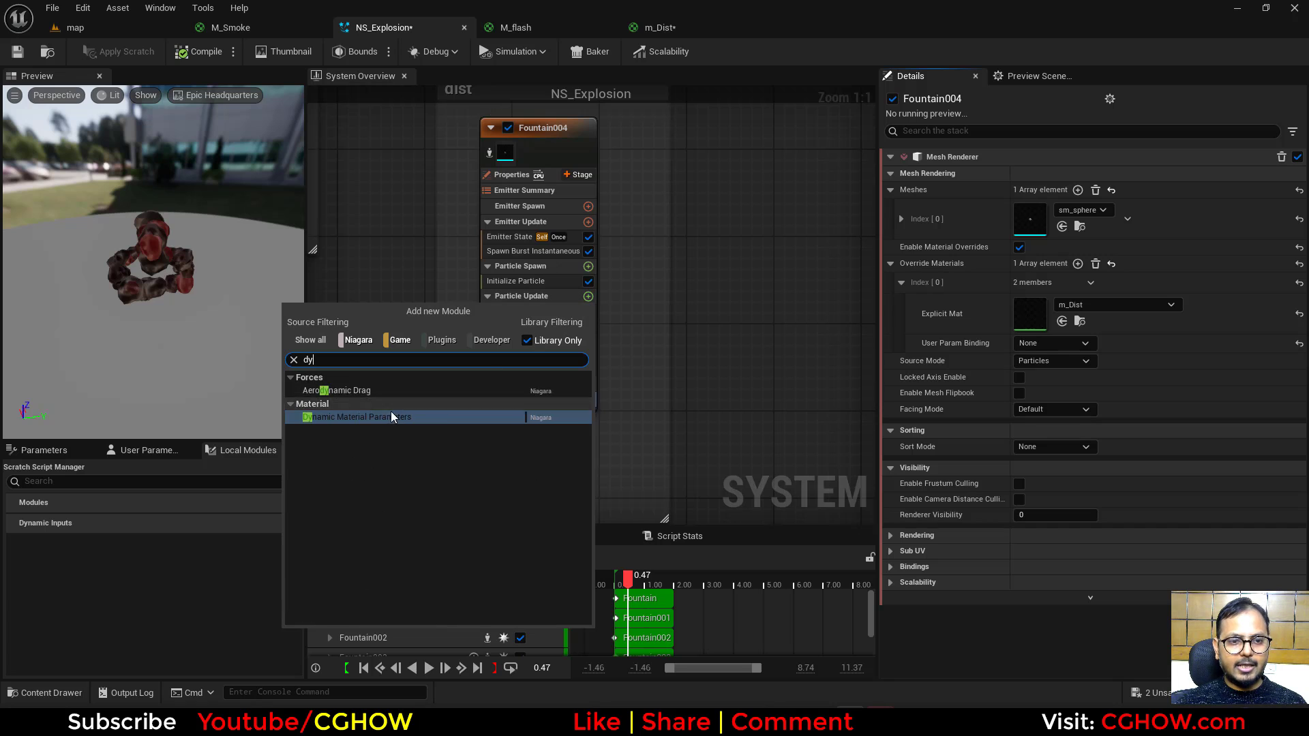
pyautogui.click(392, 417)
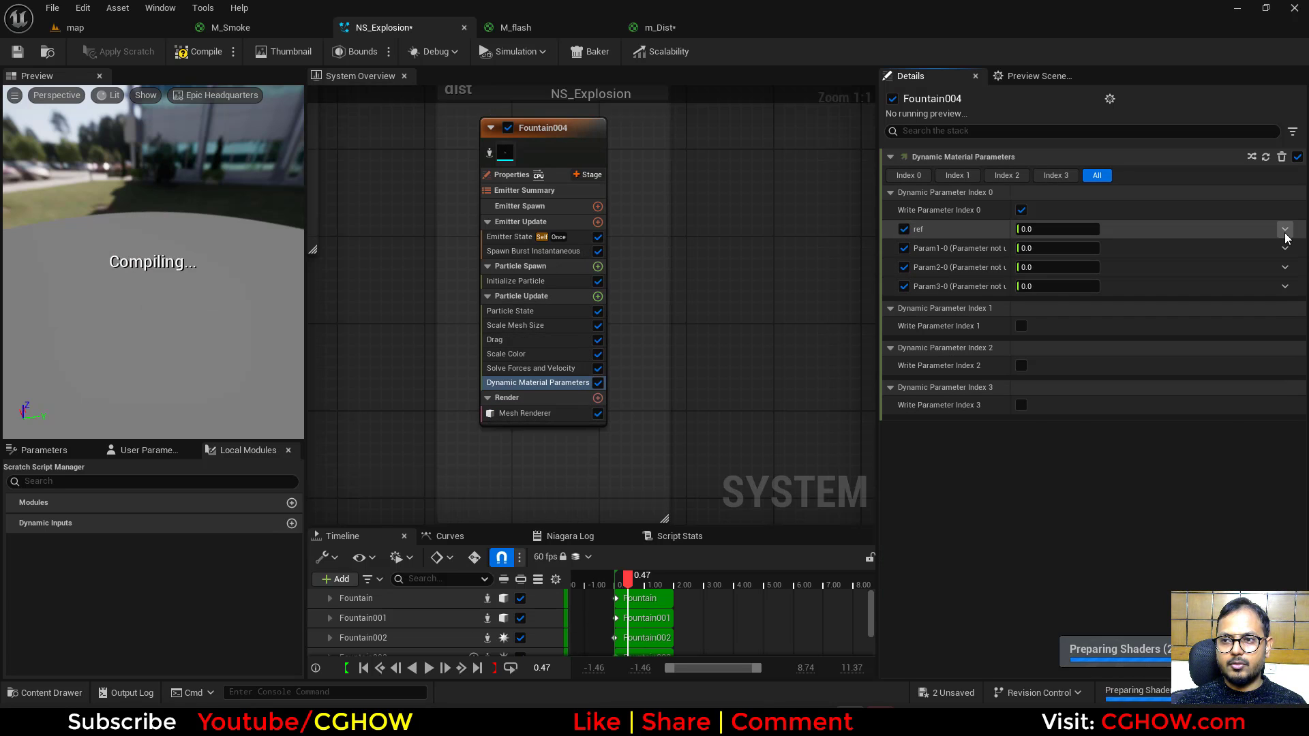
# Step: Drive ref with a Float from Curve easing down from 2 at time 0 to 1 at time 1, and replay the explosion in the map
pyautogui.click(1285, 233)
pyautogui.click(1068, 330)
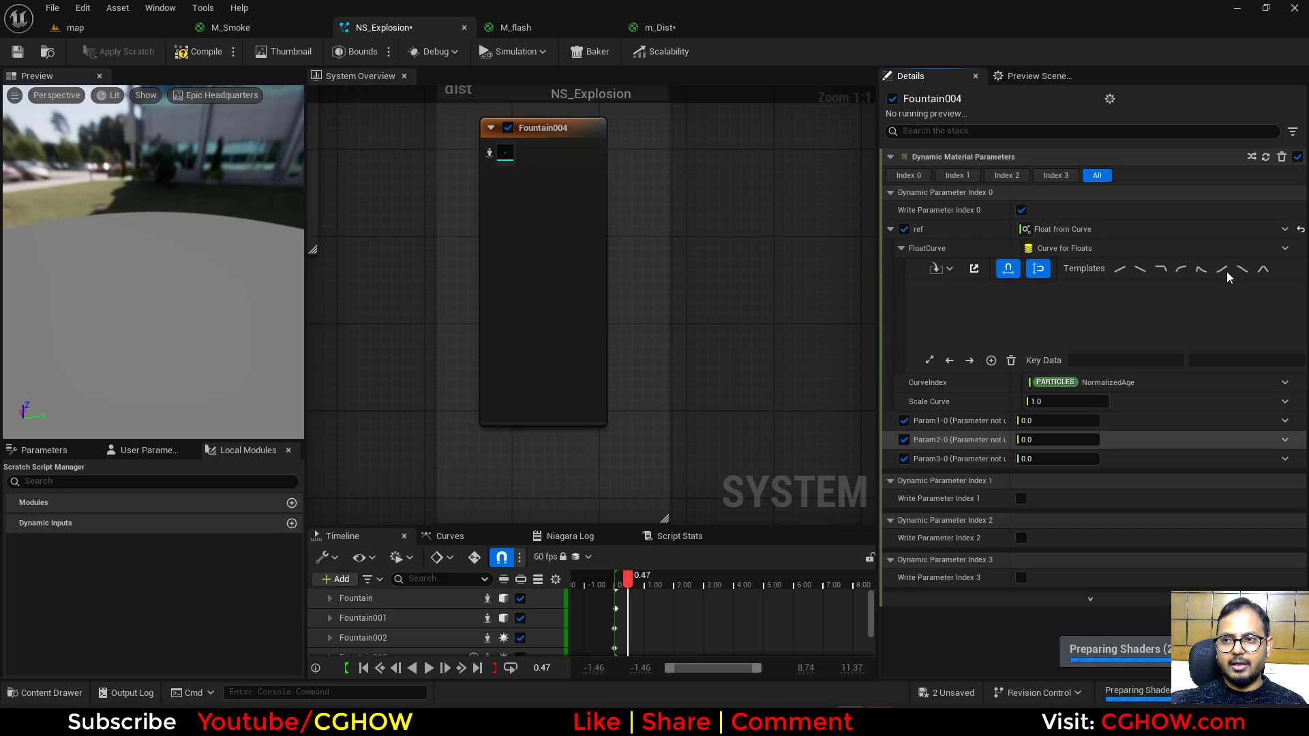
pyautogui.click(1228, 270)
pyautogui.click(1017, 297)
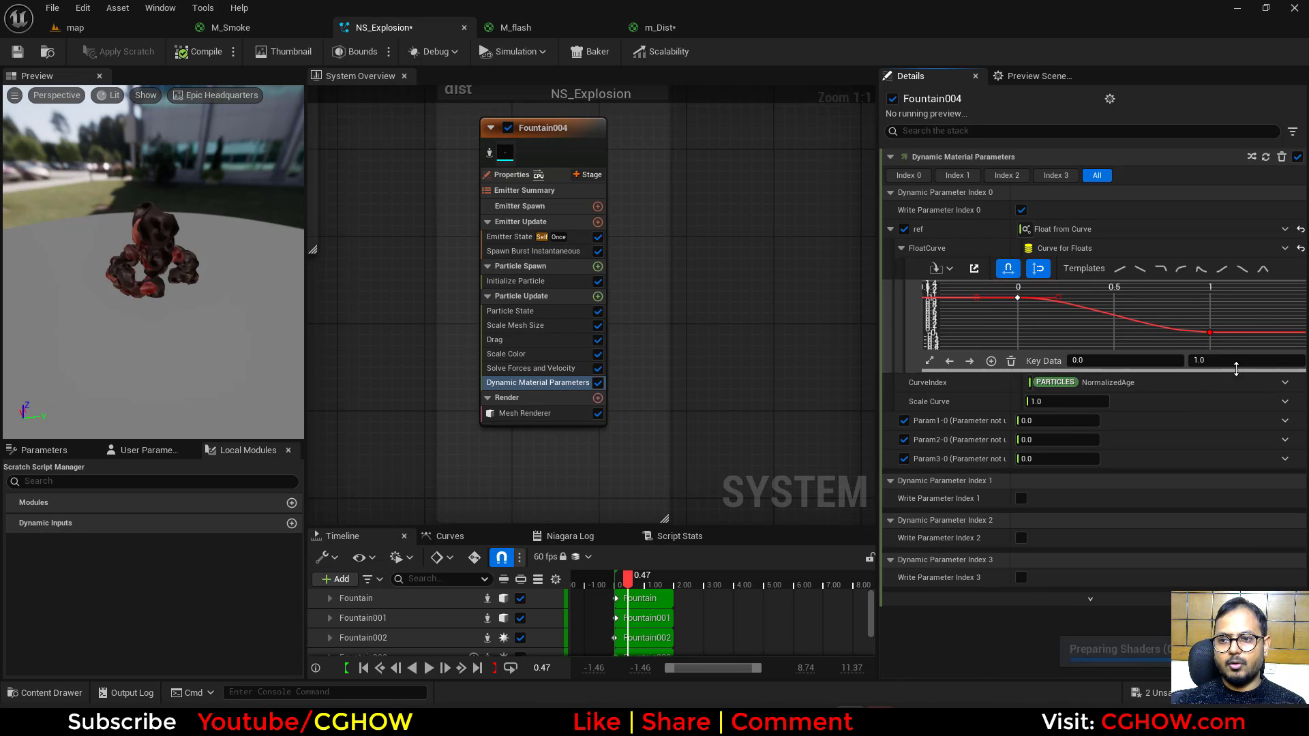
pyautogui.click(1235, 362)
pyautogui.write('2')
pyautogui.press('Return')
pyautogui.click(1207, 362)
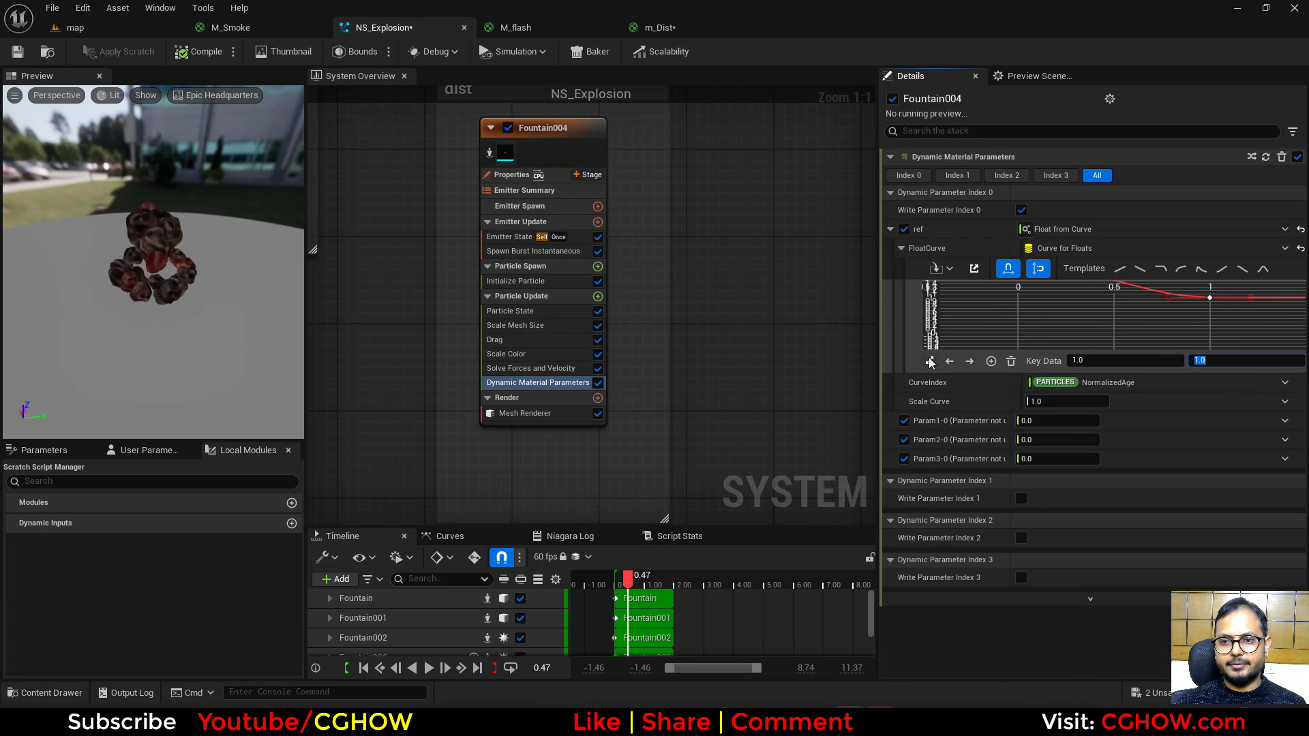
pyautogui.write('1')
pyautogui.press('Return')
pyautogui.click(75, 28)
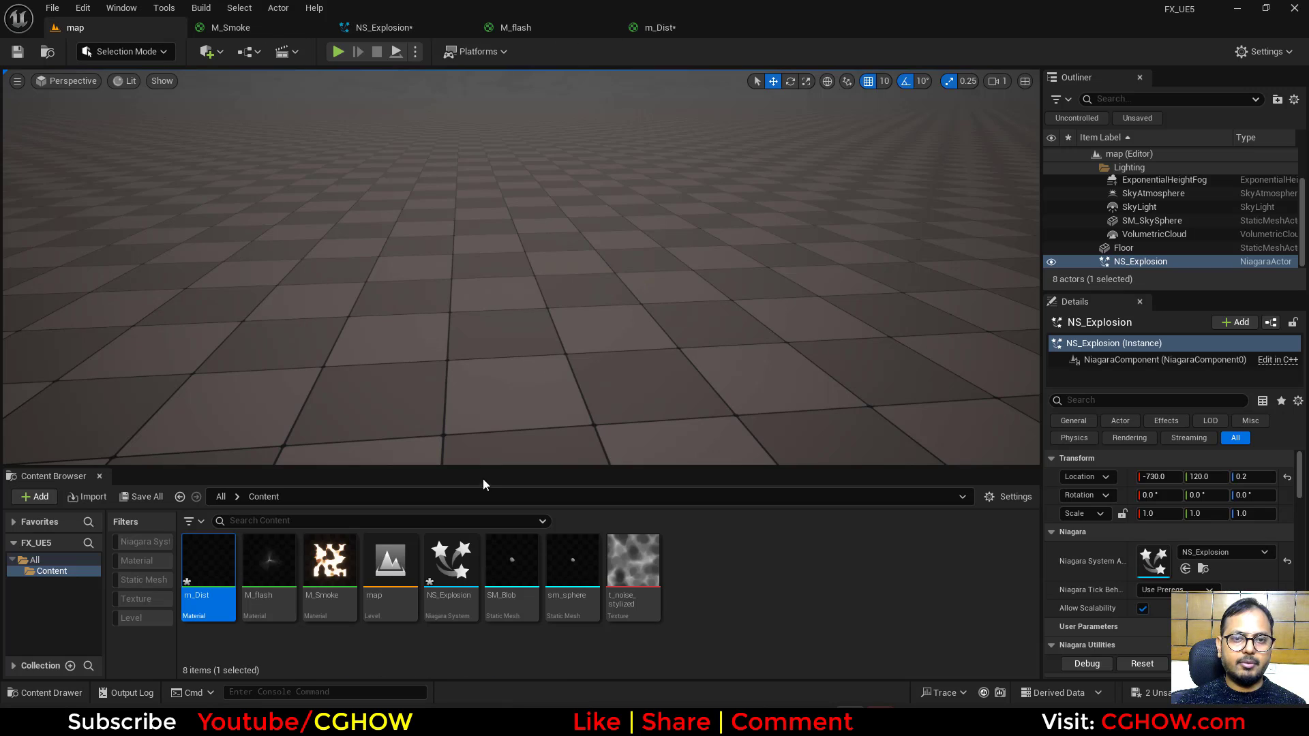
pyautogui.click(1142, 664)
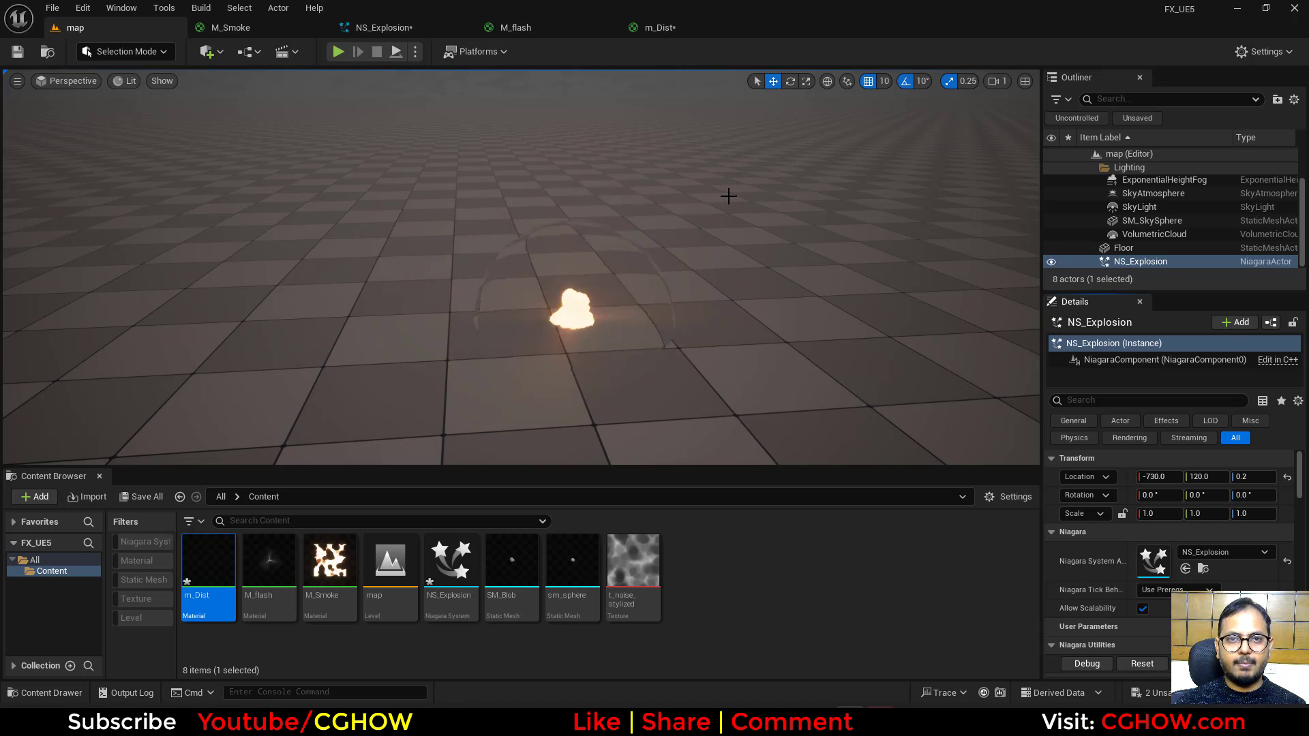
# Step: Preview the Fresnel node on its own in m_Dist and frame the whole preview sphere
pyautogui.click(525, 30)
pyautogui.click(665, 33)
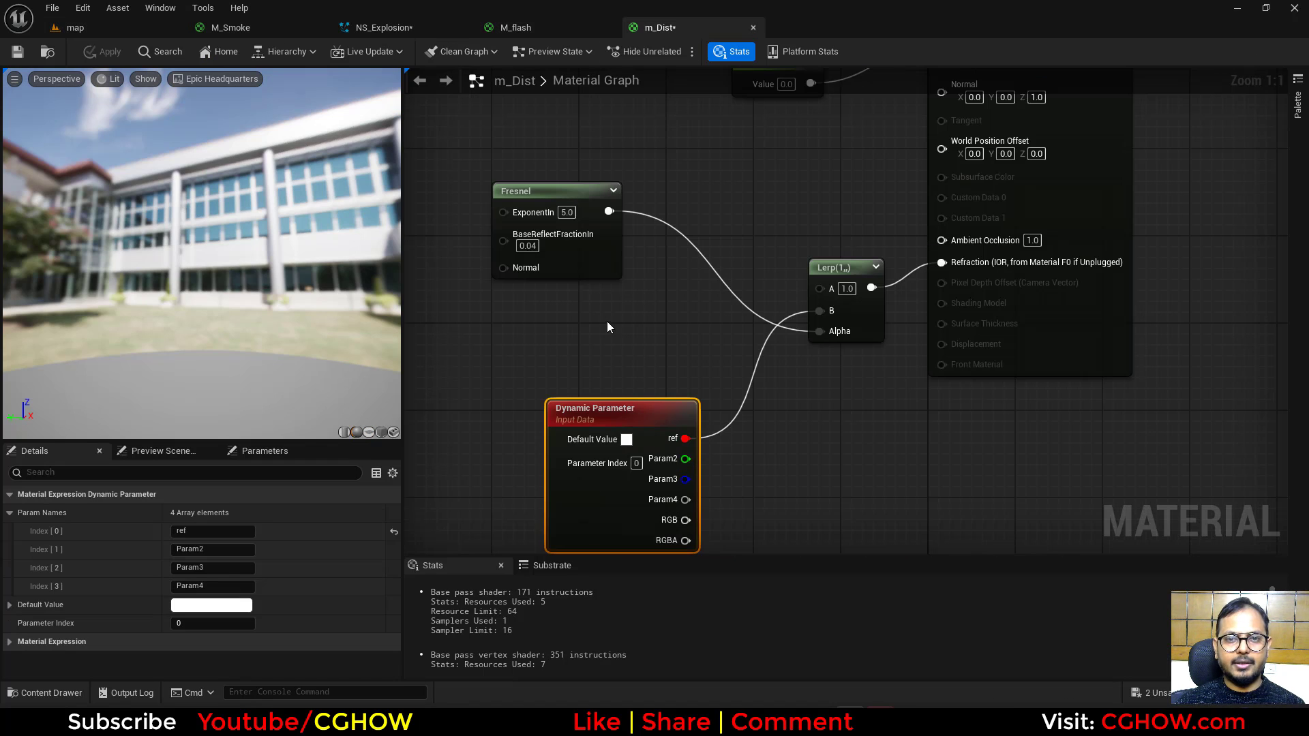
pyautogui.moveTo(607, 321); pyautogui.dragTo(679, 383, button='right')
pyautogui.press('space')
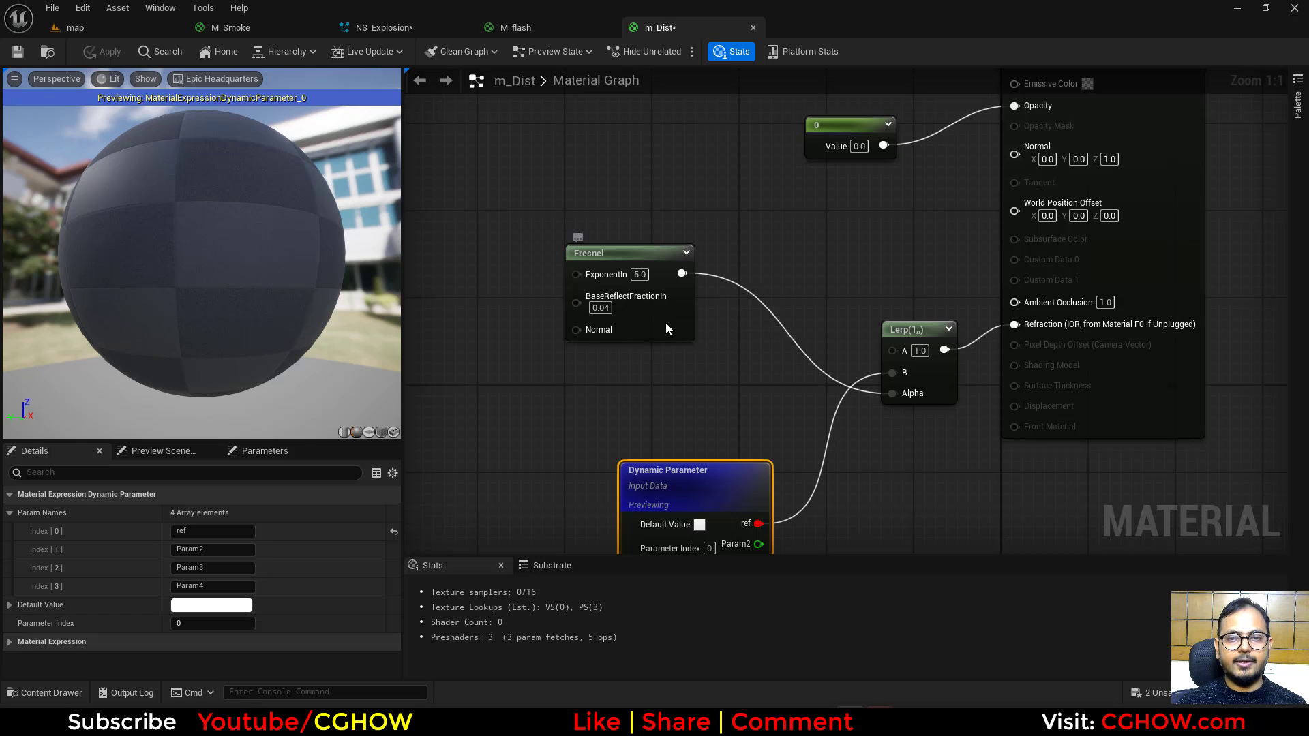
pyautogui.click(668, 338)
pyautogui.press('space')
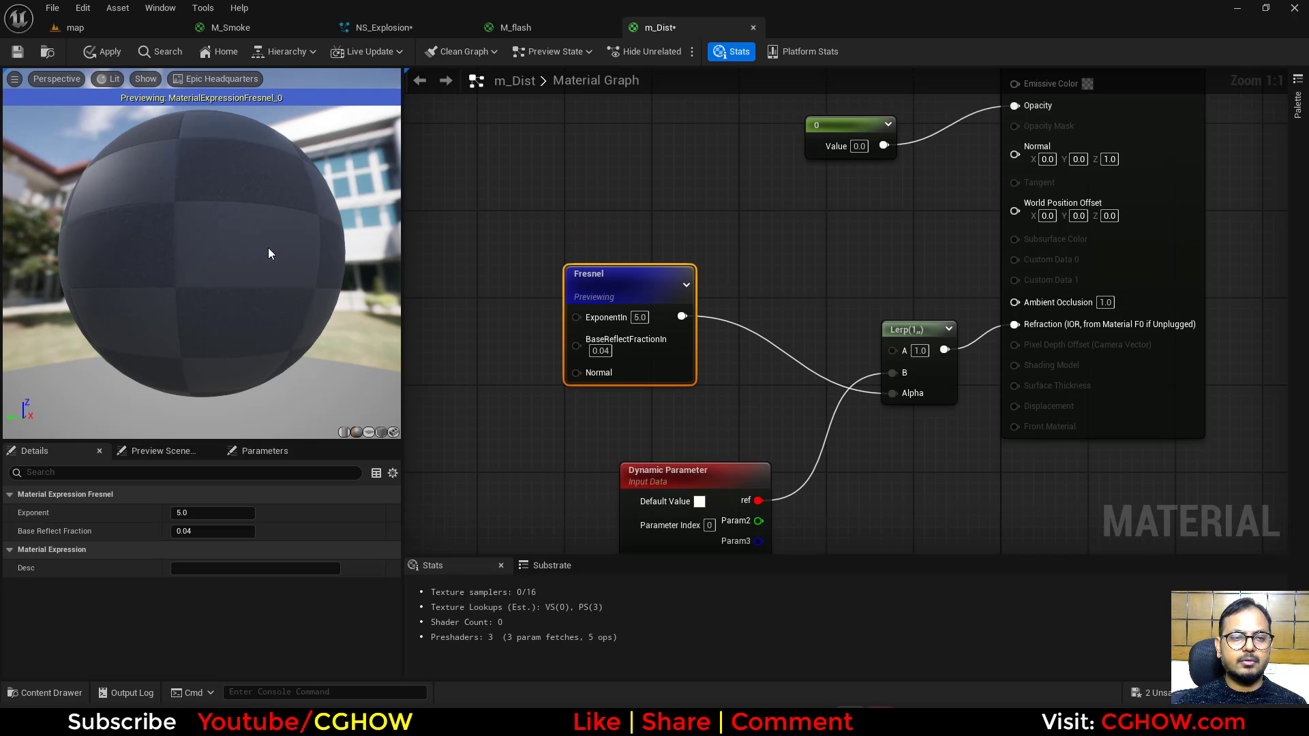
pyautogui.scroll(-5, 268, 253)
pyautogui.moveTo(268, 253); pyautogui.dragTo(307, 254)
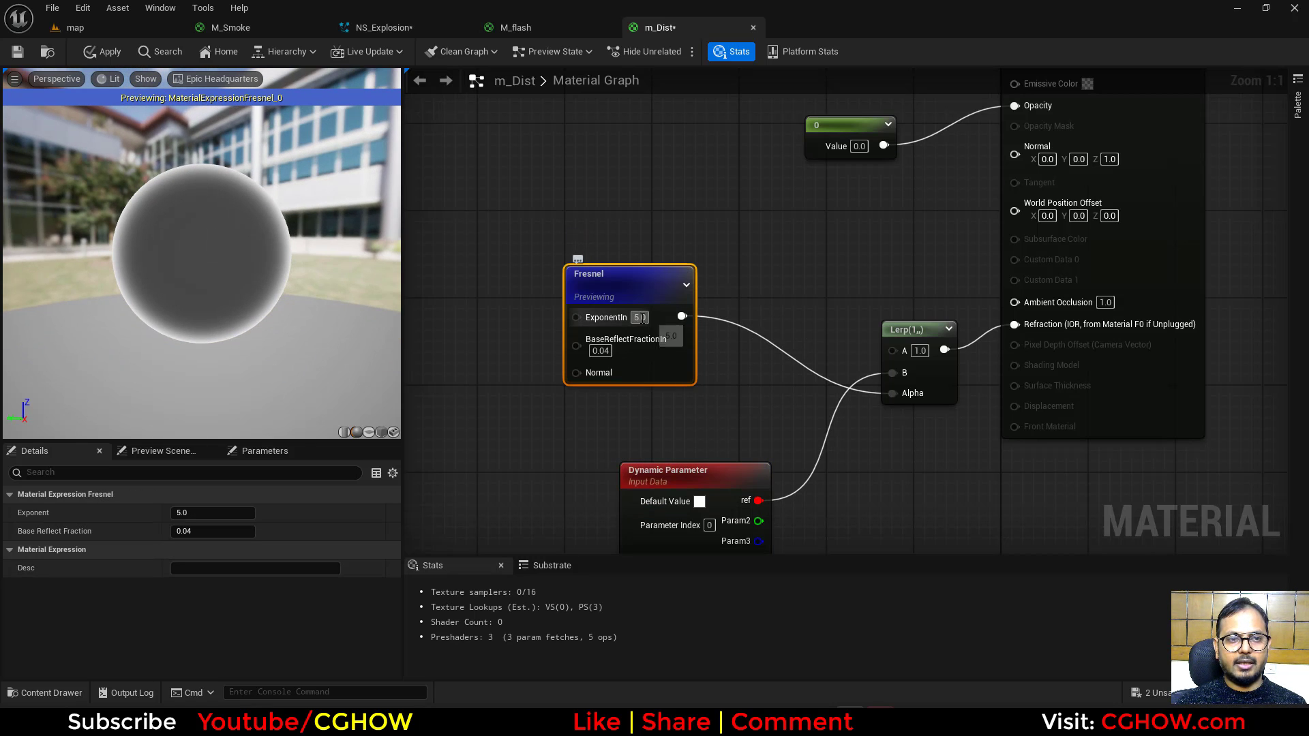
# Step: Compare Fresnel exponents of 2 and 1, keep ExponentIn at 2, and save m_Dist
pyautogui.write('2')
pyautogui.press('Return')
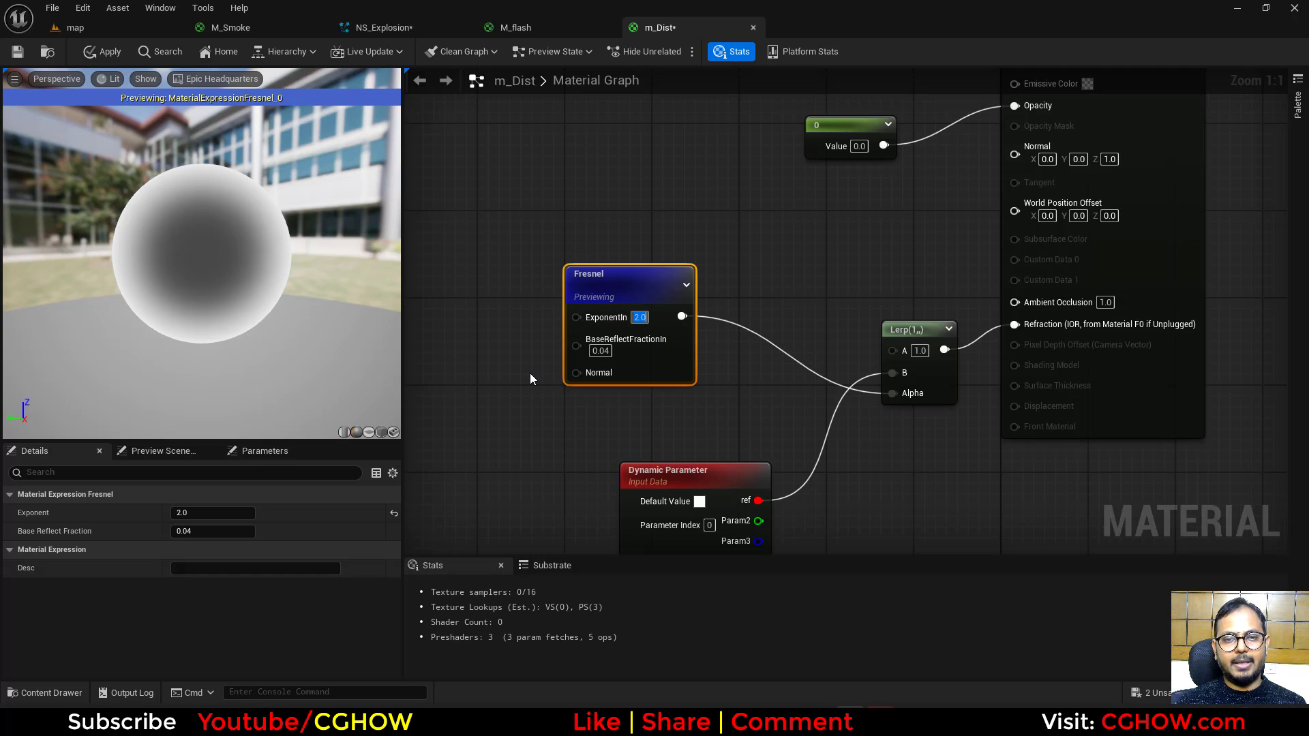
pyautogui.write('1')
pyautogui.press('Return')
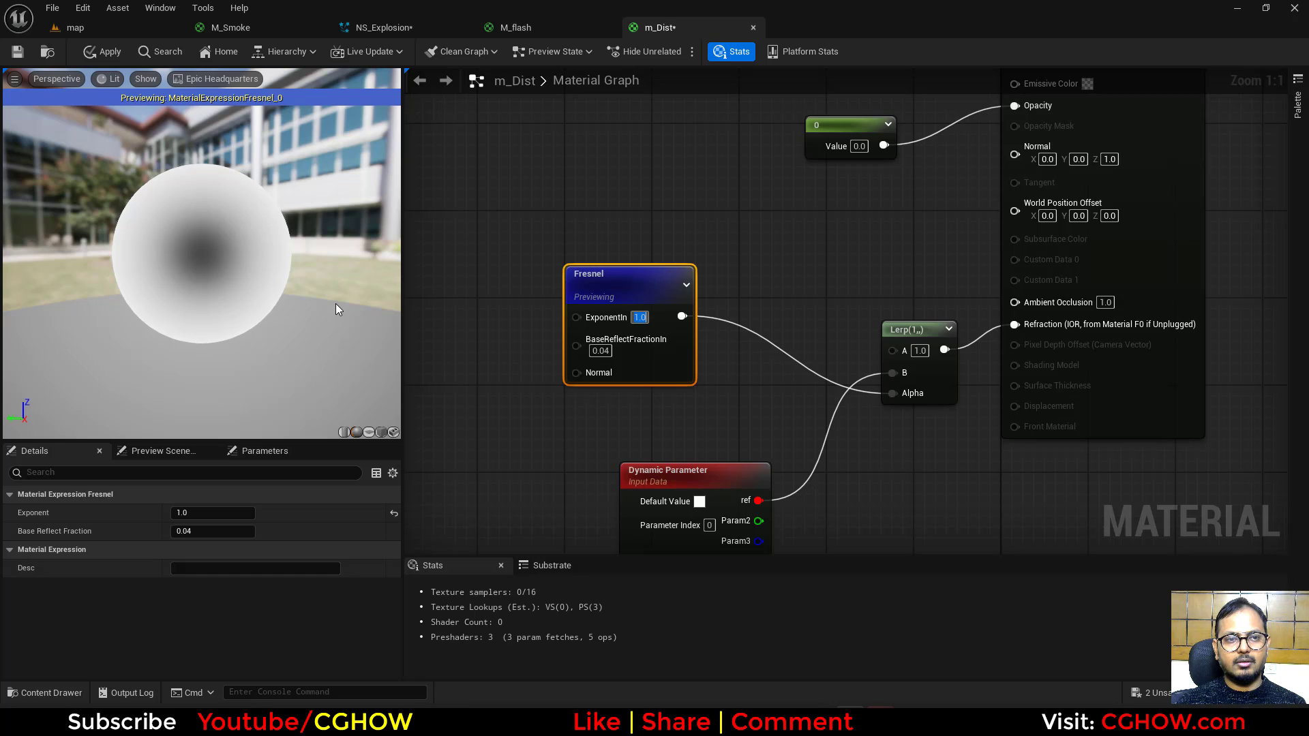
pyautogui.write('2')
pyautogui.press('Return')
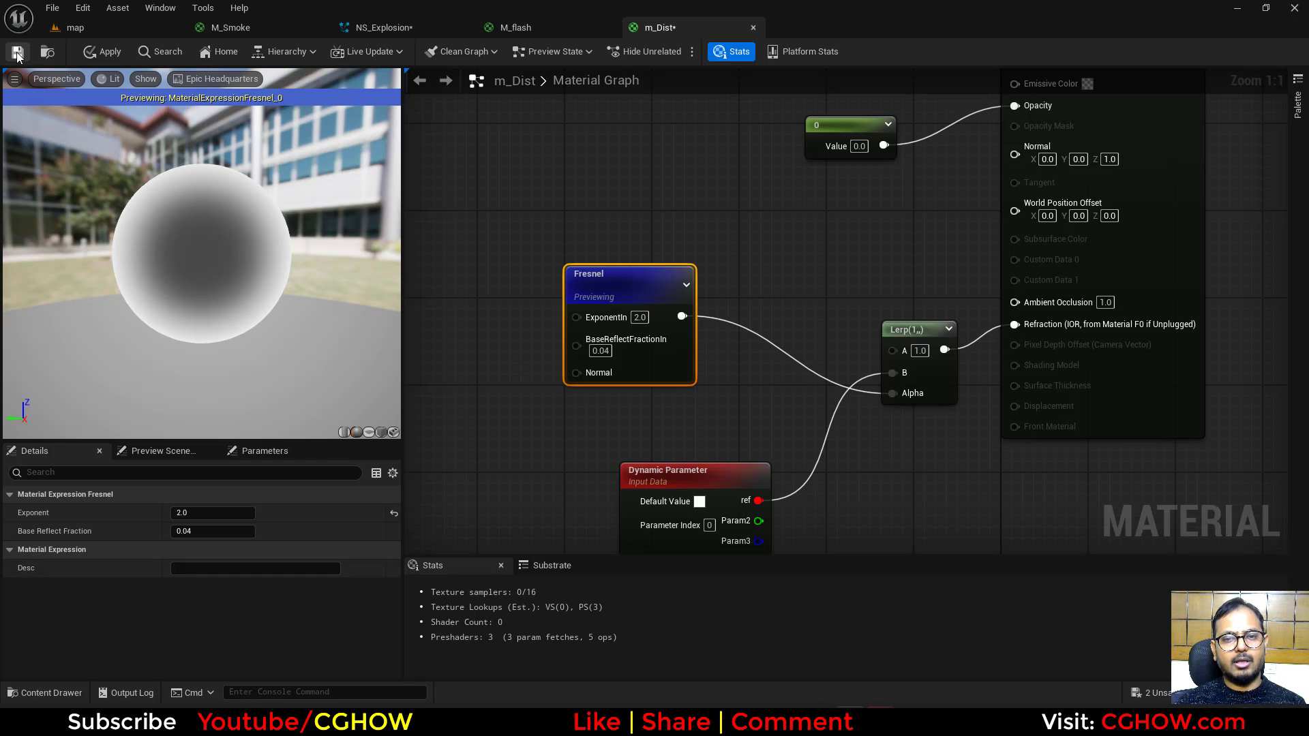
pyautogui.click(11, 50)
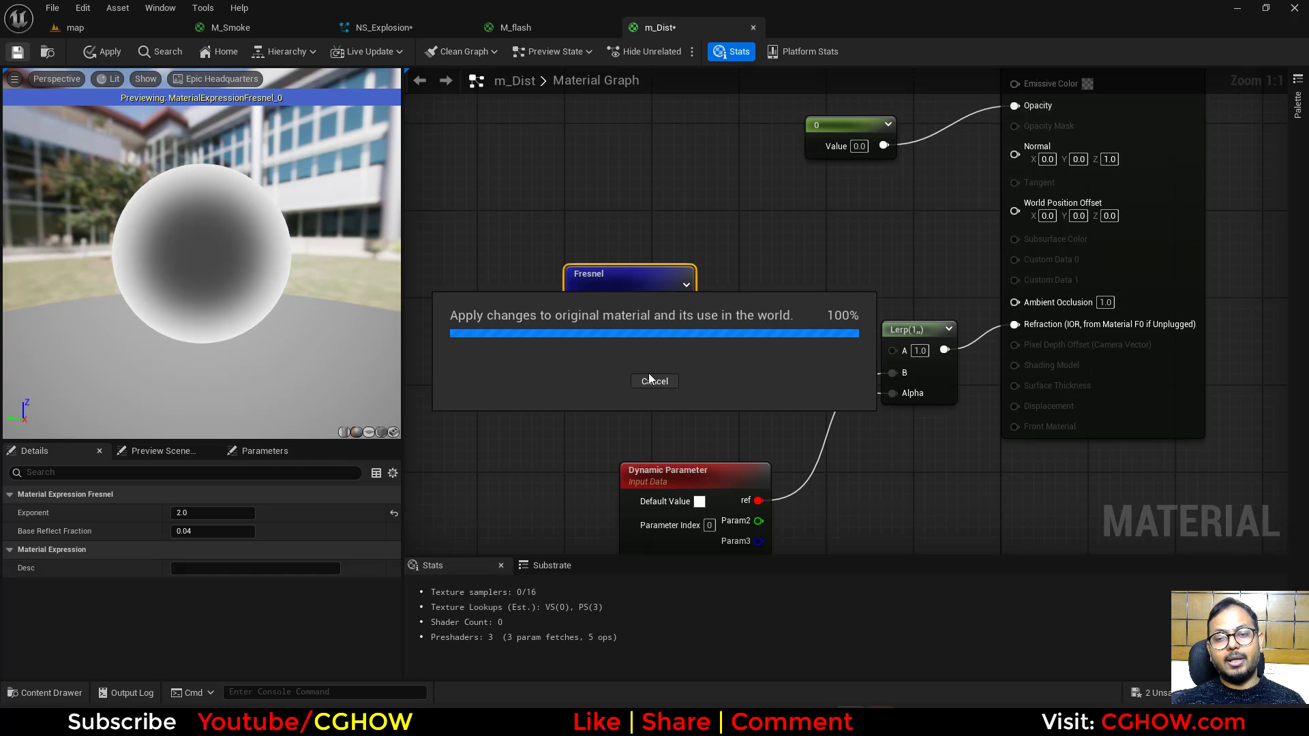
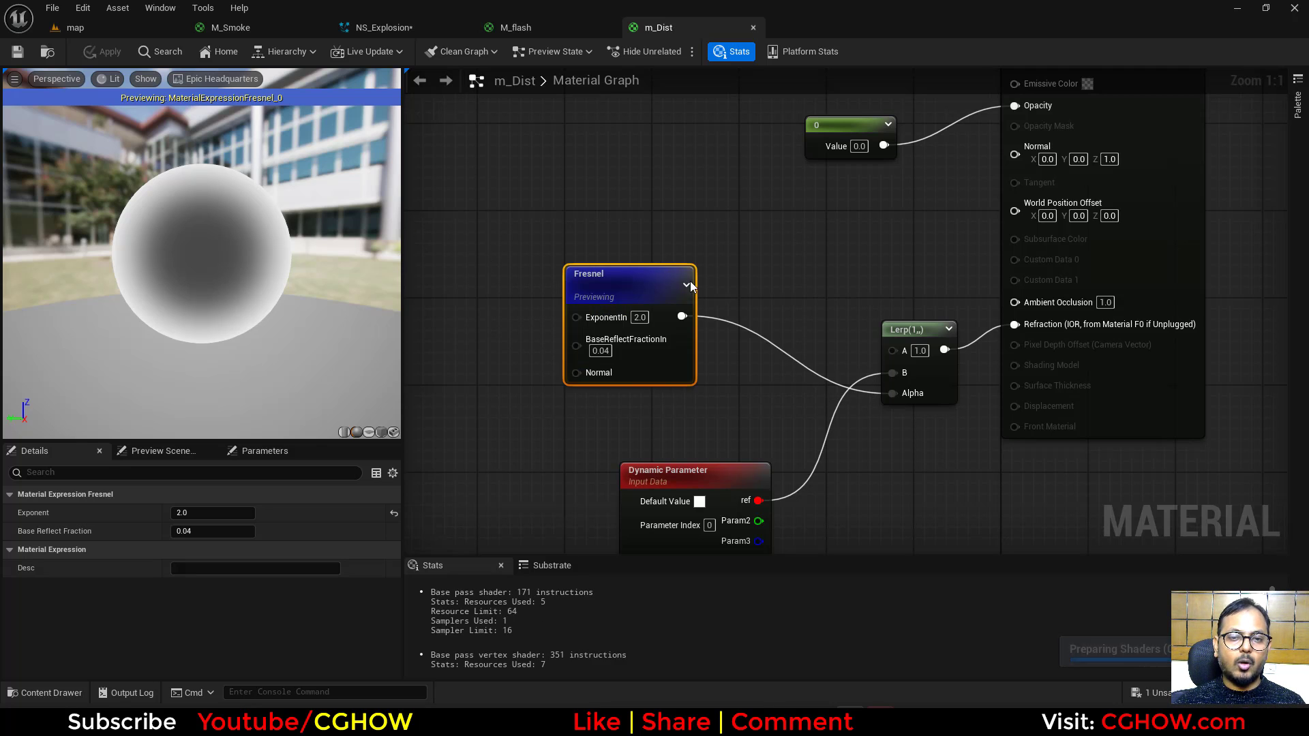
# Step: Replay NS_Explosion in the map several times to check the distortion sphere
pyautogui.click(123, 22)
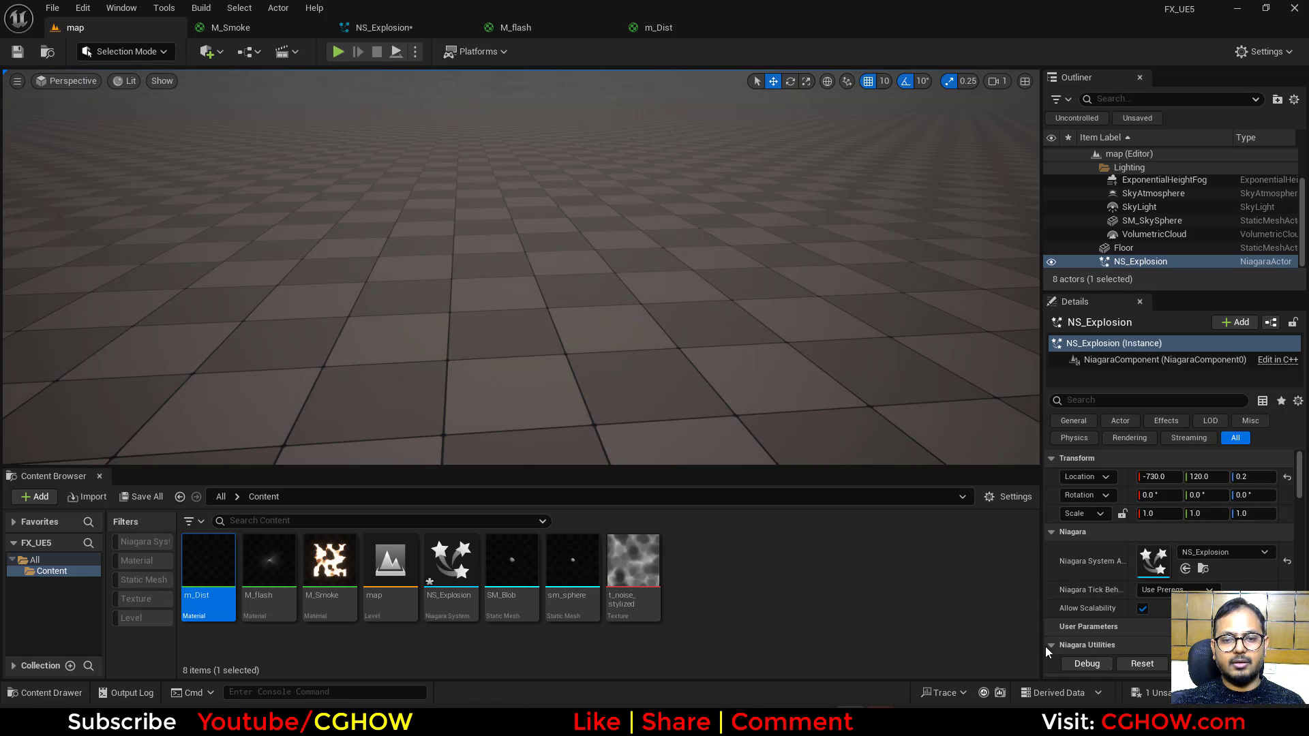
pyautogui.click(1157, 666)
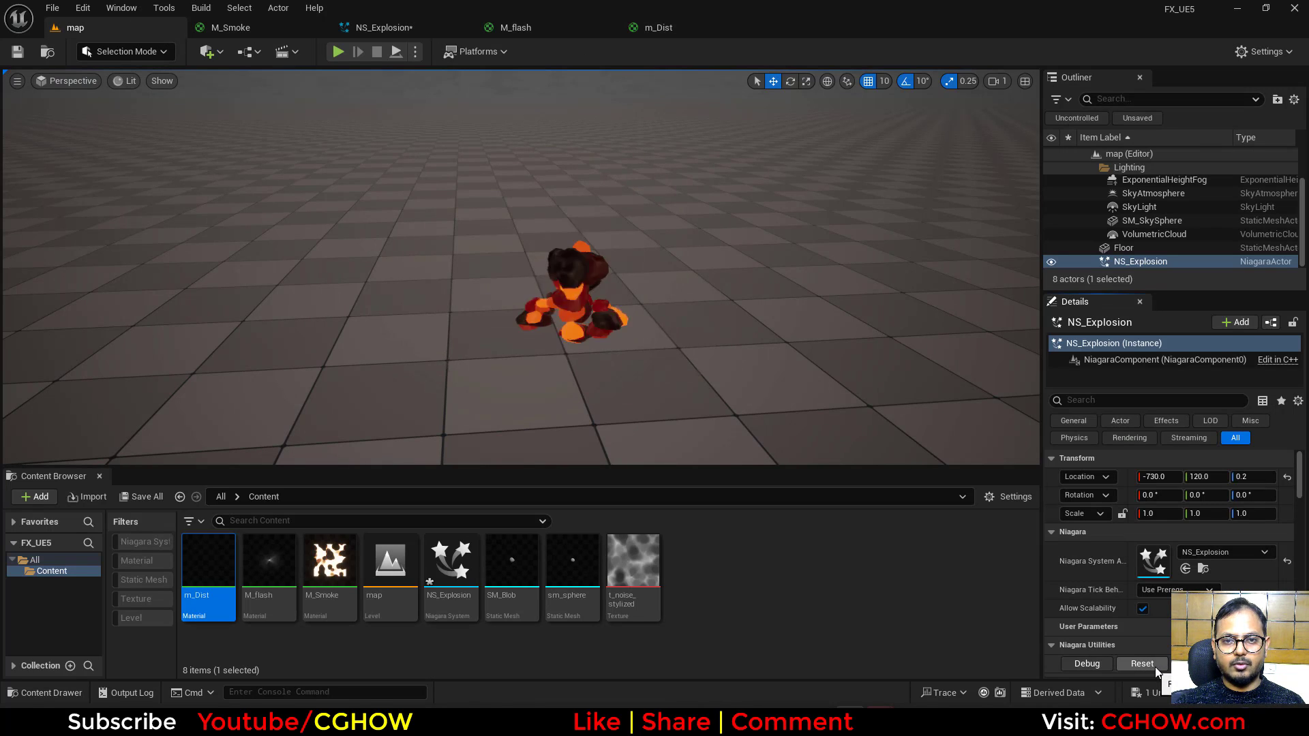
pyautogui.click(1155, 667)
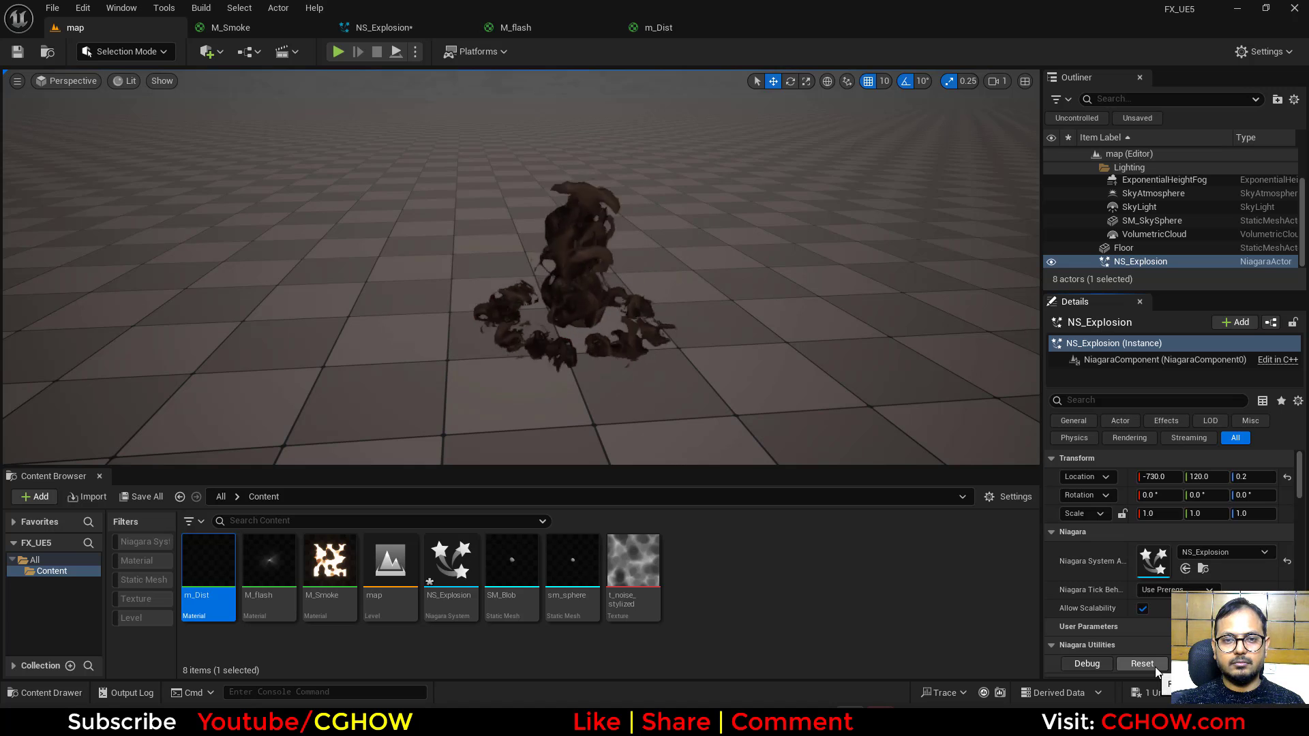
pyautogui.click(1155, 667)
pyautogui.click(1155, 667)
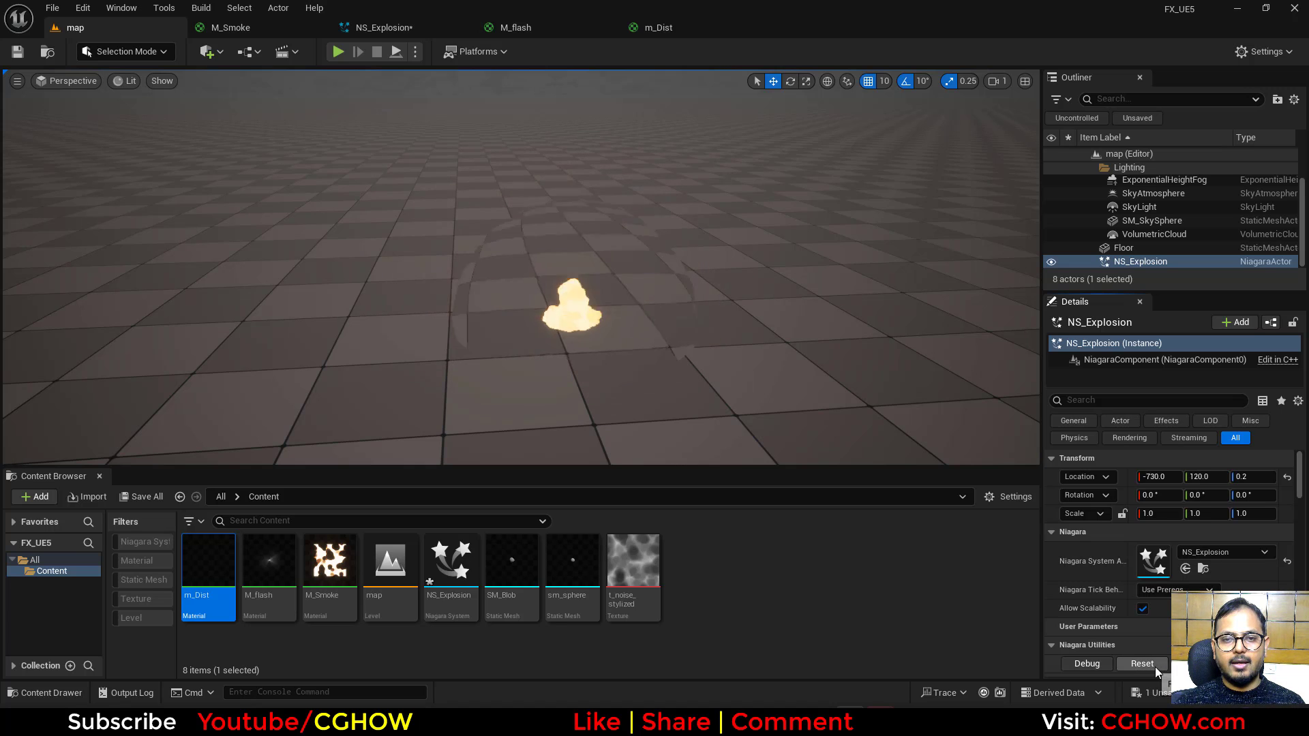
# Step: Duplicate the Fountain003 flash emitter into the empty area below the flash group in NS_Explosion
pyautogui.click(401, 30)
pyautogui.scroll(-2, 525, 231)
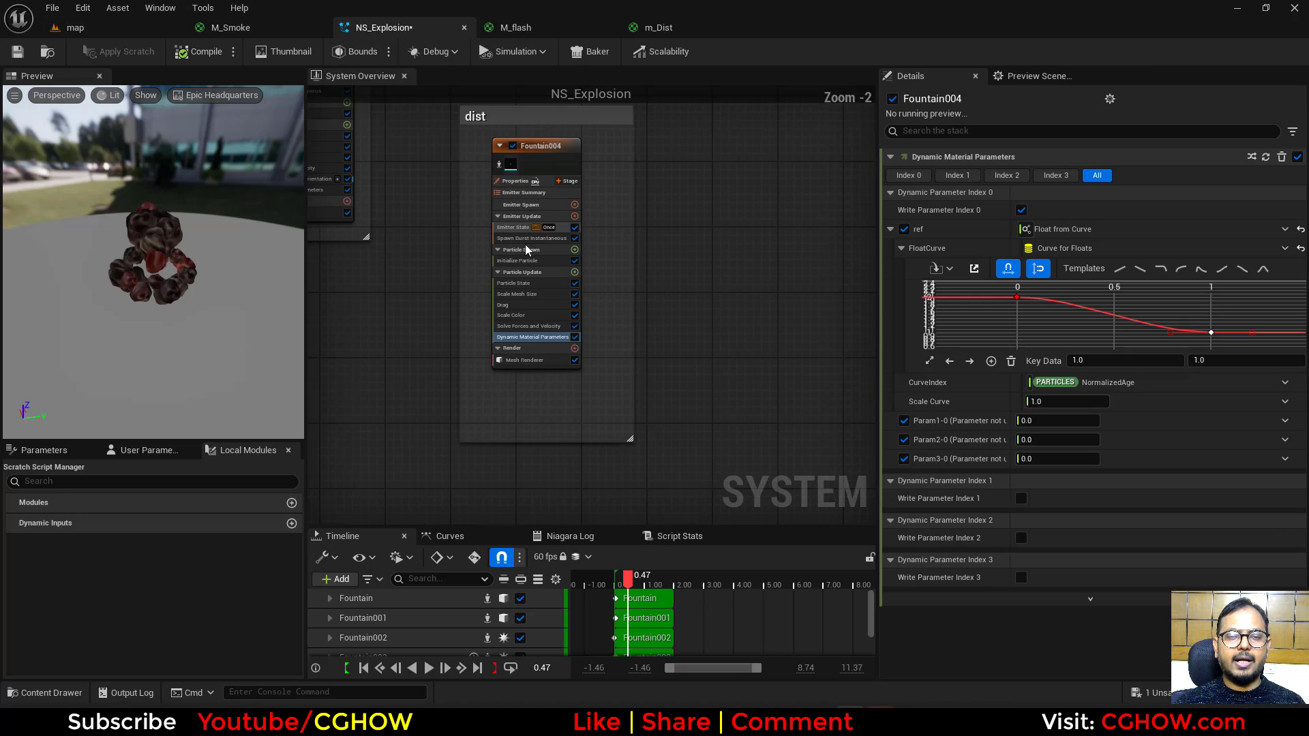
pyautogui.moveTo(440, 305); pyautogui.dragTo(697, 464, button='right')
pyautogui.scroll(-4, 694, 377)
pyautogui.moveTo(556, 356); pyautogui.dragTo(502, 420, button='right')
pyautogui.scroll(4, 603, 357)
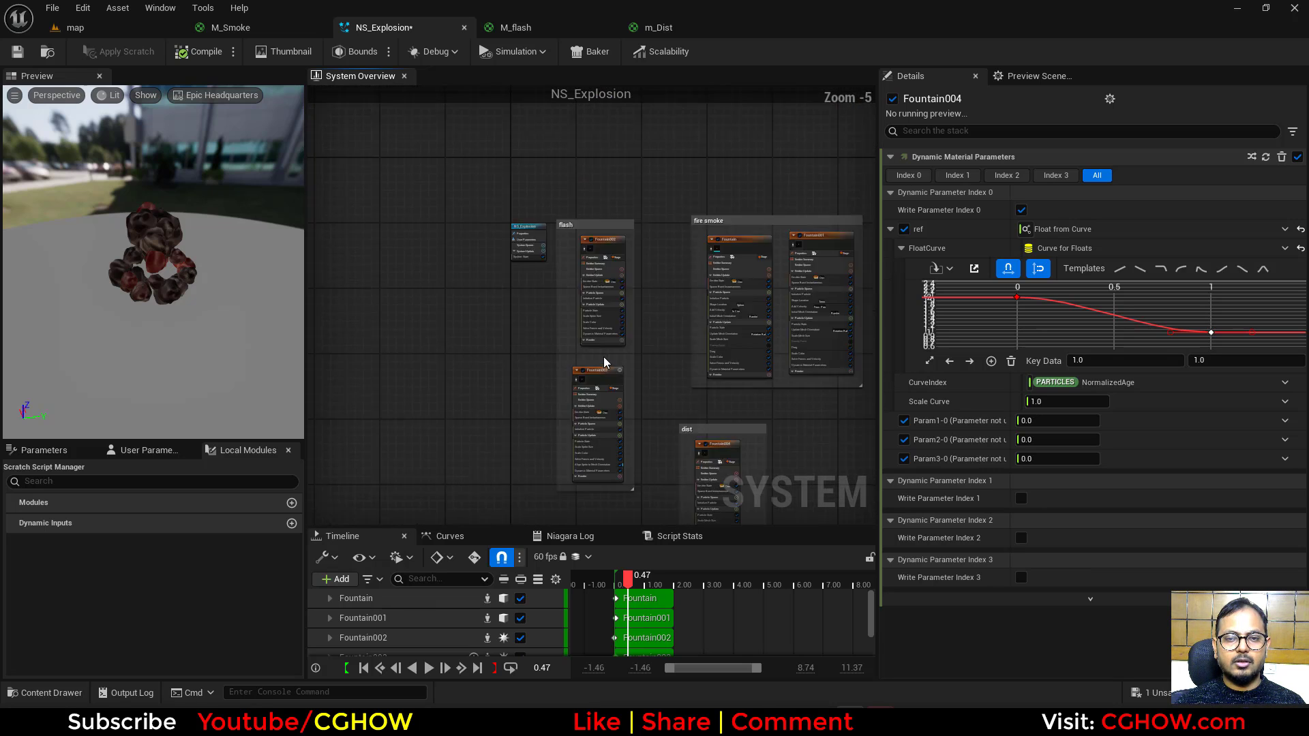
pyautogui.scroll(-2, 677, 353)
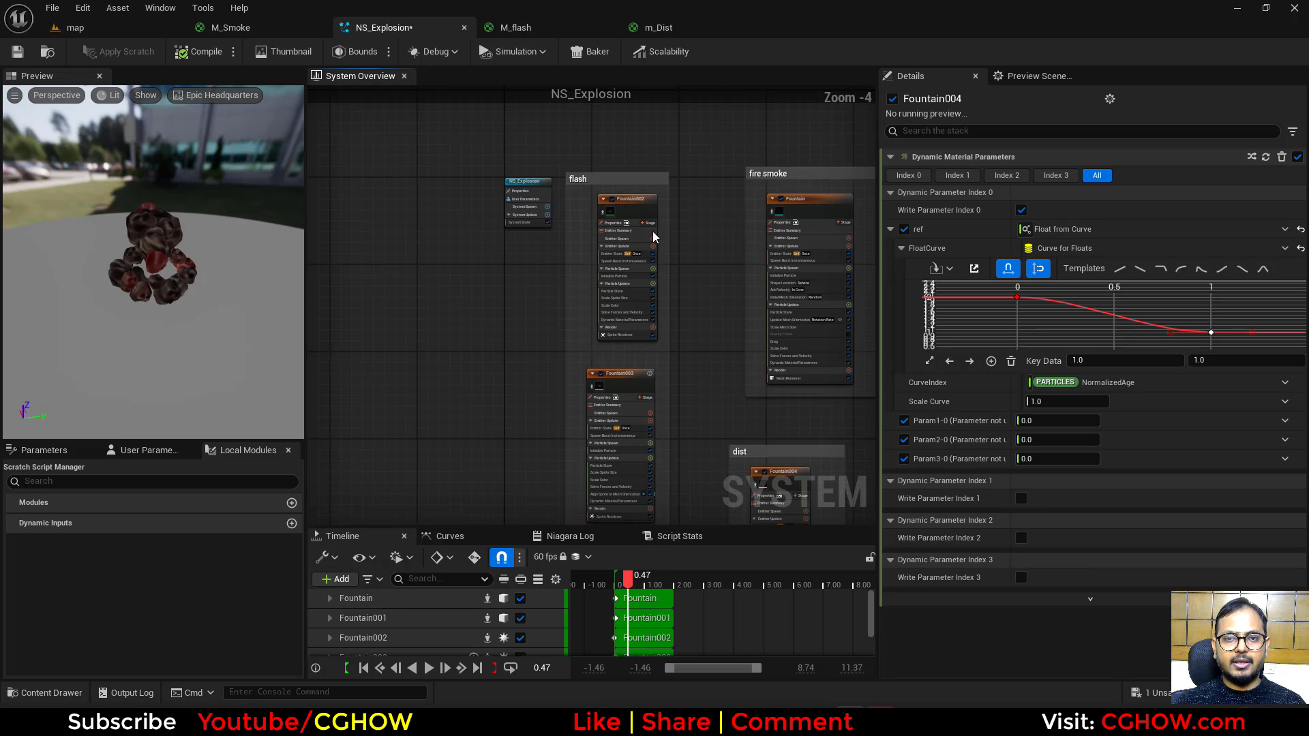
pyautogui.click(627, 379)
pyautogui.moveTo(486, 448); pyautogui.dragTo(494, 158, button='right')
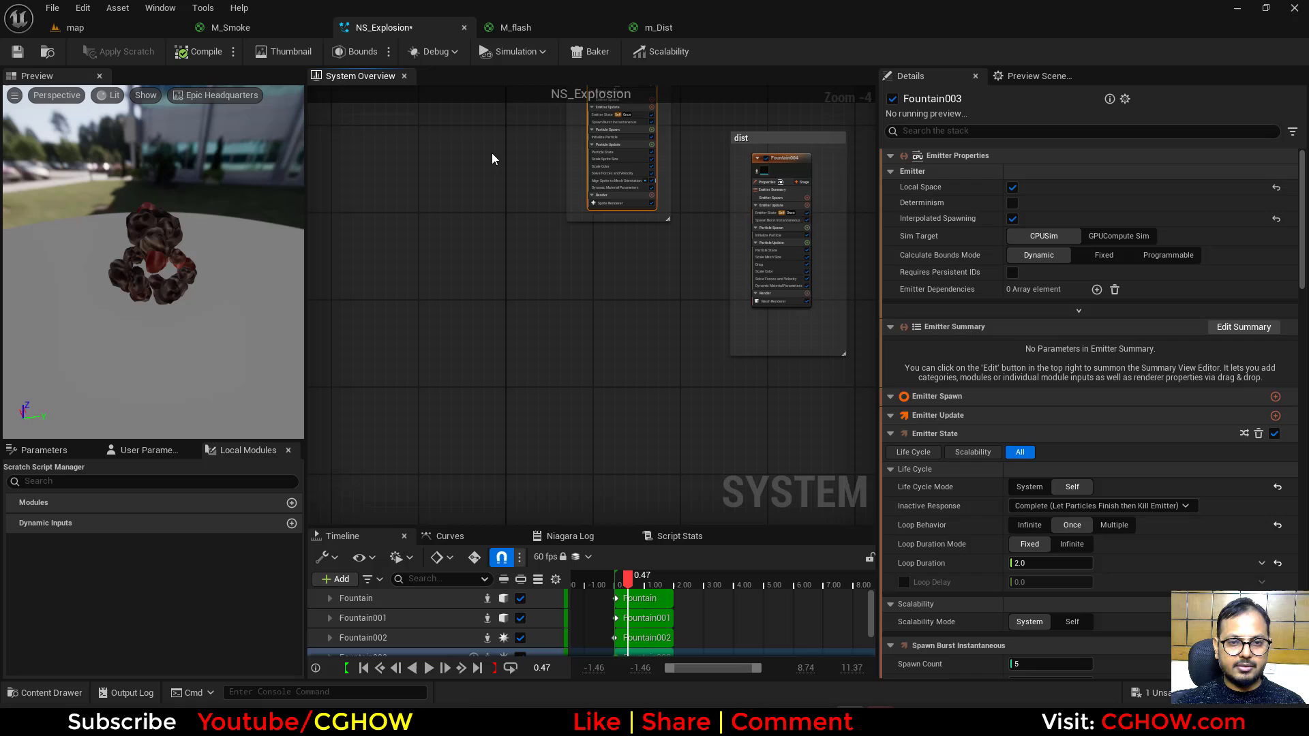
pyautogui.click(565, 277)
pyautogui.hotkey('ctrl', 'v')
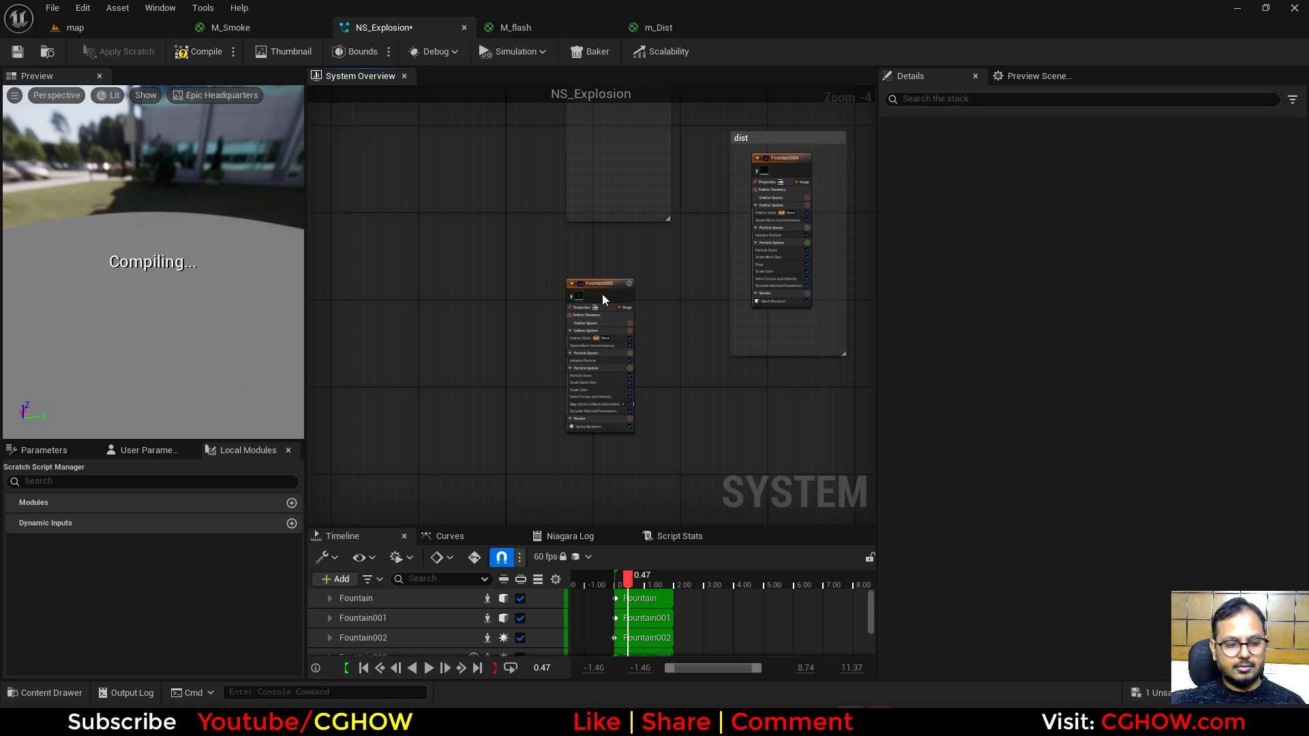
# Step: Enclose the duplicated emitter in a comment box titled "sparks"
pyautogui.click(603, 293)
pyautogui.write('csparks')
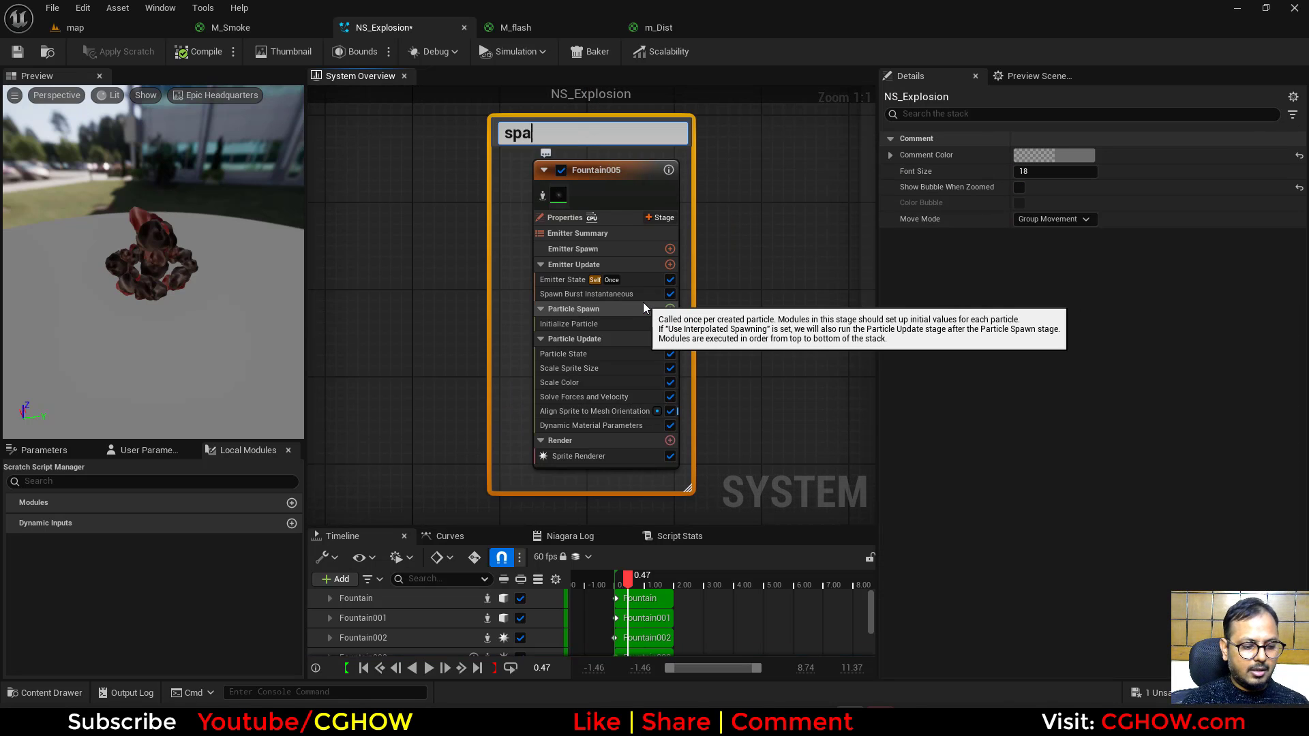
pyautogui.press('Return')
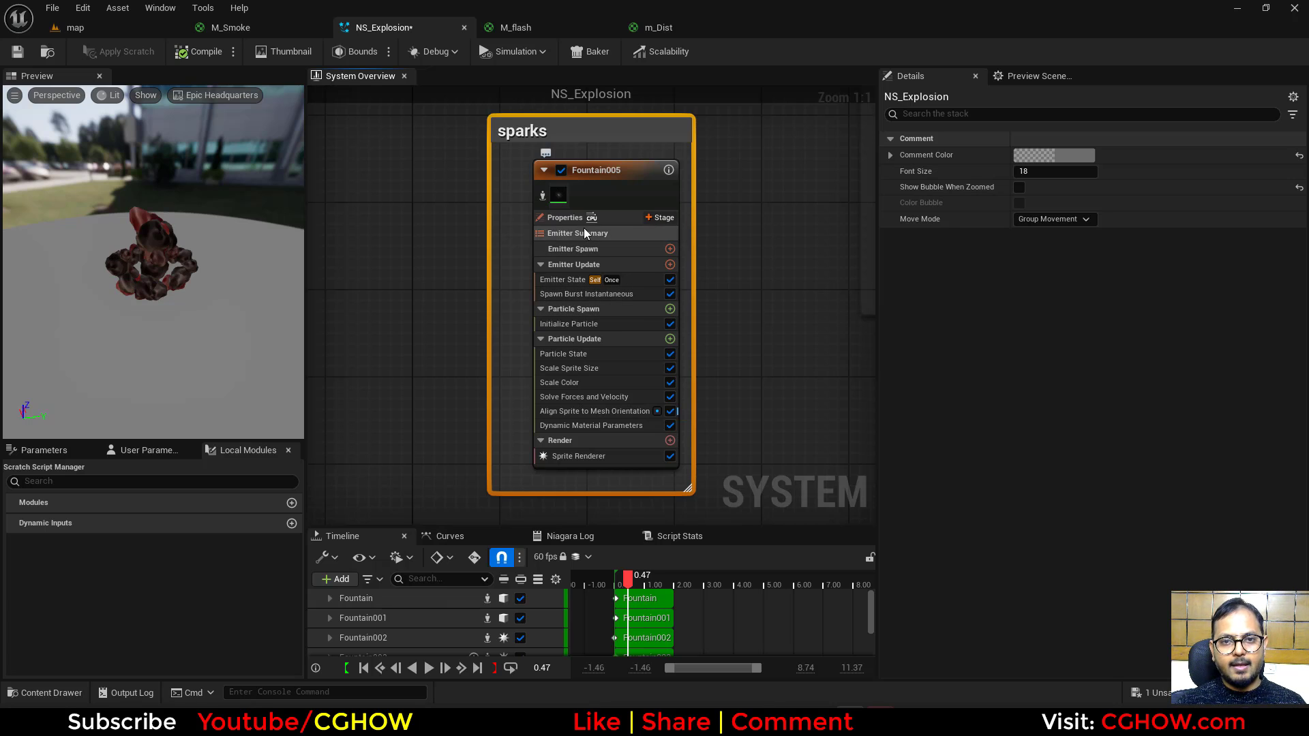
# Step: Replace the sparks emitter's renderer with a fresh default Sprite Renderer and delete its Align Sprite to Mesh Orientation module
pyautogui.click(580, 456)
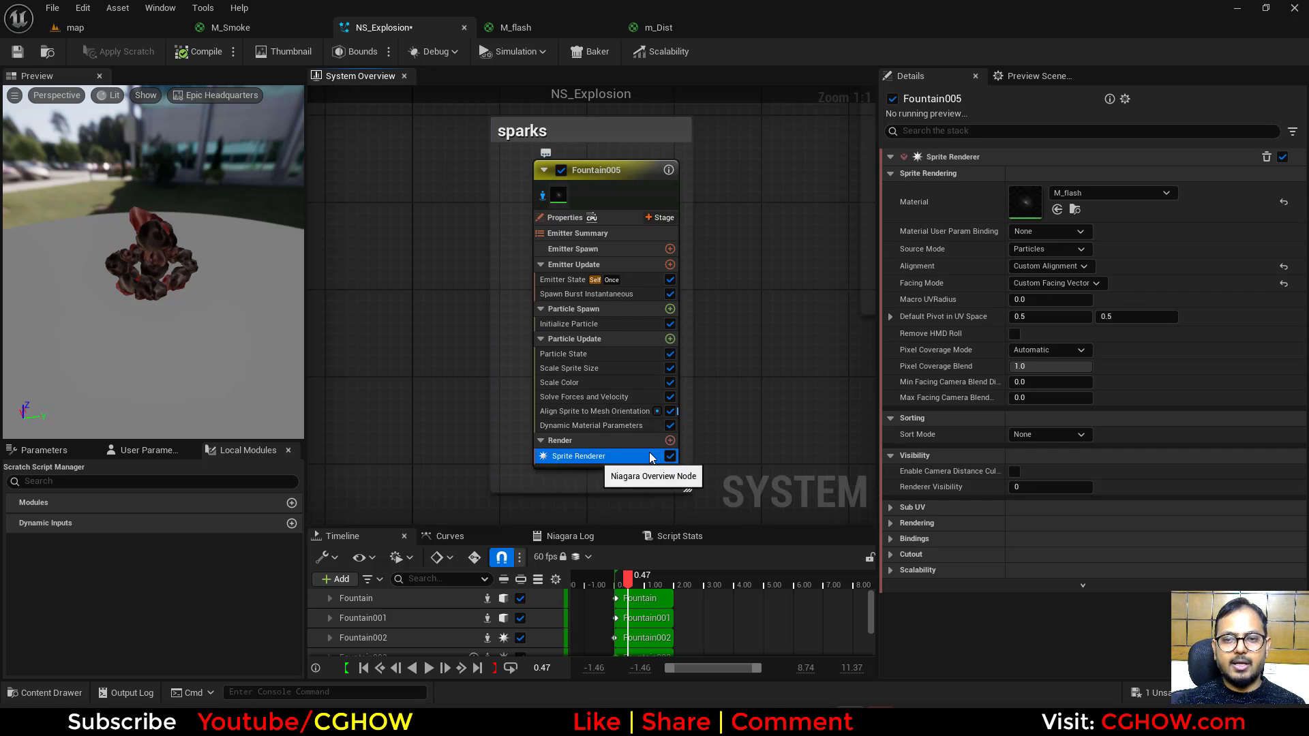
pyautogui.press('Delete')
pyautogui.click(670, 441)
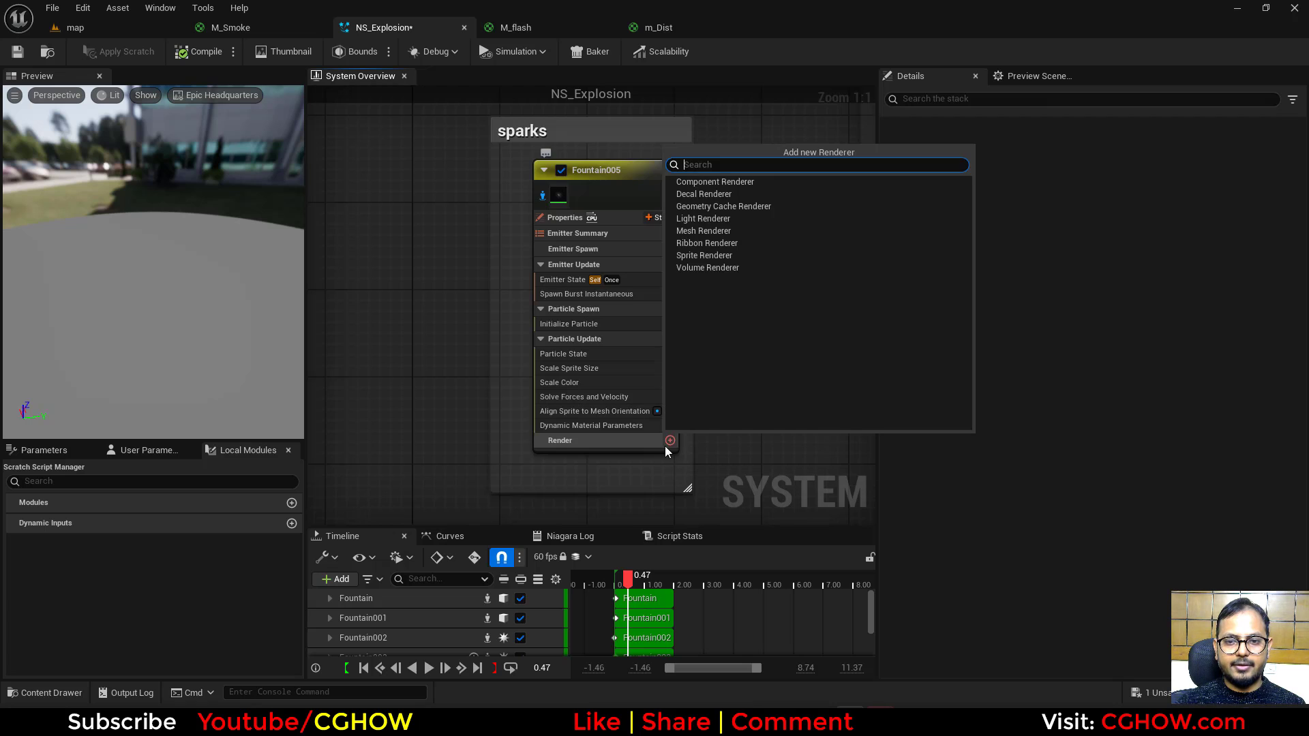
pyautogui.click(723, 268)
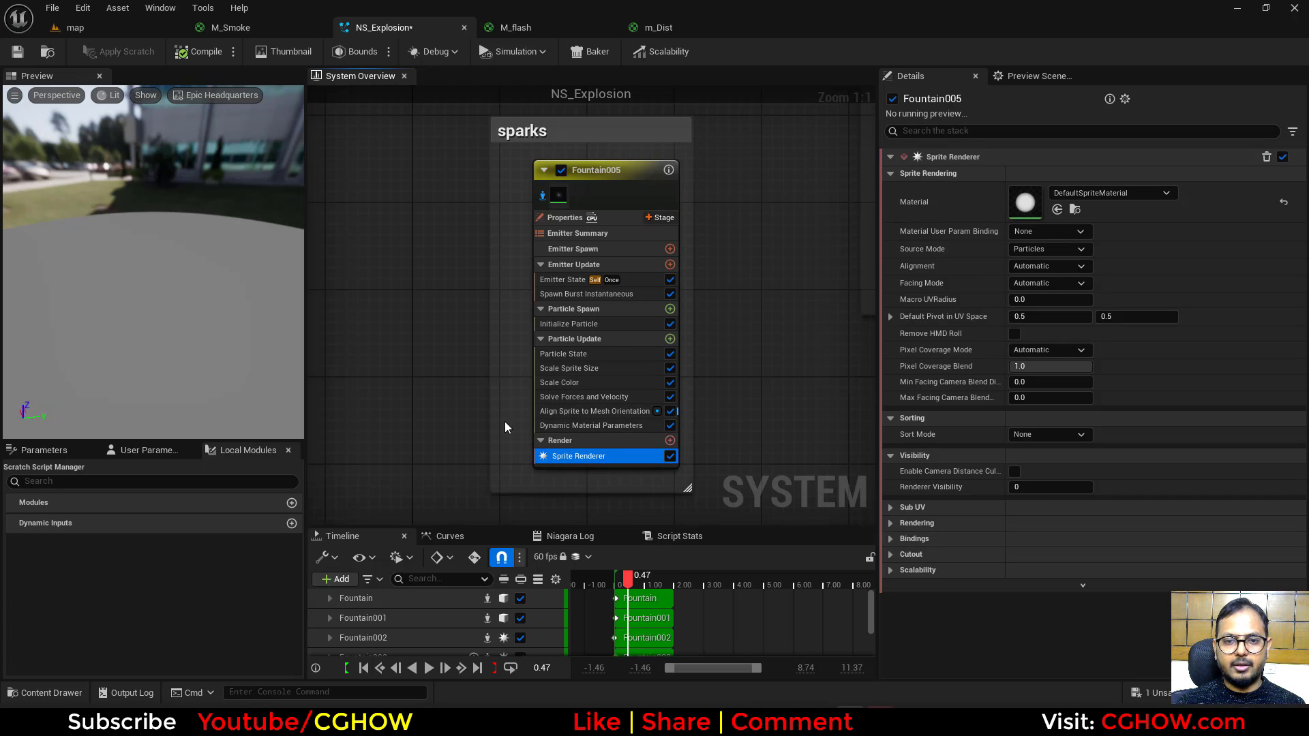
pyautogui.click(588, 450)
pyautogui.press('Delete')
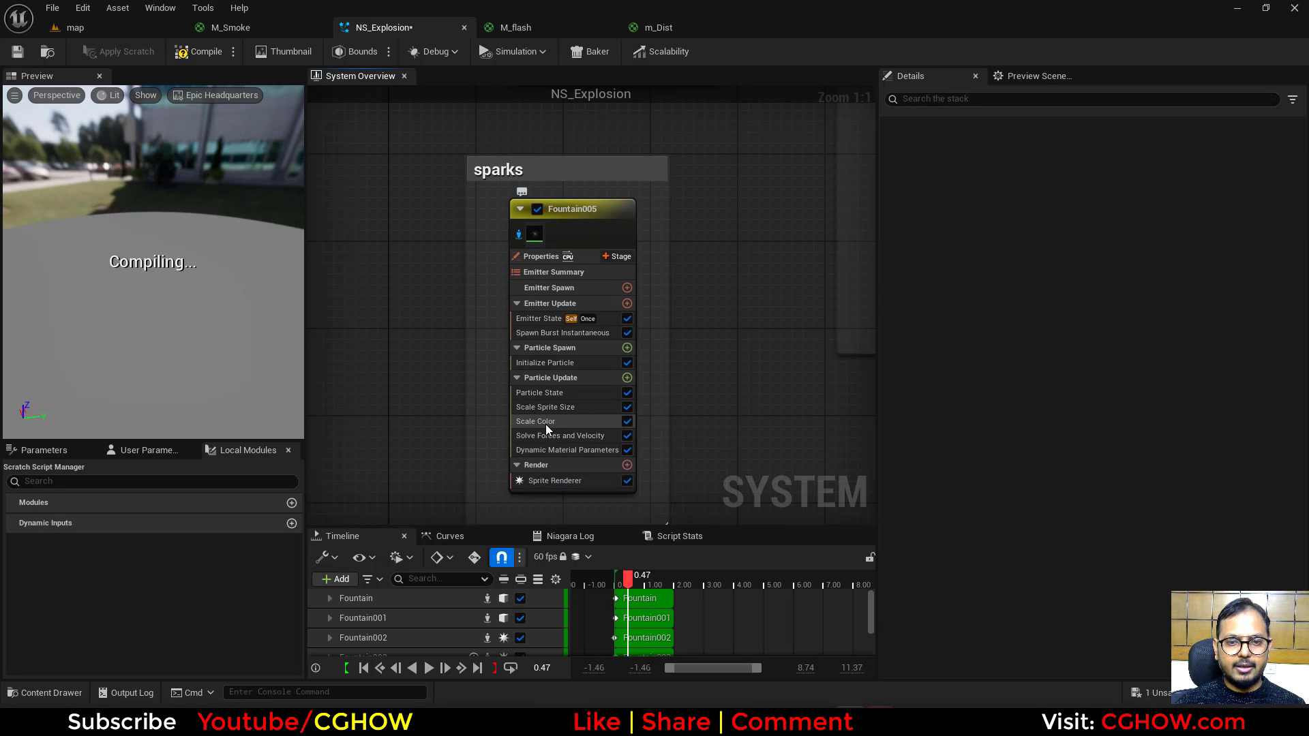
# Step: Delete the Scale Sprite Size module from the sparks emitter and set its burst Spawn Count to 20
pyautogui.click(565, 421)
pyautogui.click(565, 408)
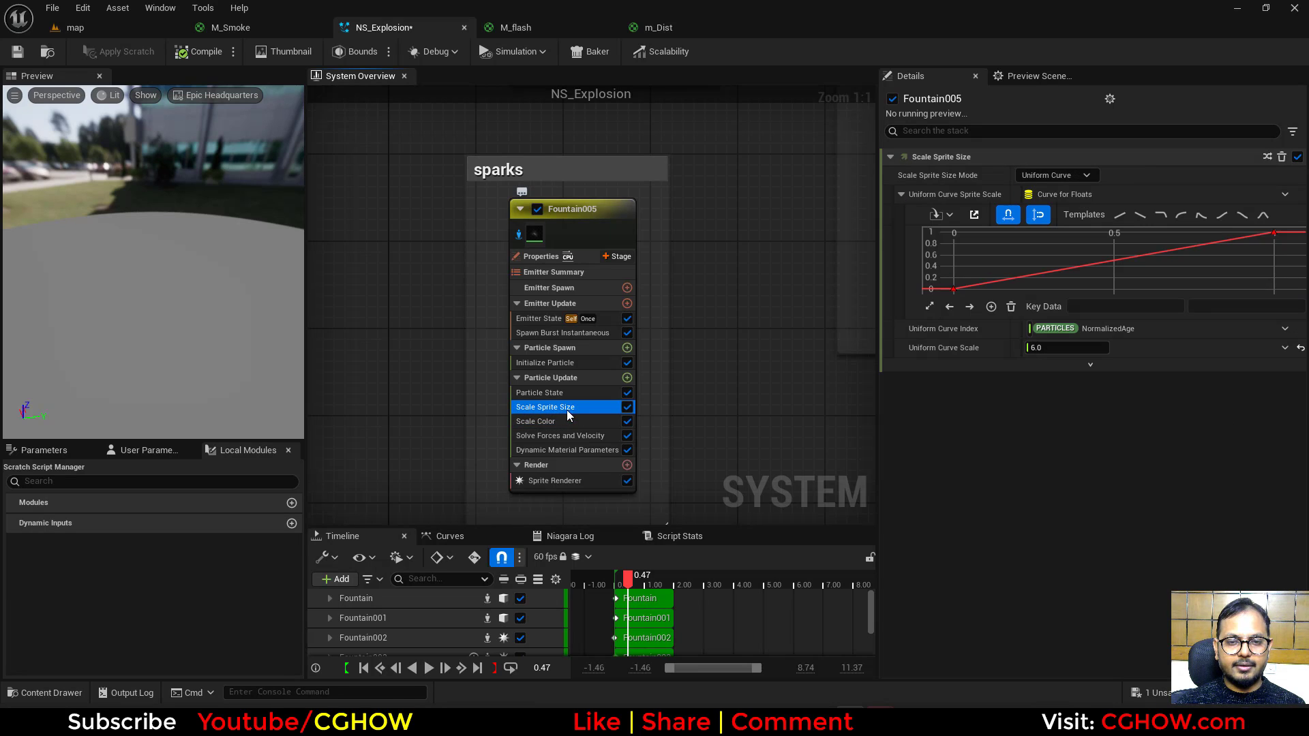
pyautogui.press('Delete')
pyautogui.click(564, 468)
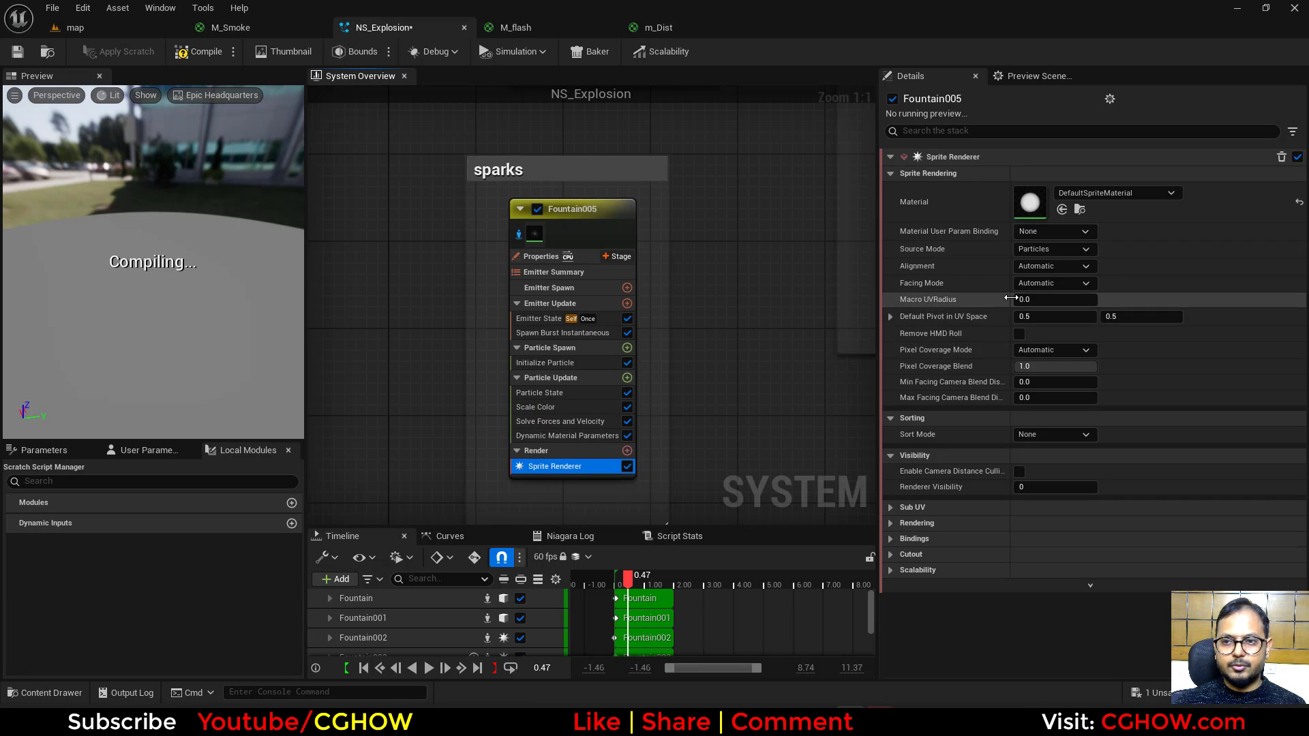
pyautogui.click(600, 333)
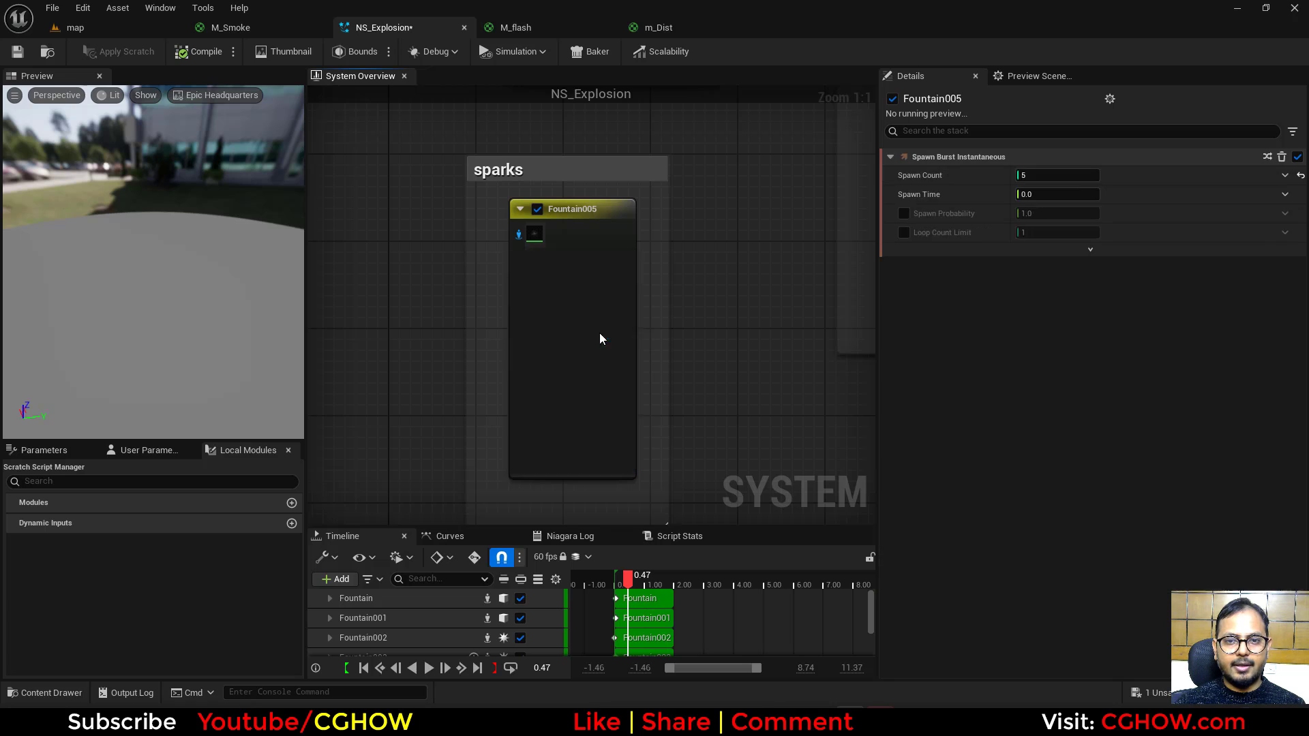
pyautogui.write('20')
pyautogui.press('Return')
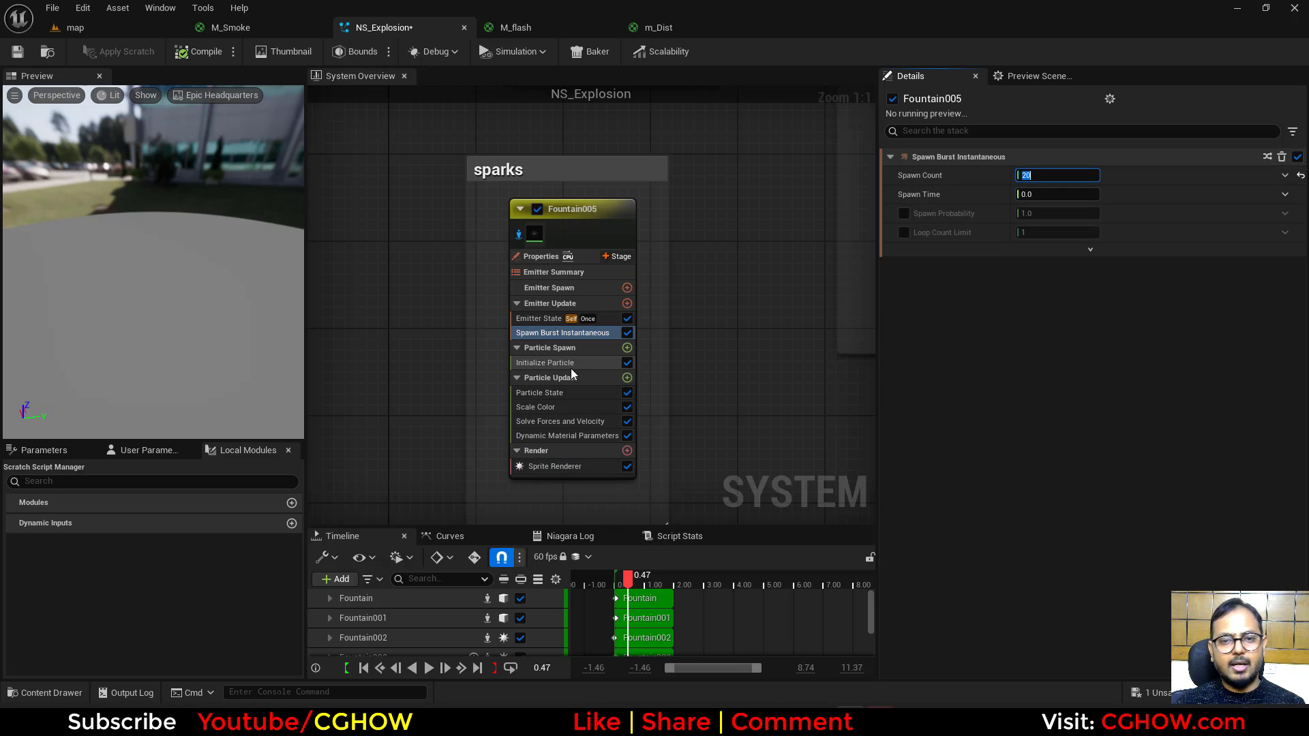
# Step: Add an Add Velocity module to the sparks emitter's Particle Spawn, using From Point mode with a velocity speed of 200
pyautogui.click(627, 349)
pyautogui.click(368, 456)
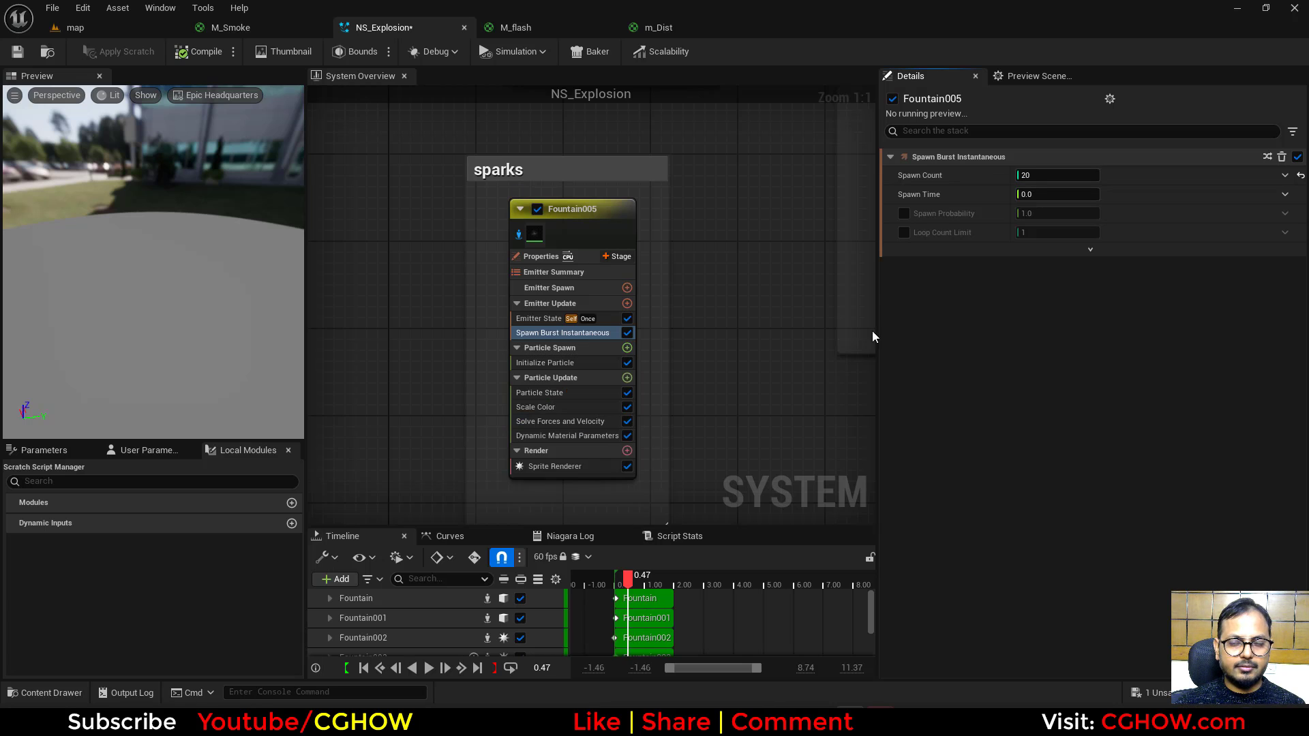
pyautogui.click(1057, 180)
pyautogui.click(1043, 212)
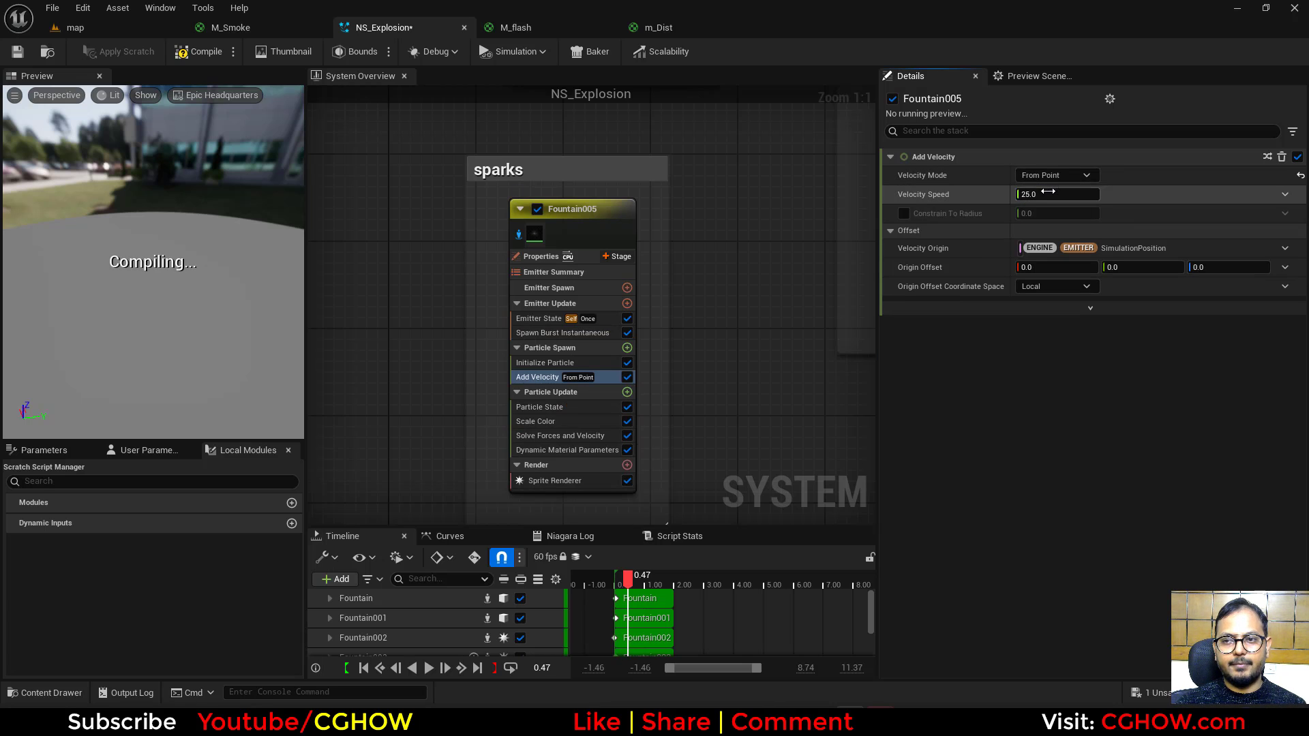
pyautogui.write('200')
# Step: Set the sparks' random particle lifetime to 0.2 minimum and 0.5 maximum, and preview the burst further along the timeline
pyautogui.click(571, 362)
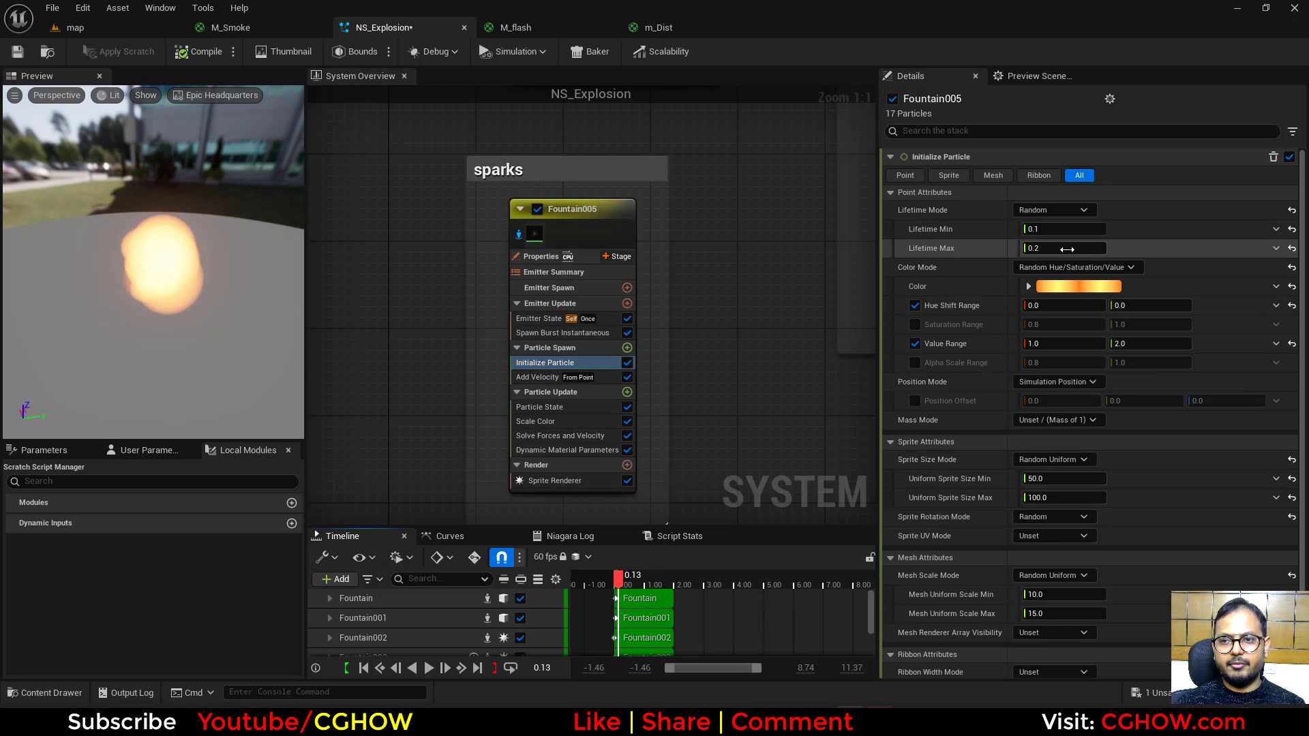
pyautogui.write('.5')
pyautogui.click(1064, 229)
pyautogui.write('.2')
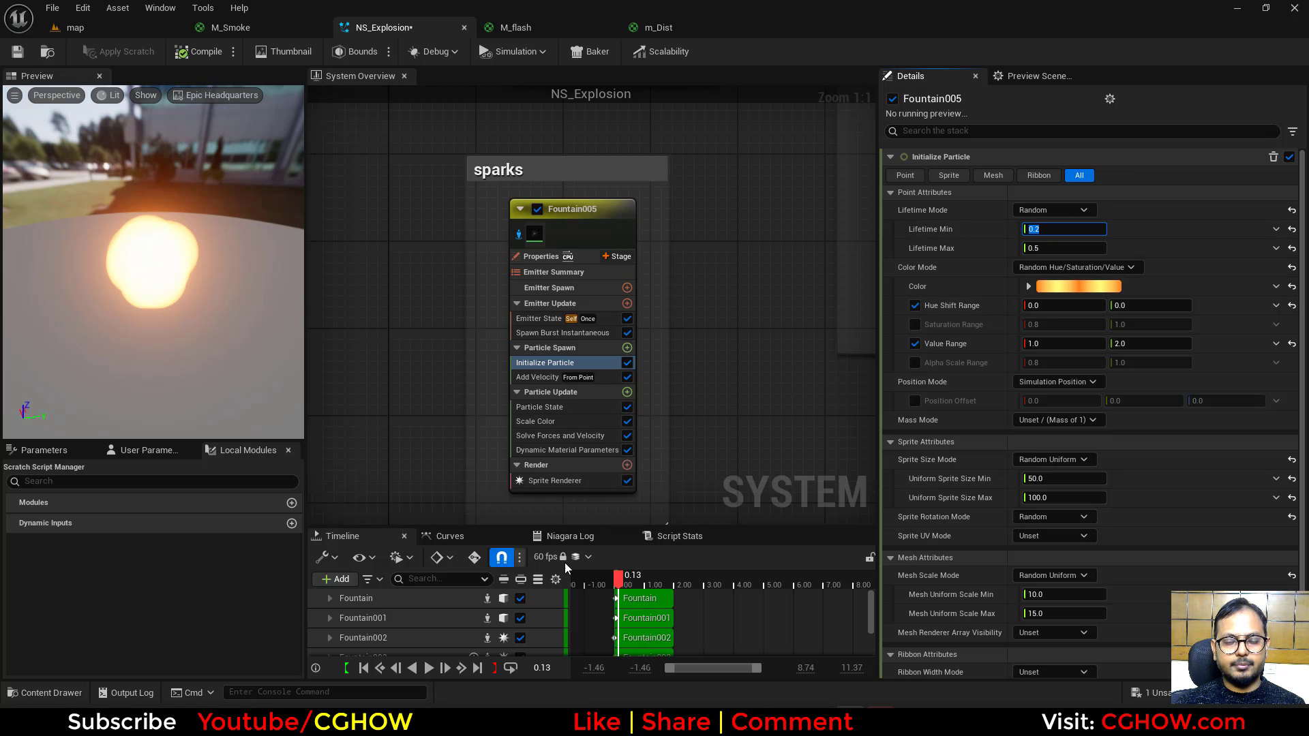
pyautogui.moveTo(619, 584); pyautogui.dragTo(626, 585)
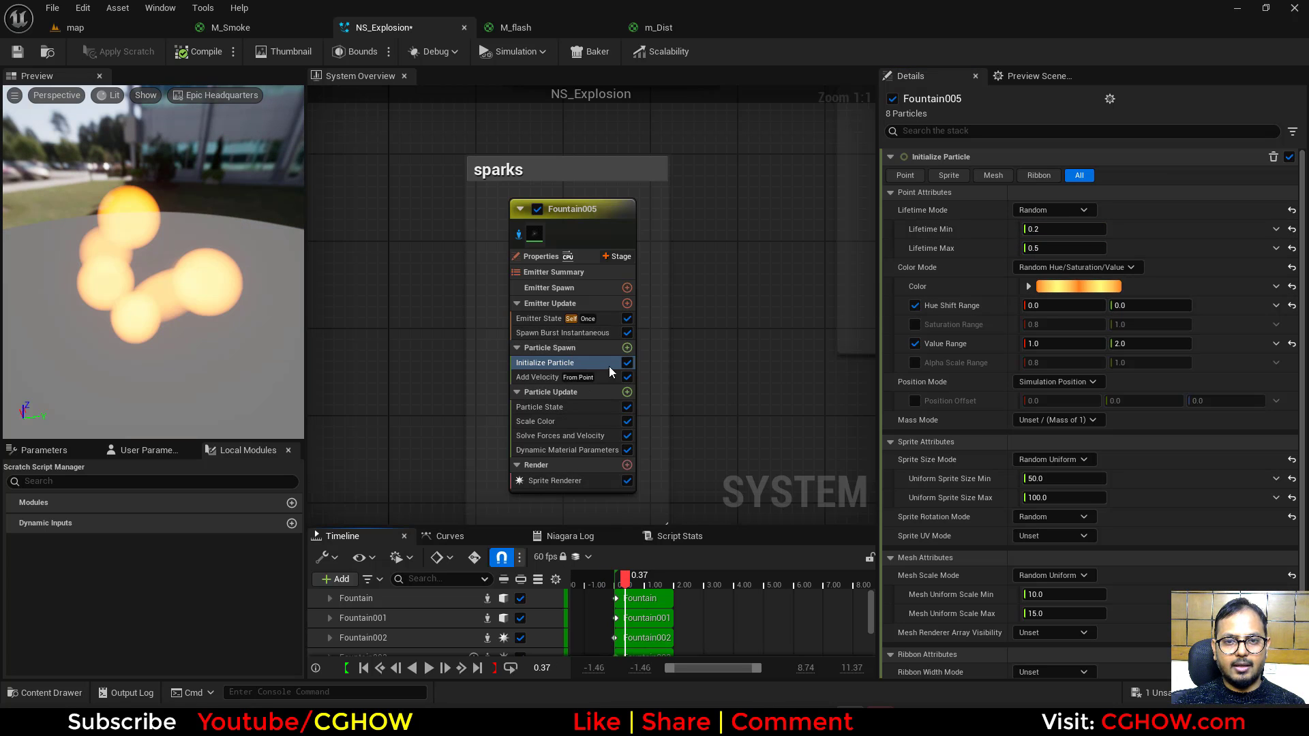
# Step: Add a sphere Shape Location with hemisphere distribution 1.0, 0.5 to the sparks spawn, and set the uniform sprite size range to 1–2
pyautogui.click(628, 347)
pyautogui.click(382, 508)
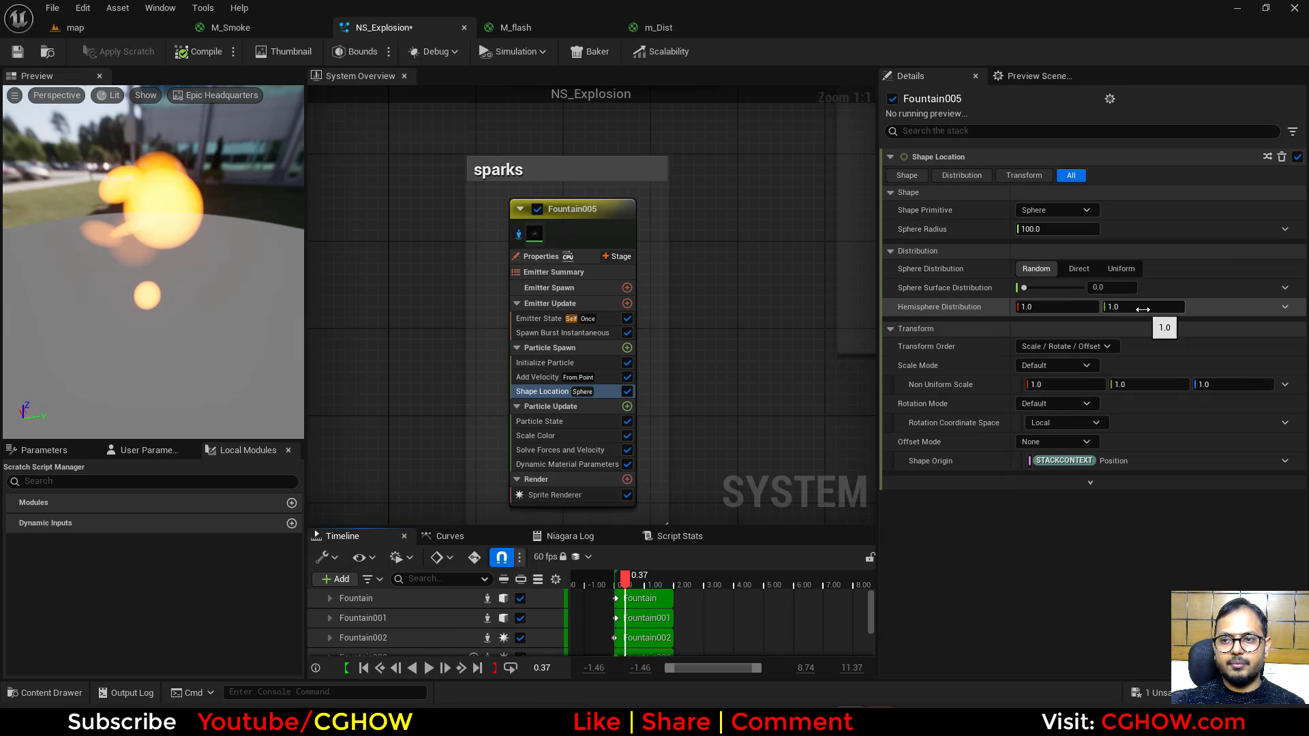
pyautogui.moveTo(1142, 309); pyautogui.dragTo(800, 312)
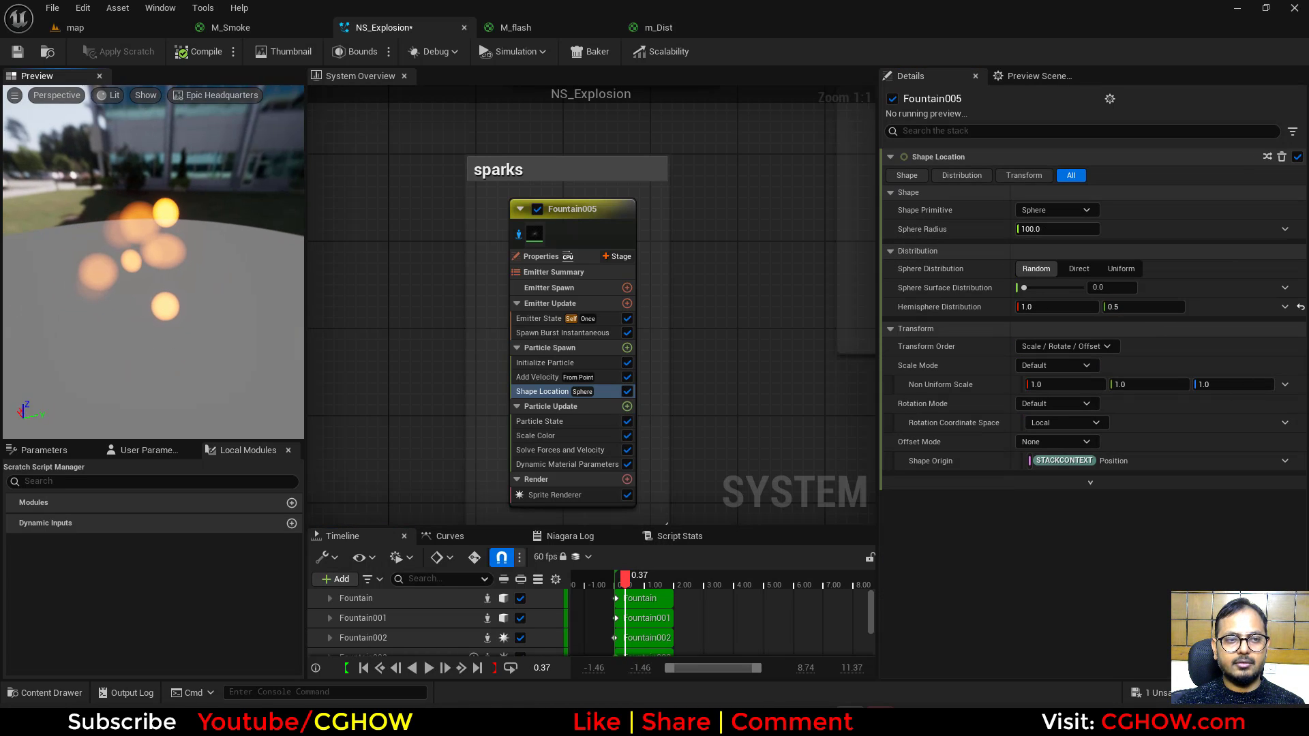
pyautogui.click(534, 366)
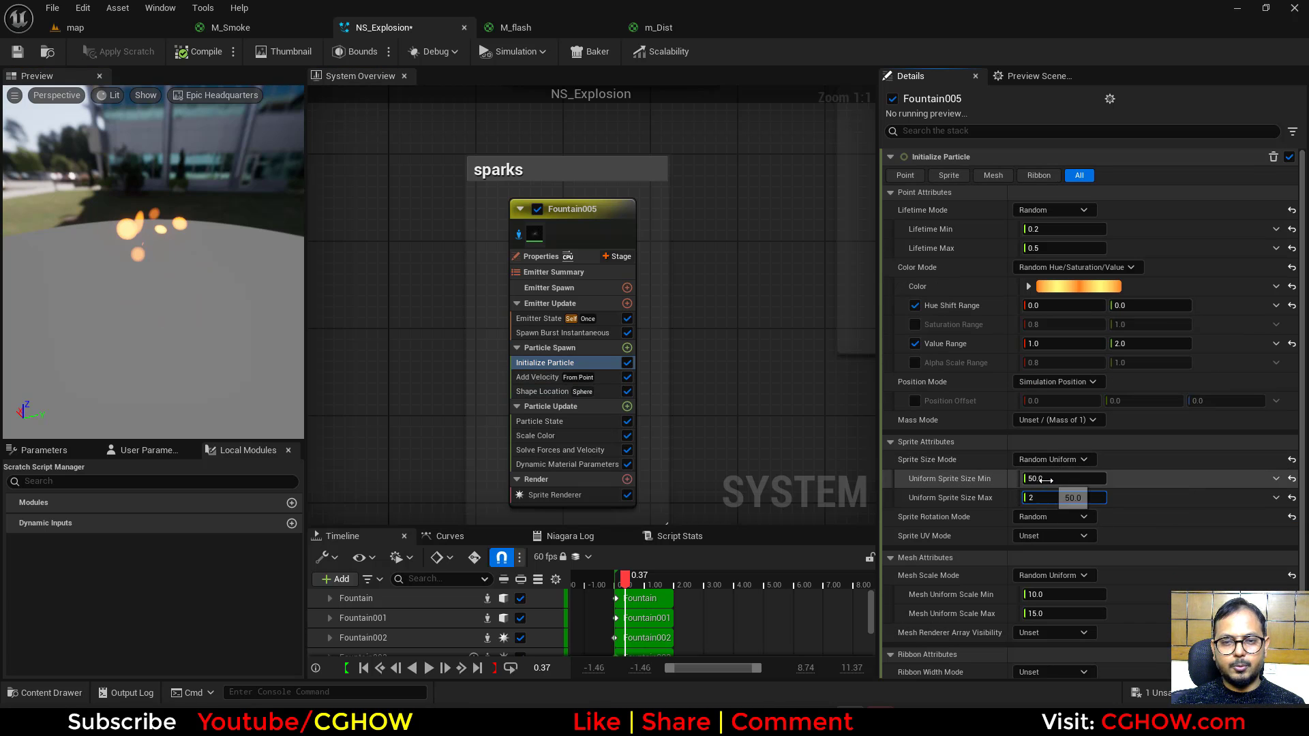
pyautogui.hotkey('shift', 'Tab')
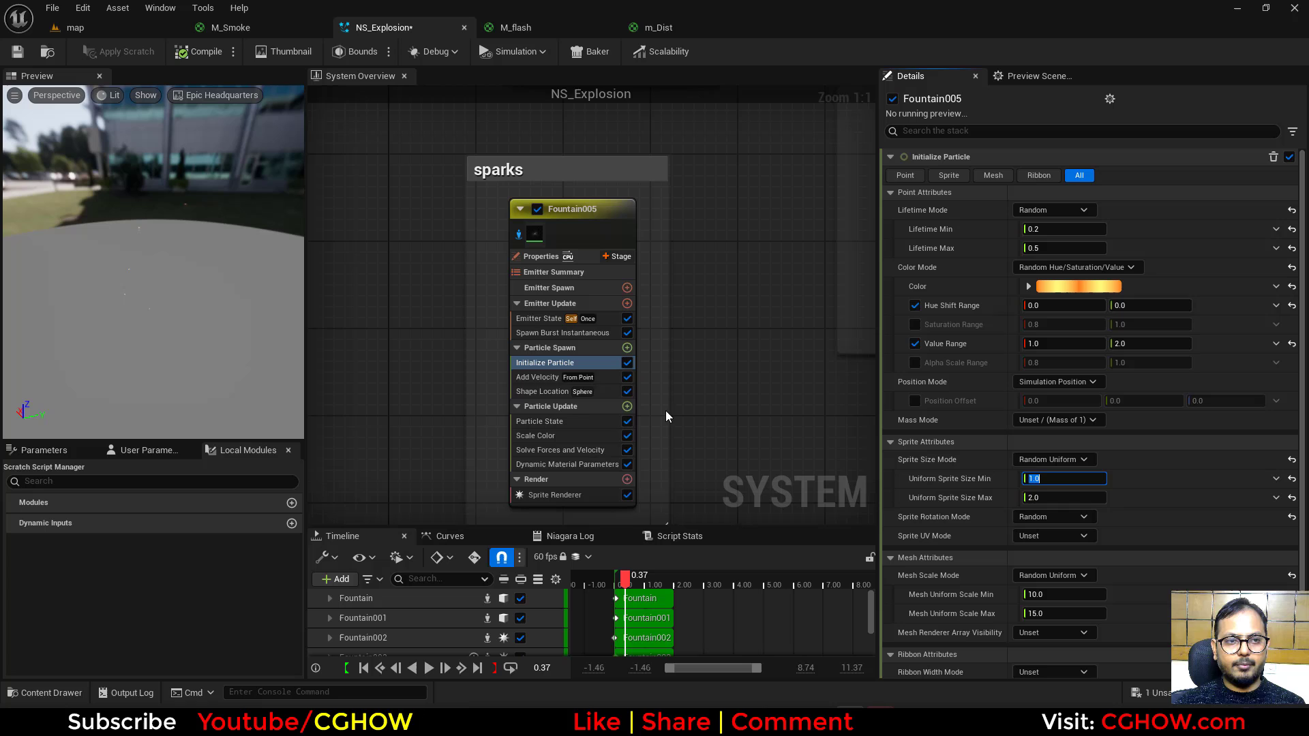
# Step: Add Scale Sprite Size by Speed to the sparks' Particle Update with a max scale factor of 2, 50, and play the preview
pyautogui.click(627, 407)
pyautogui.write('siz')
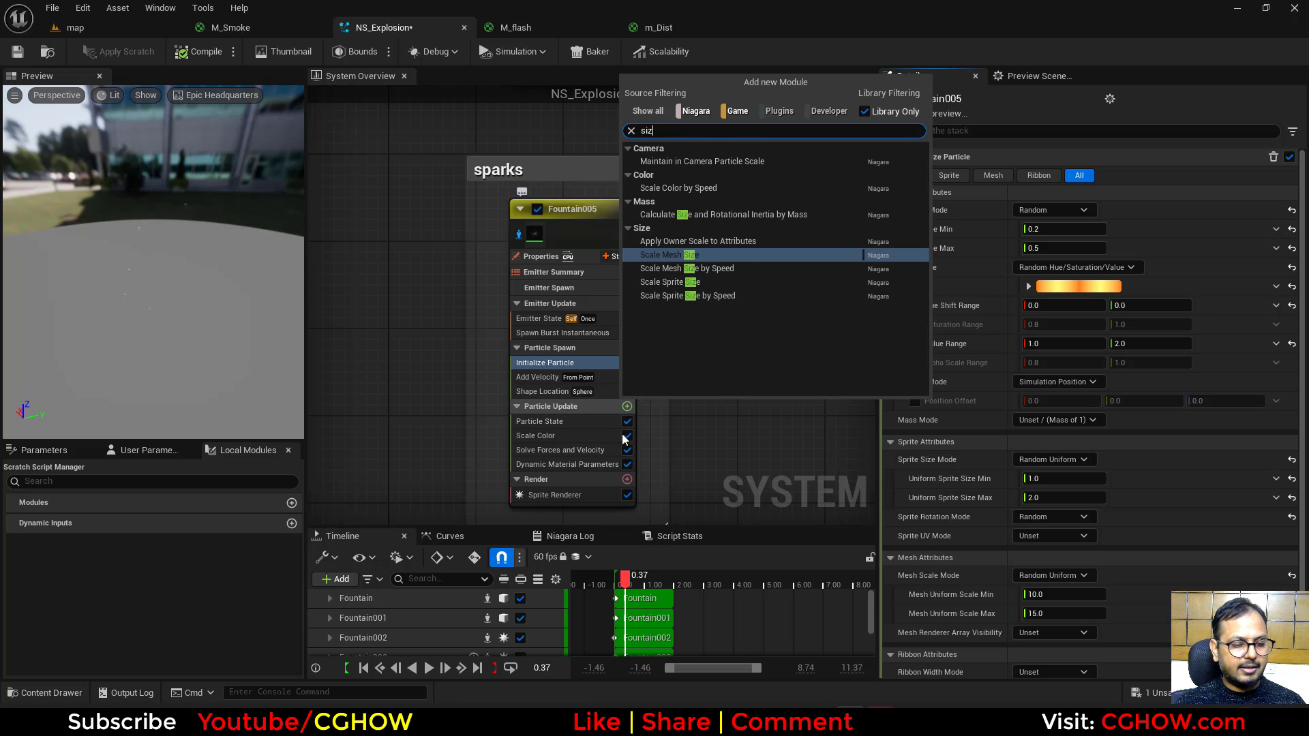
pyautogui.click(678, 298)
pyautogui.click(1140, 196)
pyautogui.write('20')
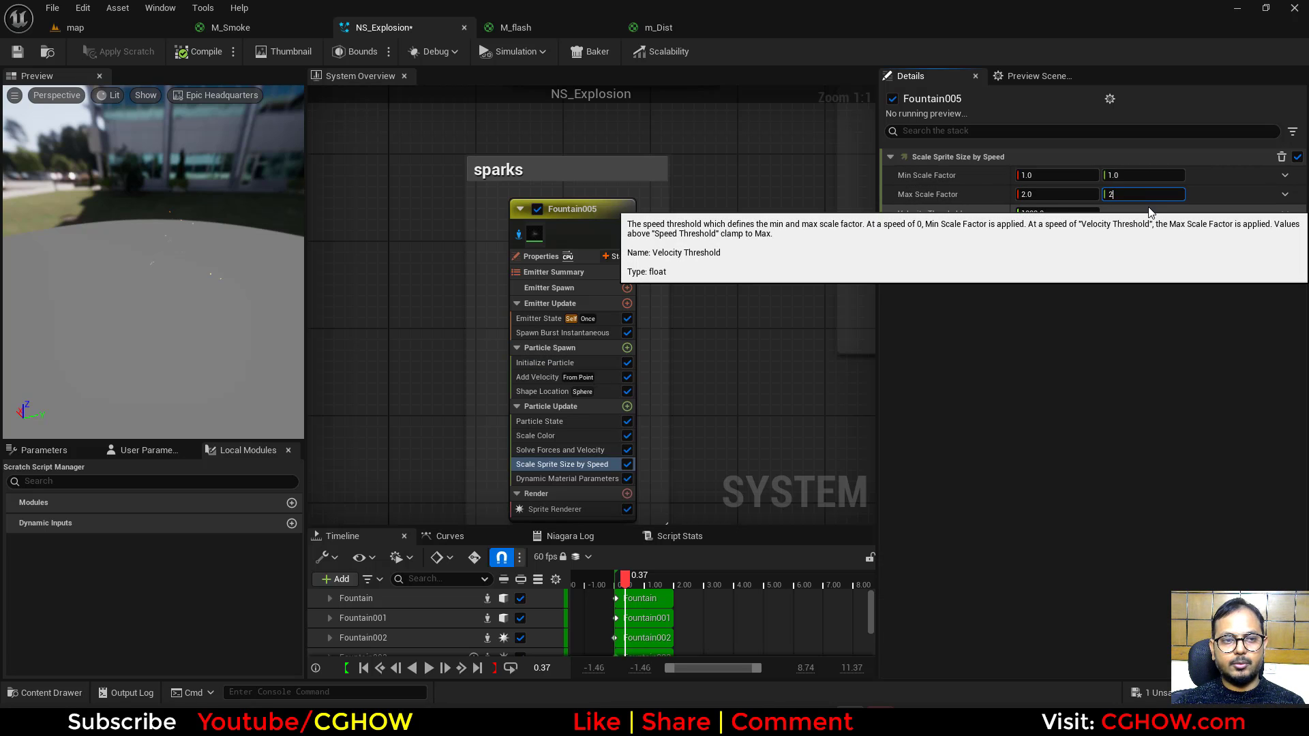
pyautogui.press('Return')
pyautogui.write('50')
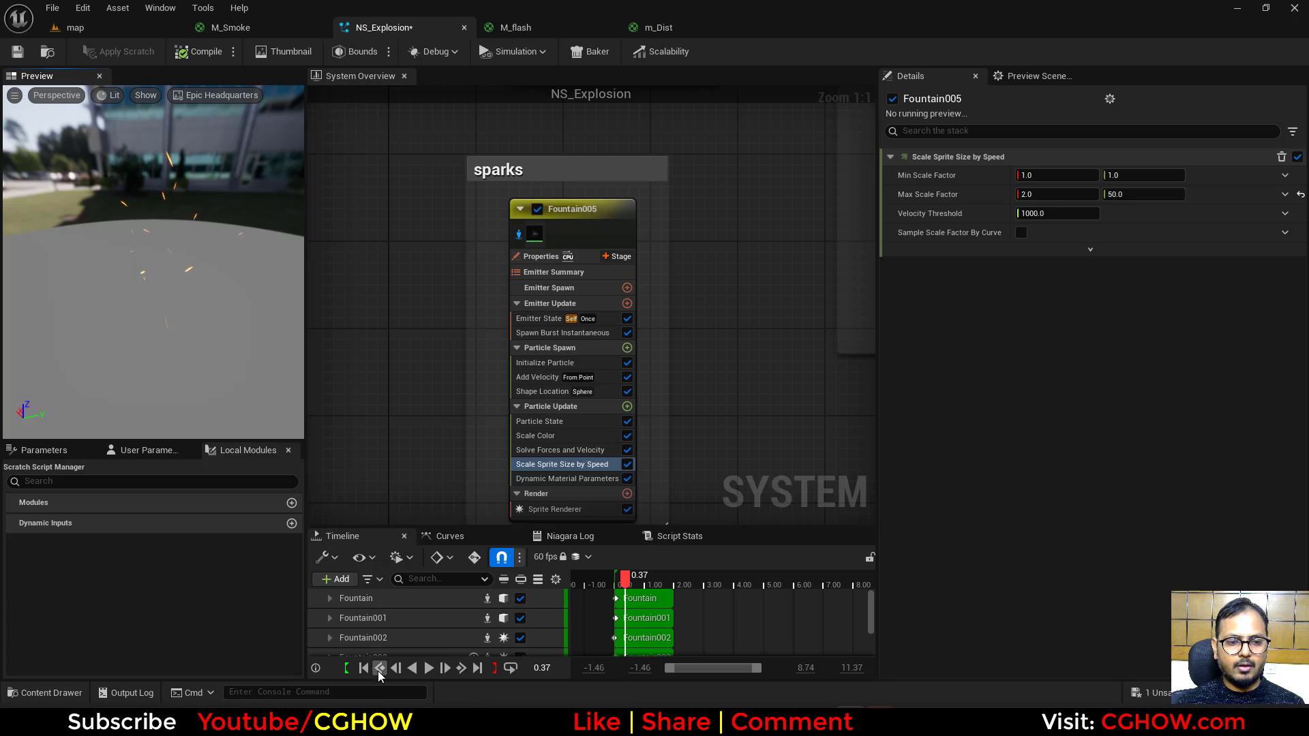
pyautogui.click(430, 668)
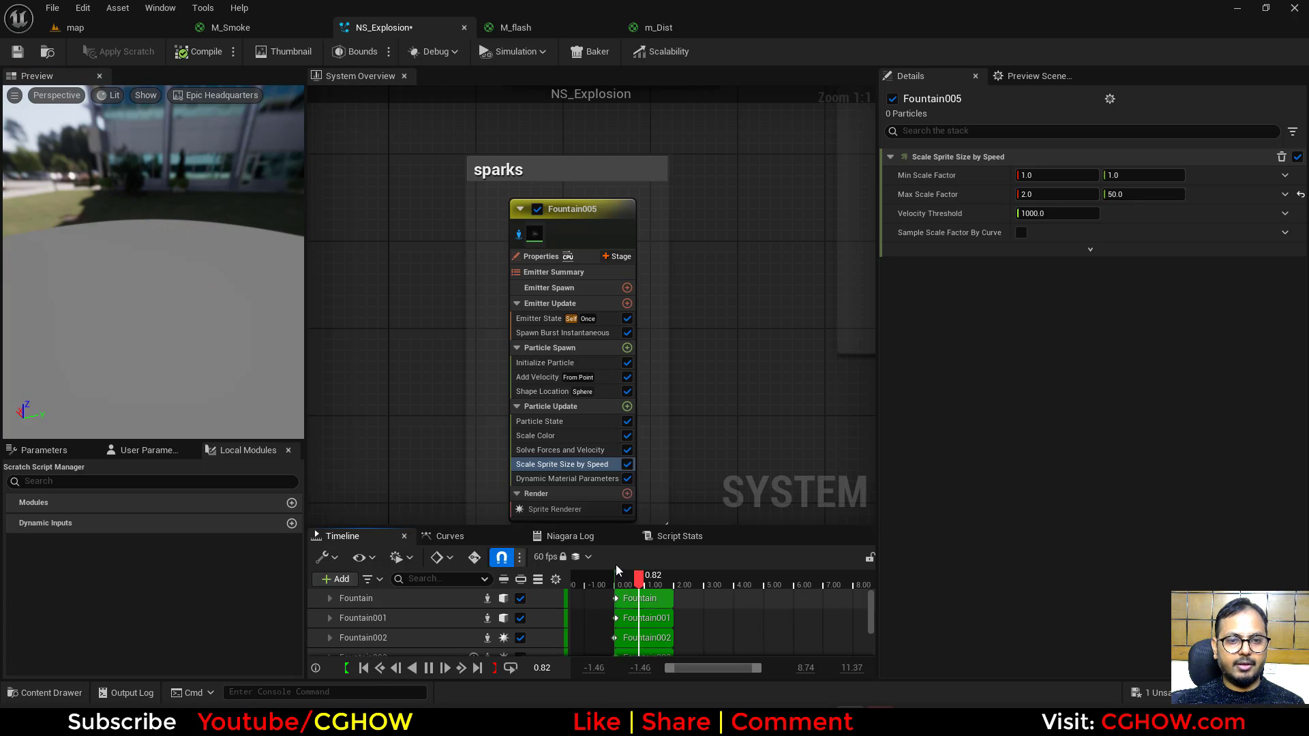
# Step: Move the sparks' Shape Location module above Add Velocity and set its sphere radius to 2
pyautogui.moveTo(542, 392); pyautogui.dragTo(540, 378)
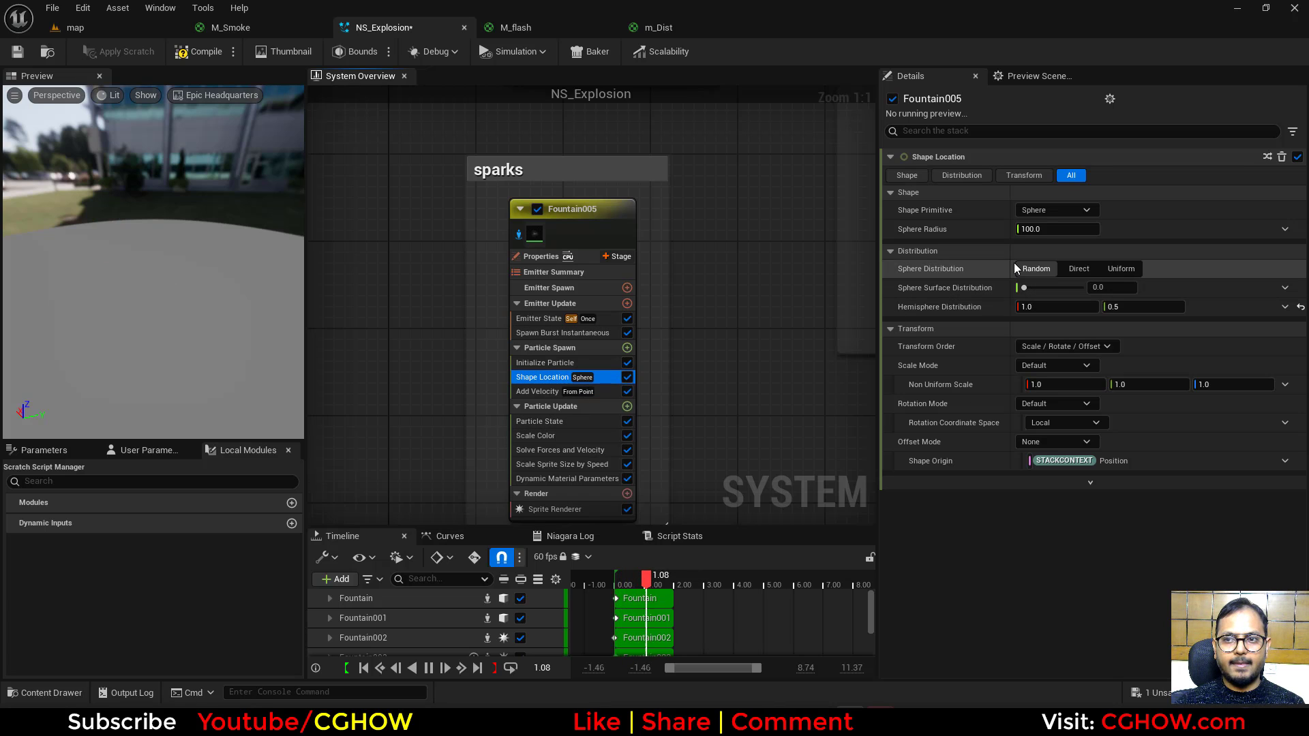
pyautogui.click(1032, 229)
pyautogui.write('2')
pyautogui.press('Return')
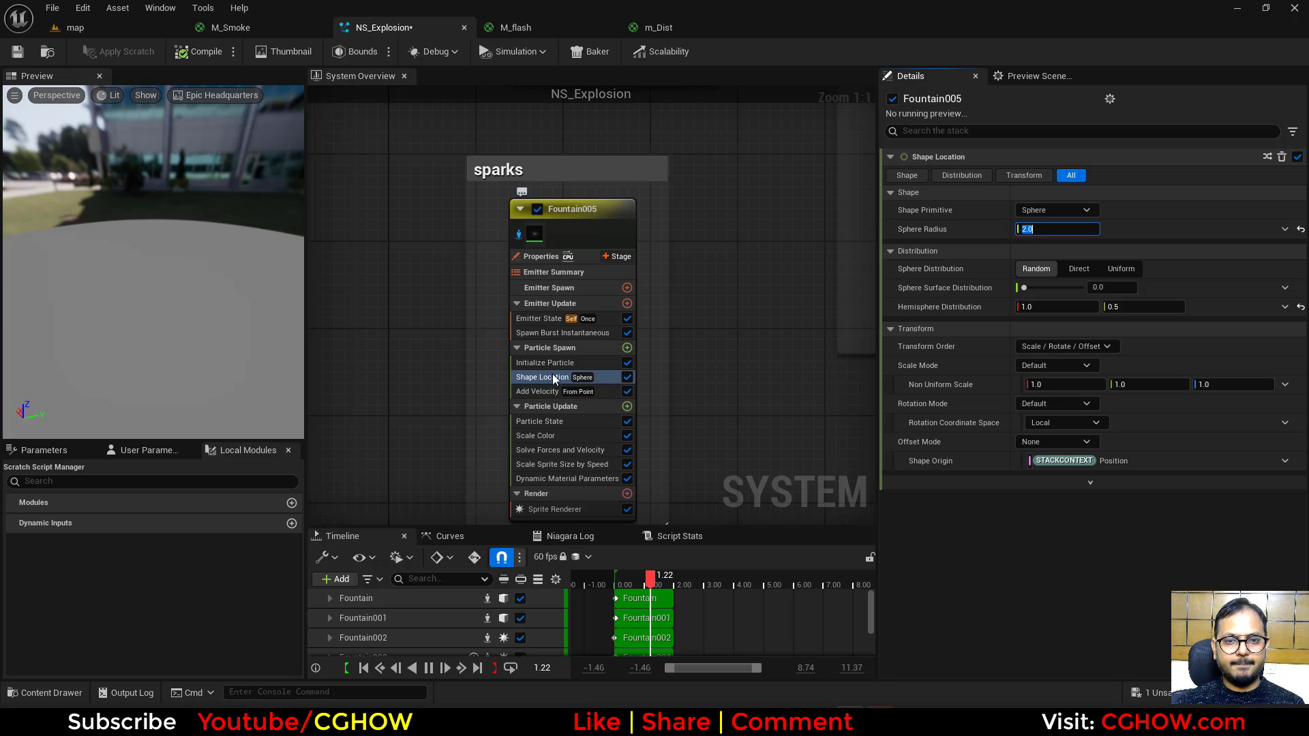
# Step: Set the sparks emitter's Scale Color RGB values to 20, 20, 0
pyautogui.click(548, 437)
pyautogui.write('20')
pyautogui.press('Tab')
pyautogui.write('20')
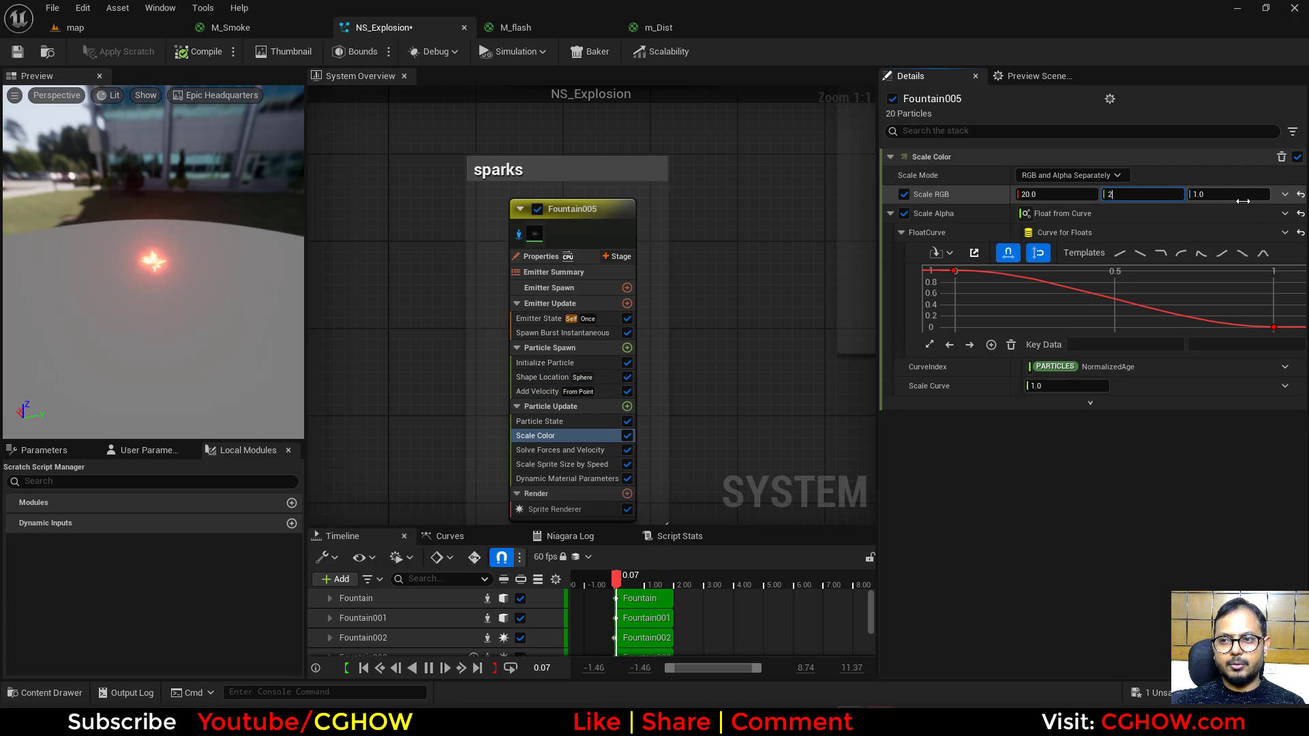
pyautogui.press('Tab')
pyautogui.write('0')
pyautogui.press('Return')
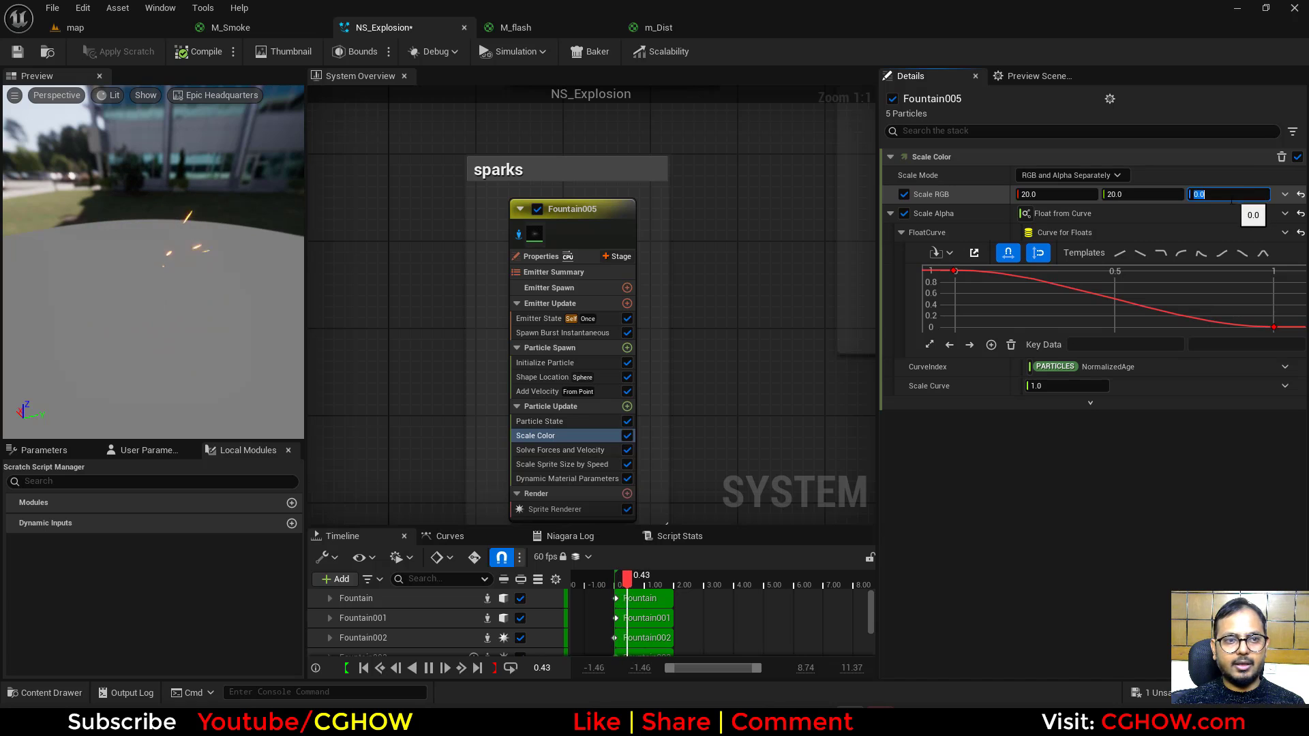
# Step: Make the sparks' velocity speed a Random Range Float from 100 to 500
pyautogui.click(556, 393)
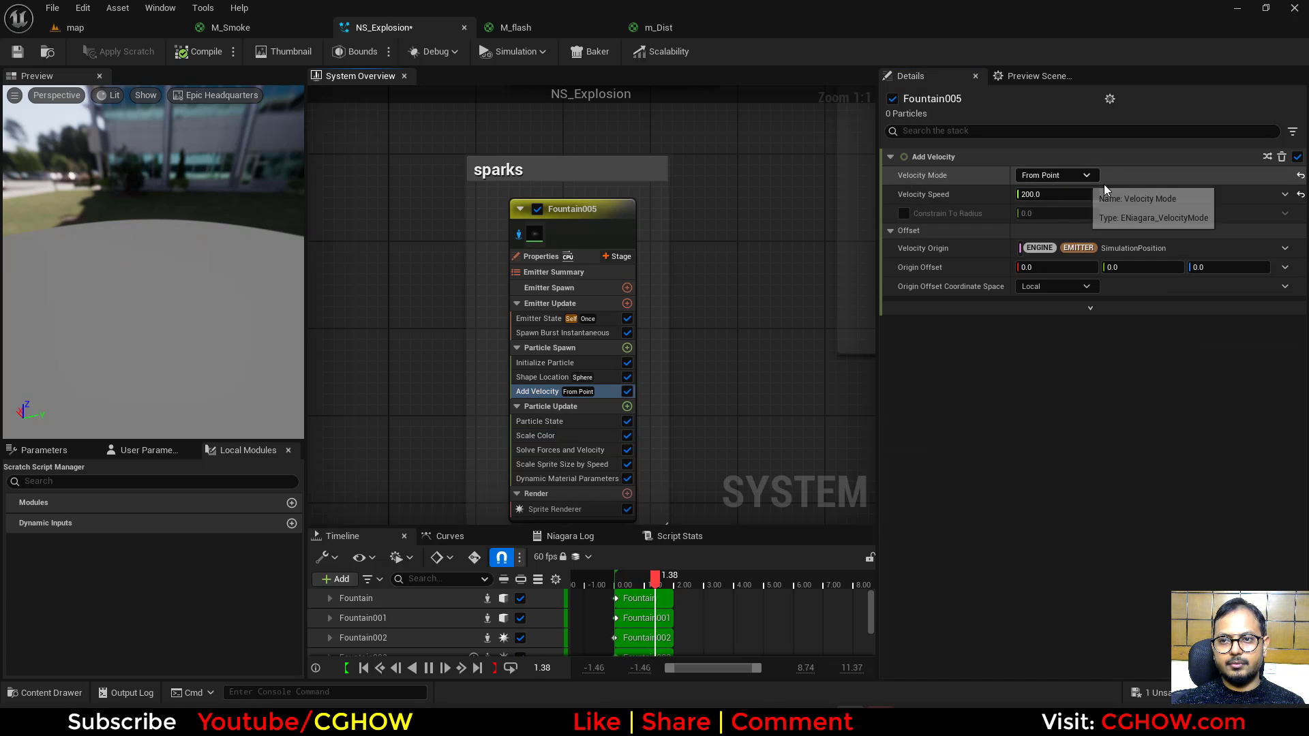
pyautogui.click(1285, 196)
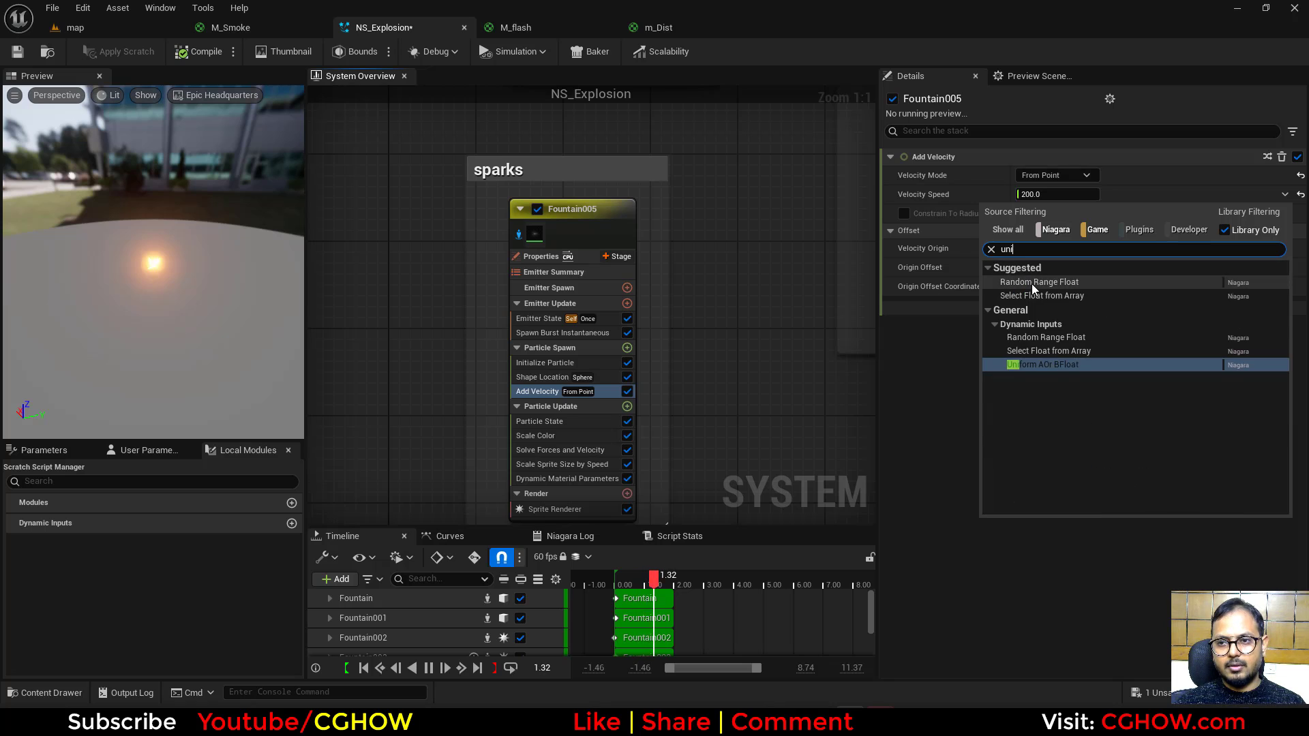
pyautogui.press('Escape')
pyautogui.click(1064, 214)
pyautogui.write('100.0')
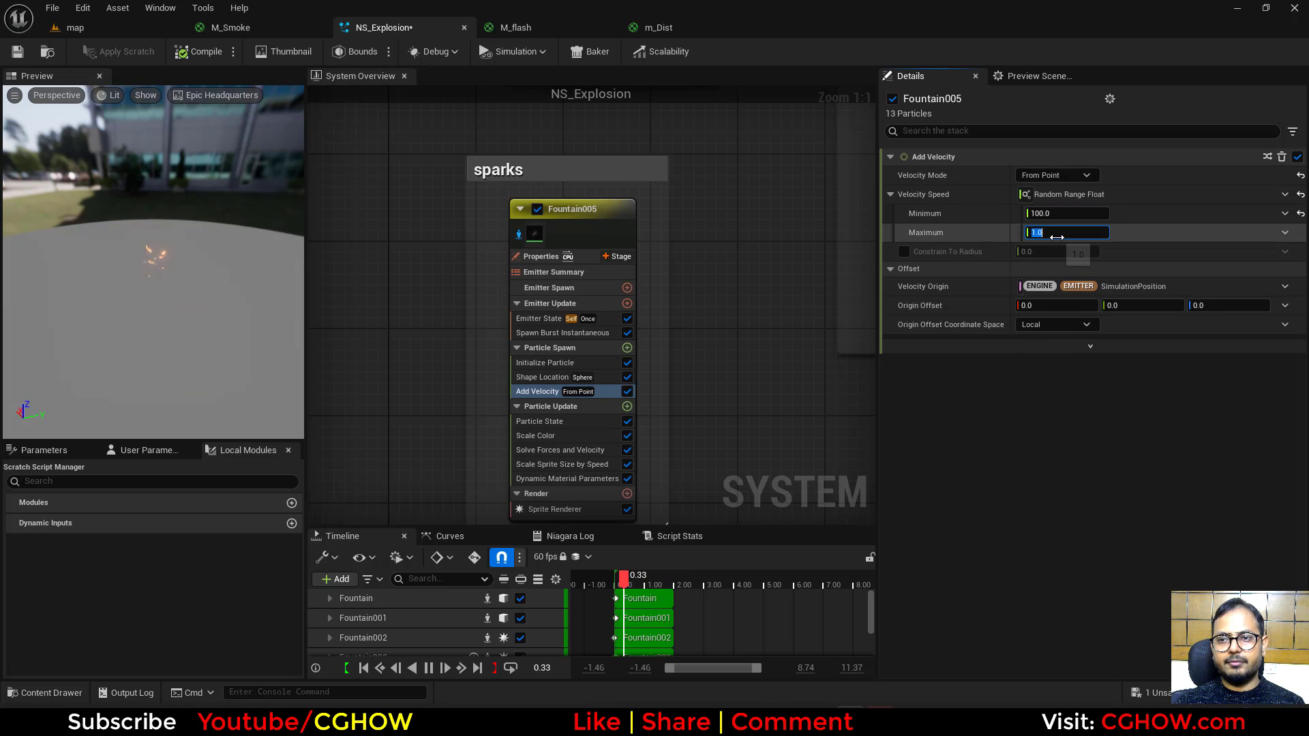
pyautogui.click(1056, 237)
pyautogui.write('500')
pyautogui.press('Return')
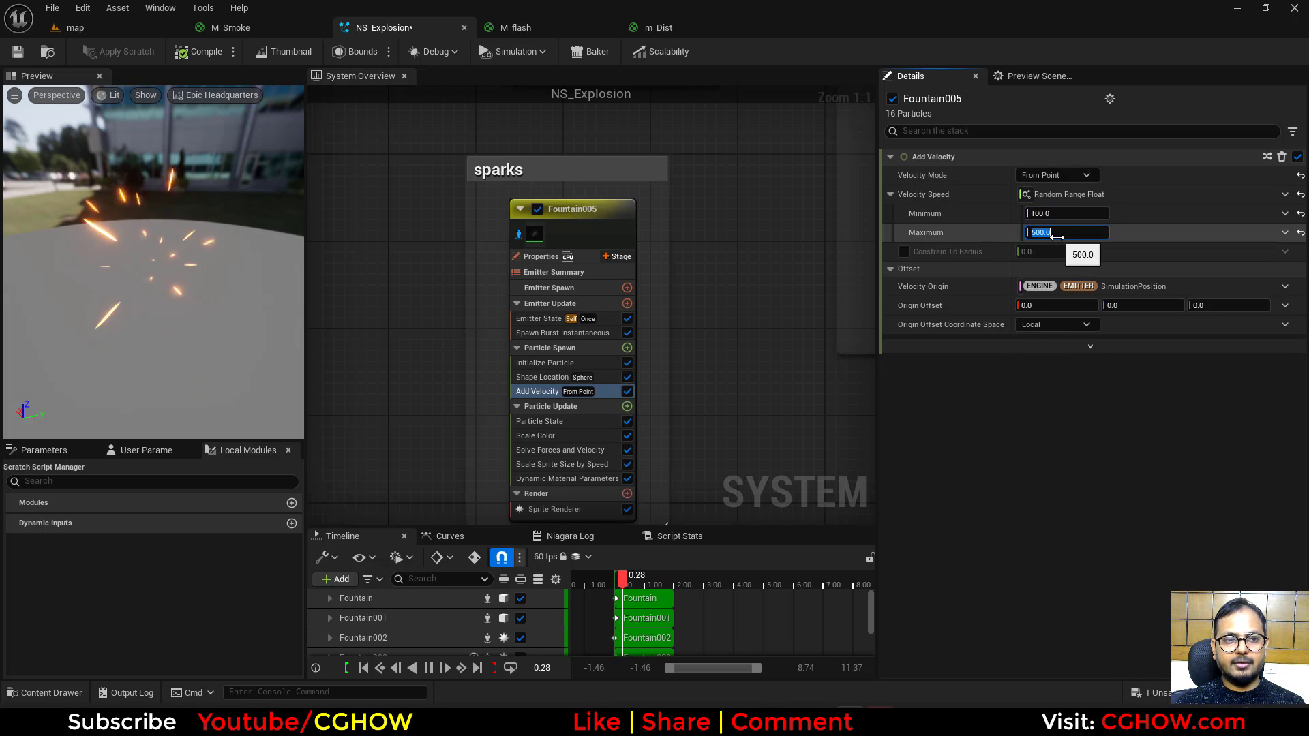
# Step: Stop isolating the sparks emitter and replay NS_Explosion in the map to check the combined effect
pyautogui.click(513, 242)
pyautogui.click(130, 27)
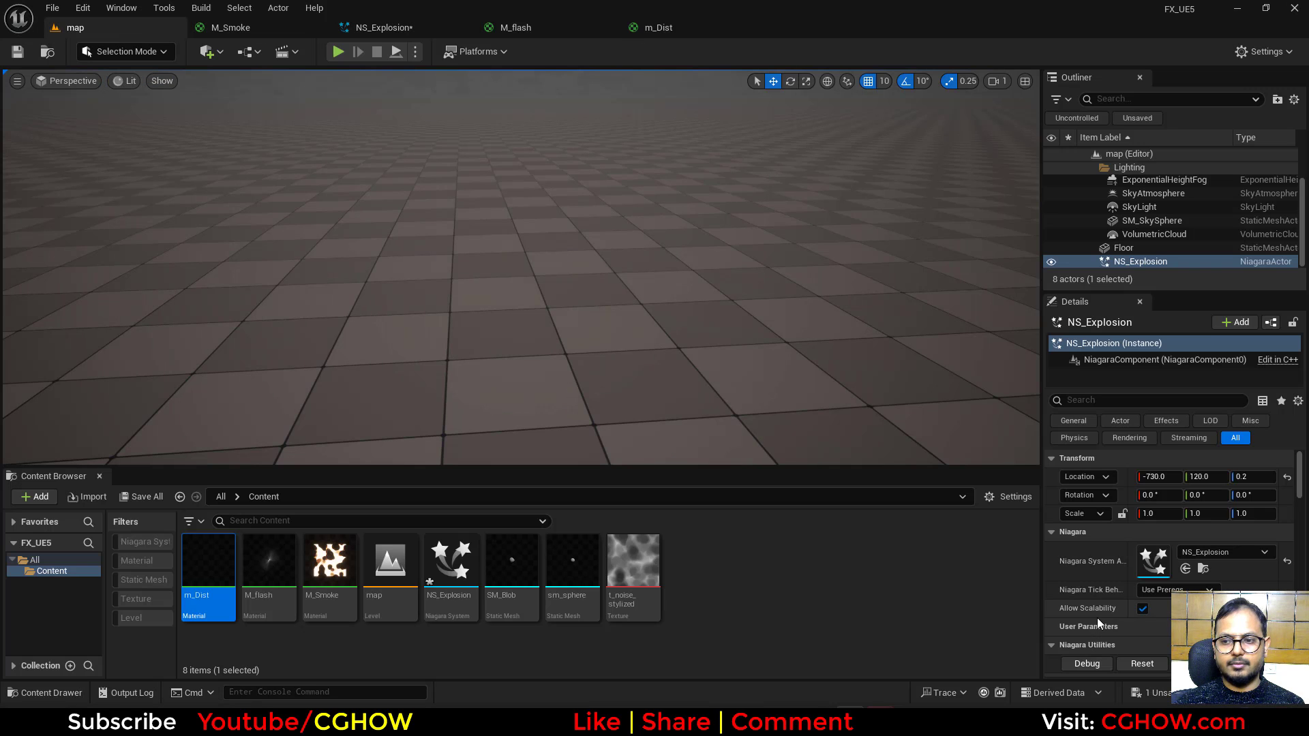
pyautogui.click(1137, 665)
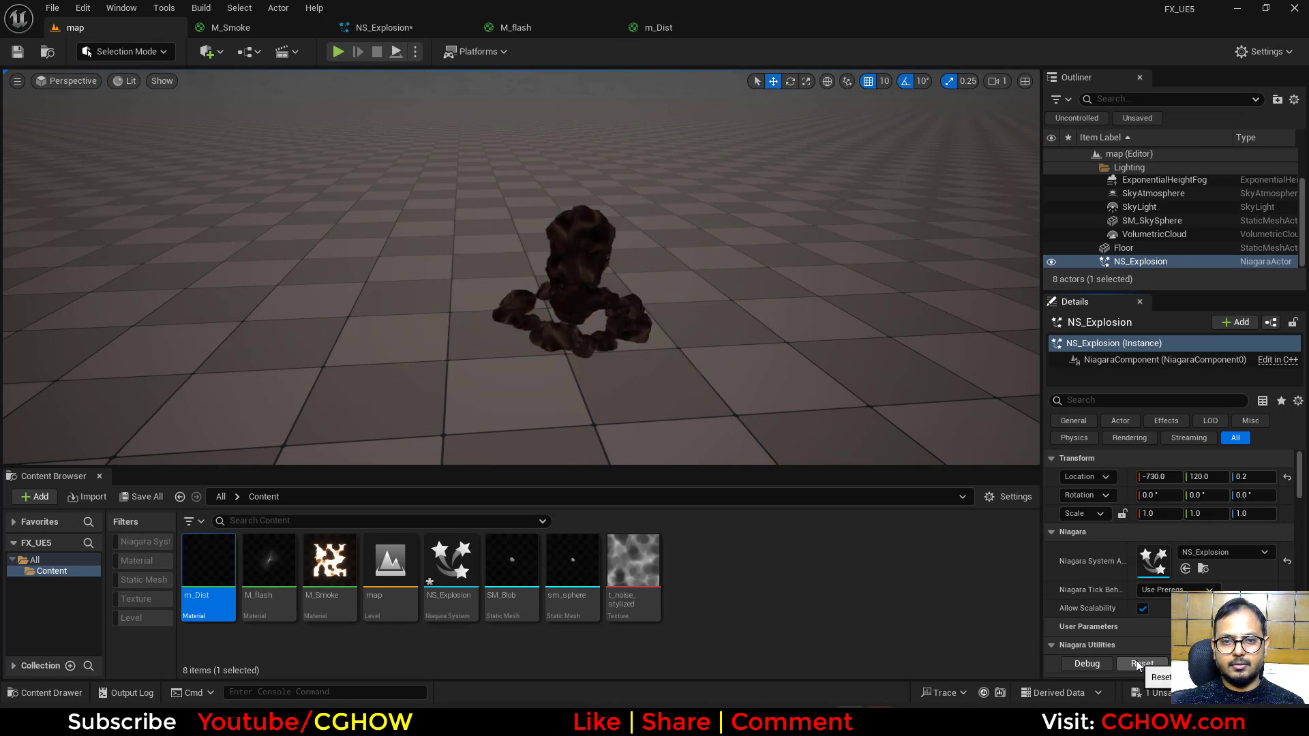
# Step: Return to NS_Explosion and lower the minimum of the sparks' color Value Range to 0.2
pyautogui.click(402, 30)
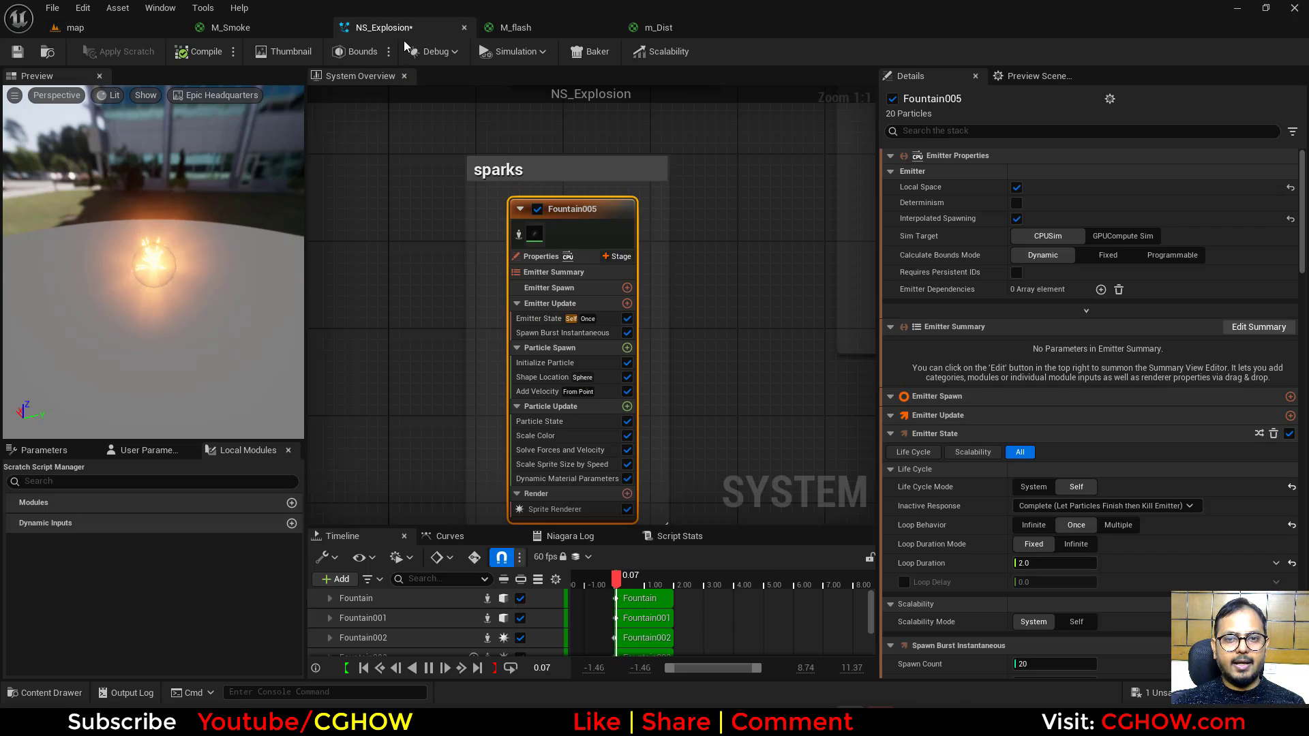
pyautogui.click(547, 363)
pyautogui.moveTo(1072, 346); pyautogui.dragTo(1037, 346)
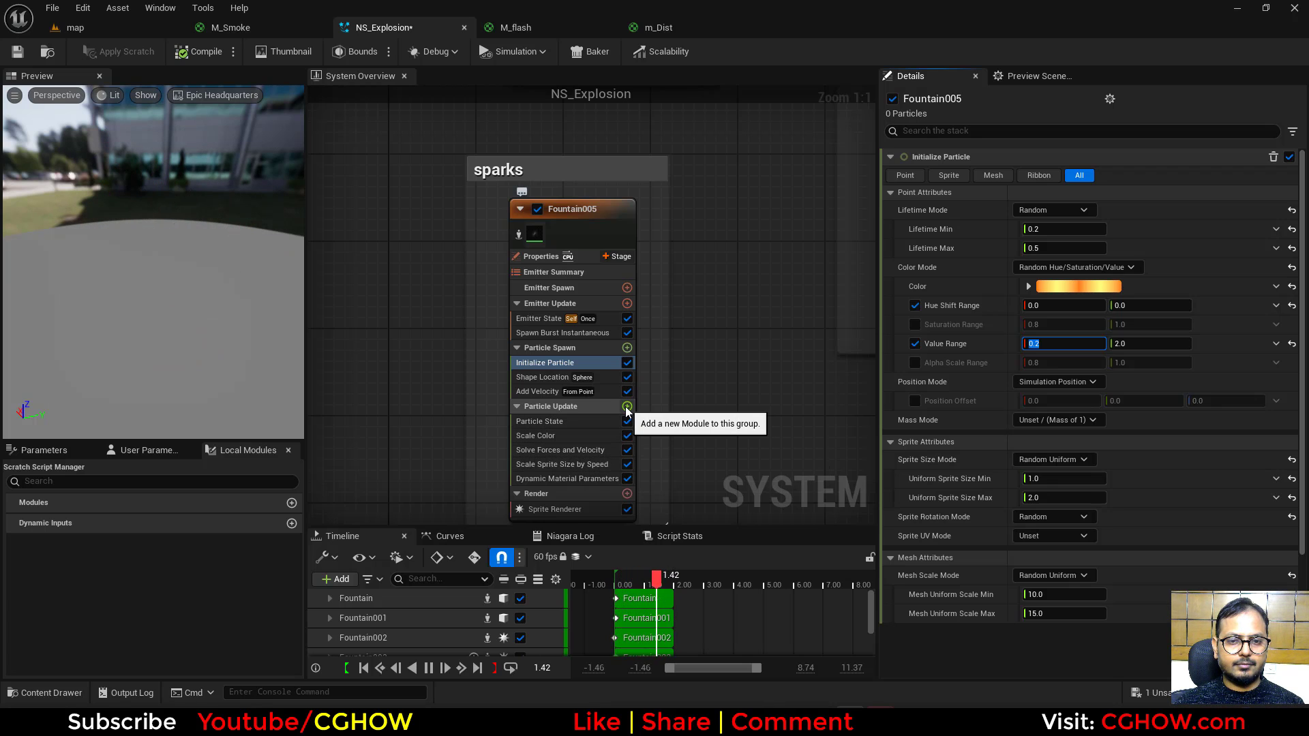
# Step: Add a Scale Sprite Size module to the sparks' Particle Update with a smooth falling curve template, and move its first key to 0.5
pyautogui.click(626, 407)
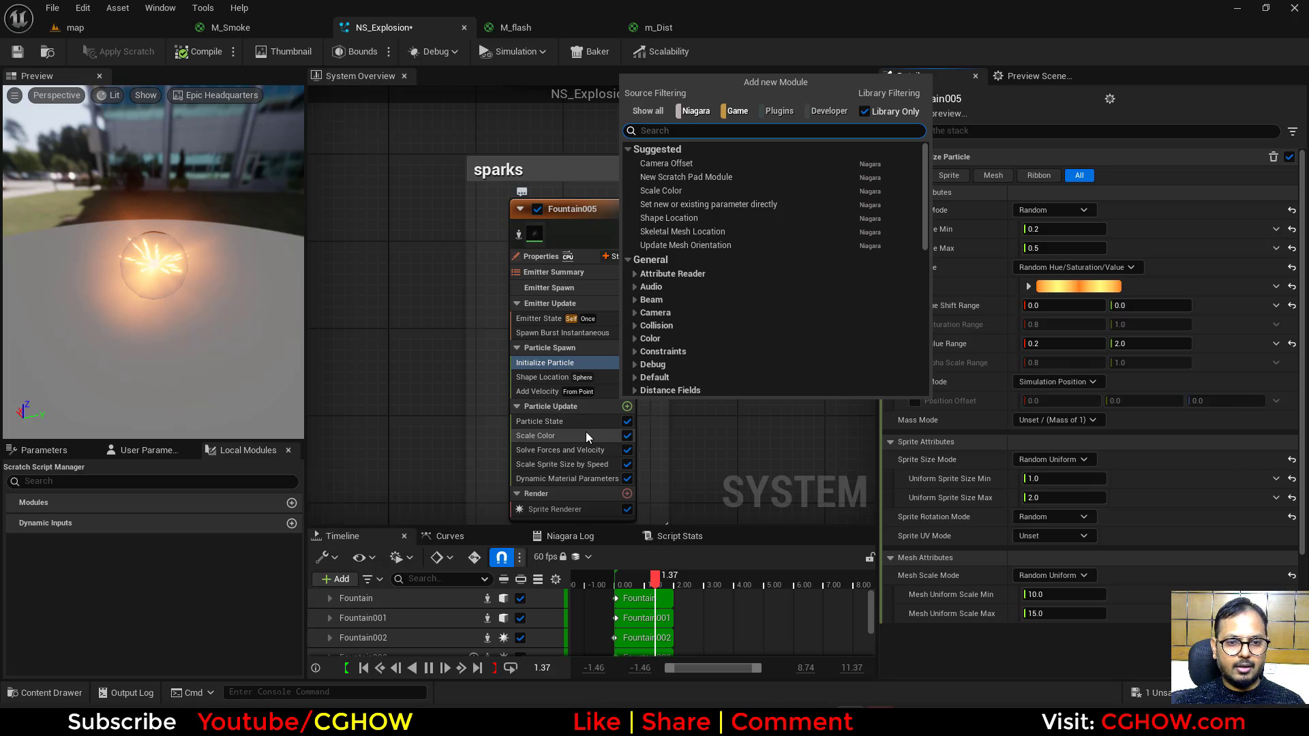
pyautogui.write('siz')
pyautogui.click(707, 283)
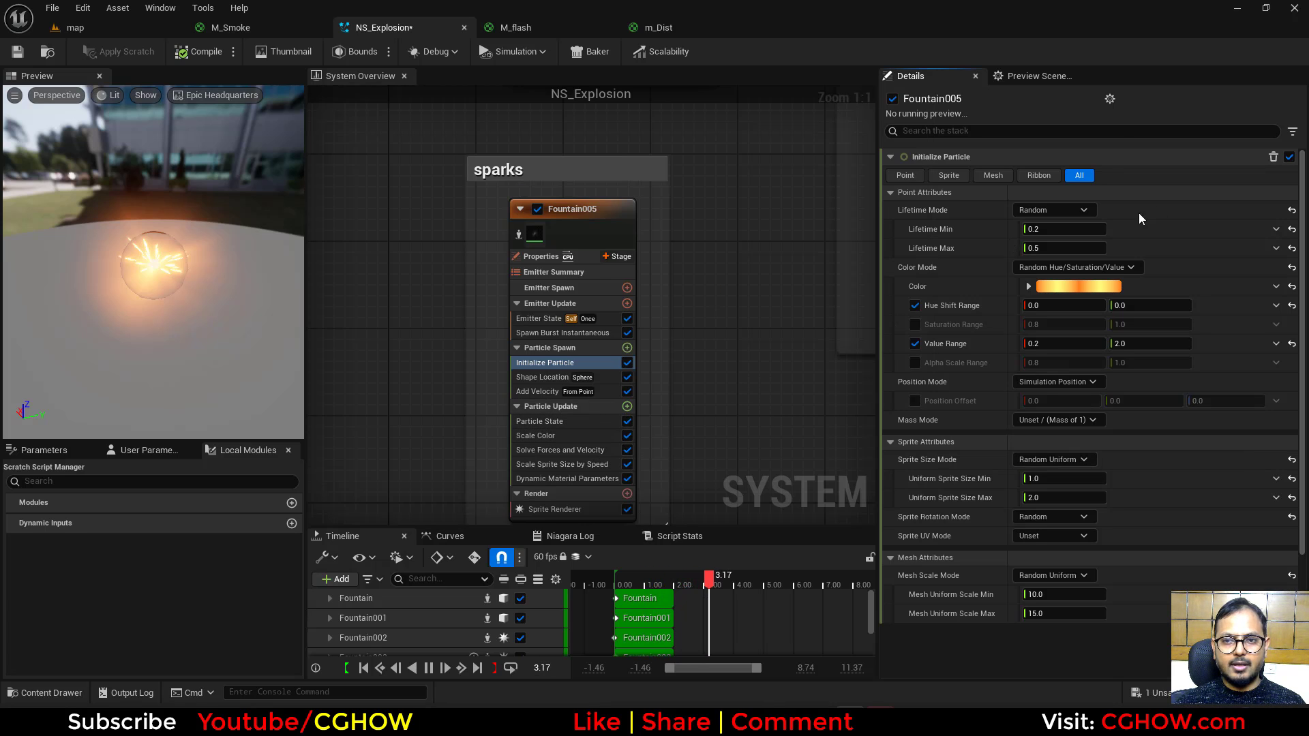
pyautogui.click(1243, 215)
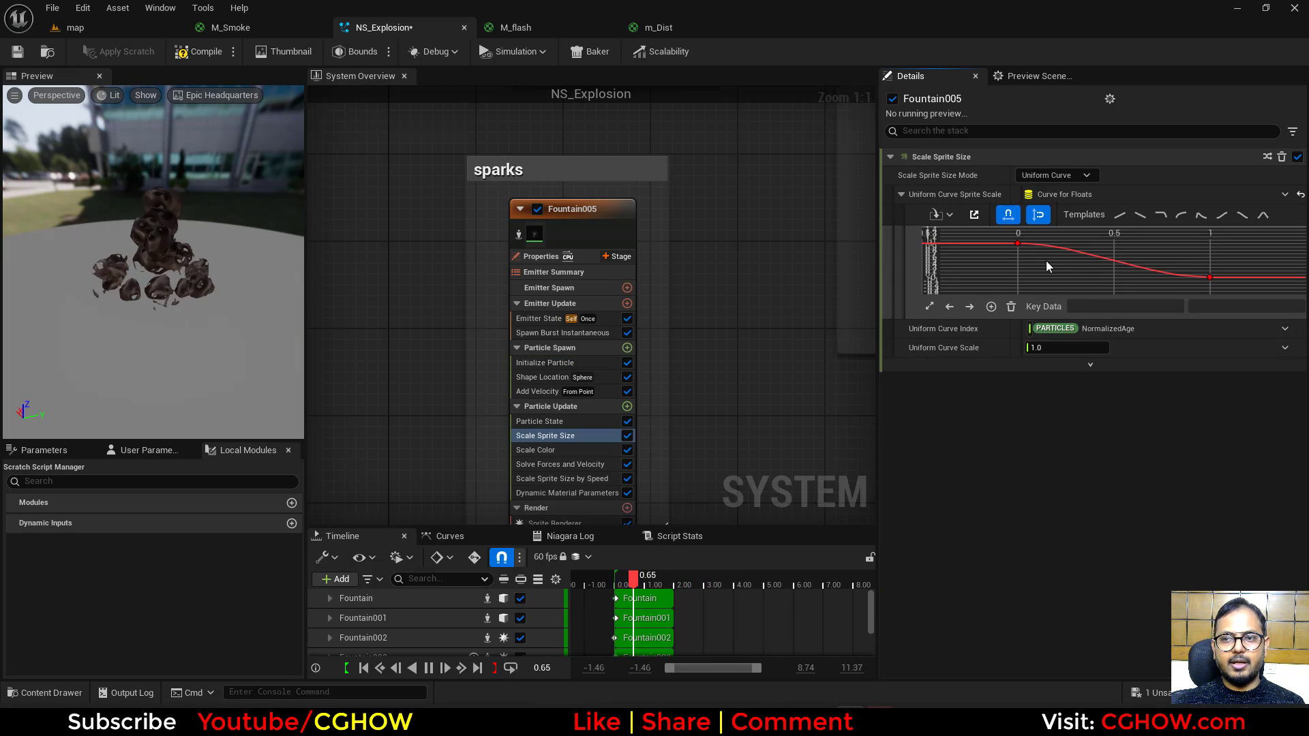
pyautogui.click(1018, 243)
pyautogui.click(1099, 307)
pyautogui.write('0.5')
pyautogui.press('Return')
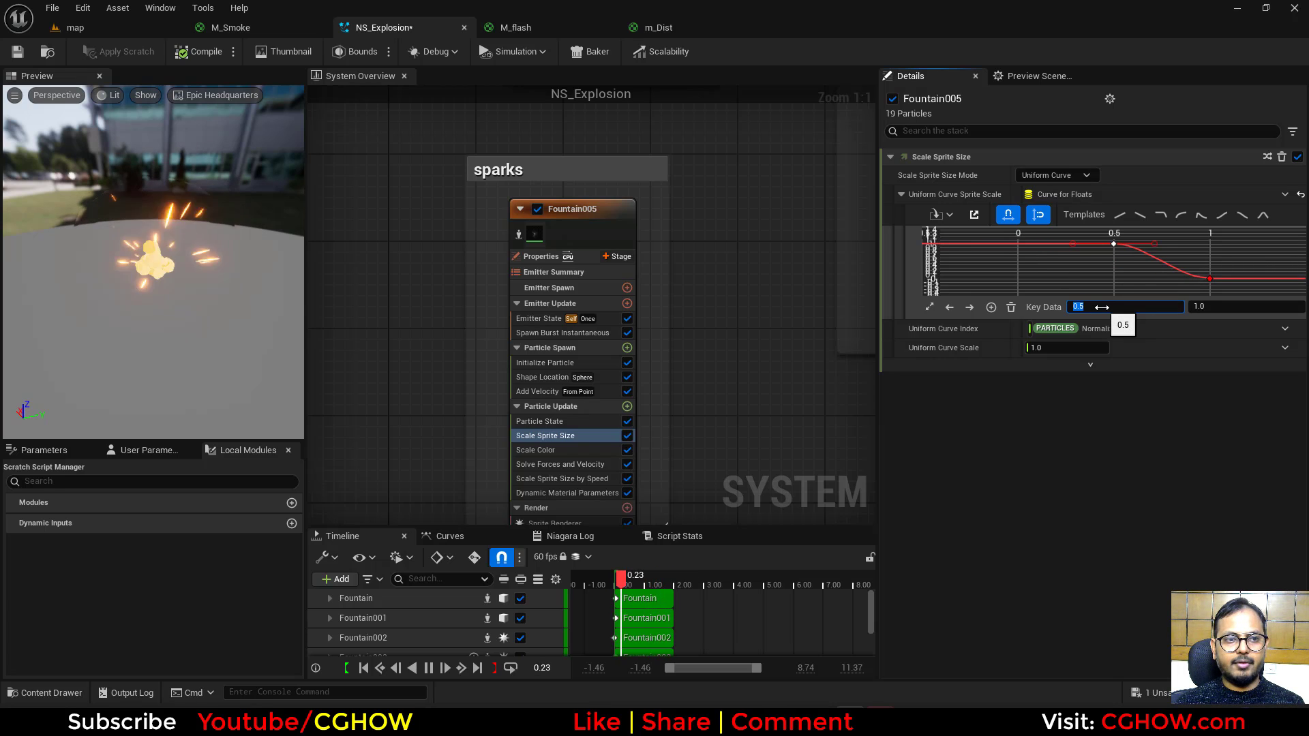
# Step: Set the sparks' particle lifetime range to 0.1 minimum and 0.3 maximum
pyautogui.click(545, 363)
pyautogui.click(1062, 229)
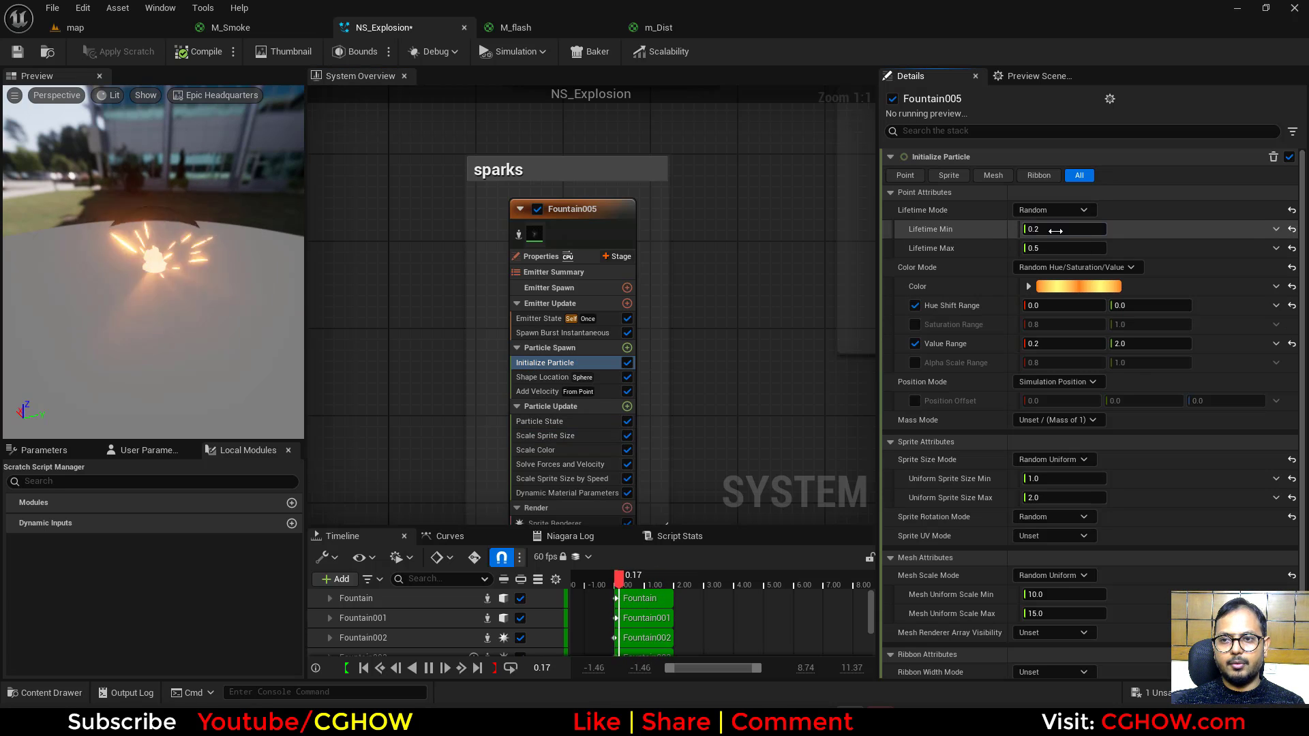
pyautogui.click(1053, 252)
pyautogui.write('0.3')
pyautogui.press('Return')
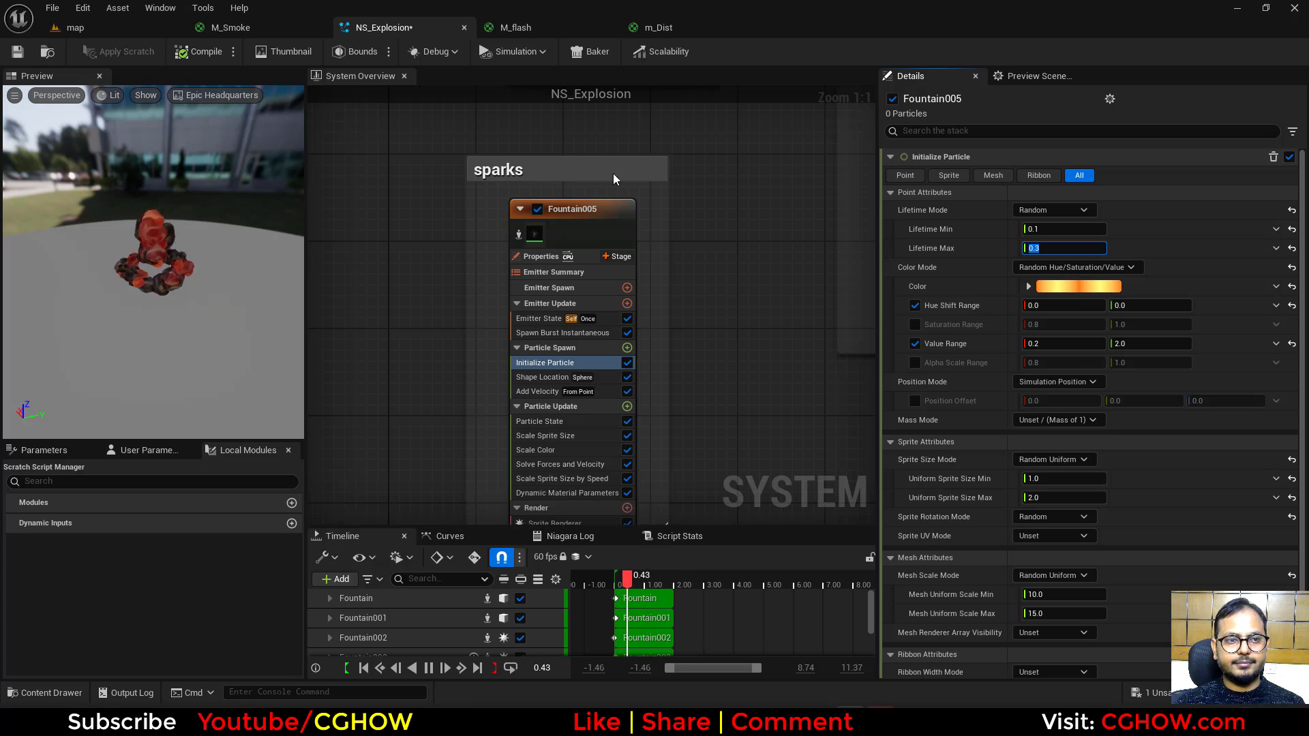
# Step: Switch to the map level and replay NS_Explosion to check the complete effect with the sparks
pyautogui.click(135, 31)
pyautogui.click(1142, 664)
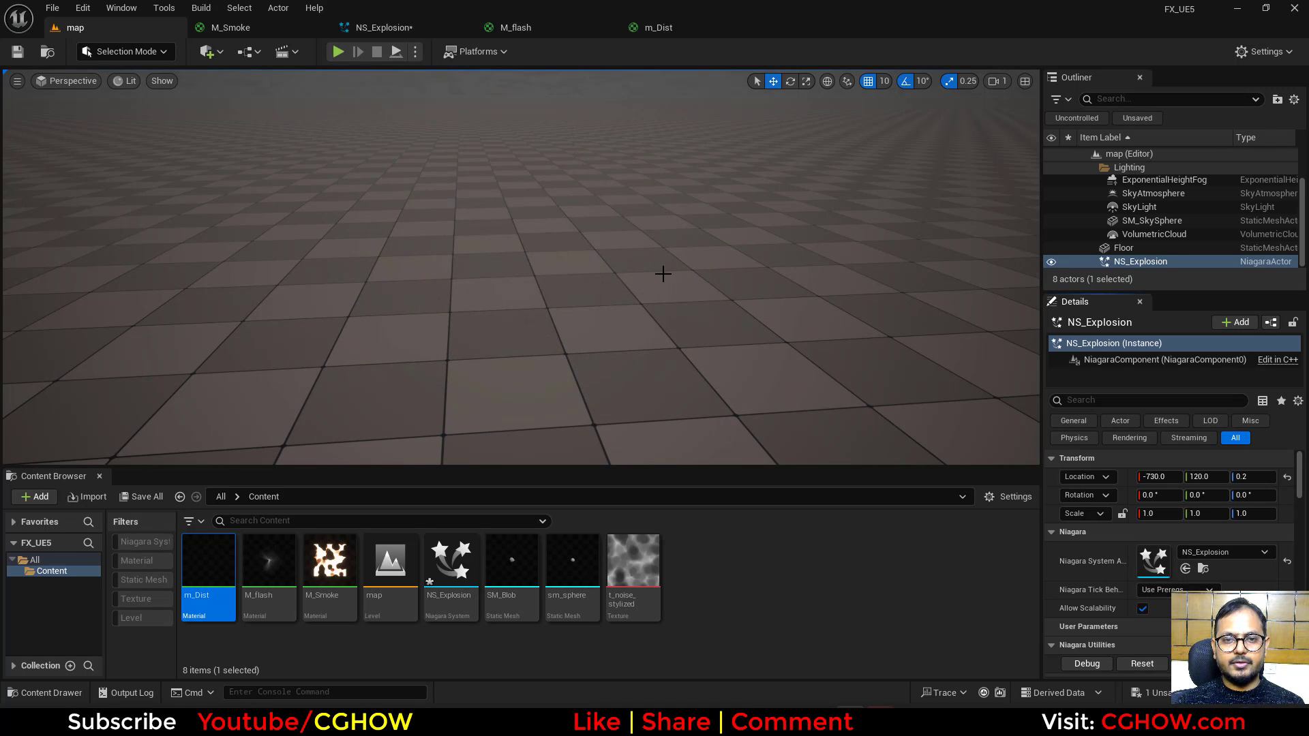
pyautogui.click(1133, 664)
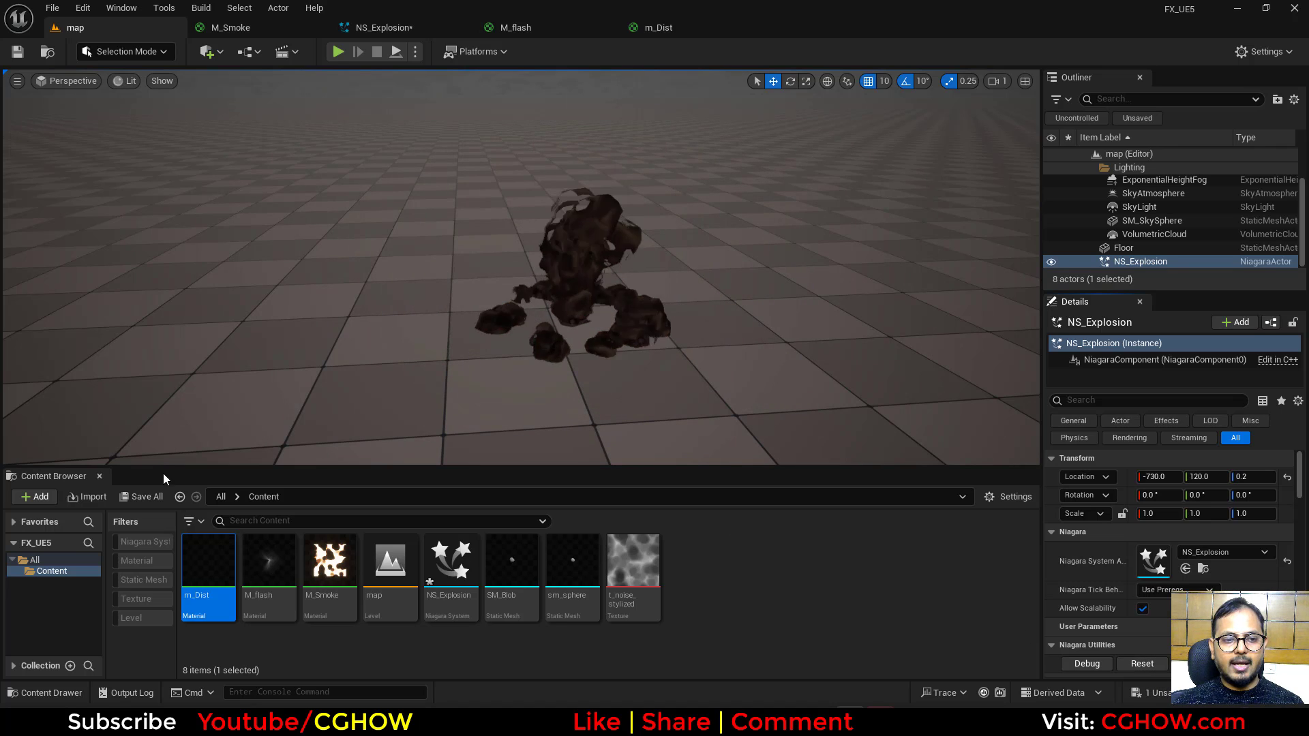
# Step: Save all modified assets of the project
pyautogui.click(141, 496)
pyautogui.click(772, 513)
pyautogui.moveTo(837, 694)
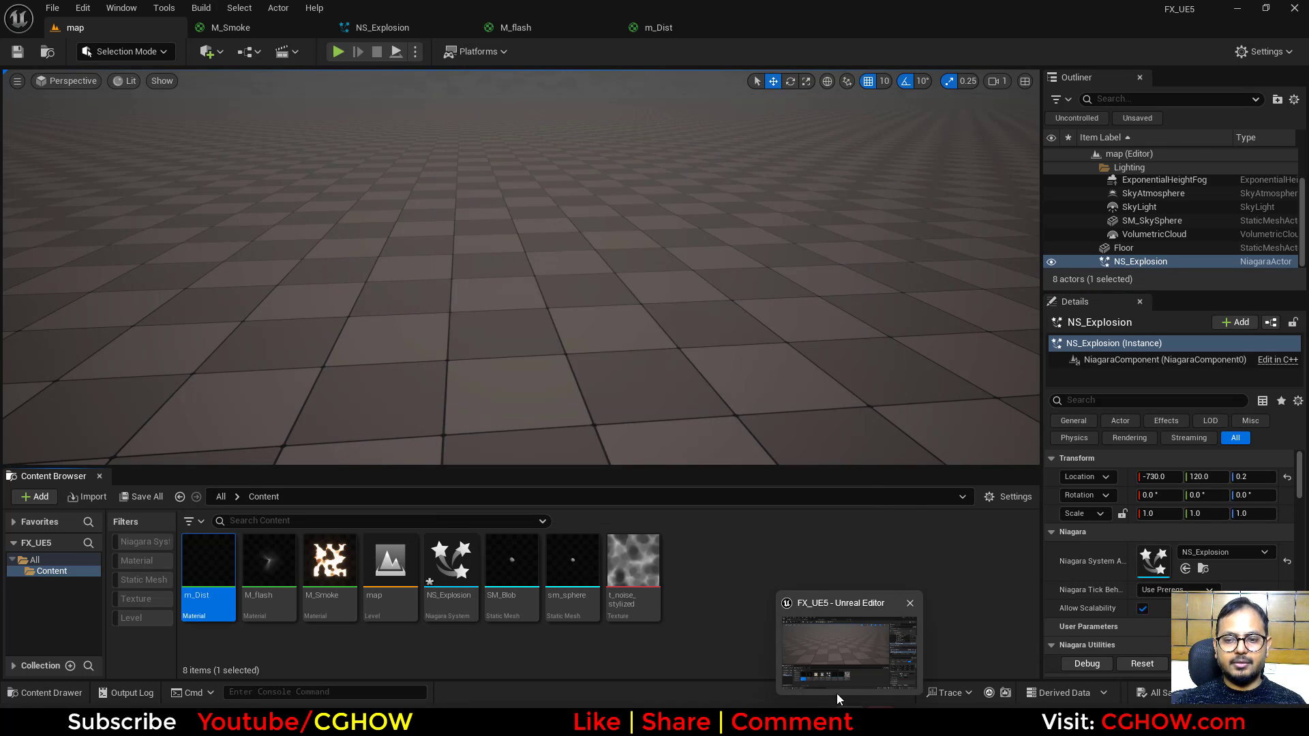
# Step: Create a new material named m_hit_mask in the Content folder and open it for editing
pyautogui.click(646, 566)
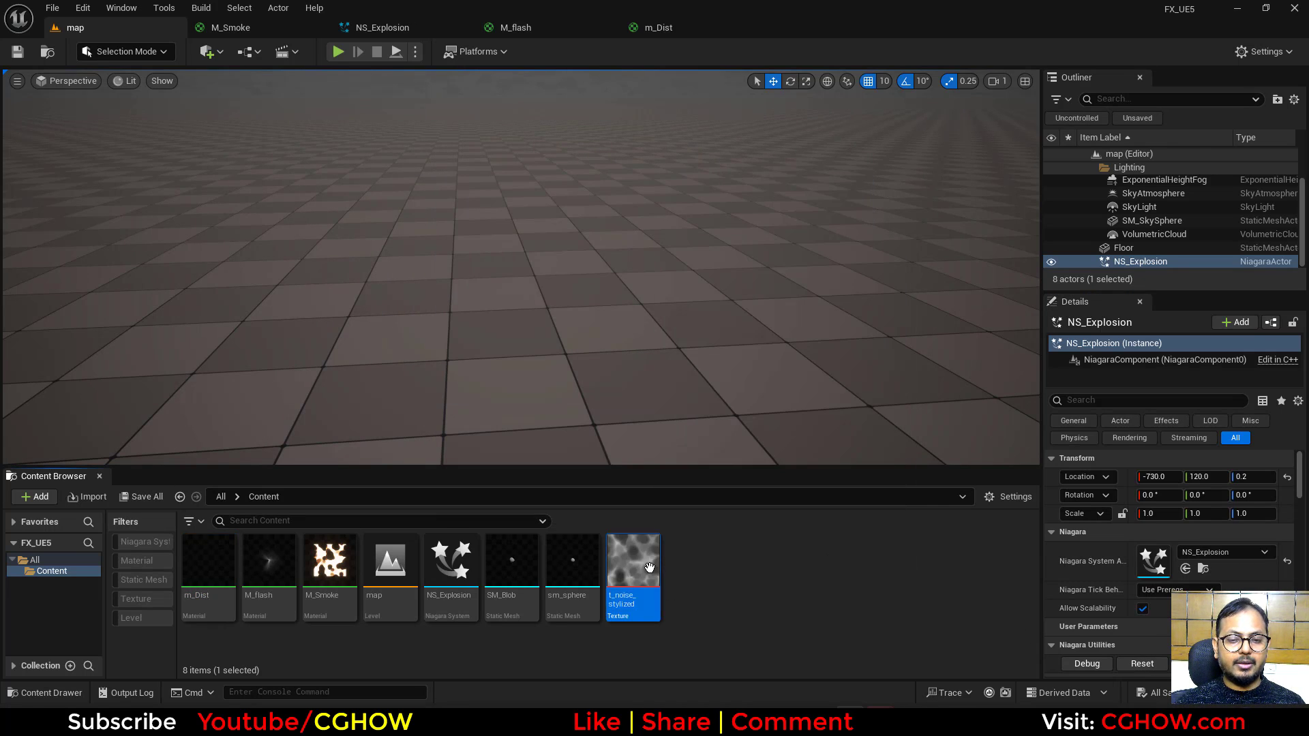
pyautogui.rightClick(728, 575)
pyautogui.click(791, 210)
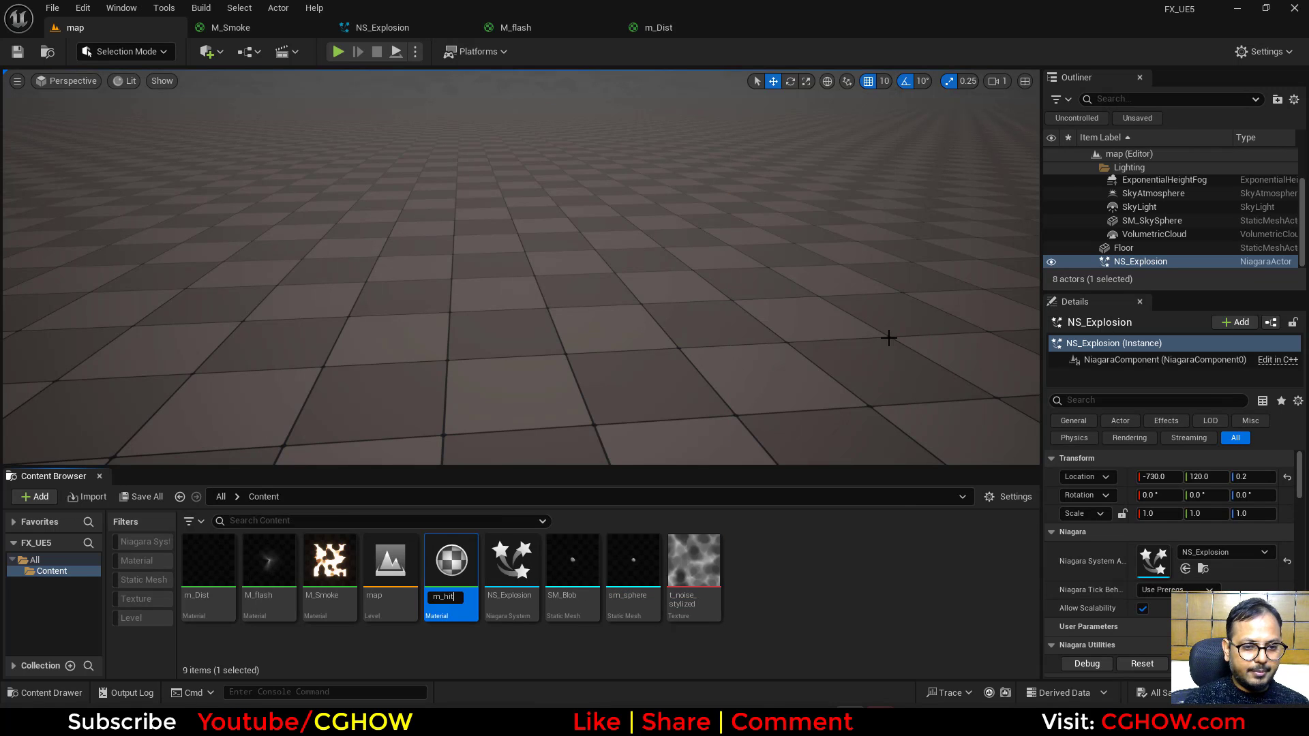
pyautogui.write('m_hit_mask')
pyautogui.press('Return')
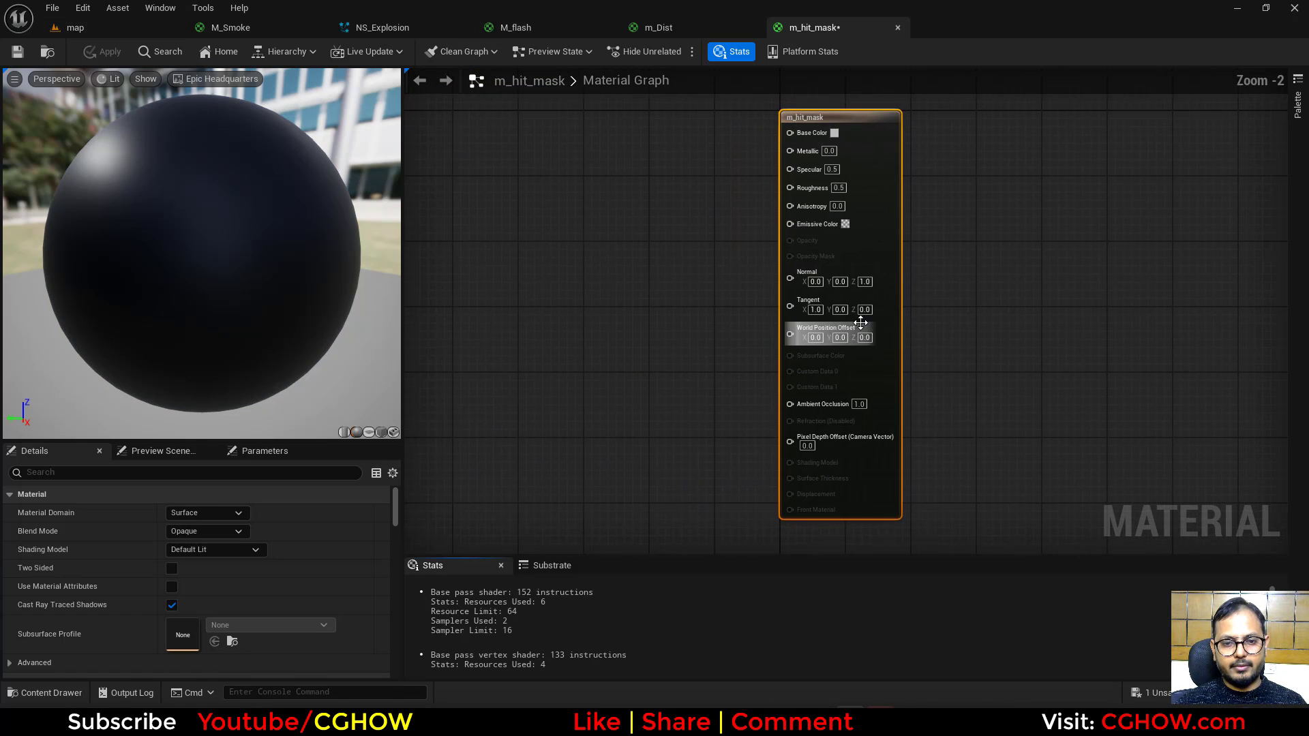
# Step: Set the m_hit_mask material's blend mode to Translucent and make it two-sided
pyautogui.moveTo(615, 204); pyautogui.dragTo(752, 211, button='right')
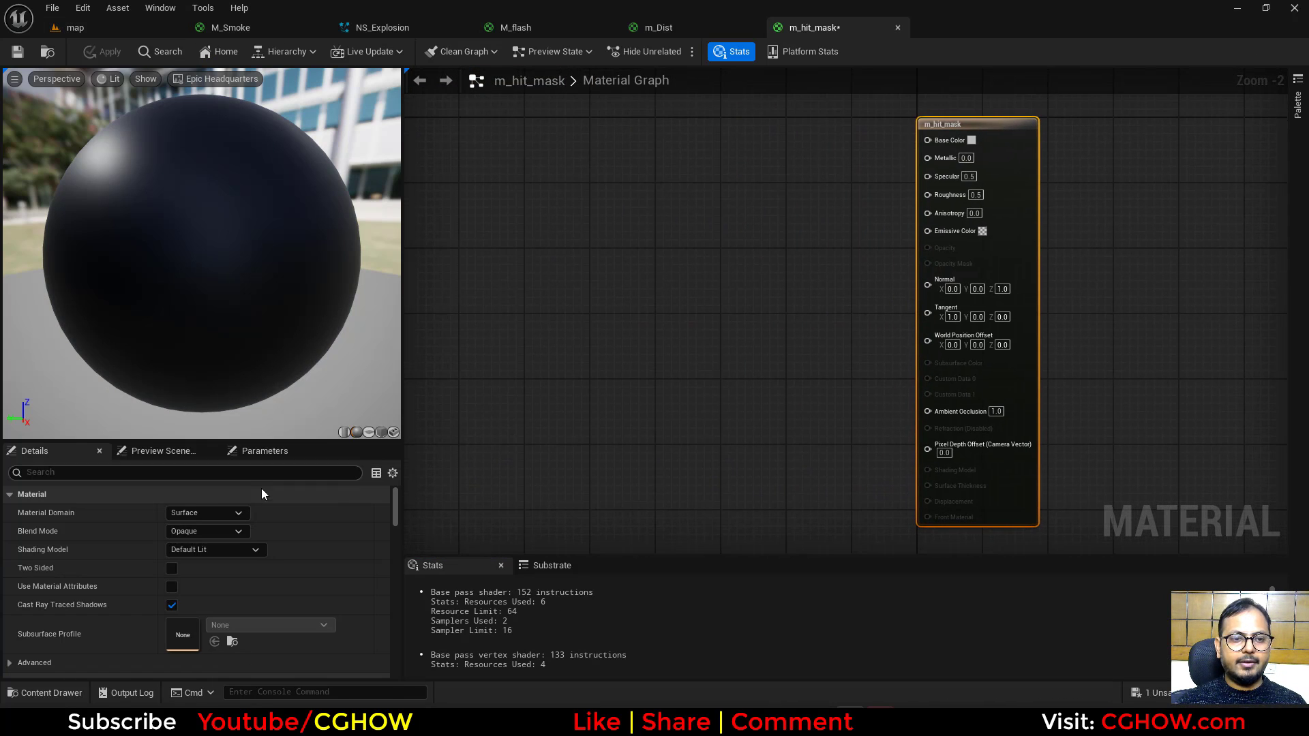
pyautogui.click(220, 531)
pyautogui.click(217, 570)
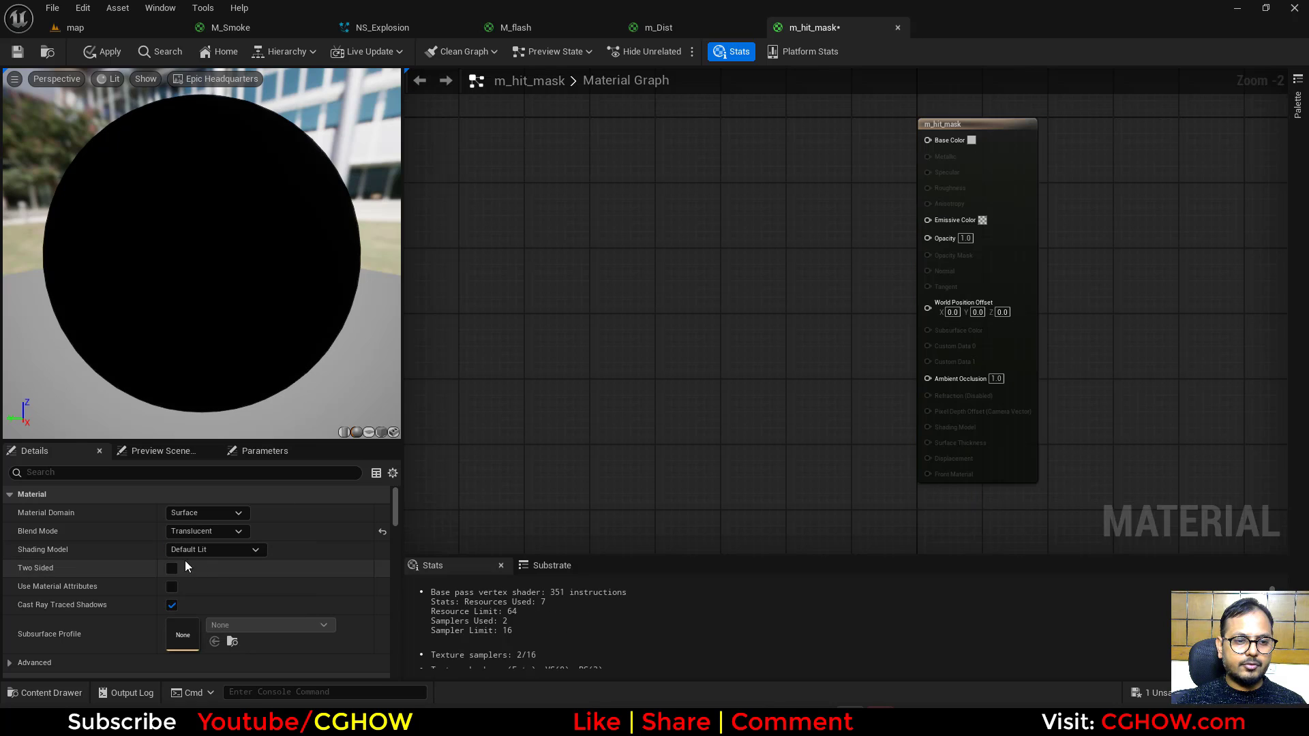
pyautogui.click(171, 567)
pyautogui.click(231, 549)
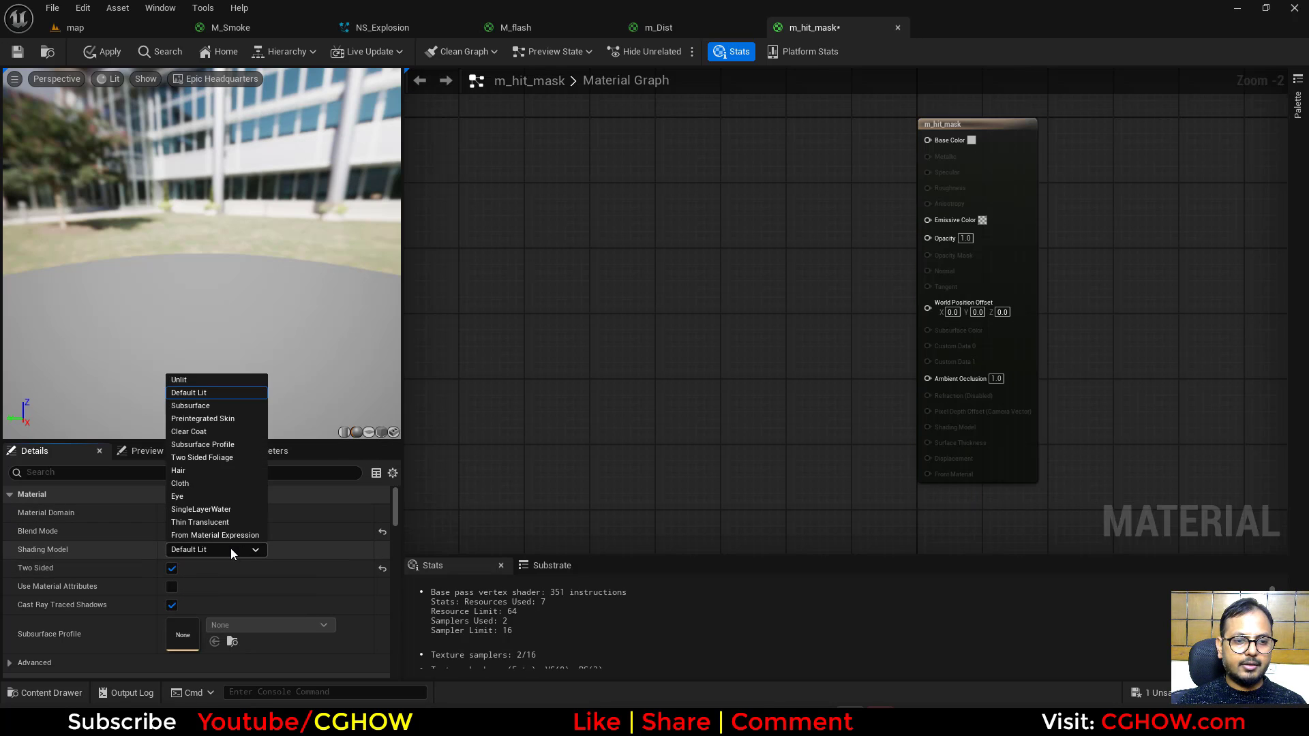
pyautogui.click(192, 379)
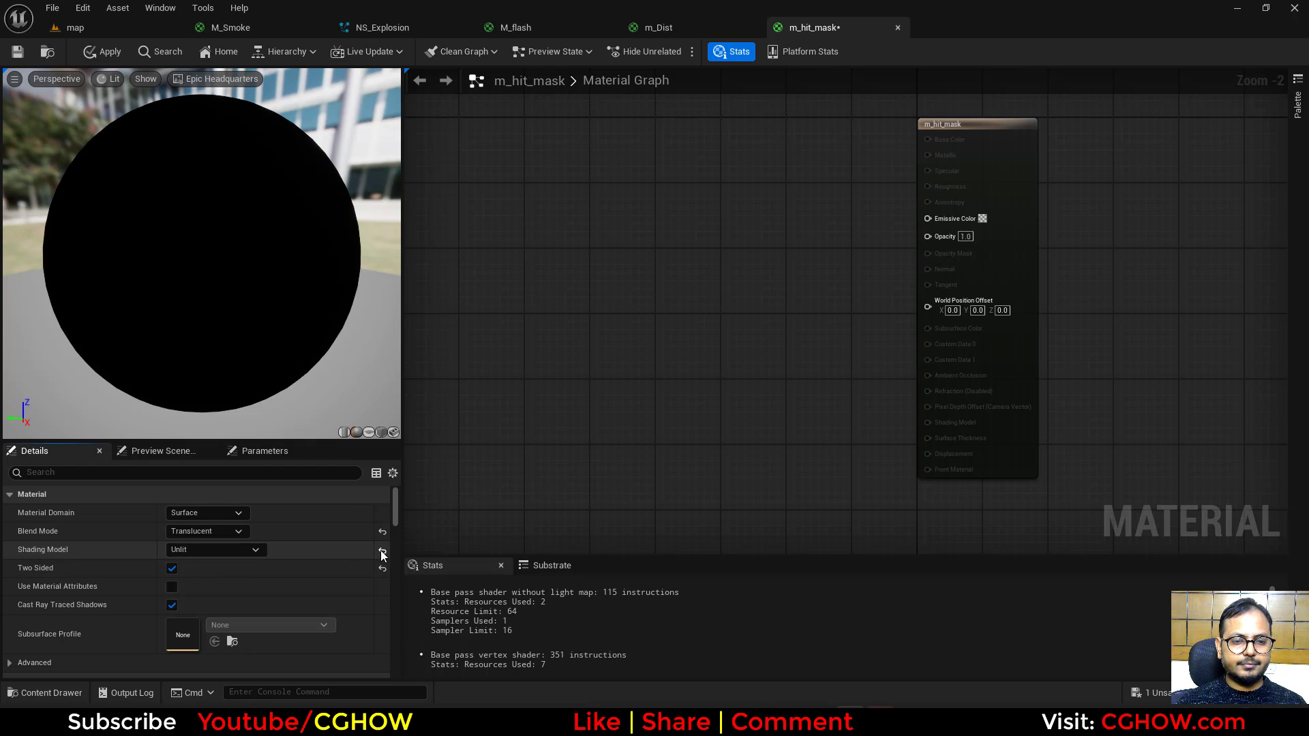
pyautogui.click(383, 549)
# Step: Preview m_hit_mask on a plane and add a Texture Sample node using t_noise_stylized to its graph
pyautogui.click(368, 431)
pyautogui.click(144, 28)
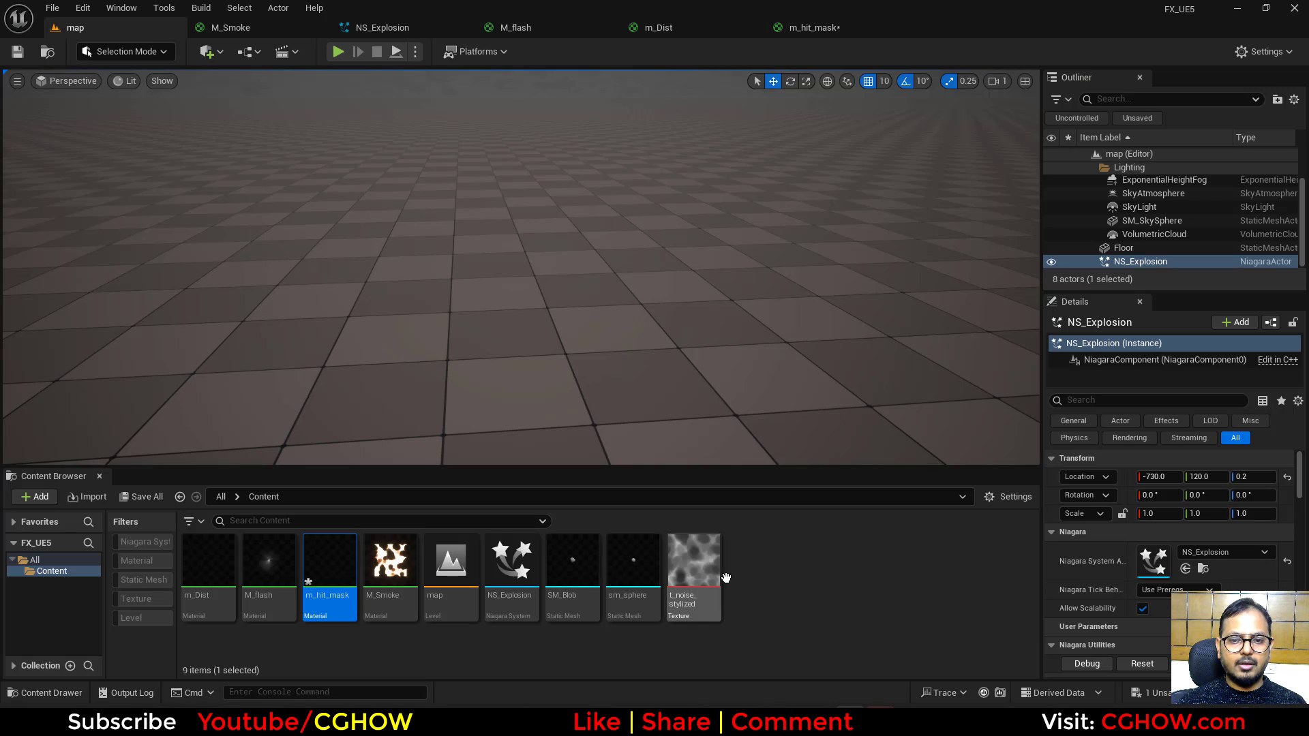
pyautogui.click(710, 563)
pyautogui.click(818, 27)
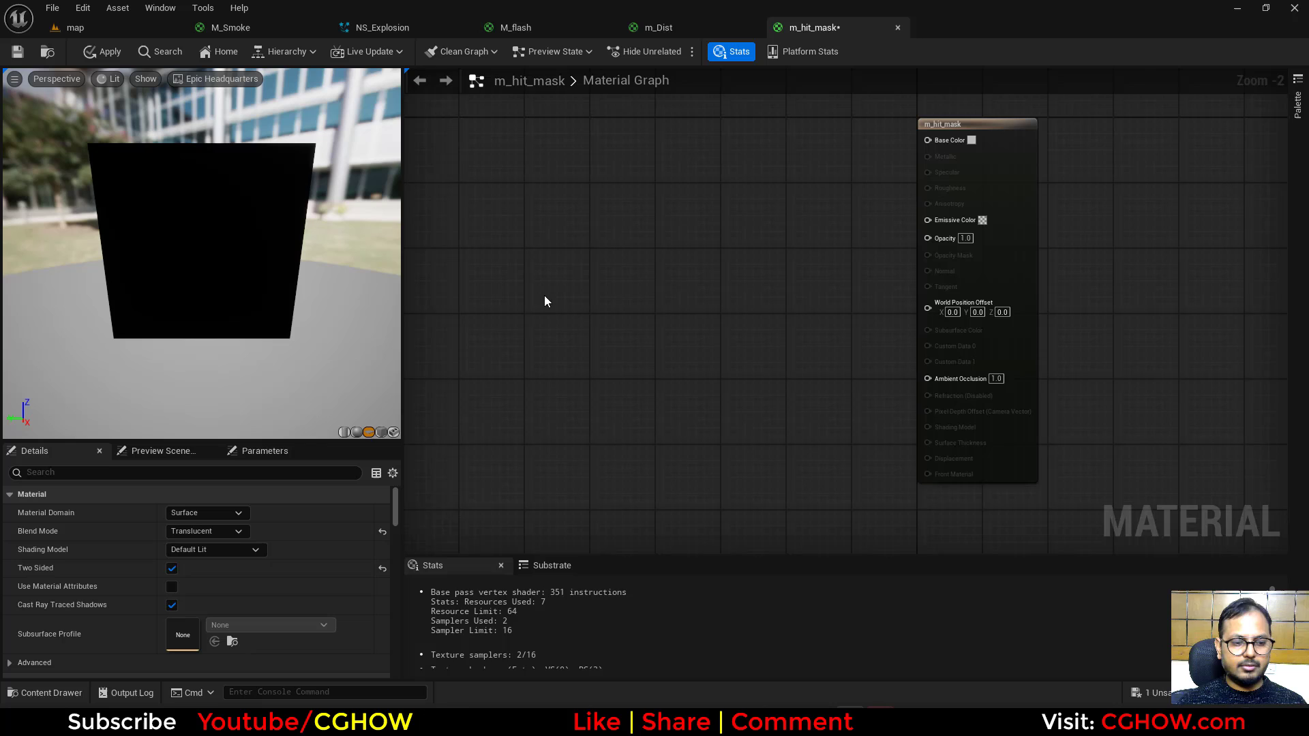
pyautogui.click(660, 296)
# Step: Open the node search in the m_hit_mask graph beside the material's output node
pyautogui.rightClick(602, 235)
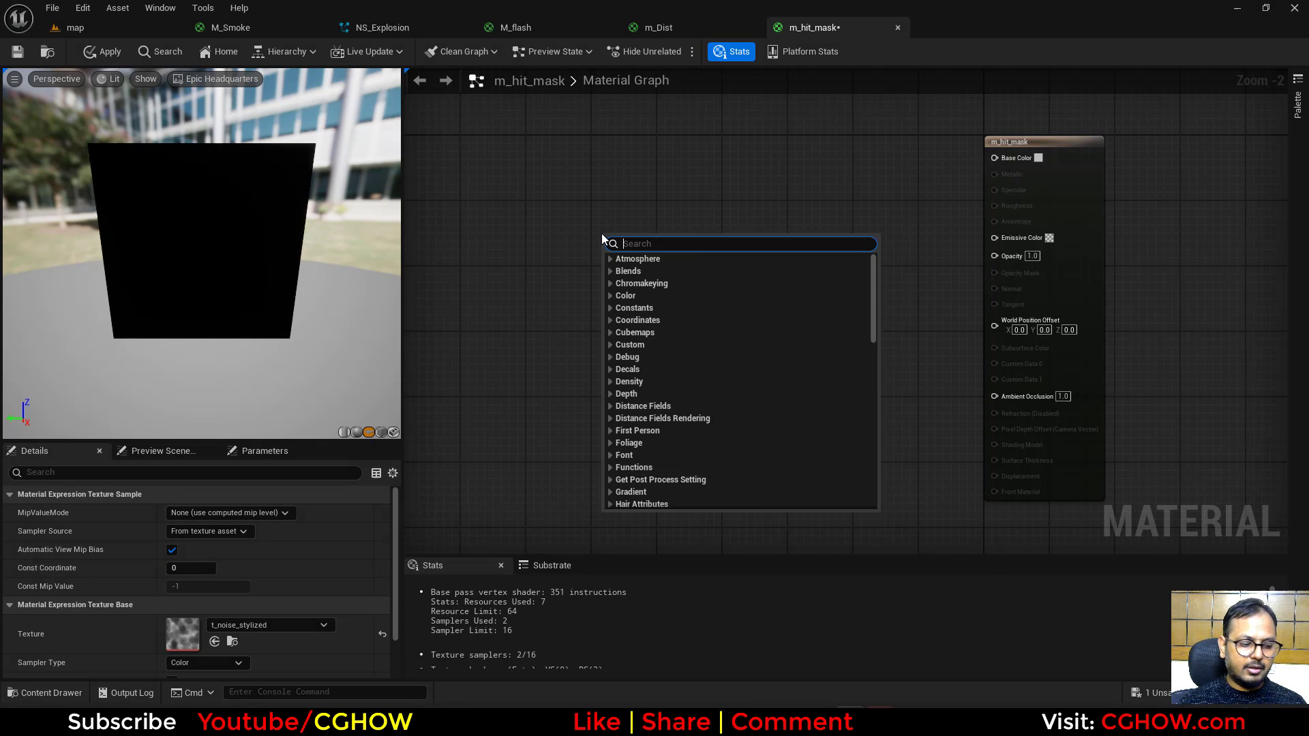
# Step: Add a VectorToRadialValue node and connect its Radial Coordinates output to the Texture Sample's UVs
pyautogui.write('vectortora')
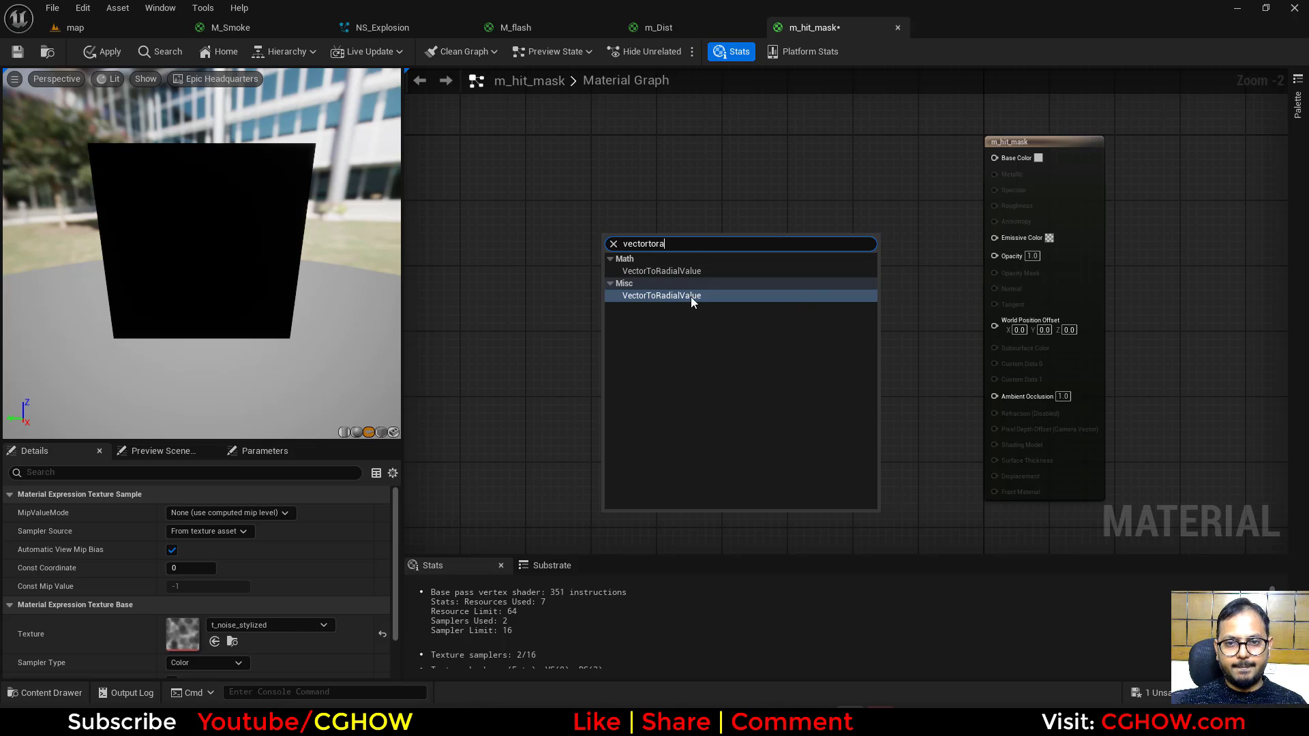
pyautogui.click(691, 298)
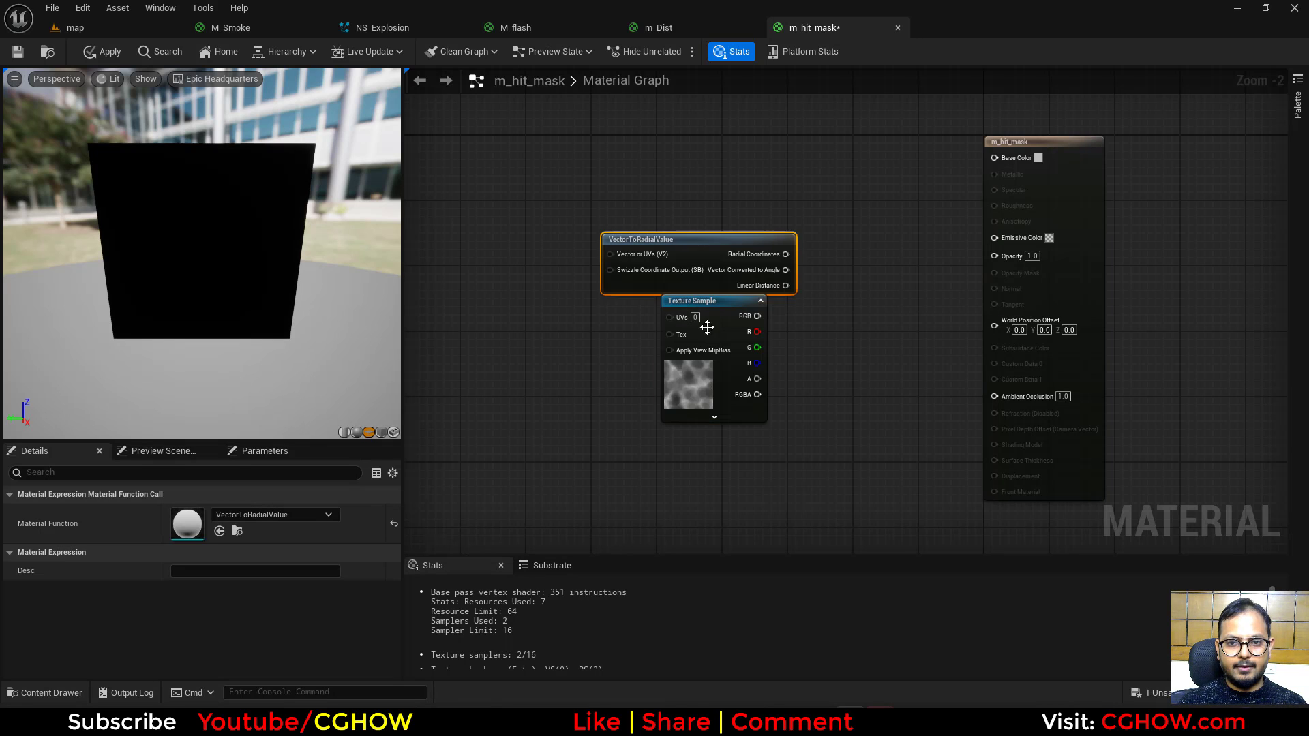
pyautogui.moveTo(700, 254); pyautogui.dragTo(509, 335)
pyautogui.moveTo(693, 314); pyautogui.dragTo(691, 317)
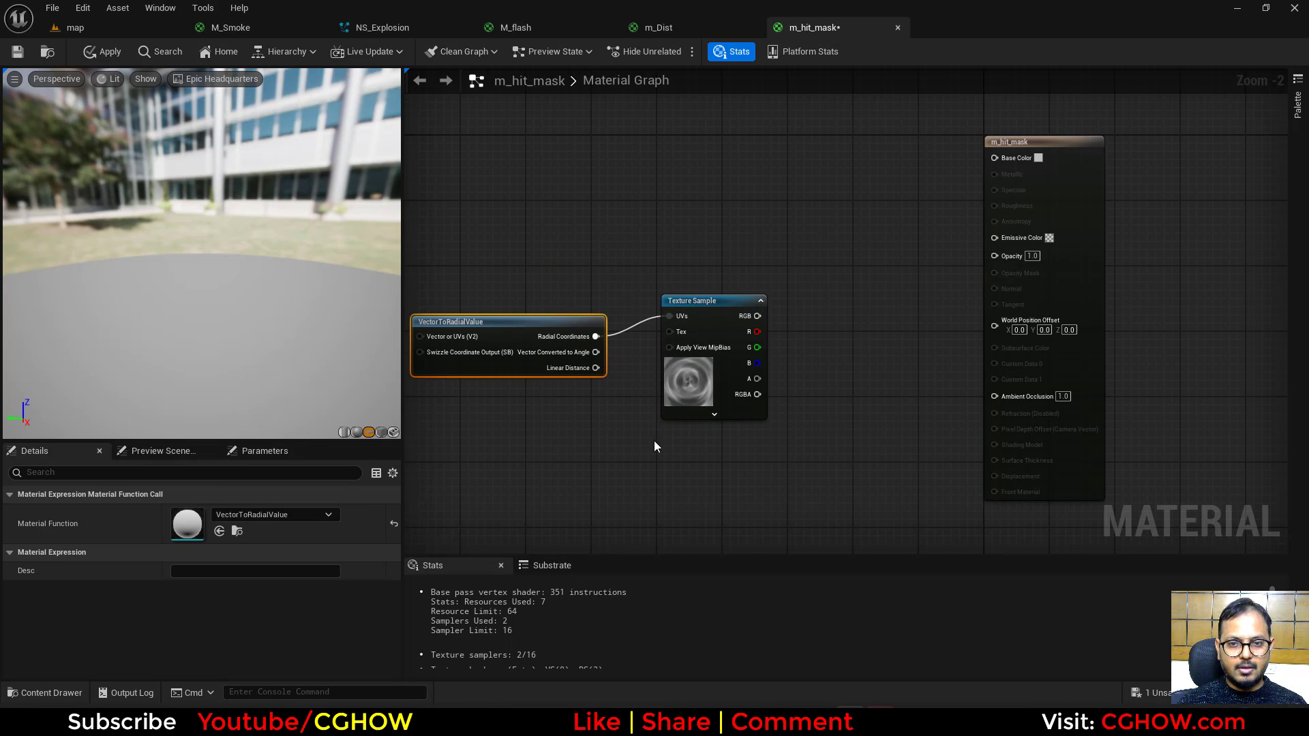
# Step: Insert a Multiply node between the Radial Coordinates output and the Texture Sample's UVs
pyautogui.moveTo(653, 441); pyautogui.dragTo(617, 430, button='right')
pyautogui.moveTo(528, 287); pyautogui.dragTo(574, 315)
pyautogui.press('m')
pyautogui.click(553, 288)
pyautogui.moveTo(566, 317)
pyautogui.mouseDown()
pyautogui.moveTo(514, 301)
pyautogui.moveTo(588, 317)
pyautogui.mouseUp()
pyautogui.click(507, 304)
pyautogui.hotkey('ctrl', 'z')
pyautogui.moveTo(589, 319); pyautogui.dragTo(683, 307)
# Step: Add a Constant2Vector node just below the Multiply node
pyautogui.press('2')
pyautogui.click(505, 360)
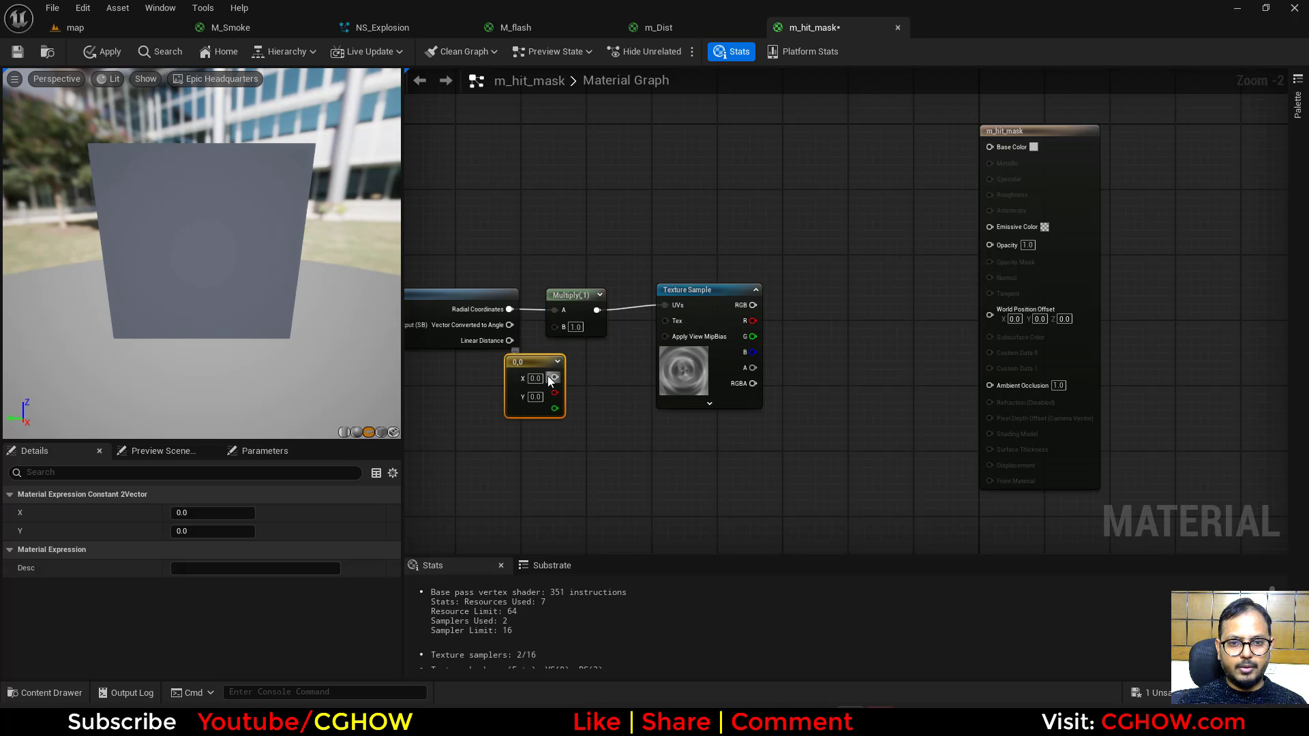
pyautogui.moveTo(558, 322); pyautogui.dragTo(612, 373)
# Step: Preview the Texture Sample node and set its MipValueMode to MipLevel (absolute, 0 is full resolution)
pyautogui.click(628, 349)
pyautogui.click(735, 358)
pyautogui.press('space')
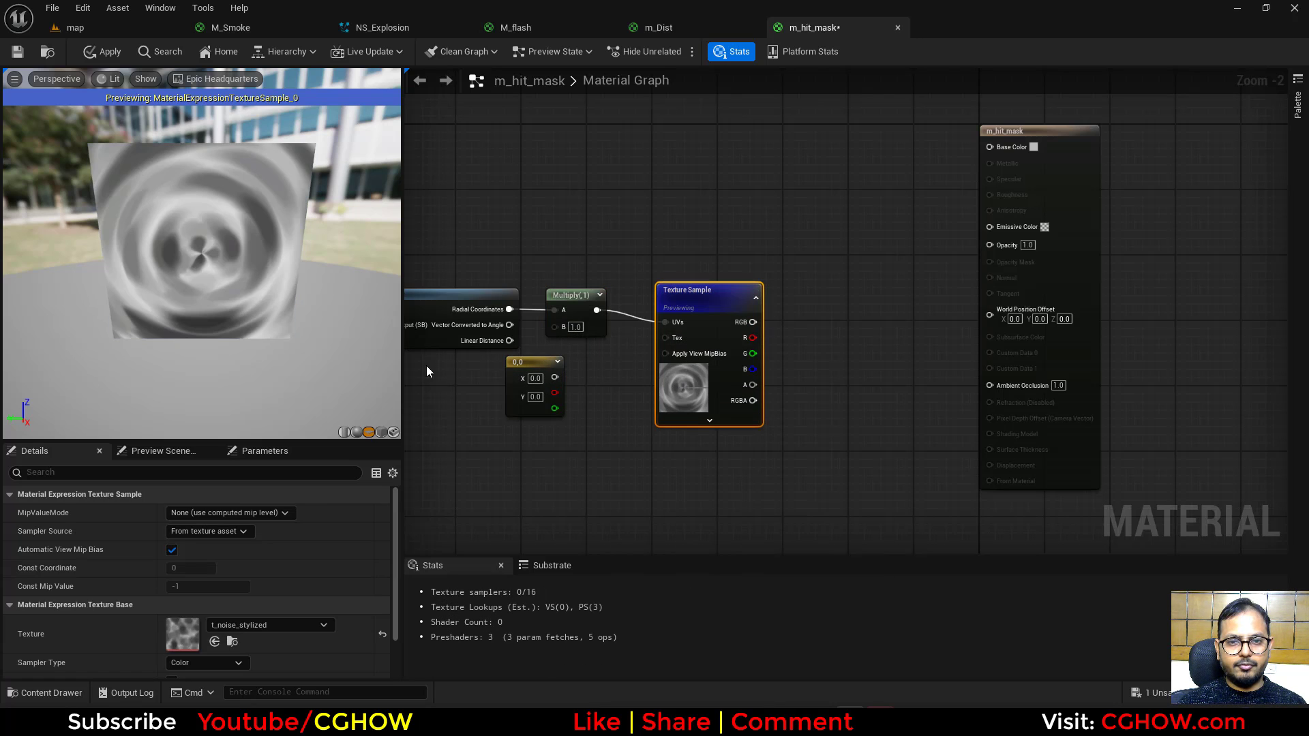
pyautogui.moveTo(225, 357); pyautogui.dragTo(211, 327)
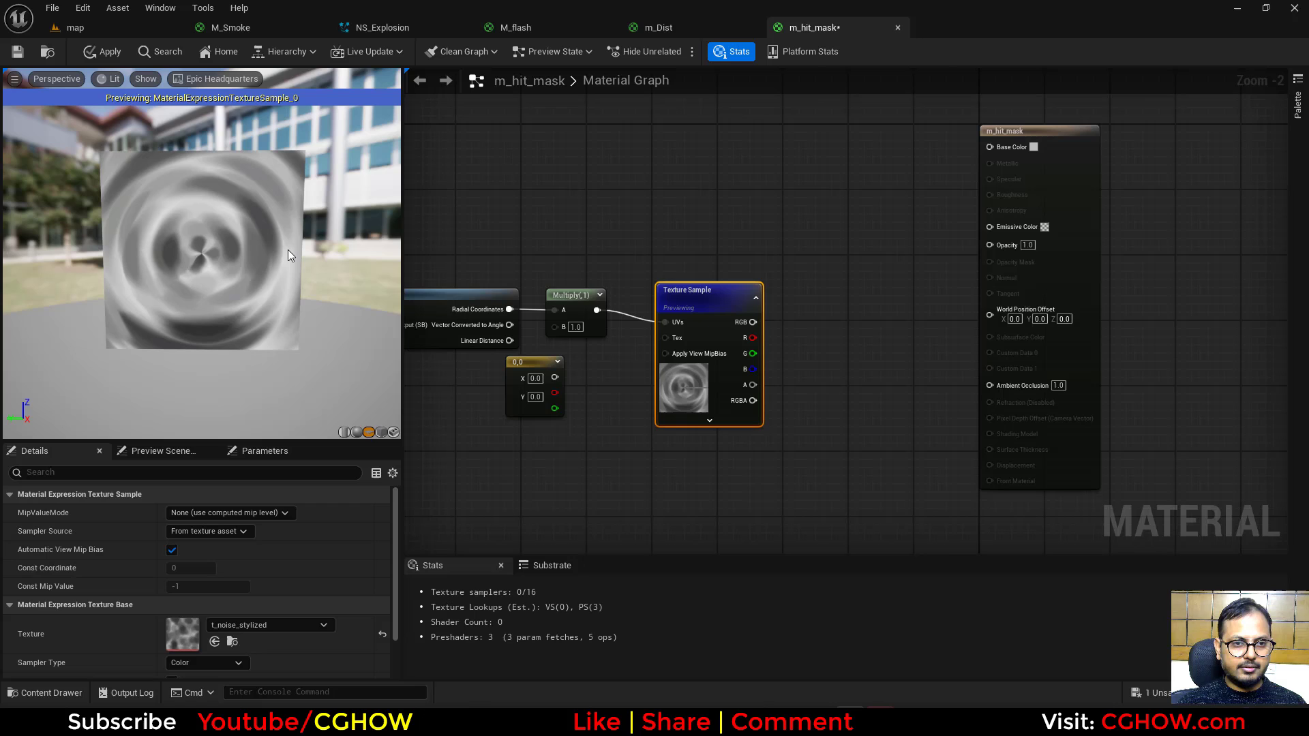
pyautogui.click(234, 516)
pyautogui.click(225, 538)
# Step: Connect the Constant2Vector to the Multiply's B input and set its X to 3 and Y to 0.5
pyautogui.moveTo(555, 378); pyautogui.dragTo(555, 327)
pyautogui.write('3')
pyautogui.press('Return')
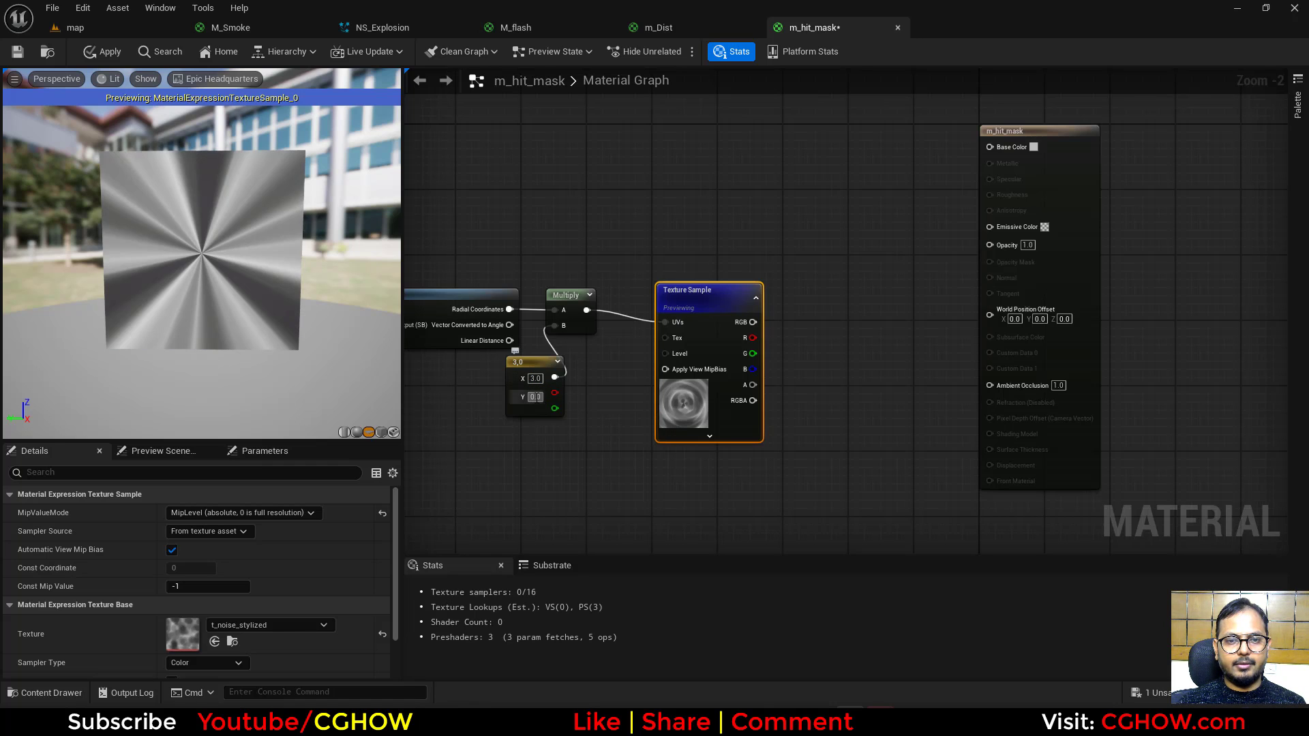
pyautogui.write('1')
pyautogui.press('Return')
pyautogui.moveTo(509, 372); pyautogui.dragTo(459, 387)
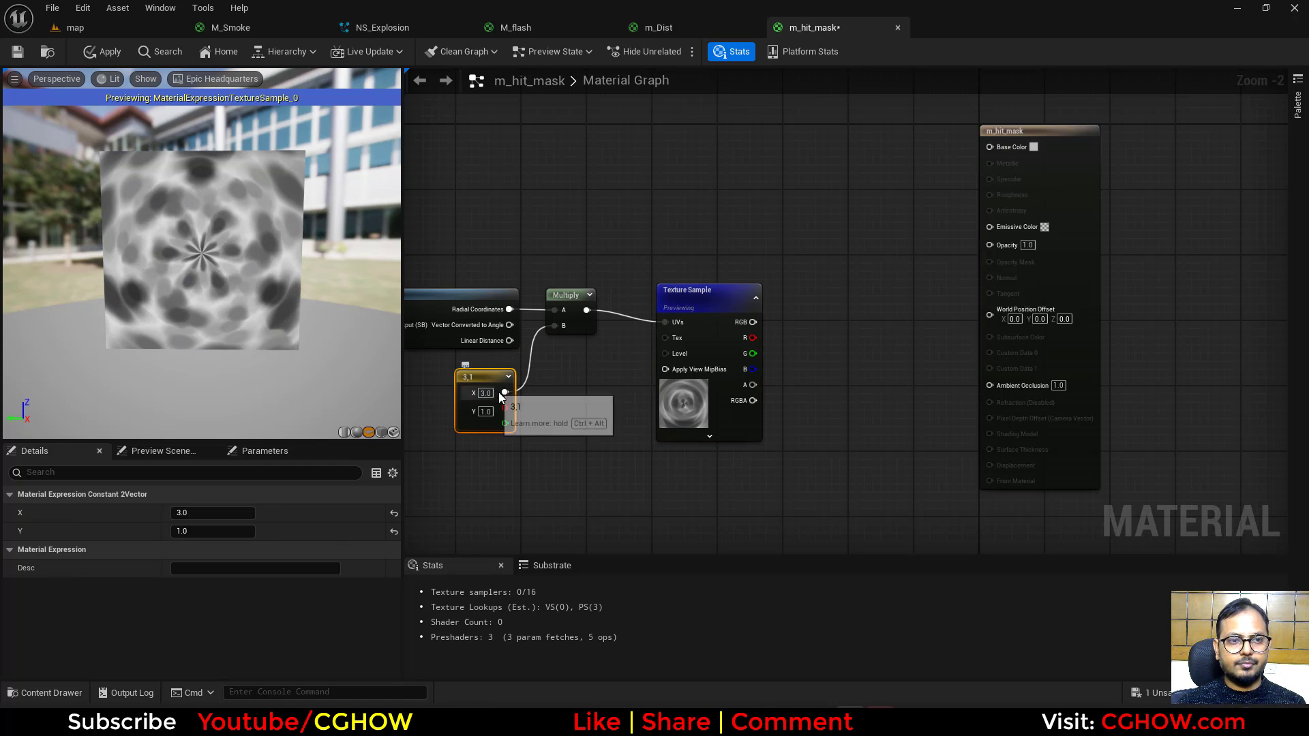
pyautogui.press('Return')
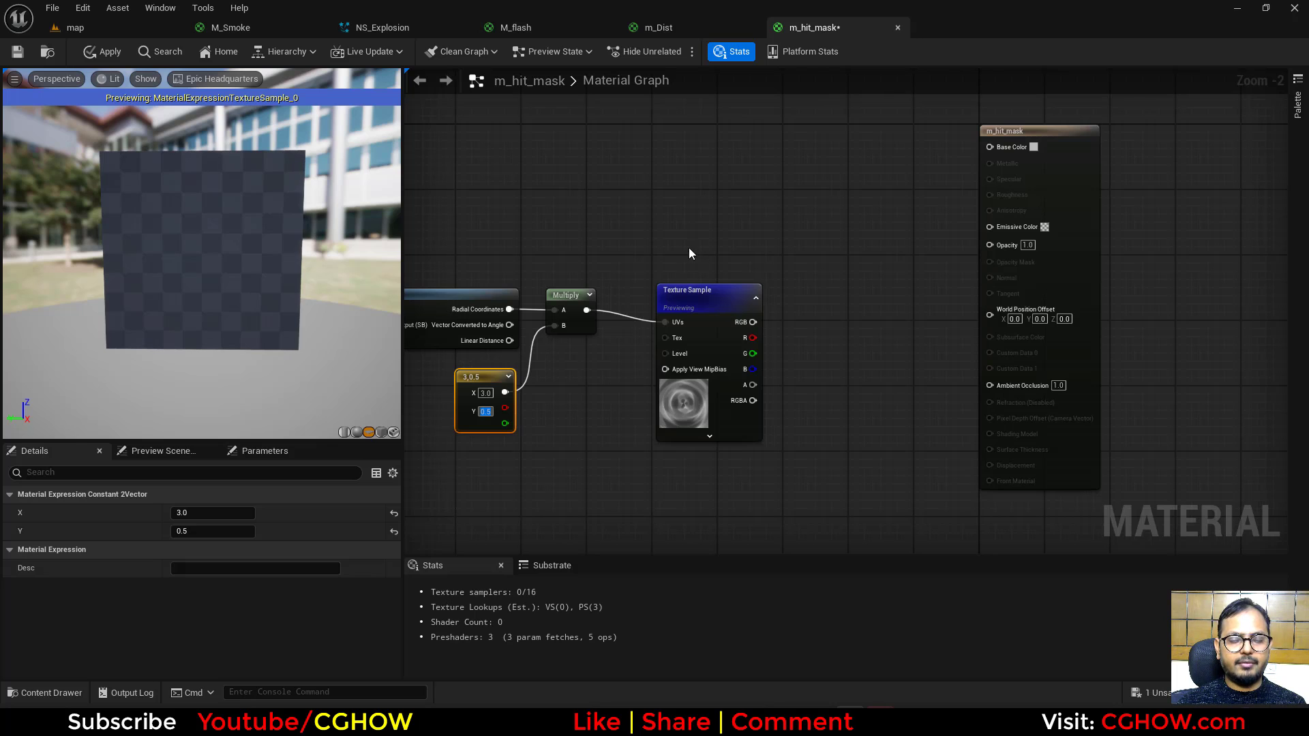
# Step: Add a RadialGradientExponential node above the Texture Sample
pyautogui.moveTo(684, 252); pyautogui.dragTo(689, 297, button='right')
pyautogui.rightClick(595, 189)
pyautogui.write('rad')
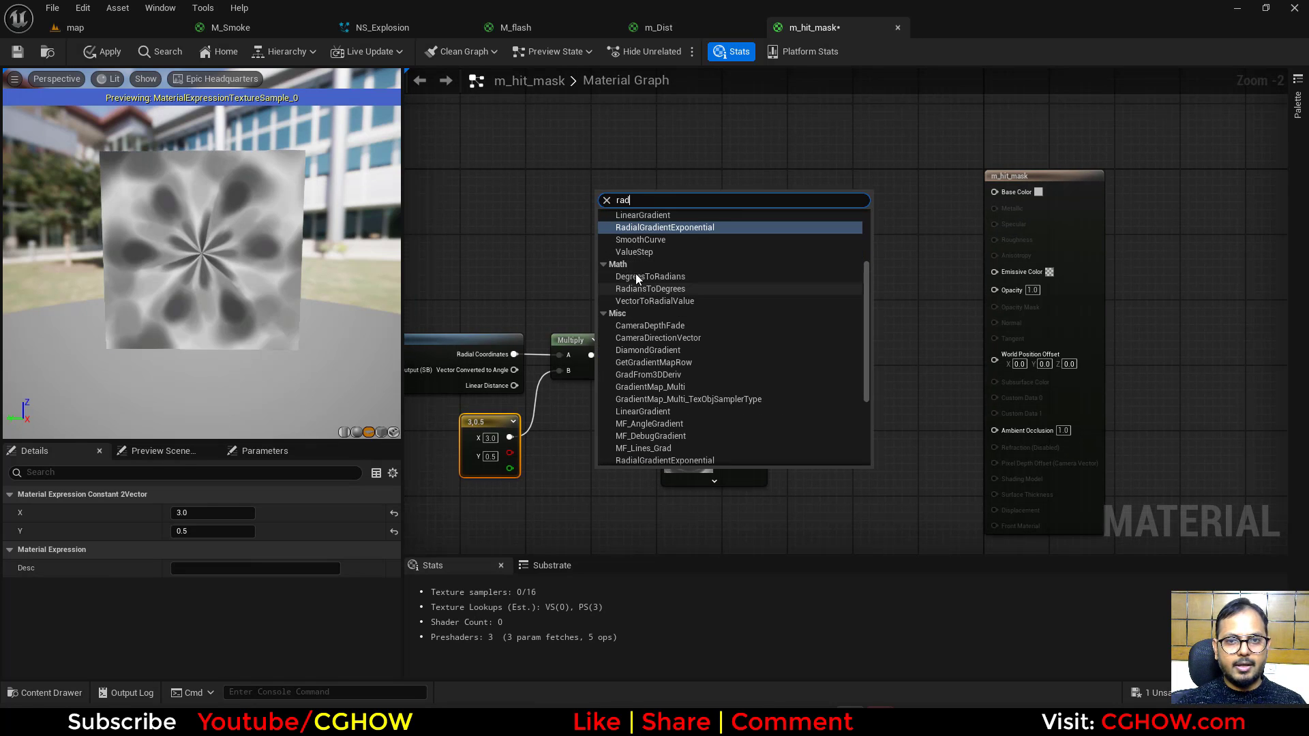
pyautogui.click(641, 227)
# Step: Add a Blend_ColorBurn node with the radial gradient as Base and the texture's R channel as Blend, and preview it
pyautogui.click(1298, 105)
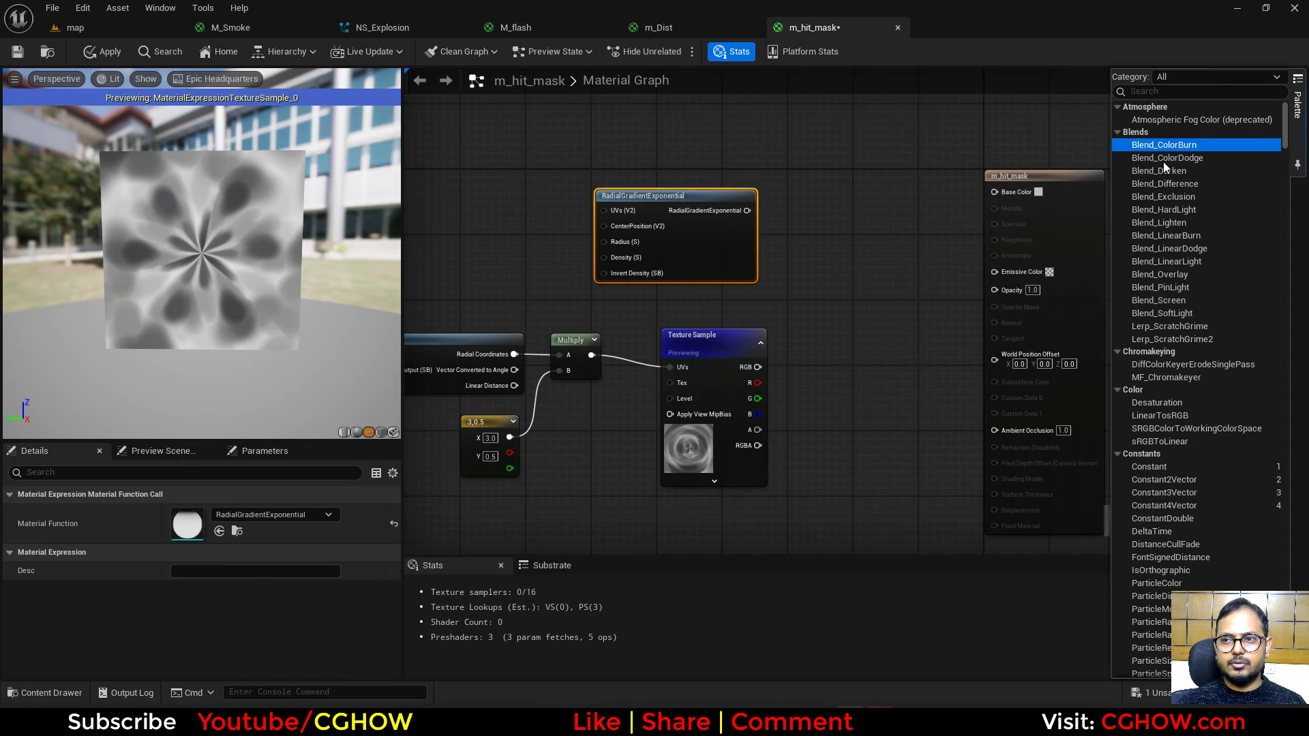
pyautogui.moveTo(1163, 162); pyautogui.dragTo(765, 270)
pyautogui.moveTo(742, 199); pyautogui.dragTo(778, 297)
pyautogui.moveTo(758, 383); pyautogui.dragTo(777, 305)
pyautogui.moveTo(727, 239); pyautogui.dragTo(869, 250)
pyautogui.click(821, 276)
pyautogui.moveTo(844, 339); pyautogui.dragTo(824, 359, button='right')
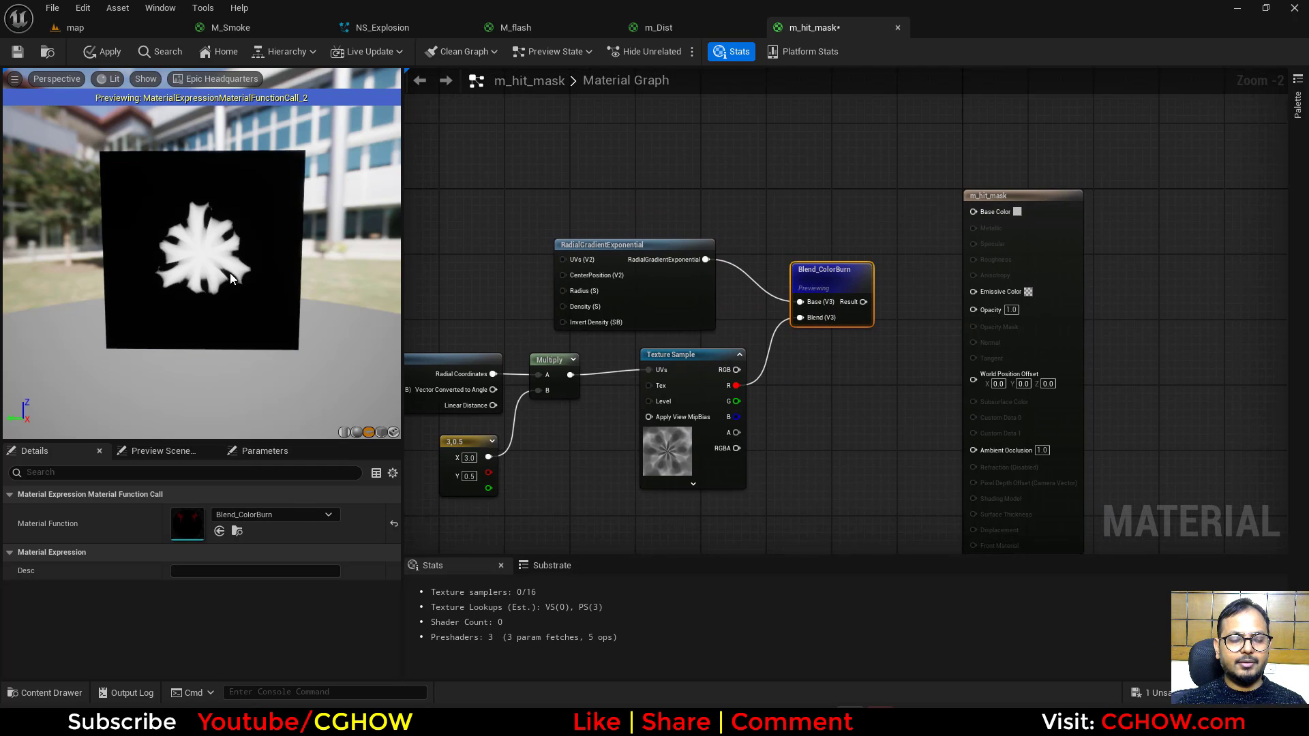
# Step: Add a Multiply node combining the radial gradient with the texture's R channel, preview it, and move the output node further away
pyautogui.moveTo(149, 271)
pyautogui.mouseDown()
pyautogui.moveTo(204, 272)
pyautogui.moveTo(156, 273)
pyautogui.mouseUp()
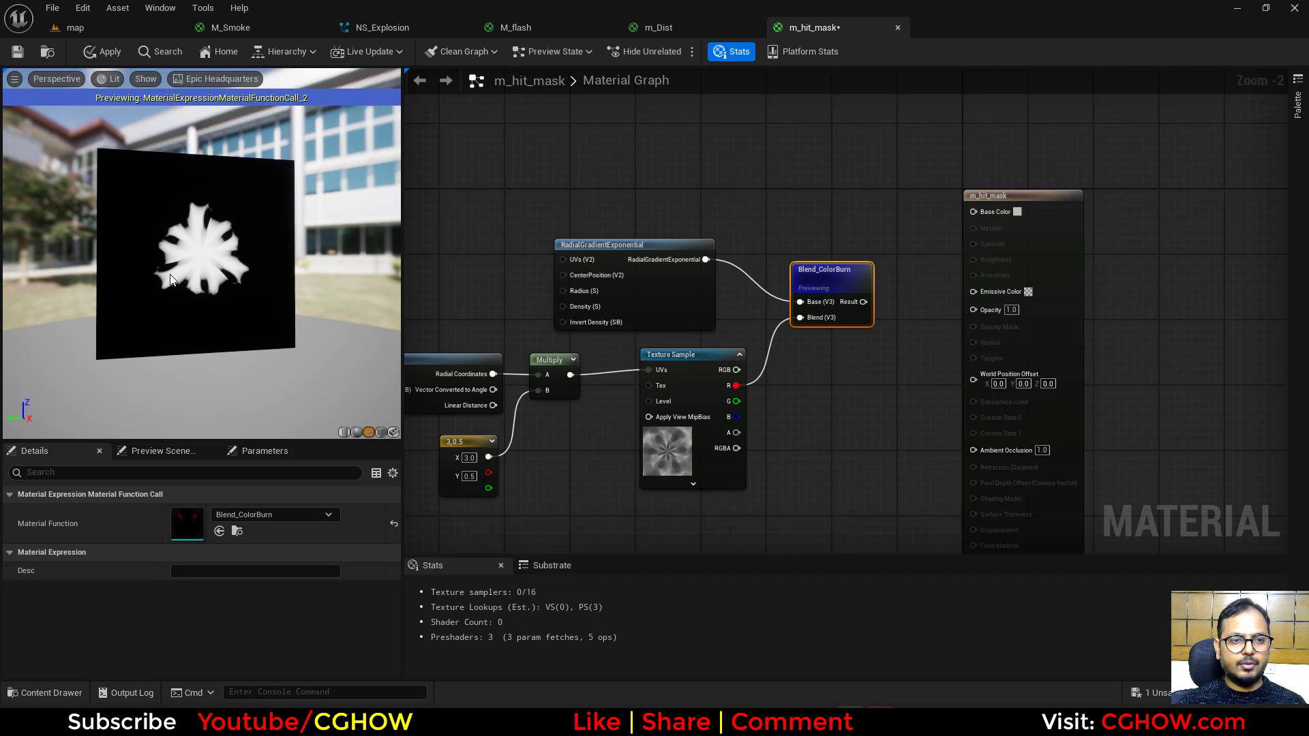
pyautogui.moveTo(786, 452); pyautogui.dragTo(707, 459, button='right')
pyautogui.moveTo(909, 280); pyautogui.dragTo(1114, 239)
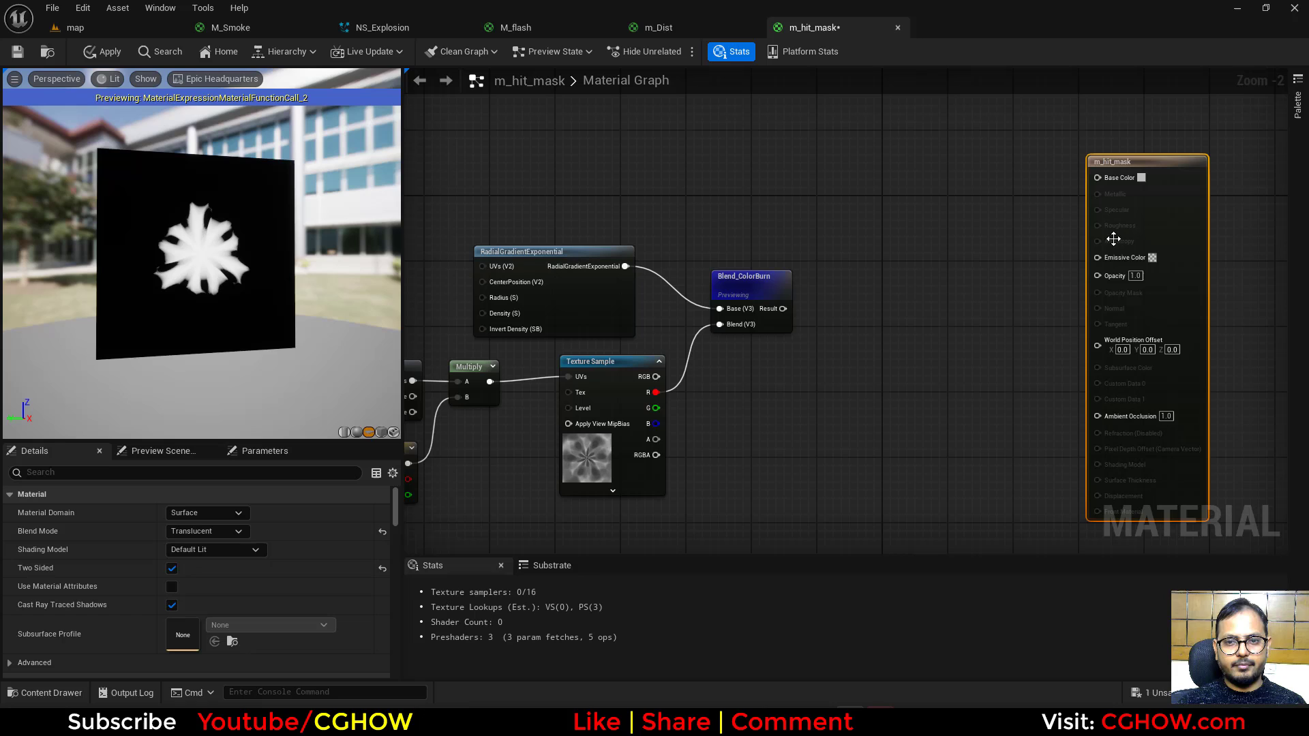
pyautogui.click(757, 387)
pyautogui.moveTo(656, 392); pyautogui.dragTo(625, 266)
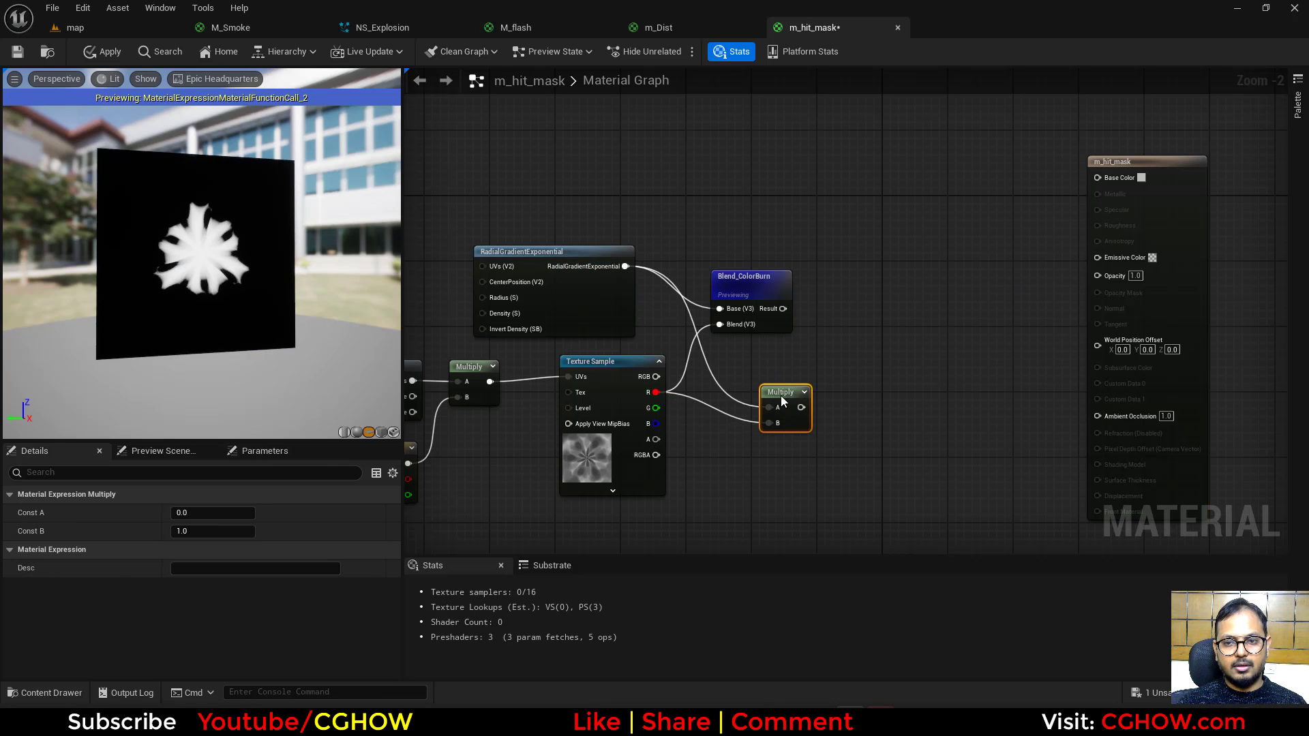
pyautogui.press('space')
pyautogui.moveTo(745, 272); pyautogui.dragTo(793, 257)
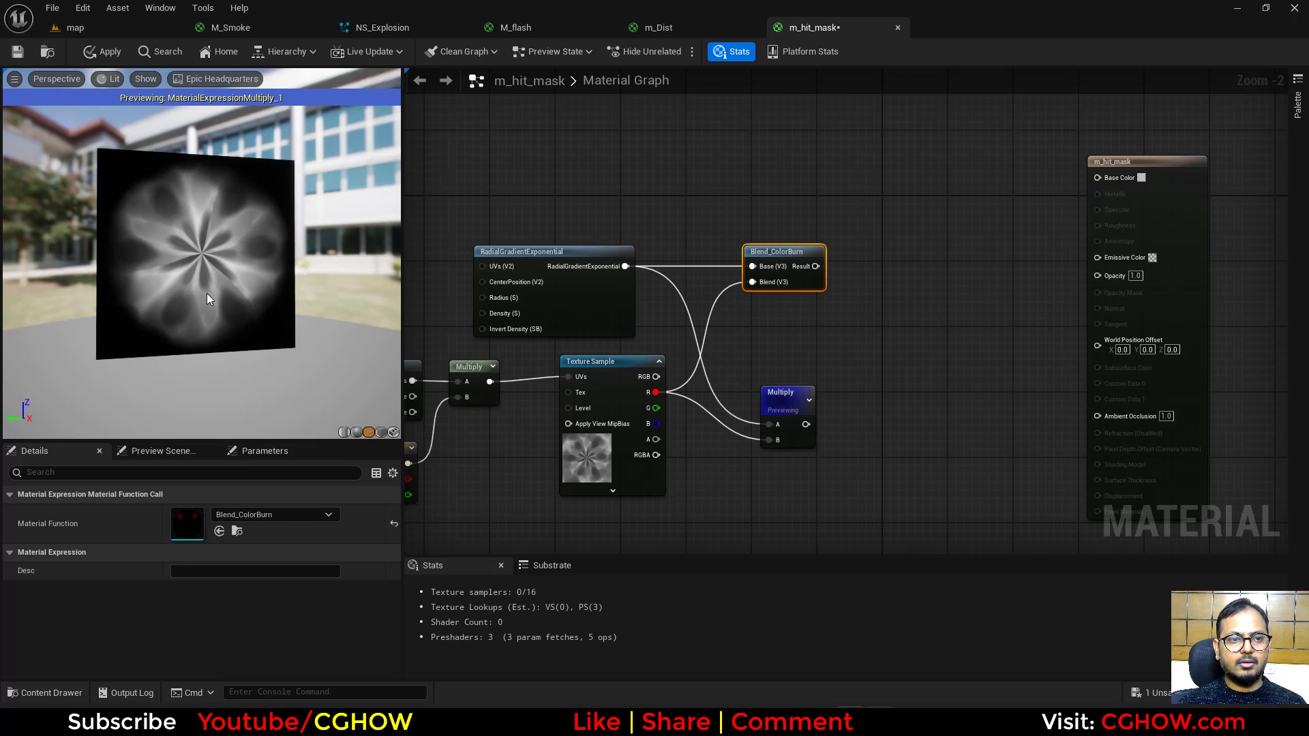
# Step: Try a Y value of 0.3 on the Constant2Vector that scales the radial coordinates
pyautogui.moveTo(207, 300); pyautogui.dragTo(136, 300)
pyautogui.moveTo(477, 453); pyautogui.dragTo(567, 436, button='right')
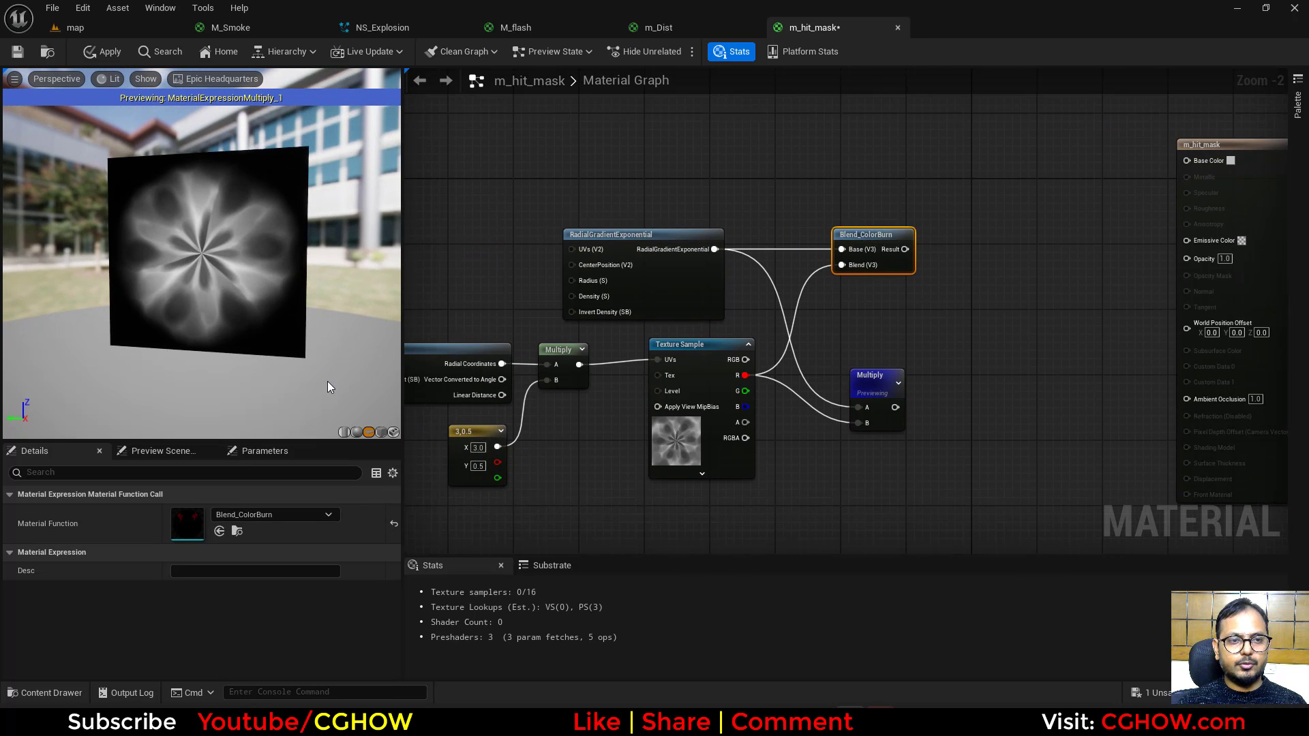
pyautogui.moveTo(330, 388); pyautogui.dragTo(225, 421)
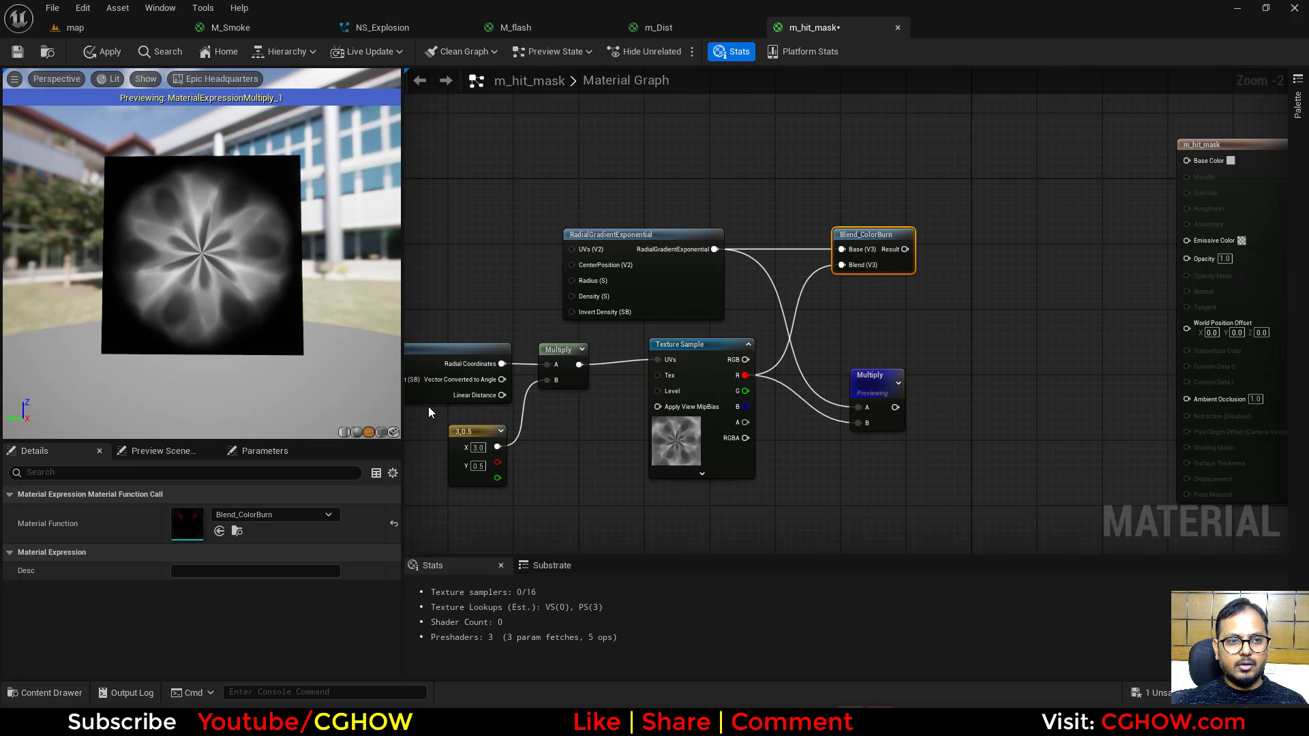
pyautogui.moveTo(428, 406); pyautogui.dragTo(481, 405, button='right')
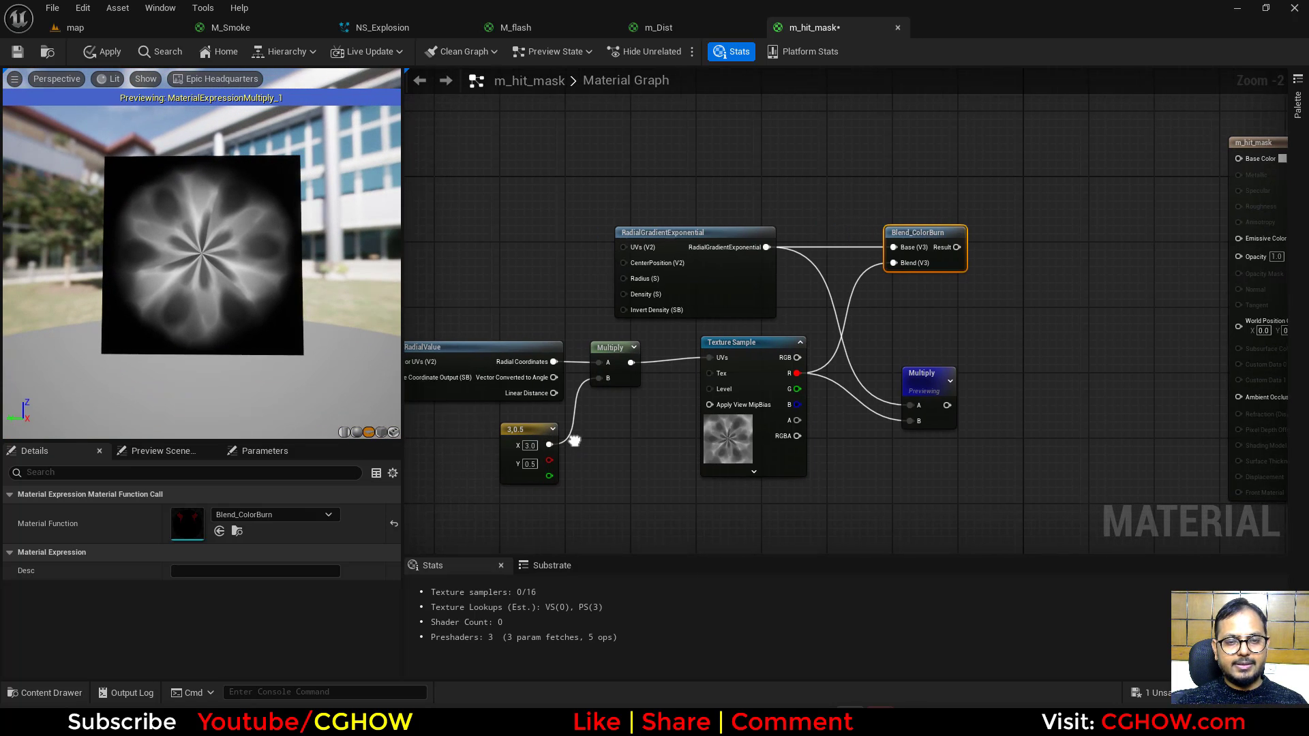
pyautogui.click(532, 446)
pyautogui.click(531, 464)
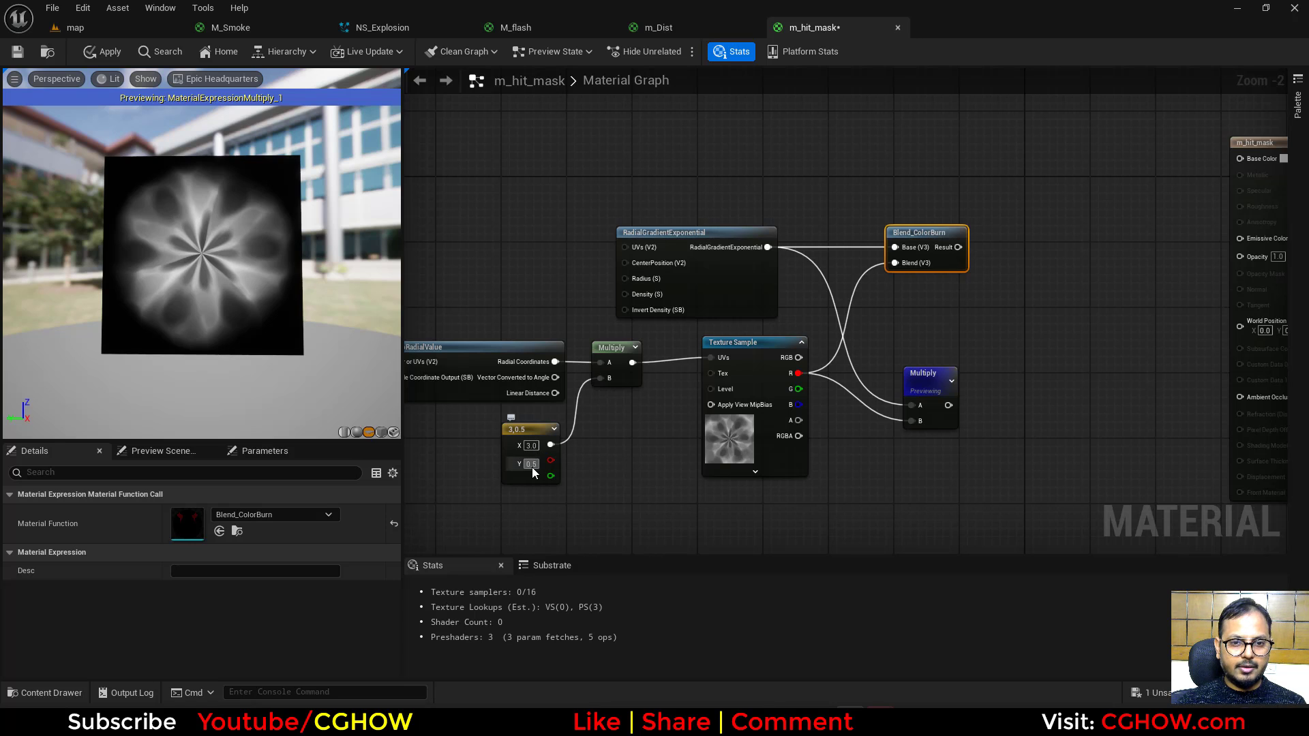
pyautogui.write('0.3')
pyautogui.press('Return')
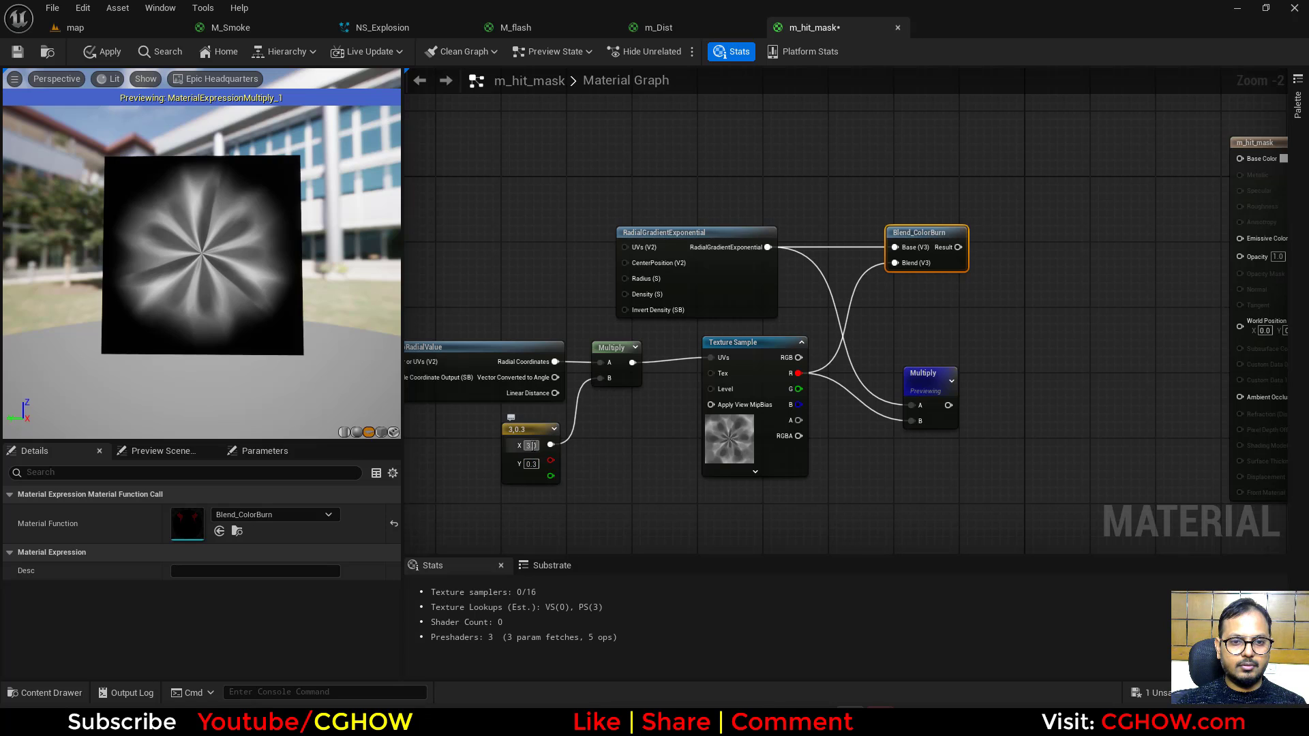
# Step: Set the Constant2Vector's X to 5 and its Y to 0.5
pyautogui.click(531, 446)
pyautogui.write('5')
pyautogui.press('Return')
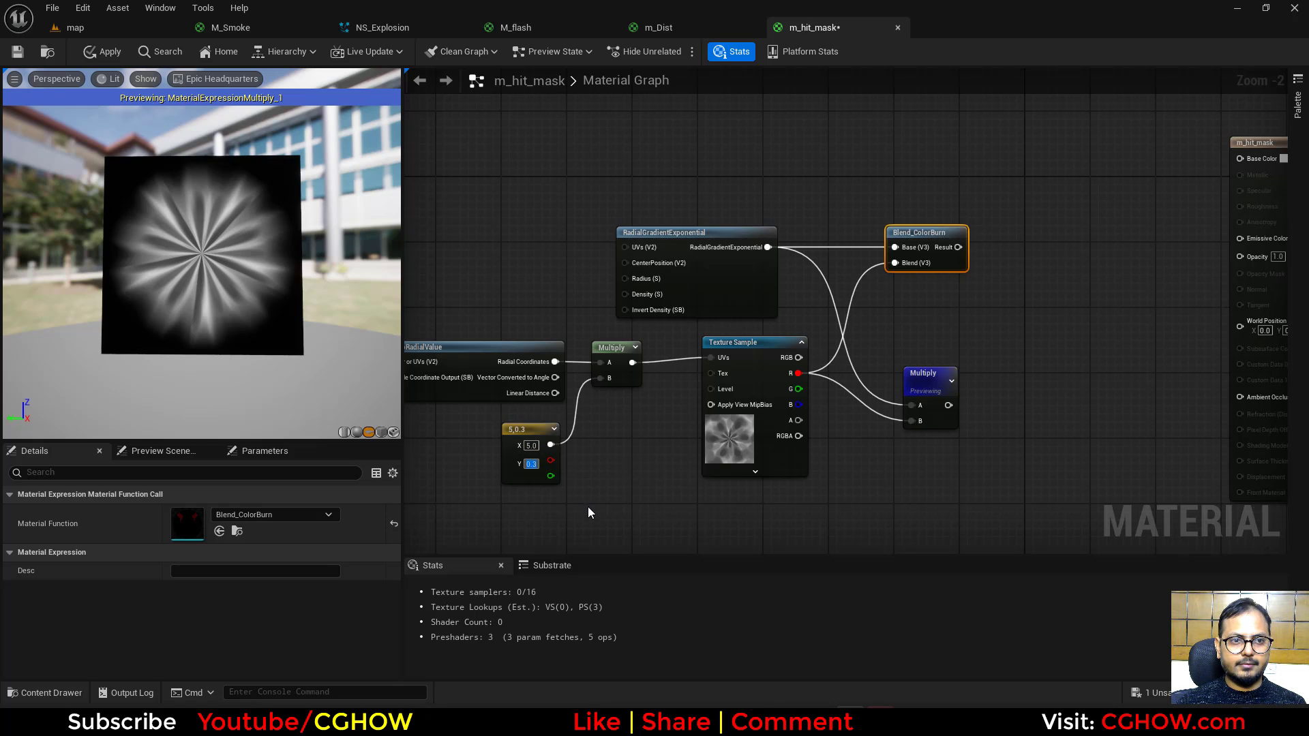
pyautogui.write('0.2')
pyautogui.press('Return')
pyautogui.write('0.4')
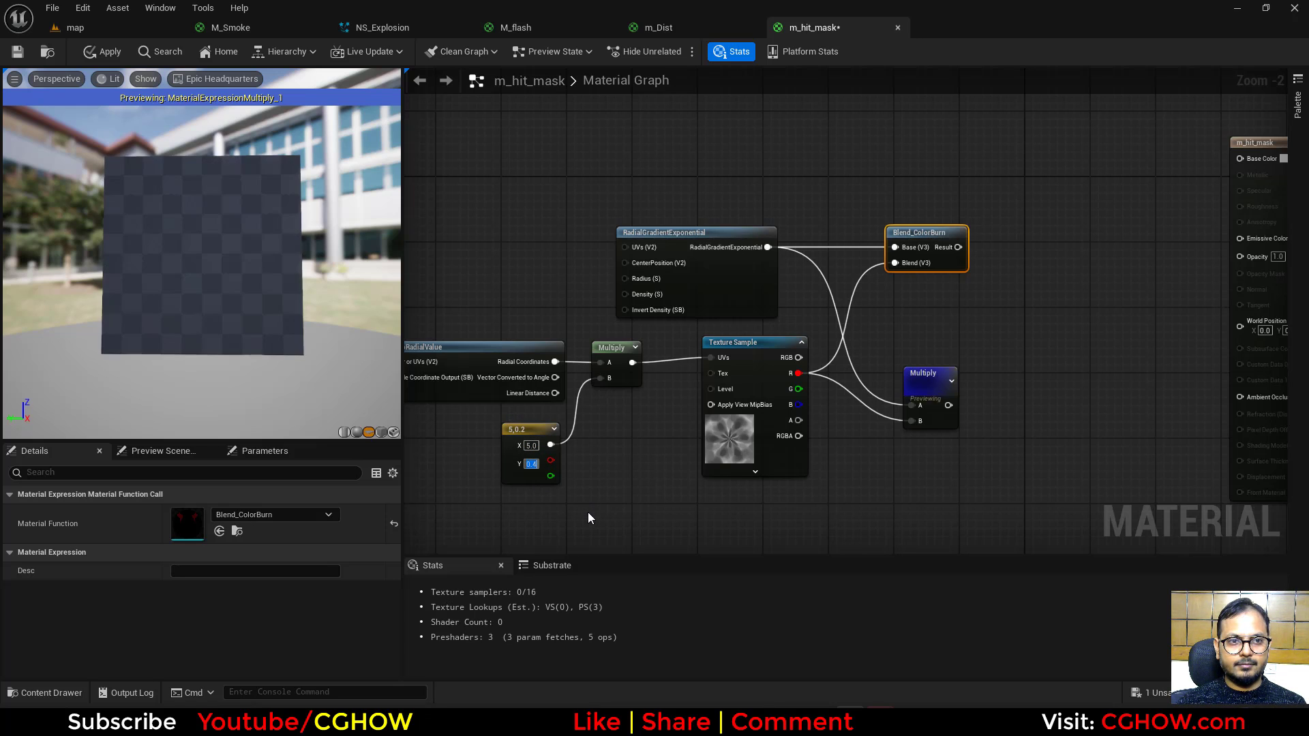
pyautogui.write('0.5')
pyautogui.press('Return')
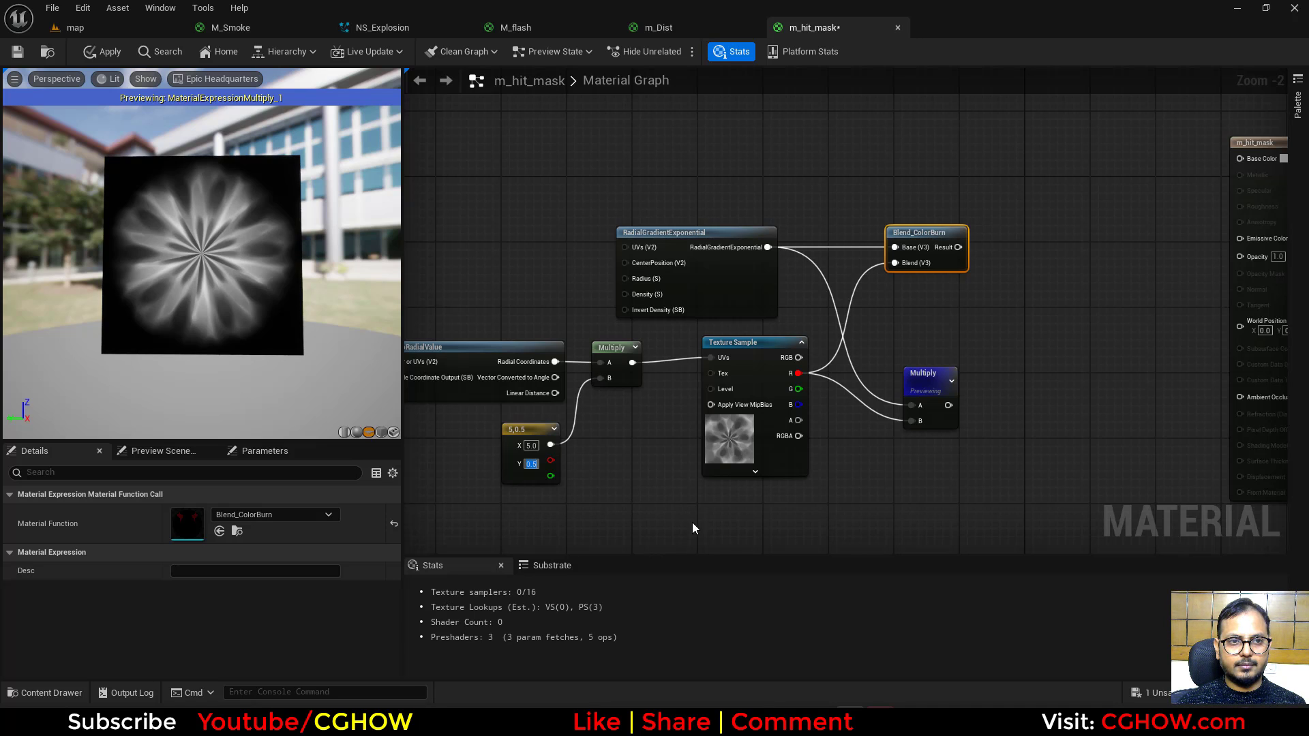
# Step: Add a Particle Color node above the Blend_ColorBurn node
pyautogui.moveTo(811, 511); pyautogui.dragTo(667, 564, button='right')
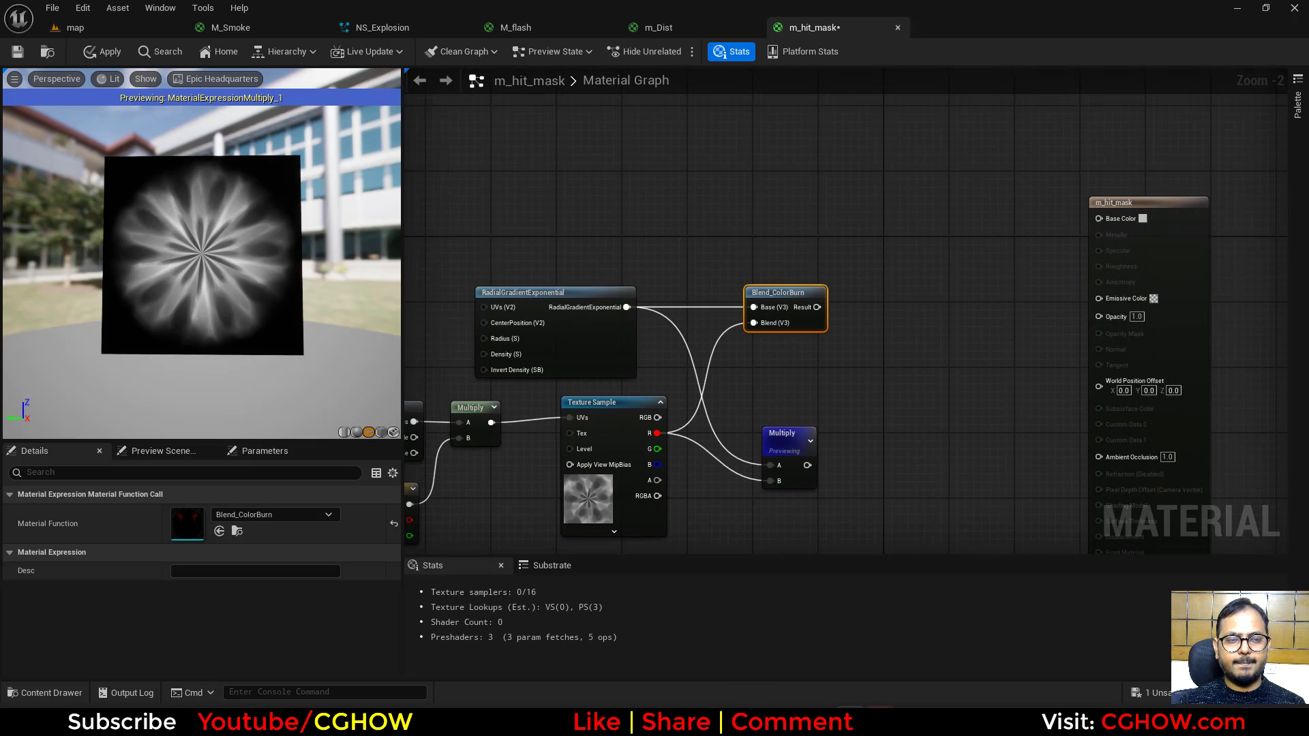
pyautogui.moveTo(511, 490); pyautogui.dragTo(501, 440, button='right')
pyautogui.moveTo(537, 316); pyautogui.dragTo(680, 340, button='right')
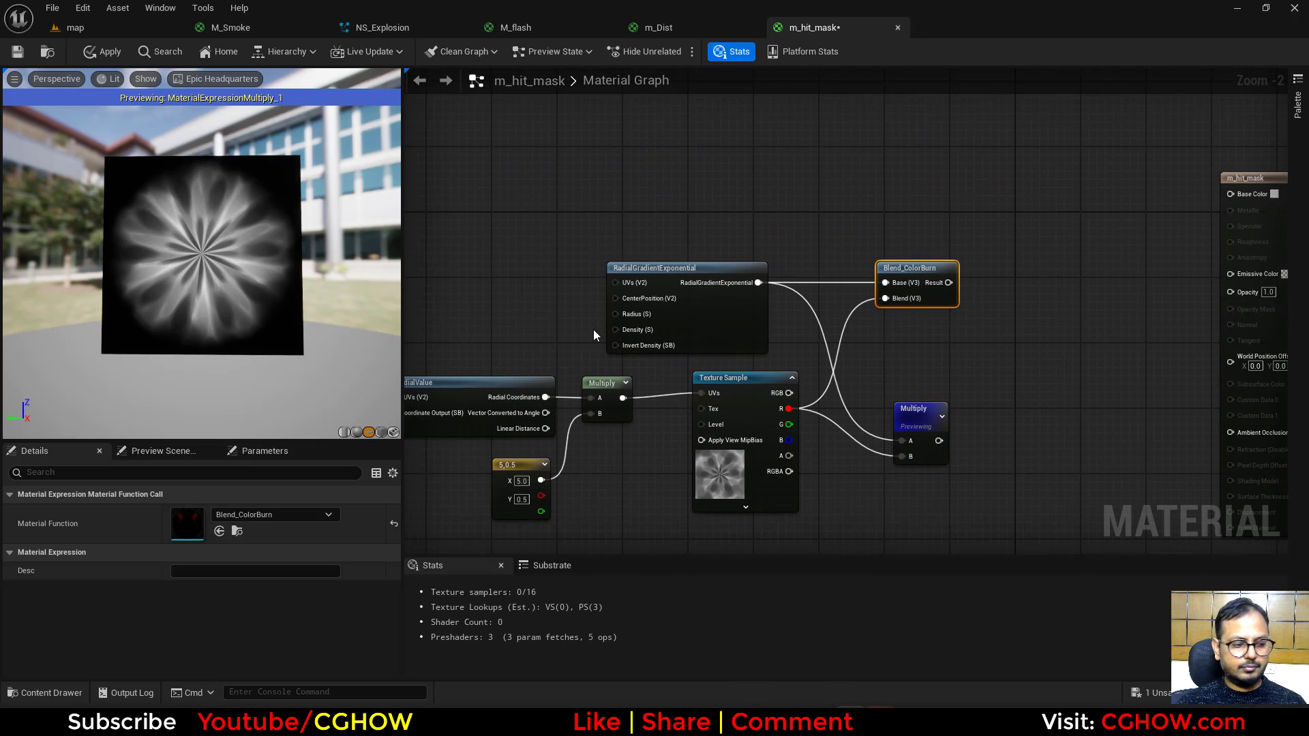
pyautogui.moveTo(527, 354); pyautogui.dragTo(352, 430, button='right')
pyautogui.moveTo(744, 411); pyautogui.dragTo(746, 345, button='right')
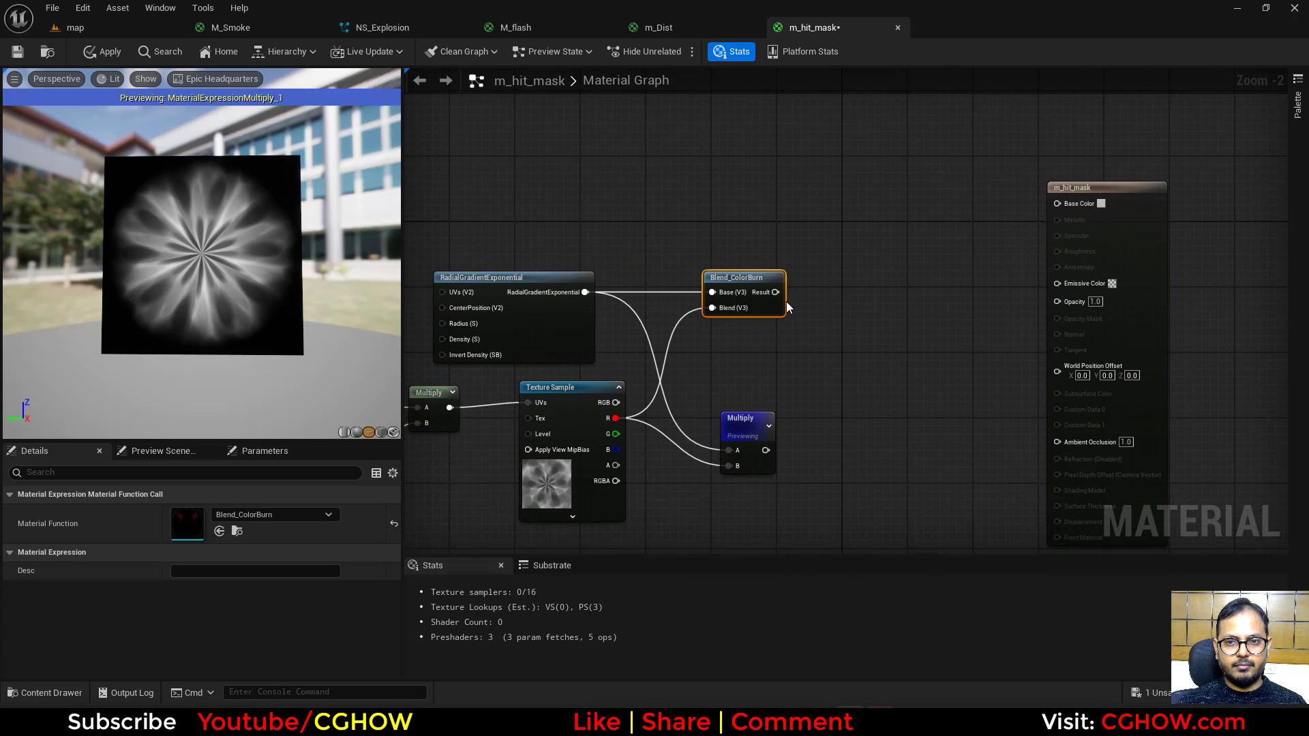
pyautogui.moveTo(787, 302); pyautogui.dragTo(758, 333, button='right')
pyautogui.rightClick(735, 213)
pyautogui.write('part')
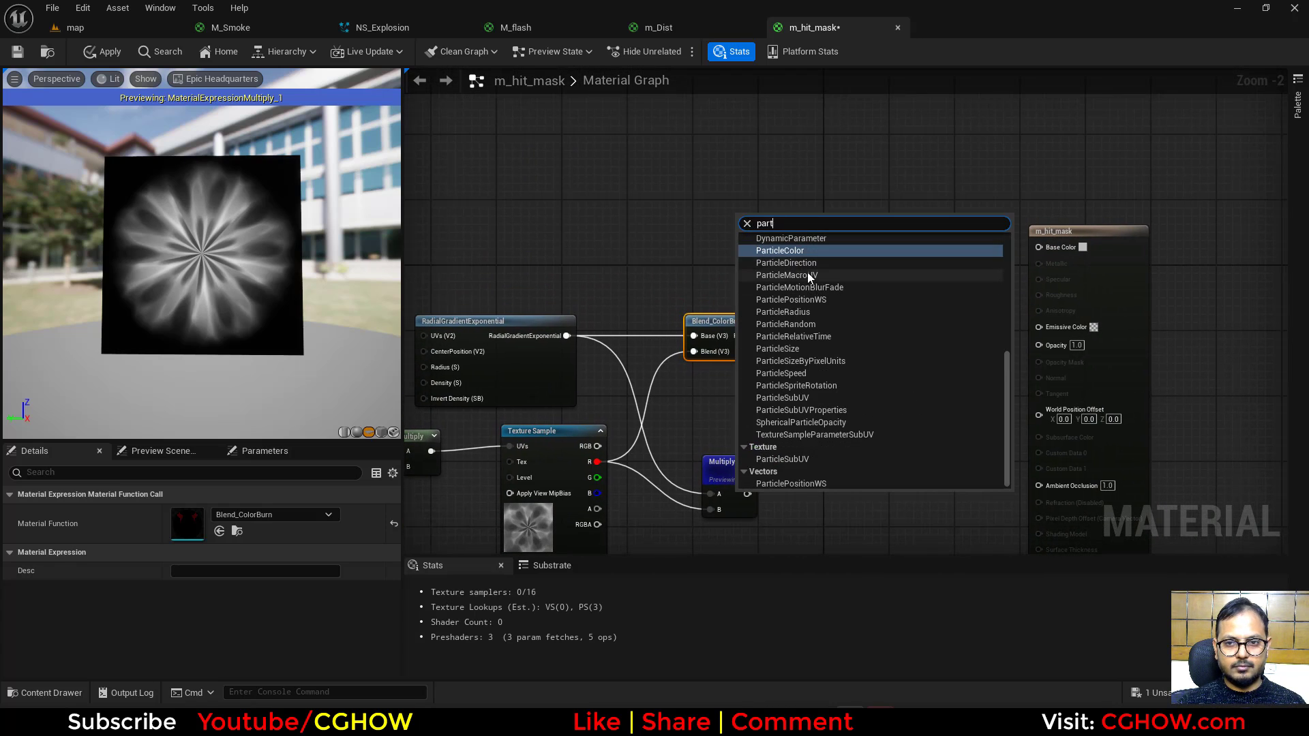
pyautogui.click(795, 248)
pyautogui.moveTo(767, 278)
pyautogui.mouseDown()
pyautogui.moveTo(693, 243)
pyautogui.moveTo(715, 205)
pyautogui.moveTo(750, 260)
pyautogui.mouseUp()
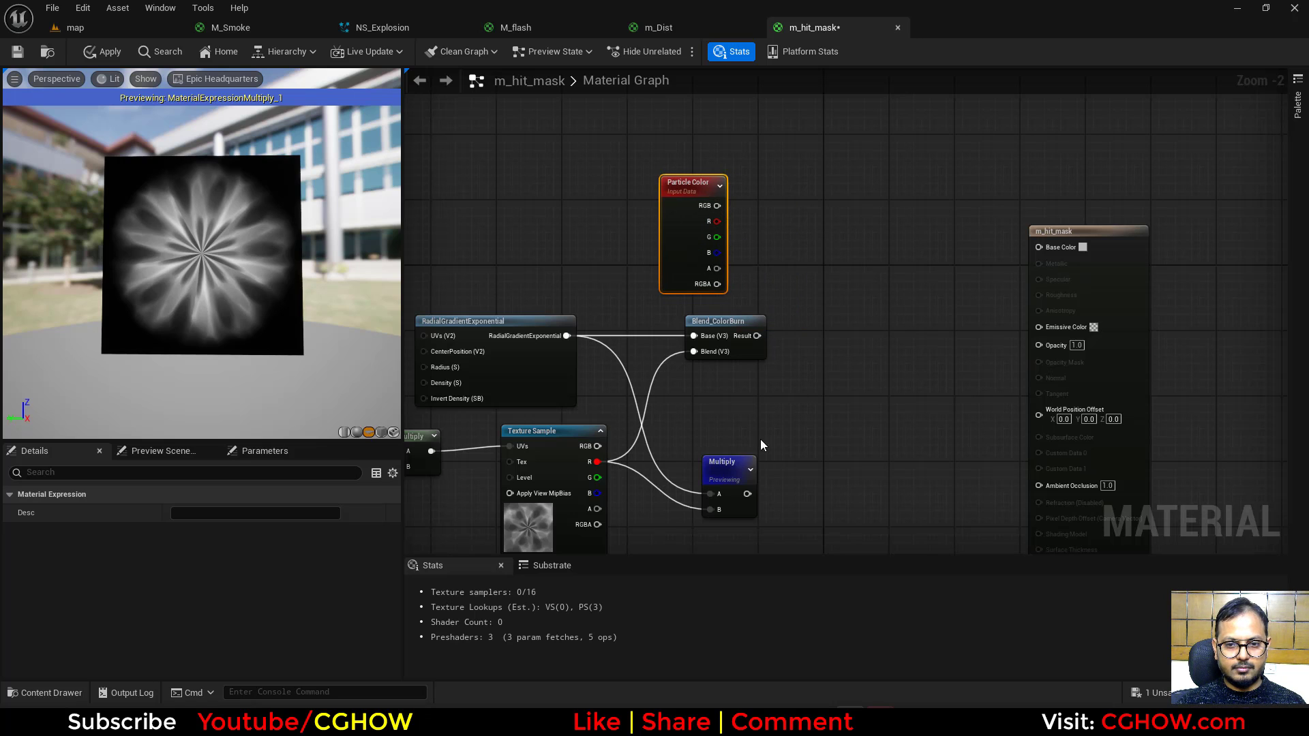
# Step: Preview the Blend_ColorBurn node
pyautogui.click(724, 327)
pyautogui.rightClick(716, 325)
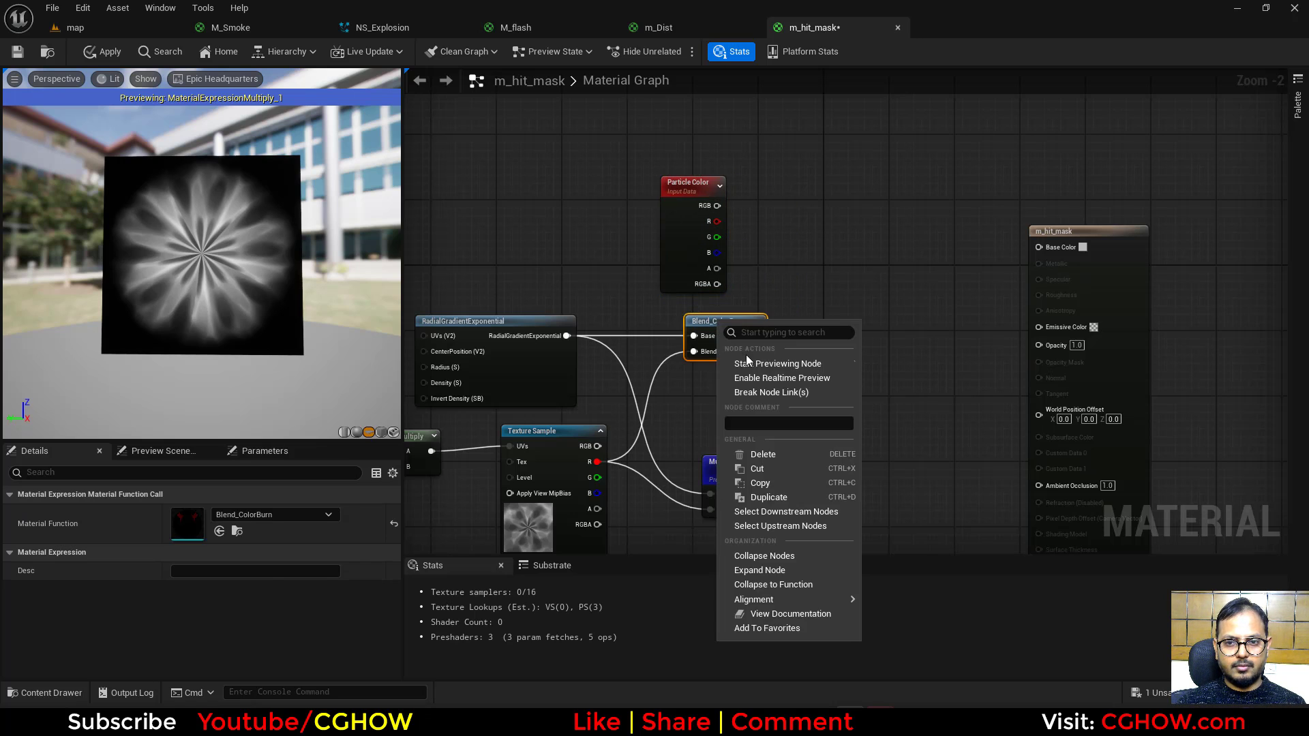
pyautogui.click(758, 361)
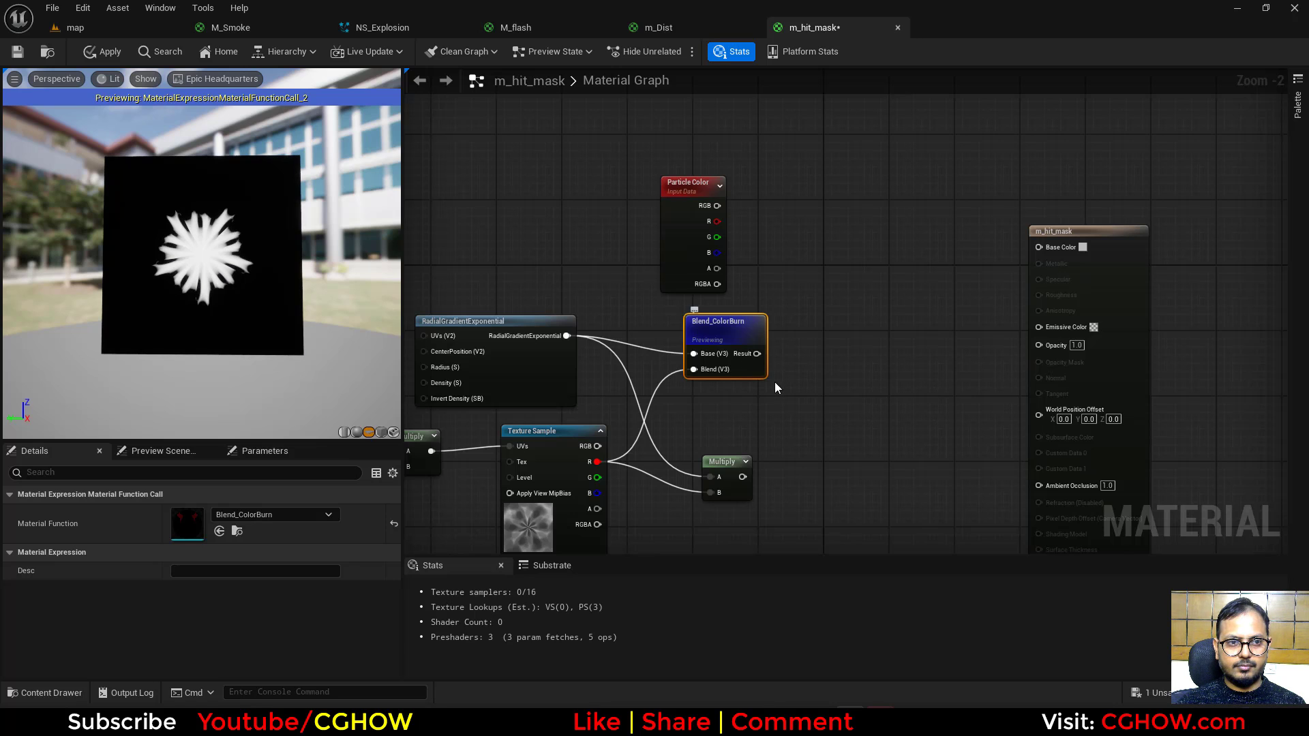
# Step: Create an Add node with the Blend_ColorBurn result in A and the gradient-texture Multiply in B, and preview it
pyautogui.click(783, 378)
pyautogui.click(783, 377)
pyautogui.moveTo(742, 476); pyautogui.dragTo(791, 418)
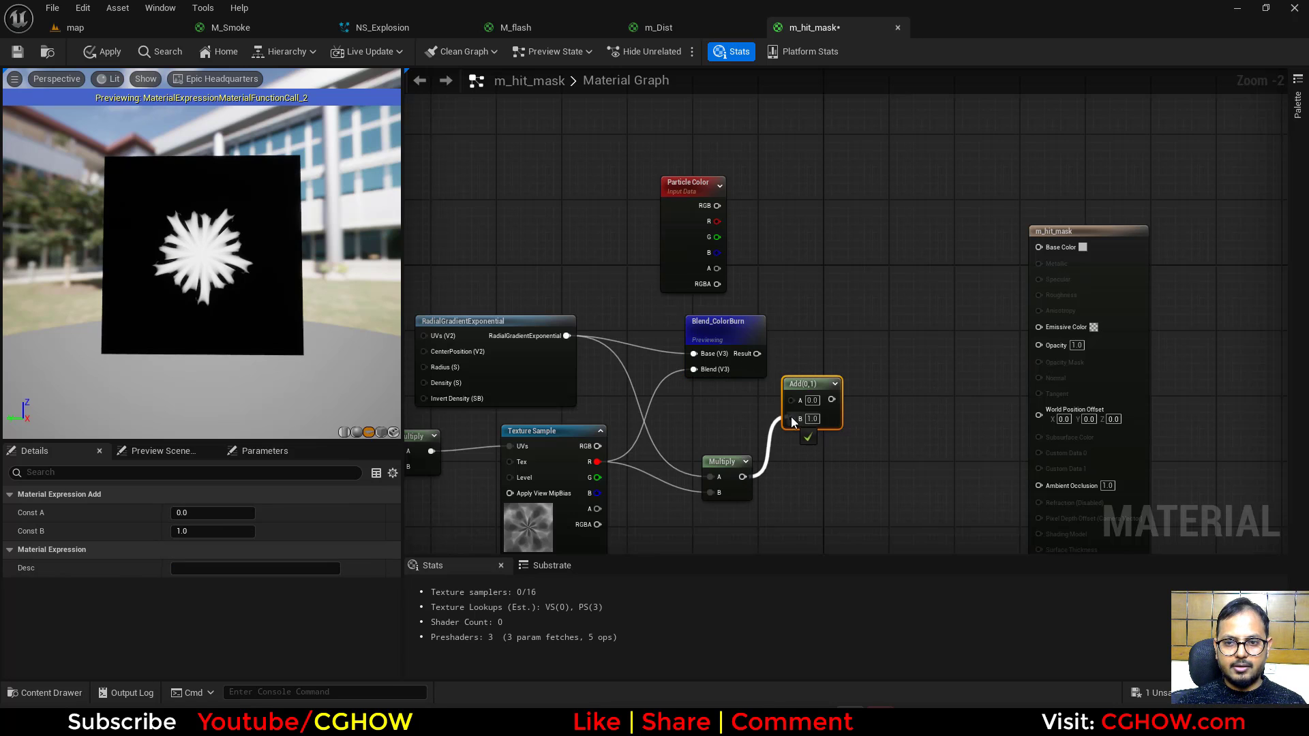
pyautogui.moveTo(759, 354); pyautogui.dragTo(895, 369)
pyautogui.rightClick(799, 386)
pyautogui.click(849, 430)
# Step: Insert a Saturate node between the Blend_ColorBurn result and the Add node's A input
pyautogui.moveTo(756, 336); pyautogui.dragTo(893, 402)
pyautogui.write('sa')
pyautogui.click(818, 368)
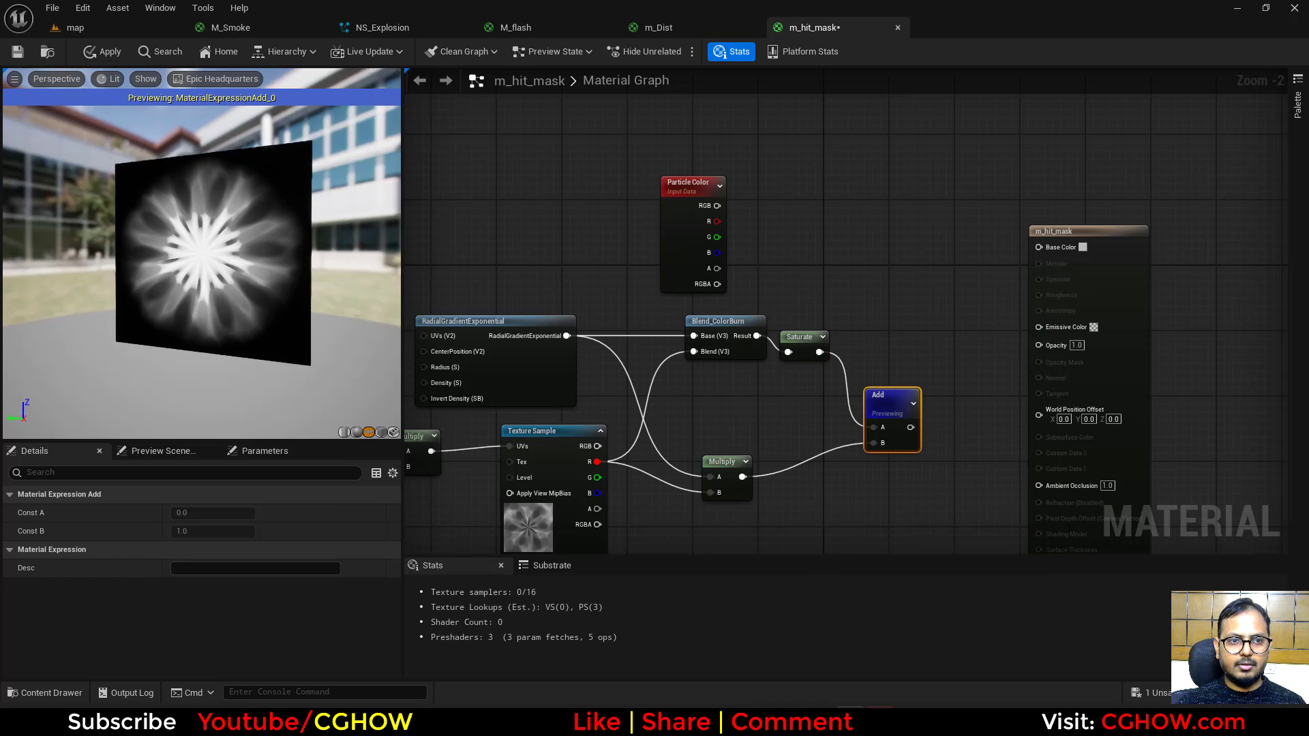
pyautogui.moveTo(204, 273); pyautogui.dragTo(222, 272)
# Step: Delete the Blend_ColorBurn and Saturate nodes and move the Multiply and Add nodes up into the freed space
pyautogui.moveTo(801, 308); pyautogui.dragTo(727, 358)
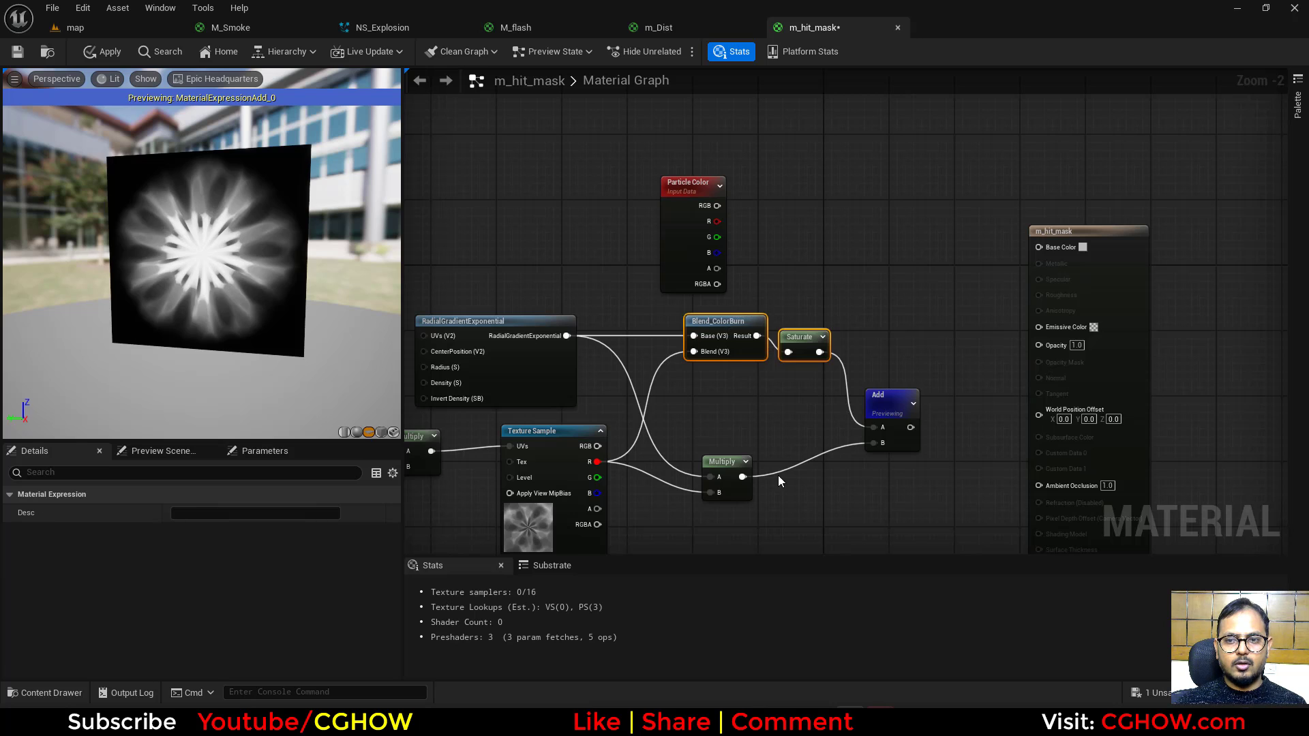
pyautogui.press('Delete')
pyautogui.moveTo(713, 460); pyautogui.dragTo(684, 379)
pyautogui.moveTo(879, 406); pyautogui.dragTo(847, 373)
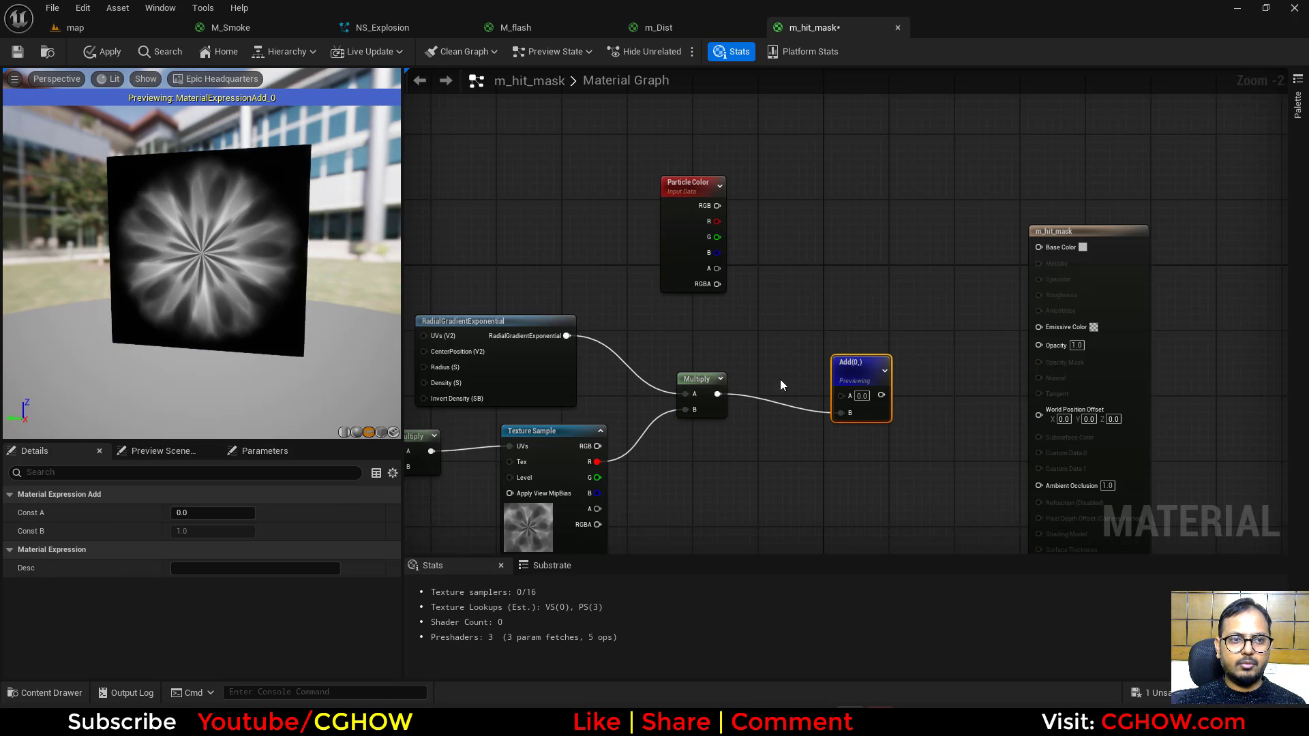
# Step: Move the VectorToRadialValue, 5,0.5 constant and UV Multiply nodes left, then place the Texture Sample right beside that Multiply
pyautogui.moveTo(754, 505); pyautogui.dragTo(1039, 440, button='right')
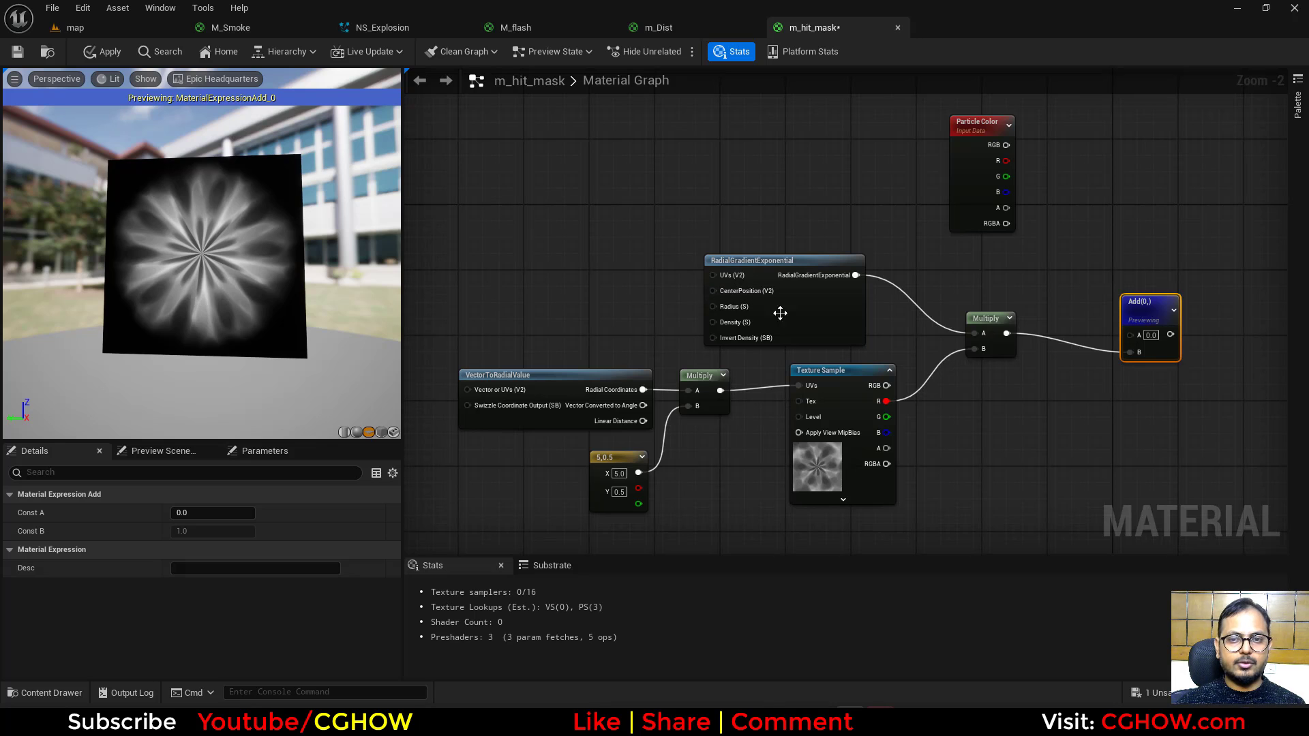
pyautogui.moveTo(779, 312); pyautogui.dragTo(788, 313)
pyautogui.moveTo(547, 362); pyautogui.dragTo(706, 475)
pyautogui.moveTo(706, 407); pyautogui.dragTo(598, 422)
pyautogui.click(599, 421)
pyautogui.moveTo(658, 357); pyautogui.dragTo(696, 353, button='right')
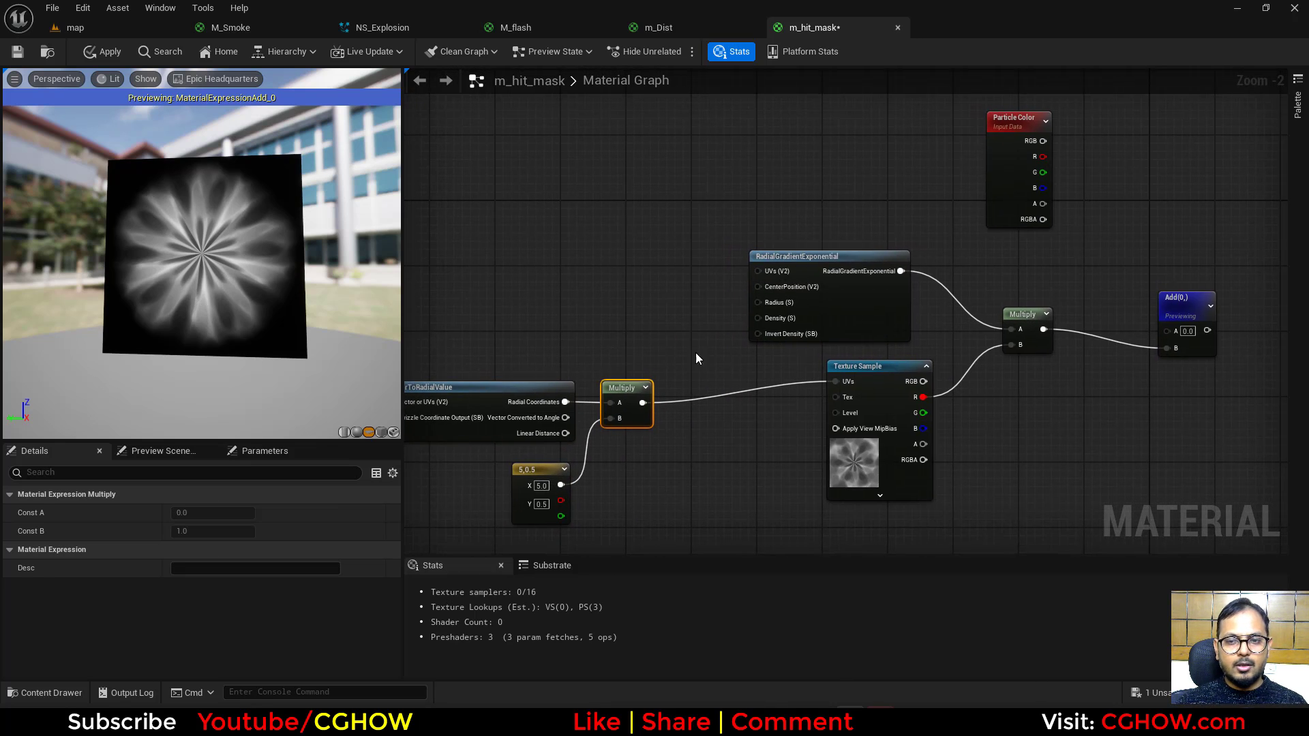
pyautogui.scroll(1, 696, 353)
pyautogui.click(818, 494)
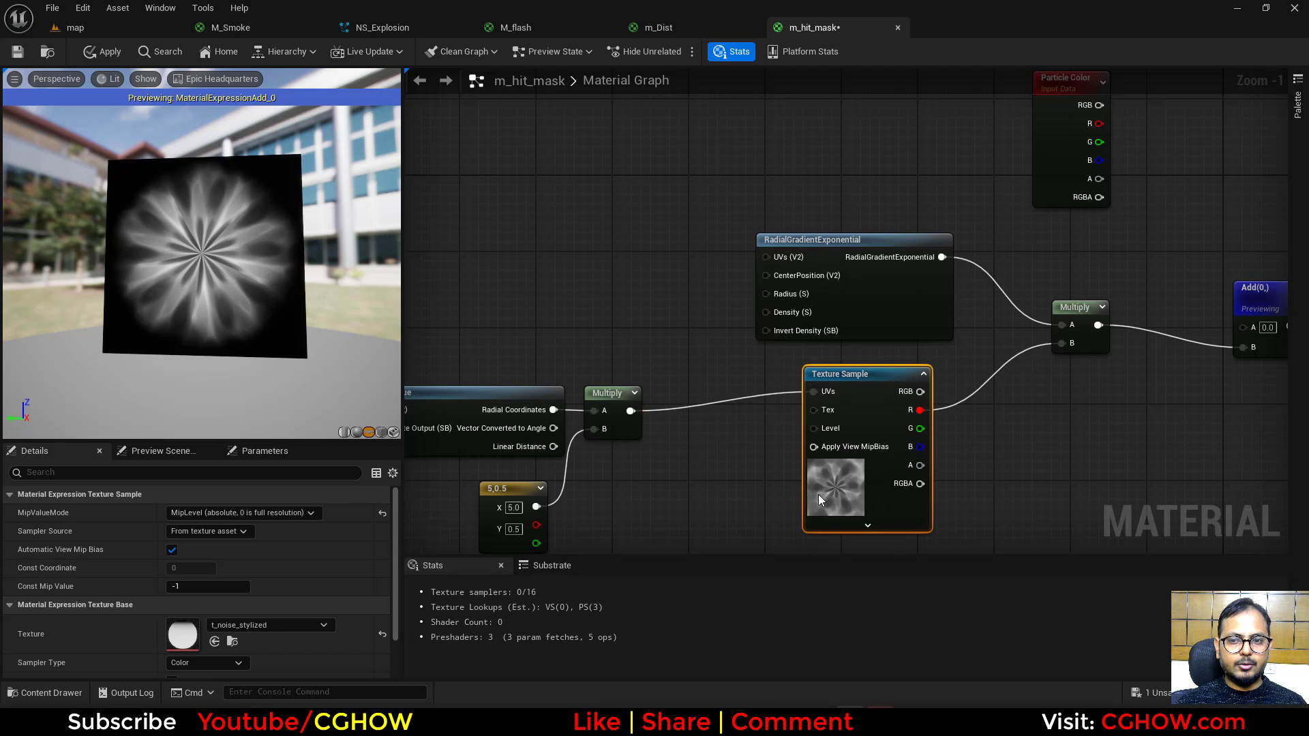
pyautogui.moveTo(819, 493); pyautogui.dragTo(694, 513)
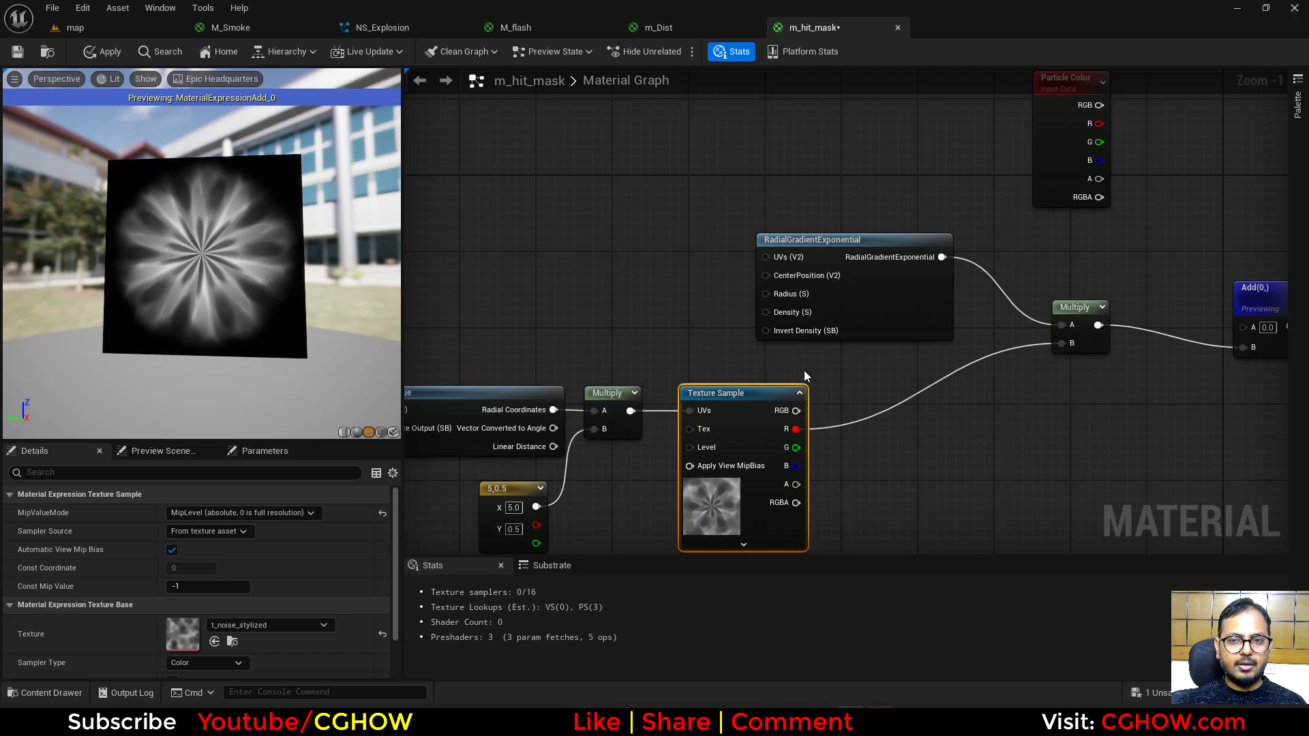
# Step: Create a Constant node with value 0.3 and connect it to the Radius input of RadialGradientExponential
pyautogui.click(840, 298)
pyautogui.press('1')
pyautogui.click(634, 242)
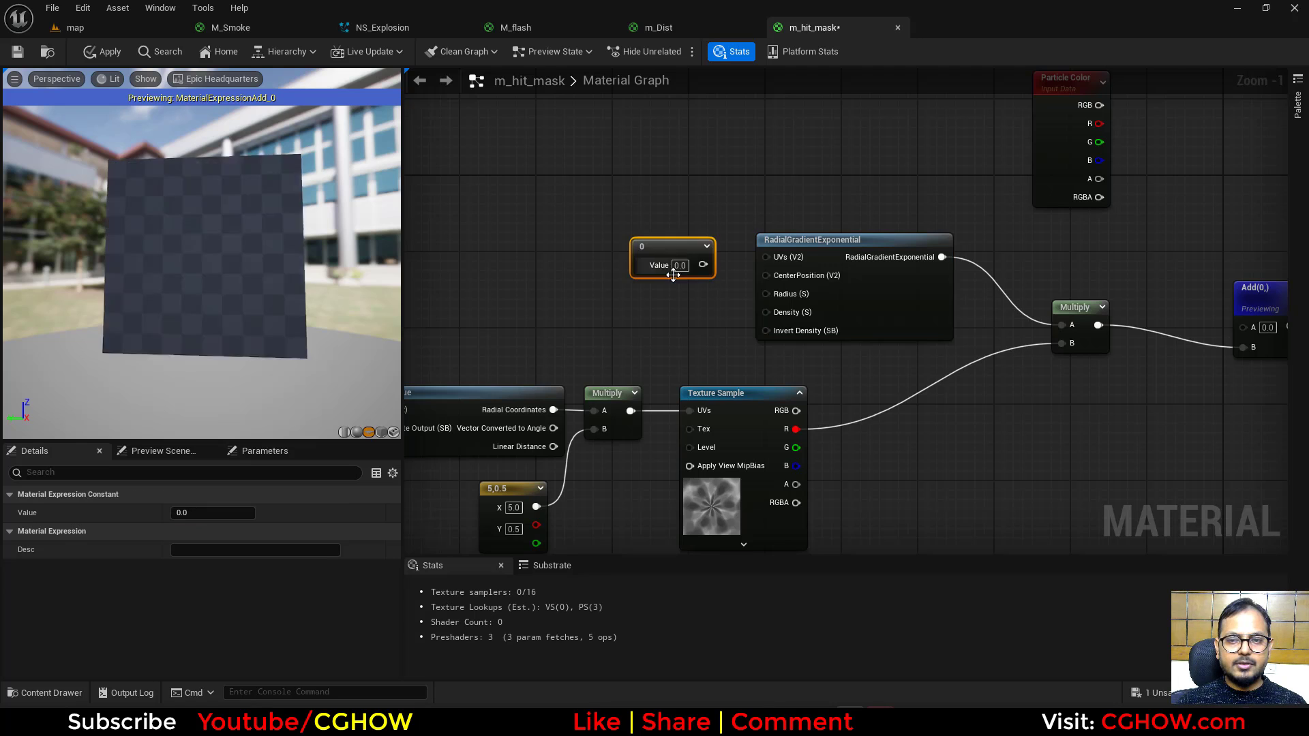
pyautogui.moveTo(701, 266); pyautogui.dragTo(765, 293)
pyautogui.click(682, 265)
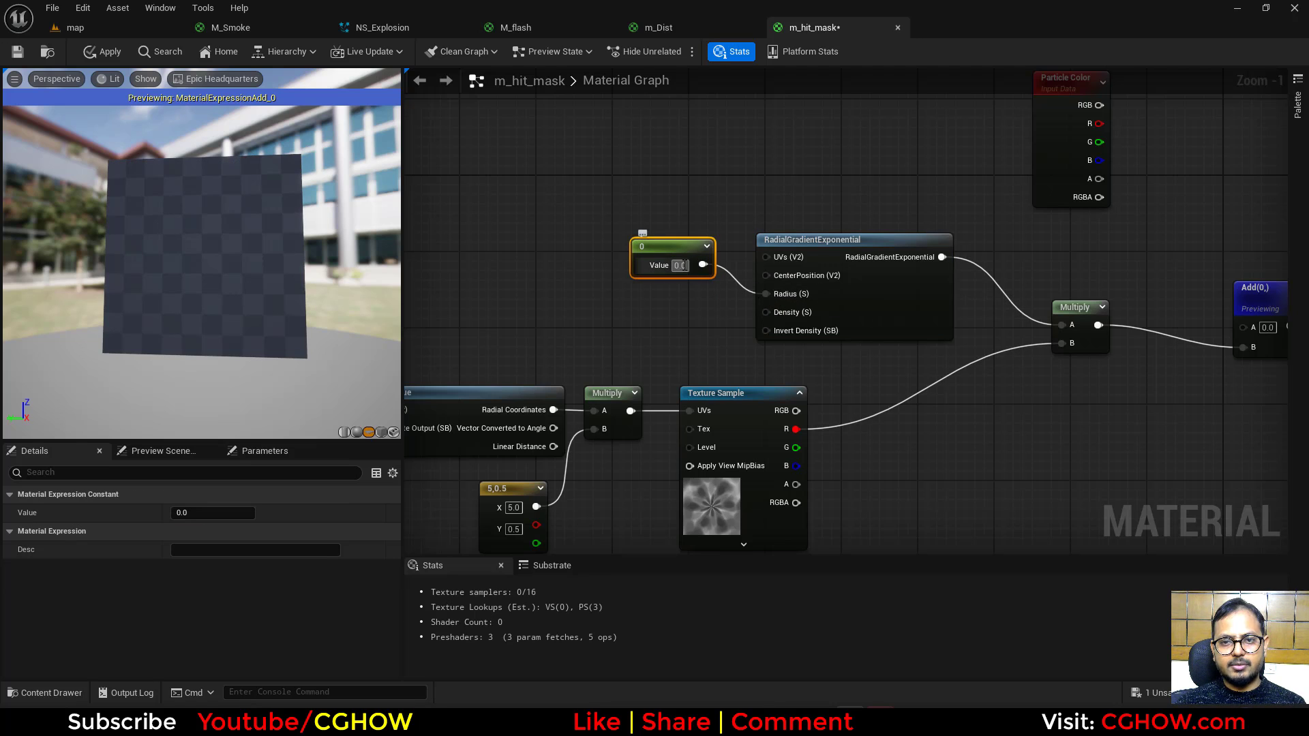
pyautogui.write('0.3')
pyautogui.press('Return')
pyautogui.moveTo(647, 275); pyautogui.dragTo(601, 307)
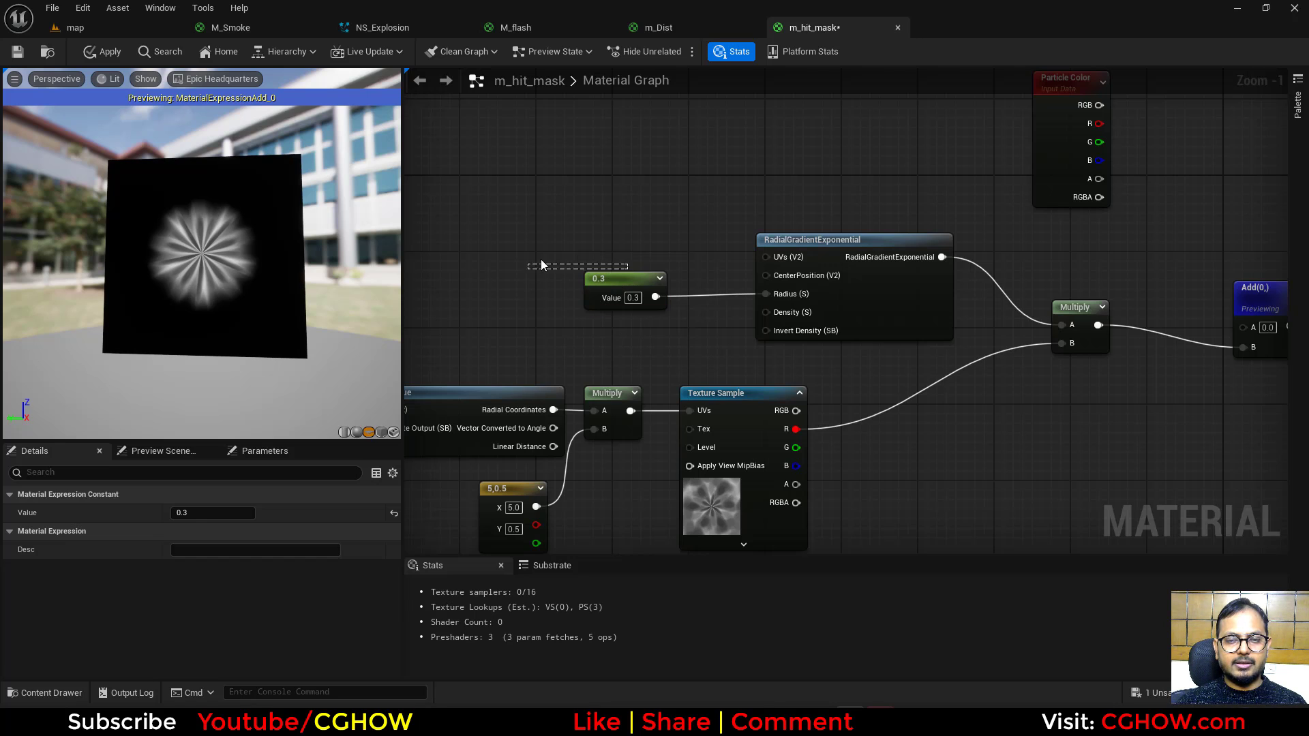
# Step: Move the radius Constant farther left and set its value to 0.5
pyautogui.moveTo(541, 259); pyautogui.dragTo(499, 265)
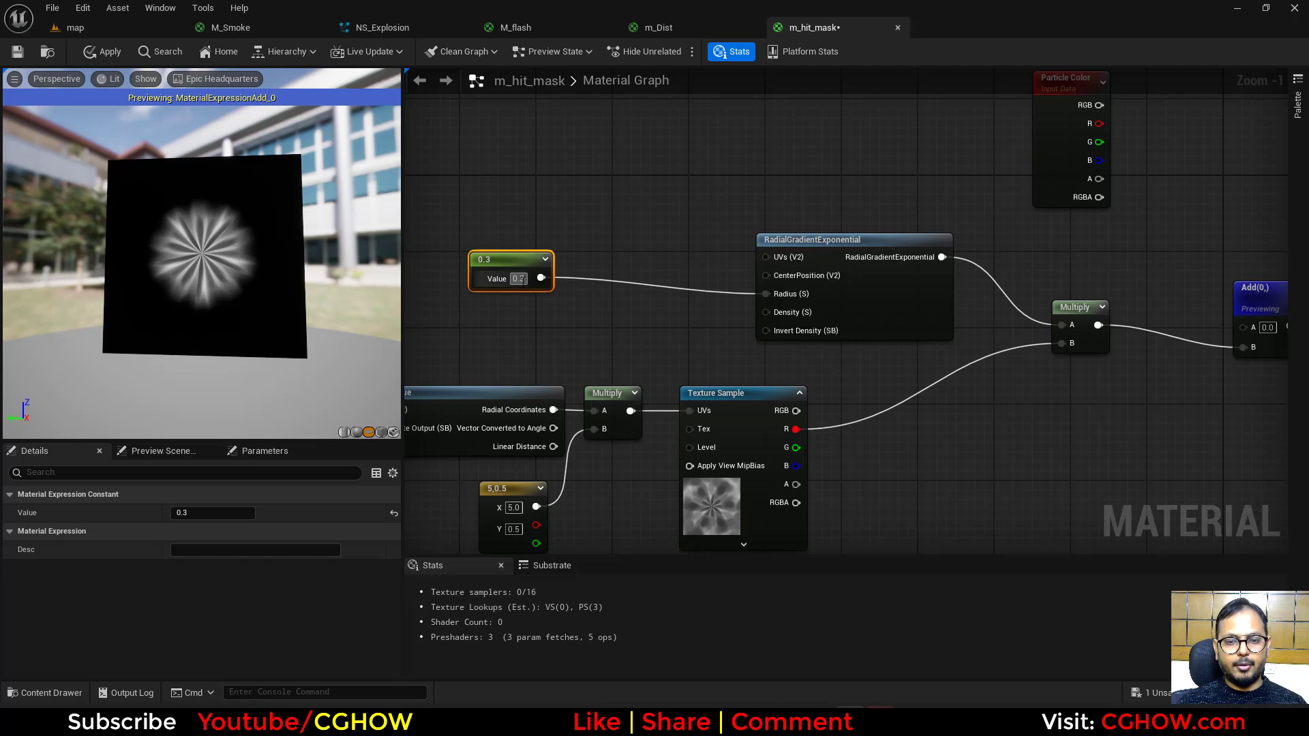
pyautogui.write('5')
pyautogui.press('Return')
pyautogui.click(579, 331)
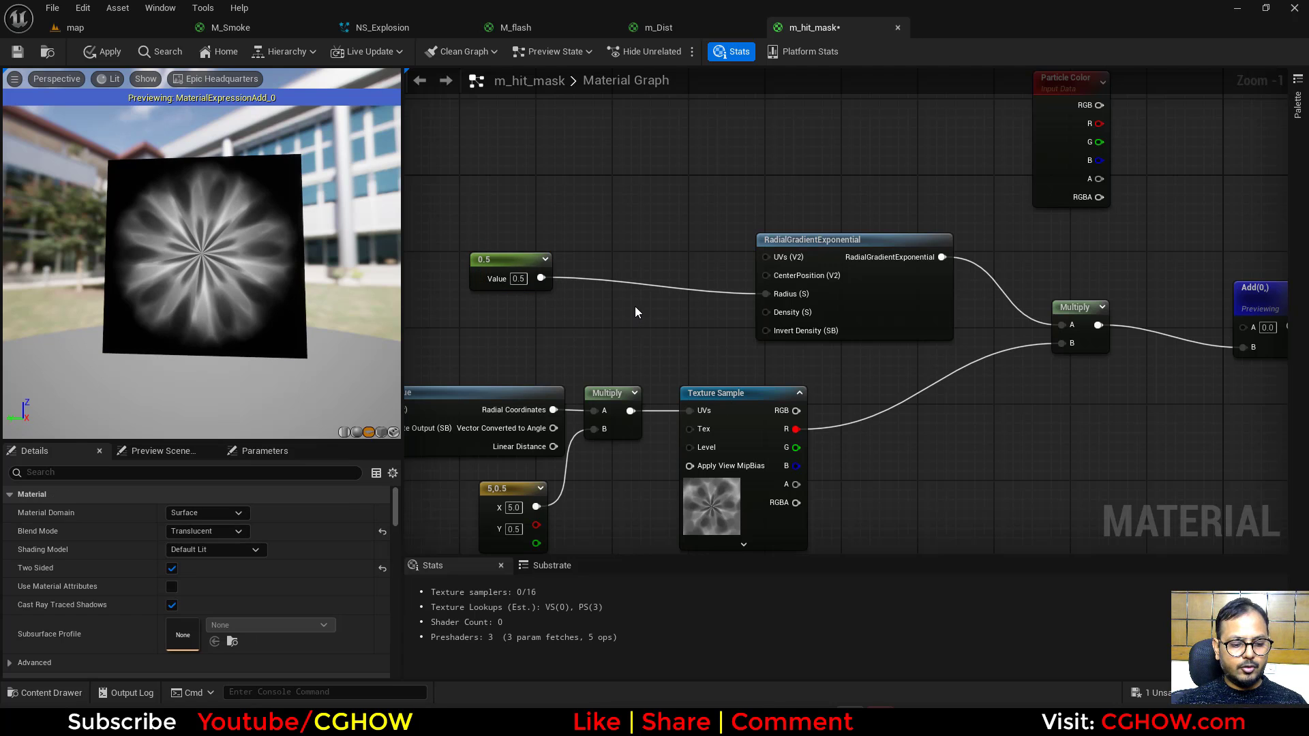
# Step: Create a Lerp node with the Texture Sample's R output in Alpha and connect its result to the RadialGradientExponential Radius
pyautogui.click(604, 226)
pyautogui.moveTo(795, 428); pyautogui.dragTo(615, 290)
pyautogui.moveTo(662, 248); pyautogui.dragTo(766, 294)
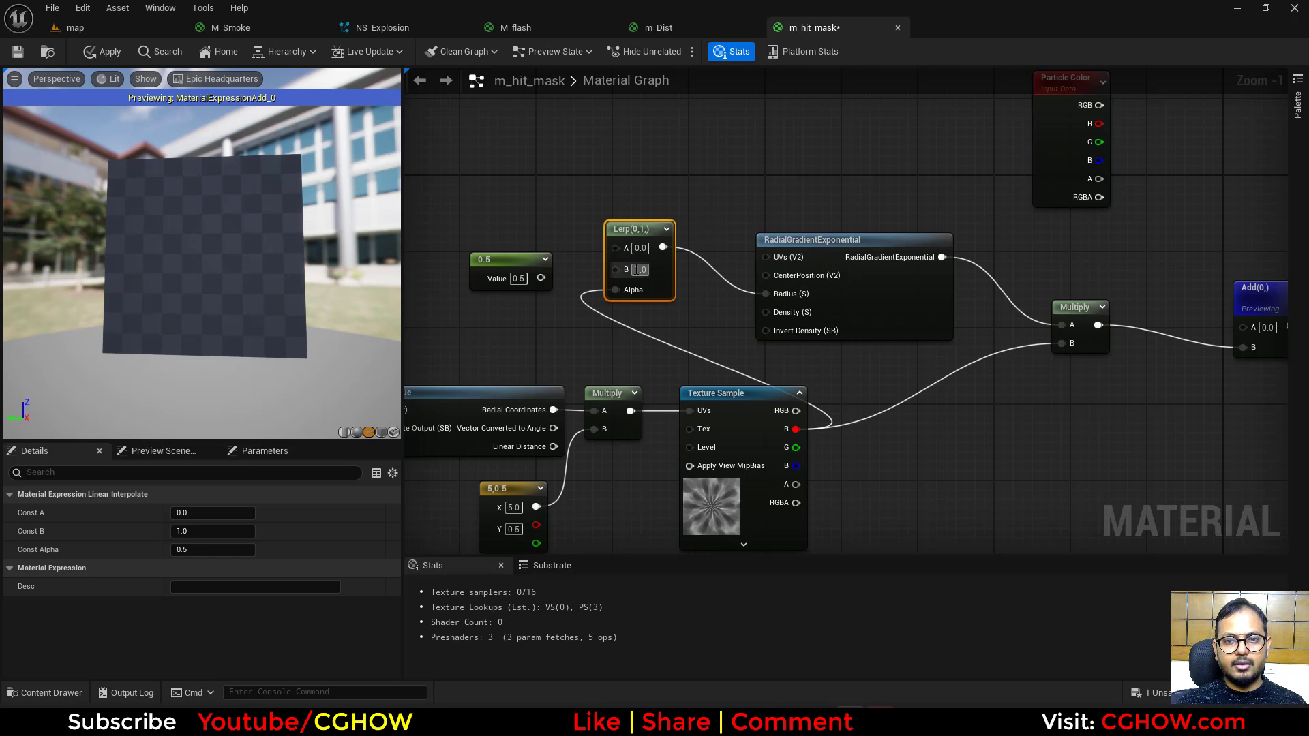
# Step: Set the Lerp's B to 0.5, try A at 0.5 and 0, settle on 0.4 and inspect the preview
pyautogui.click(640, 270)
pyautogui.write('0.5')
pyautogui.click(646, 247)
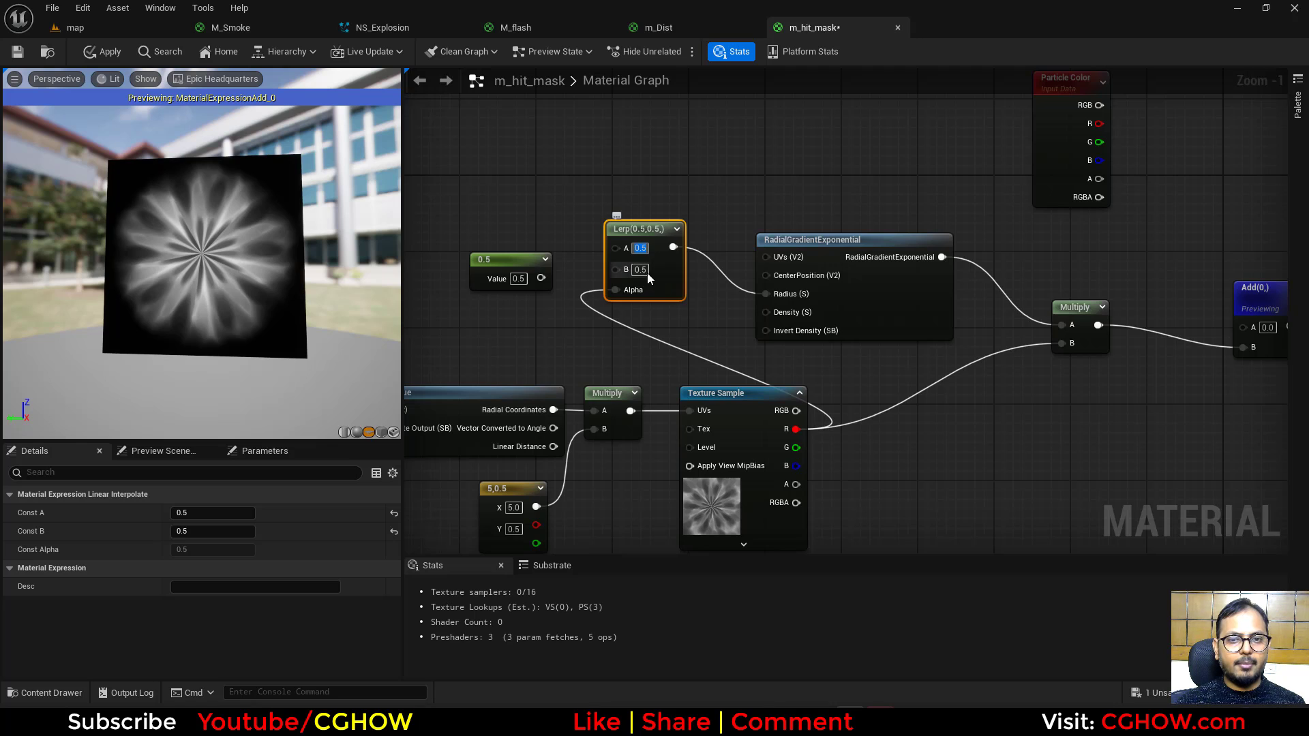
pyautogui.write('0')
pyautogui.press('Return')
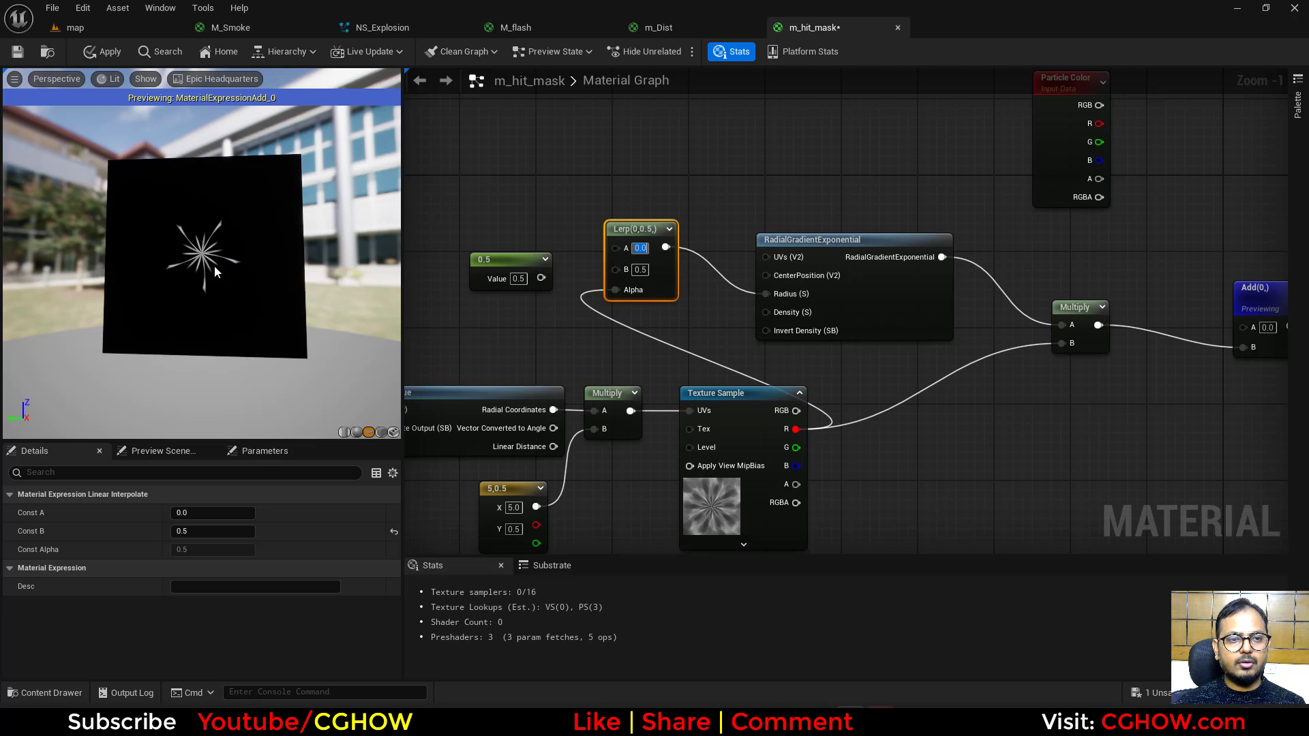
pyautogui.write('0.4')
pyautogui.press('Return')
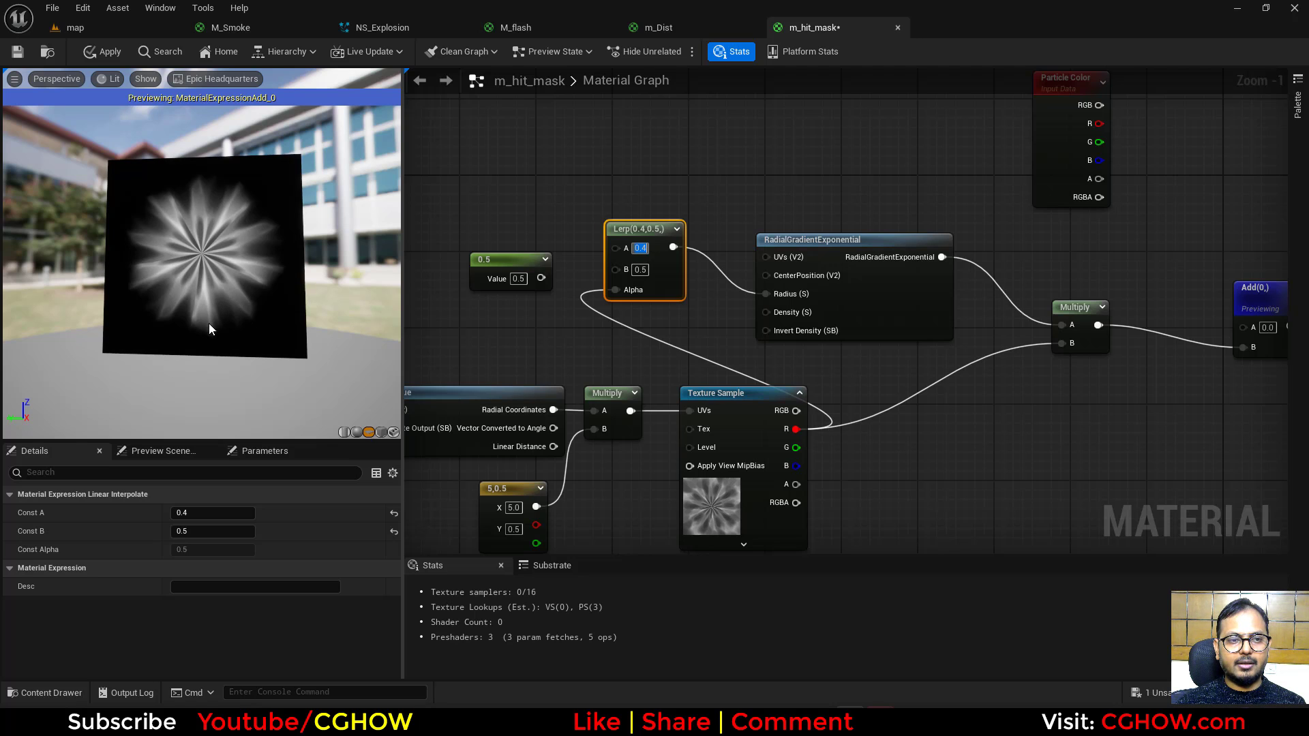
pyautogui.moveTo(231, 314); pyautogui.dragTo(267, 335, button='right')
pyautogui.moveTo(268, 335); pyautogui.dragTo(320, 352)
# Step: Duplicate the noise Texture Sample, connect the copy's R output to the Lerp's Alpha and move it to the upper left
pyautogui.moveTo(660, 416); pyautogui.dragTo(797, 395, button='right')
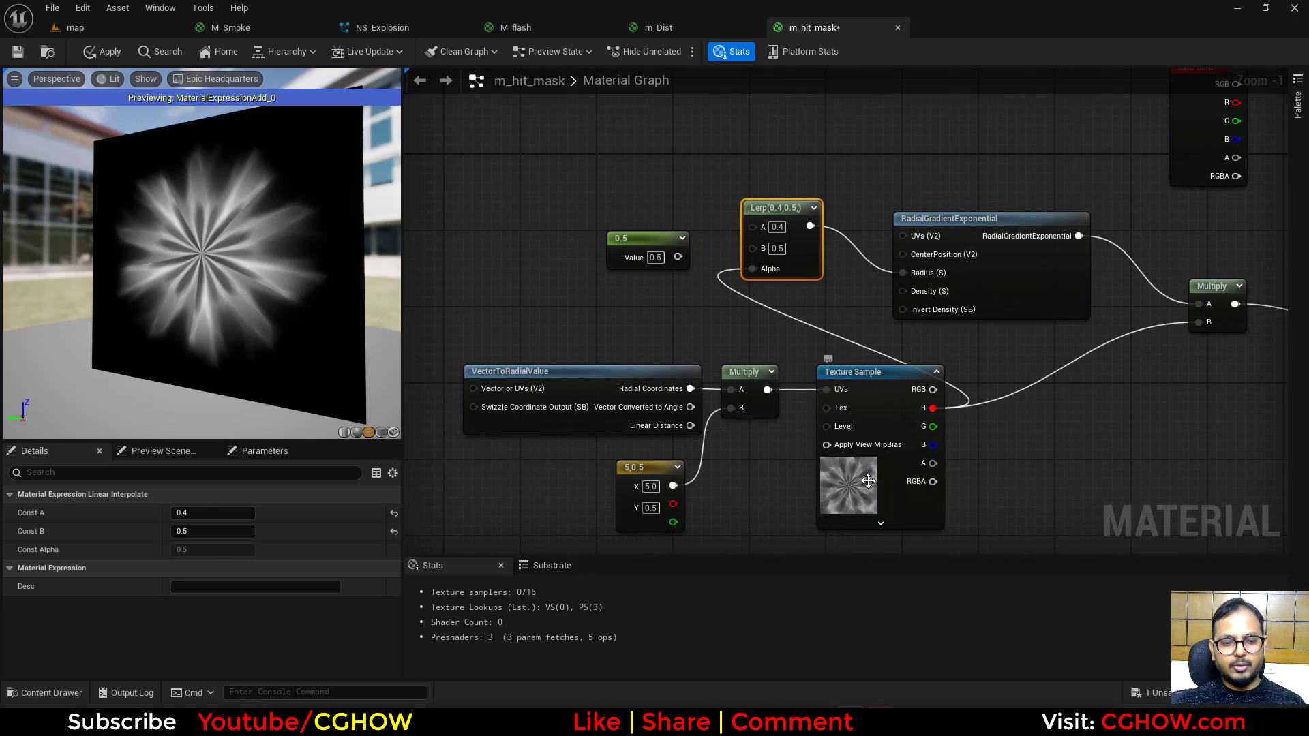
pyautogui.click(868, 481)
pyautogui.hotkey('ctrl', 'c')
pyautogui.hotkey('ctrl', 'v')
pyautogui.moveTo(685, 141); pyautogui.dragTo(753, 268)
pyautogui.moveTo(647, 235); pyautogui.dragTo(583, 194)
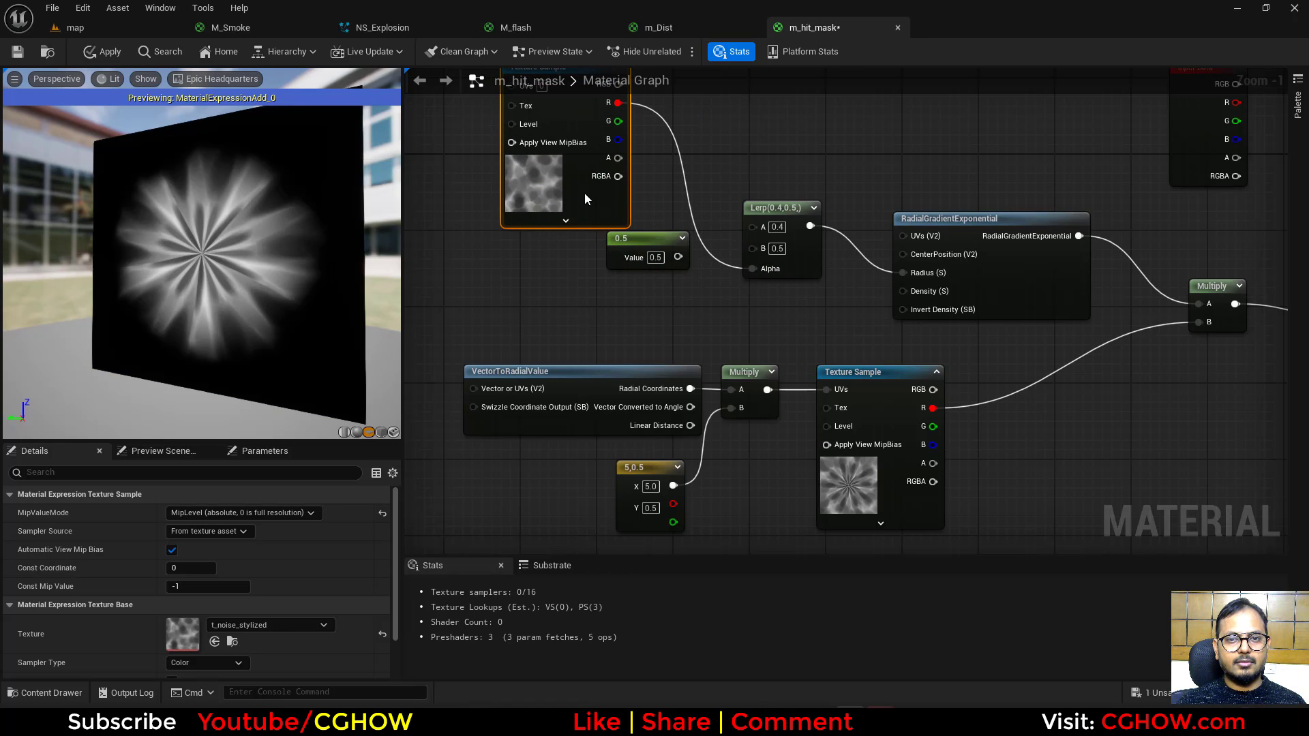
# Step: Set the Lerp's A value to 0.2
pyautogui.moveTo(198, 273); pyautogui.dragTo(263, 274)
pyautogui.moveTo(580, 315); pyautogui.dragTo(613, 420, button='right')
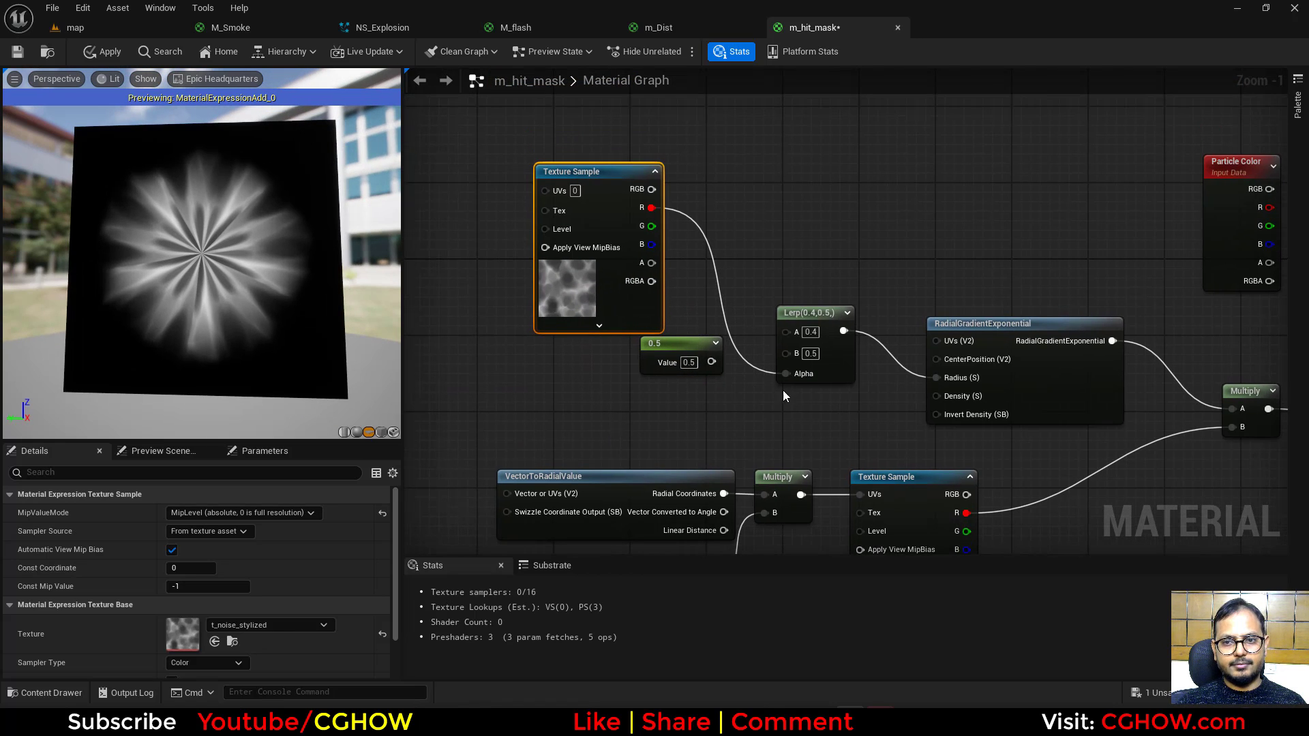
pyautogui.write('0.2')
pyautogui.press('Return')
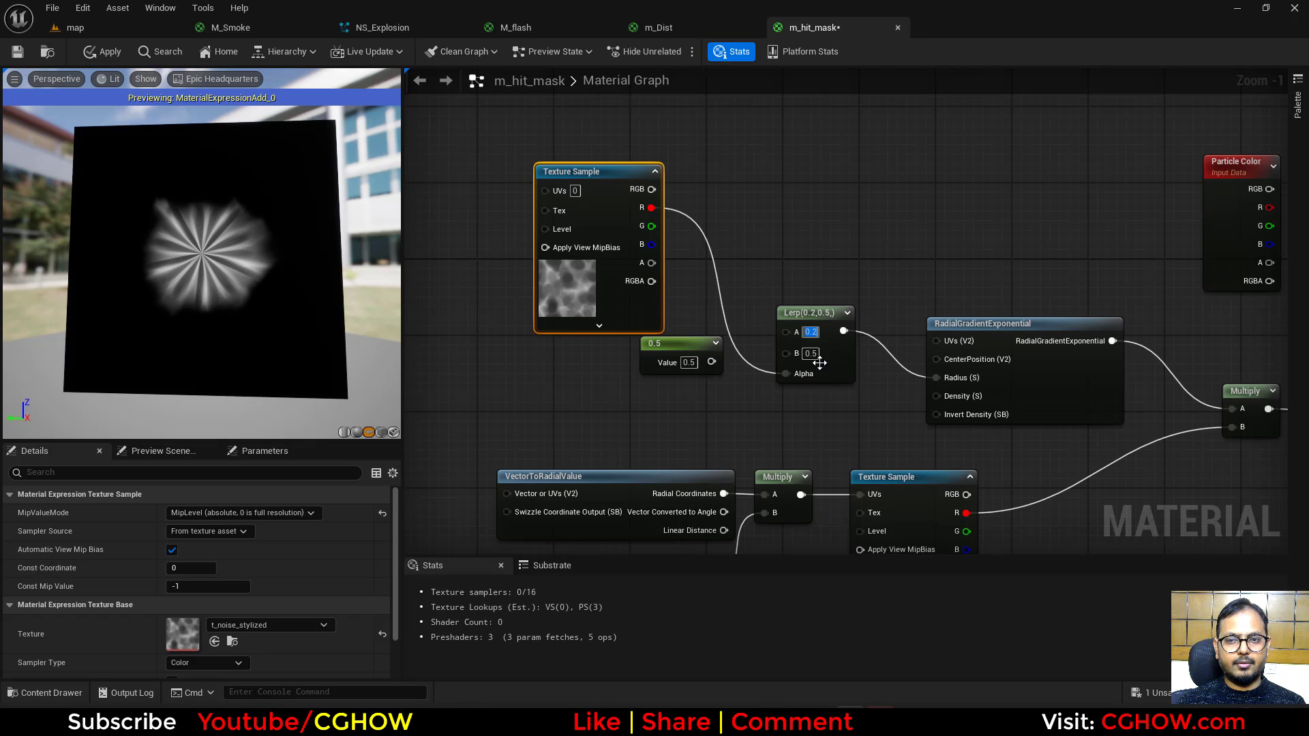
# Step: Add a TexCoord node to the upper Texture Sample's UVs and set its UTiling and VTiling to 4
pyautogui.moveTo(581, 294); pyautogui.dragTo(669, 319, button='right')
pyautogui.press('u')
pyautogui.click(466, 197)
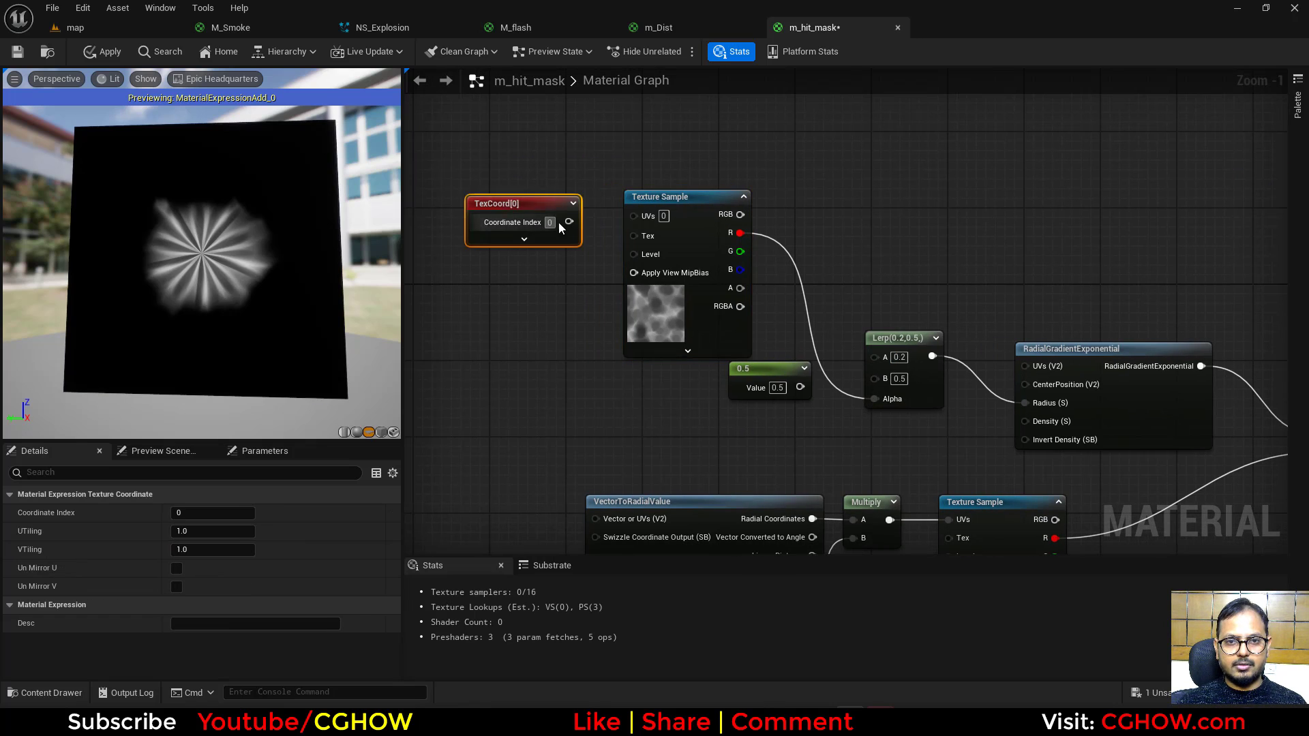
pyautogui.moveTo(567, 222)
pyautogui.mouseDown()
pyautogui.moveTo(627, 223)
pyautogui.moveTo(568, 222)
pyautogui.mouseUp()
pyautogui.click(207, 529)
pyautogui.write('4')
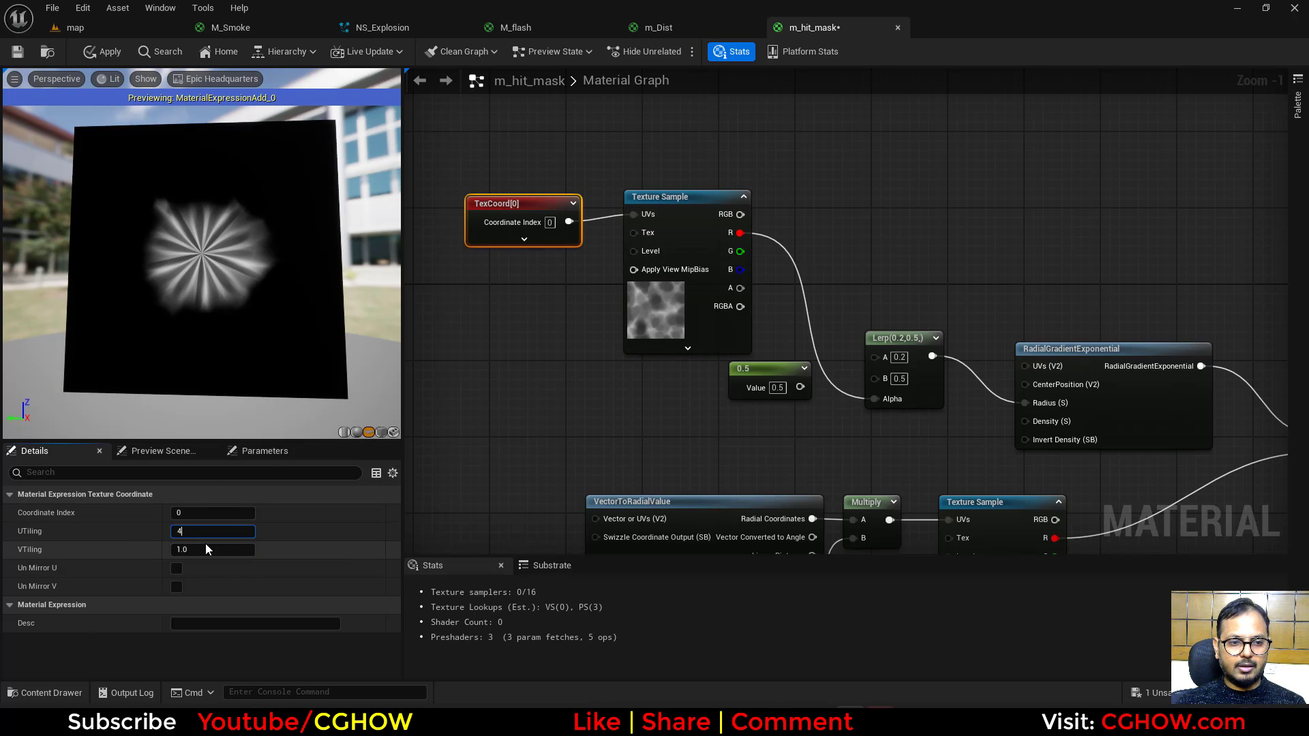
pyautogui.click(207, 548)
pyautogui.write('4')
pyautogui.press('Return')
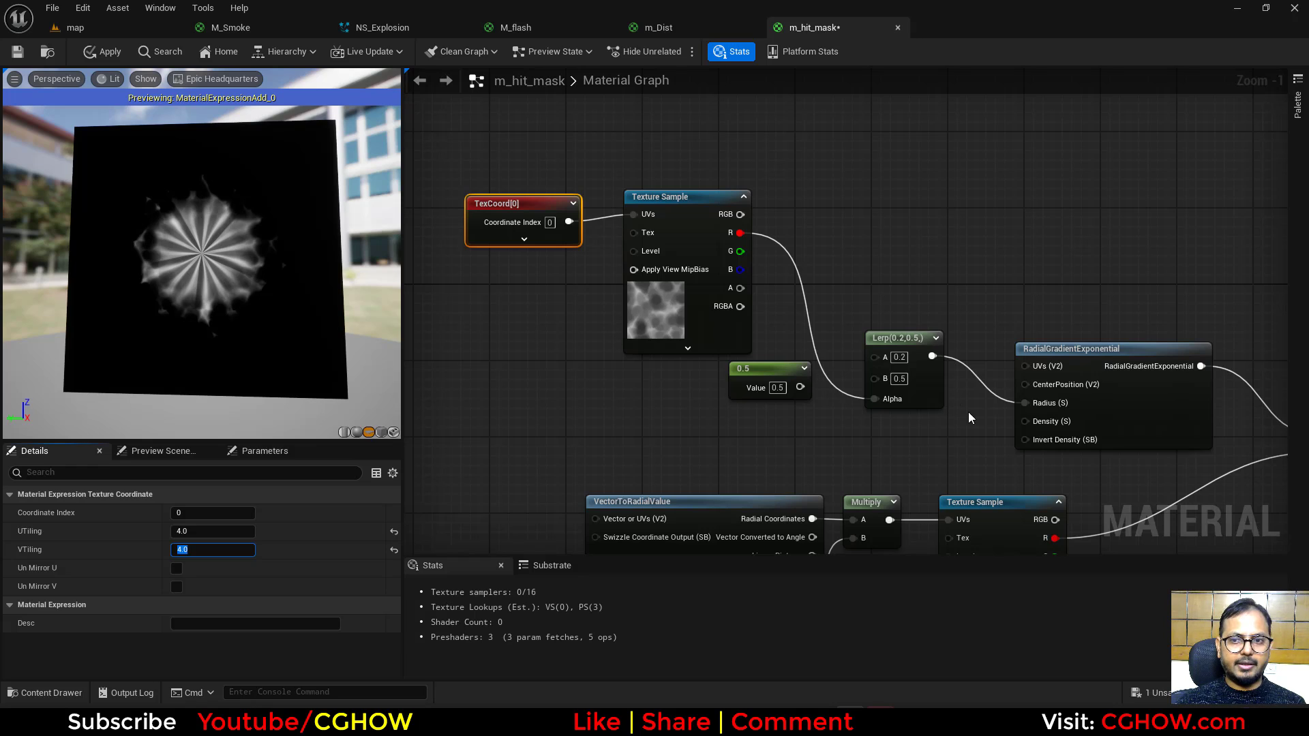
# Step: Set the Lerp's A to 0.1, after trying 0, and its B to 0.7
pyautogui.click(907, 359)
pyautogui.write('0')
pyautogui.press('Return')
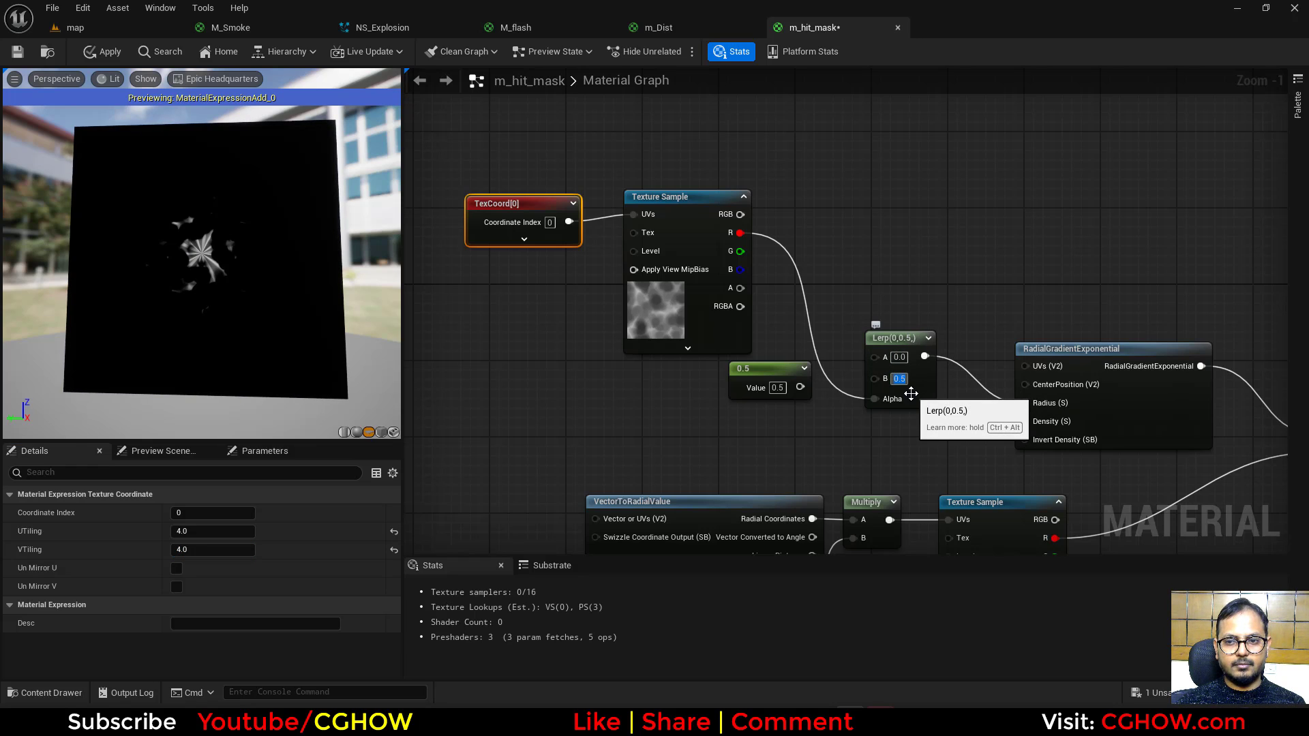
pyautogui.write('0.7')
pyautogui.press('Return')
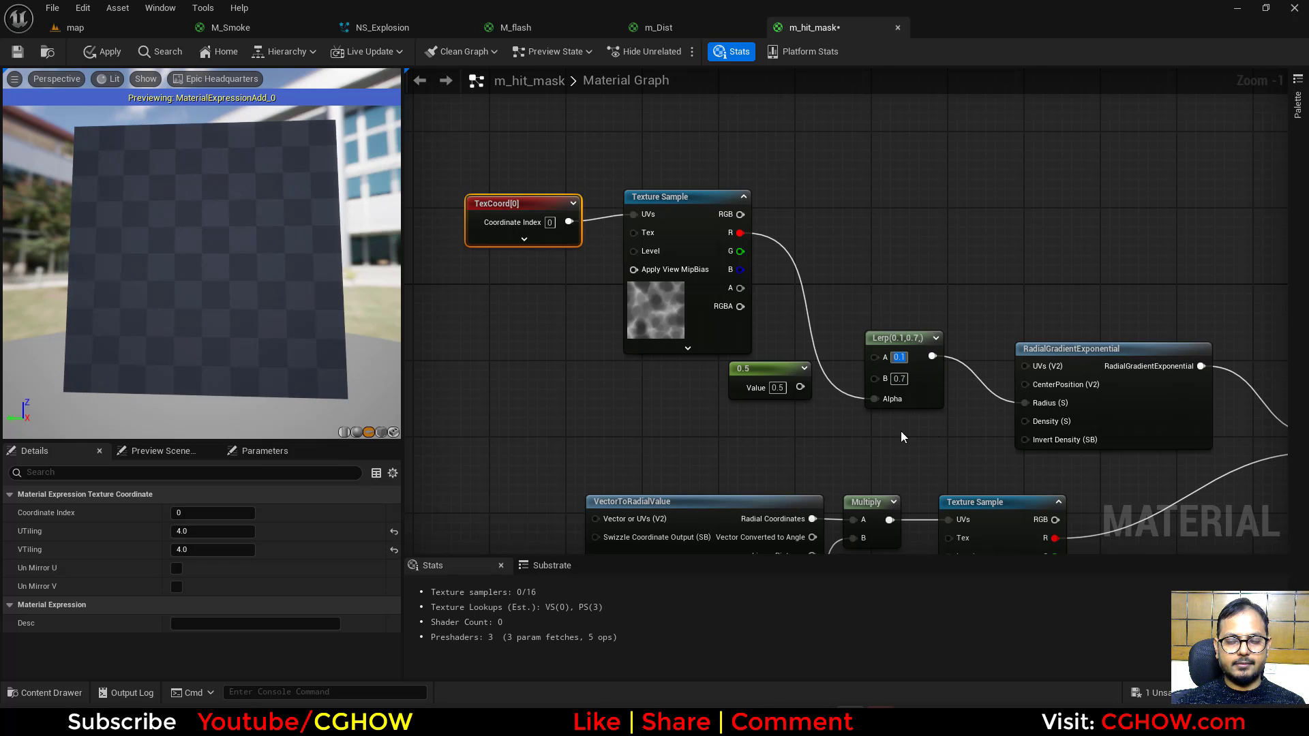
# Step: Delete the previewed Add node that follows the gradient-texture Multiply
pyautogui.moveTo(902, 432); pyautogui.dragTo(847, 432, button='right')
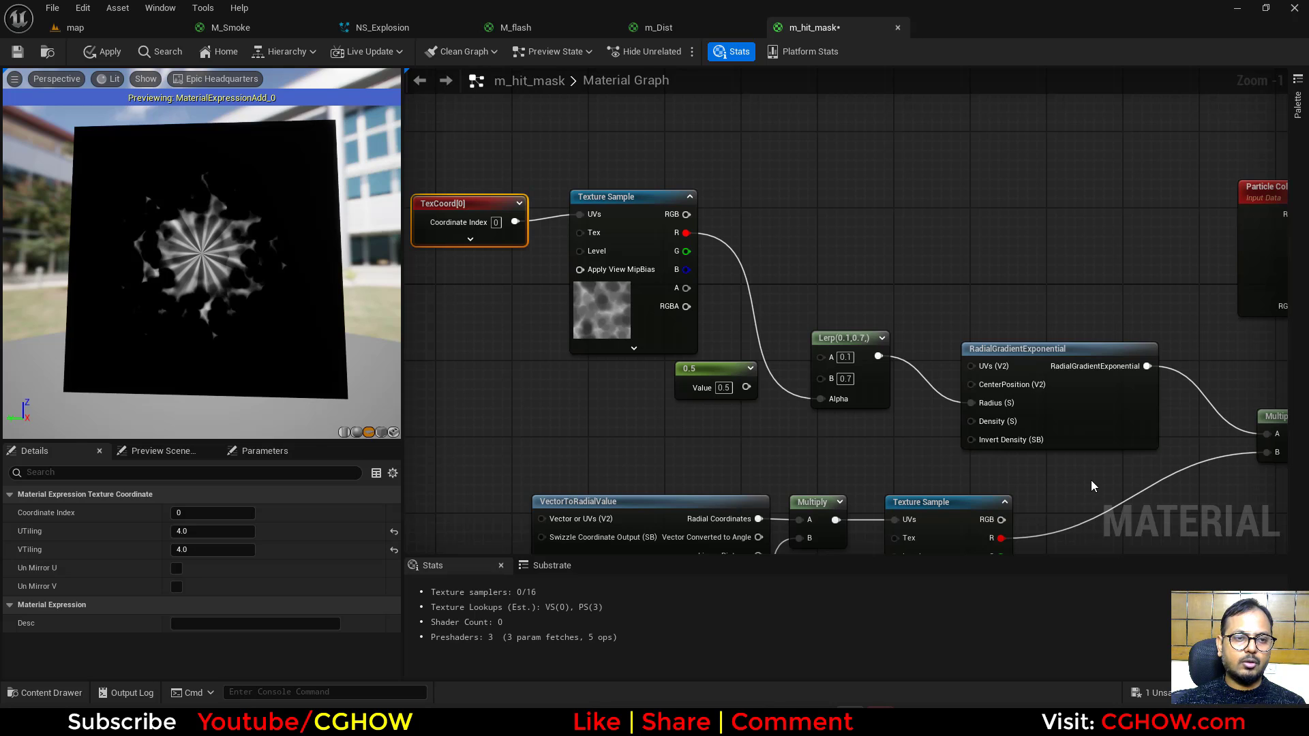
pyautogui.moveTo(761, 439); pyautogui.dragTo(847, 362, button='right')
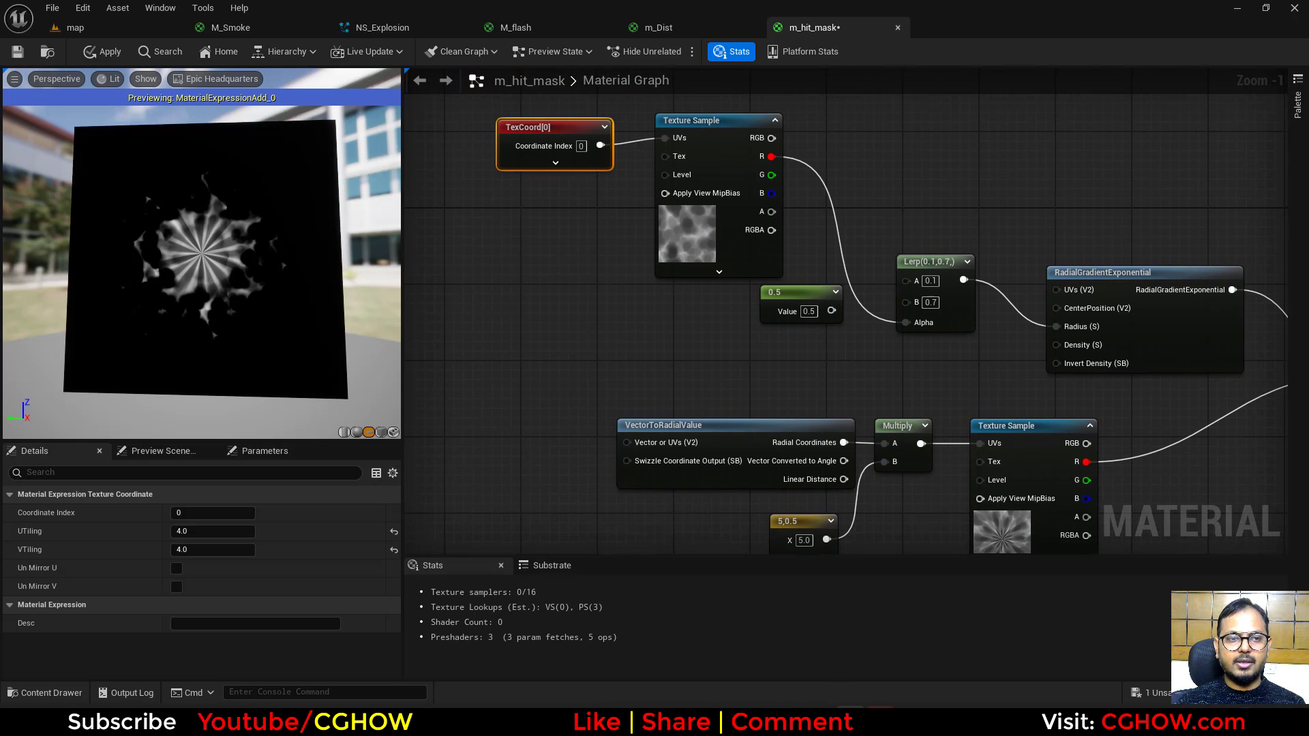
pyautogui.scroll(-1, 696, 359)
pyautogui.click(663, 390)
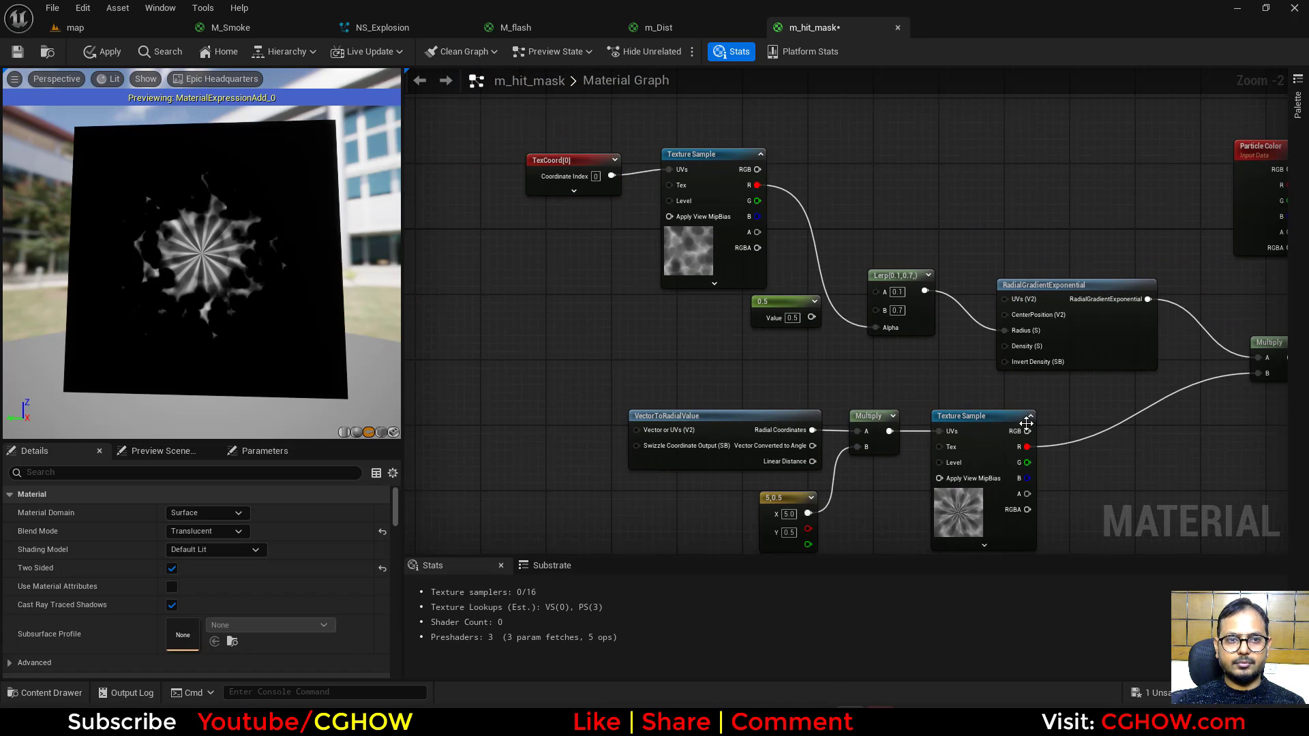
pyautogui.moveTo(1143, 450); pyautogui.dragTo(611, 470, button='right')
pyautogui.moveTo(769, 423); pyautogui.dragTo(703, 484, button='right')
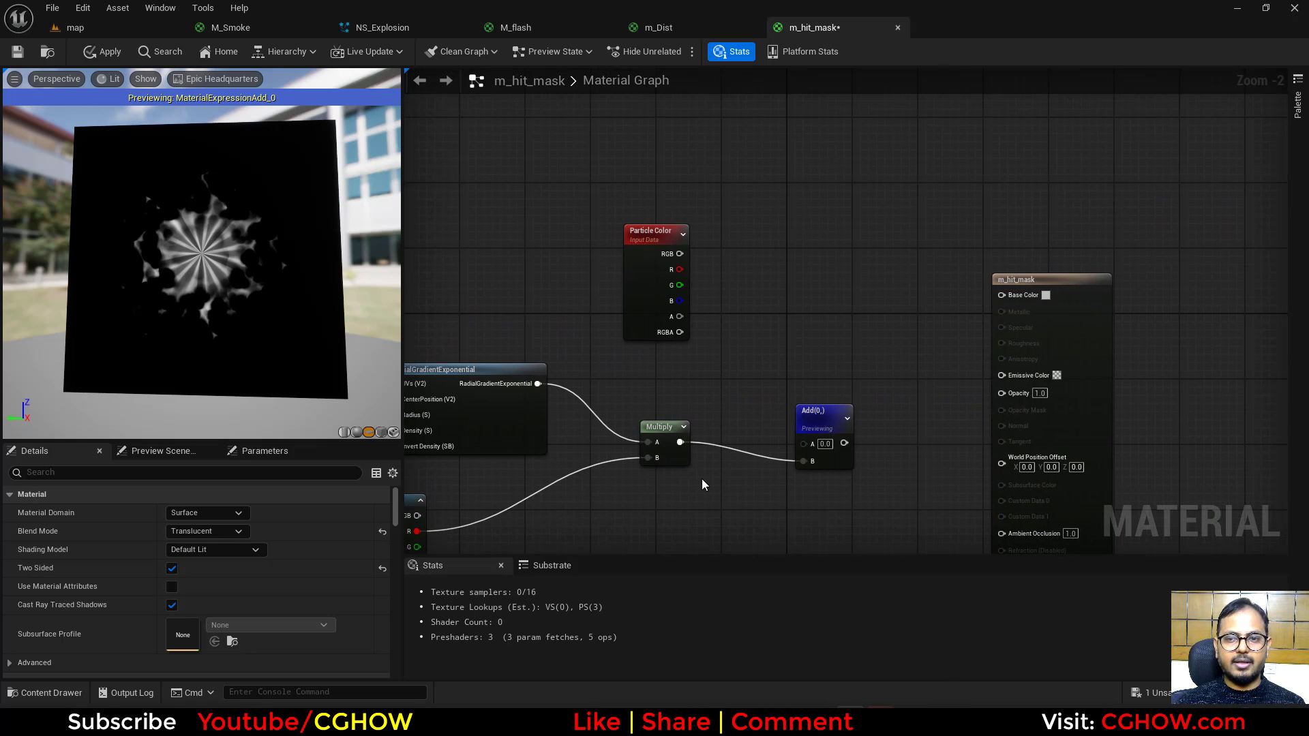
pyautogui.click(798, 423)
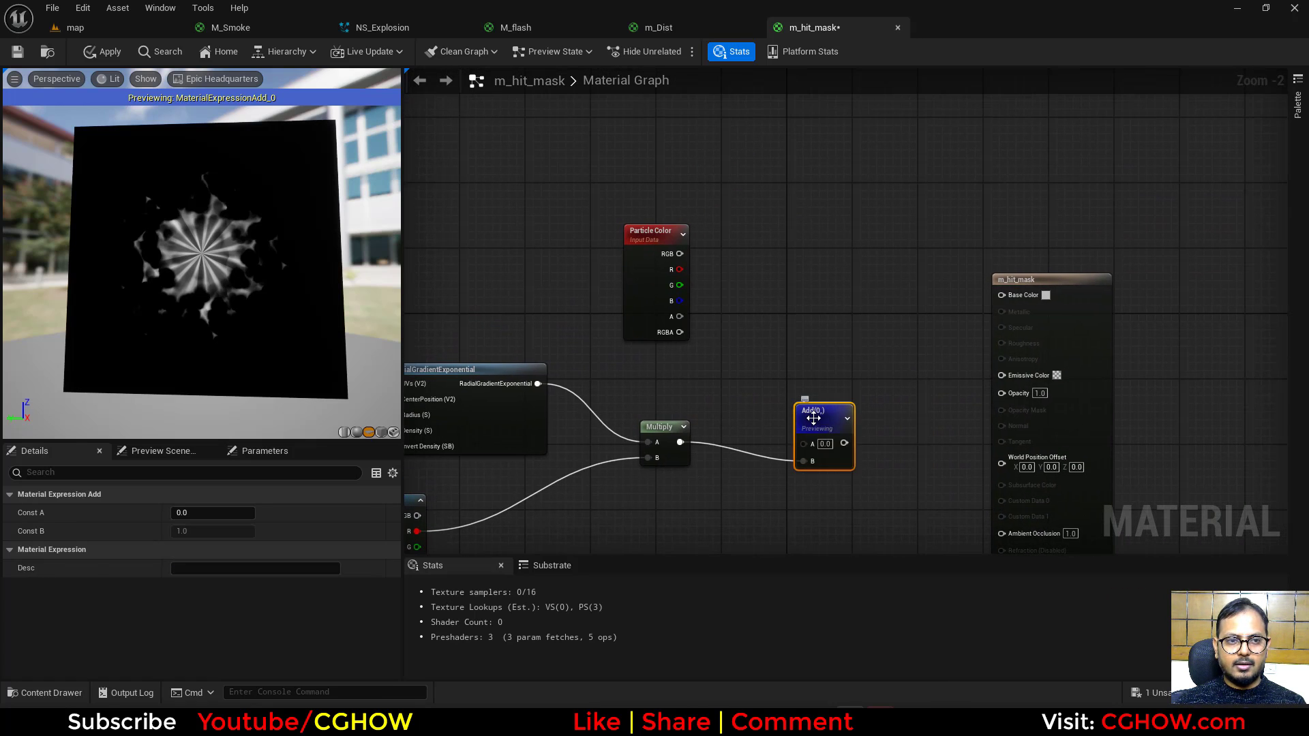
pyautogui.press('Delete')
# Step: Create a Power node with the gradient-texture Multiply in Base, preview it and set its exponent to 0.2
pyautogui.click(709, 430)
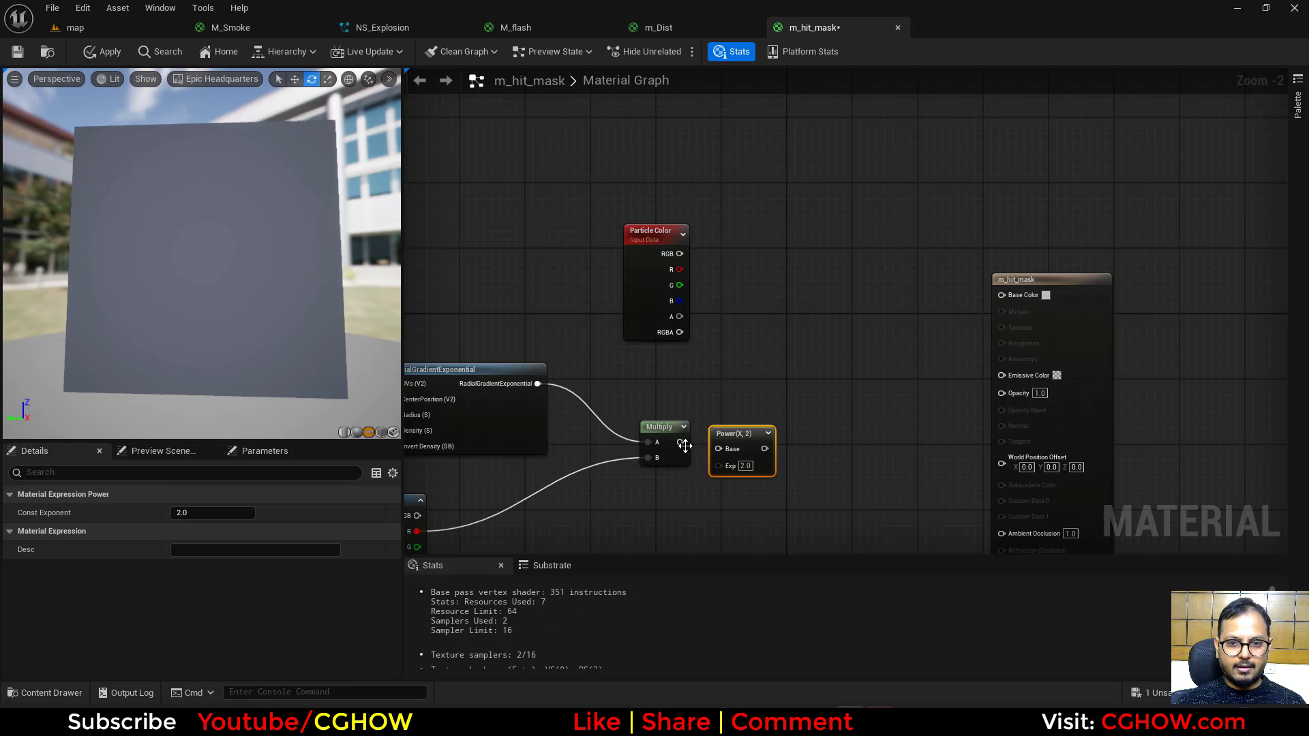
pyautogui.moveTo(680, 442); pyautogui.dragTo(742, 423)
pyautogui.press('space')
pyautogui.click(757, 443)
pyautogui.write('0.2')
pyautogui.press('Return')
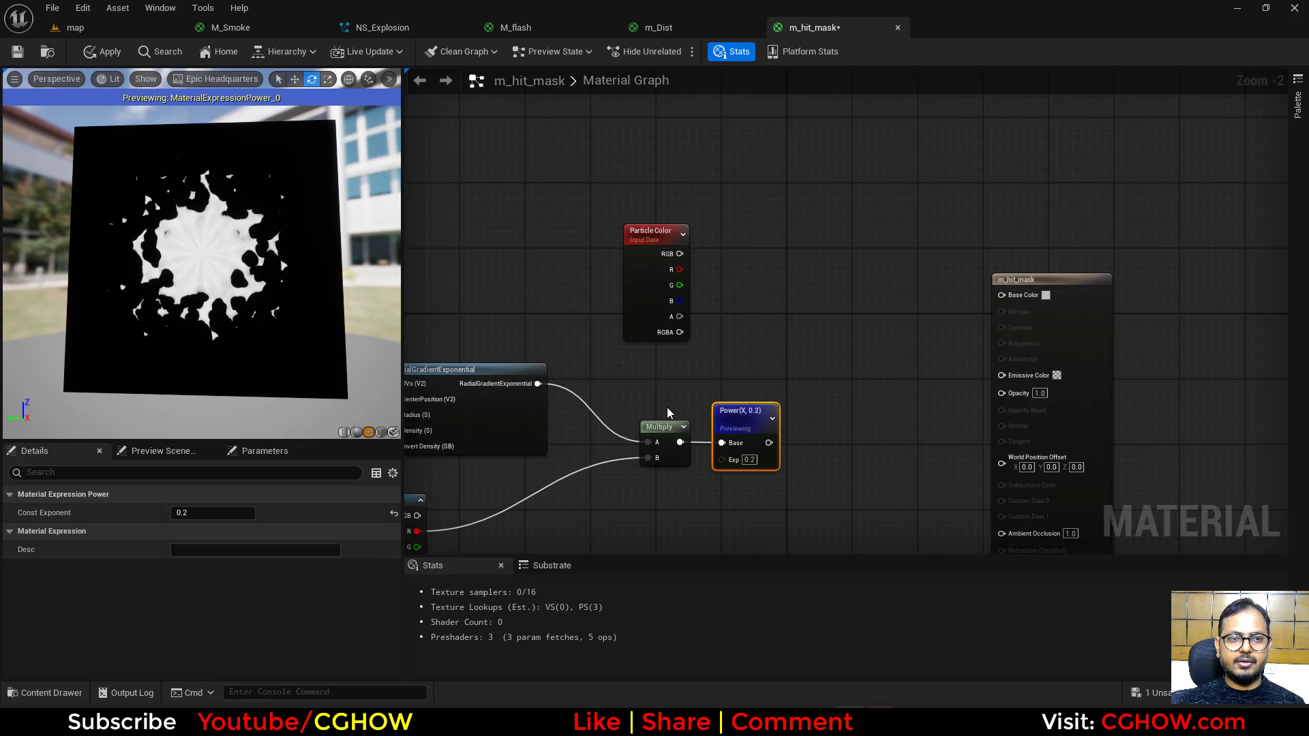
# Step: Saturate the Power result, multiply it with Particle Color's A output and connect the product to Opacity
pyautogui.moveTo(768, 443); pyautogui.dragTo(679, 316)
pyautogui.write('sa')
pyautogui.click(858, 437)
pyautogui.click(899, 377)
pyautogui.moveTo(937, 394); pyautogui.dragTo(1002, 393)
# Step: Multiply Particle Color's RGB by the lower Texture Sample's R output and connect the result to Emissive Color and Base Color
pyautogui.moveTo(710, 352); pyautogui.dragTo(960, 392, button='right')
pyautogui.scroll(-2, 960, 393)
pyautogui.moveTo(805, 401); pyautogui.dragTo(767, 404, button='right')
pyautogui.click(504, 390)
pyautogui.moveTo(790, 522); pyautogui.dragTo(699, 459, button='right')
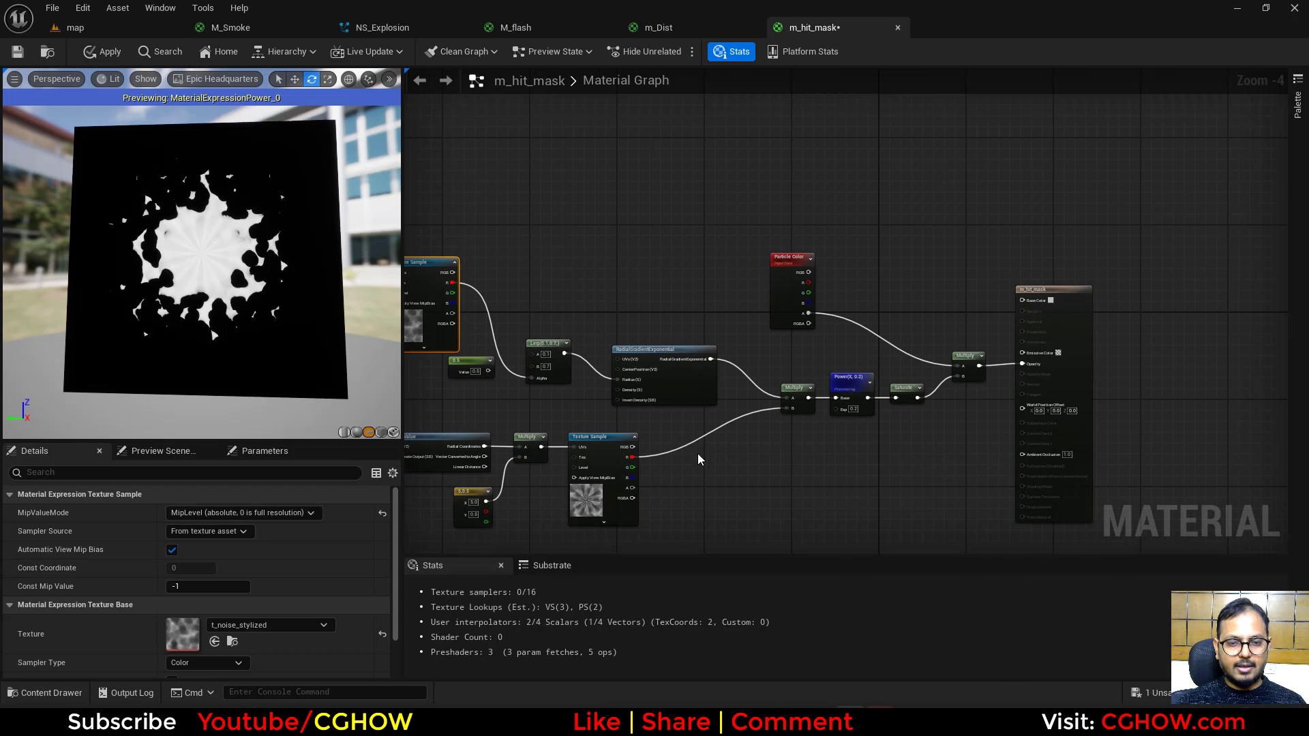
pyautogui.click(723, 465)
pyautogui.moveTo(633, 457); pyautogui.dragTo(733, 488)
pyautogui.moveTo(741, 464); pyautogui.dragTo(899, 289)
pyautogui.scroll(4, 832, 280)
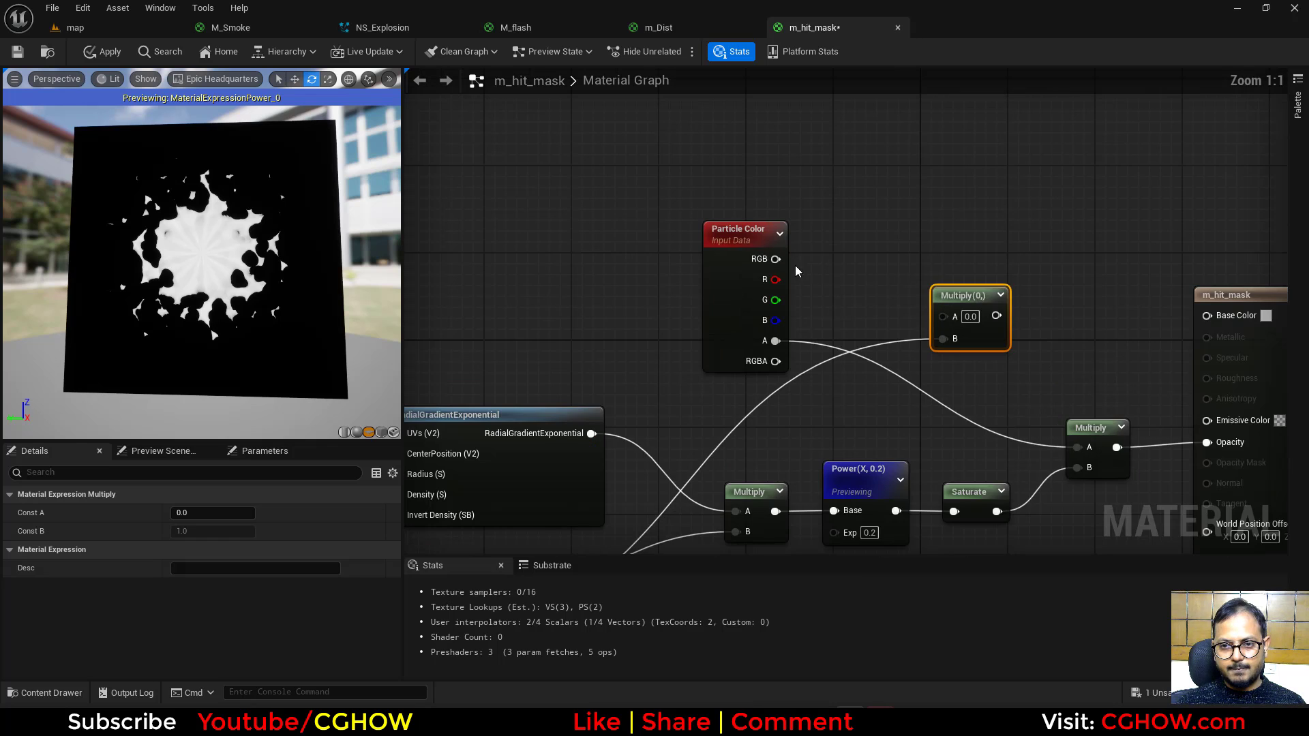
pyautogui.moveTo(775, 259); pyautogui.dragTo(1207, 420)
pyautogui.moveTo(982, 315); pyautogui.dragTo(1206, 316)
# Step: Stop previewing the Power node and inspect the full material in the preview viewport
pyautogui.moveTo(937, 457); pyautogui.dragTo(875, 348, button='right')
pyautogui.rightClick(783, 374)
pyautogui.click(830, 419)
pyautogui.scroll(-3, 701, 476)
pyautogui.scroll(1, 768, 480)
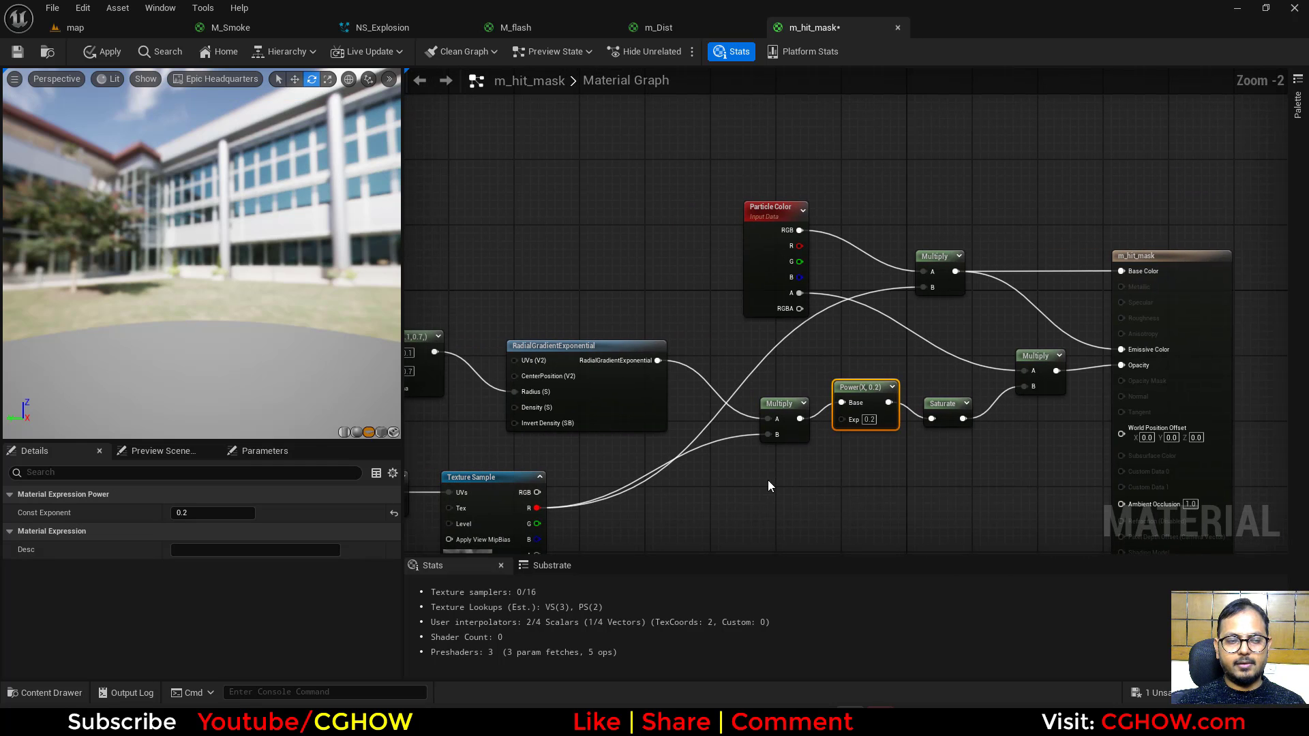
pyautogui.moveTo(199, 332); pyautogui.dragTo(182, 192)
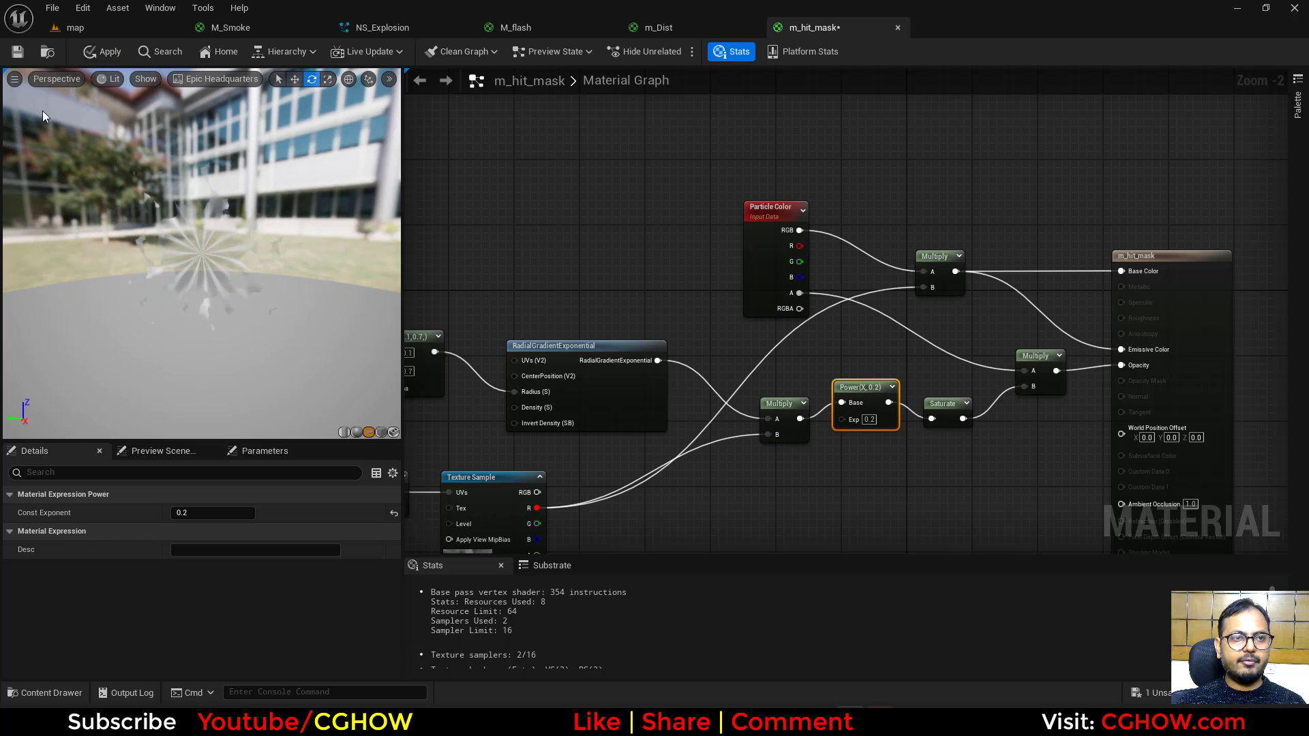
# Step: Duplicate the upper noise Texture Sample into the free space above the Particle Color node
pyautogui.moveTo(468, 312); pyautogui.dragTo(734, 309, button='right')
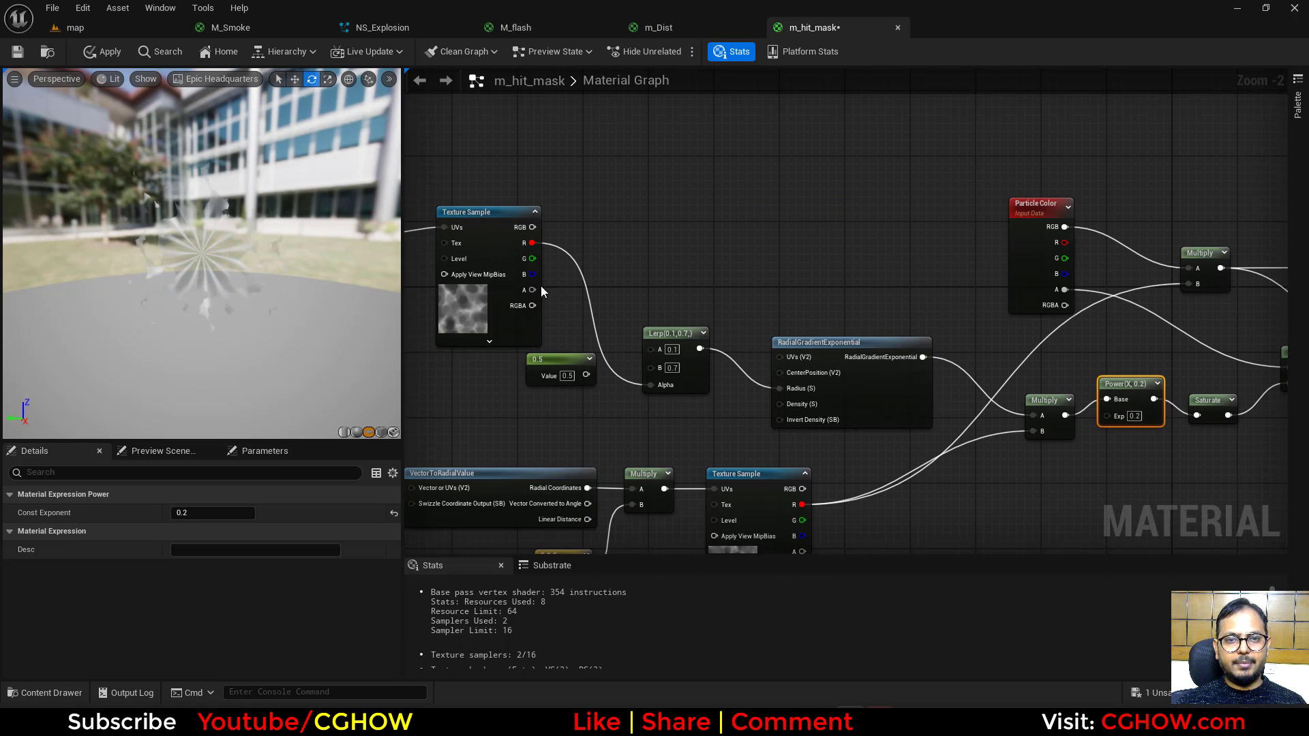
pyautogui.click(469, 295)
pyautogui.hotkey('ctrl', 'c')
pyautogui.moveTo(936, 99); pyautogui.dragTo(686, 146, button='right')
pyautogui.hotkey('ctrl', 'v')
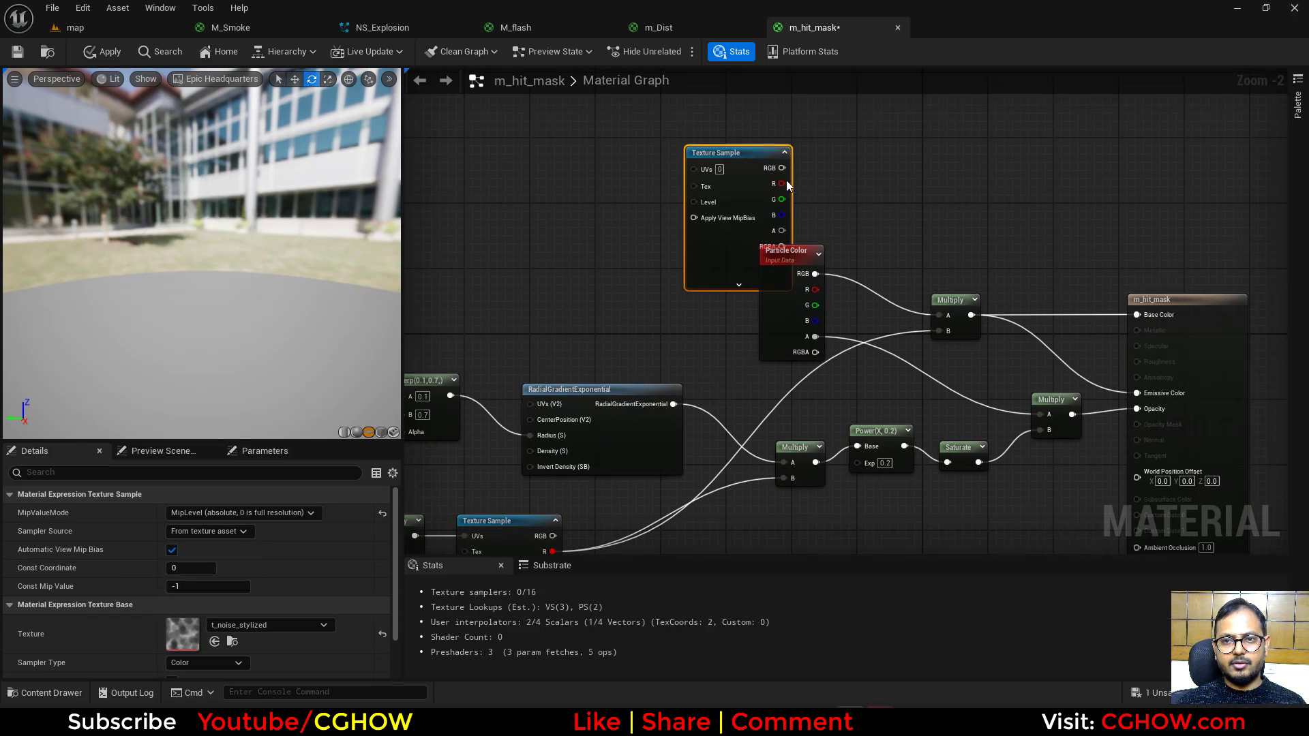
# Step: Connect the duplicated Texture Sample's R output to the upper Multiply's B input and move Particle Color down clear of the texture node
pyautogui.moveTo(778, 171); pyautogui.dragTo(834, 255)
pyautogui.moveTo(938, 330); pyautogui.dragTo(939, 330)
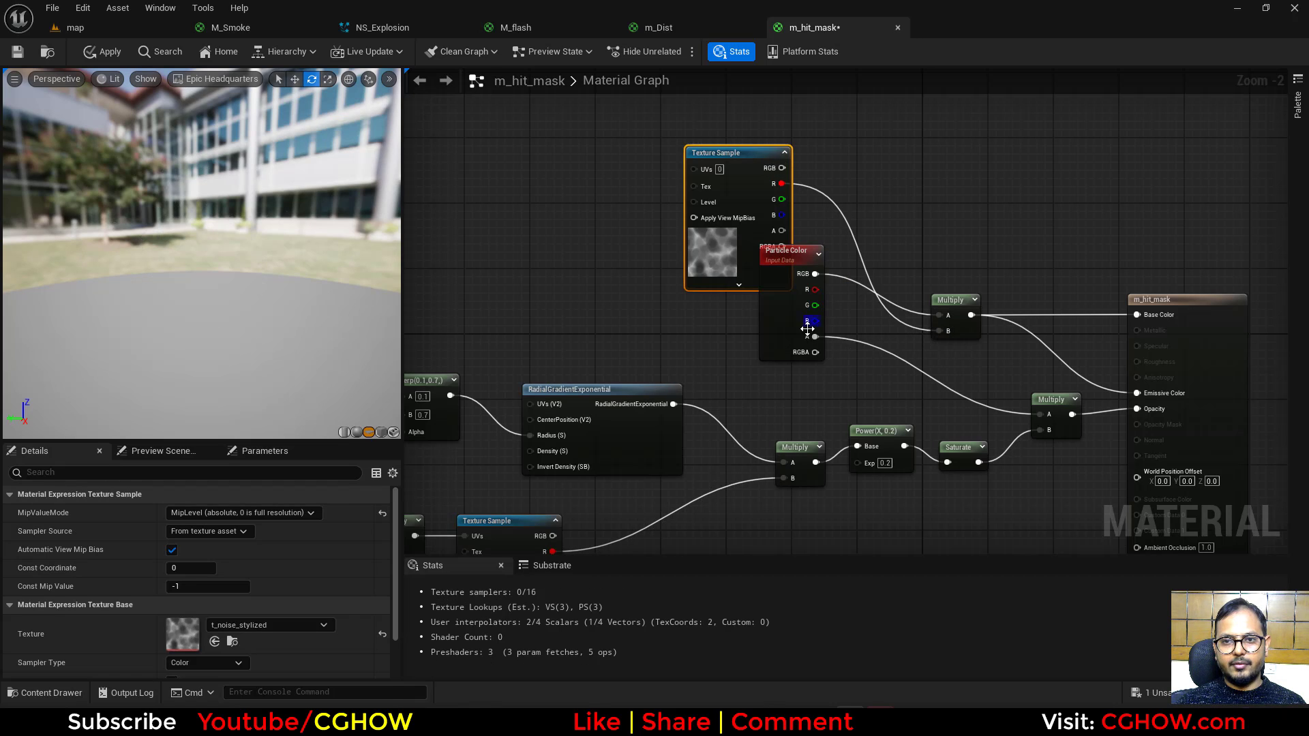
pyautogui.moveTo(779, 338); pyautogui.dragTo(780, 387)
# Step: Set the Power node's exponent to 0.1 and move it with the Multiply before it closer to the RadialGradientExponential node
pyautogui.moveTo(204, 259); pyautogui.dragTo(259, 269)
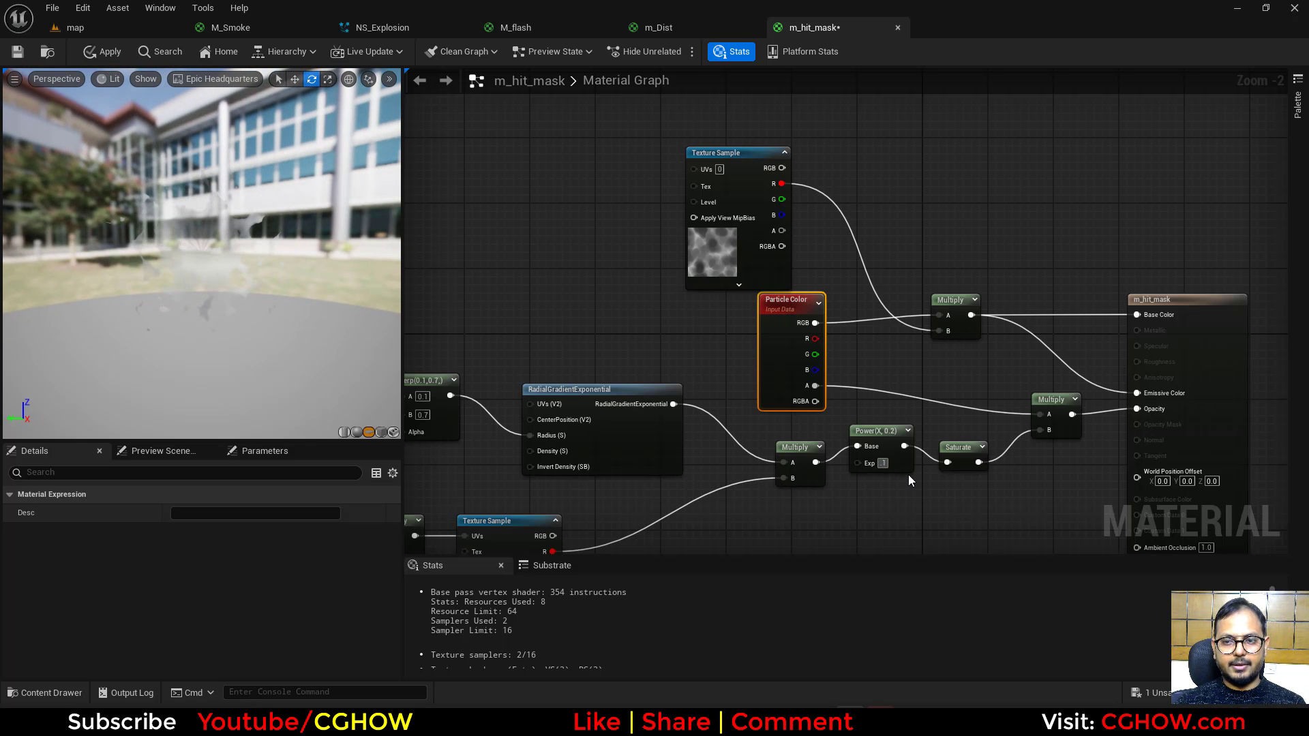
pyautogui.press('Return')
pyautogui.moveTo(874, 429); pyautogui.dragTo(864, 444)
pyautogui.moveTo(776, 426); pyautogui.dragTo(860, 466)
pyautogui.moveTo(860, 465); pyautogui.dragTo(810, 474)
pyautogui.moveTo(307, 327); pyautogui.dragTo(341, 335)
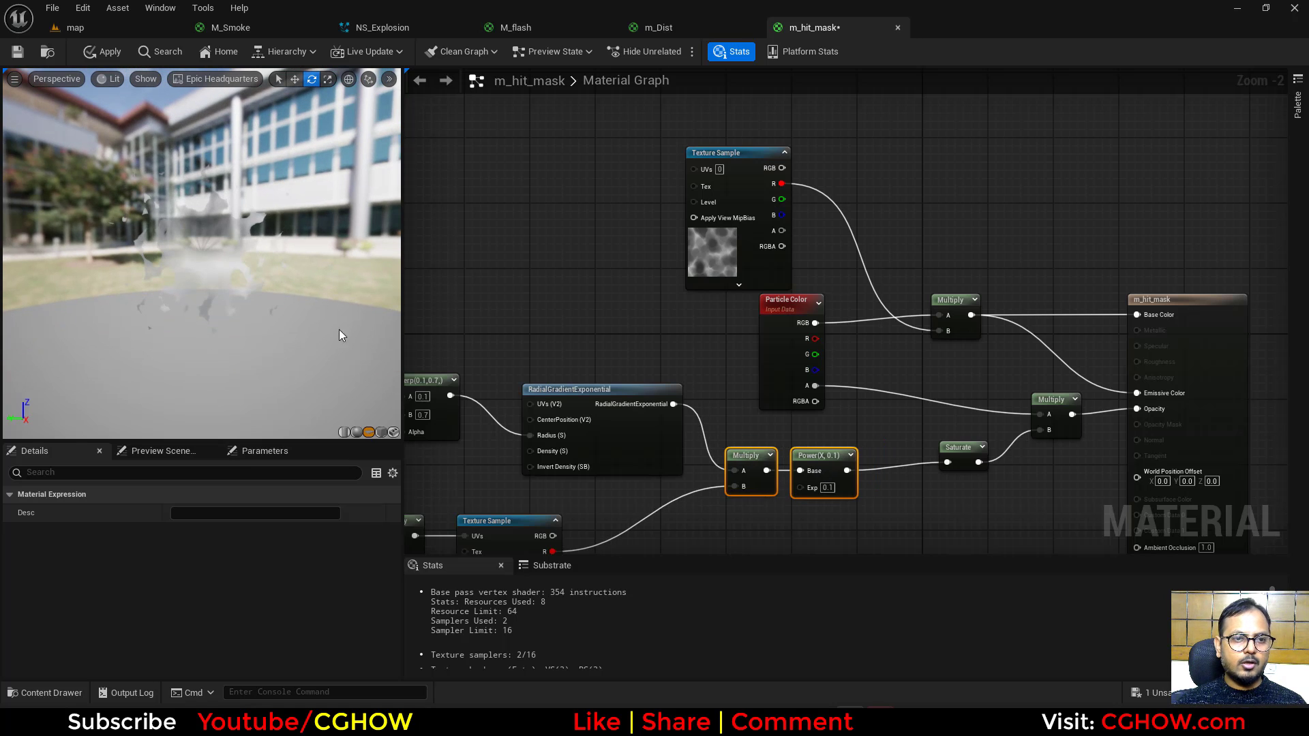
# Step: Save the m_hit_mask material and locate it in the Content Browser
pyautogui.moveTo(588, 209); pyautogui.dragTo(592, 264, button='right')
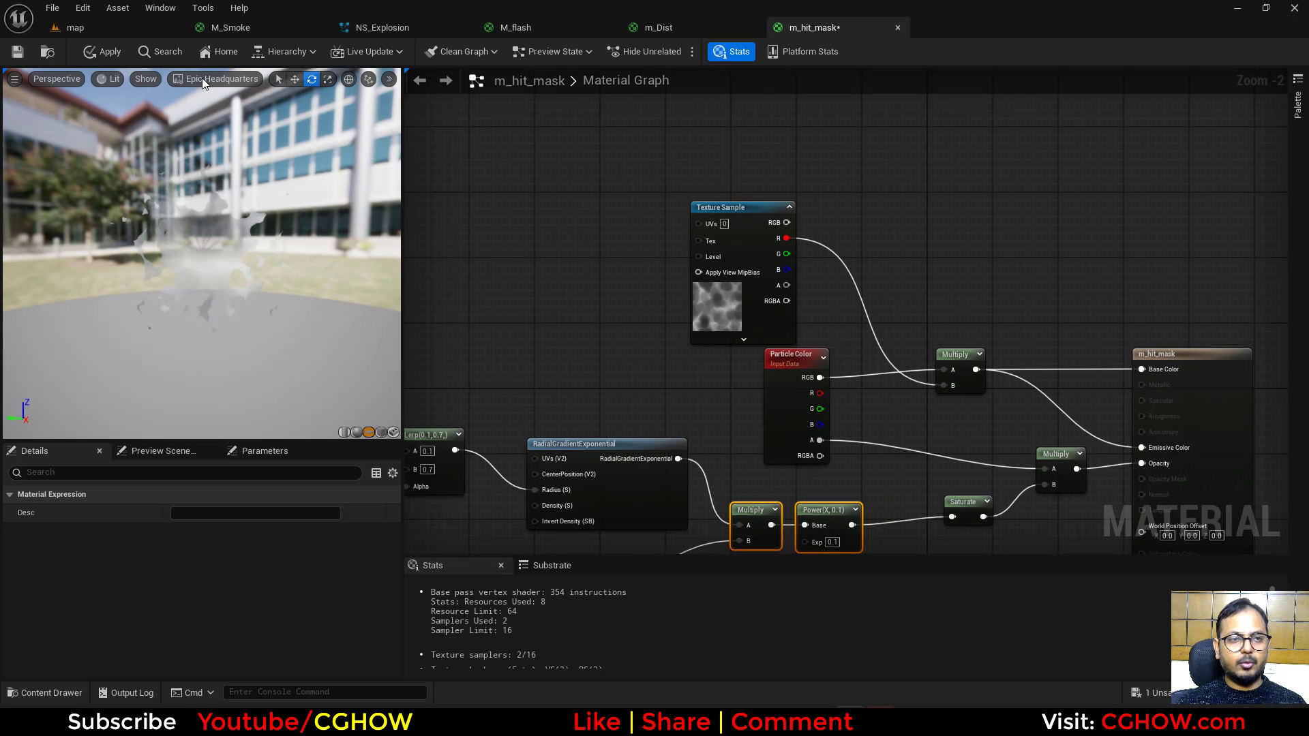
pyautogui.click(18, 53)
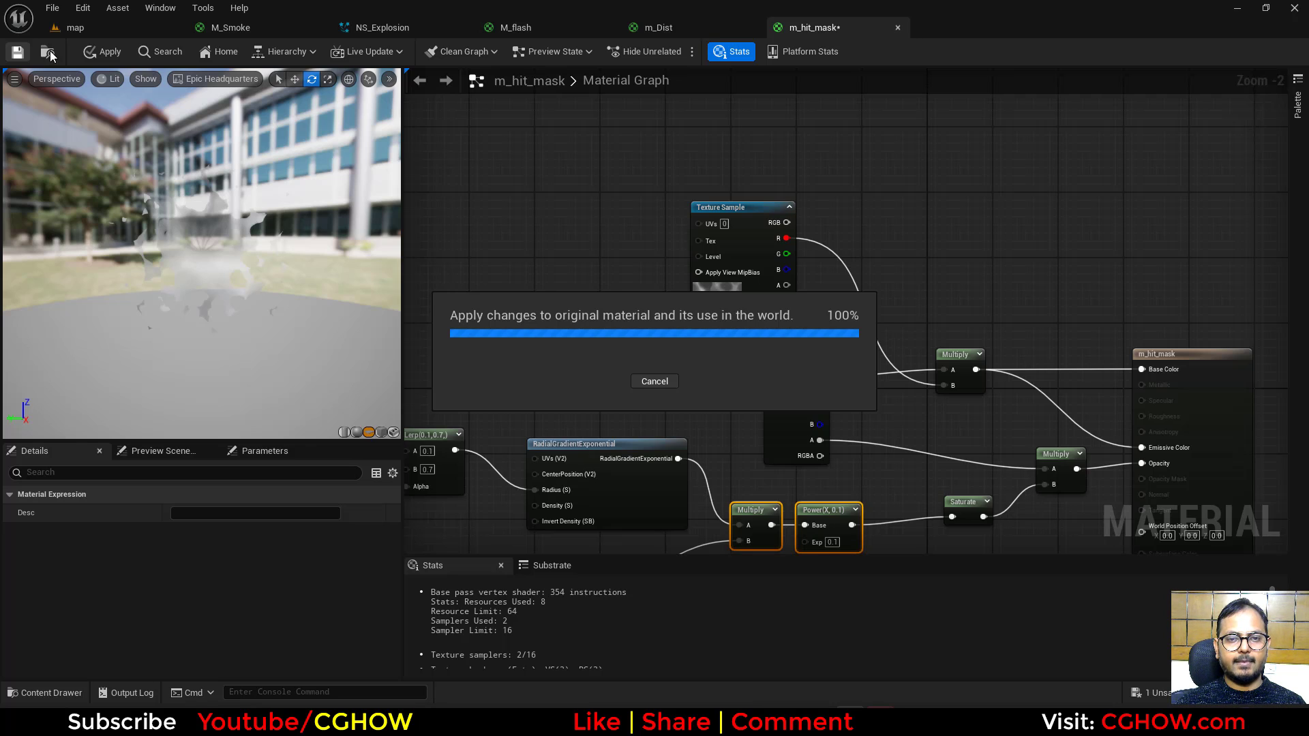
pyautogui.click(51, 52)
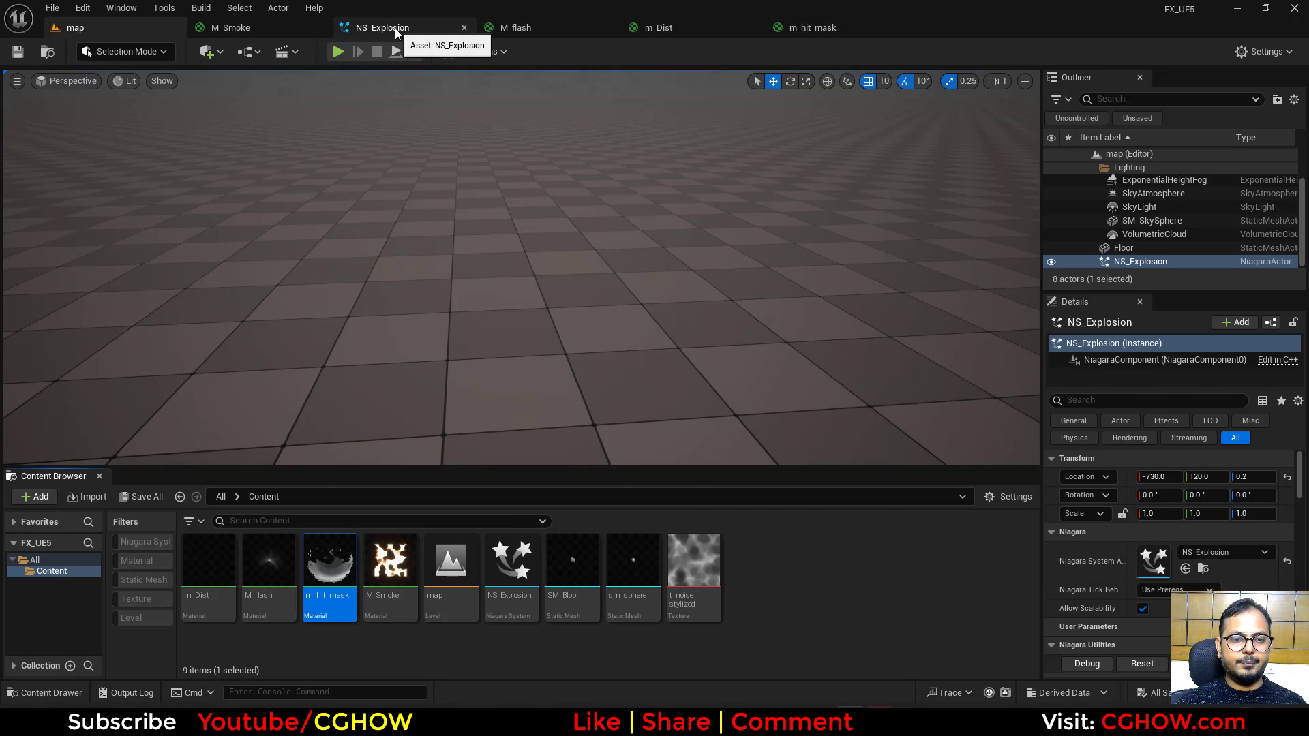
# Step: In NS_Explosion, duplicate the Fountain003 flash emitter into the free space beside the flash group
pyautogui.click(395, 28)
pyautogui.scroll(3, 563, 339)
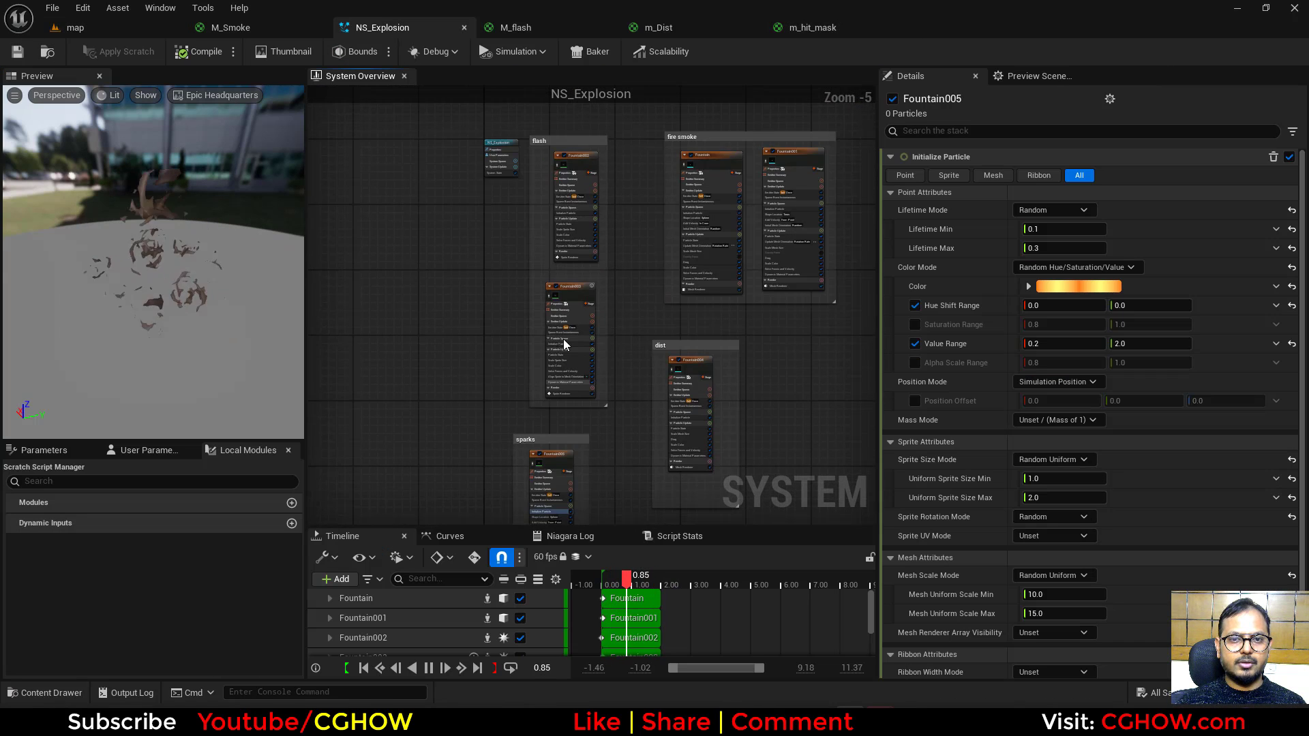
pyautogui.click(580, 279)
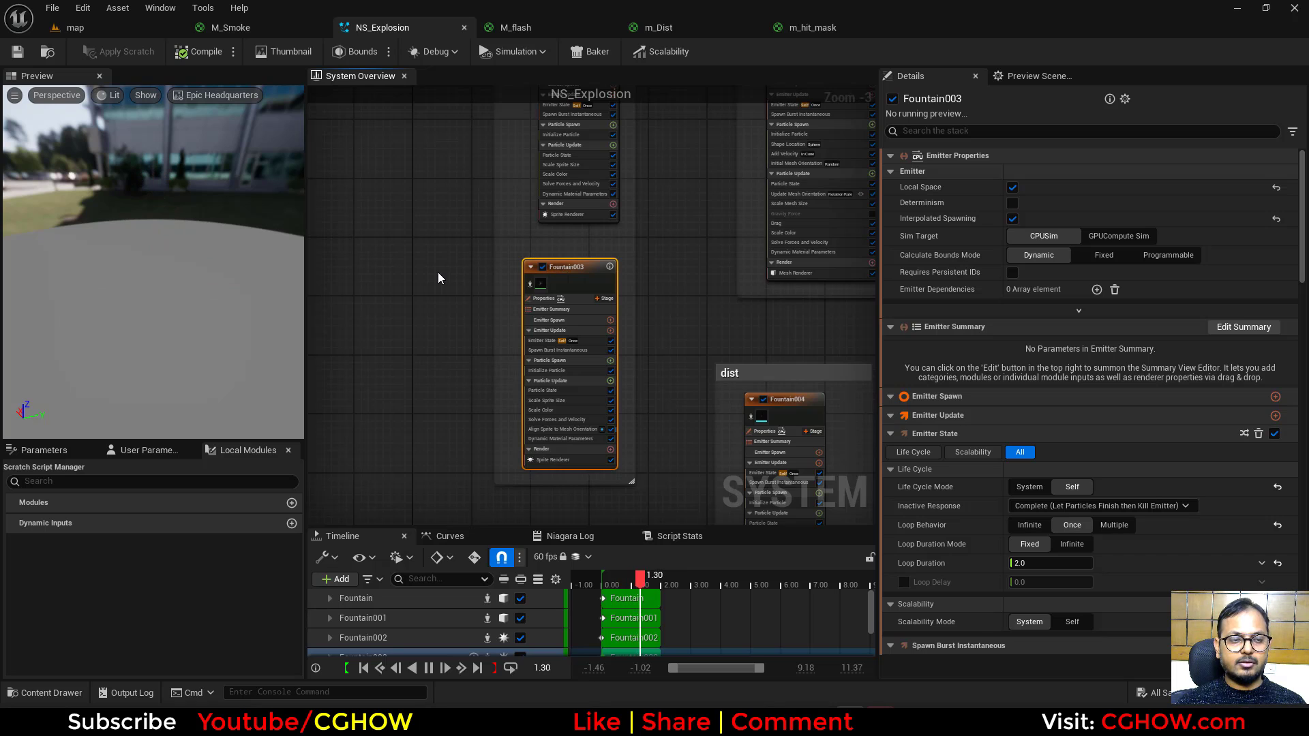
pyautogui.moveTo(439, 278); pyautogui.dragTo(529, 234, button='right')
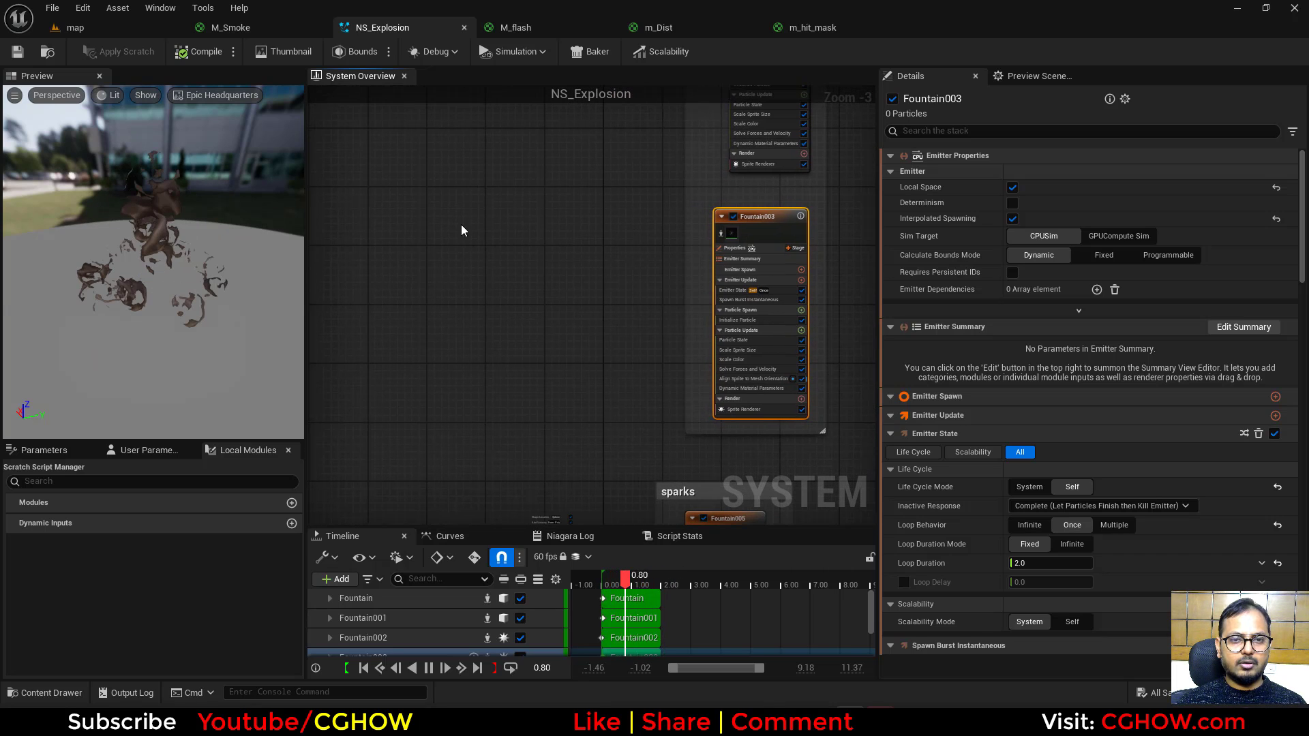
pyautogui.hotkey('ctrl', 'v')
pyautogui.scroll(3, 472, 255)
pyautogui.click(448, 269)
# Step: Assign m_hit_mask as the Sprite Renderer material of the duplicated emitter
pyautogui.moveTo(420, 341); pyautogui.dragTo(432, 208, button='right')
pyautogui.click(477, 394)
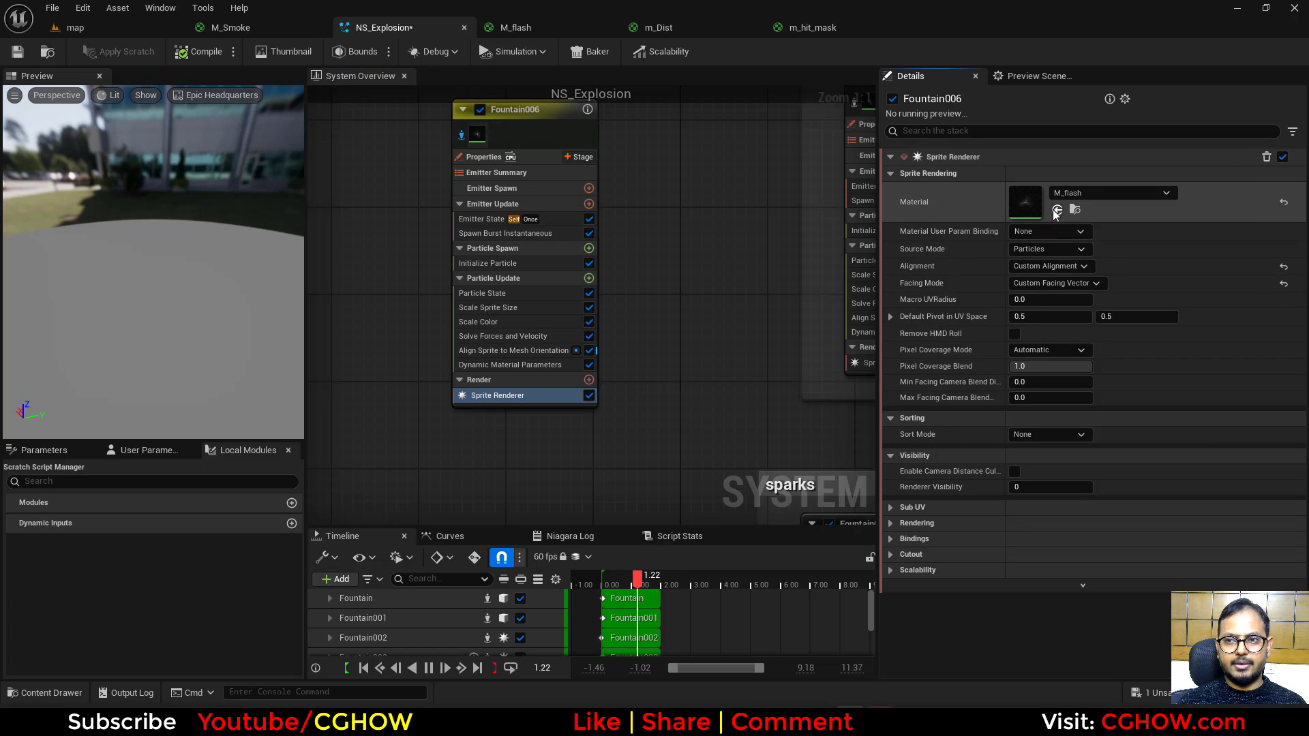
pyautogui.moveTo(519, 316); pyautogui.dragTo(508, 371, button='right')
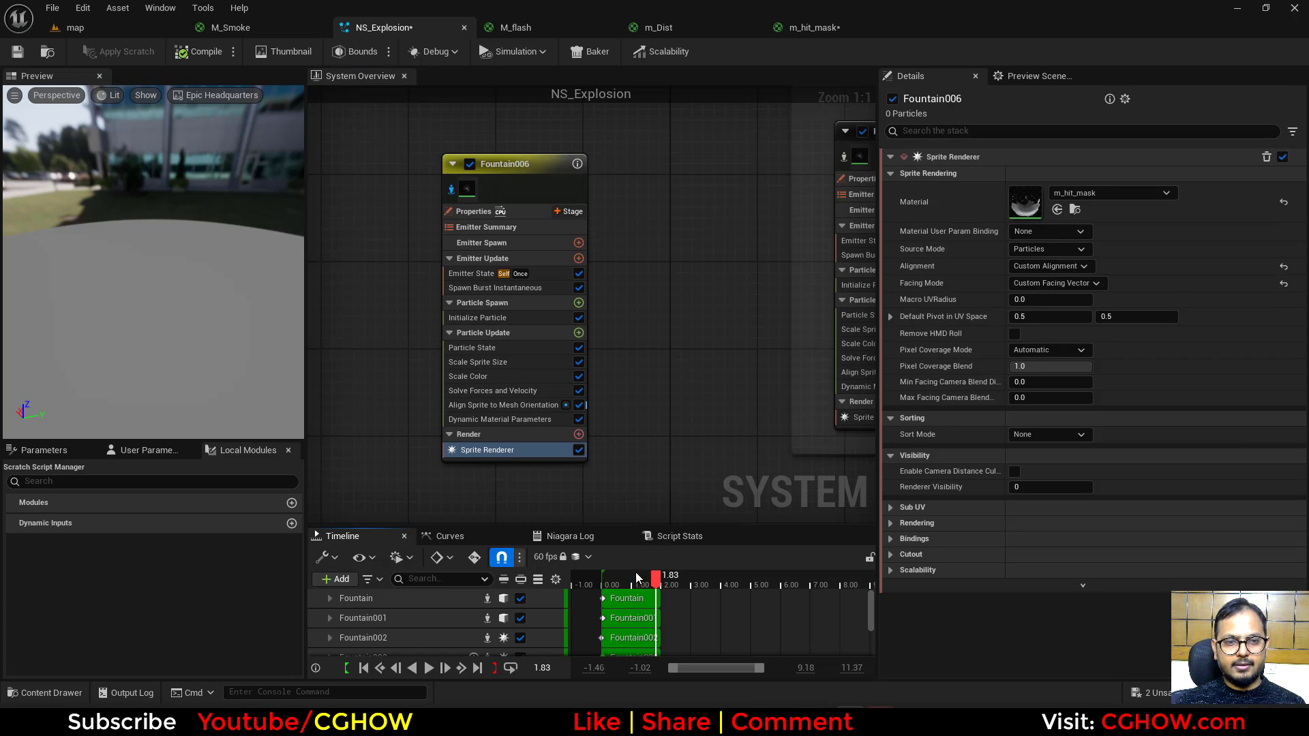
# Step: Scrub the timeline to examine the new emitter and review its Scale Color, Initialize Particle and Scale Sprite Size settings
pyautogui.moveTo(602, 578); pyautogui.dragTo(656, 579)
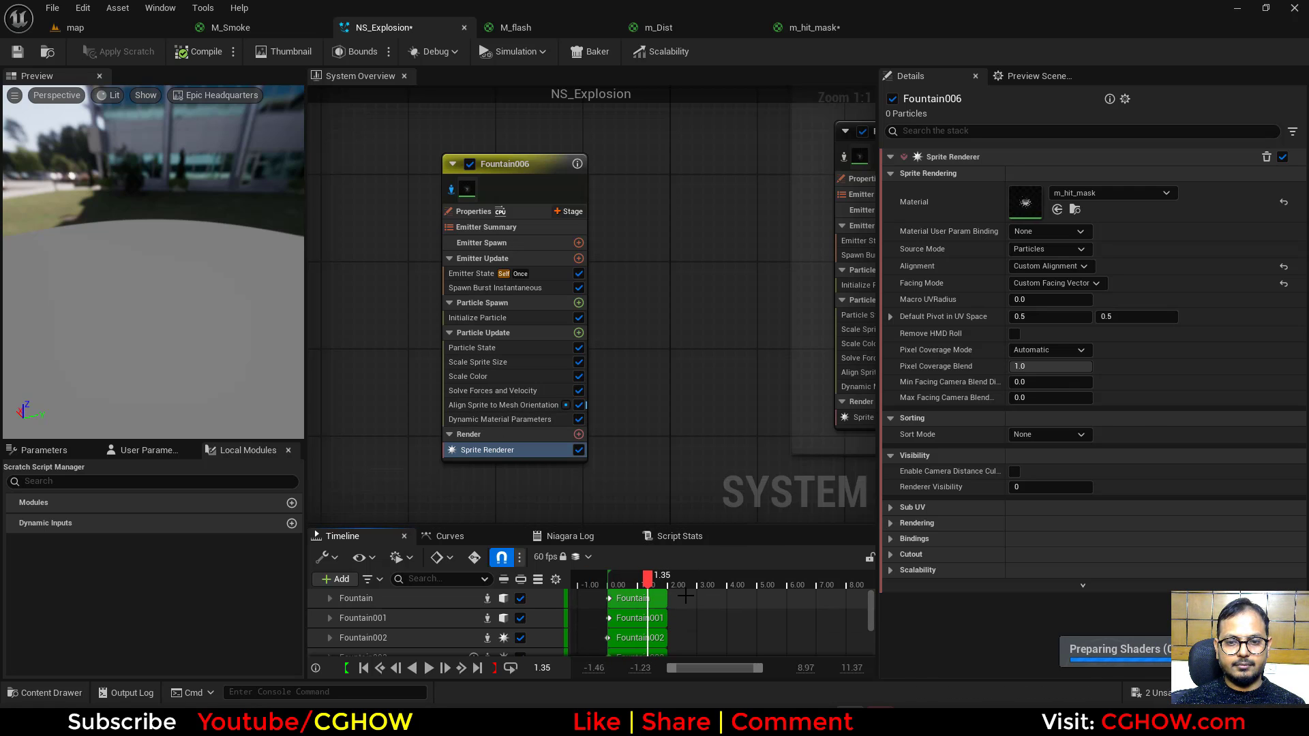
pyautogui.moveTo(654, 583); pyautogui.dragTo(578, 584)
pyautogui.moveTo(258, 342); pyautogui.dragTo(208, 375)
pyautogui.scroll(4, 258, 342)
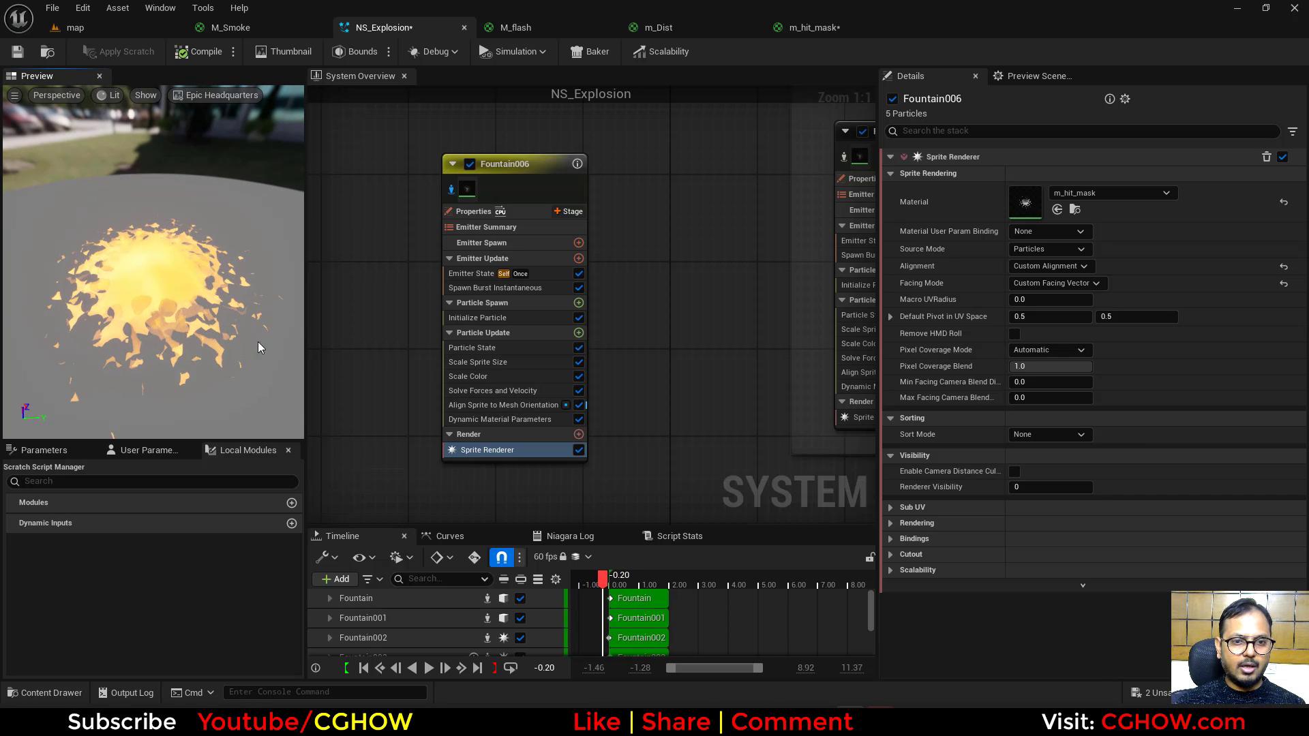
pyautogui.click(502, 377)
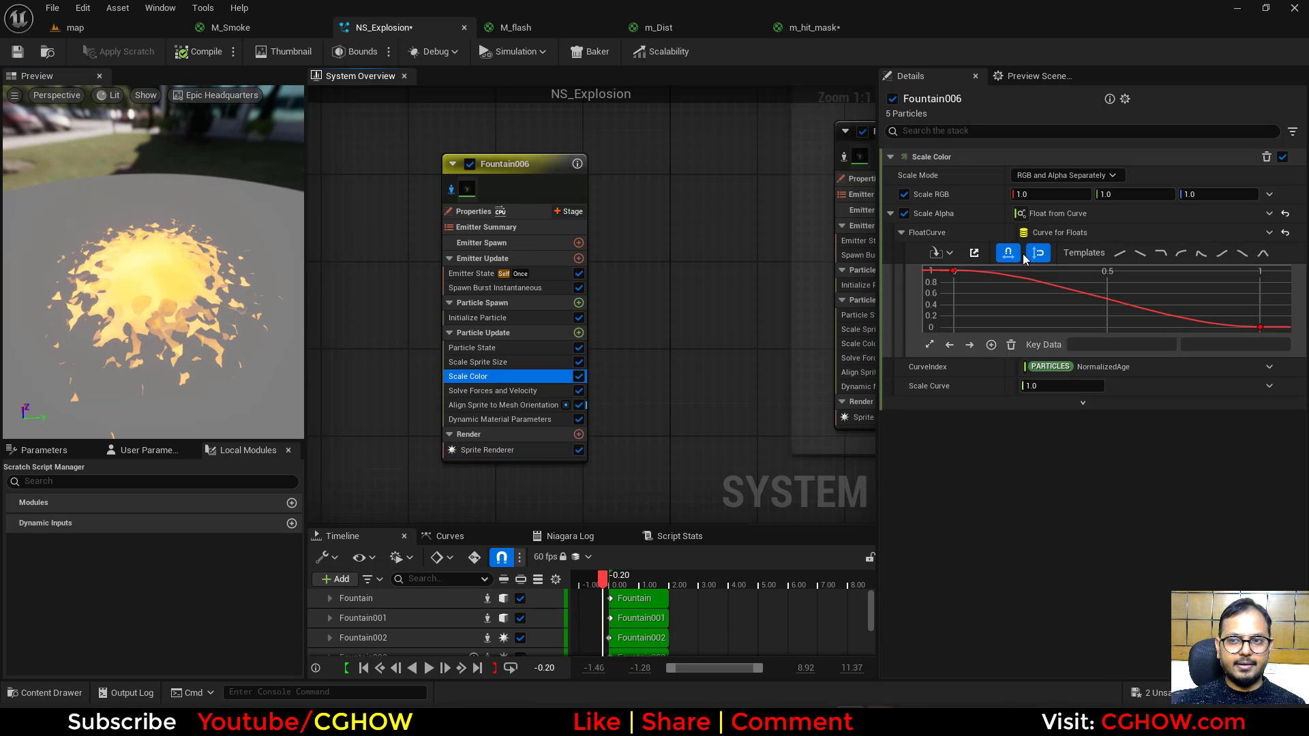
pyautogui.click(487, 319)
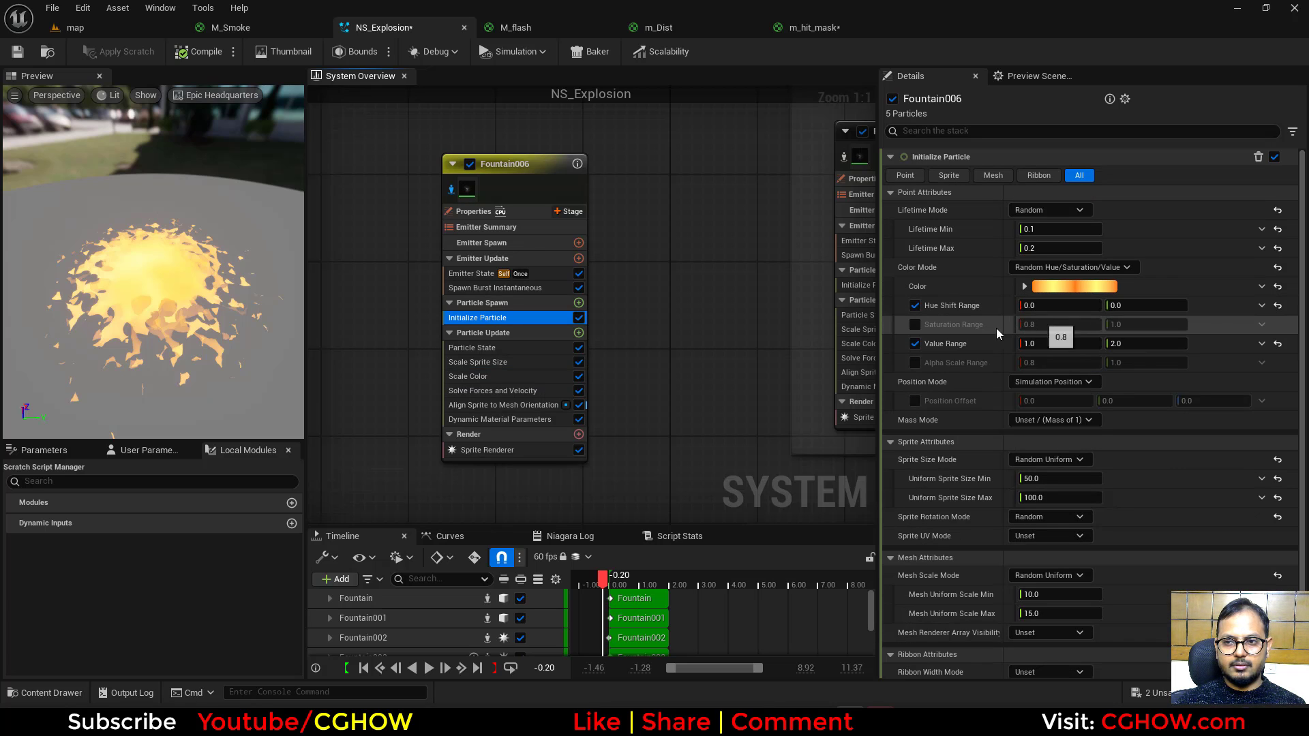
pyautogui.click(488, 363)
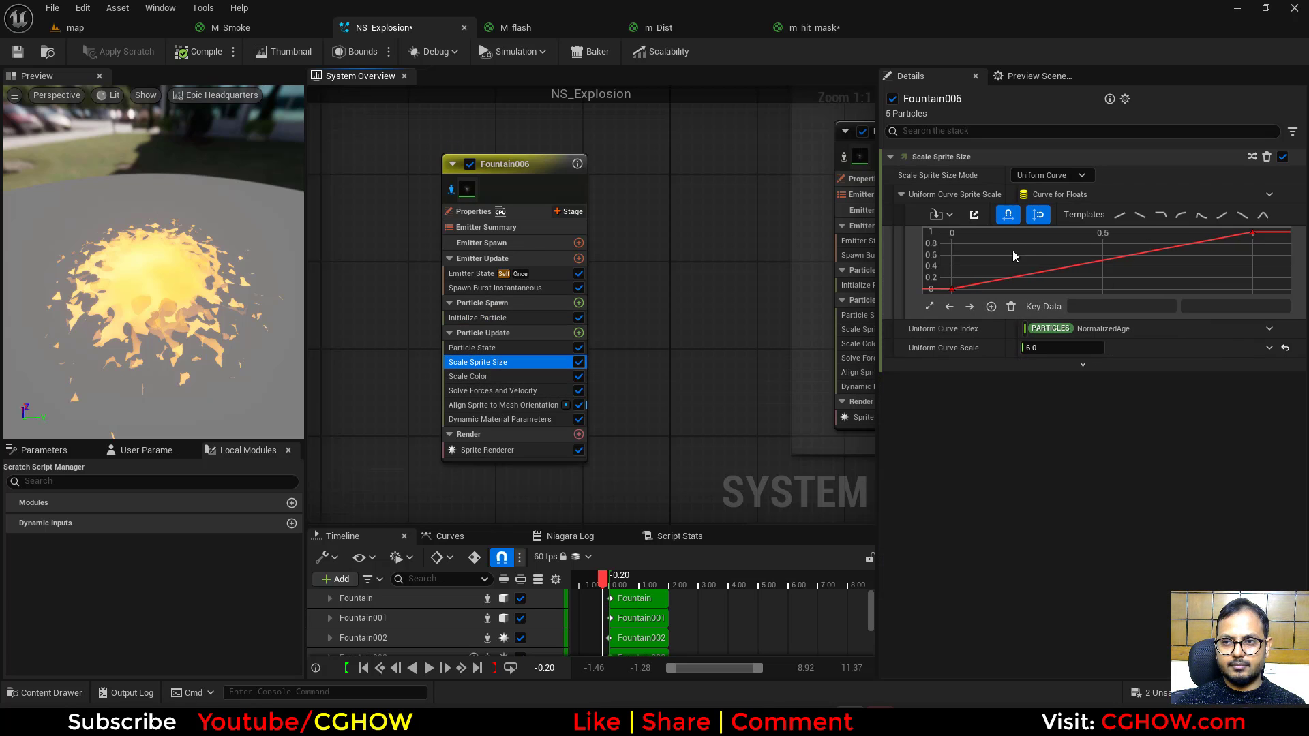
# Step: Drive the new emitter's Scale RGB with Vector from Float, using Float from Curve as its value
pyautogui.click(477, 377)
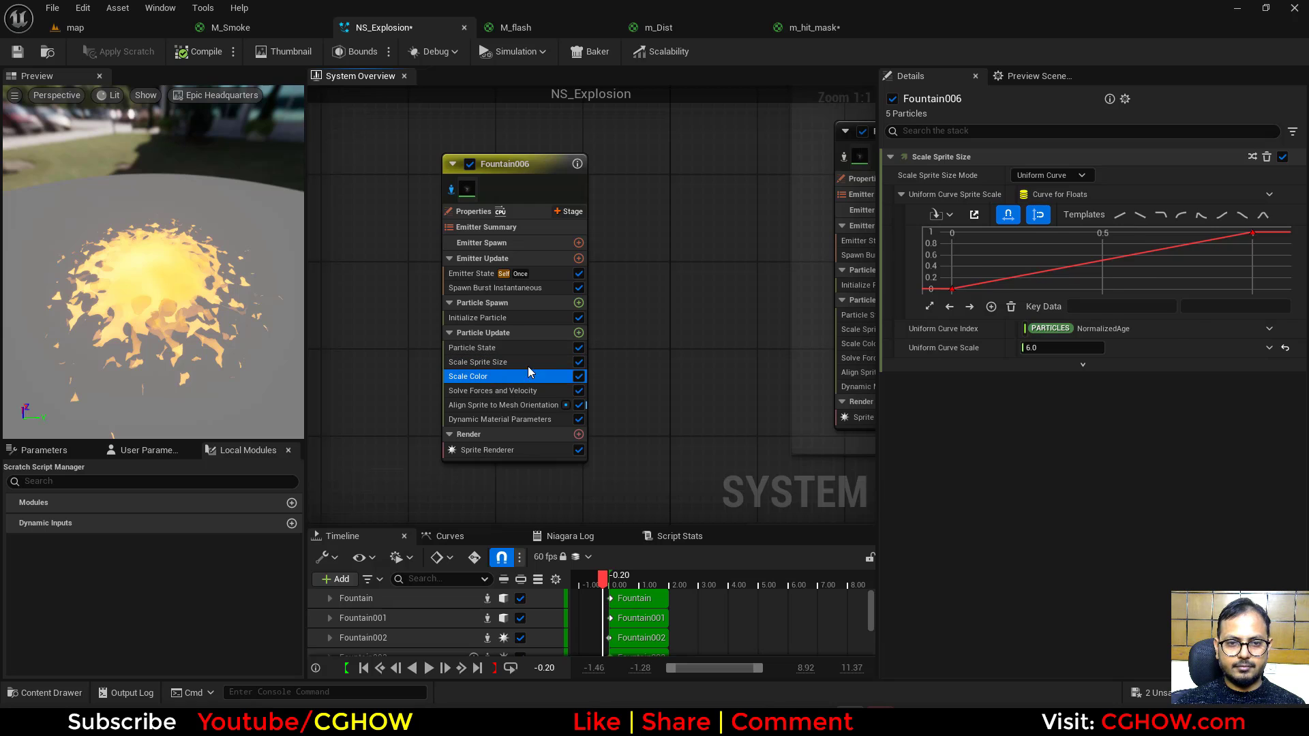
pyautogui.click(1271, 197)
pyautogui.write('flo')
pyautogui.click(1037, 297)
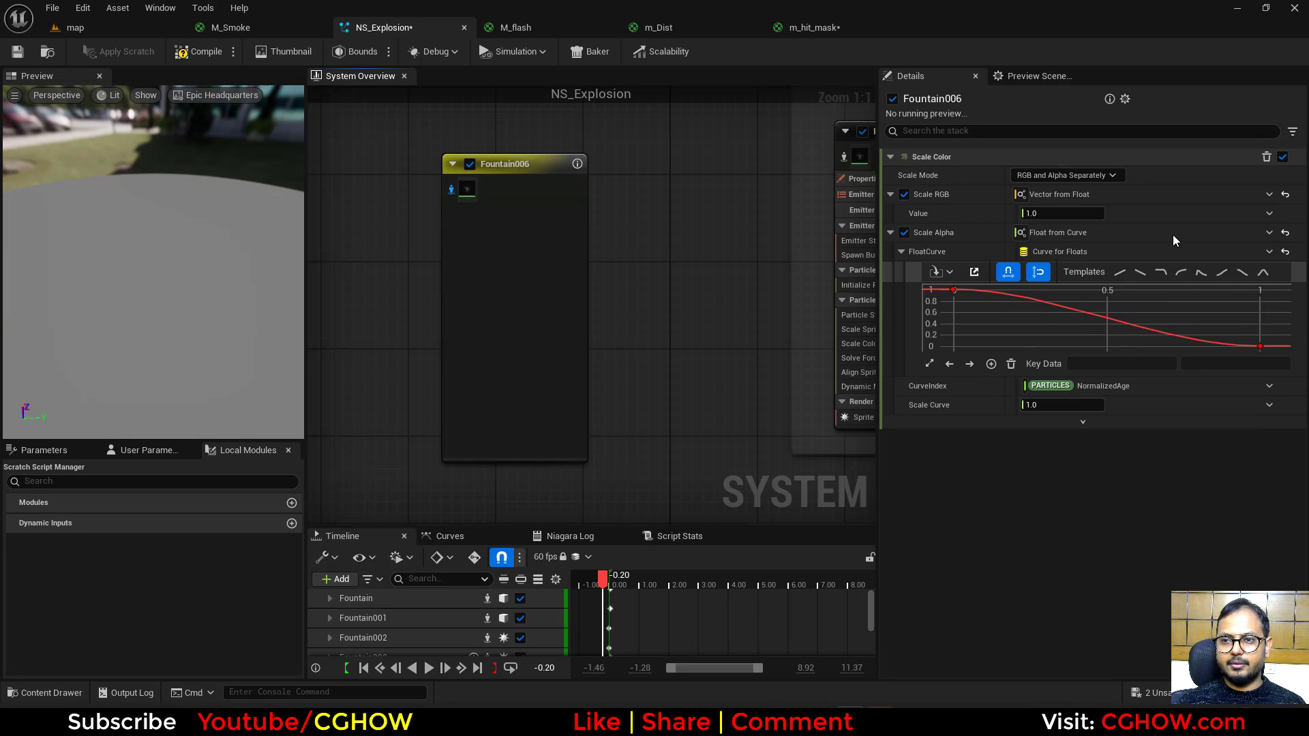
pyautogui.click(1269, 213)
pyautogui.click(1009, 305)
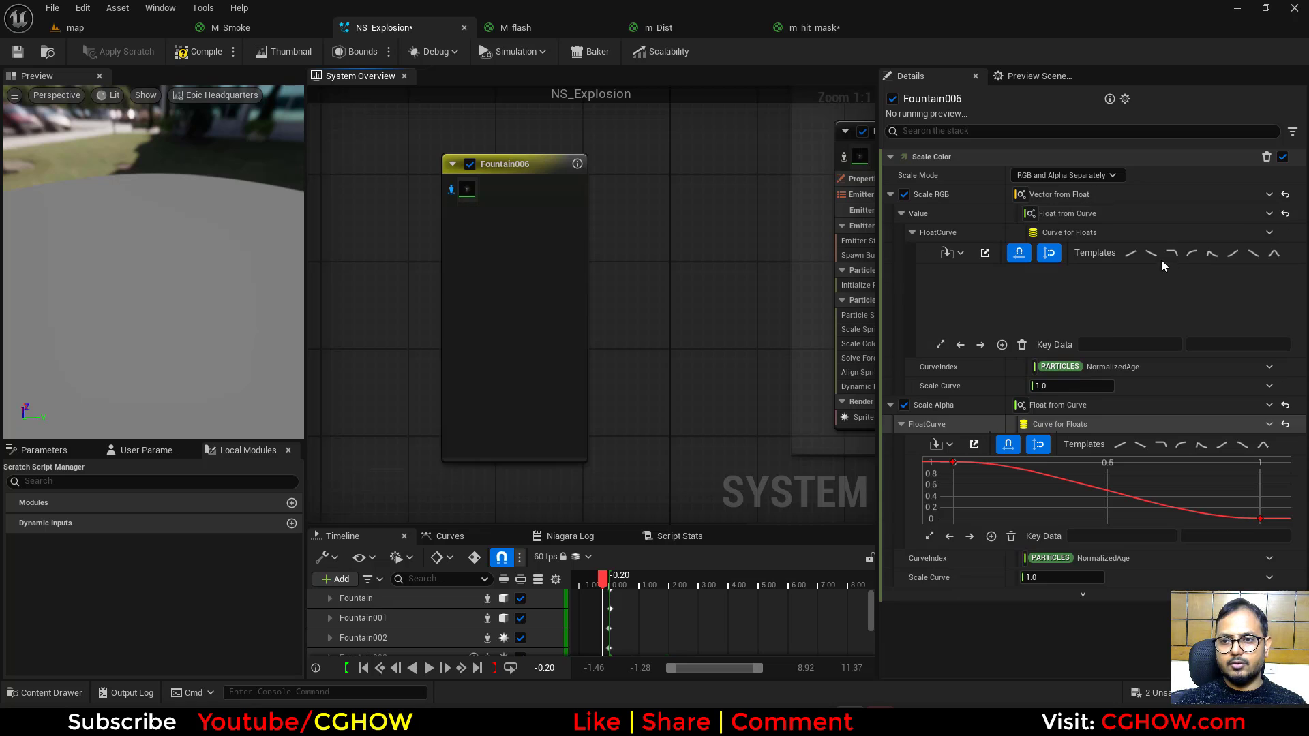
# Step: Apply a smooth falling curve template to Scale RGB, set its end key's time to 0.2 and fit the curve view
pyautogui.click(1213, 254)
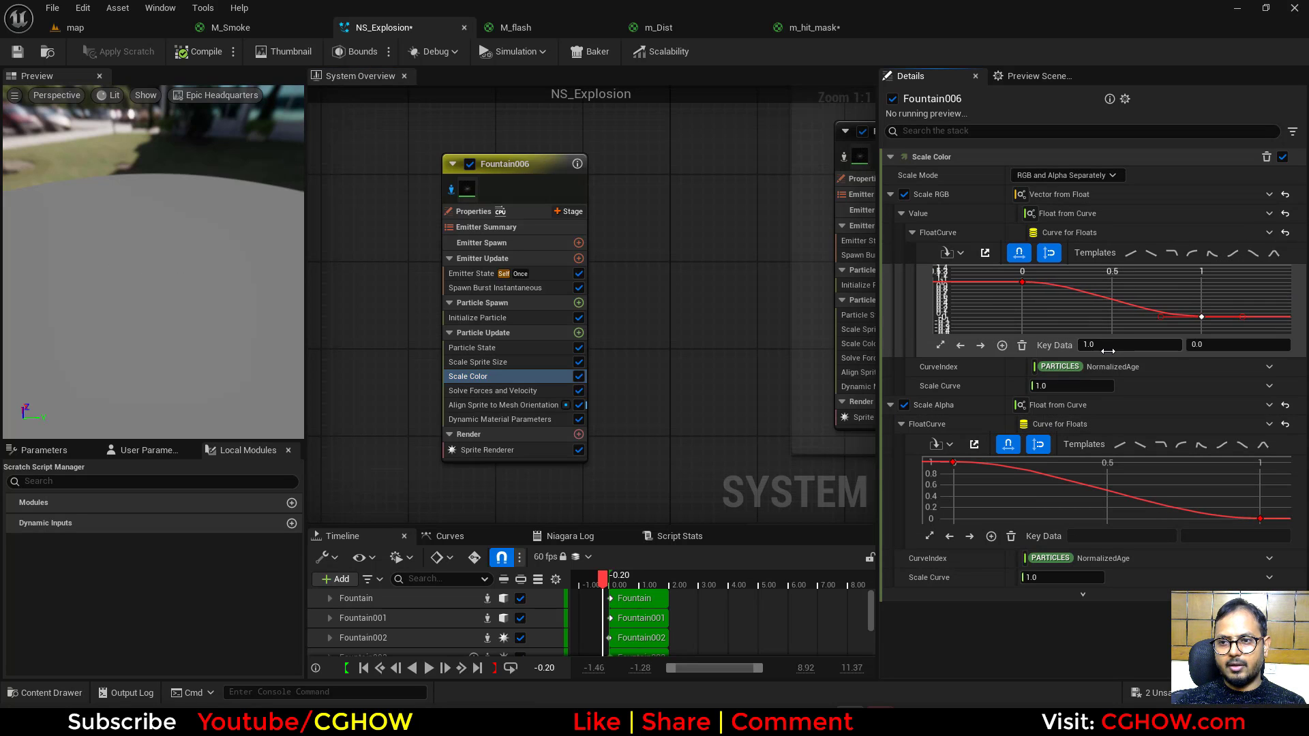
pyautogui.write('0.2')
pyautogui.press('Return')
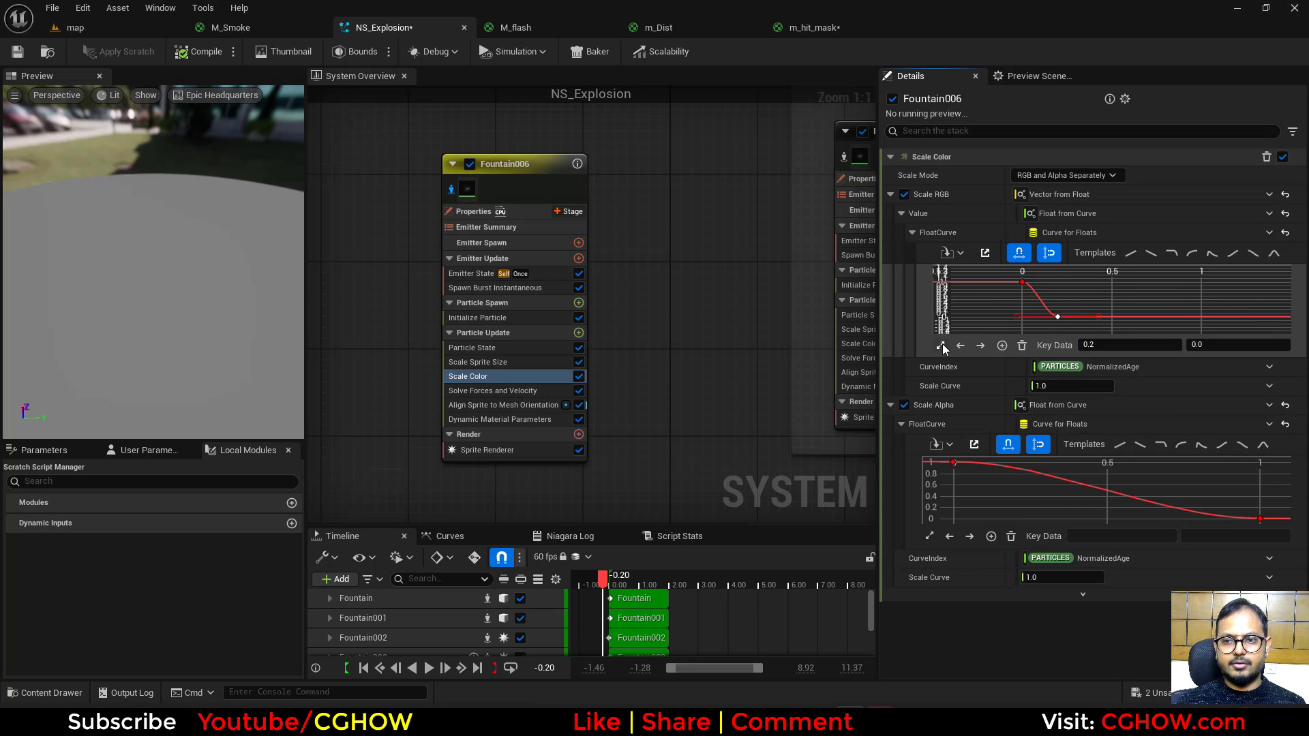
pyautogui.click(941, 346)
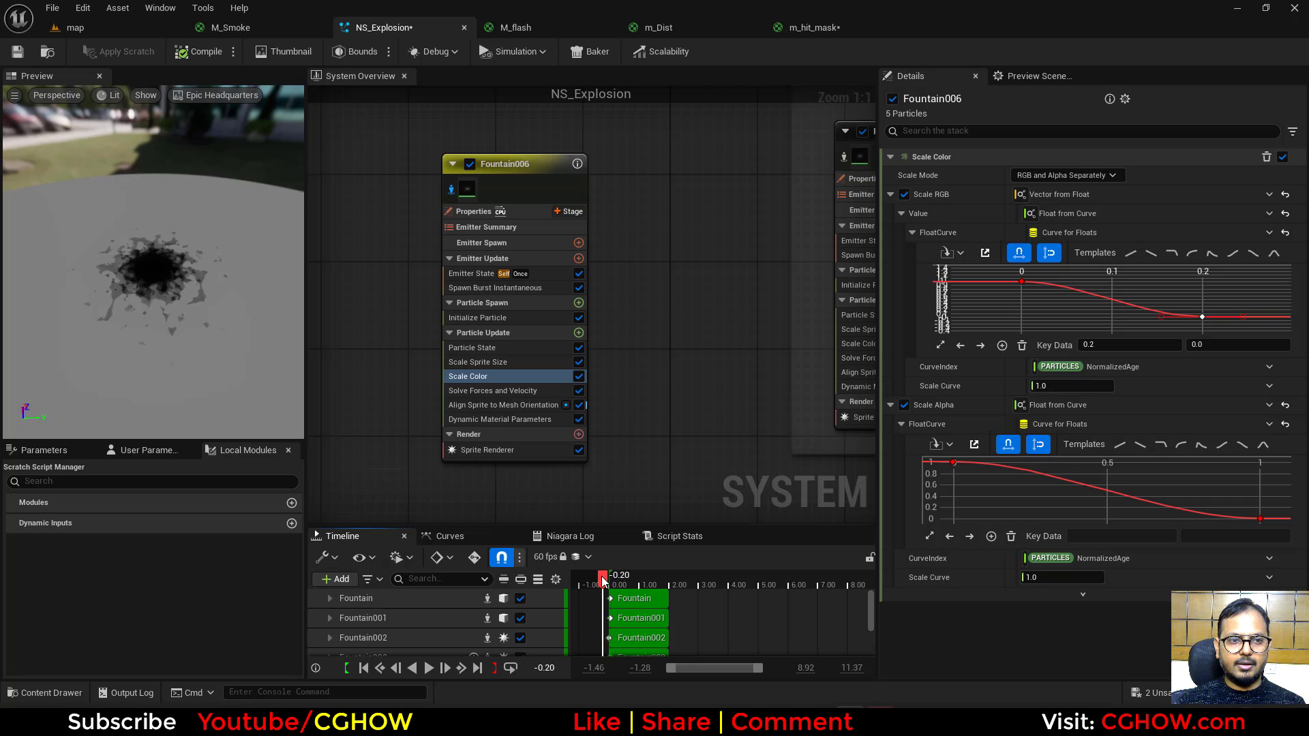
# Step: Set the Scale RGB curve's end key time to 0.4 and scrub the timeline to check the color fade
pyautogui.moveTo(603, 579); pyautogui.dragTo(624, 579)
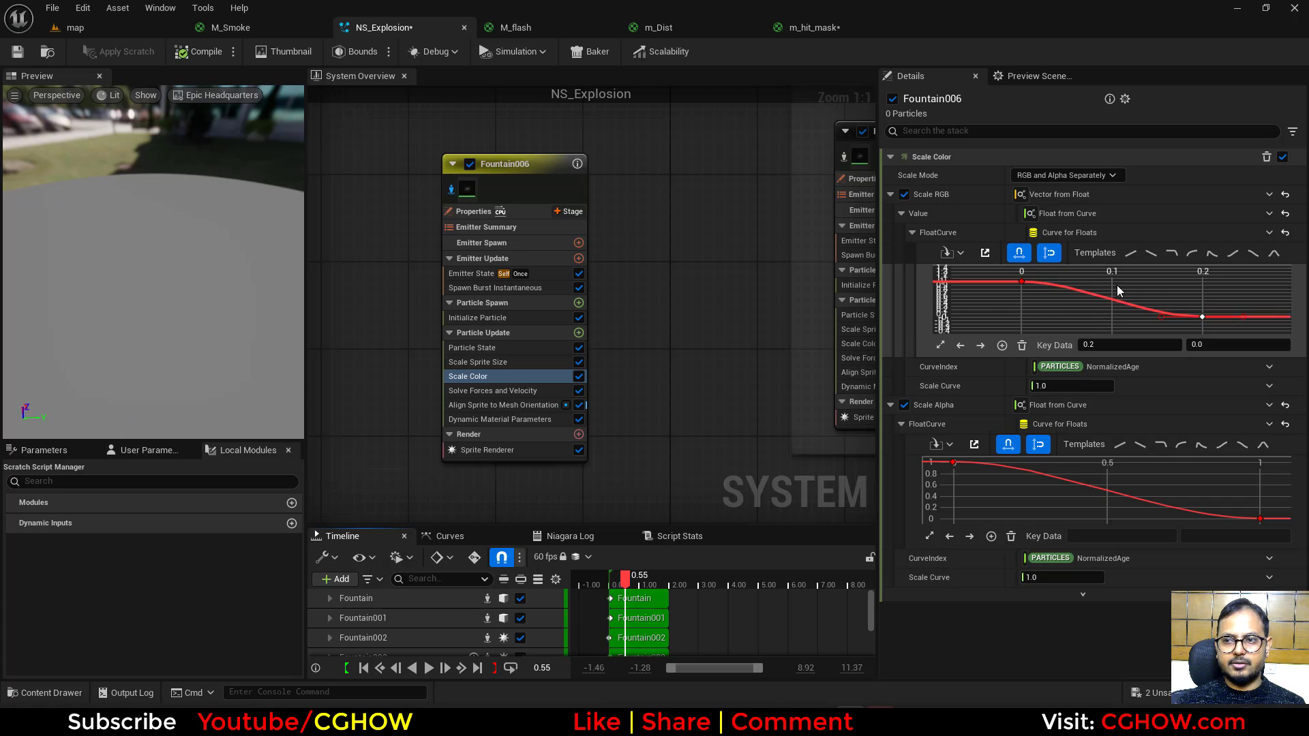
pyautogui.click(1129, 344)
pyautogui.write('0.4')
pyautogui.press('Return')
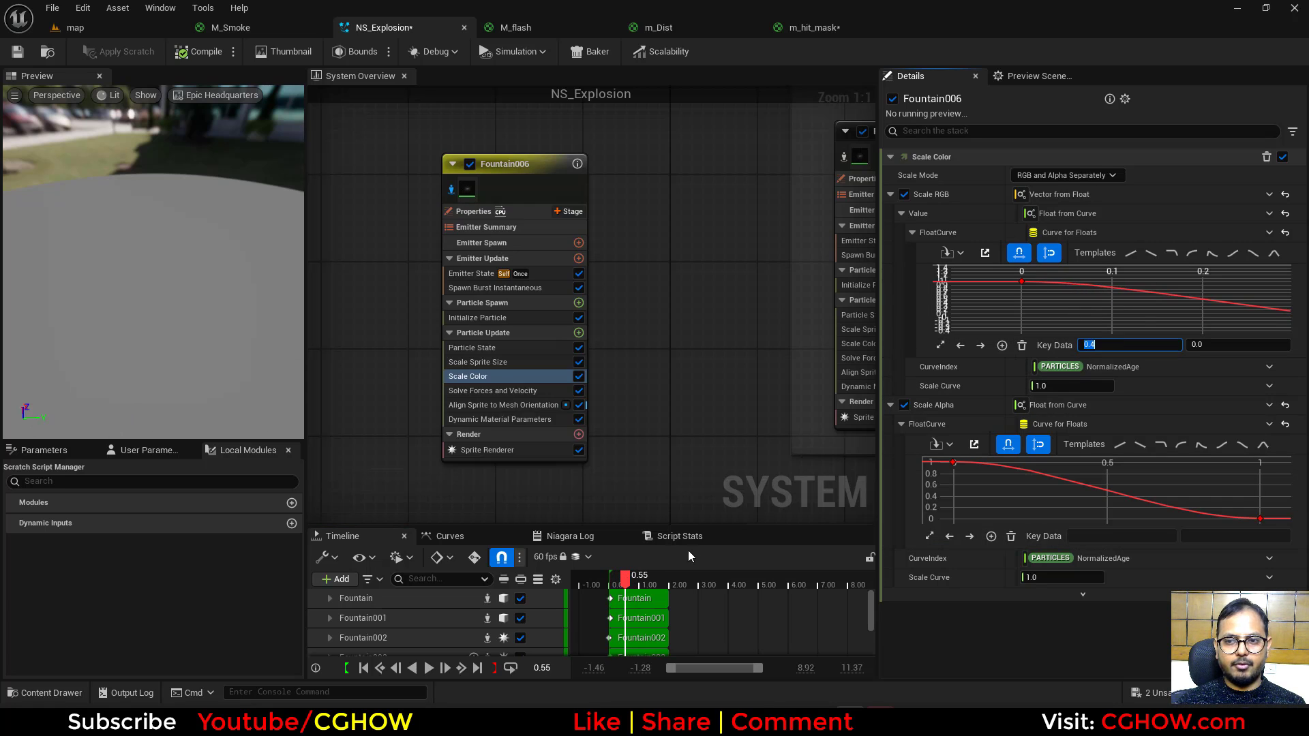
pyautogui.moveTo(624, 581); pyautogui.dragTo(613, 590)
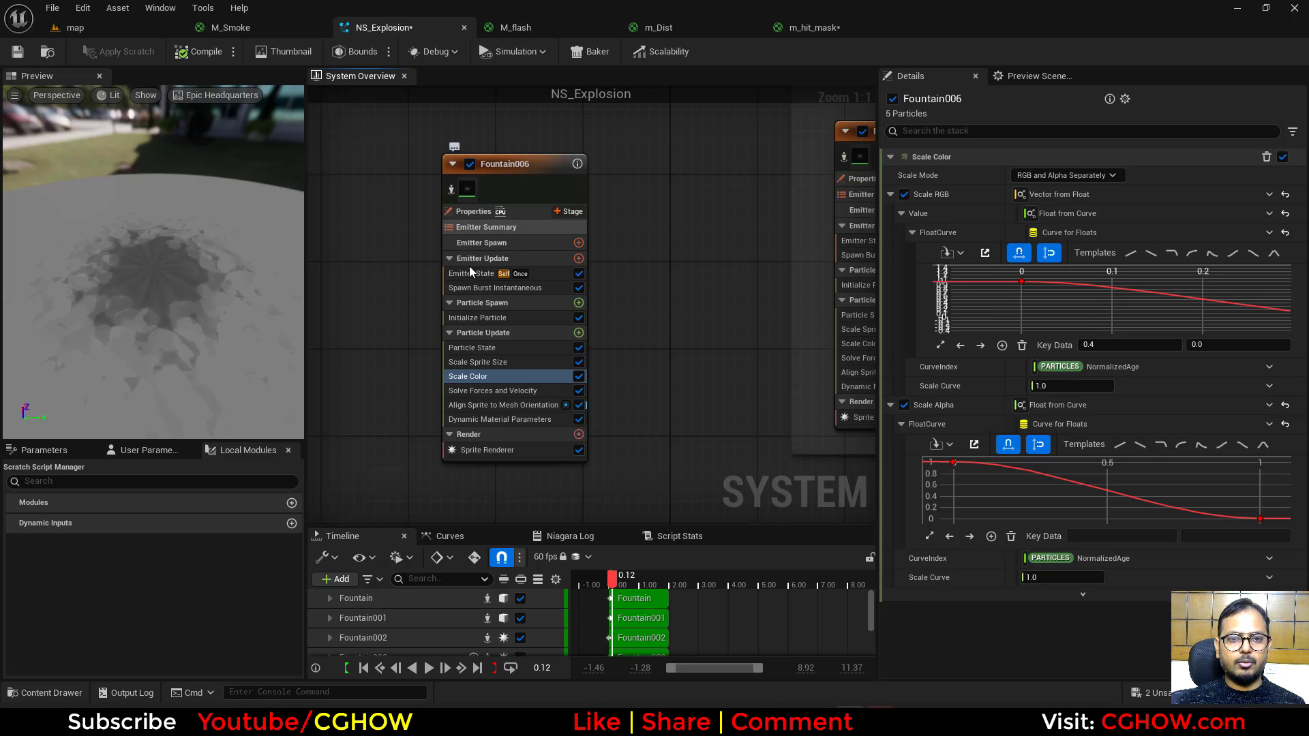
# Step: Set the new emitter's Lifetime Min to 0.5 and Lifetime Max to 0.6 in Initialize Particle
pyautogui.click(477, 318)
pyautogui.click(1049, 249)
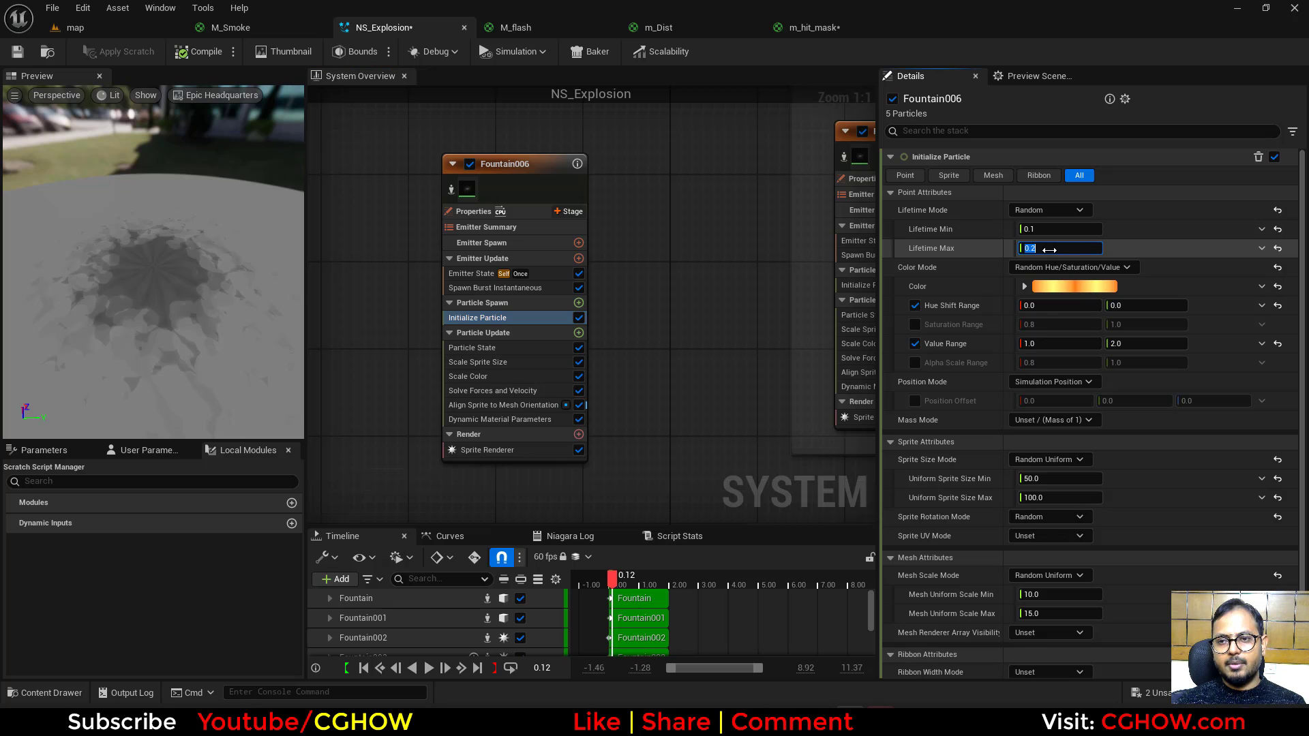
pyautogui.write('.6')
pyautogui.click(1046, 229)
pyautogui.write('.5')
pyautogui.press('Return')
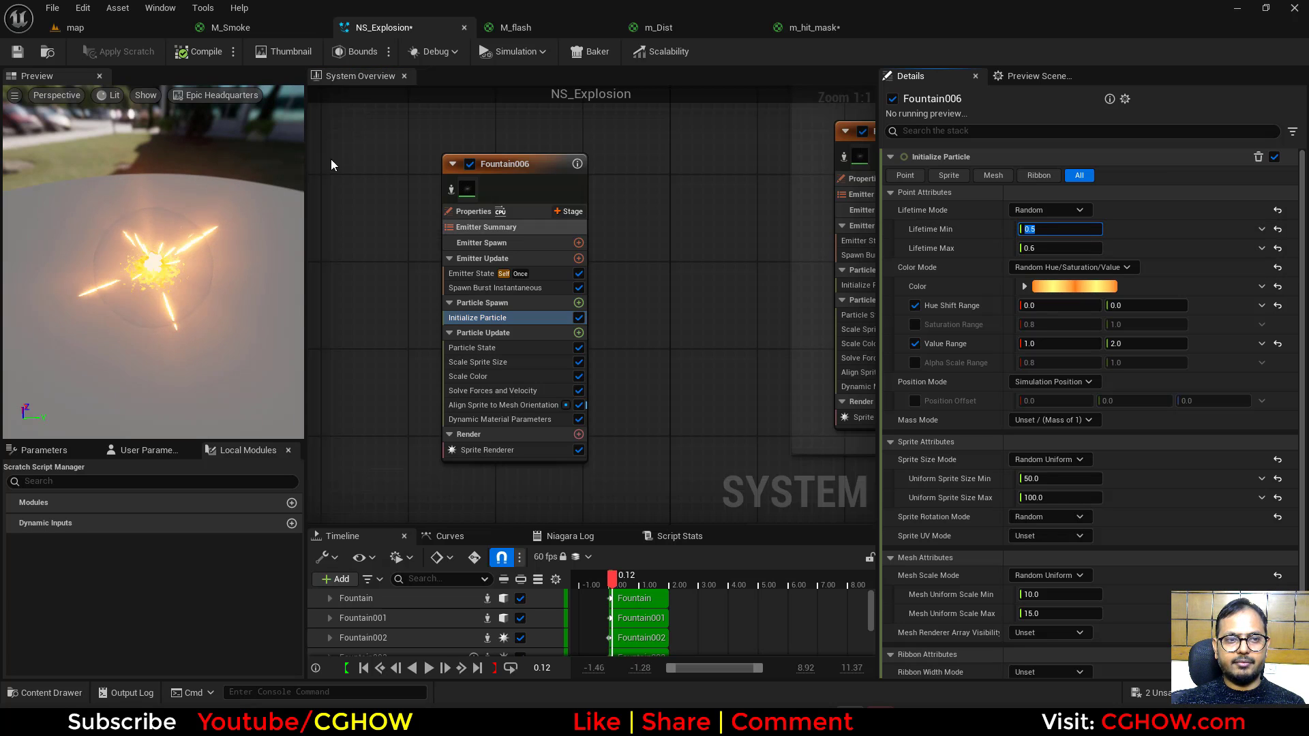
# Step: Reset the NS_Explosion actor in the map level to examine the explosion's playback
pyautogui.click(156, 30)
pyautogui.click(1138, 665)
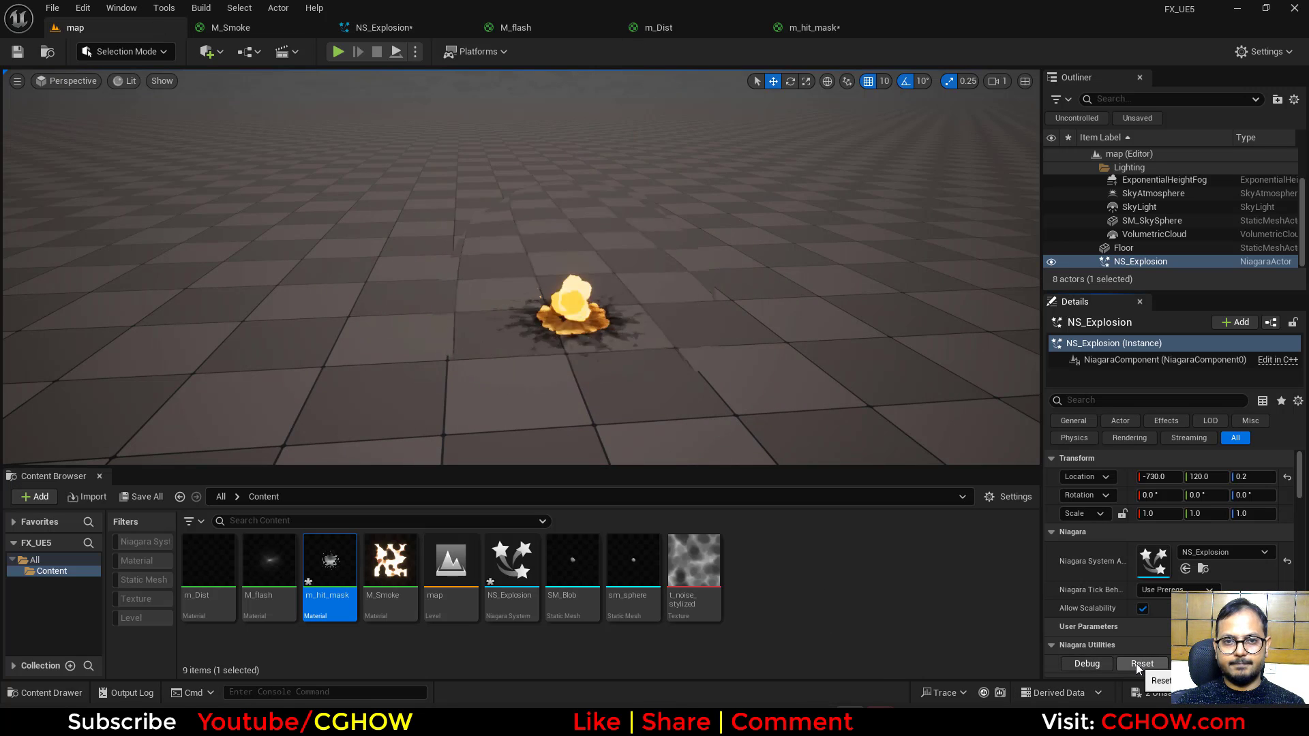
pyautogui.click(1140, 665)
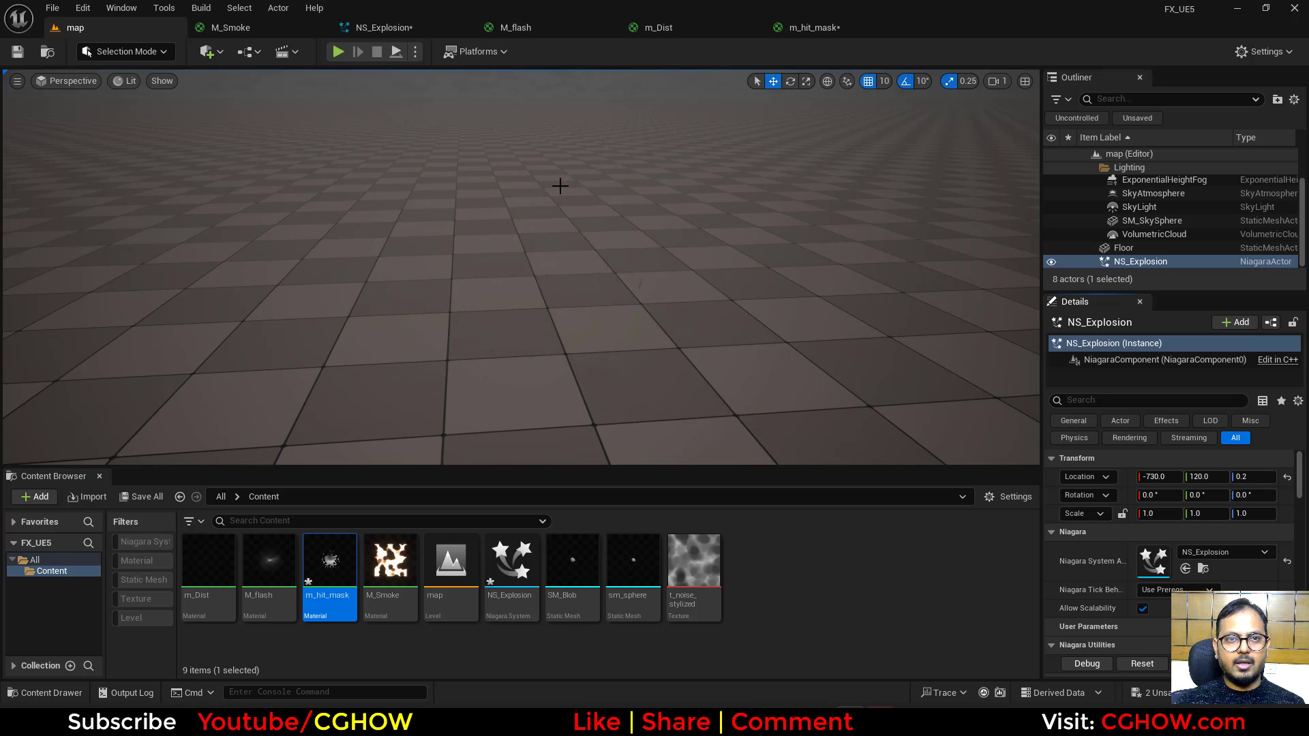
# Step: Set the end key time of Fountain006's Scale Sprite Size curve to 0.2 and replay the explosion in the map level
pyautogui.click(387, 28)
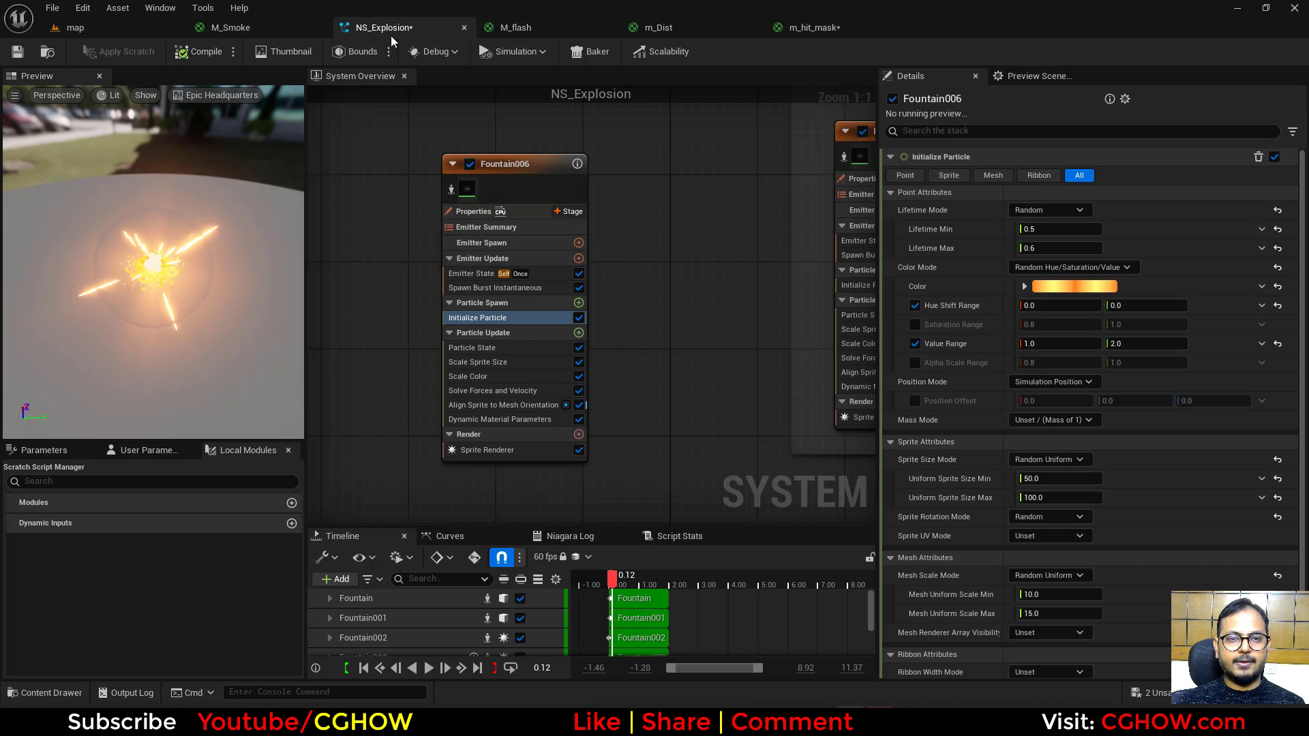
pyautogui.click(477, 362)
pyautogui.click(1253, 233)
pyautogui.click(1084, 306)
pyautogui.write('0.2')
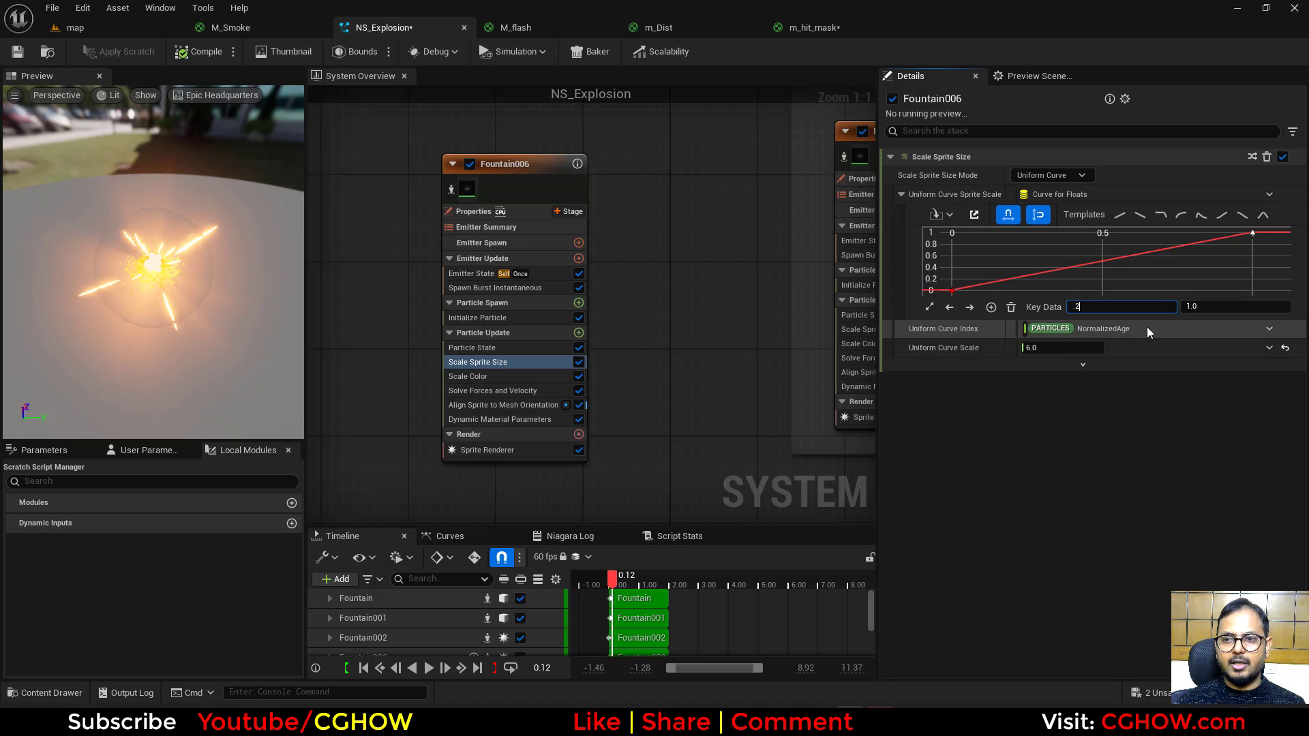
pyautogui.press('Return')
pyautogui.click(75, 27)
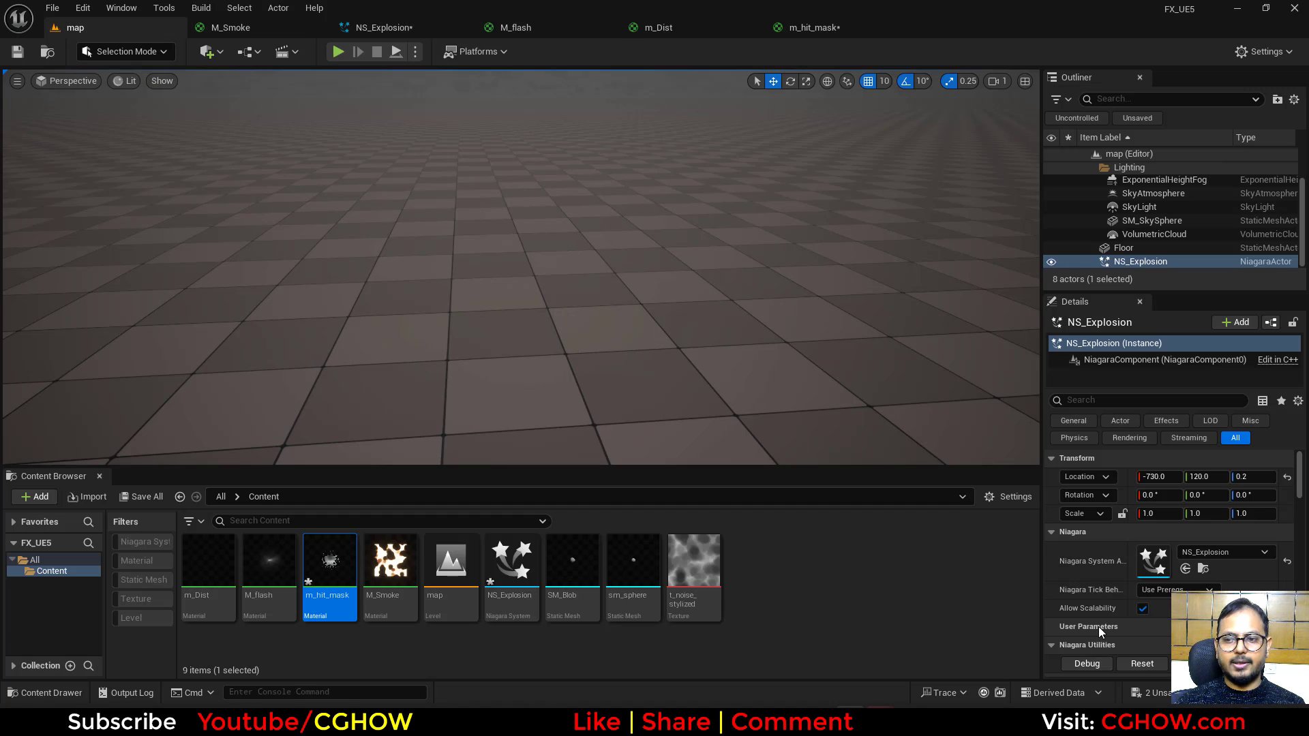
pyautogui.click(1142, 663)
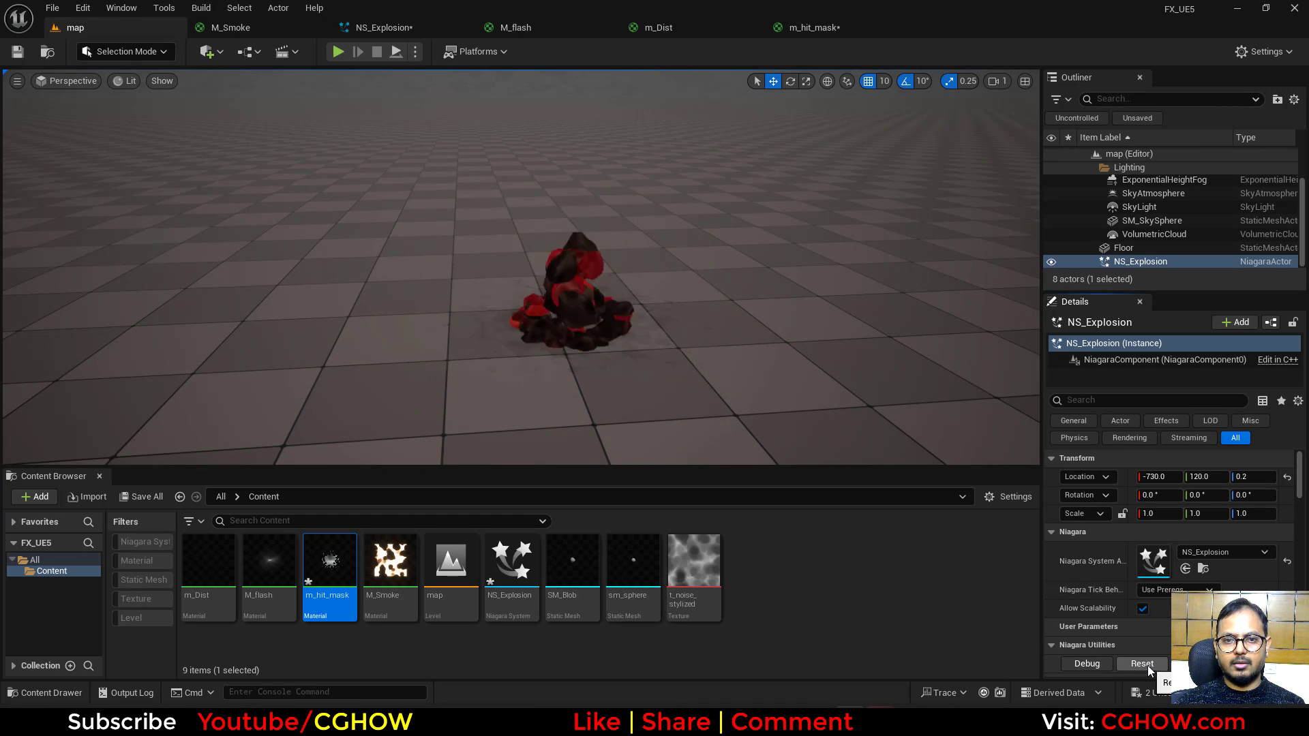
# Step: Set Fountain006's Lifetime Max to 1.2 and Lifetime Min to 1 in Initialize Particle and replay the explosion in the map level
pyautogui.click(382, 27)
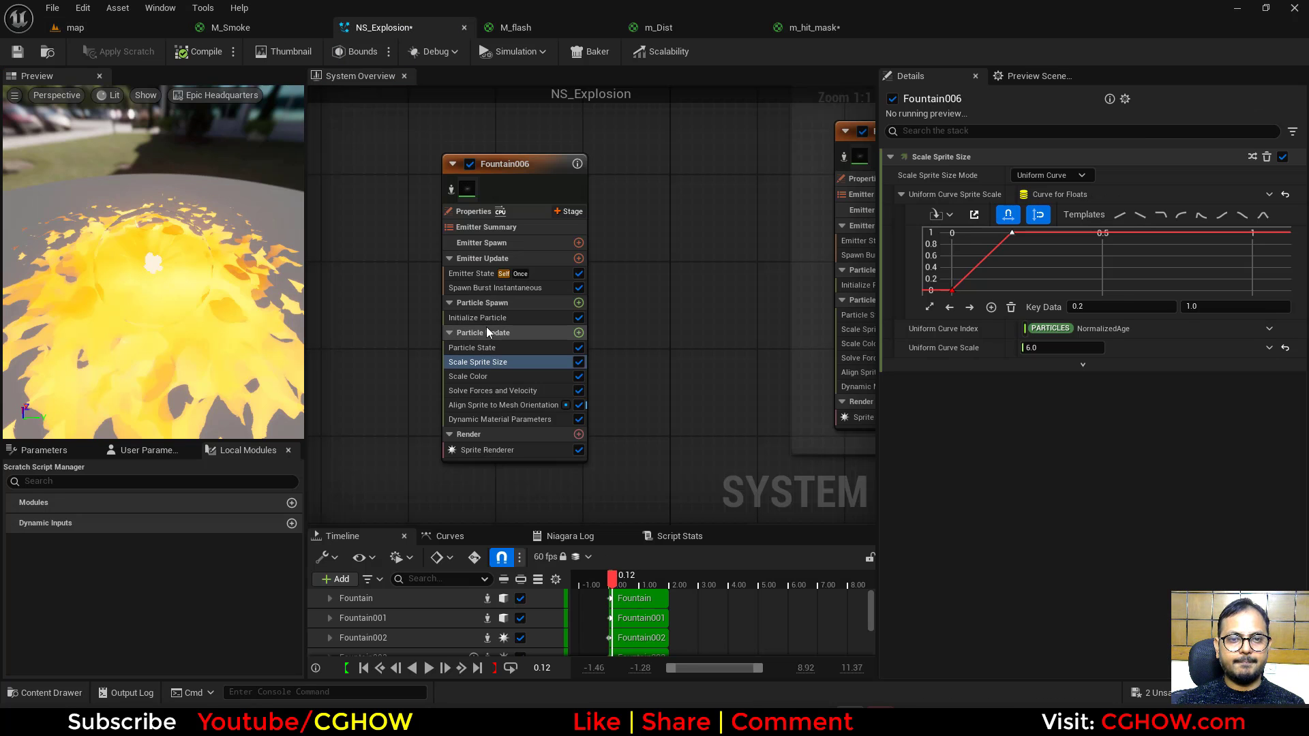
pyautogui.click(478, 318)
pyautogui.write('1.2')
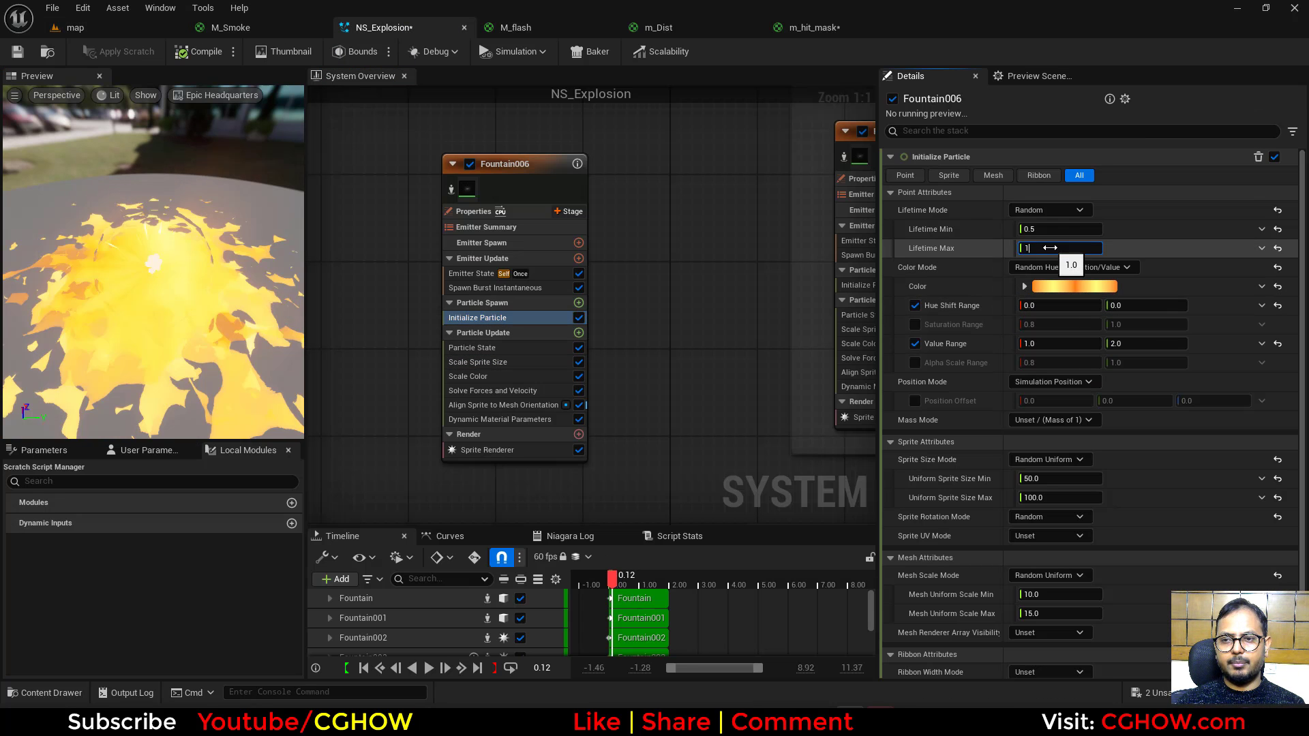
pyautogui.press('Return')
pyautogui.click(1037, 228)
pyautogui.write('1')
pyautogui.press('Return')
pyautogui.click(76, 28)
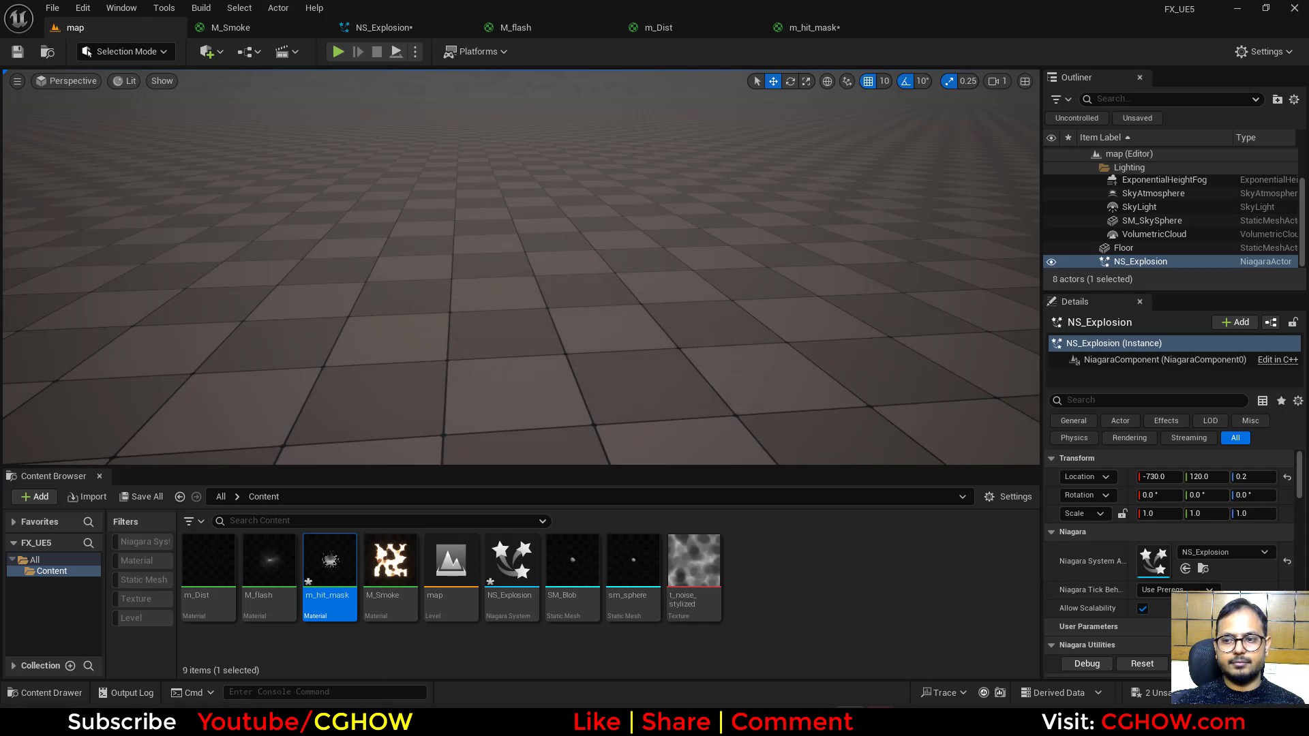
pyautogui.click(1139, 668)
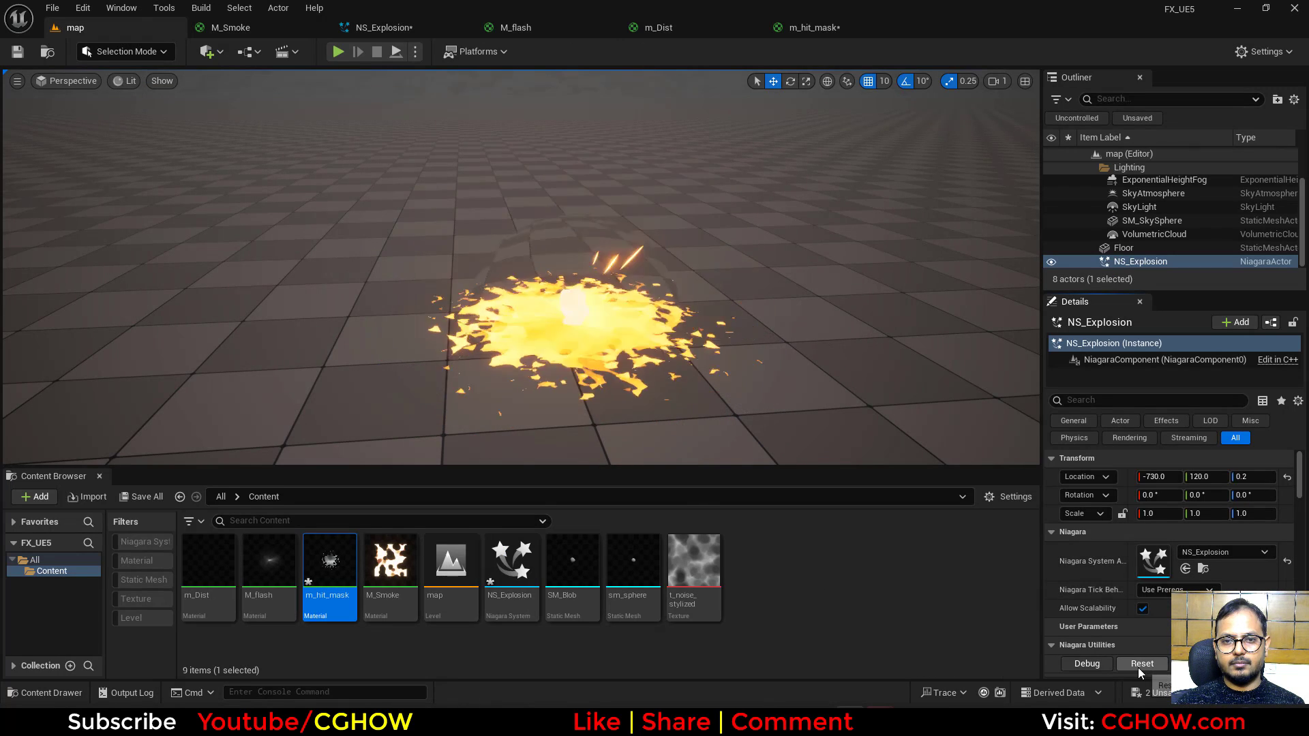
pyautogui.click(1138, 665)
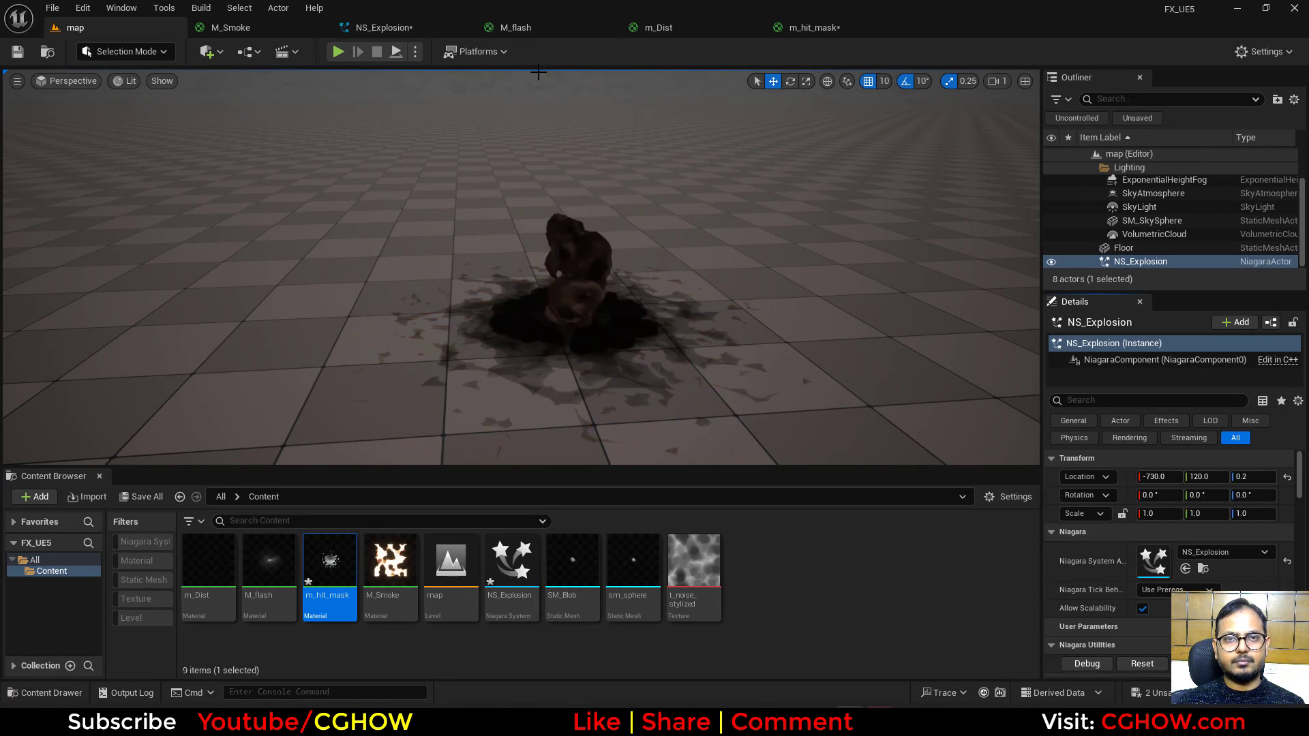
# Step: Move the end key of Fountain006's Scale RGB curve to time 0.2 and tilt the start key's tangent downward for a faster initial fade
pyautogui.click(400, 29)
pyautogui.click(1056, 478)
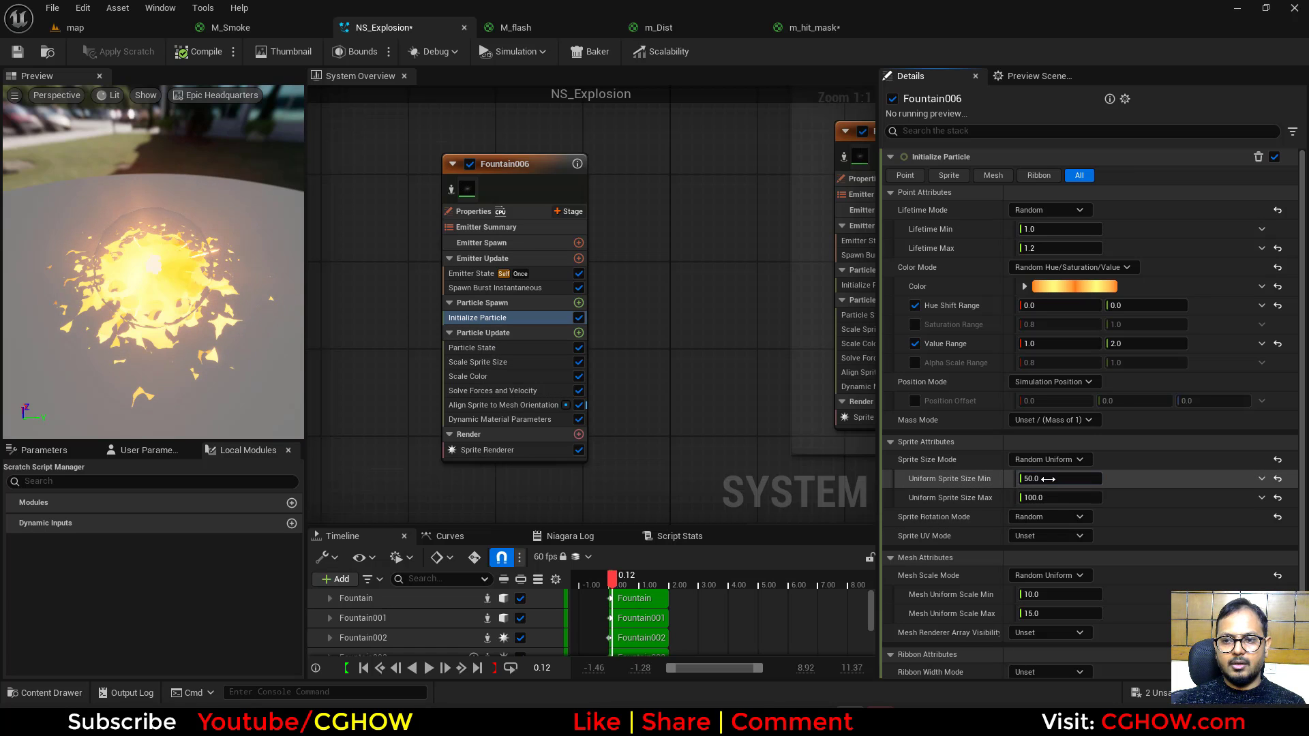
pyautogui.click(501, 379)
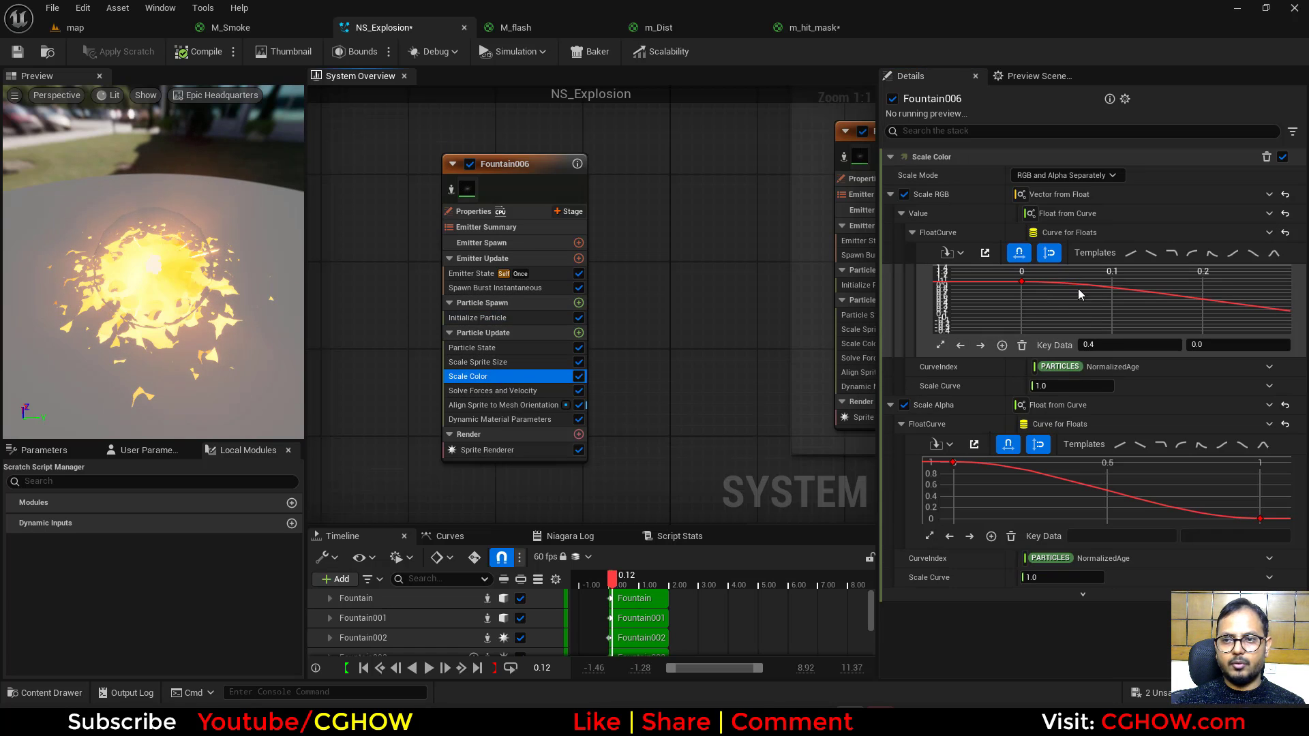
pyautogui.click(941, 345)
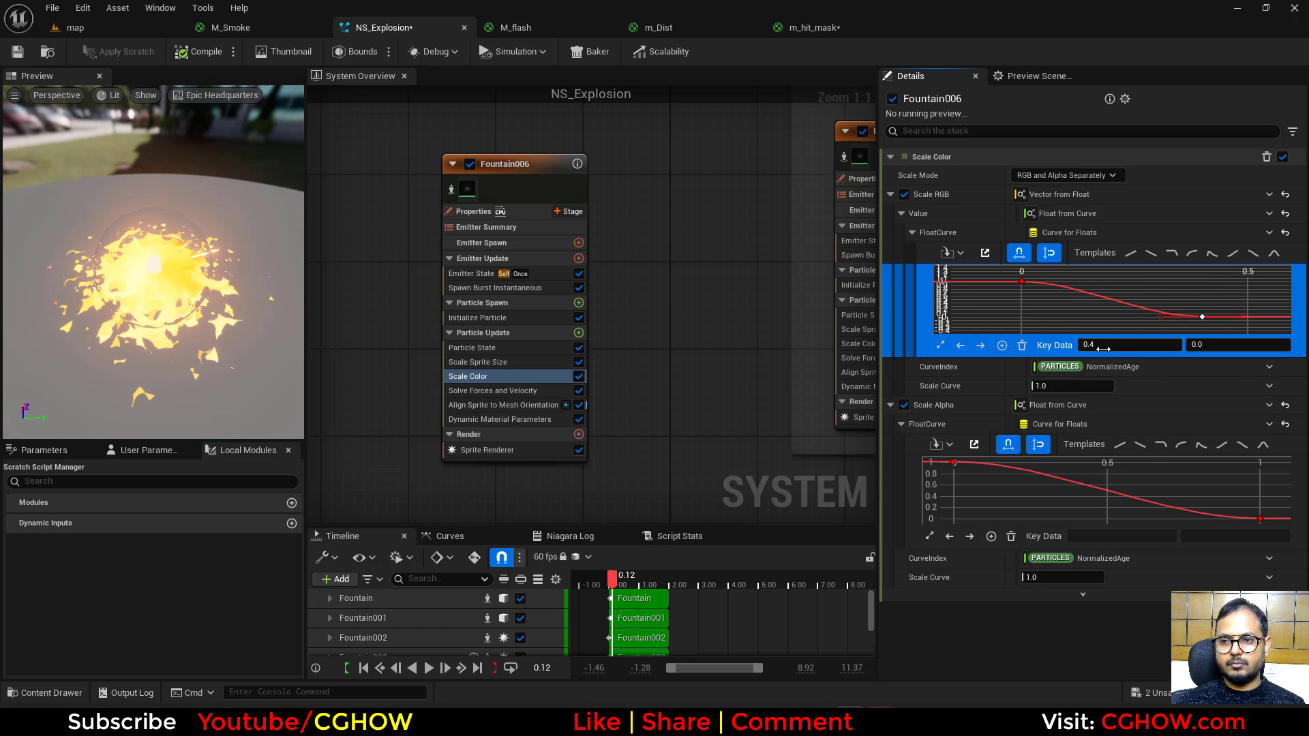
pyautogui.moveTo(1202, 317); pyautogui.dragTo(1111, 317)
pyautogui.click(1021, 282)
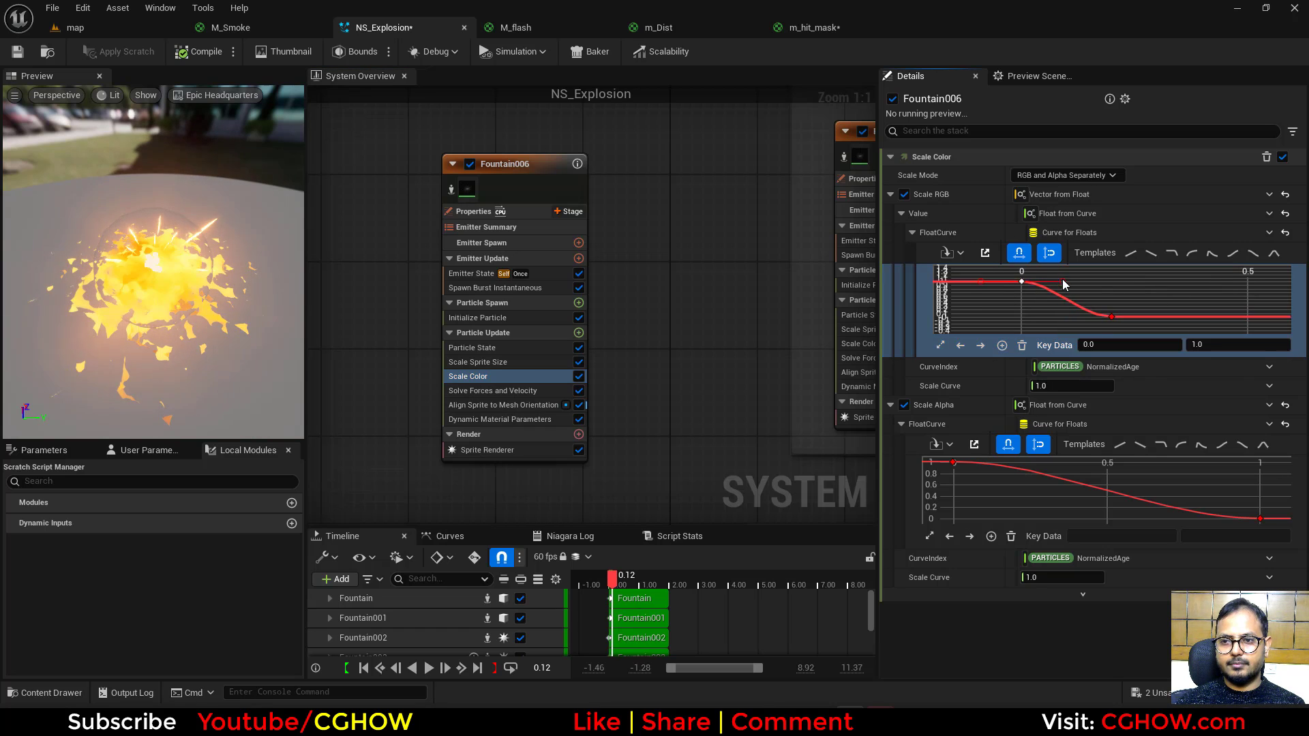
pyautogui.moveTo(1062, 281); pyautogui.dragTo(1052, 308)
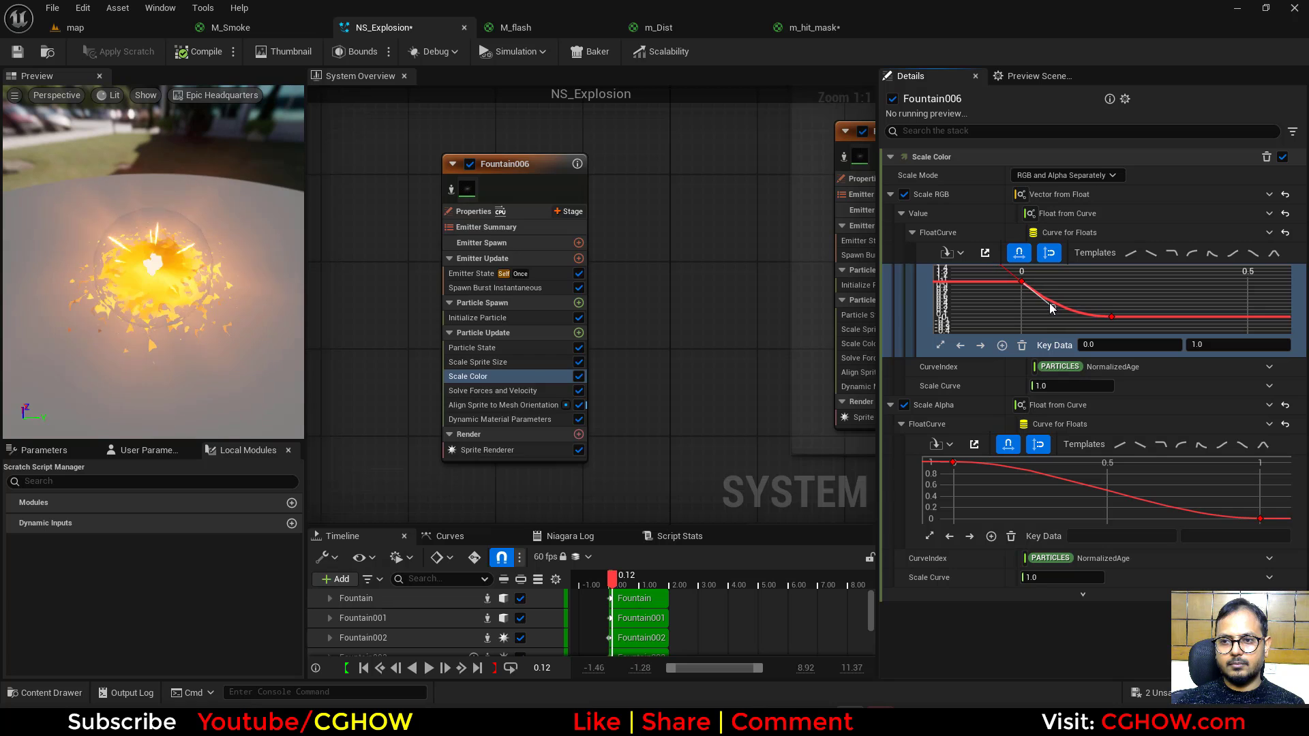
# Step: Reset the NS_Explosion actor repeatedly in the map level to examine how quickly the ground hit mark's color fades
pyautogui.click(75, 27)
pyautogui.click(1143, 664)
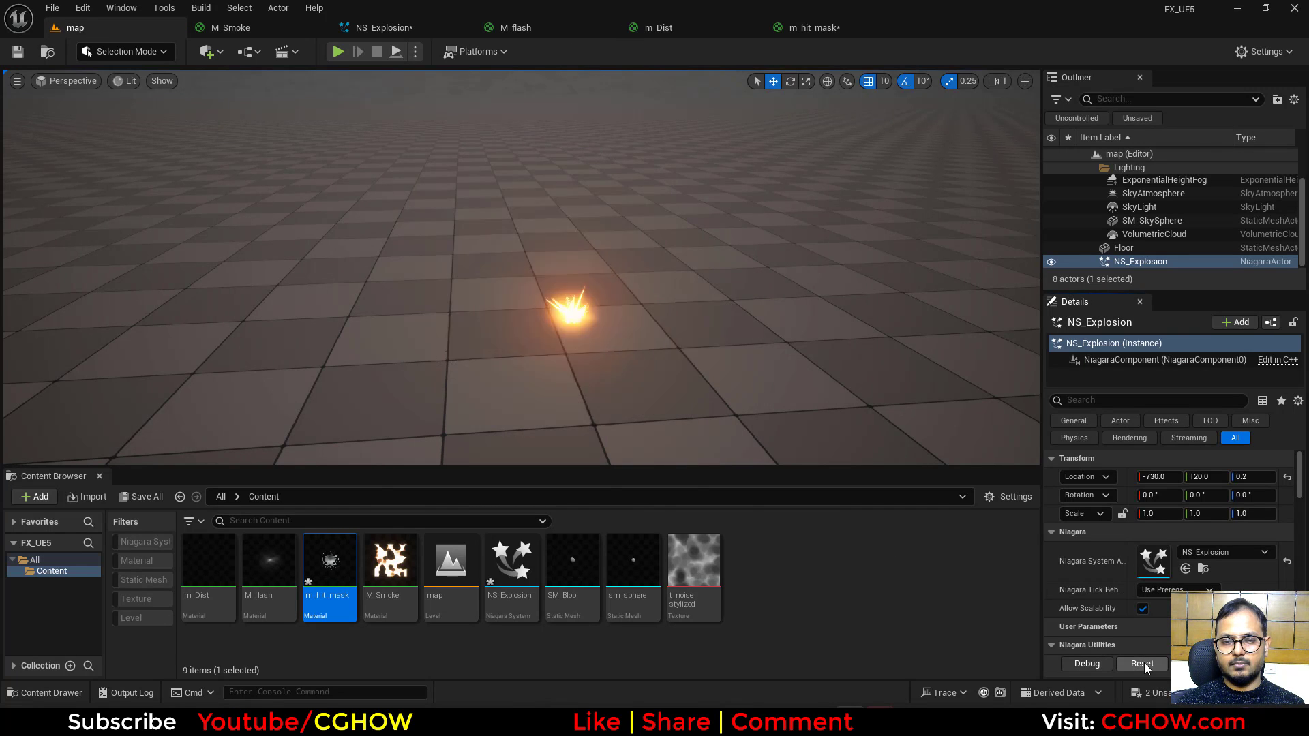
pyautogui.click(1143, 664)
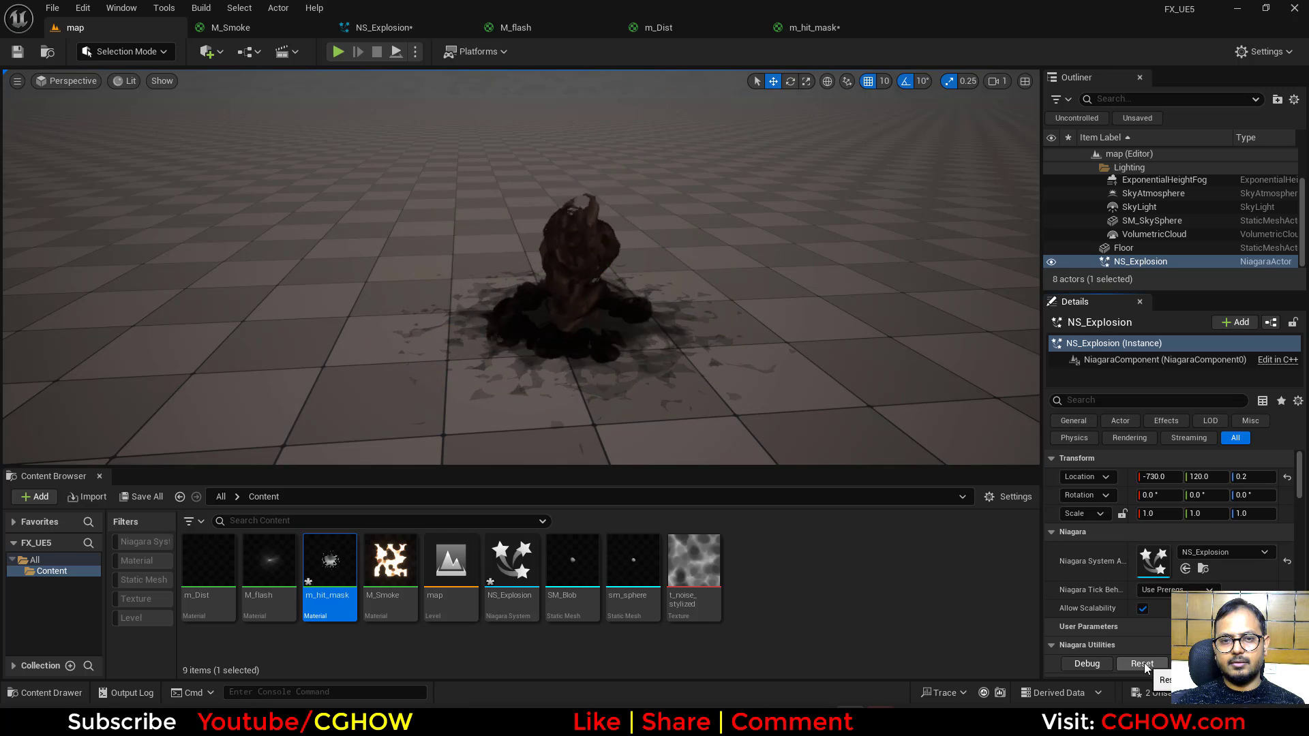
pyautogui.click(1146, 667)
pyautogui.click(1146, 667)
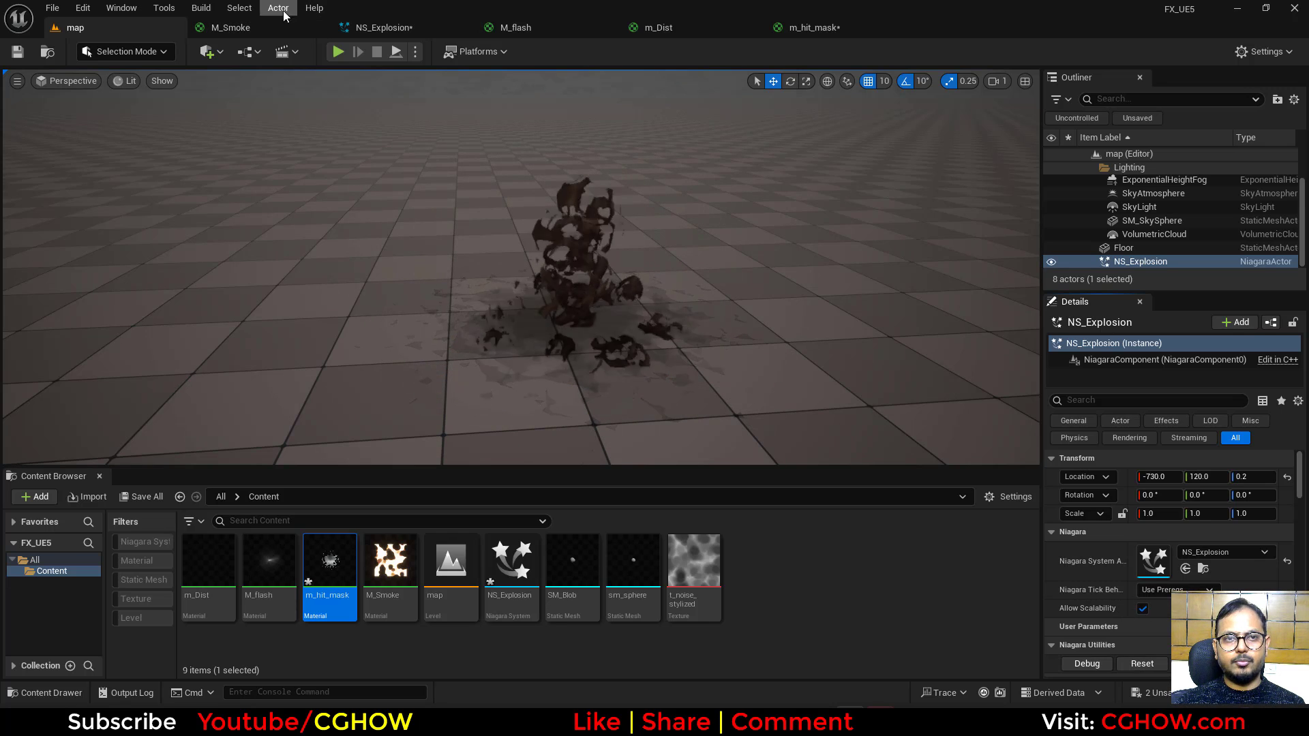
pyautogui.click(385, 27)
pyautogui.click(513, 286)
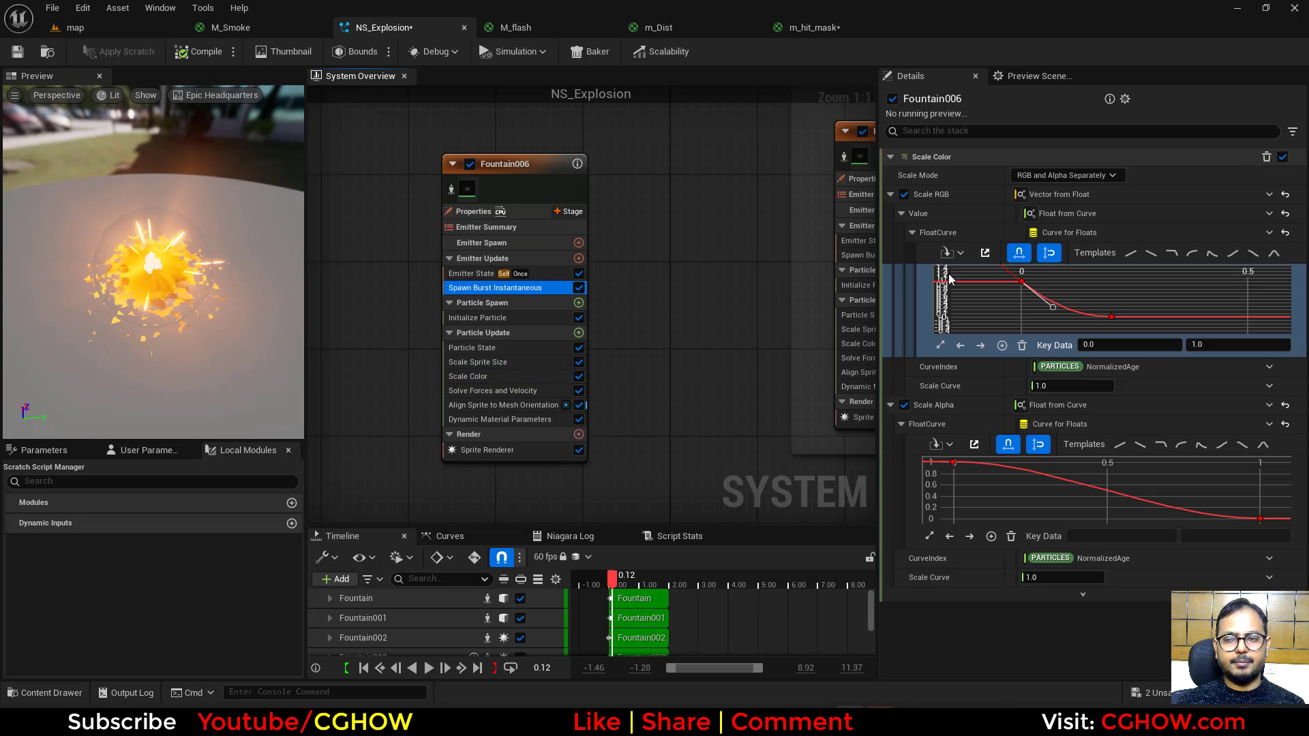
pyautogui.click(1054, 194)
pyautogui.click(158, 27)
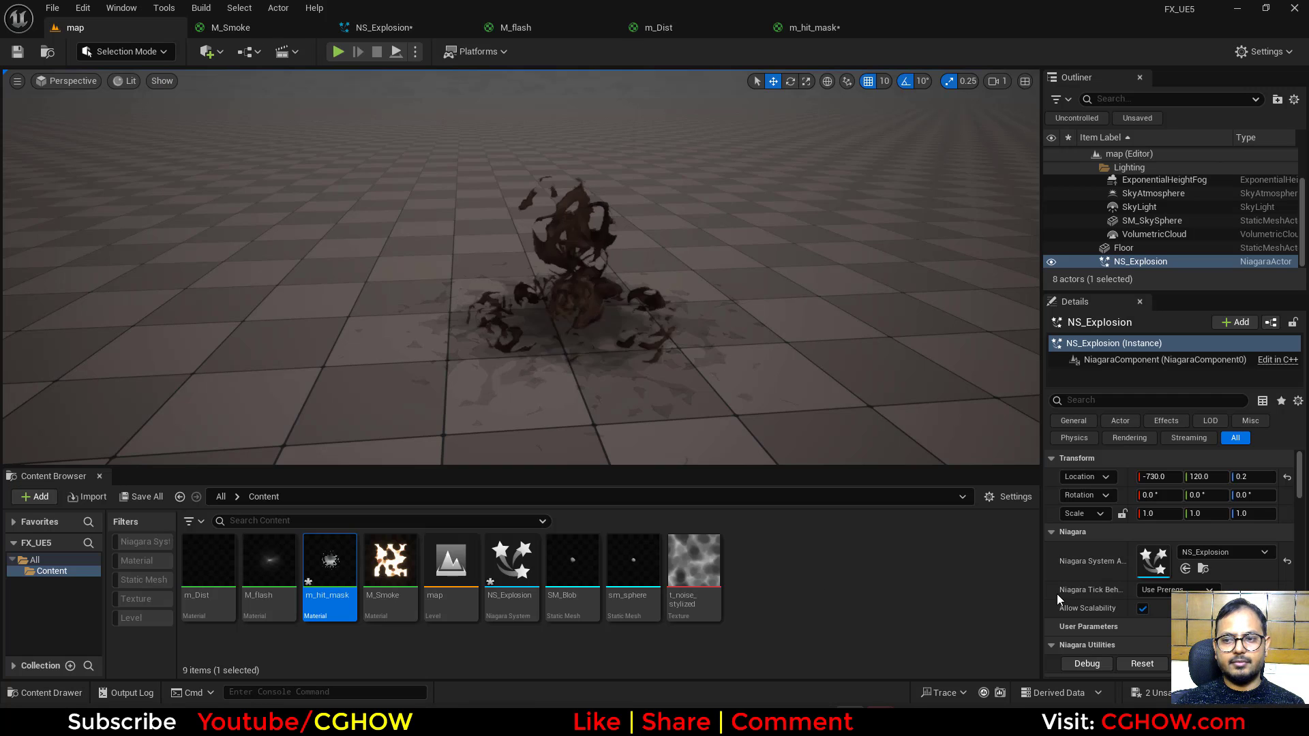
pyautogui.click(1143, 665)
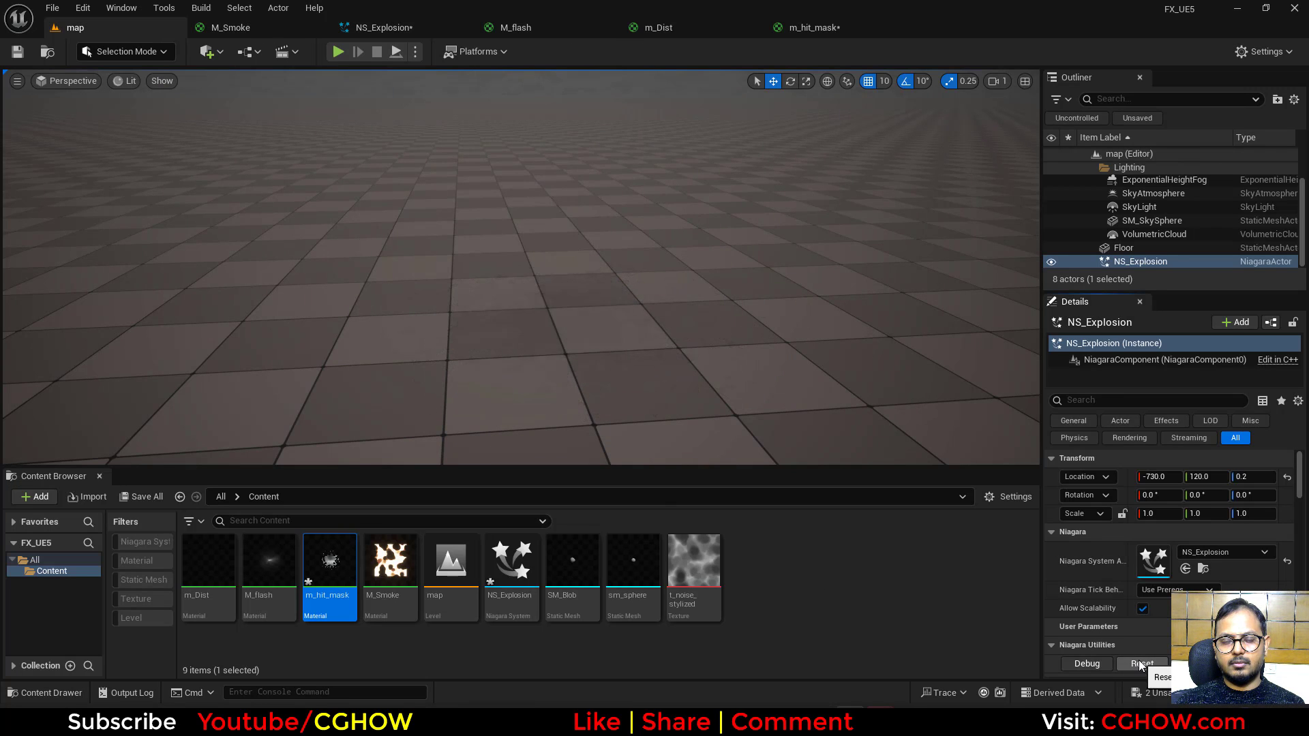
pyautogui.click(1143, 665)
pyautogui.click(1143, 665)
pyautogui.click(1142, 664)
pyautogui.click(1143, 665)
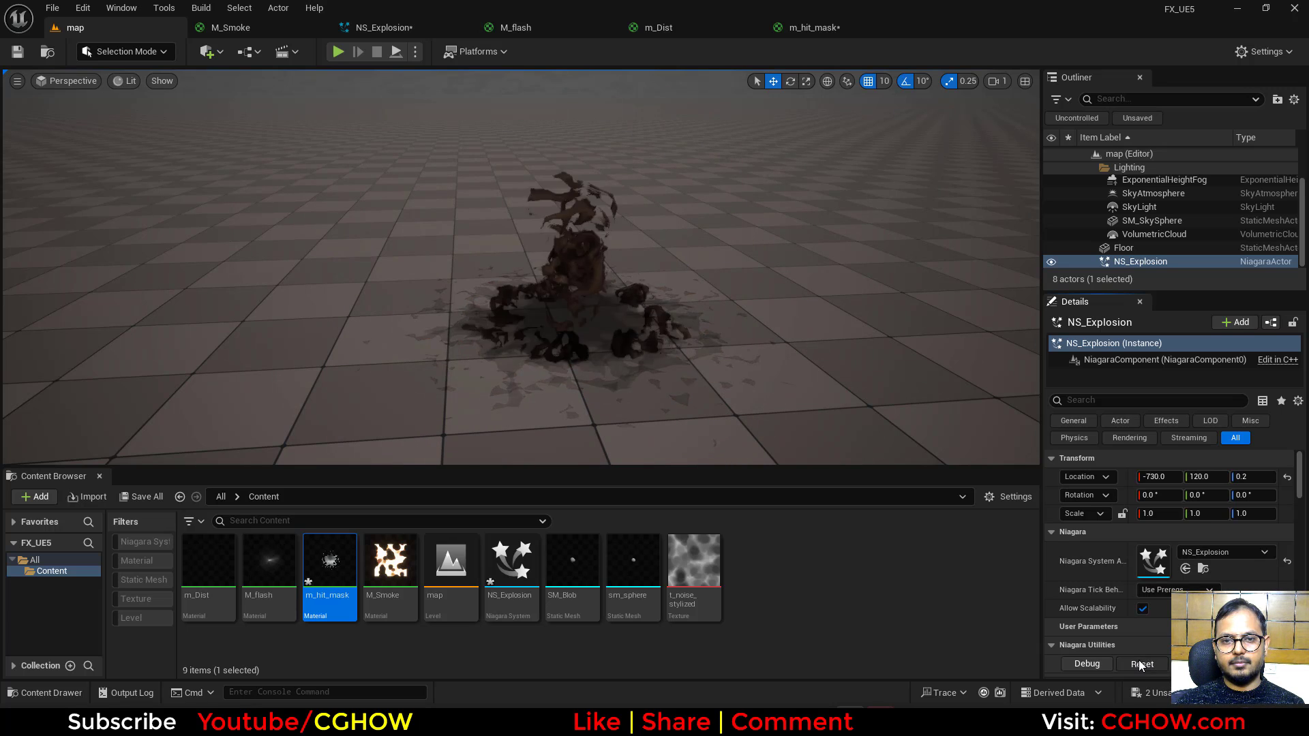
# Step: Set the end key time of Fountain006's Scale Sprite Size curve to 0.1 and replay the explosion in the map level
pyautogui.click(372, 27)
pyautogui.click(478, 362)
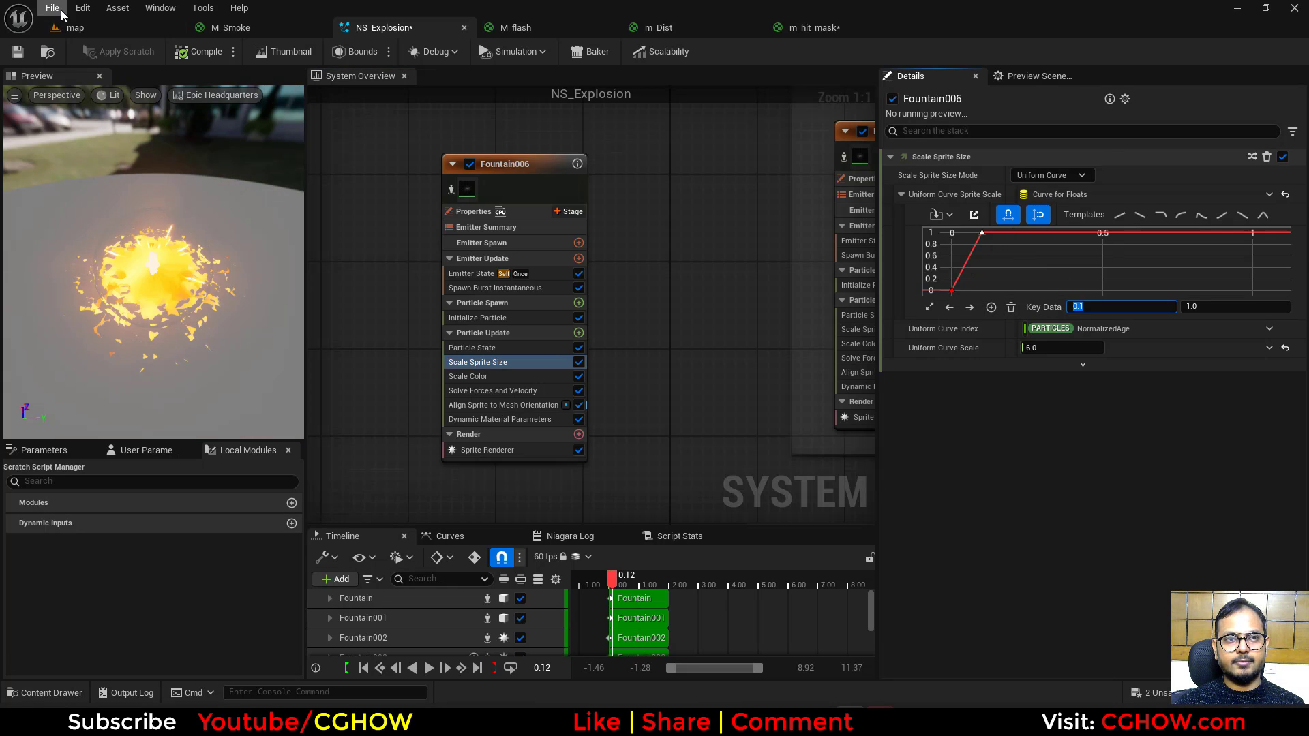
pyautogui.click(75, 27)
pyautogui.click(1143, 665)
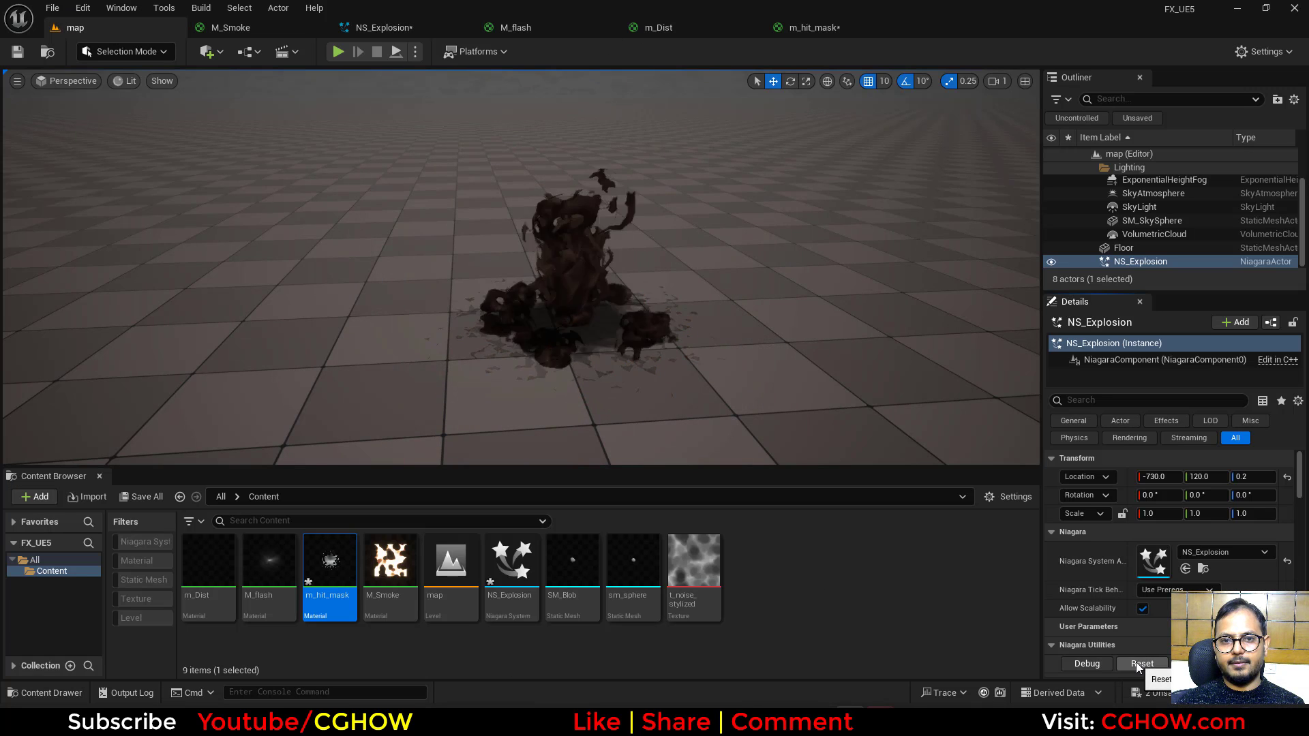
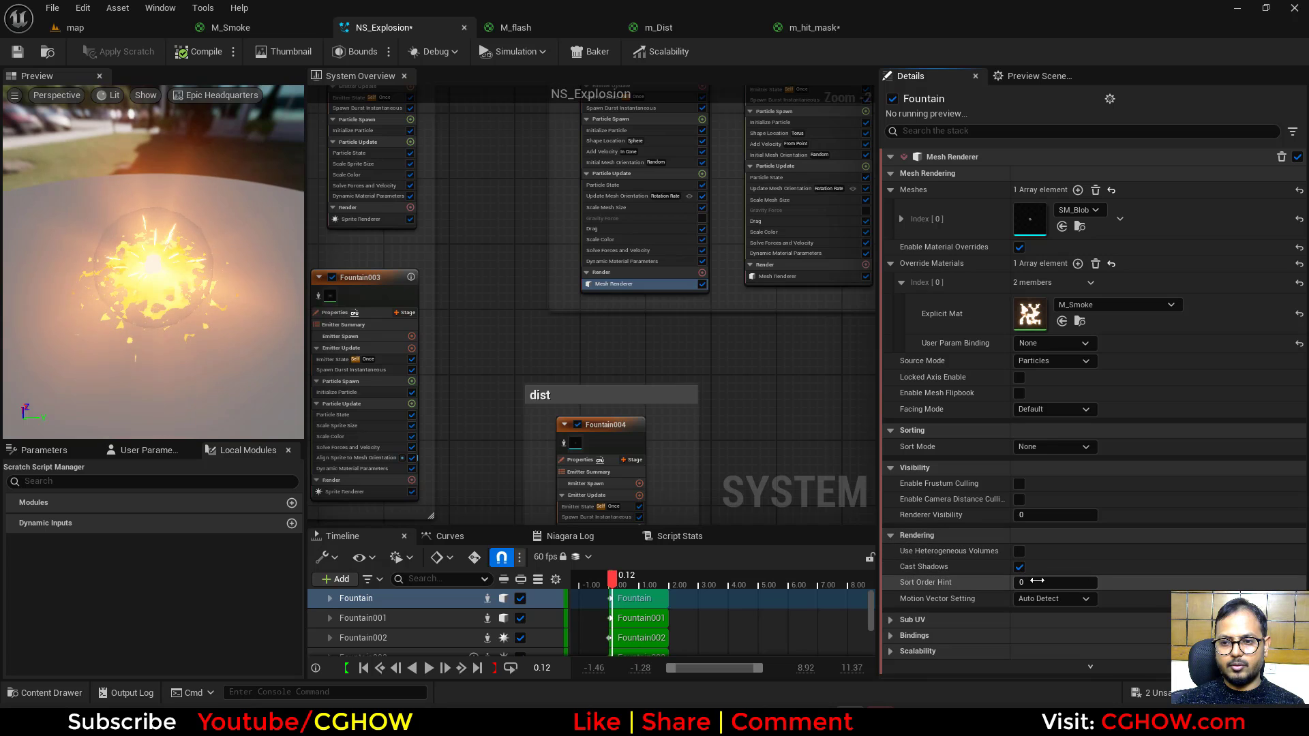
# Step: Replay the NS_Explosion actor several times in the map level to examine how the fire smoke draws over the ground mark
pyautogui.click(75, 27)
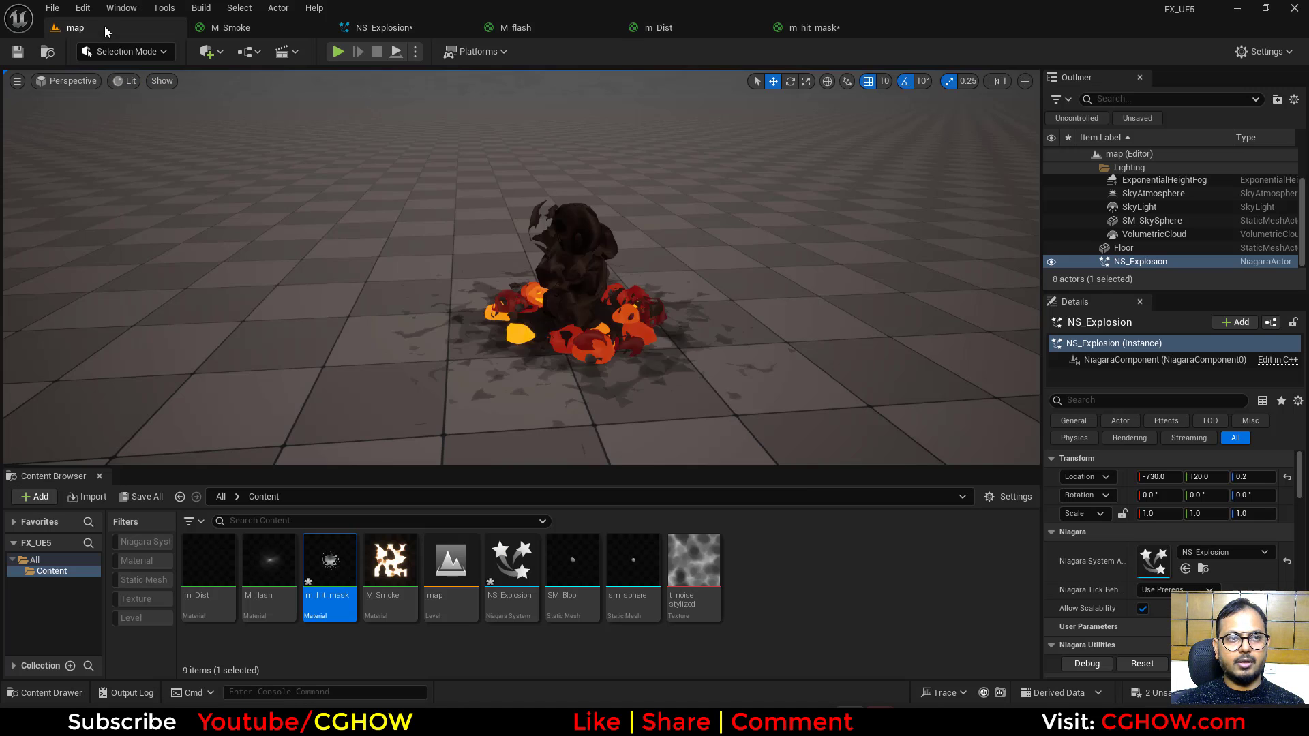
pyautogui.click(1133, 661)
pyautogui.click(1133, 662)
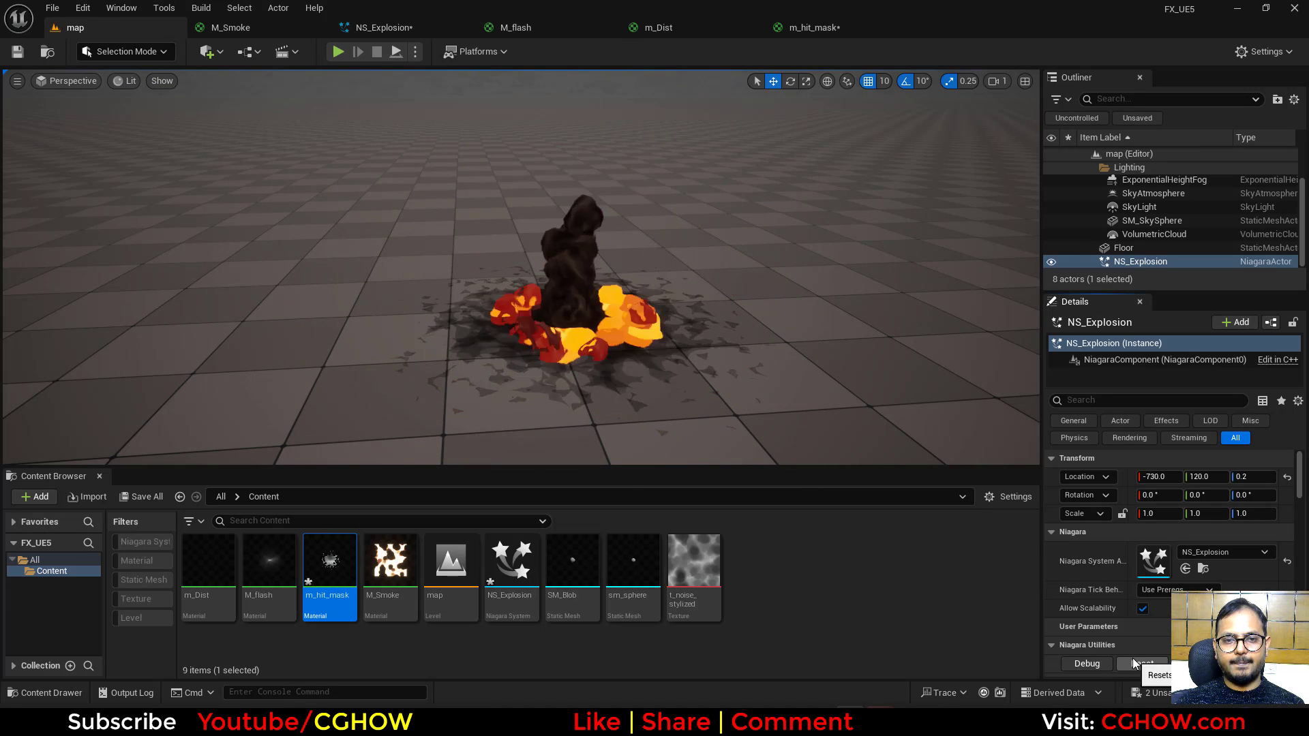
pyautogui.click(1133, 663)
pyautogui.click(1133, 663)
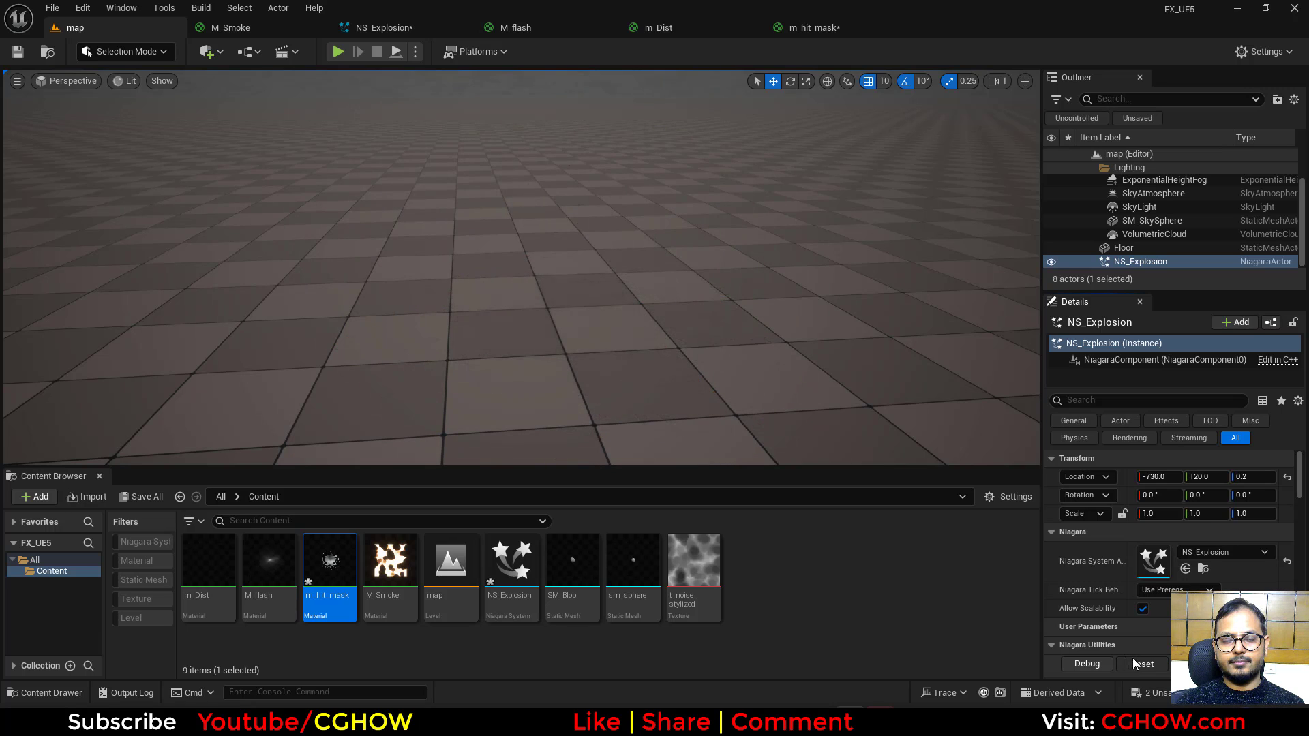
pyautogui.click(1135, 663)
pyautogui.click(1136, 664)
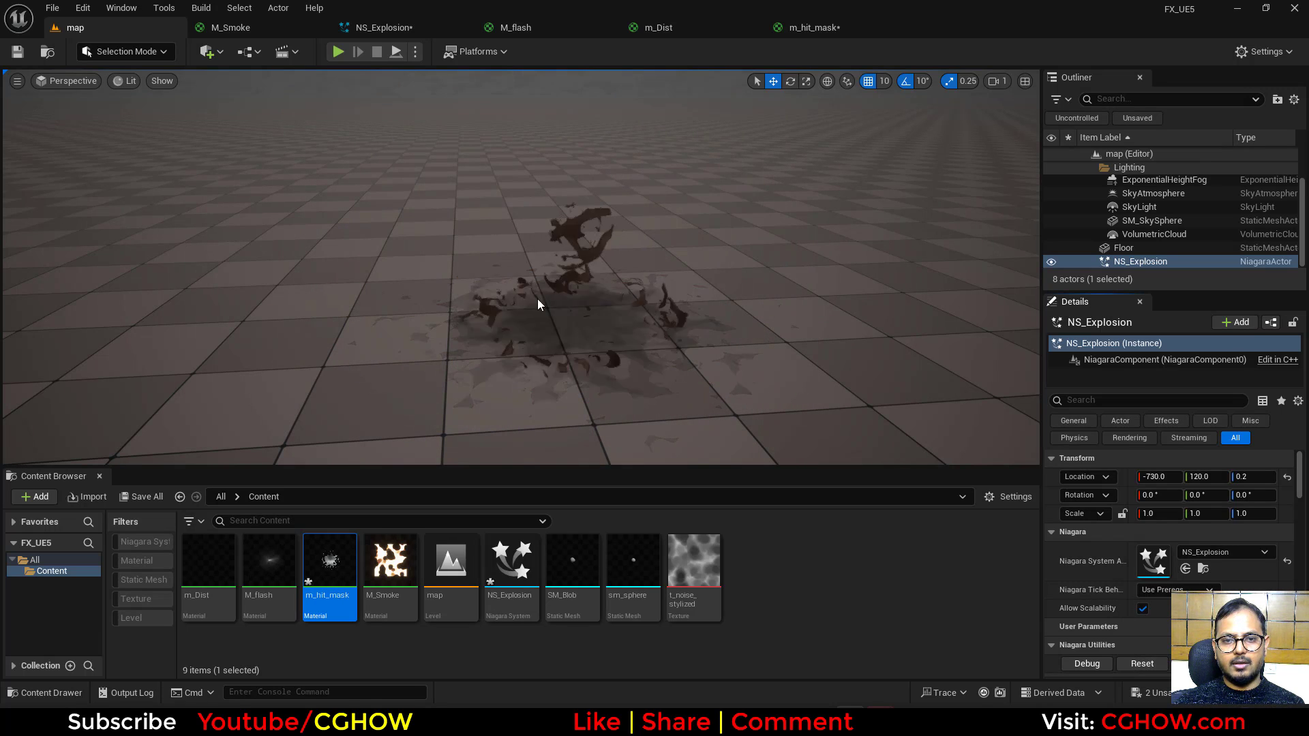
# Step: Reshape the temp curve in Fountain001's Dynamic Material Parameters by lowering the end key's tangent and adjusting the start key's tangent
pyautogui.click(384, 29)
pyautogui.scroll(4, 505, 443)
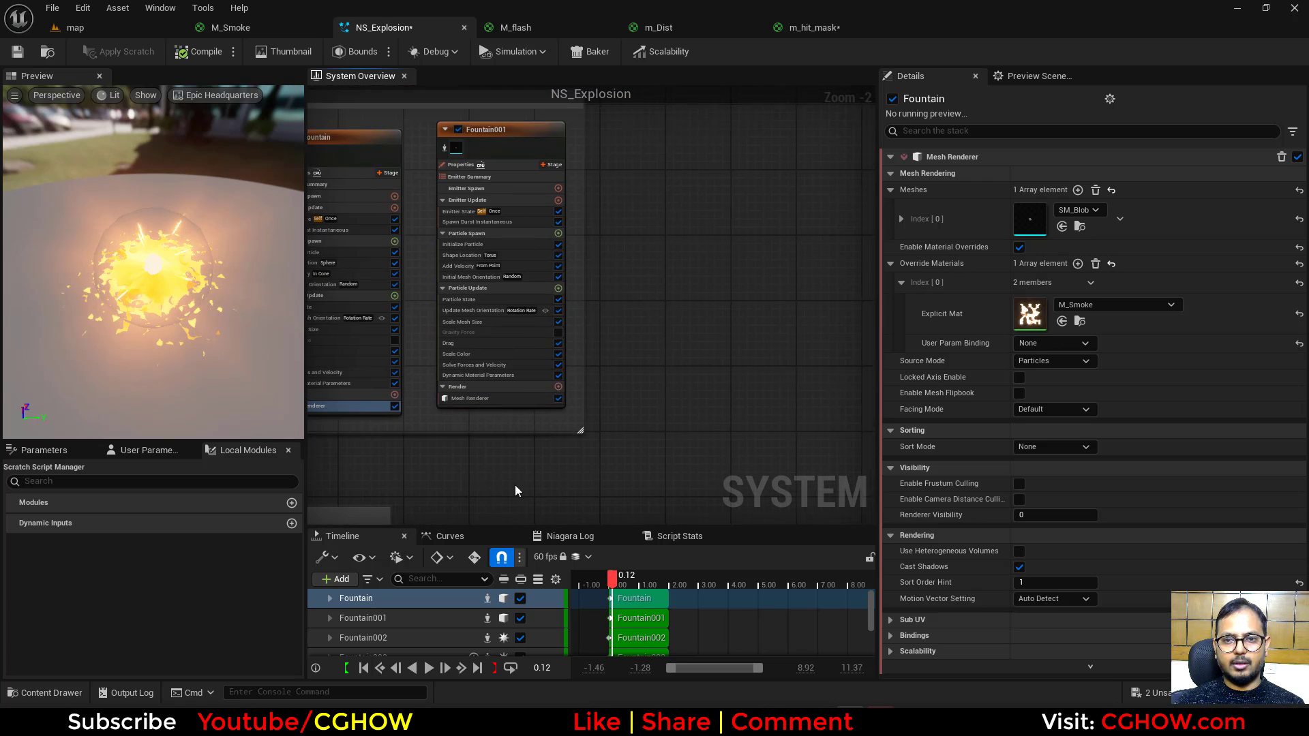
pyautogui.click(469, 383)
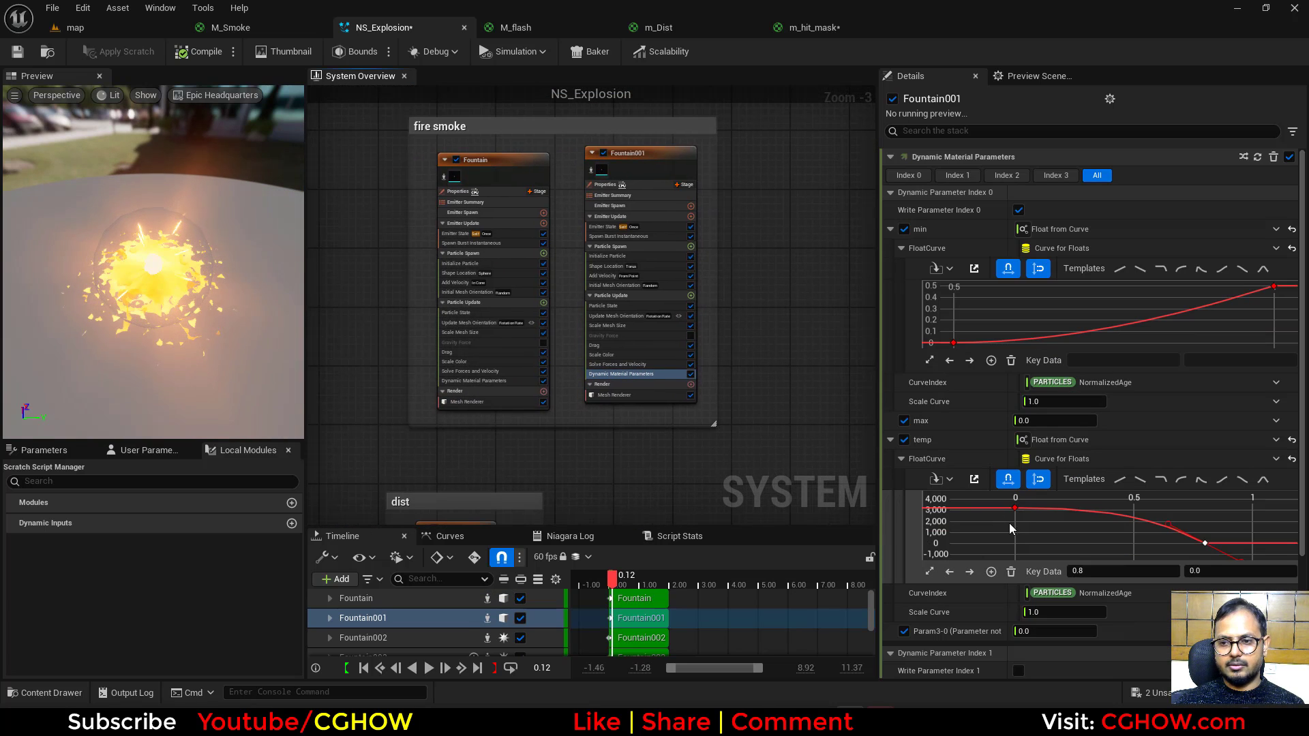
pyautogui.moveTo(1165, 529); pyautogui.dragTo(1160, 535)
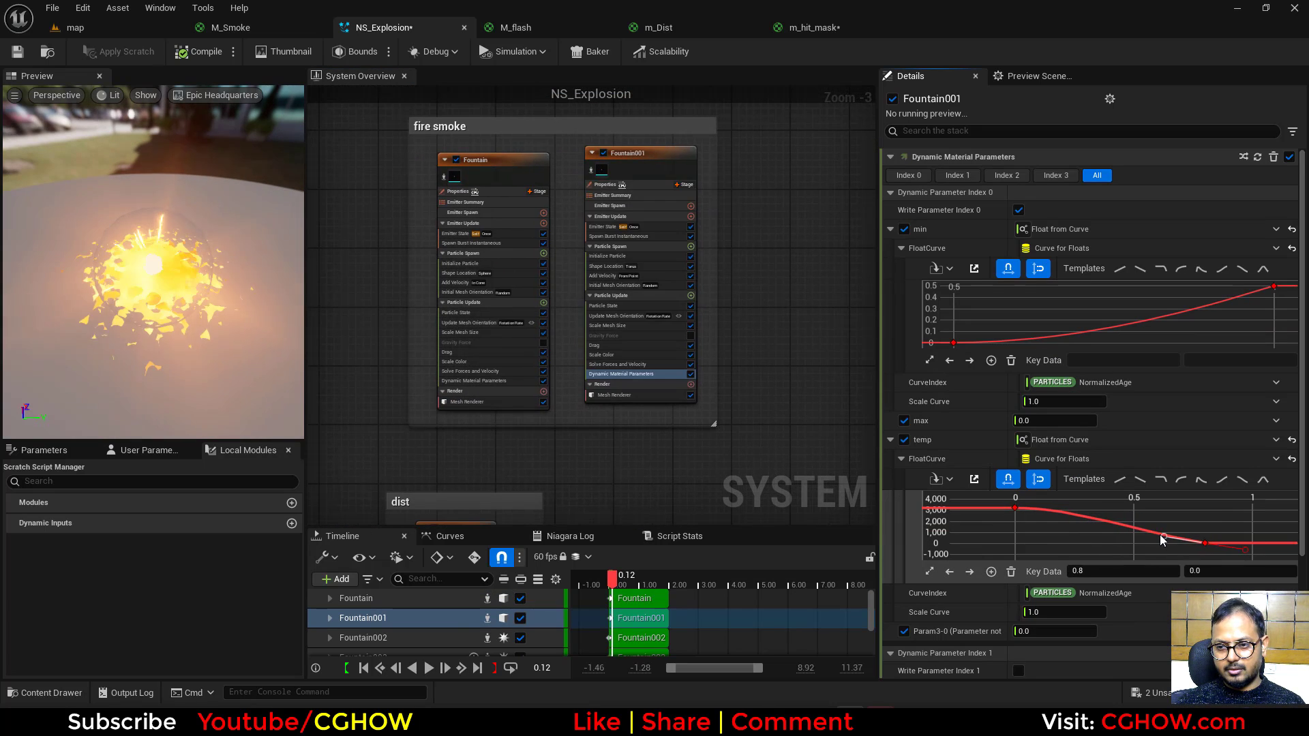
pyautogui.moveTo(982, 502); pyautogui.dragTo(1043, 519)
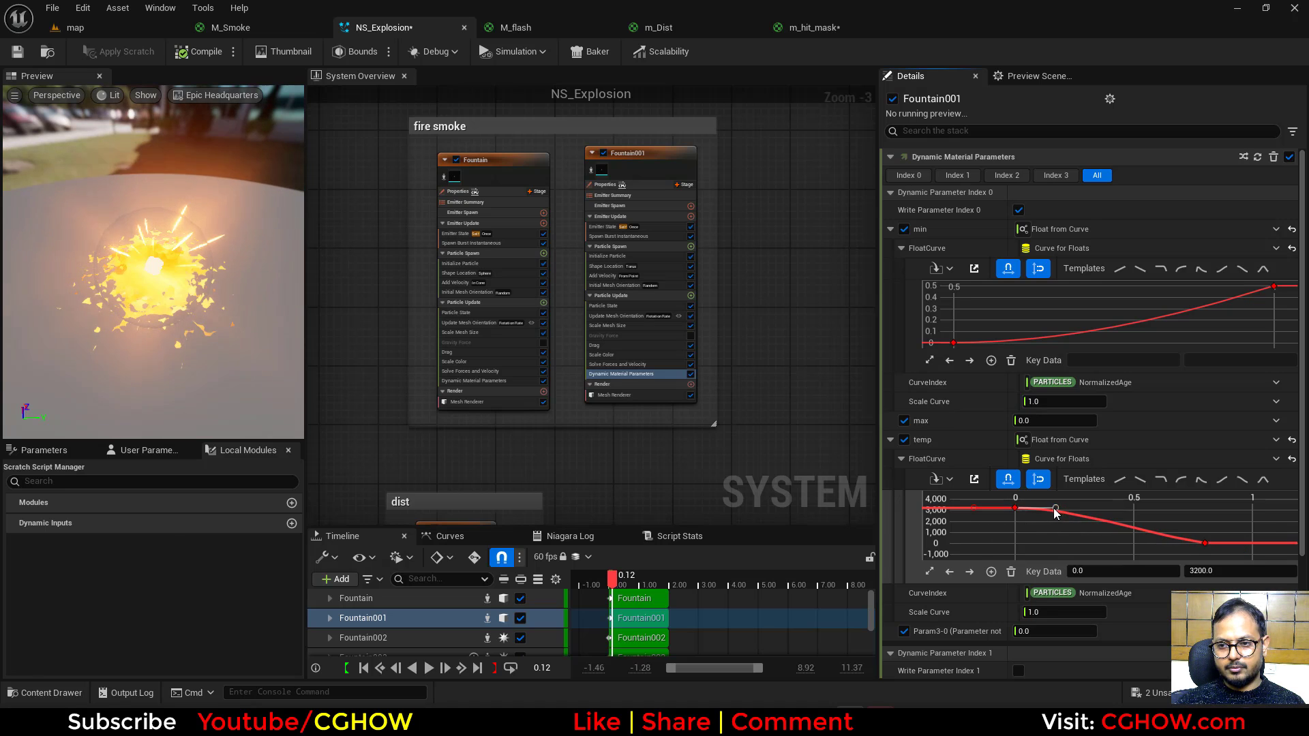
# Step: Replay the explosion repeatedly in the map level to examine the outer smoke ring's cooling from fire to dark smoke
pyautogui.click(75, 28)
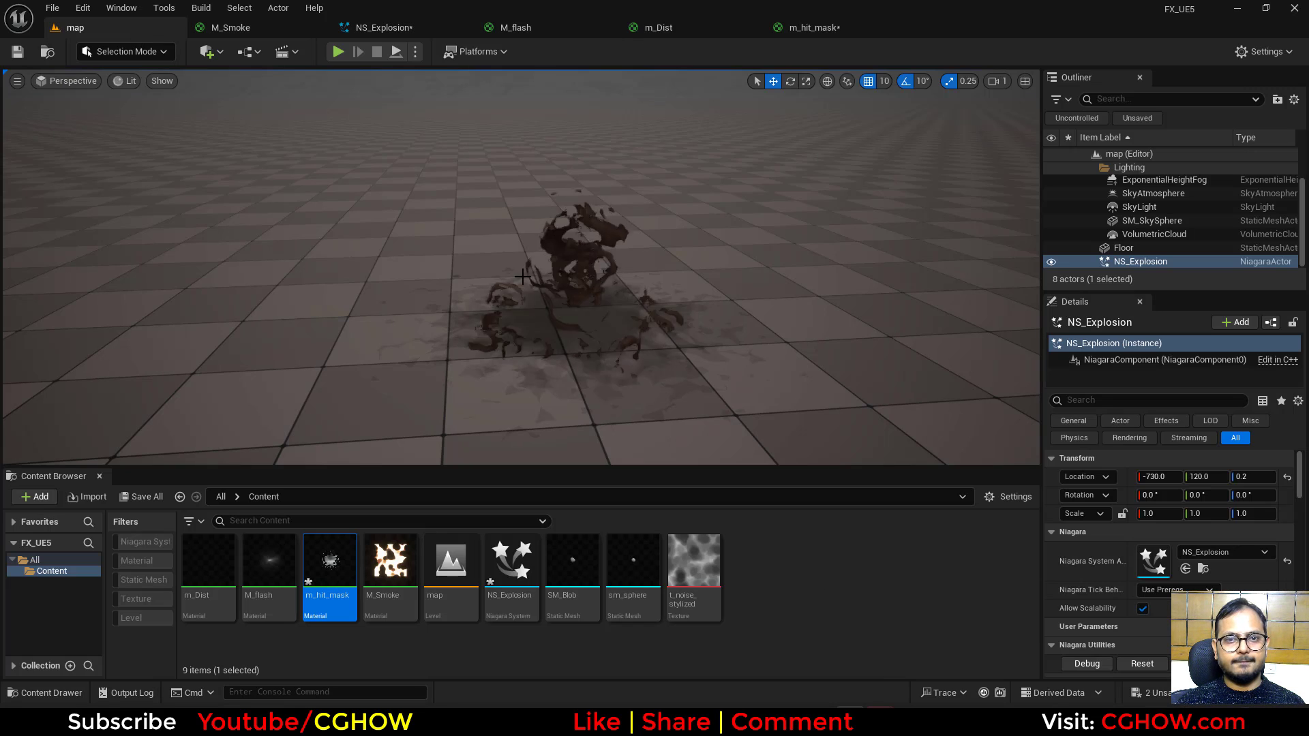
pyautogui.click(1143, 664)
pyautogui.click(1143, 664)
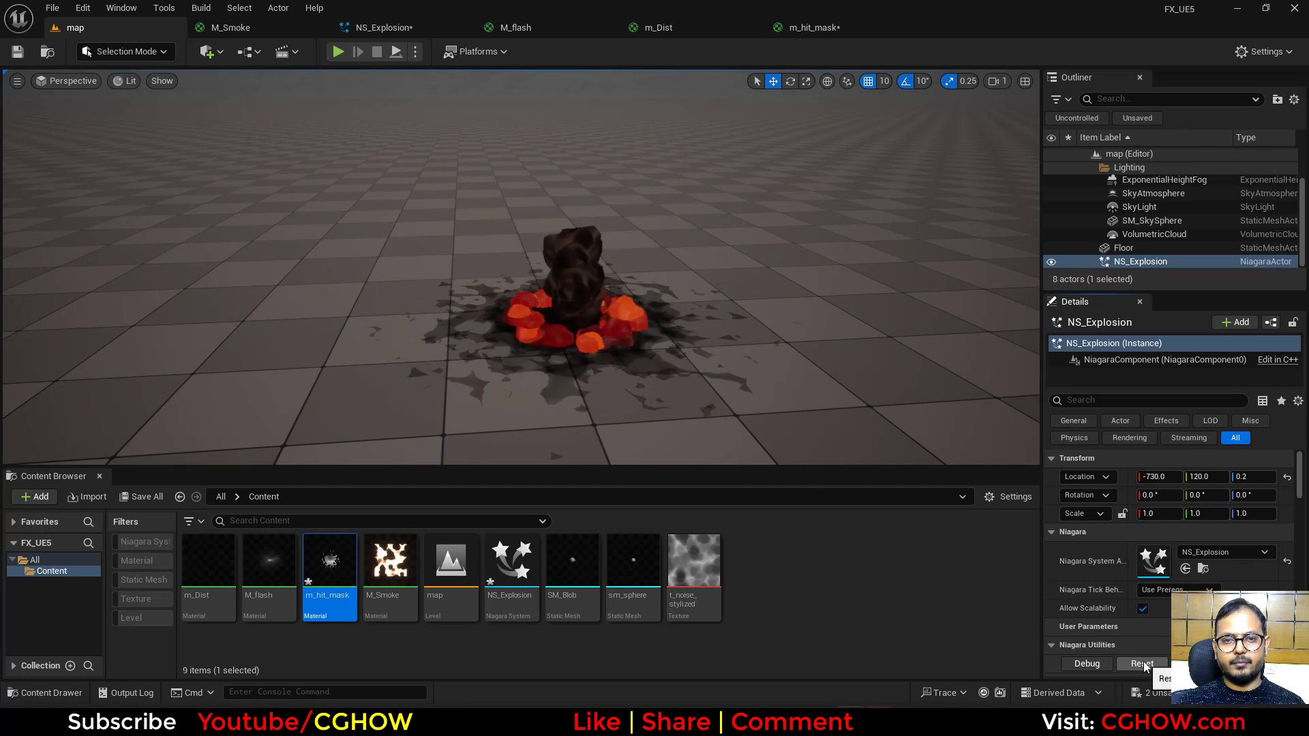
pyautogui.click(1143, 664)
pyautogui.click(1143, 664)
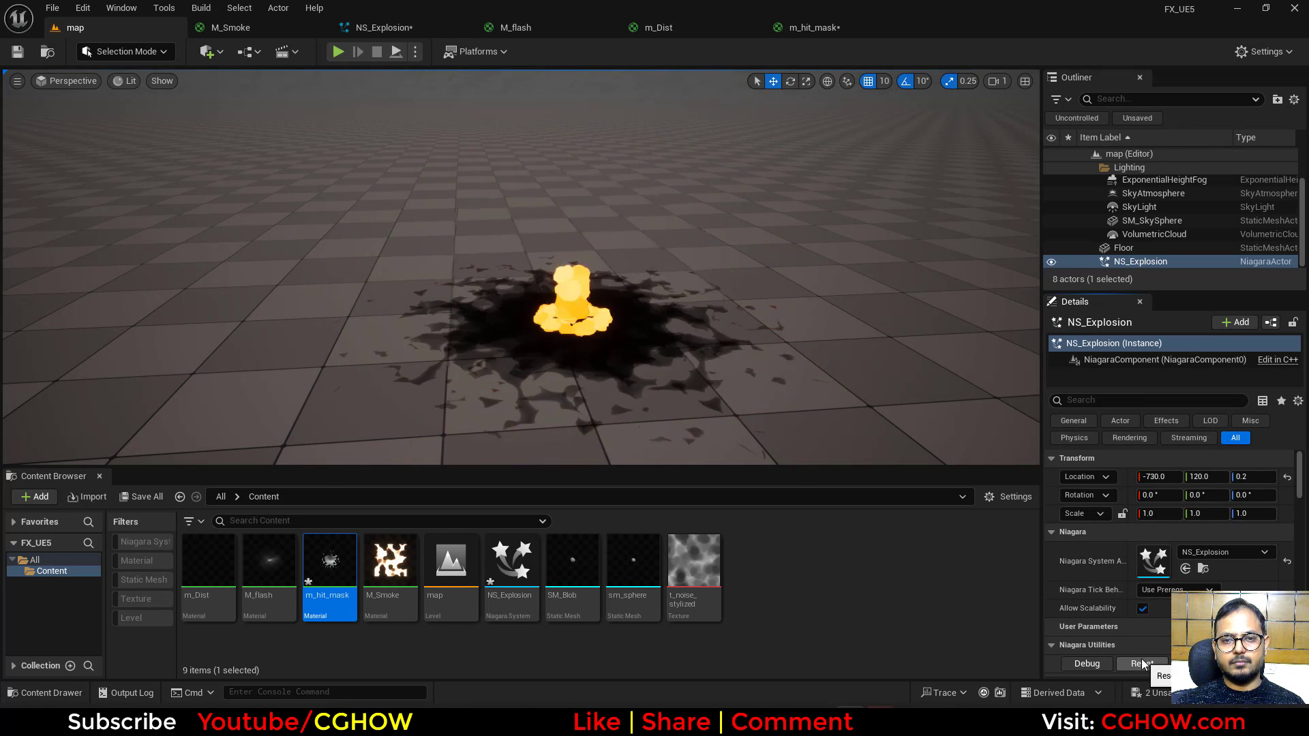
pyautogui.click(1143, 664)
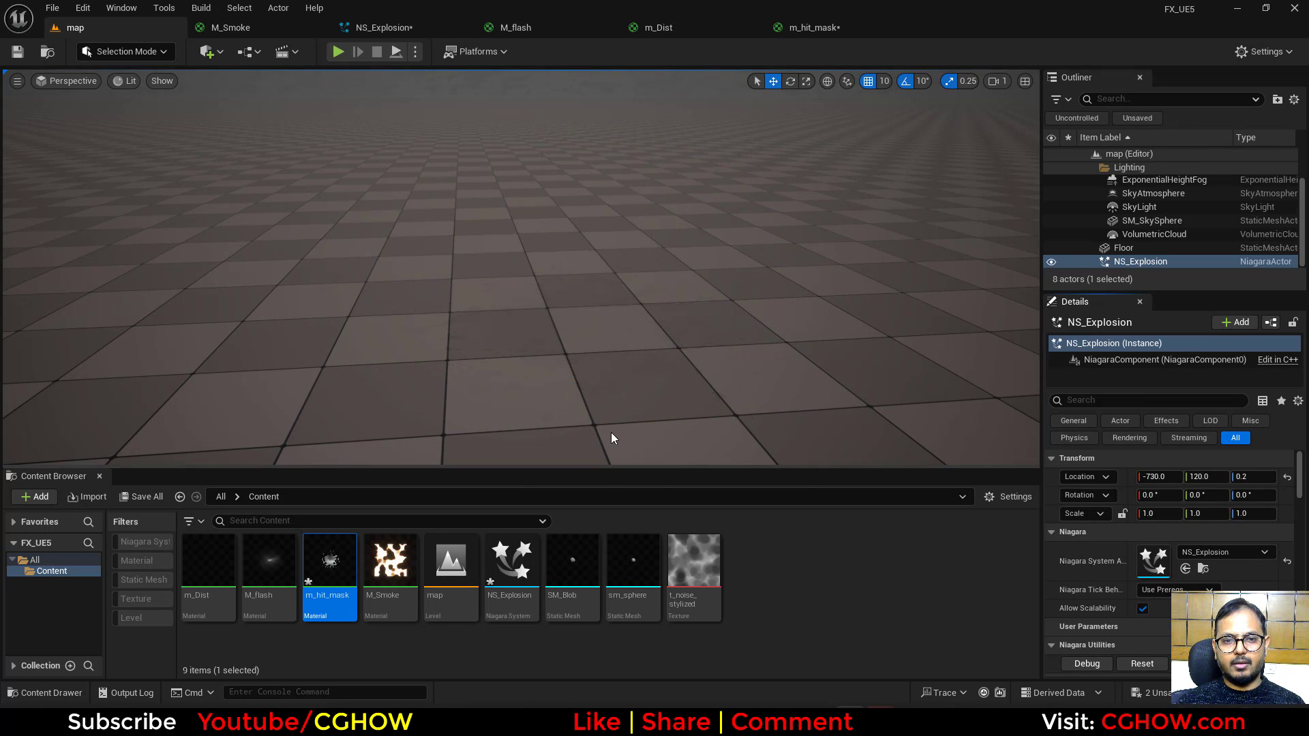
pyautogui.click(1151, 661)
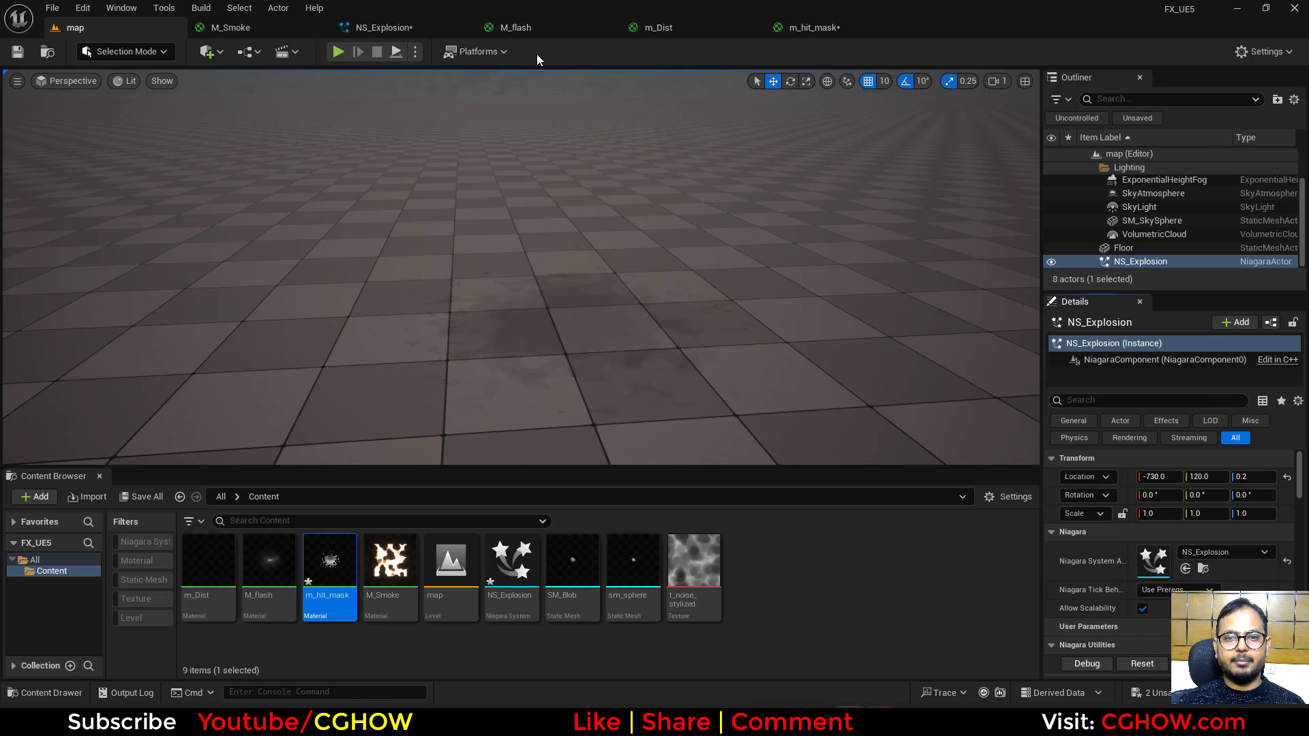
# Step: In the m_hit_mask material, add a Power node and feed its Base from the upper Texture Sample's R output
pyautogui.click(811, 29)
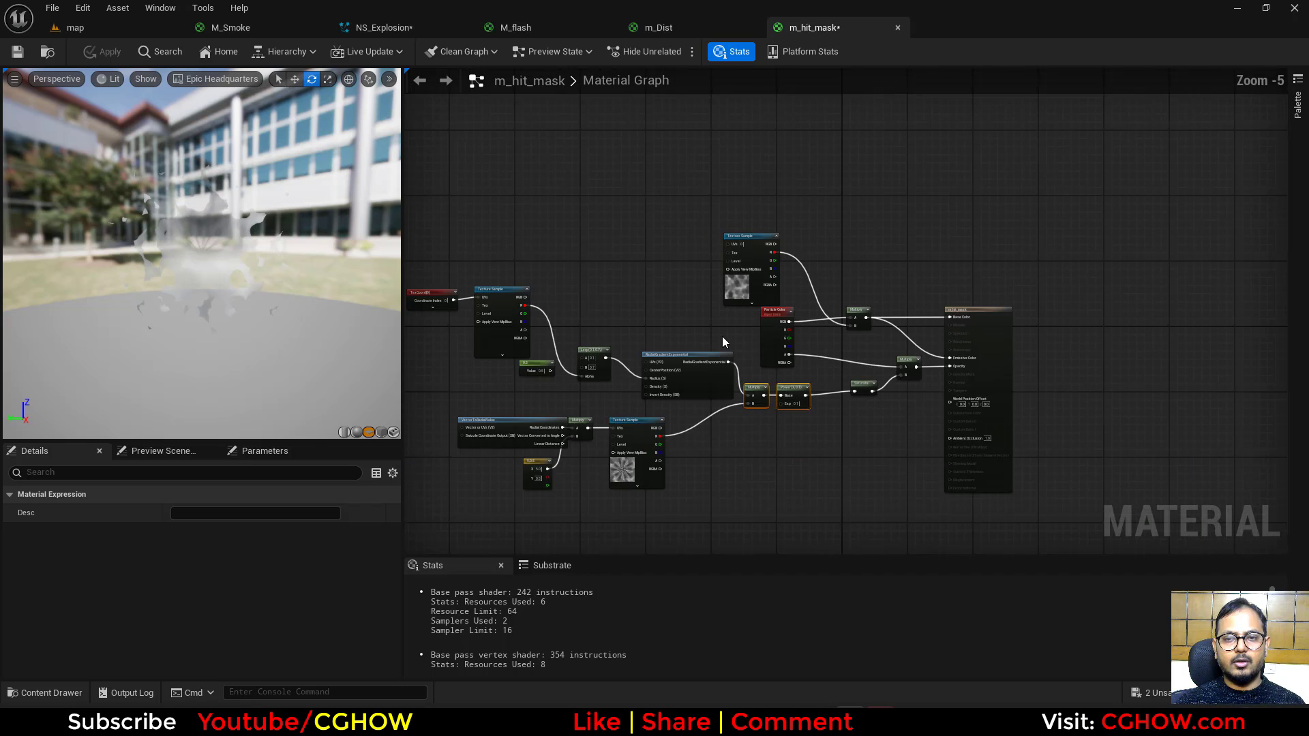
pyautogui.moveTo(936, 338); pyautogui.dragTo(894, 255, button='right')
pyautogui.scroll(1, 894, 256)
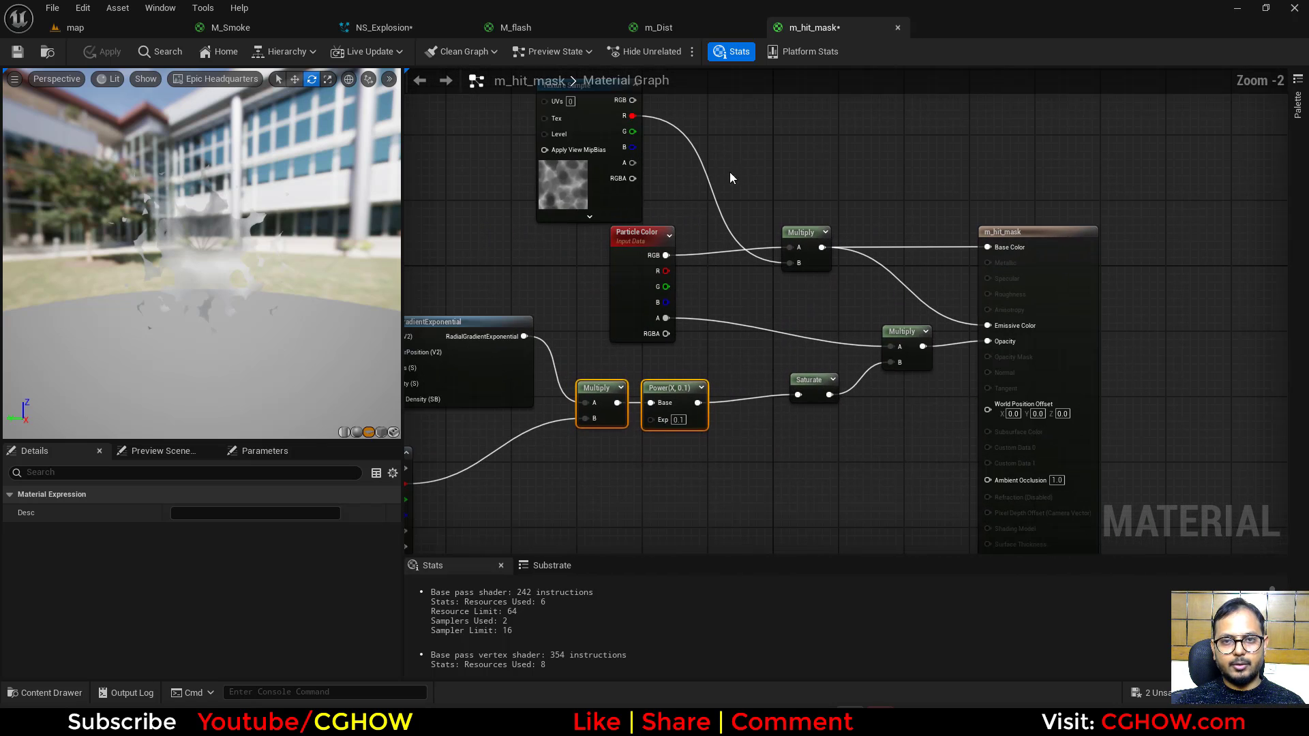
pyautogui.moveTo(730, 172); pyautogui.dragTo(751, 215, button='right')
pyautogui.click(721, 174)
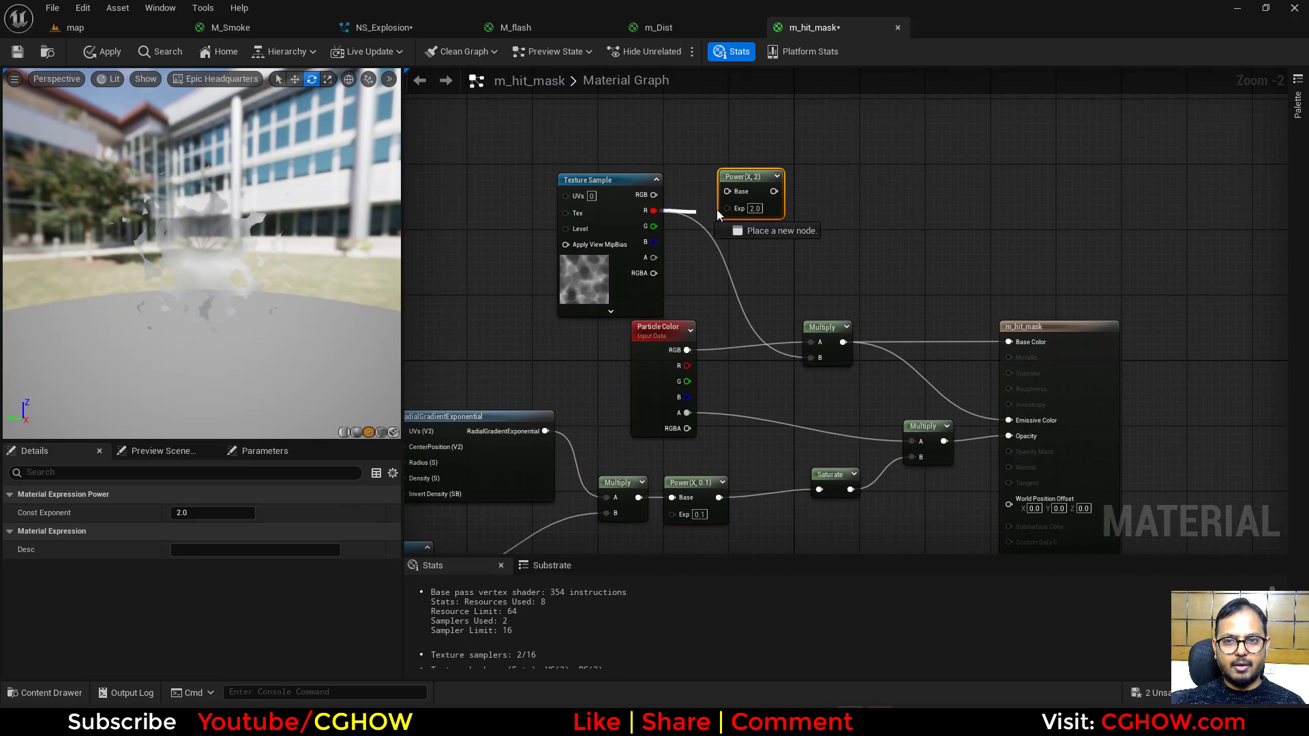
pyautogui.moveTo(717, 210); pyautogui.dragTo(728, 192)
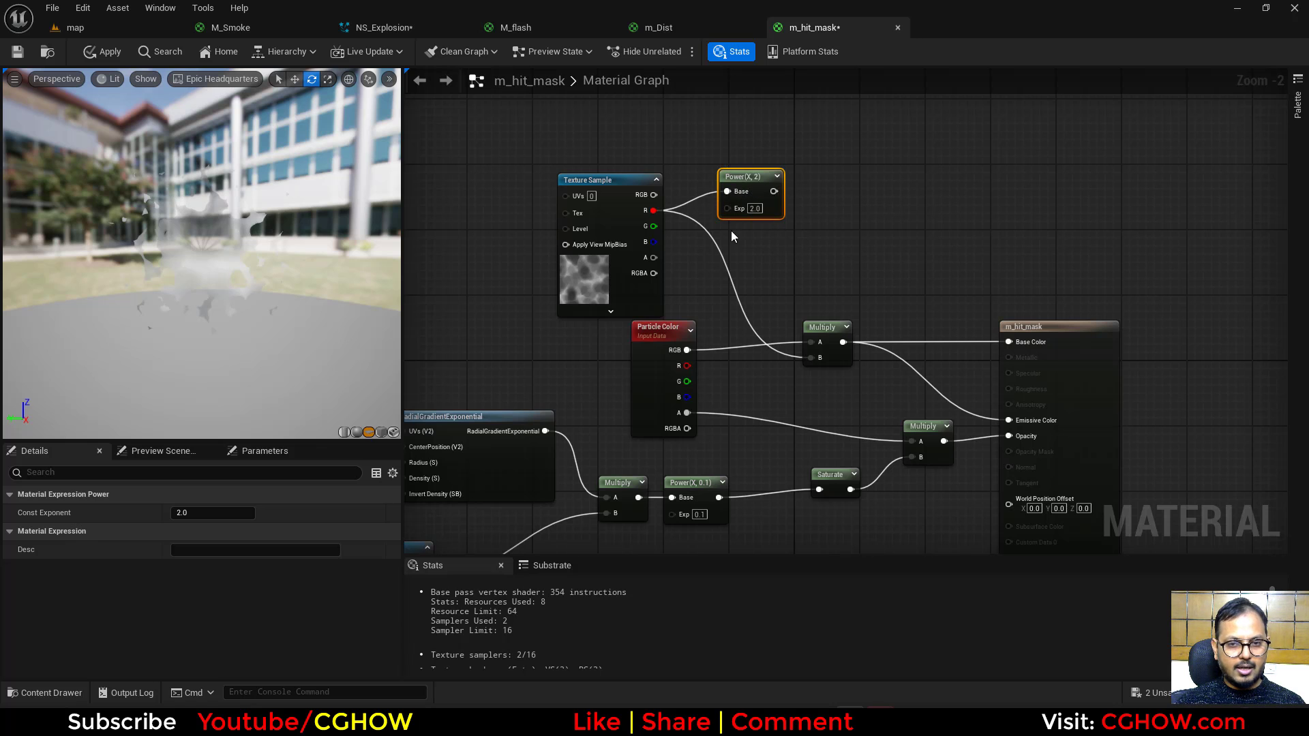
# Step: Add a DynamicParameter node and connect its Param1 output to the new Power node's Exp input
pyautogui.moveTo(716, 239); pyautogui.dragTo(935, 225, button='right')
pyautogui.scroll(-2, 745, 280)
pyautogui.moveTo(641, 347); pyautogui.dragTo(680, 376, button='right')
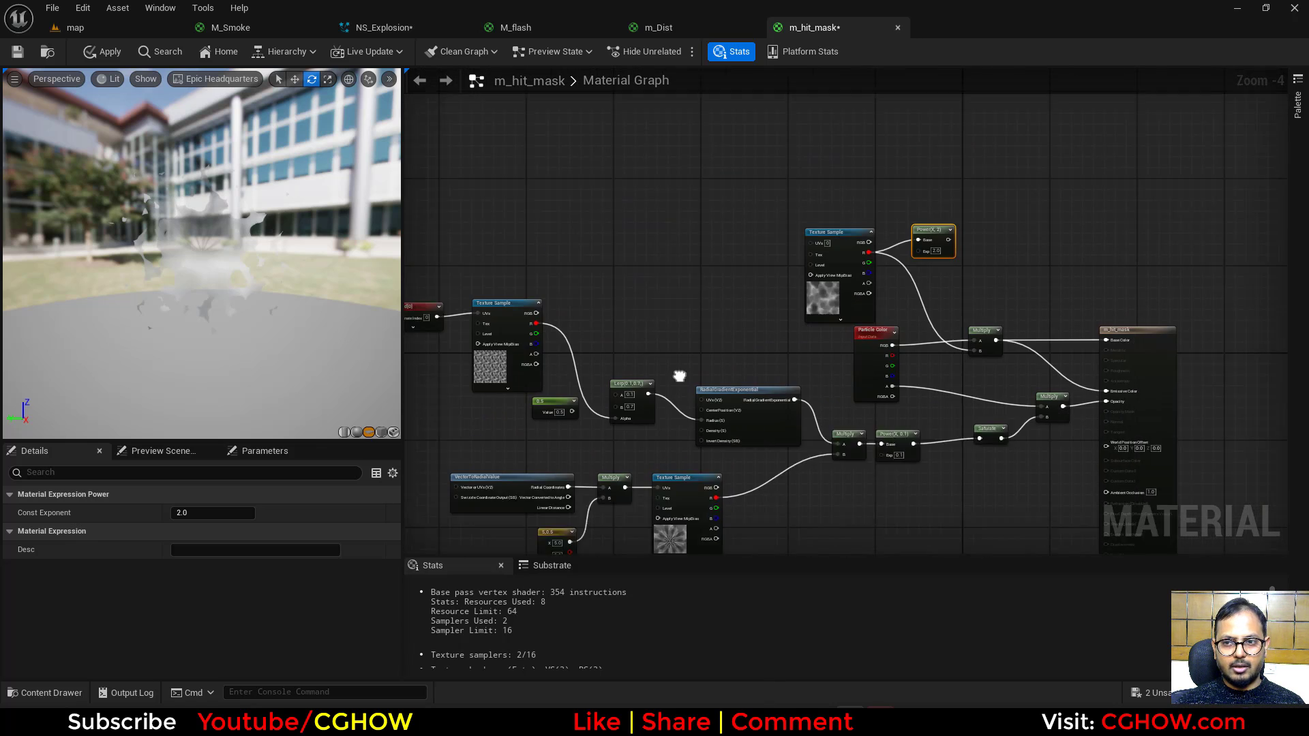
pyautogui.scroll(3, 722, 288)
pyautogui.moveTo(721, 289); pyautogui.dragTo(518, 235, button='right')
pyautogui.rightClick(518, 235)
pyautogui.write('dy')
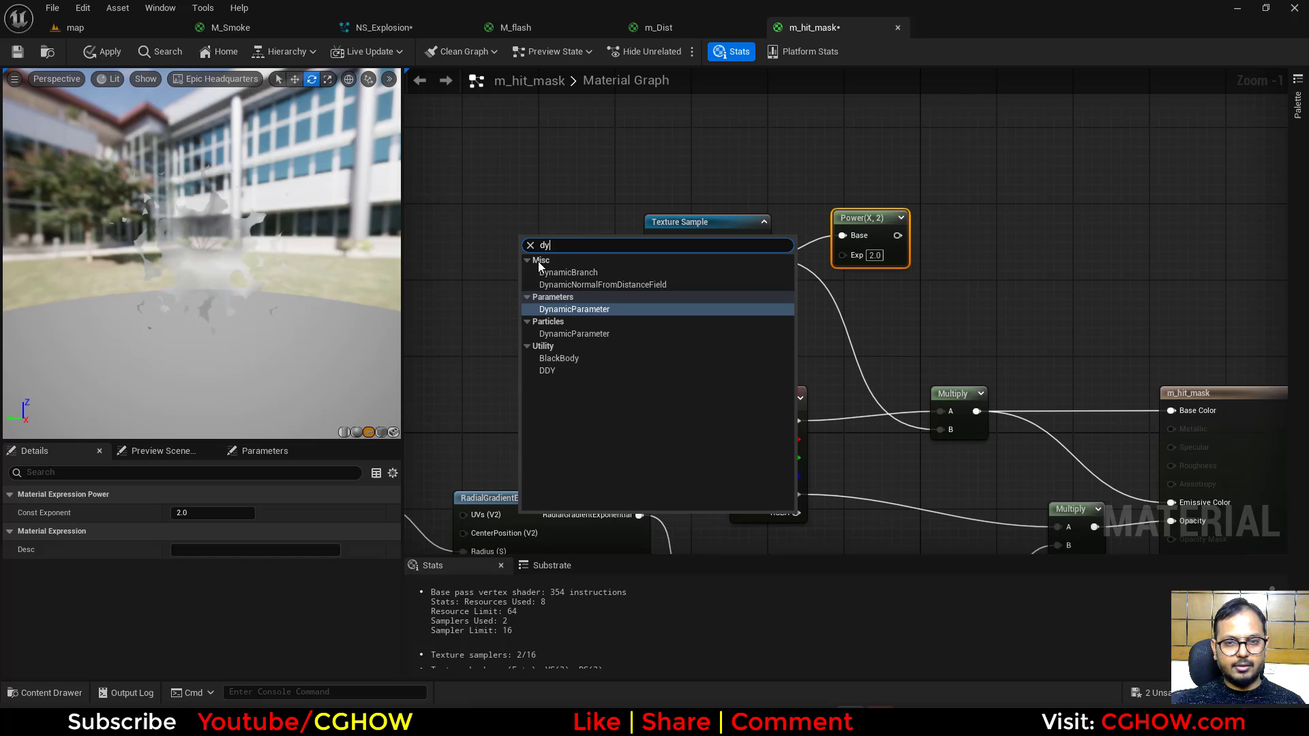
pyautogui.click(567, 308)
pyautogui.moveTo(609, 250); pyautogui.dragTo(843, 255)
# Step: Add a Multiply node combining the Power output with the existing opacity Multiply, and connect the result to the material's Opacity
pyautogui.moveTo(904, 338); pyautogui.dragTo(771, 182, button='right')
pyautogui.moveTo(1147, 307); pyautogui.dragTo(1288, 278)
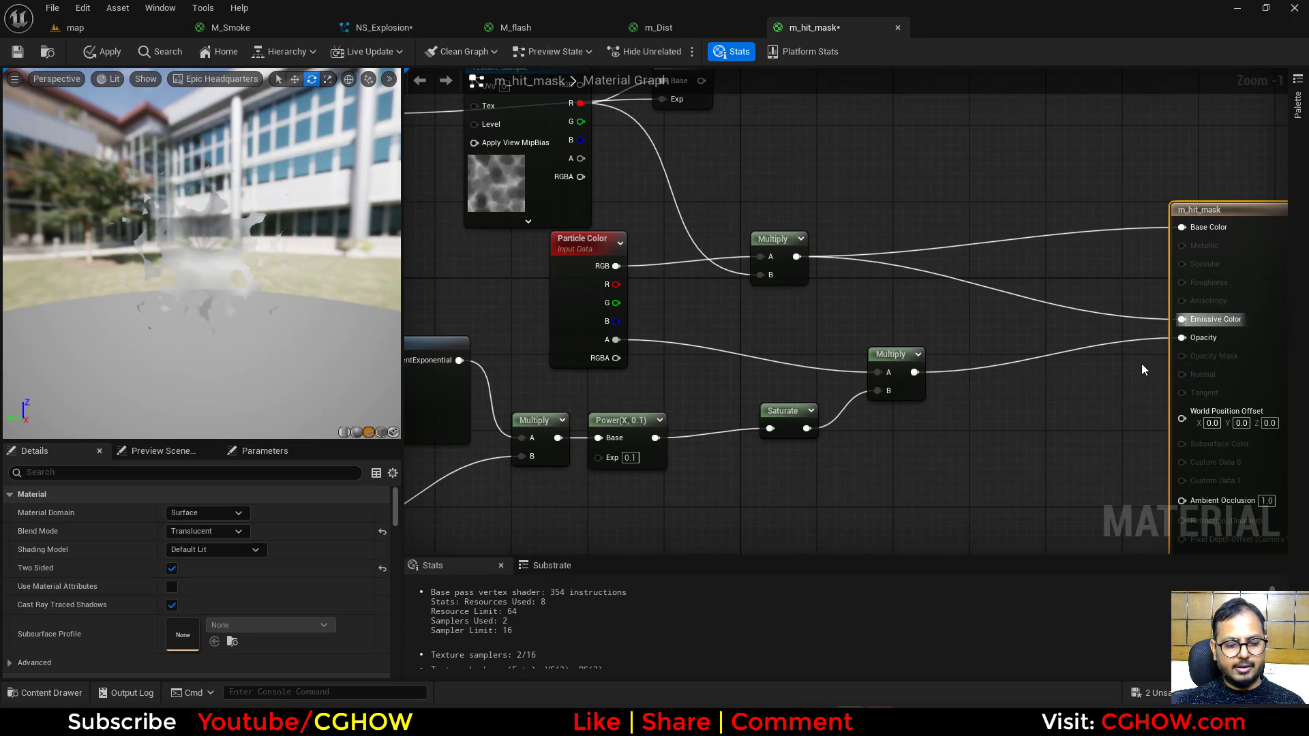
pyautogui.press('m')
pyautogui.click(981, 341)
pyautogui.moveTo(915, 373); pyautogui.dragTo(994, 386)
pyautogui.moveTo(953, 380); pyautogui.dragTo(967, 506, button='right')
pyautogui.moveTo(1004, 491); pyautogui.dragTo(715, 206)
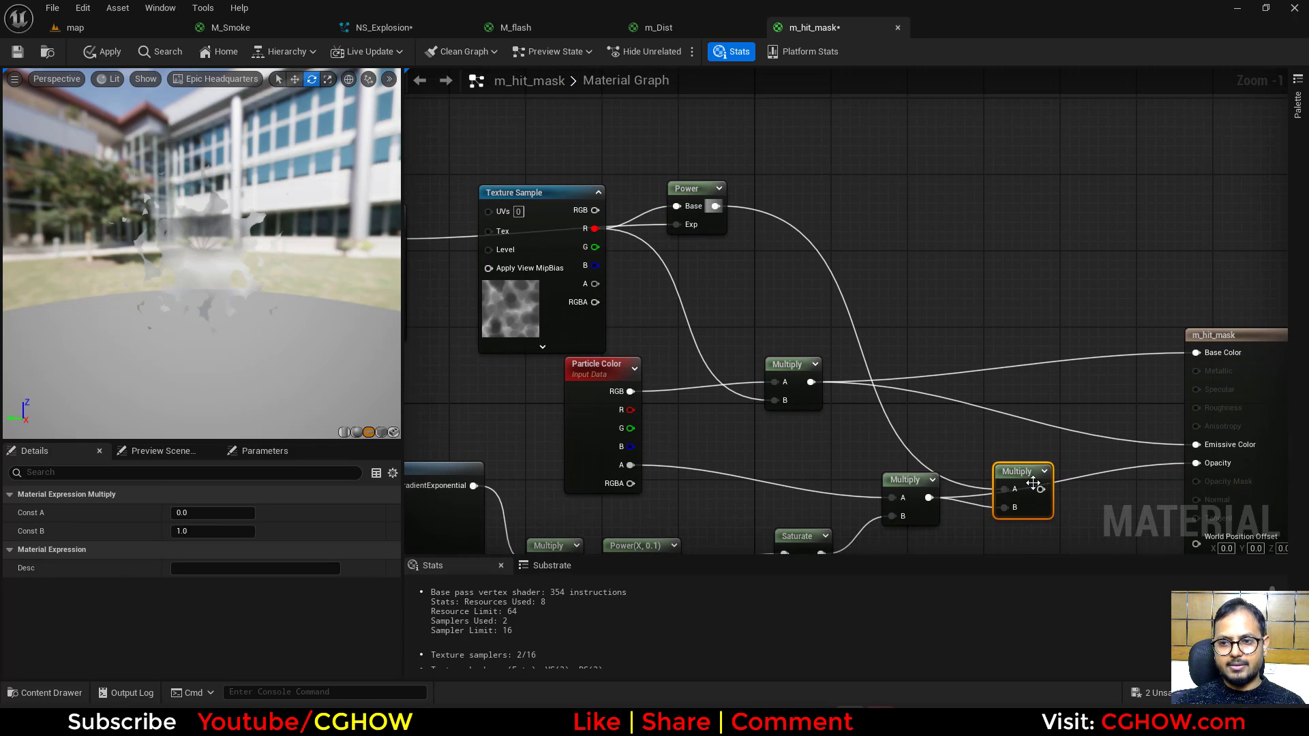
pyautogui.moveTo(1040, 490); pyautogui.dragTo(1200, 465)
# Step: Move the Dynamic Parameter node clear of the Texture Sample, name its first parameter erode, and apply the m_hit_mask material
pyautogui.moveTo(470, 294); pyautogui.dragTo(755, 348, button='right')
pyautogui.moveTo(582, 365); pyautogui.dragTo(562, 306)
pyautogui.click(216, 532)
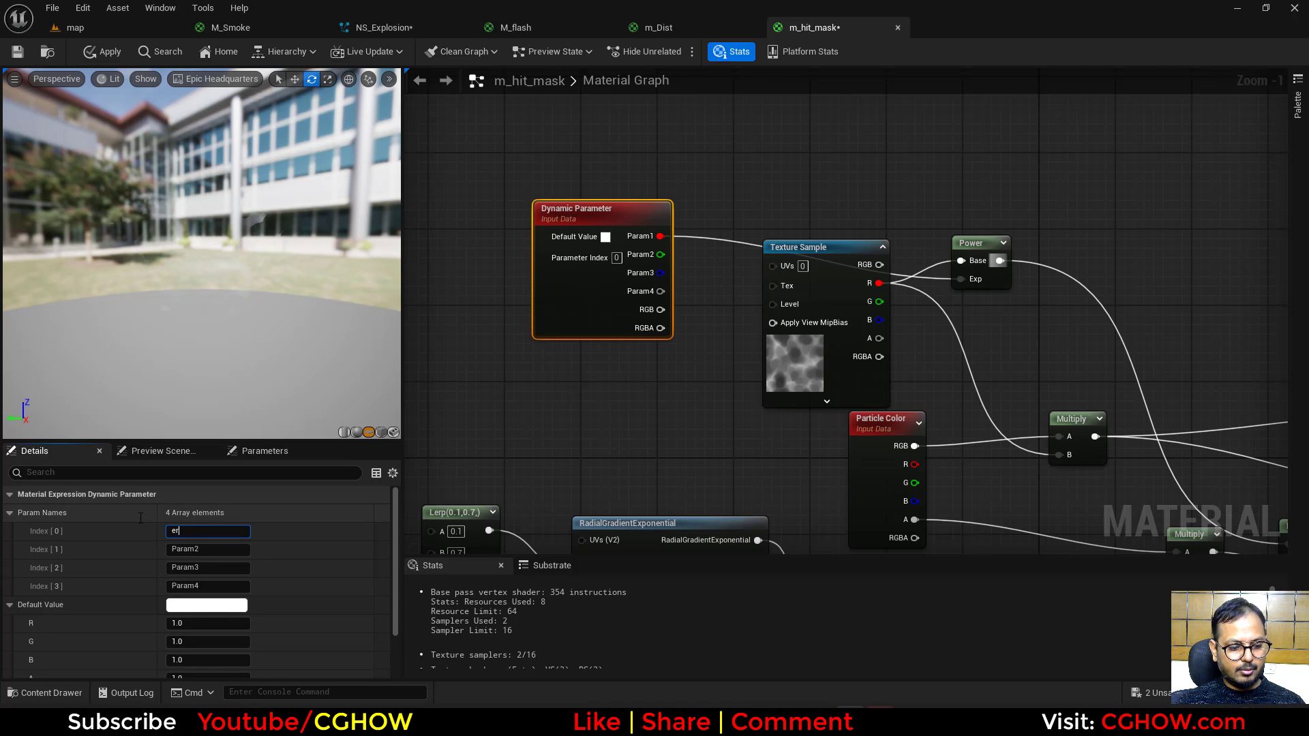
pyautogui.scroll(-2, 636, 406)
pyautogui.moveTo(636, 407); pyautogui.dragTo(742, 179, button='right')
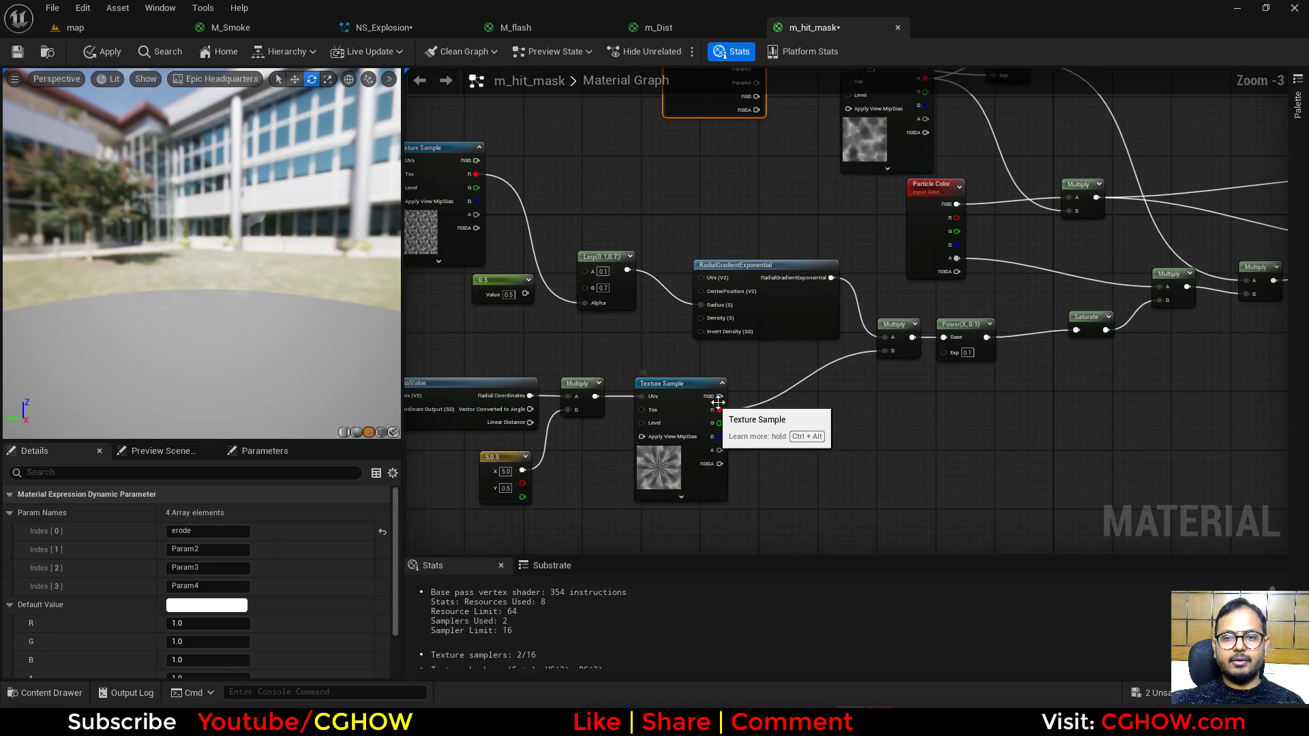
pyautogui.moveTo(751, 406); pyautogui.dragTo(759, 359, button='right')
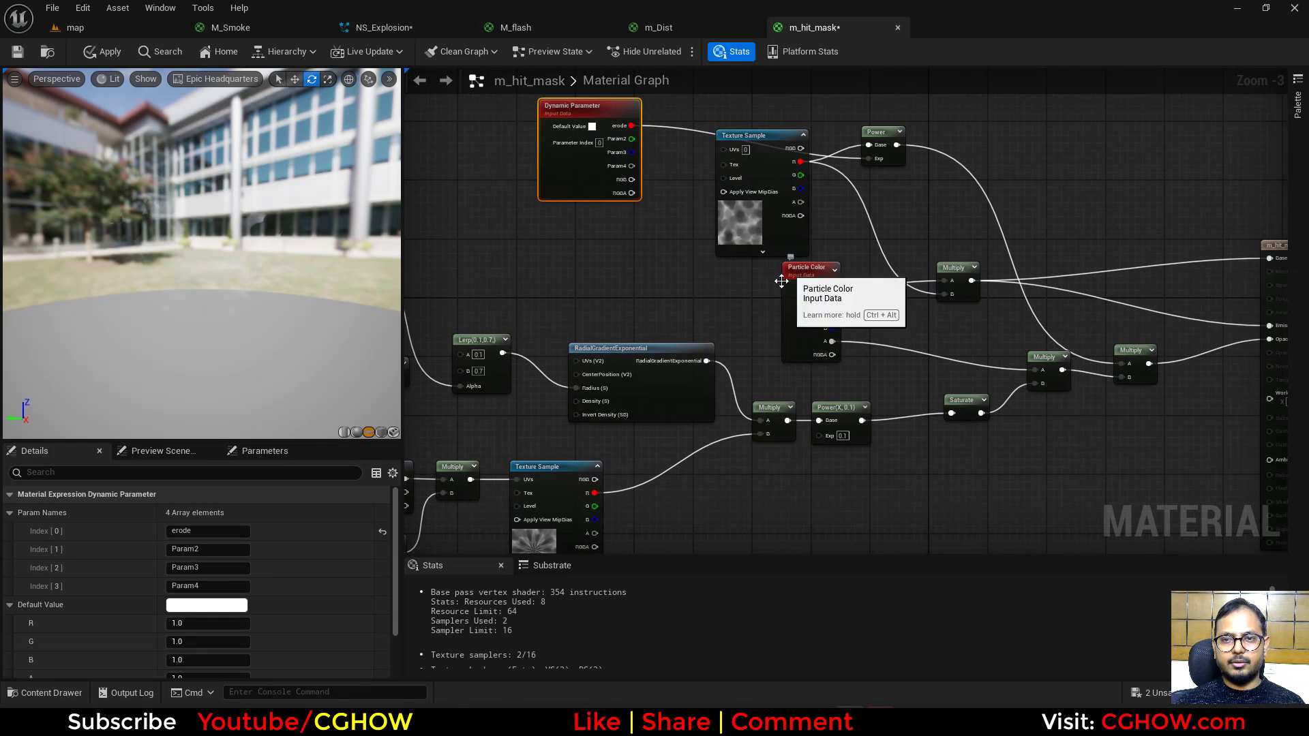
pyautogui.click(96, 54)
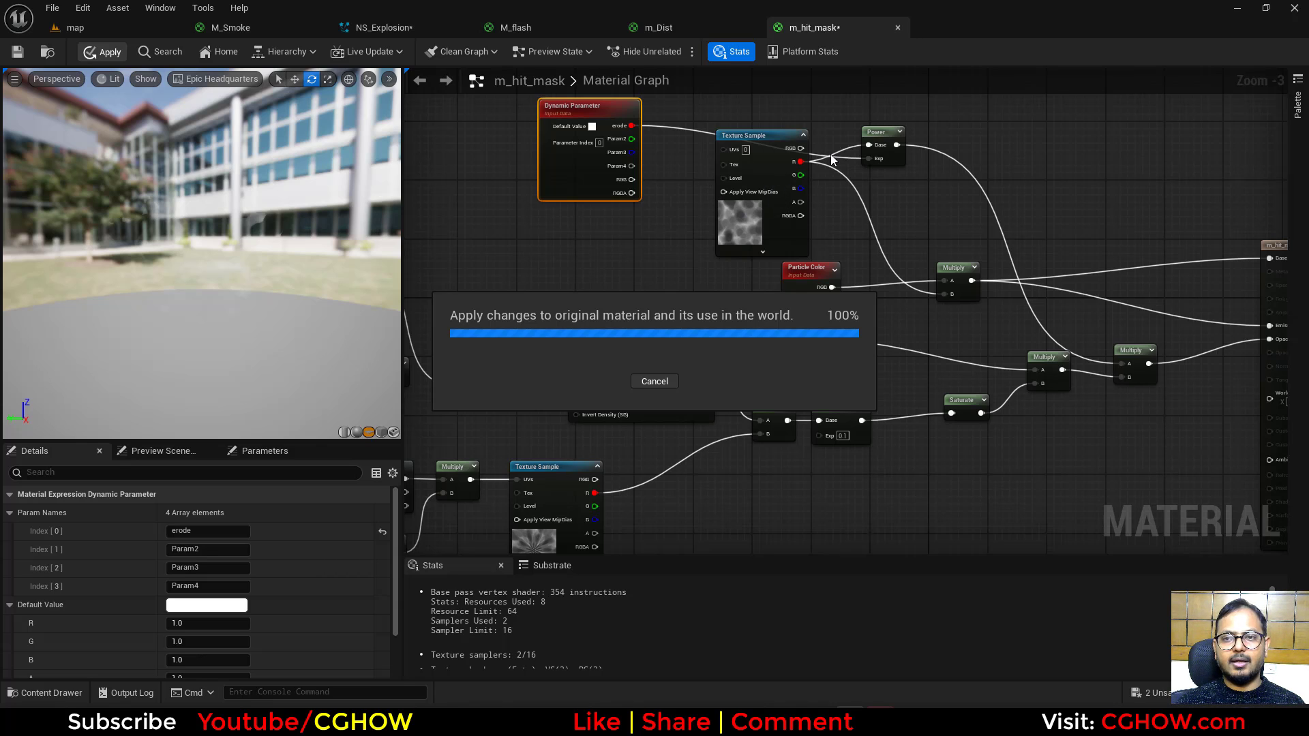
# Step: In NS_Explosion, drive Fountain006's erode dynamic material parameter with a Float from Curve using the linear rising template
pyautogui.click(373, 31)
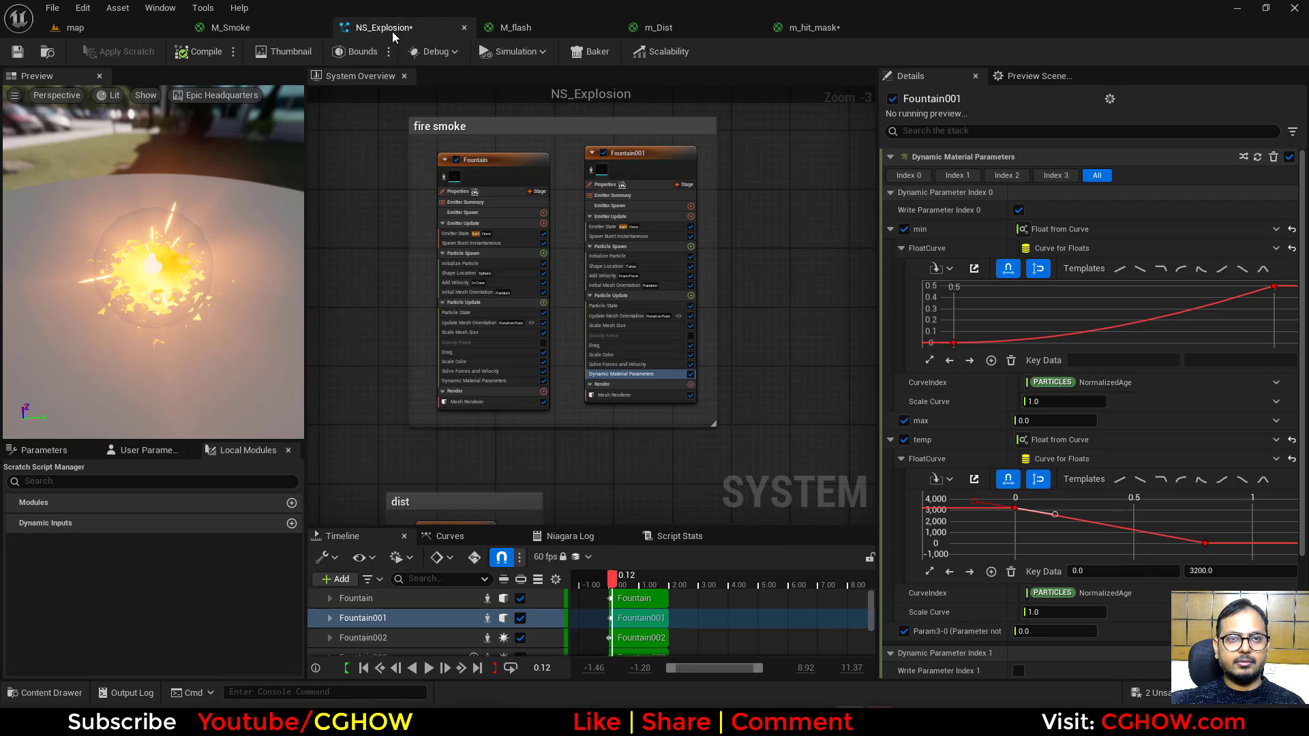
pyautogui.moveTo(714, 460); pyautogui.dragTo(871, 273, button='right')
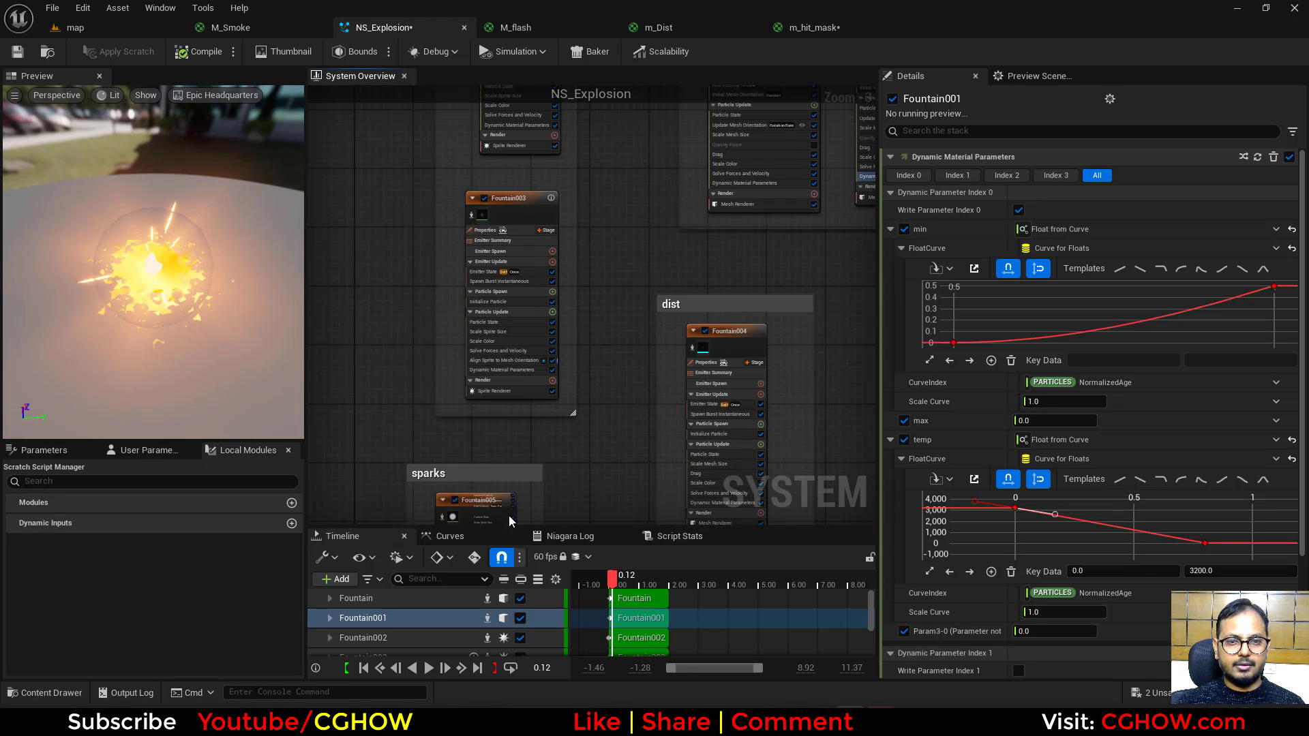
pyautogui.moveTo(597, 465); pyautogui.dragTo(870, 456, button='right')
pyautogui.scroll(3, 550, 401)
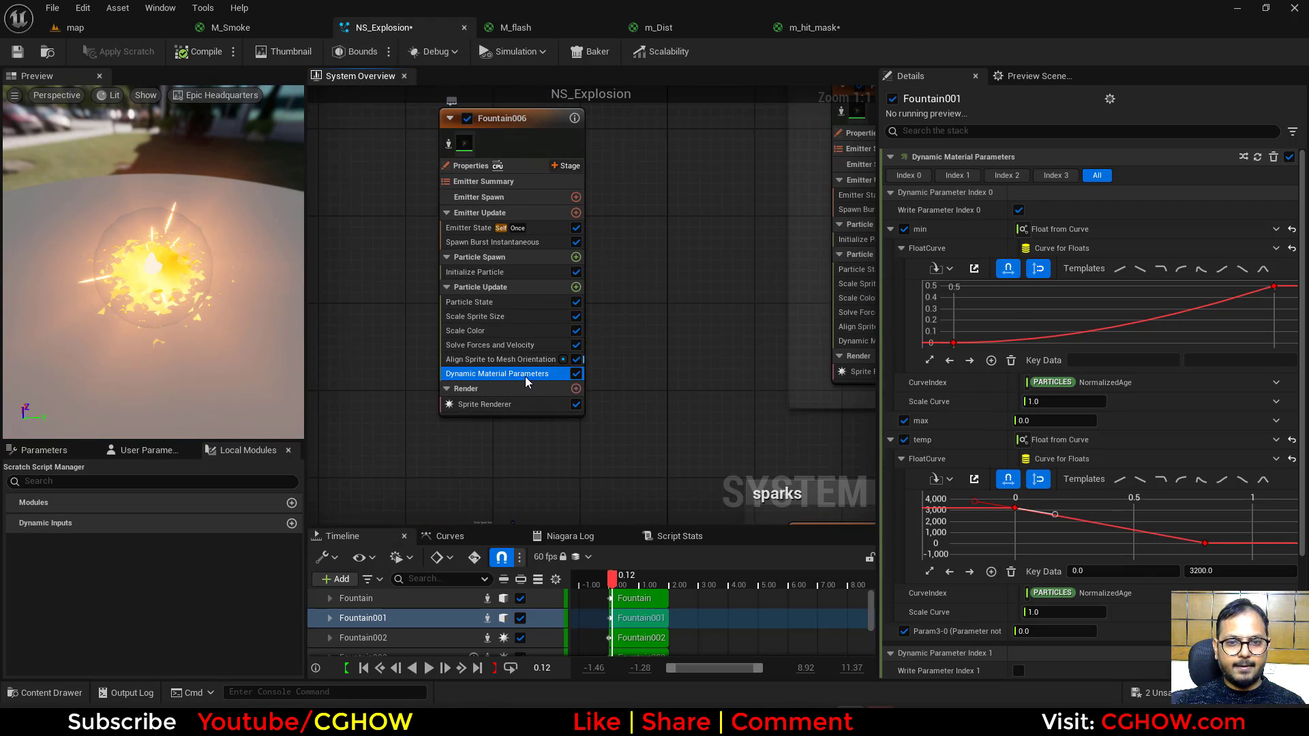
pyautogui.click(525, 376)
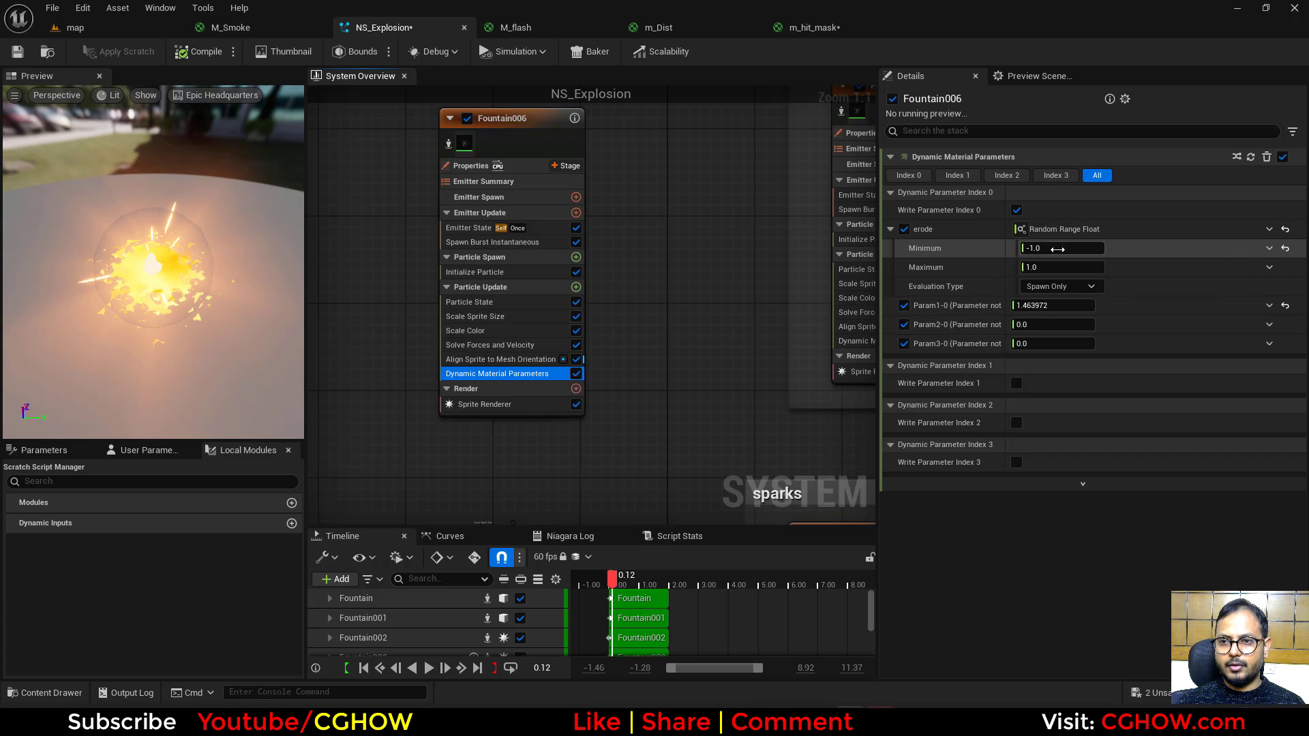
pyautogui.click(1269, 229)
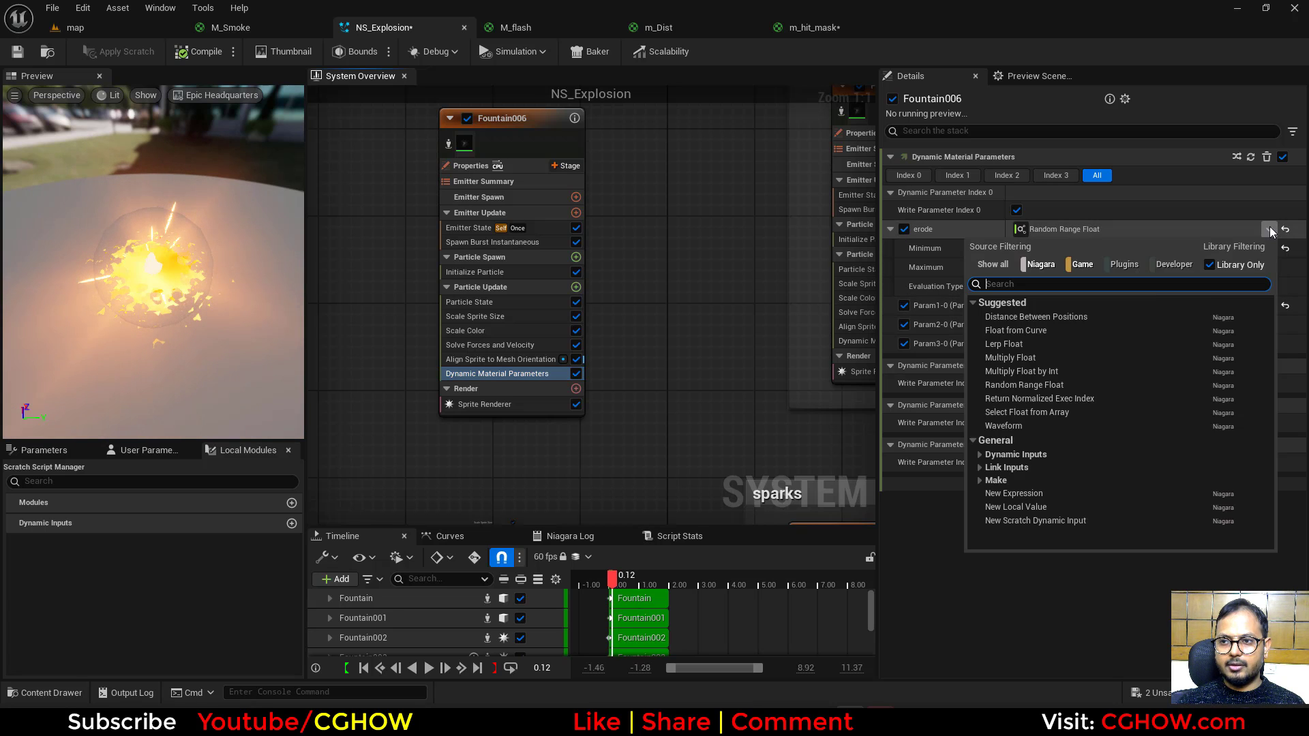
pyautogui.click(1053, 329)
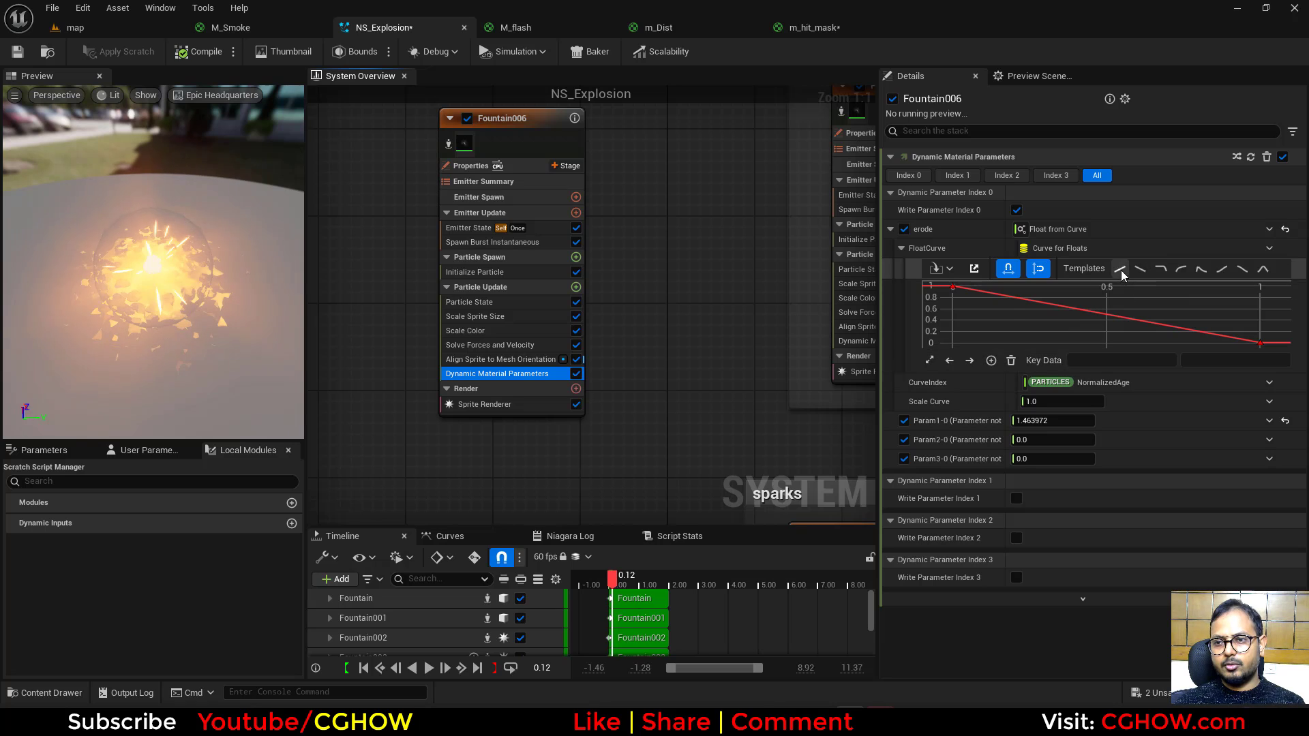
pyautogui.click(1121, 270)
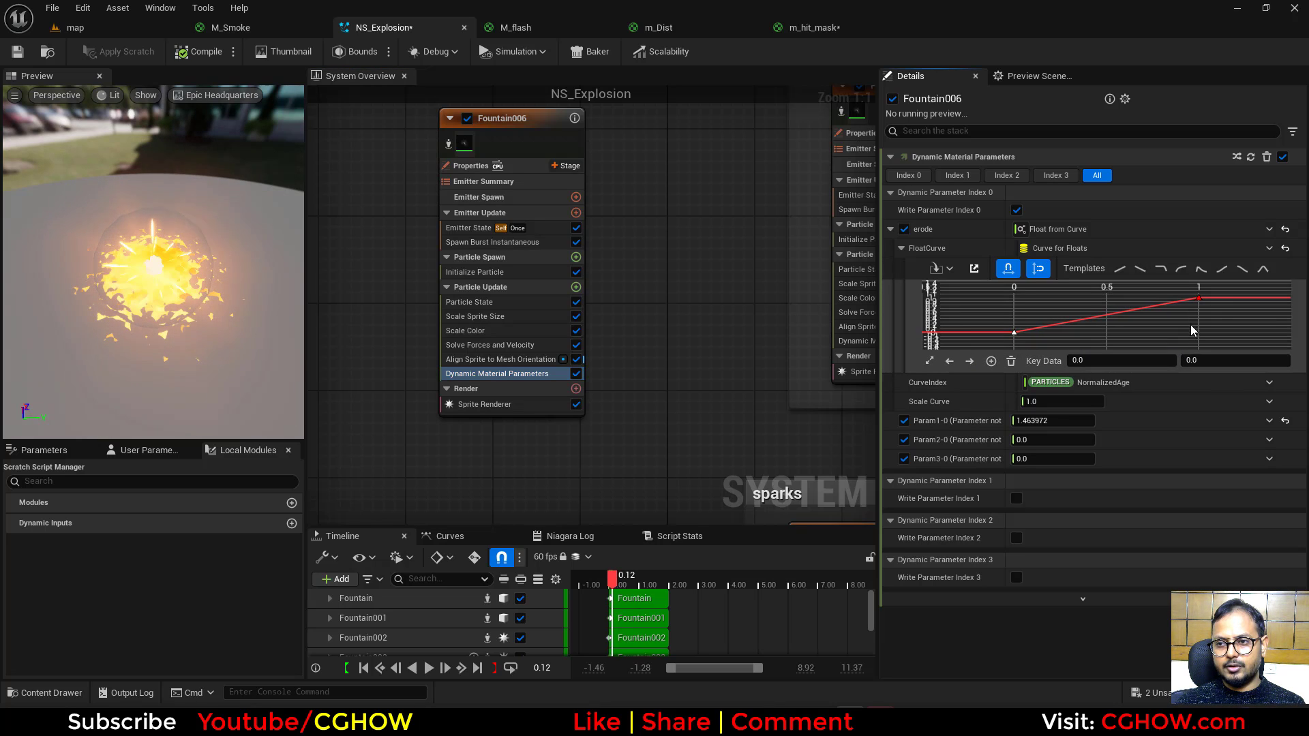
# Step: Set the erode curve's end key value to 5, scrub the isolated Fountain006 preview, and fit the curve in view
pyautogui.moveTo(1228, 289); pyautogui.dragTo(1227, 291)
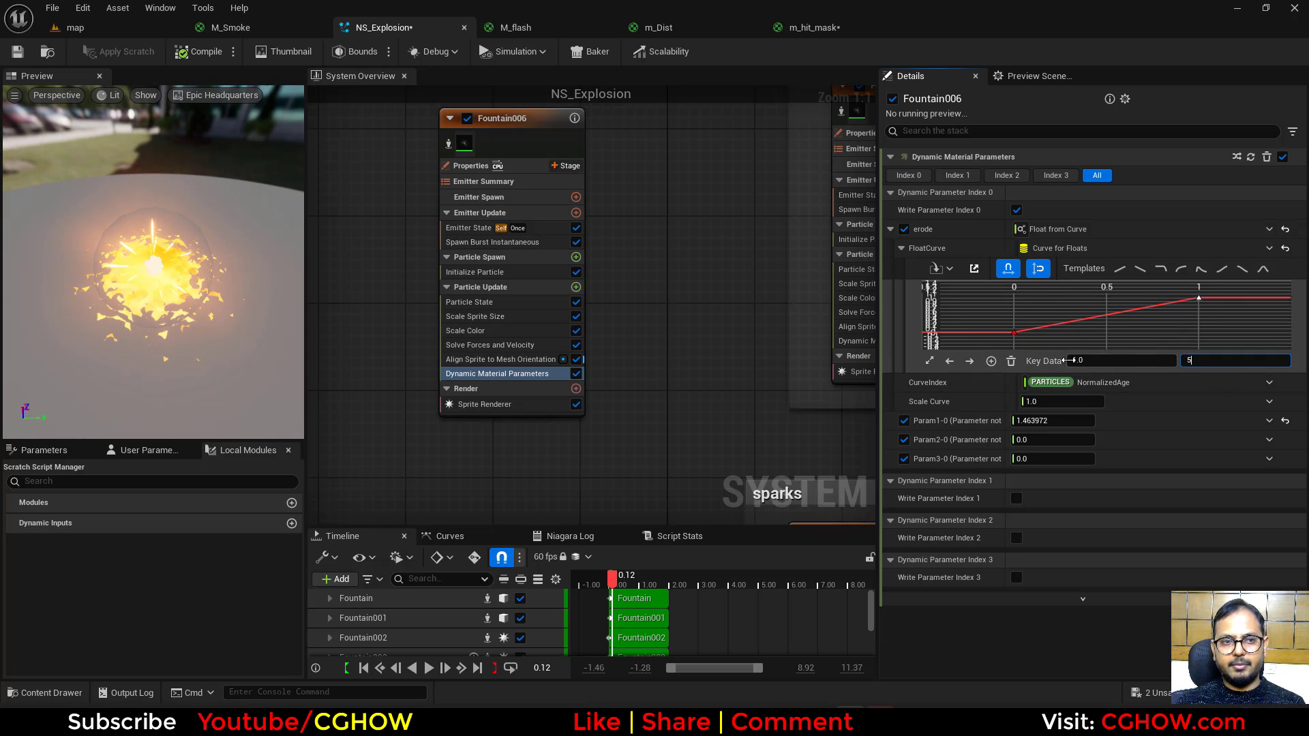
pyautogui.write('5')
pyautogui.press('Return')
pyautogui.click(449, 144)
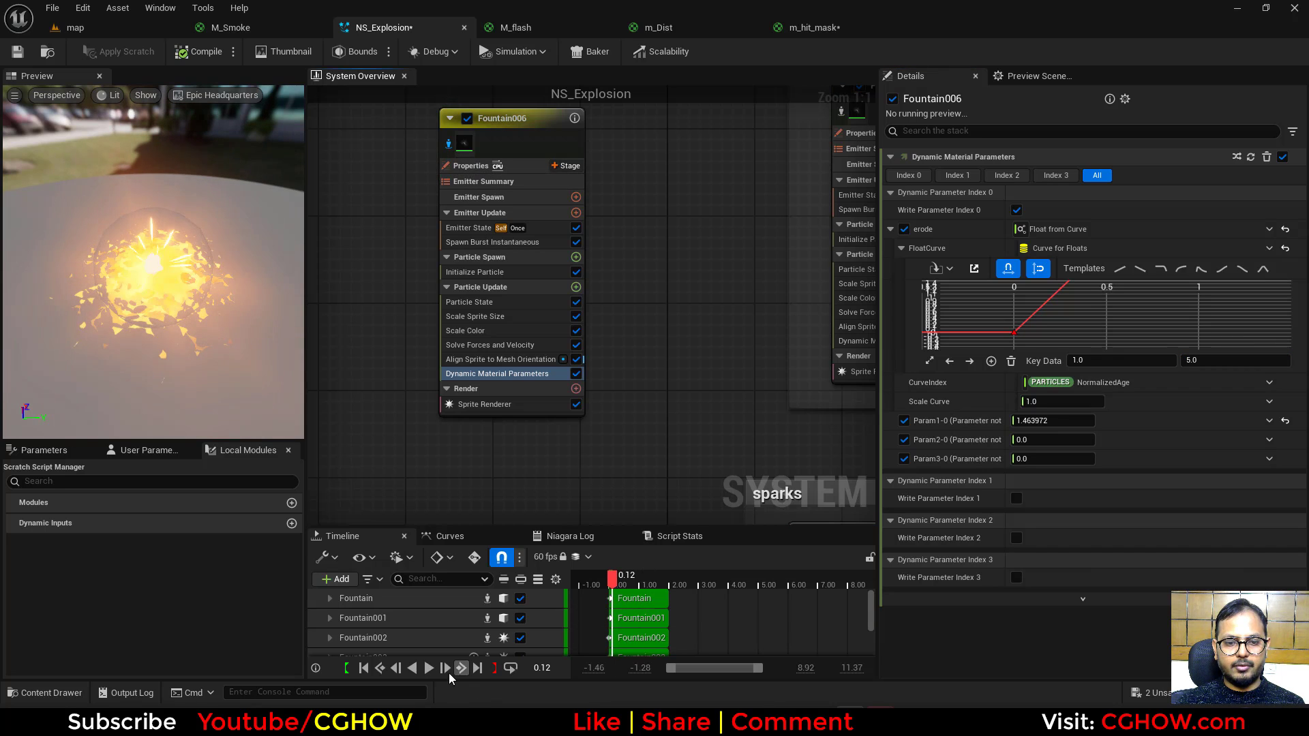
pyautogui.moveTo(614, 580); pyautogui.dragTo(620, 583)
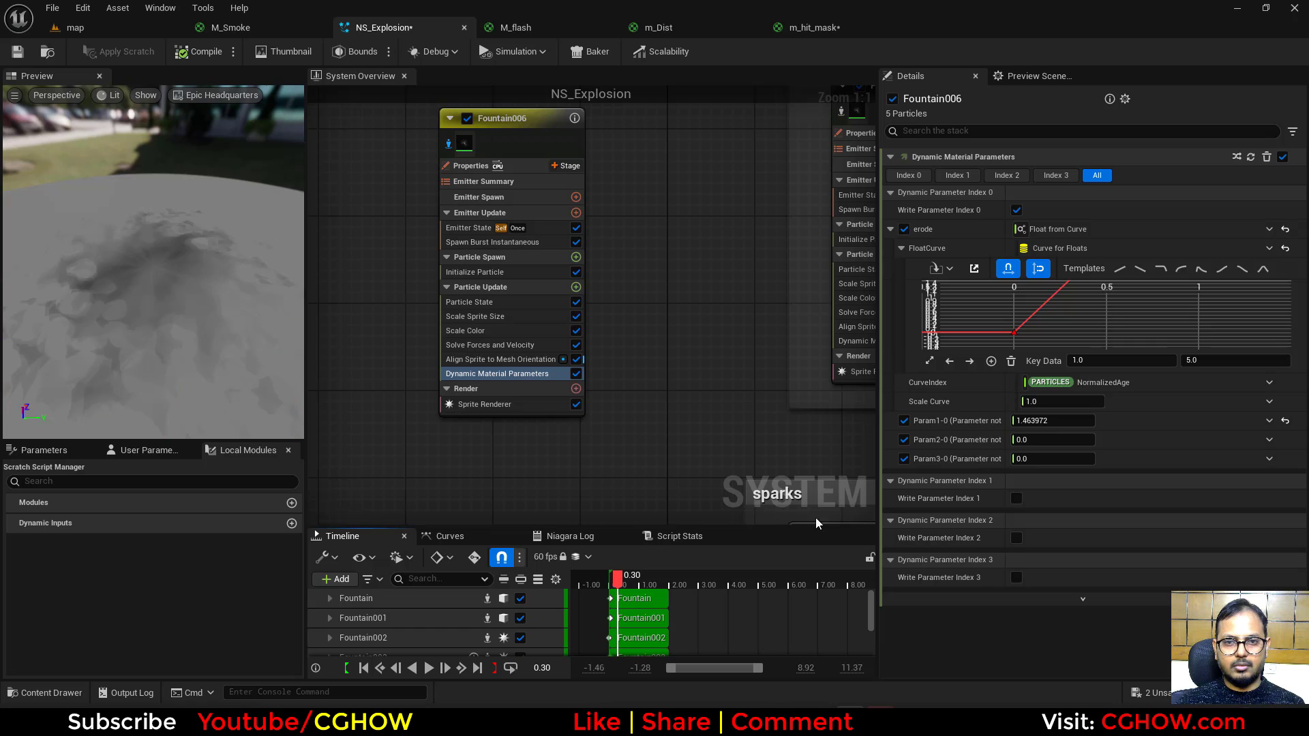
pyautogui.click(930, 360)
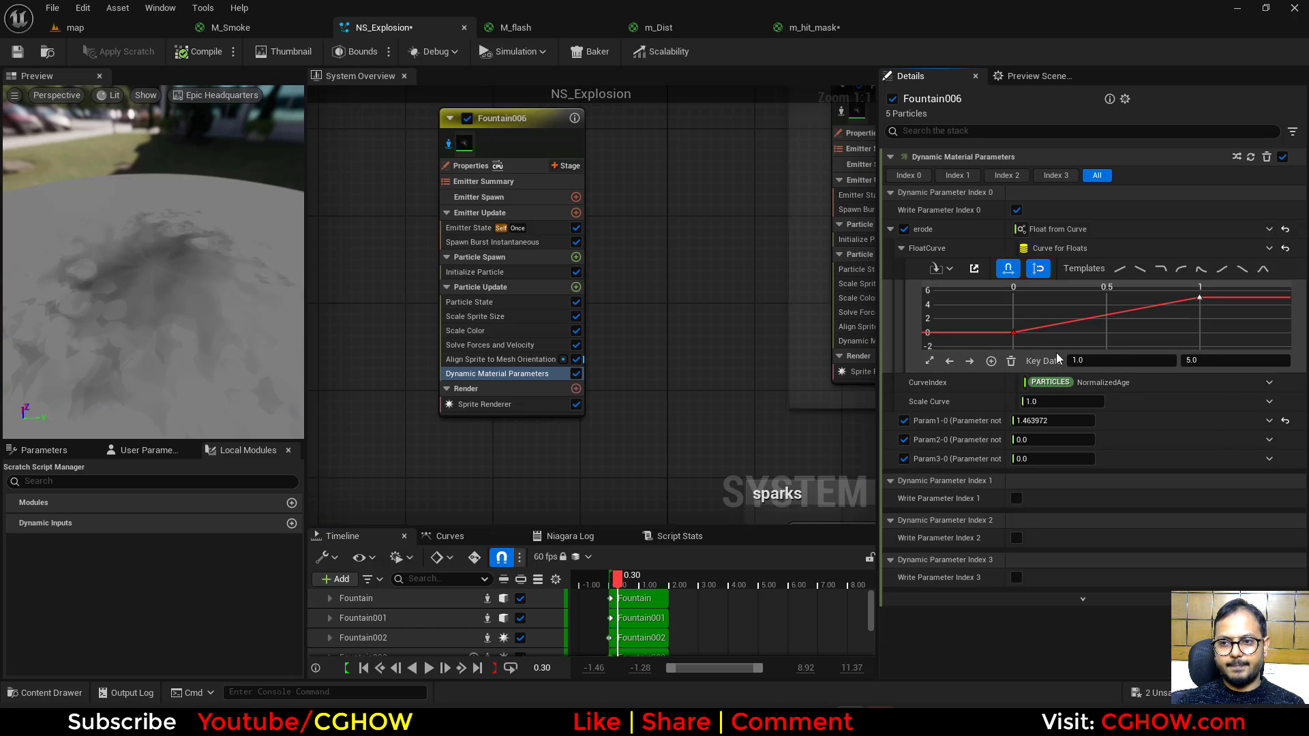
# Step: Replay the NS_Explosion actor in the map level to check how the ground mark erodes
pyautogui.click(73, 27)
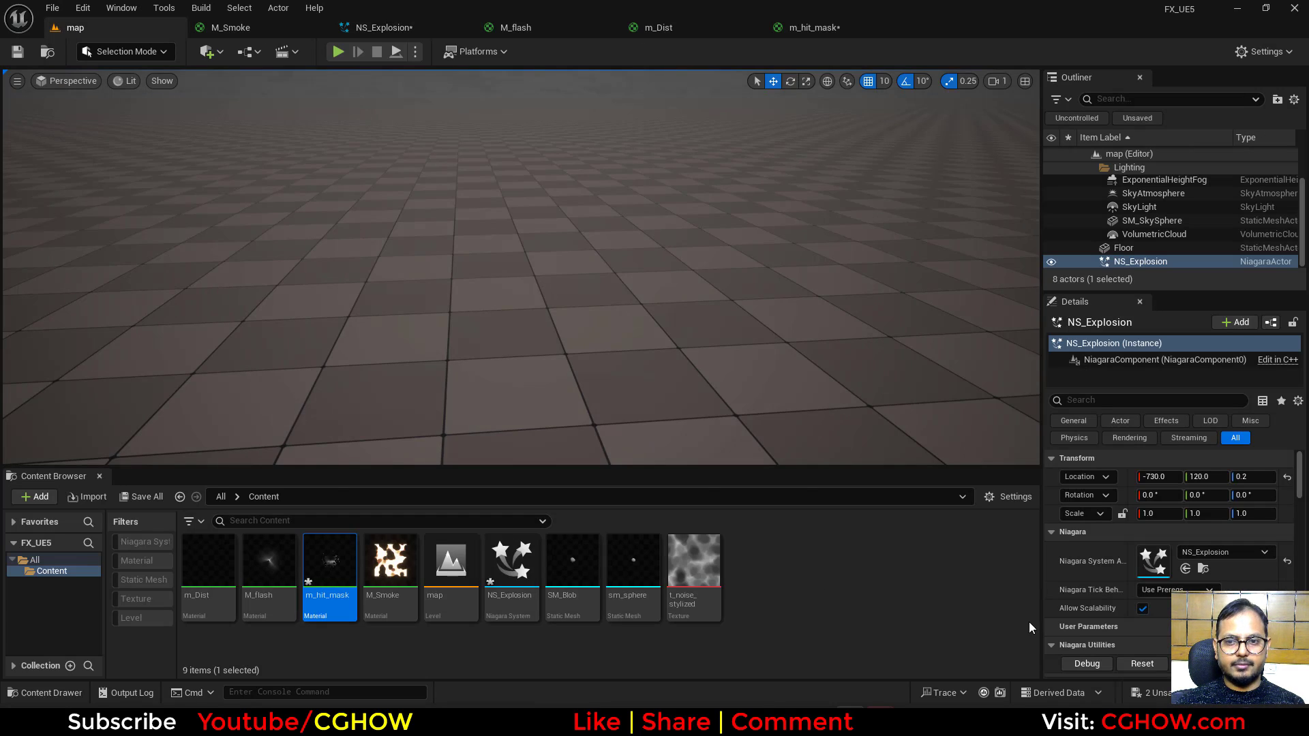
pyautogui.click(1142, 663)
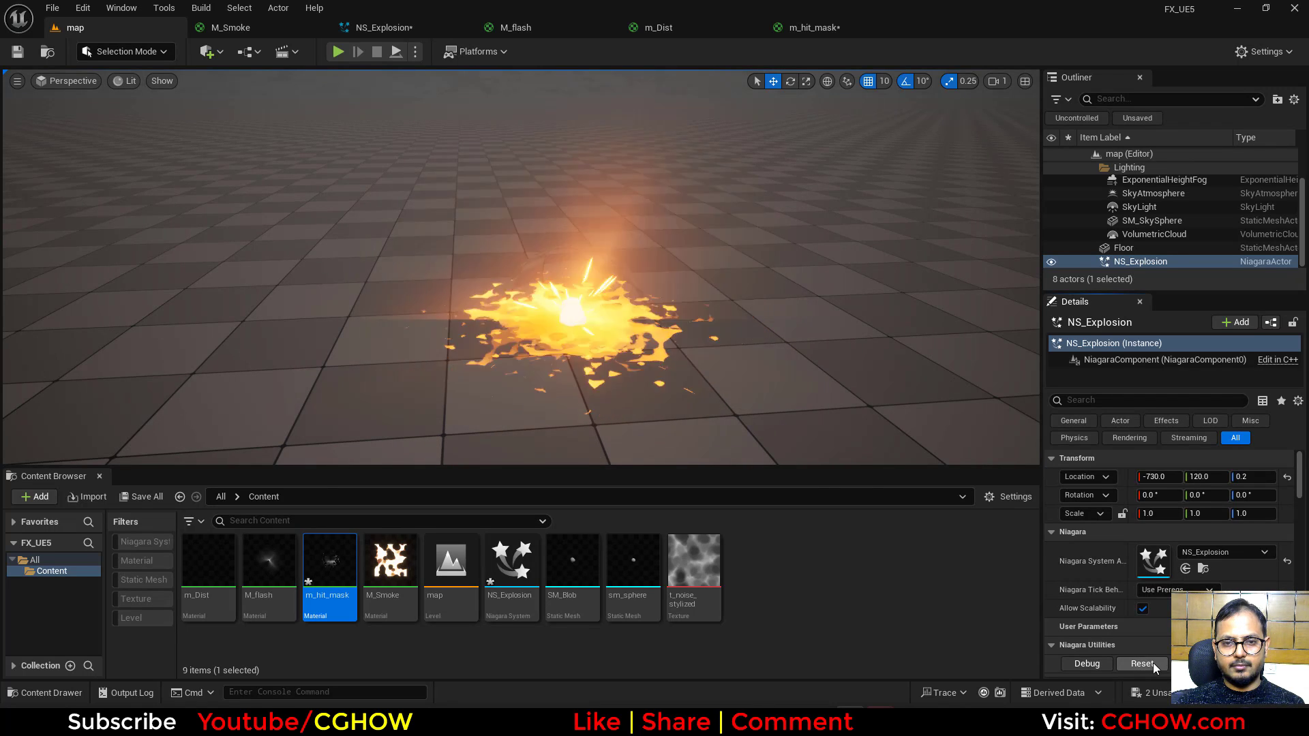
pyautogui.click(1153, 662)
# Step: Set the erode curve's start key time to 0.5 and replay the explosion repeatedly in the map level
pyautogui.click(395, 31)
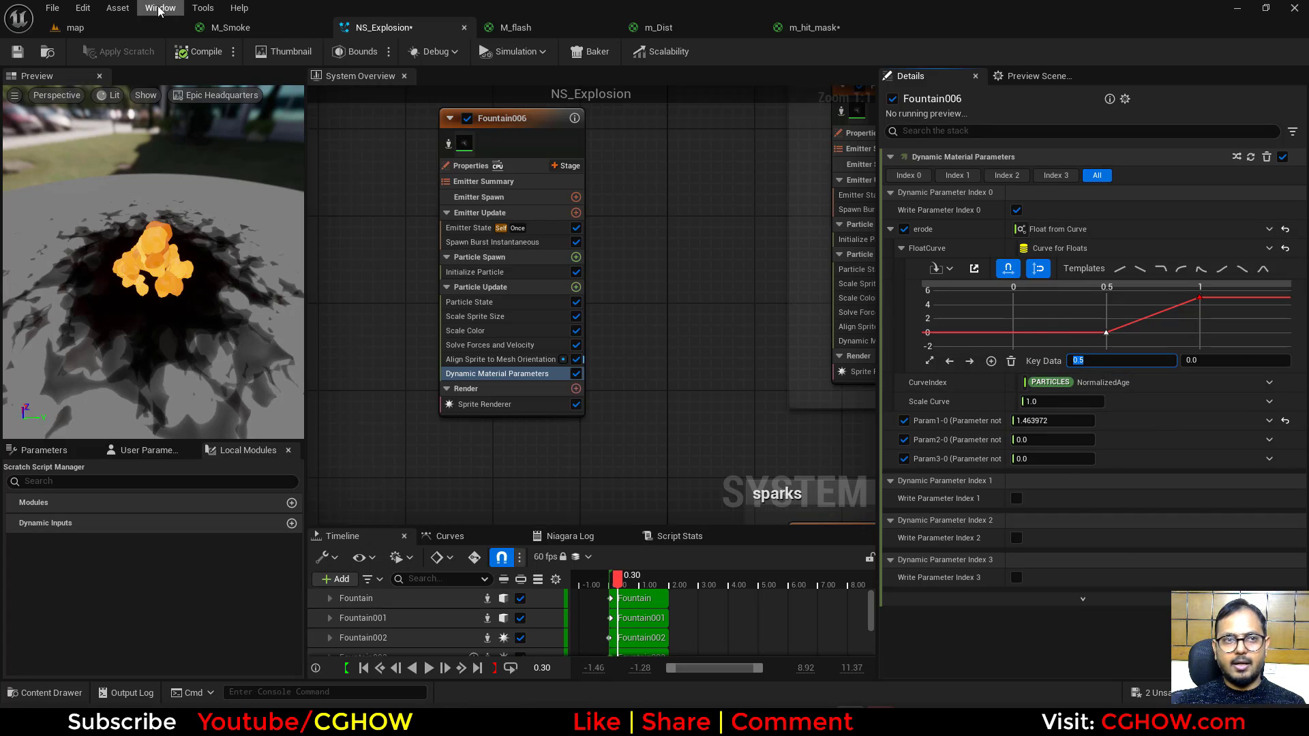
pyautogui.click(124, 27)
pyautogui.click(1142, 663)
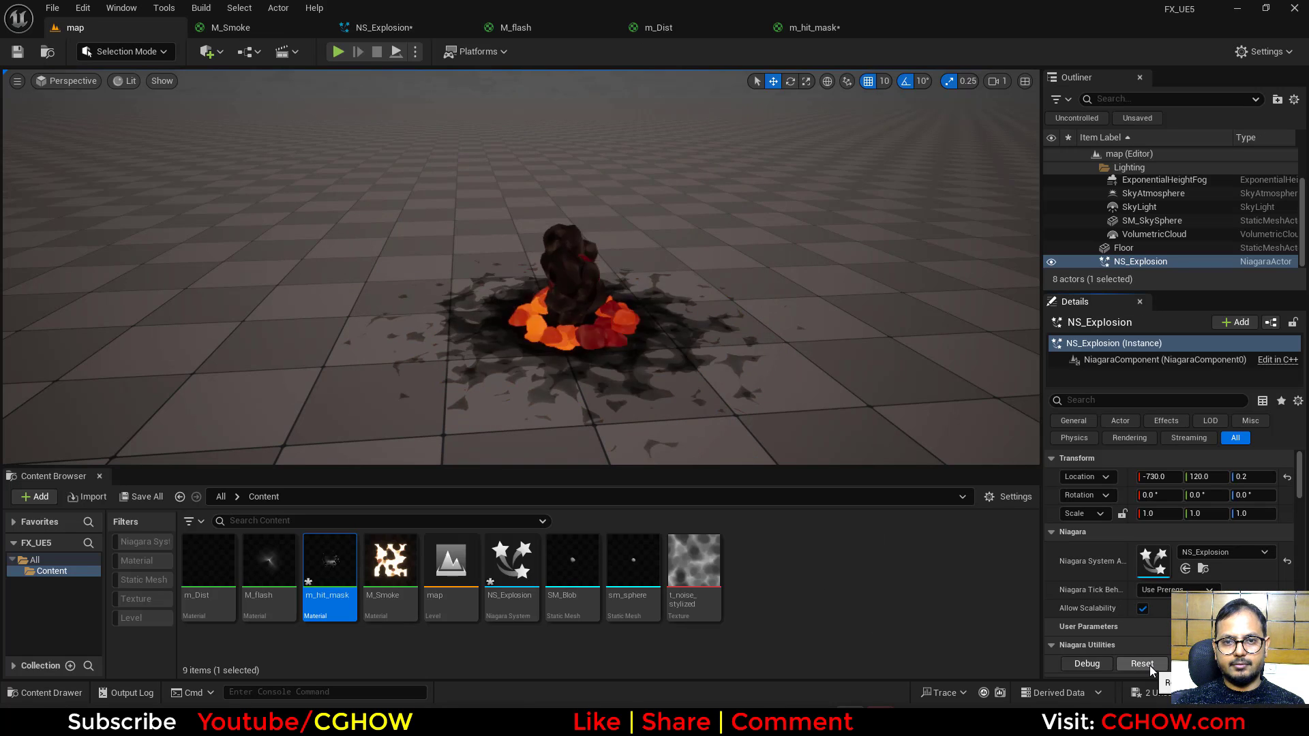
pyautogui.click(1143, 663)
pyautogui.click(1150, 667)
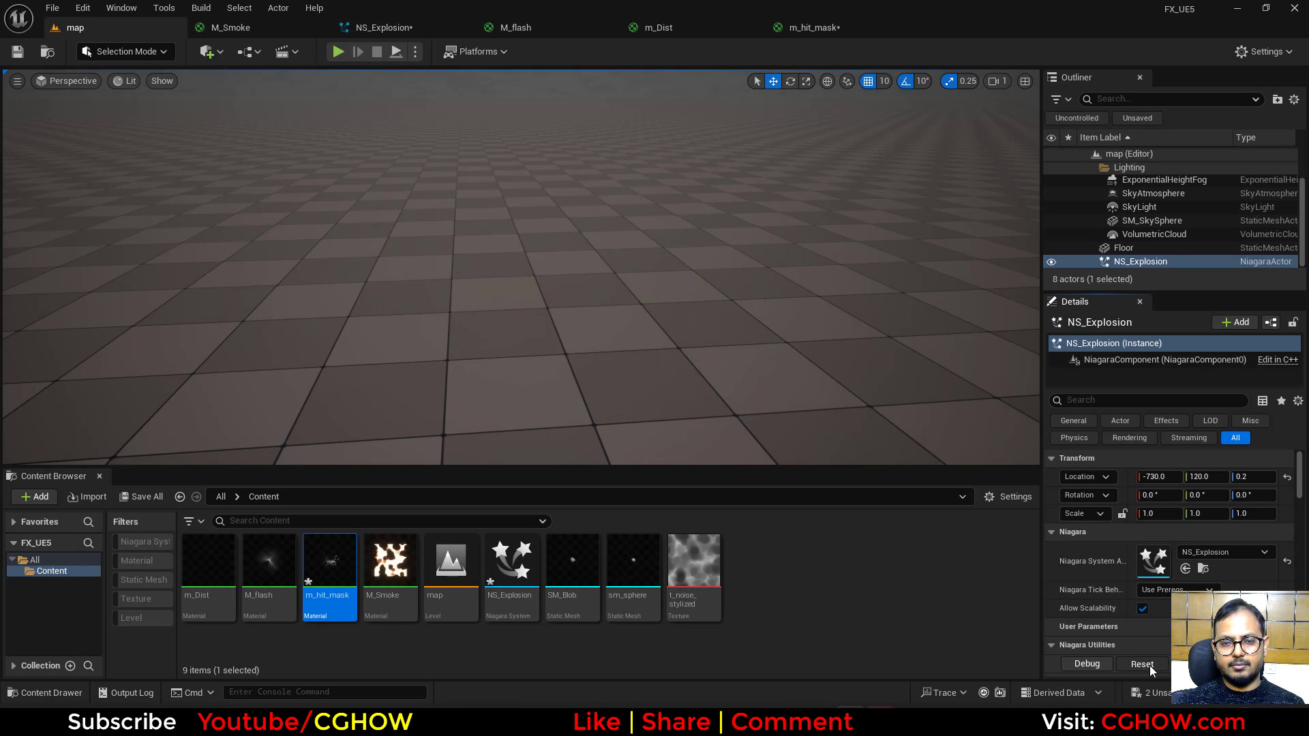
pyautogui.click(1150, 666)
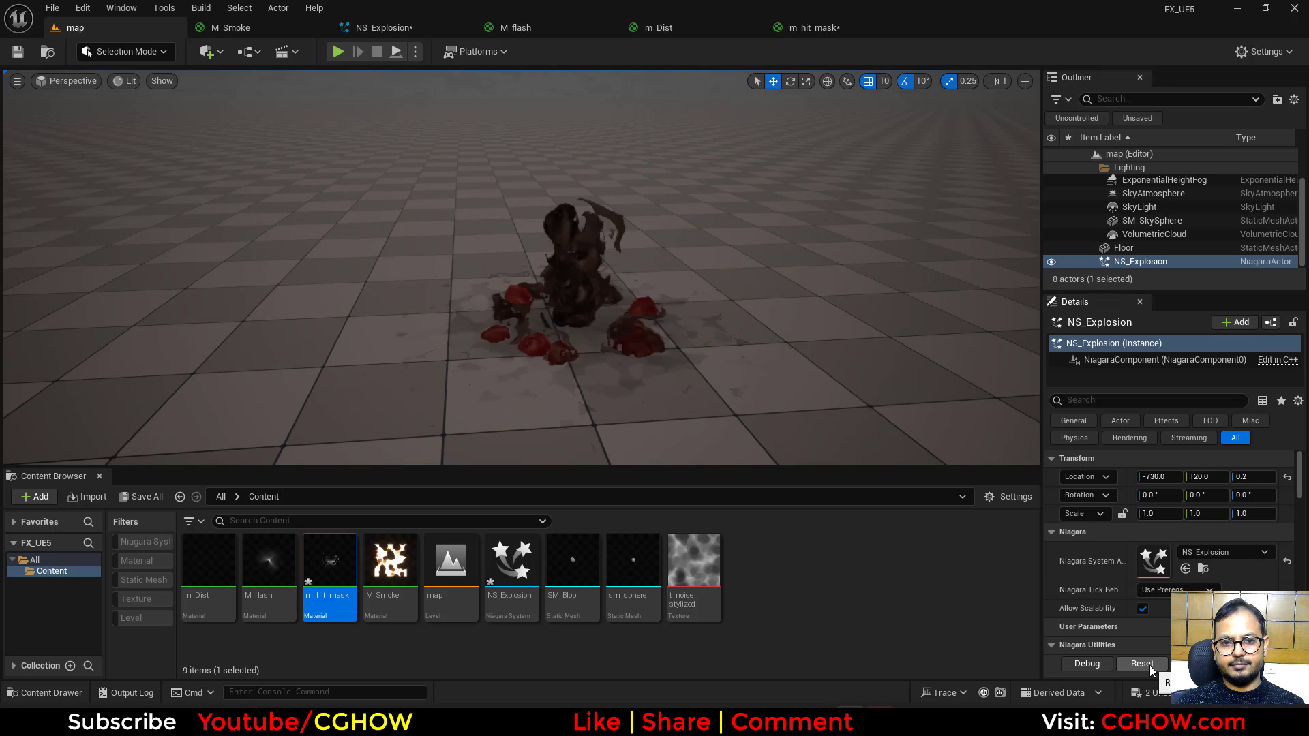
pyautogui.click(1150, 666)
# Step: Return to the m_hit_mask graph and move the Texture Sample feeding the Power node away from the node's connections
pyautogui.click(565, 31)
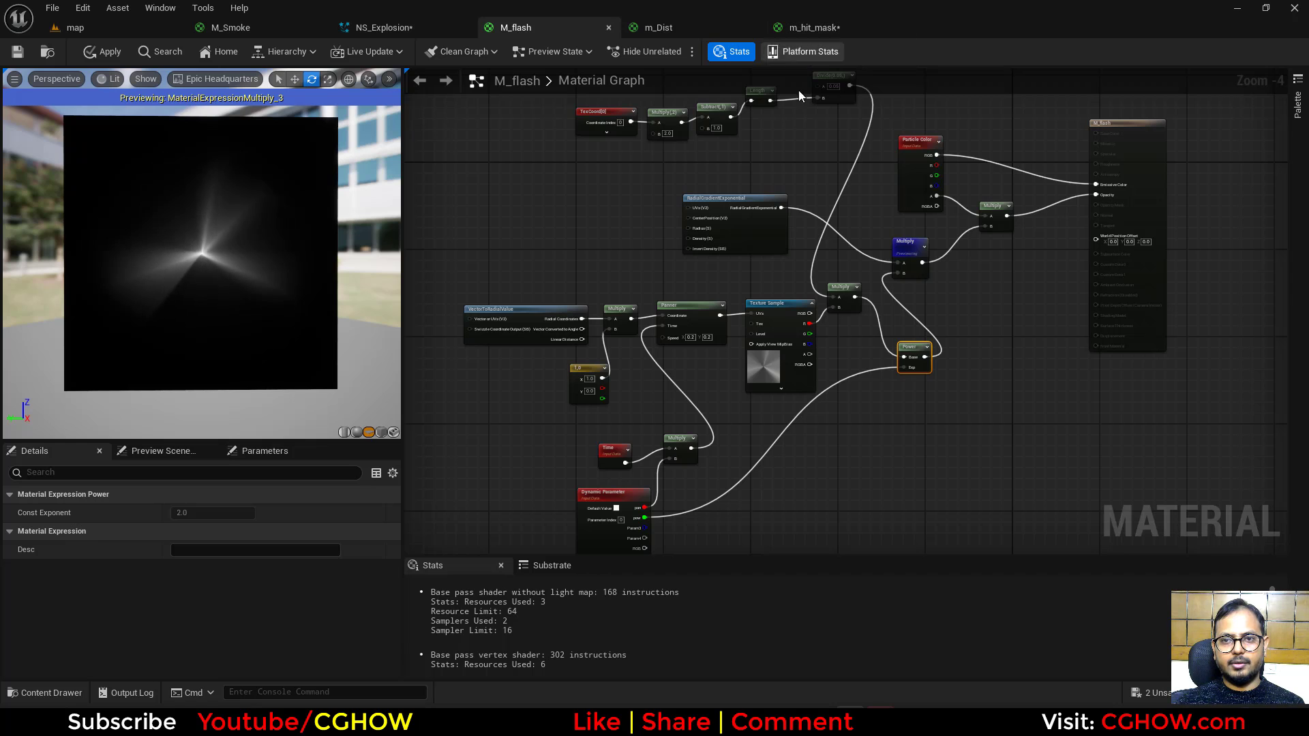
pyautogui.moveTo(786, 245); pyautogui.dragTo(813, 484, button='right')
pyautogui.click(827, 28)
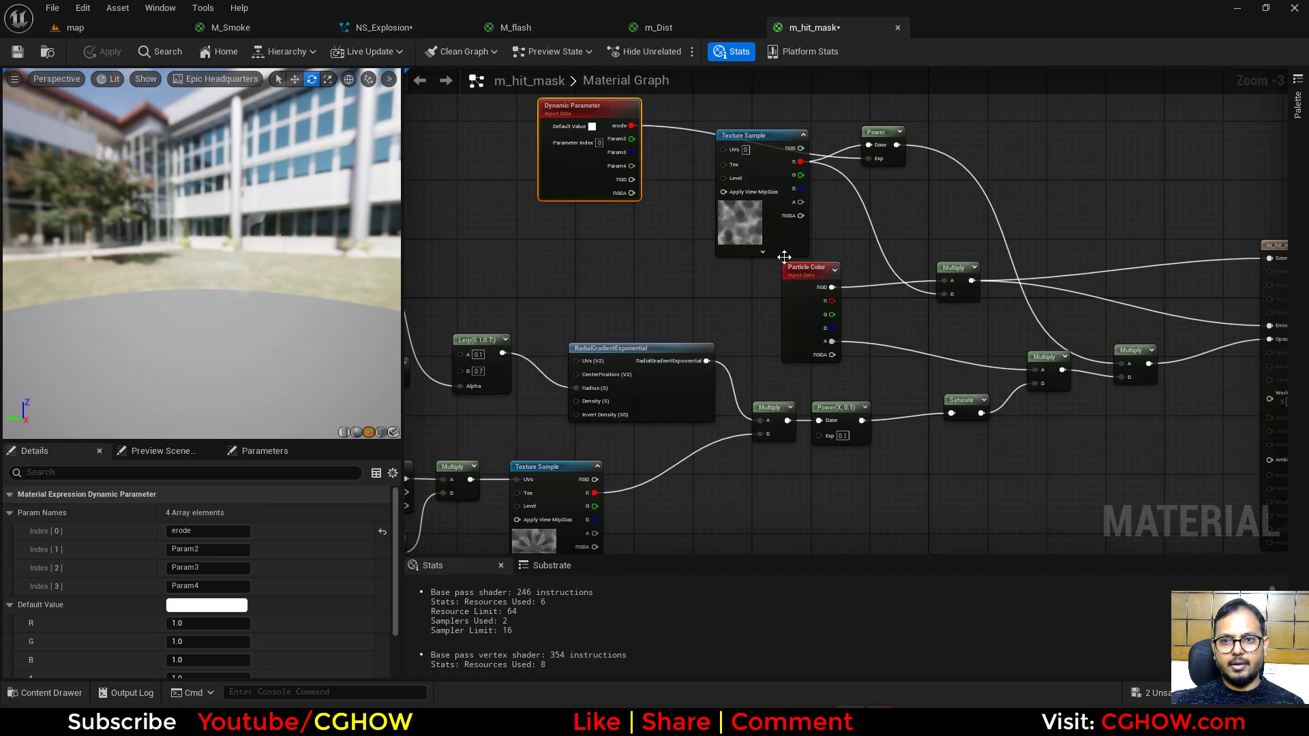
pyautogui.scroll(5, 827, 312)
pyautogui.moveTo(827, 312); pyautogui.dragTo(806, 356)
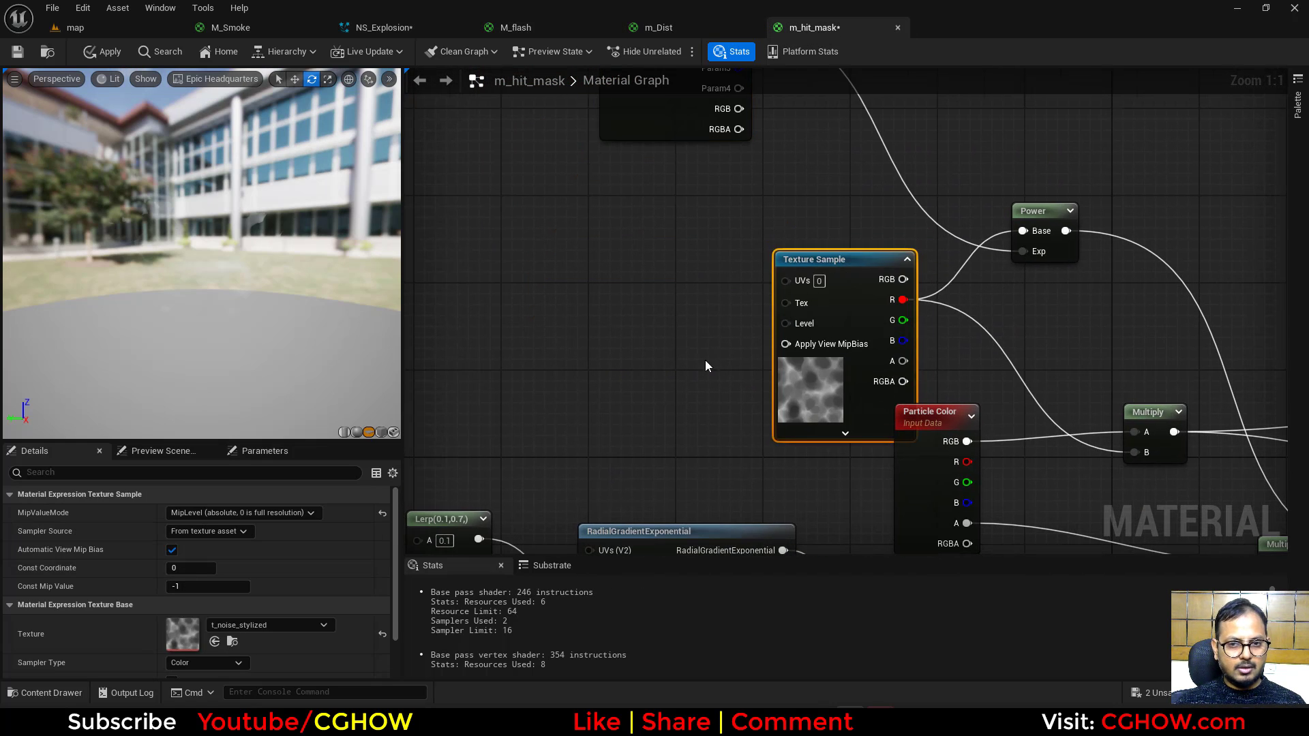
# Step: Connect the R output of the Texture Sample driving the Lerp alpha to the Power node's Base, replacing the previous texture input
pyautogui.scroll(-3, 589, 375)
pyautogui.moveTo(589, 375); pyautogui.dragTo(884, 337, button='right')
pyautogui.moveTo(693, 350); pyautogui.dragTo(577, 326, button='right')
pyautogui.click(577, 297)
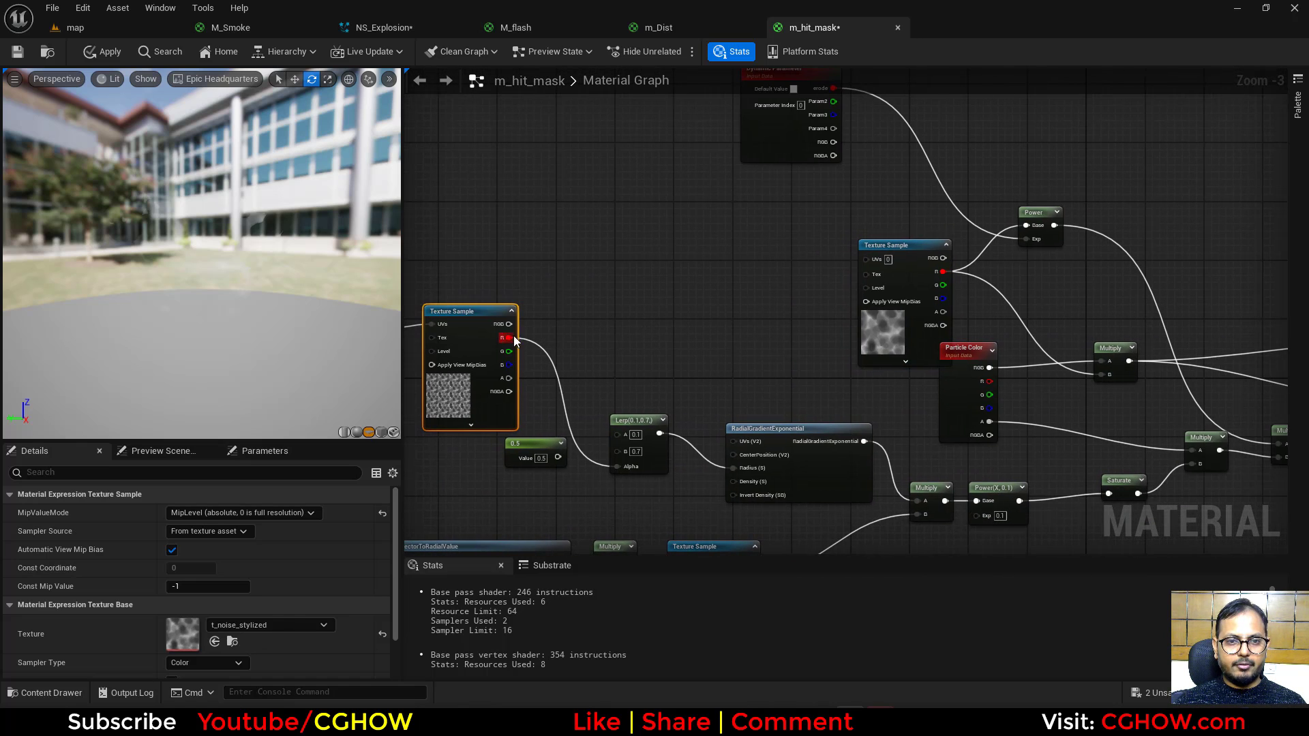
pyautogui.moveTo(513, 336); pyautogui.dragTo(1031, 230)
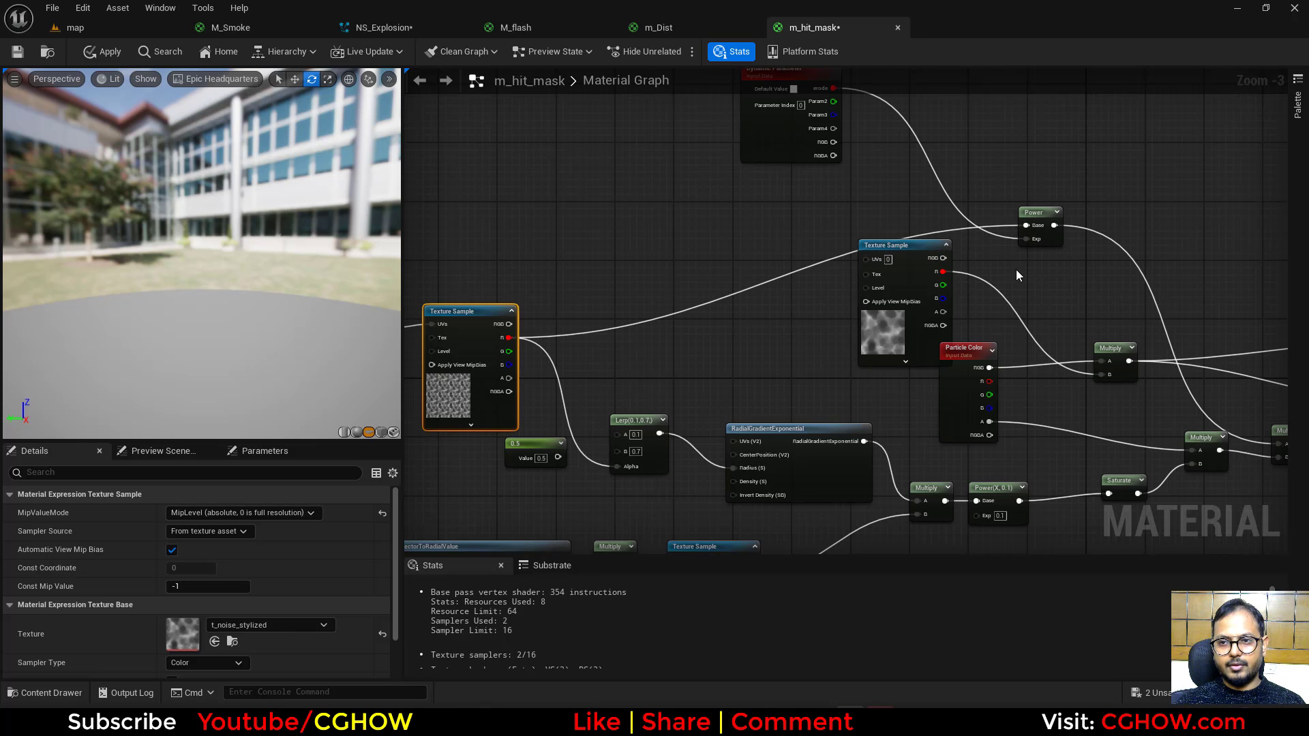
pyautogui.moveTo(787, 311); pyautogui.dragTo(727, 404, button='right')
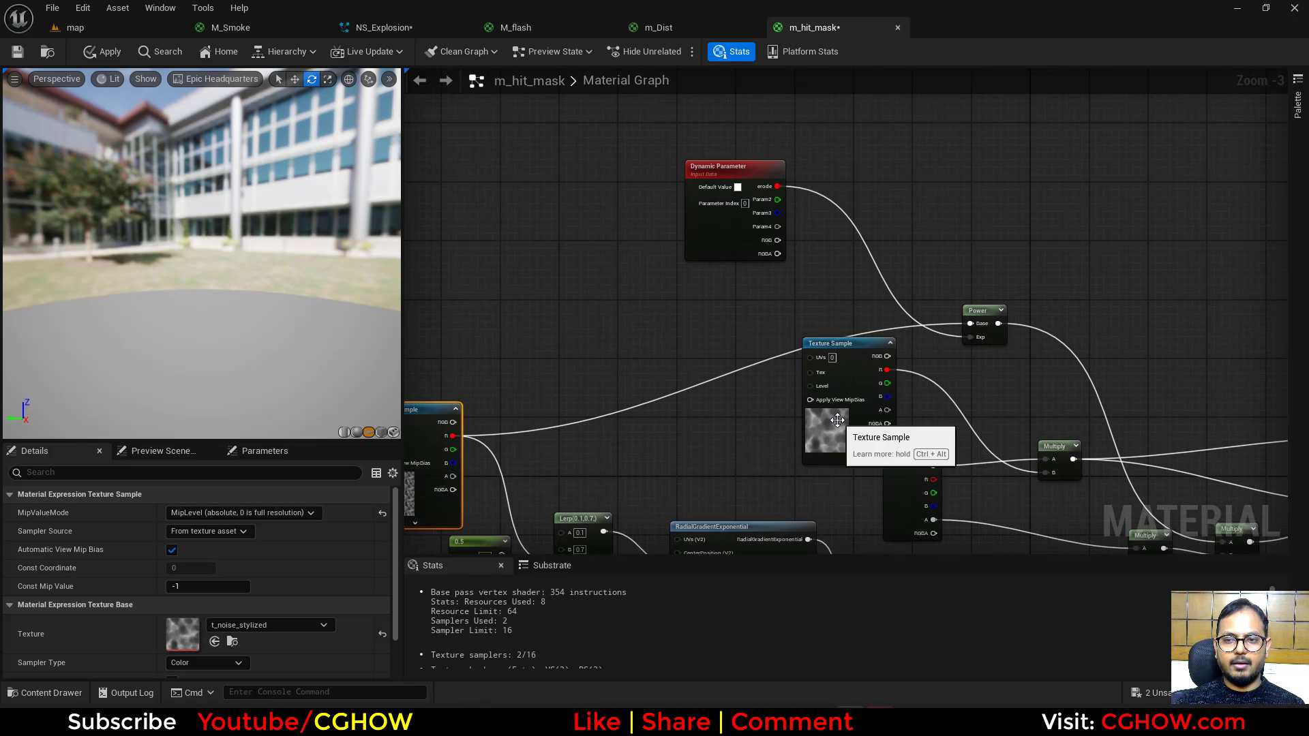
# Step: Move the Texture Sample feeding the Multiply node to a clearer spot in the m_hit_mask graph
pyautogui.moveTo(838, 428); pyautogui.dragTo(790, 468)
pyautogui.scroll(-1, 852, 418)
pyautogui.moveTo(852, 418); pyautogui.dragTo(735, 206, button='right')
pyautogui.scroll(-1, 754, 317)
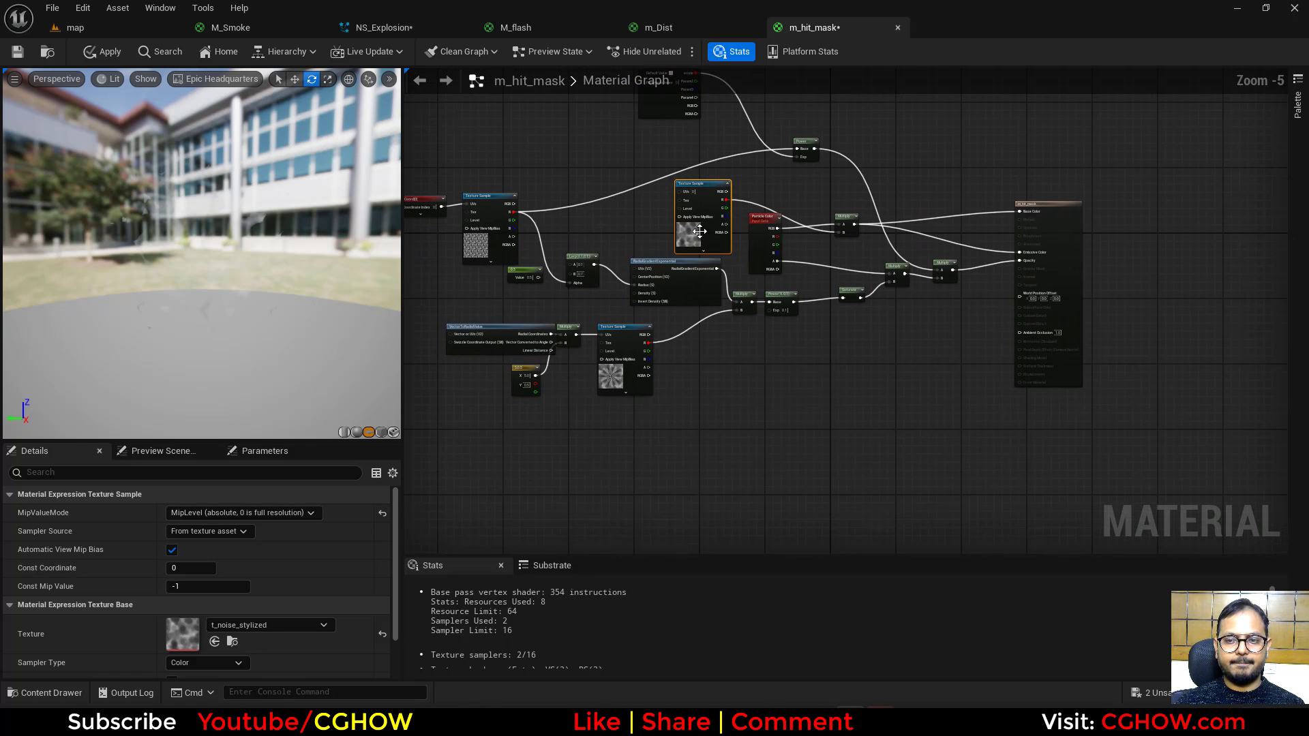
# Step: Apply the m_hit_mask material changes and replay the NS_Explosion actor in the map level
pyautogui.click(106, 54)
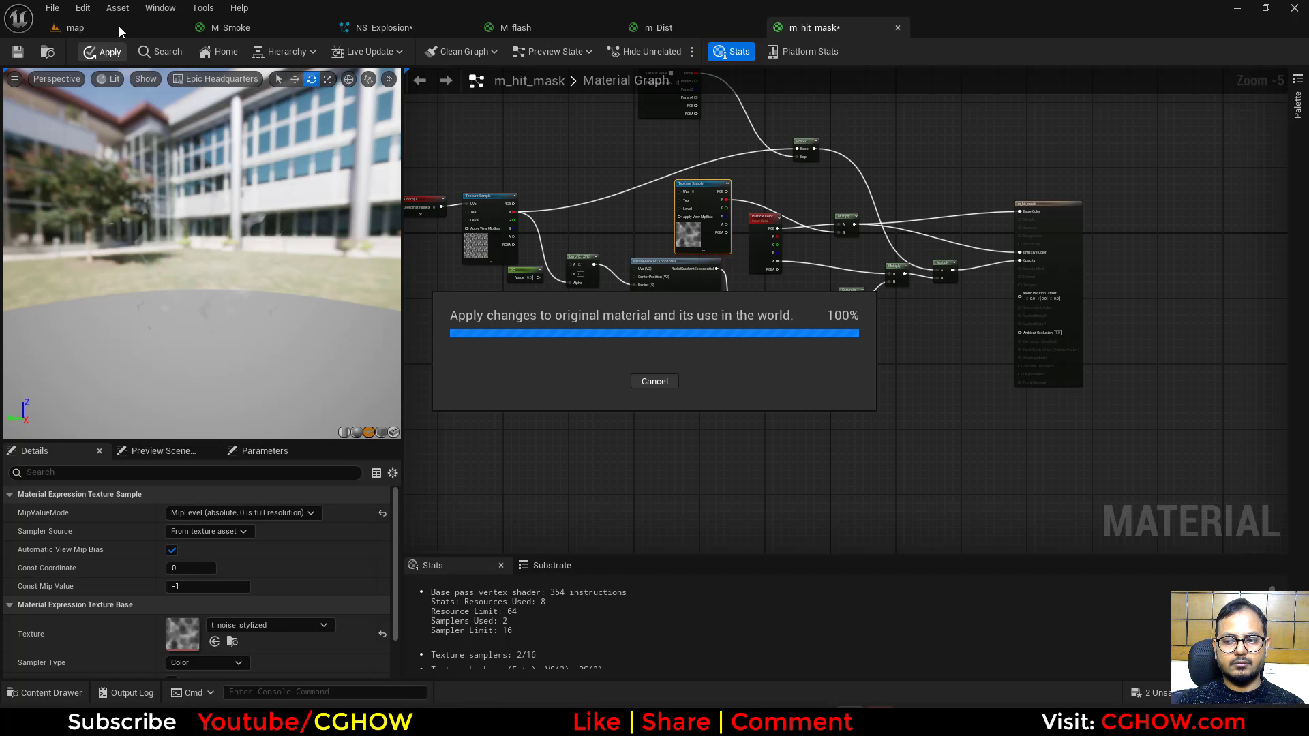
pyautogui.click(118, 26)
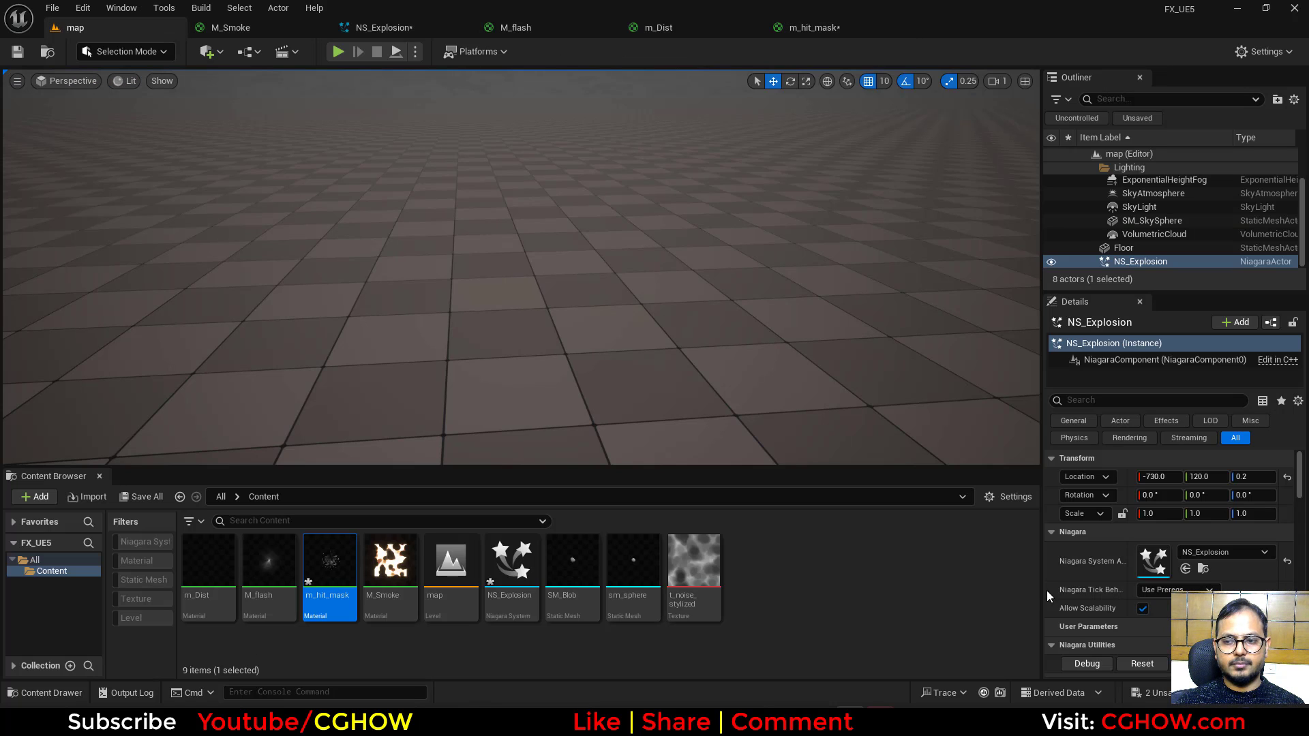
pyautogui.click(1143, 664)
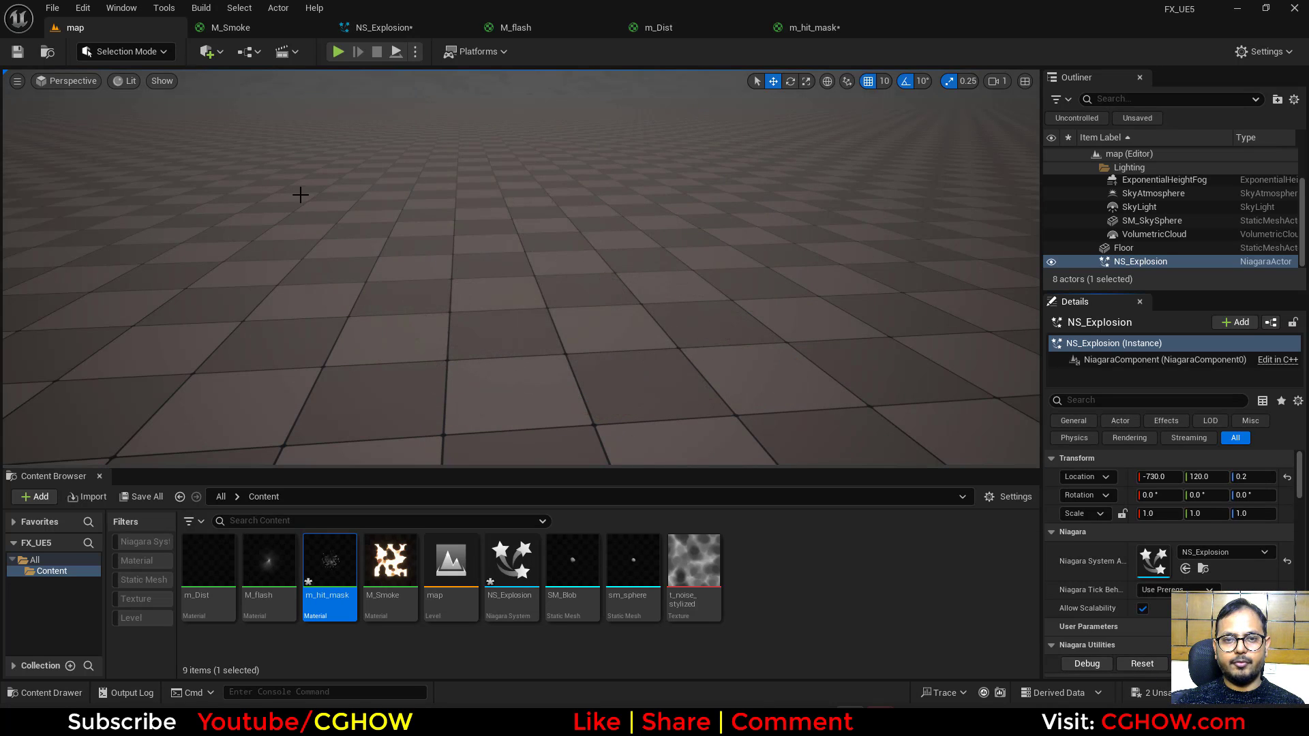
# Step: Set the Fountain006 emitter's particle lifetime in NS_Explosion to a minimum of 1.4 and a maximum of 1.6
pyautogui.click(415, 28)
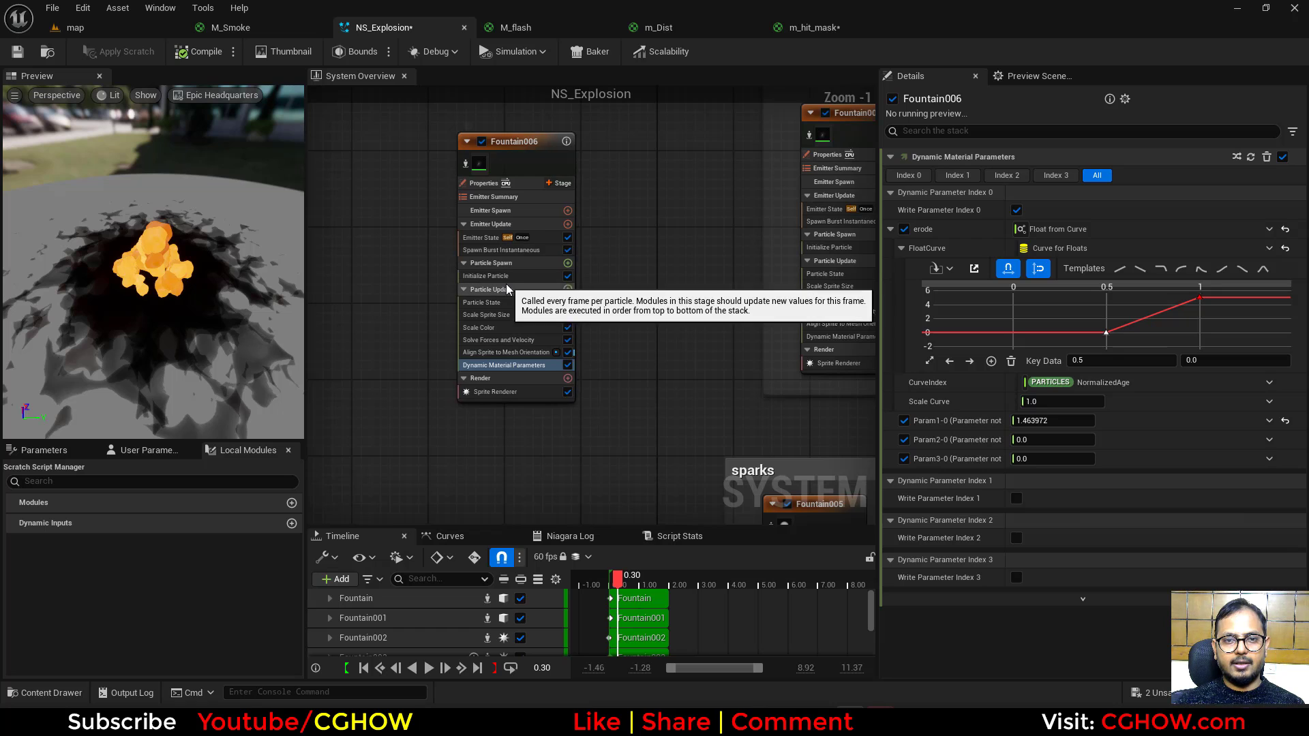
pyautogui.click(510, 274)
pyautogui.click(1047, 249)
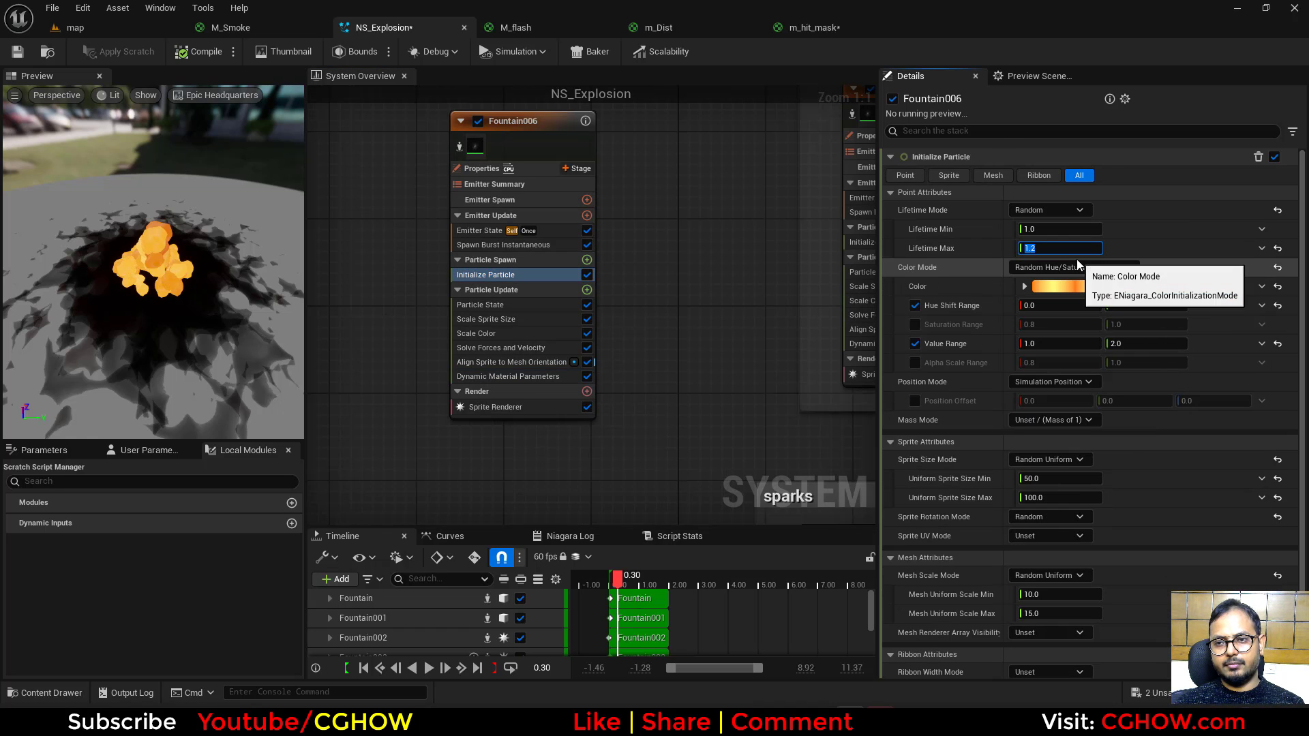
pyautogui.write('1.6')
pyautogui.press('Return')
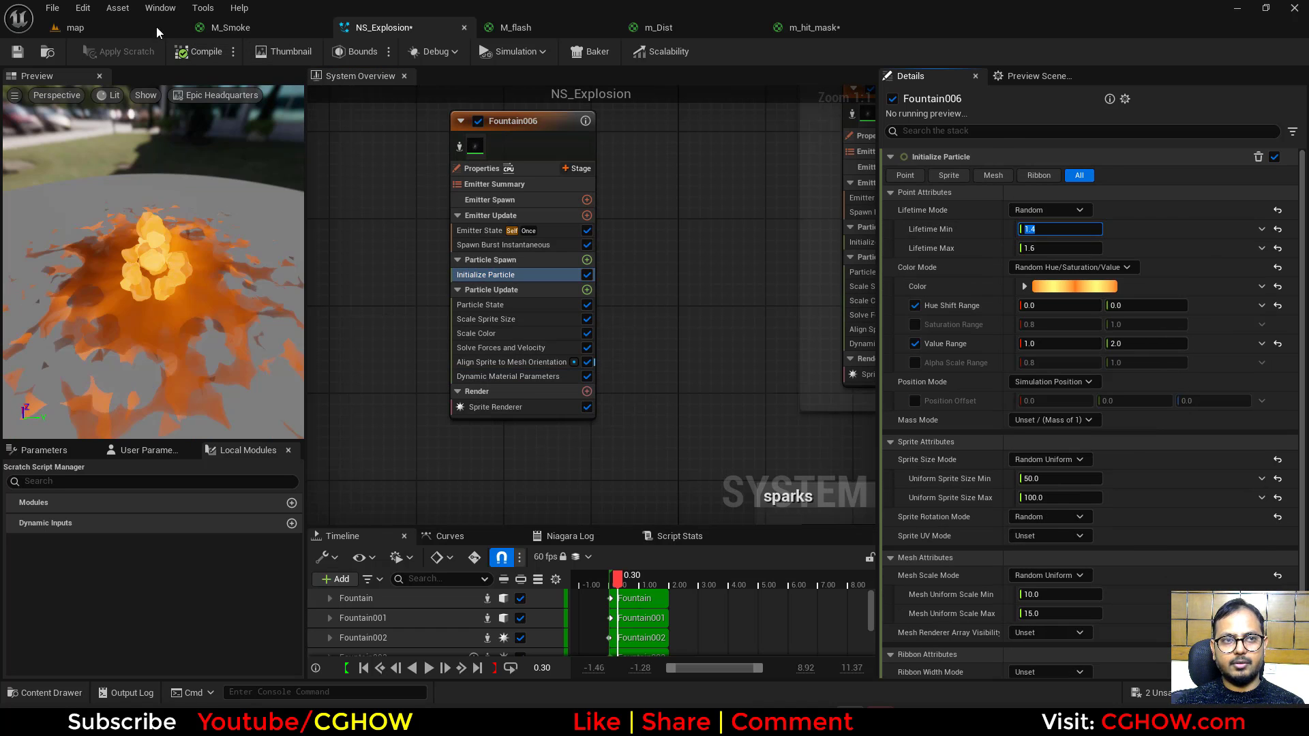
# Step: Replay NS_Explosion several times in the map level to check how long the ground mark lasts
pyautogui.click(75, 27)
pyautogui.click(1139, 667)
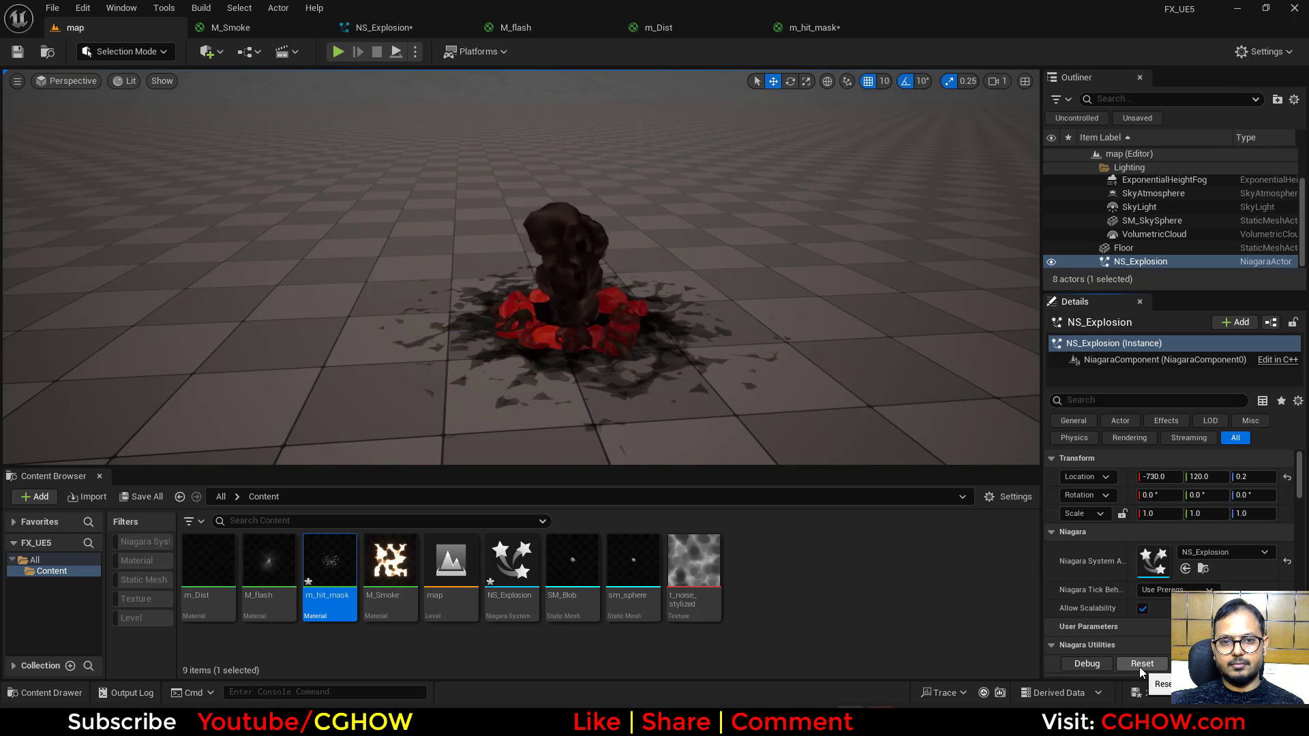
pyautogui.click(1139, 665)
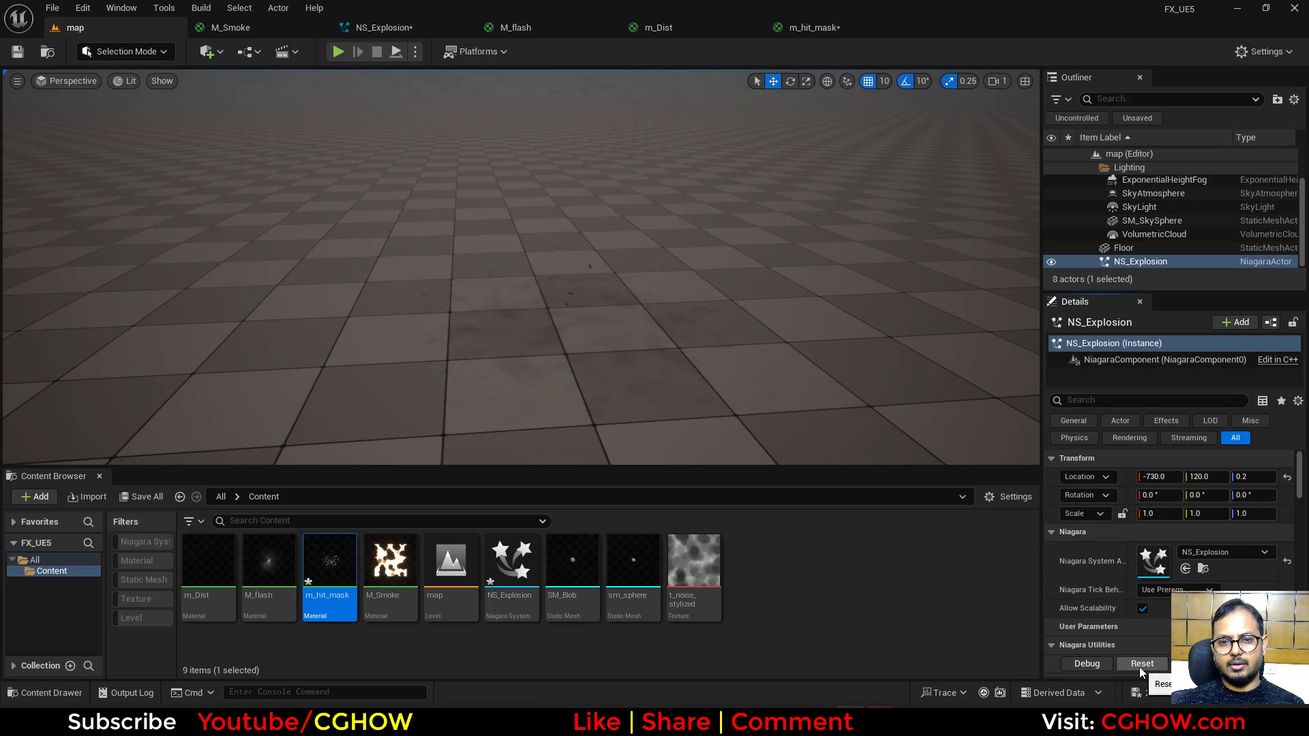
pyautogui.click(1140, 667)
pyautogui.click(1139, 667)
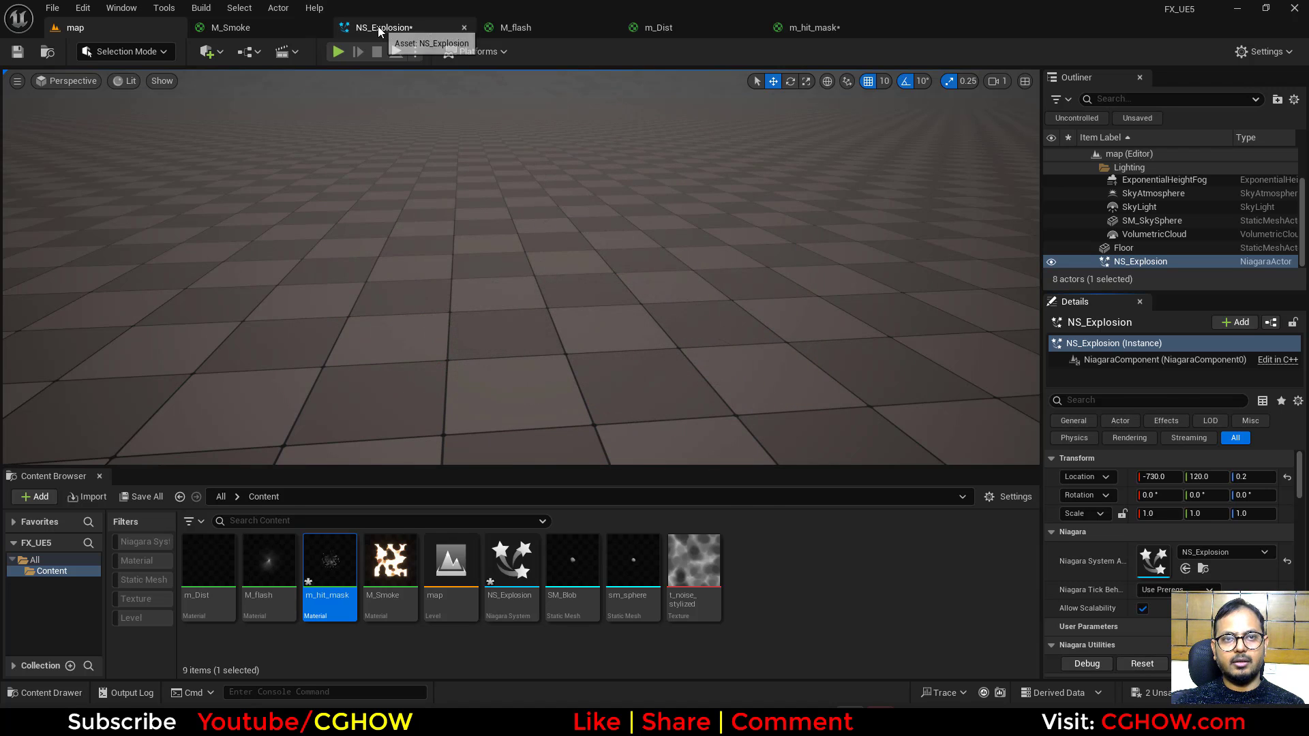
# Step: Raise the Fountain006 emitter's Lifetime Max to 1.8 in NS_Explosion's Initialize Particle settings
pyautogui.click(378, 26)
pyautogui.click(1052, 248)
pyautogui.write('1.8')
pyautogui.press('Return')
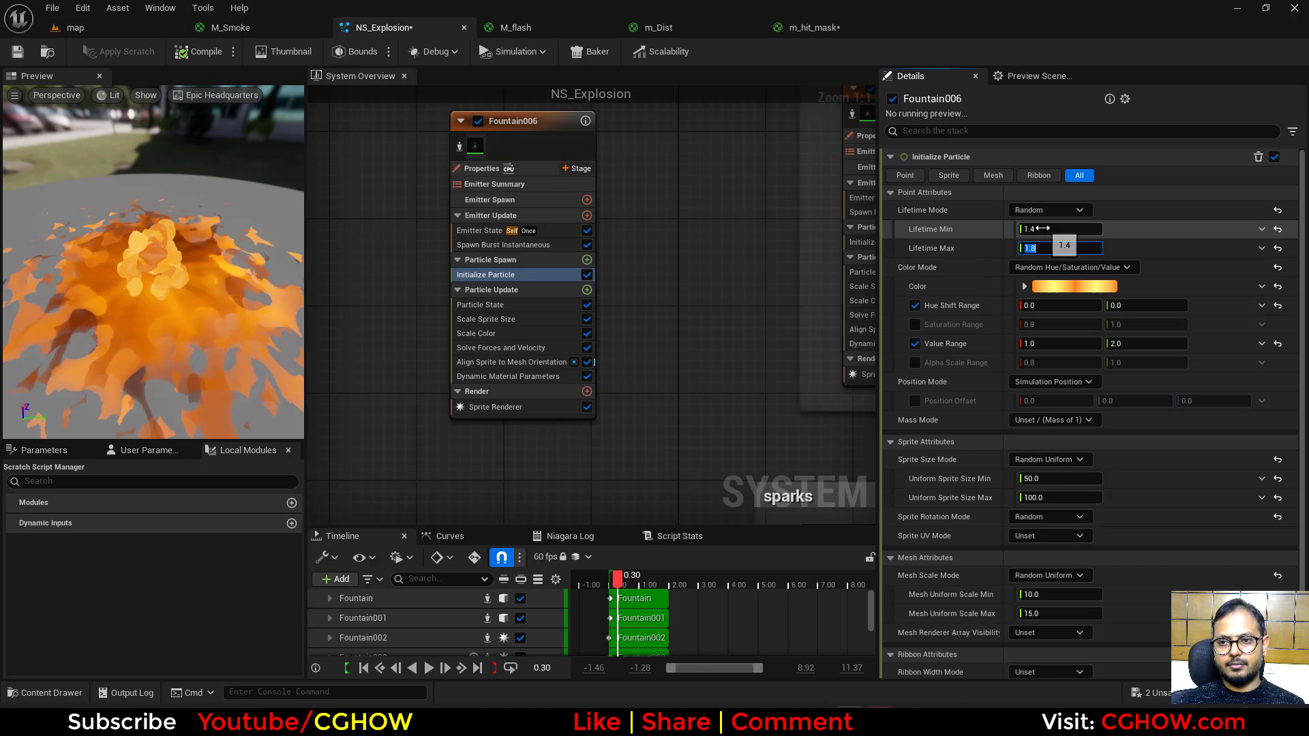
pyautogui.click(1056, 231)
# Step: Replay the explosion repeatedly in the map level to judge the ground mark's extended lifetime
pyautogui.click(73, 27)
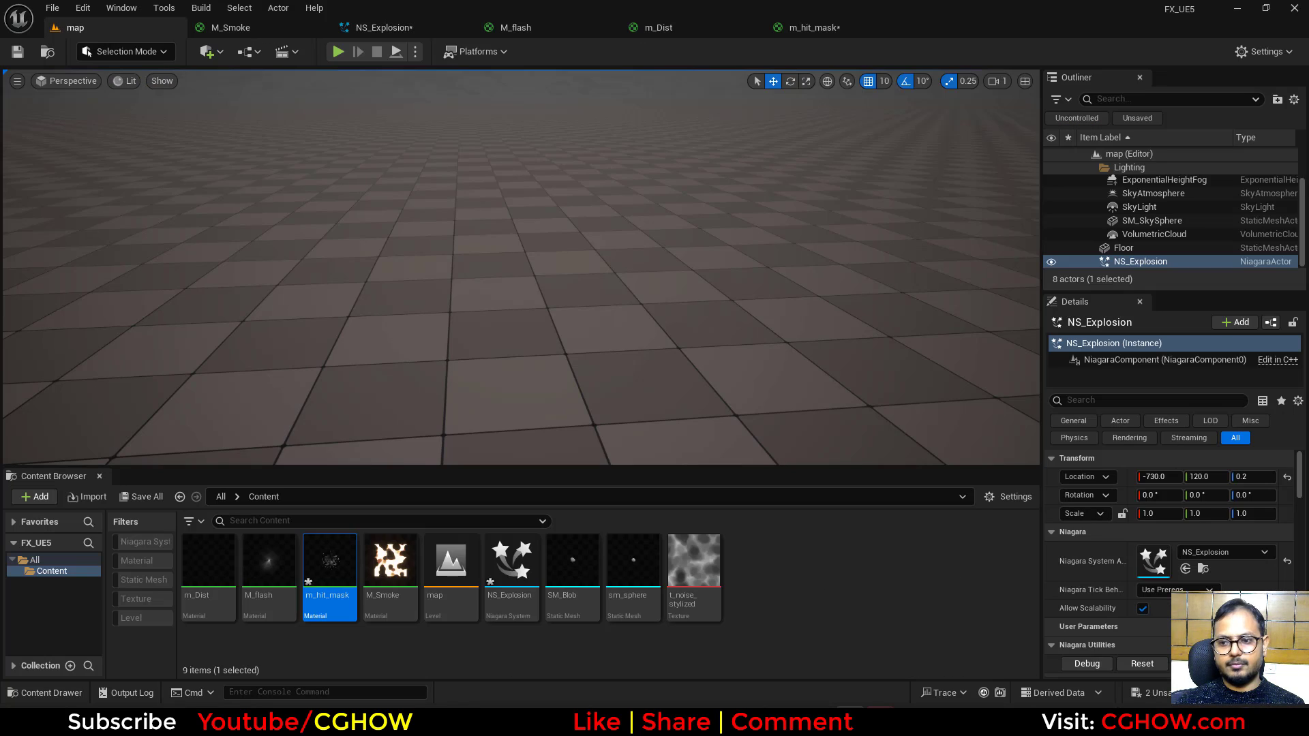
pyautogui.click(1142, 664)
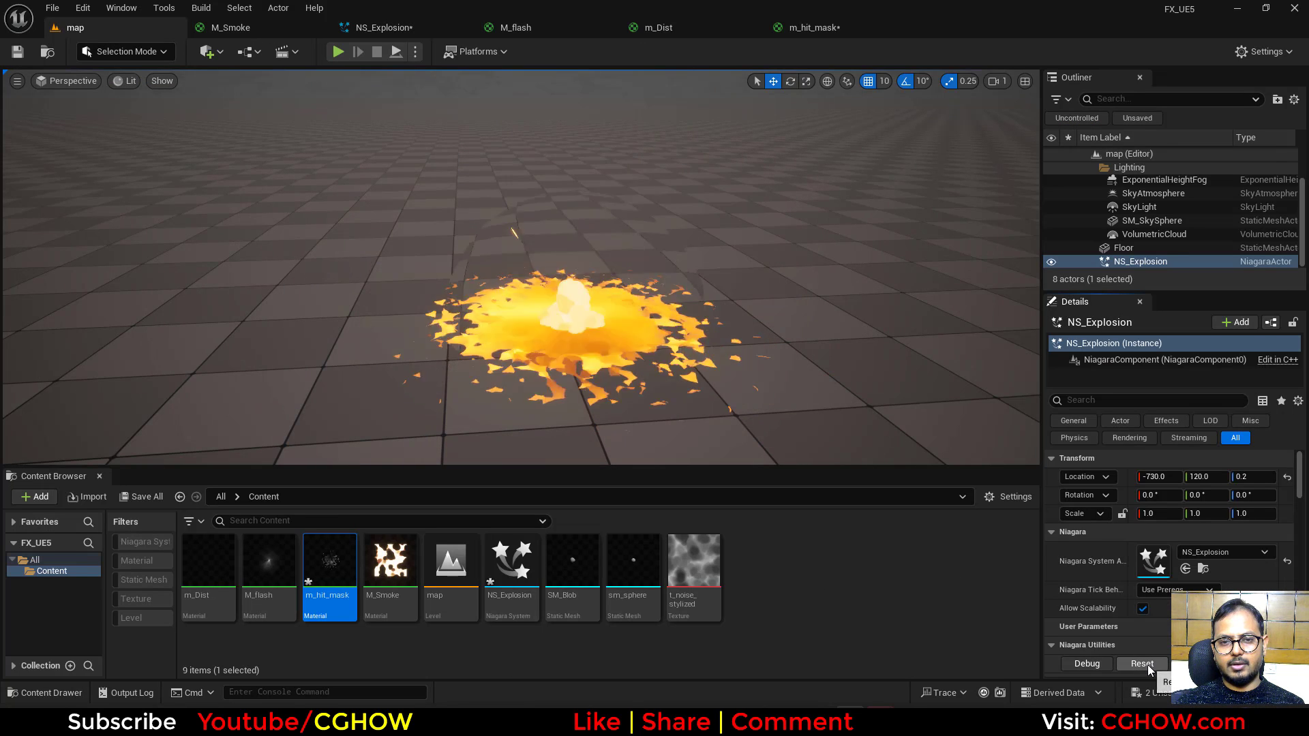
pyautogui.click(1147, 665)
pyautogui.click(1148, 665)
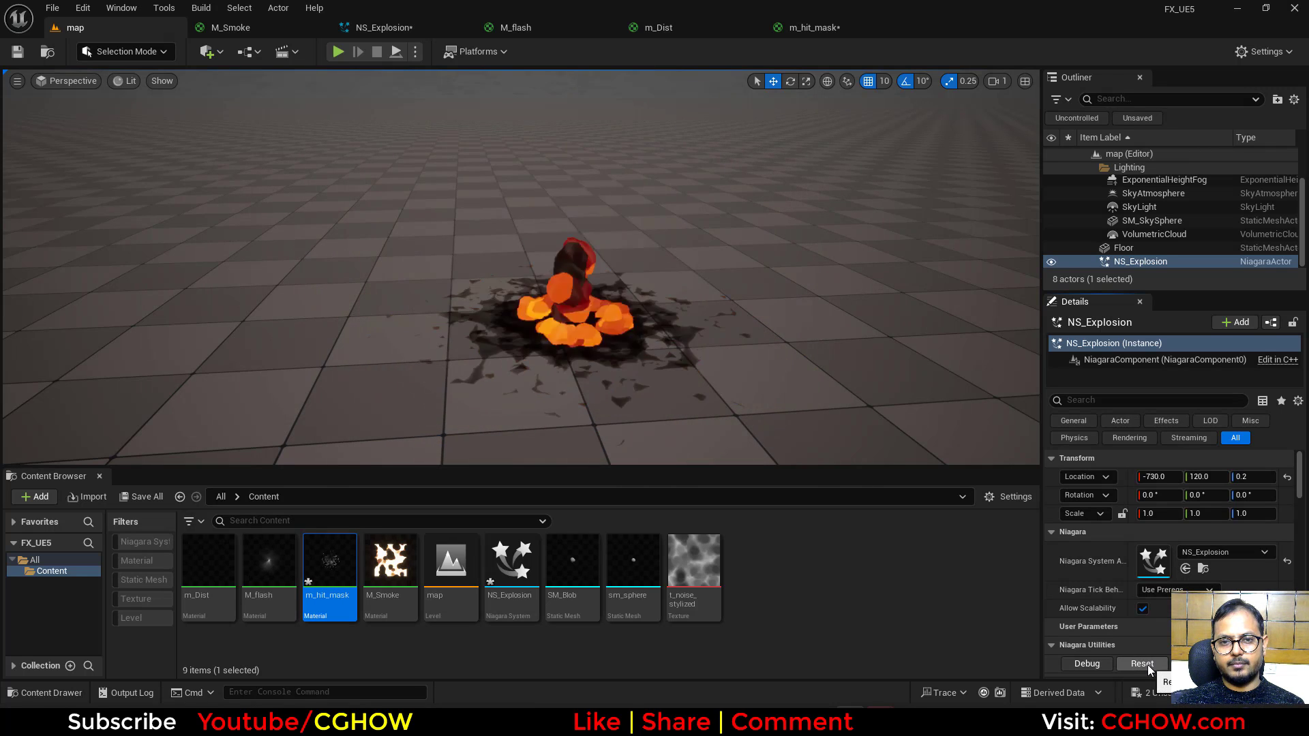
pyautogui.click(1147, 664)
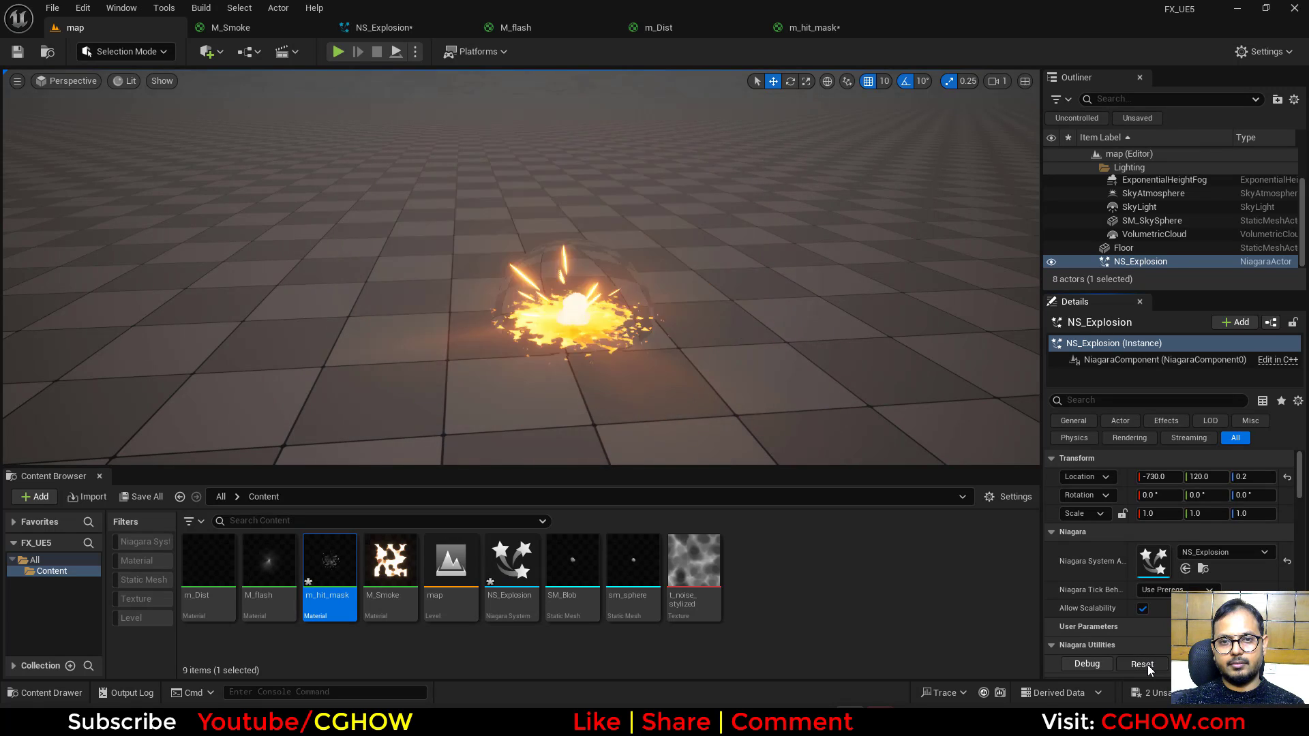
pyautogui.click(1146, 661)
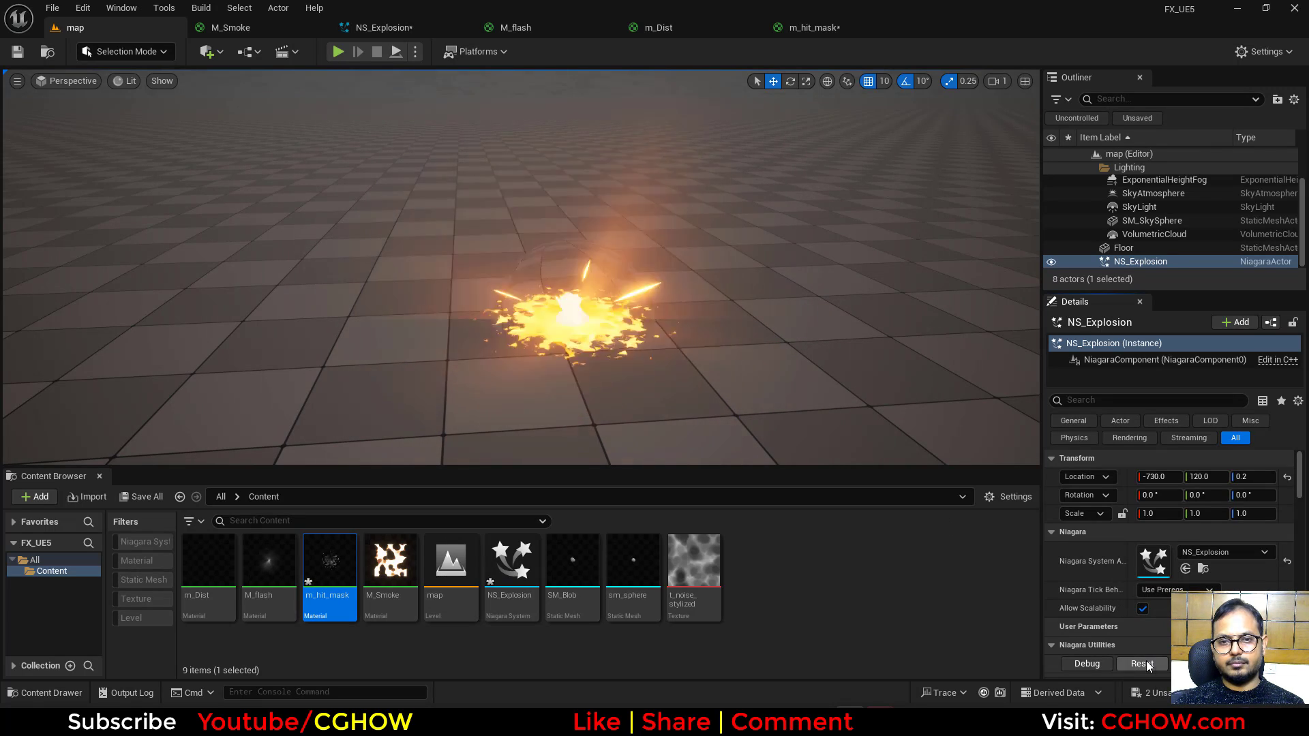
# Step: Duplicate the flash emitter Fountain002 into the empty space above the flash group in the NS_Explosion system overview
pyautogui.click(384, 28)
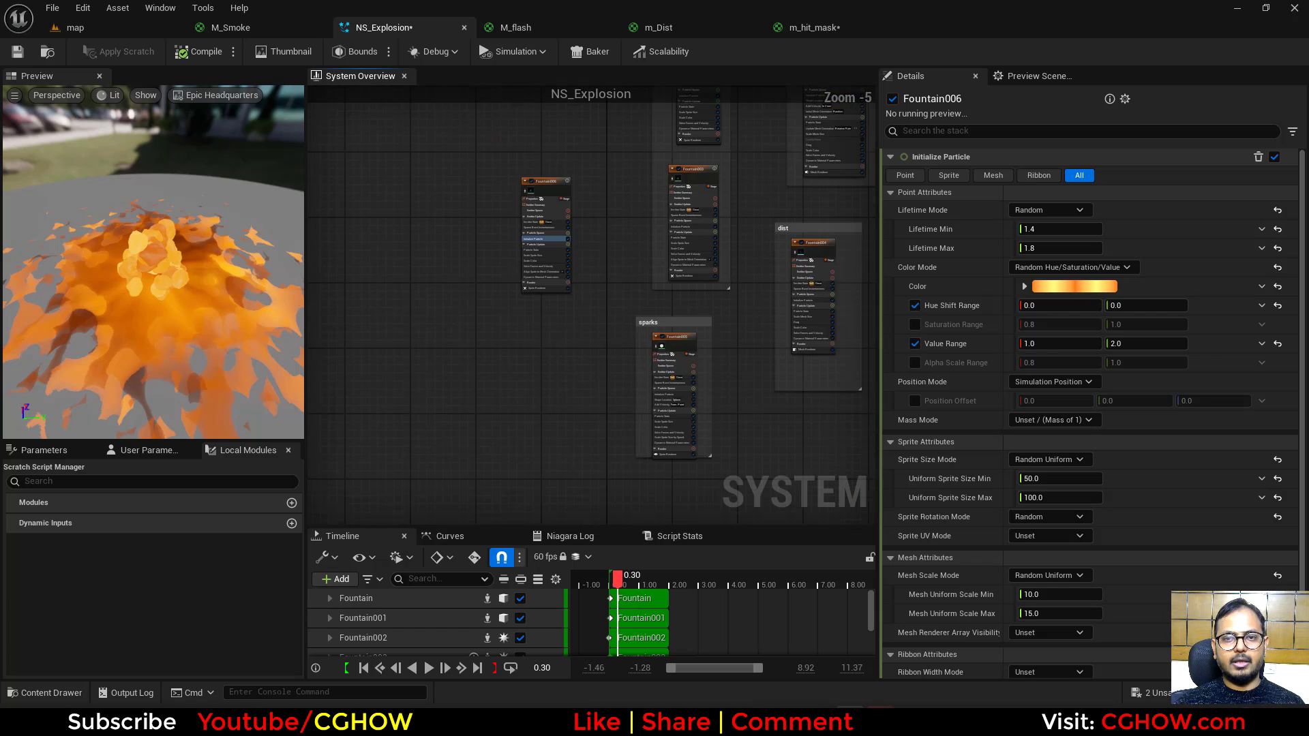
pyautogui.scroll(3, 626, 253)
pyautogui.click(613, 308)
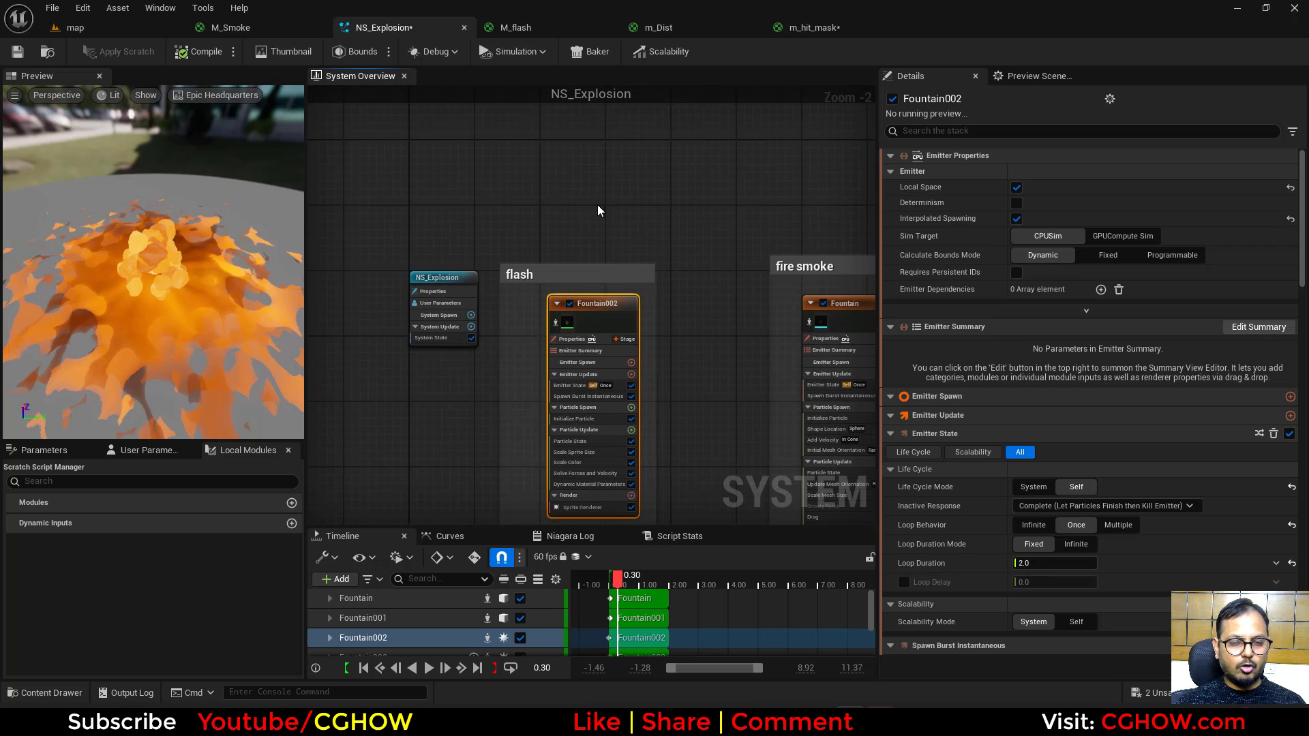
pyautogui.moveTo(598, 205); pyautogui.dragTo(591, 395, button='right')
pyautogui.click(542, 188)
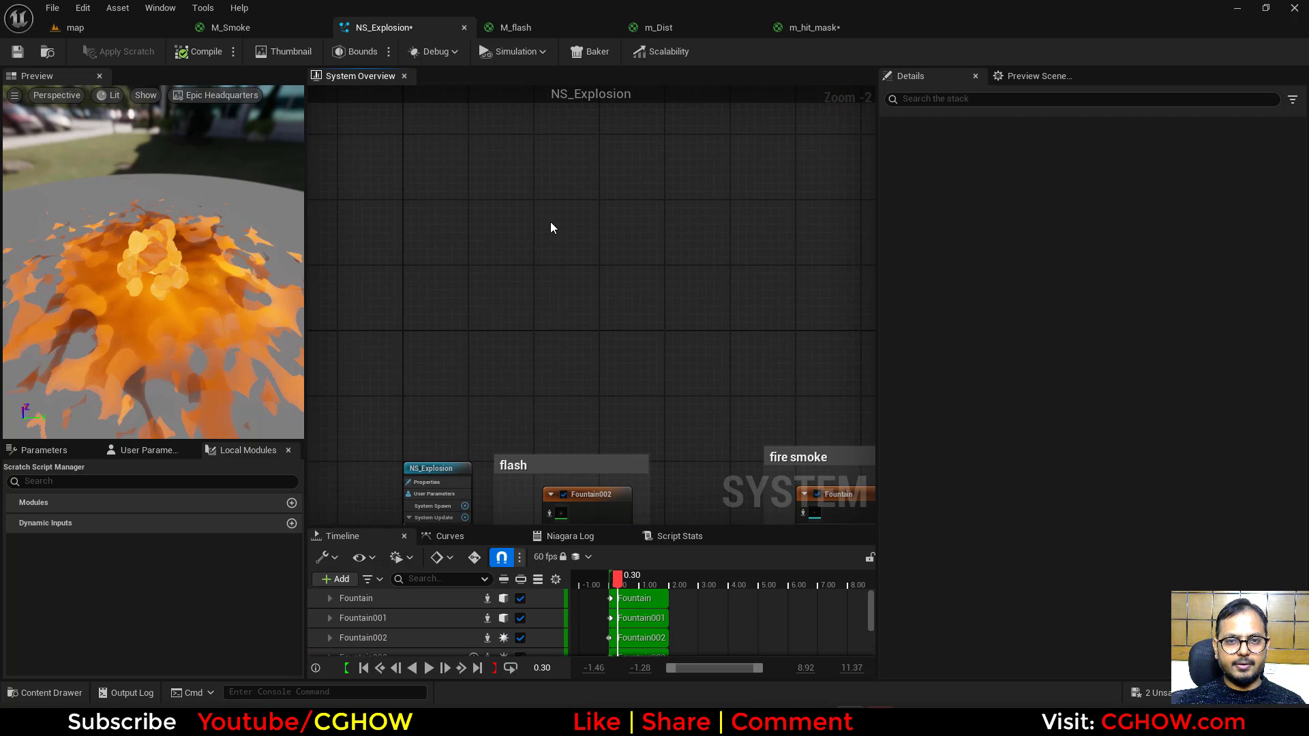
pyautogui.hotkey('ctrl', 'v')
pyautogui.scroll(2, 550, 222)
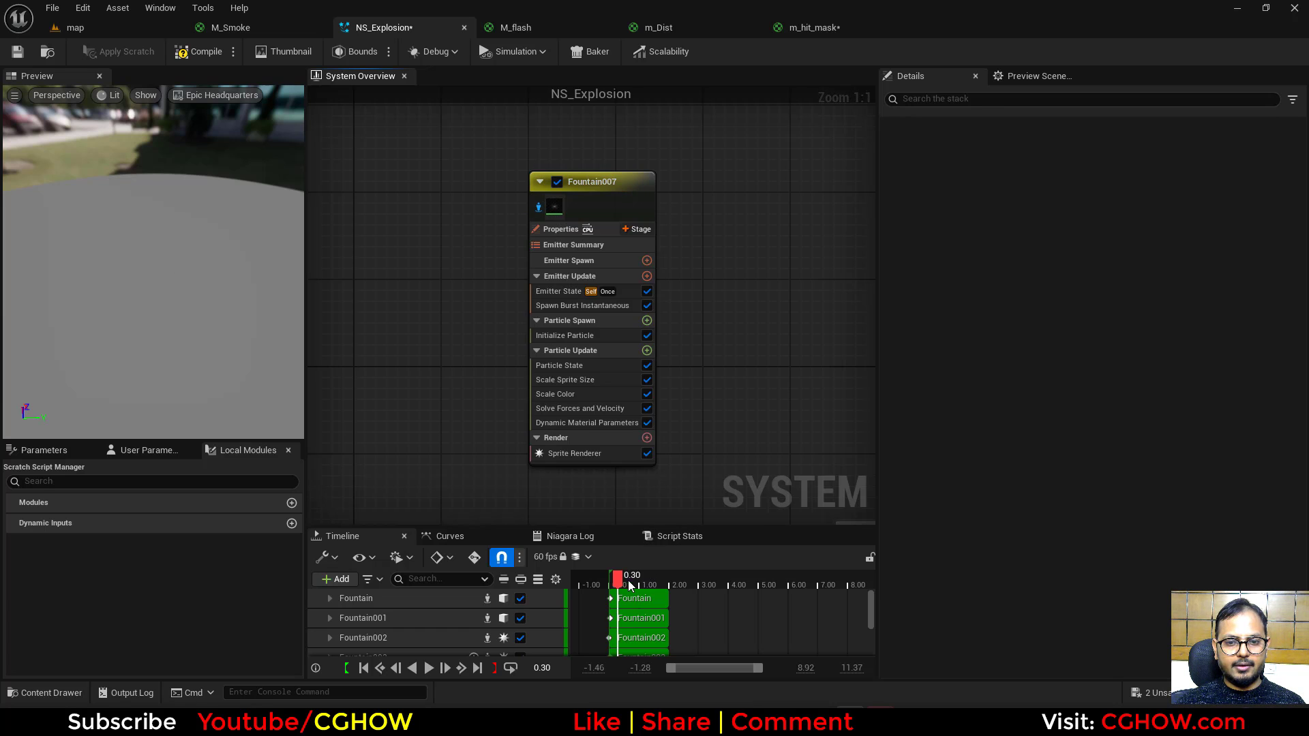
# Step: Set Fountain007's Scale Color alpha curve scale to about 3.39 and its pow dynamic material parameter to about 4.75
pyautogui.moveTo(628, 578); pyautogui.dragTo(607, 578)
pyautogui.click(574, 394)
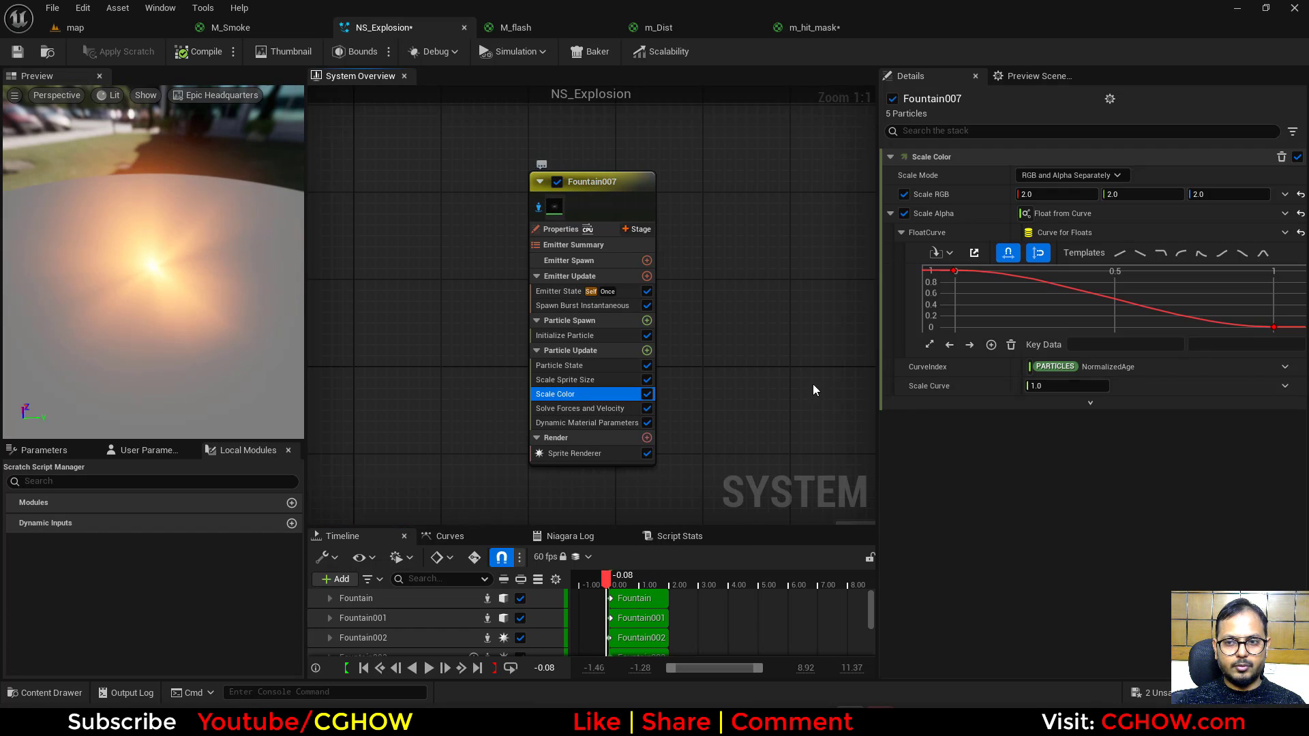
pyautogui.moveTo(1056, 385); pyautogui.dragTo(1098, 386)
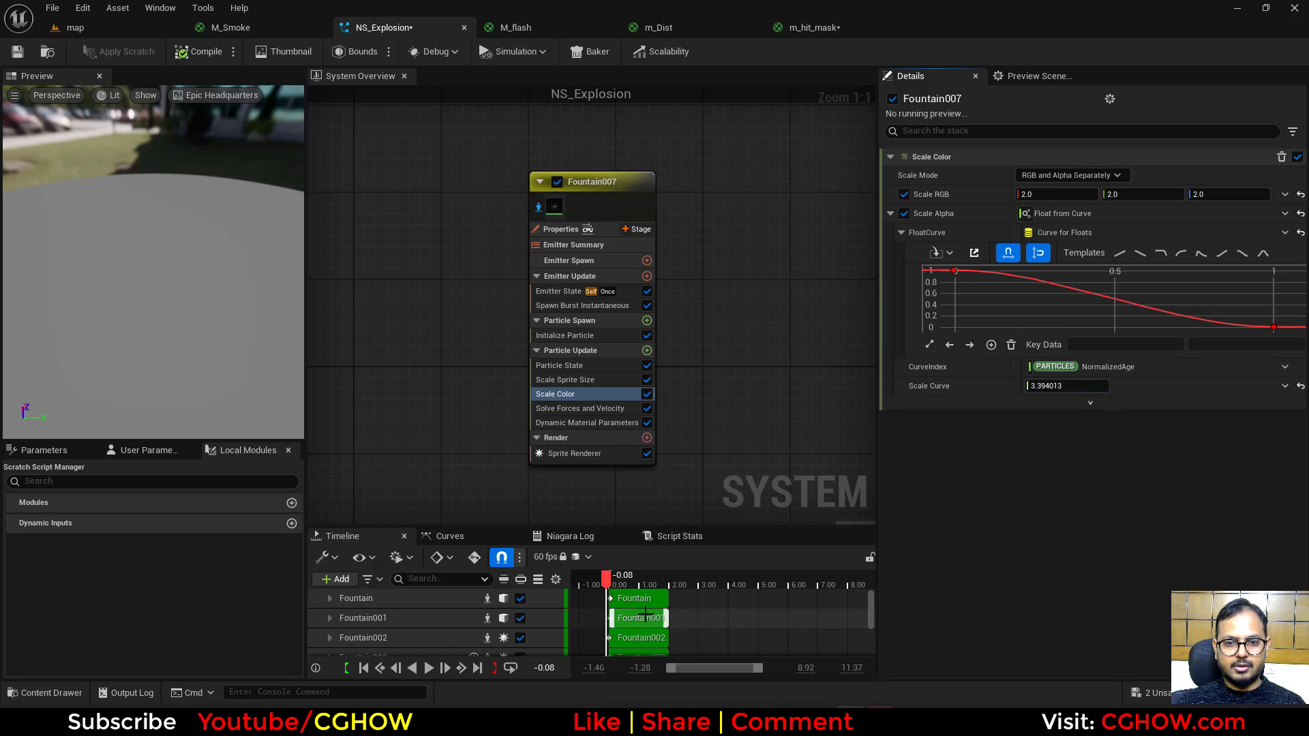
pyautogui.click(609, 585)
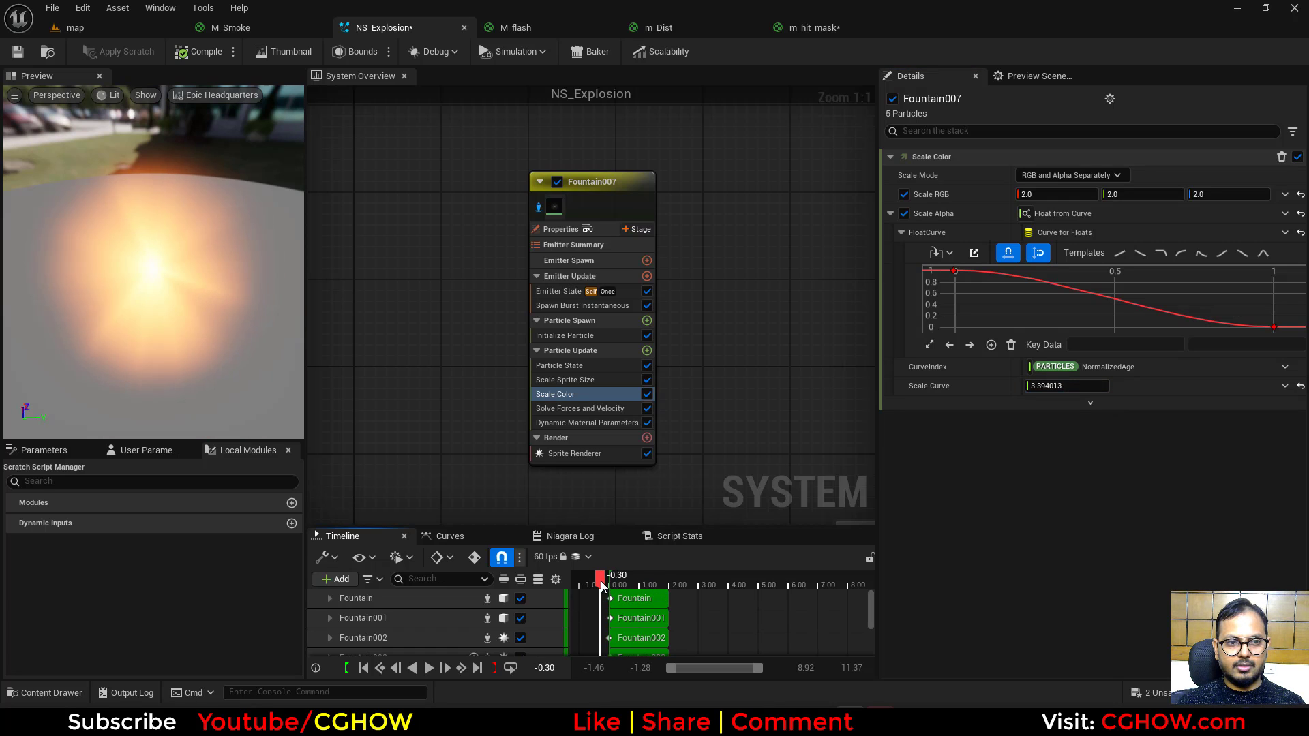
pyautogui.click(572, 424)
pyautogui.moveTo(1060, 312); pyautogui.dragTo(1091, 310)
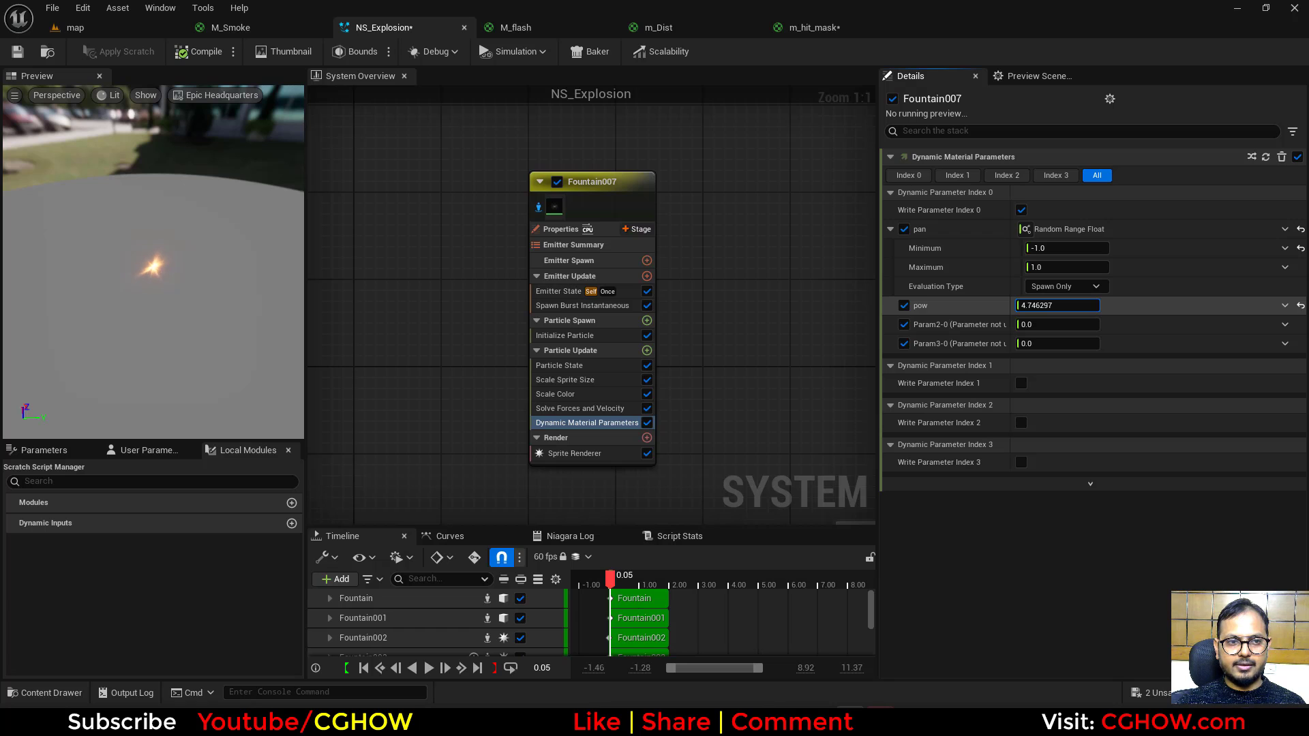
# Step: Set Fountain007's Scale Sprite Size Uniform Curve Scale to about 85.4 and preview the flash near the timeline start
pyautogui.click(576, 382)
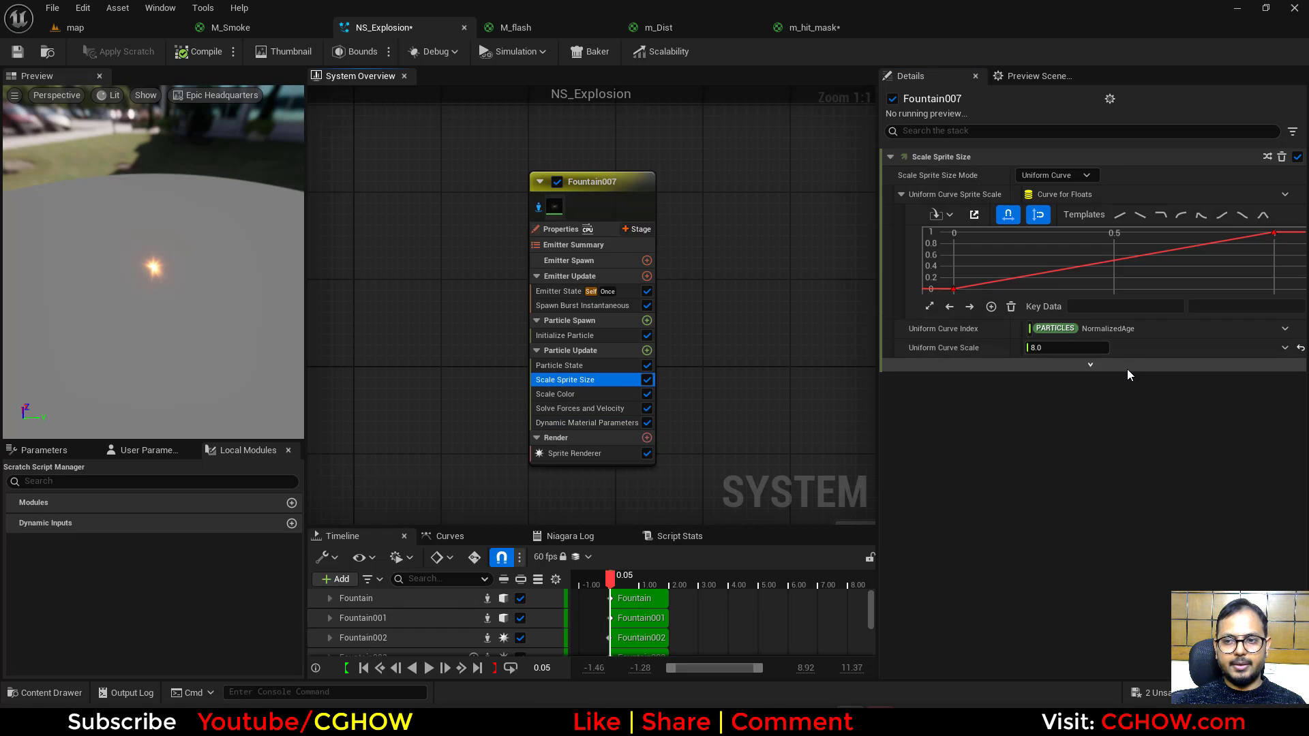
pyautogui.moveTo(1067, 348); pyautogui.dragTo(1132, 348)
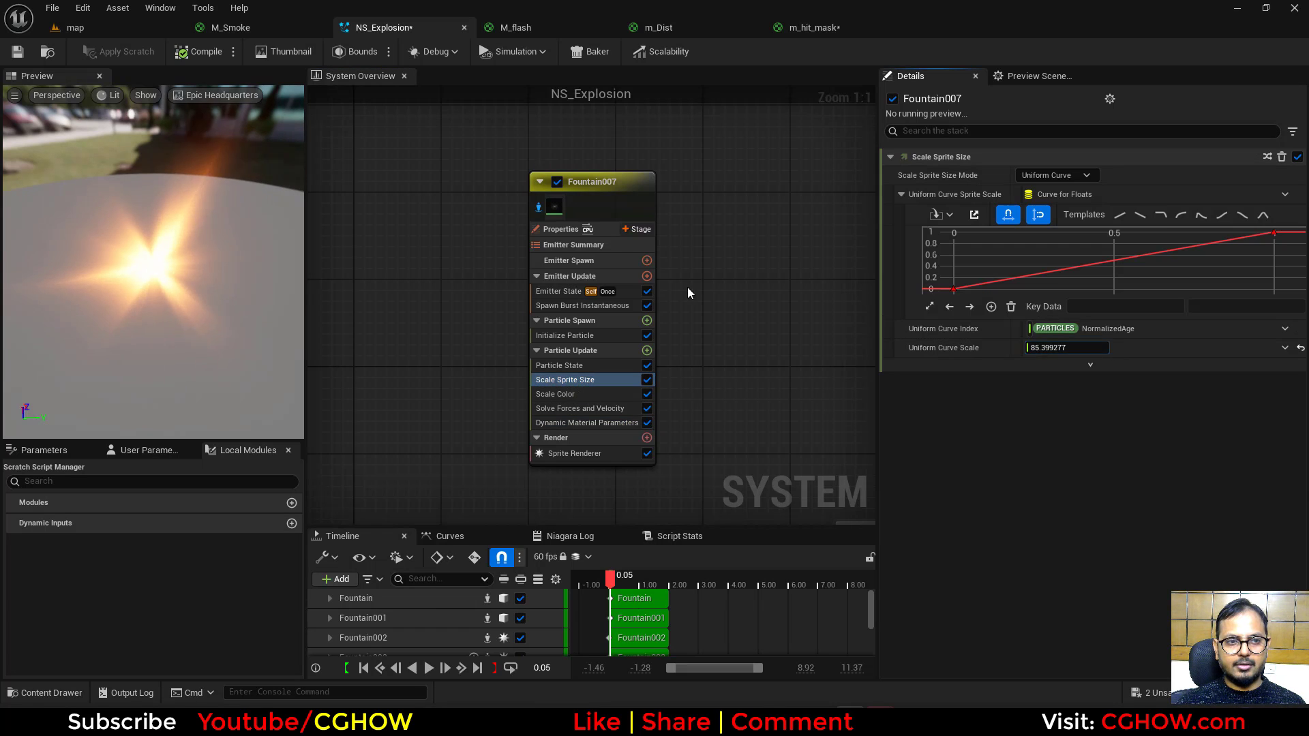
pyautogui.moveTo(611, 575)
pyautogui.mouseDown()
pyautogui.moveTo(623, 574)
pyautogui.moveTo(610, 575)
pyautogui.mouseUp()
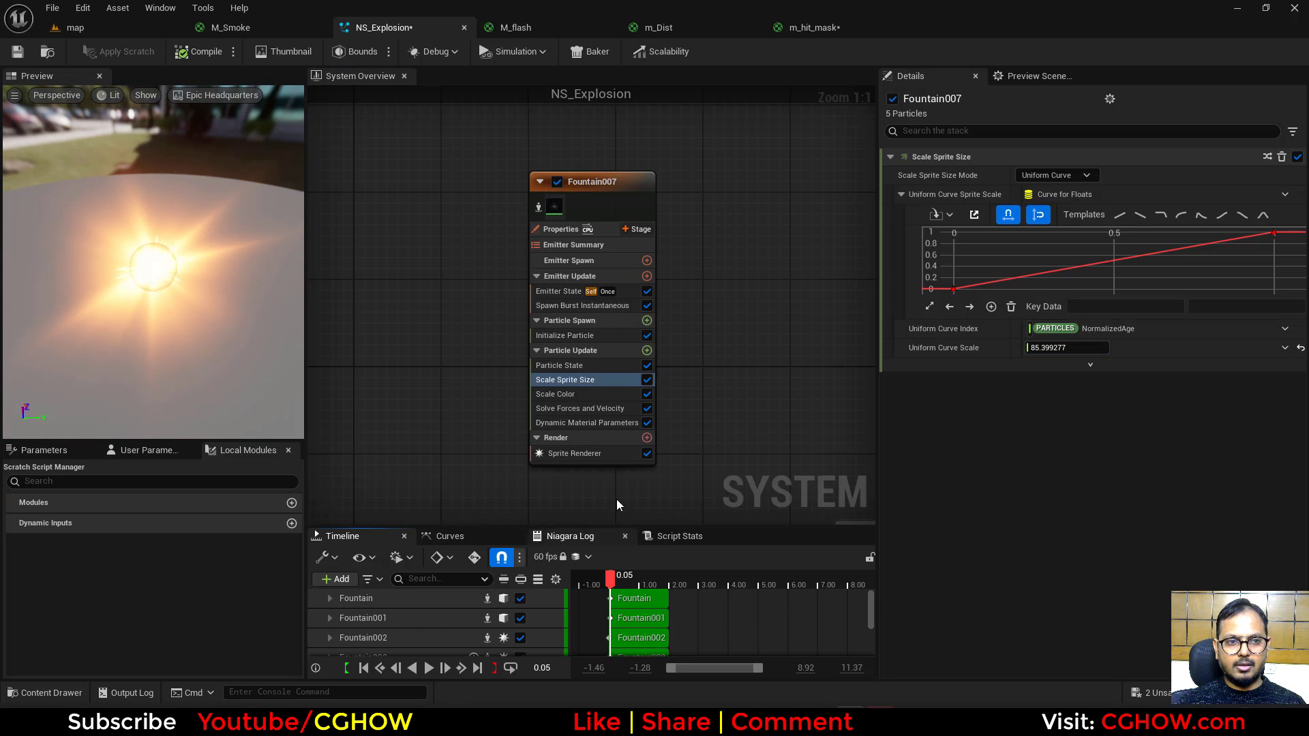
# Step: Set Fountain007's particle lifetime to a minimum of 0.05 and a maximum of 0.1
pyautogui.click(576, 336)
pyautogui.click(1047, 248)
pyautogui.write('.1')
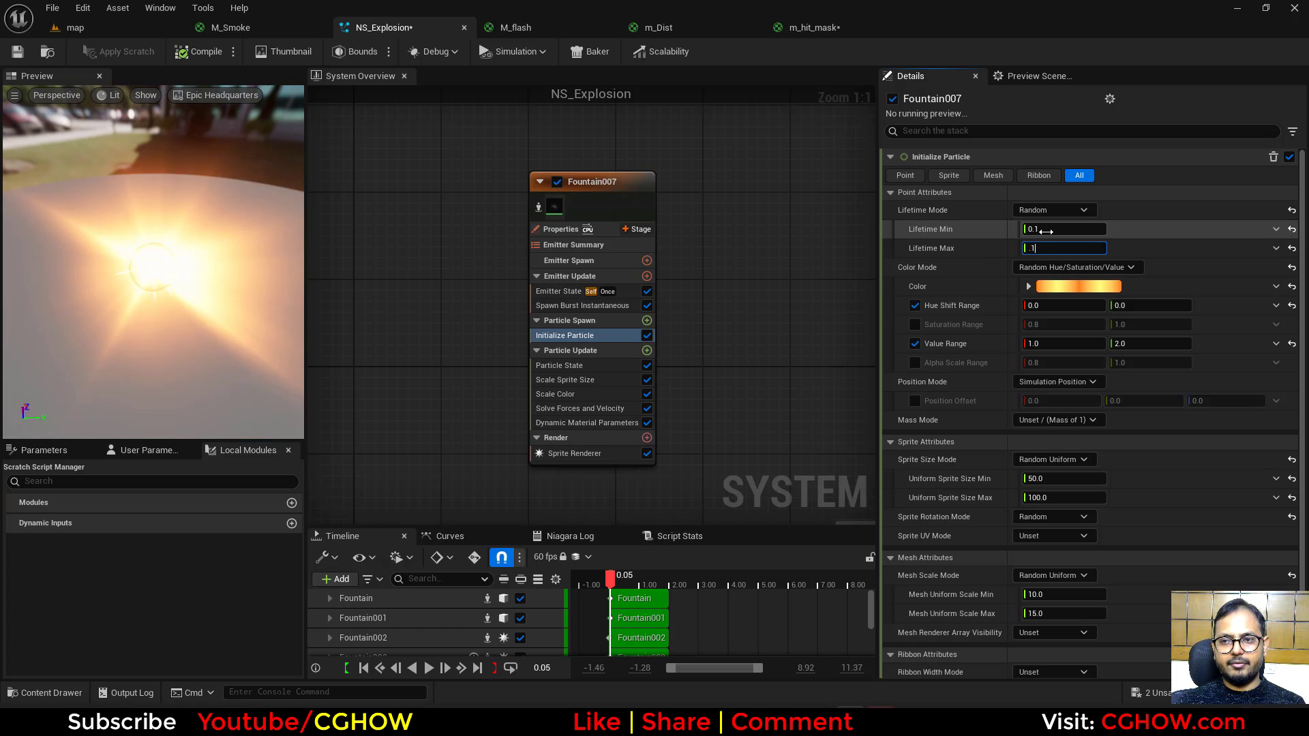
pyautogui.click(1048, 231)
pyautogui.write('.05')
pyautogui.press('Return')
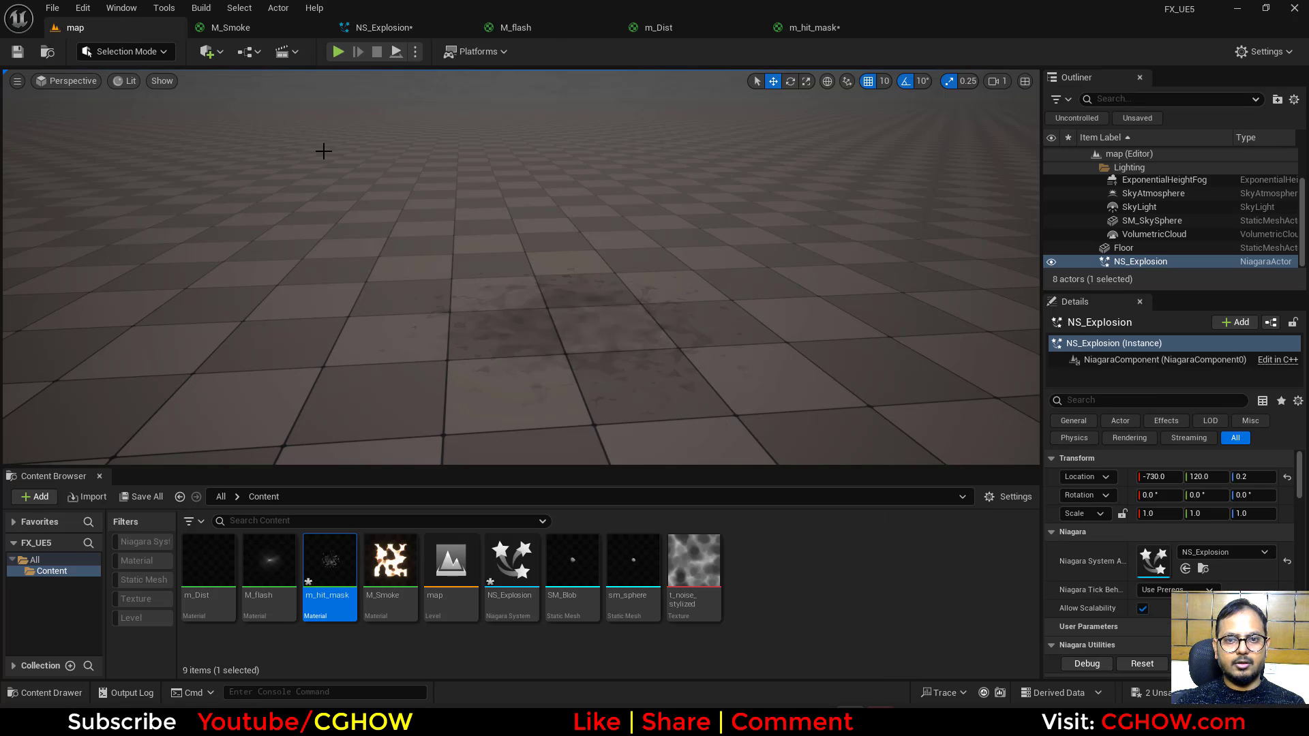
# Step: Replay NS_Explosion in the map level, with the viewport enlarged and the effect reframed, to check the new flash
pyautogui.click(1148, 668)
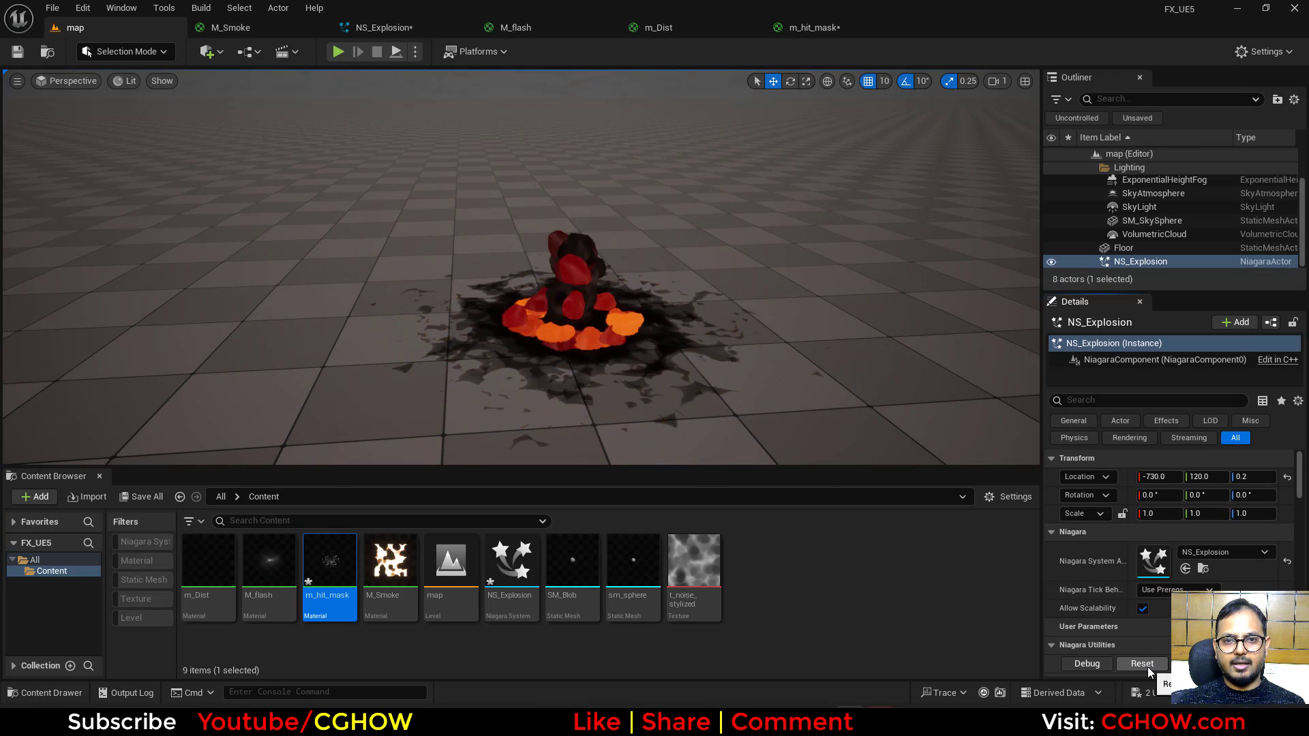
pyautogui.click(1147, 665)
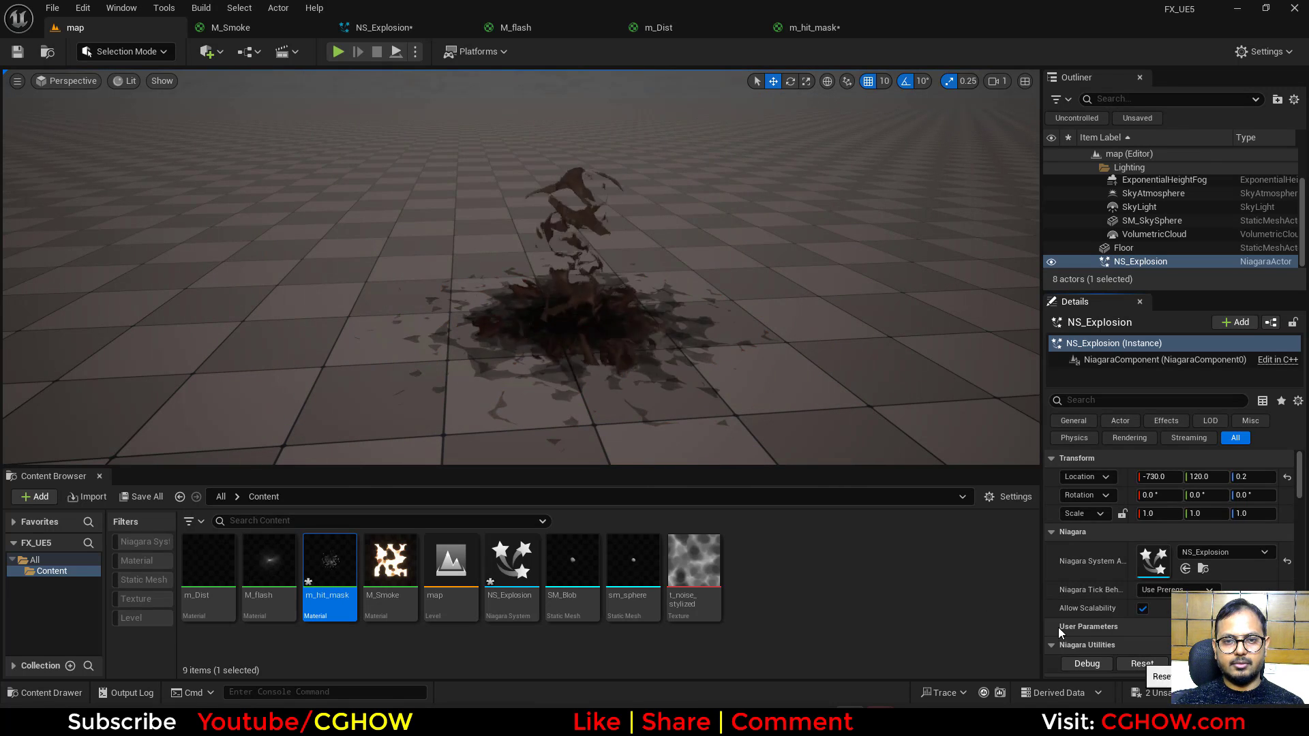
pyautogui.moveTo(730, 467); pyautogui.dragTo(729, 598)
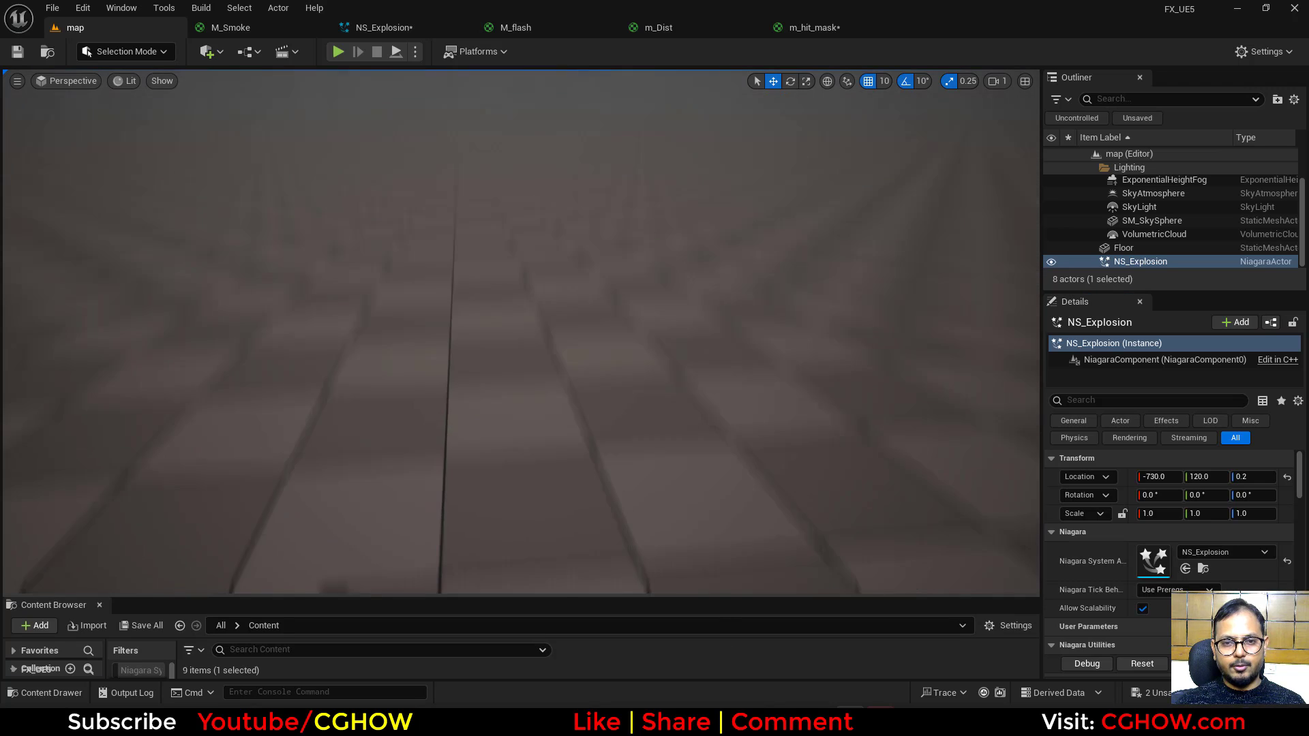
pyautogui.moveTo(655, 382); pyautogui.dragTo(654, 348, button='right')
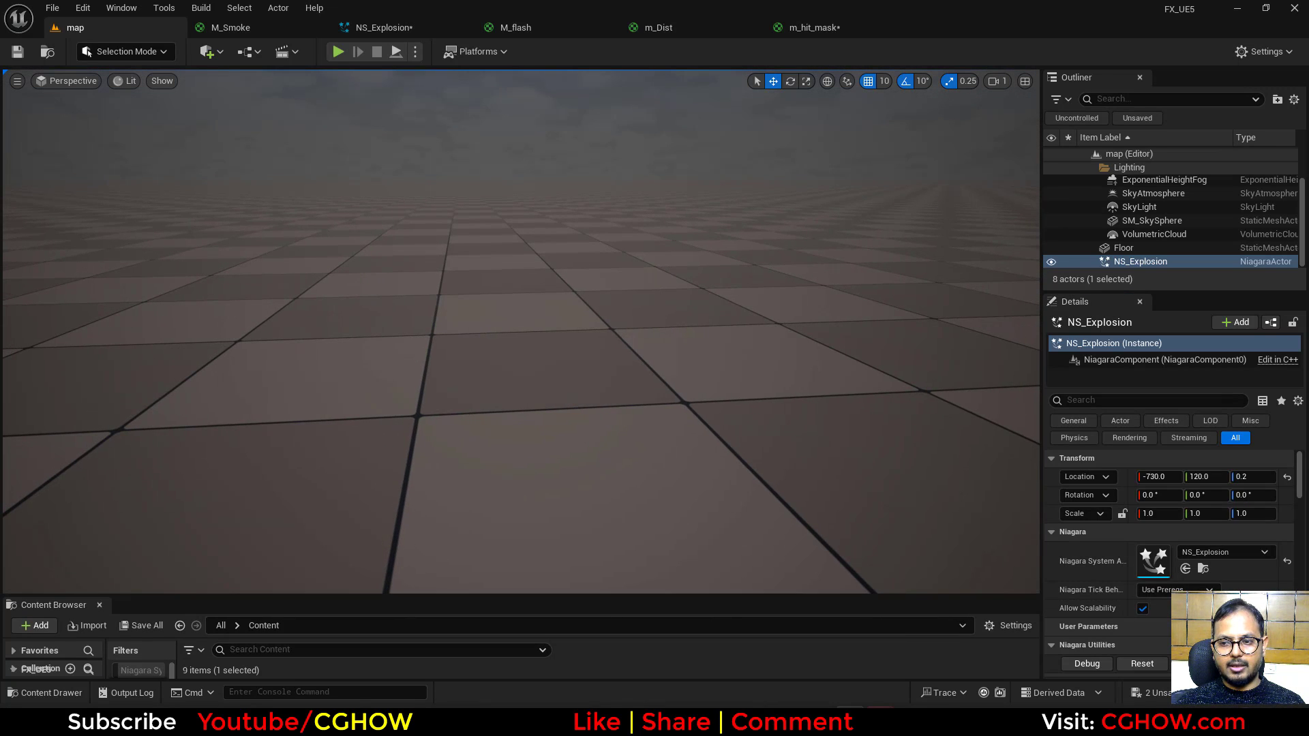
pyautogui.click(1157, 658)
pyautogui.moveTo(805, 436)
pyautogui.mouseDown(button='right')
pyautogui.moveTo(804, 464)
pyautogui.moveTo(805, 448)
pyautogui.mouseUp(button='right')
pyautogui.click(1131, 661)
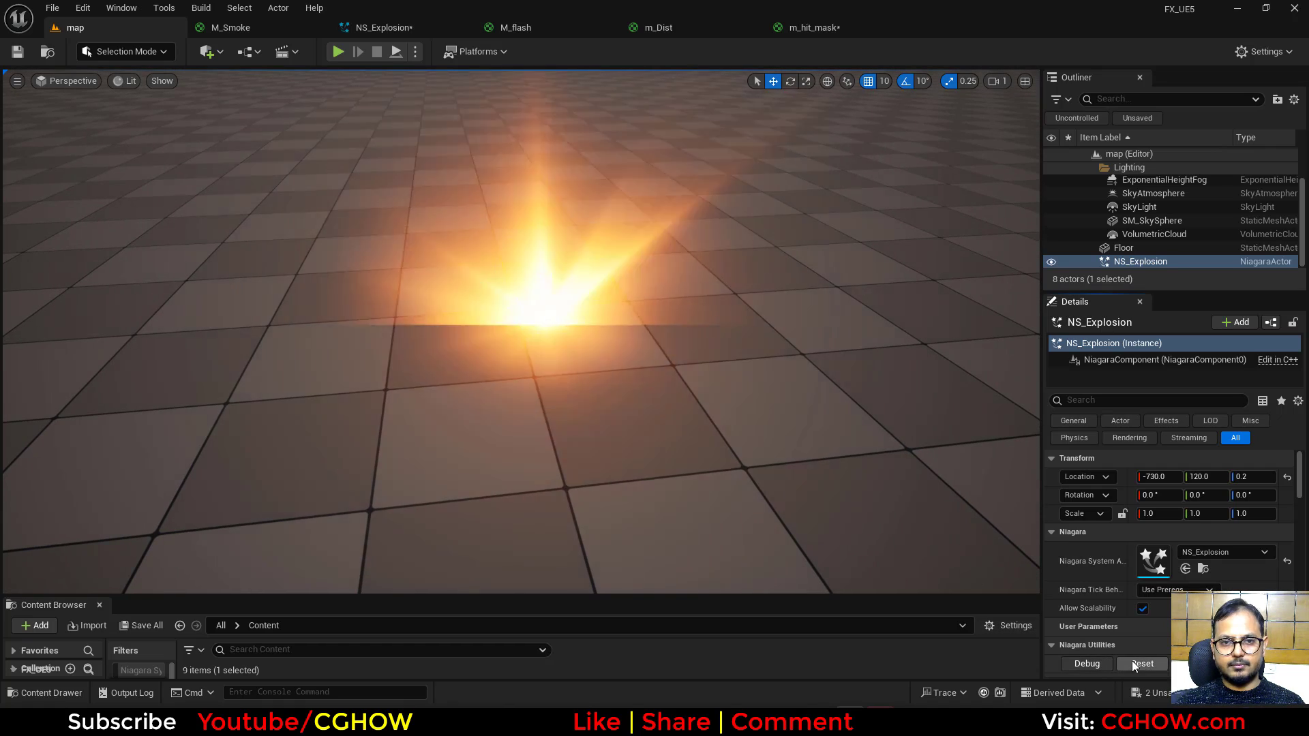
pyautogui.click(1132, 661)
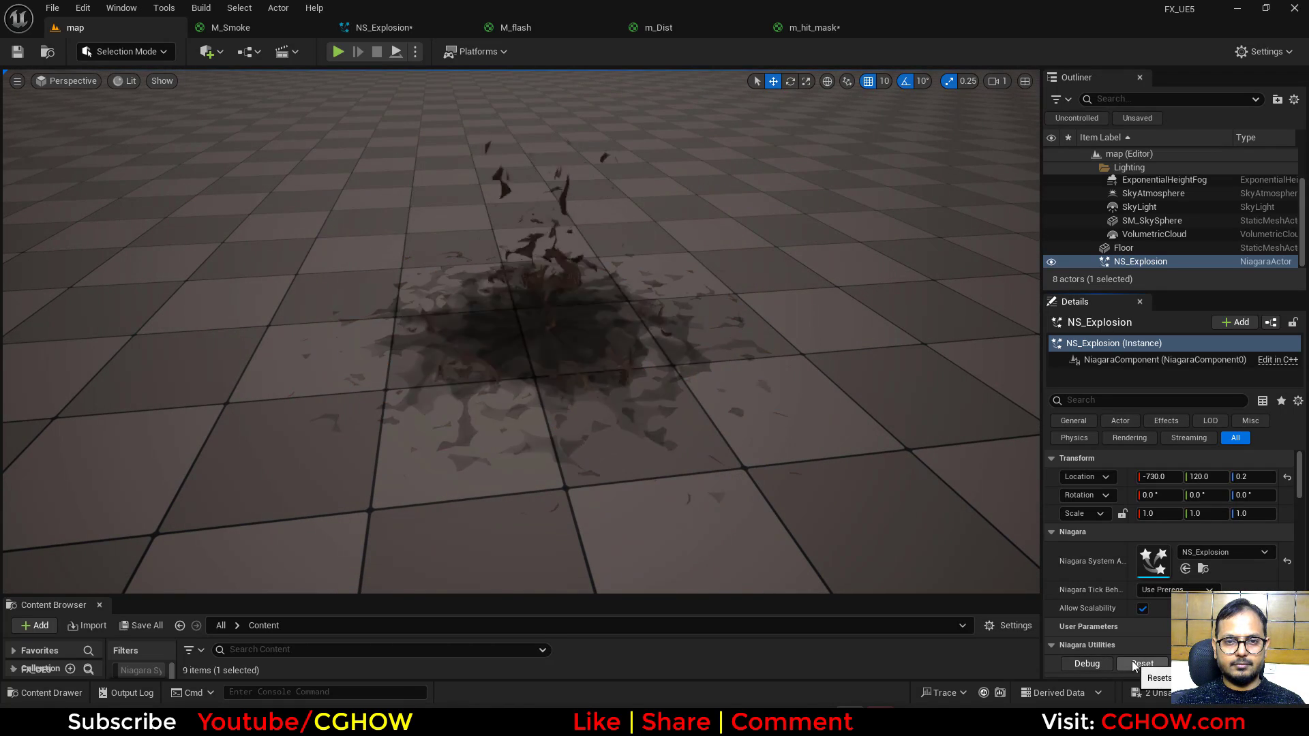
# Step: Replay the NS_Explosion actor's effect several times in the map level to check the full explosion
pyautogui.click(1134, 664)
pyautogui.click(1134, 663)
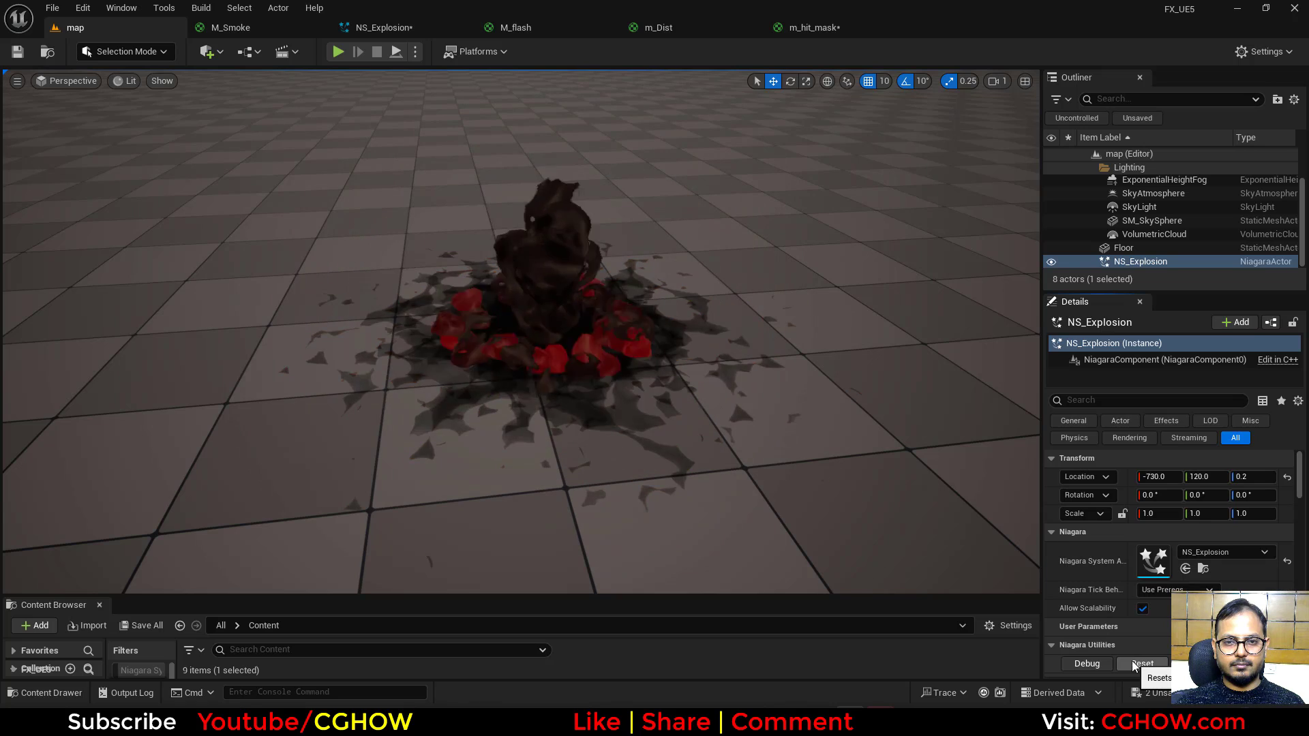
pyautogui.click(1134, 663)
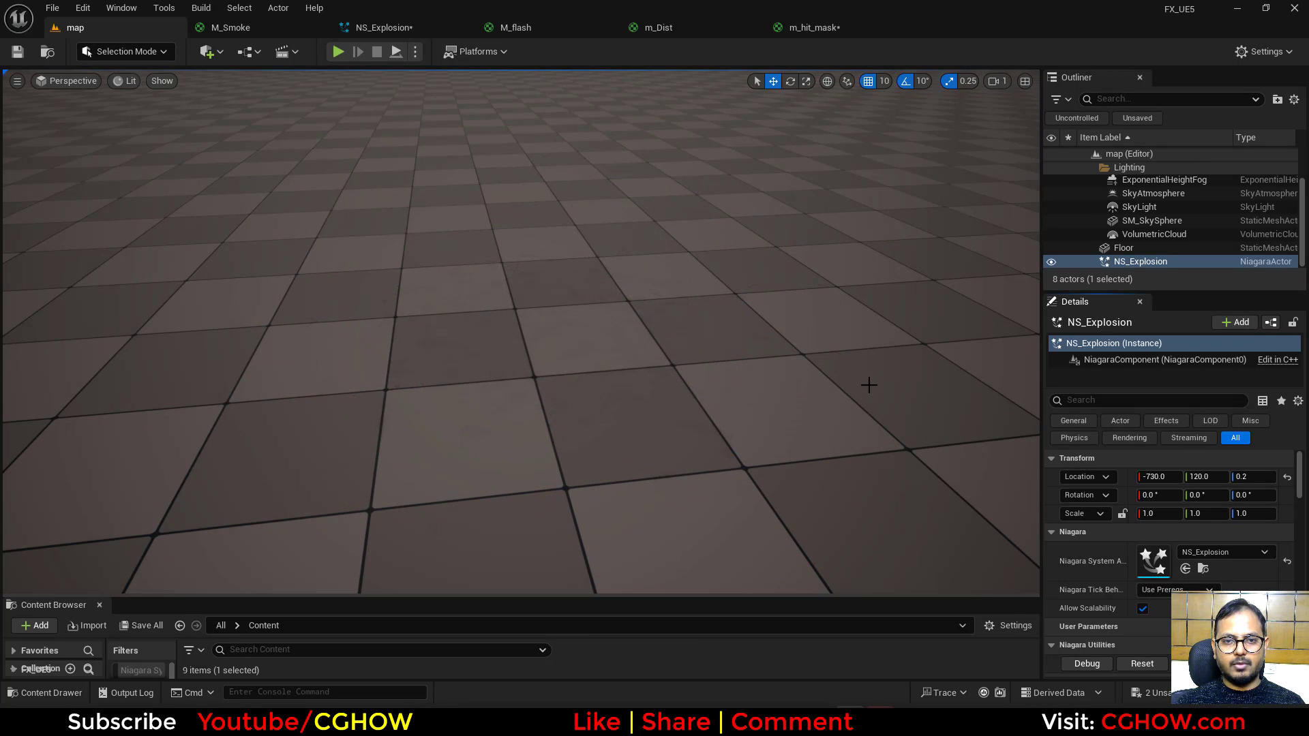
pyautogui.click(1155, 663)
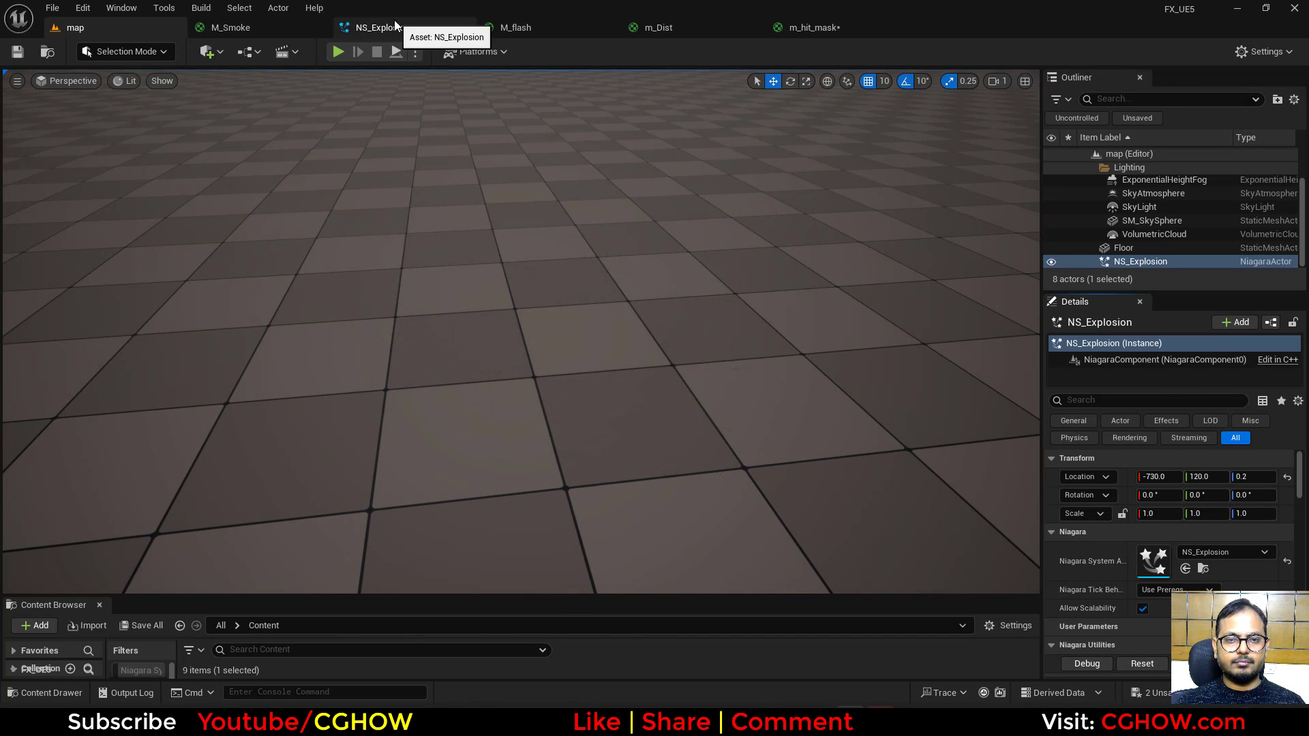
# Step: In NS_Explosion, duplicate the Fountain005 emitter from the sparks group into the empty graph area beneath it
pyautogui.click(394, 19)
pyautogui.scroll(-5, 667, 313)
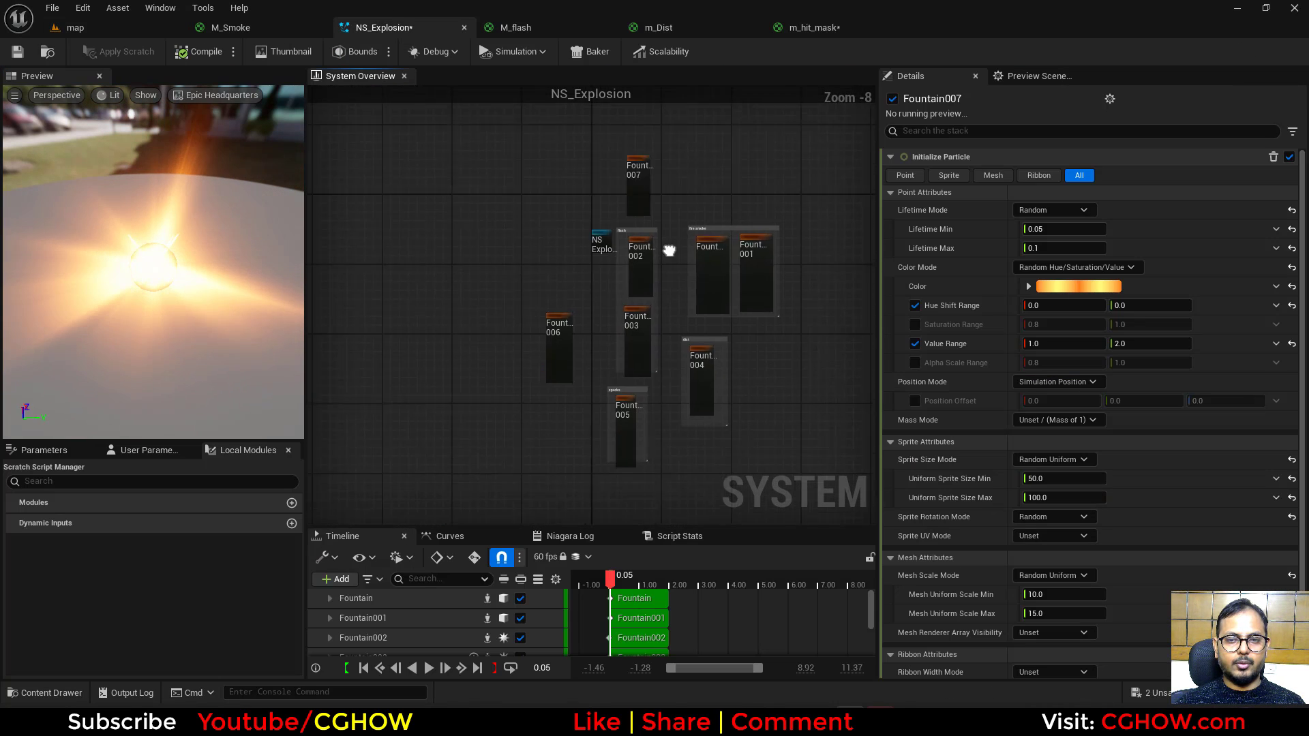
pyautogui.scroll(4, 648, 364)
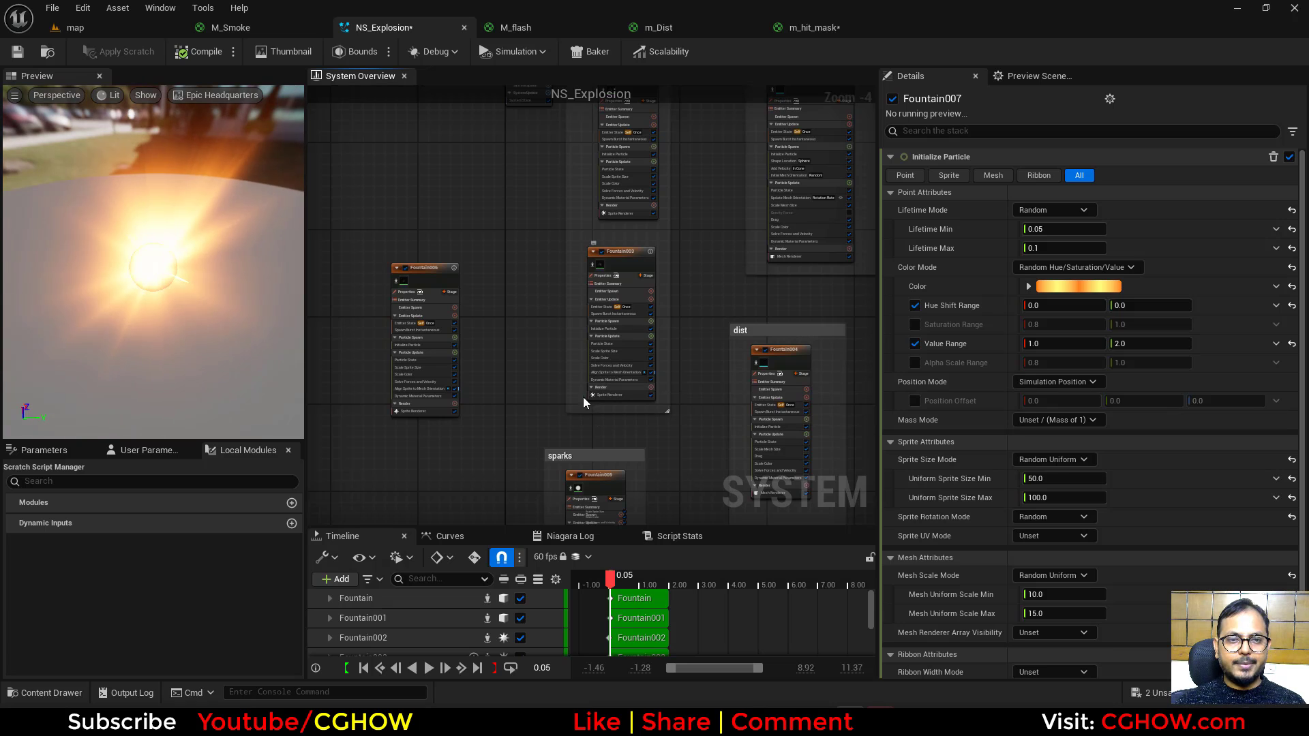
pyautogui.moveTo(544, 411); pyautogui.dragTo(508, 272, button='right')
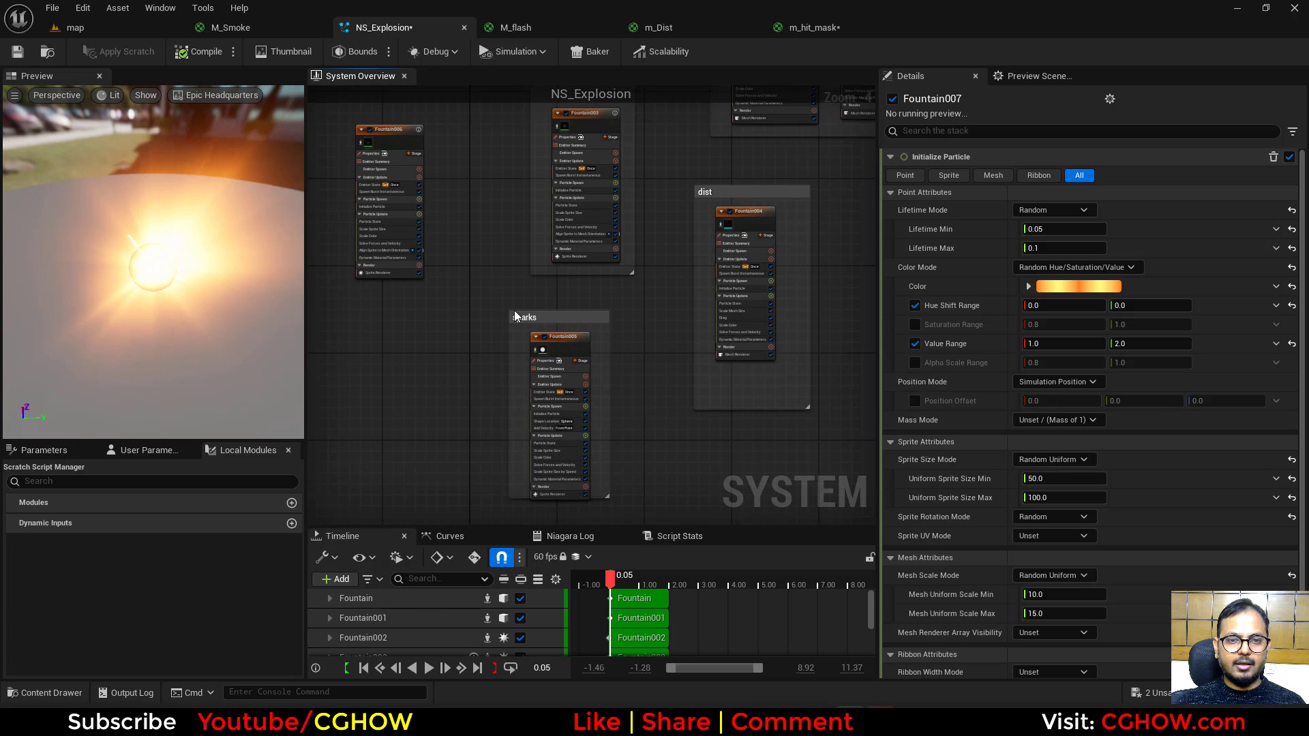
pyautogui.click(575, 338)
pyautogui.moveTo(585, 458); pyautogui.dragTo(583, 173, button='right')
pyautogui.click(609, 314)
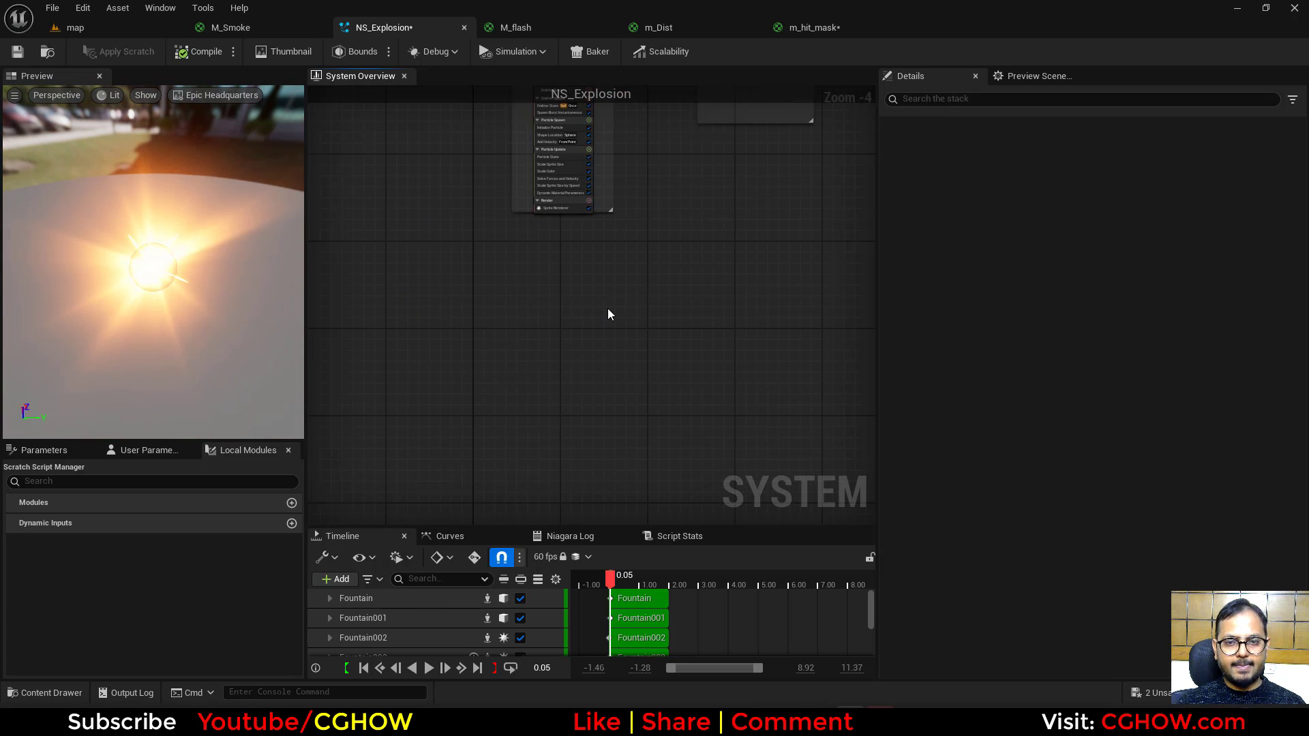
pyautogui.hotkey('ctrl', 'v')
pyautogui.scroll(4, 623, 310)
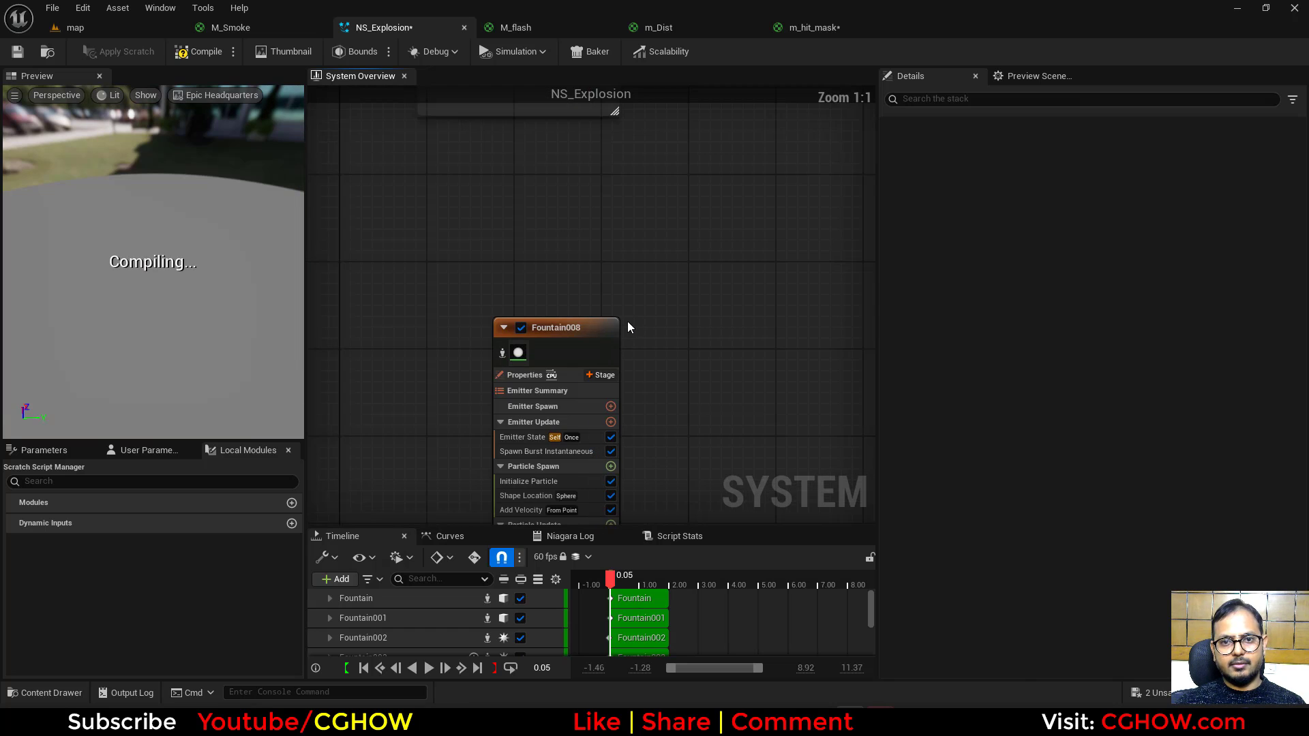
# Step: Rename the duplicated sparks emitter as source and isolate it in the preview
pyautogui.doubleClick(565, 332)
pyautogui.write('source')
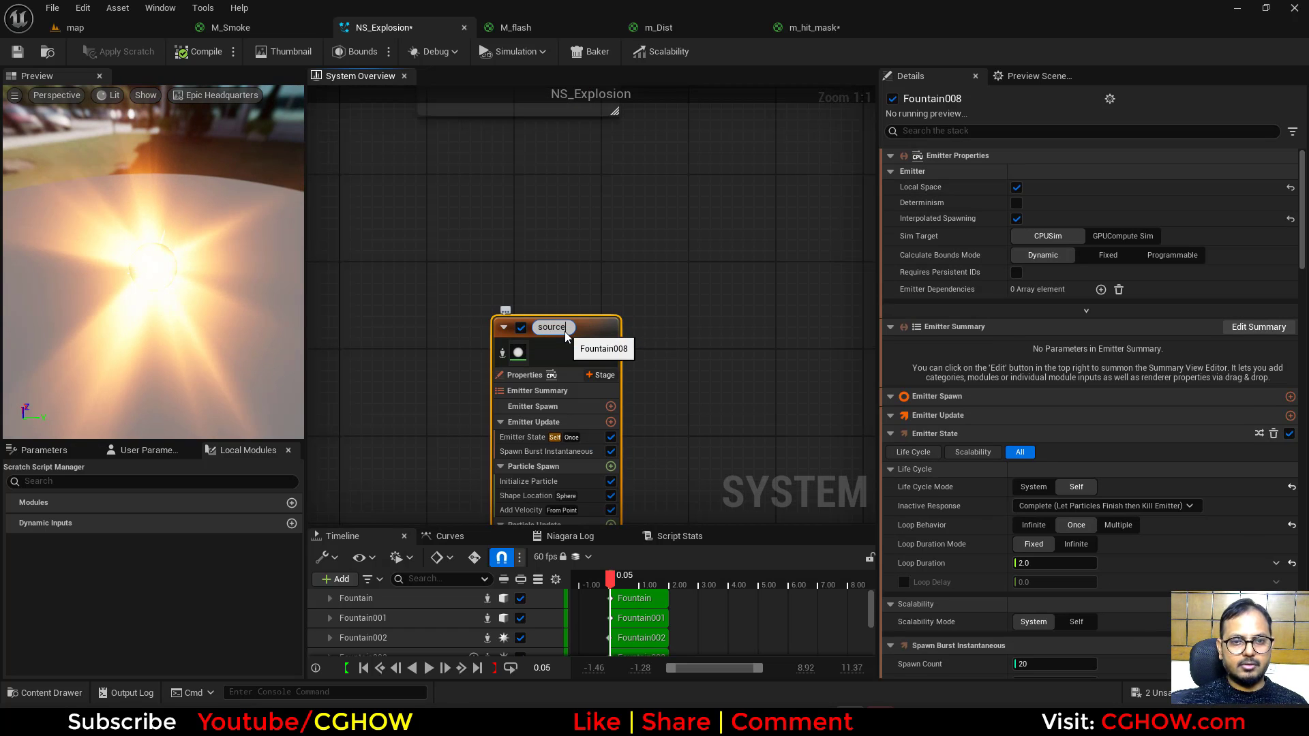
pyautogui.press('Return')
pyautogui.click(504, 358)
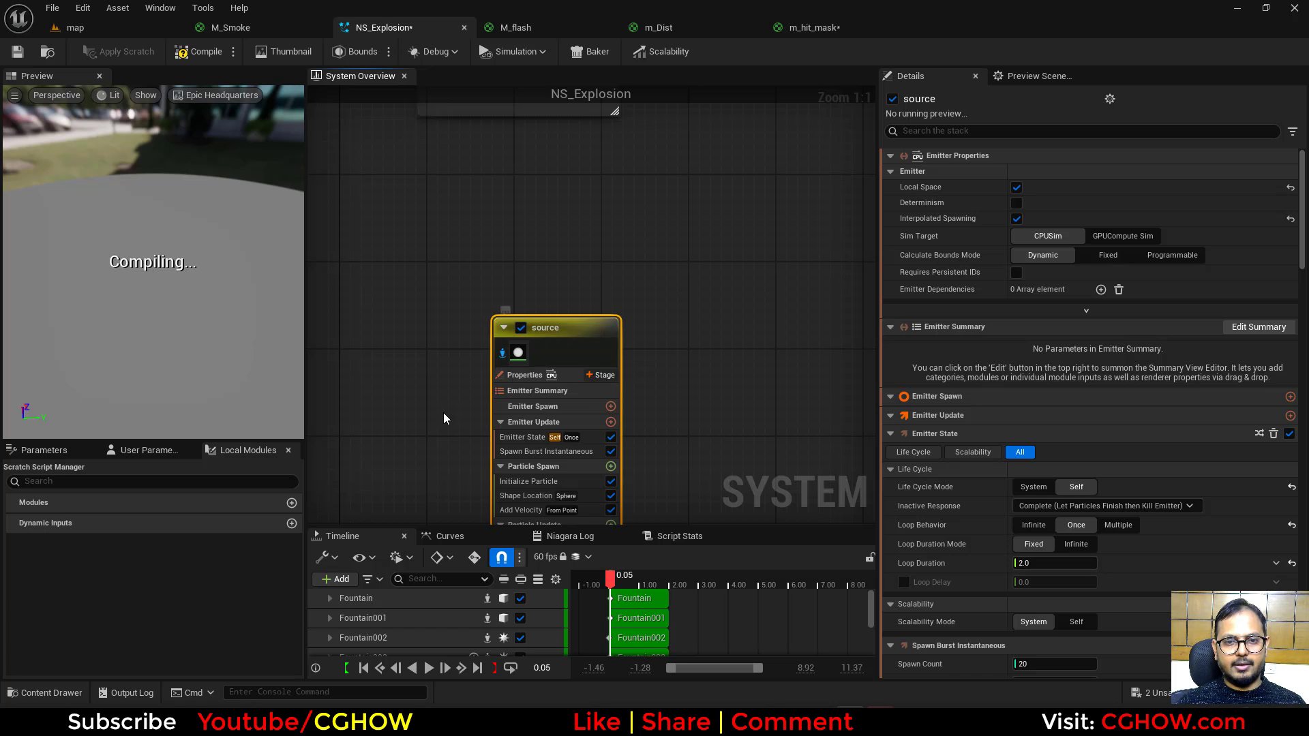
# Step: Set the source emitter's particle lifetime to a minimum of 0.5 and a maximum of 1.0
pyautogui.moveTo(444, 412); pyautogui.dragTo(448, 251, button='right')
pyautogui.click(531, 322)
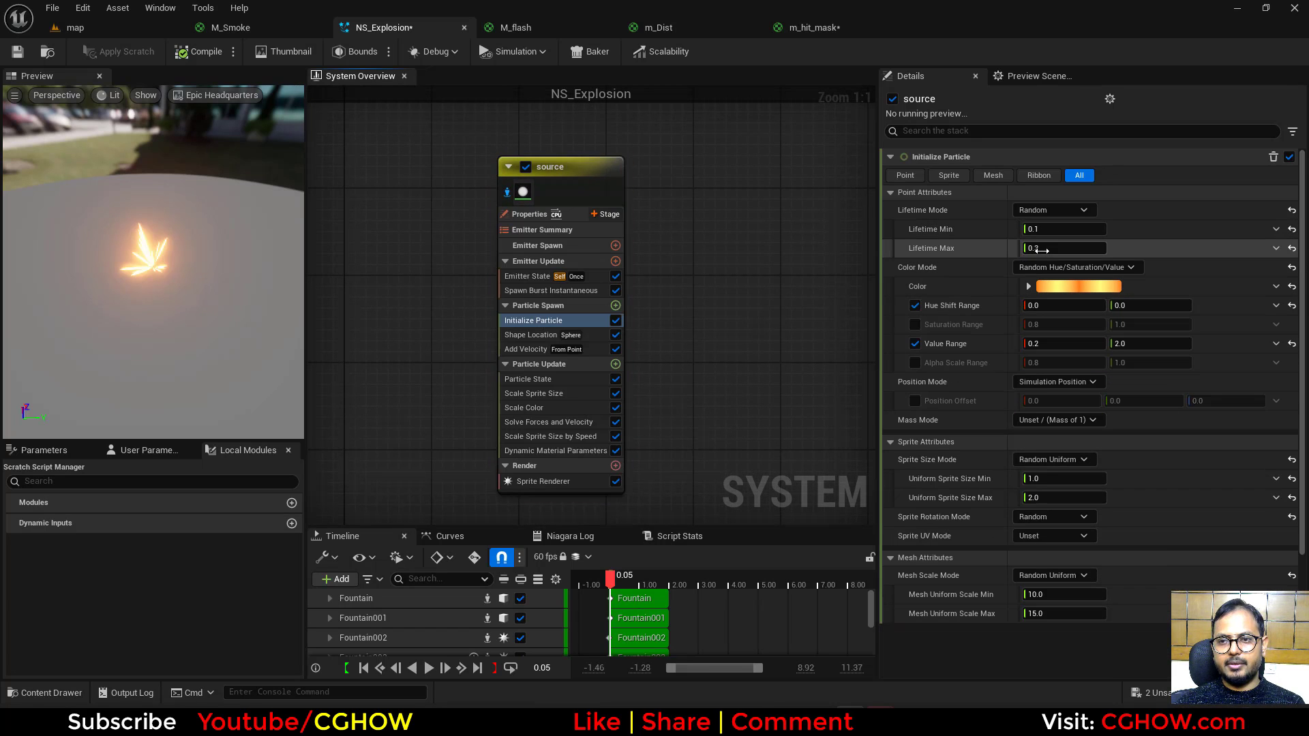
pyautogui.write('0.5')
pyautogui.press('Return')
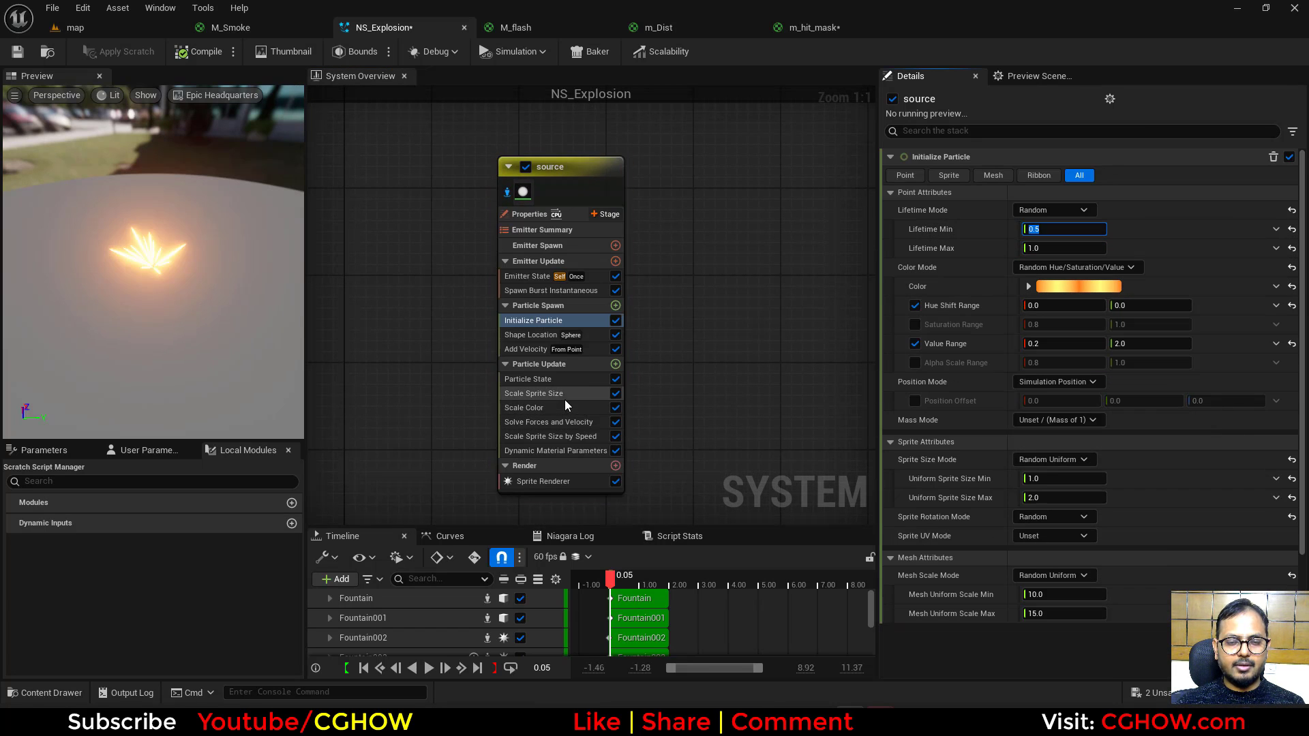
# Step: Add a Gravity Force module to the source emitter's Particle Update stage
pyautogui.click(616, 366)
pyautogui.write('drag')
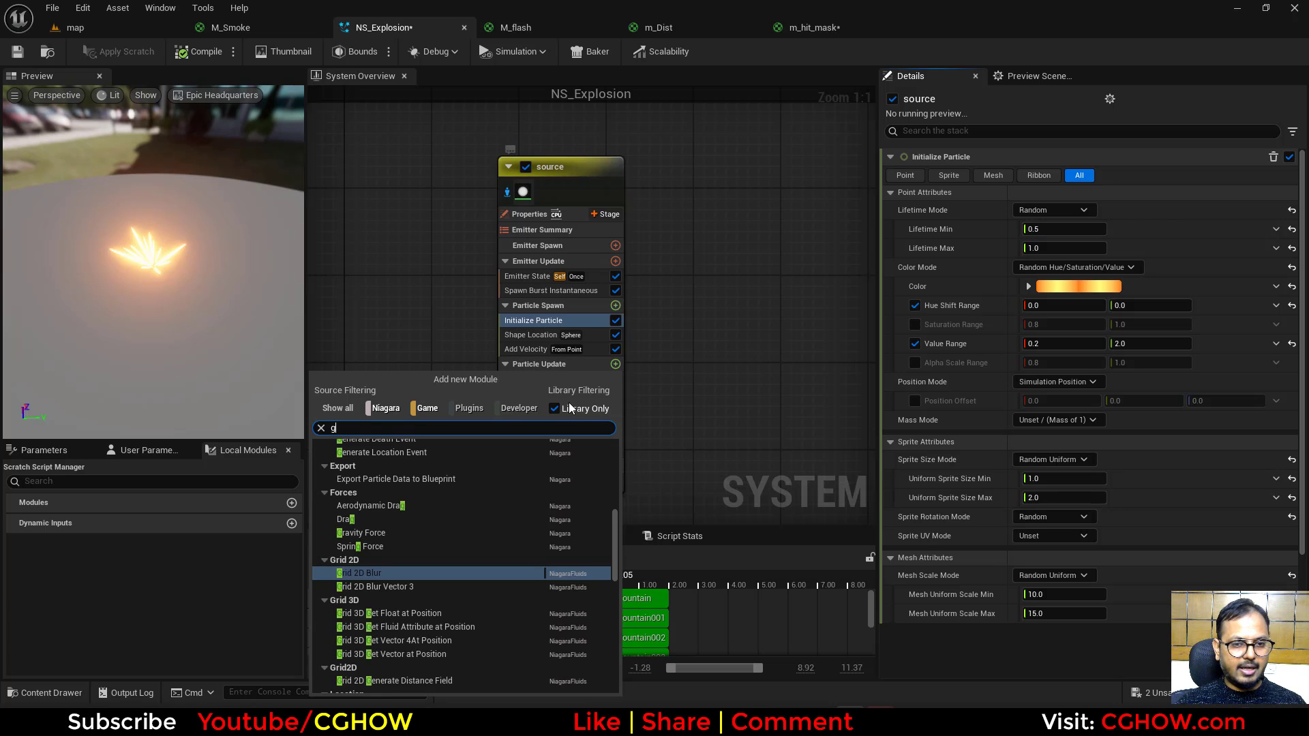
pyautogui.click(372, 515)
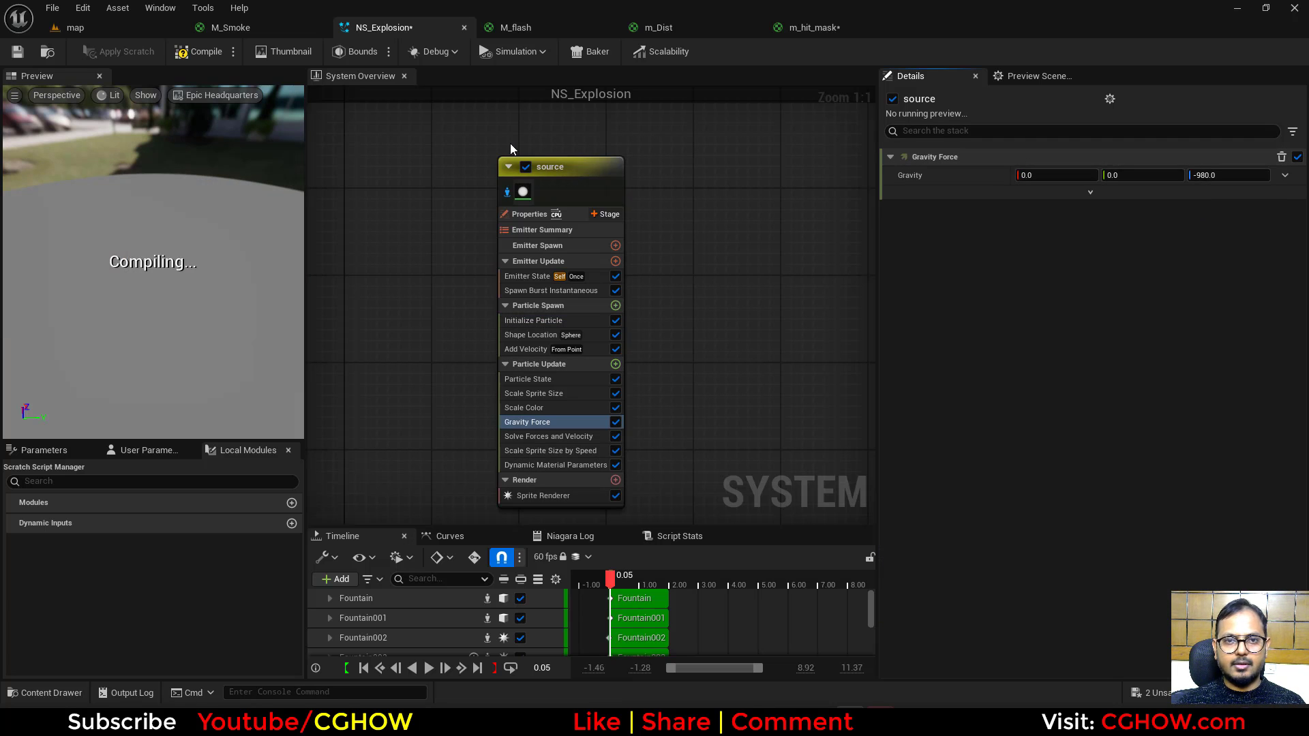
# Step: Replay the isolated source particles in the map level to check their fall under gravity, and return to NS_Explosion
pyautogui.click(75, 27)
pyautogui.click(1143, 663)
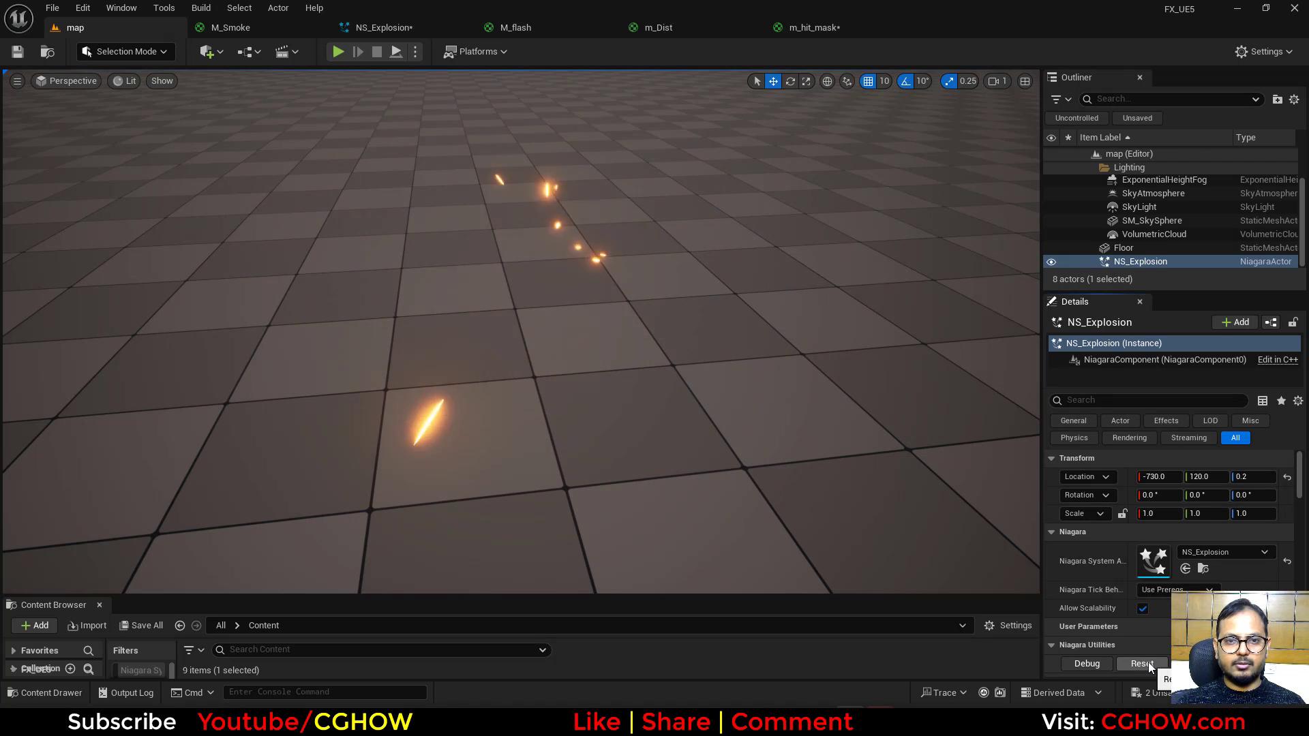
pyautogui.click(419, 32)
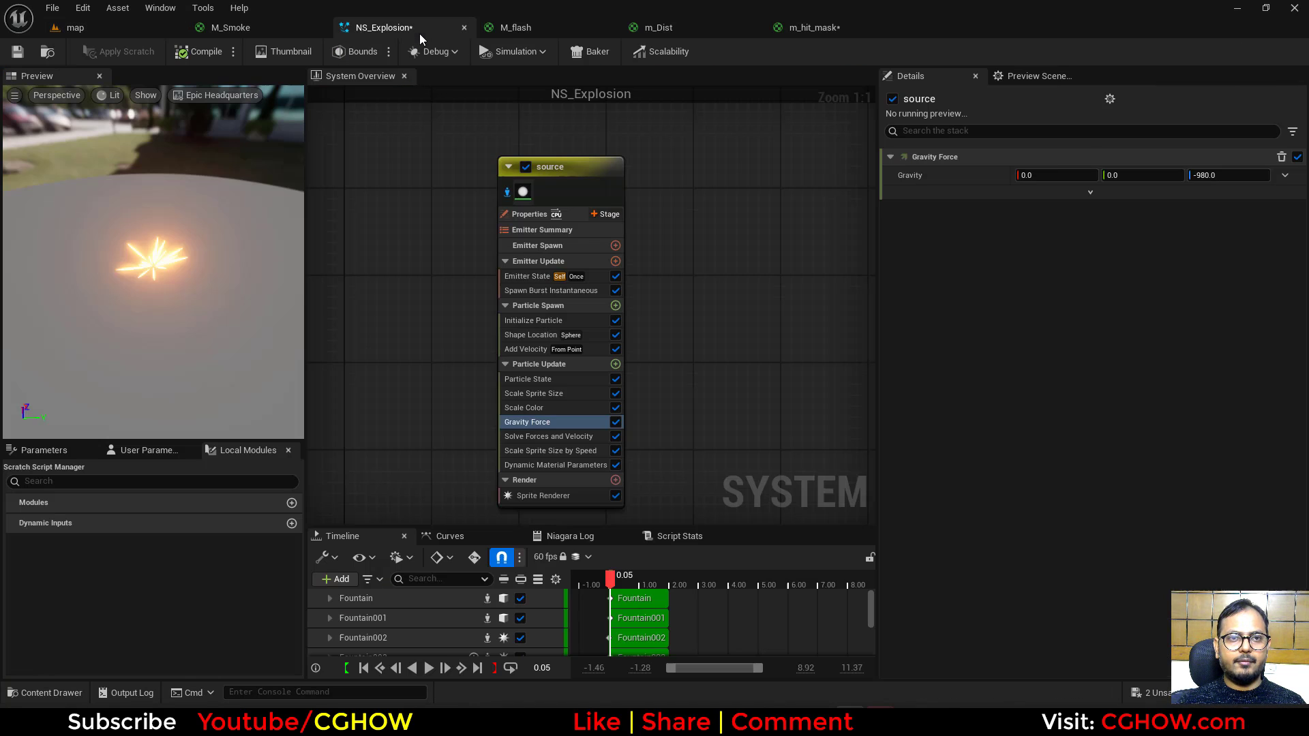
# Step: Set the source emitter's Add Velocity speed range to a minimum of 300 and a maximum of 800
pyautogui.click(529, 349)
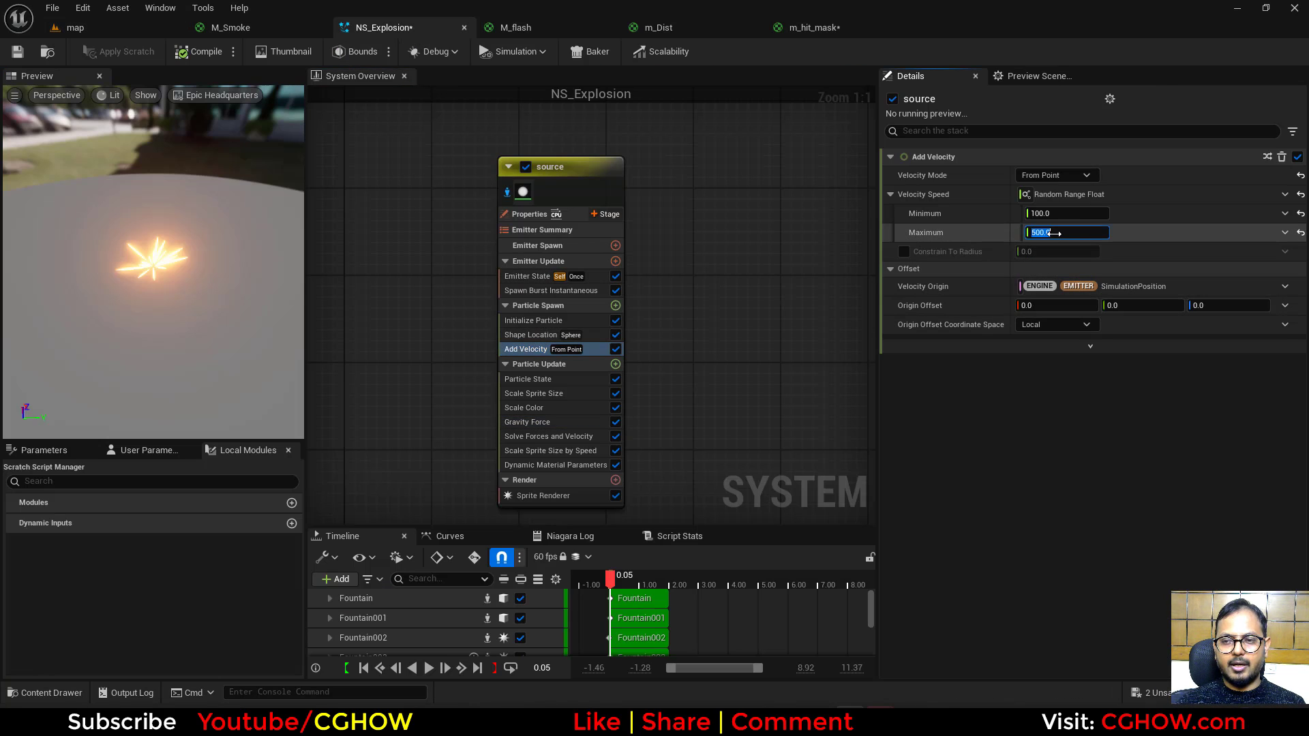
pyautogui.write('800')
pyautogui.click(1063, 213)
pyautogui.write('300')
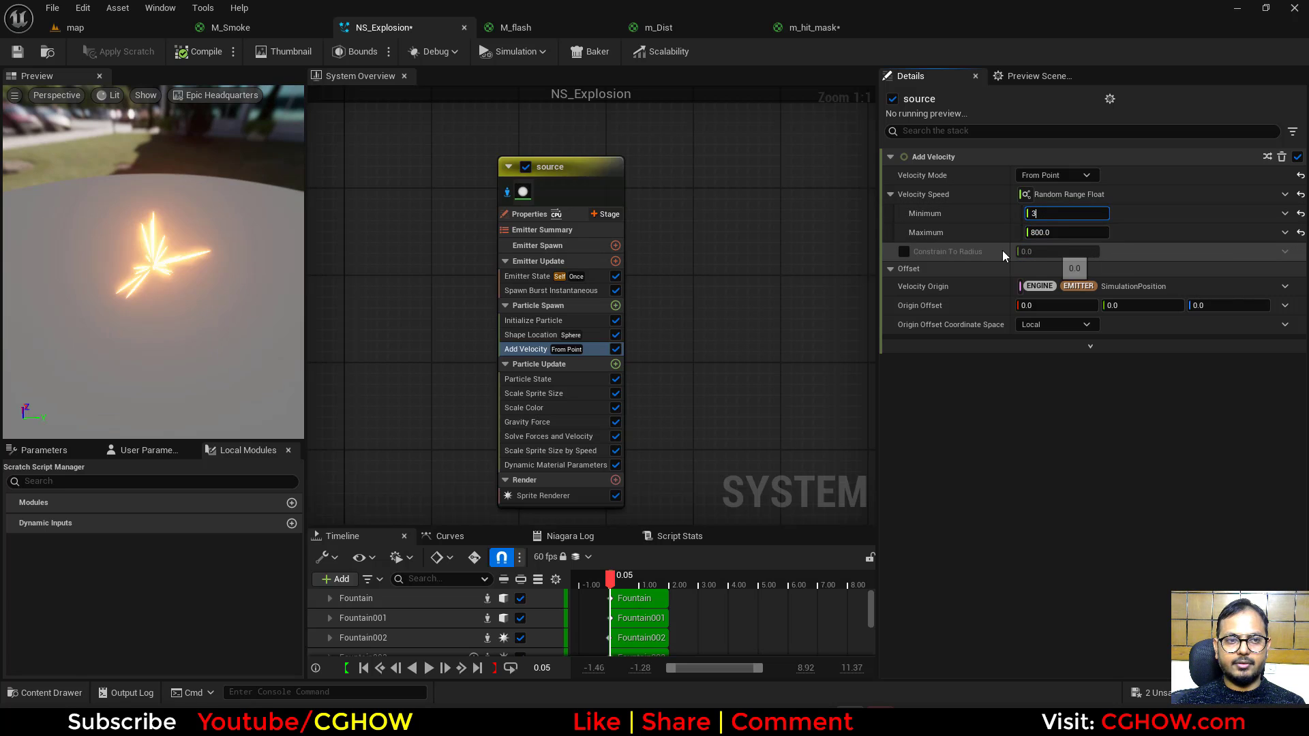
# Step: Set the second Max Scale Factor value of the source emitter's Scale Sprite Size by Speed module to 2
pyautogui.click(561, 452)
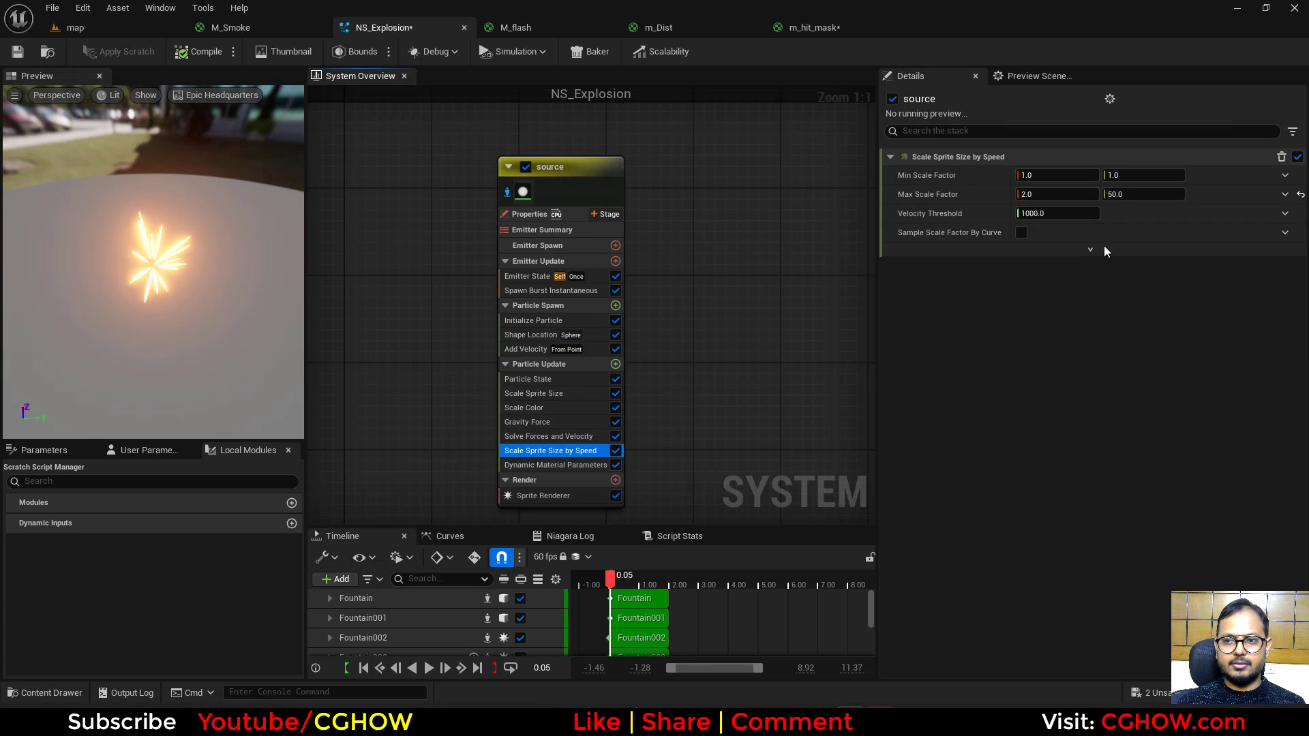
pyautogui.click(1139, 192)
pyautogui.write('2')
pyautogui.press('Return')
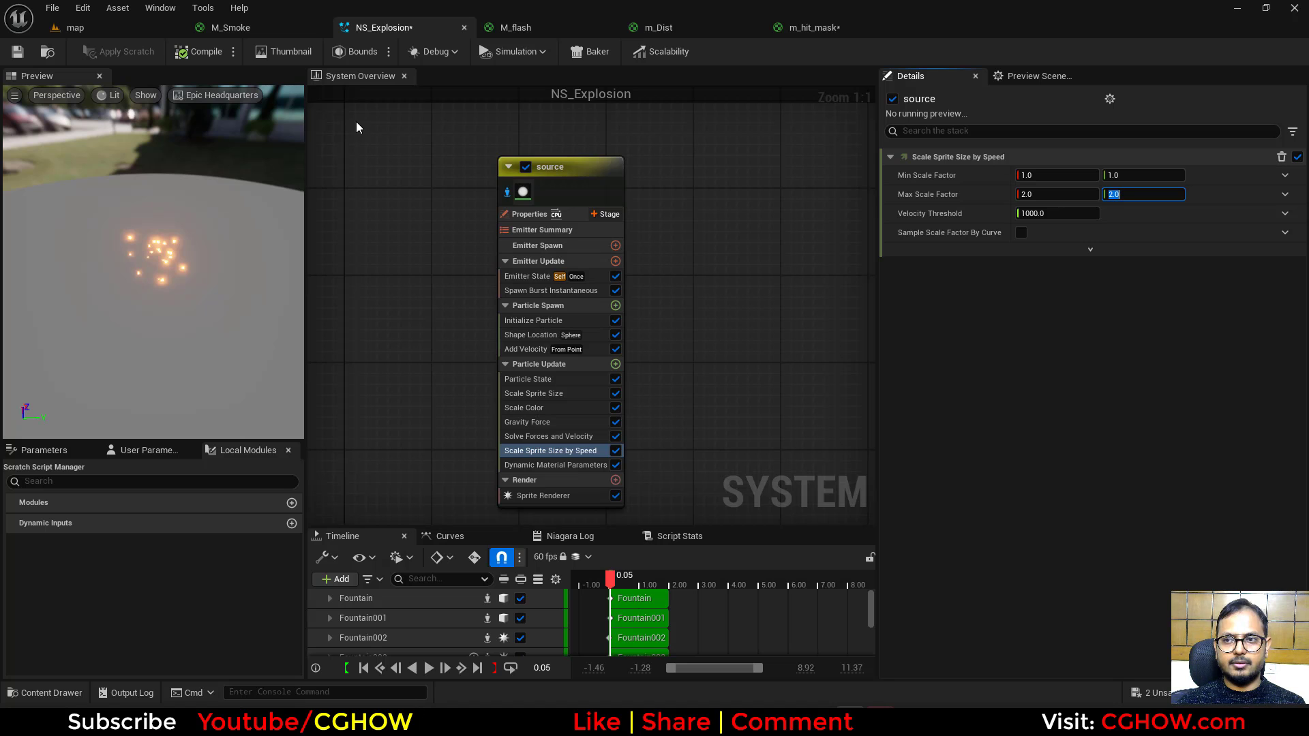
# Step: Replay the source particles in the map level to check their speed and shortened sprites, and return to NS_Explosion
pyautogui.click(123, 30)
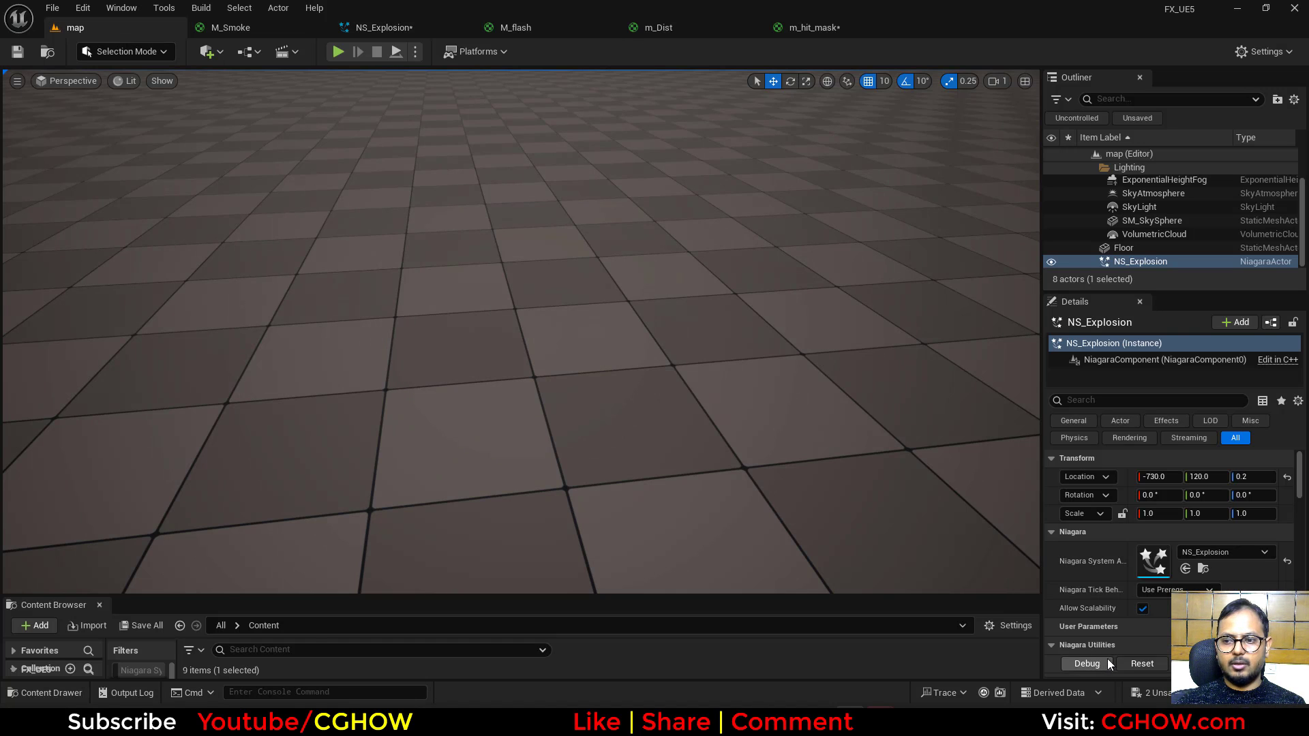
pyautogui.click(1131, 659)
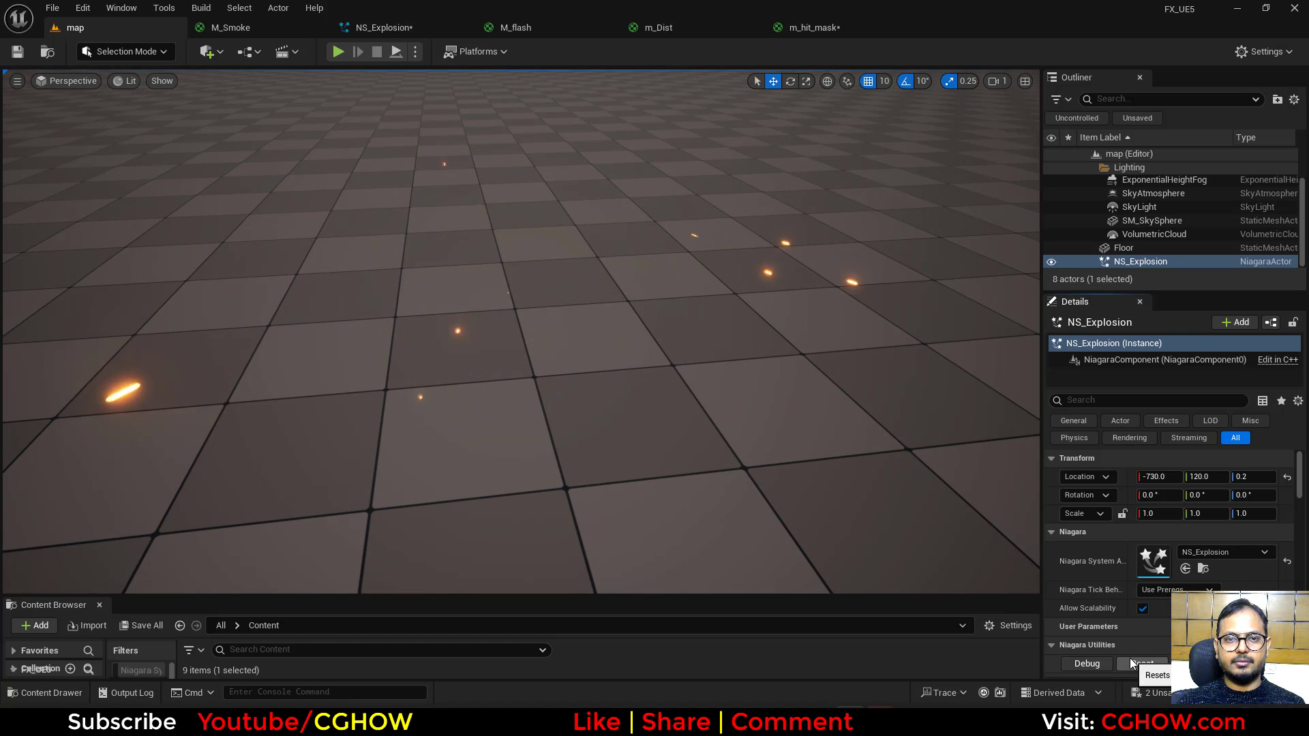
pyautogui.click(382, 27)
# Step: Set the source emitter's Spawn Burst Instantaneous count to 10 and end its isolation
pyautogui.click(542, 320)
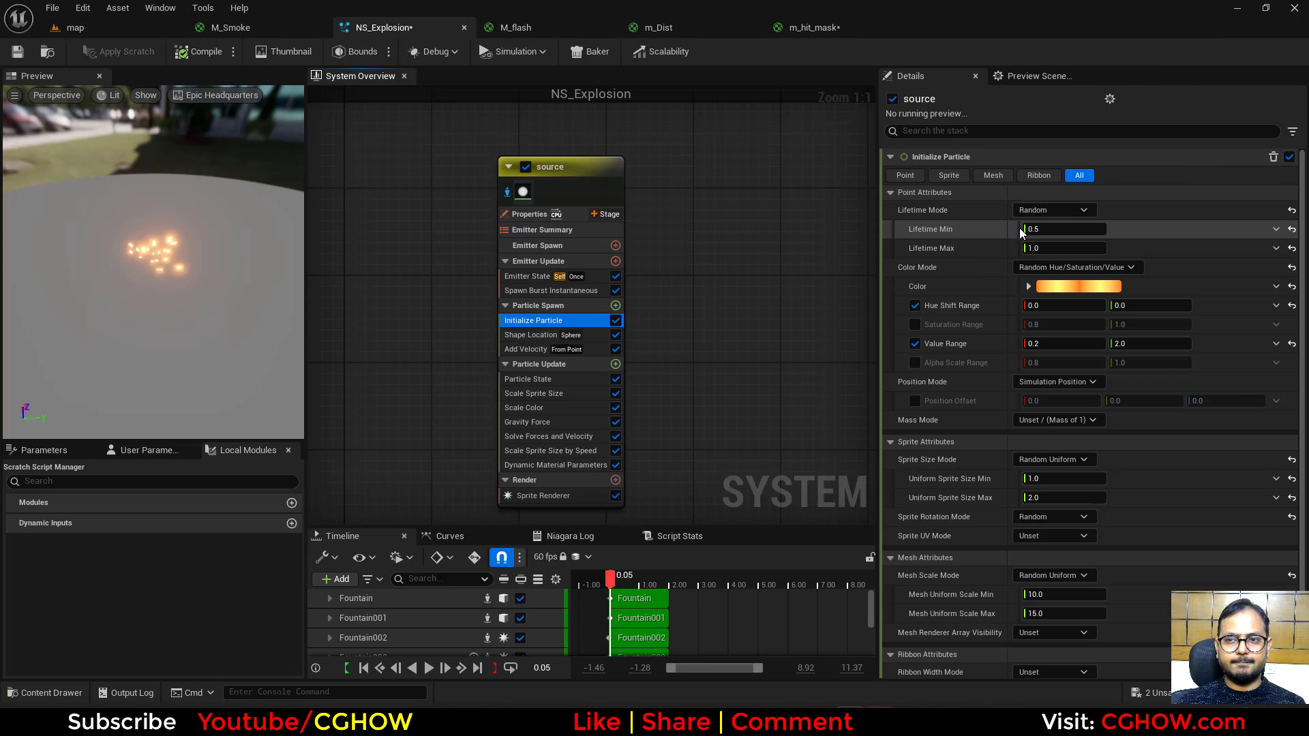
pyautogui.click(538, 292)
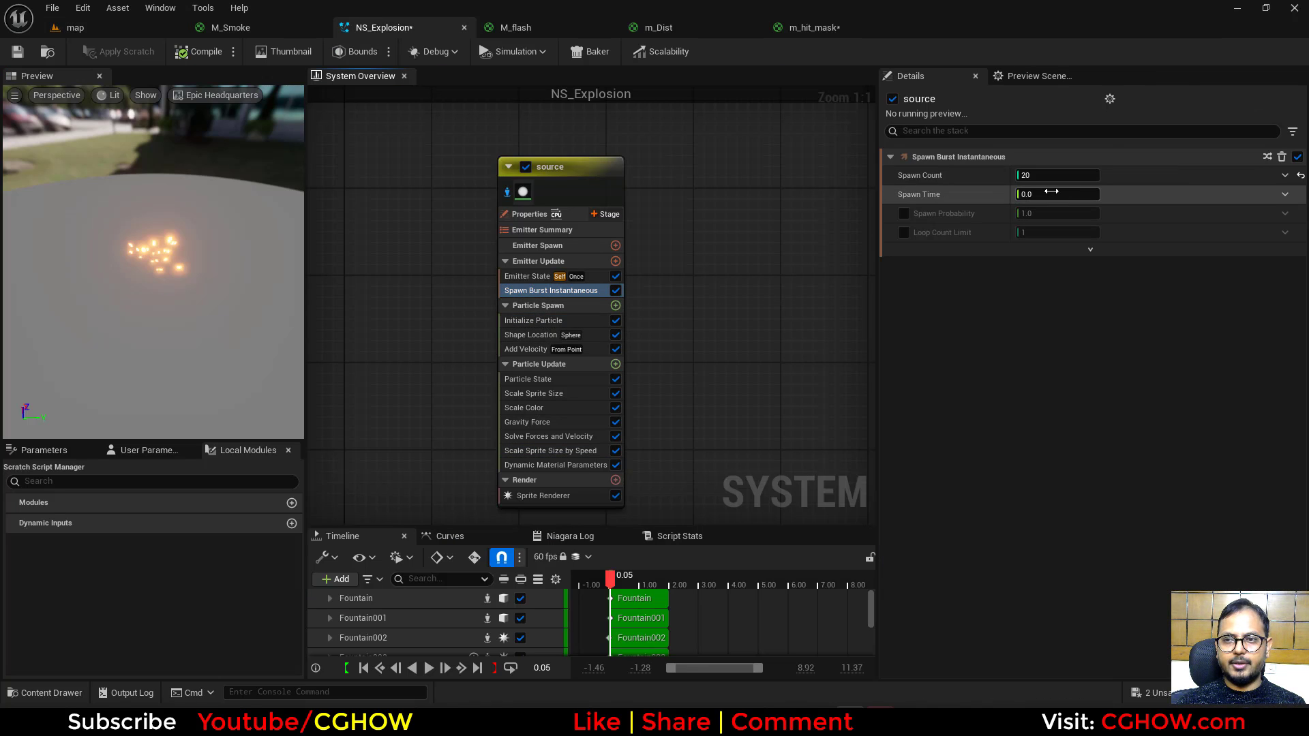
pyautogui.click(506, 193)
# Step: Add a new emitter based on the Fountain template beside the source emitter
pyautogui.moveTo(727, 204); pyautogui.dragTo(571, 194, button='right')
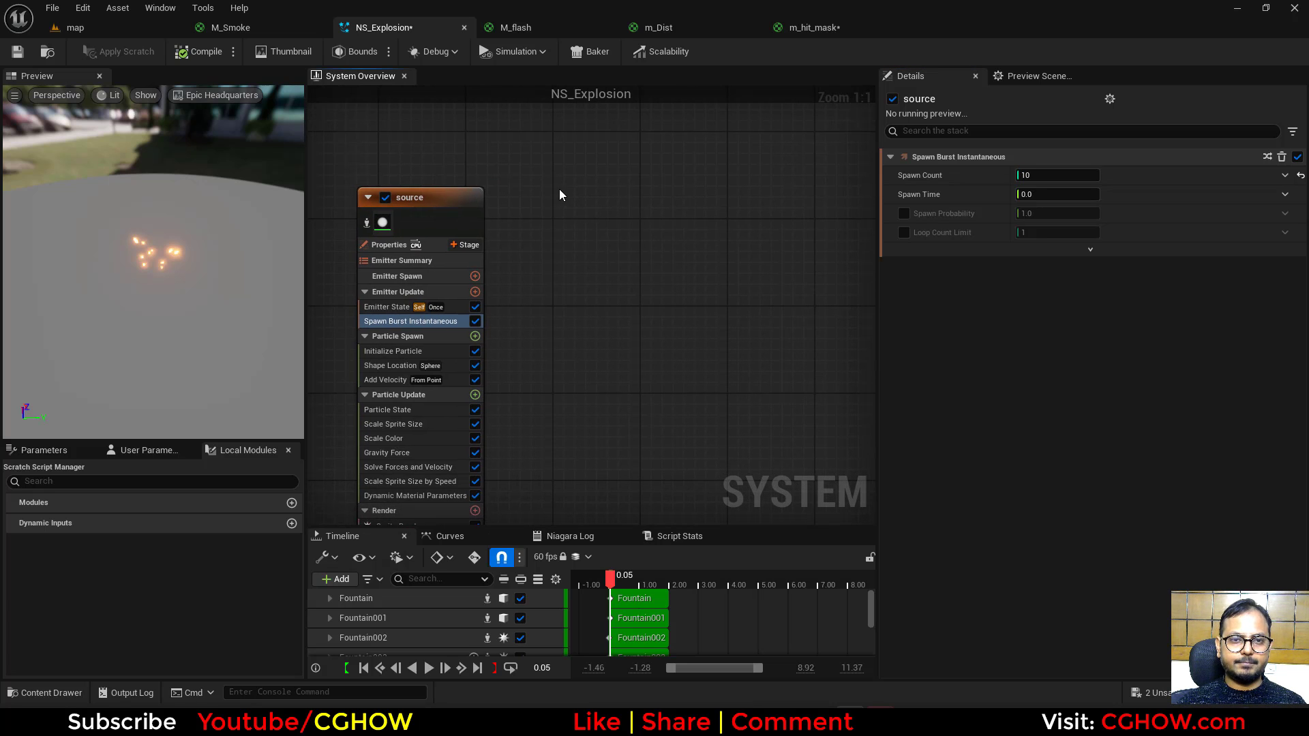
pyautogui.rightClick(559, 190)
pyautogui.click(644, 218)
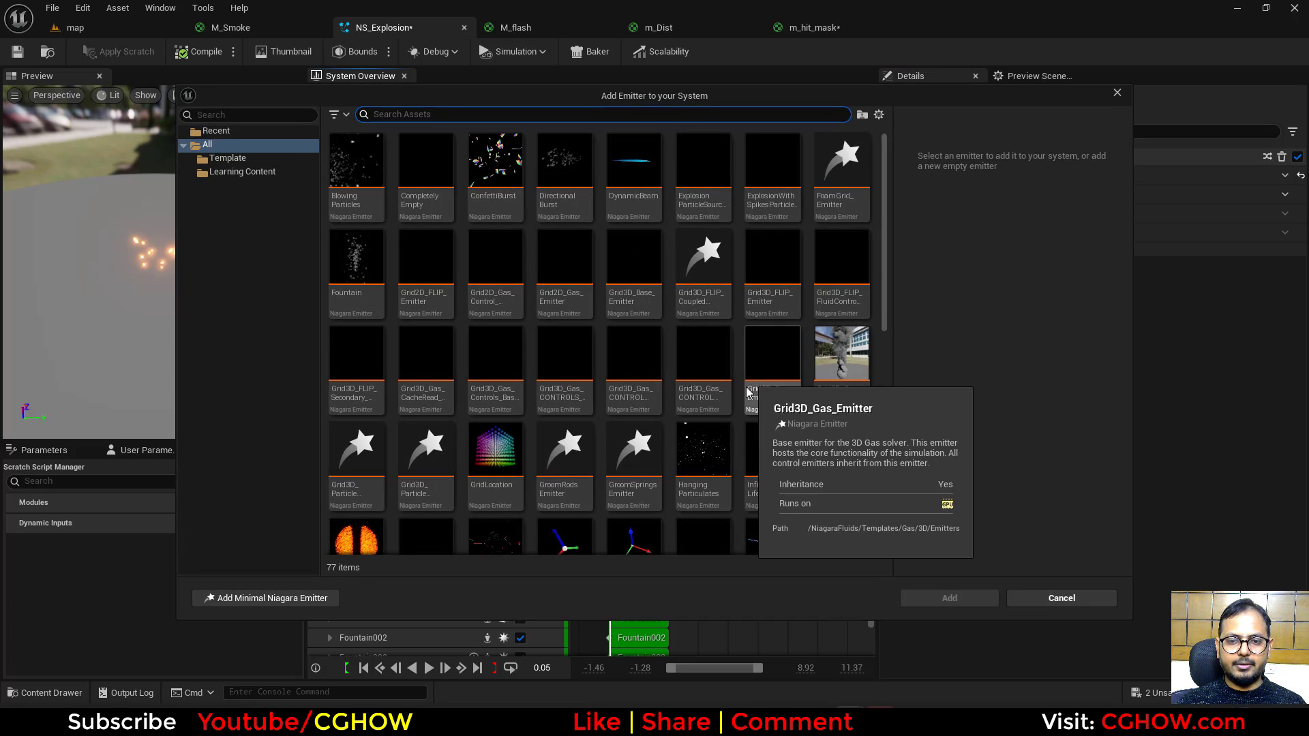
pyautogui.click(370, 289)
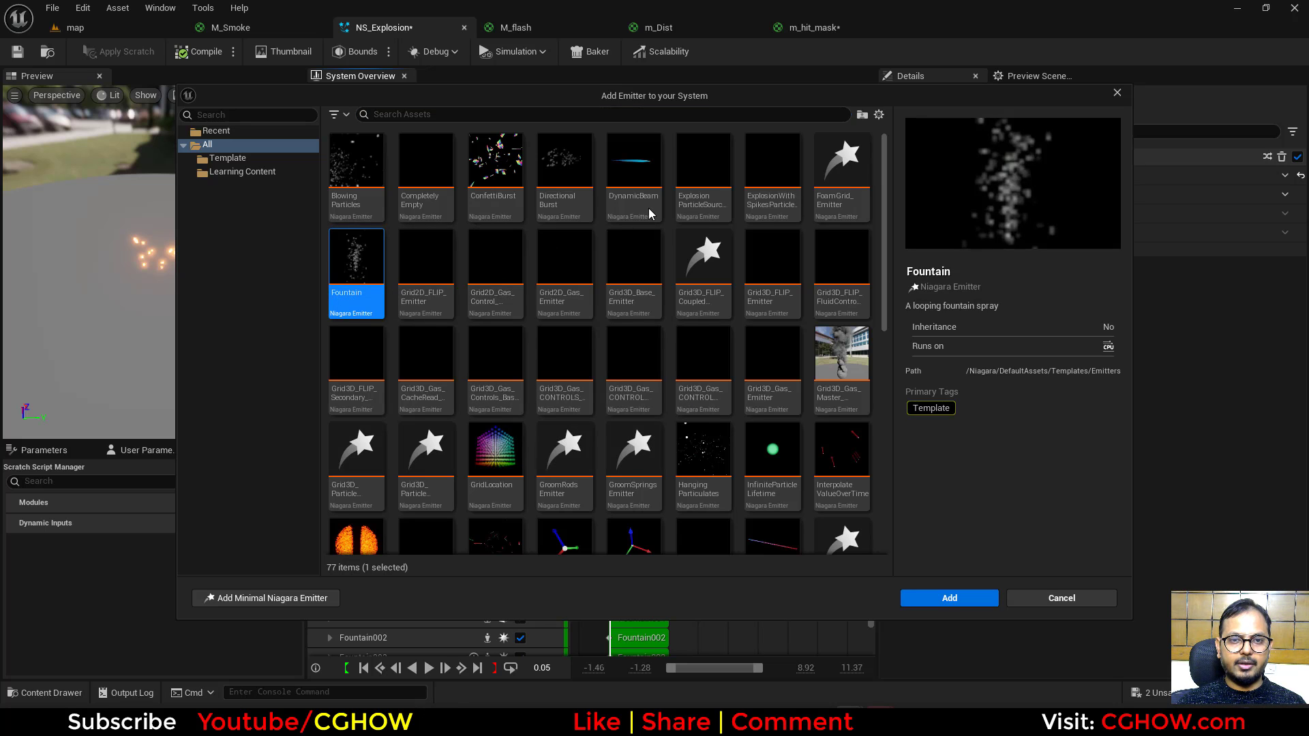
pyautogui.click(949, 598)
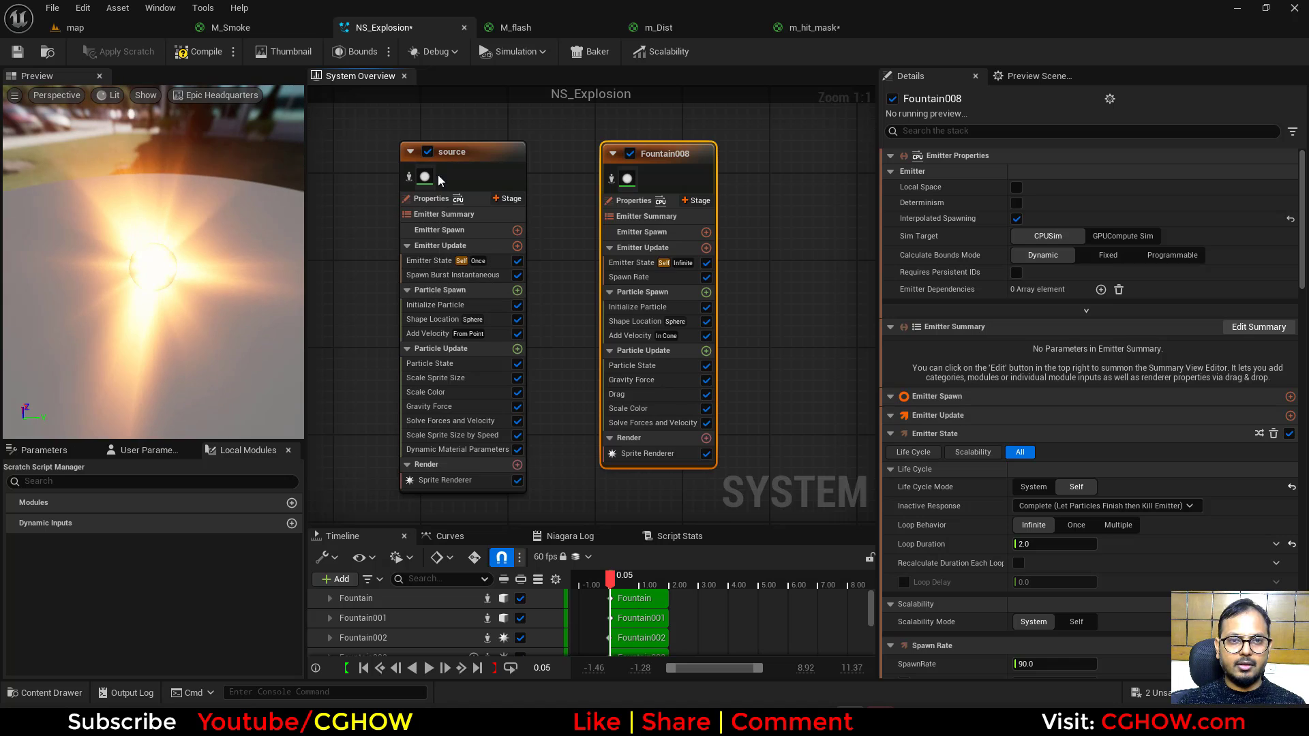
# Step: Add a Generate Location Event with persistent IDs required to the source emitter, and save all modified assets
pyautogui.click(517, 350)
pyautogui.write('gene')
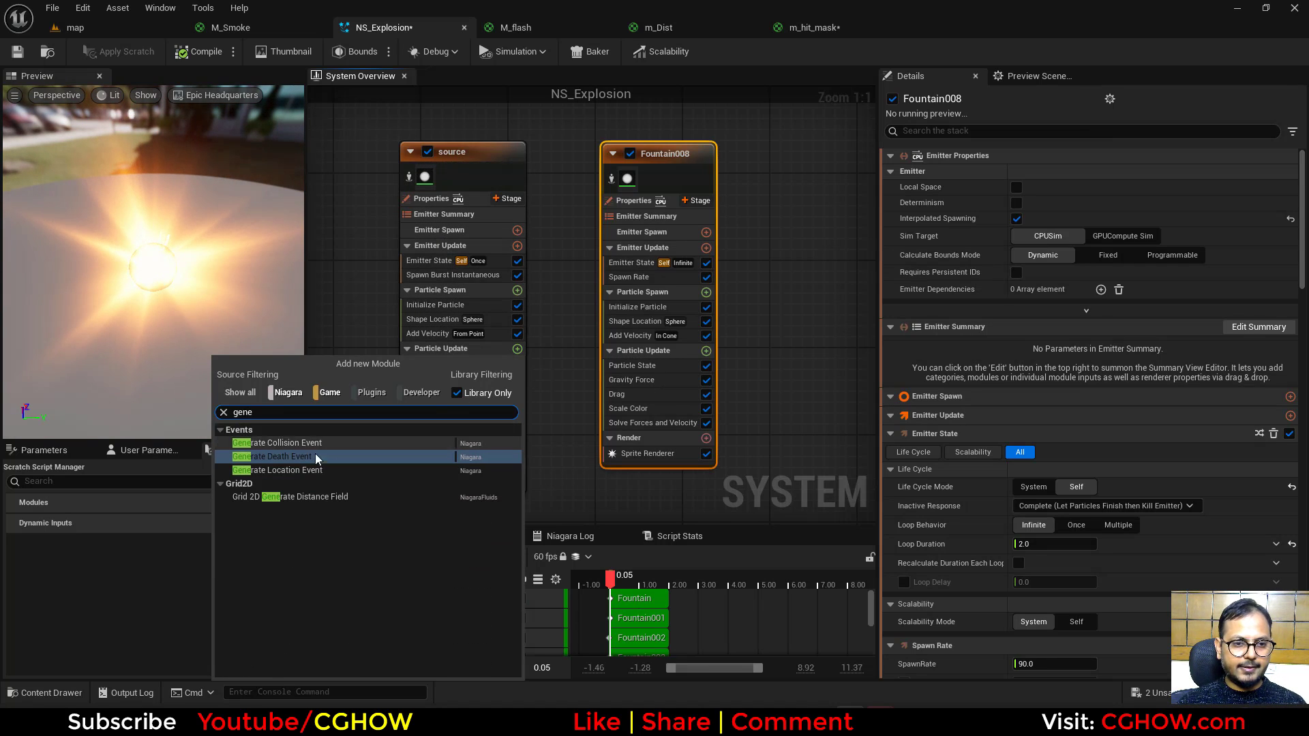
pyautogui.click(281, 473)
pyautogui.click(432, 199)
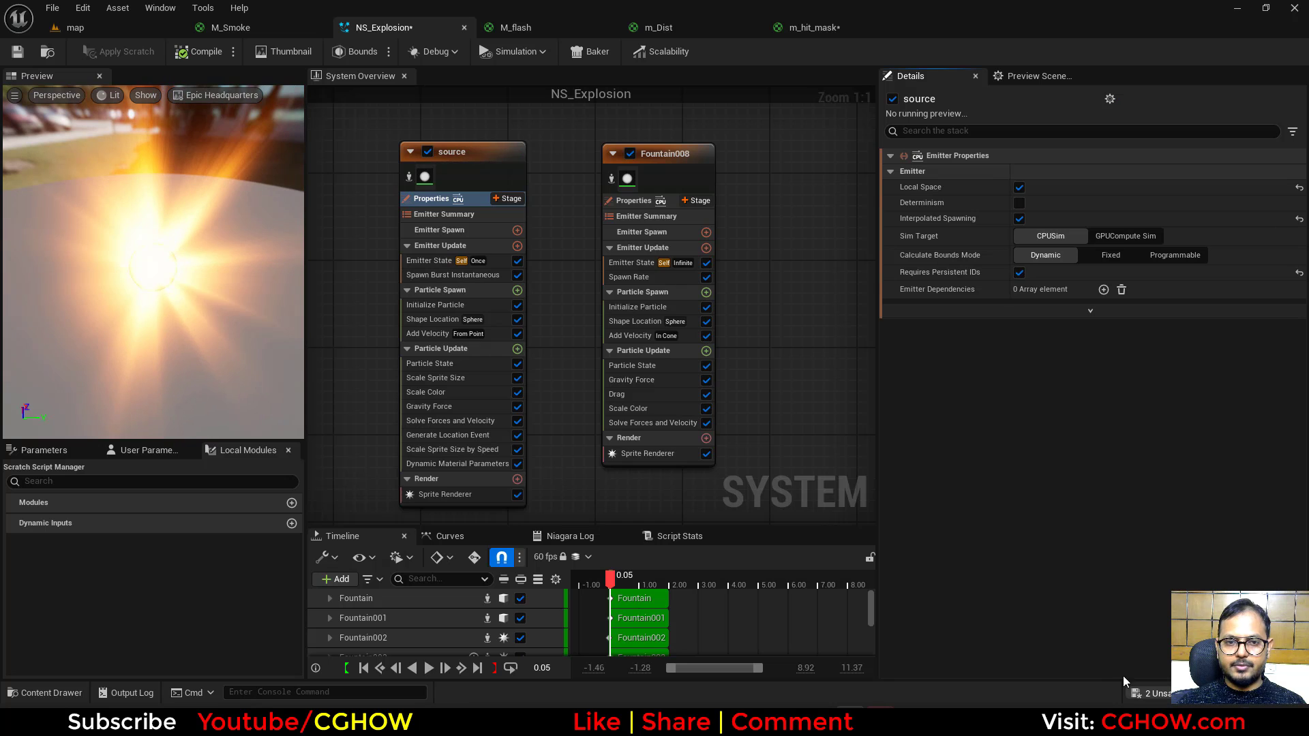
pyautogui.click(1151, 693)
pyautogui.click(762, 513)
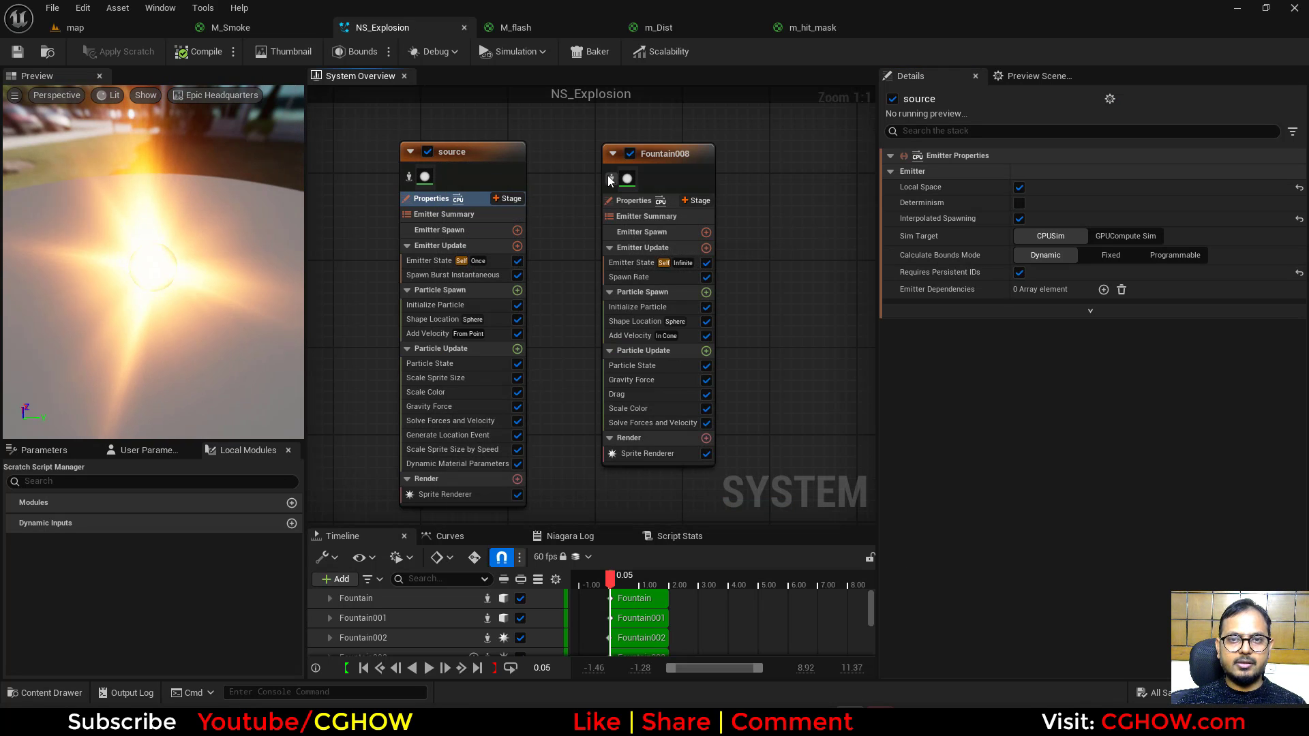
# Step: Delete the Scale Color, Drag and Gravity Force modules from Fountain008's Particle Update stage
pyautogui.moveTo(607, 174); pyautogui.dragTo(559, 180, button='right')
pyautogui.click(605, 459)
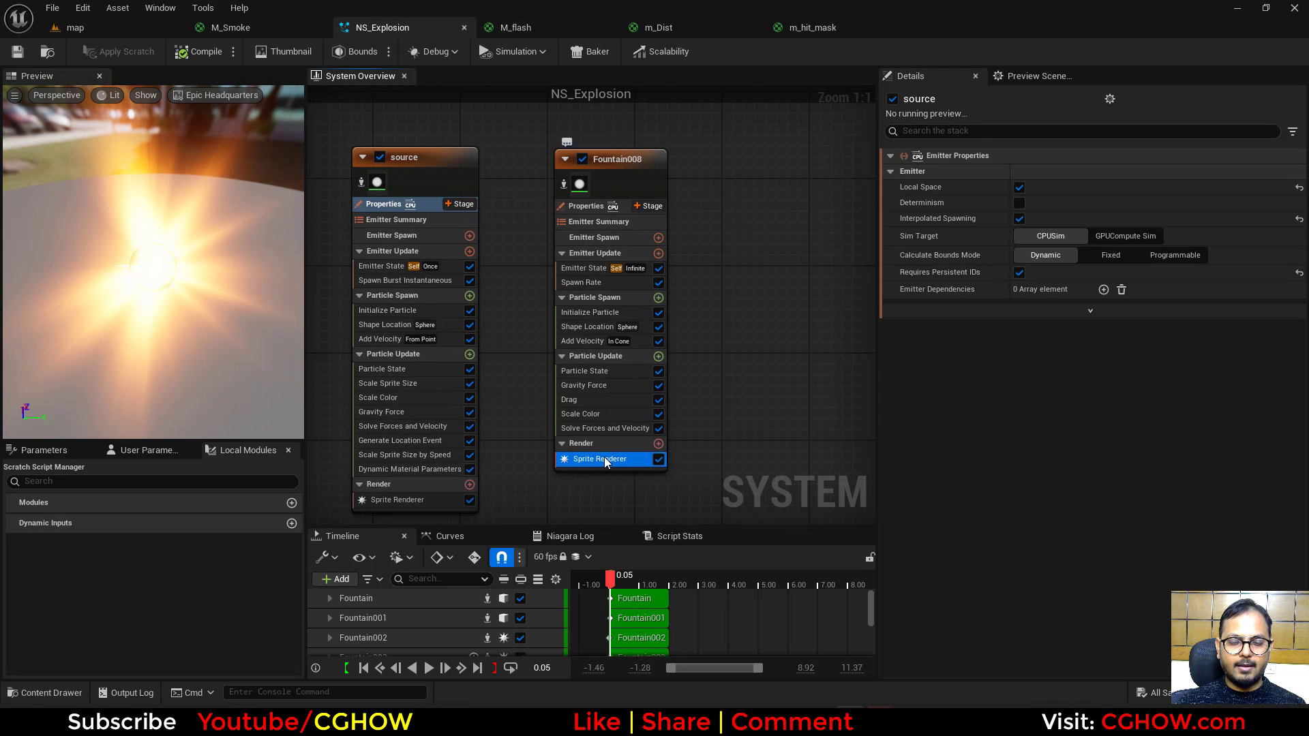
pyautogui.click(609, 414)
pyautogui.press('Delete')
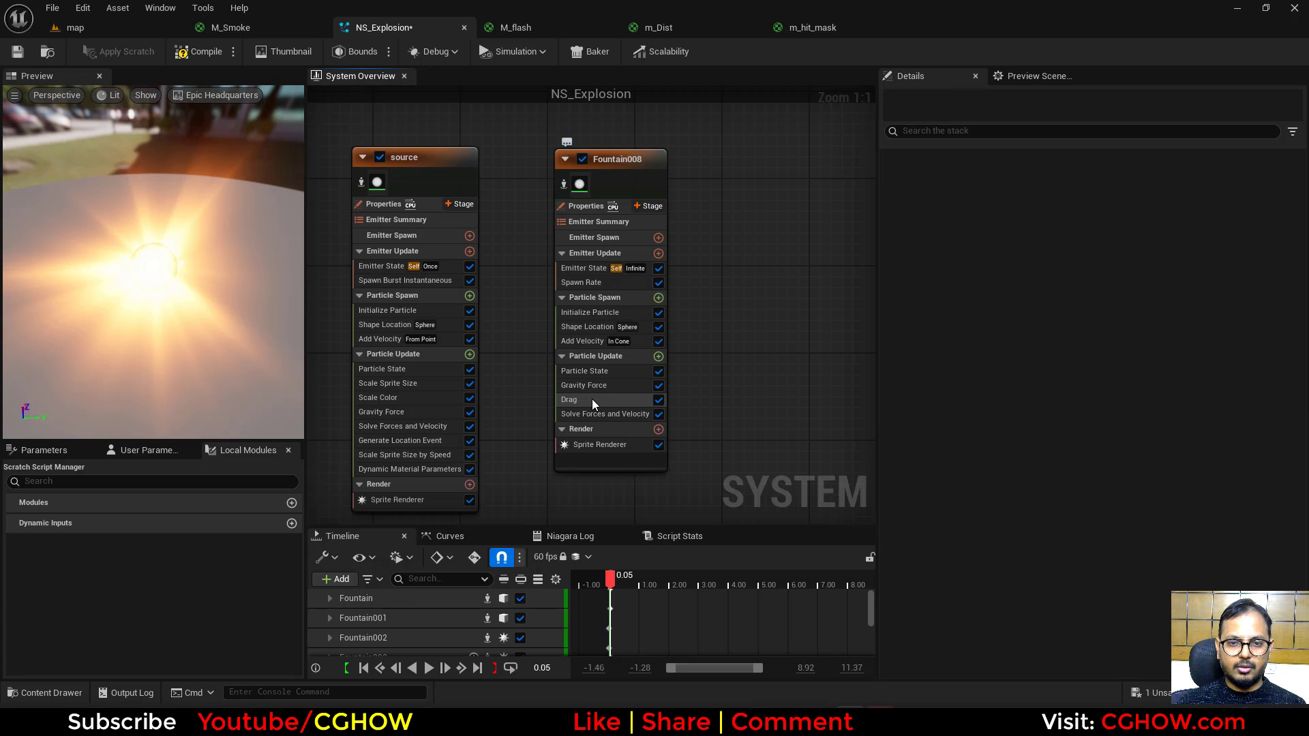
pyautogui.click(592, 400)
pyautogui.press('Delete')
pyautogui.click(594, 388)
pyautogui.press('Delete')
# Step: Delete the Add Velocity, Shape Location and Spawn Rate modules from Fountain008
pyautogui.click(581, 341)
pyautogui.press('Delete')
pyautogui.click(591, 325)
pyautogui.press('Delete')
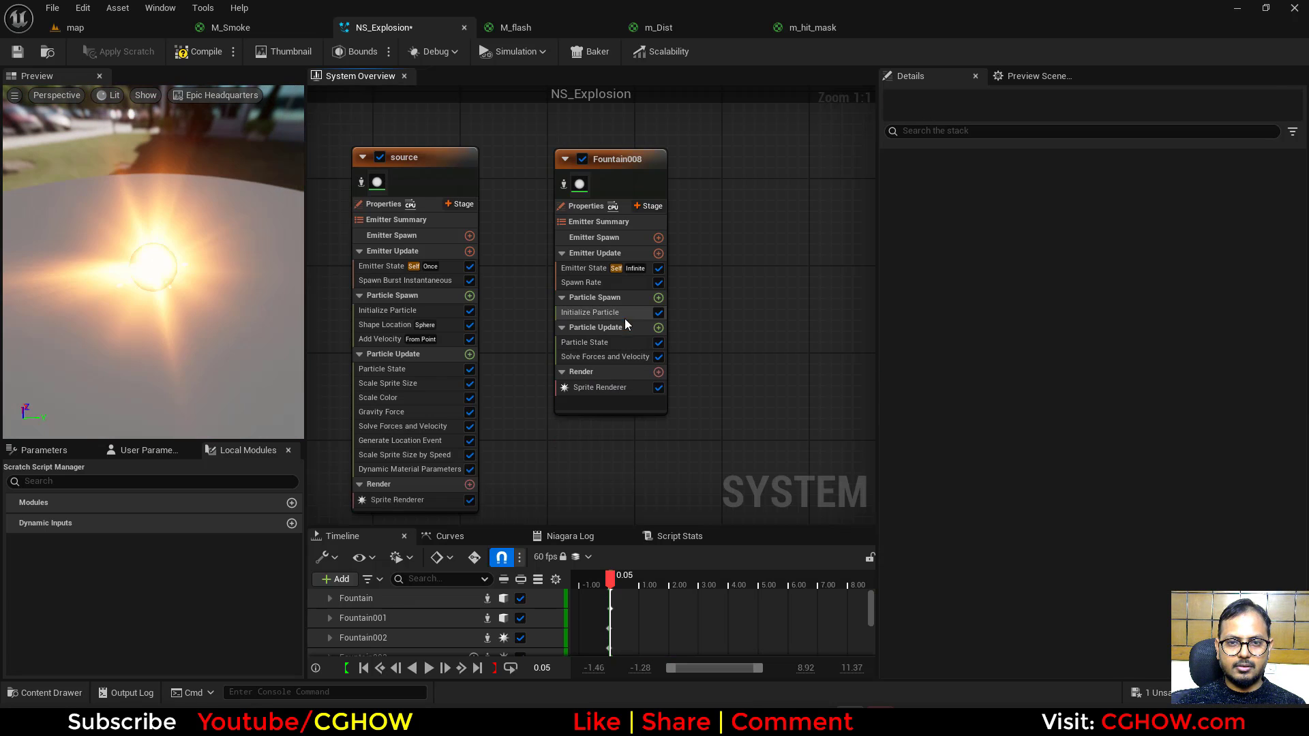
pyautogui.click(606, 282)
pyautogui.press('Delete')
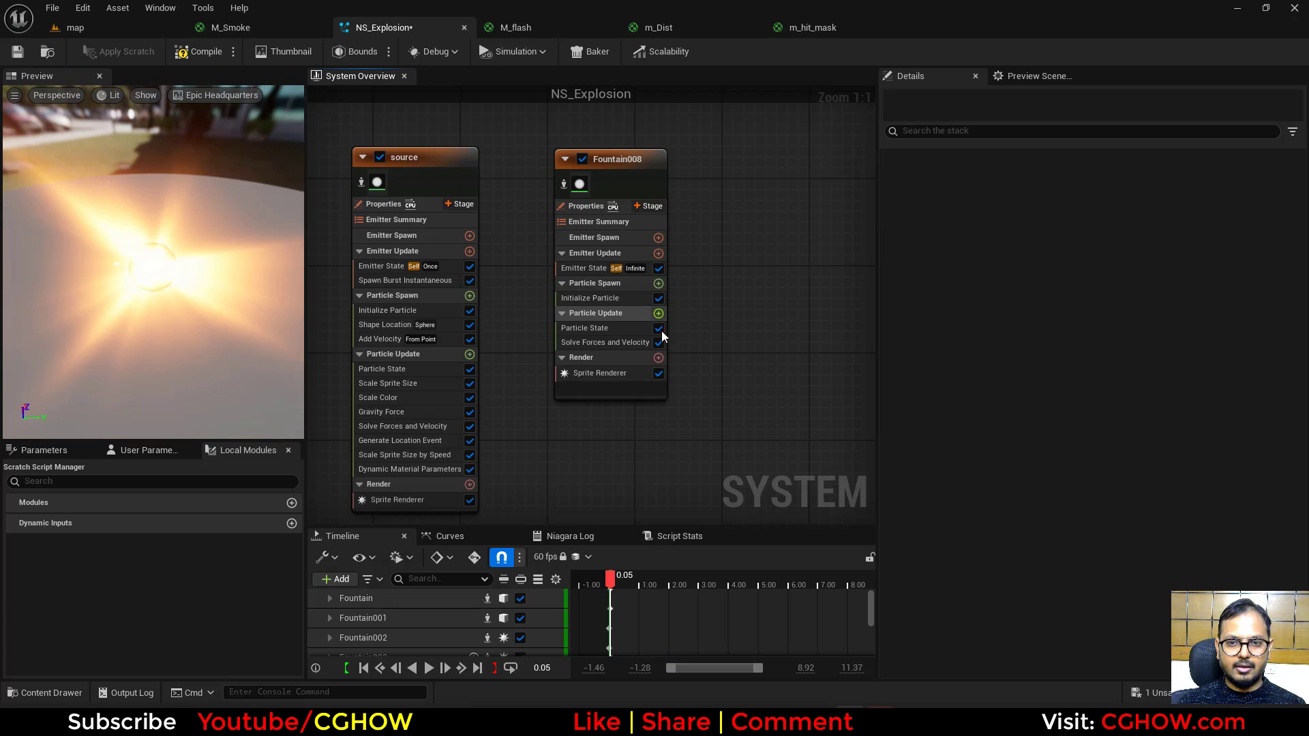
# Step: Add an Event Handler stage to Fountain008, with source's LocationEvent as its source and Spawned Particles as the execution mode
pyautogui.click(652, 206)
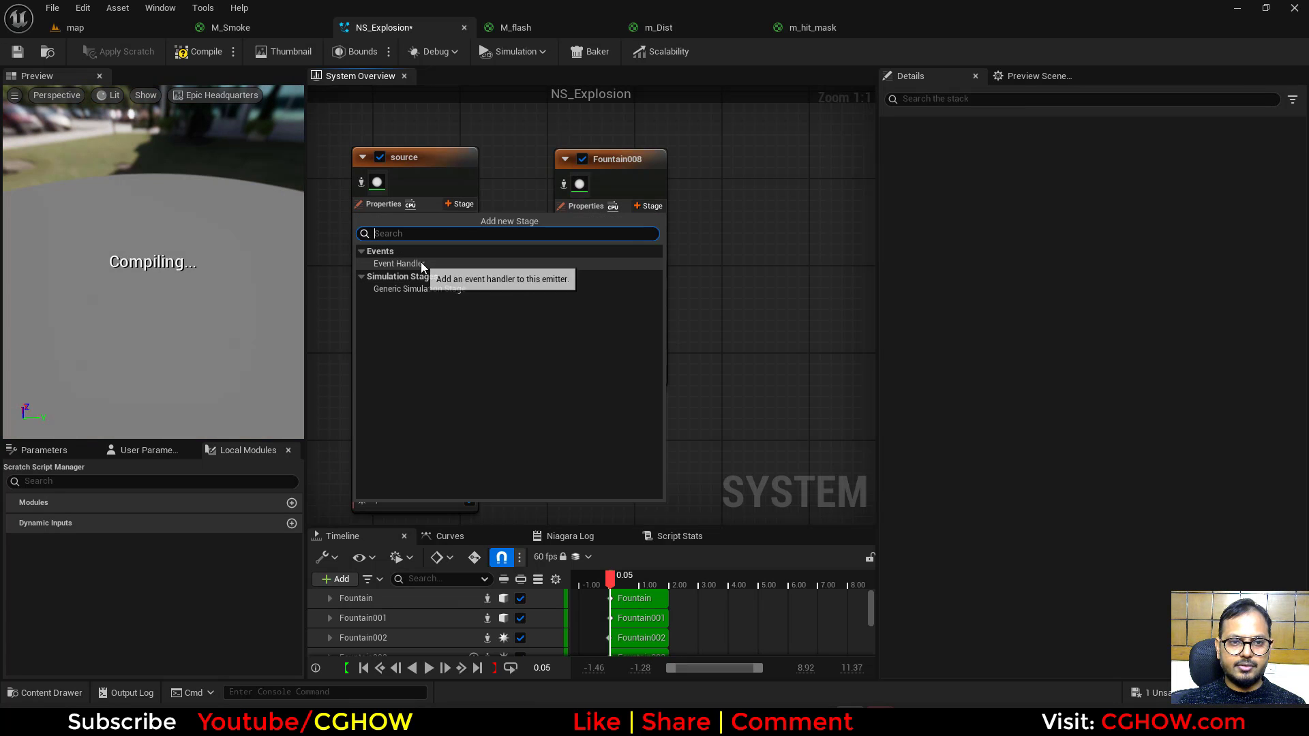
pyautogui.click(400, 264)
pyautogui.click(1055, 175)
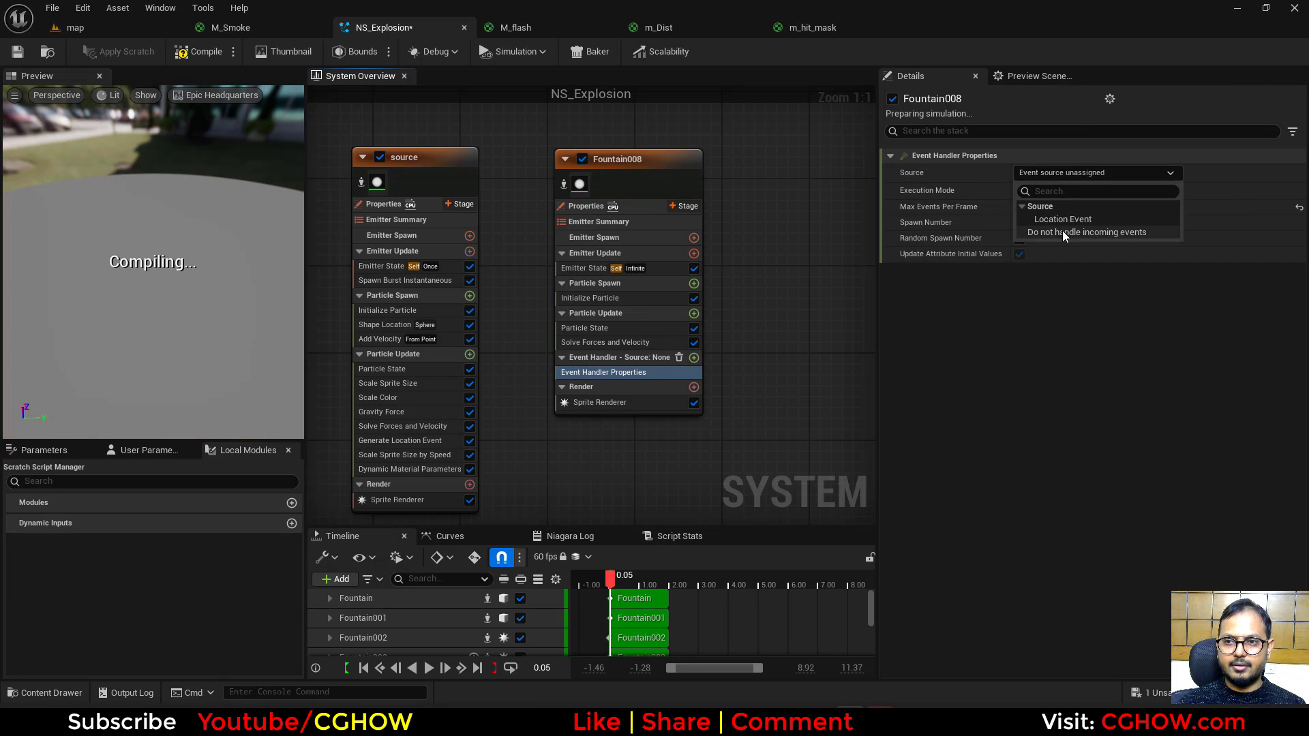
pyautogui.click(1063, 230)
pyautogui.click(1054, 191)
pyautogui.click(1050, 217)
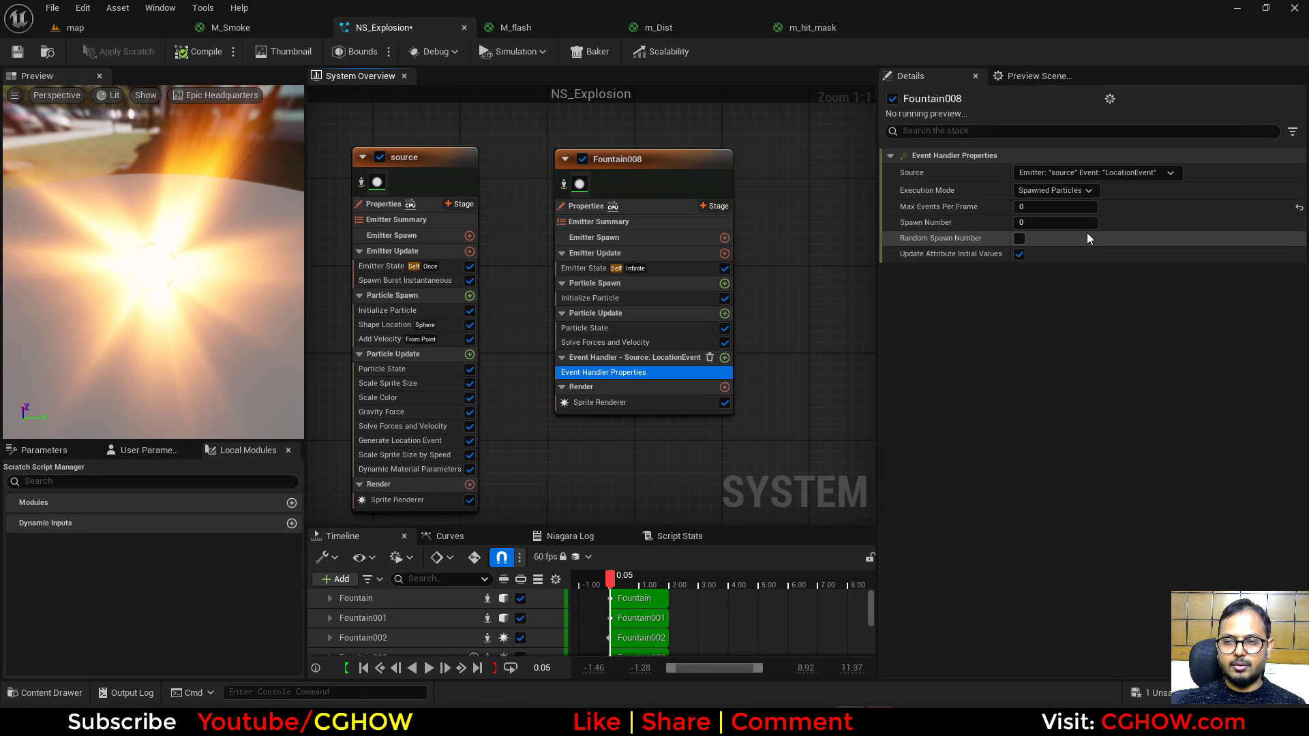
# Step: Add a Receive Location Event module to Fountain008's event handler
pyautogui.click(725, 357)
pyautogui.write('rec')
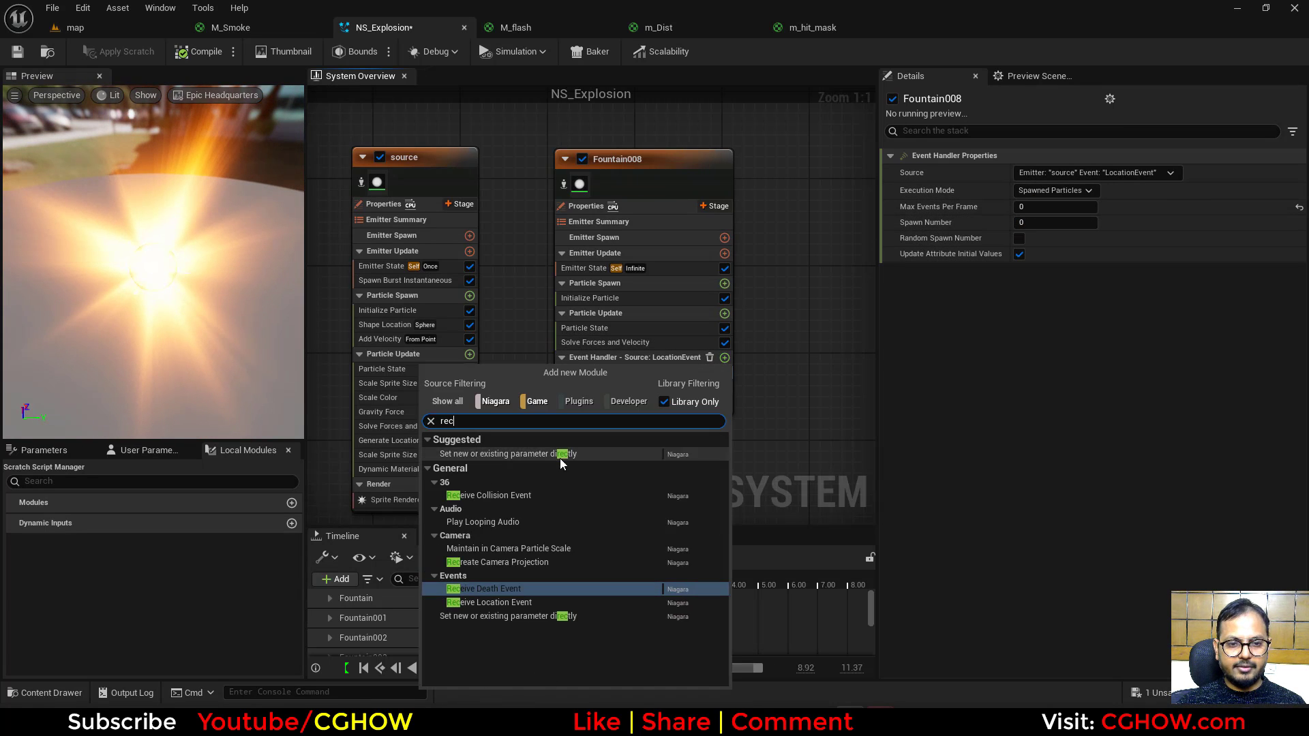
pyautogui.click(517, 602)
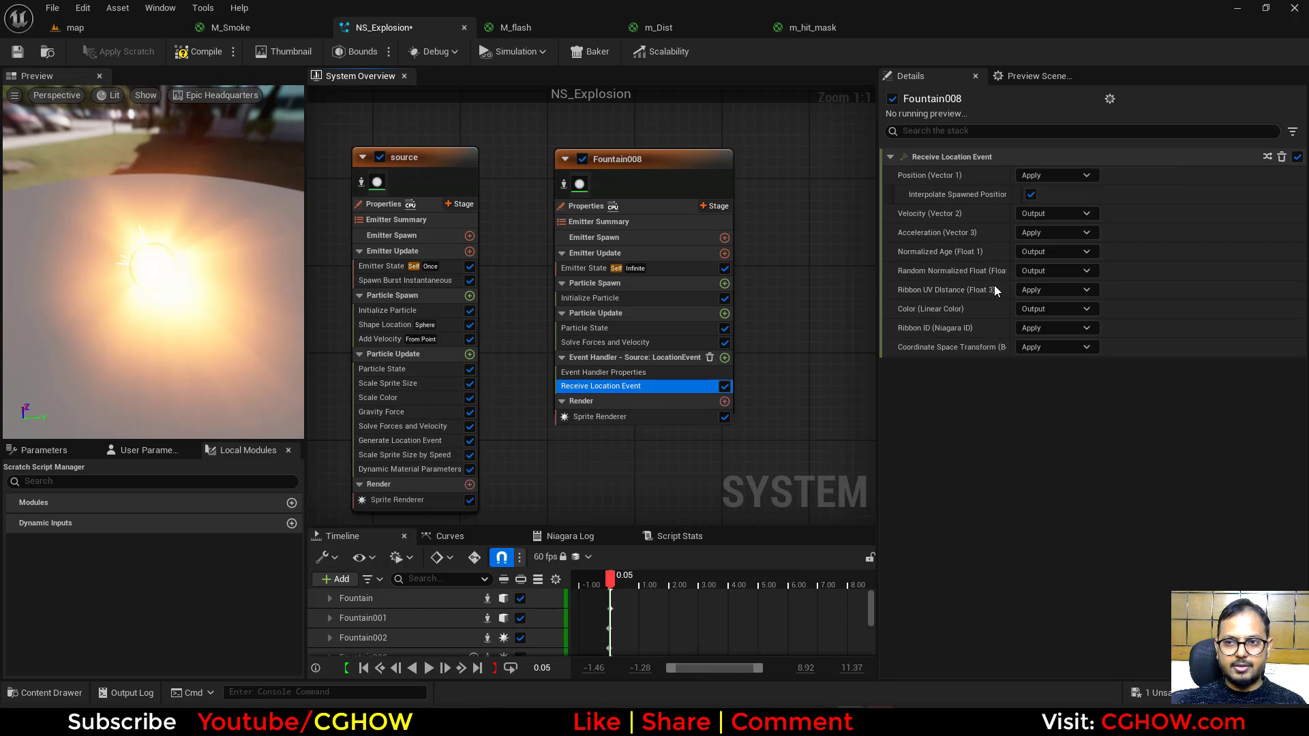
# Step: Set the event handler's Spawn Number to 1 and replay the explosion in the map level
pyautogui.click(617, 374)
pyautogui.click(1054, 206)
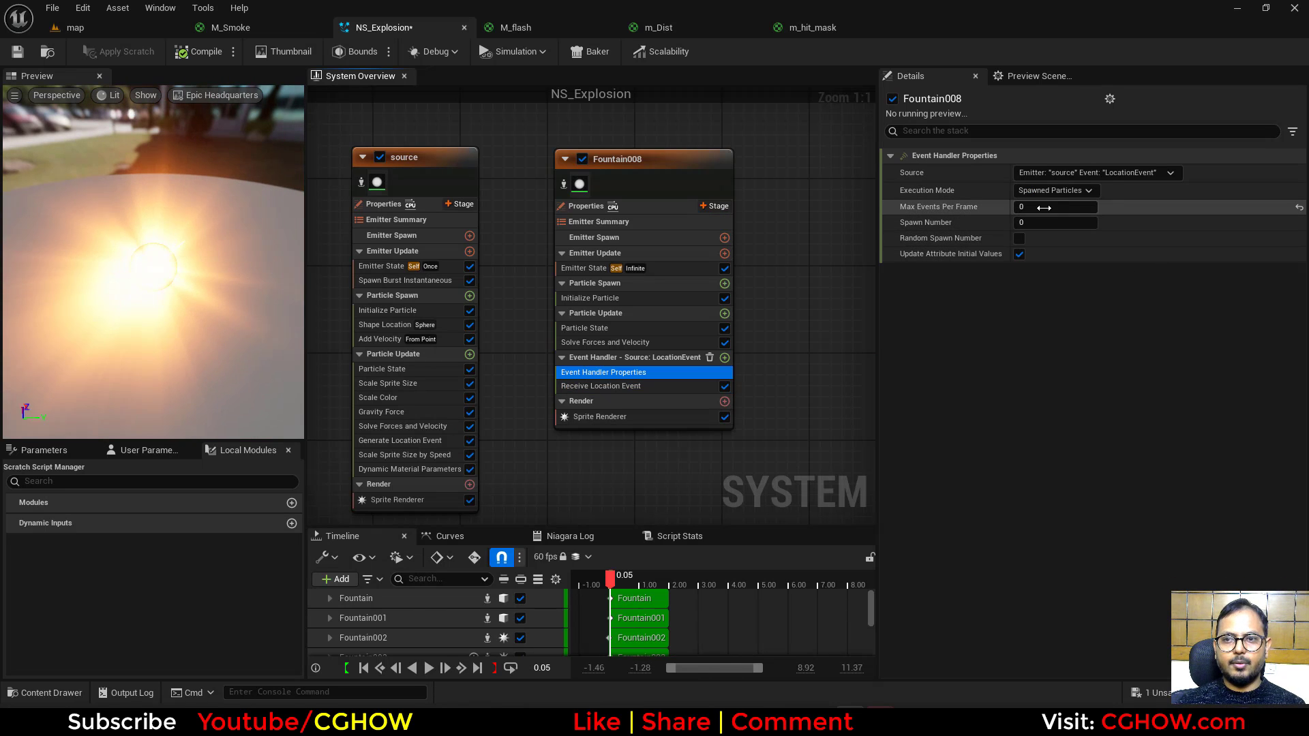
pyautogui.click(1054, 223)
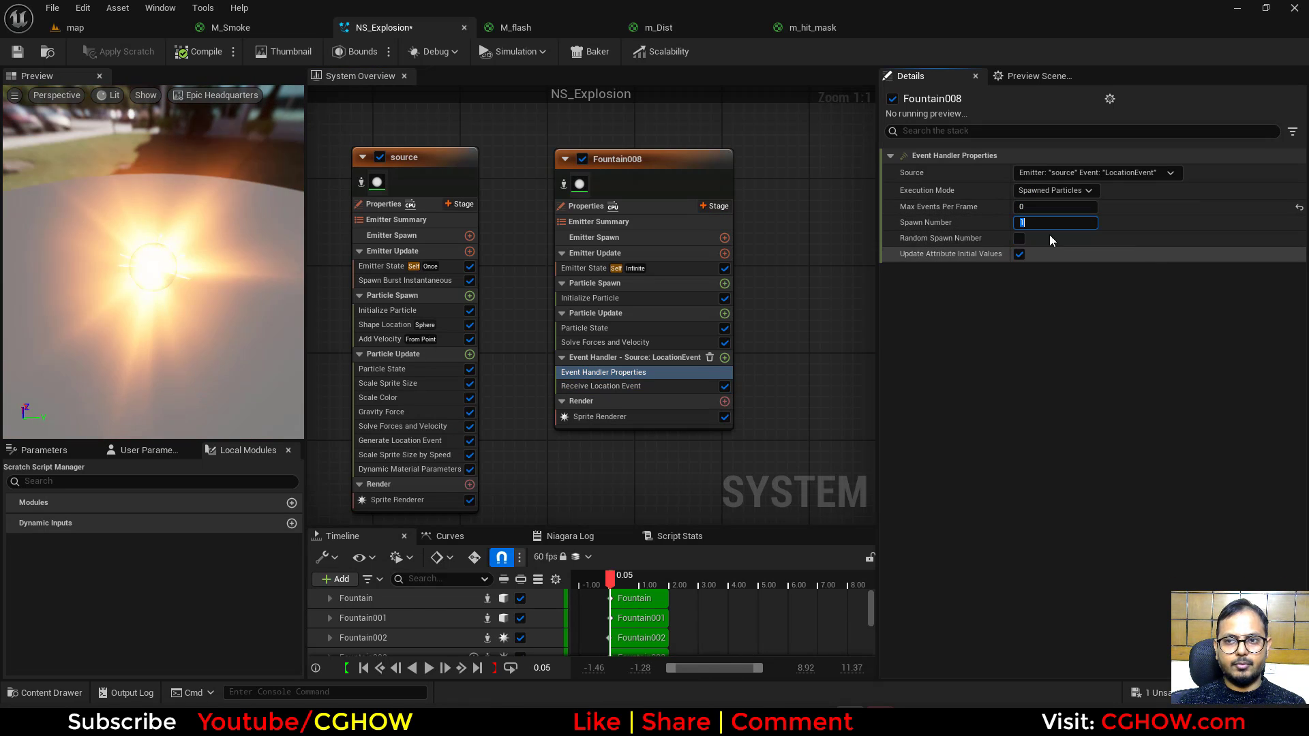
pyautogui.click(141, 35)
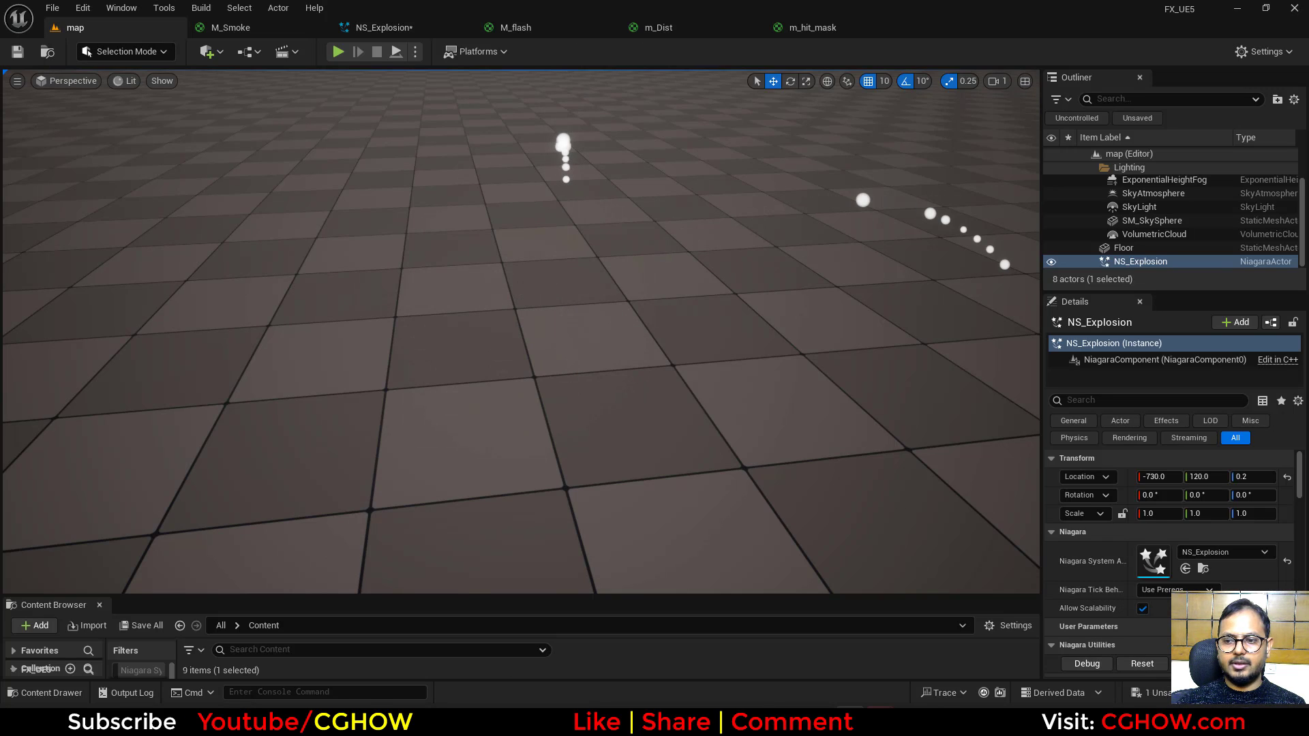
pyautogui.click(1142, 664)
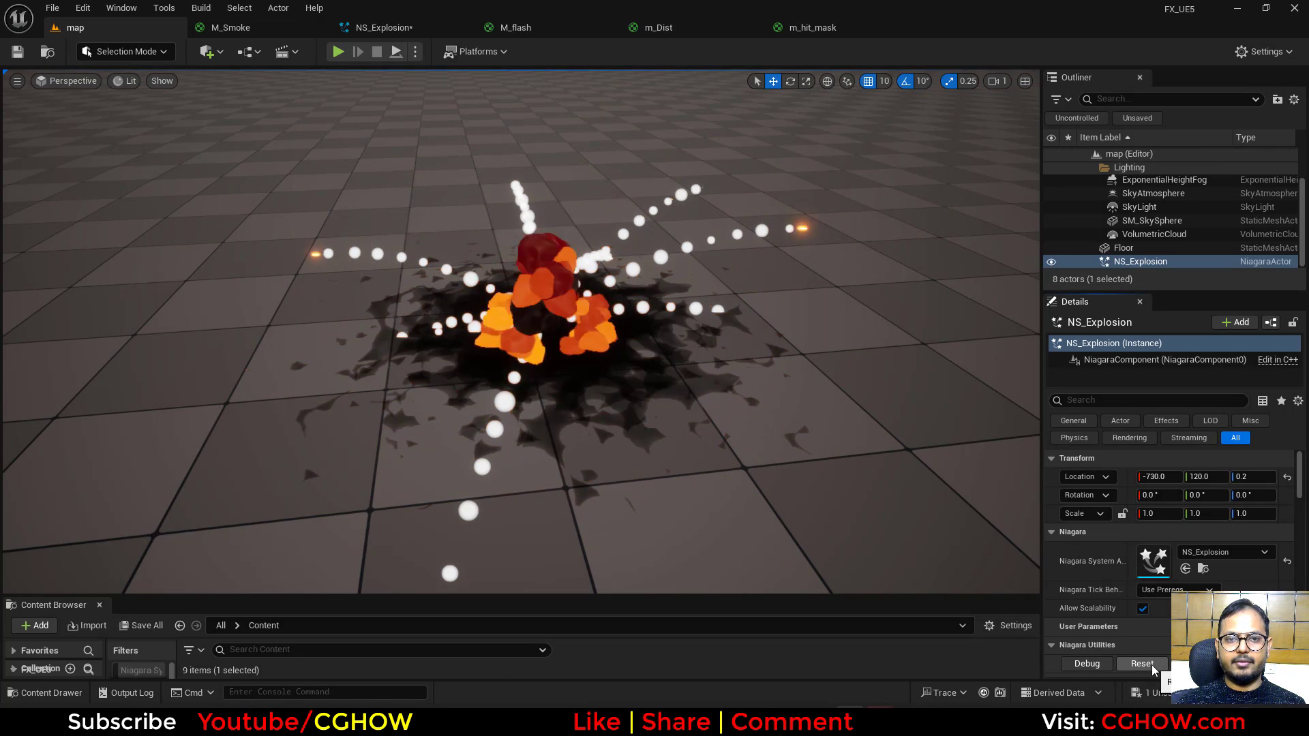
# Step: Replace Fountain008's Sprite Renderer with a Ribbon Renderer and replay the explosion in the map level
pyautogui.click(383, 27)
pyautogui.click(631, 418)
pyautogui.press('Delete')
pyautogui.click(725, 401)
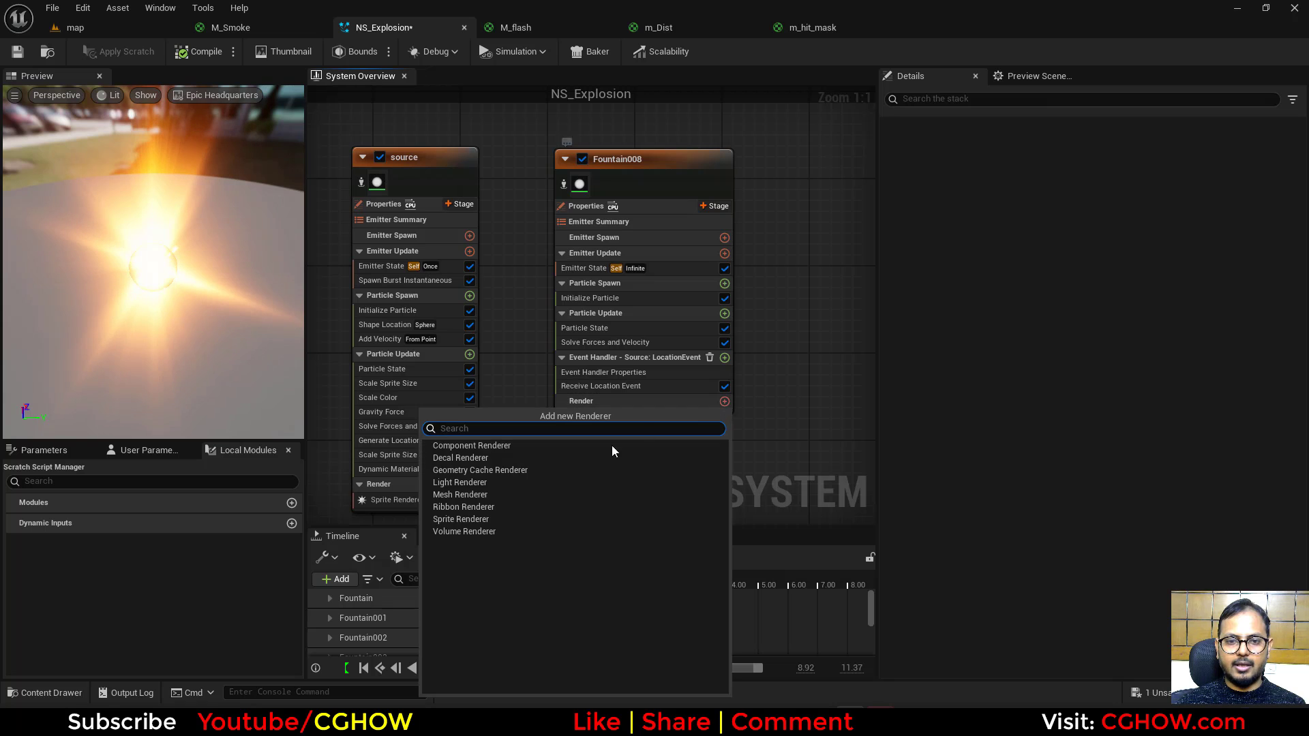
pyautogui.click(452, 519)
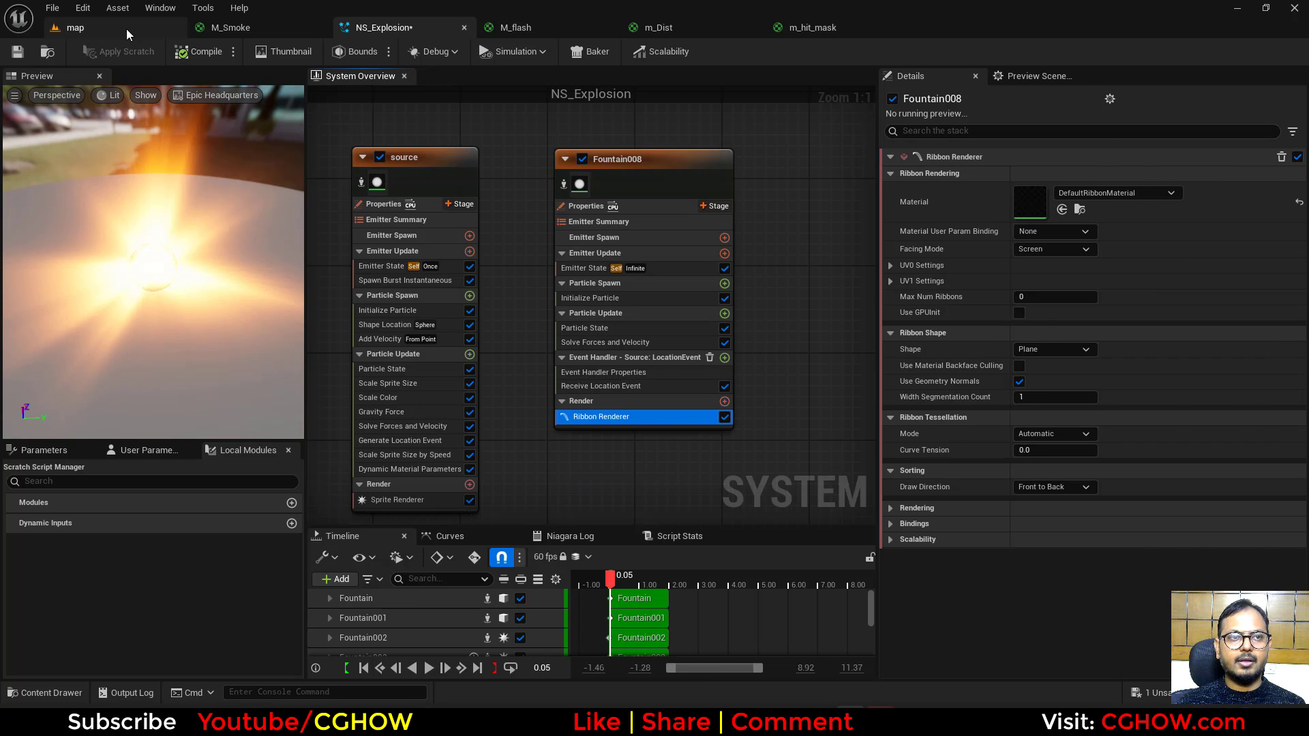
pyautogui.click(75, 27)
pyautogui.click(1127, 663)
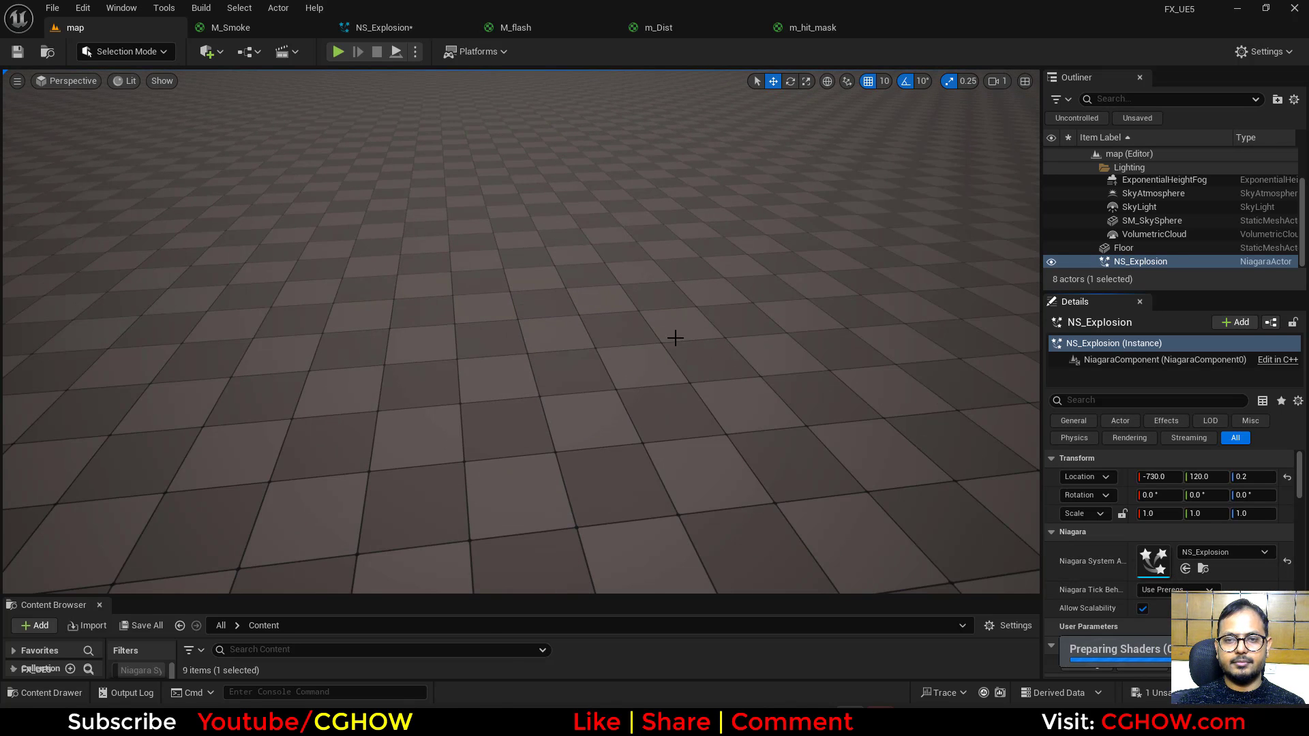
# Step: Set the Loop Behavior in Fountain008's Emitter State to Once and replay the explosion in the map level
pyautogui.click(394, 29)
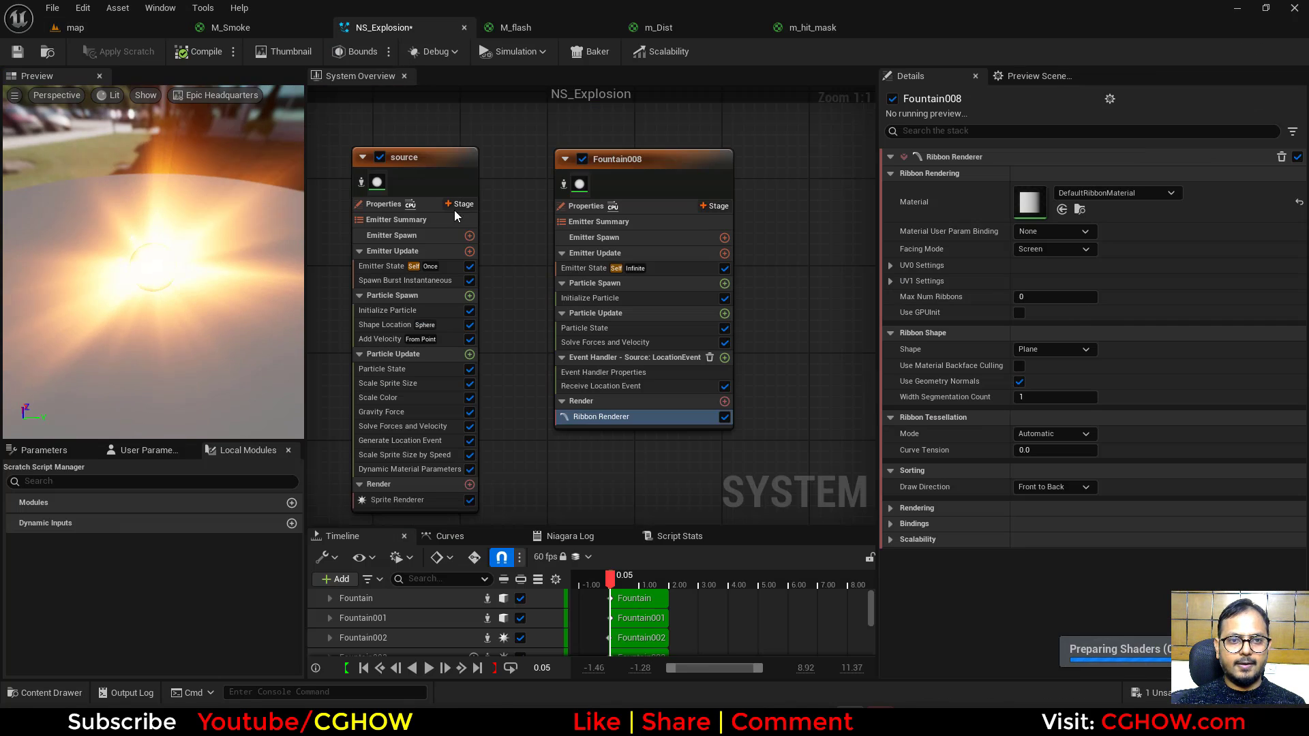
pyautogui.click(585, 268)
pyautogui.click(1078, 248)
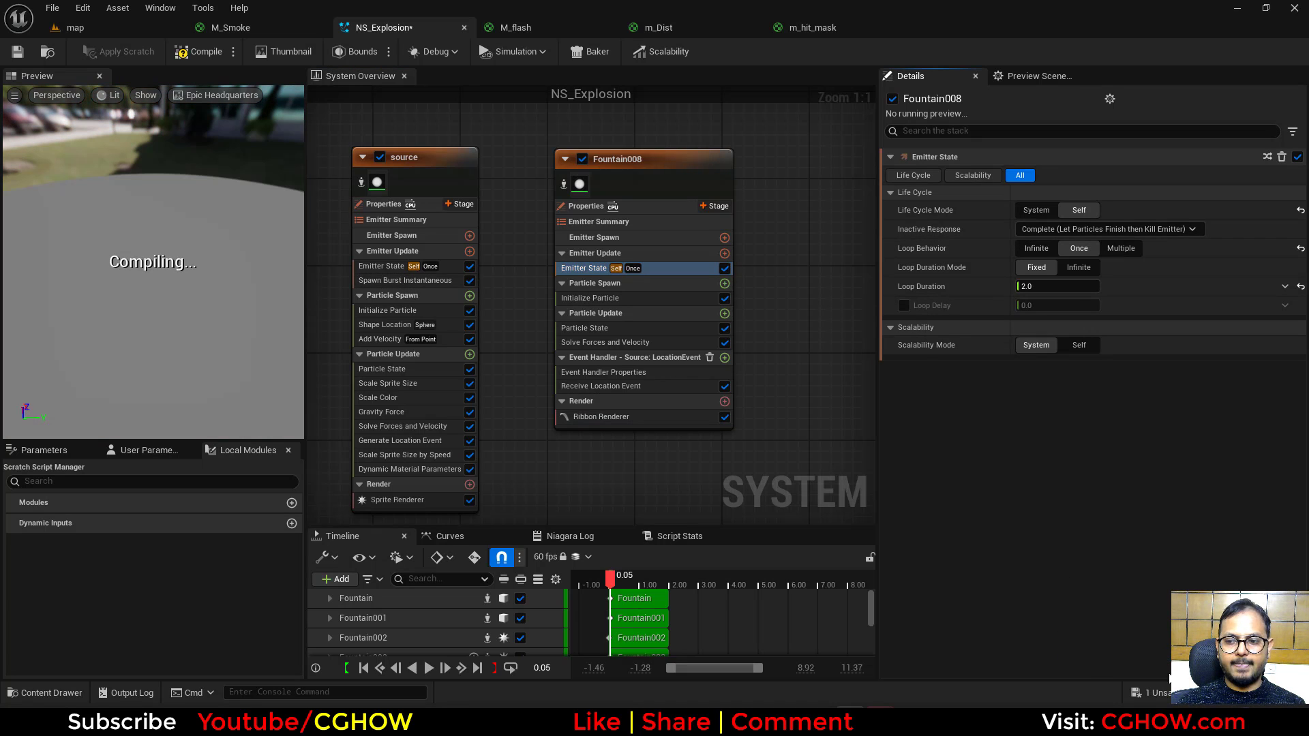
pyautogui.click(103, 34)
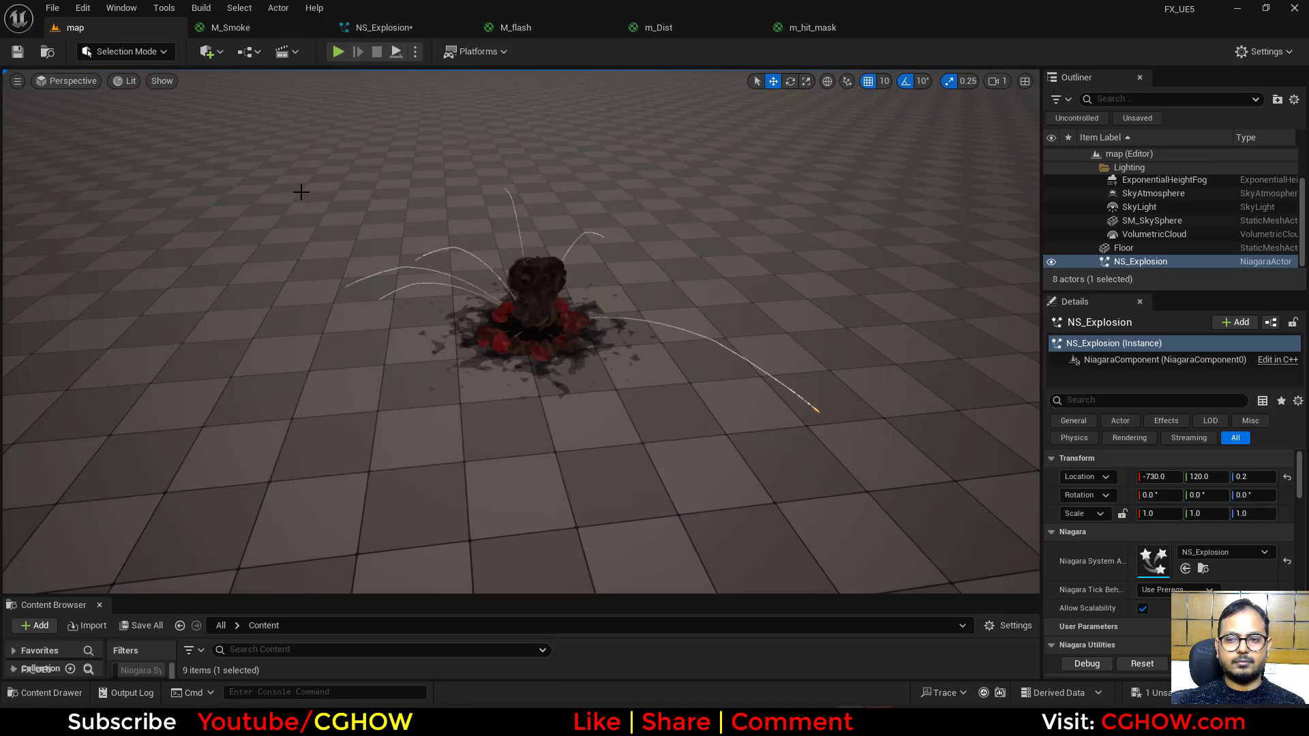
pyautogui.click(1130, 664)
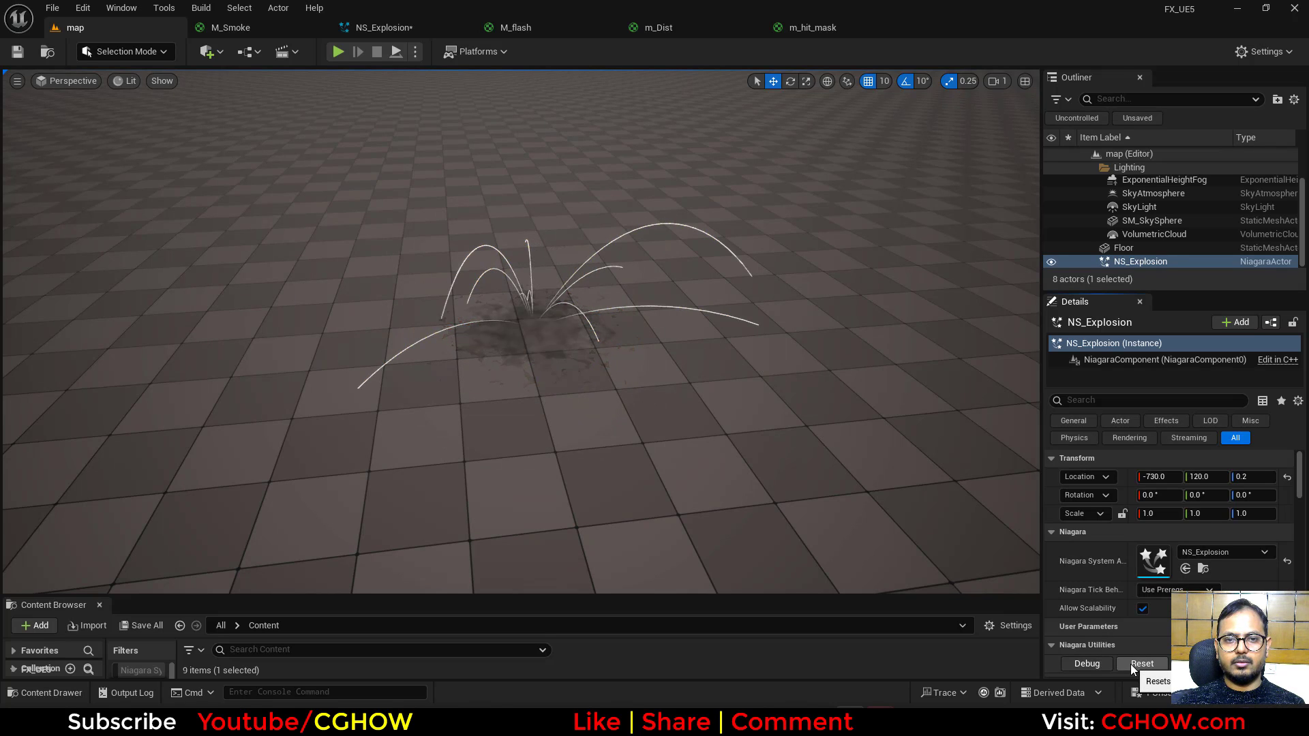
pyautogui.click(386, 31)
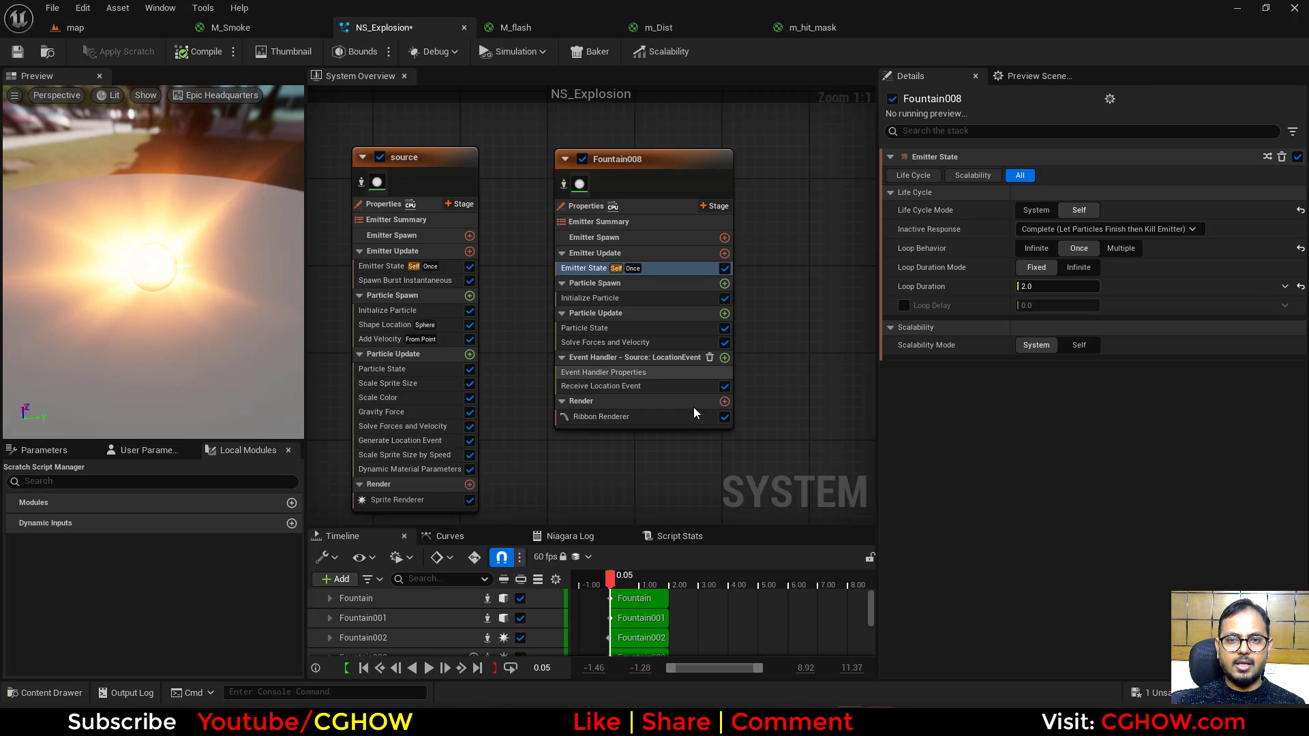
pyautogui.click(724, 313)
pyautogui.write('colo')
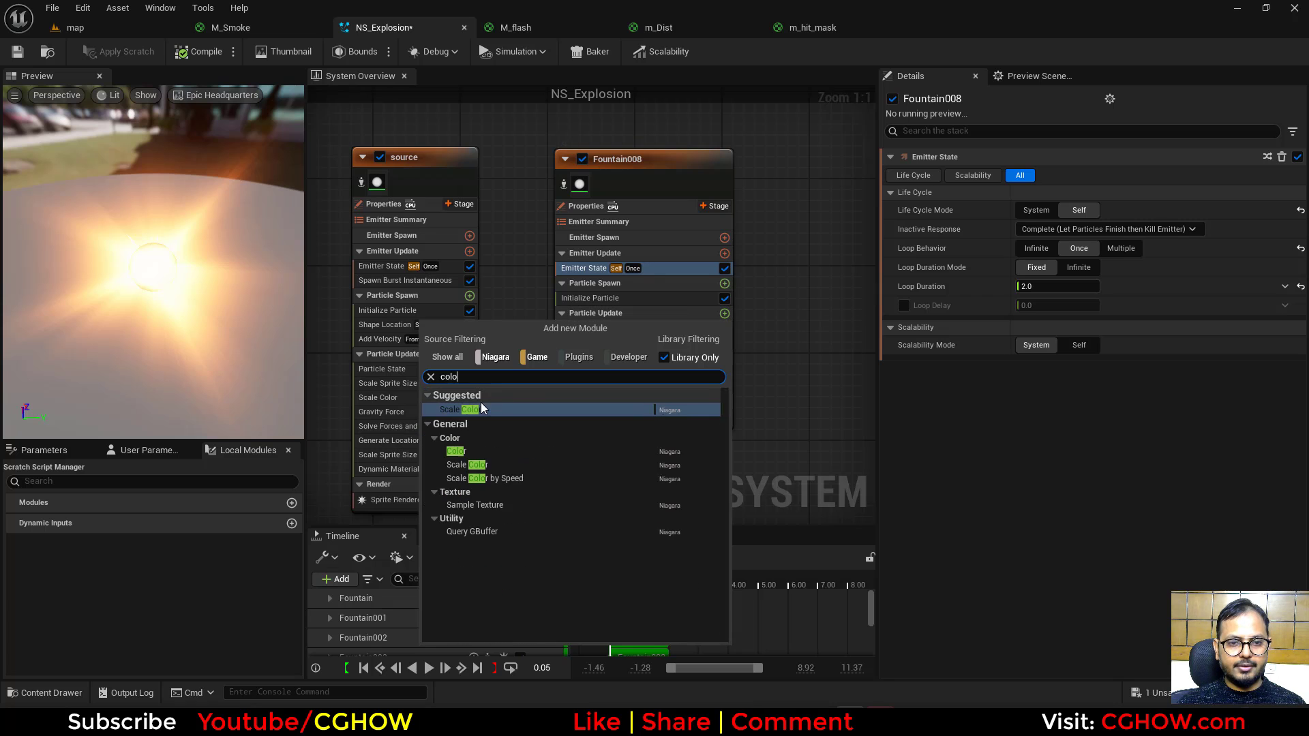
pyautogui.click(458, 412)
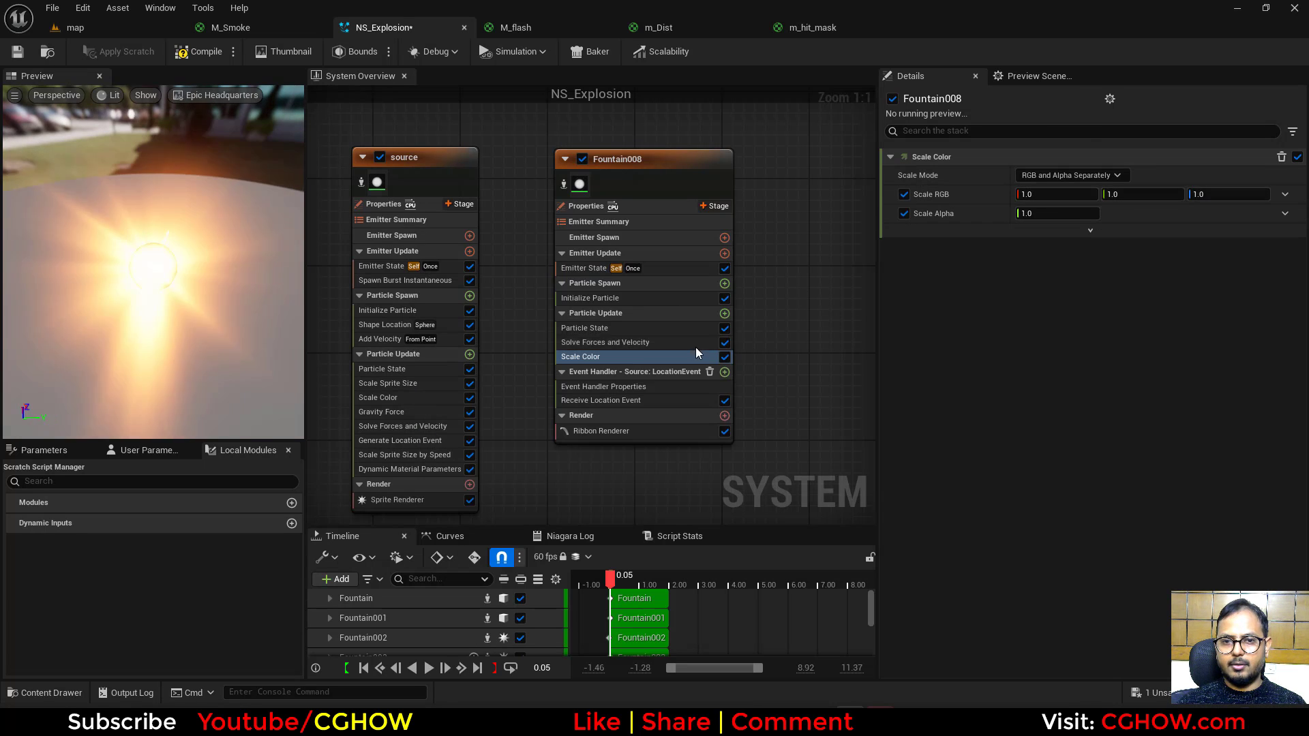
# Step: Add a Color module to Fountain008's Particle Update stage and drive its color with Color from Curve
pyautogui.click(724, 314)
pyautogui.write('colo')
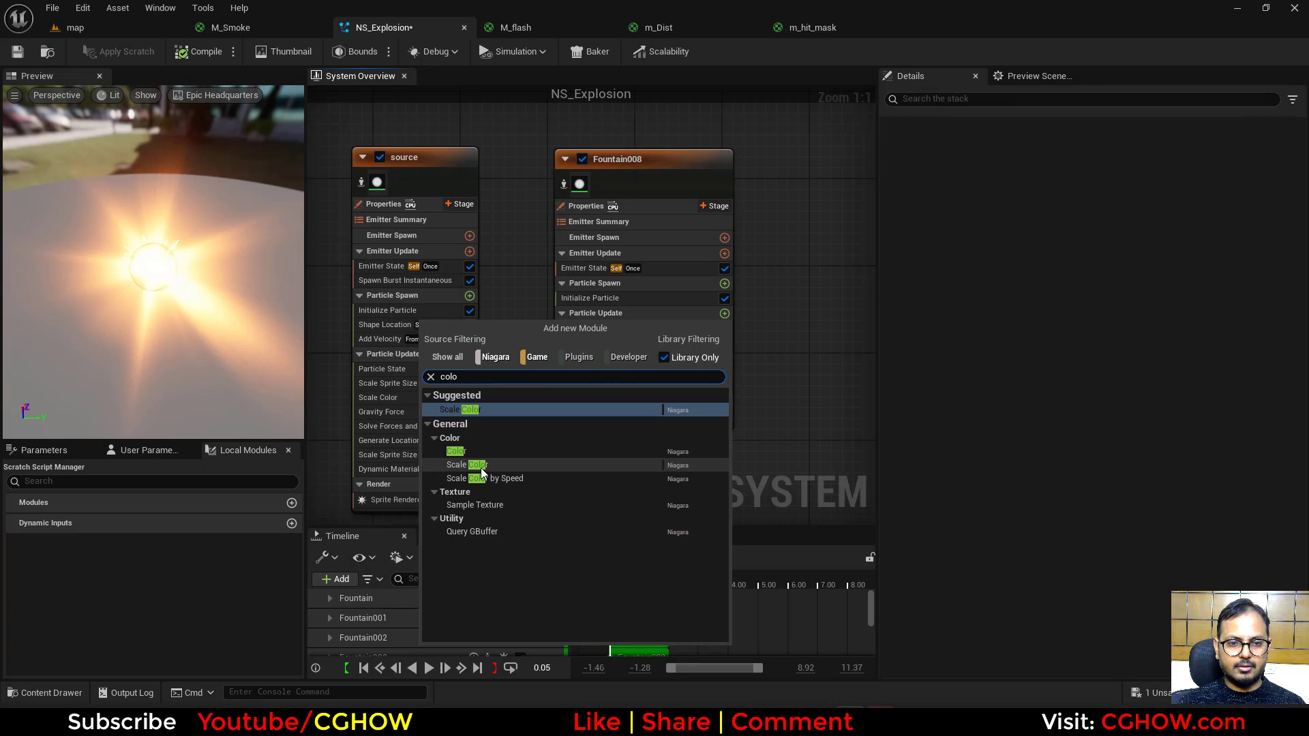
pyautogui.click(456, 451)
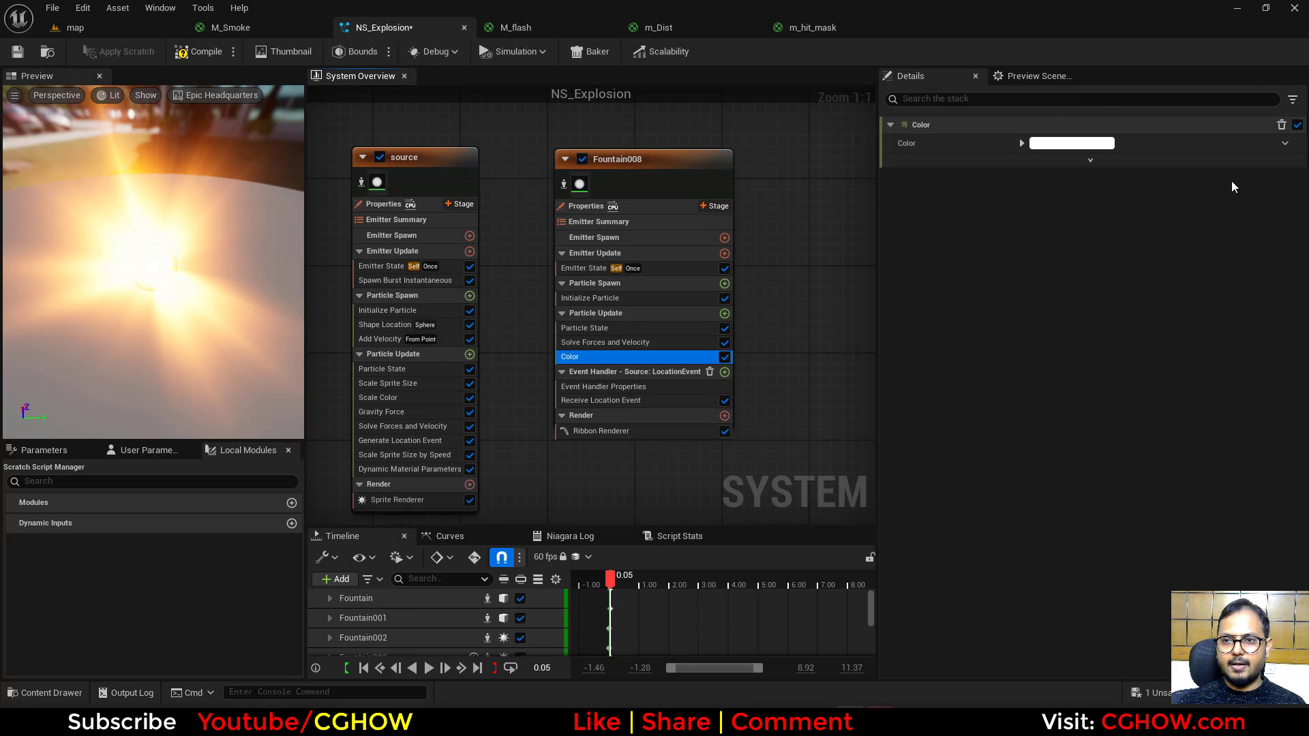
pyautogui.click(1283, 175)
pyautogui.click(1033, 263)
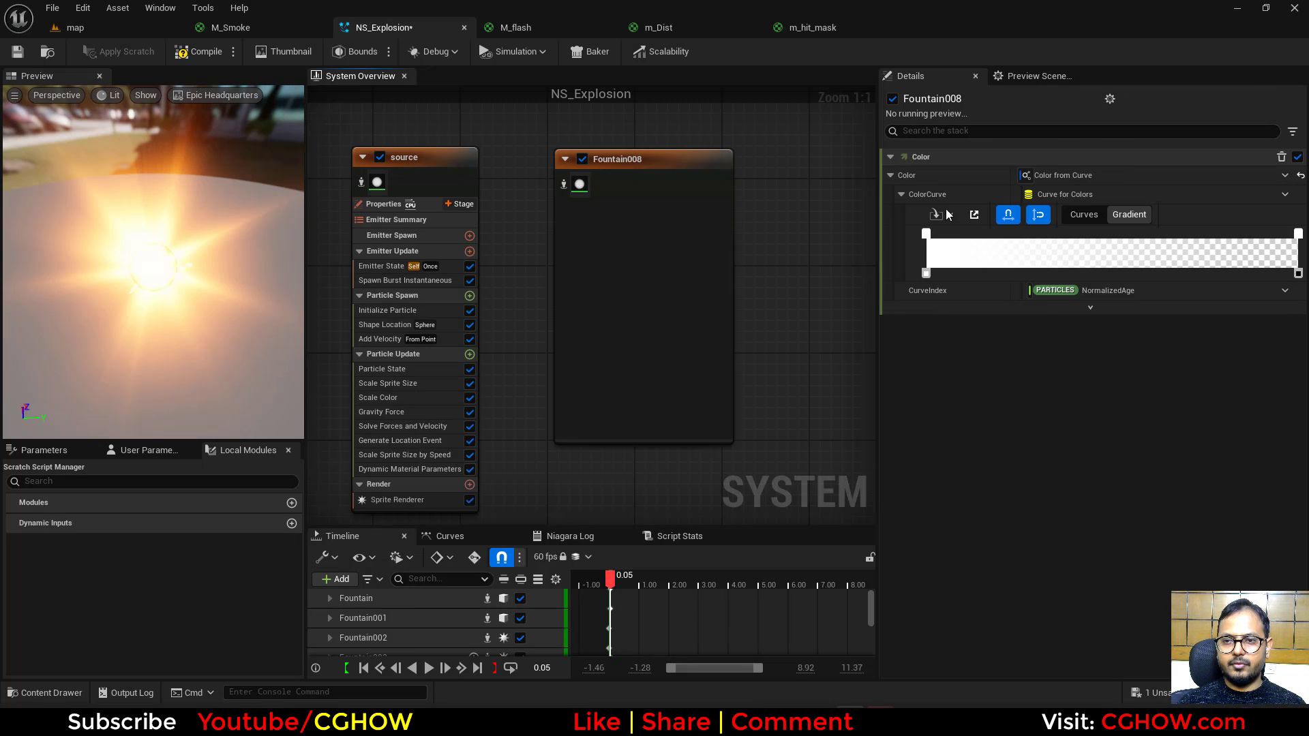
# Step: Make the gradient's first stop glowing orange with value 5.0, shift the white stop toward the start, and replay the explosion
pyautogui.doubleClick(925, 234)
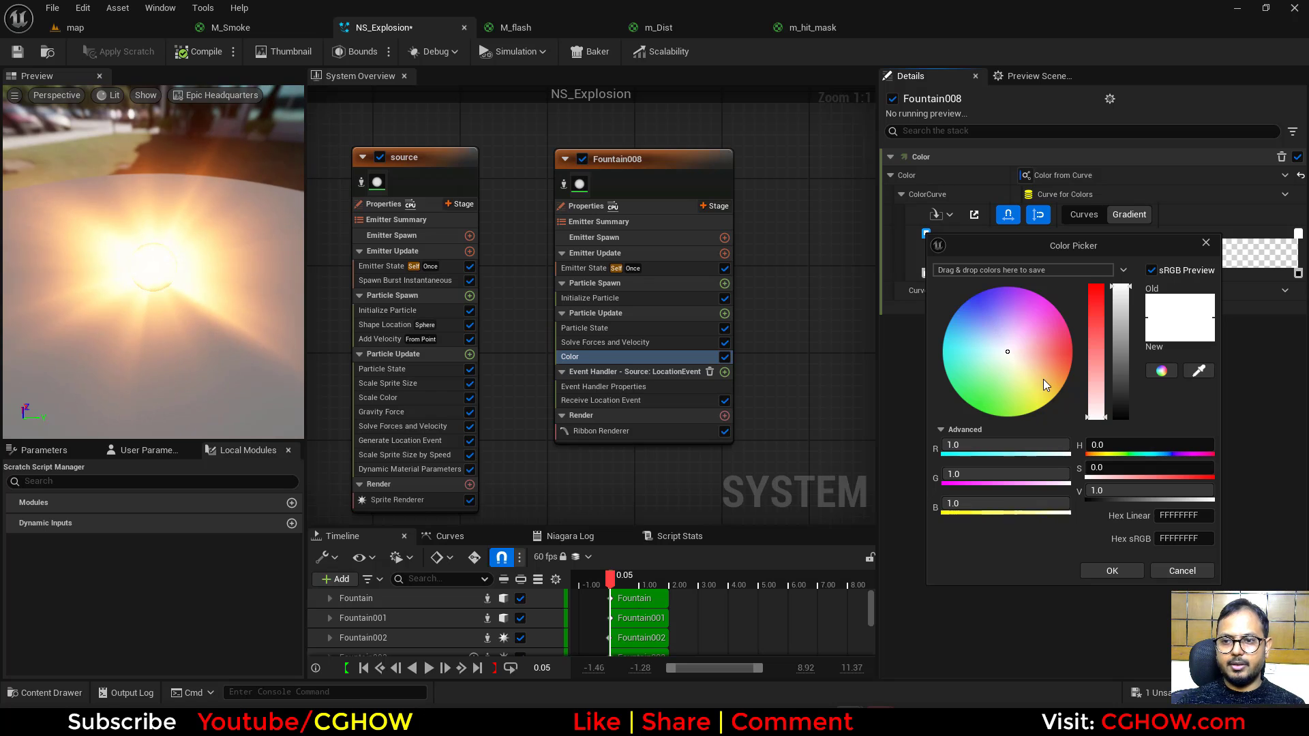
pyautogui.moveTo(1043, 379); pyautogui.dragTo(1111, 373)
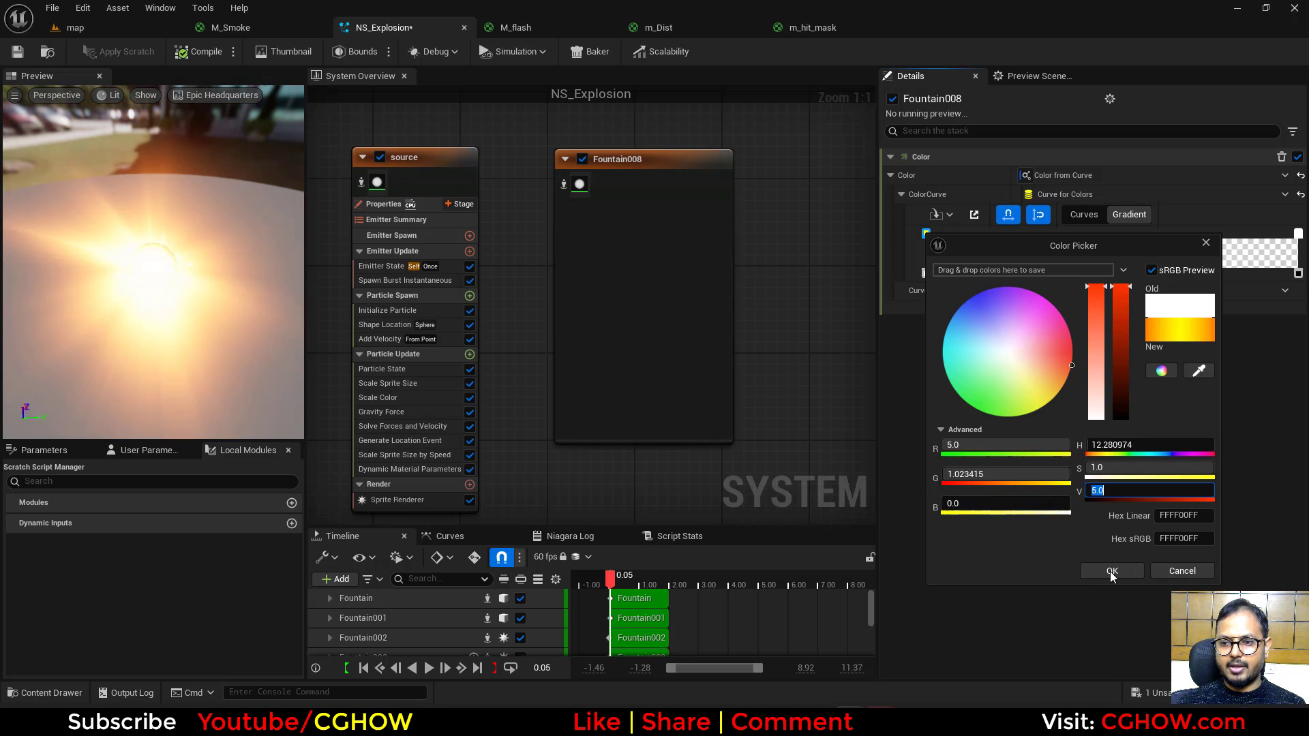
pyautogui.click(1112, 570)
pyautogui.doubleClick(1299, 235)
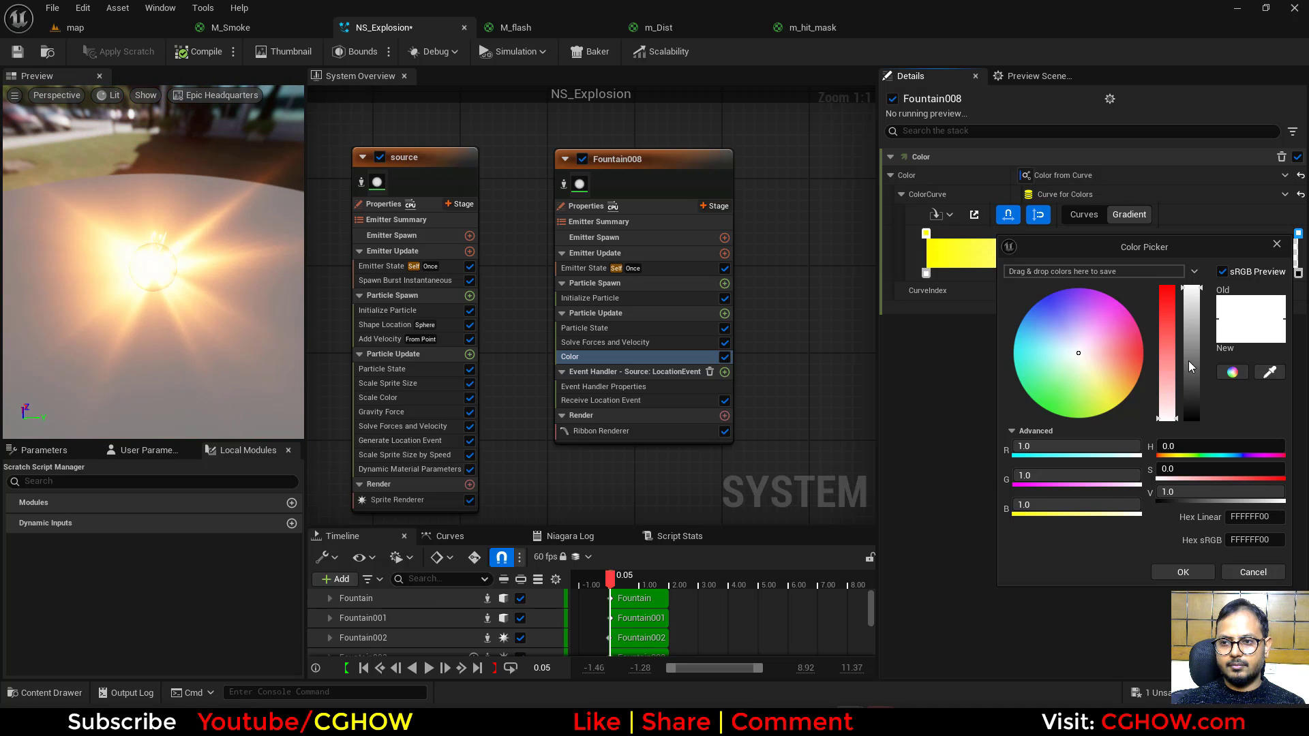
pyautogui.click(1184, 571)
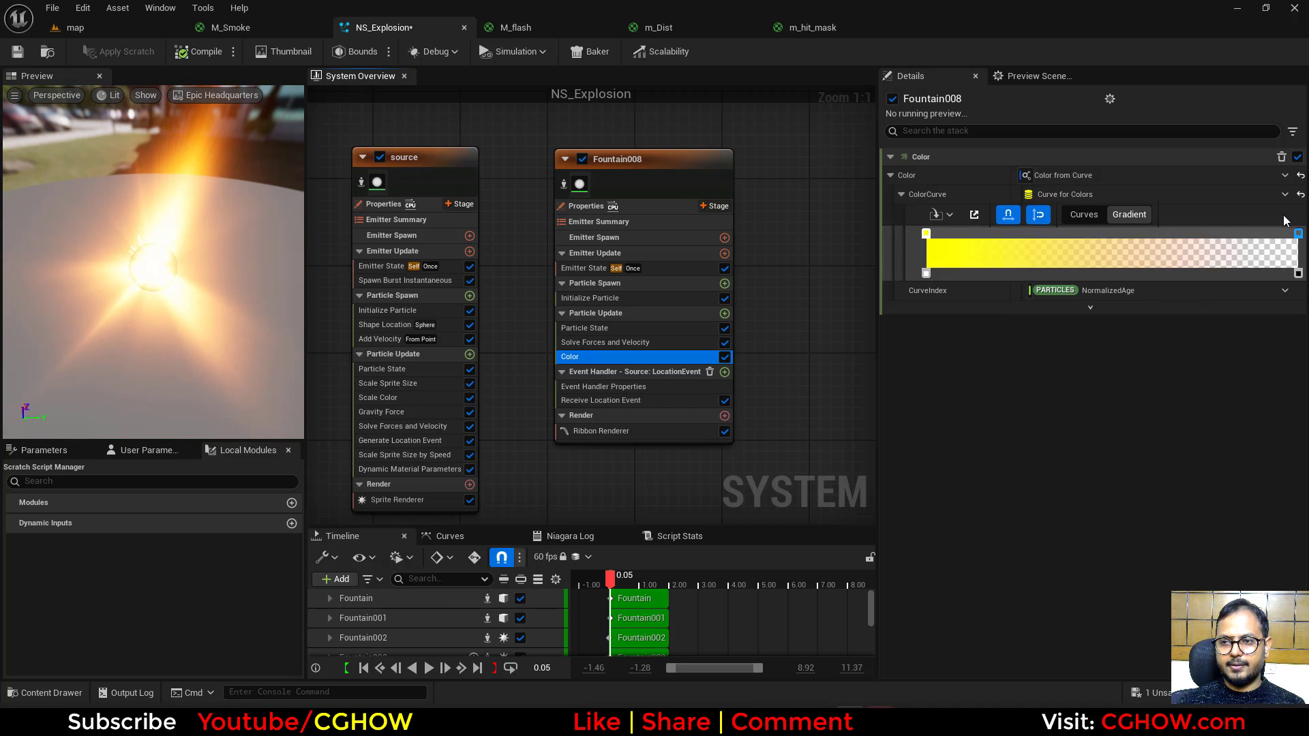
pyautogui.moveTo(1009, 237); pyautogui.dragTo(962, 236)
pyautogui.click(75, 27)
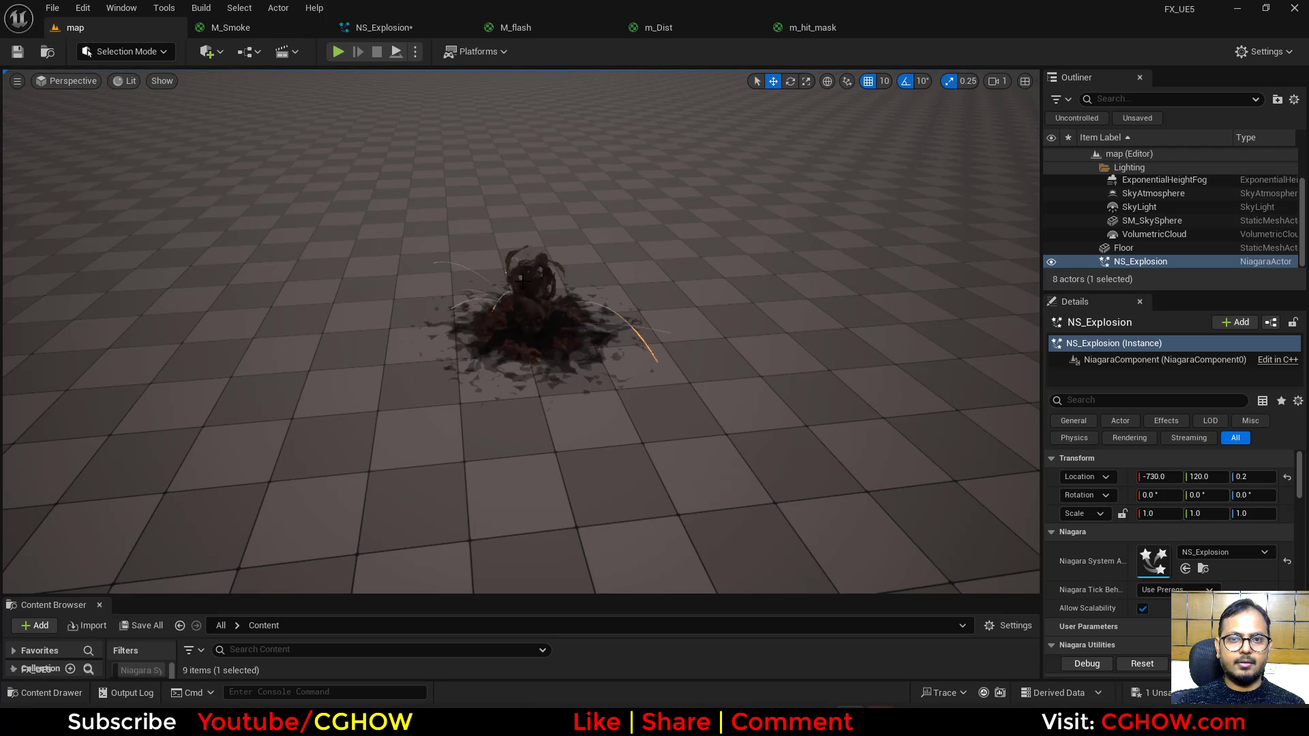
pyautogui.click(1142, 664)
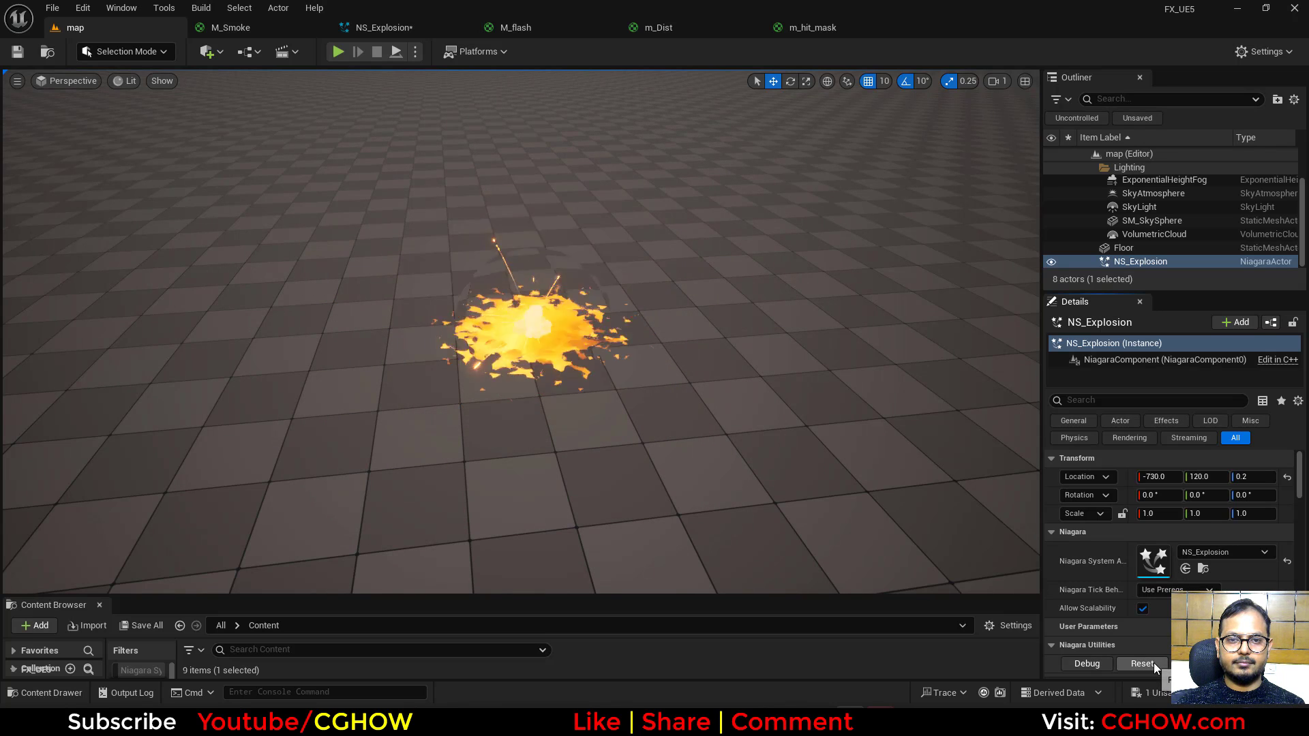
# Step: Try a negative Z Origin Offset in the source emitter's Add Velocity module and replay the explosion in the map level
pyautogui.click(384, 29)
pyautogui.moveTo(525, 330); pyautogui.dragTo(709, 232, button='right')
pyautogui.click(589, 365)
pyautogui.moveTo(1220, 305); pyautogui.dragTo(1218, 307)
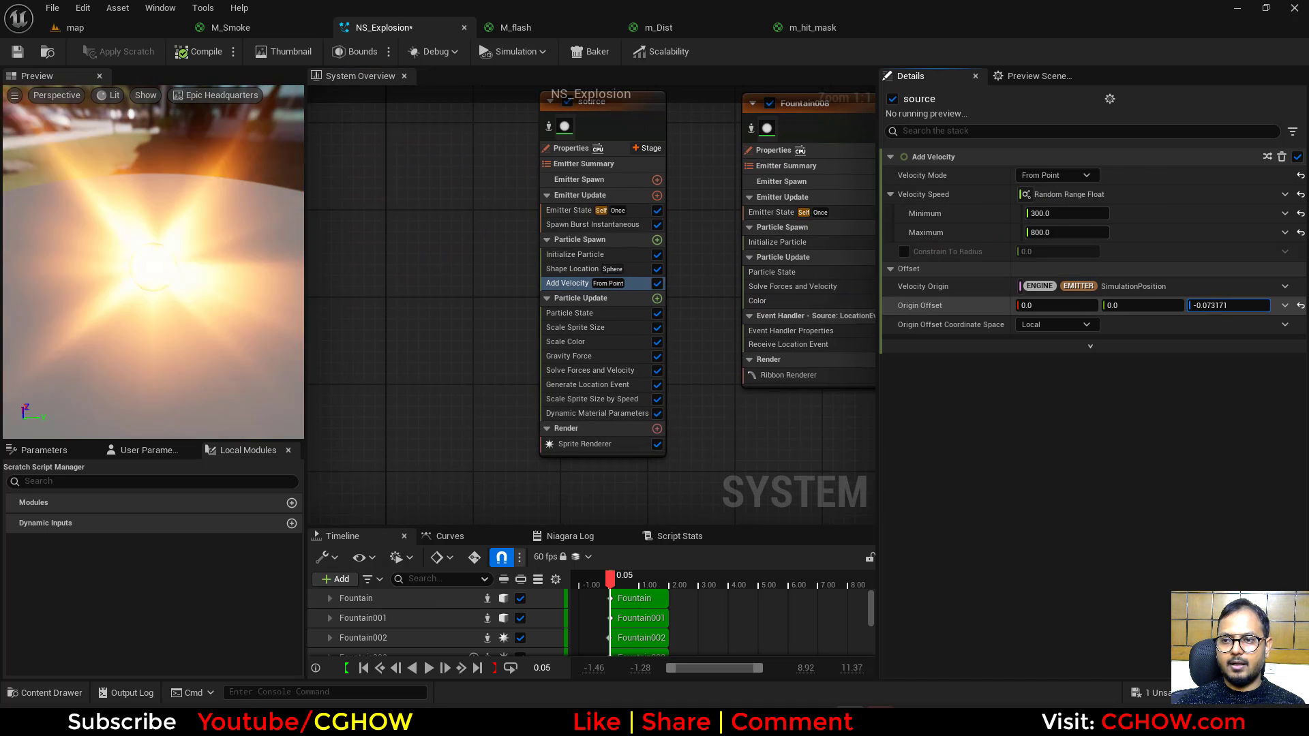
pyautogui.click(116, 31)
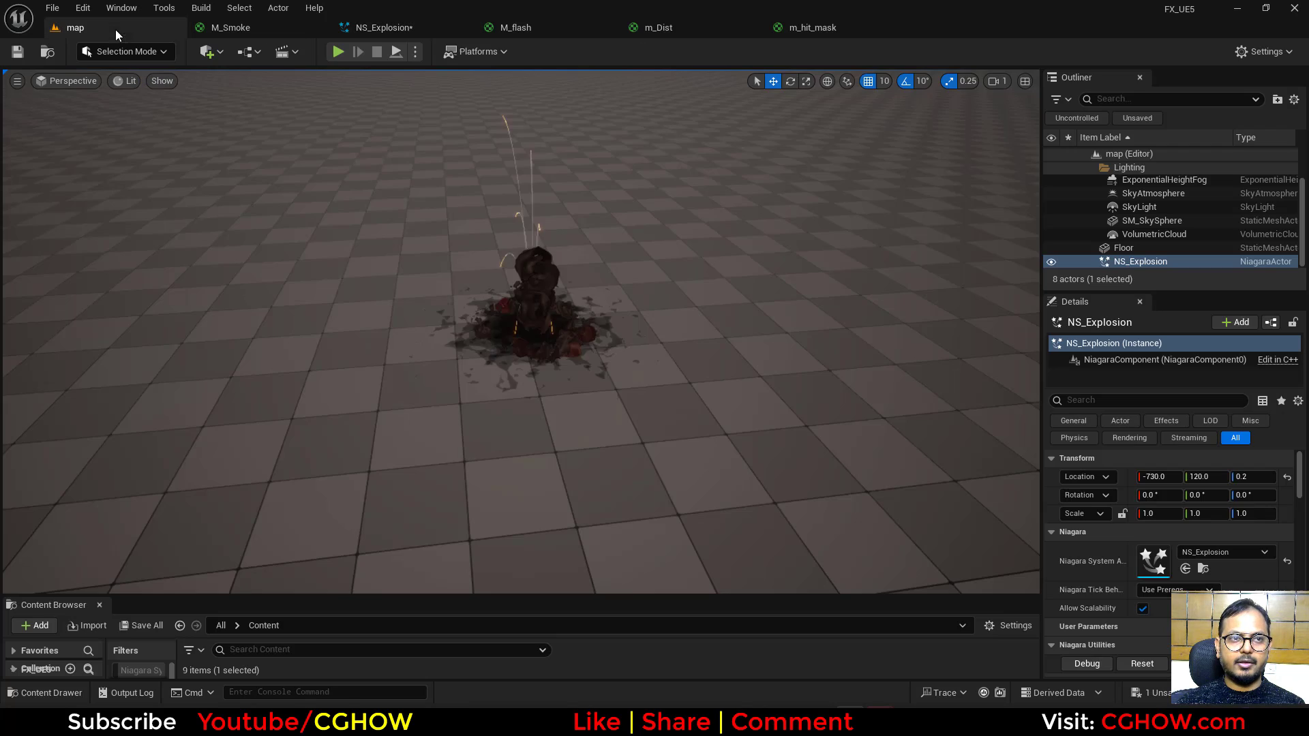
pyautogui.click(1142, 665)
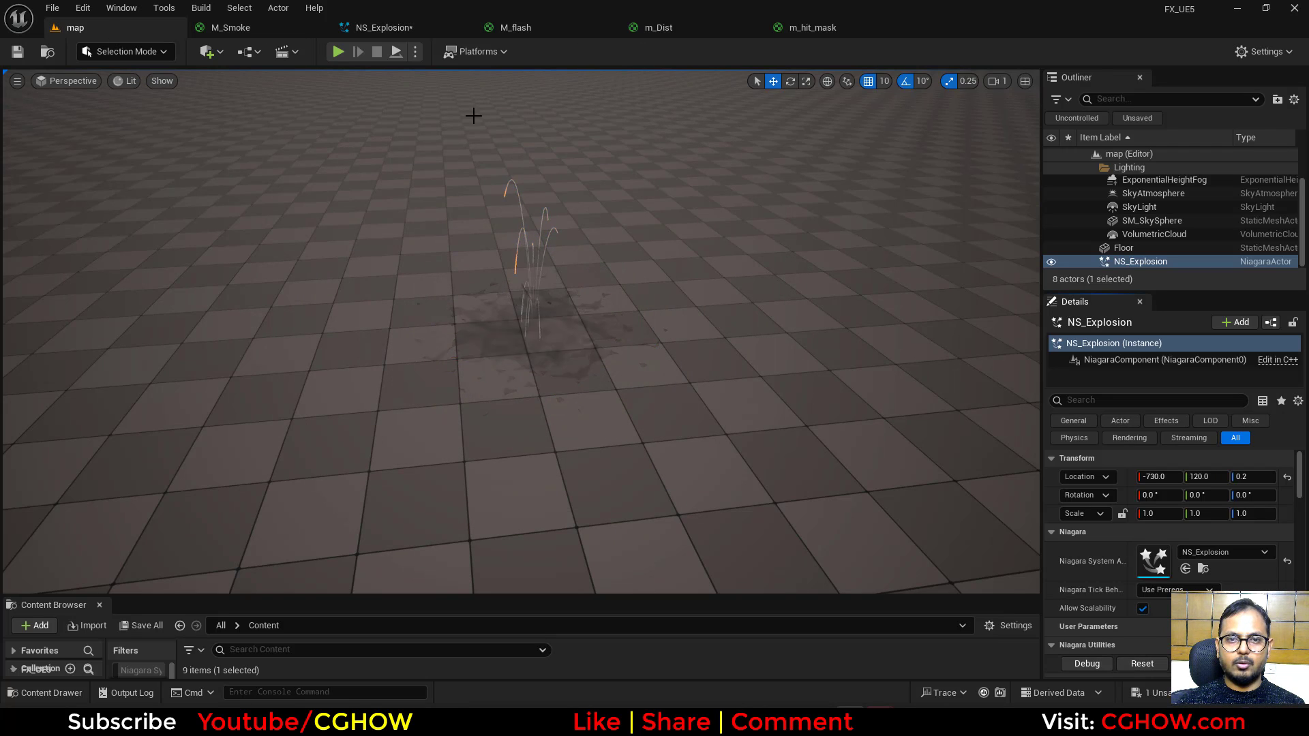
# Step: Set the Z Origin Offset of source's Add Velocity to about -10.6 and replay the explosion up close in the map level
pyautogui.click(269, 26)
pyautogui.click(362, 27)
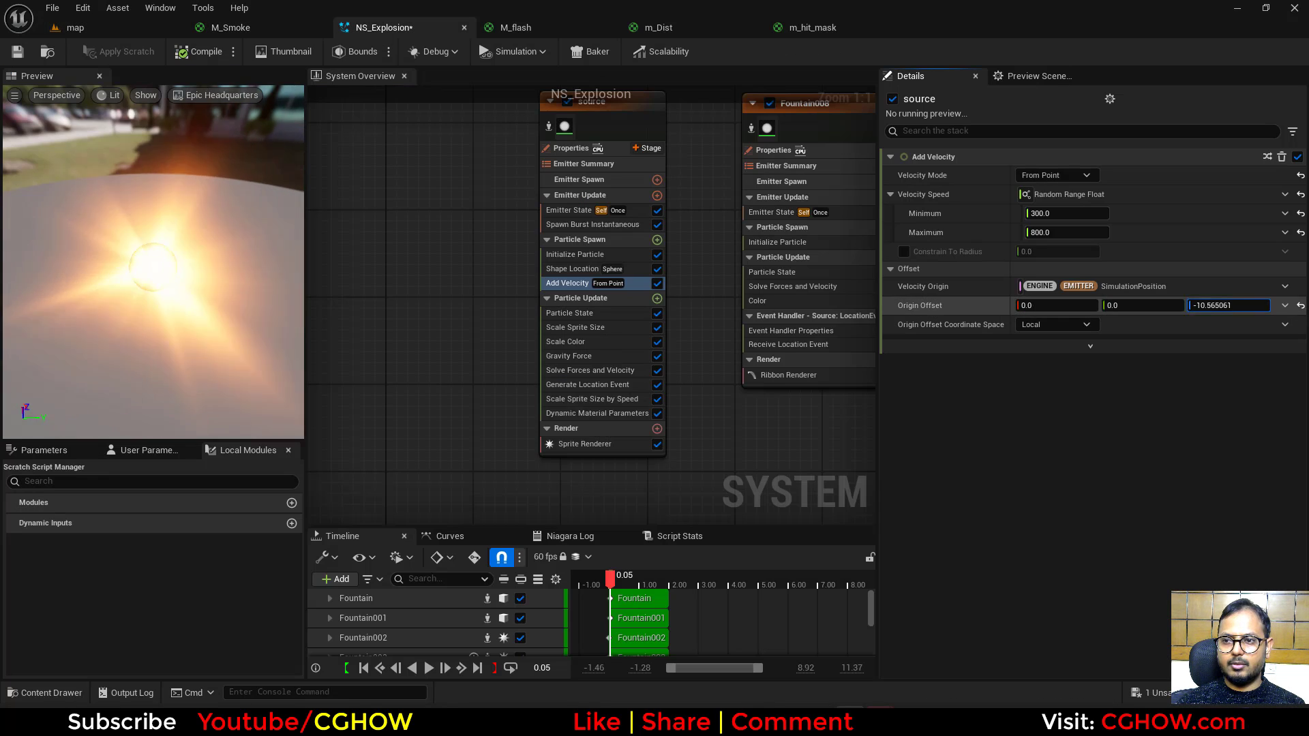
pyautogui.click(115, 33)
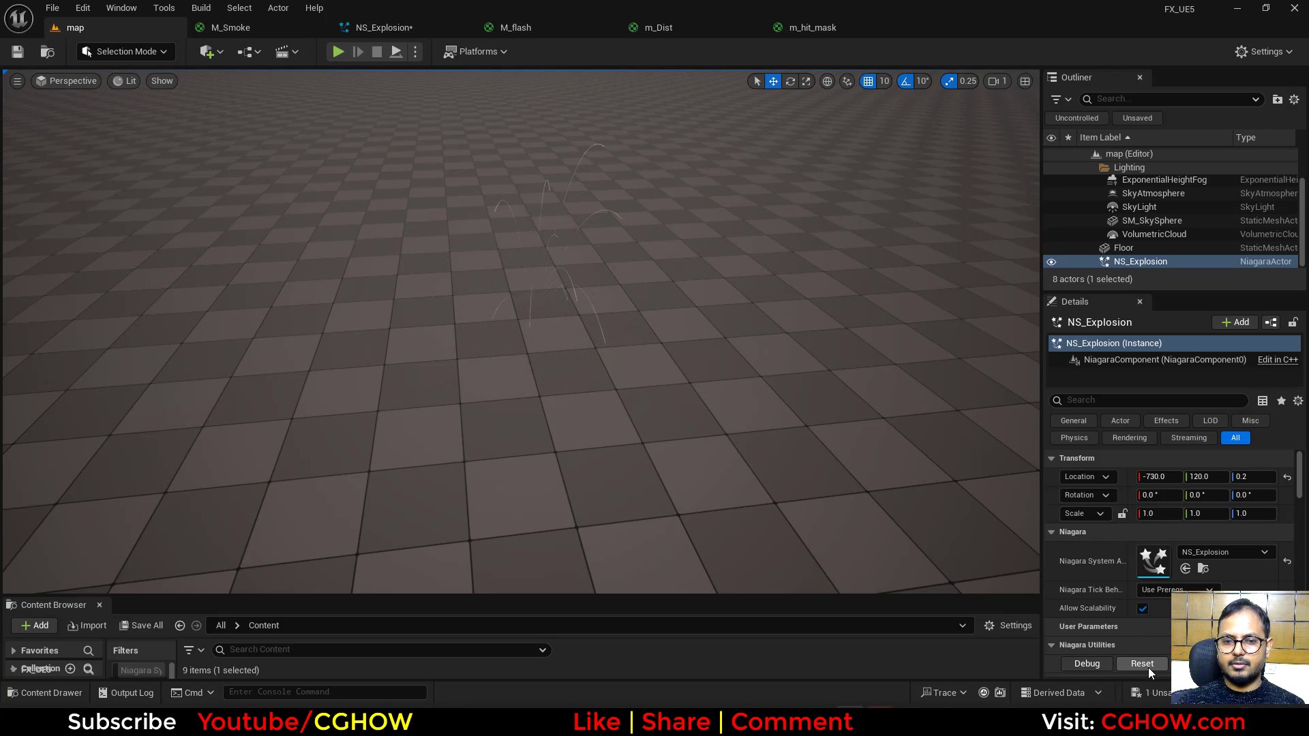
pyautogui.click(1143, 665)
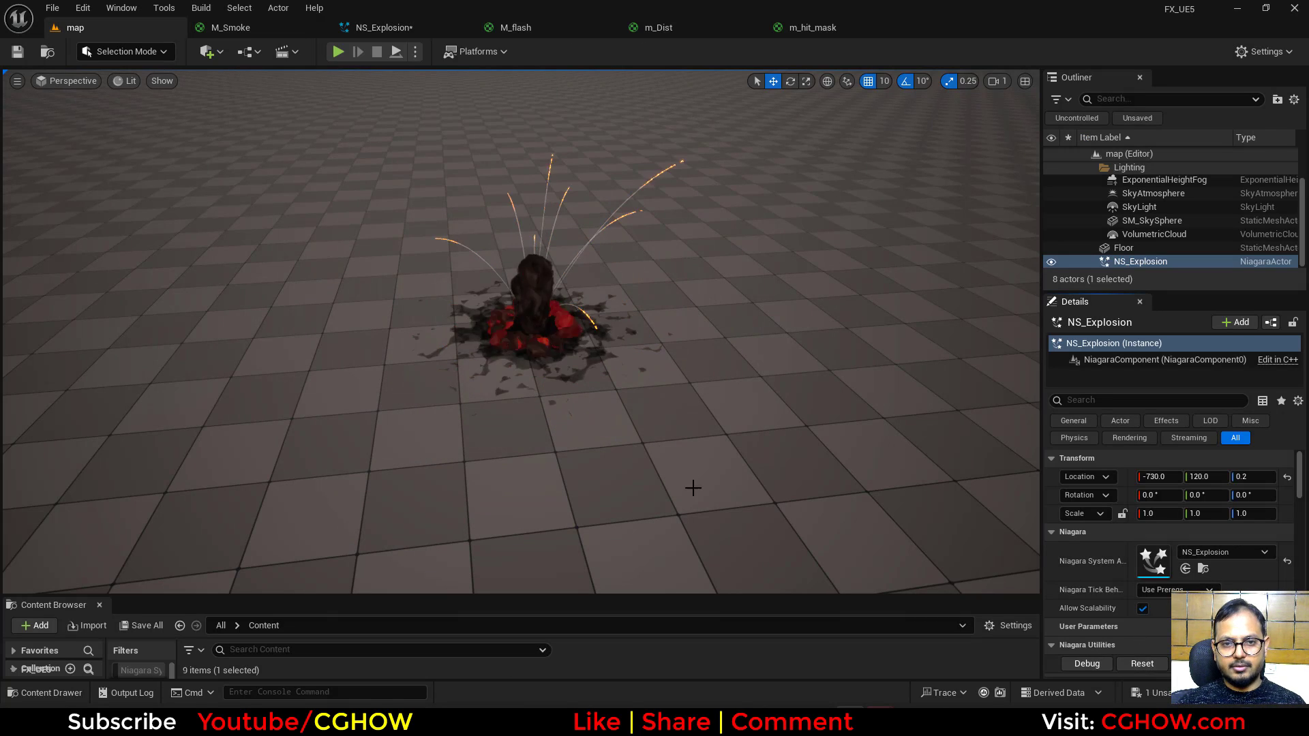
pyautogui.scroll(5, 694, 488)
pyautogui.moveTo(693, 488); pyautogui.dragTo(693, 444, button='right')
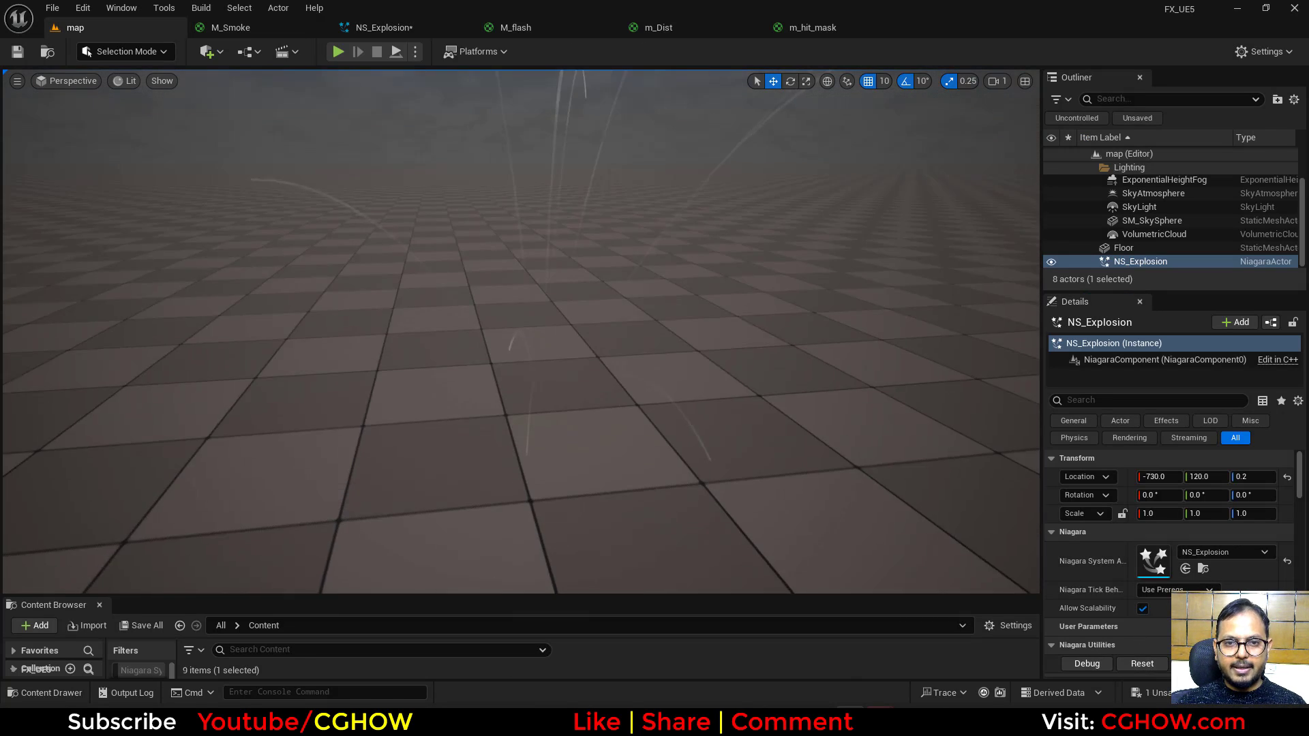
# Step: Replay the explosion, open the default ribbon material from Fountain008's Ribbon Renderer, and shift all its expression nodes away from the output node
pyautogui.click(1143, 664)
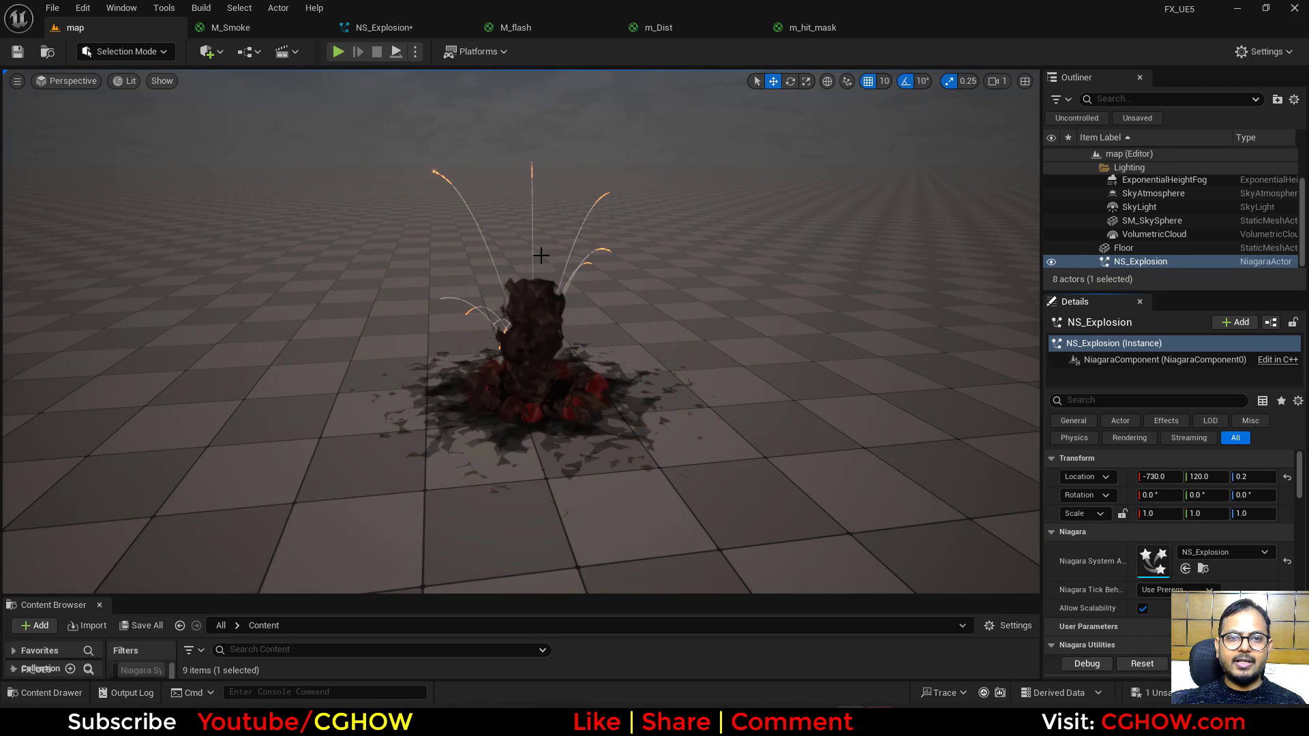
pyautogui.click(383, 28)
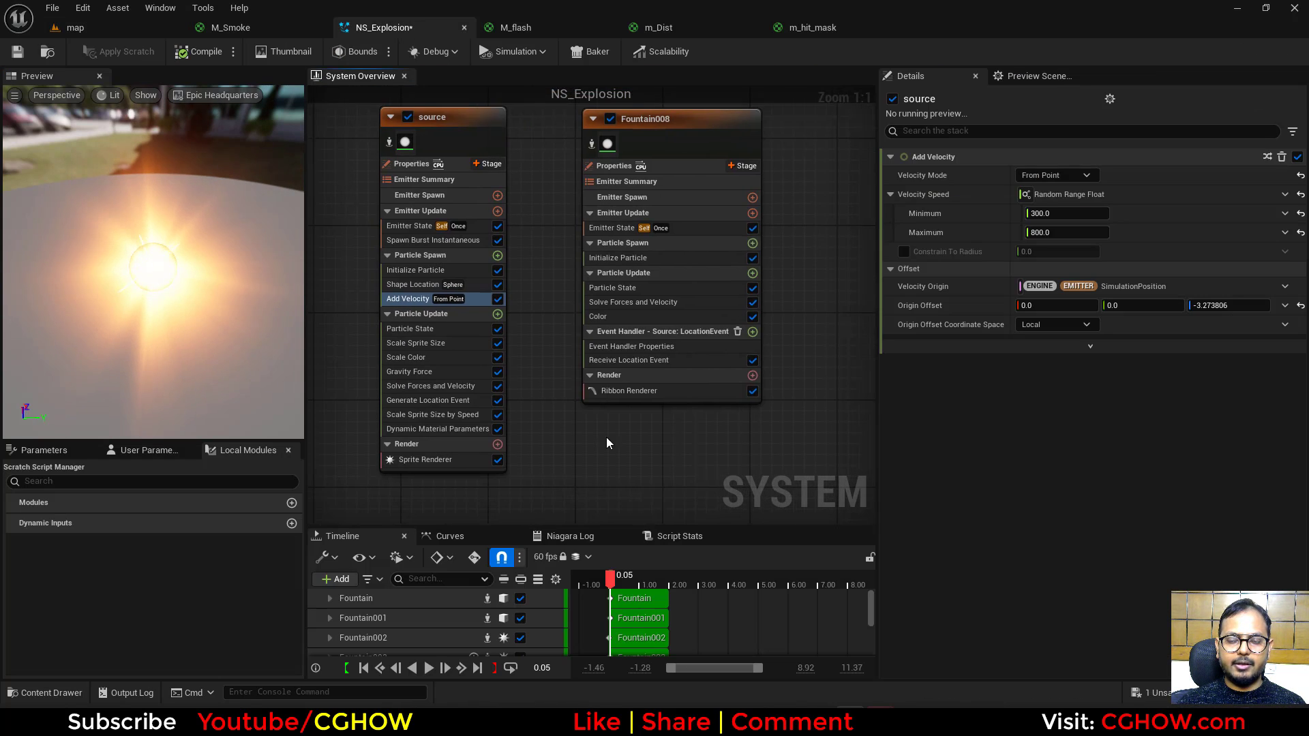
pyautogui.click(629, 391)
pyautogui.click(1030, 200)
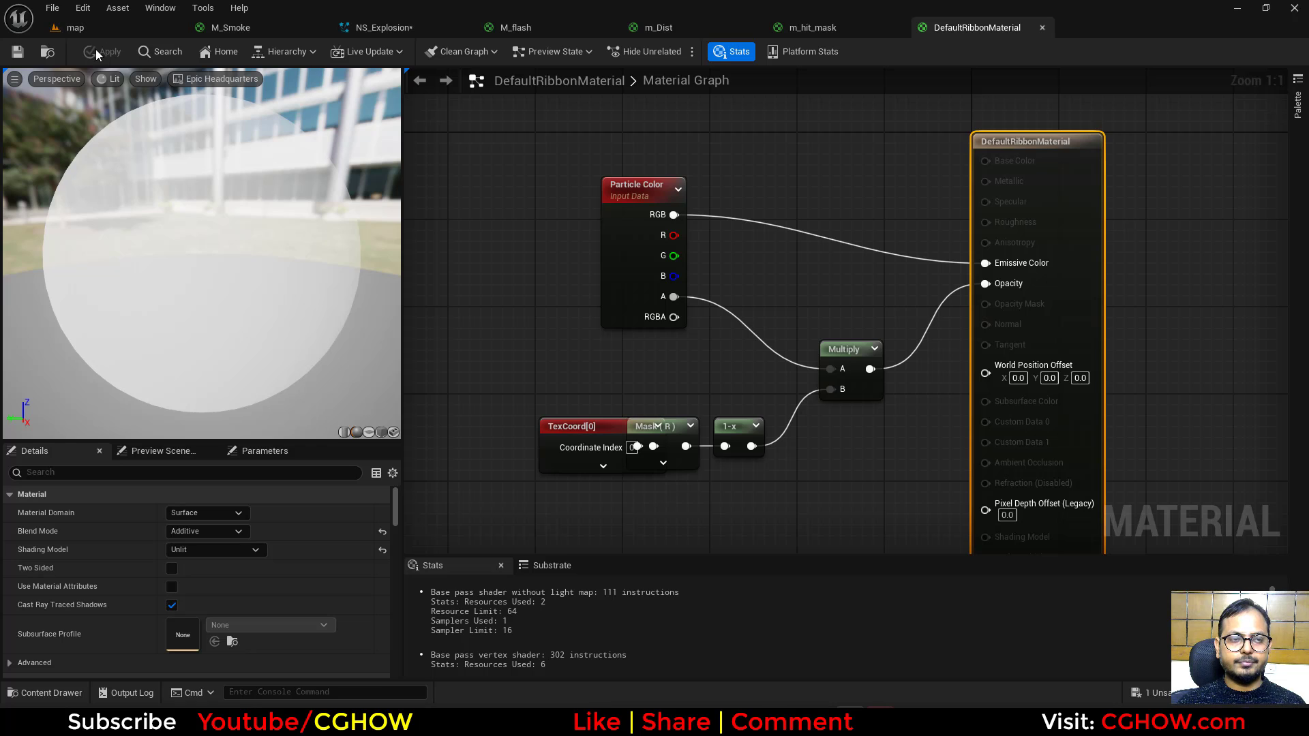
pyautogui.moveTo(424, 118); pyautogui.dragTo(535, 236)
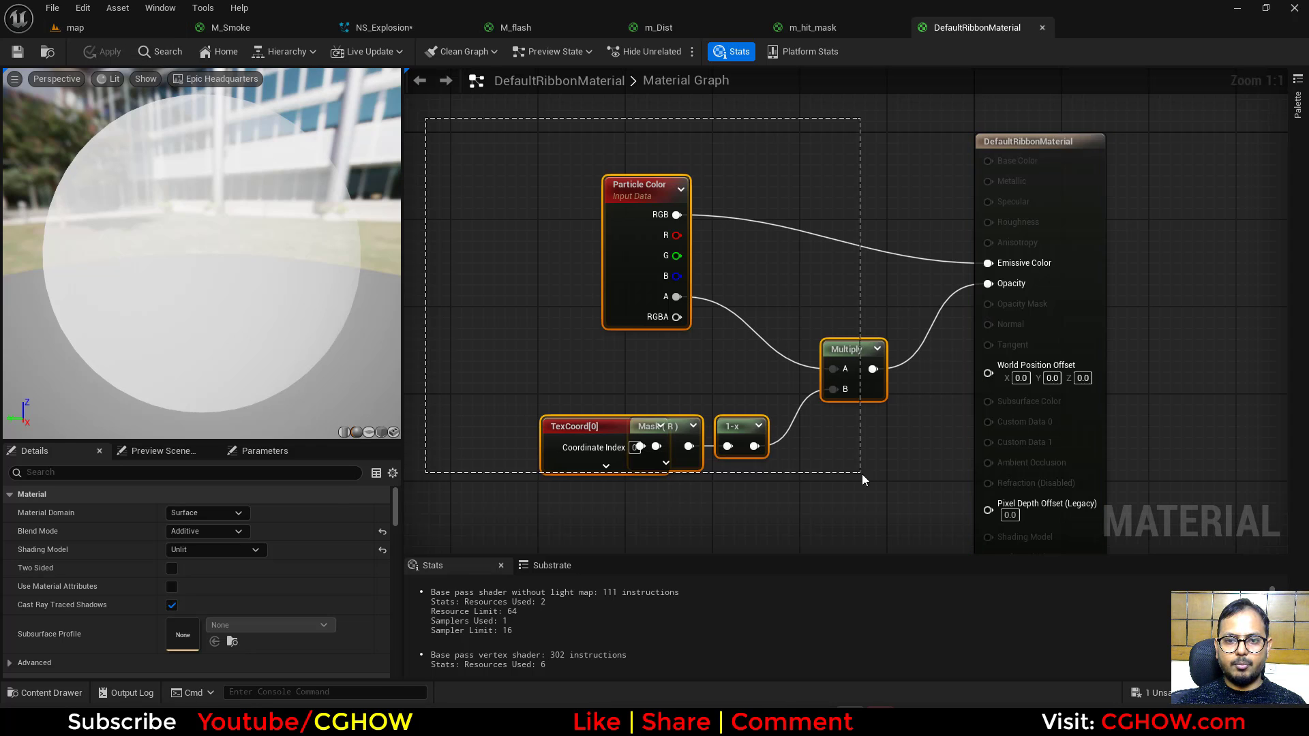
pyautogui.moveTo(861, 479); pyautogui.dragTo(862, 479)
pyautogui.moveTo(585, 427); pyautogui.dragTo(538, 426)
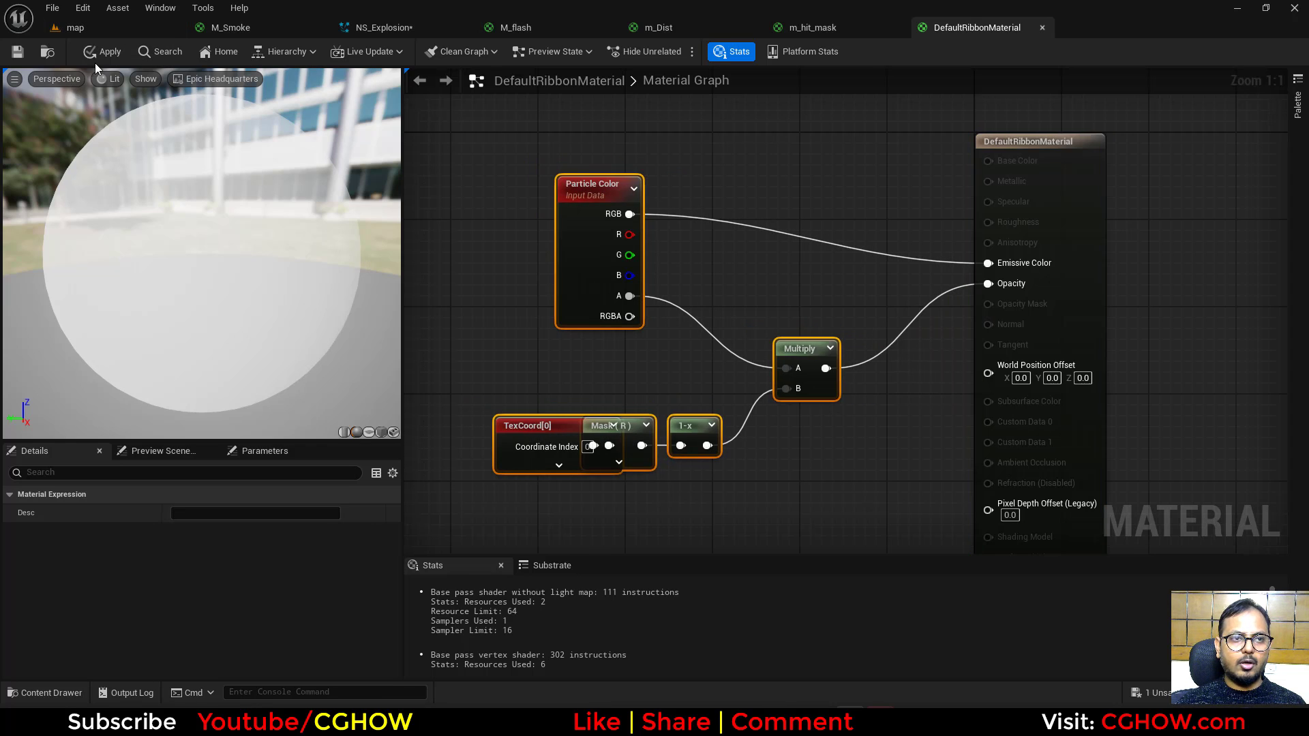
# Step: Save a copy of the default ribbon material in the Content folder under the name ribbon
pyautogui.click(42, 9)
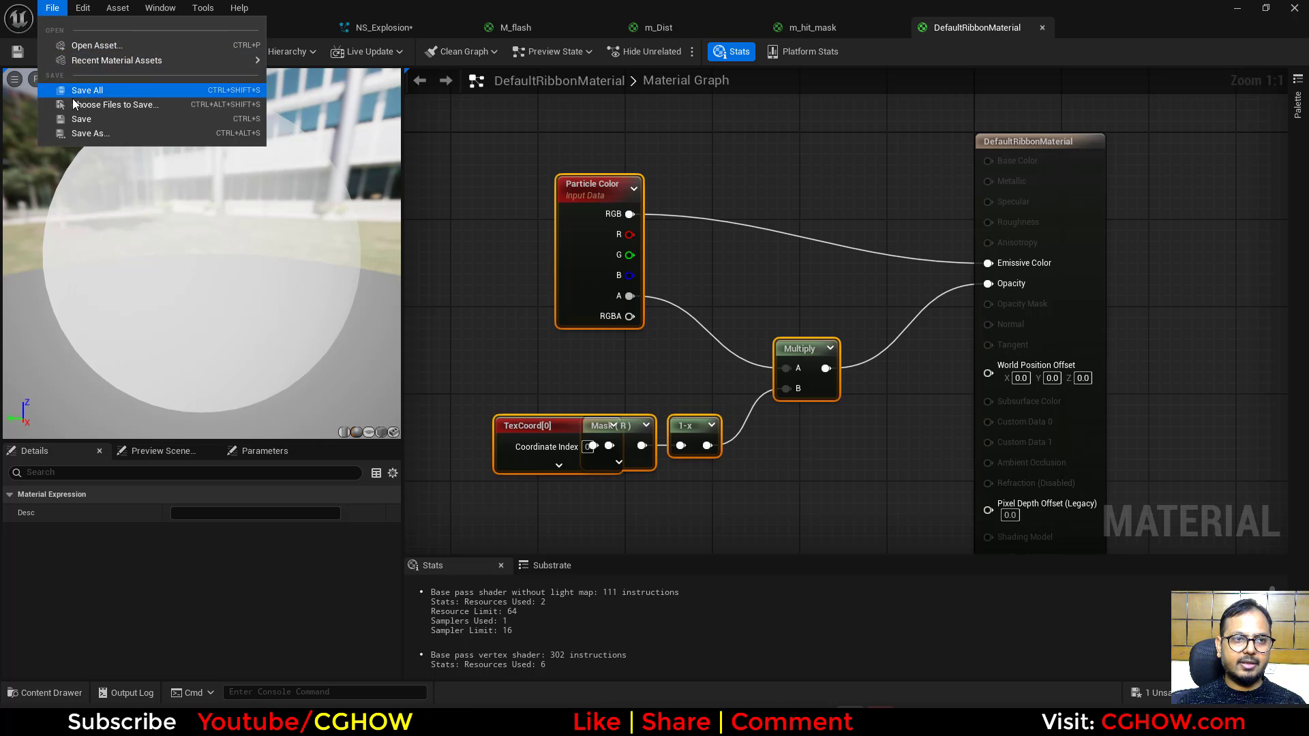
pyautogui.click(124, 140)
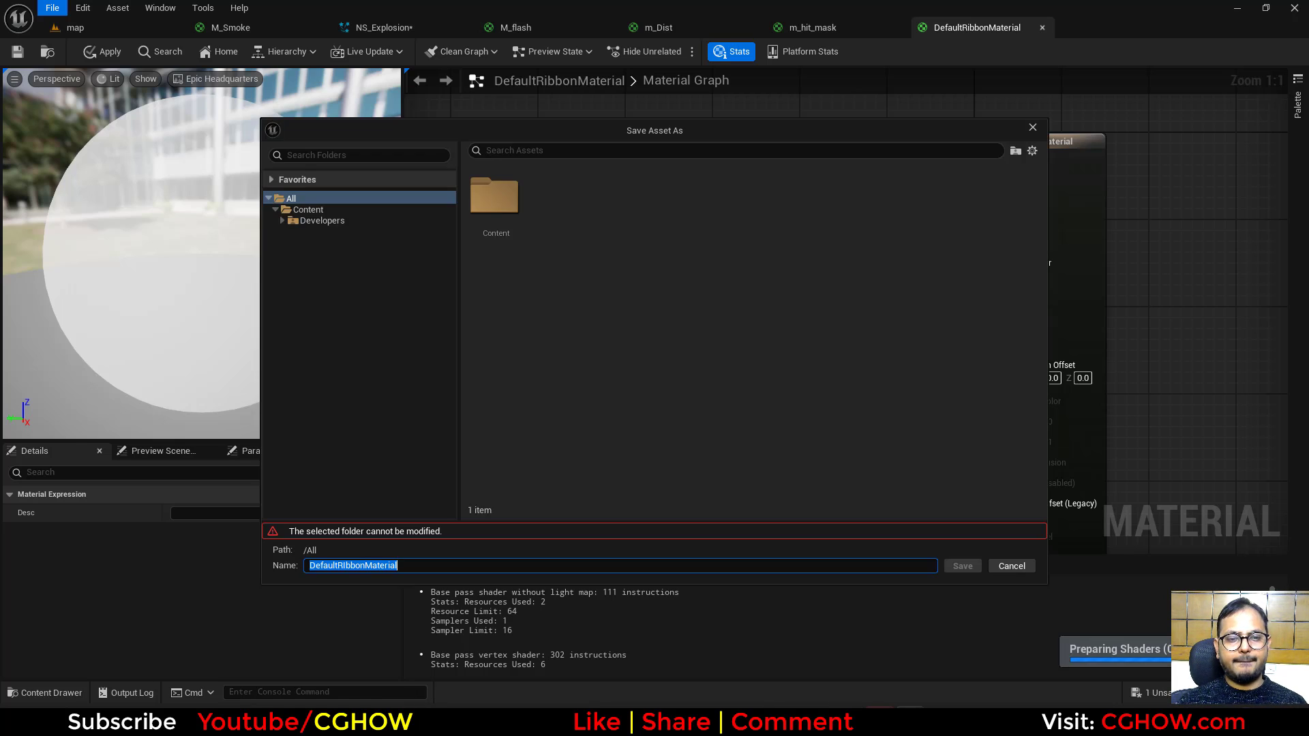
pyautogui.click(310, 210)
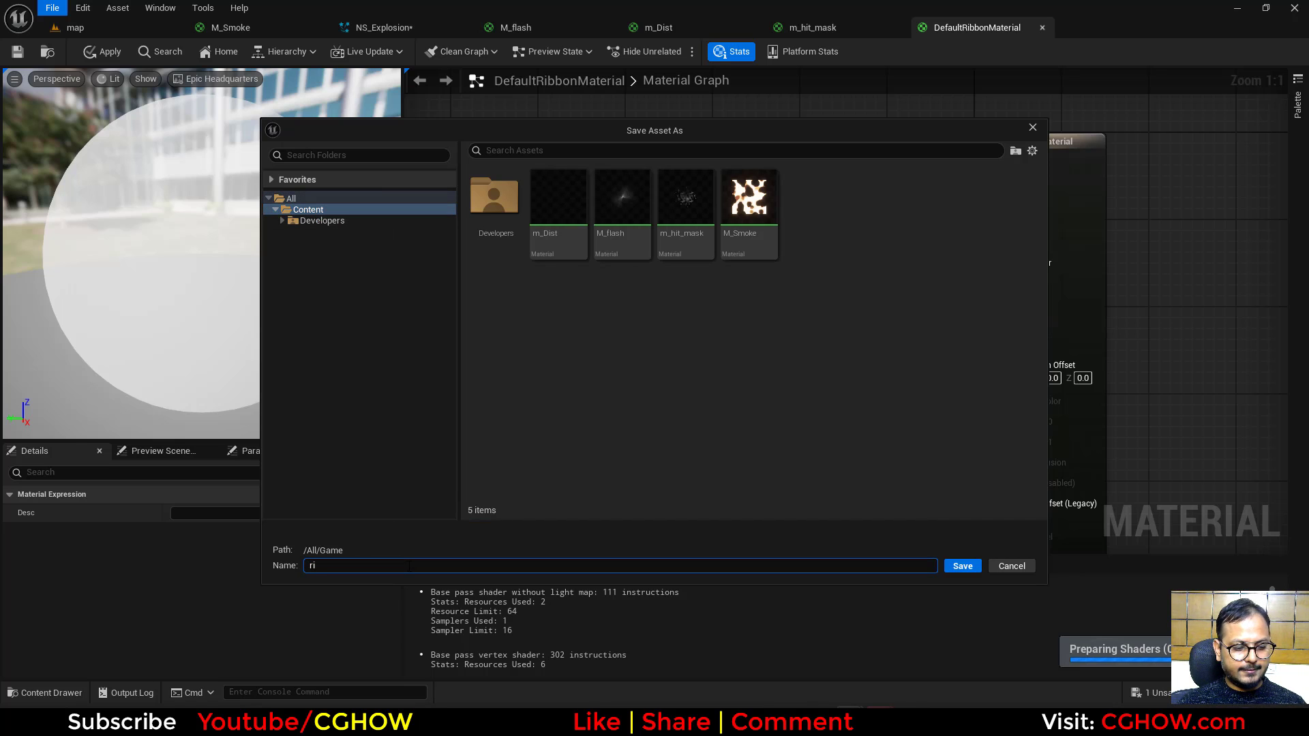
pyautogui.click(962, 567)
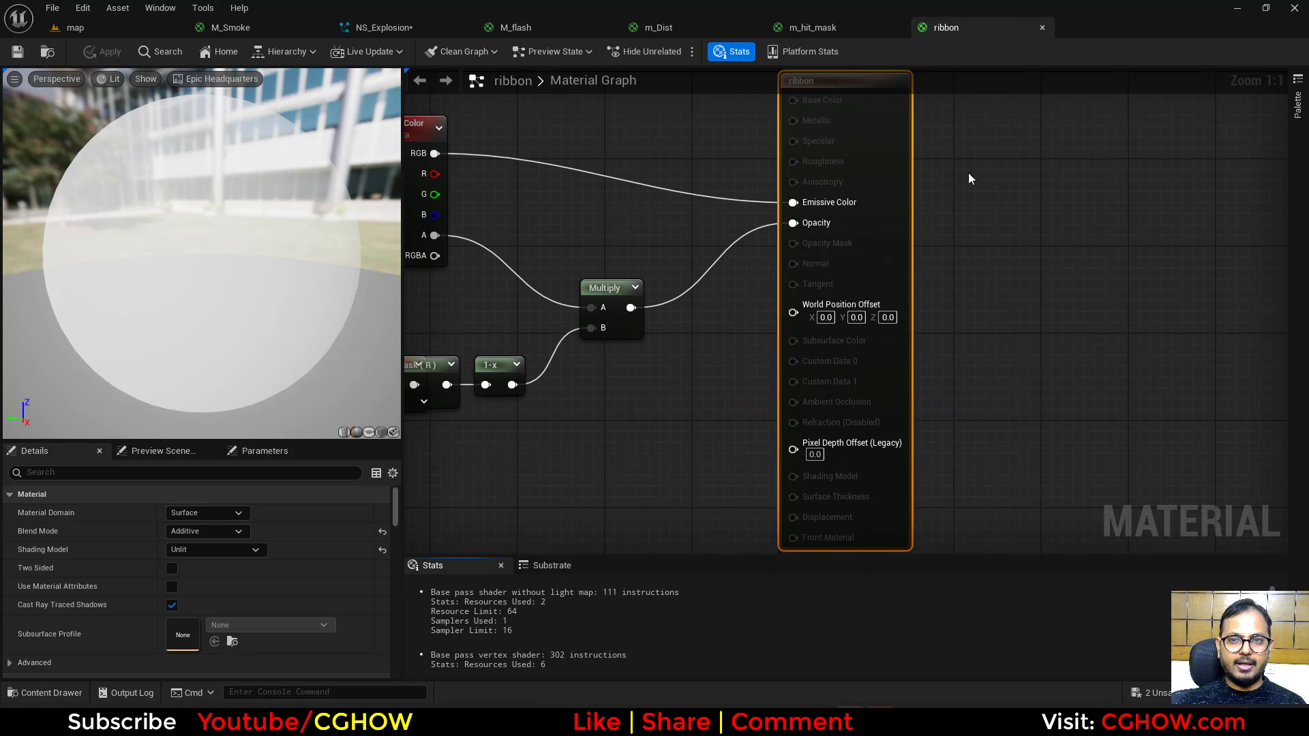
# Step: Set the ribbon material's Blend Mode to Translucent and apply the change
pyautogui.click(195, 531)
pyautogui.click(197, 567)
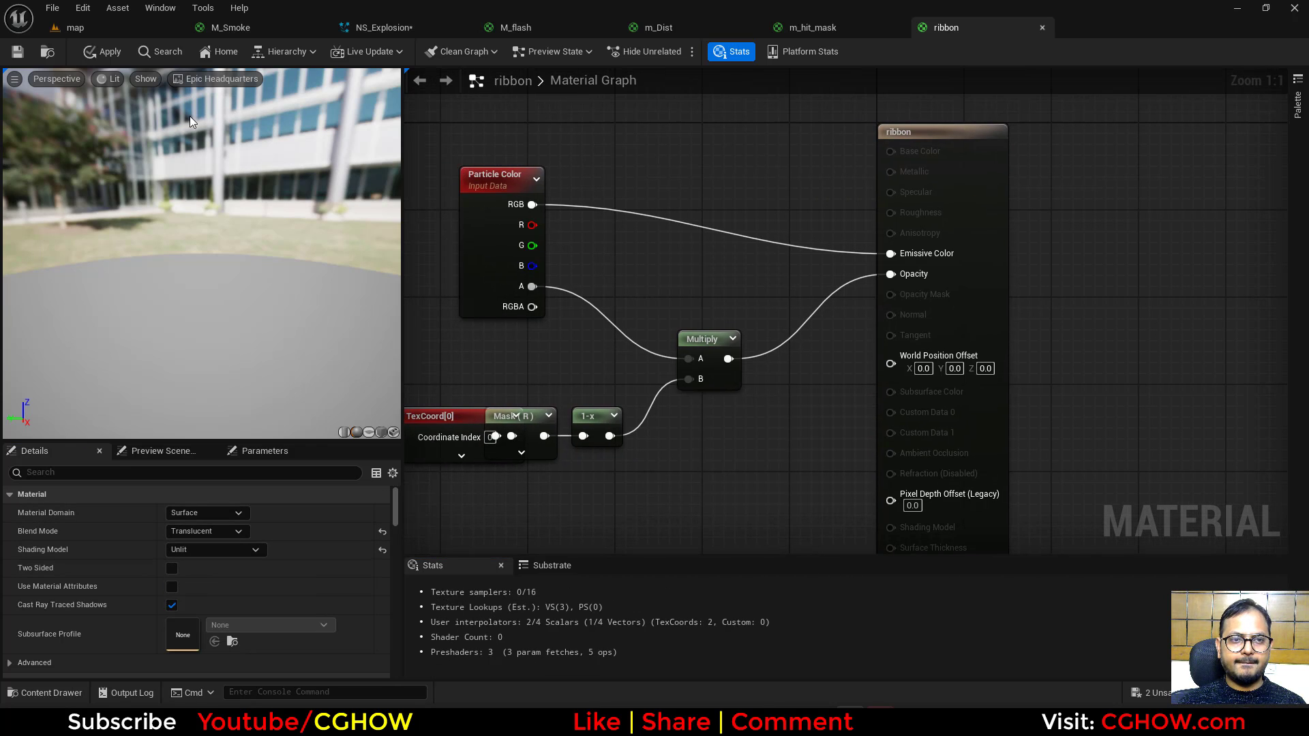
pyautogui.click(105, 54)
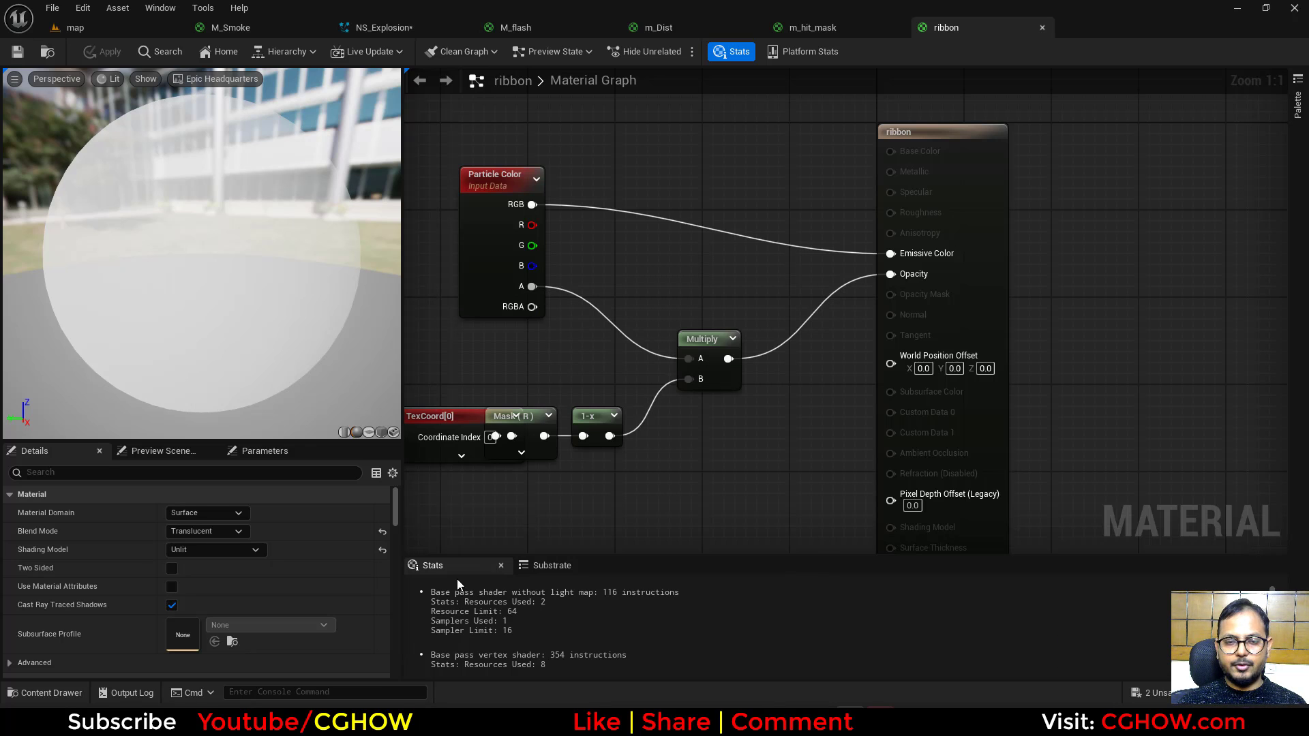
pyautogui.click(159, 52)
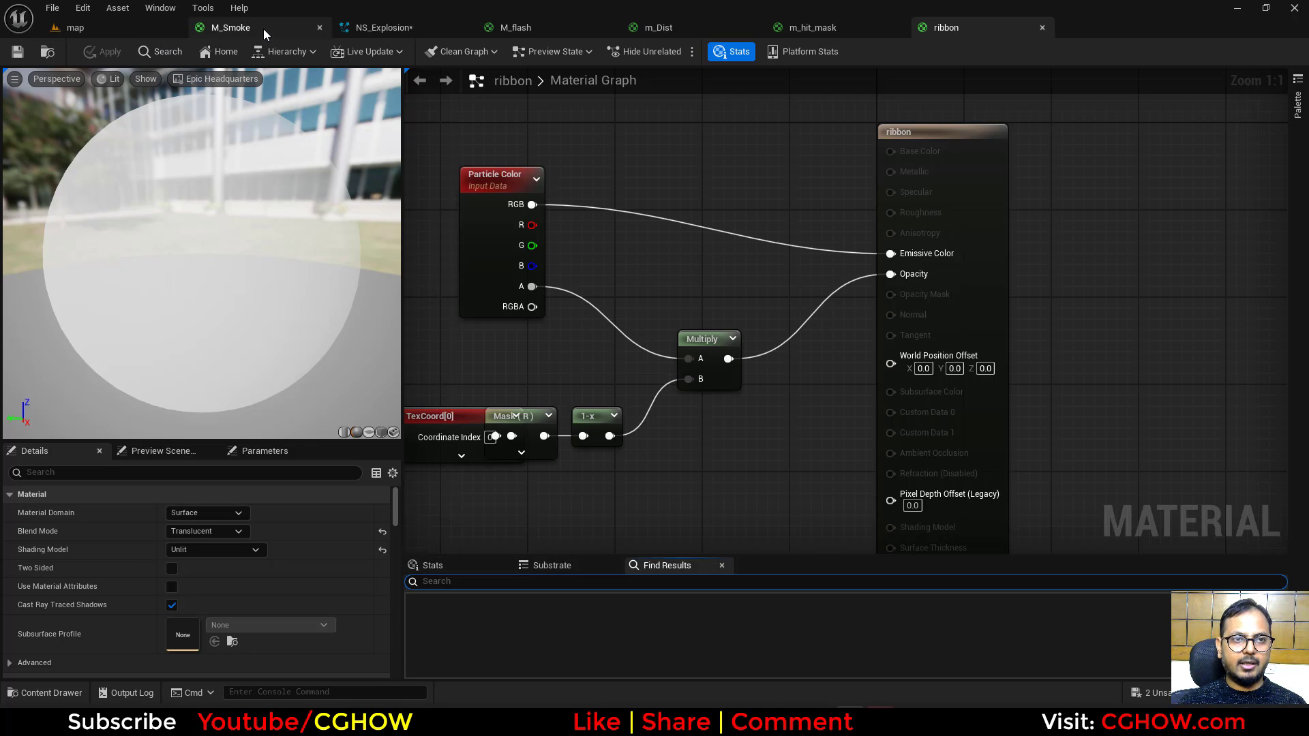
# Step: Locate the ribbon material in the Content Browser and assign it to Fountain008's Ribbon Renderer in NS_Explosion
pyautogui.click(47, 53)
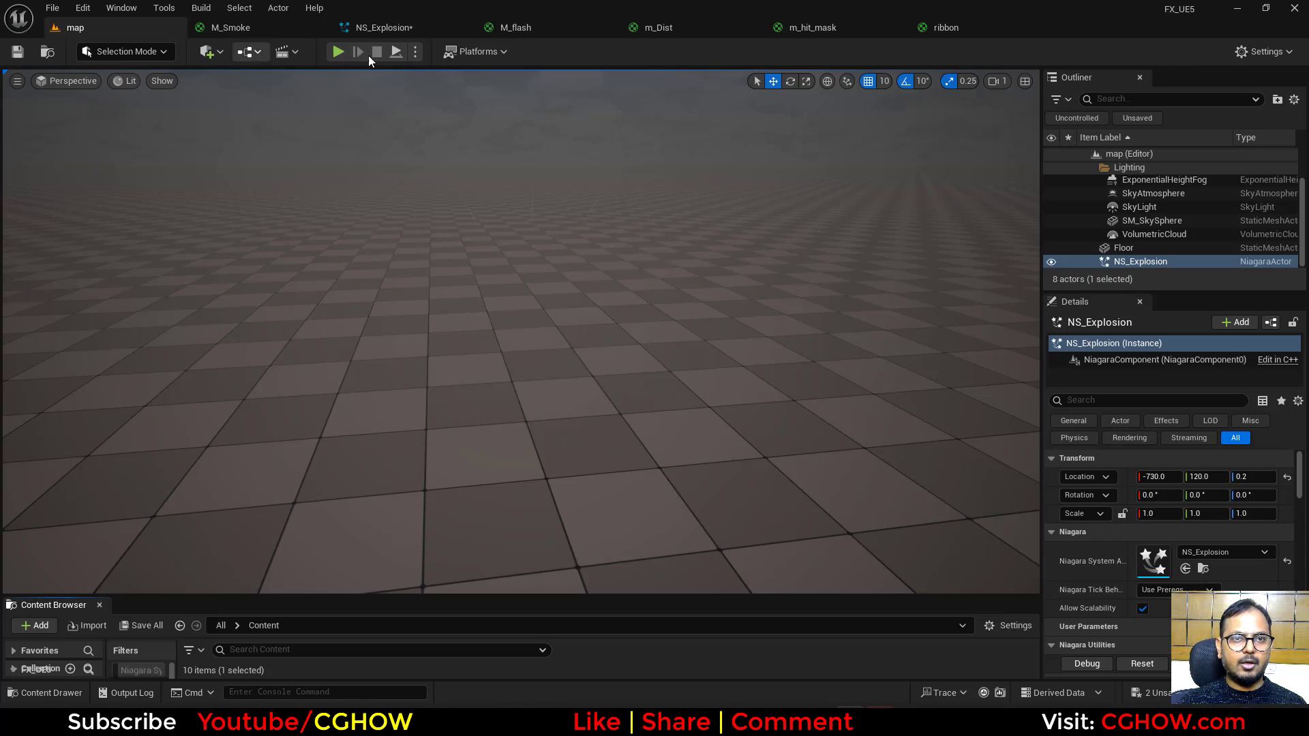
pyautogui.click(430, 28)
pyautogui.click(1061, 210)
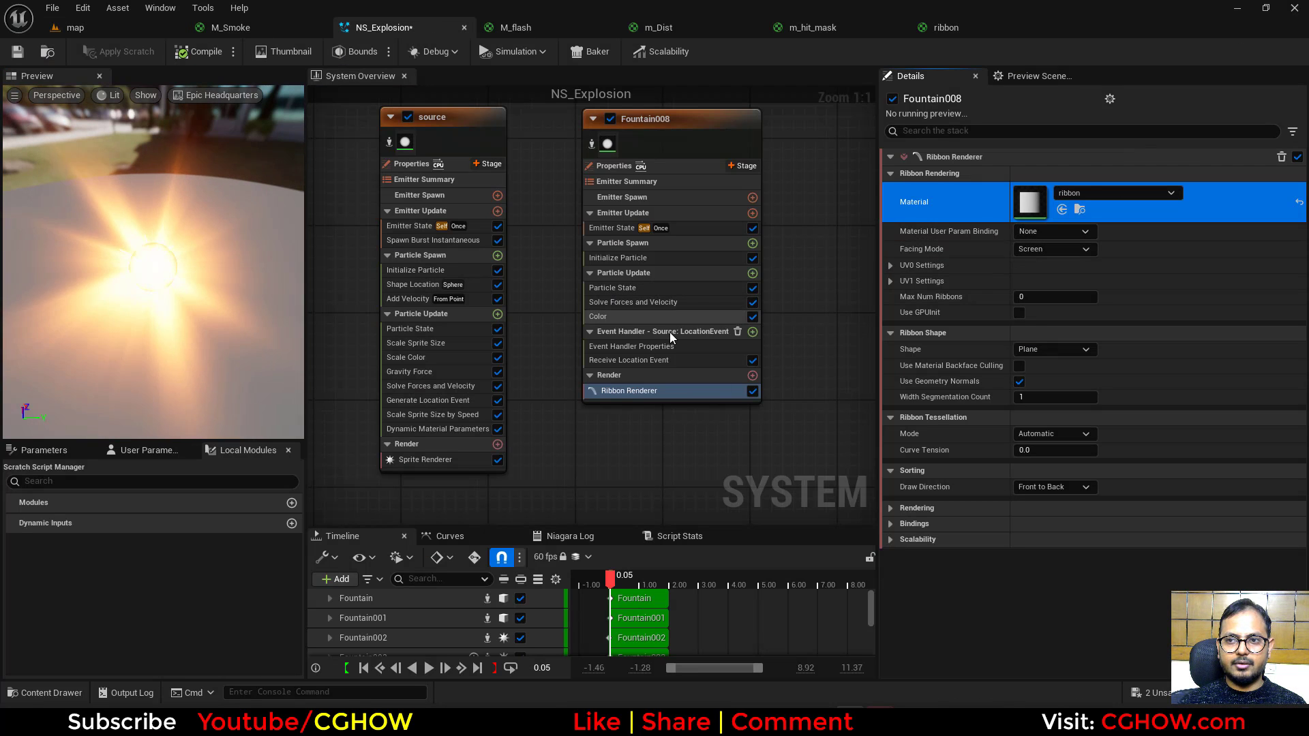
# Step: Darken the second stop of Fountain008's Color gradient to grey with value about 0.11 and replay the explosion in the map level
pyautogui.click(603, 317)
pyautogui.doubleClick(962, 234)
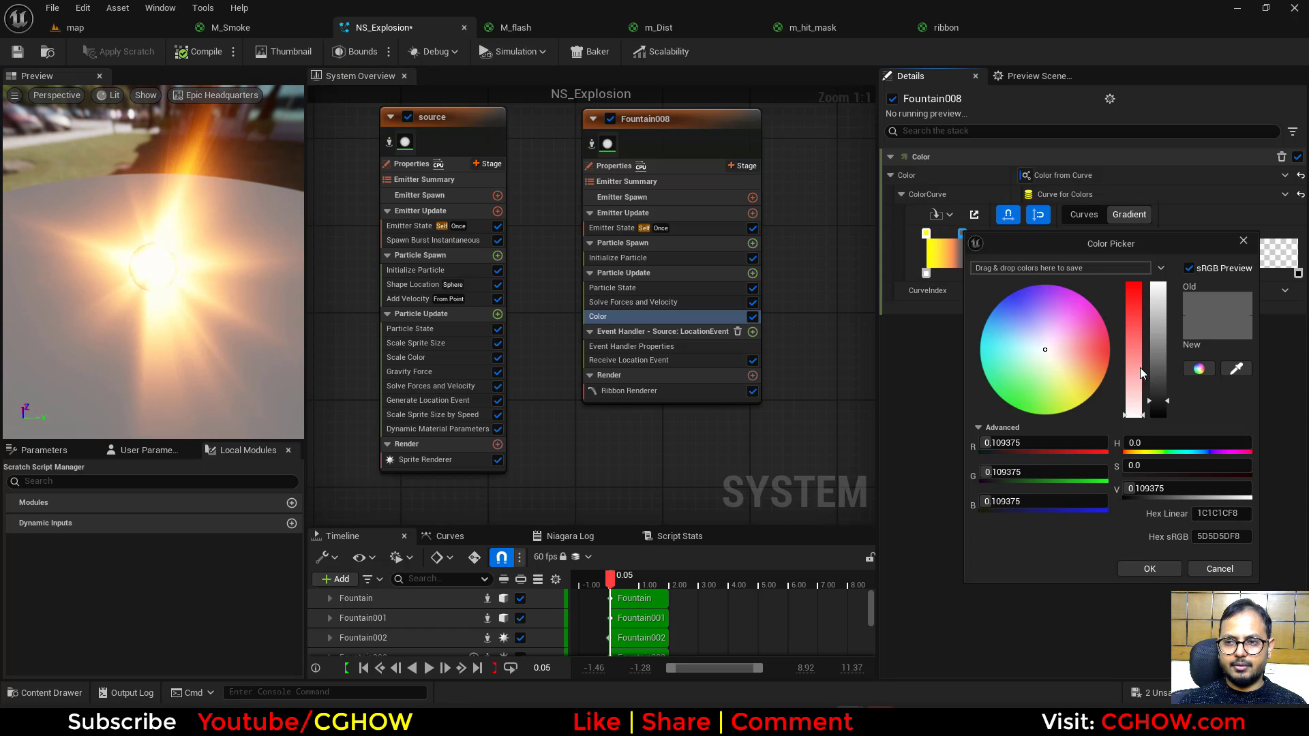
pyautogui.click(1150, 568)
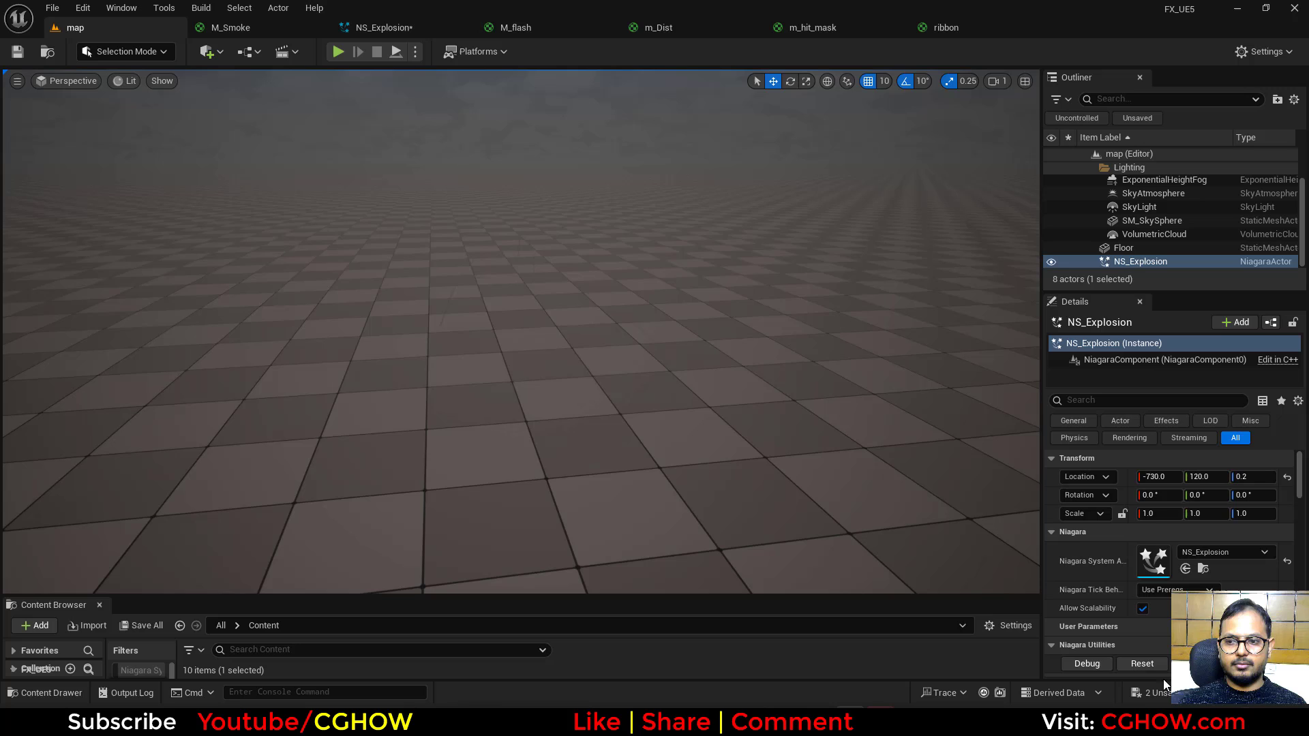
pyautogui.click(1142, 664)
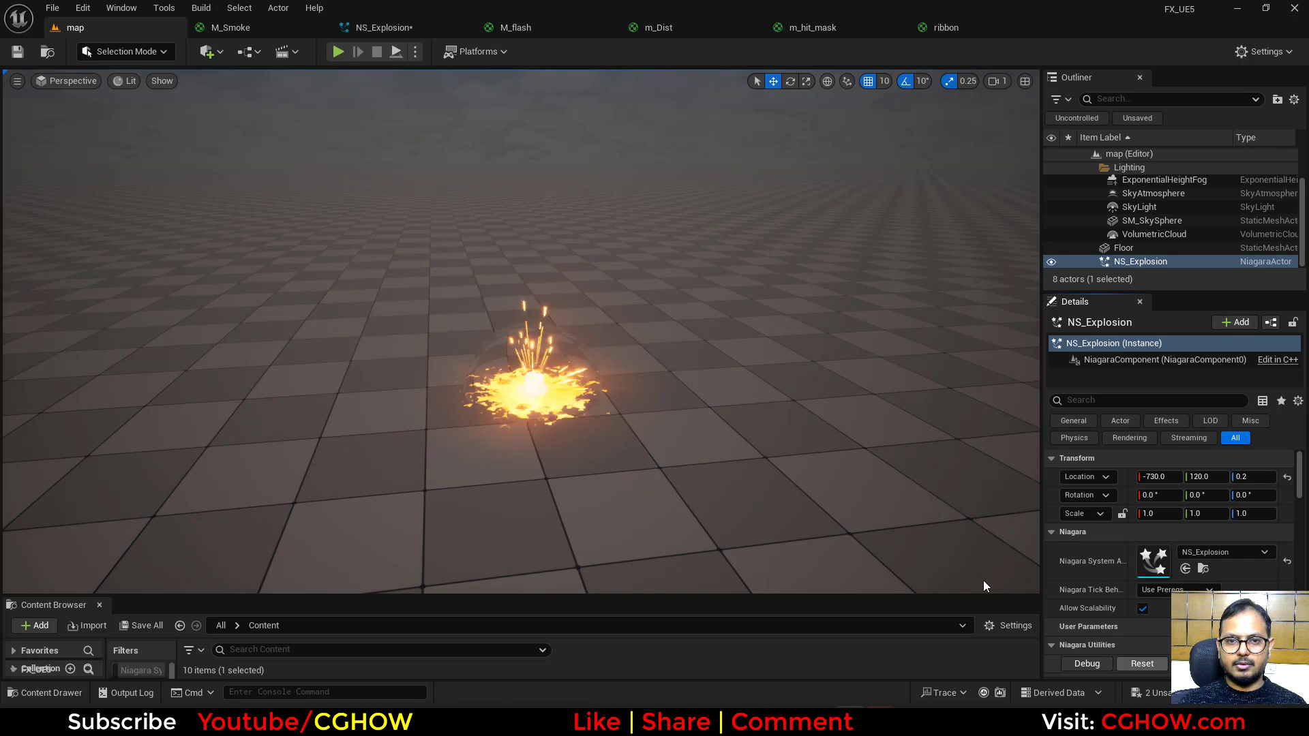
# Step: Set Scale Alpha to 5.0 in Fountain008's Color module and replay the explosion several times in the map level
pyautogui.click(411, 26)
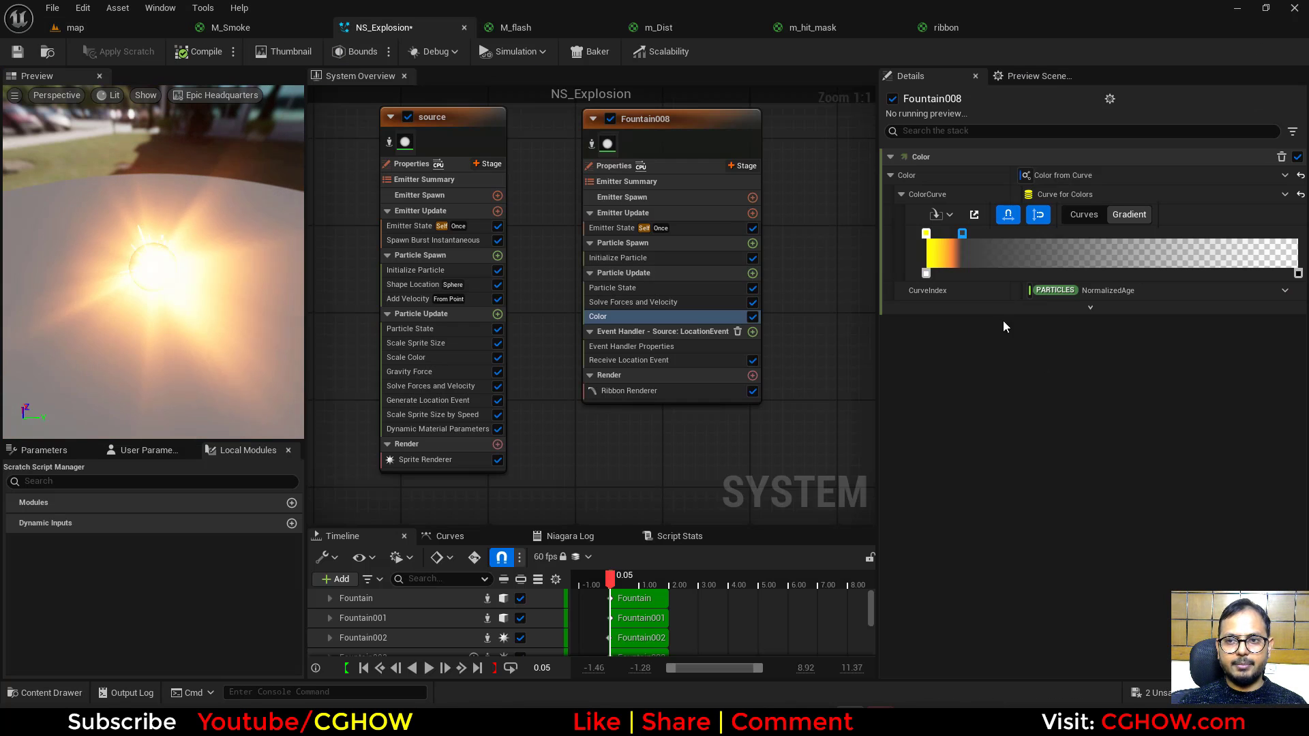
pyautogui.click(1090, 308)
pyautogui.click(1050, 424)
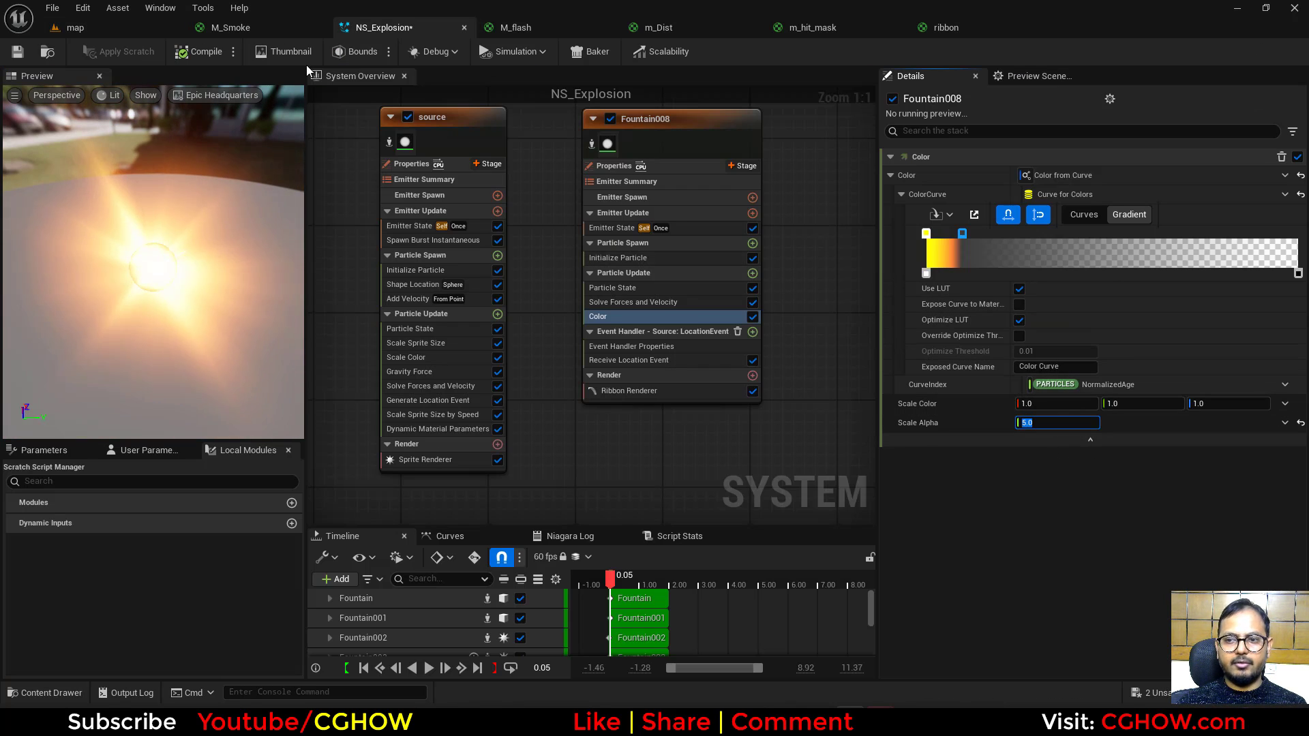
pyautogui.click(146, 26)
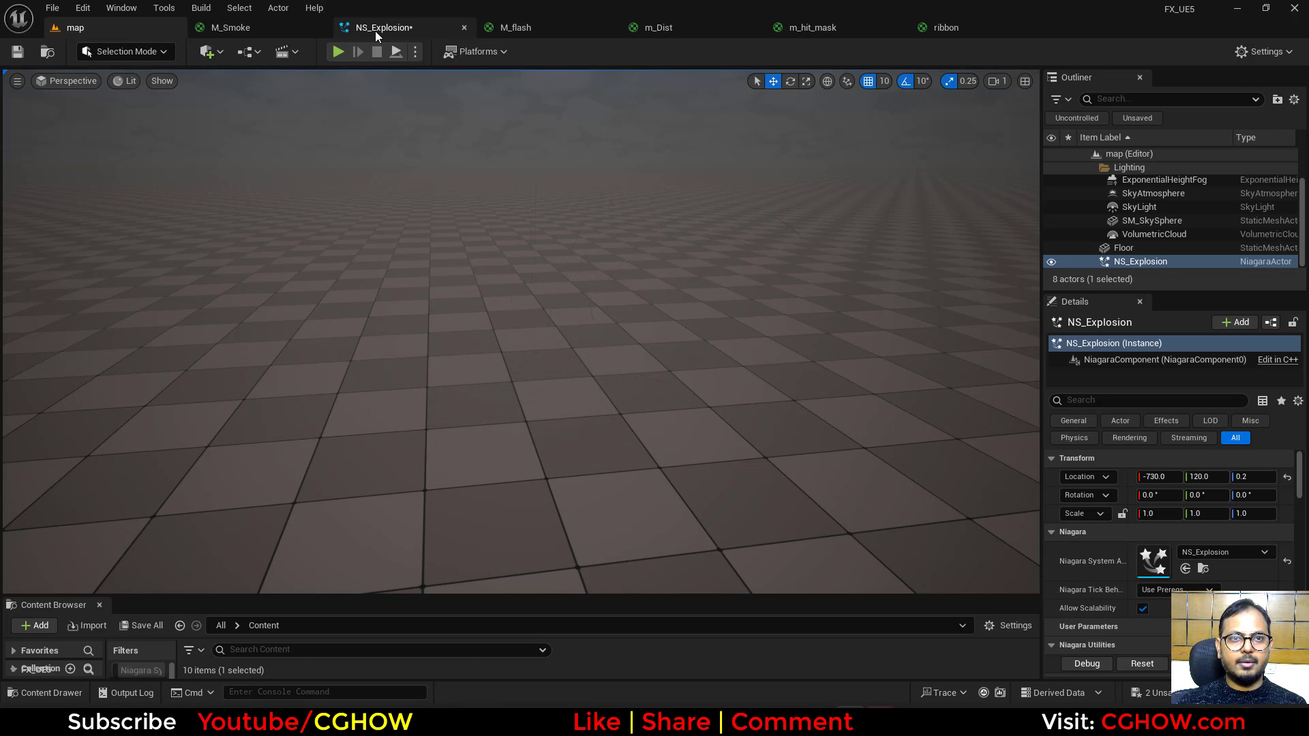
pyautogui.click(376, 30)
pyautogui.click(132, 31)
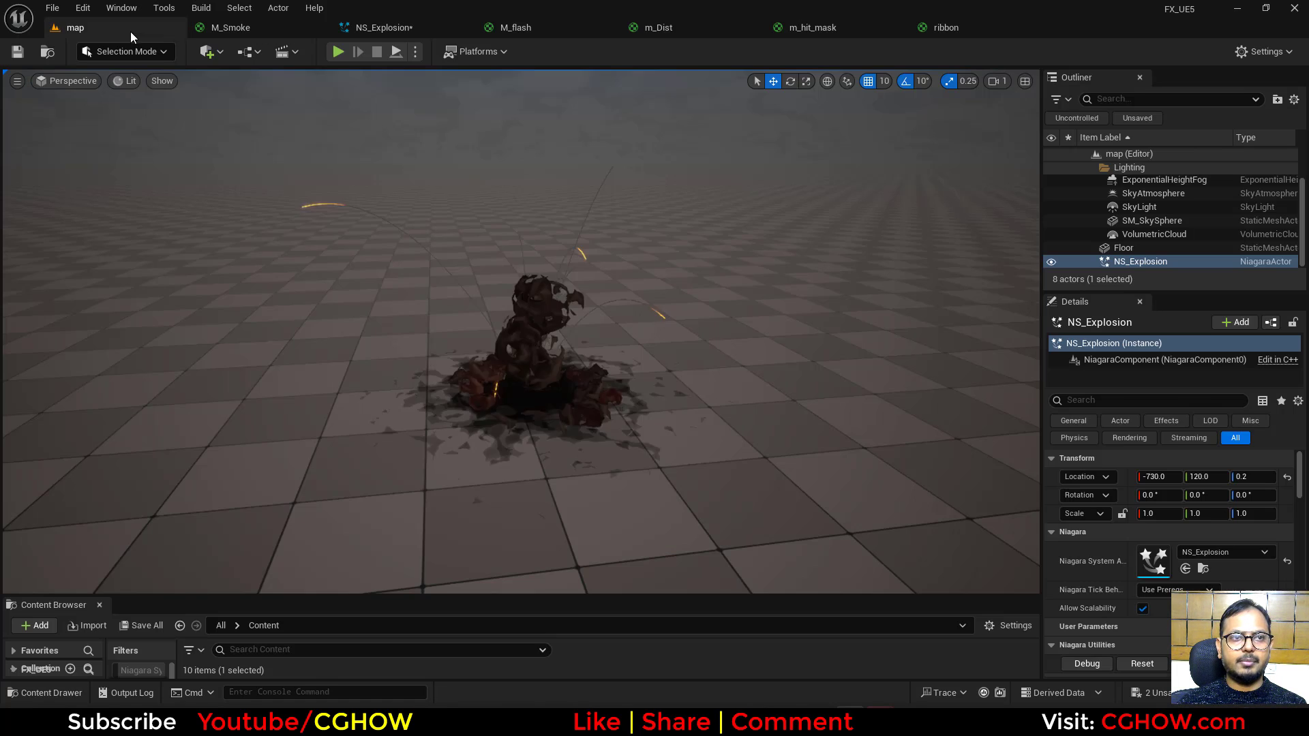
pyautogui.click(1149, 662)
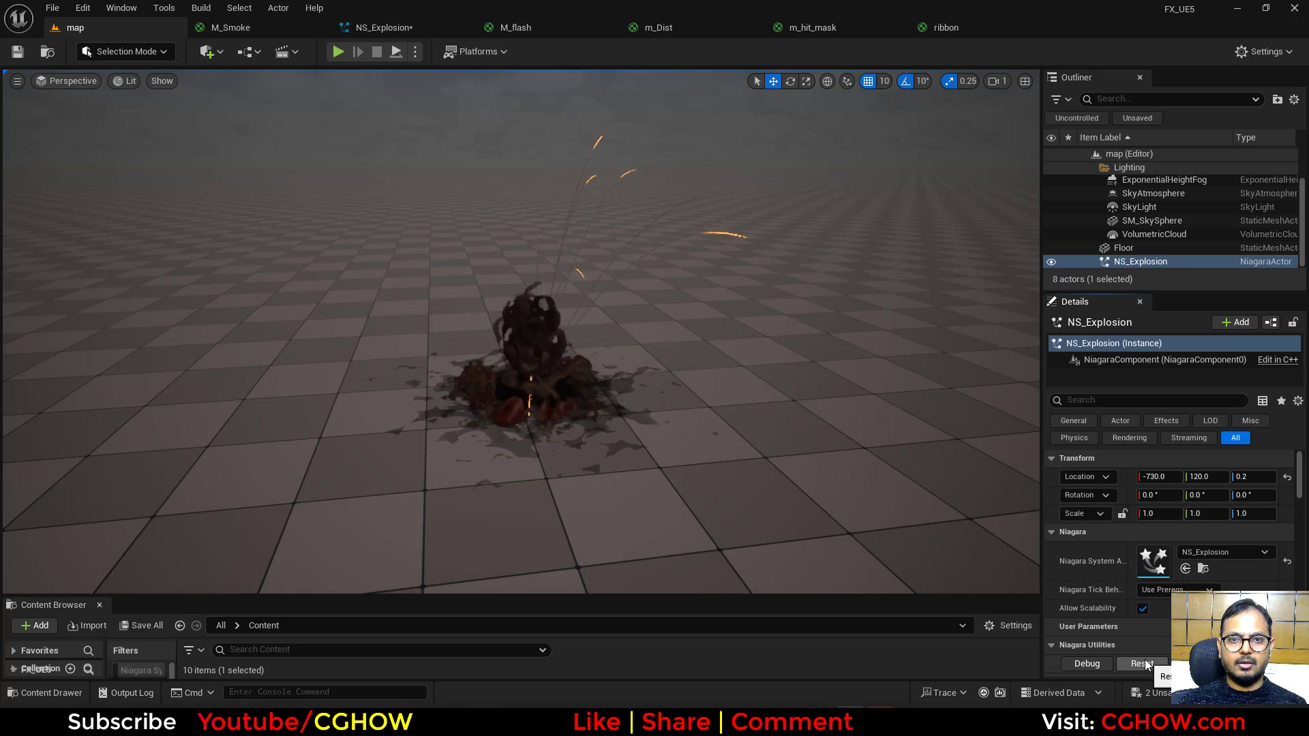
pyautogui.click(1145, 662)
pyautogui.click(1145, 664)
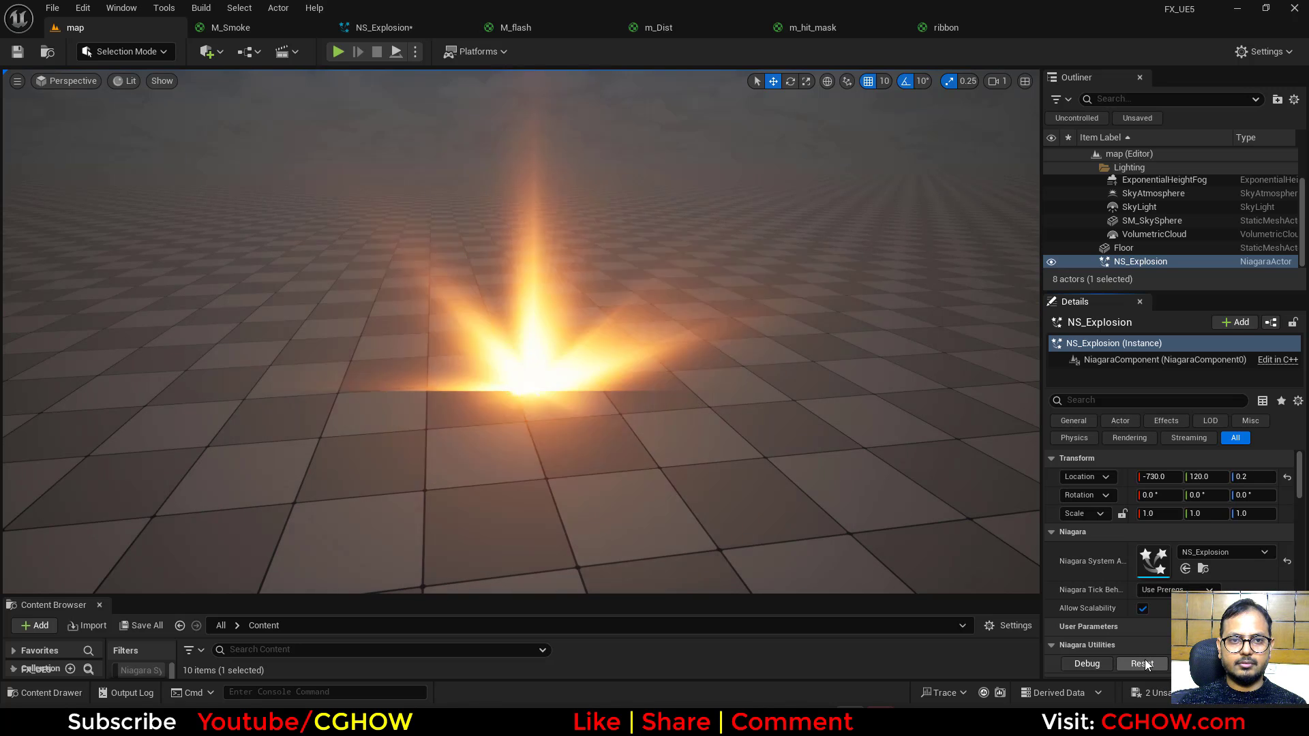
pyautogui.click(1145, 664)
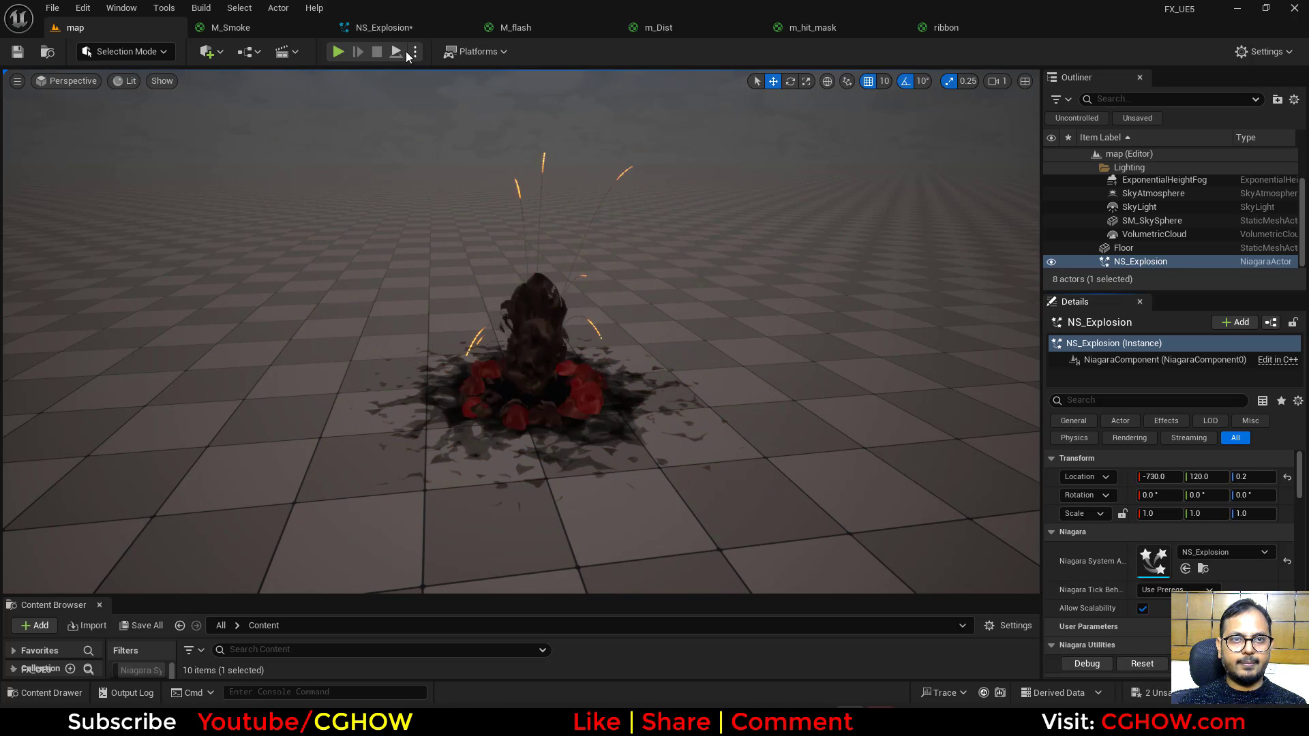
# Step: Set the Lifetime Min to 1.0 in the source emitter's Initialize Particle module
pyautogui.click(384, 28)
pyautogui.click(617, 257)
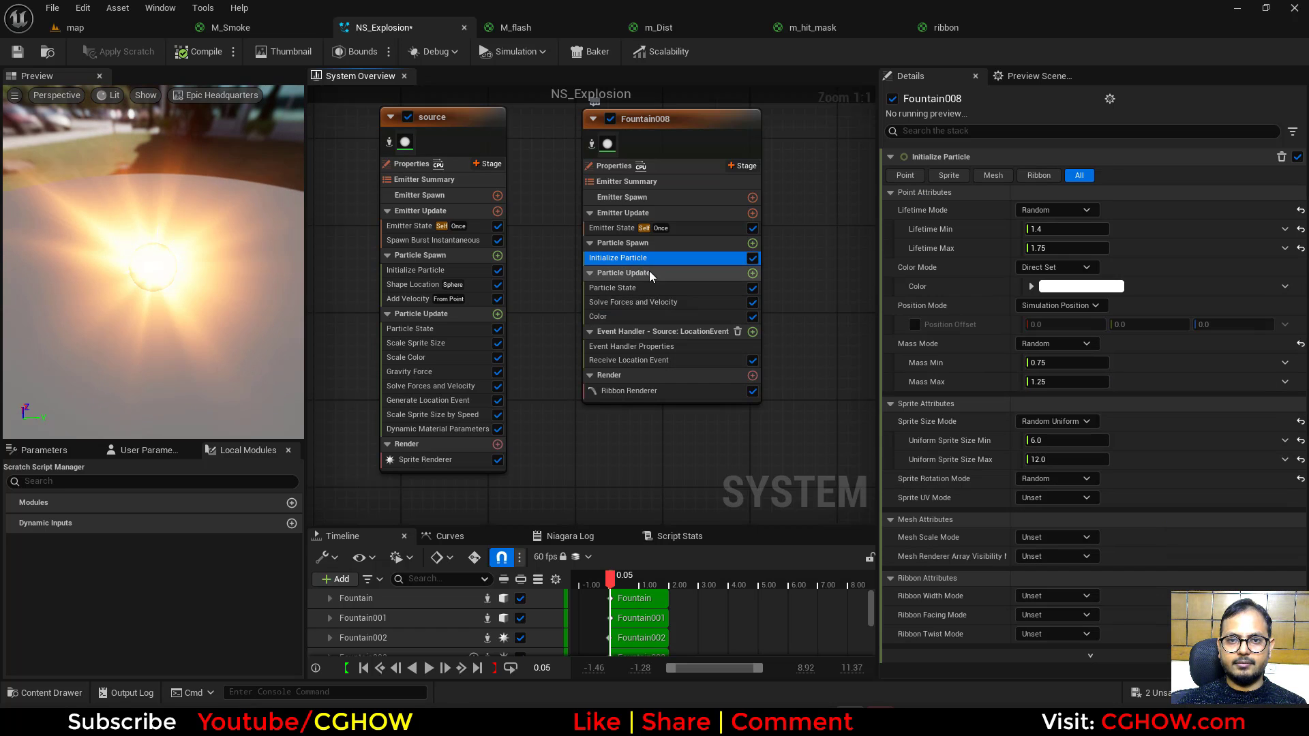
pyautogui.click(416, 270)
pyautogui.click(1061, 231)
pyautogui.write('1')
pyautogui.press('Return')
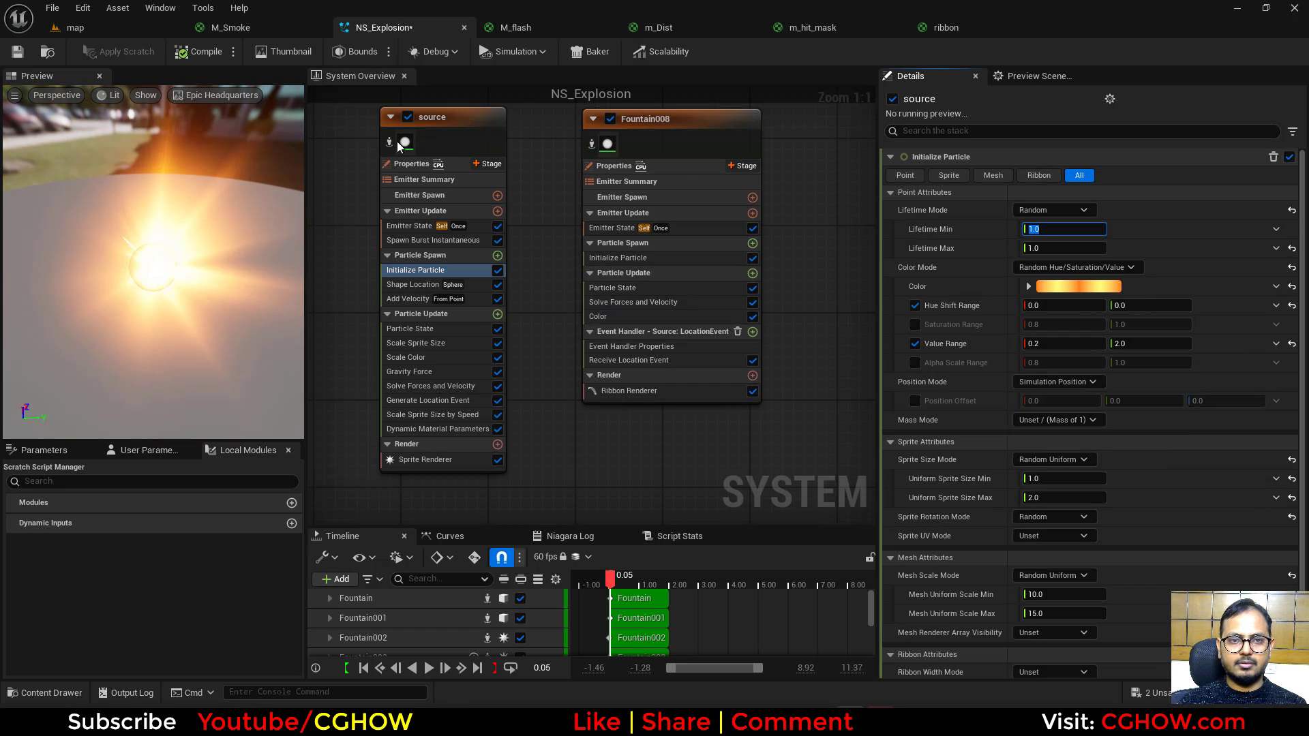
# Step: Set source's Add Velocity speed range to minimum 200 and maximum 600, then replay the explosion in the map level
pyautogui.click(407, 298)
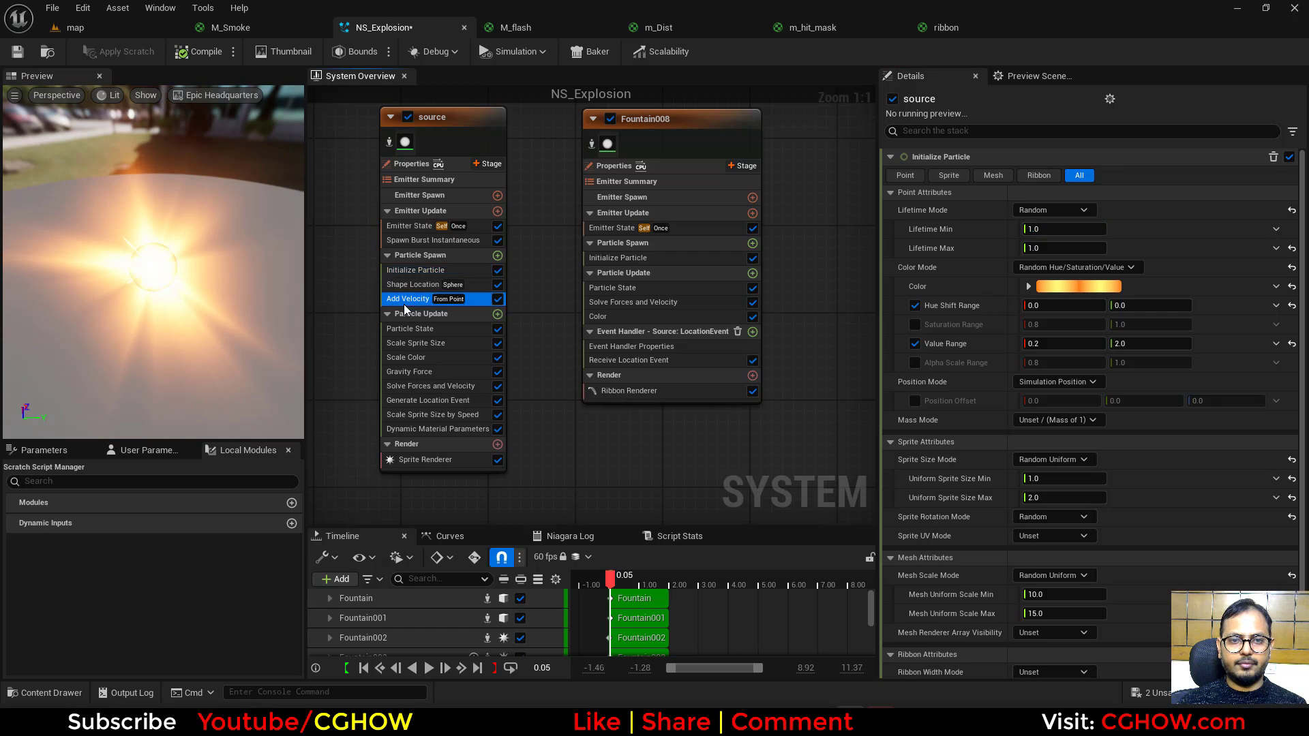
pyautogui.click(1051, 234)
pyautogui.write('600')
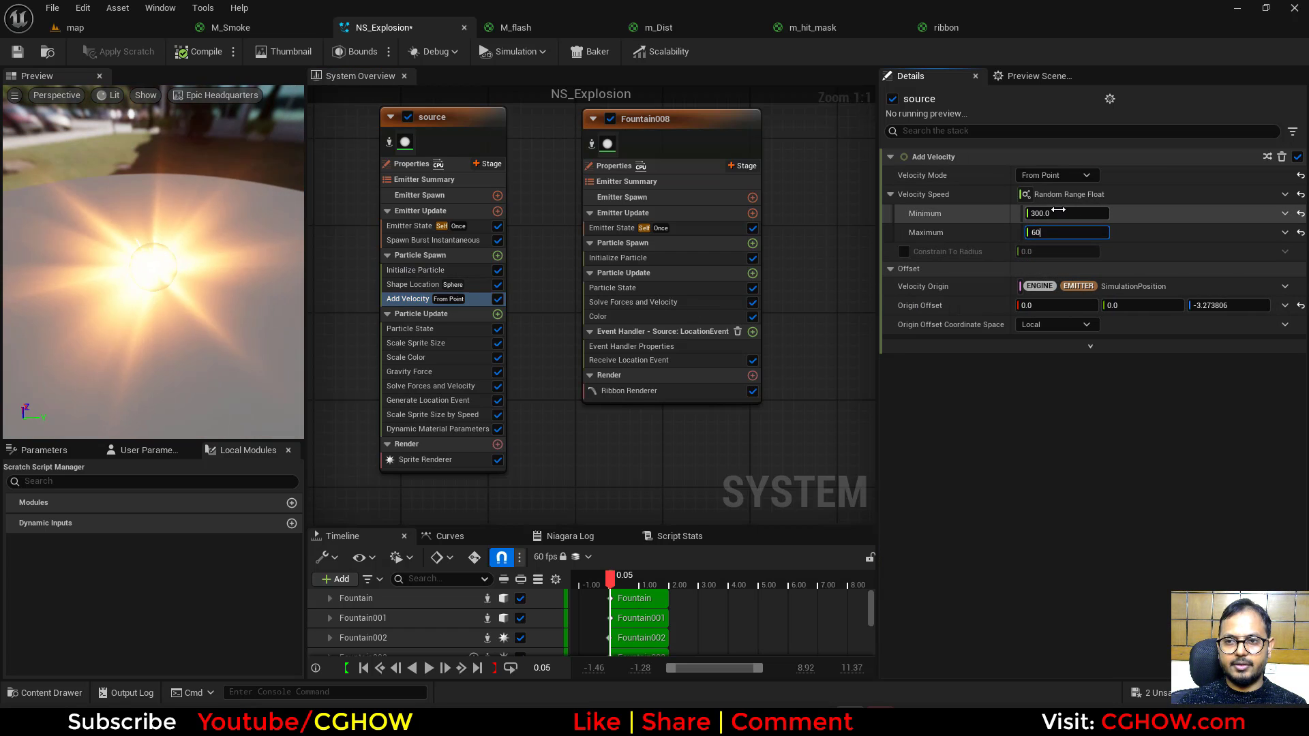
pyautogui.click(1058, 212)
pyautogui.write('200')
pyautogui.click(140, 30)
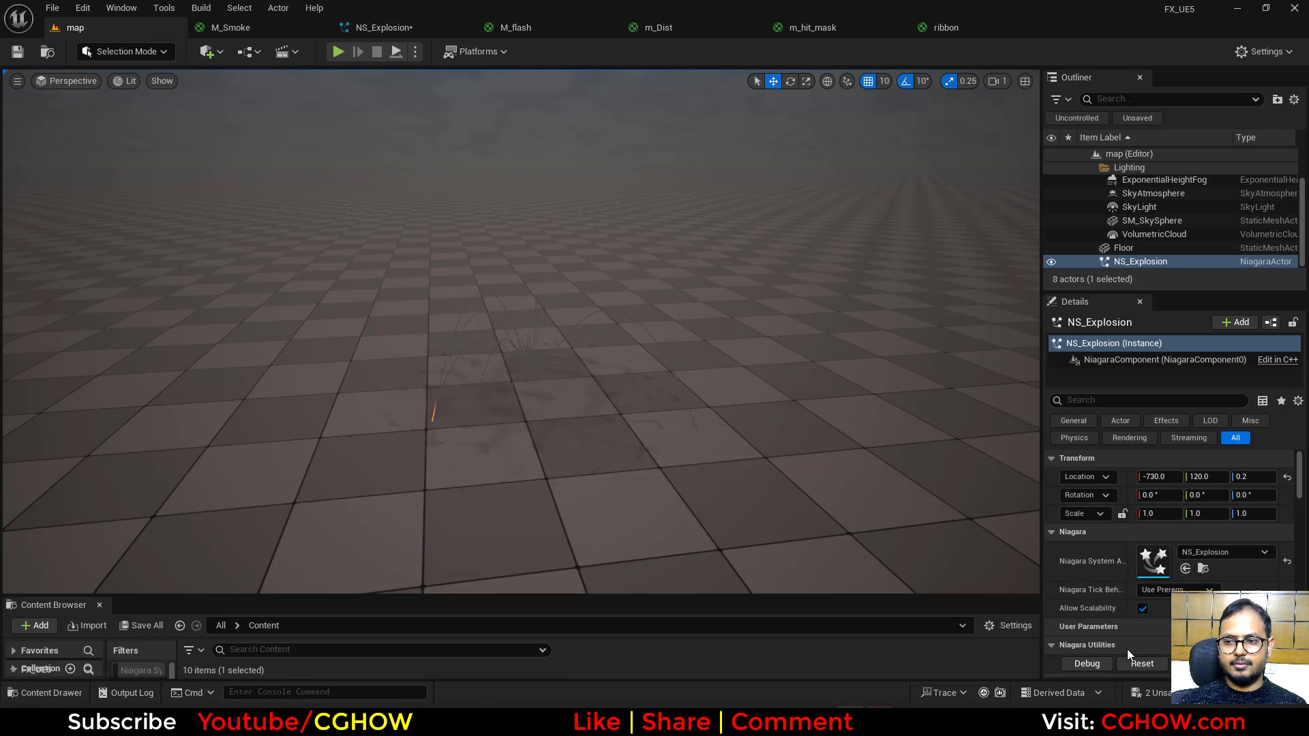
pyautogui.click(1137, 664)
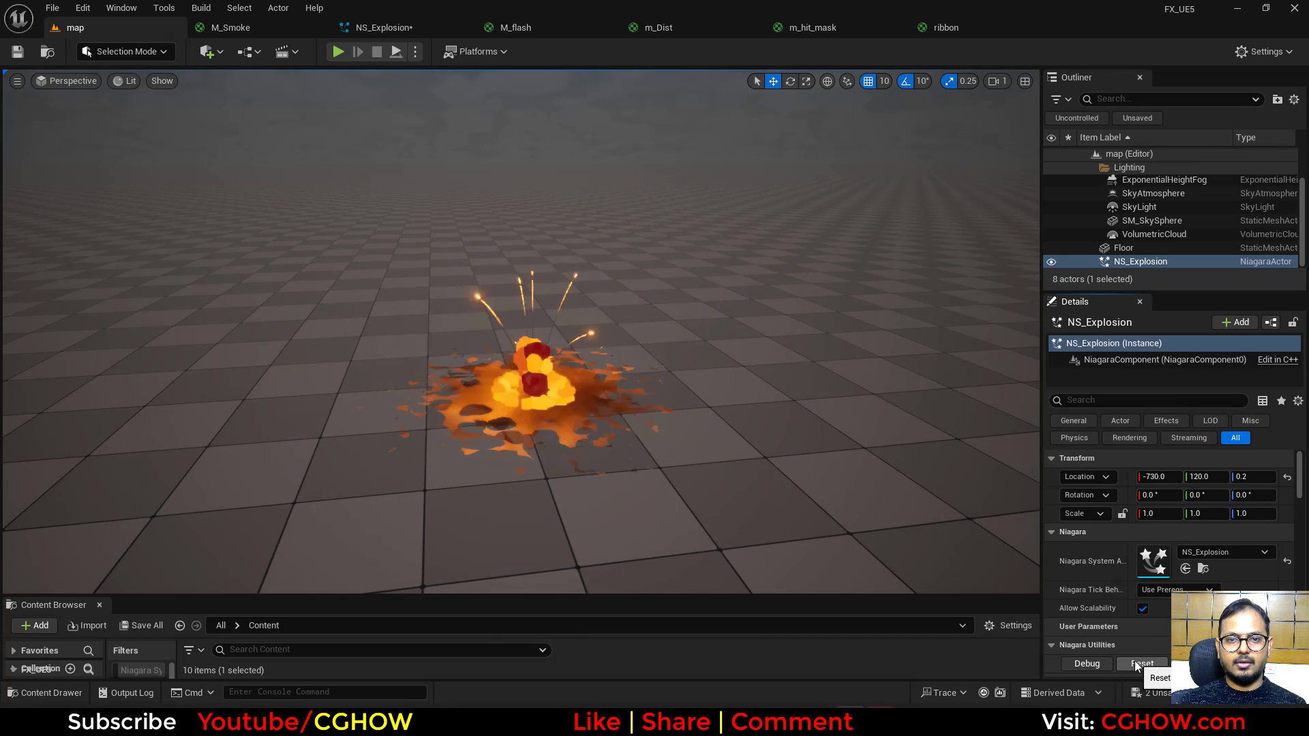
# Step: Adjust the Z Origin Offset of source's Add Velocity to about -2.7 and replay the explosion from a lower camera angle
pyautogui.click(266, 29)
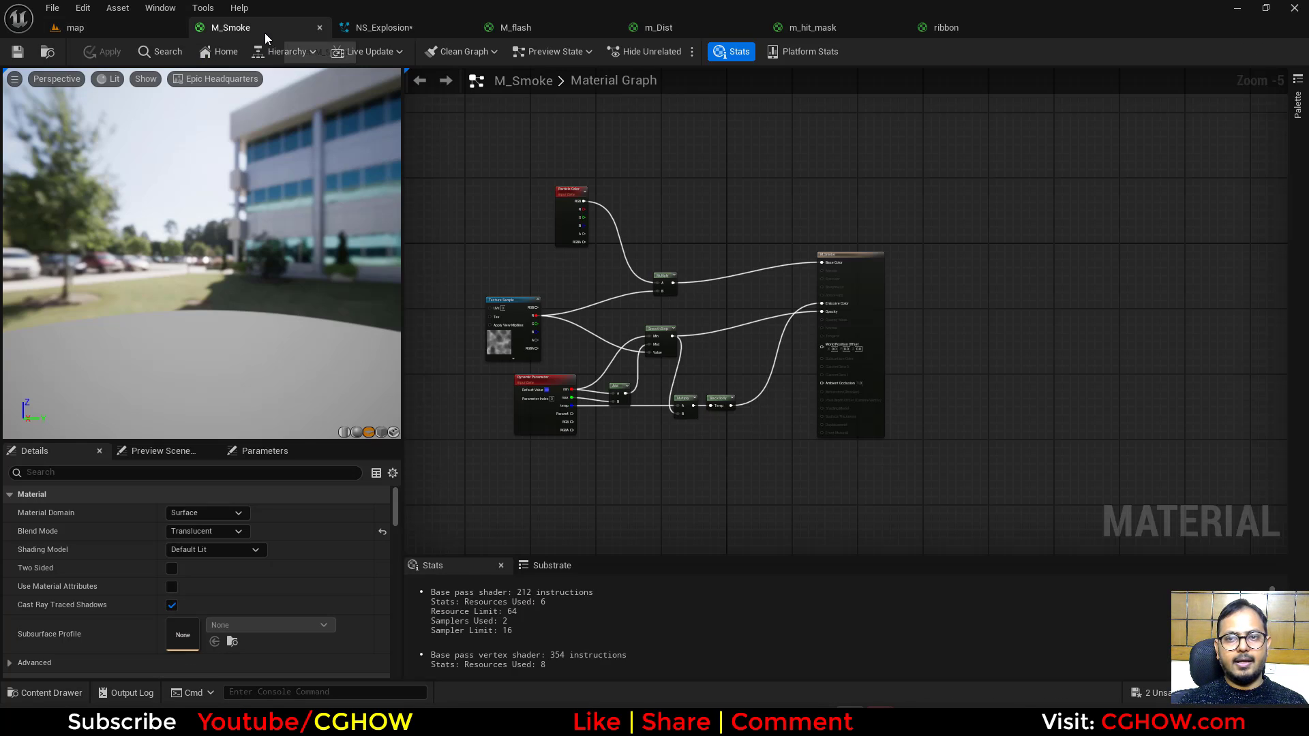
pyautogui.click(339, 30)
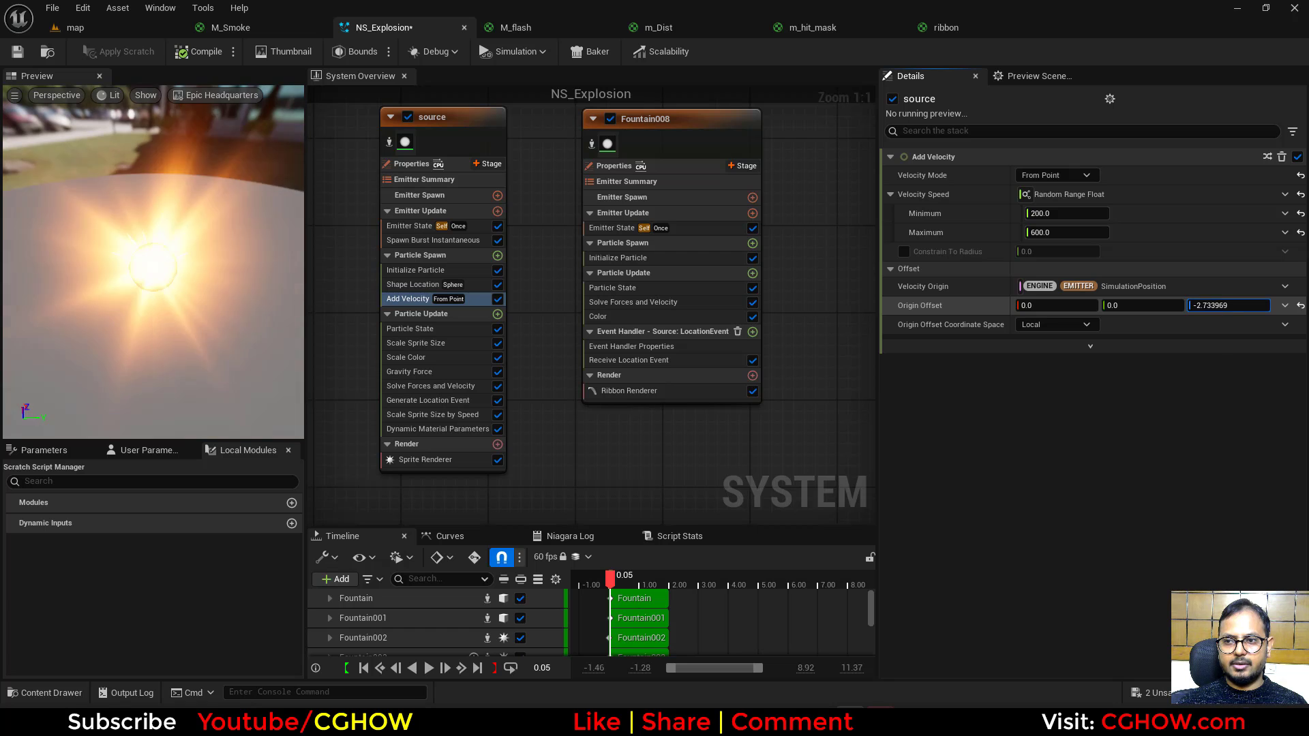
pyautogui.click(115, 28)
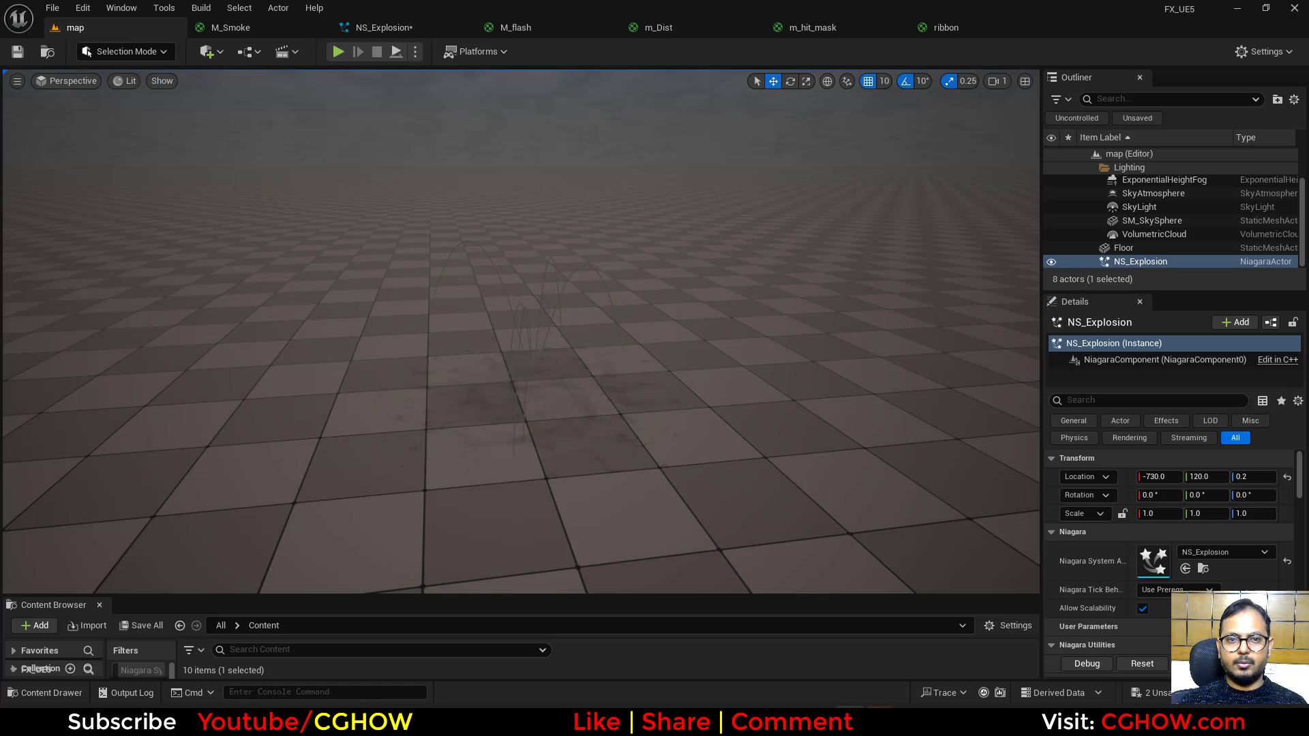
pyautogui.click(1142, 664)
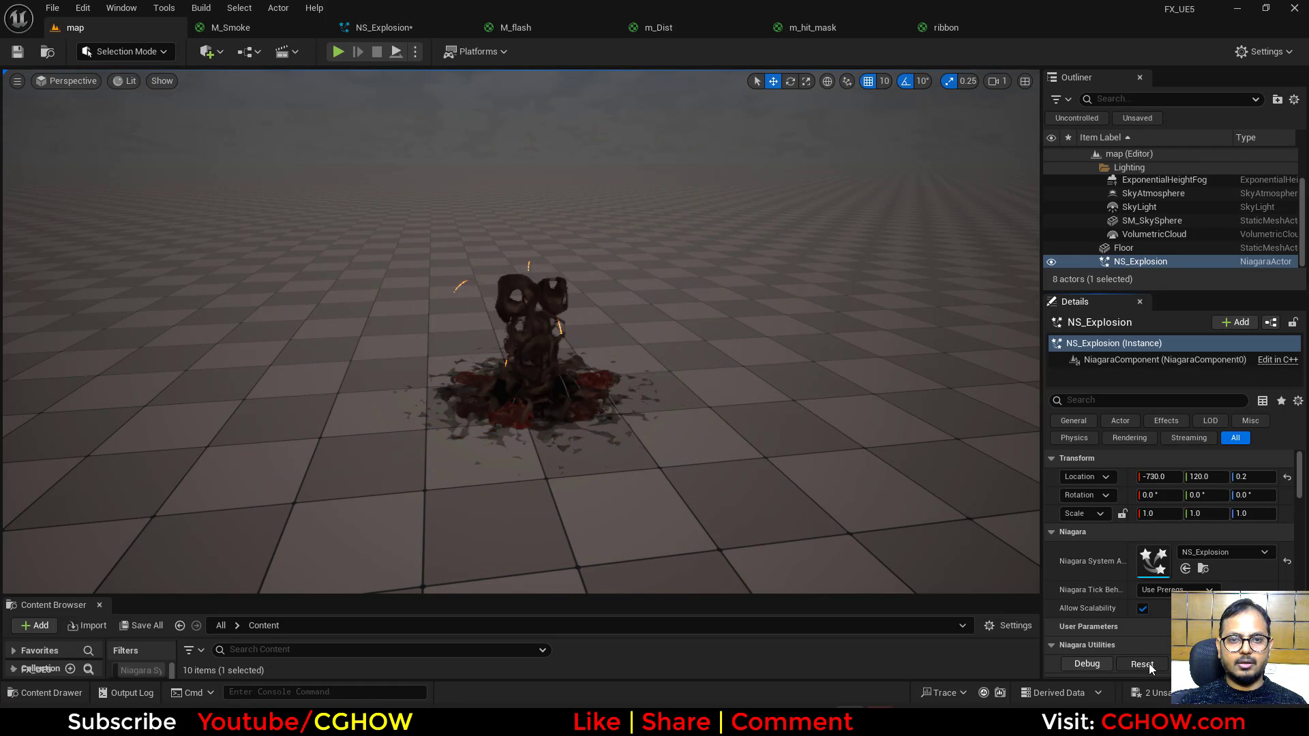
pyautogui.click(1149, 665)
pyautogui.keyDown('alt'); pyautogui.moveTo(777, 504); pyautogui.dragTo(739, 616); pyautogui.keyUp('alt')
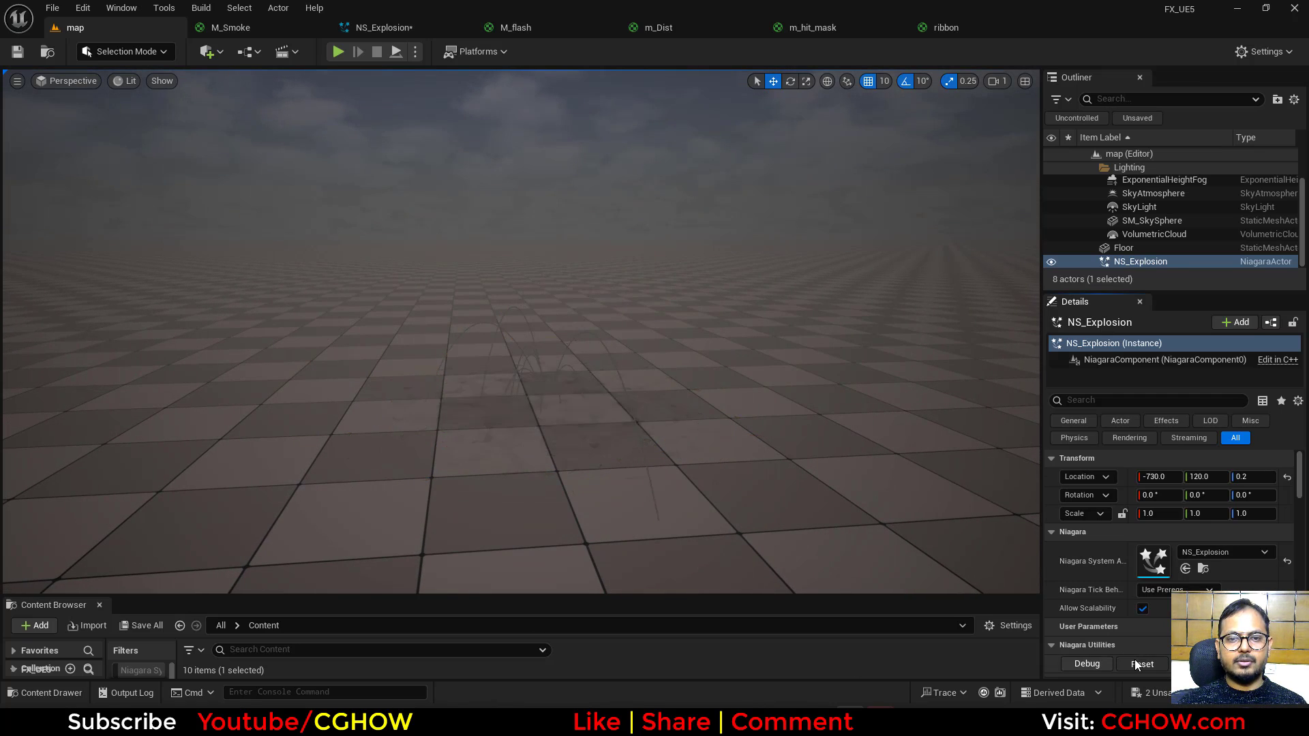
# Step: Replay the explosion several times in the map level to check the flying sparks' spread and arc
pyautogui.click(1135, 661)
pyautogui.click(1135, 661)
pyautogui.click(1135, 662)
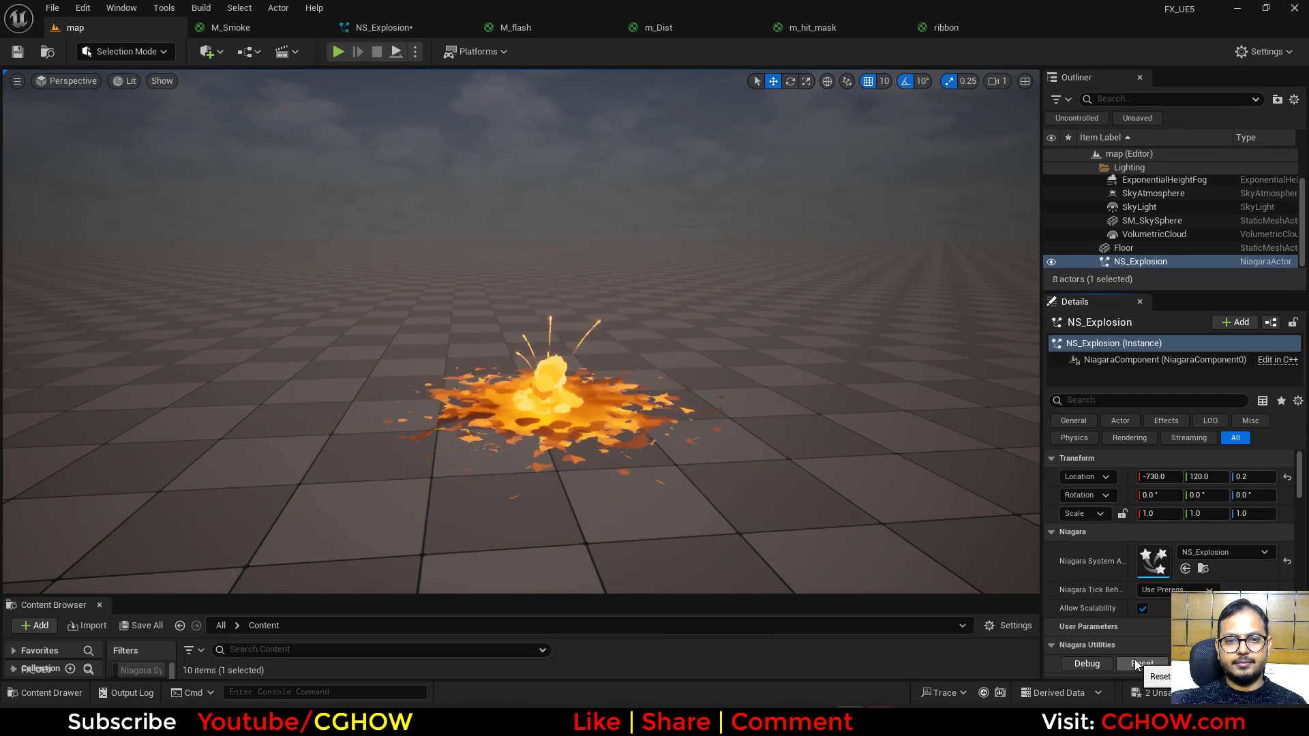
pyautogui.click(1135, 662)
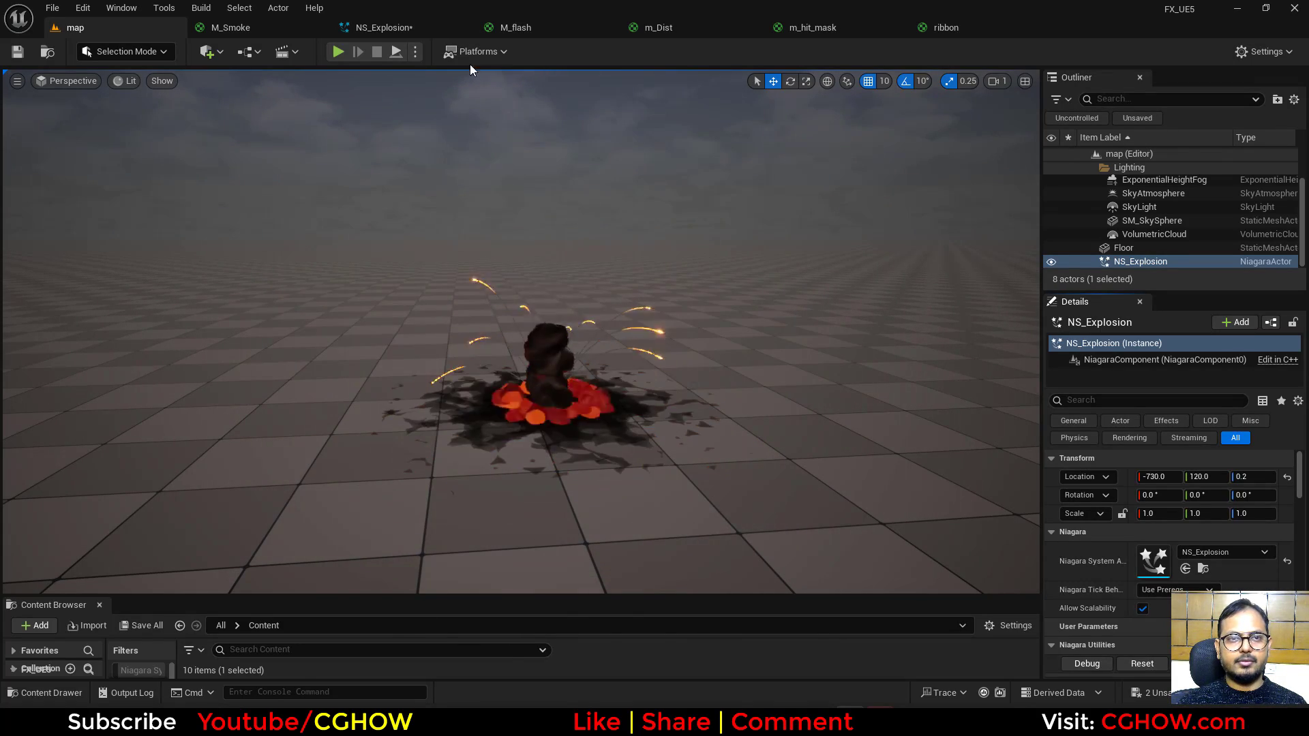
# Step: In NS_Explosion, change the Velocity Speed maximum in the Add Velocity module of the sparks emitter Fountain005
pyautogui.click(382, 27)
pyautogui.scroll(-4, 535, 327)
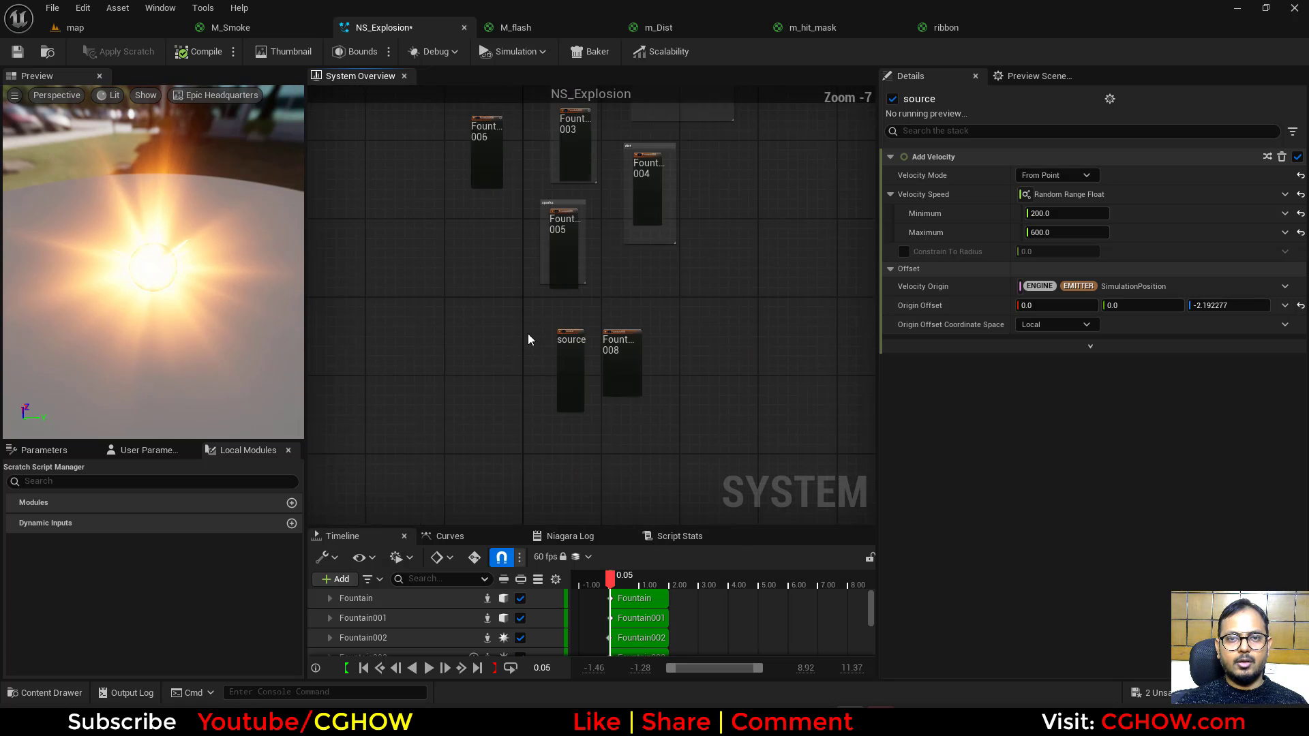
pyautogui.moveTo(578, 250); pyautogui.dragTo(539, 305, button='right')
pyautogui.scroll(6, 609, 358)
pyautogui.scroll(1, 505, 277)
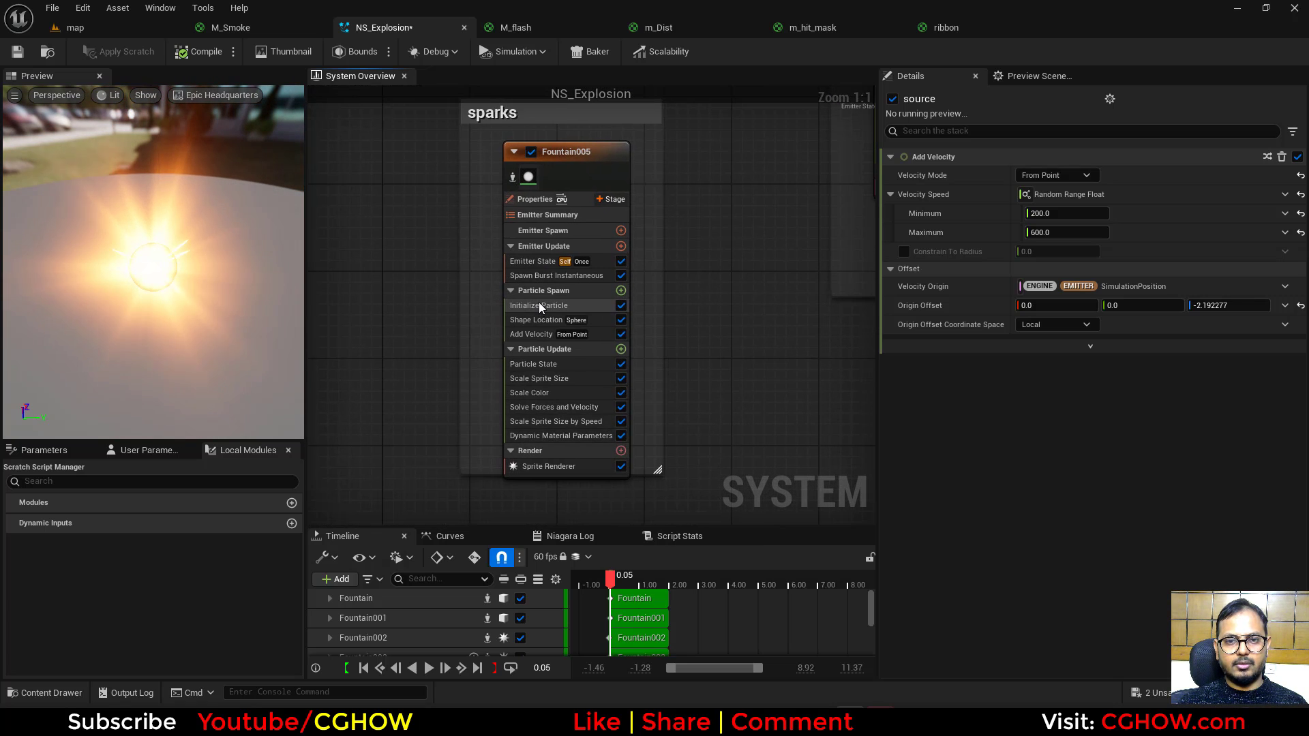
pyautogui.click(539, 305)
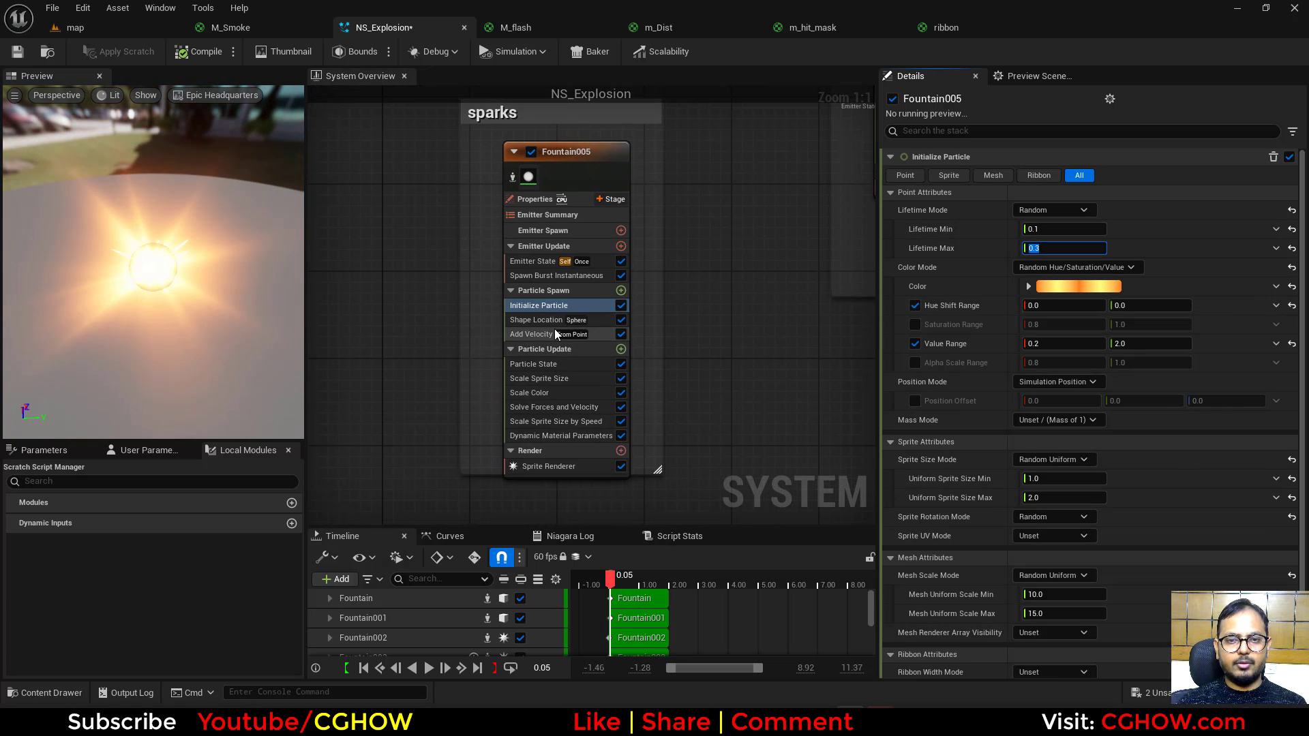
pyautogui.click(535, 334)
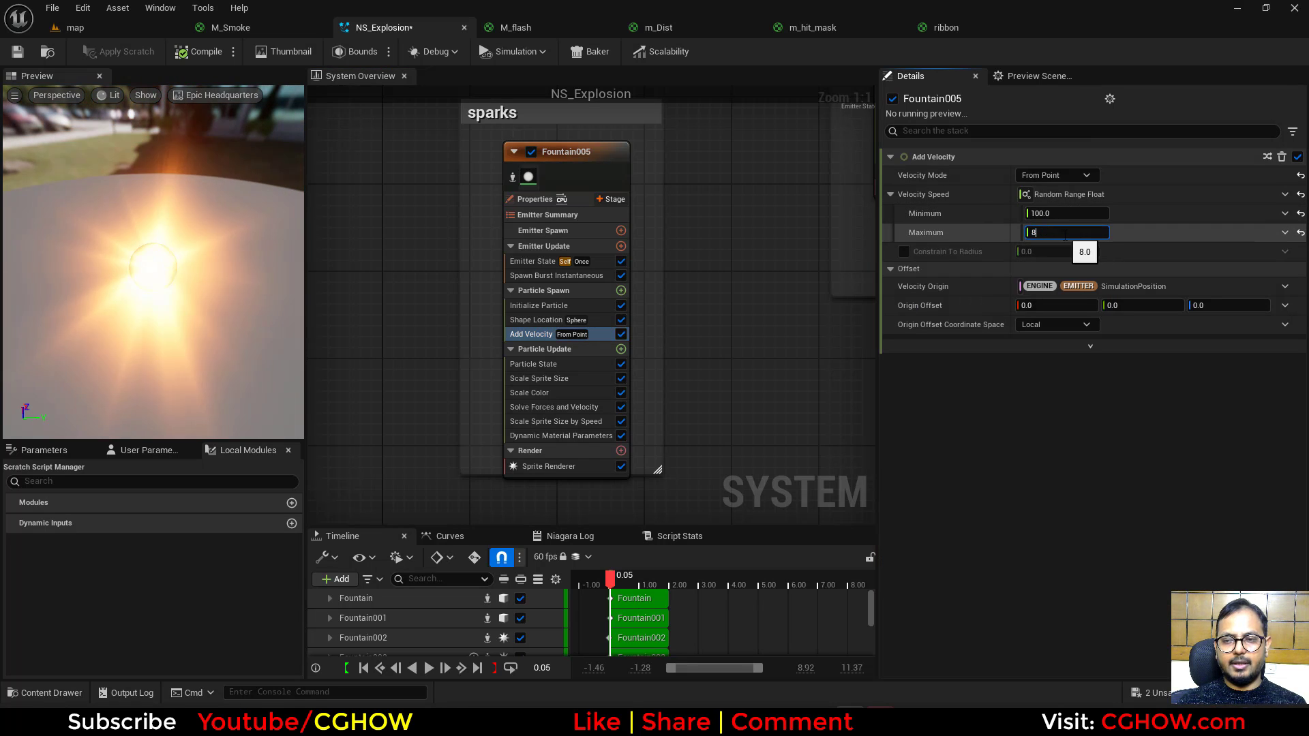
# Step: Set Fountain005's Lifetime Min to 0.2 and Lifetime Max to 0.4 in Initialize Particle, then replay the explosion in the map level
pyautogui.click(538, 306)
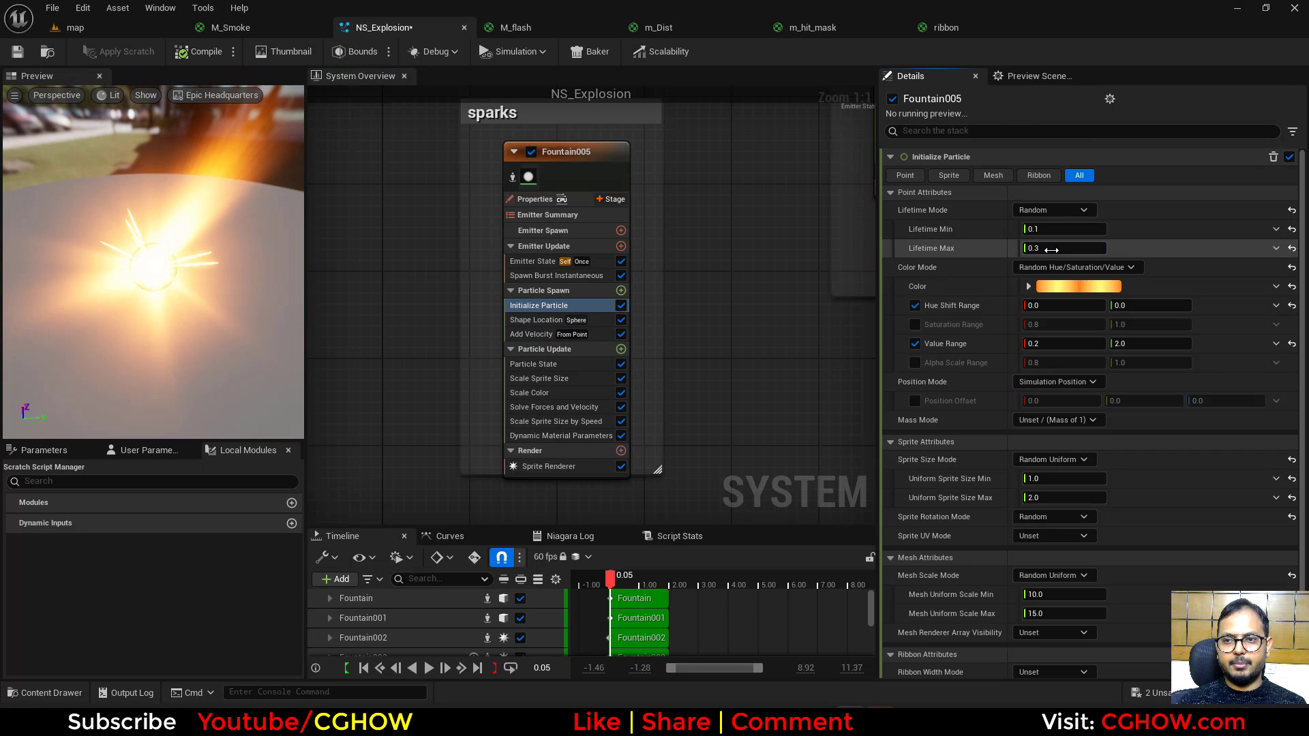
pyautogui.click(1052, 248)
pyautogui.write('.4')
pyautogui.press('Return')
pyautogui.click(1036, 229)
pyautogui.write('.2')
pyautogui.click(133, 31)
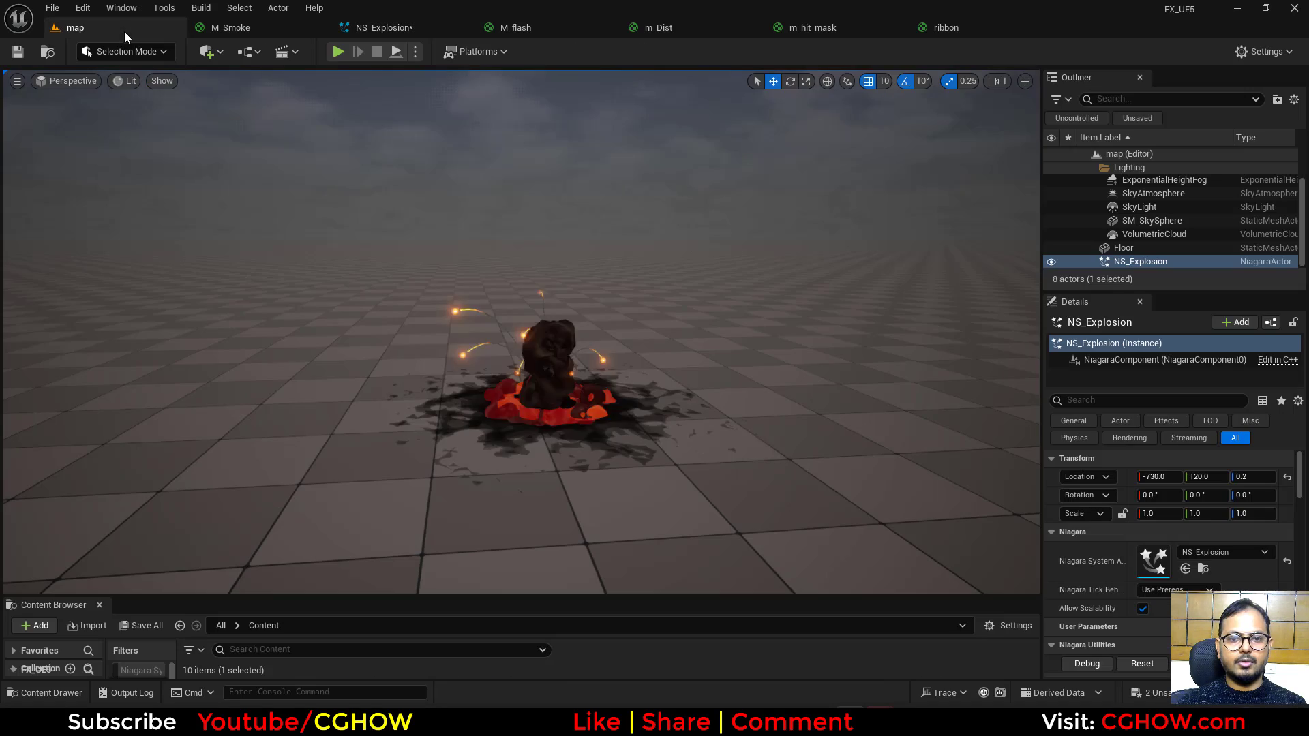
pyautogui.click(1137, 664)
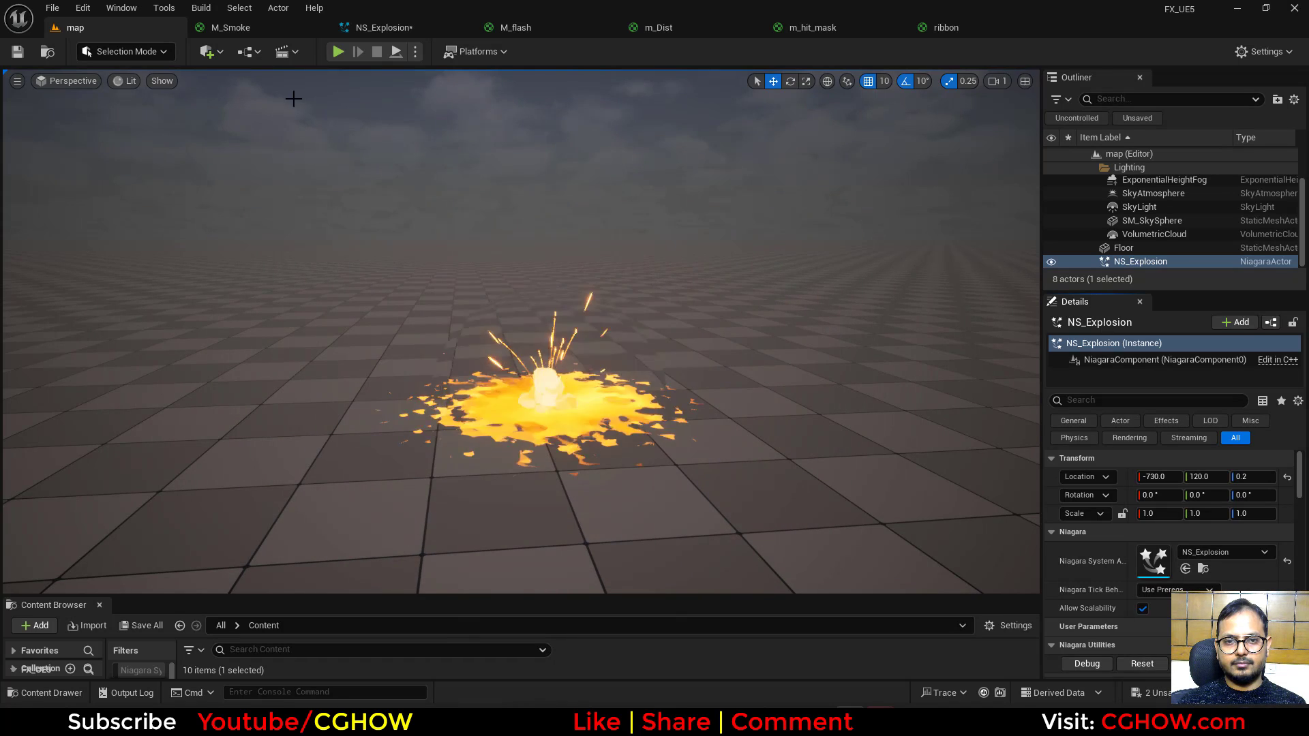
# Step: Edit the Uniform Sprite Size Min in Fountain005's Initialize Particle module in NS_Explosion
pyautogui.click(262, 29)
pyautogui.click(390, 29)
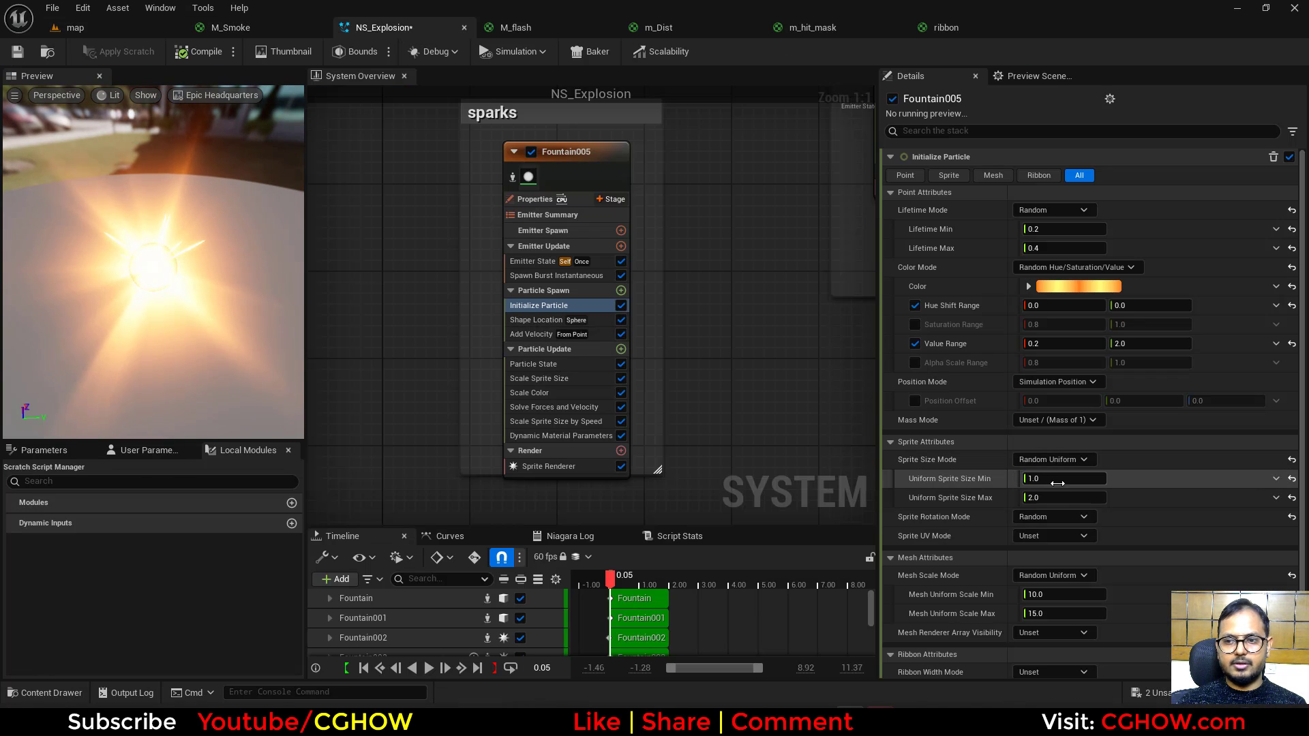
pyautogui.click(1053, 479)
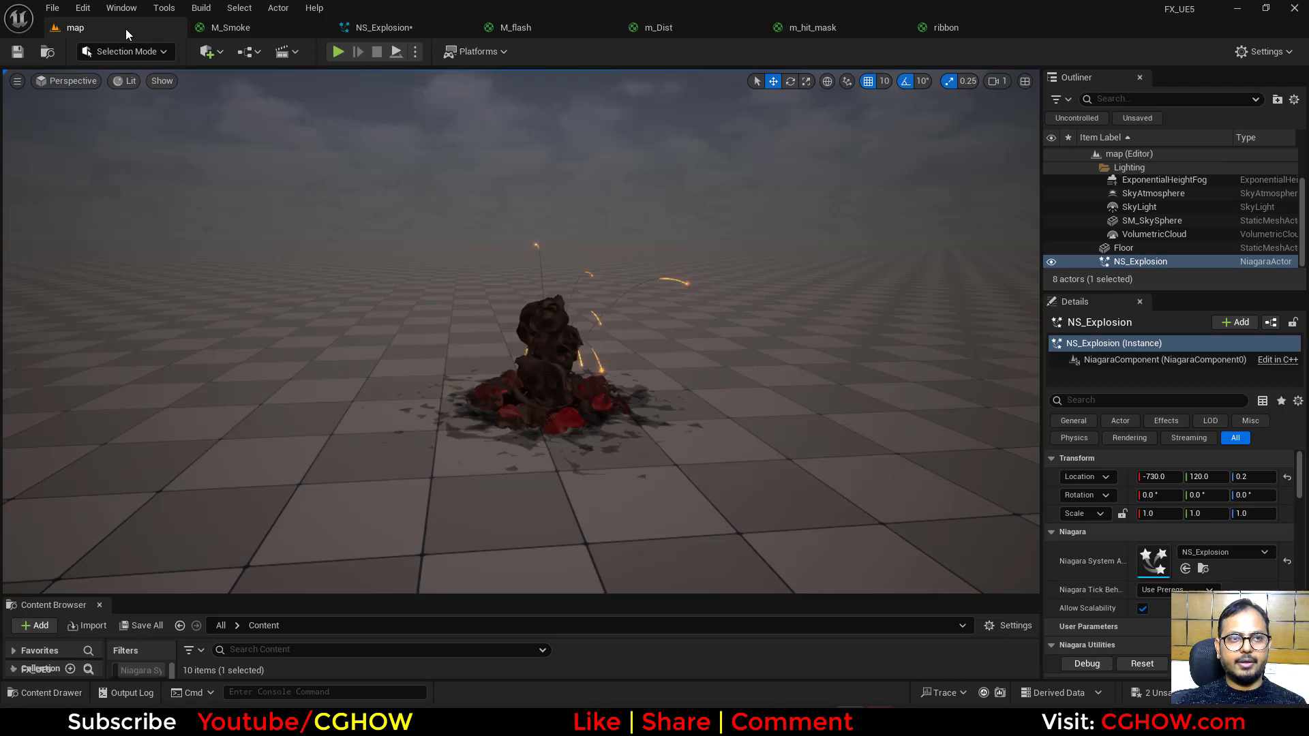
# Step: Replay the explosion repeatedly in the map level to examine the size and reach of the initial sparks
pyautogui.click(1128, 665)
pyautogui.click(1138, 664)
pyautogui.click(1138, 664)
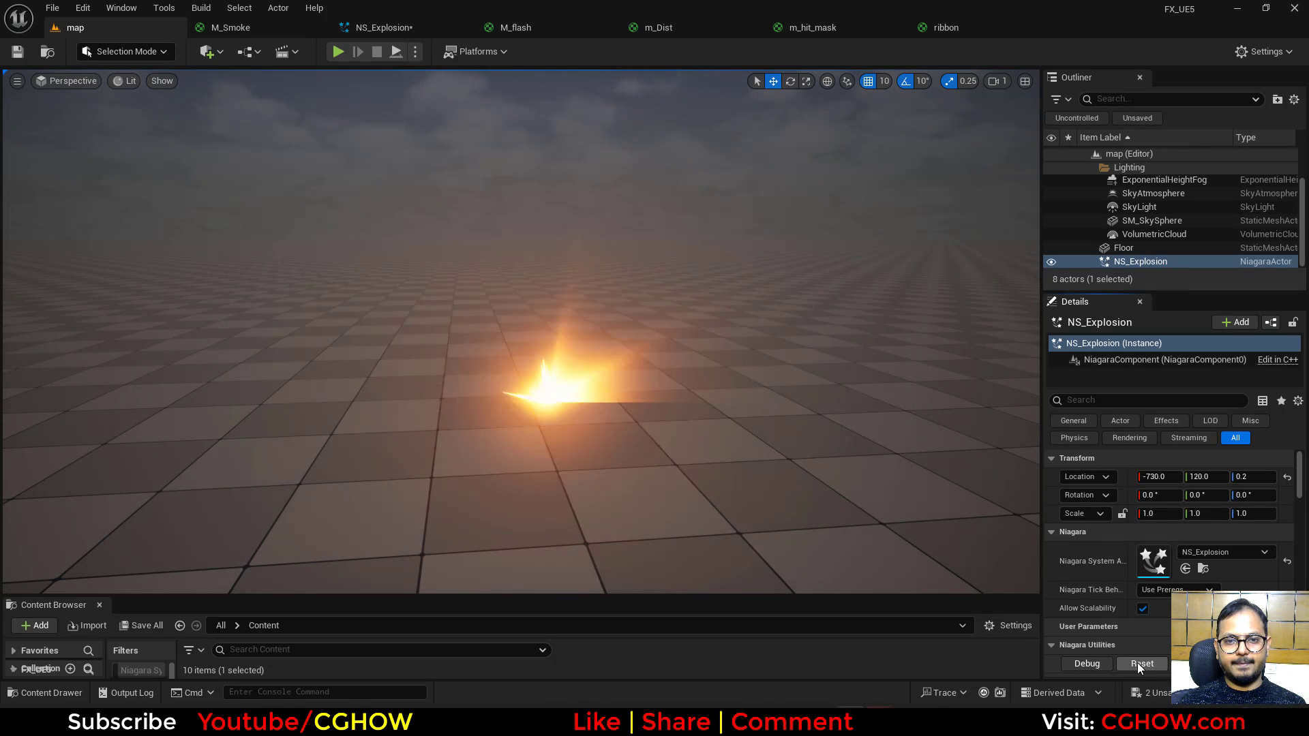
pyautogui.click(1138, 664)
pyautogui.click(1138, 664)
pyautogui.click(1138, 664)
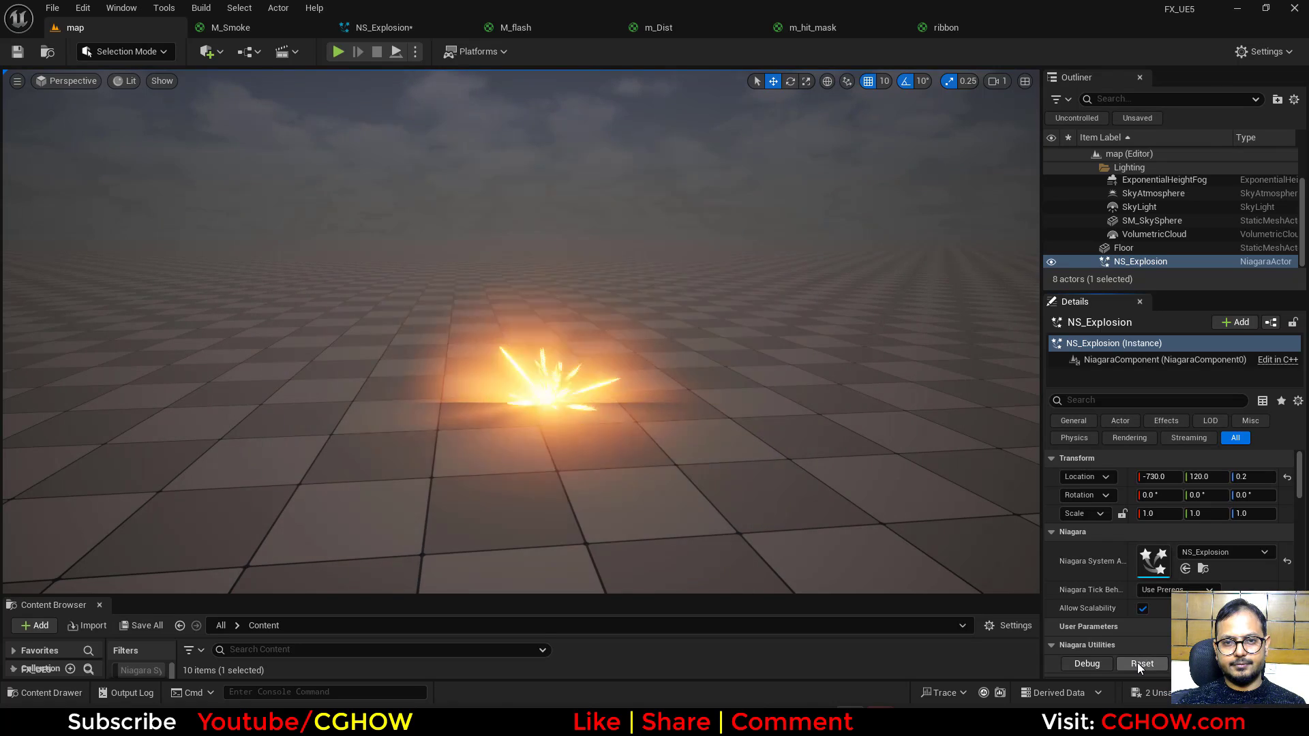
pyautogui.click(1138, 665)
pyautogui.click(1138, 664)
pyautogui.click(1138, 664)
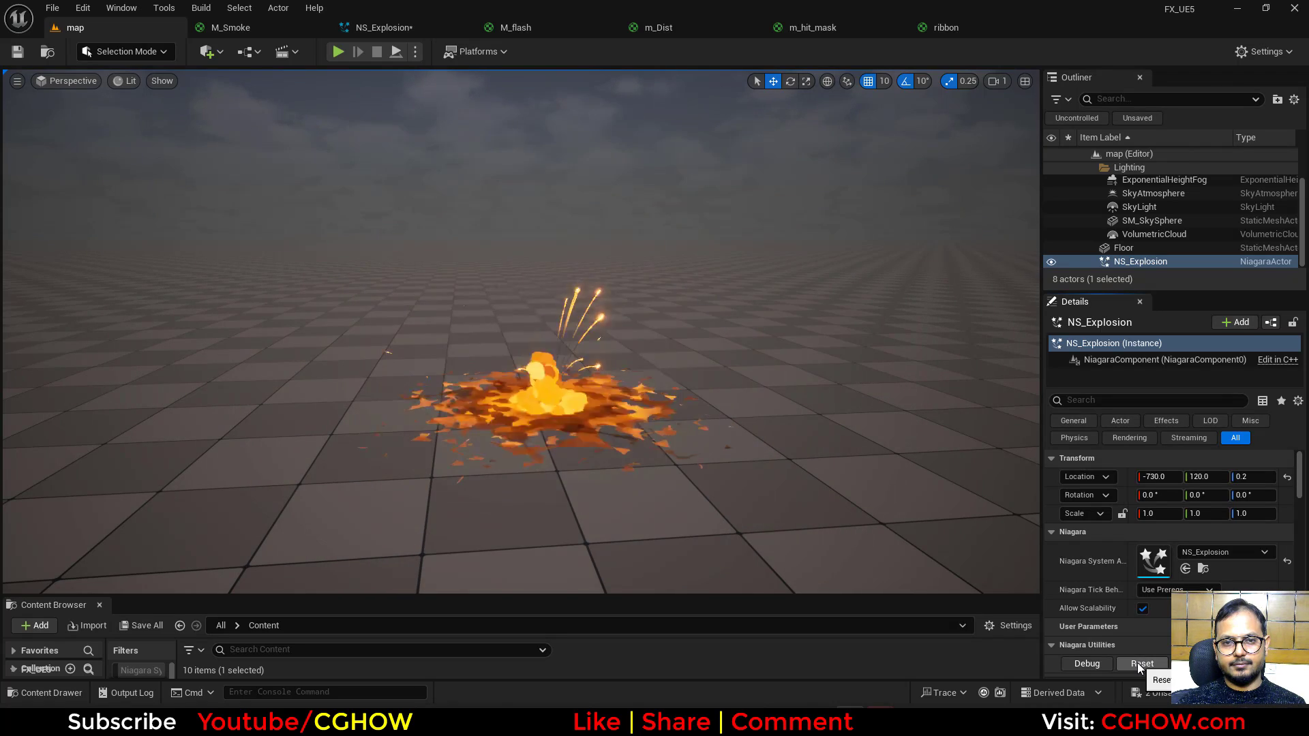
pyautogui.click(1138, 664)
pyautogui.click(1138, 664)
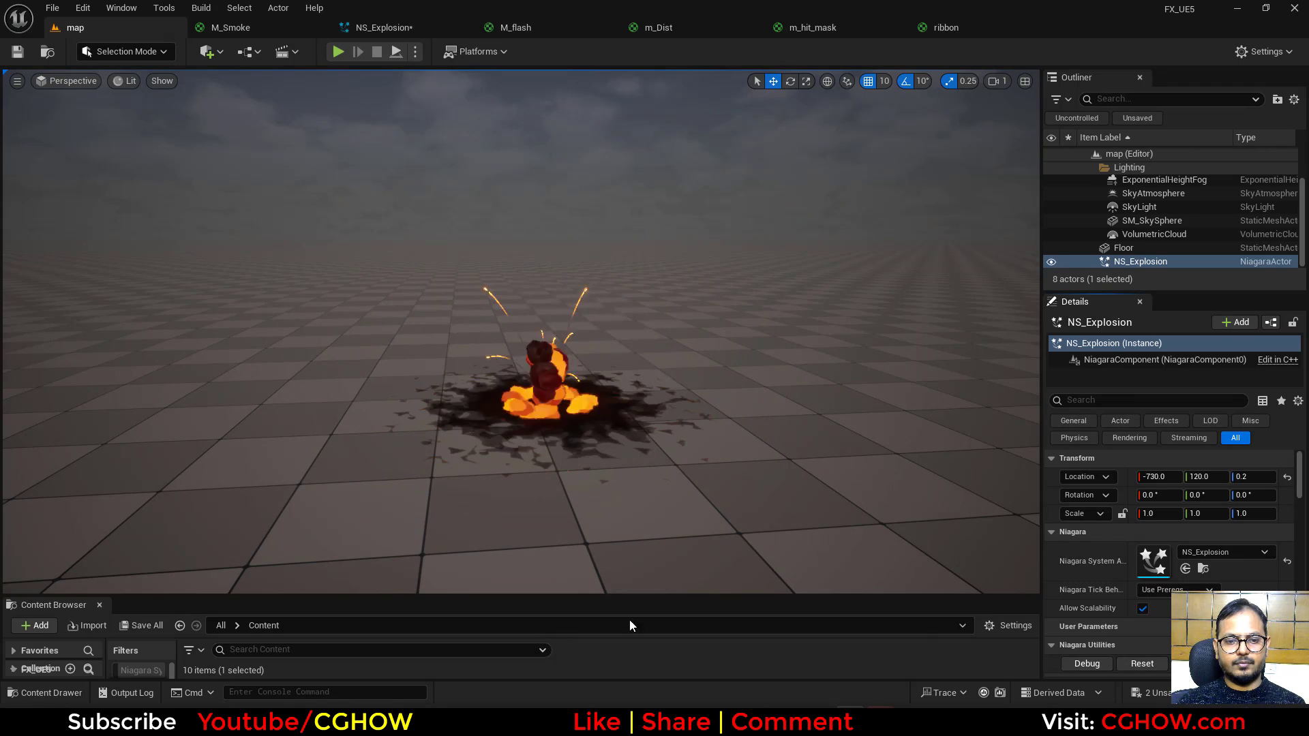